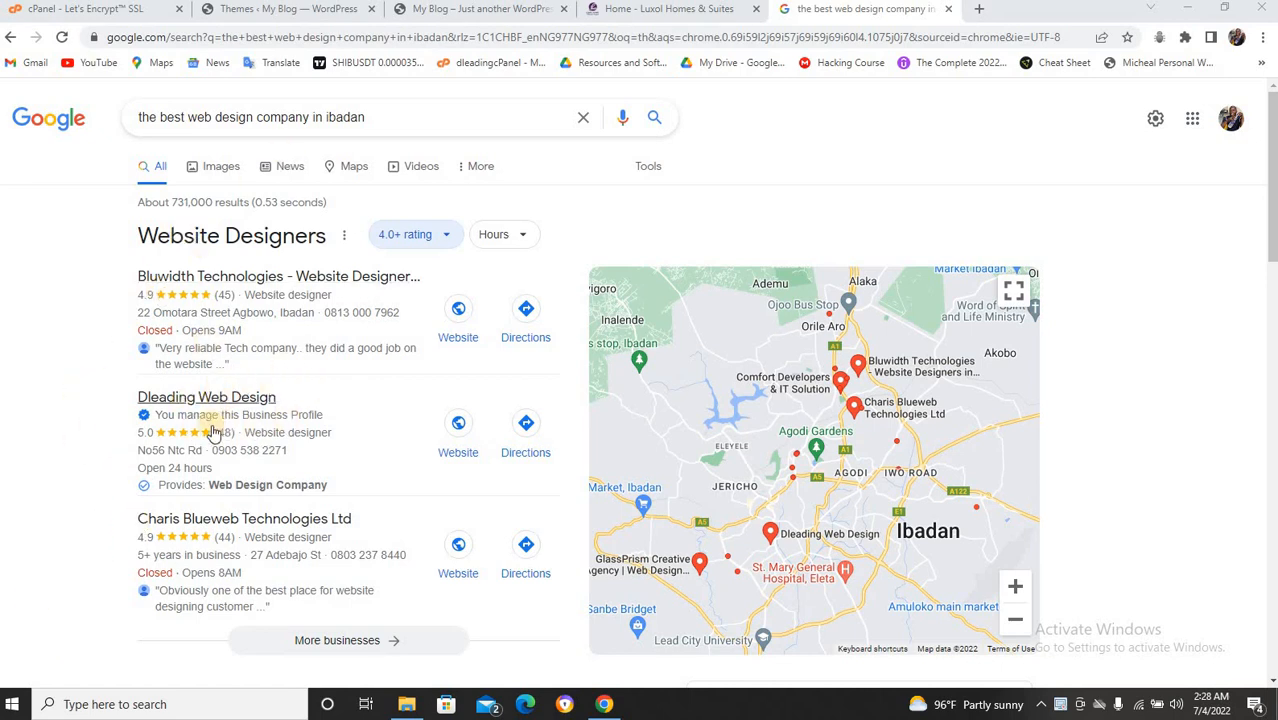
# Switch to the Luxol Homes & Suites homepage and look through it.
pyautogui.scroll(-7, 212, 400)
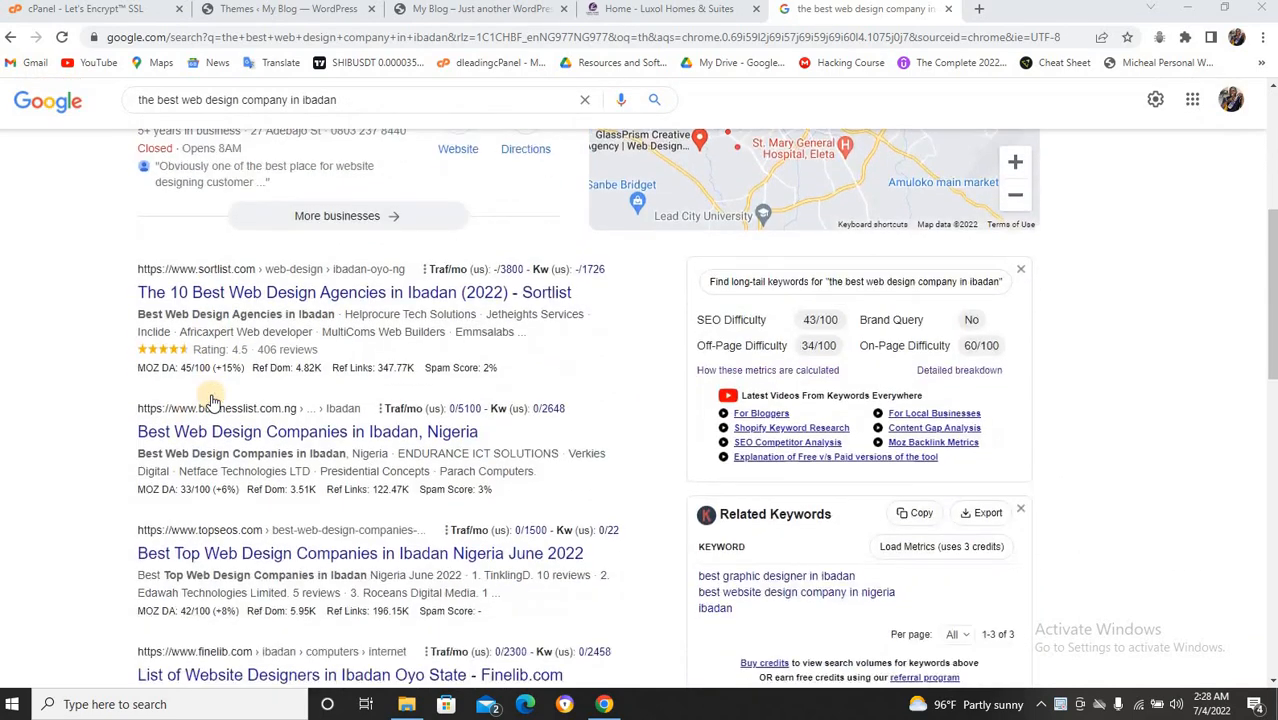
pyautogui.scroll(-4, 212, 400)
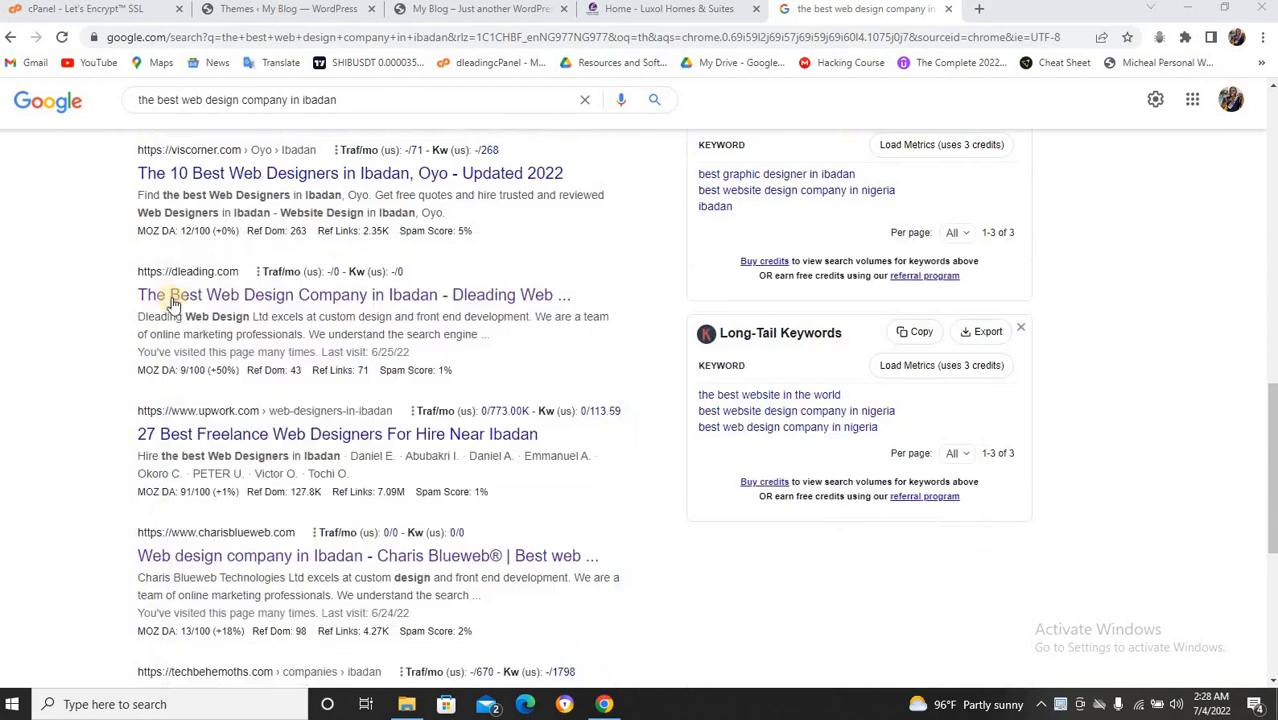
pyautogui.scroll(10, 177, 302)
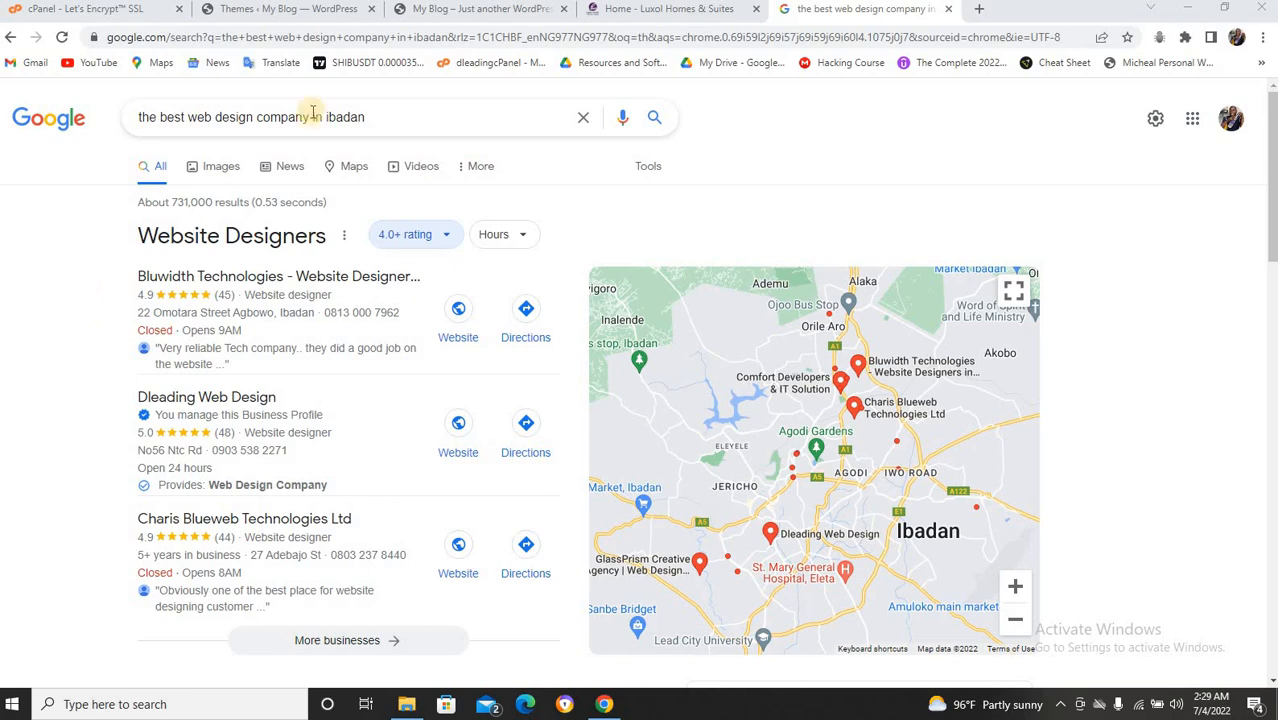
pyautogui.click(610, 17)
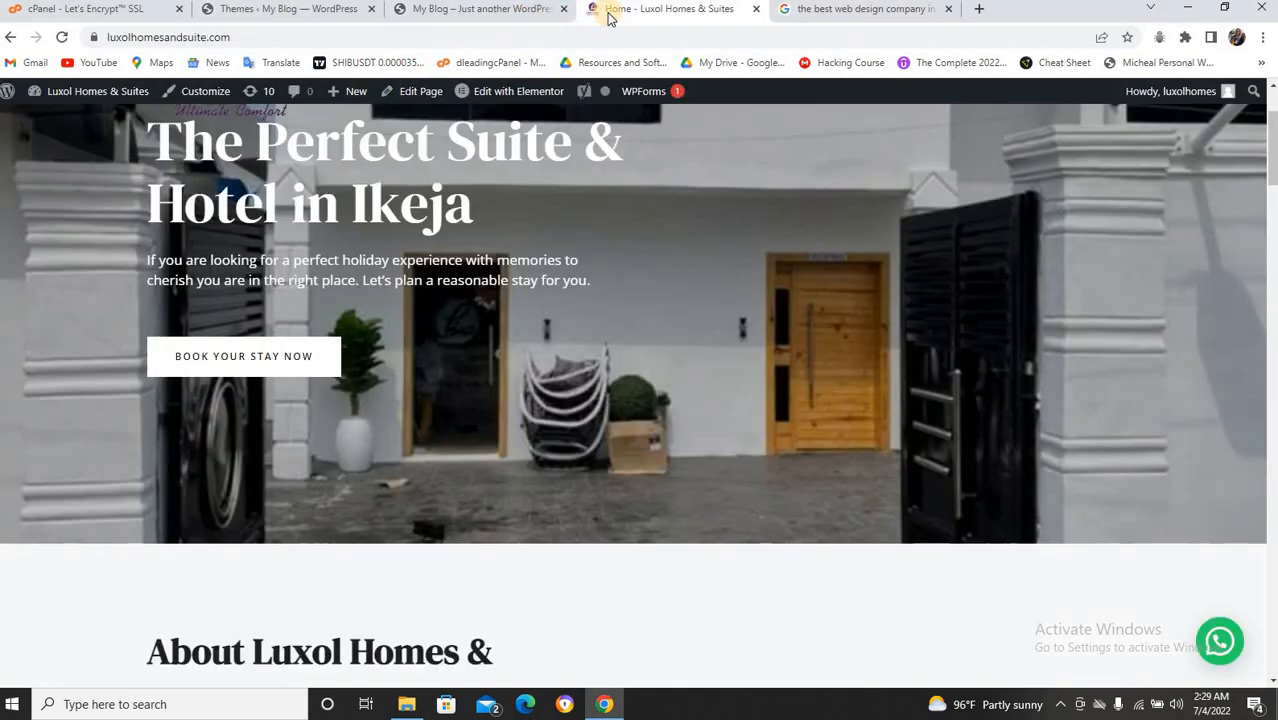
pyautogui.scroll(-7, 799, 123)
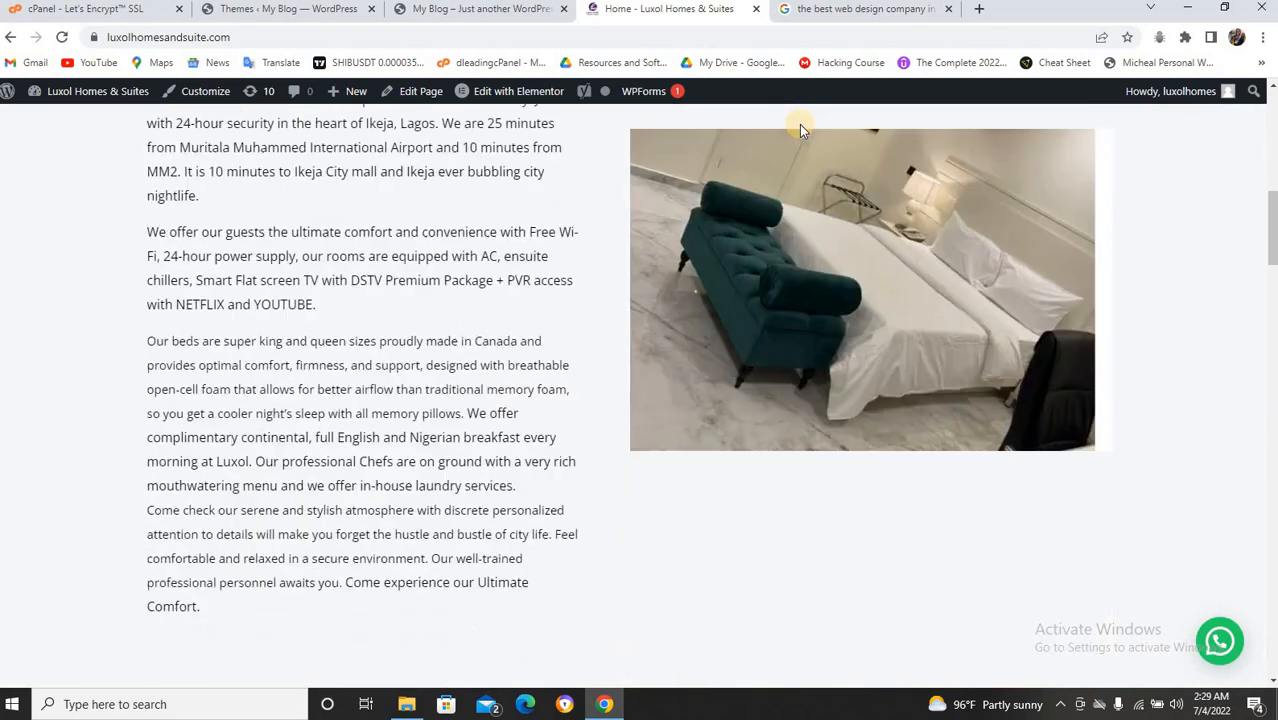
pyautogui.scroll(-10, 798, 200)
pyautogui.scroll(8, 795, 190)
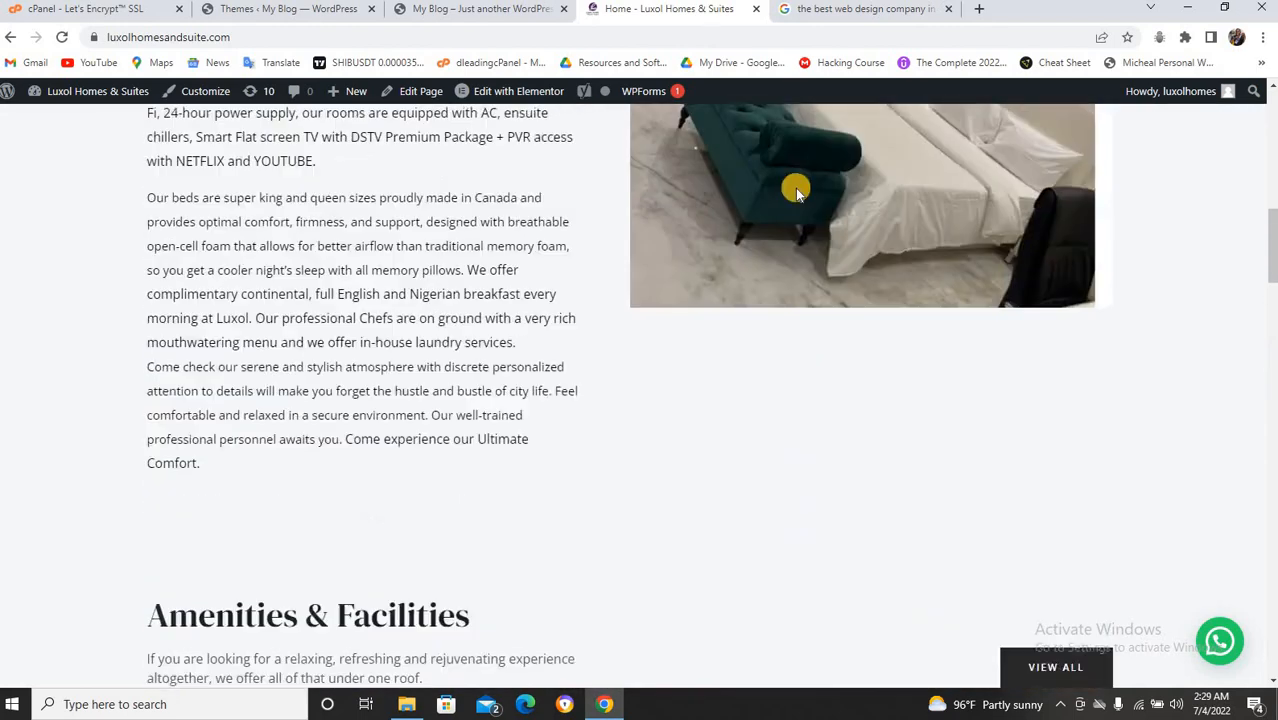
pyautogui.scroll(8, 795, 188)
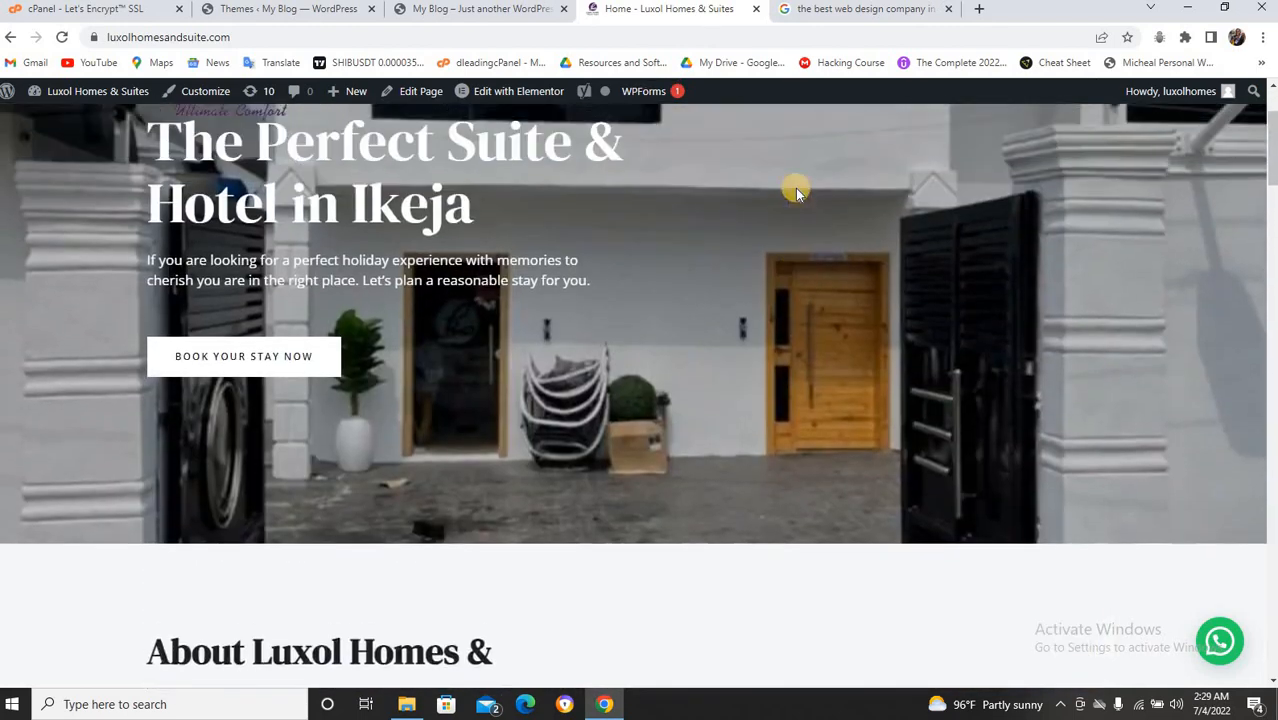
pyautogui.scroll(1, 795, 188)
# Go to the hotel's Rooms page and open the Classic Room listing.
pyautogui.click(463, 136)
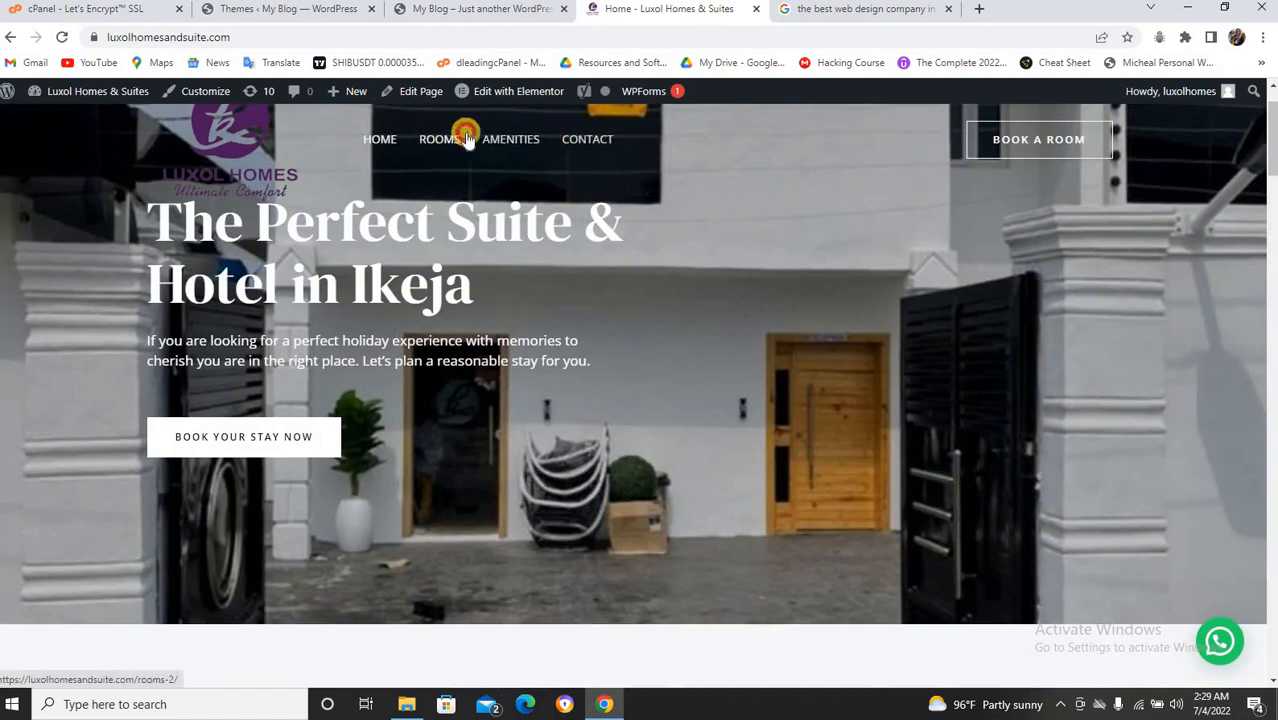
pyautogui.scroll(-2, 567, 163)
pyautogui.scroll(-4, 566, 162)
pyautogui.scroll(2, 566, 162)
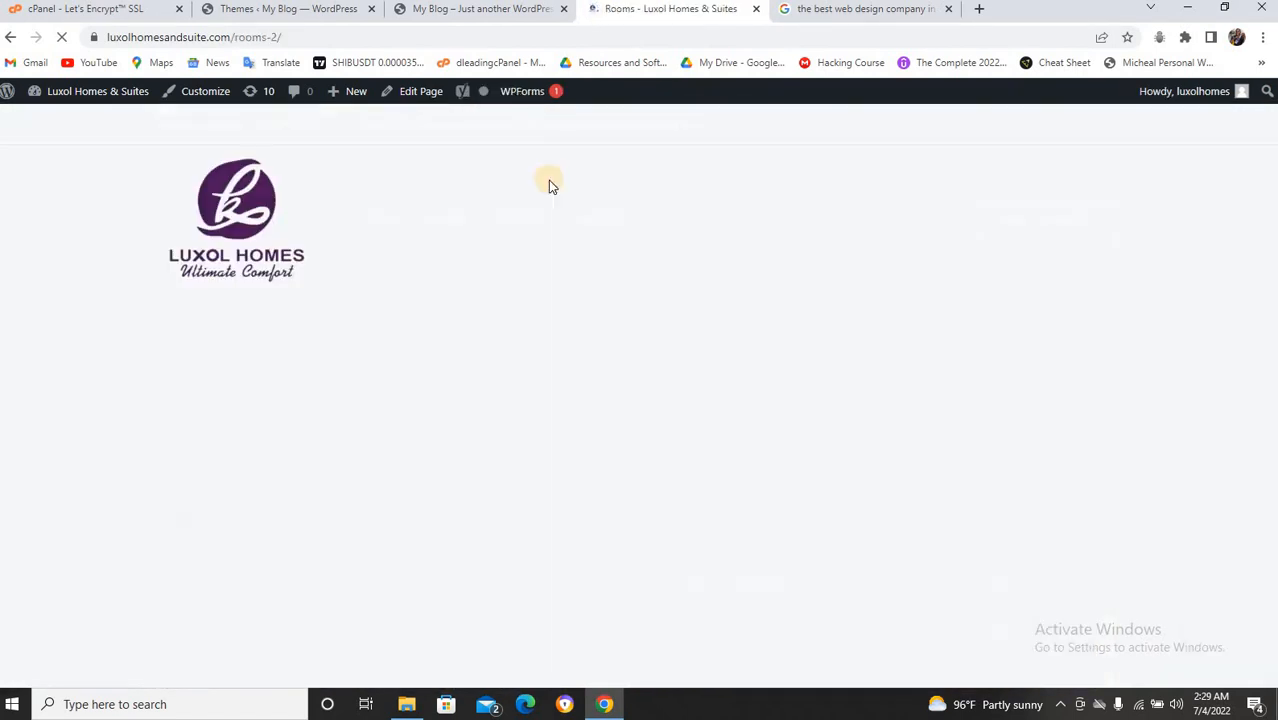
pyautogui.scroll(-10, 562, 240)
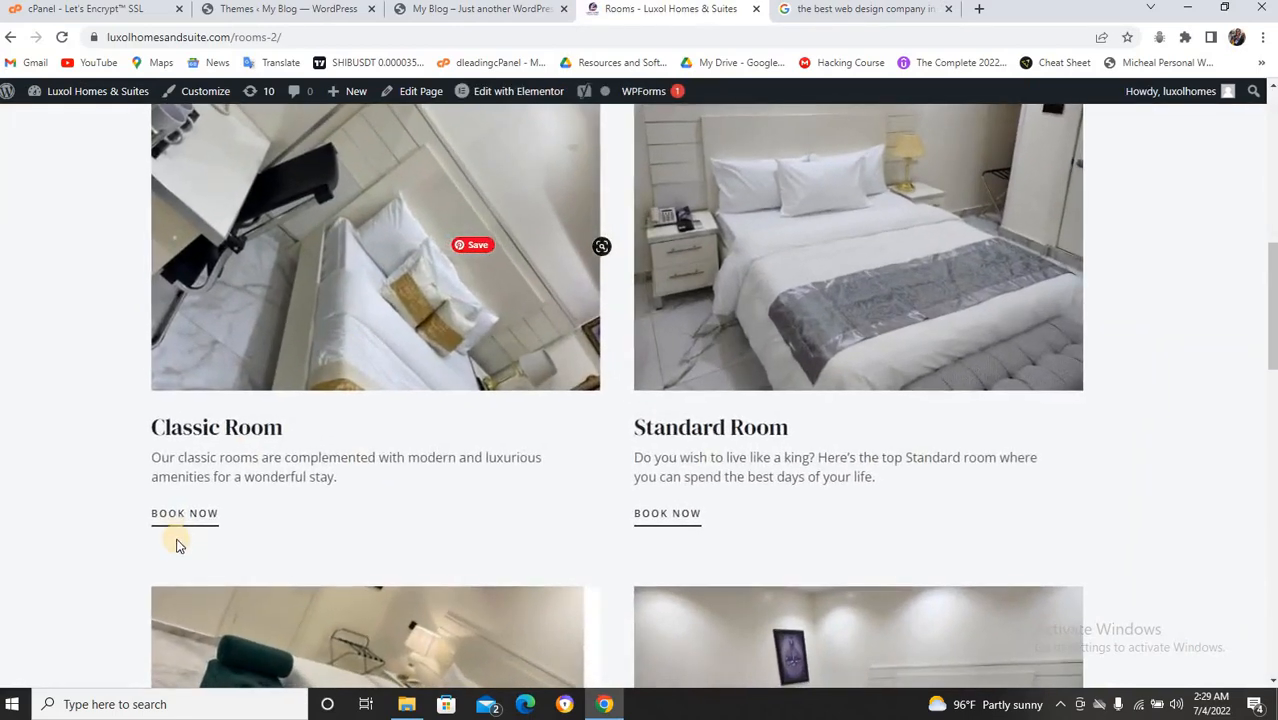
pyautogui.click(180, 515)
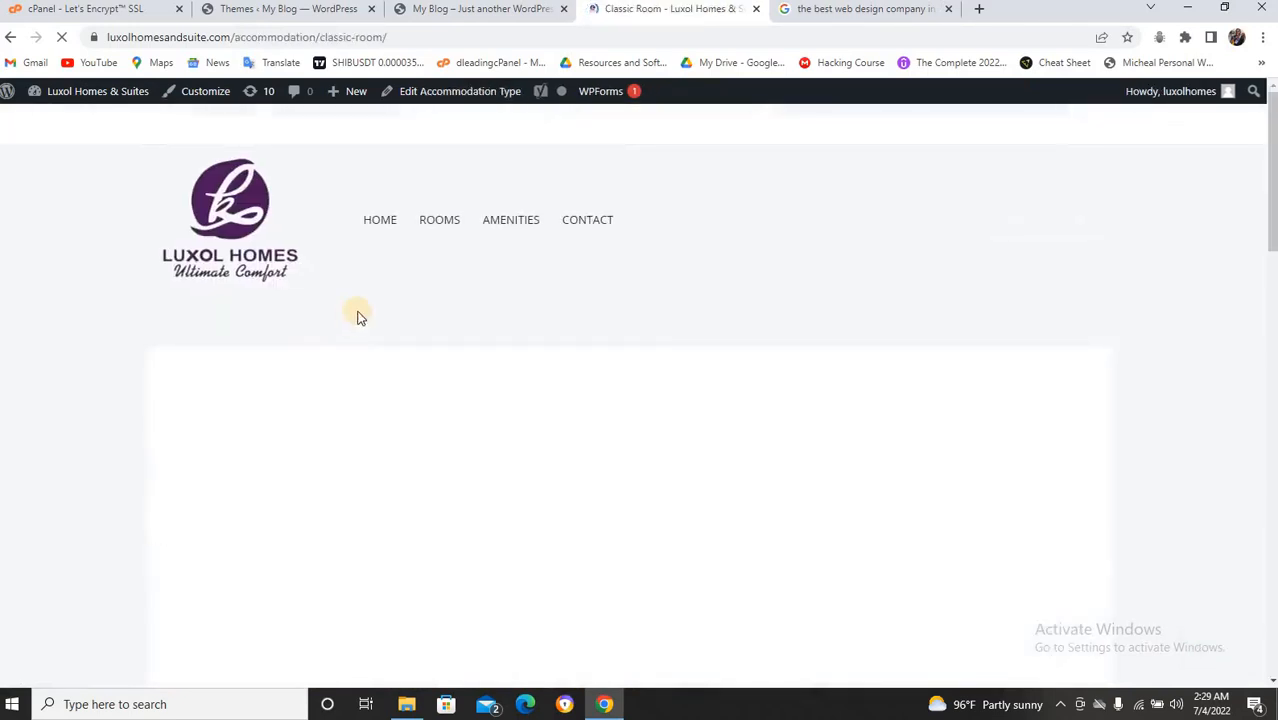
# In the Classic Room reservation form, set the check-in date to 06/07/2022.
pyautogui.scroll(-12, 358, 315)
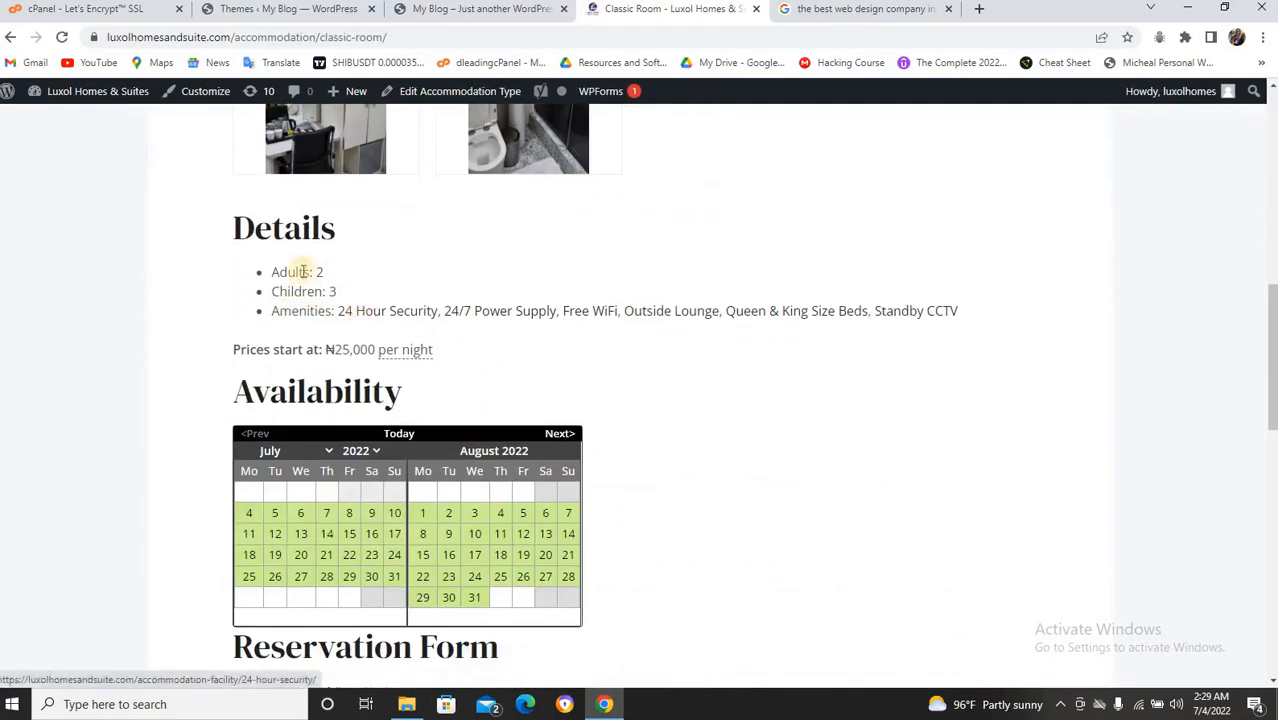
pyautogui.scroll(-3, 330, 400)
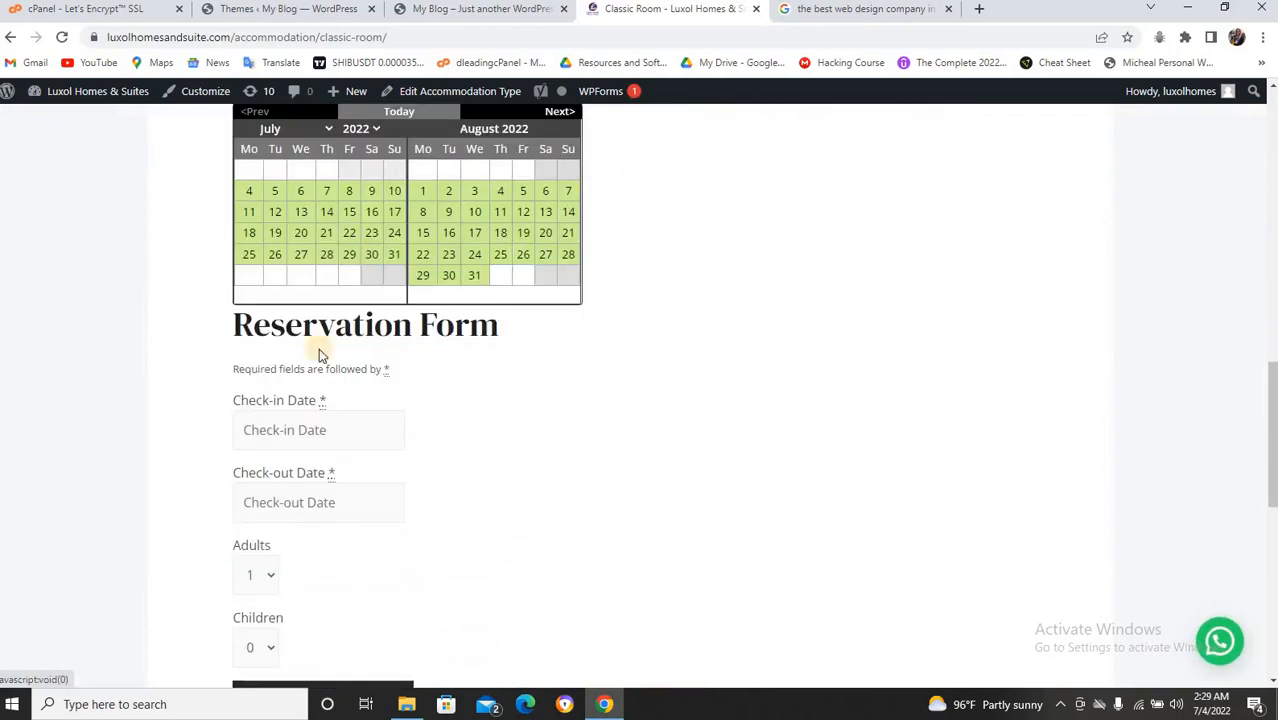
pyautogui.scroll(-1, 340, 410)
pyautogui.click(326, 352)
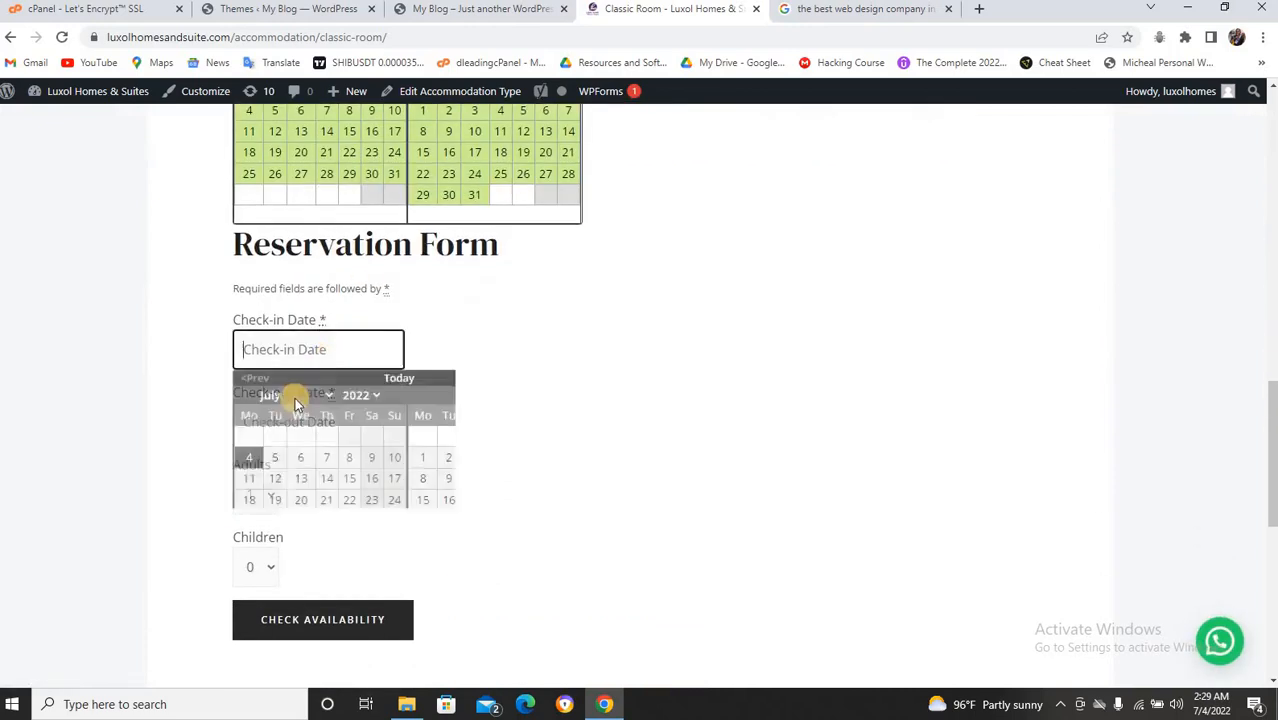
pyautogui.click(369, 460)
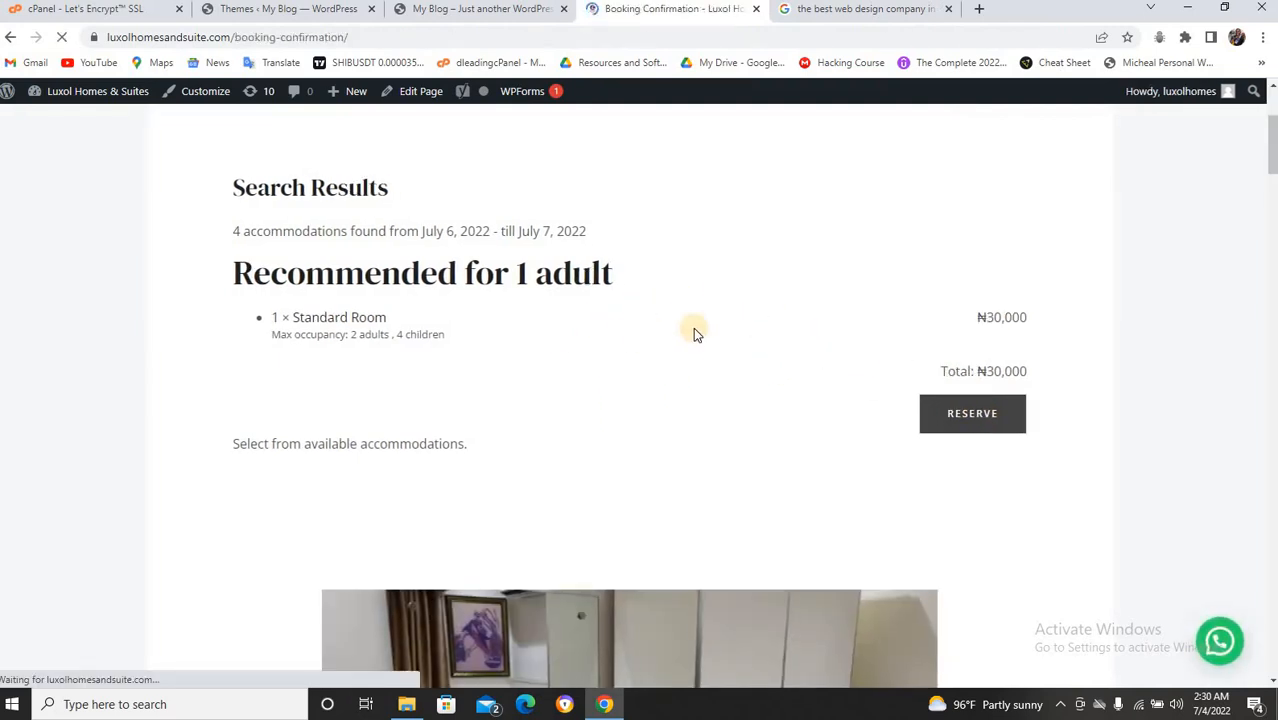
# Review the Standard Room booking confirmation totalling ₦30,000 and bring up the browser's page menu.
pyautogui.scroll(-4, 522, 371)
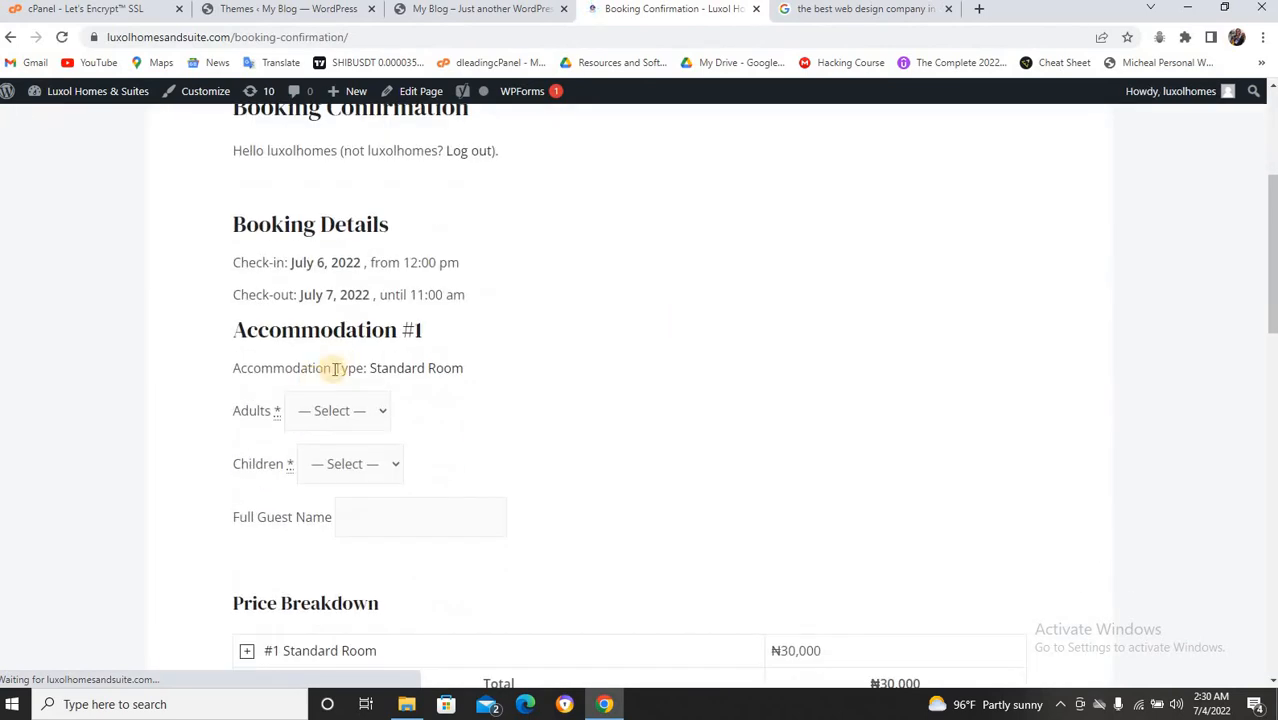
pyautogui.scroll(-4, 400, 402)
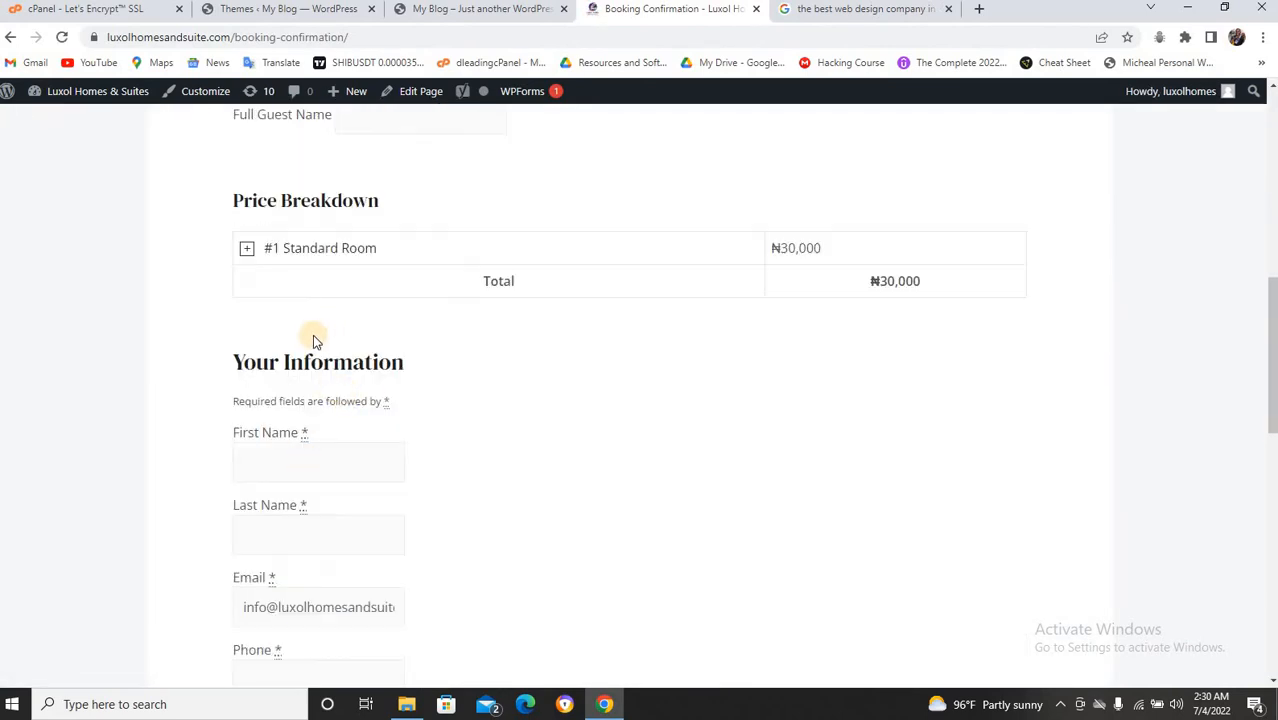
pyautogui.scroll(-3, 345, 410)
pyautogui.scroll(-2, 346, 413)
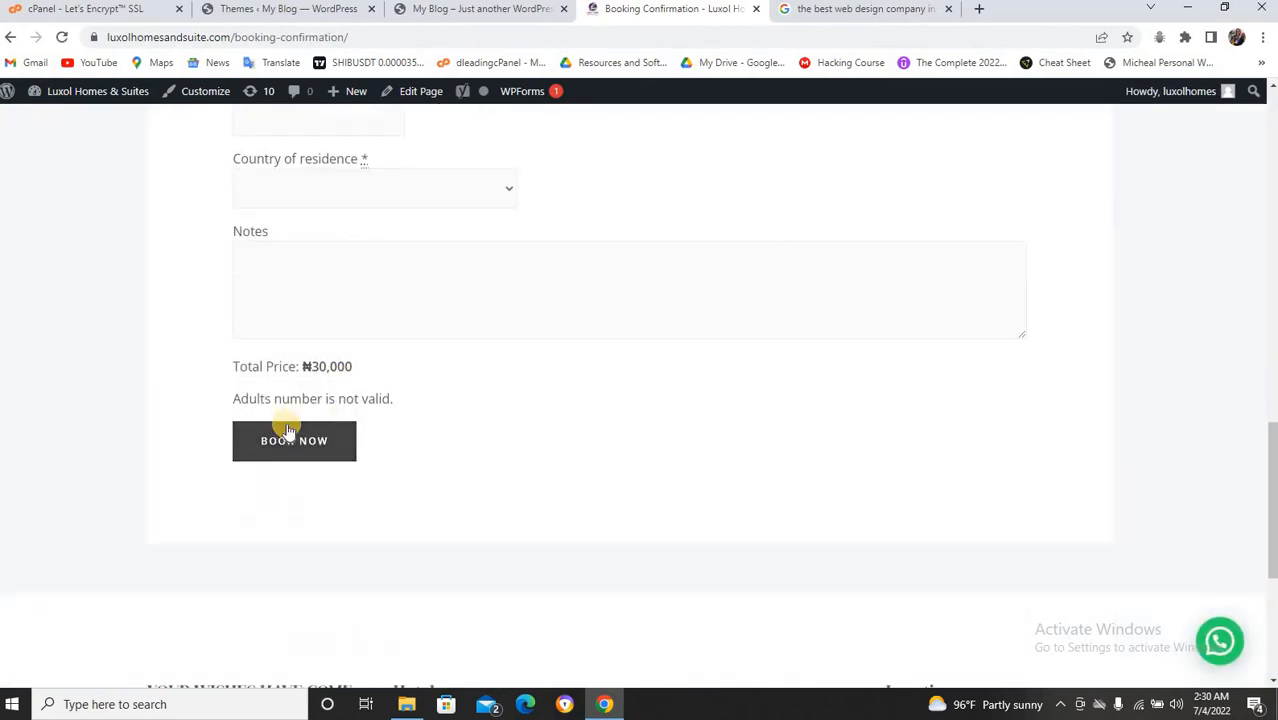
pyautogui.scroll(4, 580, 193)
pyautogui.rightClick(580, 193)
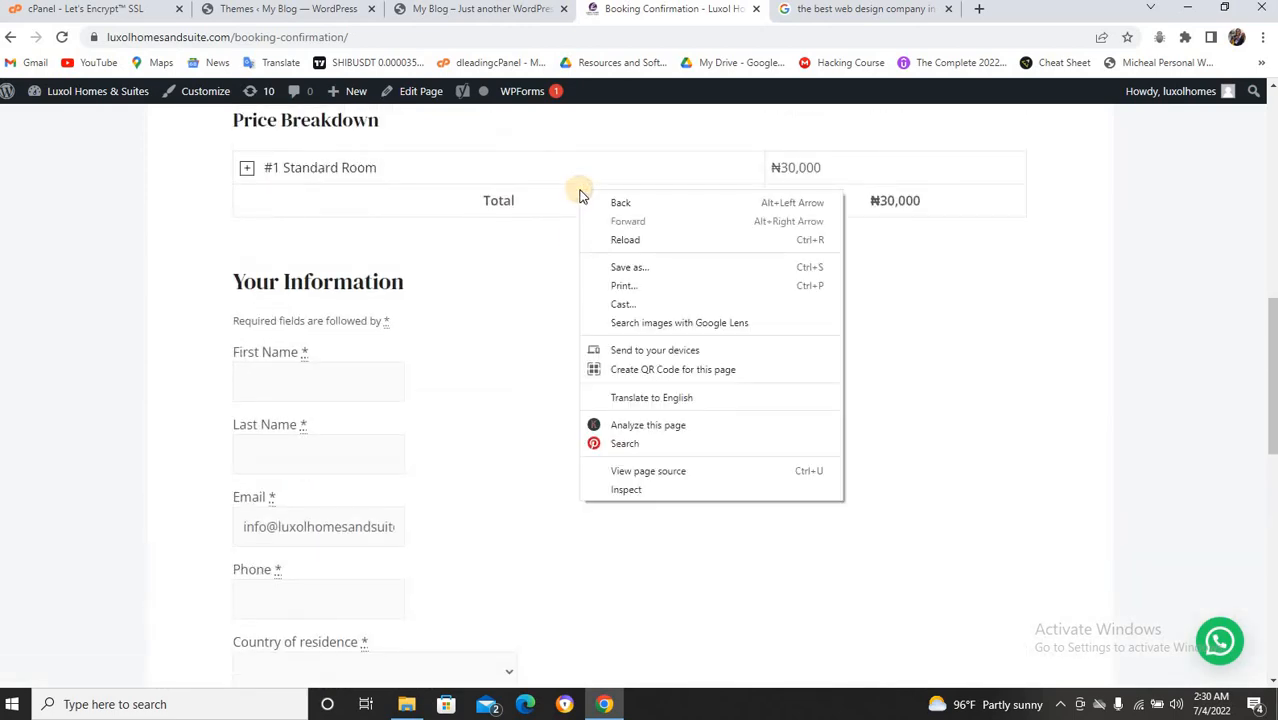
# In the My Blog admin, open Settings > General and select the 'My Blog' site title.
pyautogui.click(448, 8)
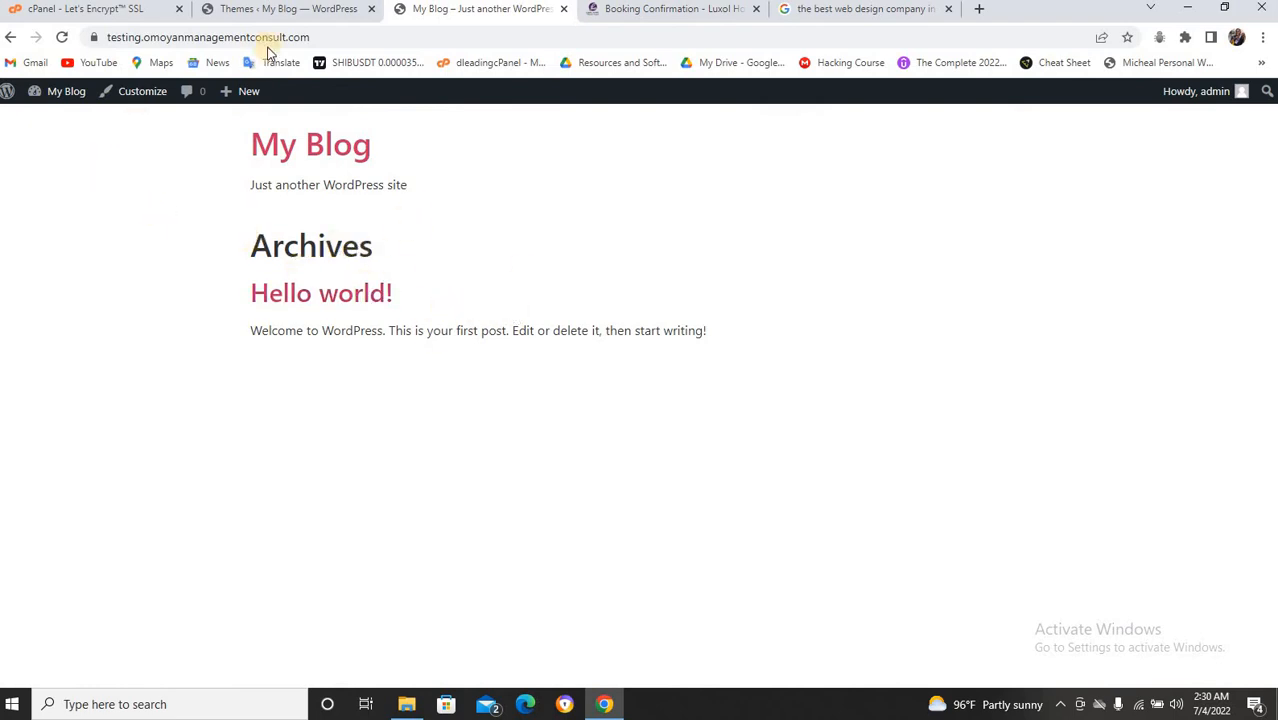
pyautogui.click(283, 12)
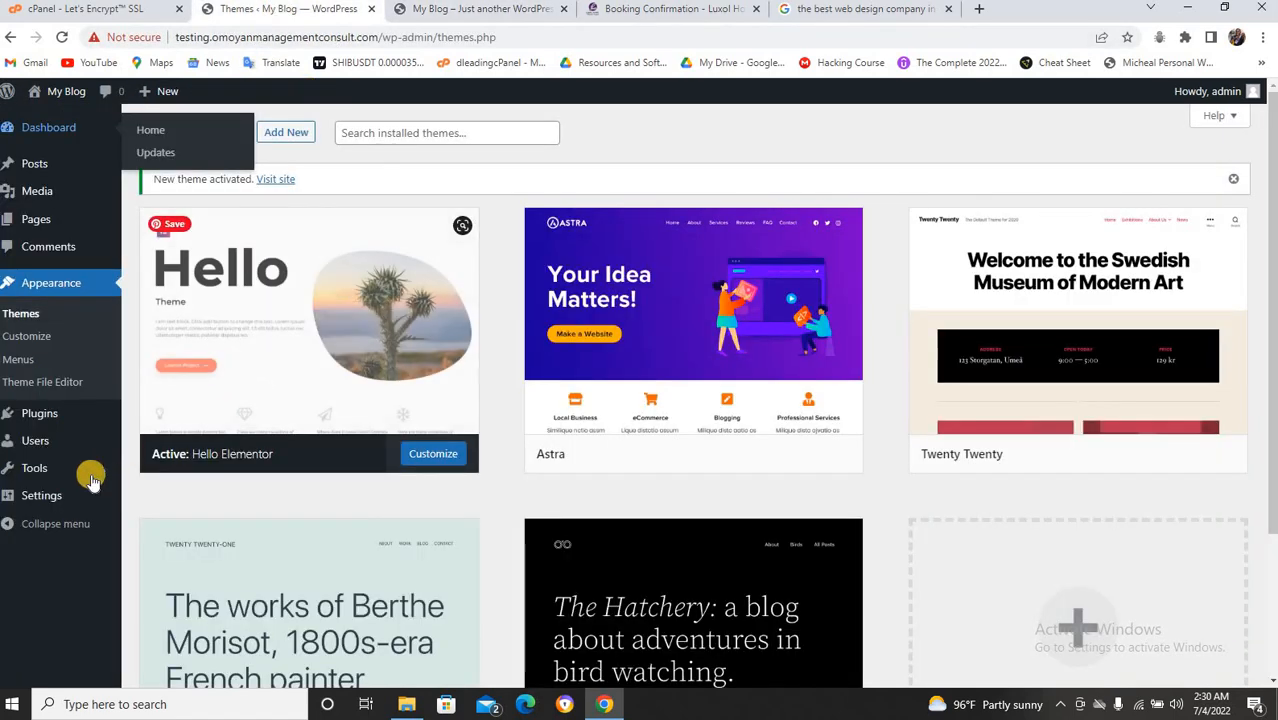
pyautogui.moveTo(60, 497)
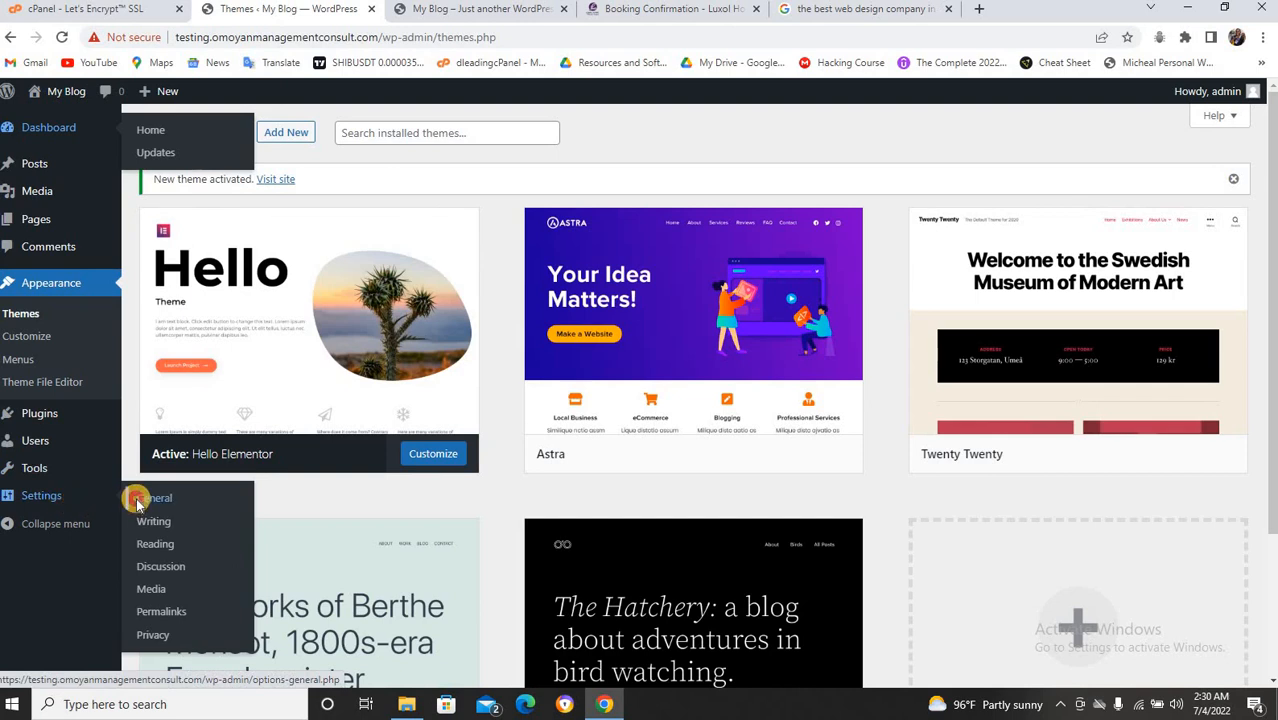
pyautogui.click(137, 502)
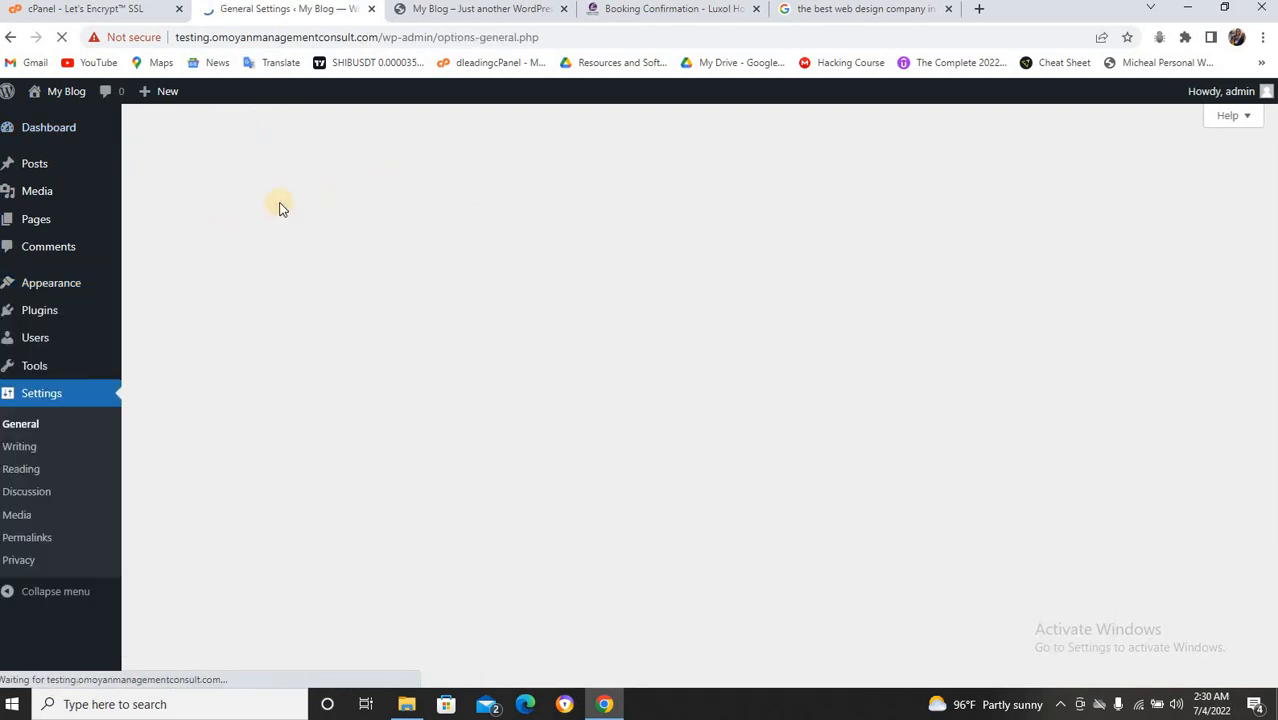
pyautogui.moveTo(402, 178); pyautogui.dragTo(325, 182)
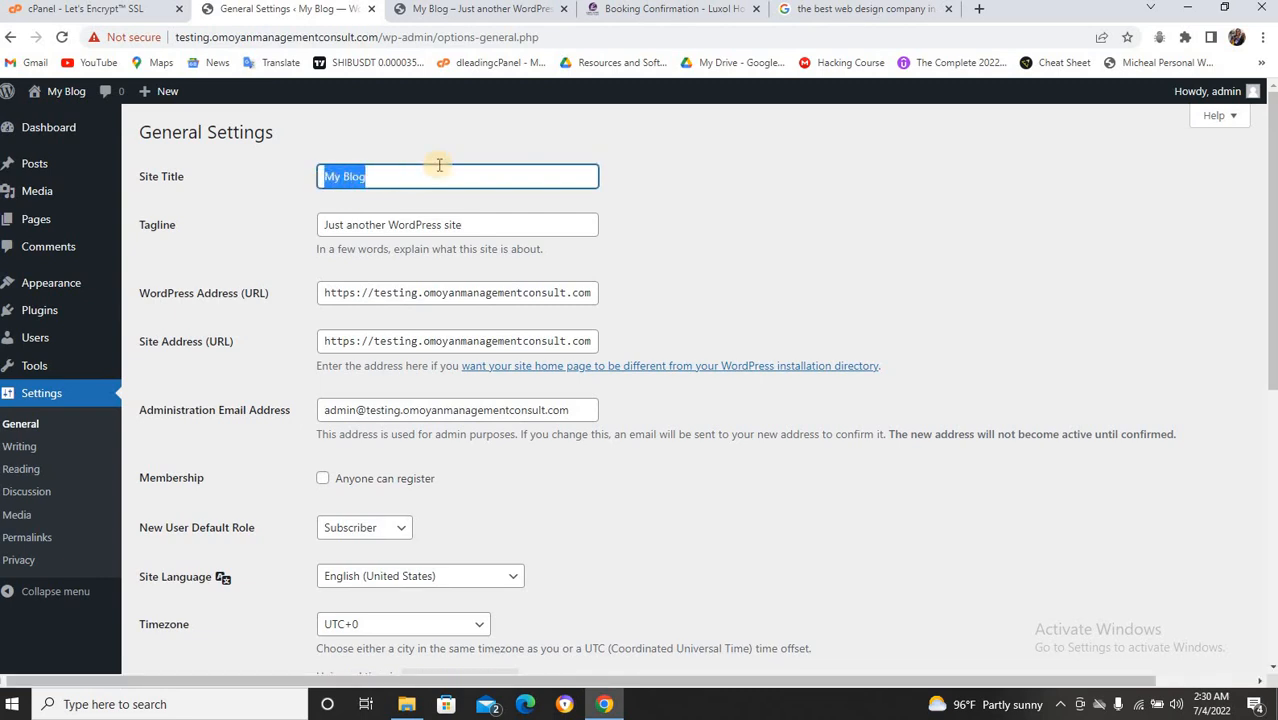
# Change the Site Title to 'Dleading Hotel'.
pyautogui.write('H')
pyautogui.press('BackSpace')
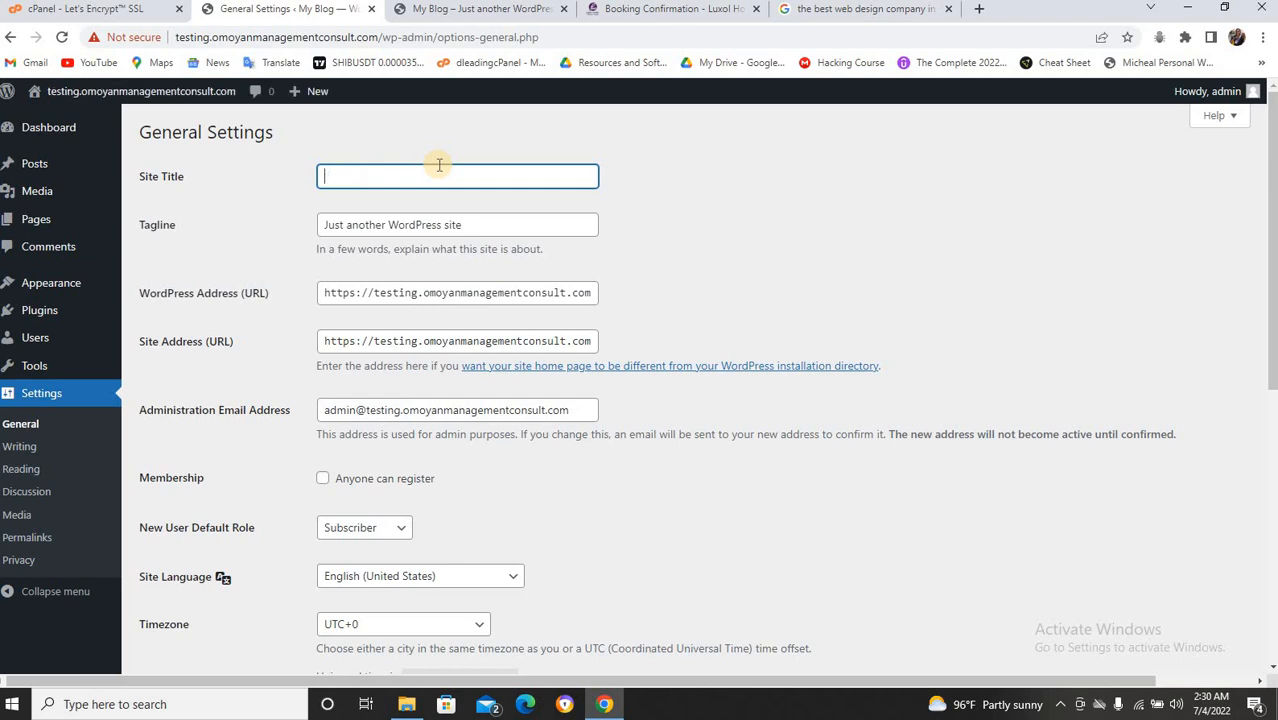
pyautogui.write('Dleading ')
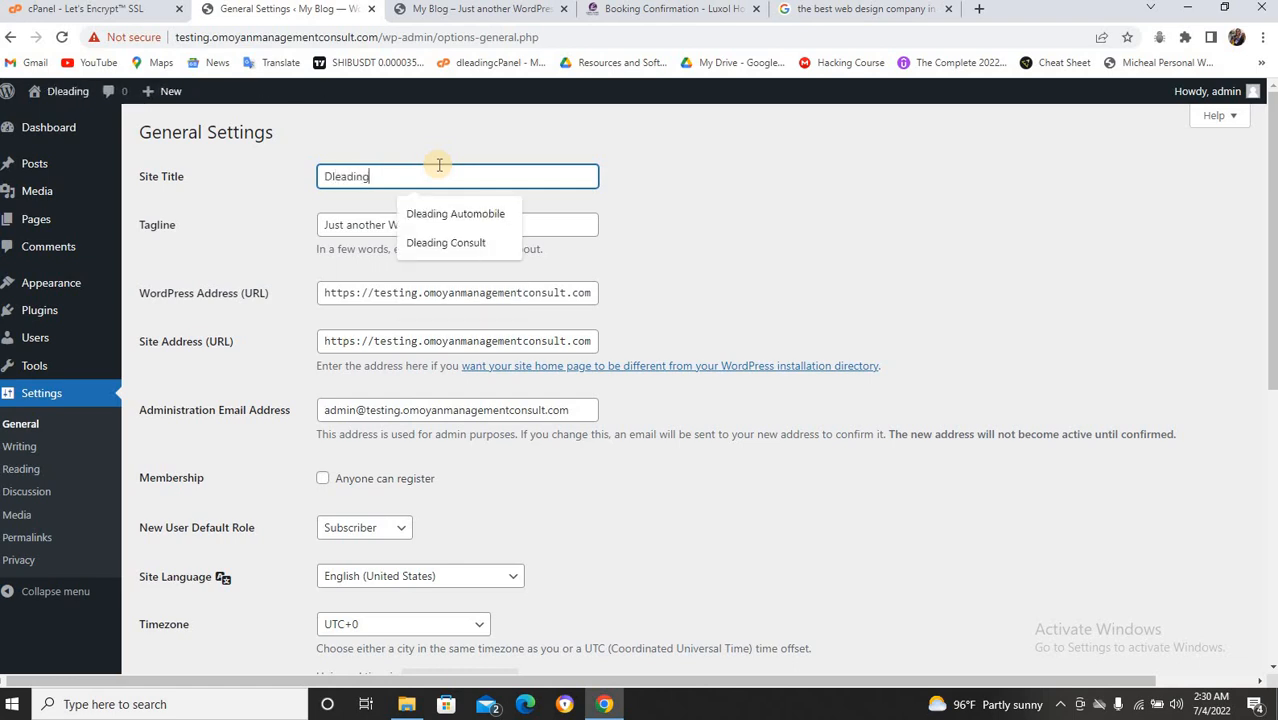
pyautogui.write('Hotel')
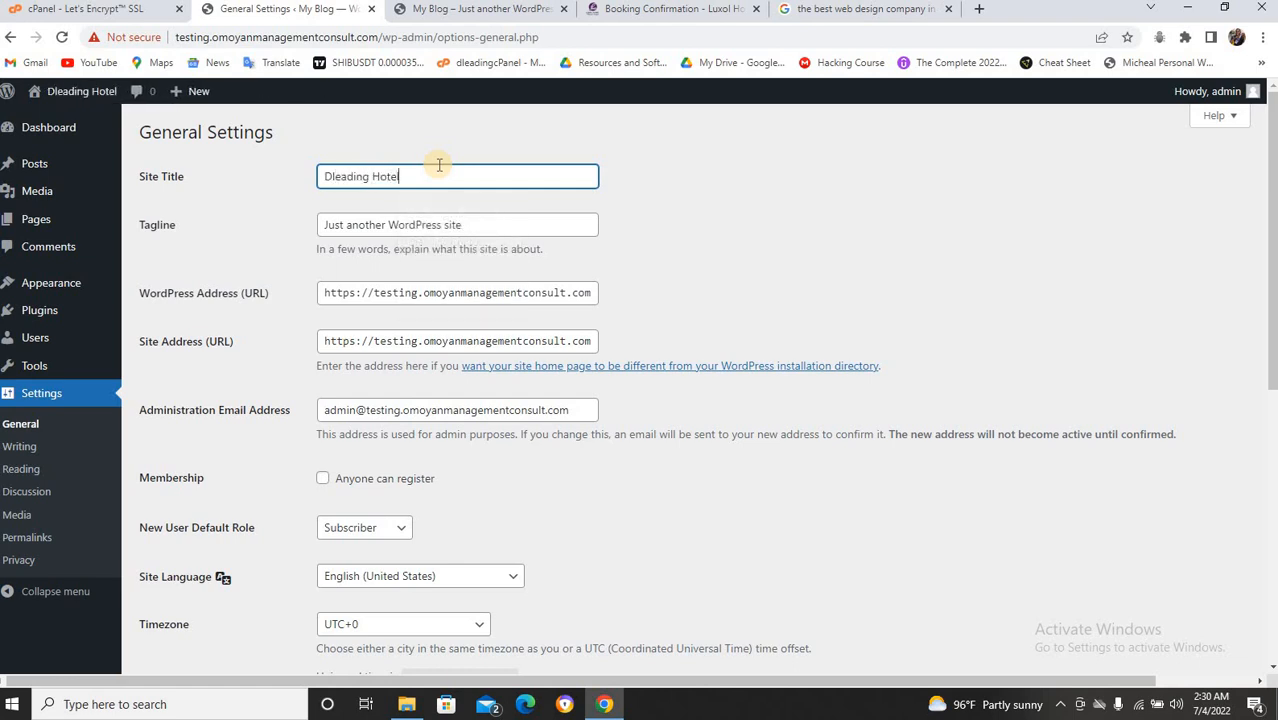
# Replace the tagline with 'The best Hotel in Town', adding the missing letter.
pyautogui.moveTo(466, 218); pyautogui.dragTo(307, 228)
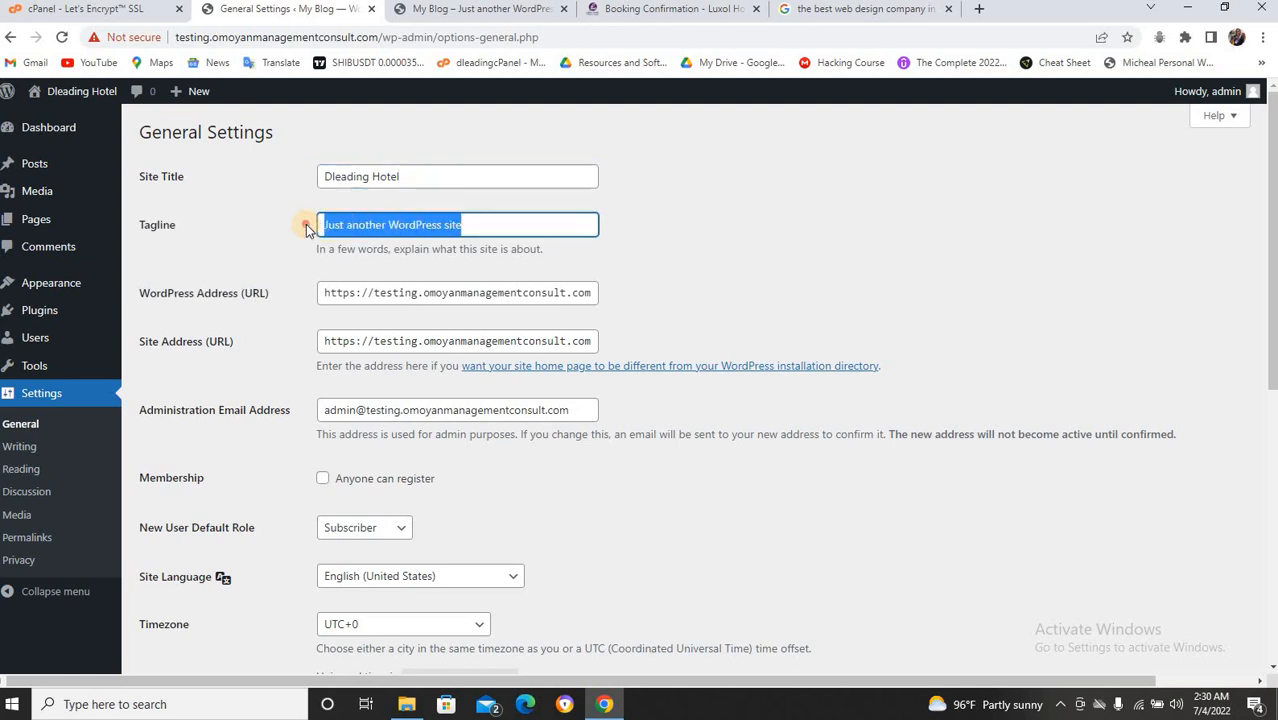
pyautogui.write('Th')
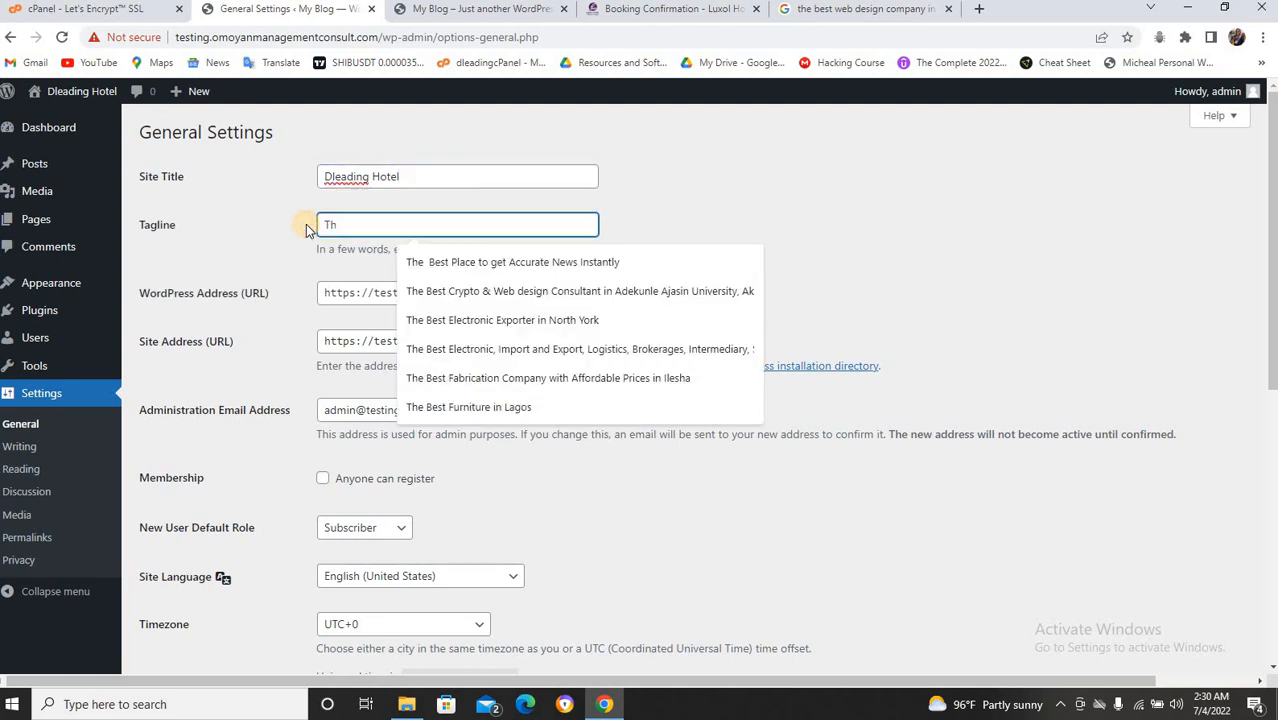
pyautogui.write('e b')
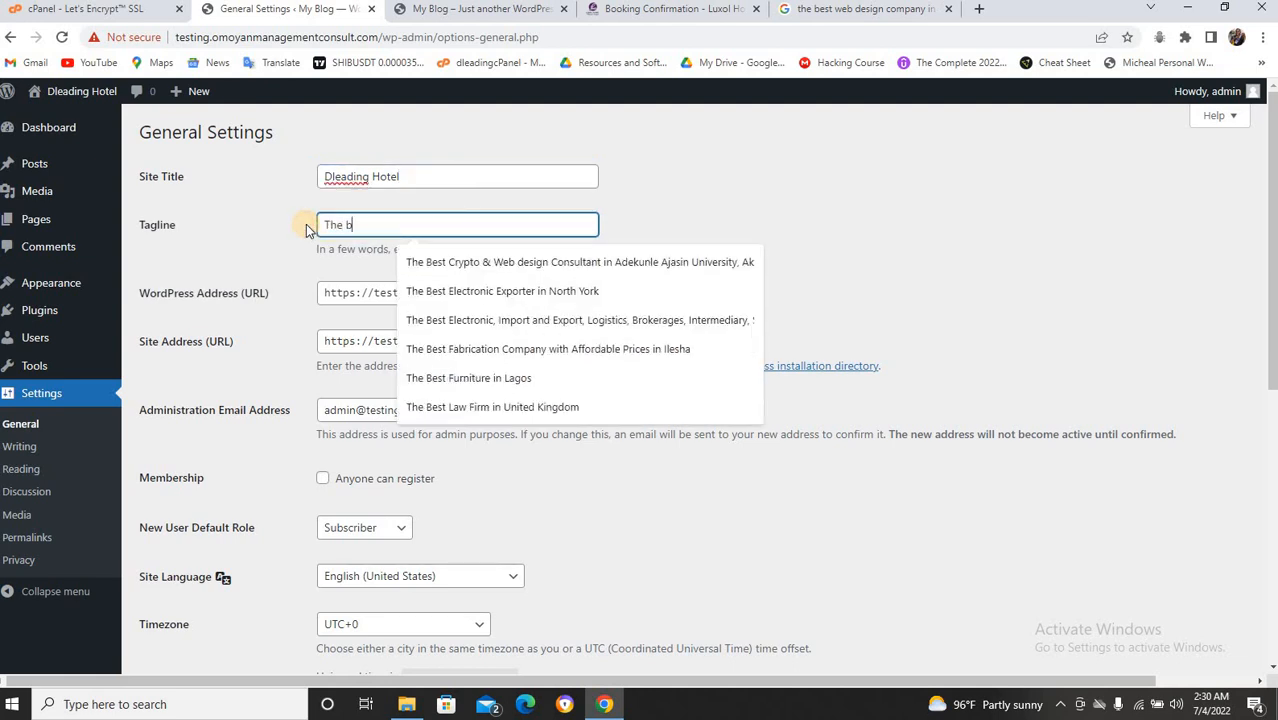
pyautogui.write('est H')
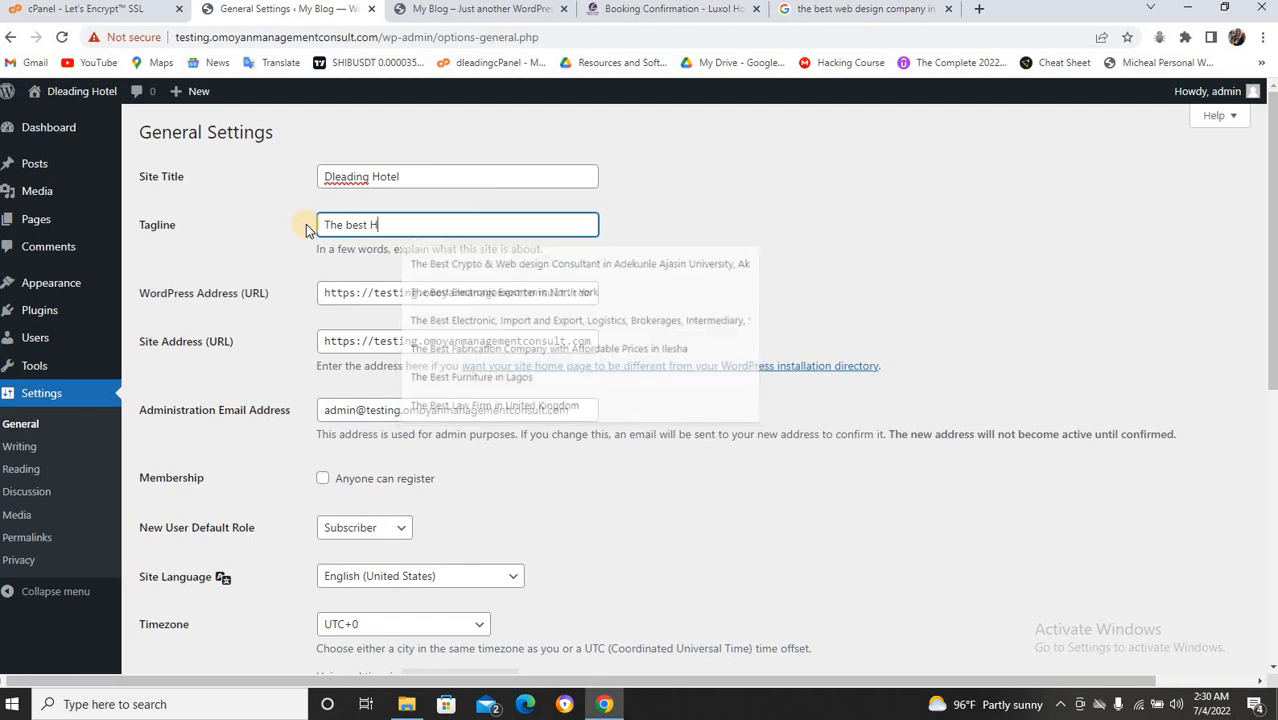
pyautogui.write('otel i')
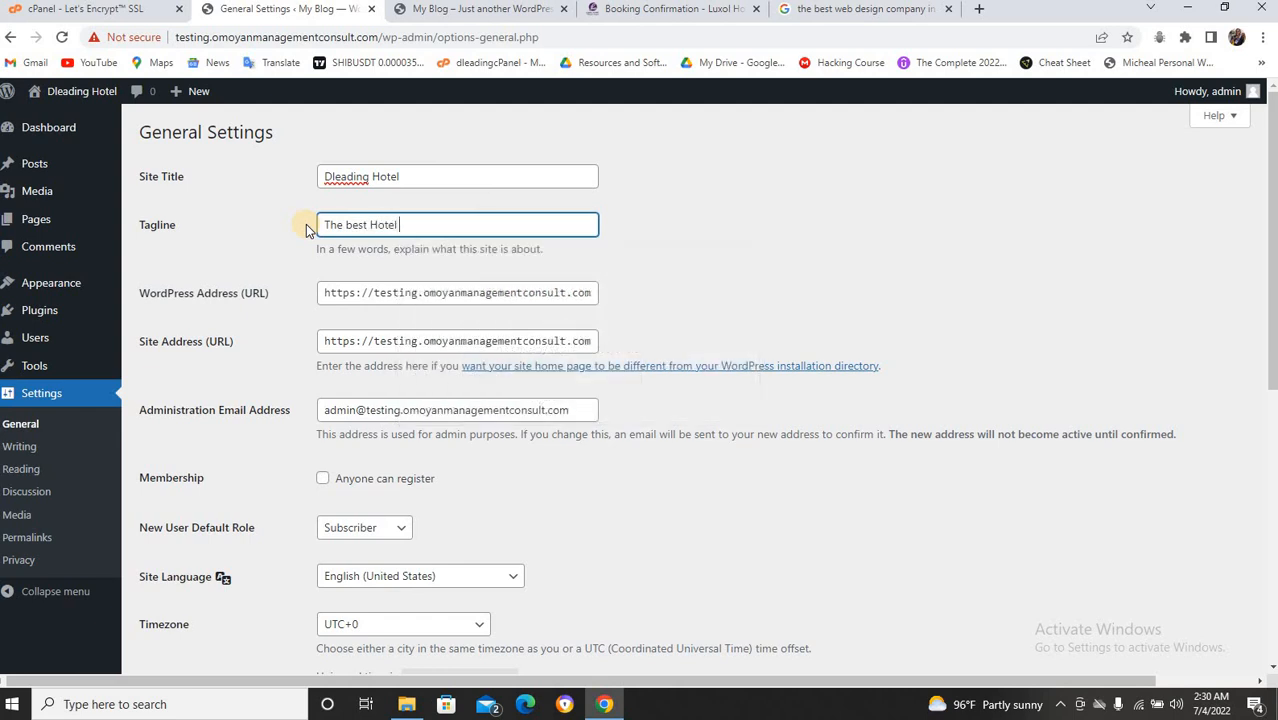
pyautogui.write('Town')
pyautogui.click(404, 224)
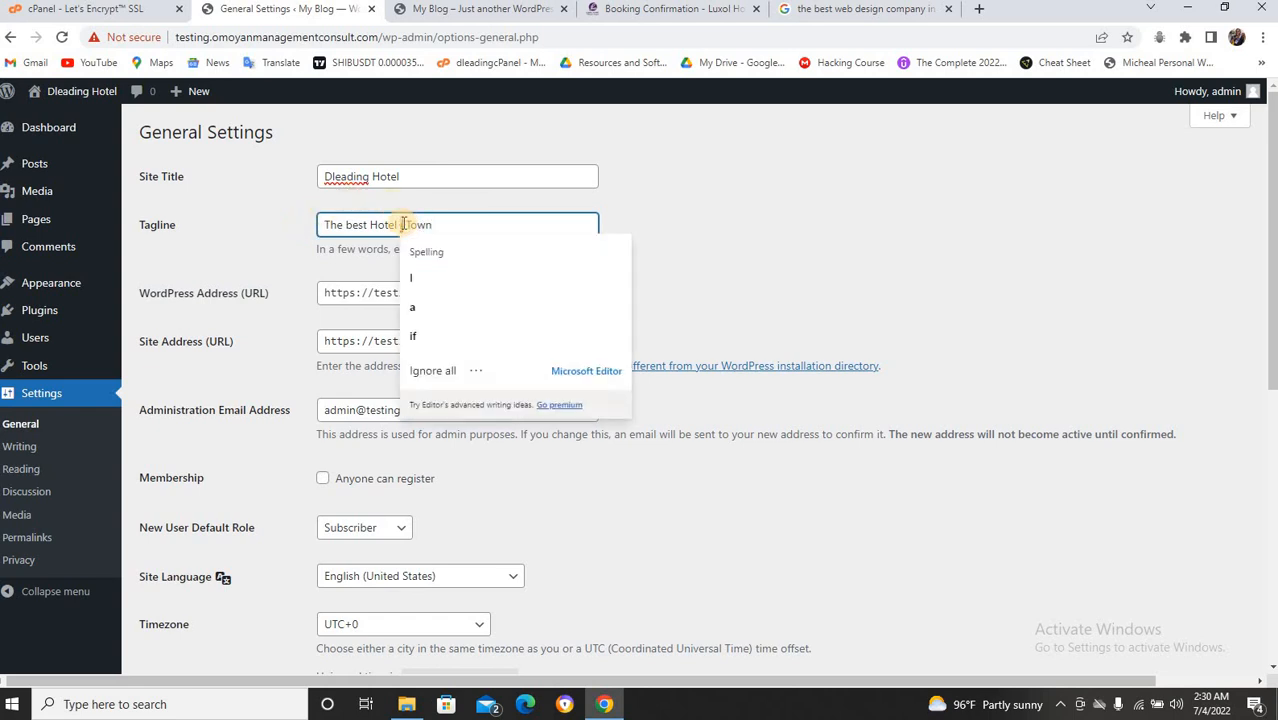
pyautogui.write('n')
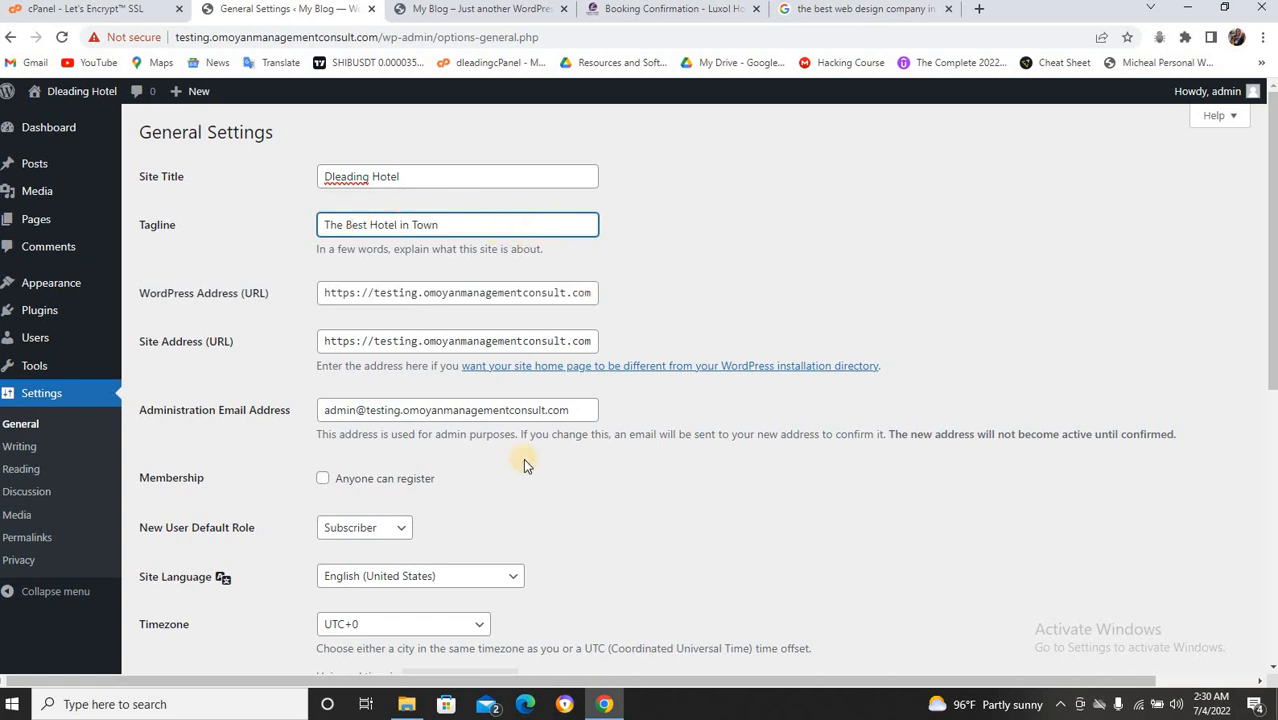
# Set the timezone to UTC+1 and save the General Settings.
pyautogui.scroll(-5, 618, 490)
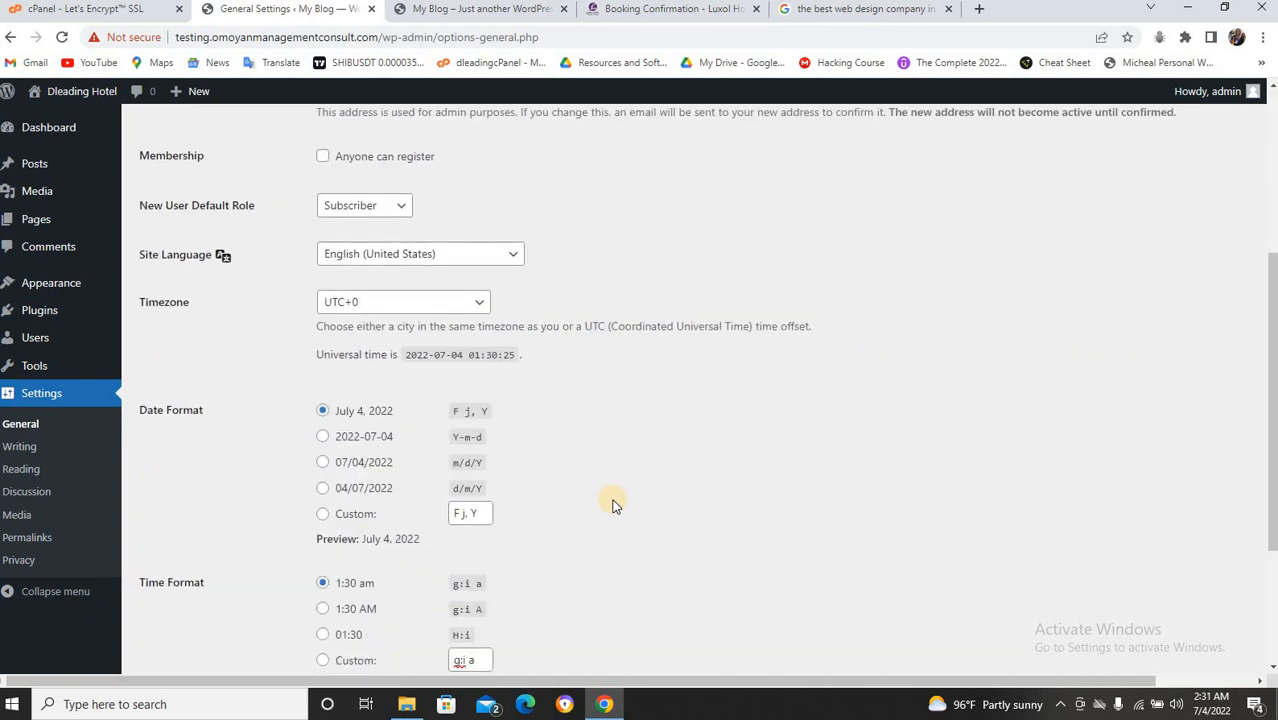
pyautogui.scroll(1, 613, 503)
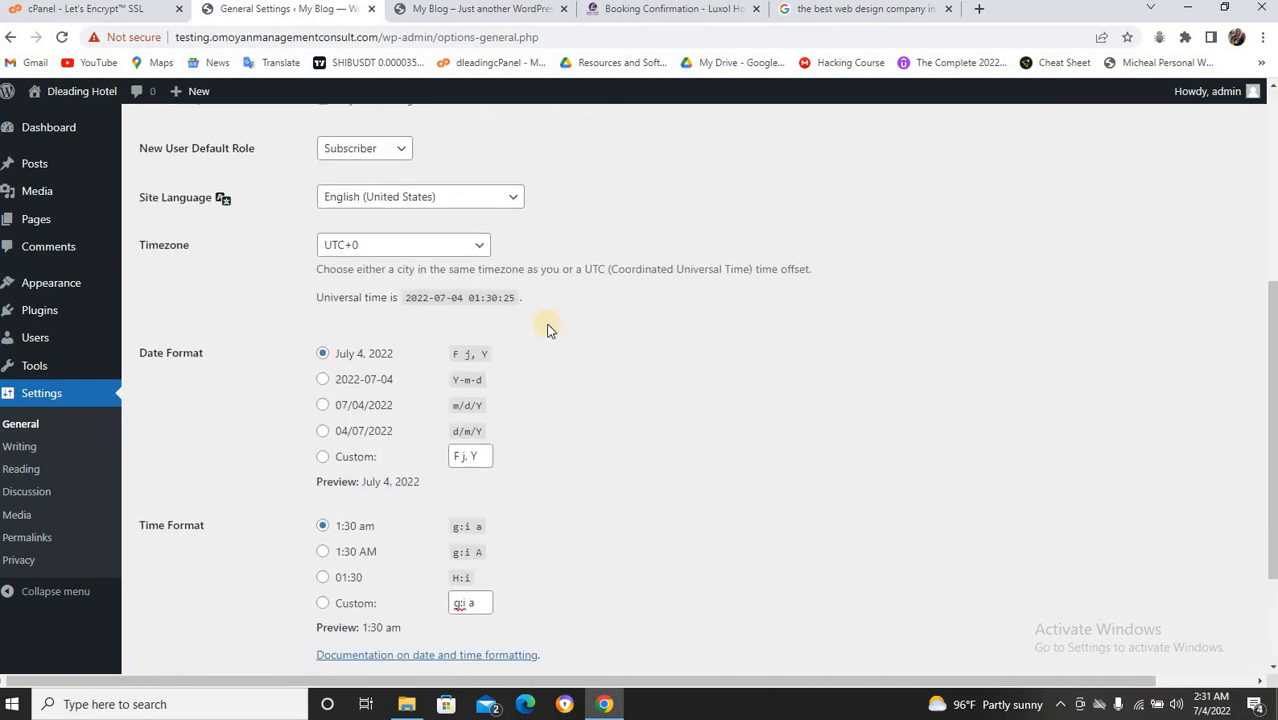
pyautogui.click(457, 250)
pyautogui.scroll(-5, 434, 440)
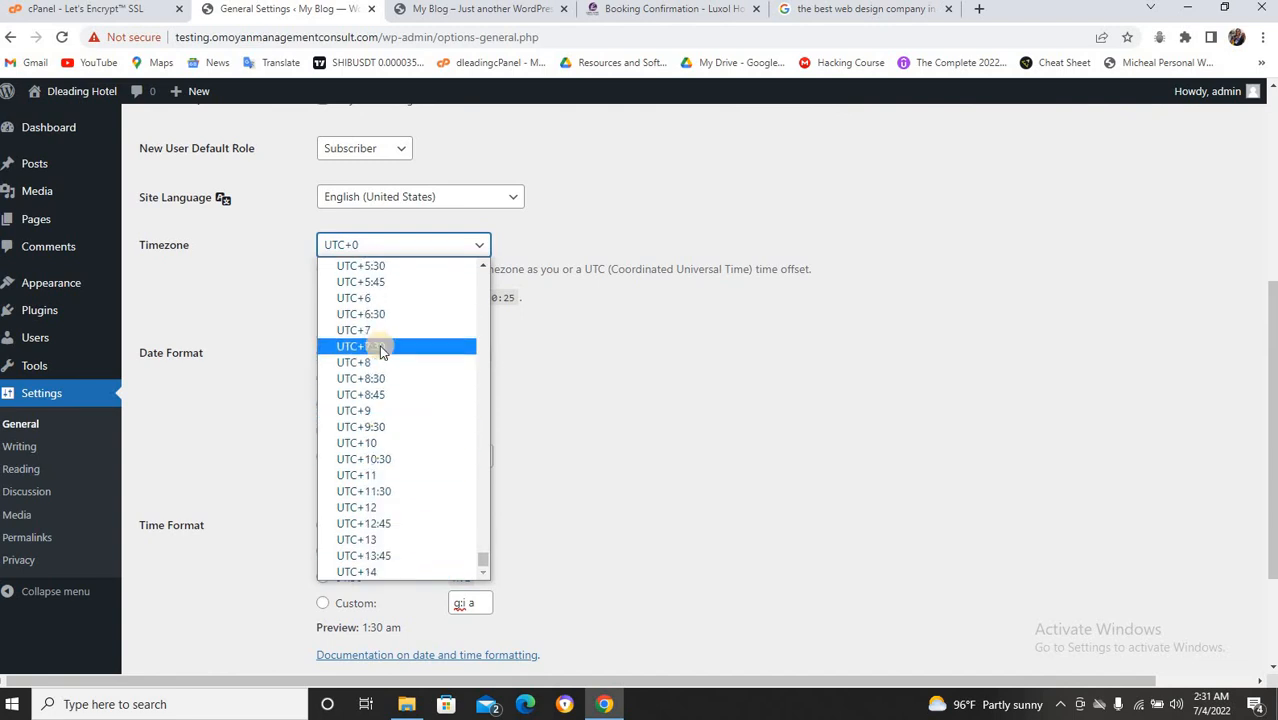
pyautogui.scroll(3, 380, 352)
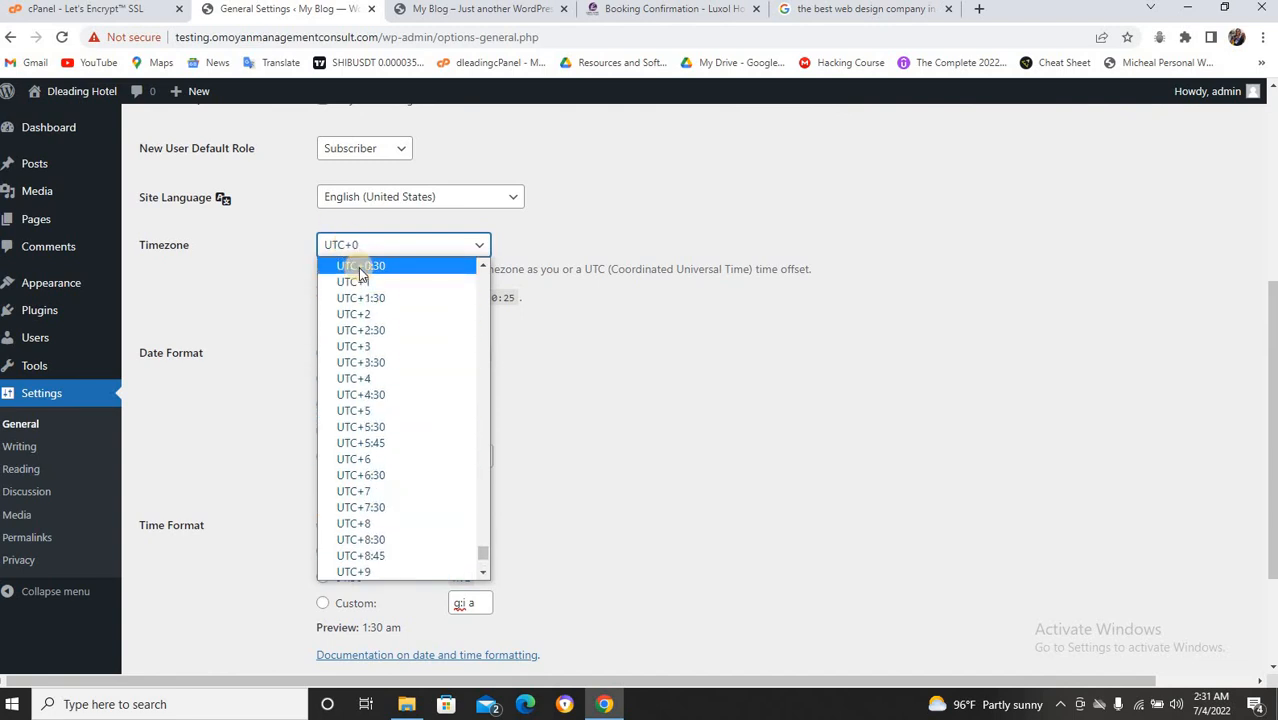
pyautogui.click(367, 284)
pyautogui.scroll(-2, 489, 485)
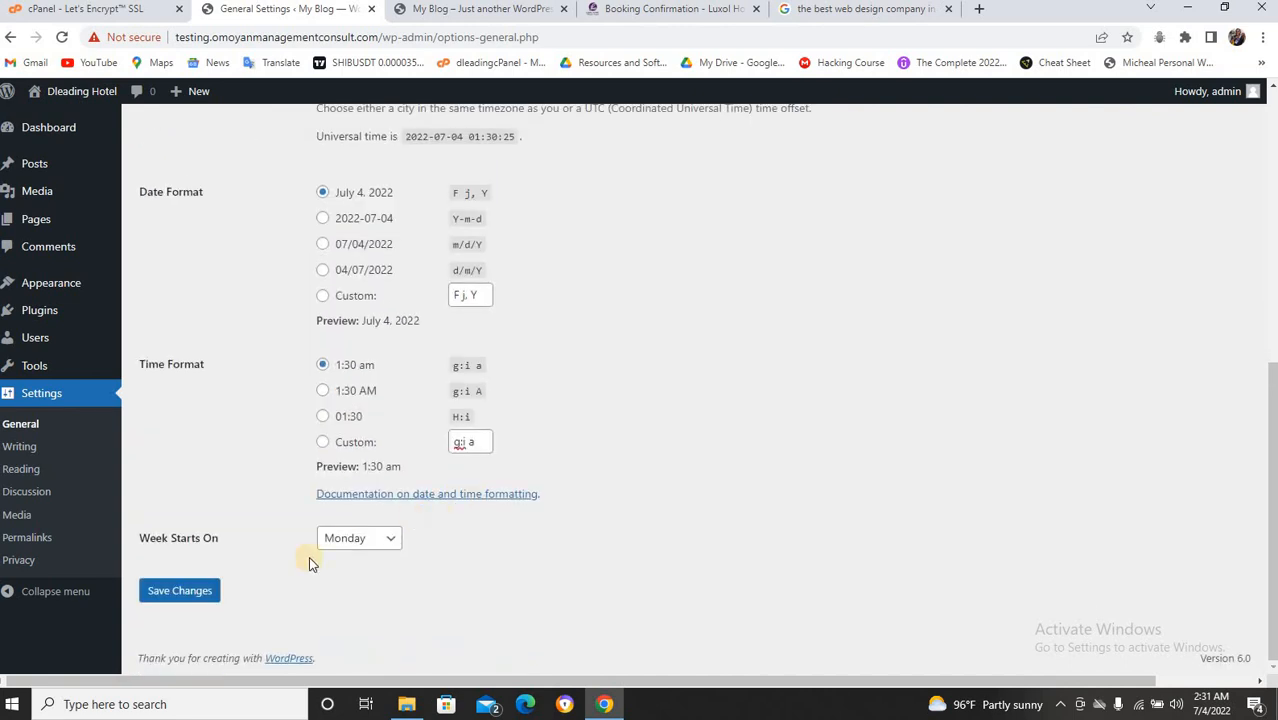
pyautogui.click(200, 587)
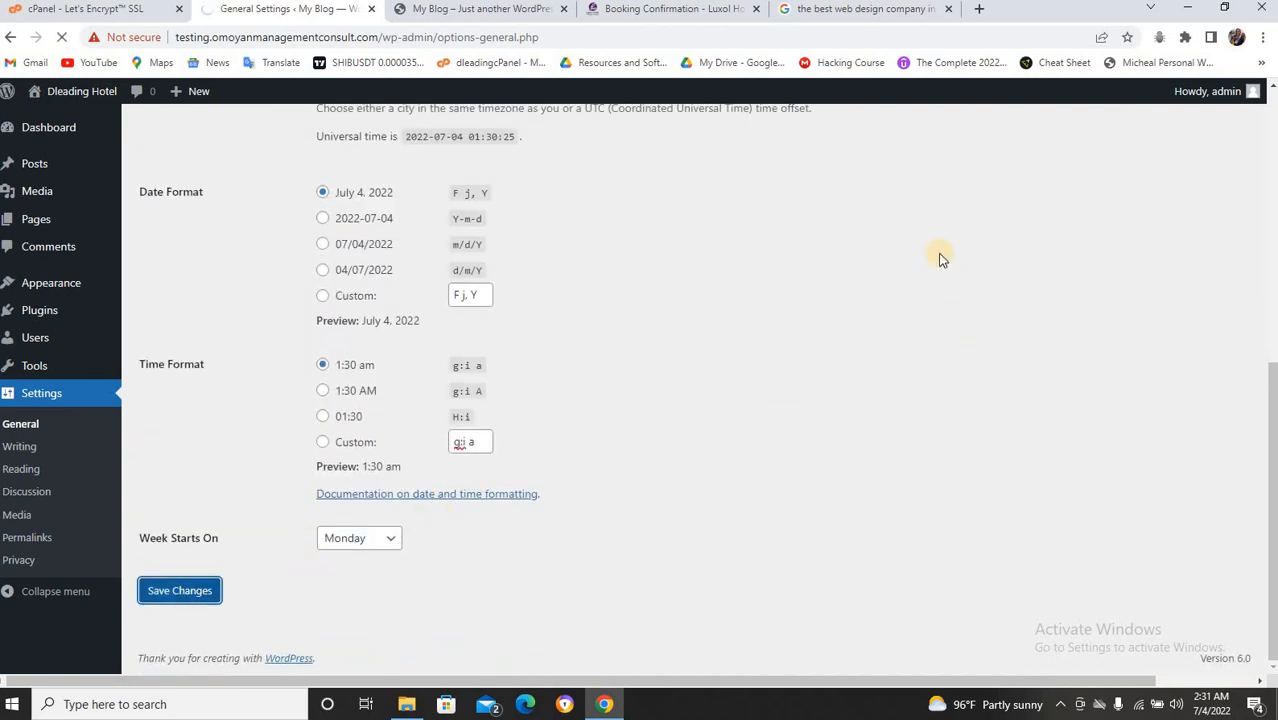
pyautogui.scroll(6, 940, 258)
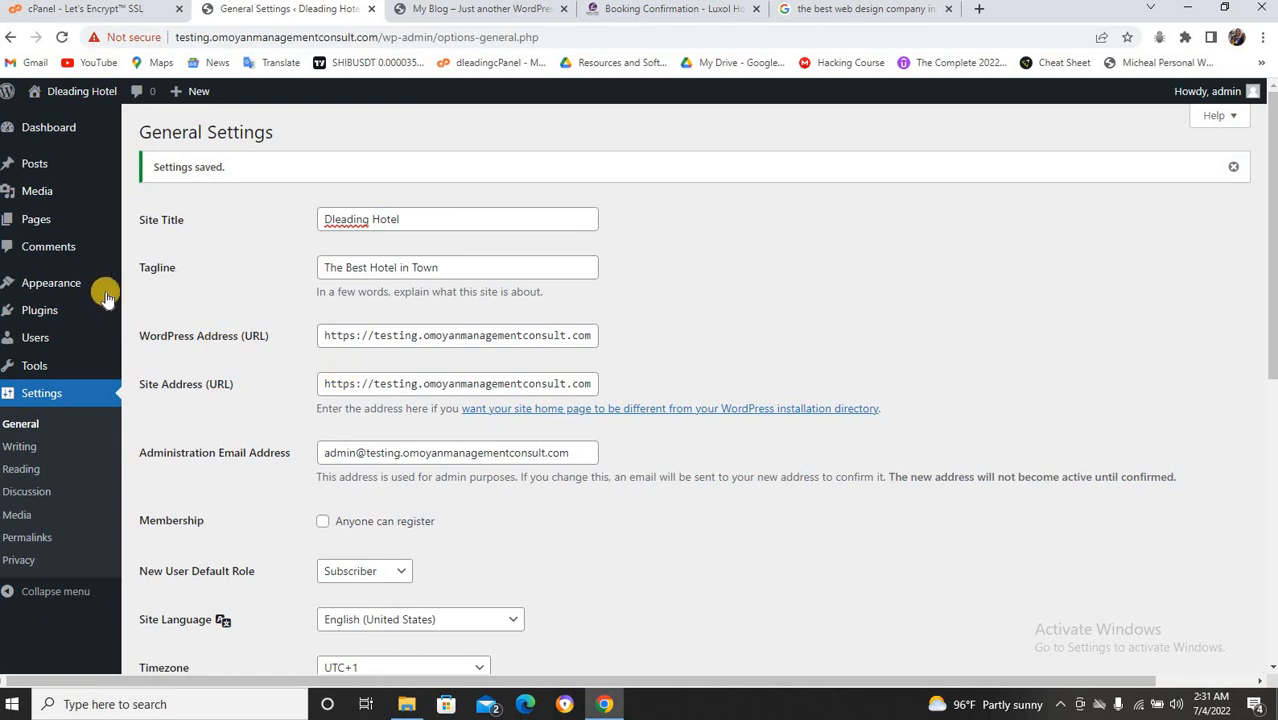
# Go to Appearance > Themes and open the Add New themes page.
pyautogui.moveTo(80, 285)
pyautogui.click(150, 286)
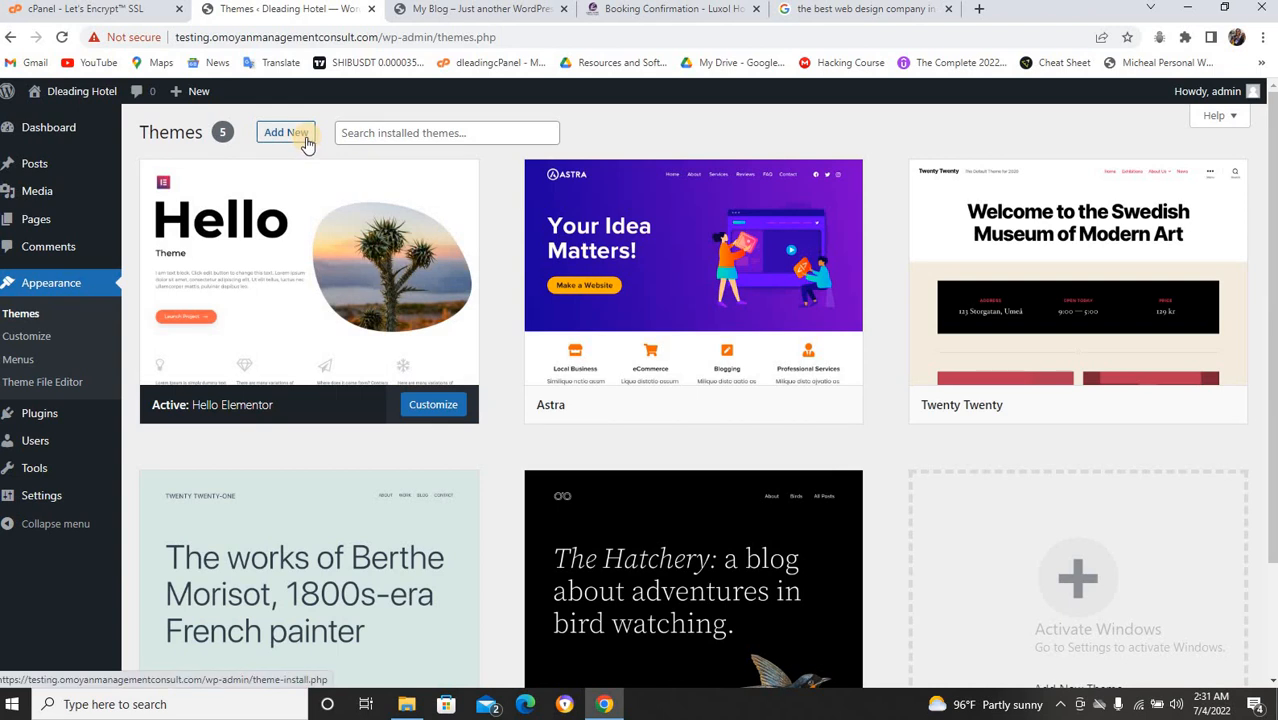
pyautogui.click(287, 133)
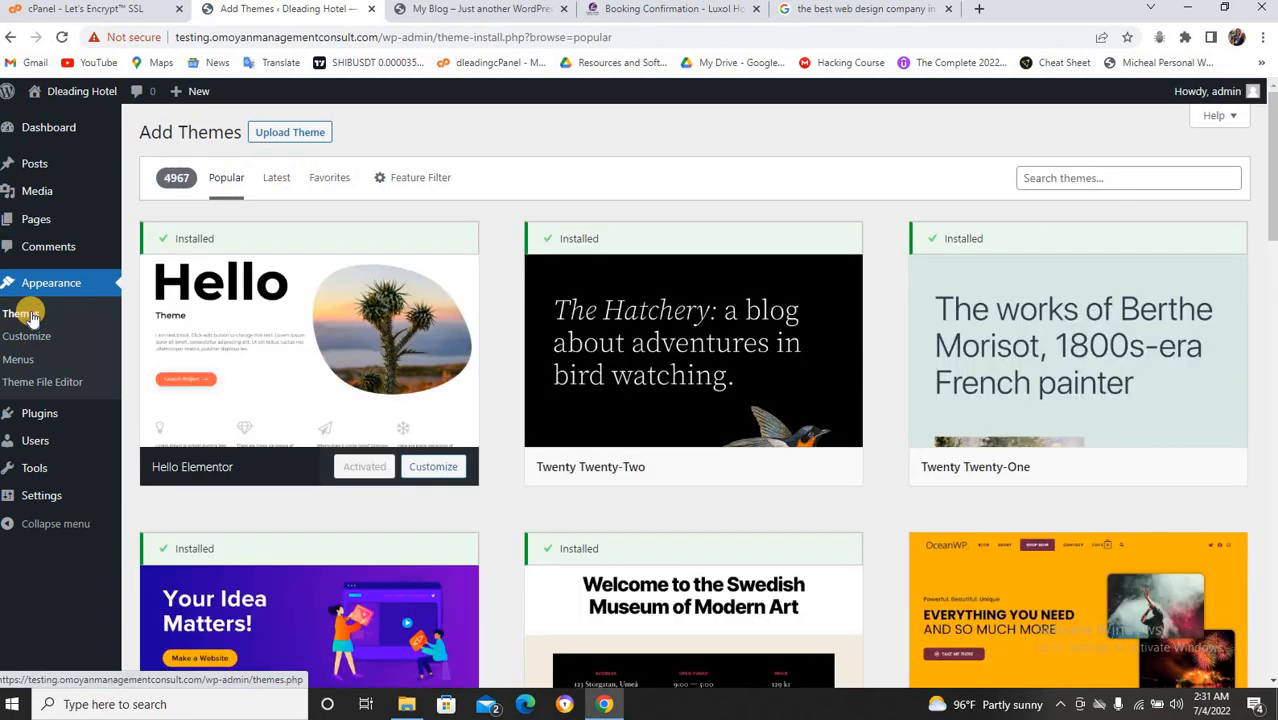
pyautogui.click(31, 316)
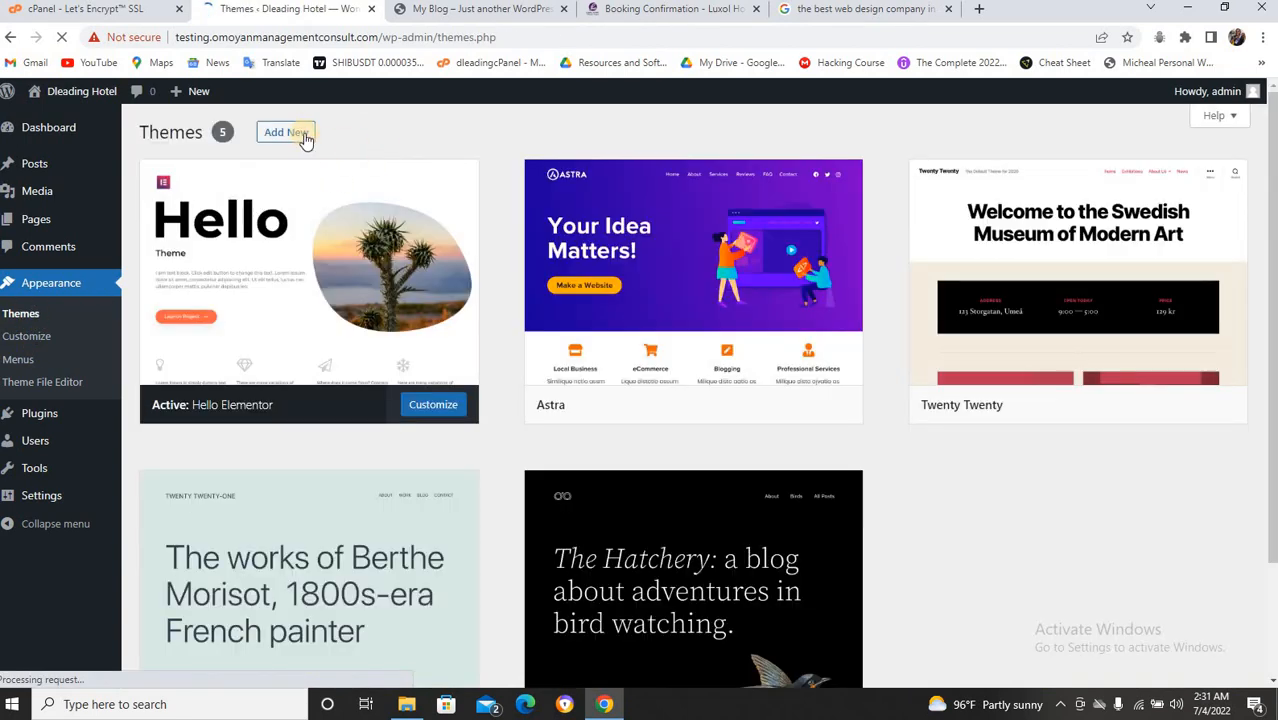
pyautogui.click(290, 134)
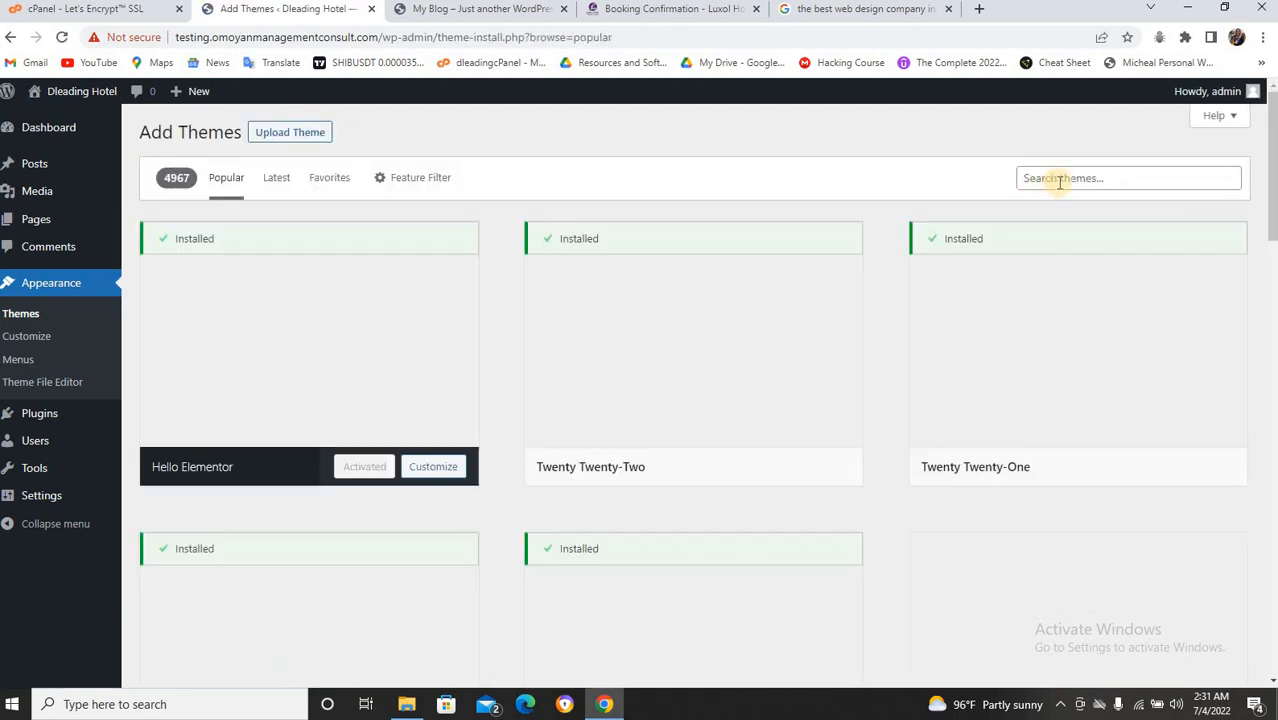
# Search the theme directory for 'astra' and activate the Astra theme.
pyautogui.click(1060, 180)
pyautogui.write('astra')
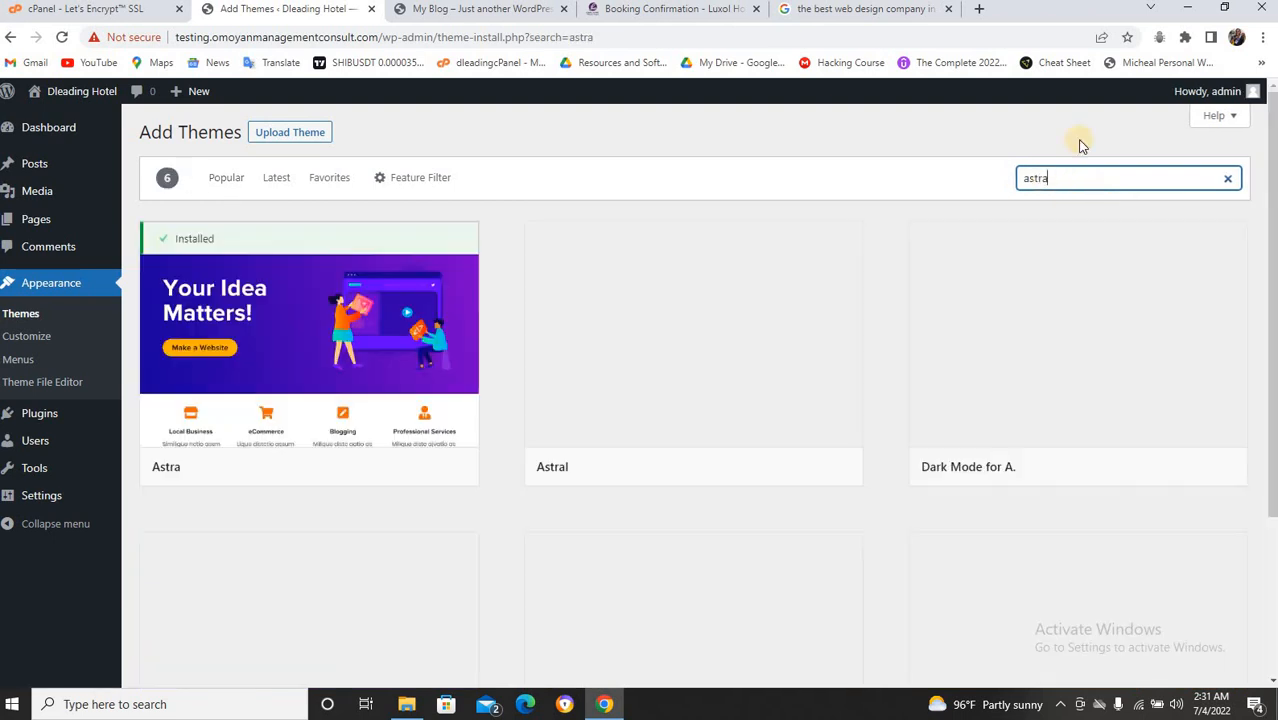
pyautogui.moveTo(291, 371)
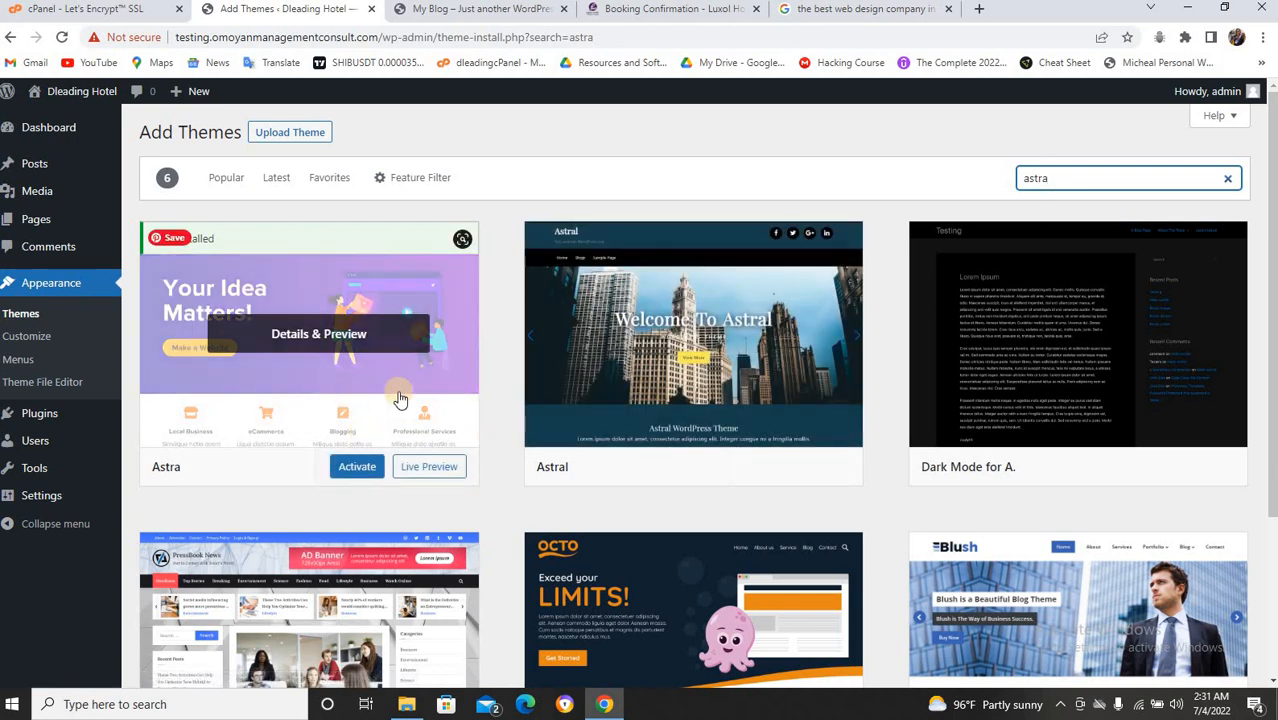
pyautogui.click(363, 468)
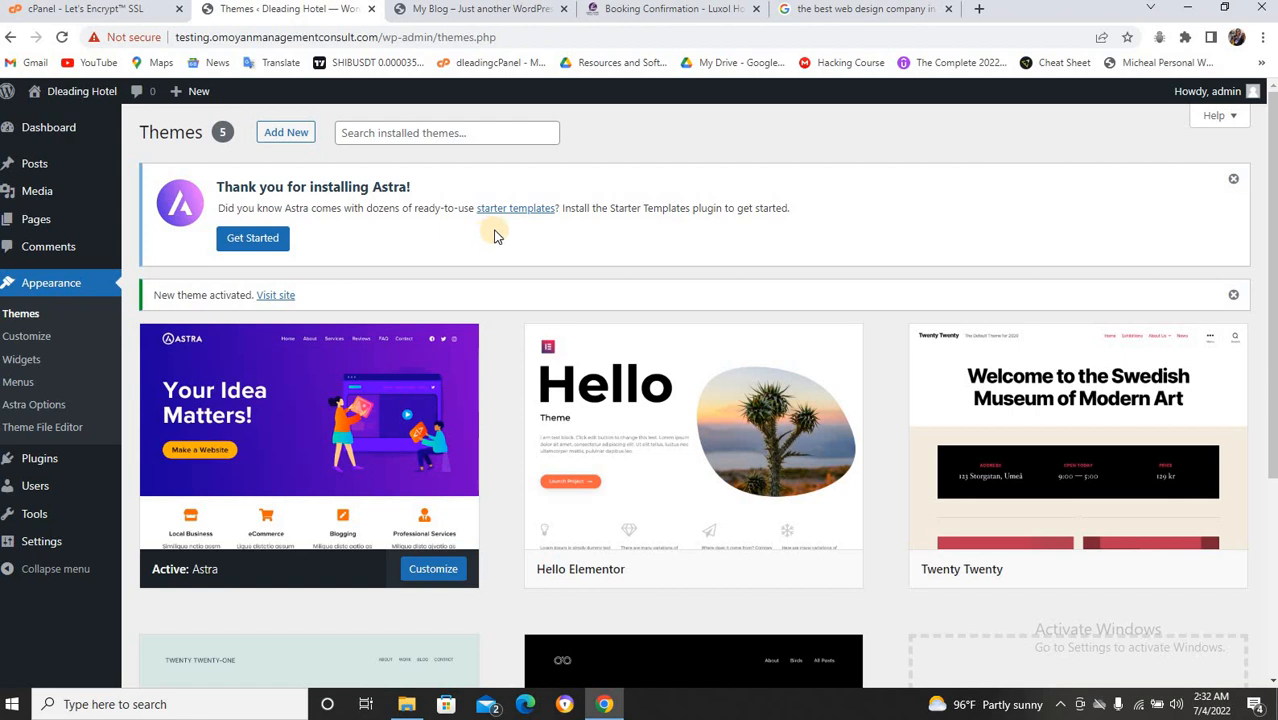
pyautogui.moveTo(400, 462)
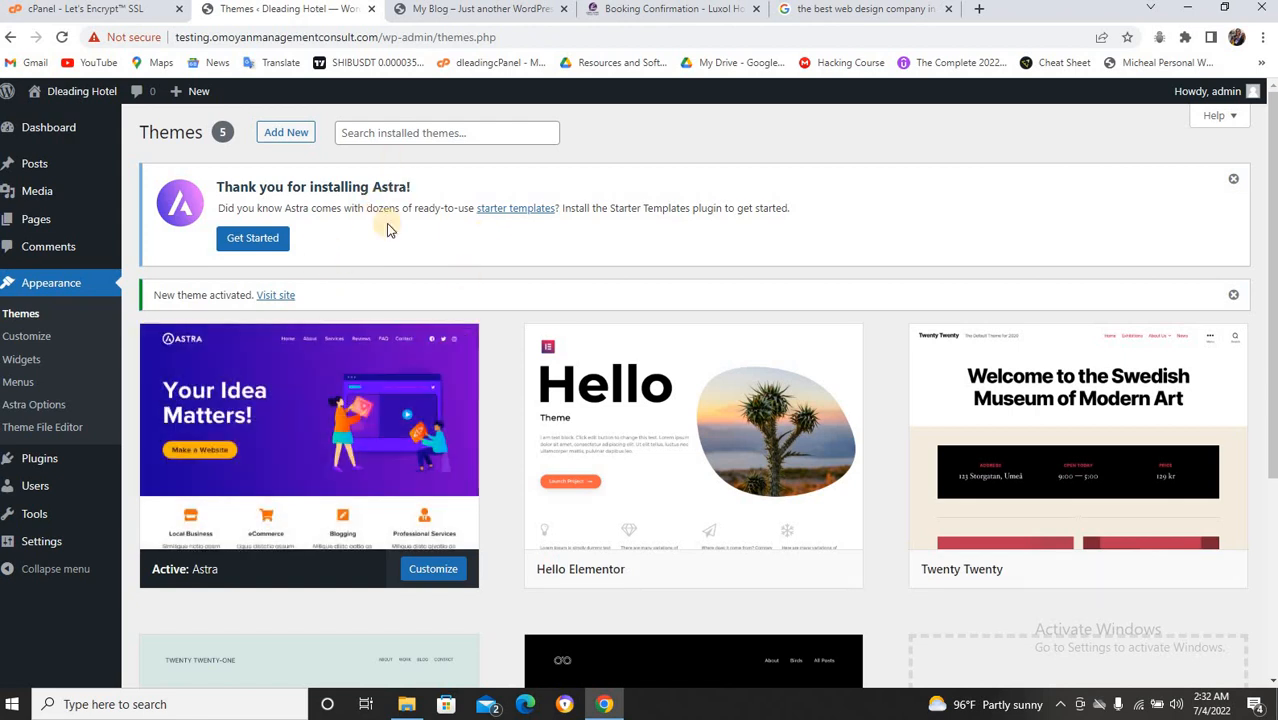
# Launch the Astra Starter Templates setup from the Get Started notice.
pyautogui.click(242, 242)
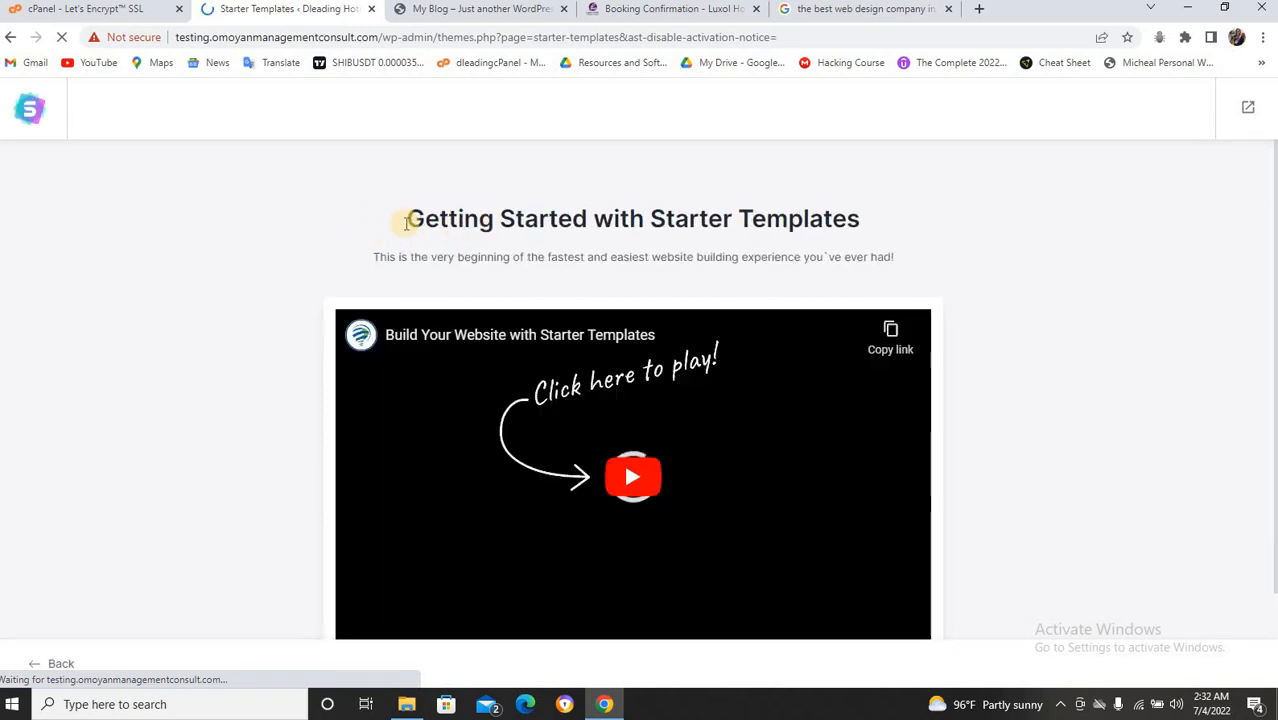
pyautogui.scroll(-2, 560, 300)
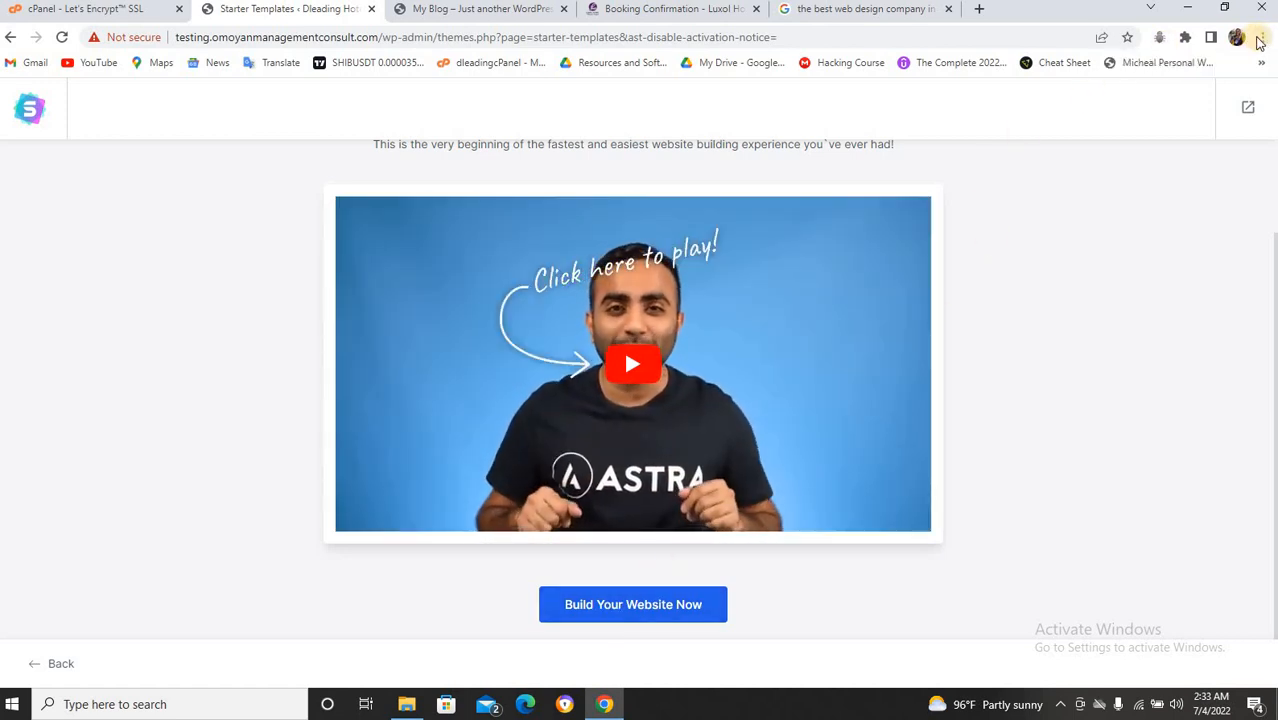
pyautogui.click(1261, 38)
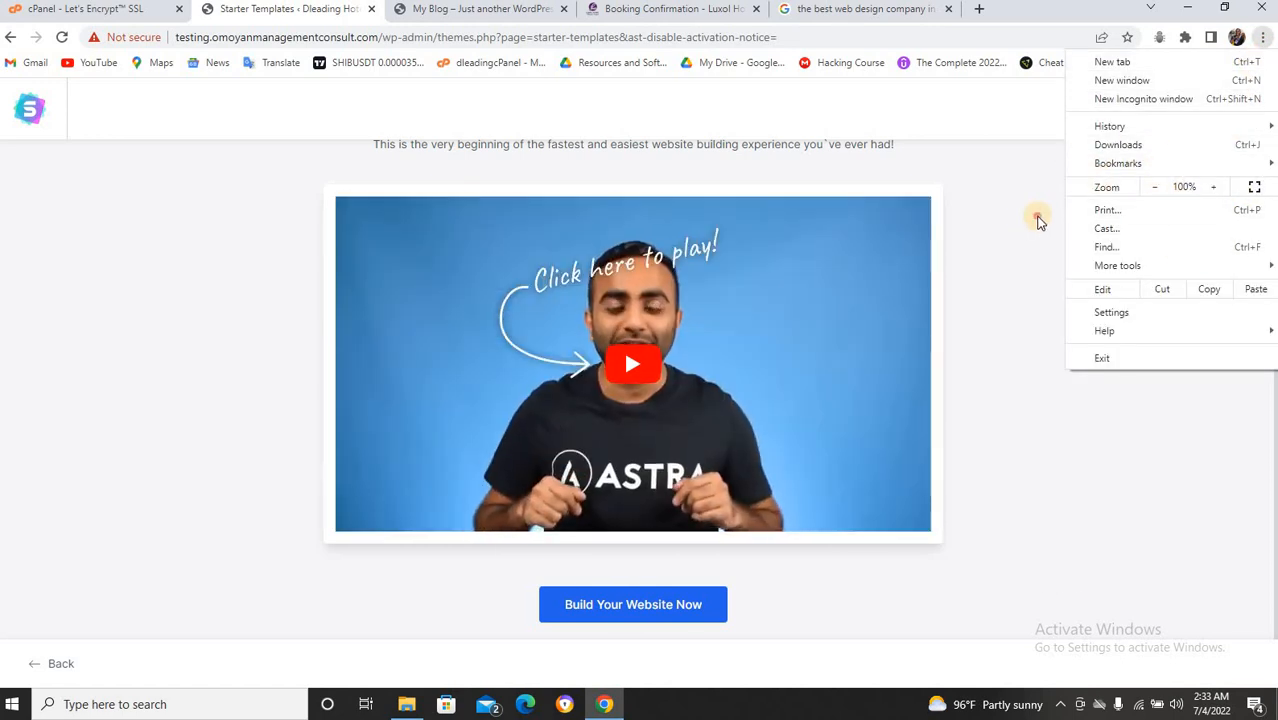
pyautogui.click(1036, 217)
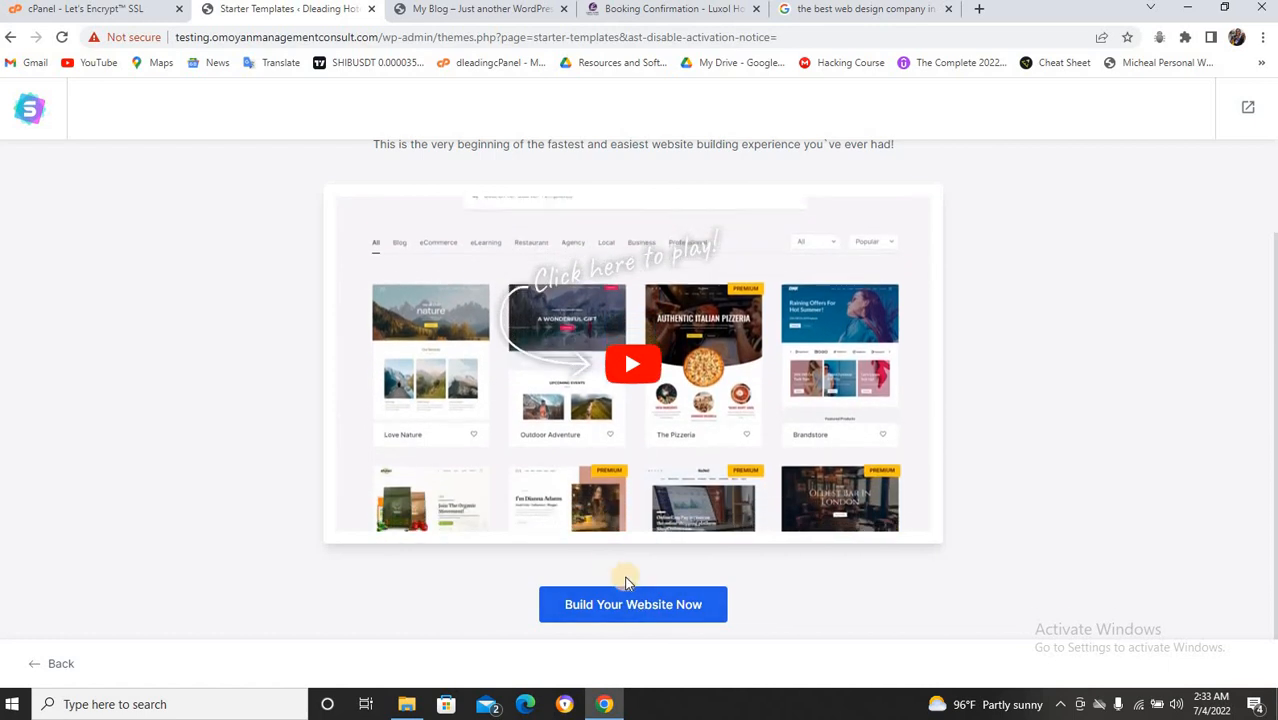
pyautogui.scroll(1, 771, 452)
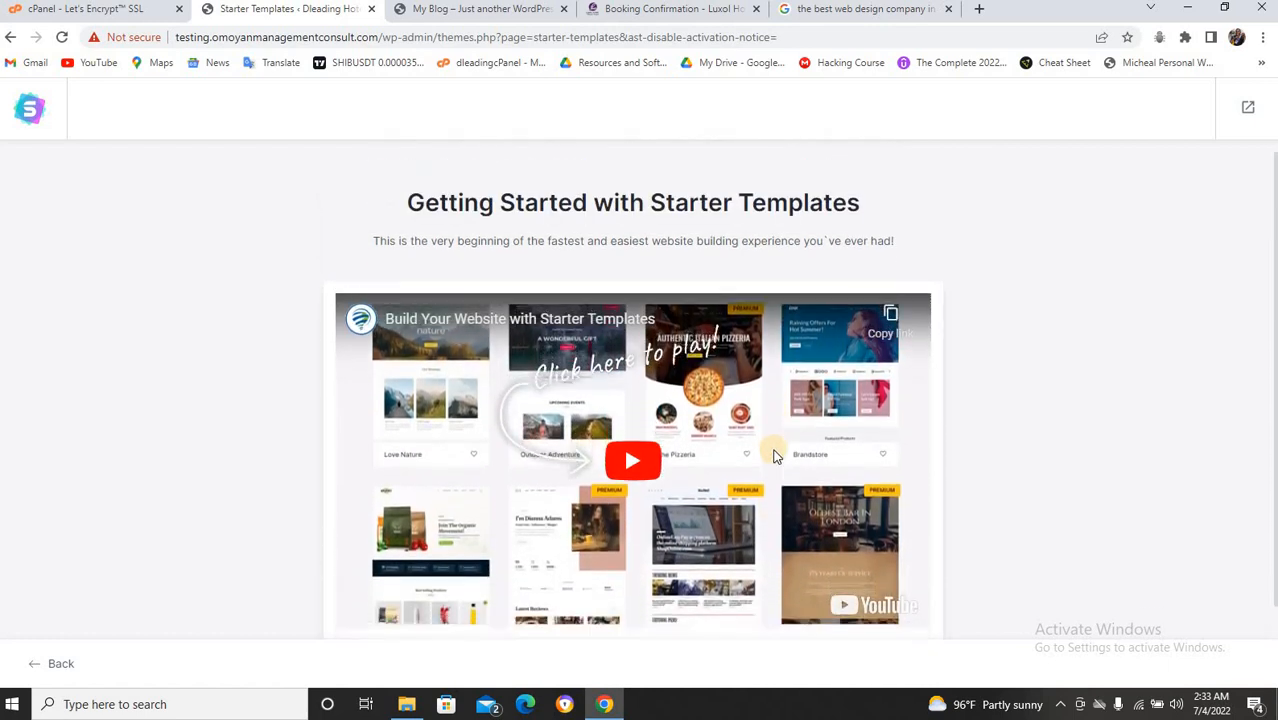
pyautogui.scroll(-1, 662, 586)
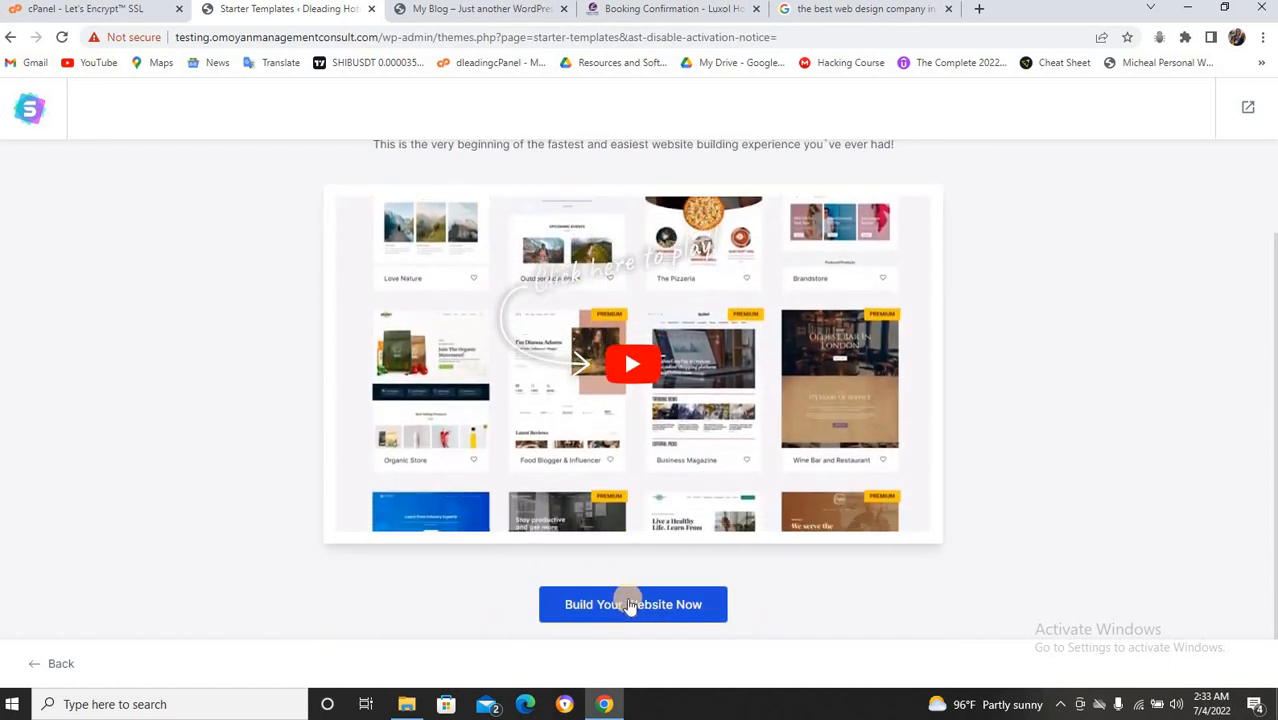
# Start building the website and choose Elementor as the page builder.
pyautogui.click(632, 604)
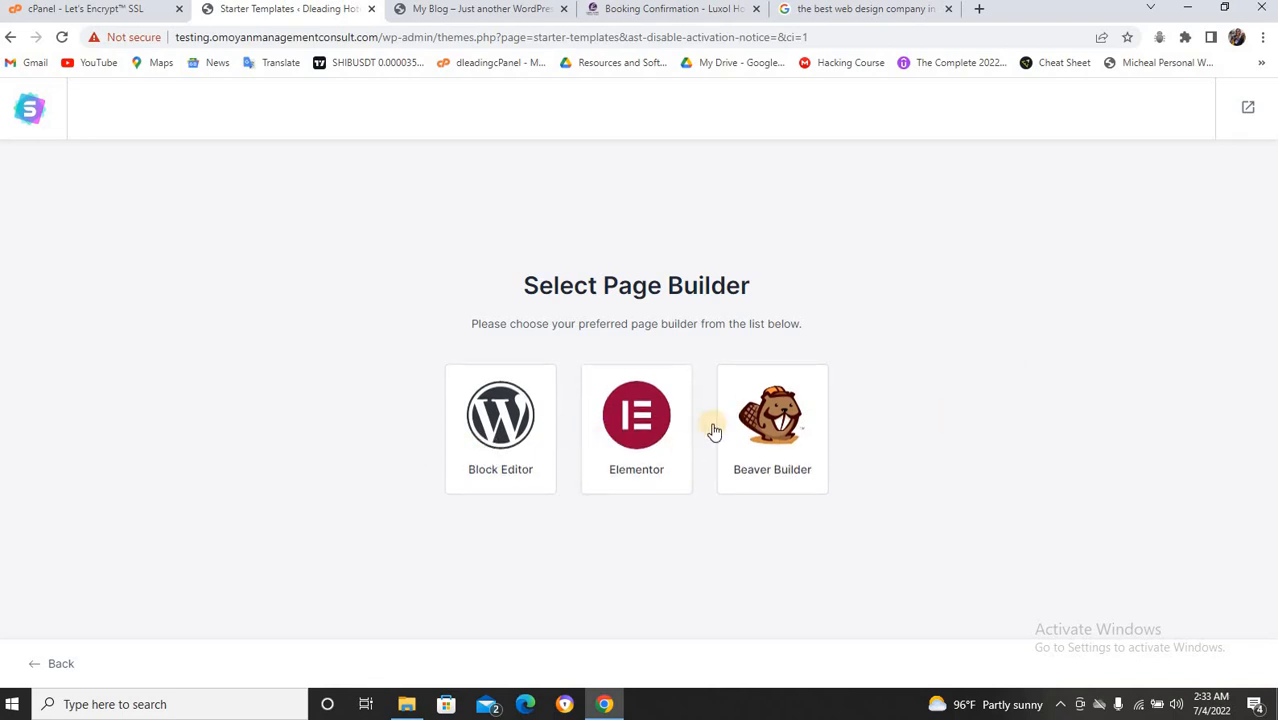
pyautogui.click(625, 420)
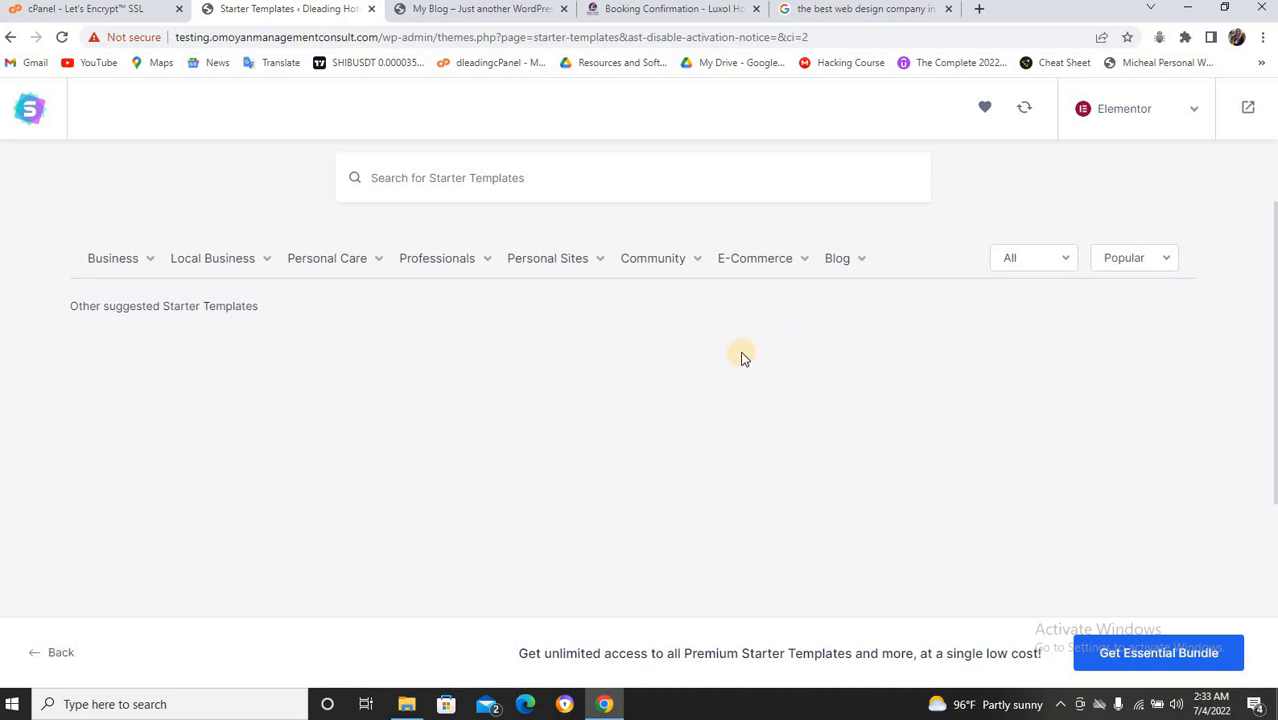
pyautogui.scroll(-3, 742, 357)
pyautogui.scroll(4, 742, 357)
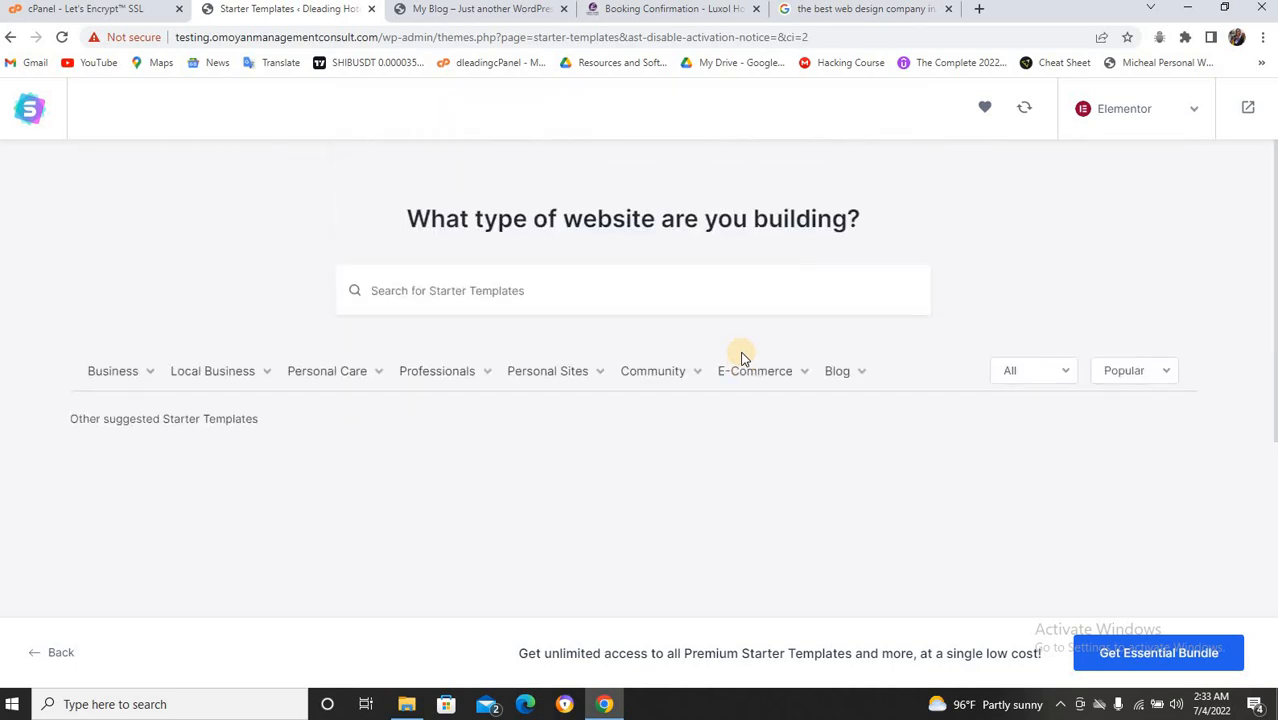
pyautogui.scroll(-3, 742, 357)
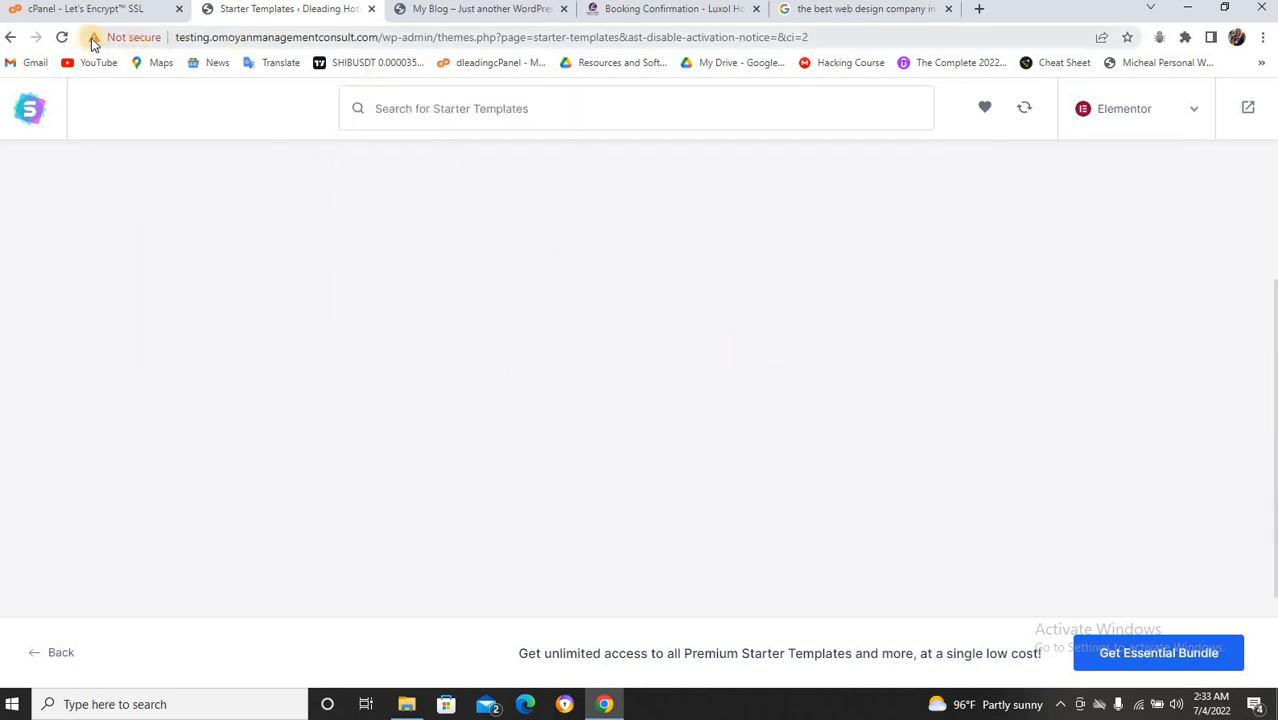
# Close the duplicate Starter Templates tab, reload the page, and browse the template grid.
pyautogui.click(32, 114)
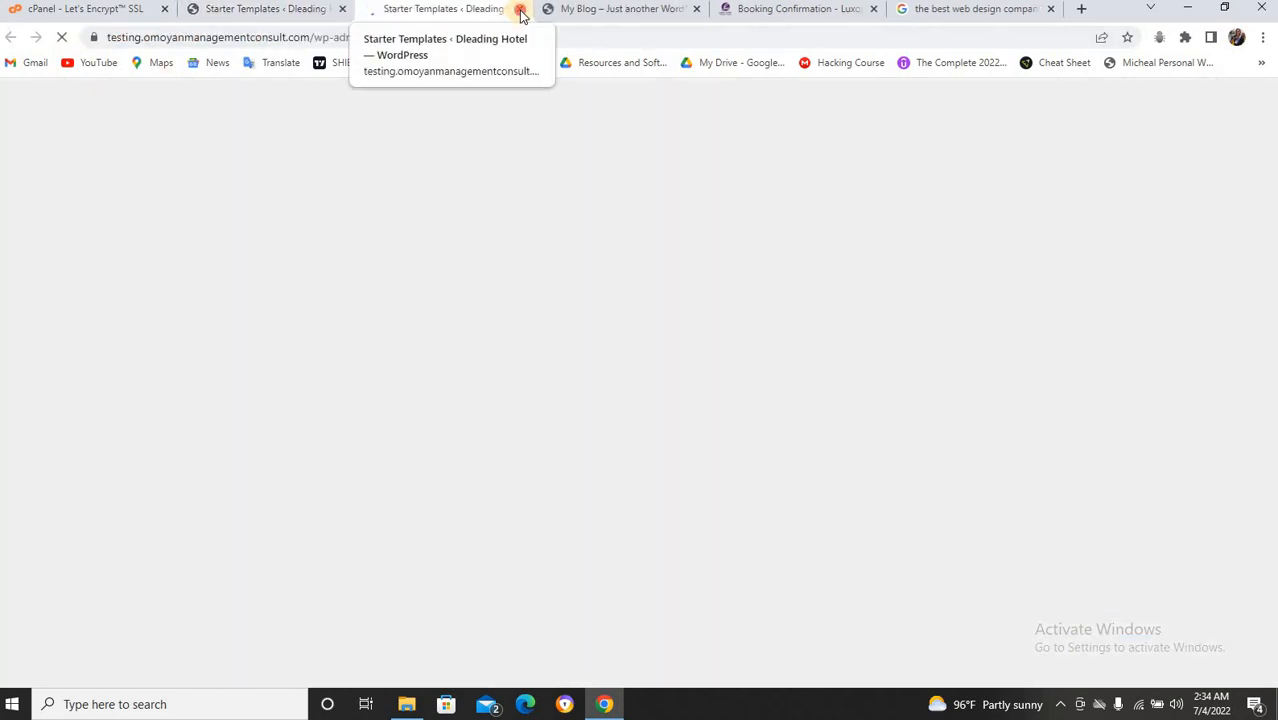
pyautogui.click(520, 9)
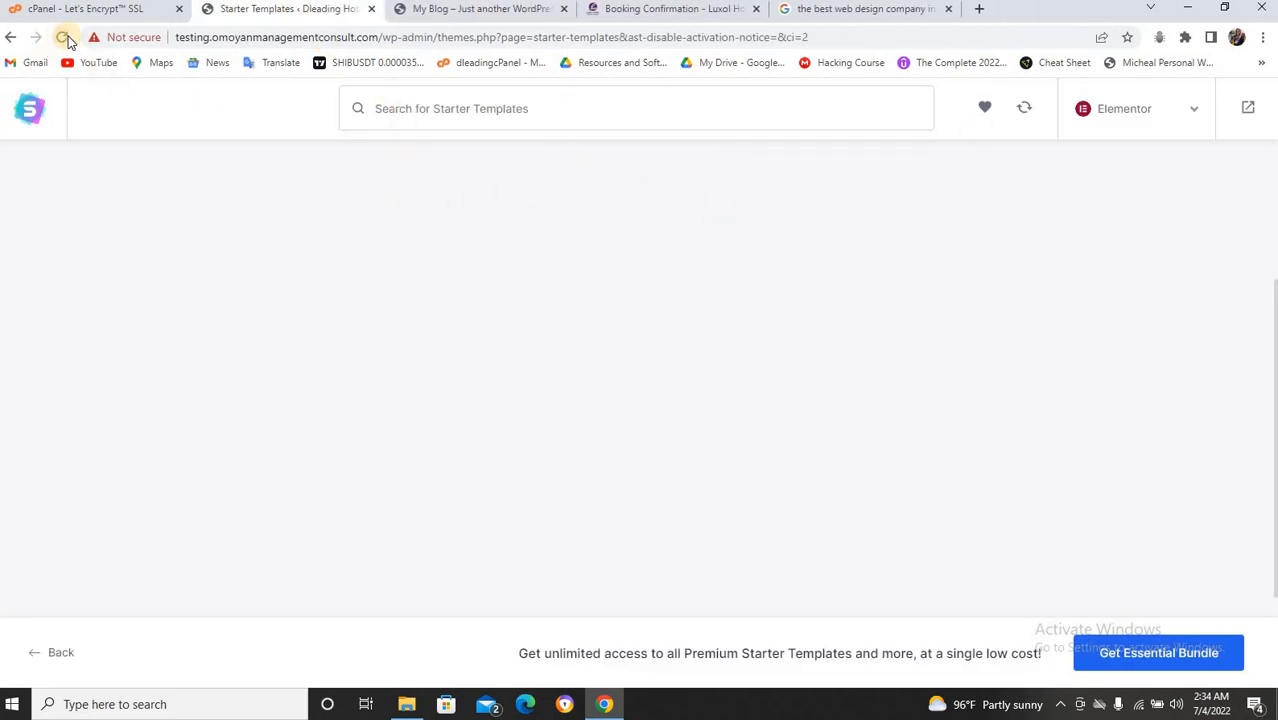
pyautogui.click(66, 38)
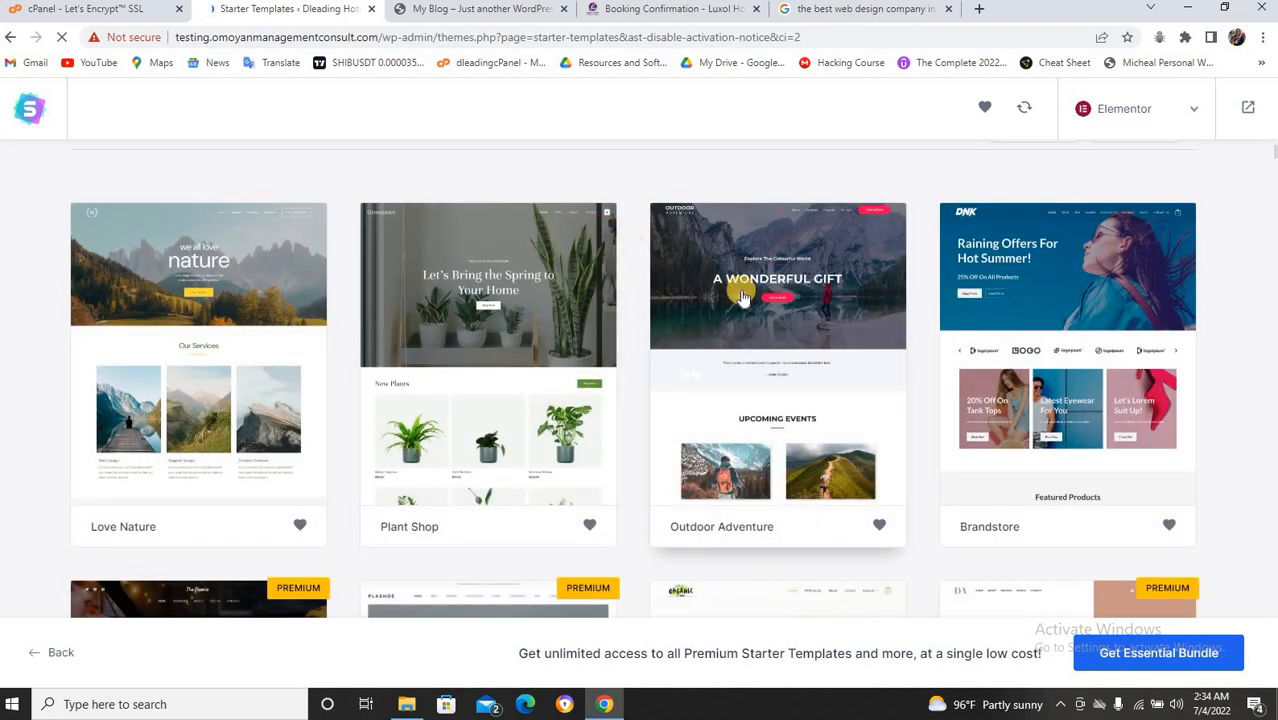
pyautogui.scroll(2, 741, 297)
pyautogui.scroll(-3, 741, 297)
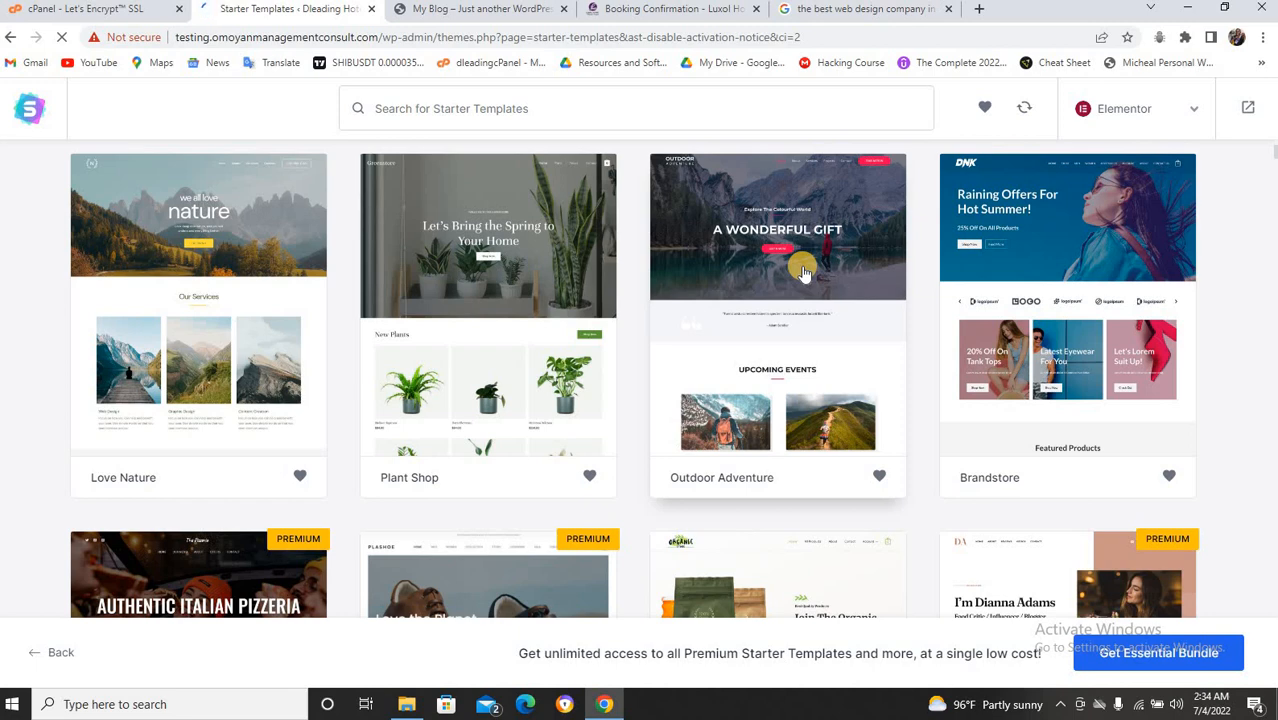
pyautogui.scroll(2, 803, 272)
pyautogui.scroll(-9, 803, 272)
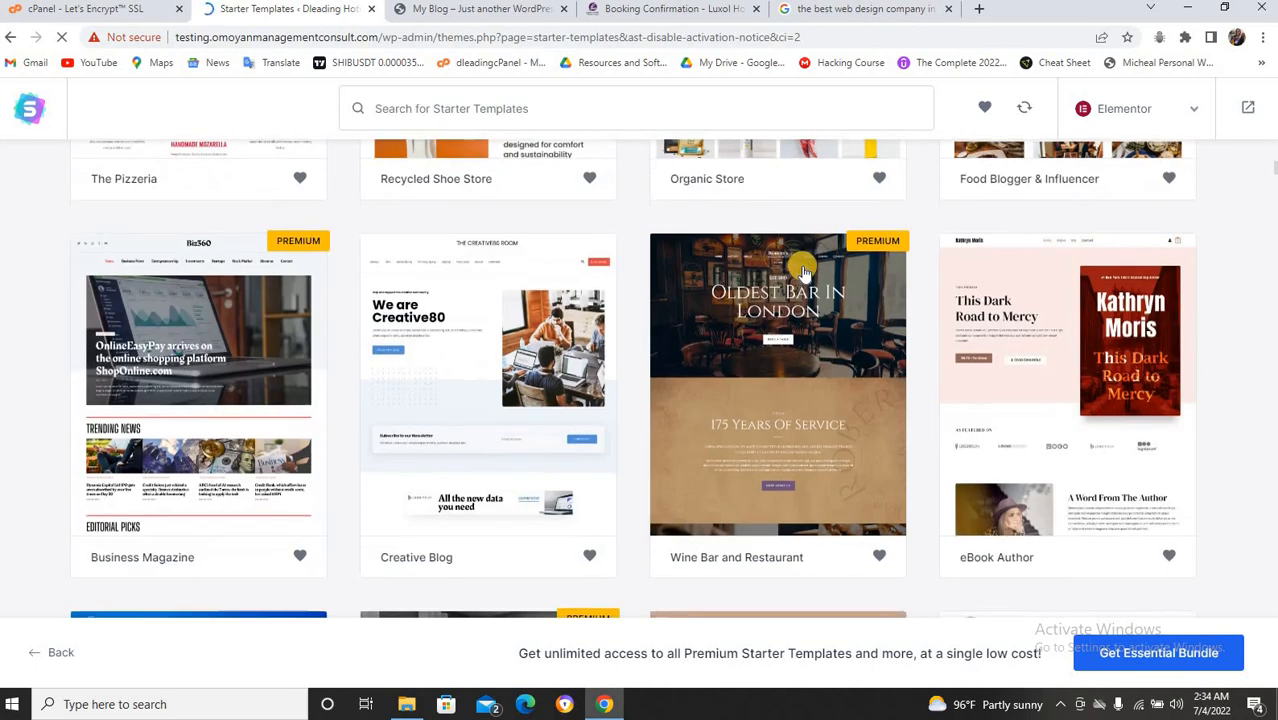
pyautogui.scroll(-2, 803, 272)
pyautogui.scroll(10, 803, 268)
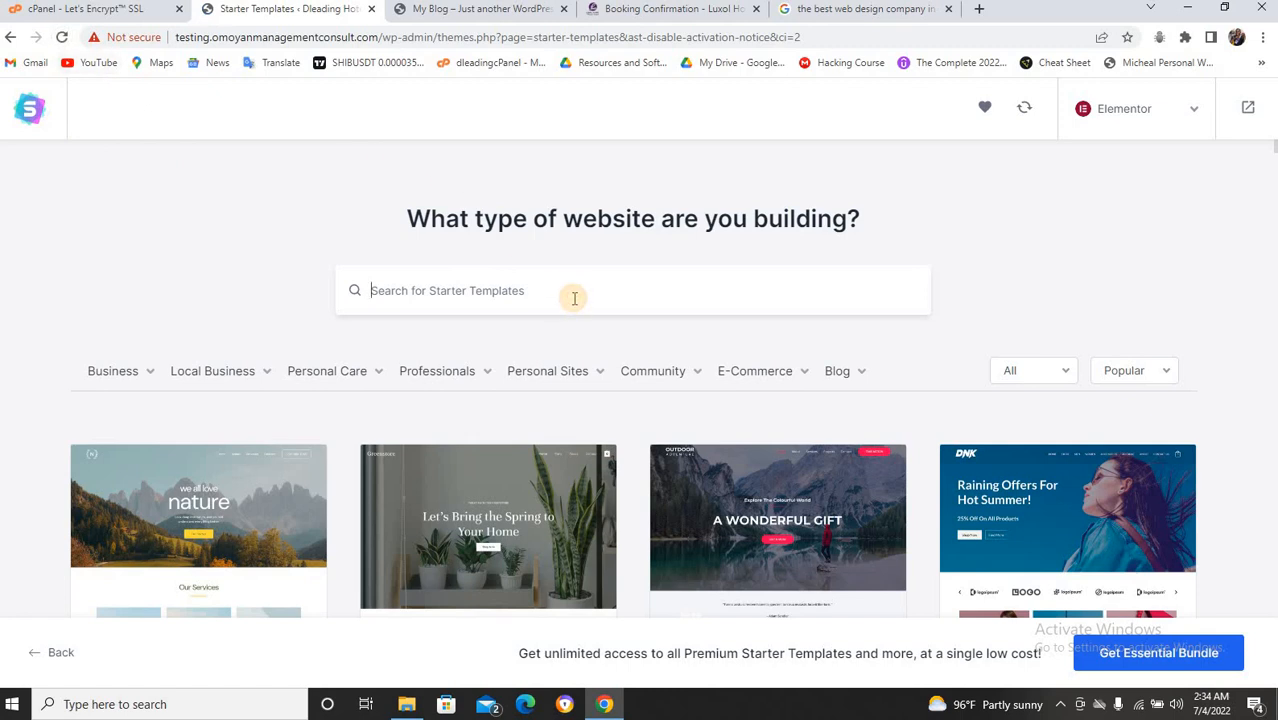
# Search the templates for 'hotel' and browse results like Heritage Hotel and Luxury Hotel.
pyautogui.write('hotel')
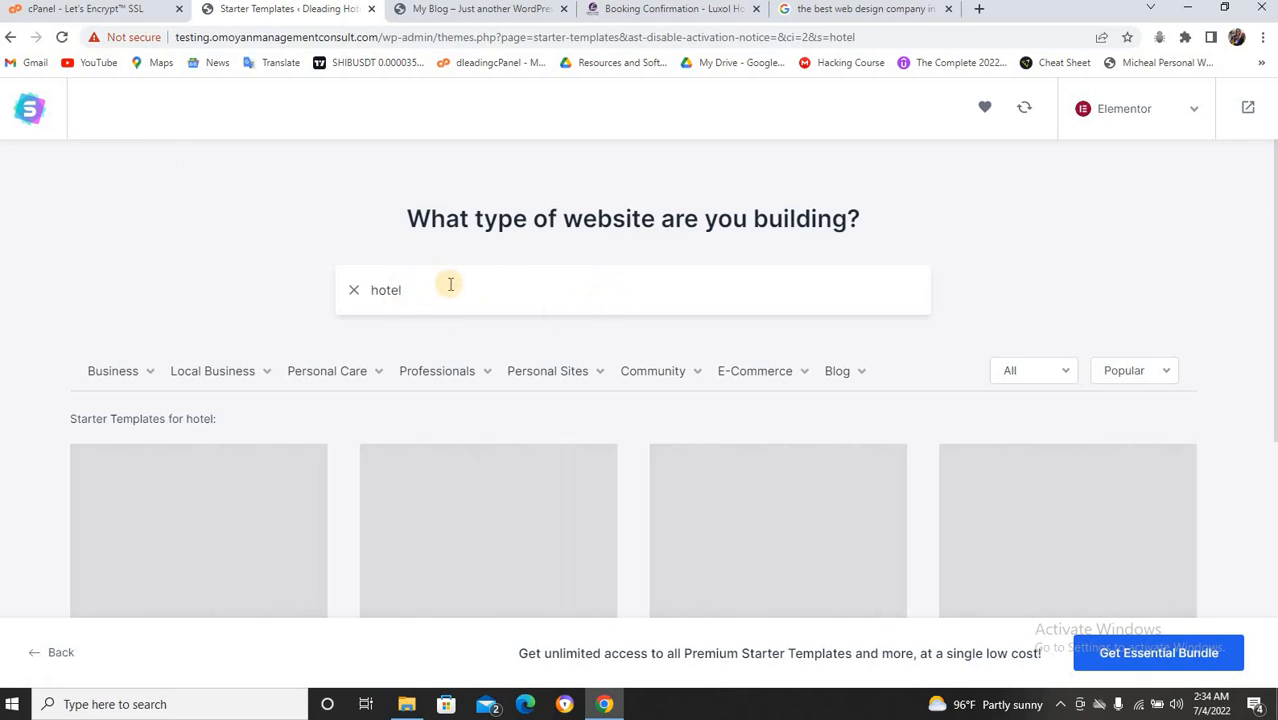
pyautogui.scroll(-1, 593, 291)
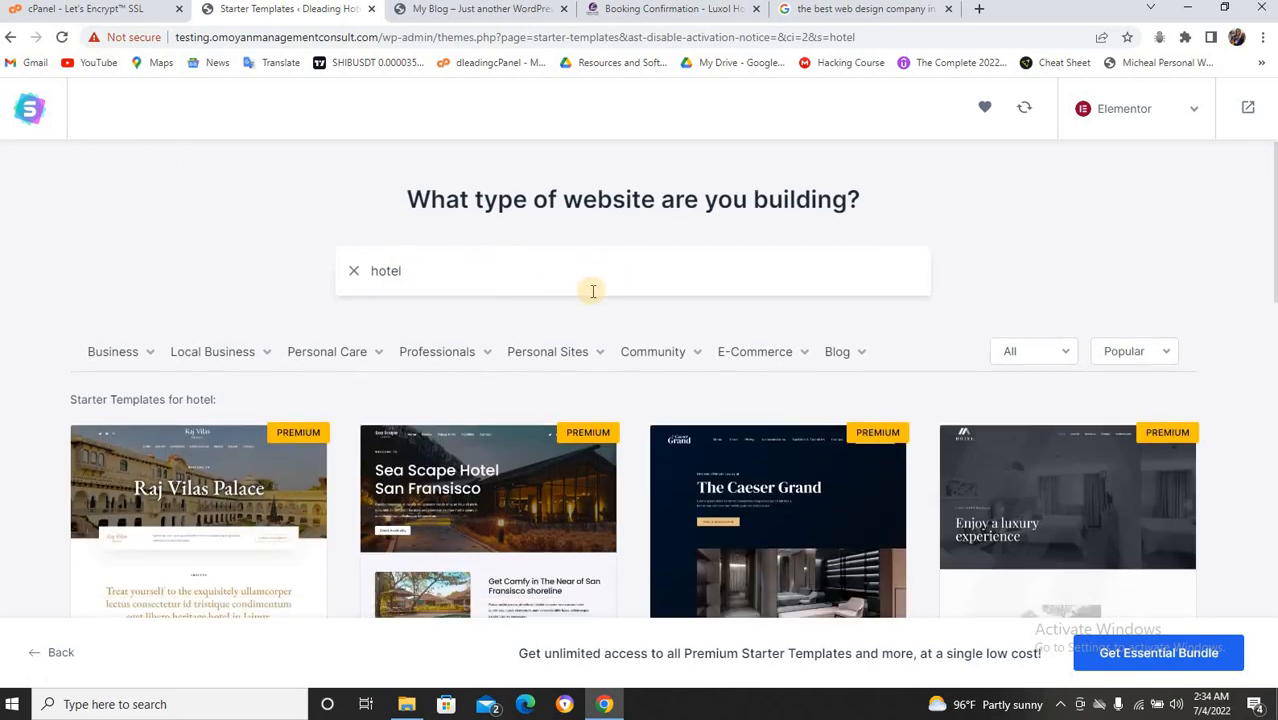
pyautogui.scroll(-1, 593, 291)
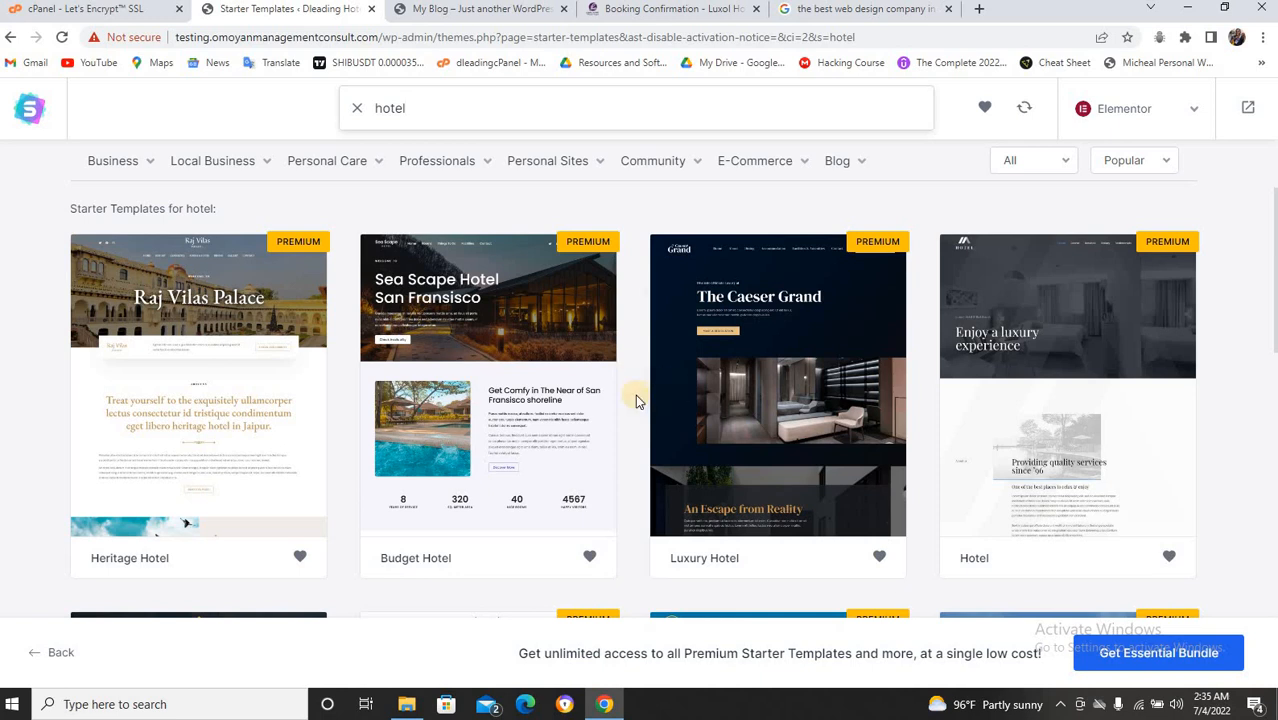
pyautogui.scroll(-3, 636, 400)
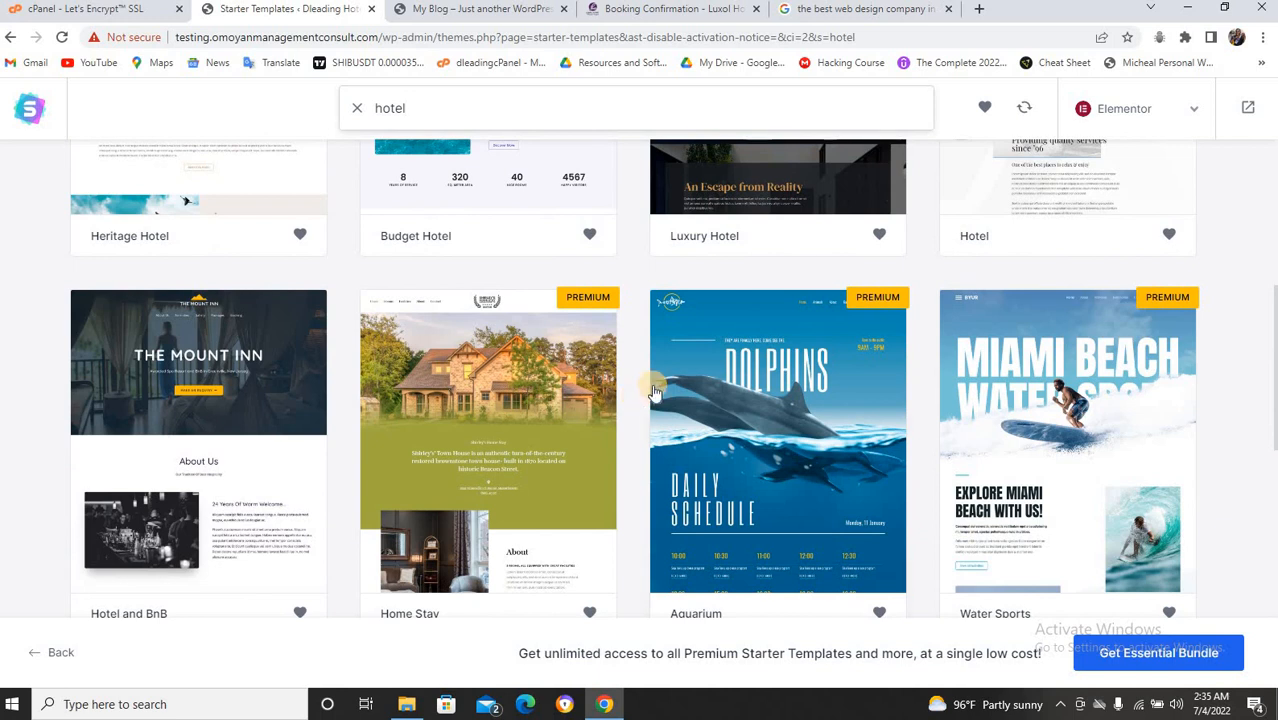
pyautogui.scroll(3, 655, 392)
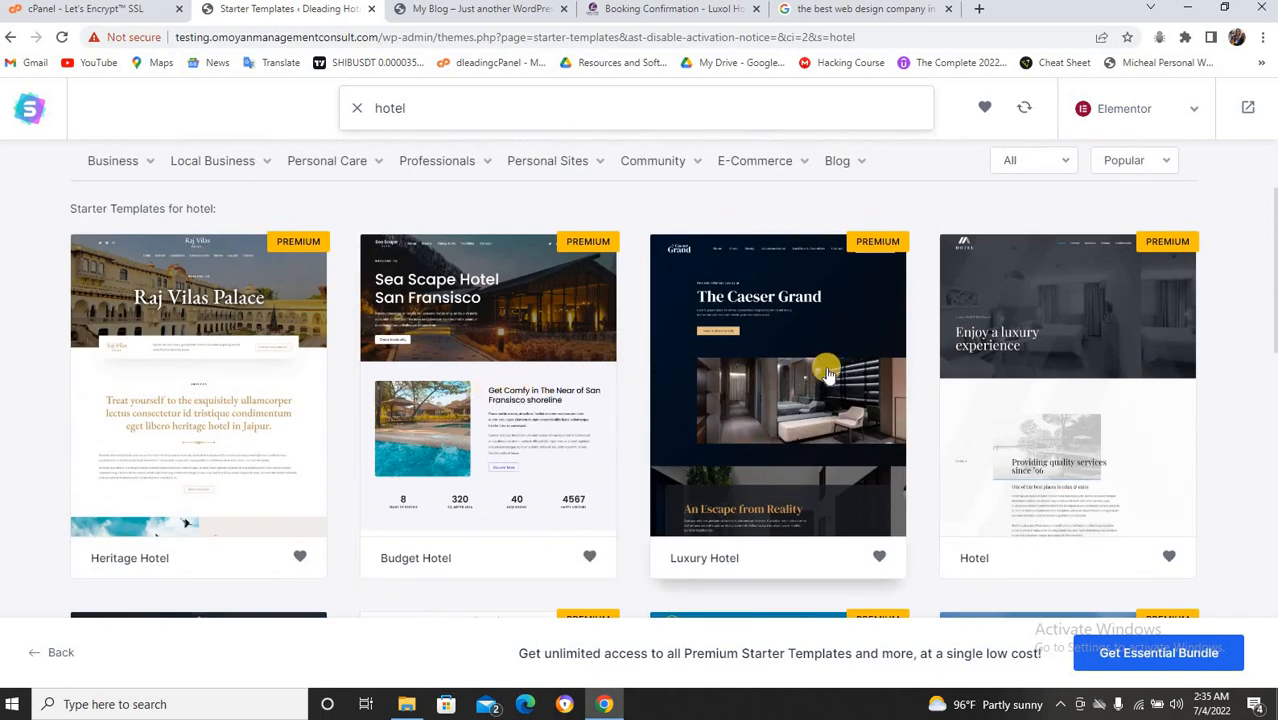
pyautogui.scroll(-2, 828, 373)
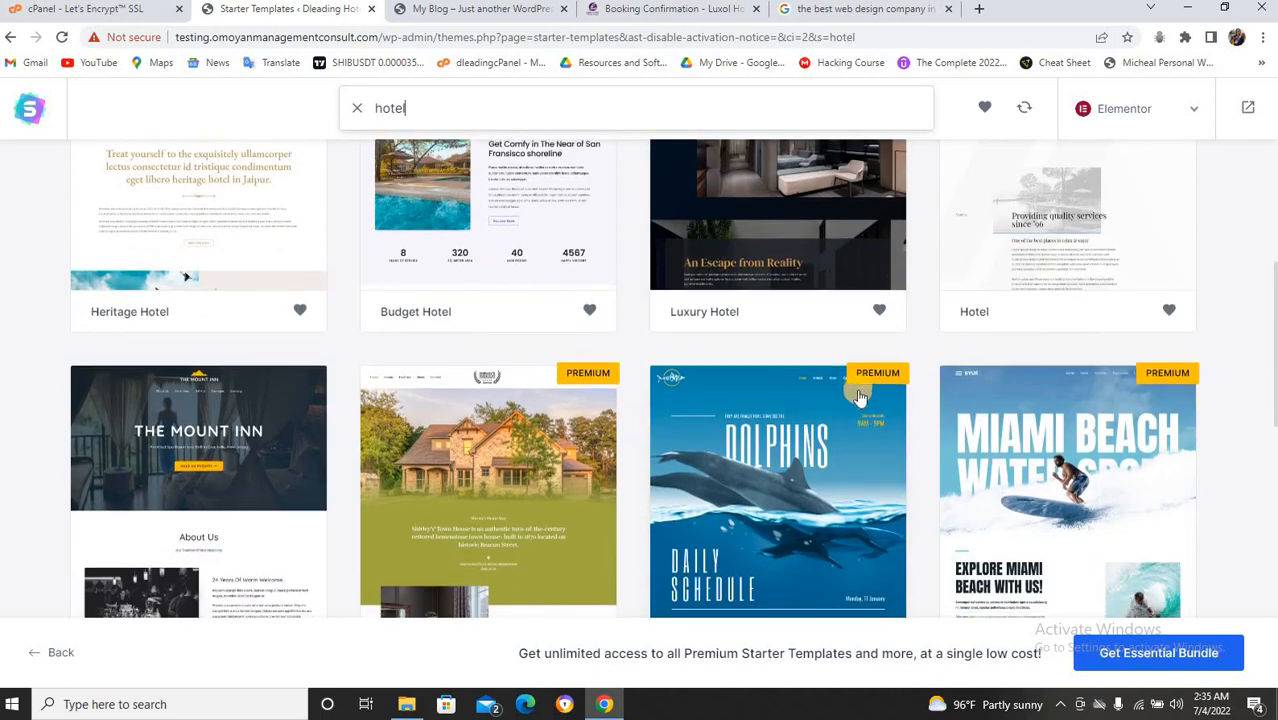
pyautogui.scroll(-4, 560, 450)
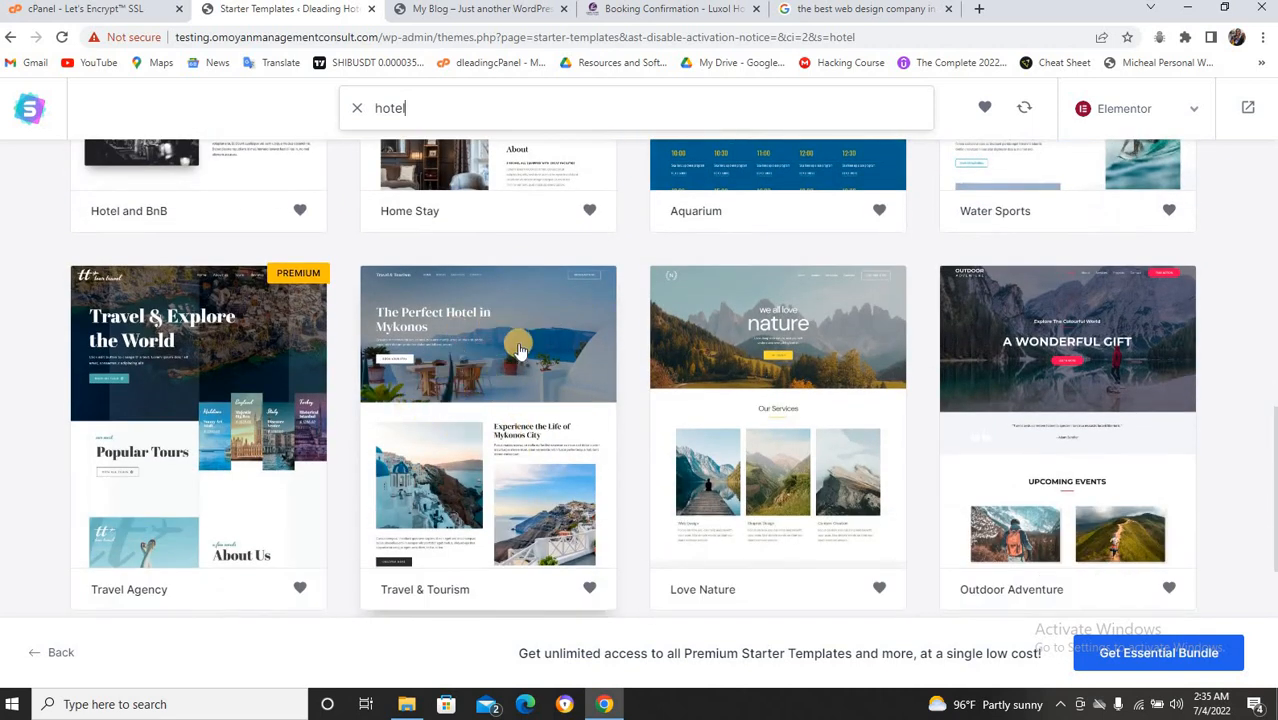
# Pick the Travel & Tourism template, skip the logo, and keep default colours and fonts.
pyautogui.click(487, 457)
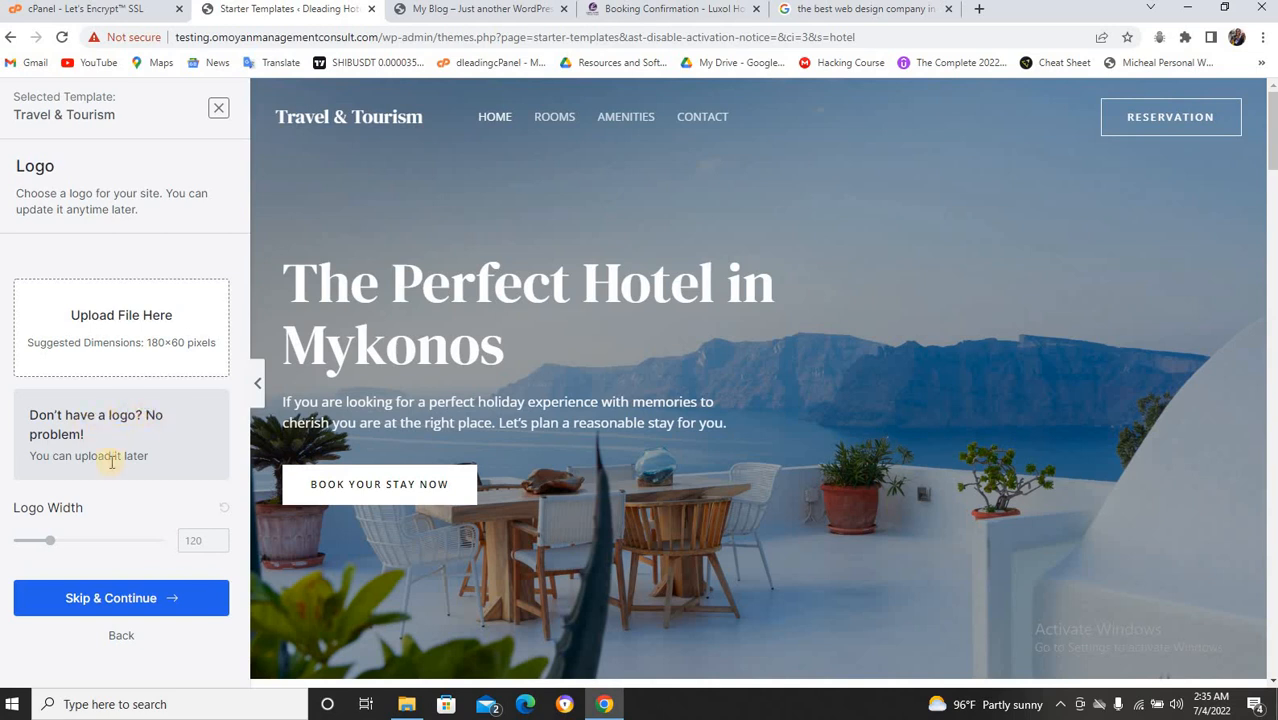
pyautogui.click(128, 605)
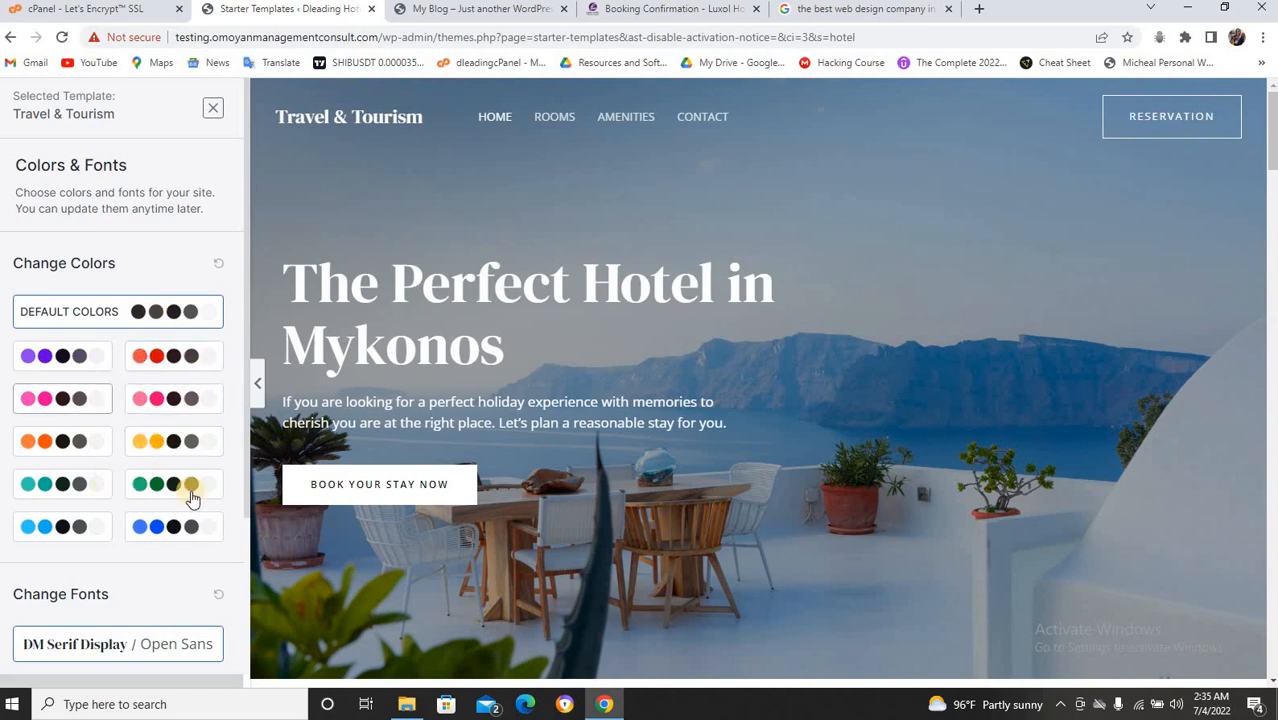
pyautogui.scroll(-2, 103, 485)
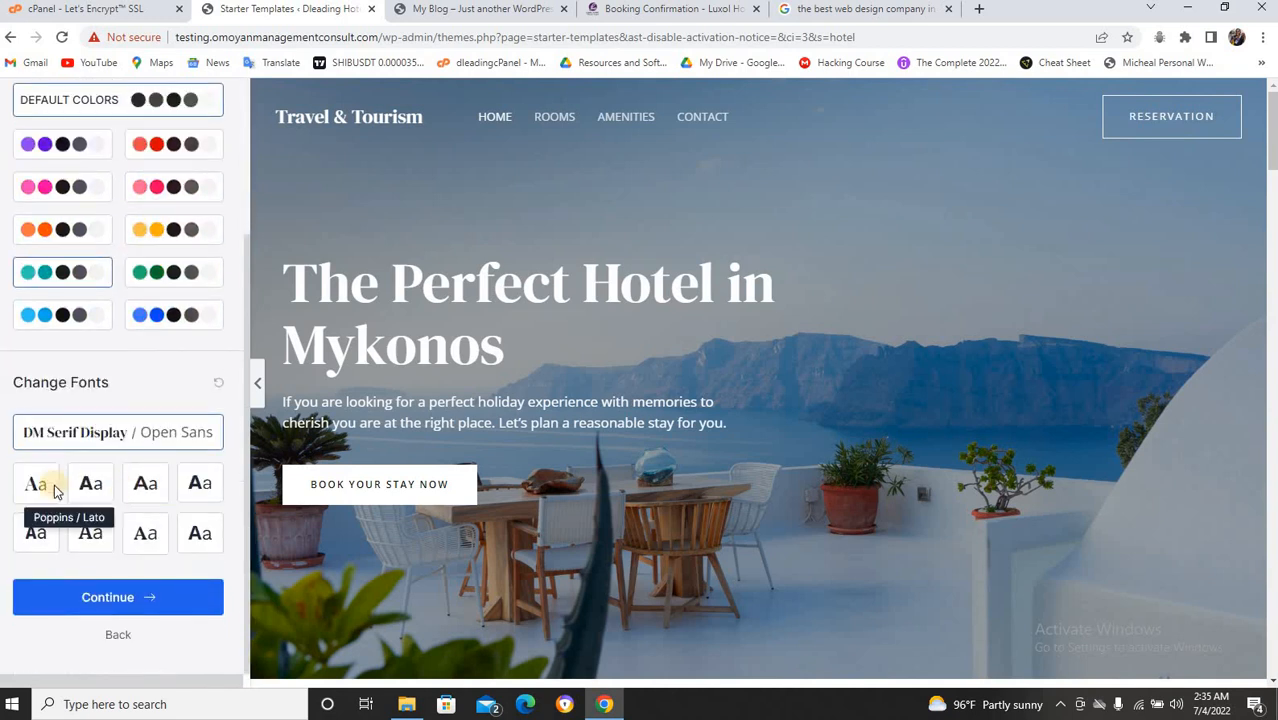
pyautogui.click(126, 600)
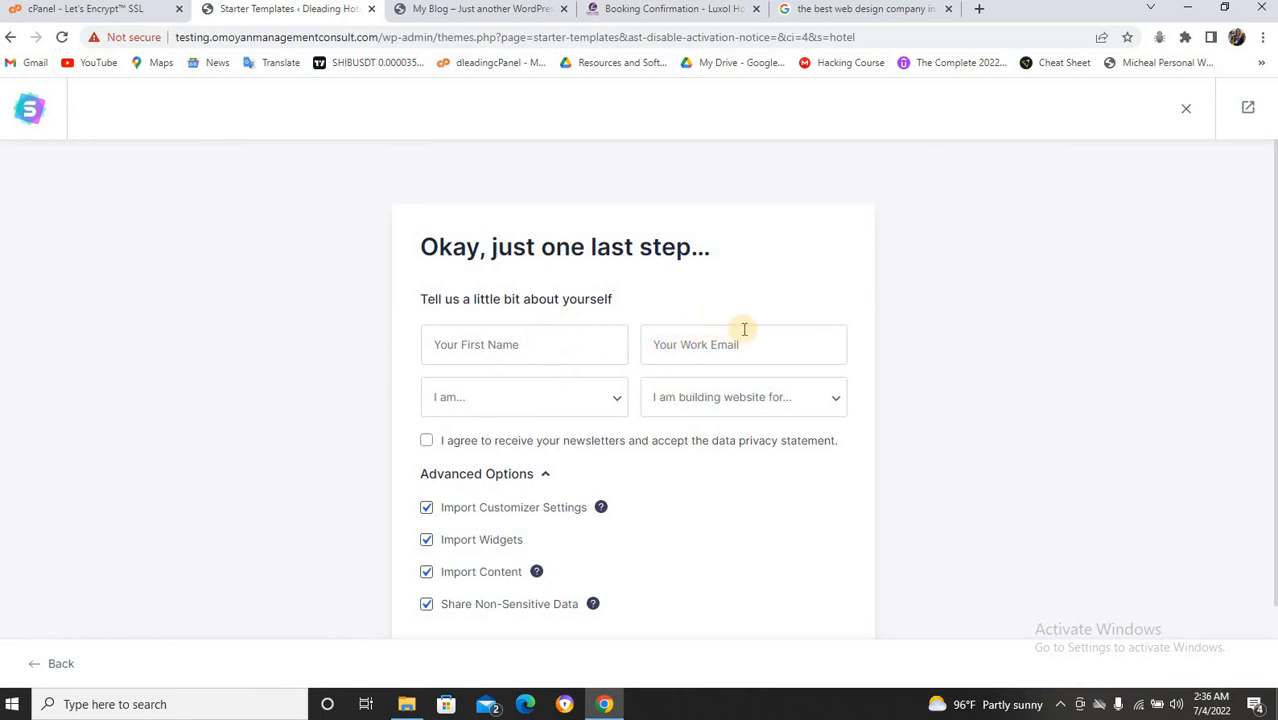
pyautogui.scroll(-1, 744, 329)
# Submit the Travel & Tourism template form and wait for the Congratulations page.
pyautogui.click(592, 574)
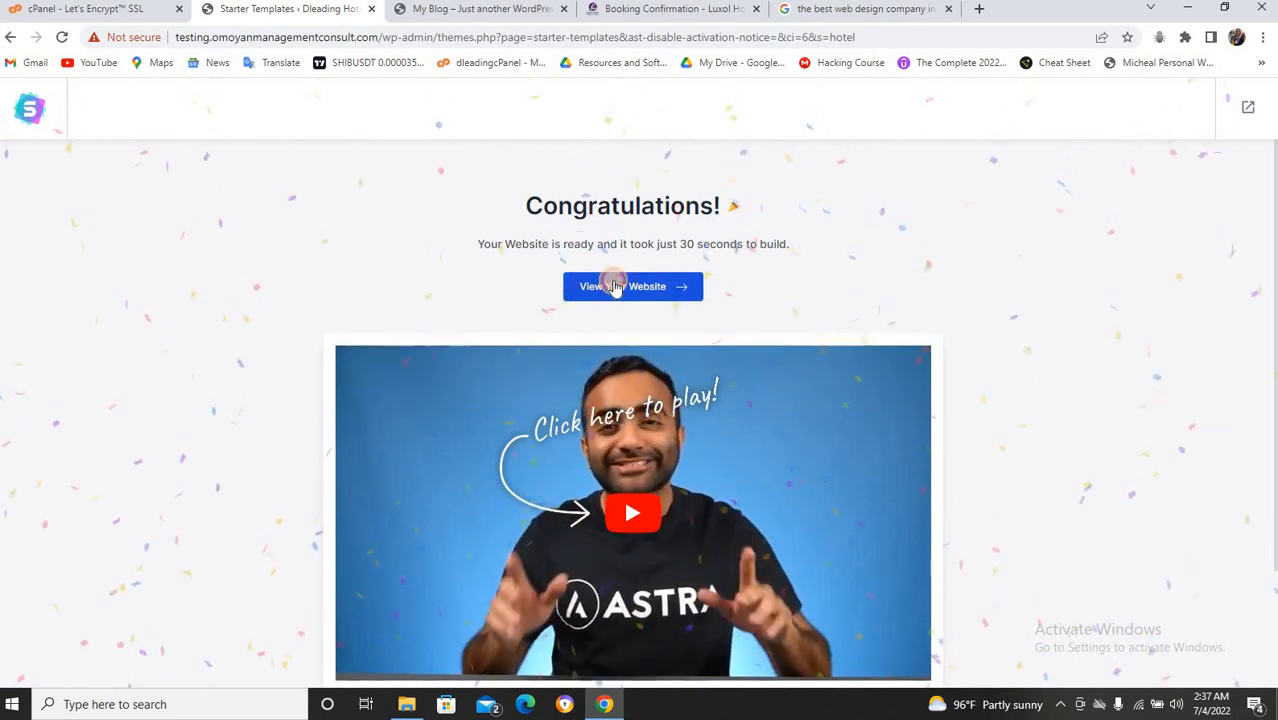
pyautogui.click(614, 284)
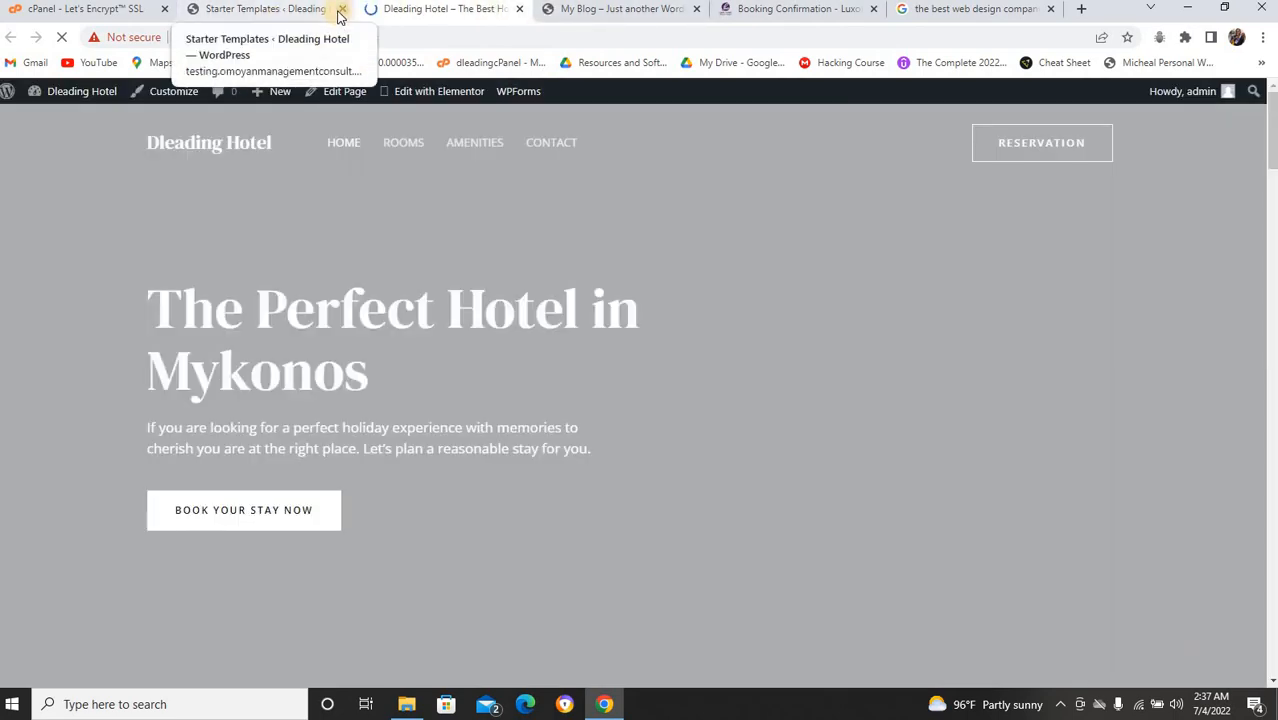
pyautogui.click(342, 9)
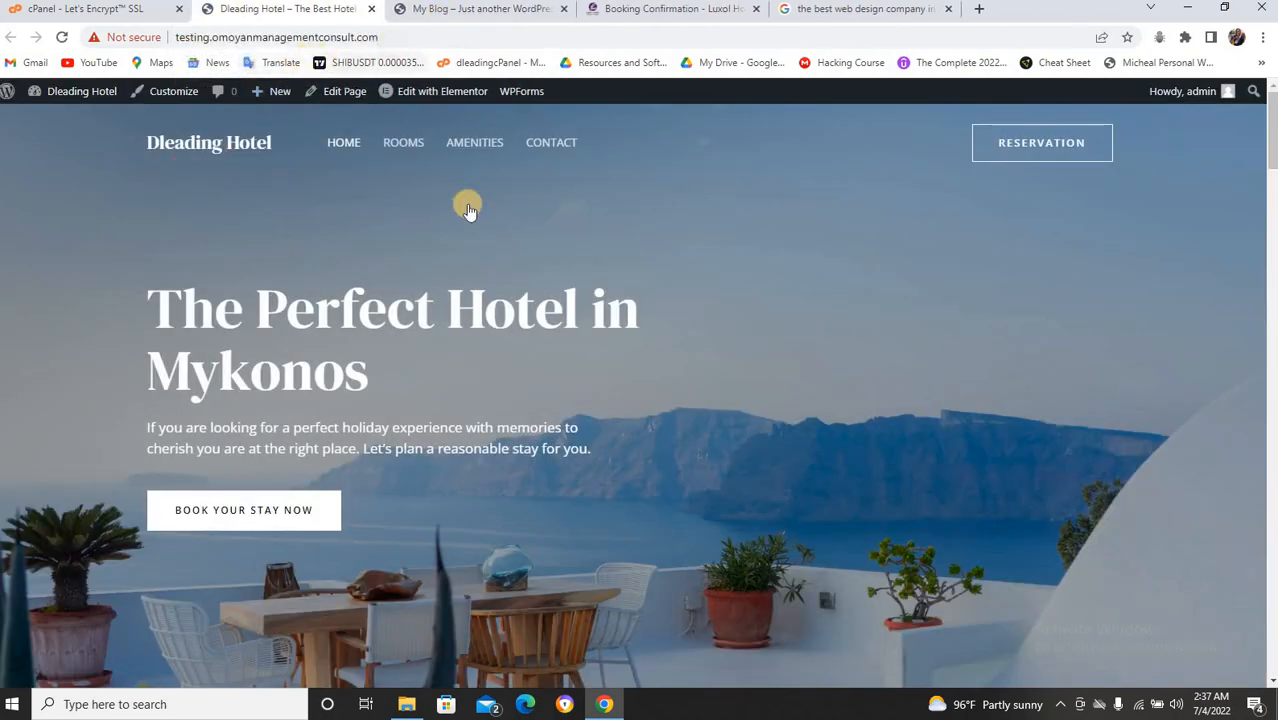
pyautogui.scroll(-15, 485, 260)
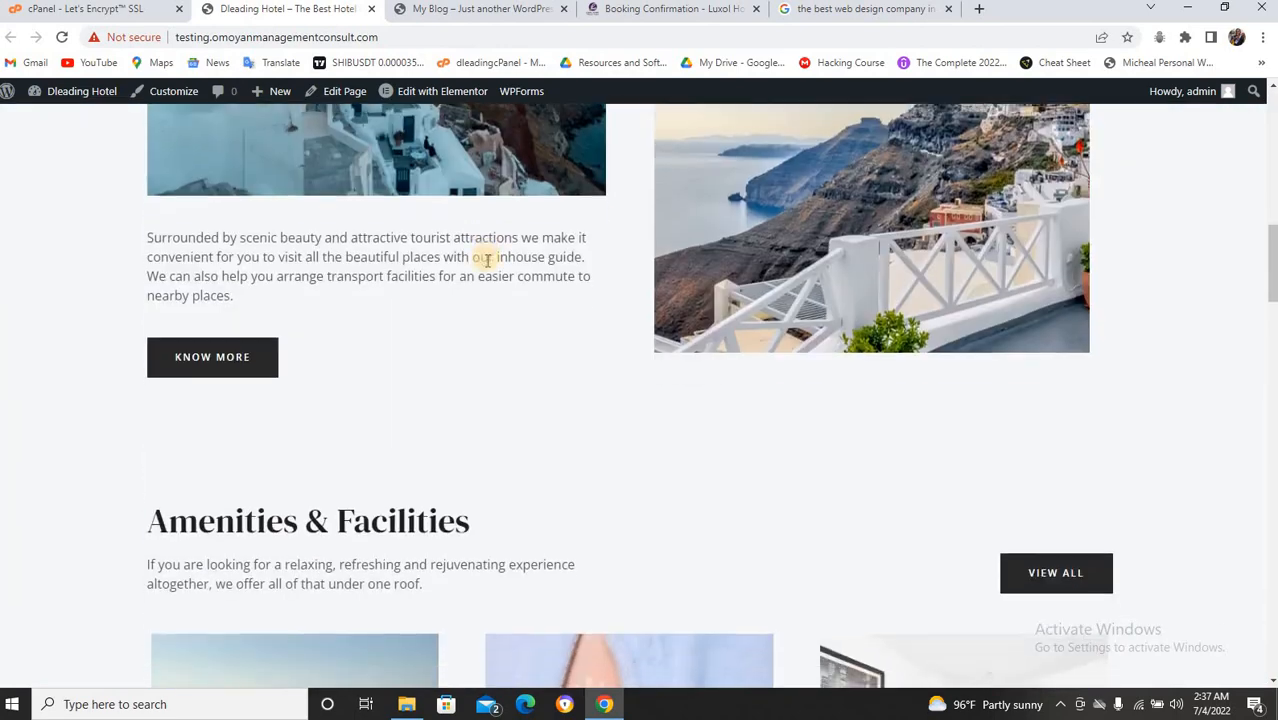
pyautogui.scroll(-12, 487, 265)
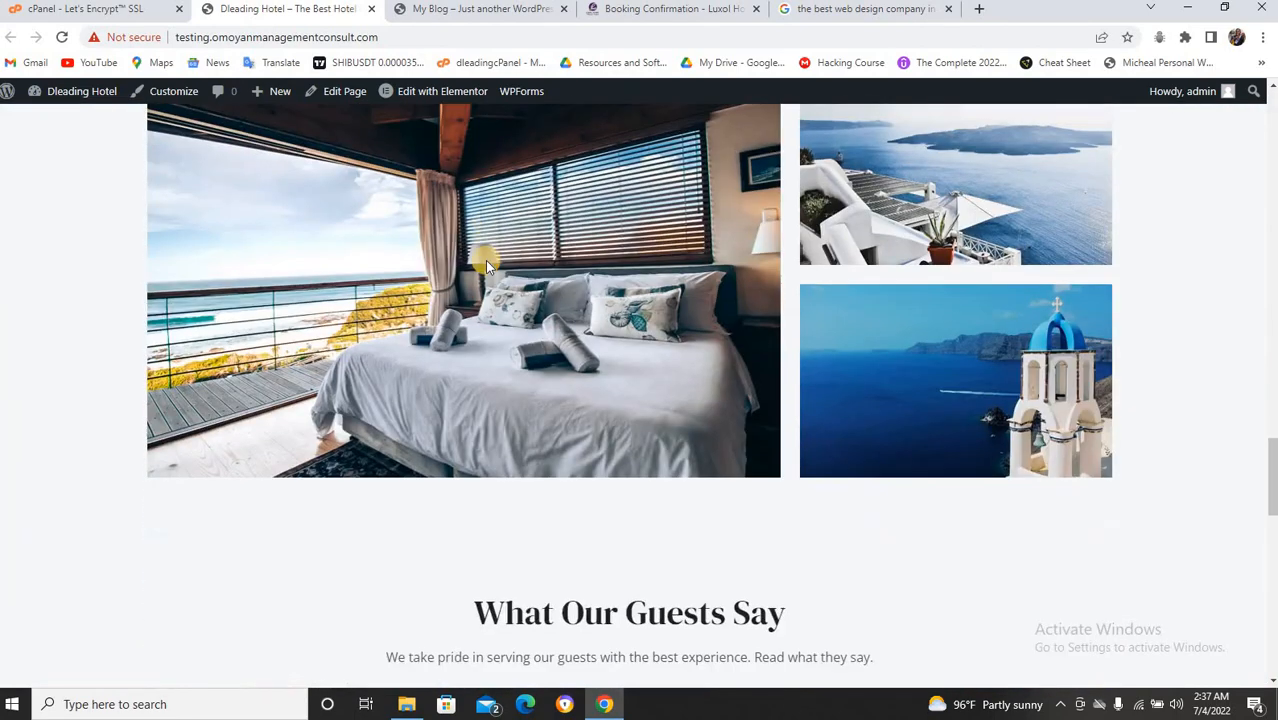
pyautogui.scroll(-10, 487, 263)
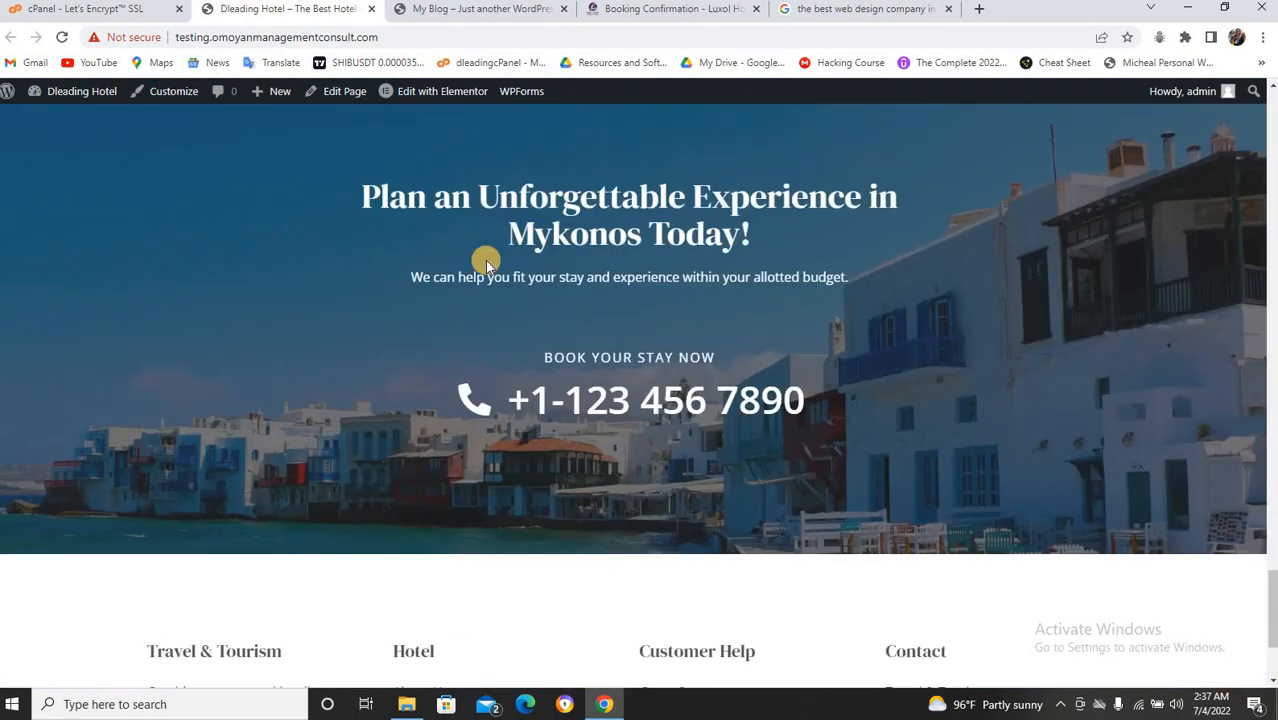
pyautogui.scroll(5, 485, 260)
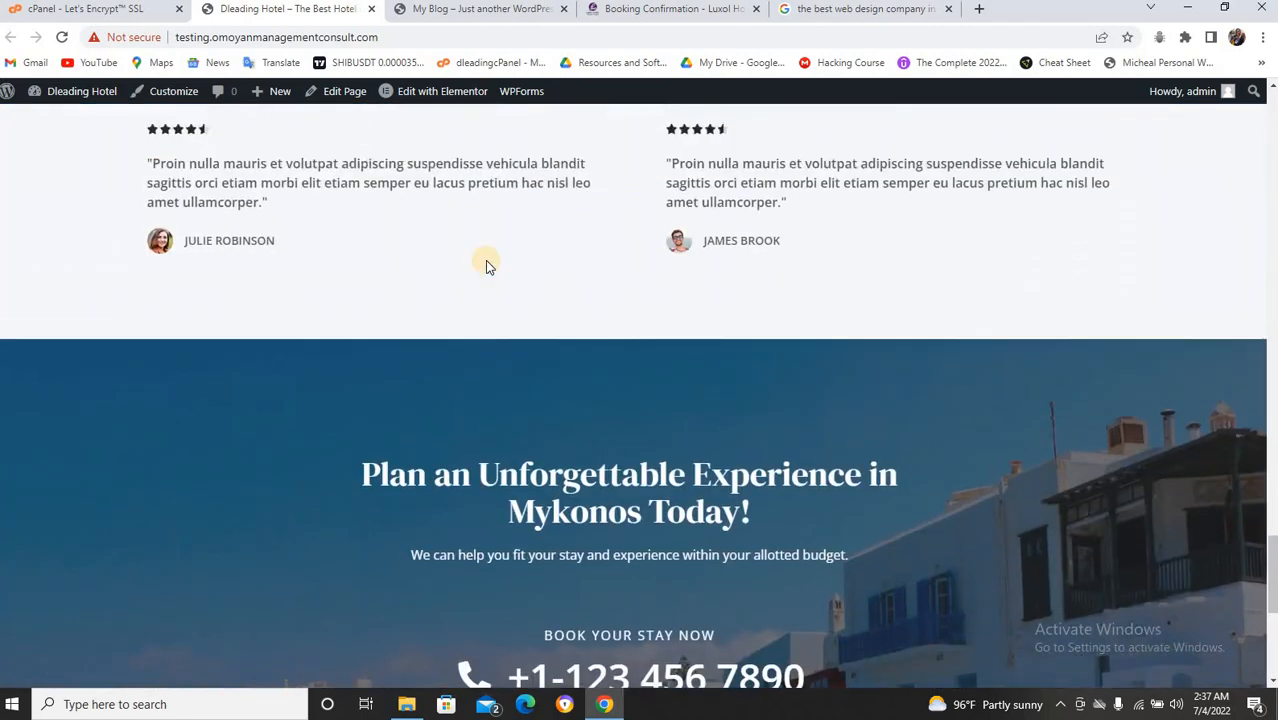
pyautogui.scroll(-3, 485, 260)
pyautogui.scroll(-3, 485, 260)
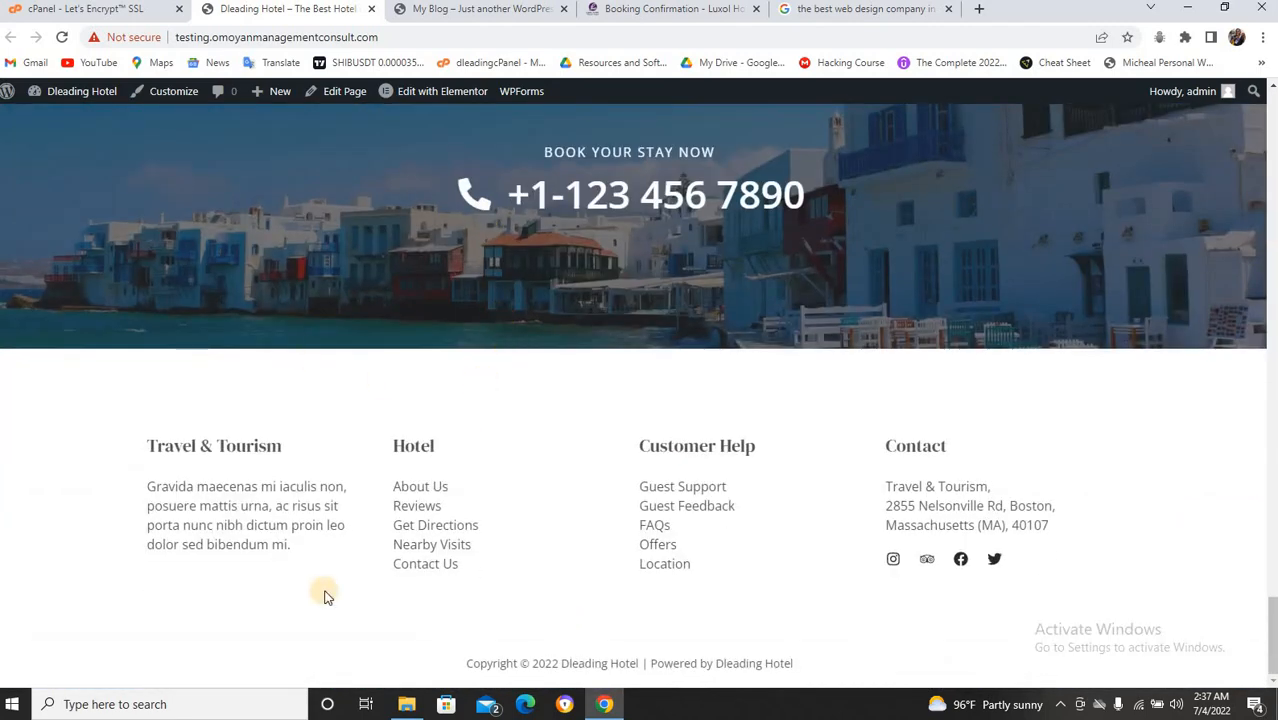
pyautogui.scroll(10, 458, 228)
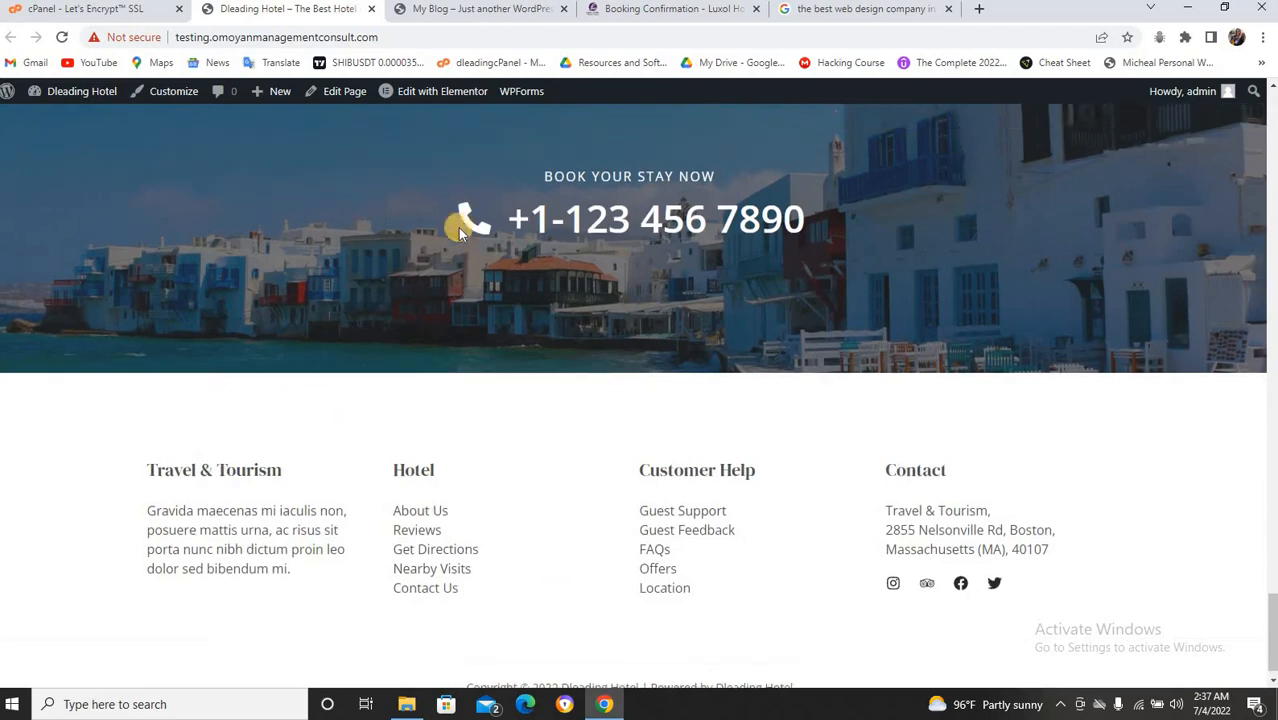
pyautogui.scroll(10, 458, 233)
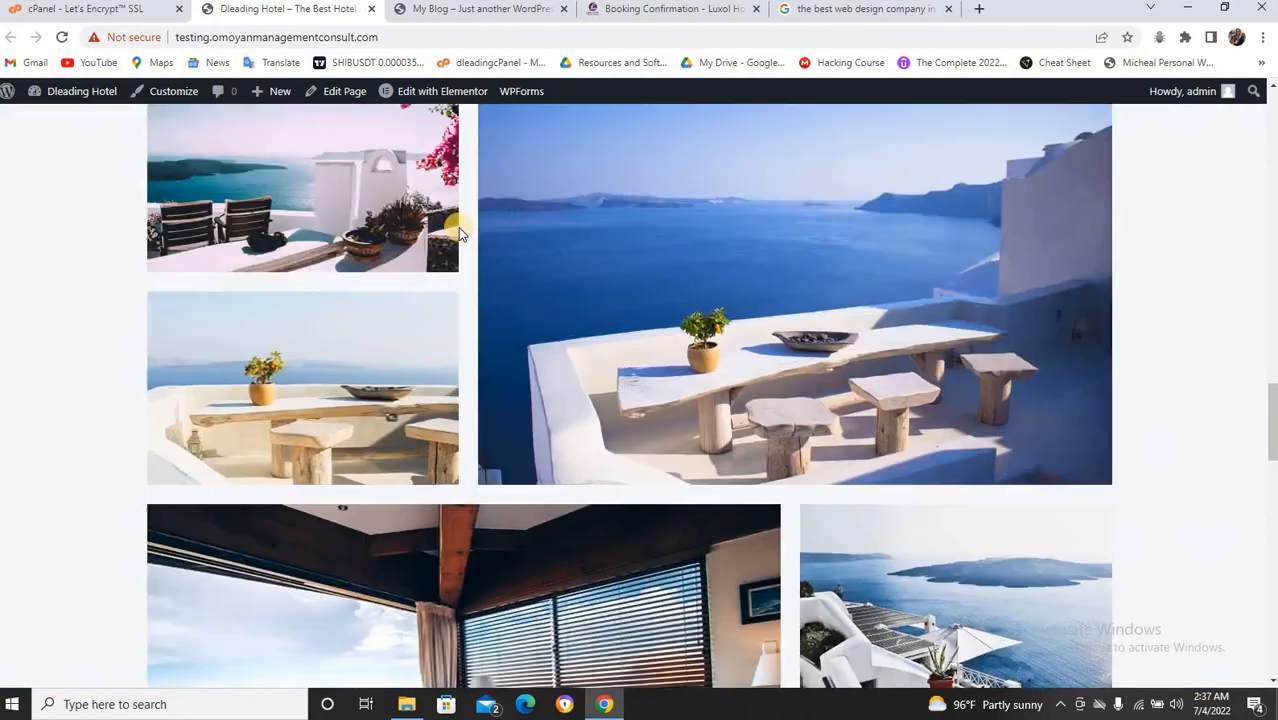
pyautogui.scroll(10, 458, 233)
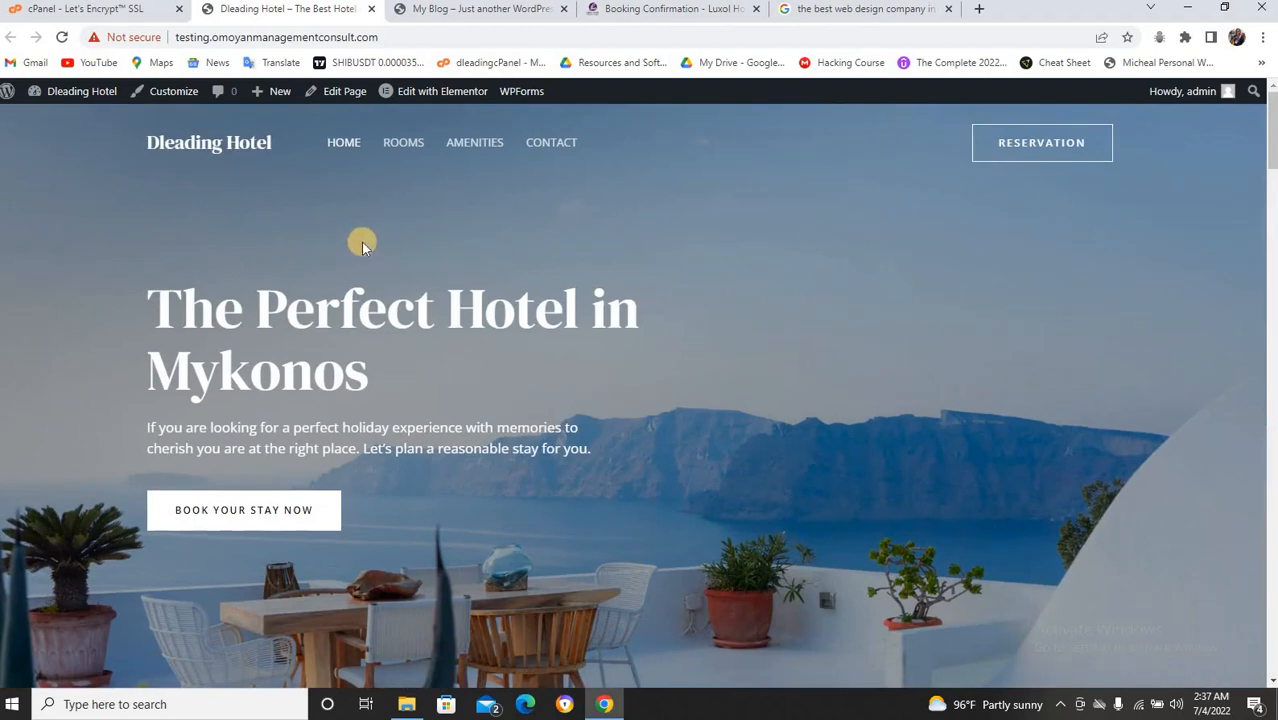
pyautogui.click(488, 9)
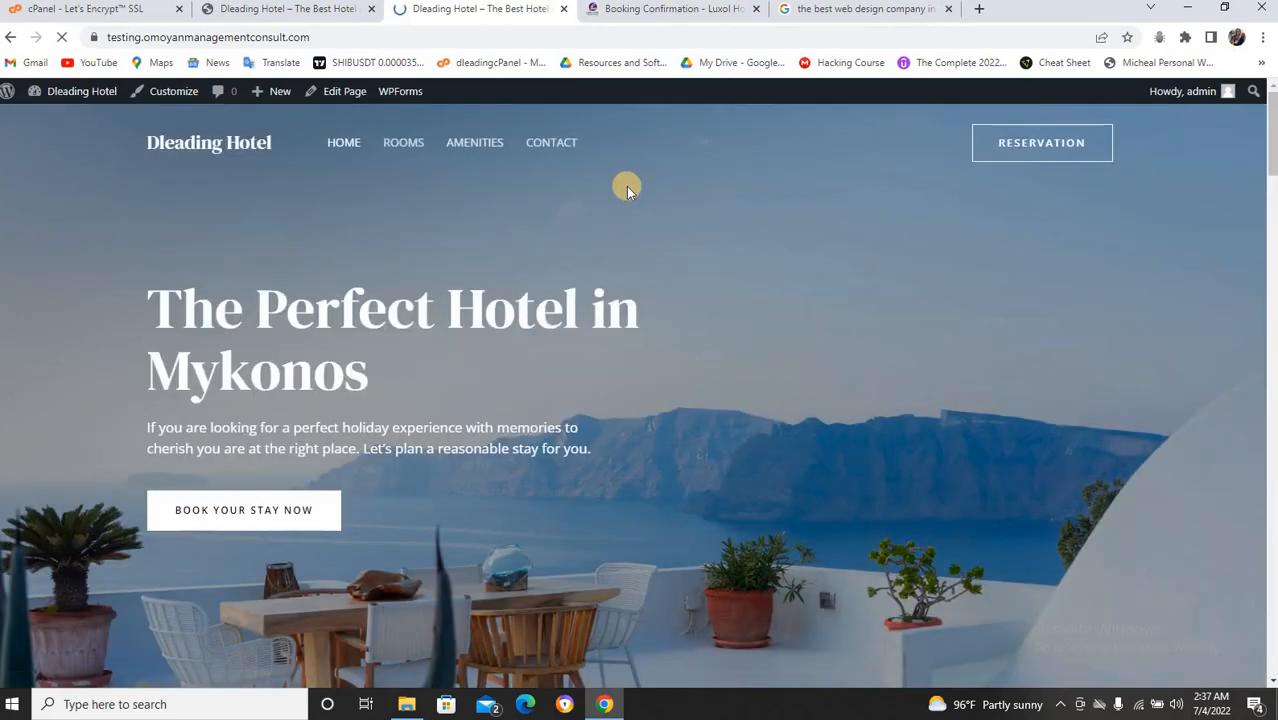
pyautogui.scroll(-4, 626, 188)
pyautogui.scroll(3, 626, 188)
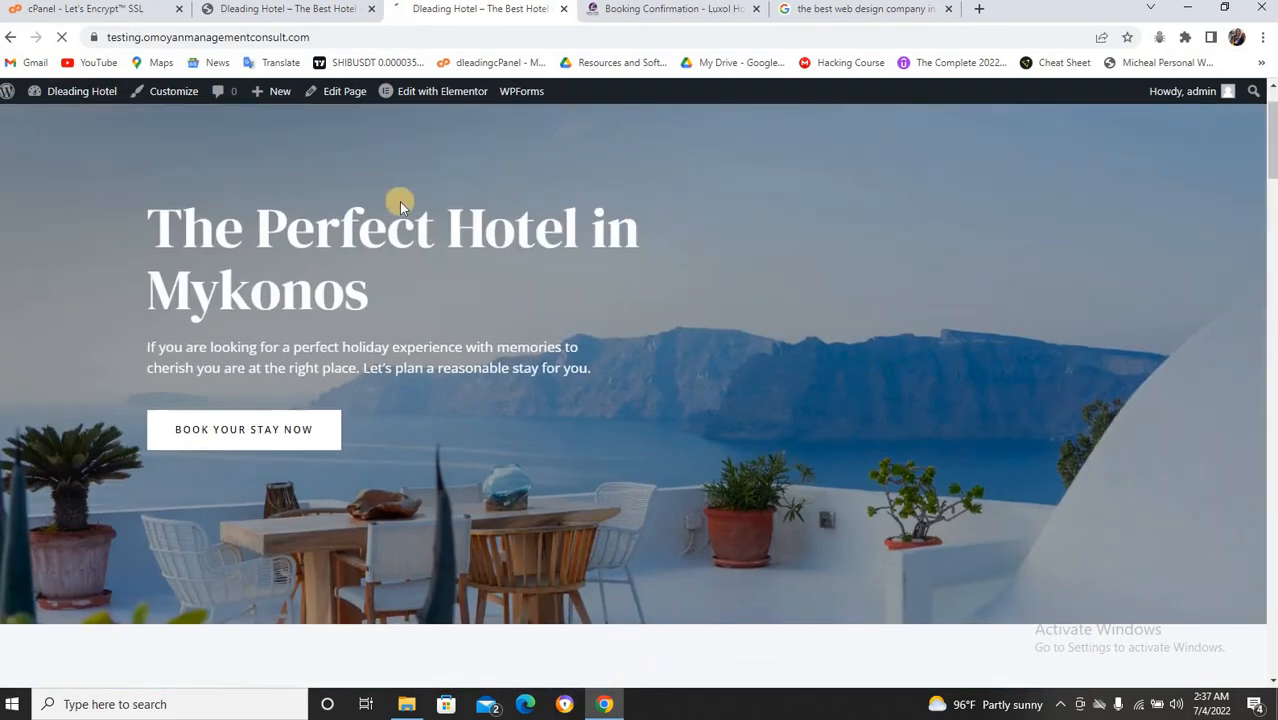
pyautogui.scroll(1, 403, 206)
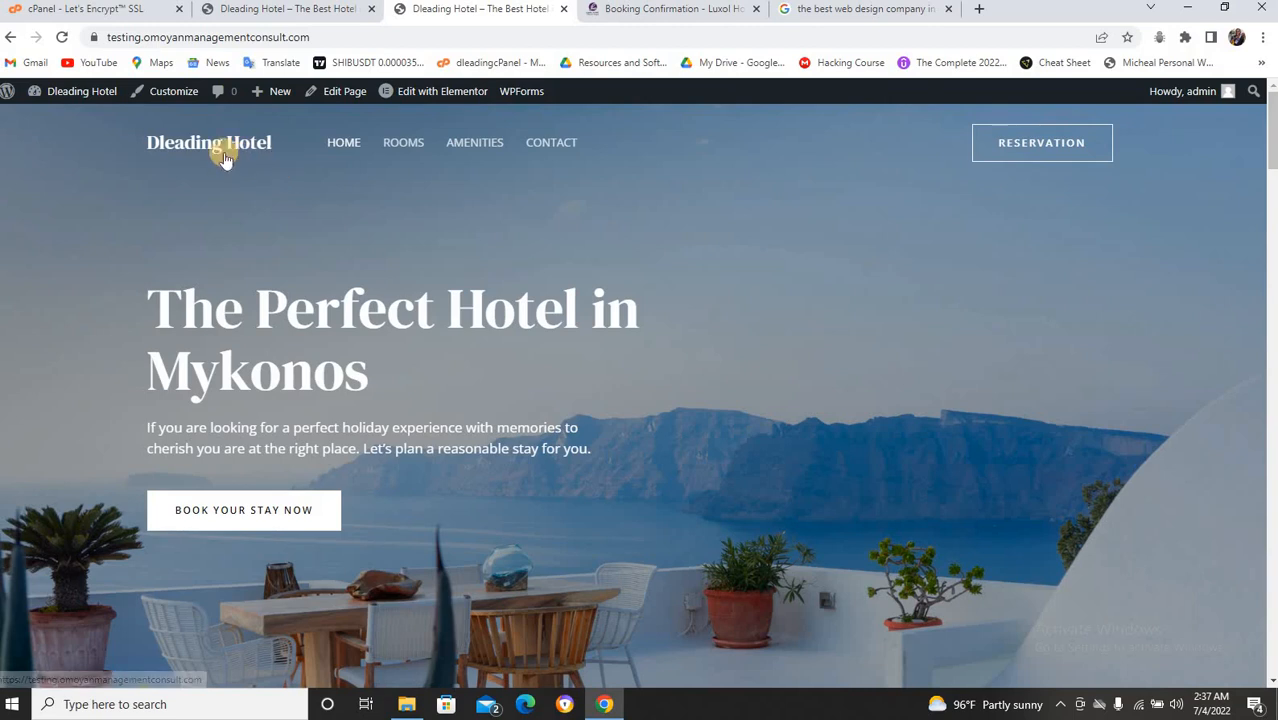
pyautogui.rightClick(173, 96)
# Open Customize in a new tab and switch to it to load the Astra Customizer.
pyautogui.click(213, 114)
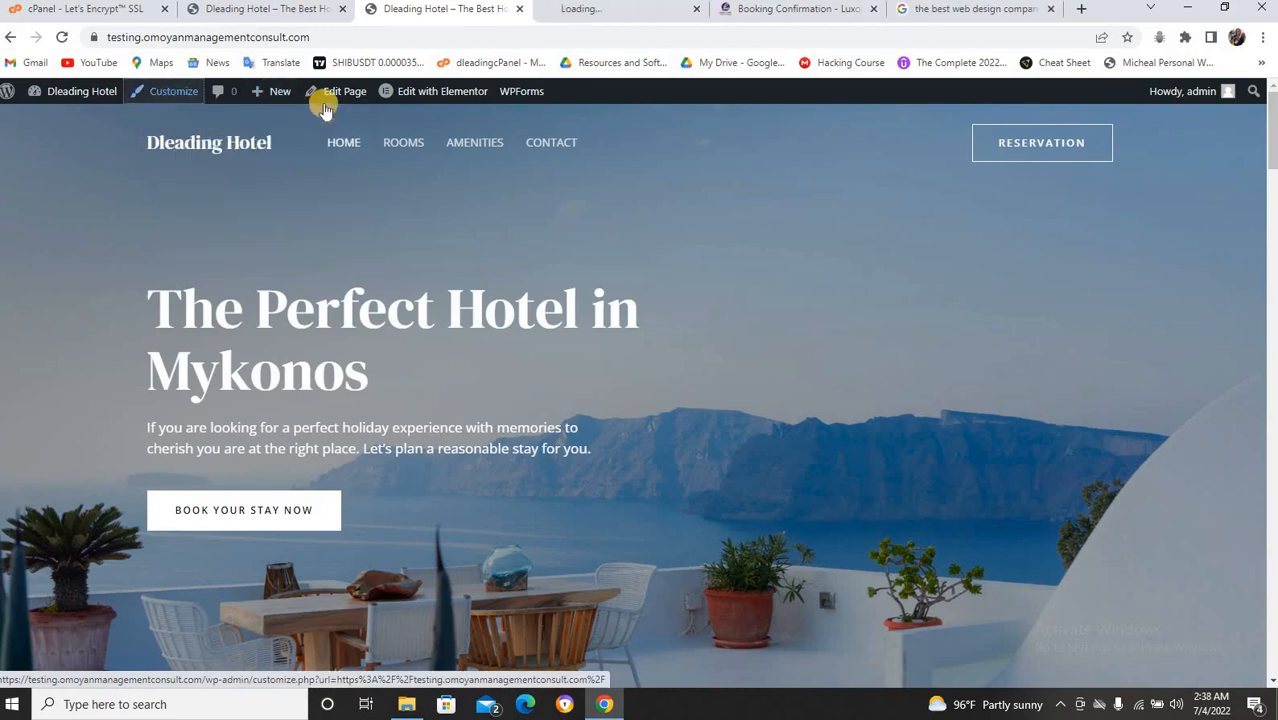
pyautogui.click(262, 18)
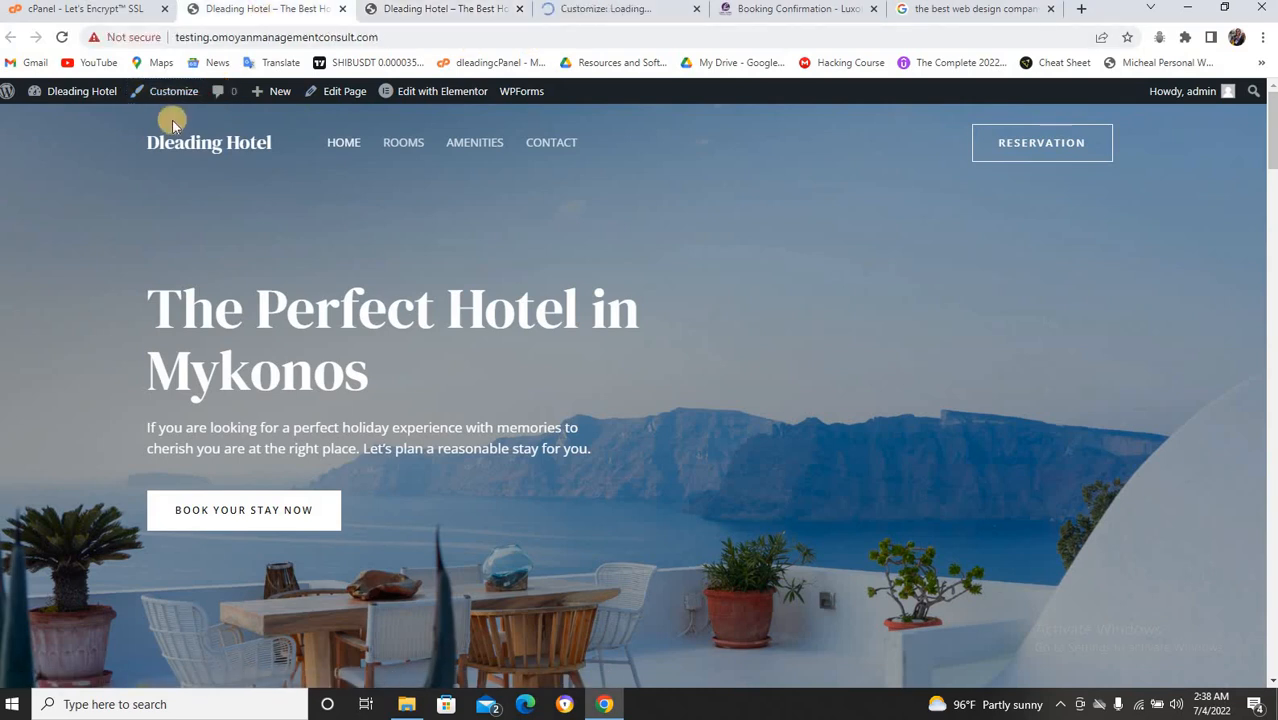
pyautogui.click(578, 10)
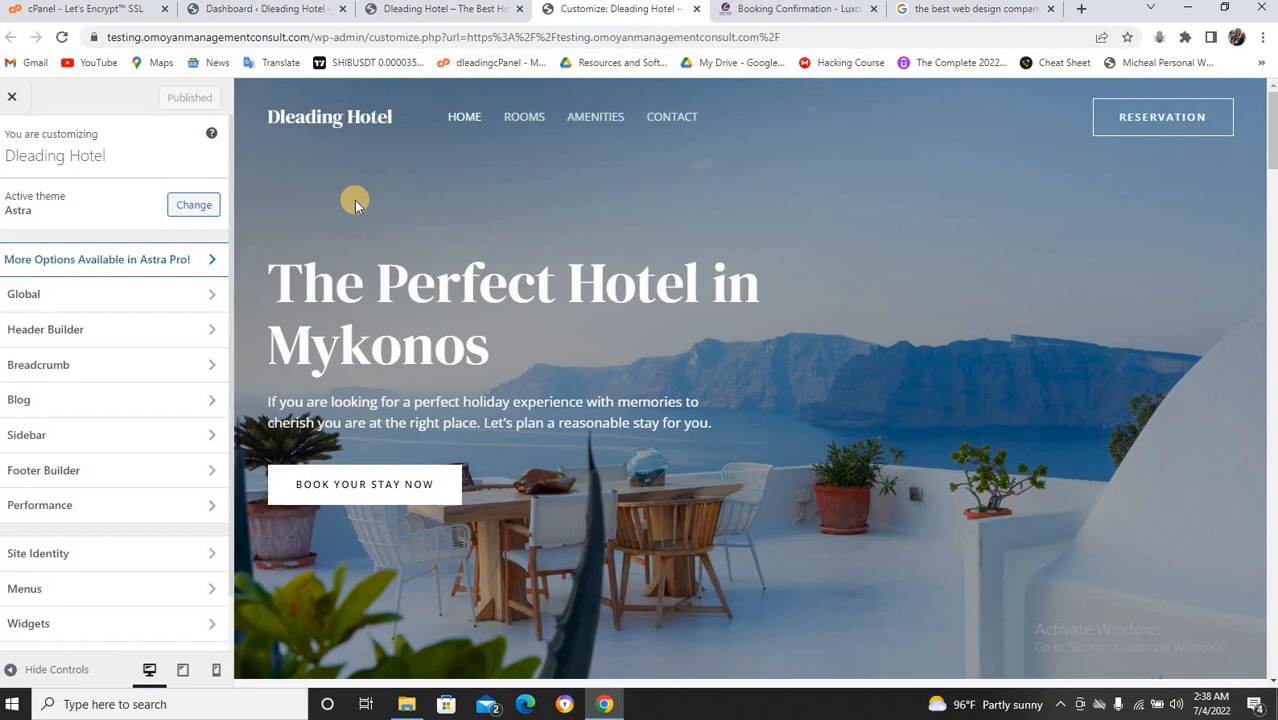
pyautogui.moveTo(309, 134)
pyautogui.moveTo(277, 122)
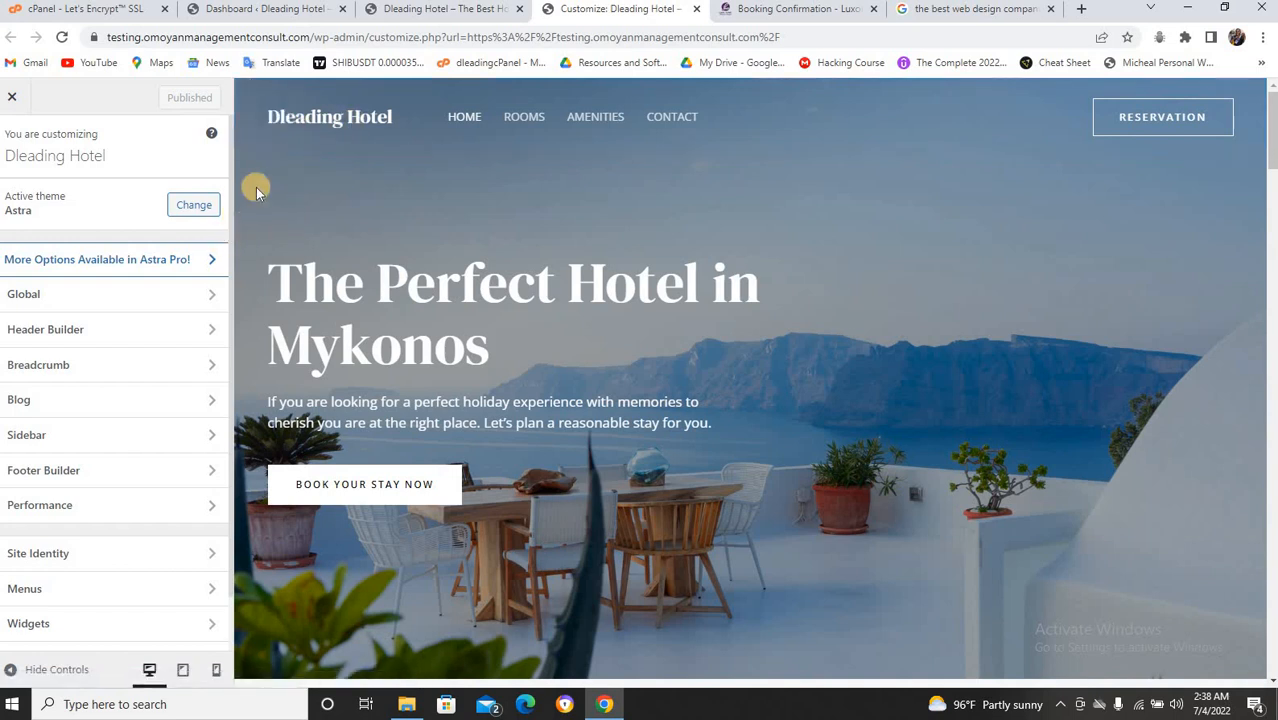
# Switch off Inline Logo & Site Title, keep Display Site Title on, and publish.
pyautogui.click(281, 116)
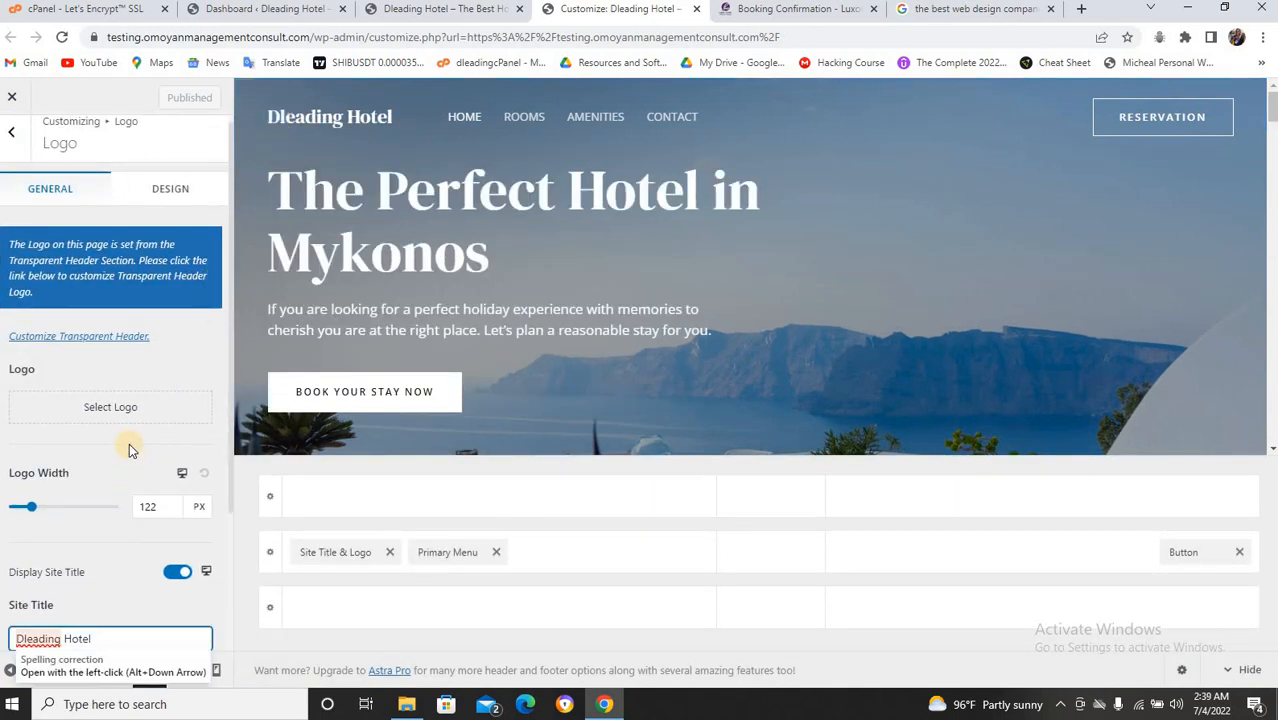
pyautogui.scroll(-2, 130, 450)
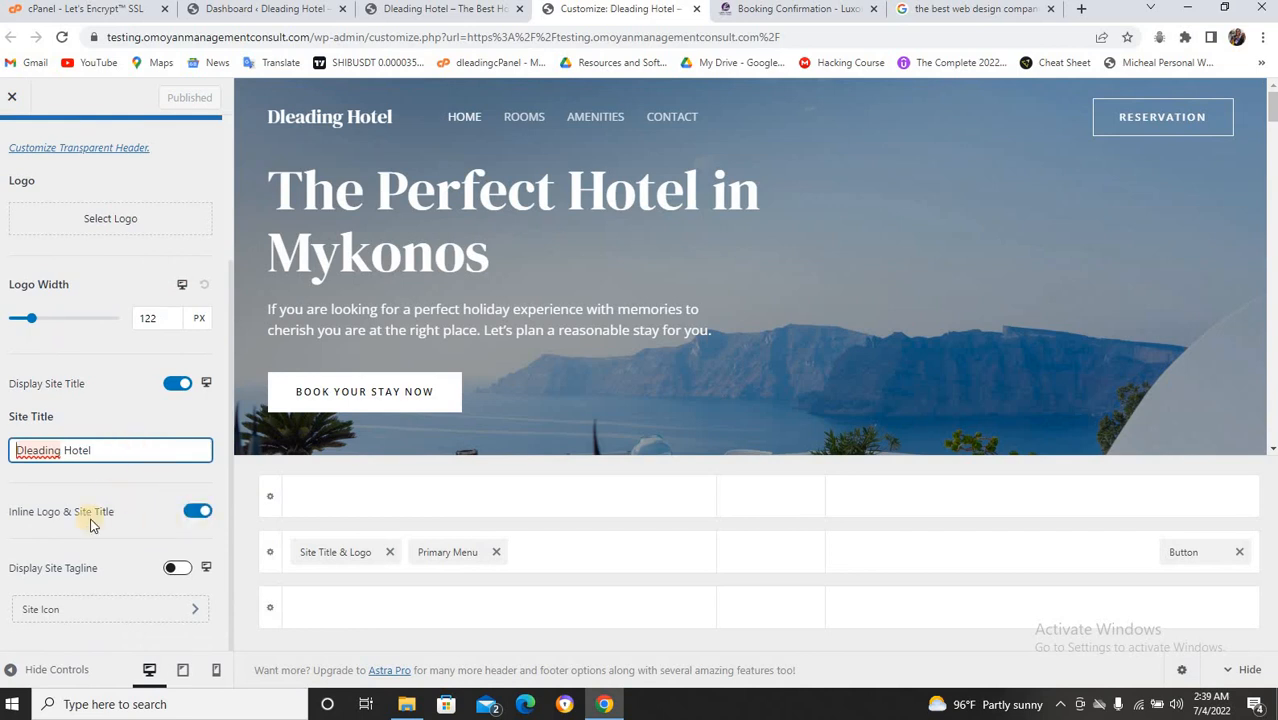
pyautogui.scroll(2, 80, 482)
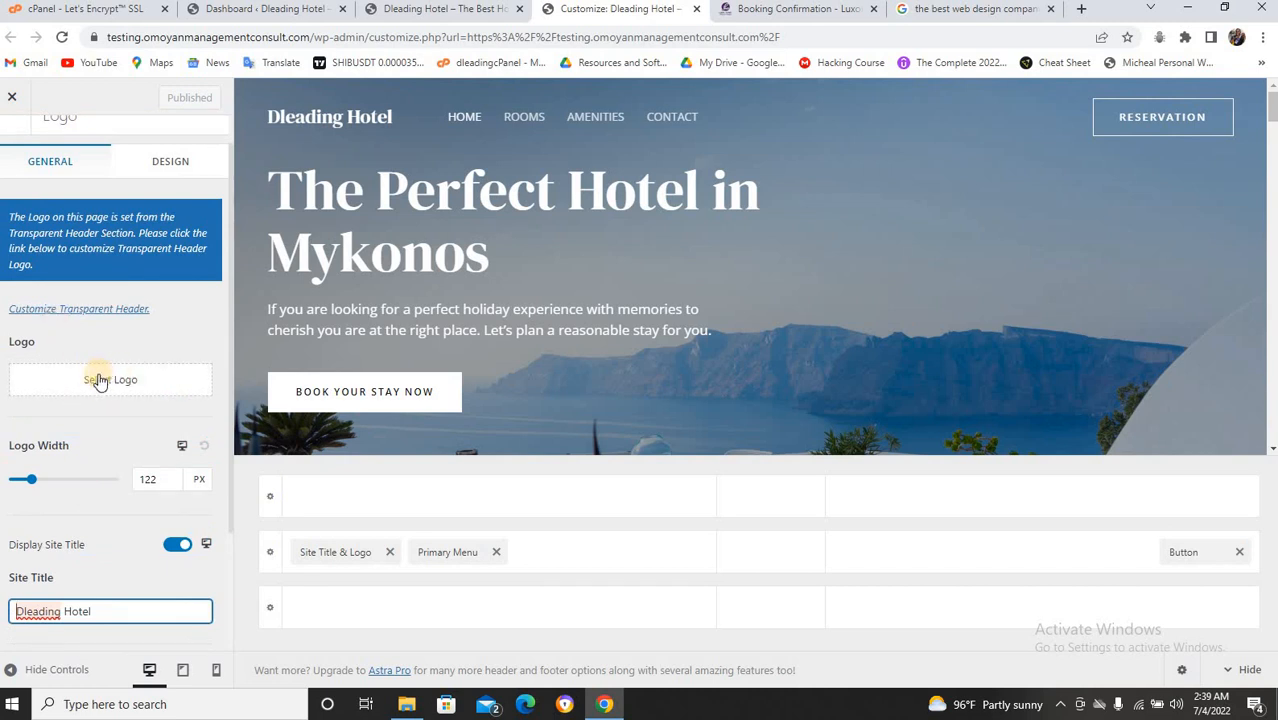
pyautogui.scroll(-2, 116, 376)
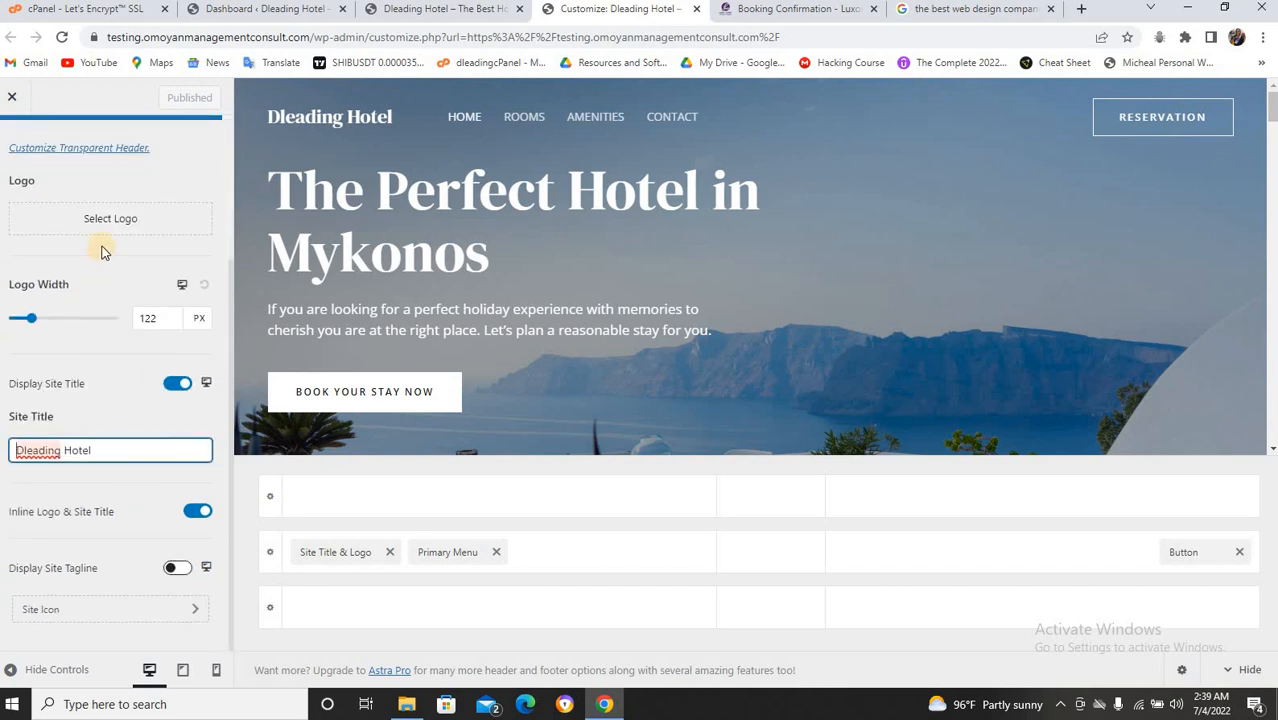
pyautogui.click(201, 513)
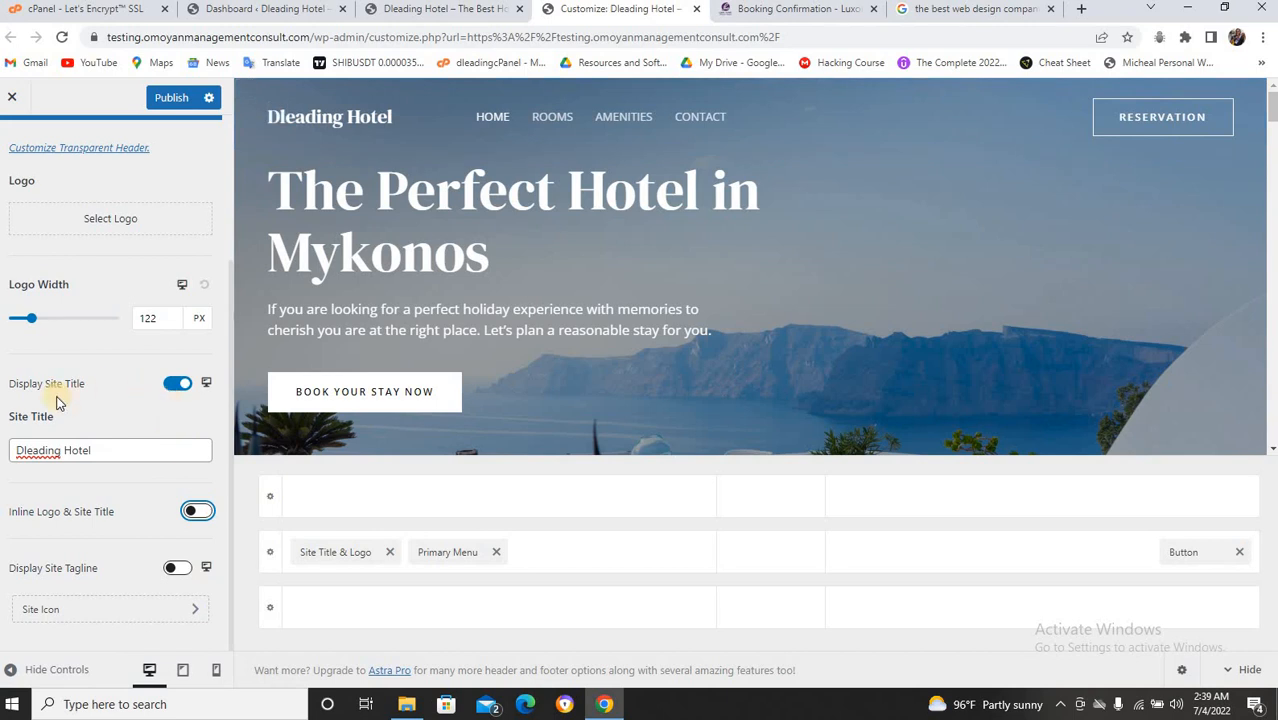
pyautogui.click(182, 386)
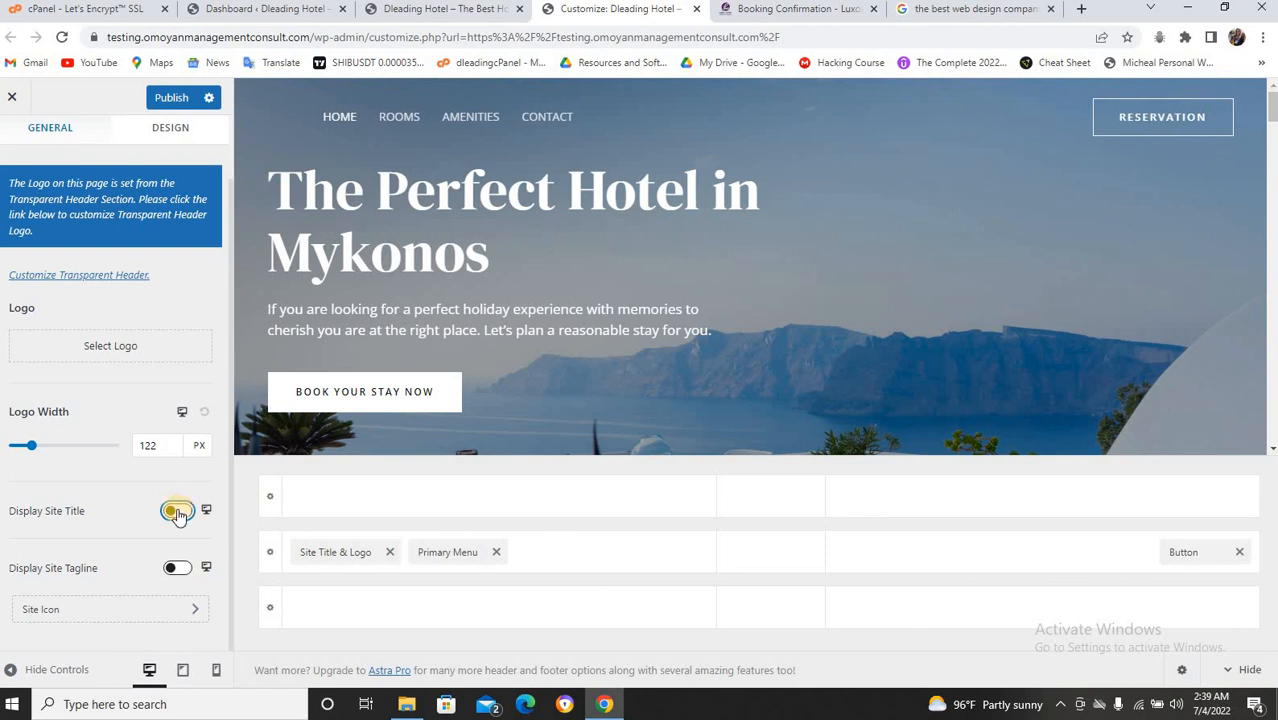
pyautogui.click(177, 512)
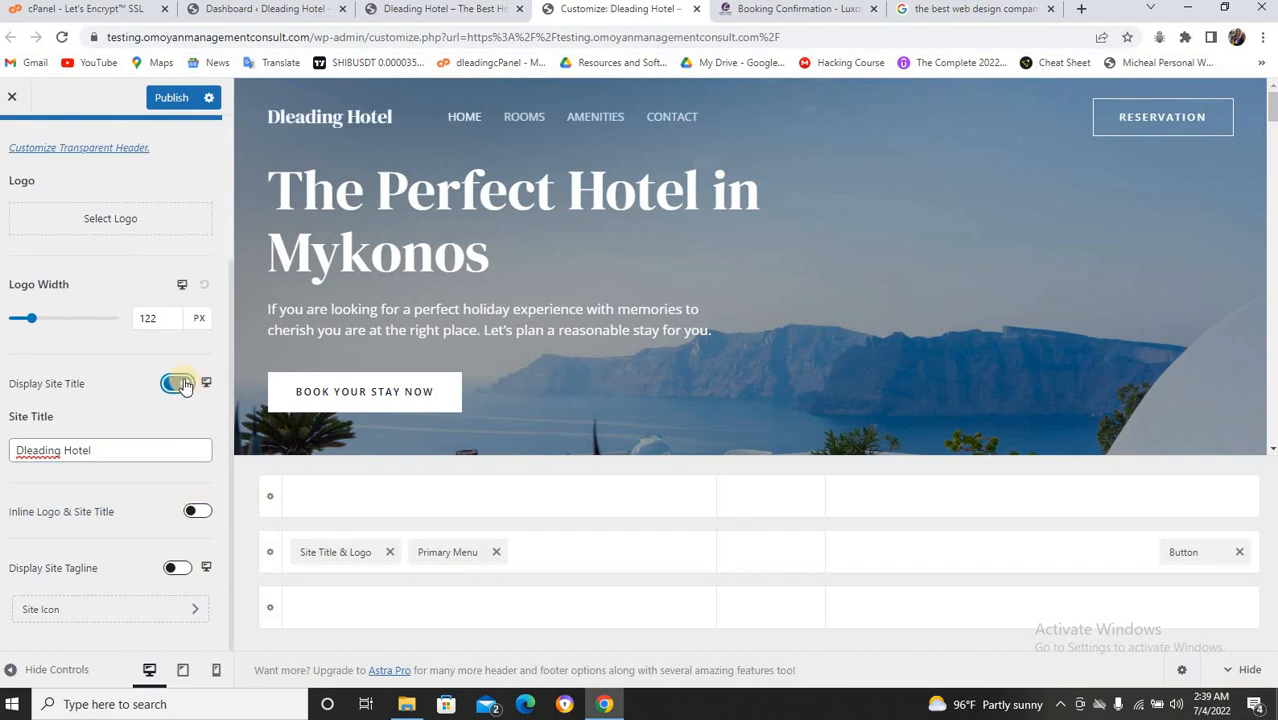
pyautogui.click(174, 98)
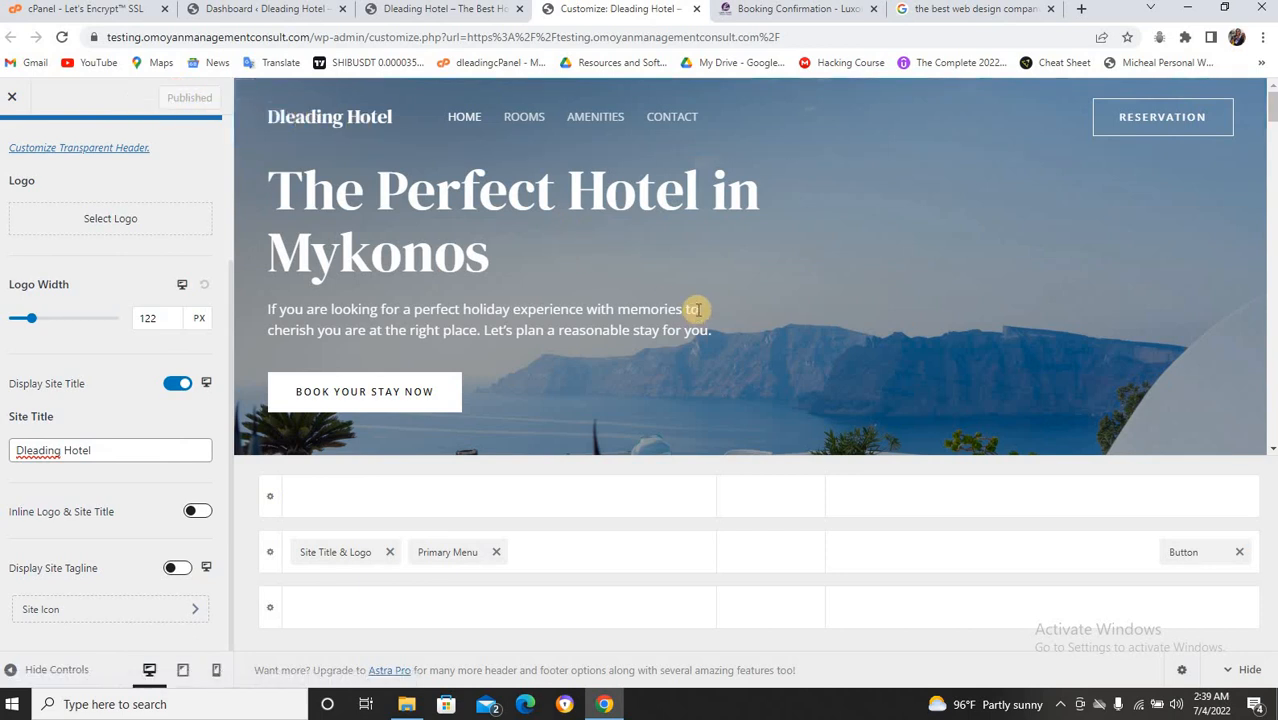
# Open footer Widget 1, the Travel & Tourism text widget, dismissing the welcome guide.
pyautogui.scroll(-2, 695, 310)
pyautogui.scroll(-15, 696, 312)
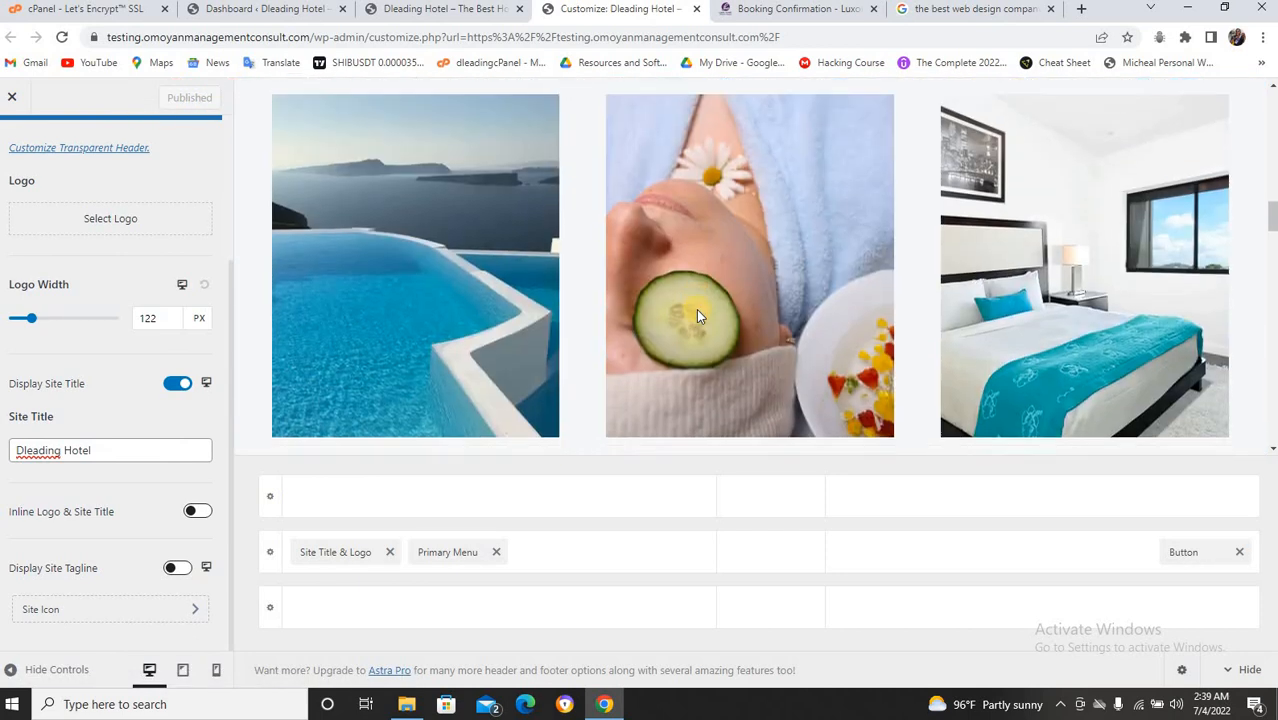
pyautogui.scroll(-10, 696, 310)
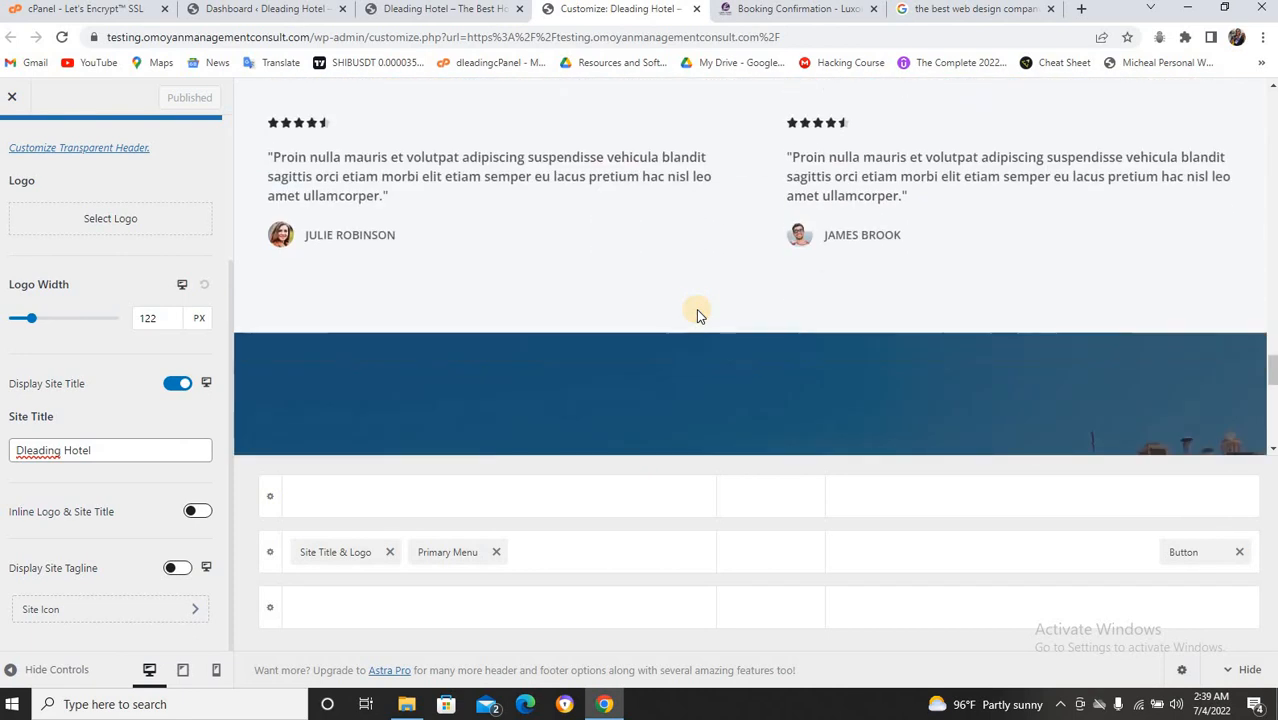
pyautogui.scroll(-3, 696, 310)
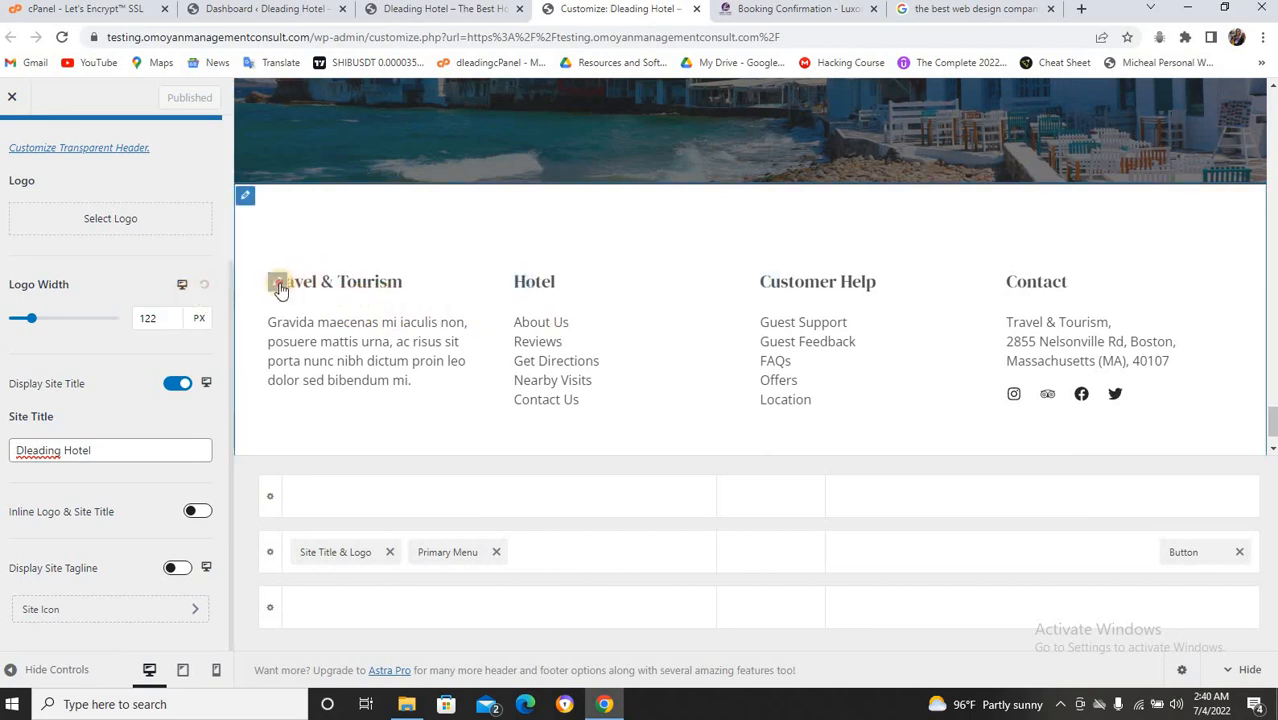
pyautogui.click(280, 289)
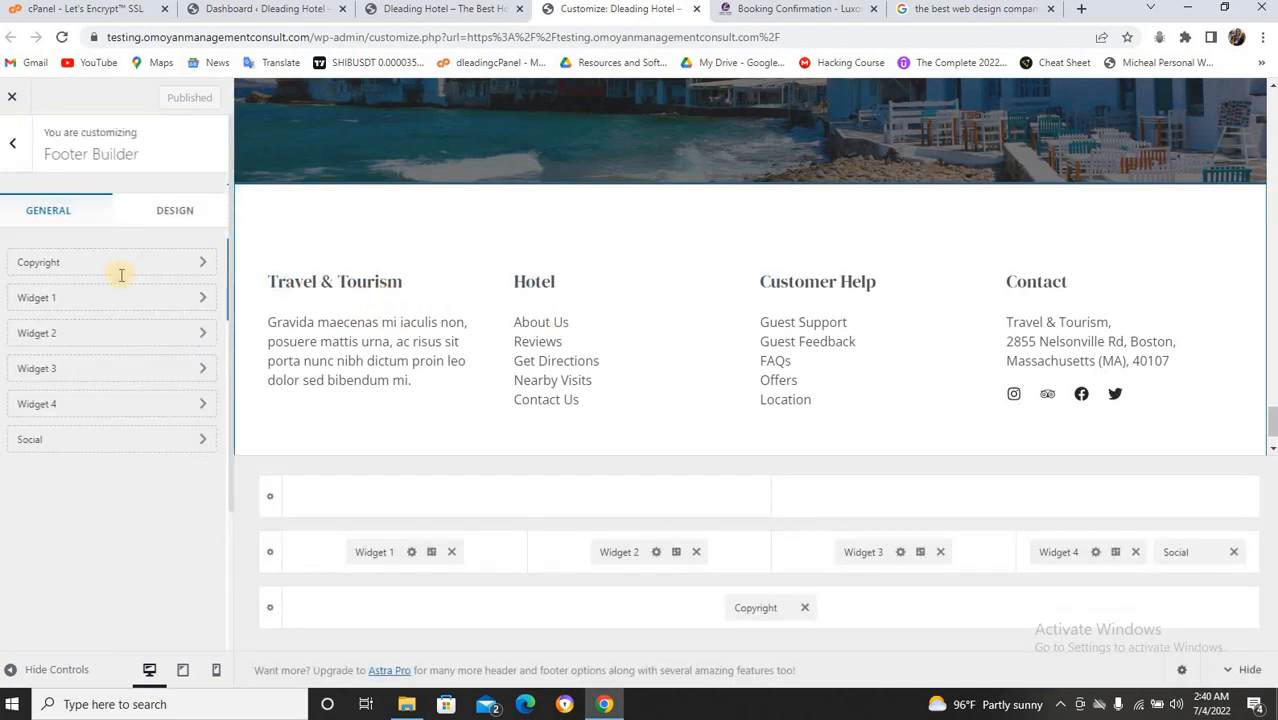
pyautogui.click(150, 323)
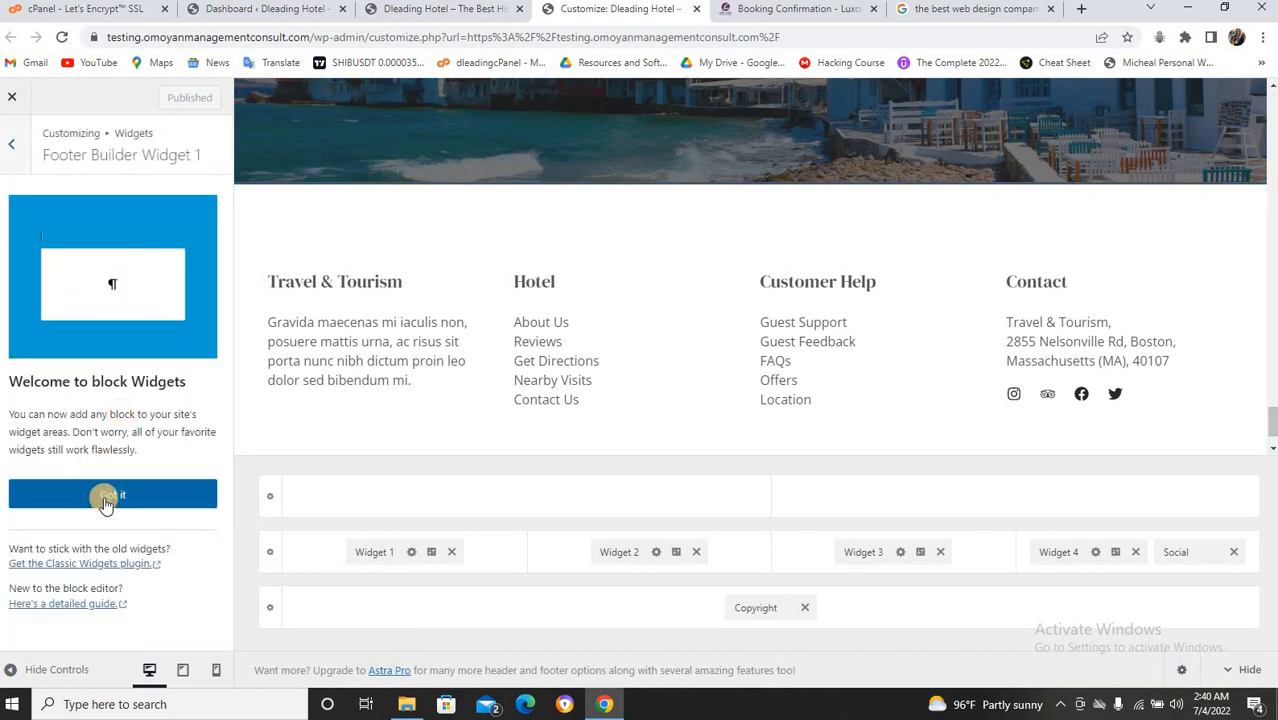
pyautogui.click(109, 496)
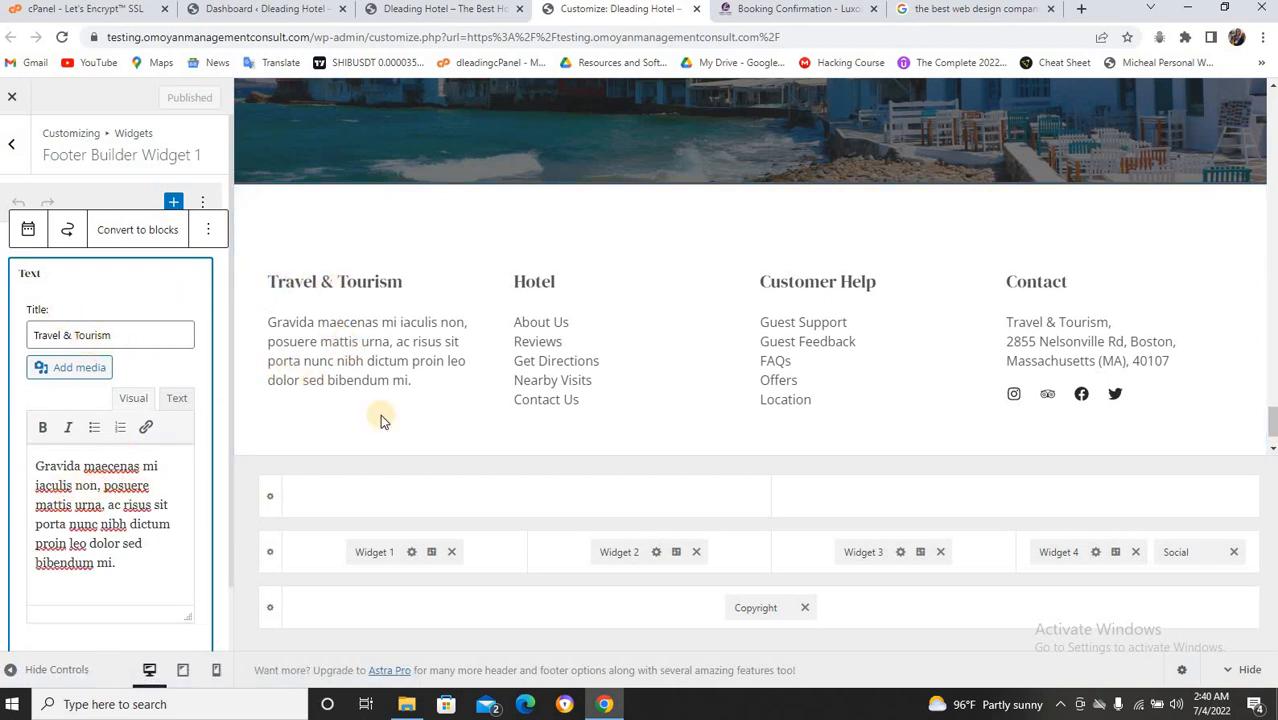
# In the Hotel footer menu, rename the Reviews item's navigation label to 'Contact Us'.
pyautogui.moveTo(540, 260)
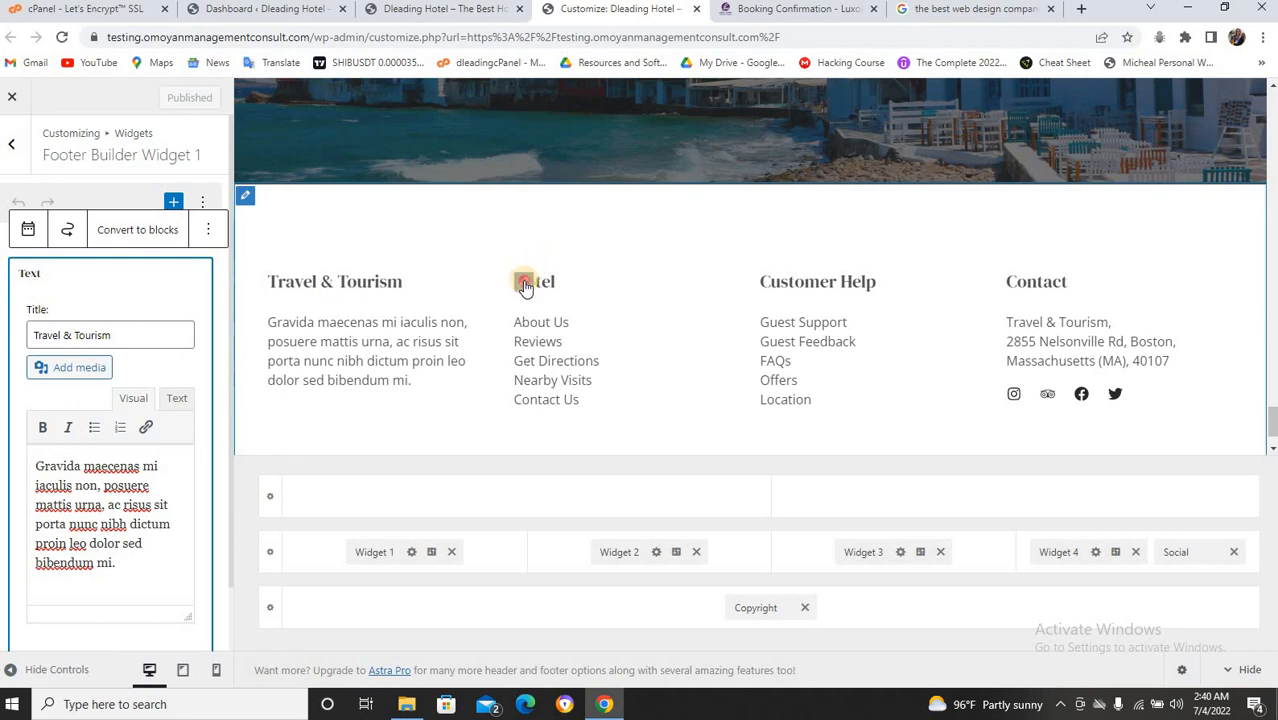
pyautogui.click(524, 284)
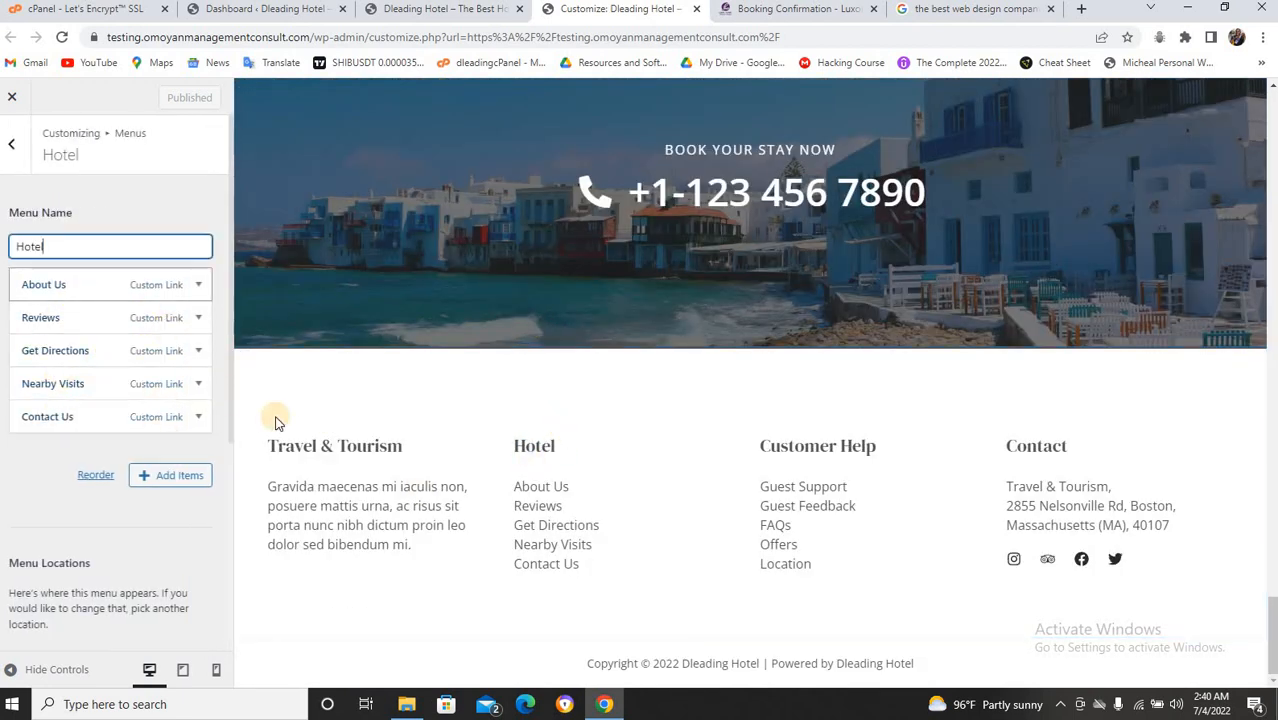
pyautogui.moveTo(530, 445)
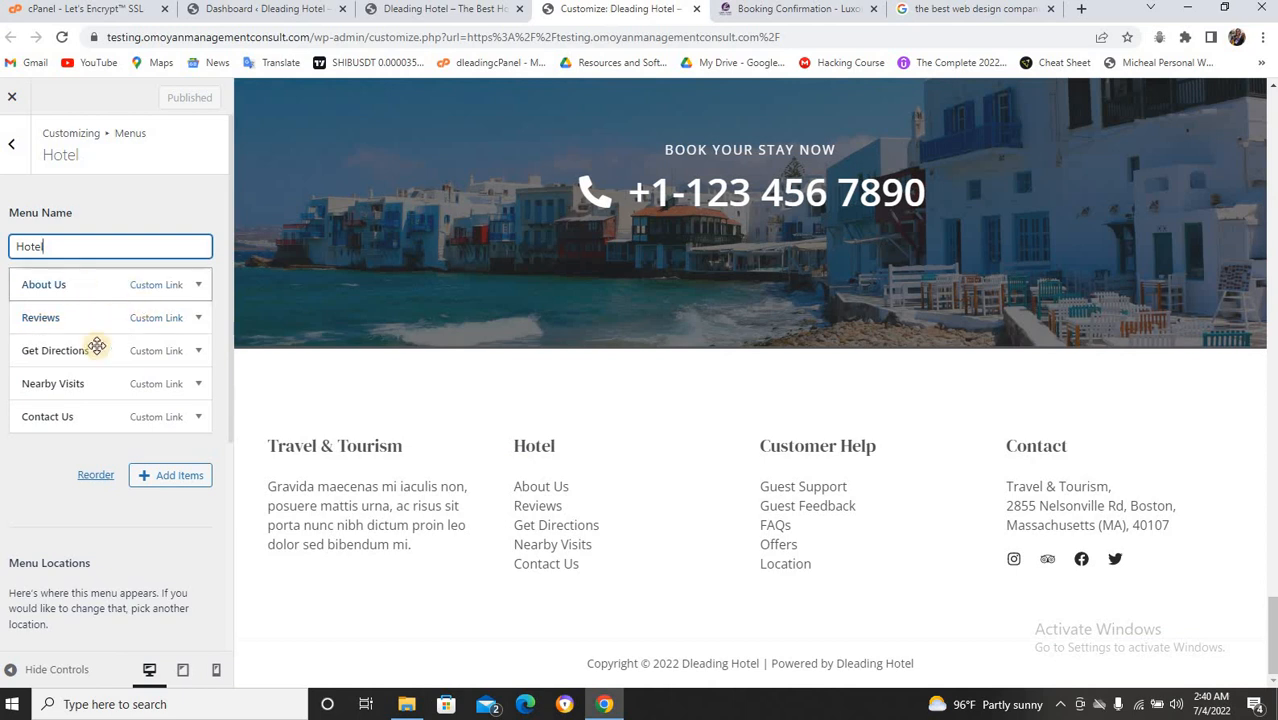
pyautogui.click(198, 318)
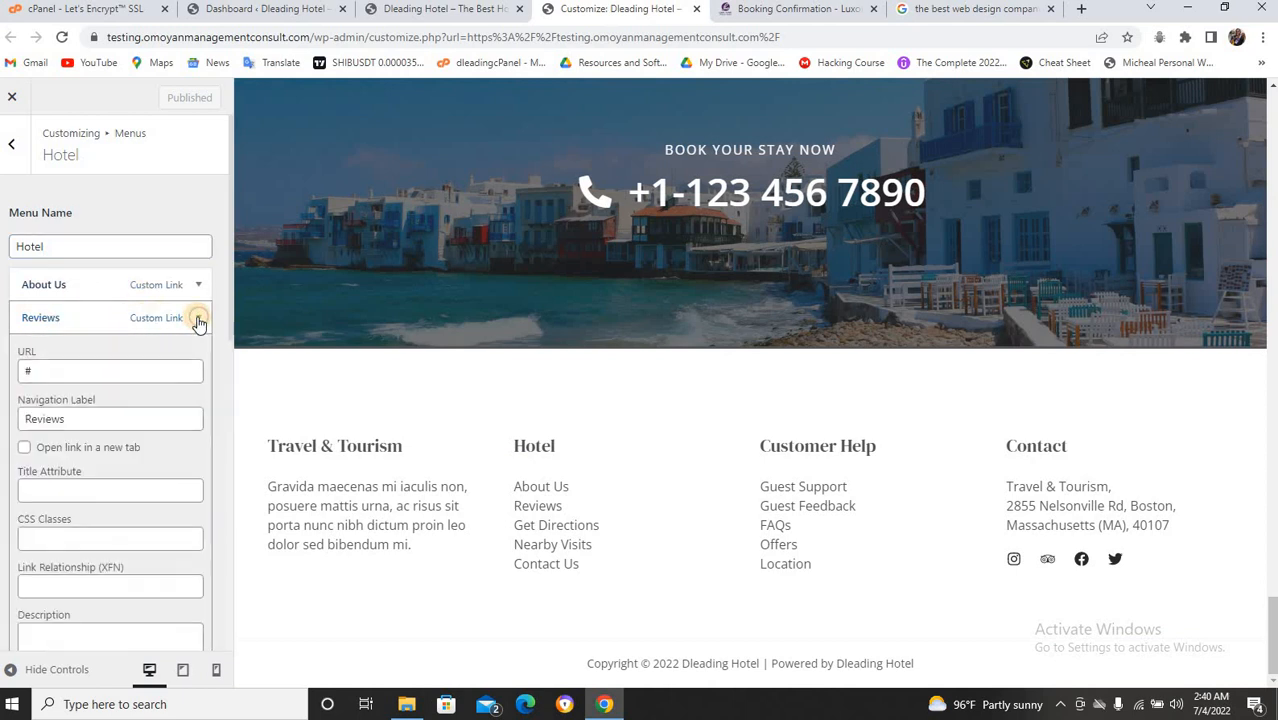
pyautogui.click(88, 366)
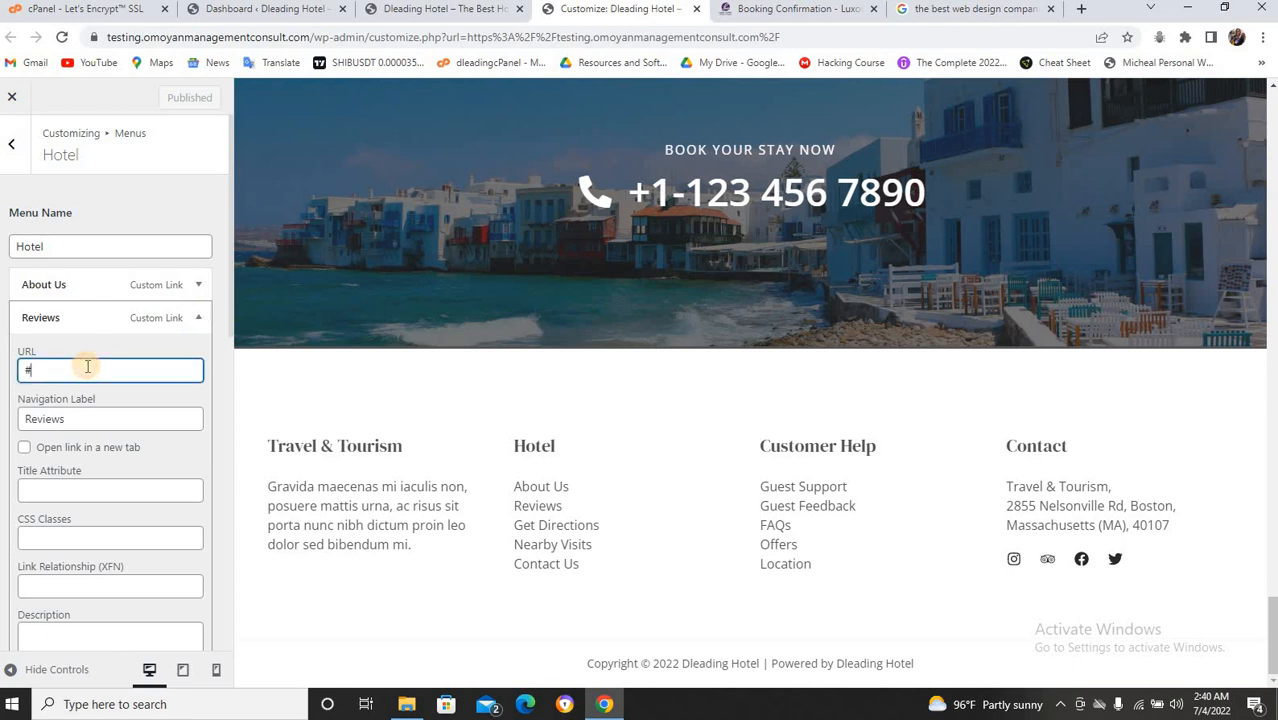
pyautogui.click(82, 420)
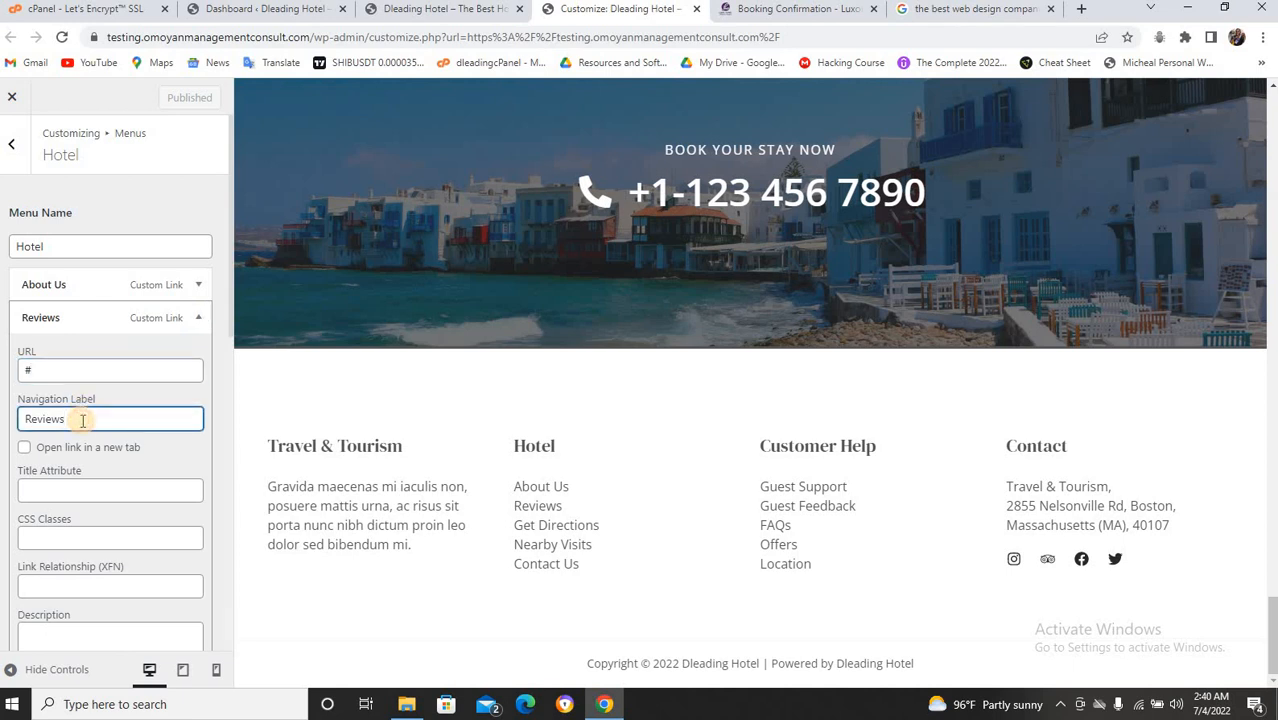
pyautogui.press('BackSpace')
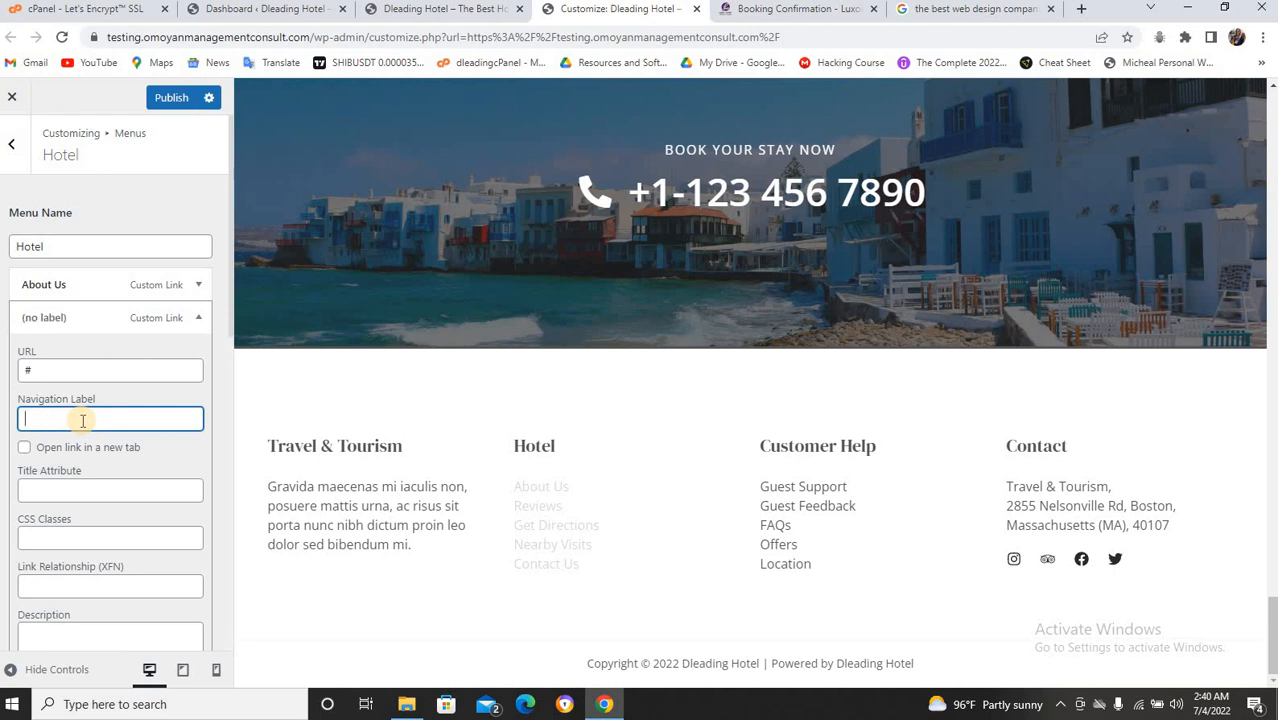
pyautogui.write('Contact us')
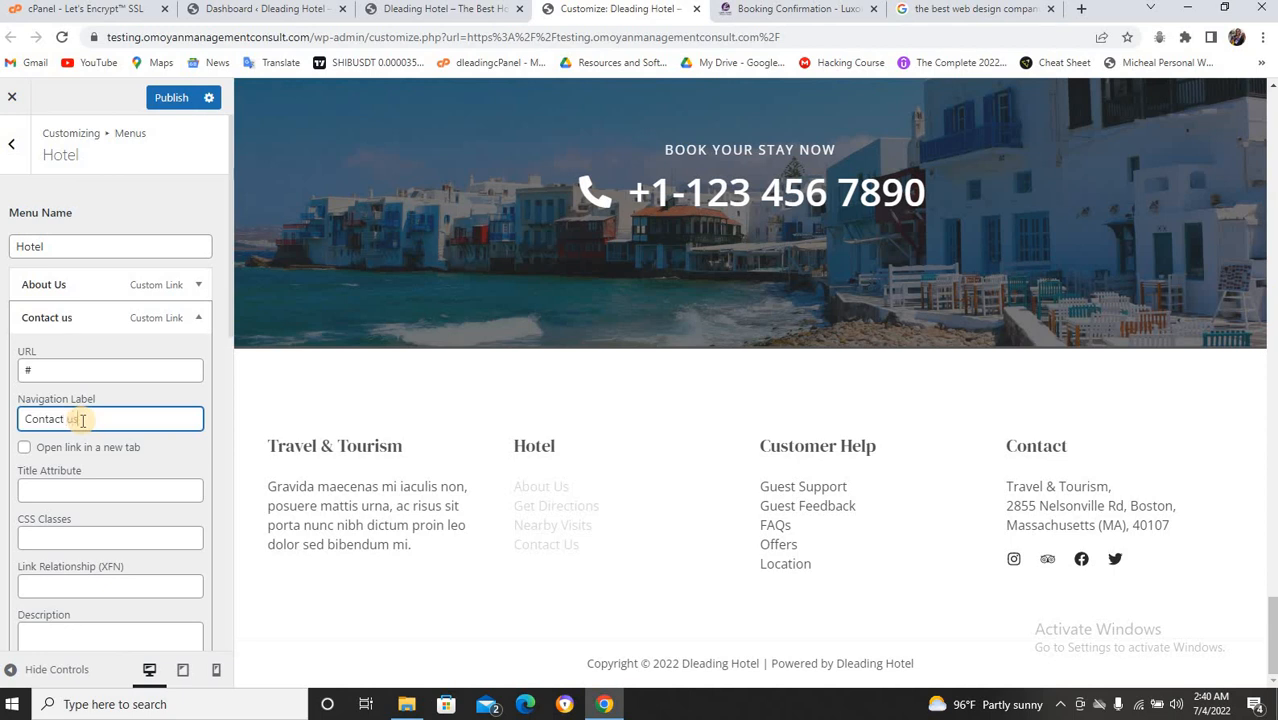
pyautogui.press('BackSpace')
pyautogui.press('BackSpace')
pyautogui.press('BackSpace')
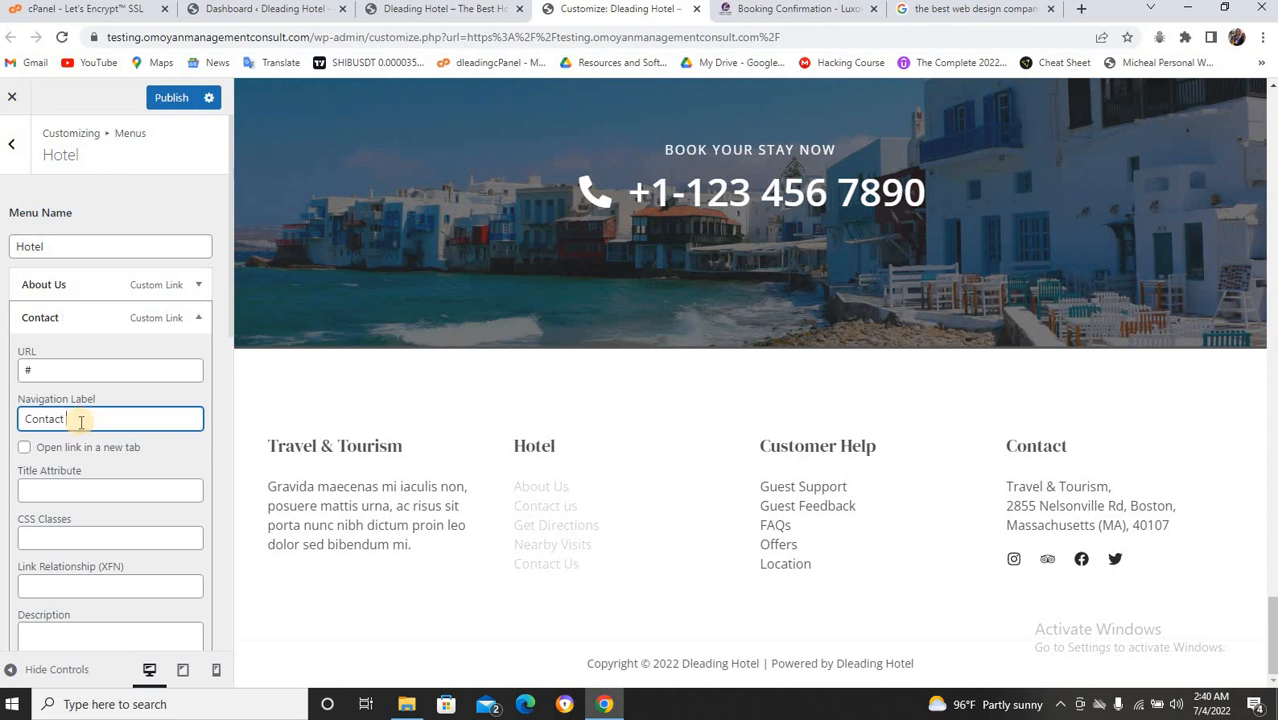
pyautogui.write('Us')
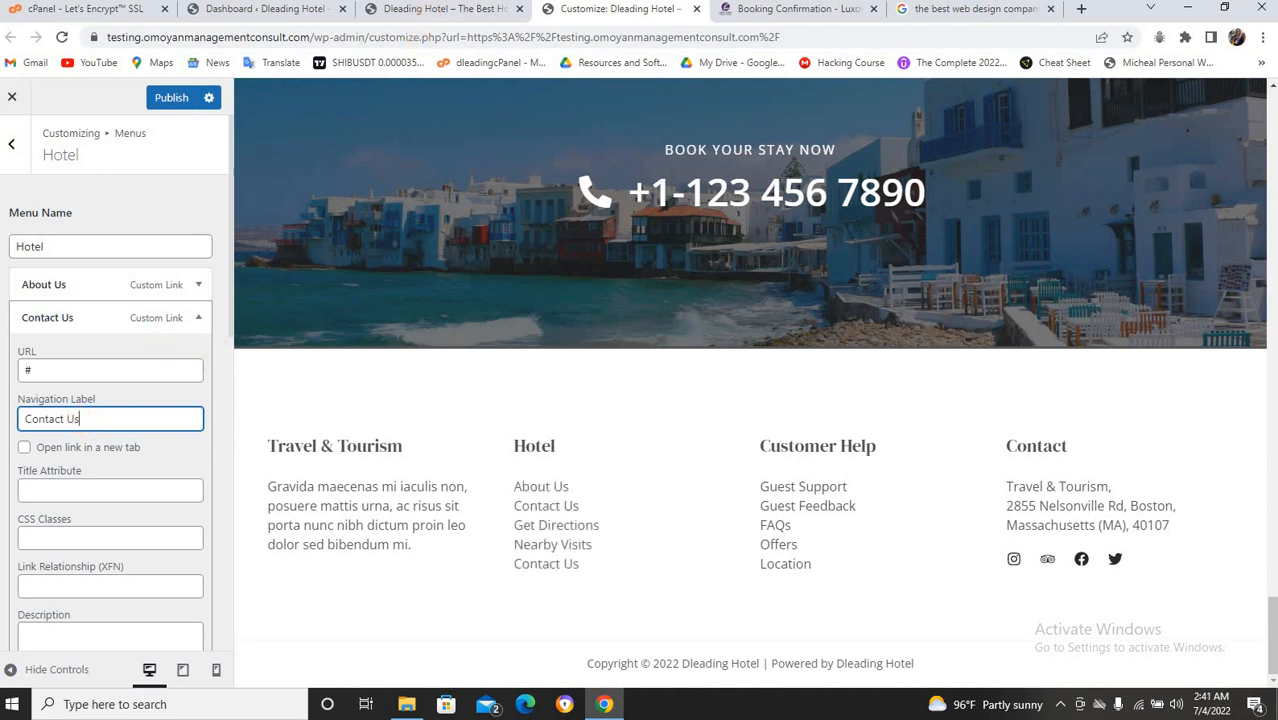
# Set Contact Us's URL to the Contact page address copied from the live site, and publish.
pyautogui.click(432, 9)
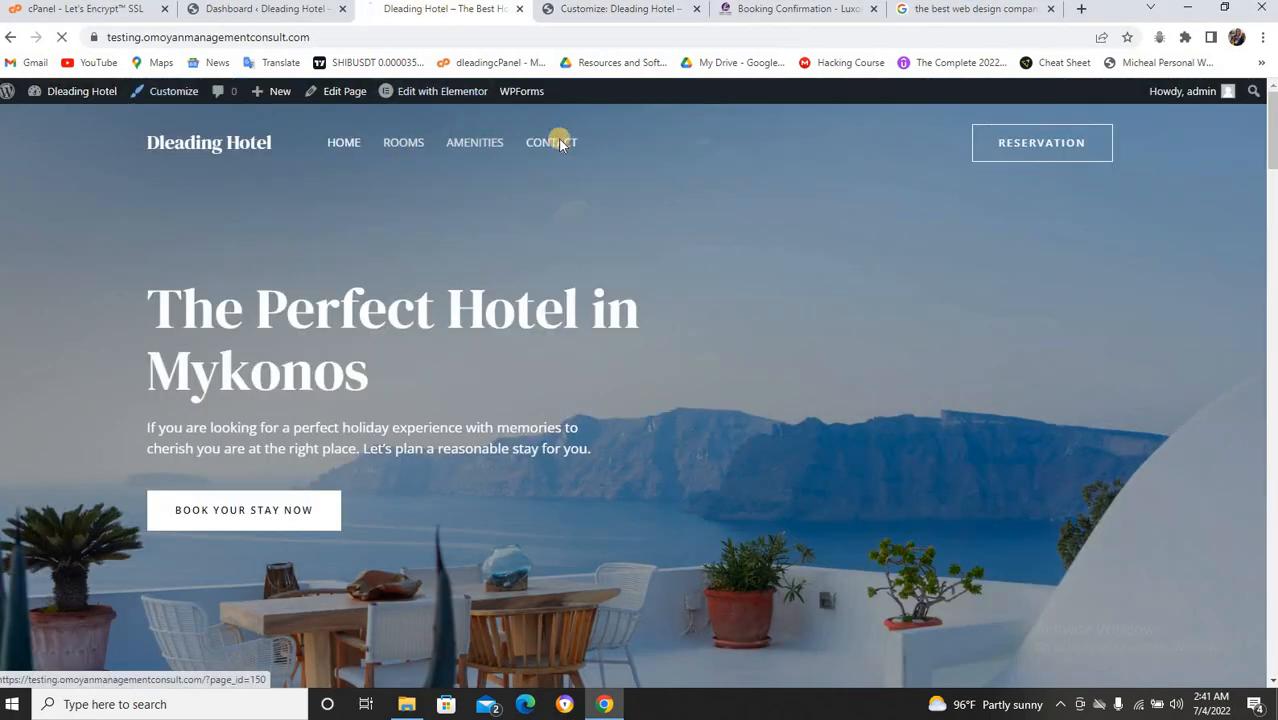
pyautogui.rightClick(560, 146)
pyautogui.click(611, 244)
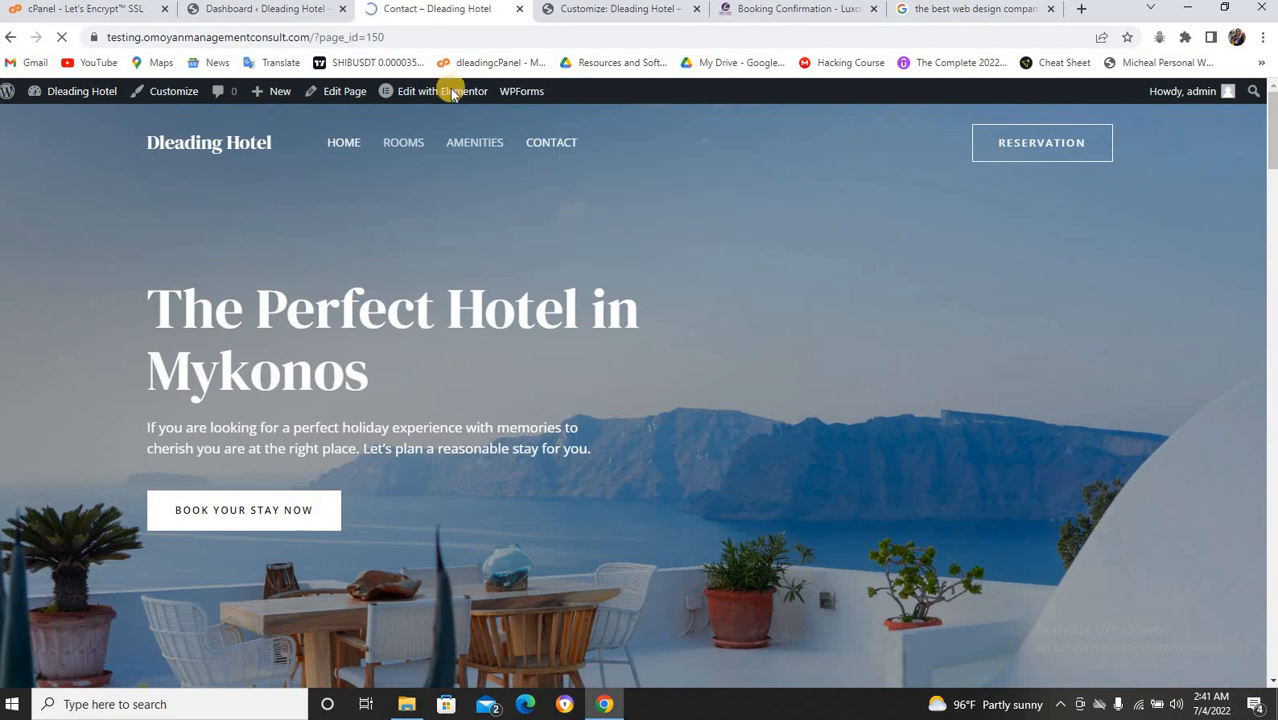
pyautogui.click(596, 12)
pyautogui.click(173, 368)
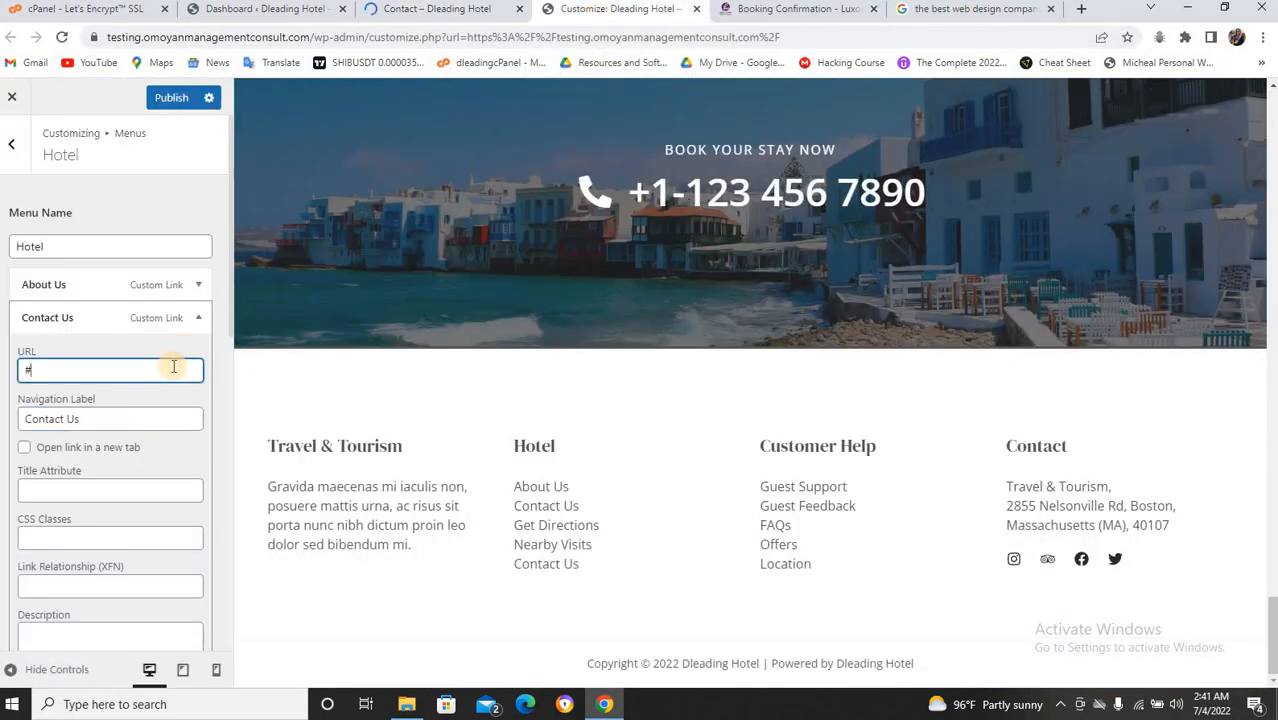
pyautogui.hotkey('ctrl', 'v')
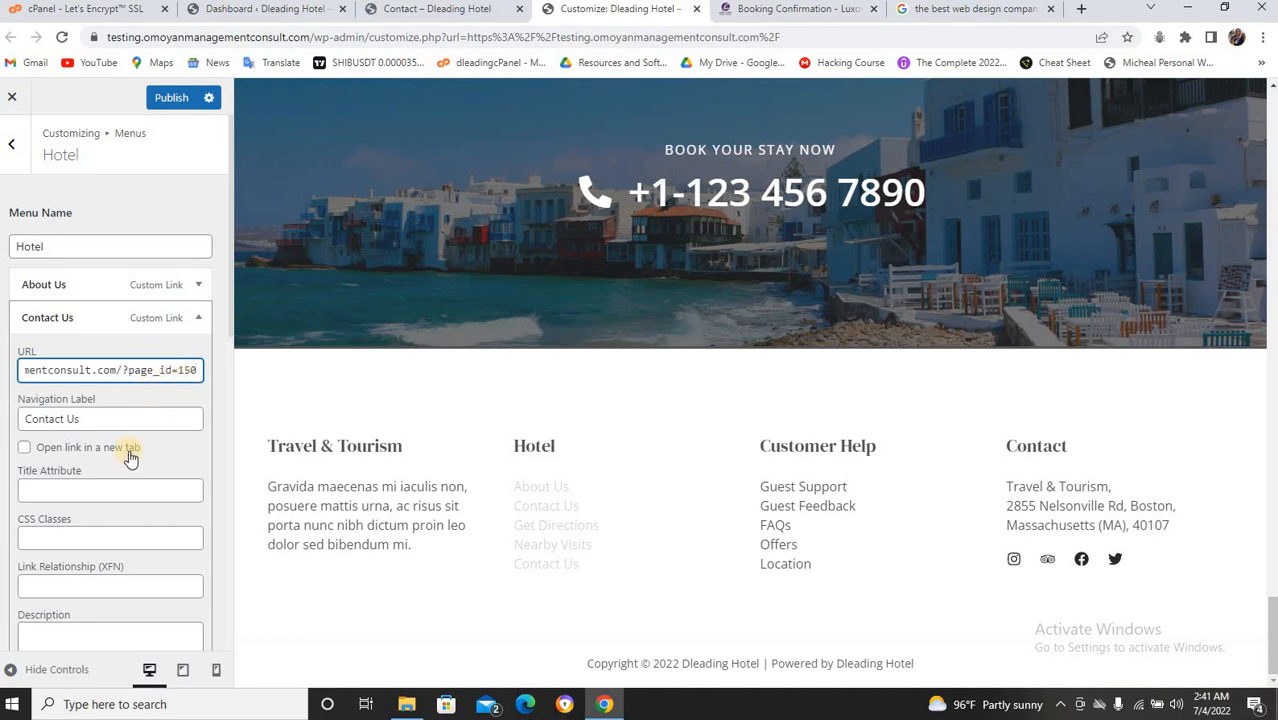
pyautogui.click(180, 100)
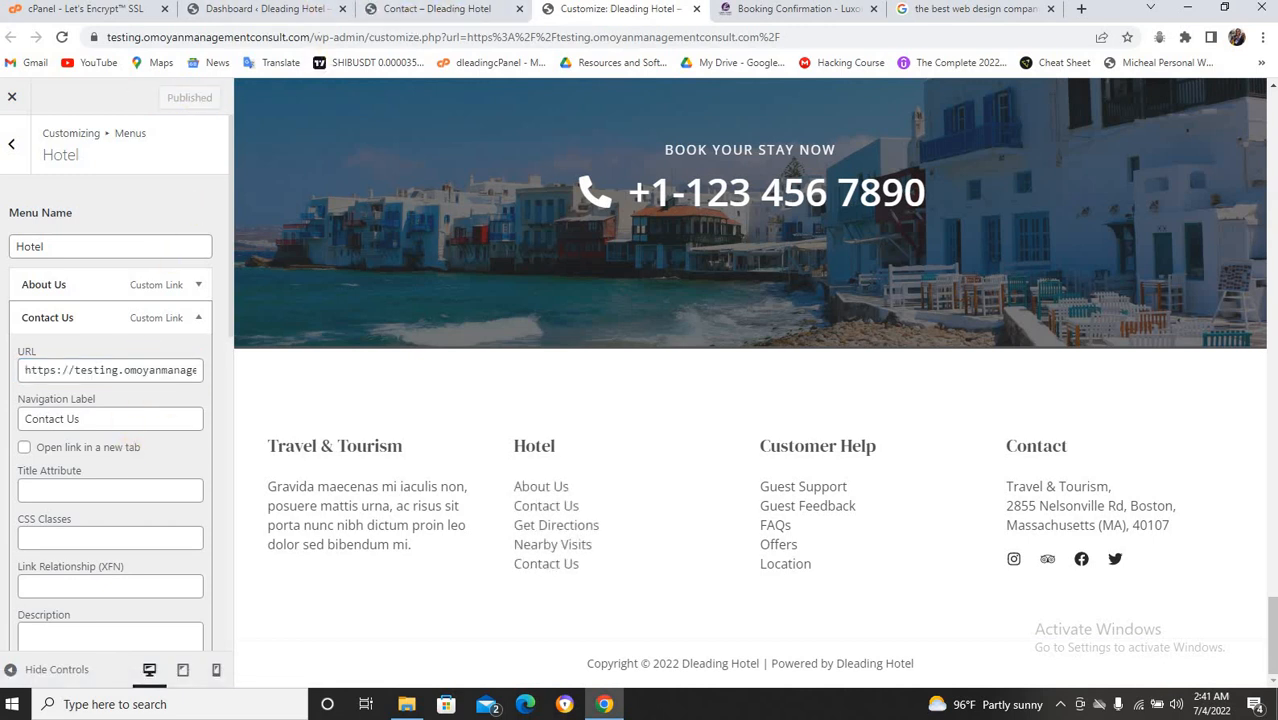
# Test the footer Contact Us and Reviews links on the live Contact page.
pyautogui.click(467, 8)
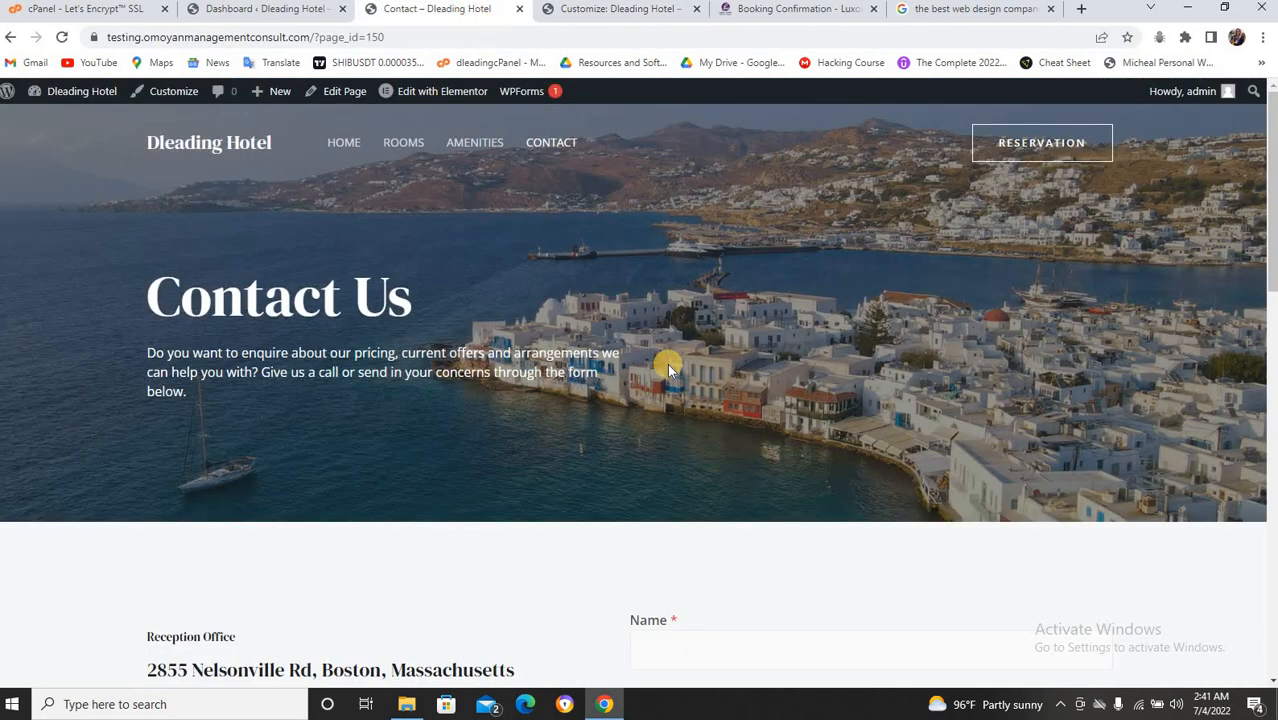
pyautogui.scroll(-15, 653, 408)
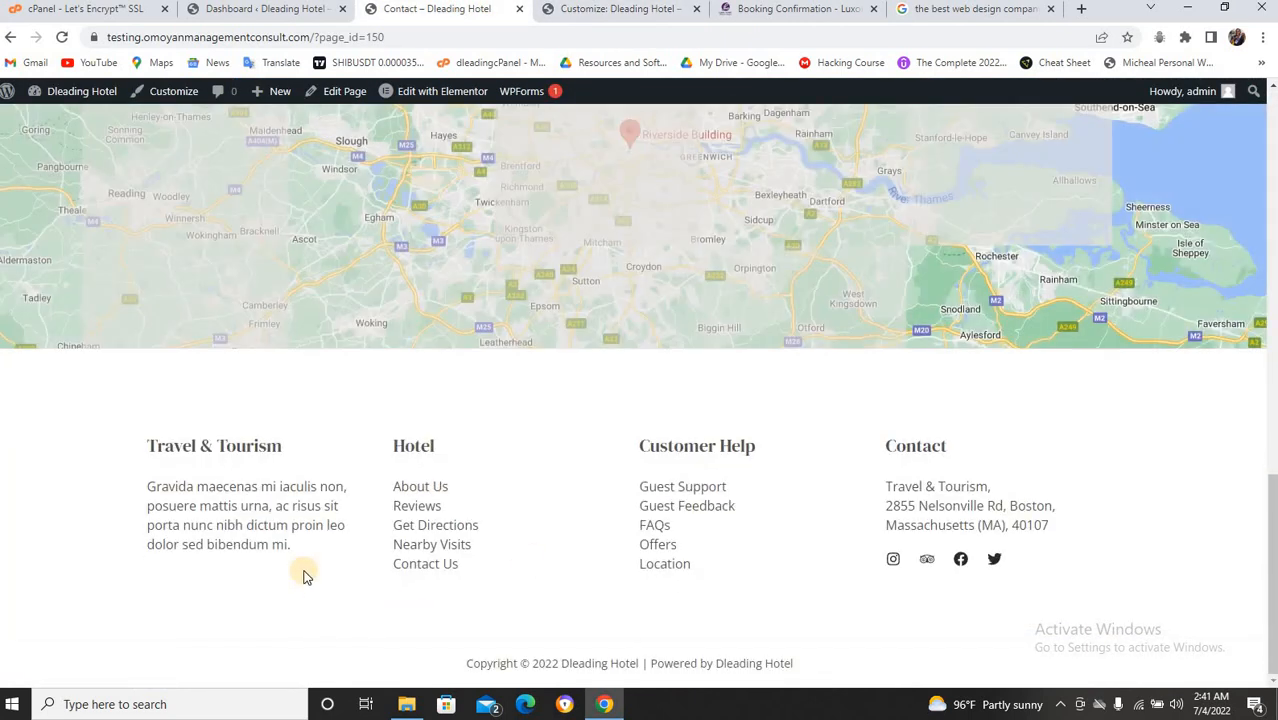
pyautogui.click(405, 508)
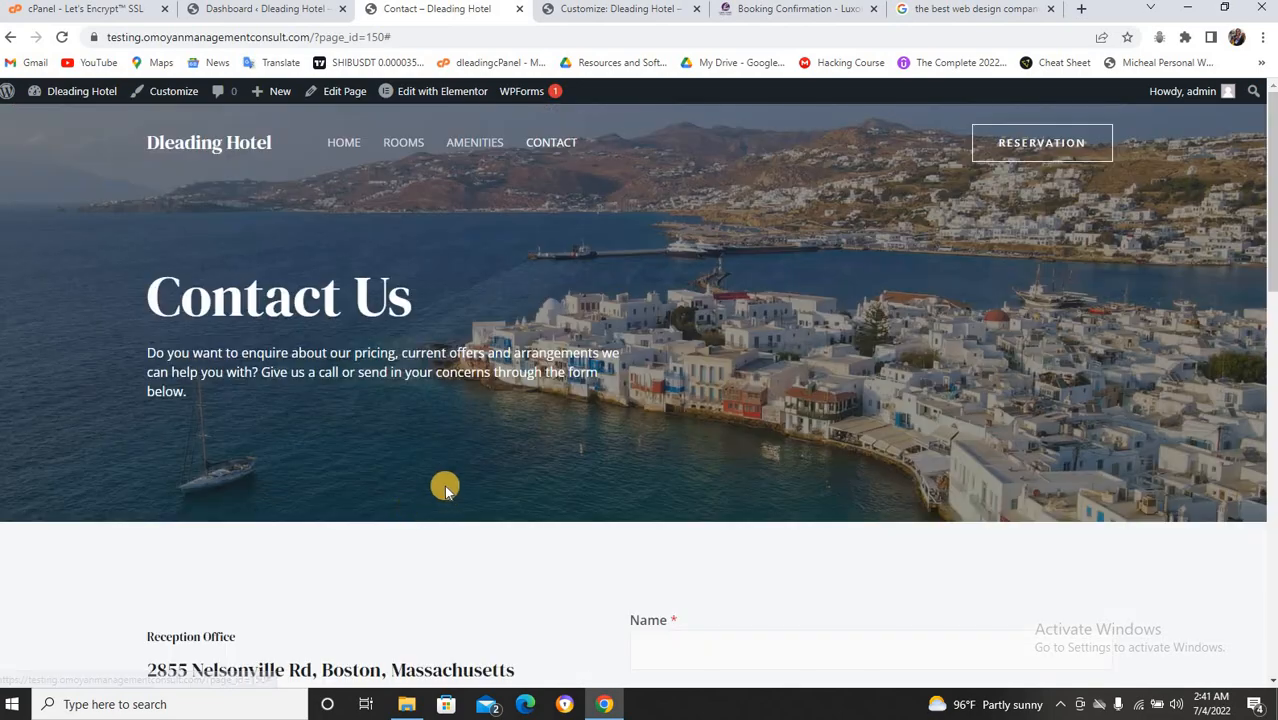
pyautogui.scroll(-15, 445, 495)
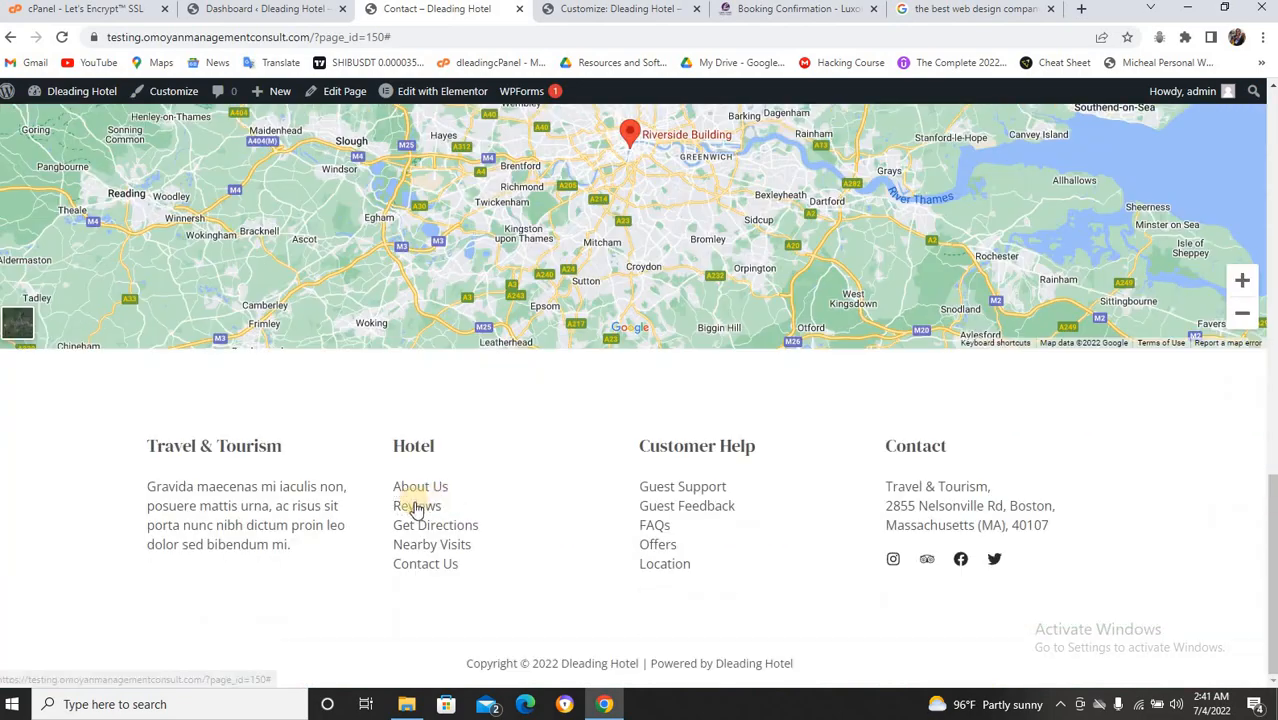
pyautogui.click(416, 508)
pyautogui.scroll(-8, 415, 504)
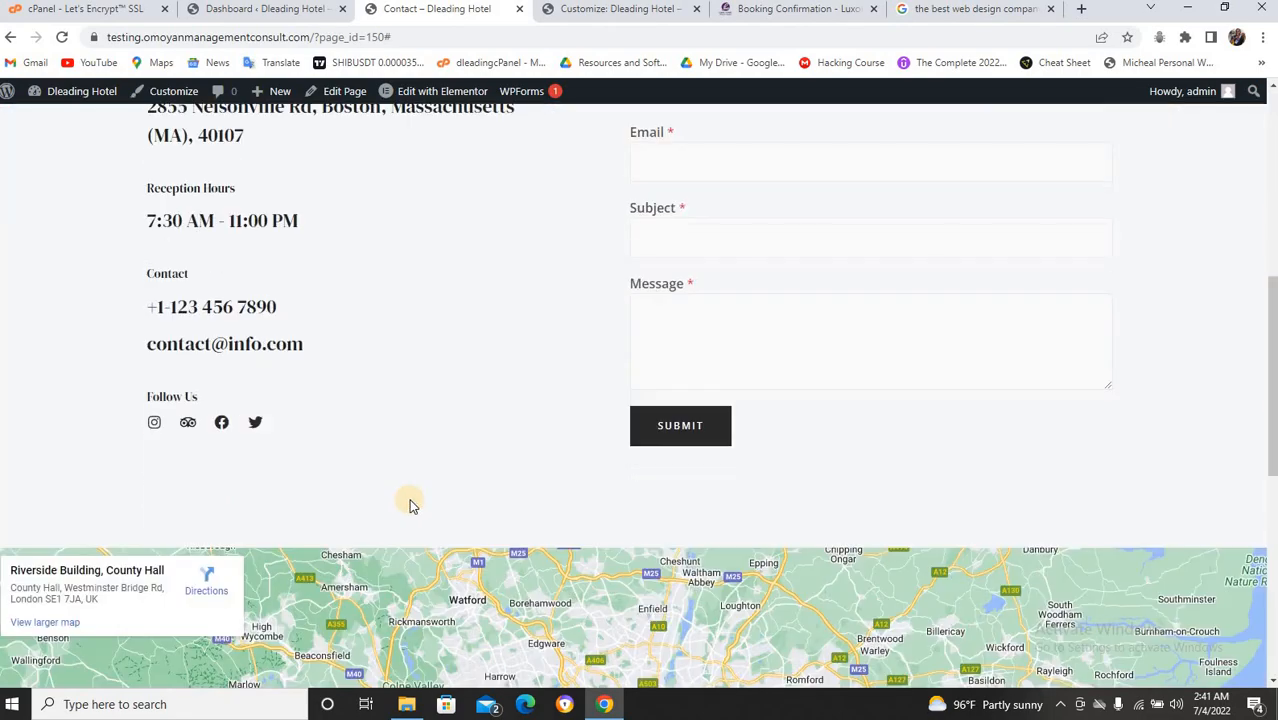
pyautogui.scroll(-6, 409, 502)
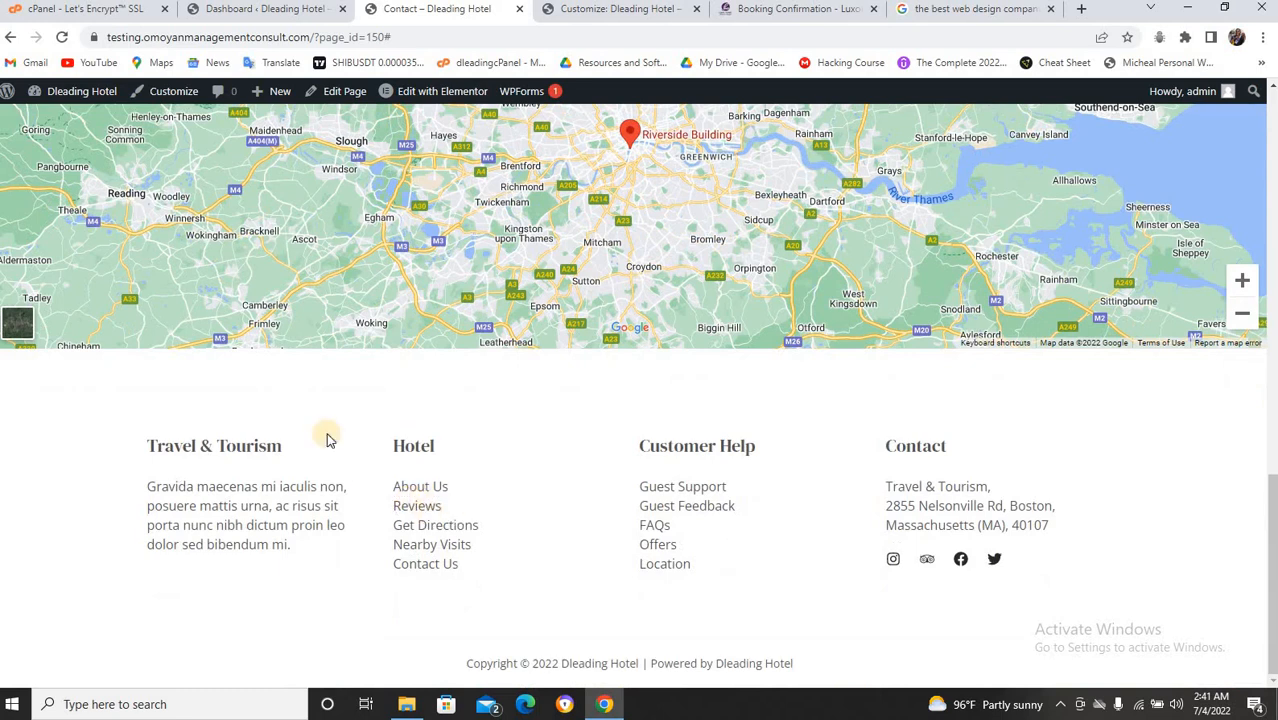
pyautogui.click(640, 9)
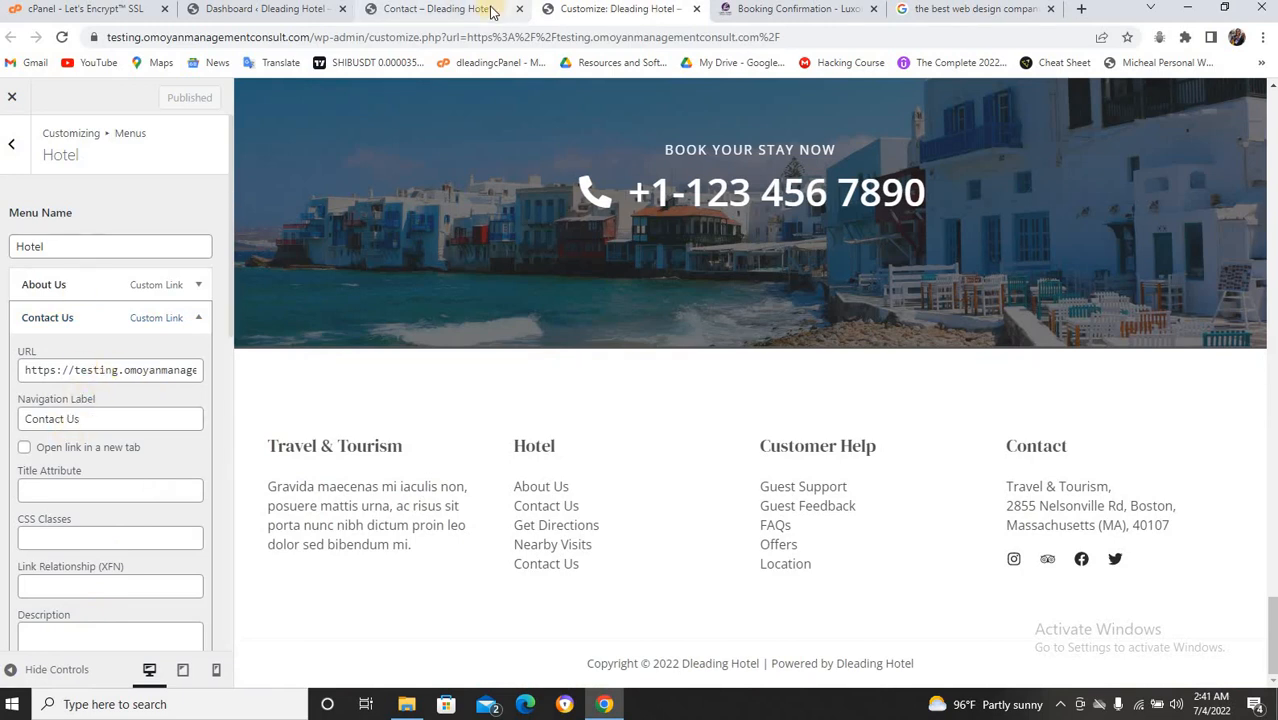
pyautogui.click(437, 9)
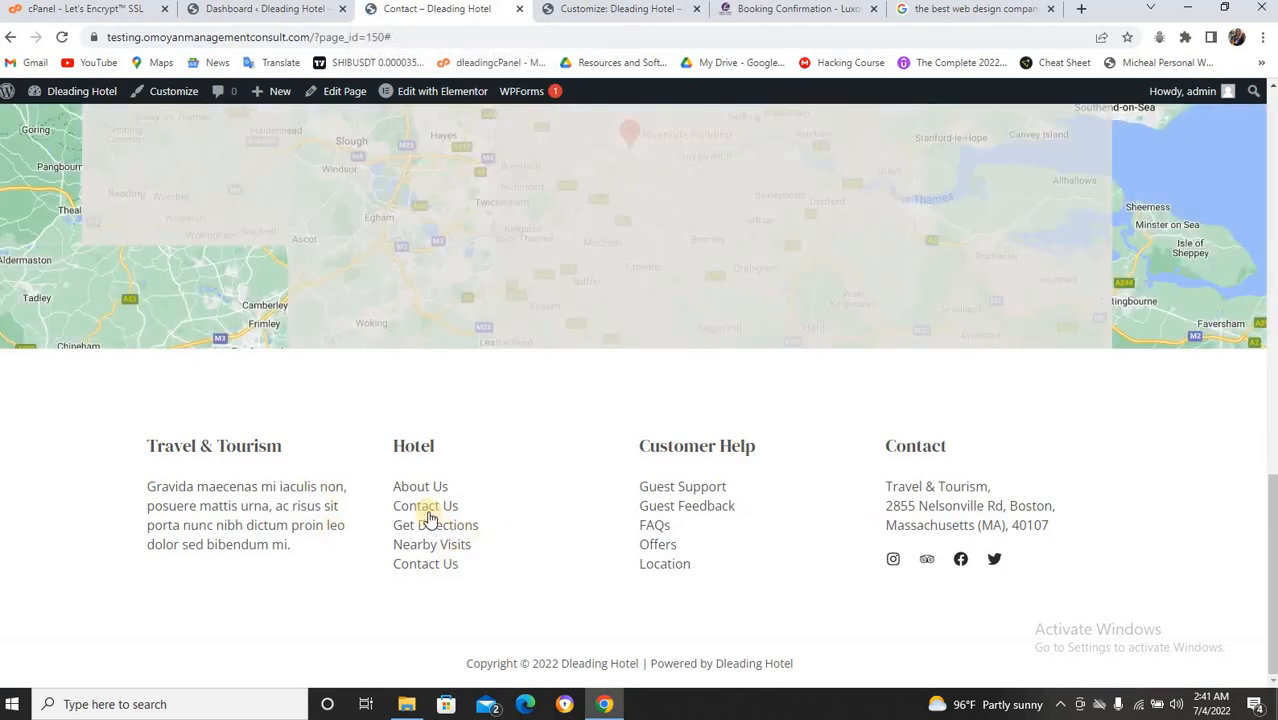
pyautogui.click(428, 513)
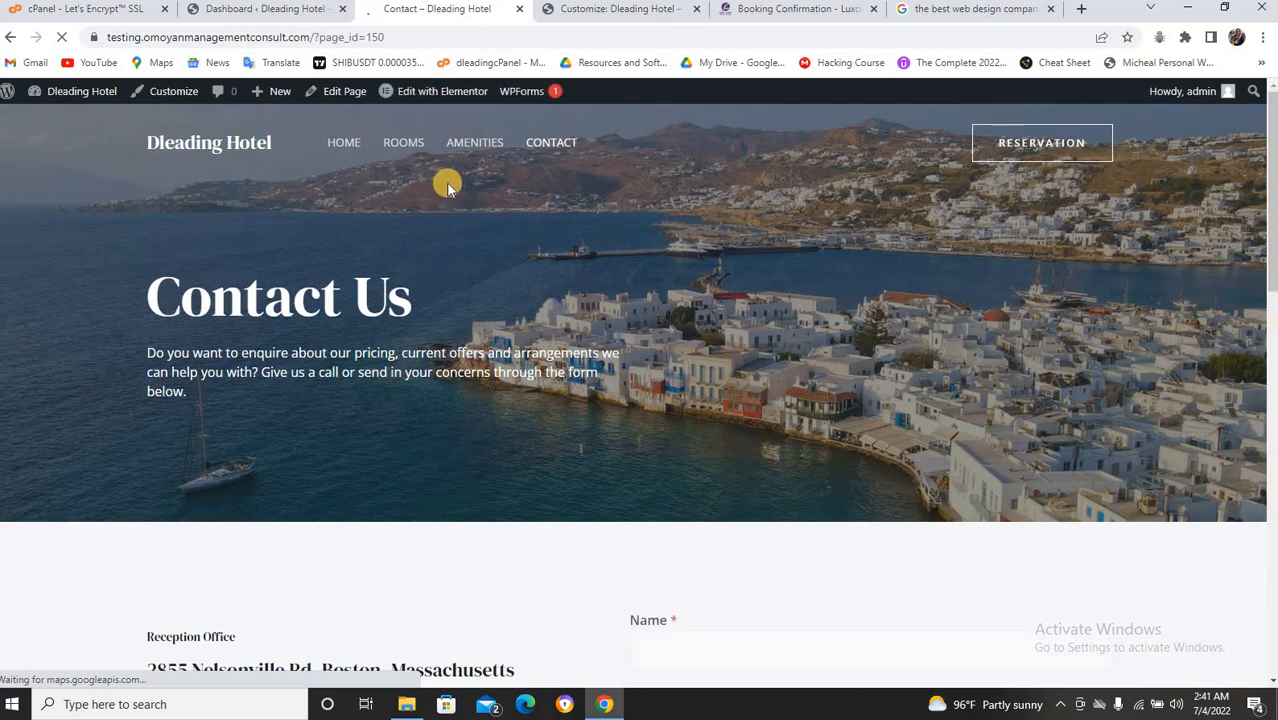
pyautogui.scroll(-7, 516, 366)
pyautogui.scroll(-5, 510, 372)
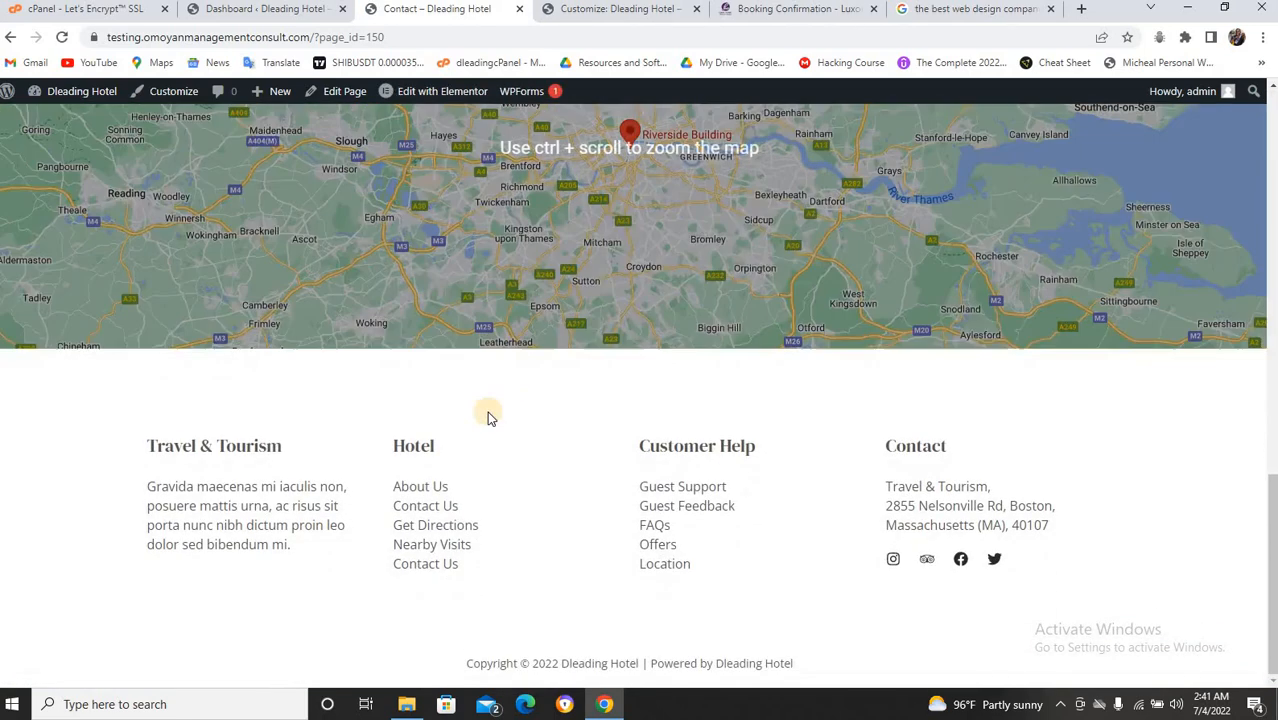
pyautogui.click(442, 514)
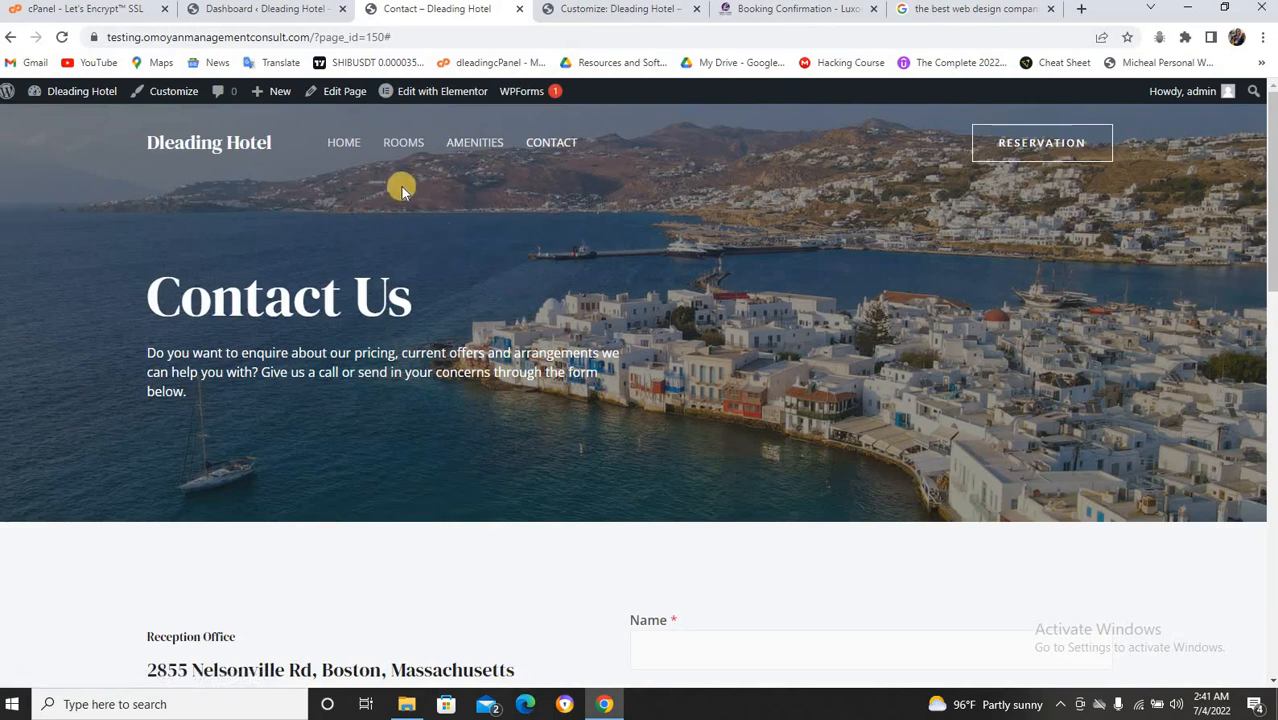
pyautogui.click(632, 14)
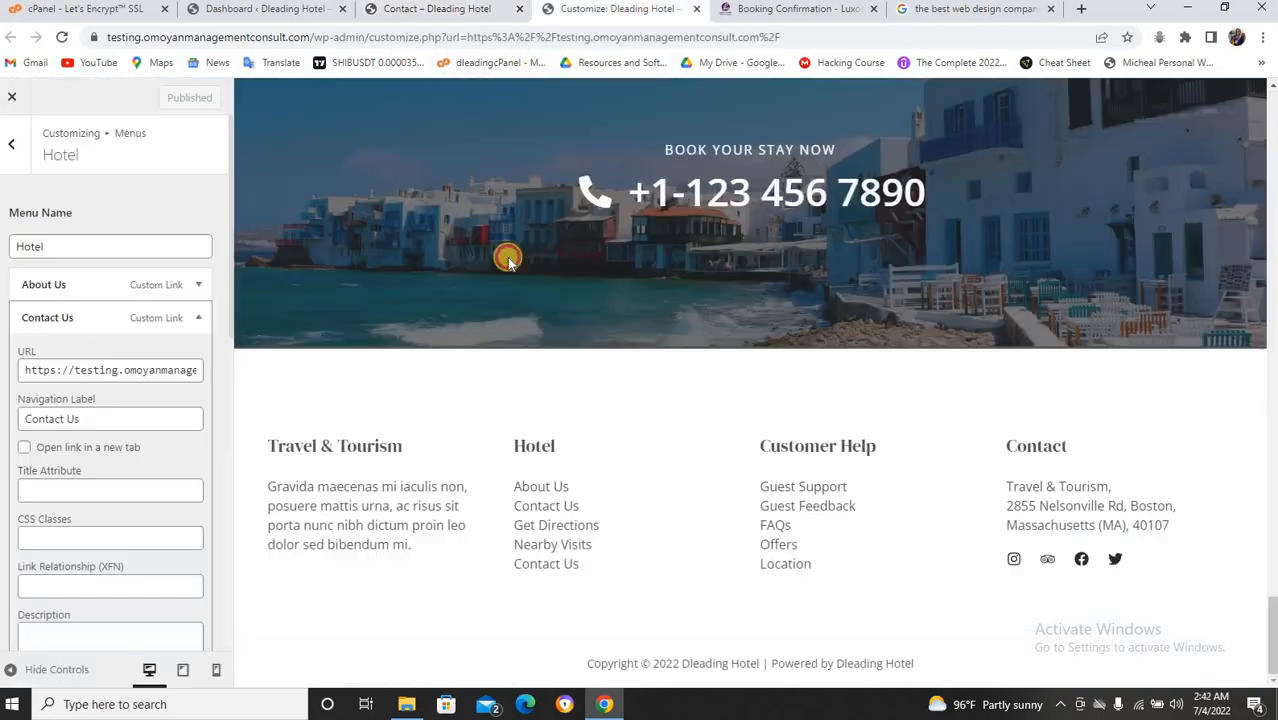
# Rename the Get Directions footer menu item to 'Our Room'.
pyautogui.click(198, 317)
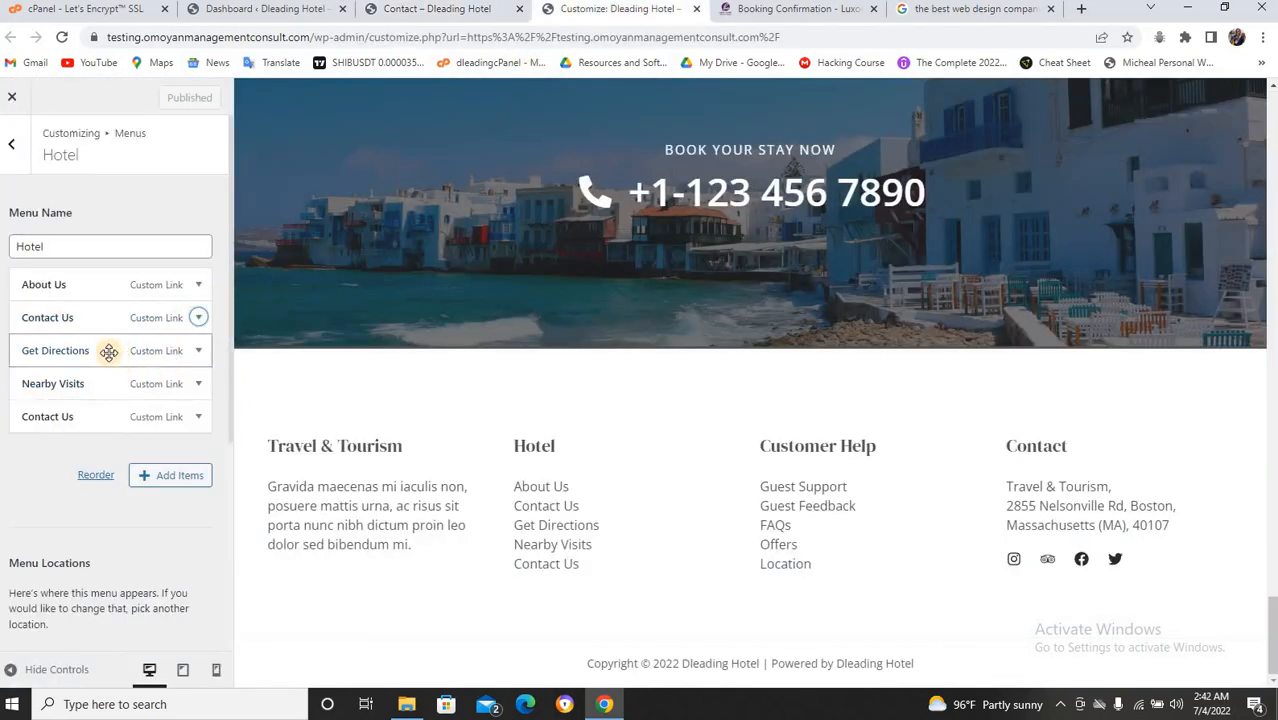
pyautogui.click(198, 352)
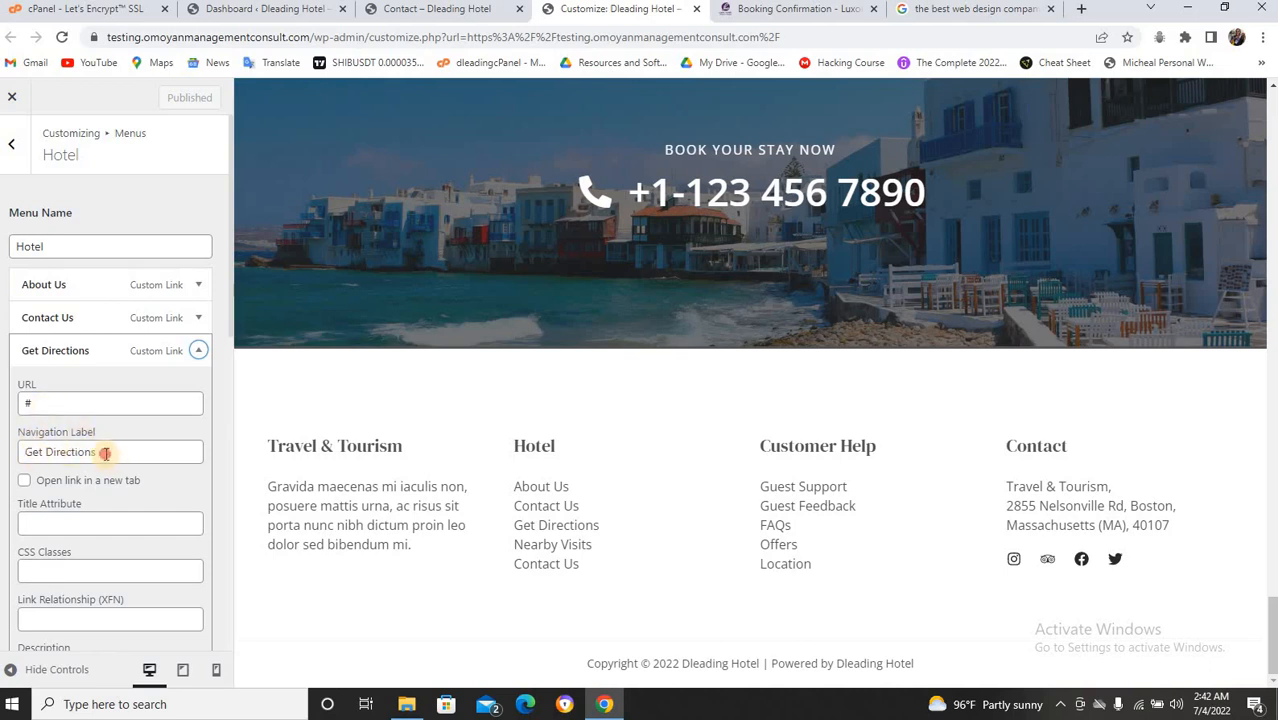
pyautogui.moveTo(105, 453); pyautogui.dragTo(25, 454)
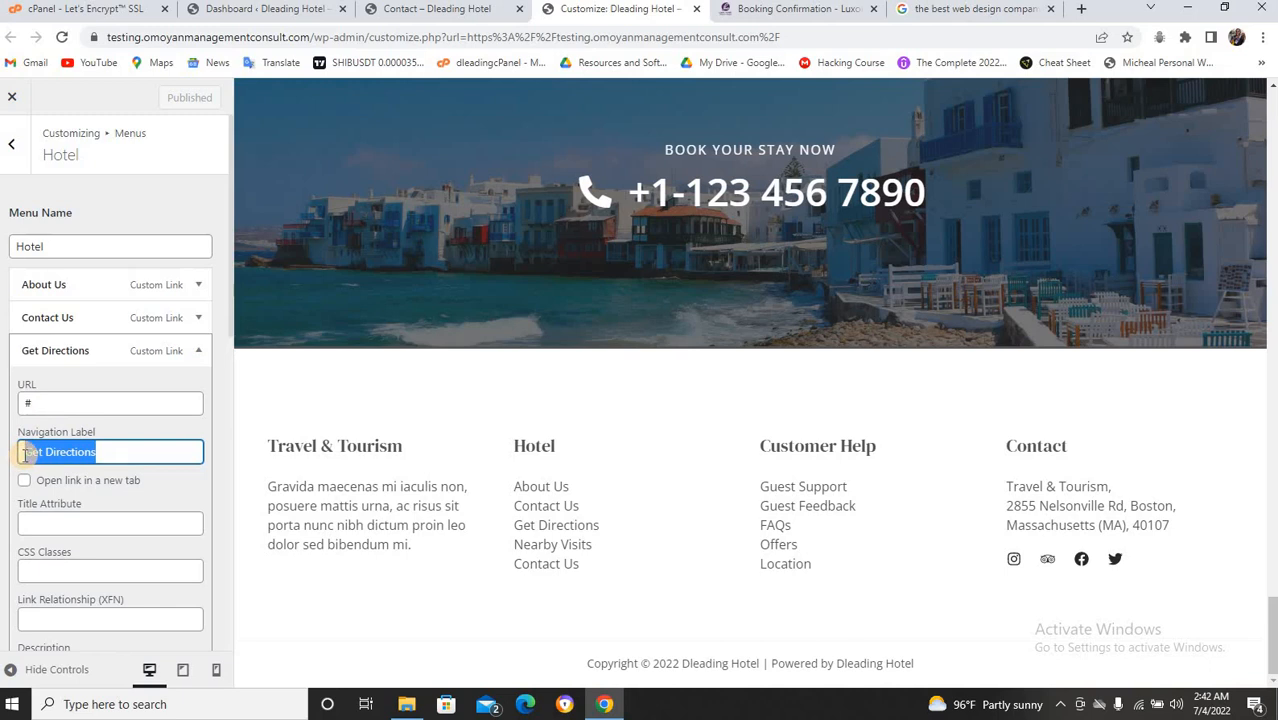
pyautogui.write('Our Room')
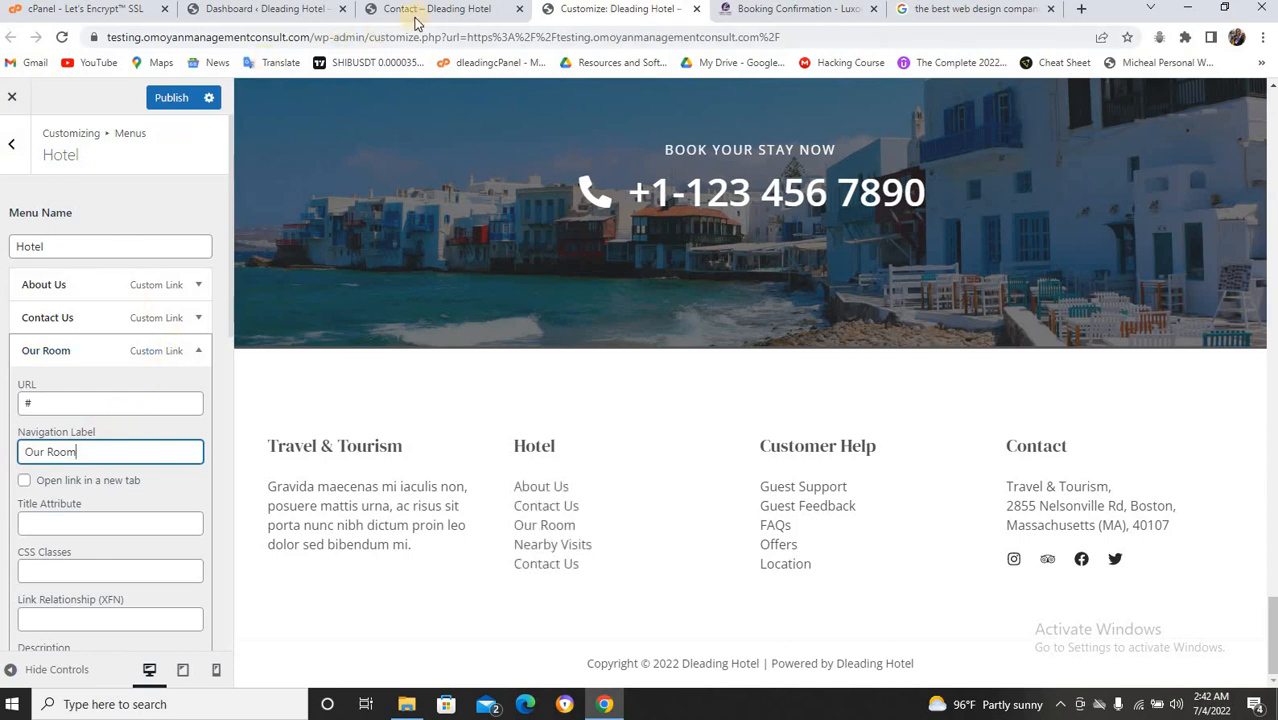
# Replace Our Room's # URL with the Rooms page address copied from the live ROOMS link.
pyautogui.click(466, 10)
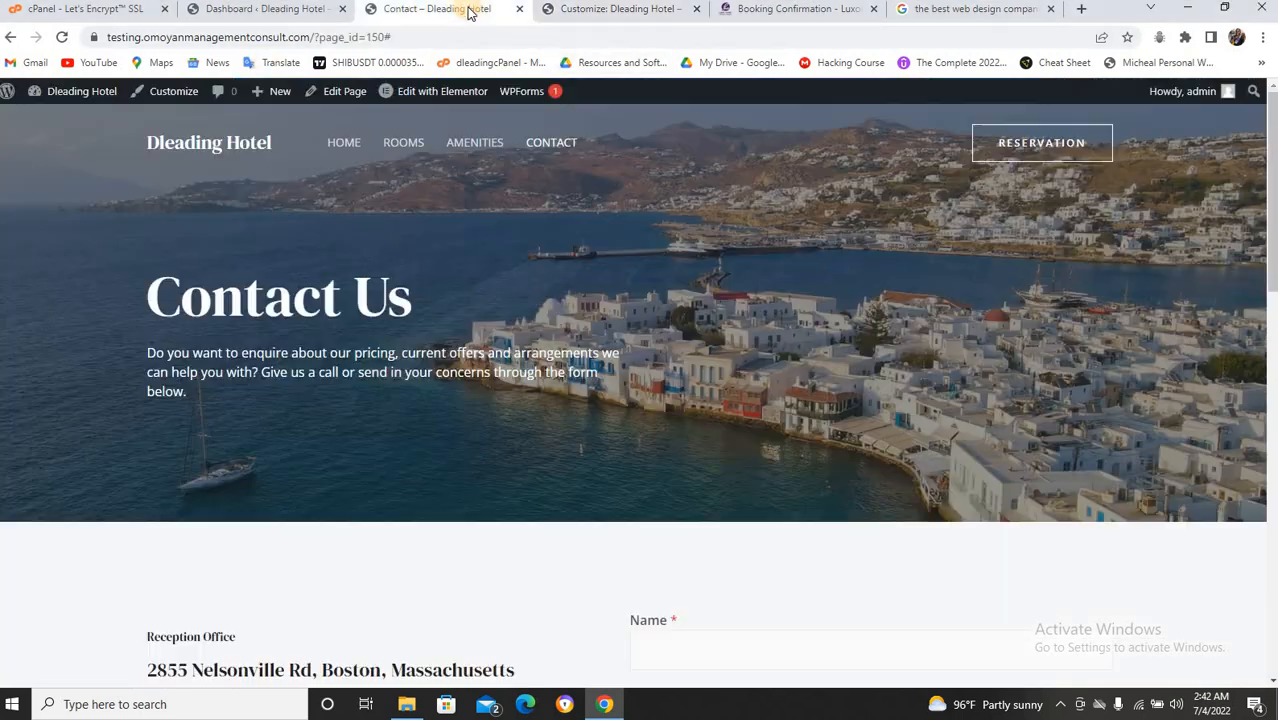
pyautogui.rightClick(416, 146)
pyautogui.click(465, 240)
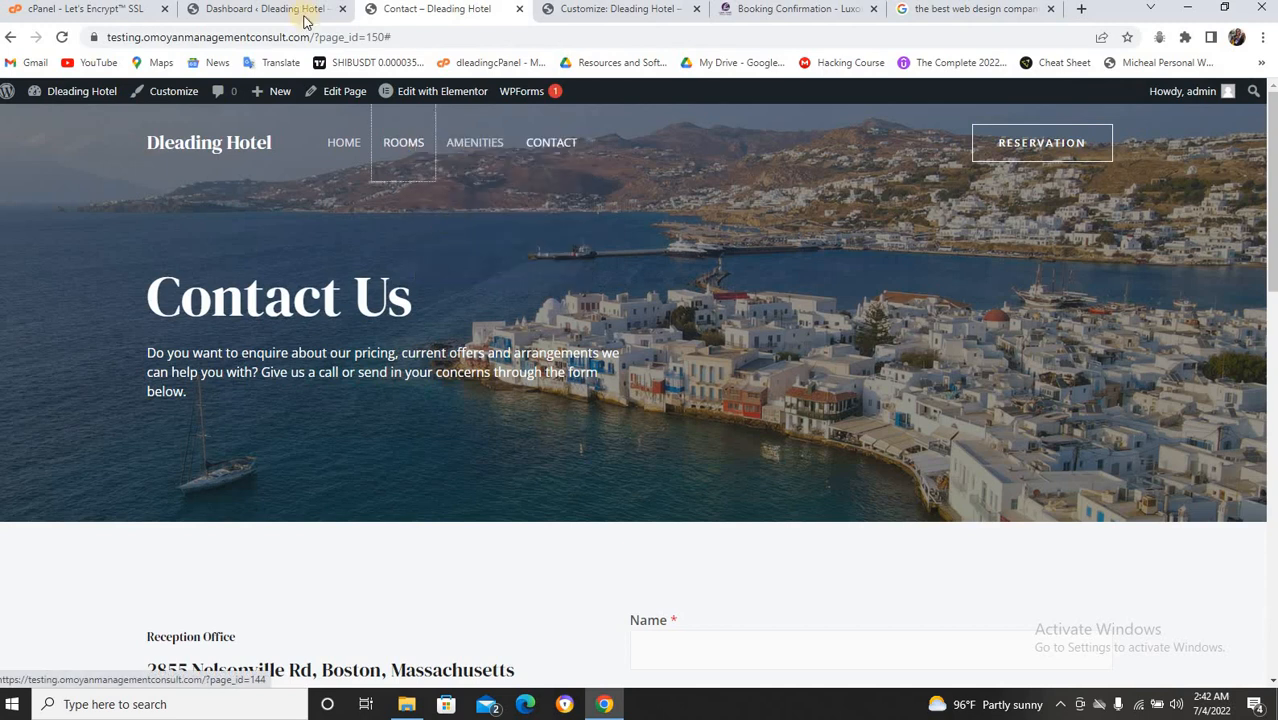
pyautogui.click(562, 9)
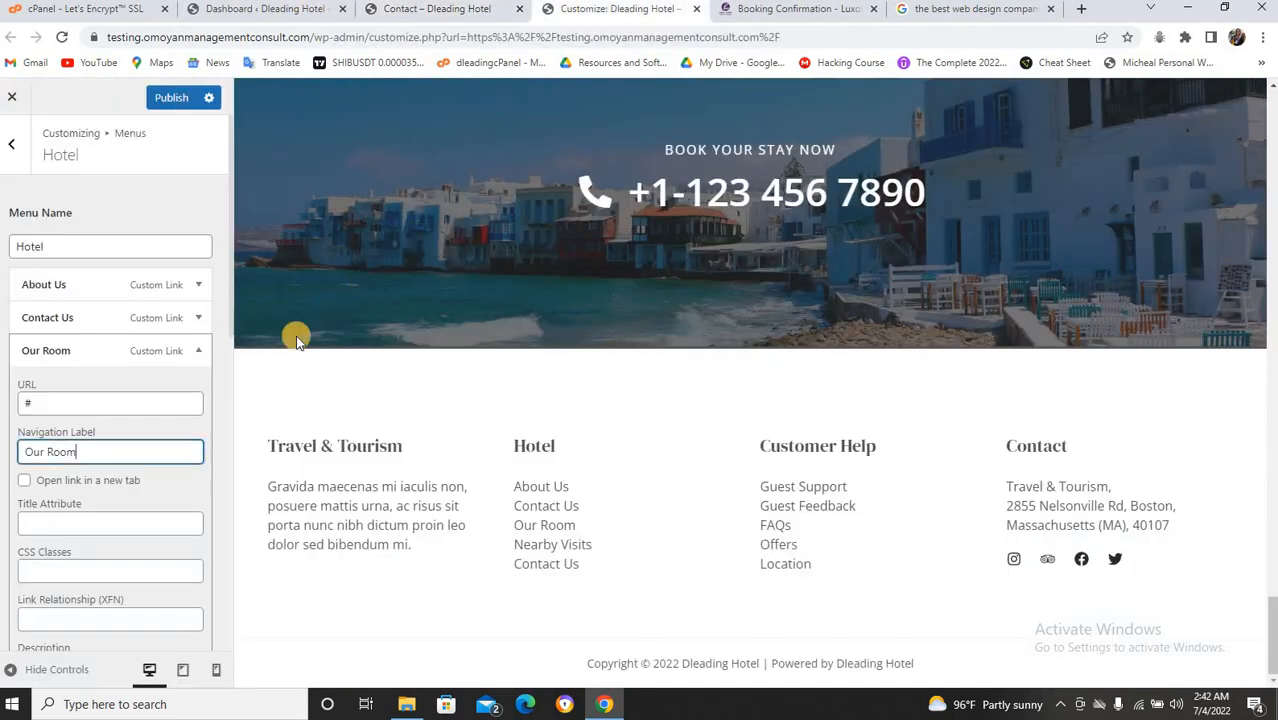
pyautogui.click(68, 405)
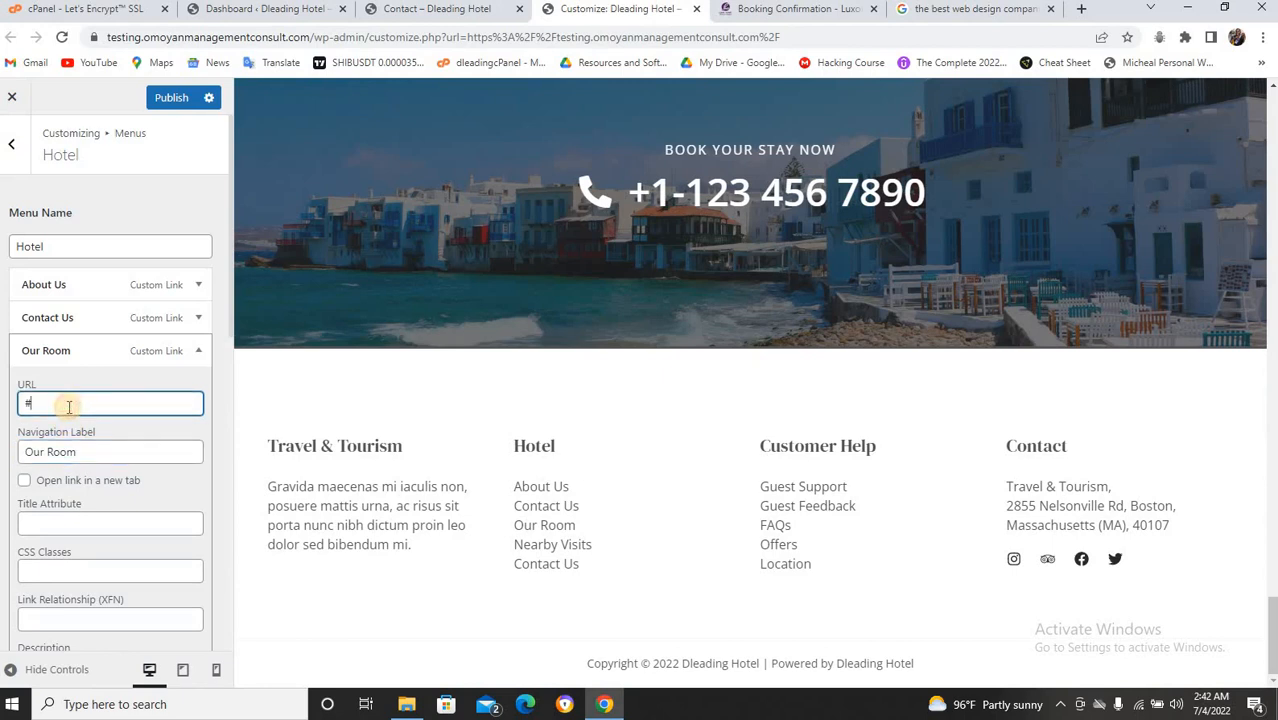
pyautogui.press('BackSpace')
pyautogui.hotkey('ctrl', 'v')
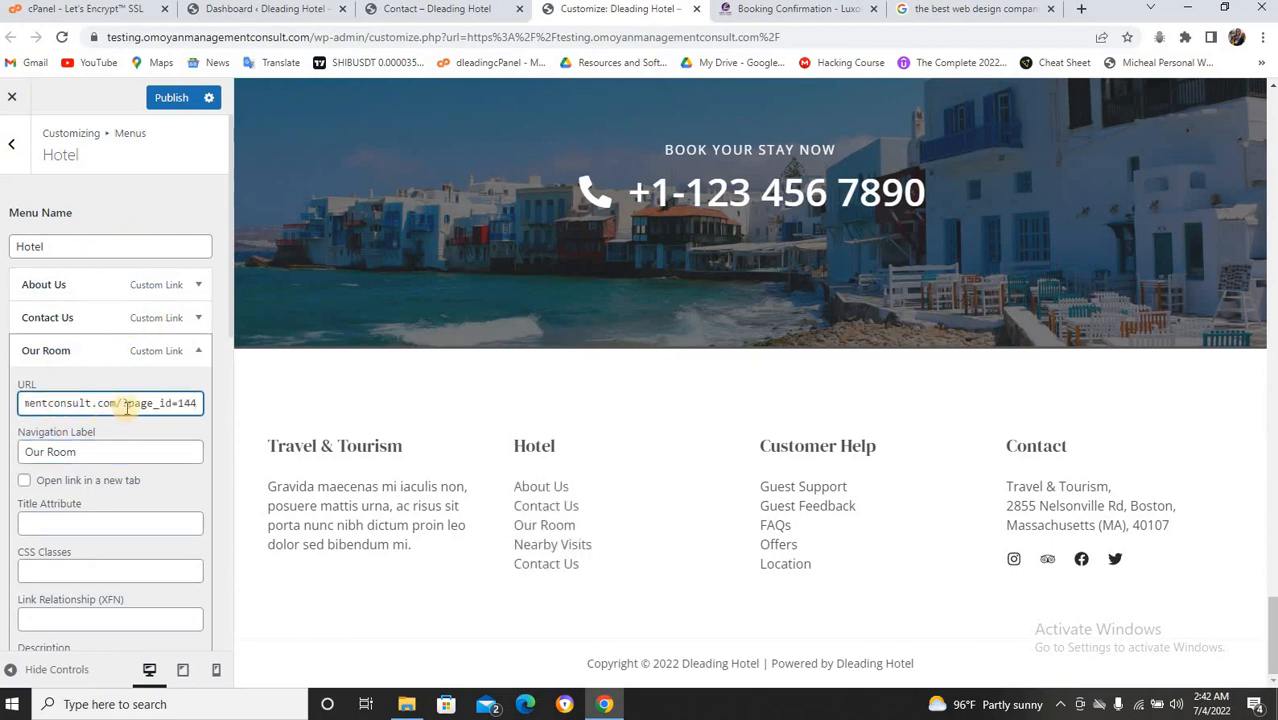
pyautogui.click(464, 11)
pyautogui.click(589, 8)
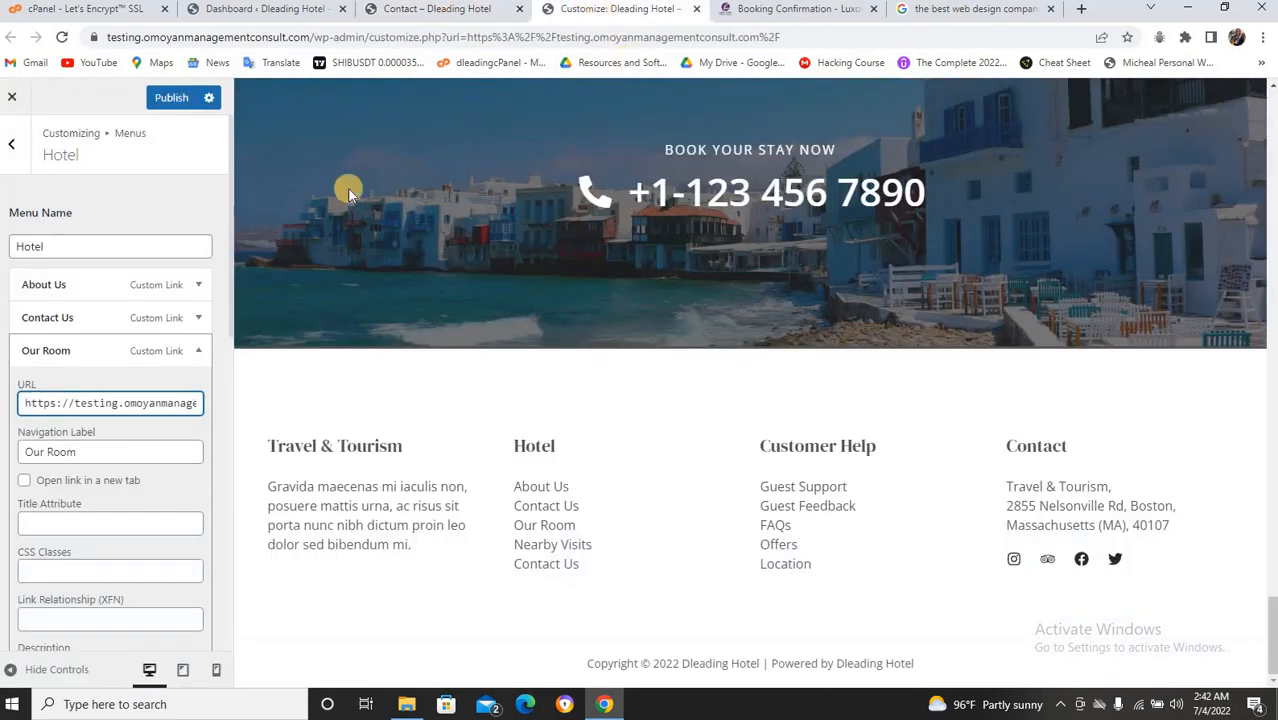
pyautogui.click(198, 352)
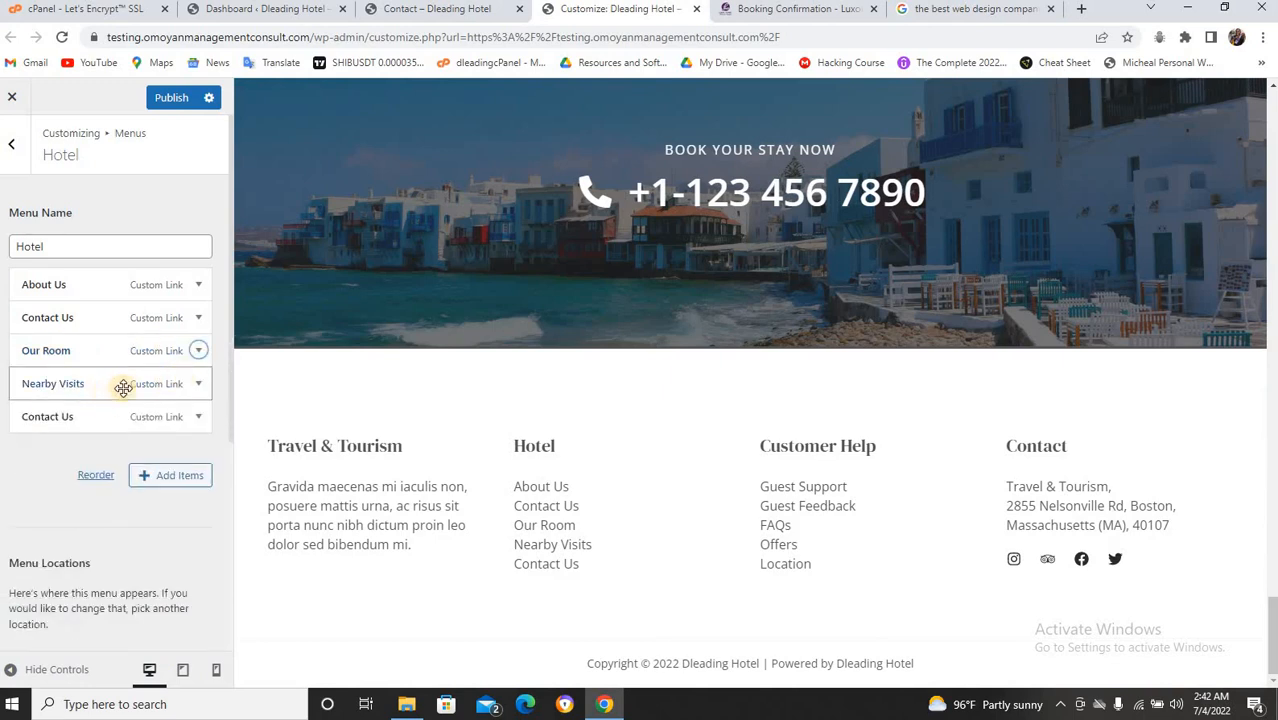
# Remove the Nearby Visits item from the Hotel footer menu.
pyautogui.click(198, 386)
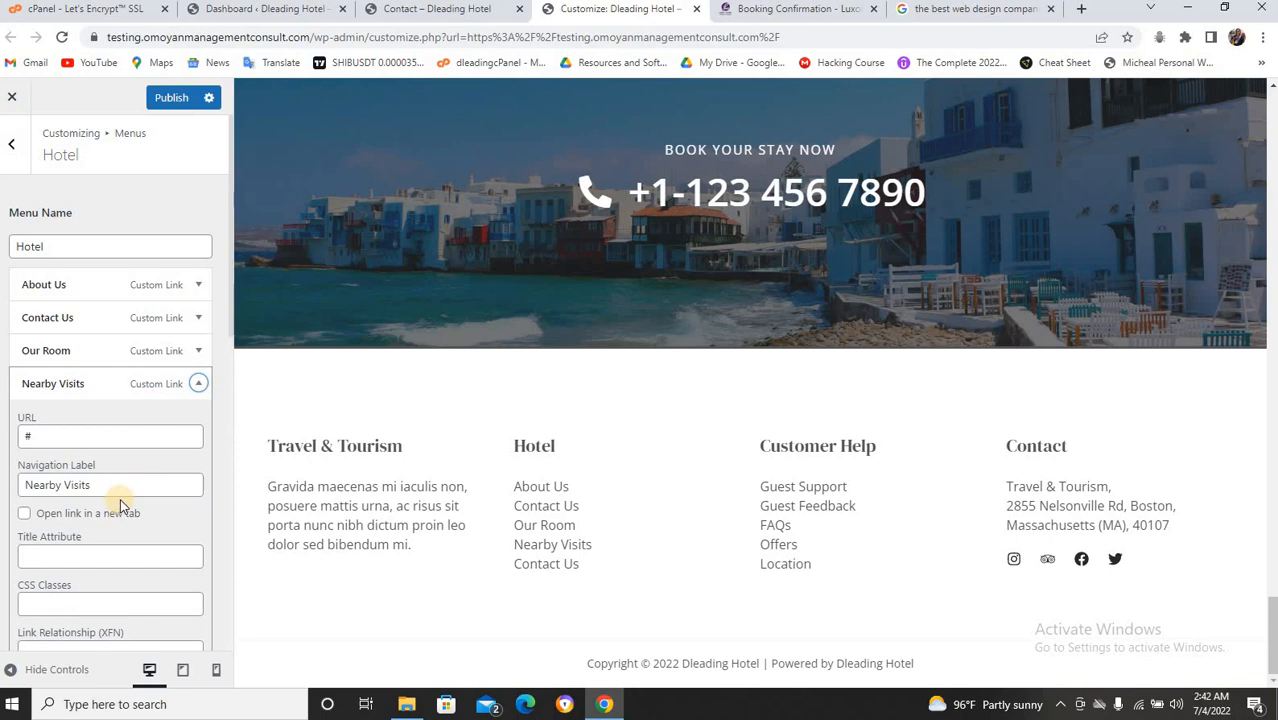
pyautogui.scroll(-3, 75, 513)
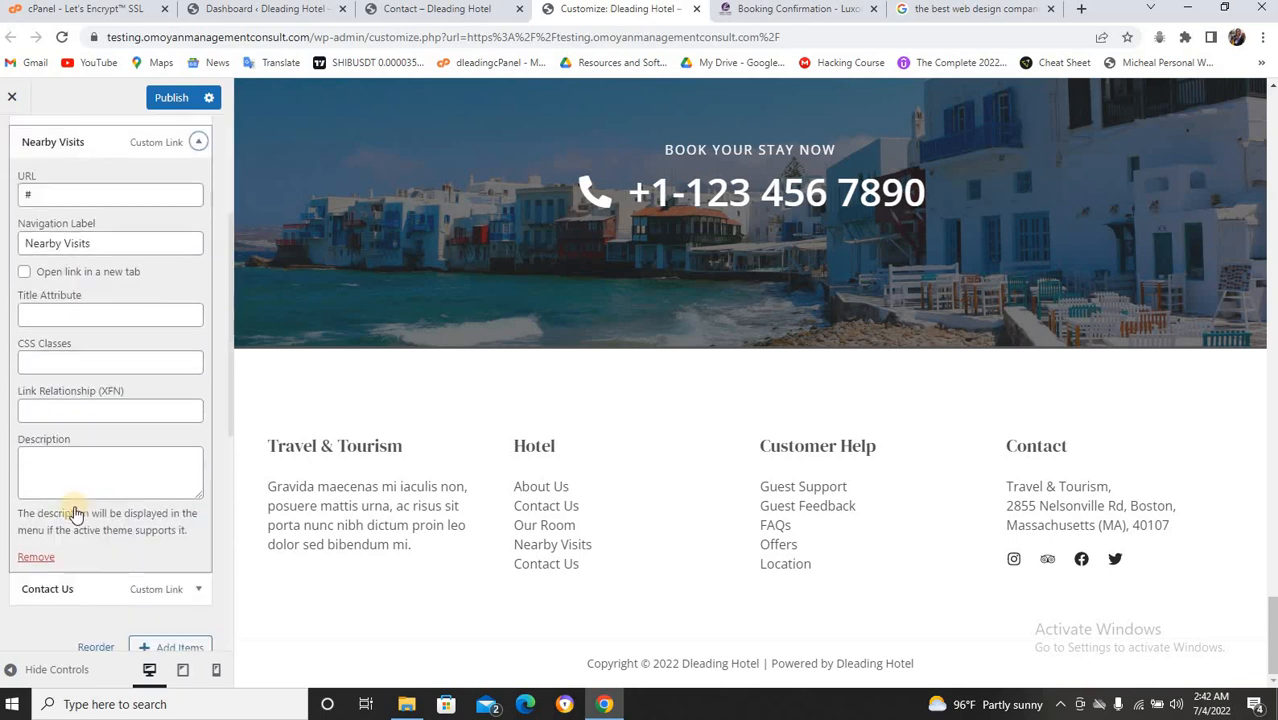
pyautogui.click(47, 558)
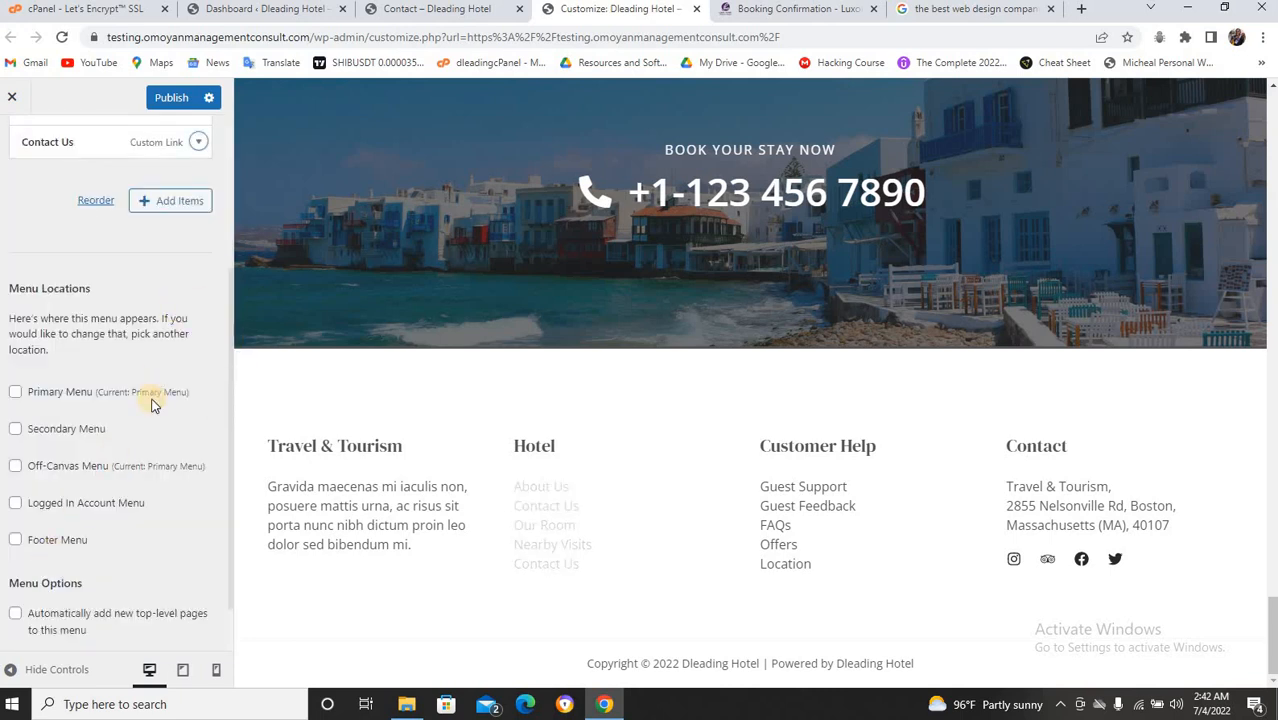
pyautogui.scroll(3, 150, 405)
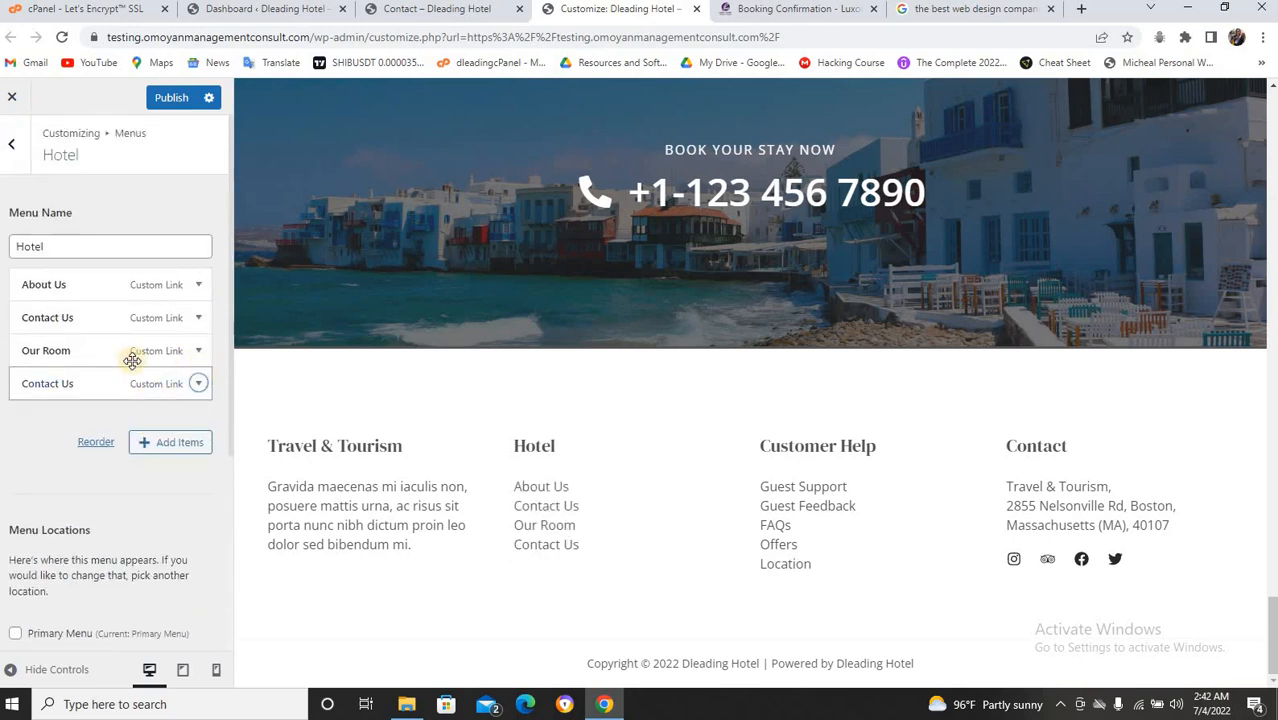
# Remove the duplicate Contact Us item, publish, and return to the Contact Us page.
pyautogui.click(199, 385)
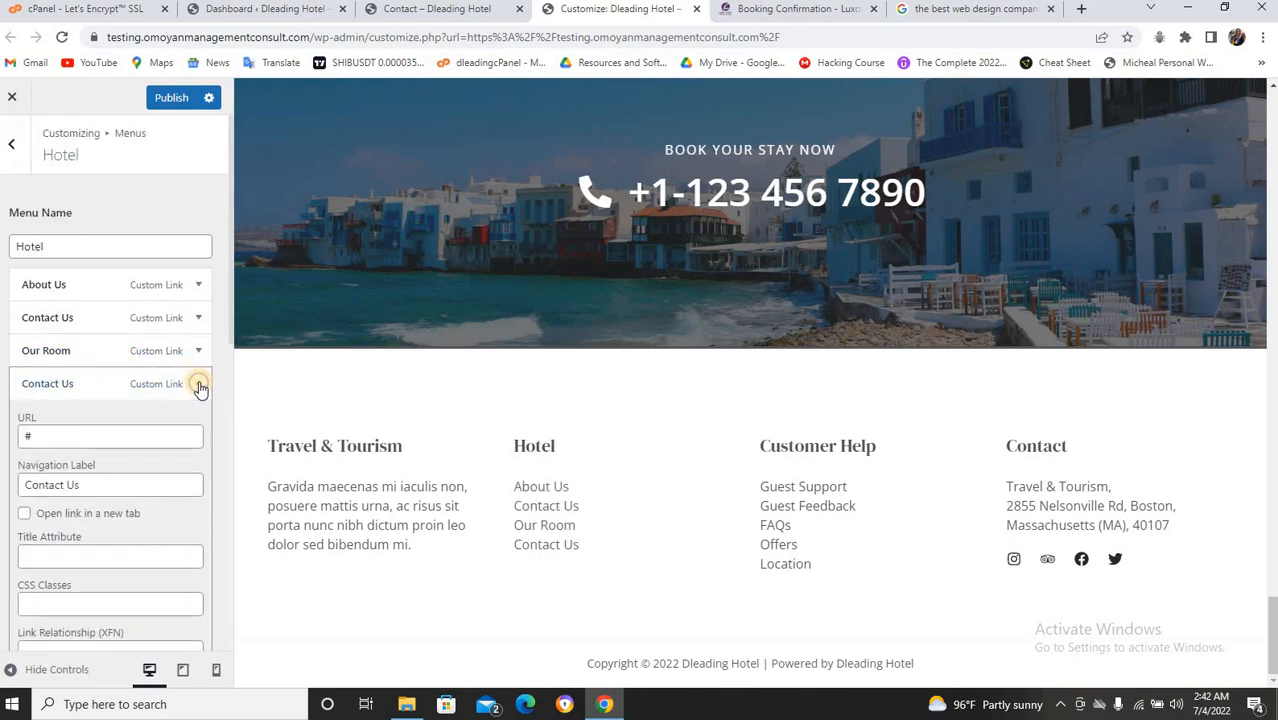
pyautogui.scroll(-5, 185, 400)
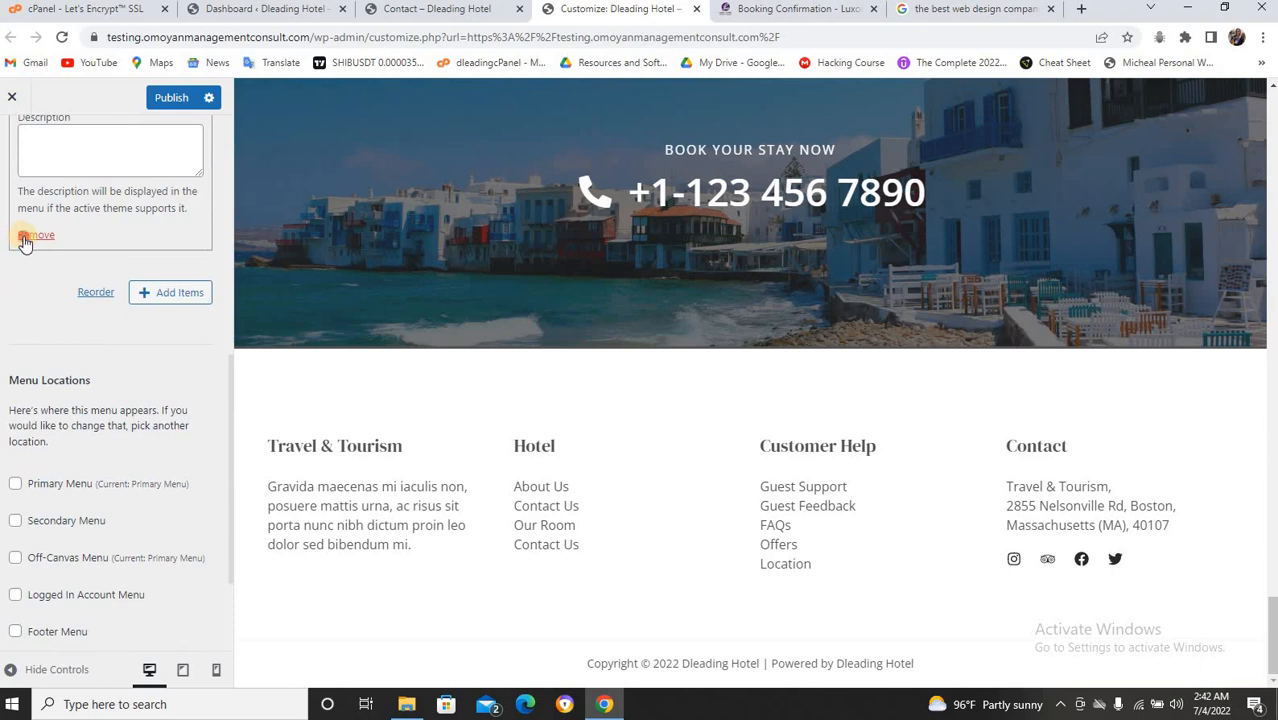
pyautogui.click(24, 240)
pyautogui.click(162, 100)
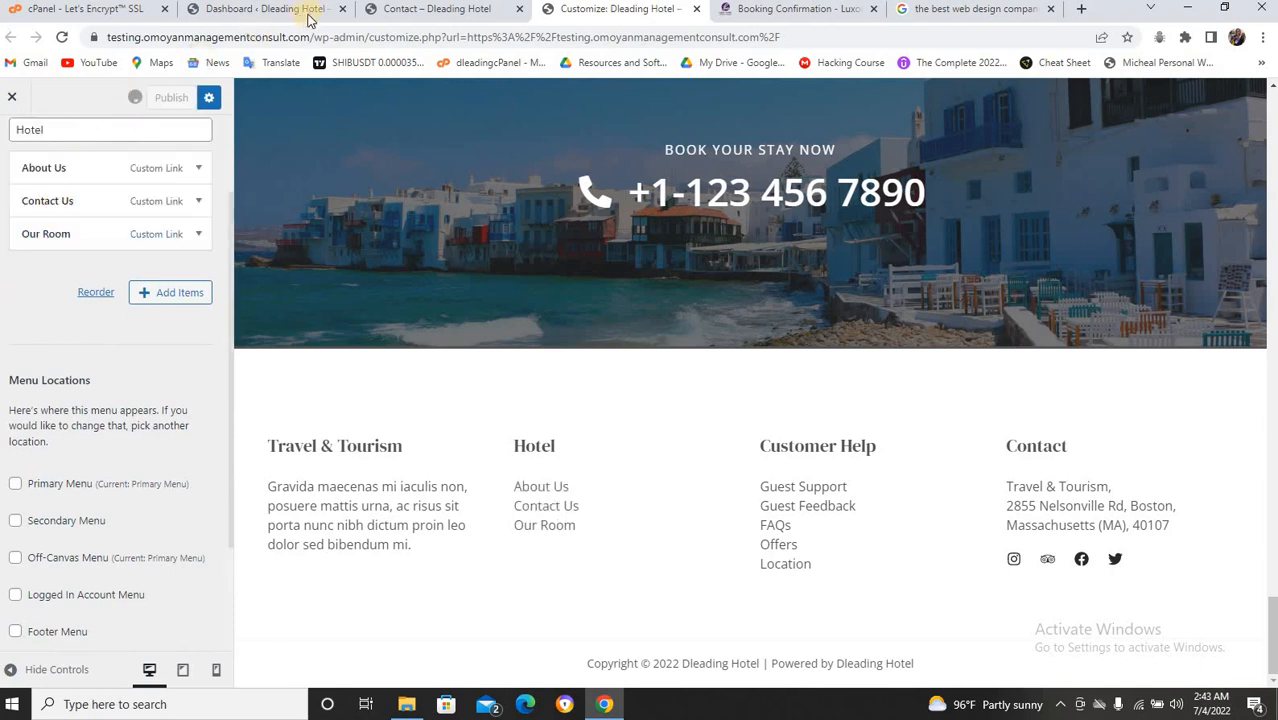
pyautogui.click(440, 9)
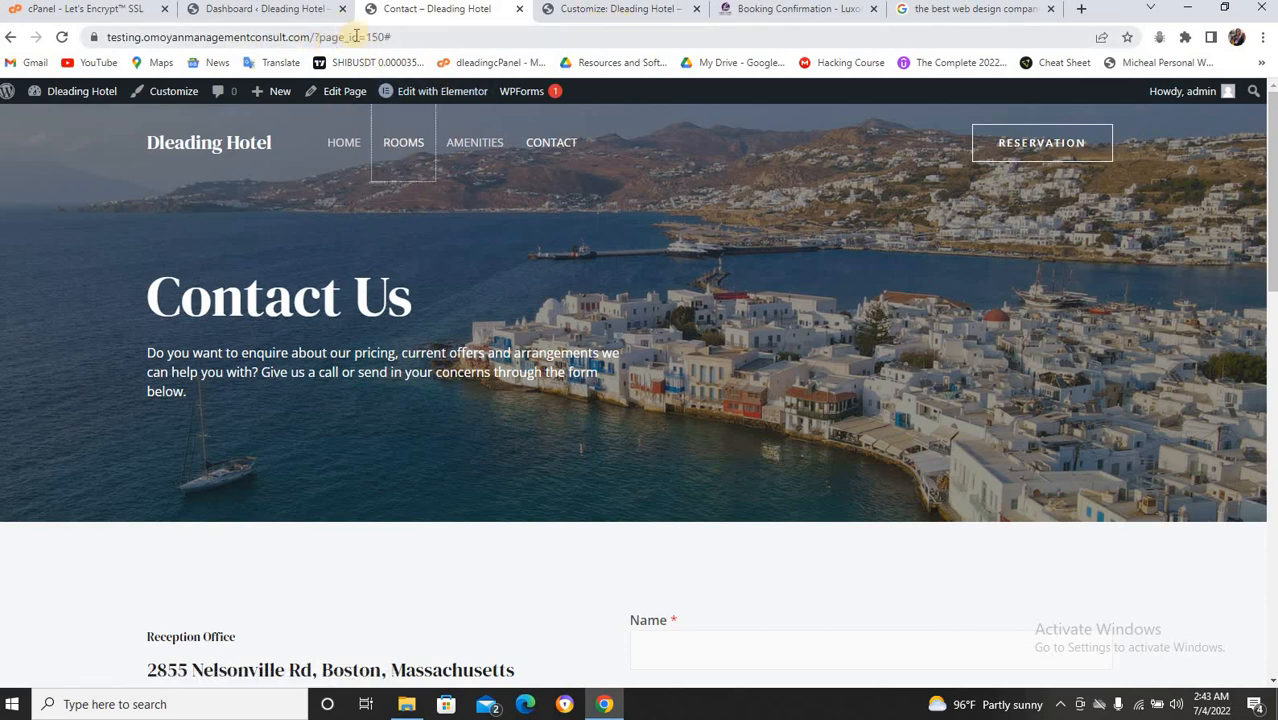
# Browse the Reading and Writing settings to Permalinks, then open the live Amenities page.
pyautogui.click(255, 9)
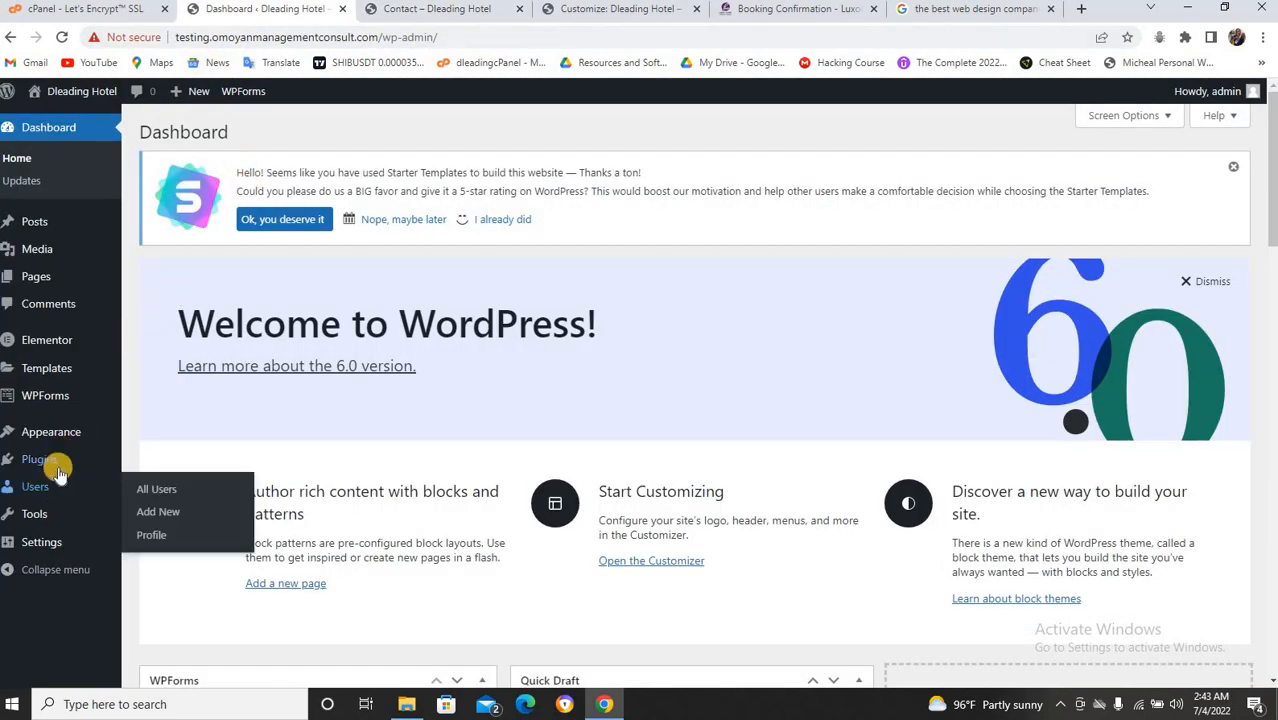
pyautogui.moveTo(40, 543)
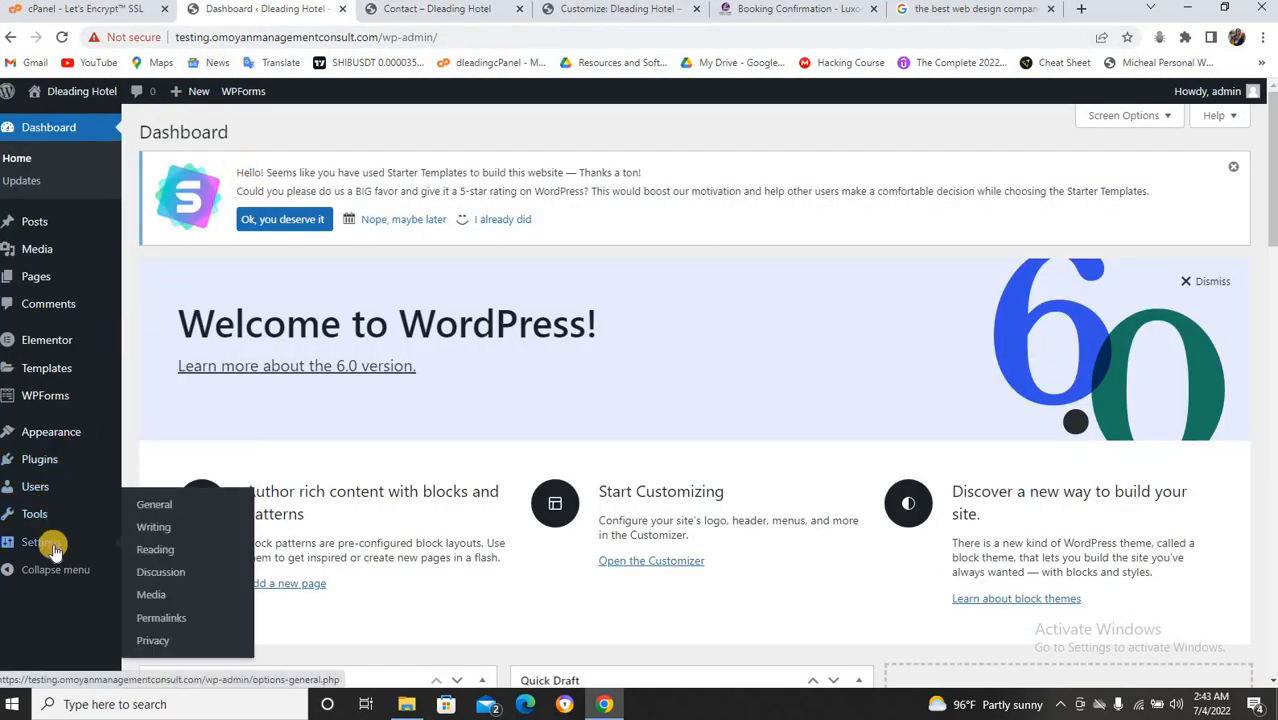
pyautogui.click(170, 549)
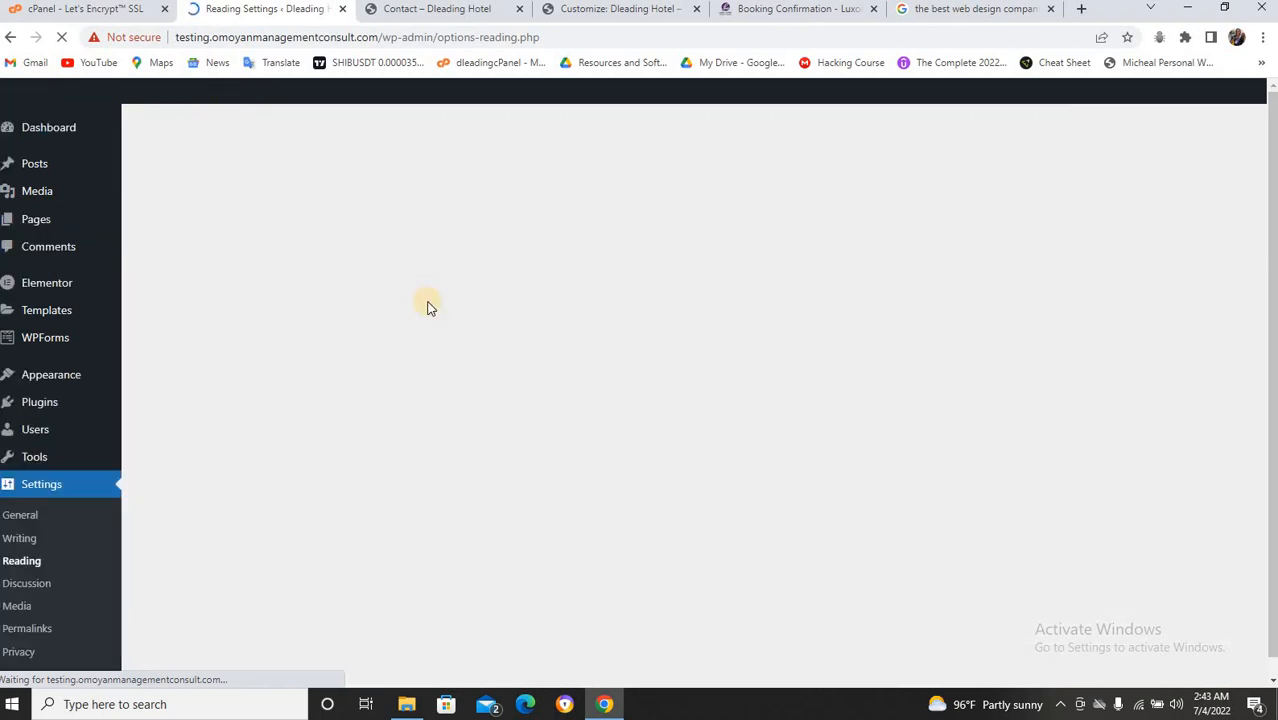
pyautogui.scroll(-2, 428, 303)
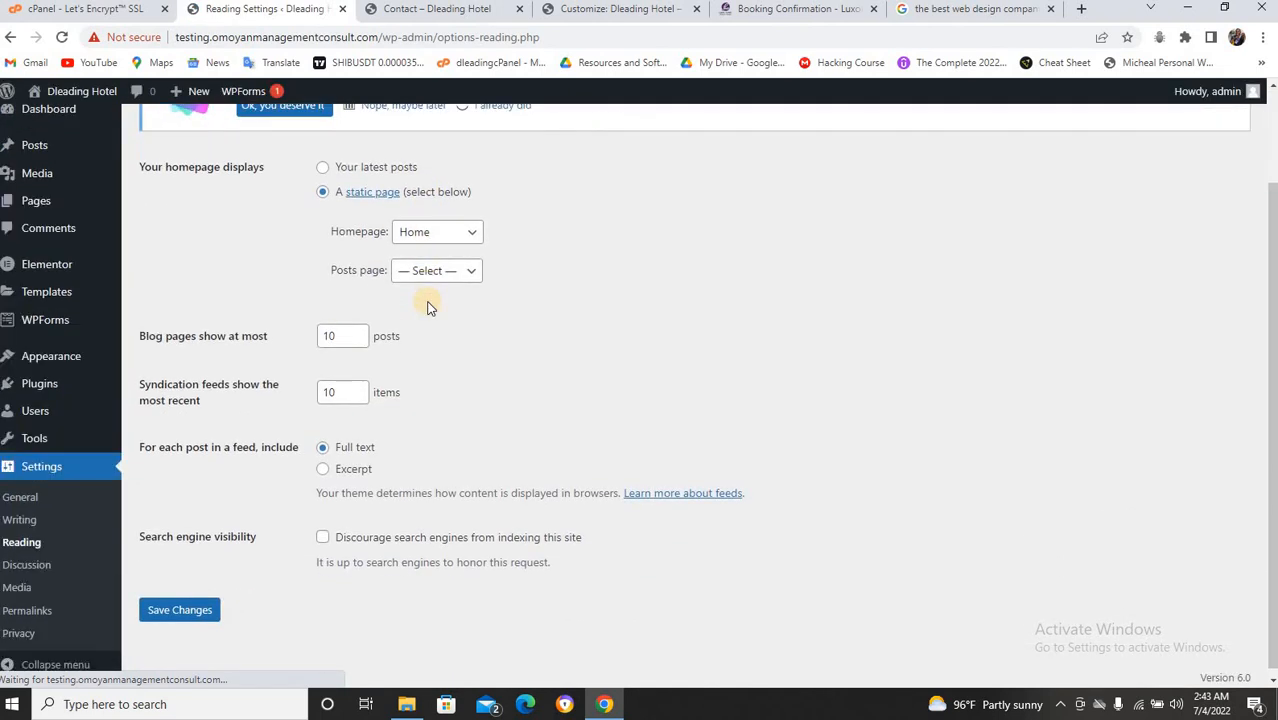
pyautogui.scroll(1, 428, 305)
pyautogui.click(16, 538)
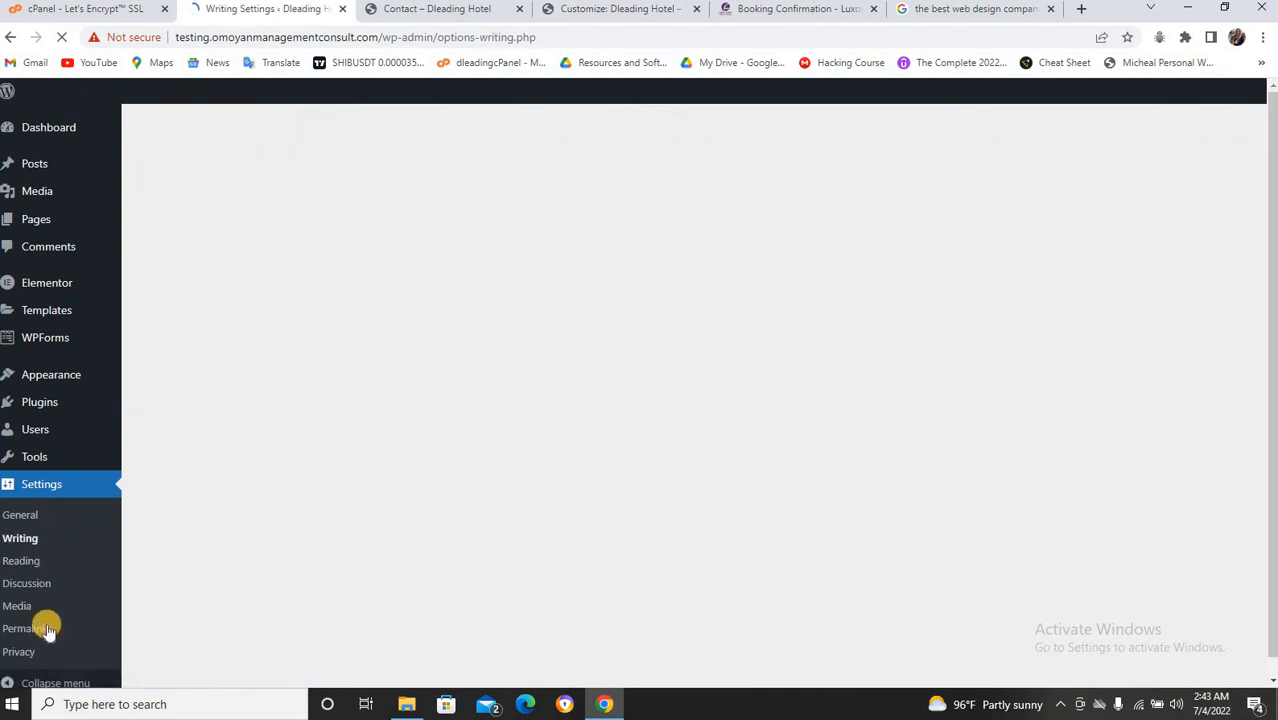
pyautogui.click(45, 629)
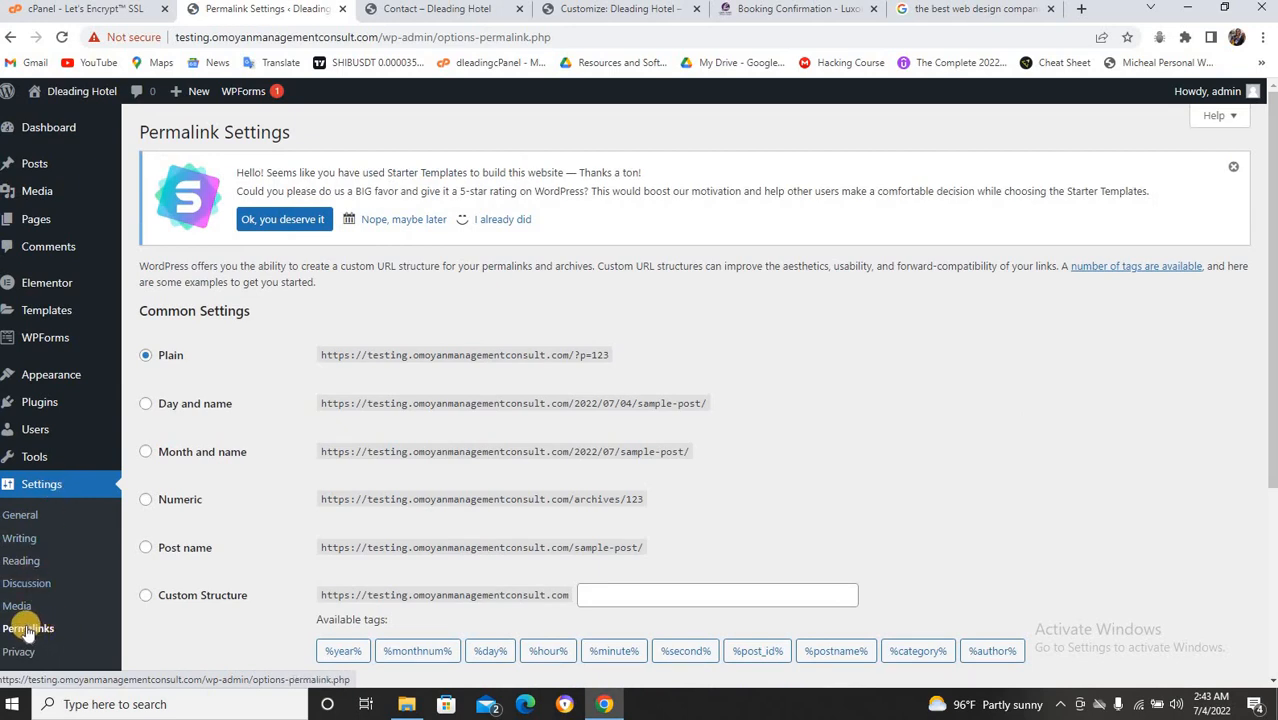
pyautogui.click(145, 360)
pyautogui.click(147, 357)
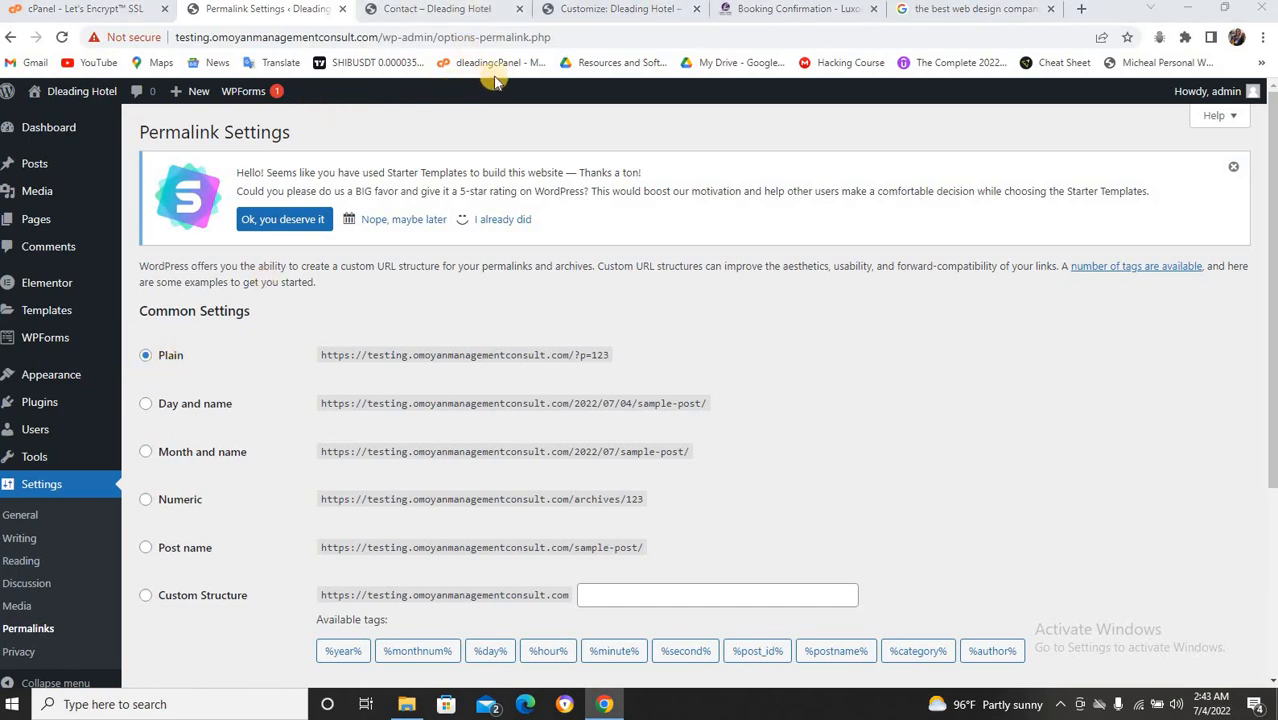
pyautogui.click(418, 10)
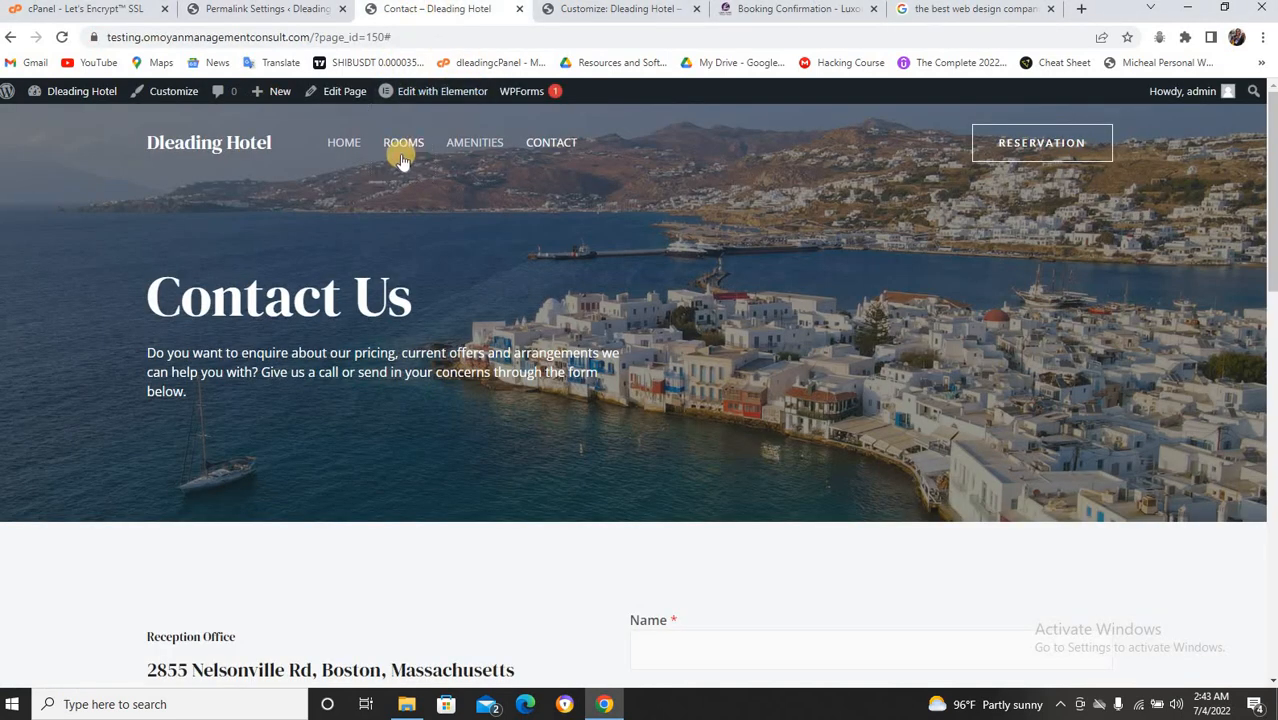
pyautogui.click(474, 146)
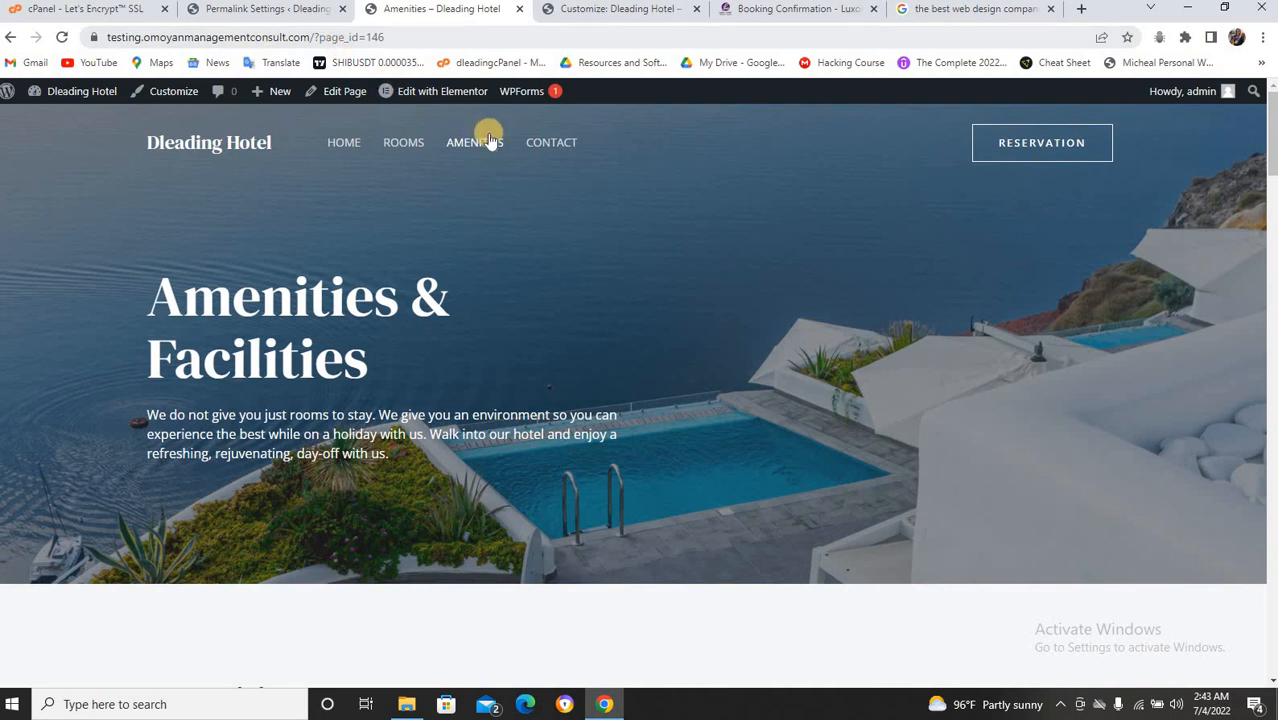
# Select the Post name permalink structure, save it, and return to the Amenities page.
pyautogui.click(268, 10)
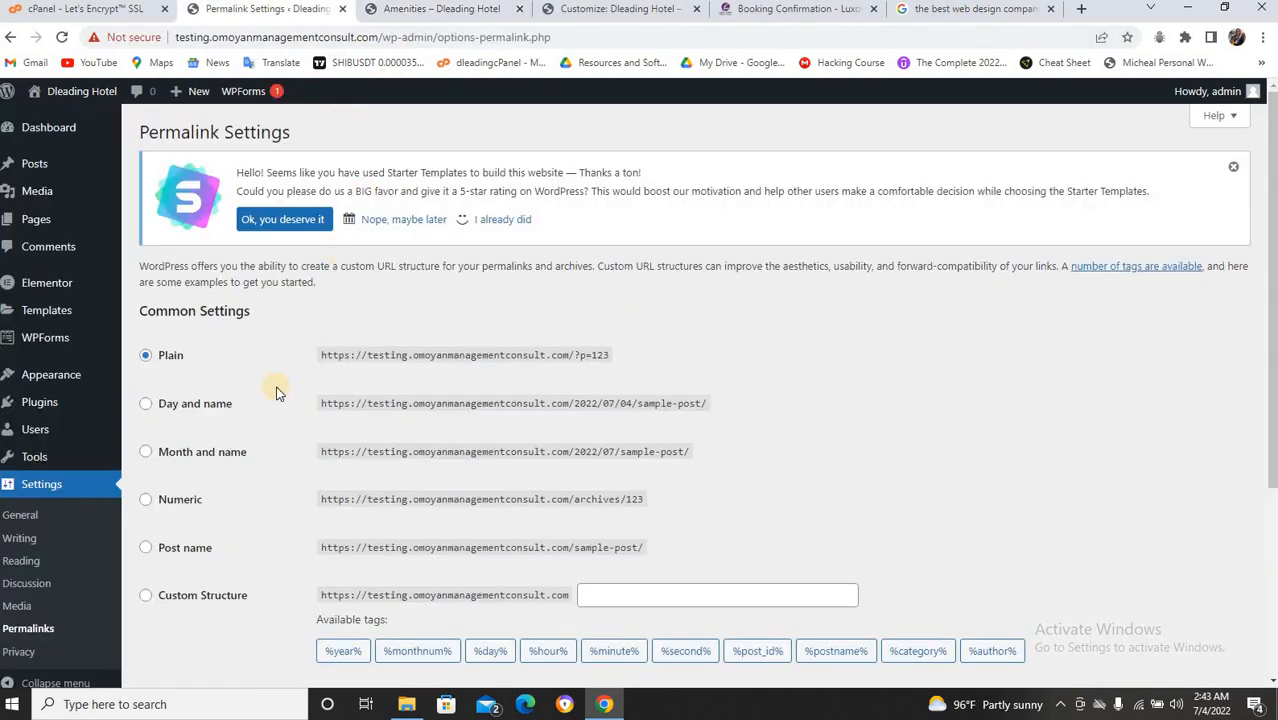
pyautogui.click(146, 548)
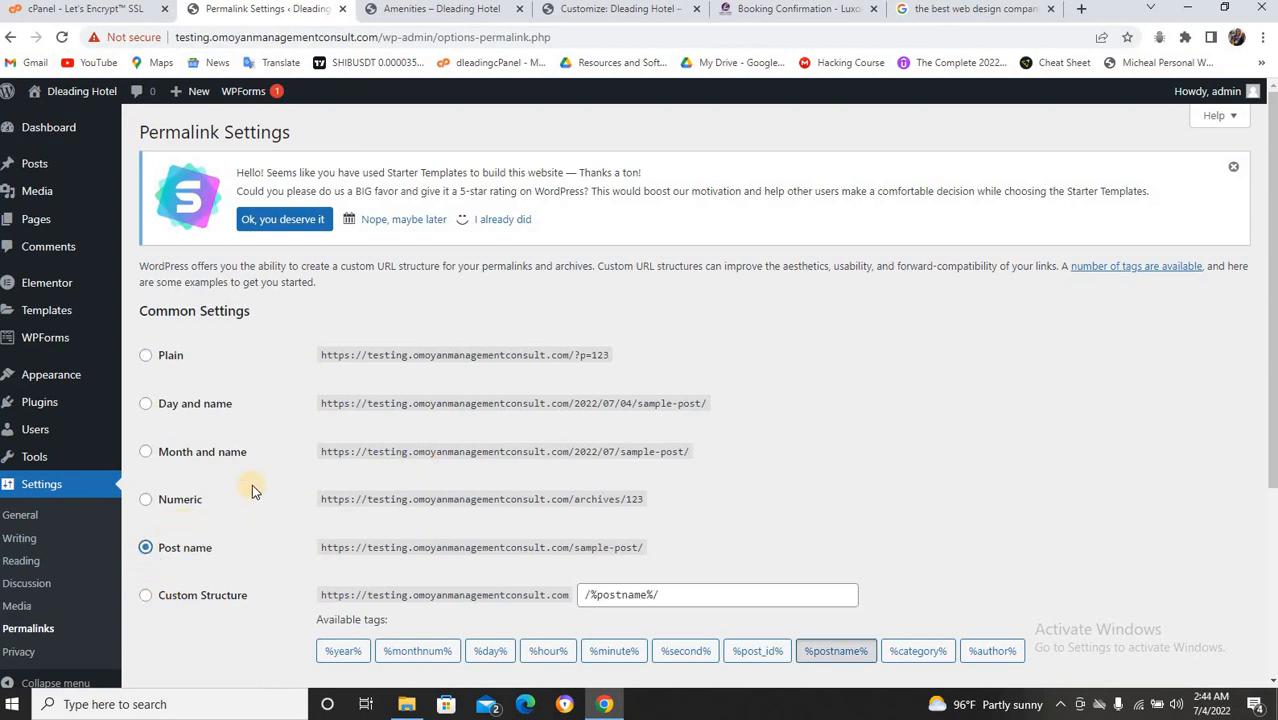
pyautogui.scroll(-3, 252, 484)
pyautogui.click(179, 604)
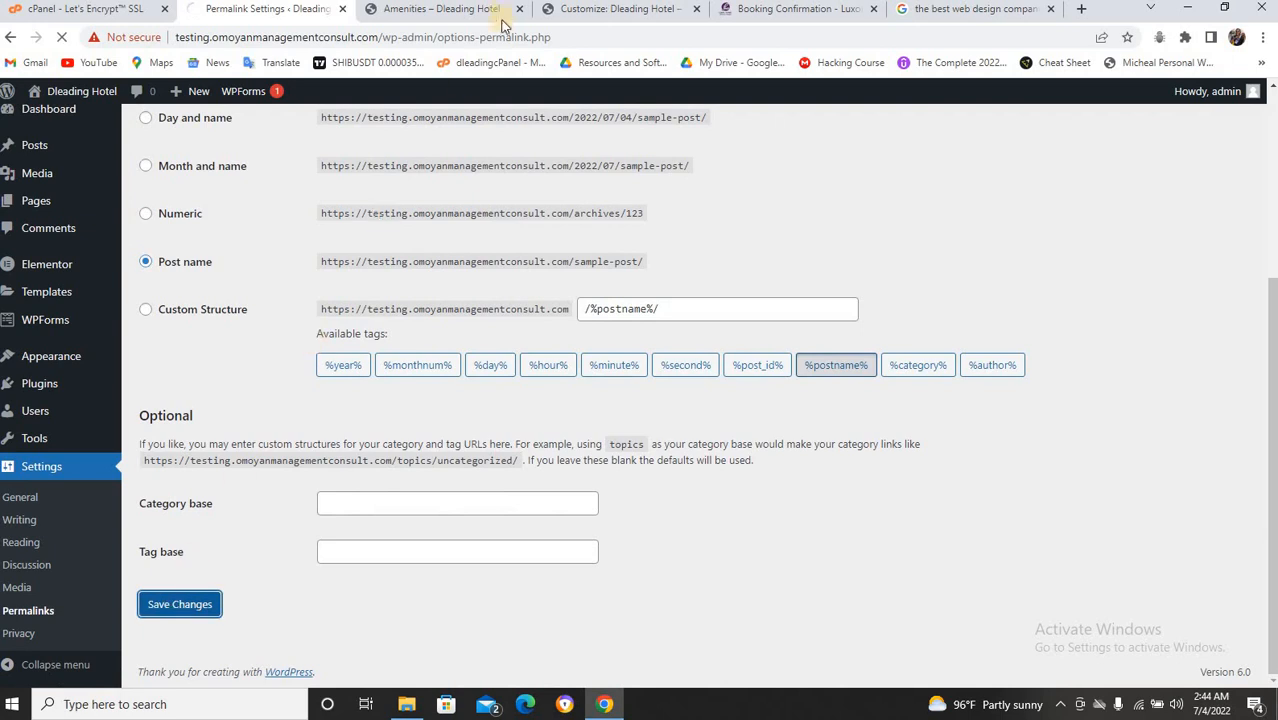
pyautogui.click(492, 10)
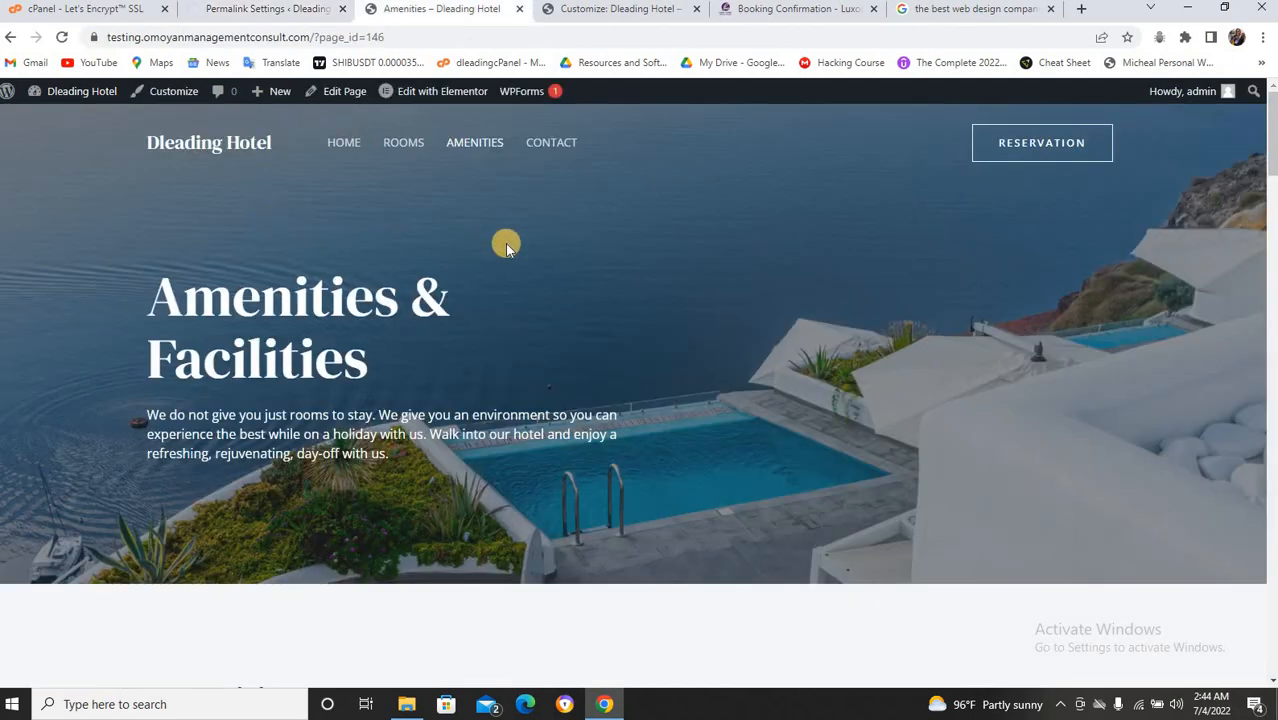
pyautogui.click(243, 10)
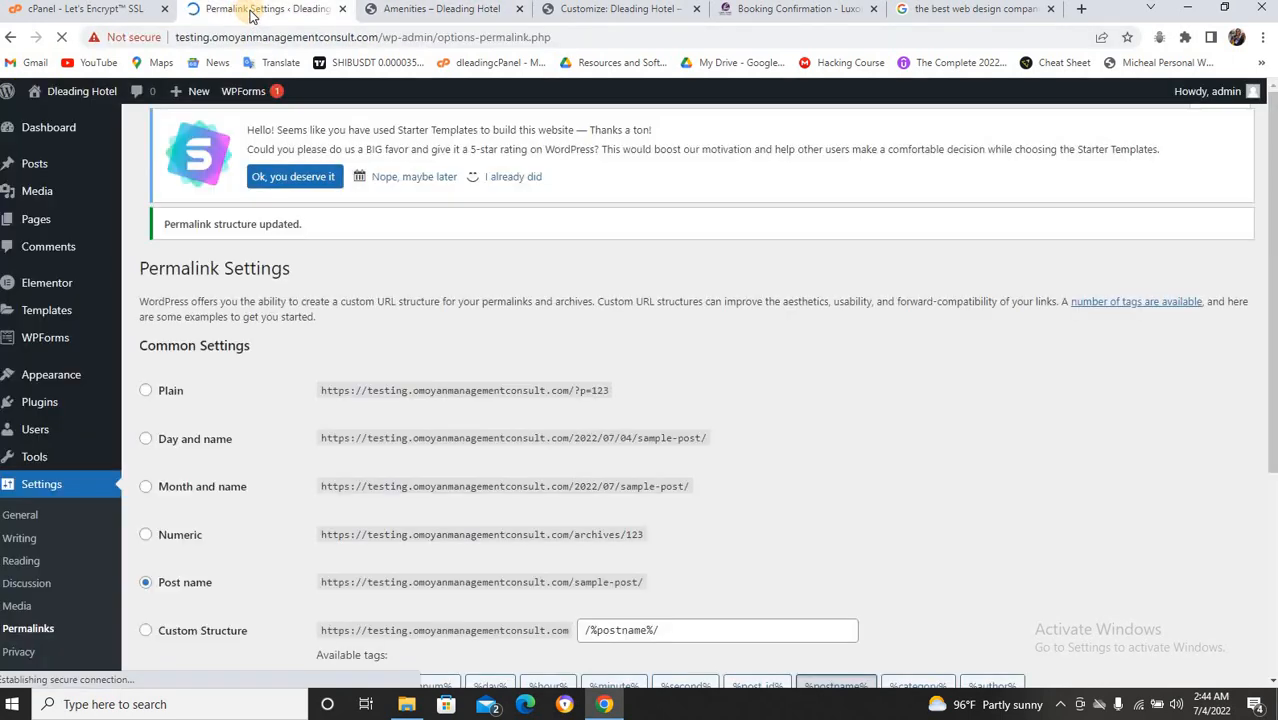
pyautogui.click(462, 9)
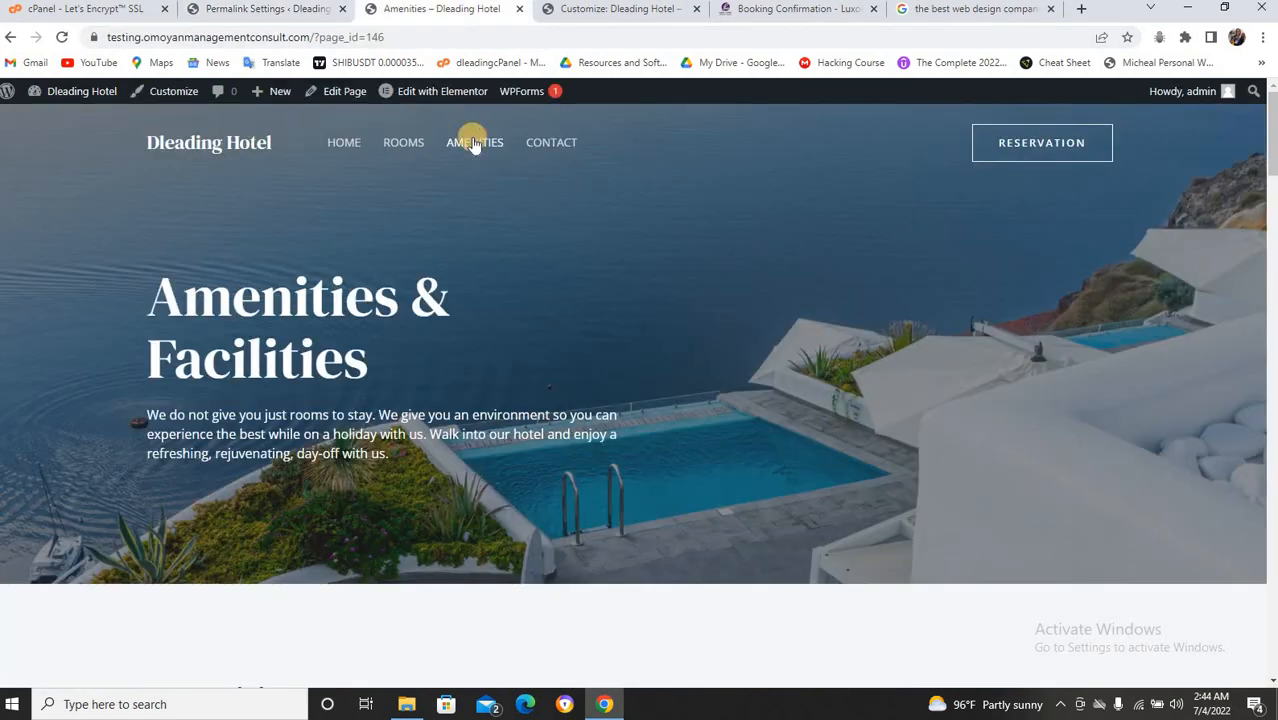
# Load Amenities at /amenities/, review the Rooms page, then open the homepage and Customizer.
pyautogui.click(474, 143)
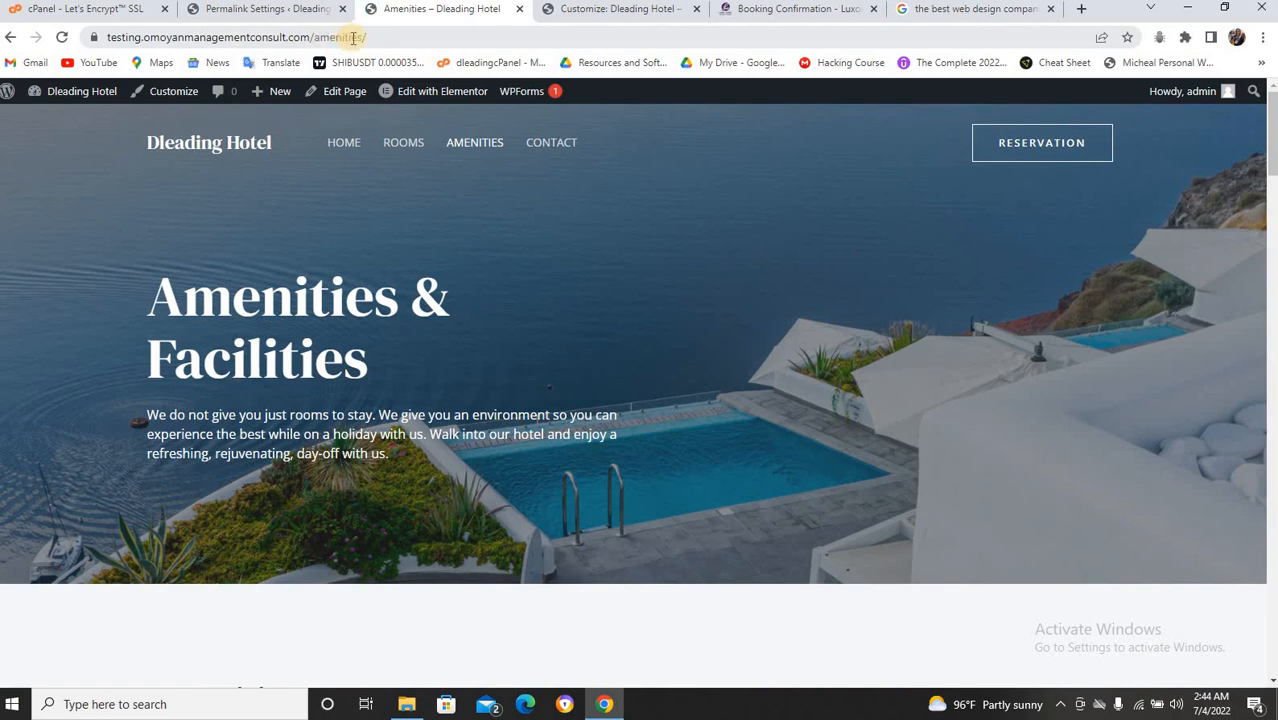
pyautogui.click(398, 142)
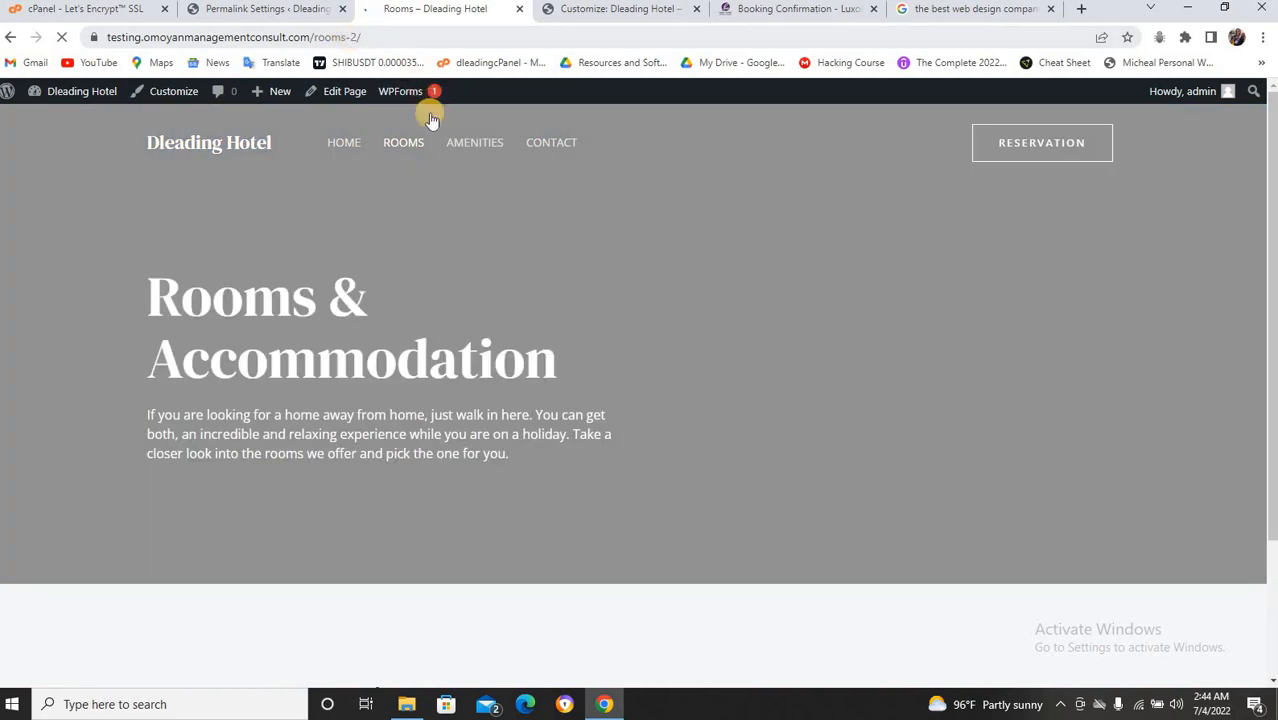
pyautogui.scroll(-9, 441, 148)
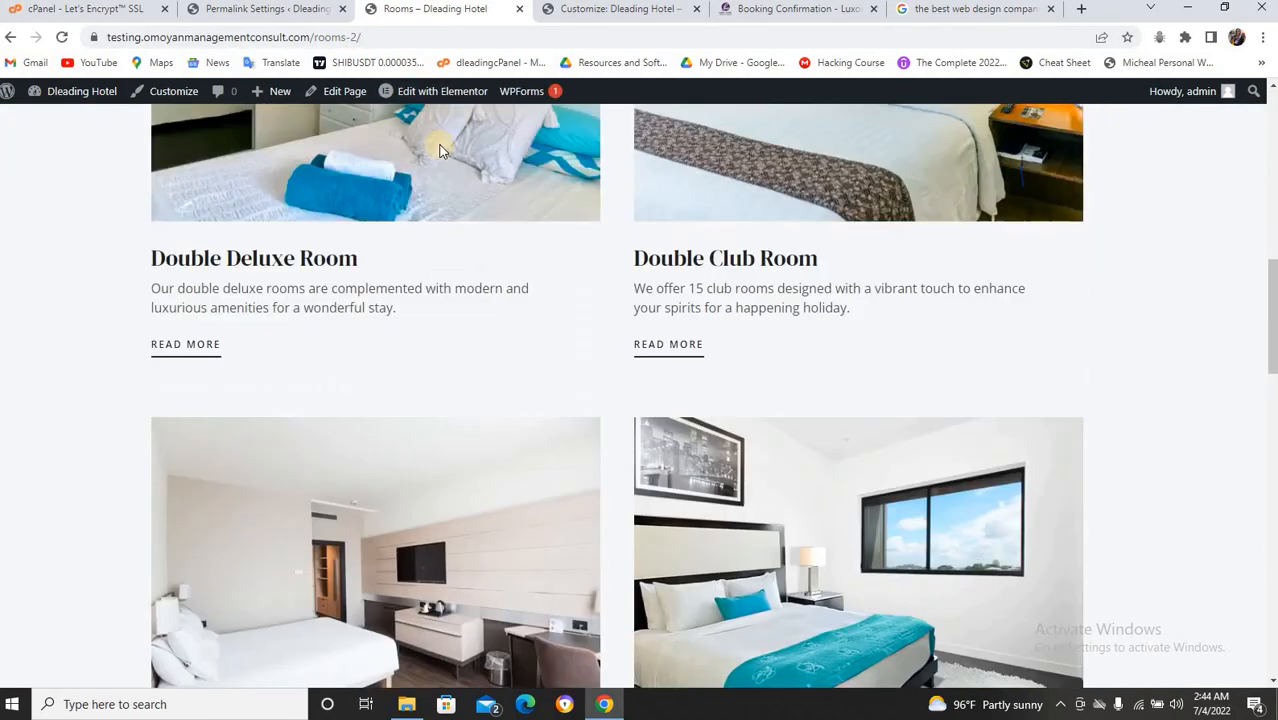
pyautogui.scroll(5, 440, 148)
pyautogui.scroll(4, 440, 148)
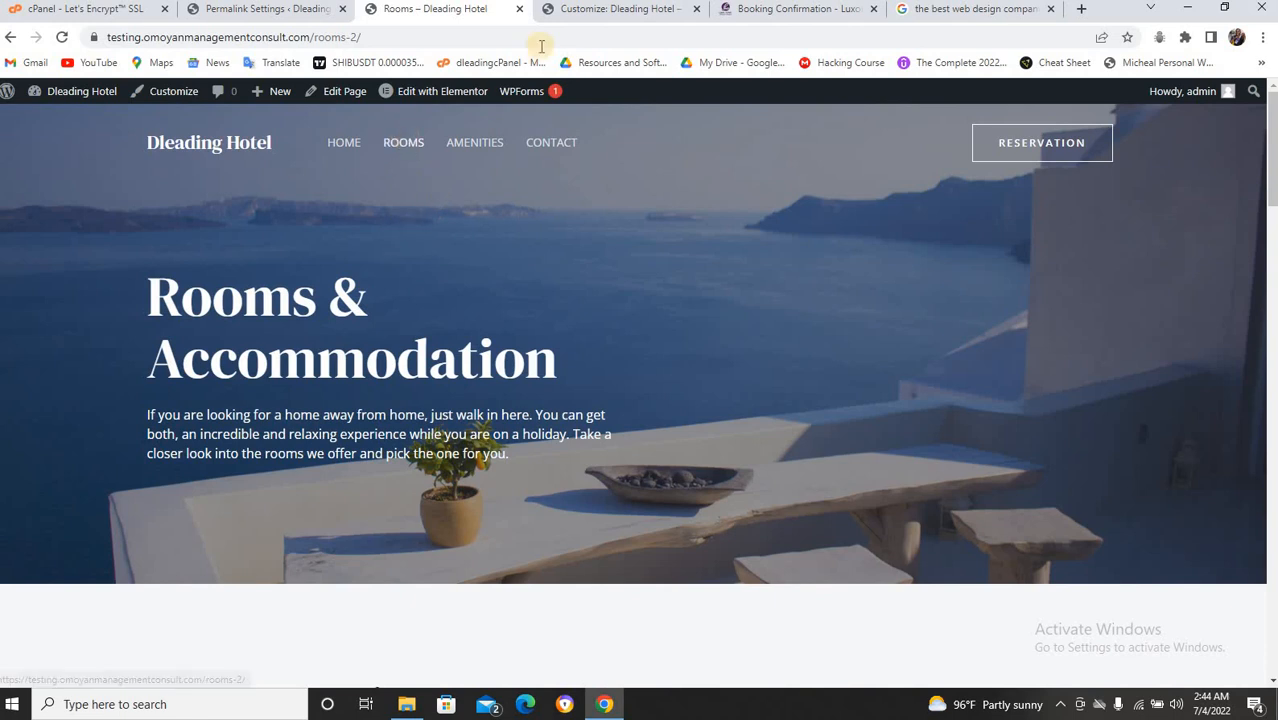
pyautogui.click(344, 142)
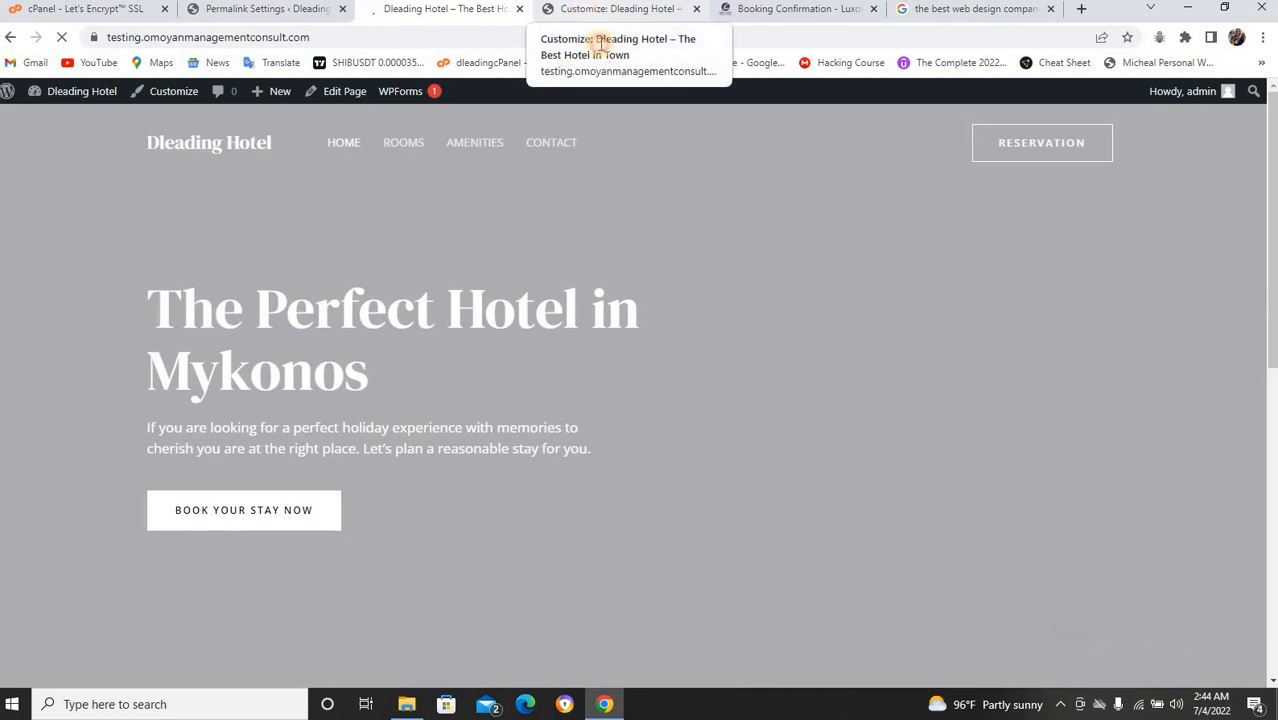
pyautogui.click(612, 9)
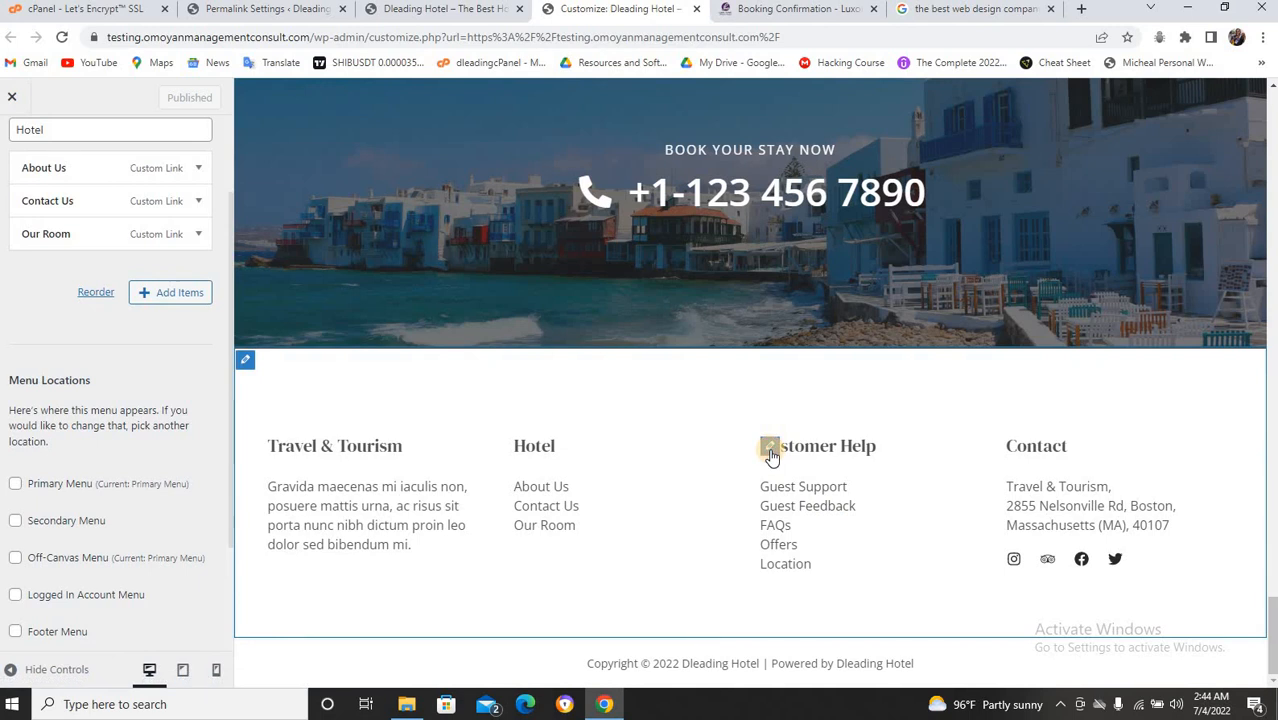
# Remove the Location and Offers items from the Quick Links footer menu.
pyautogui.click(769, 452)
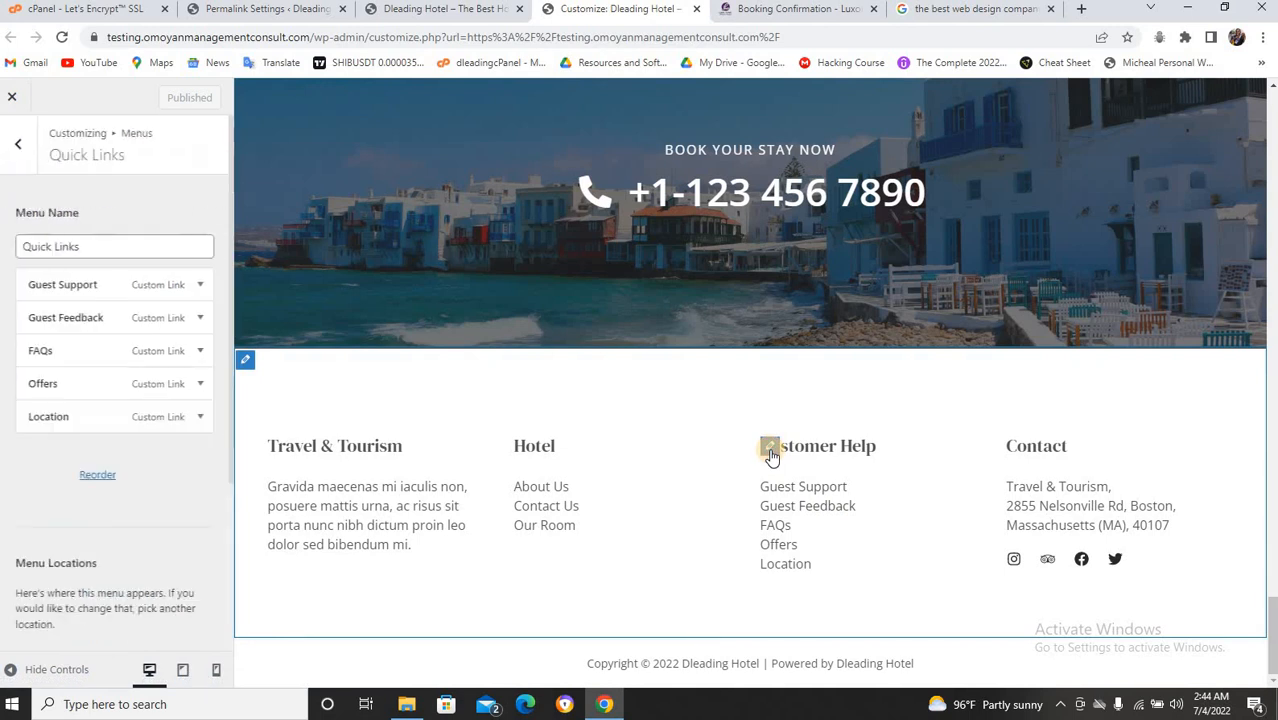
pyautogui.click(197, 418)
pyautogui.scroll(-3, 114, 532)
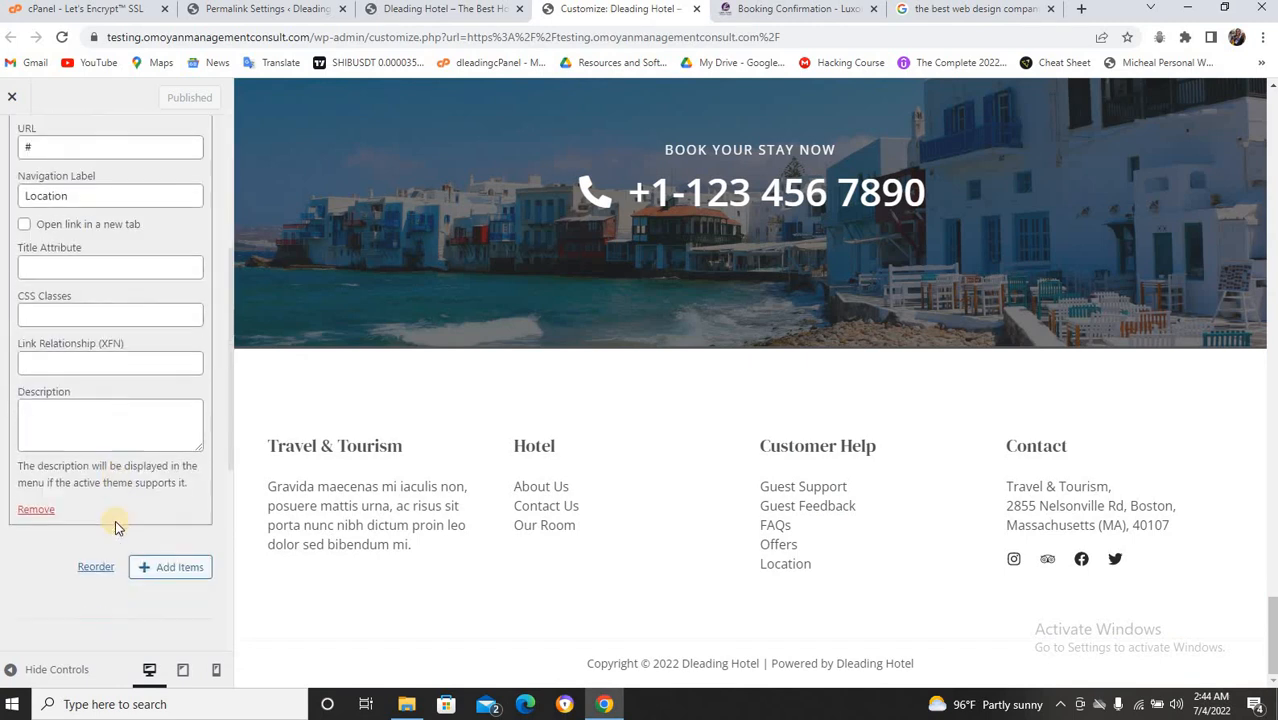
pyautogui.click(36, 511)
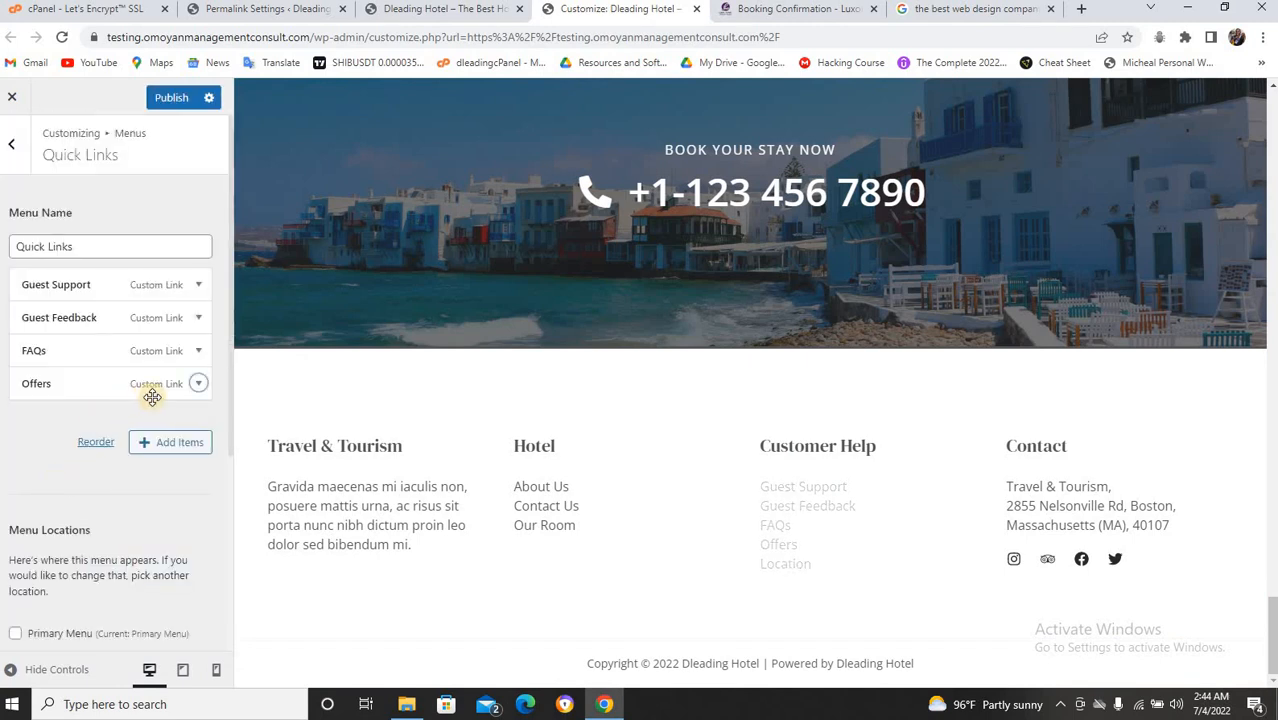
pyautogui.click(199, 384)
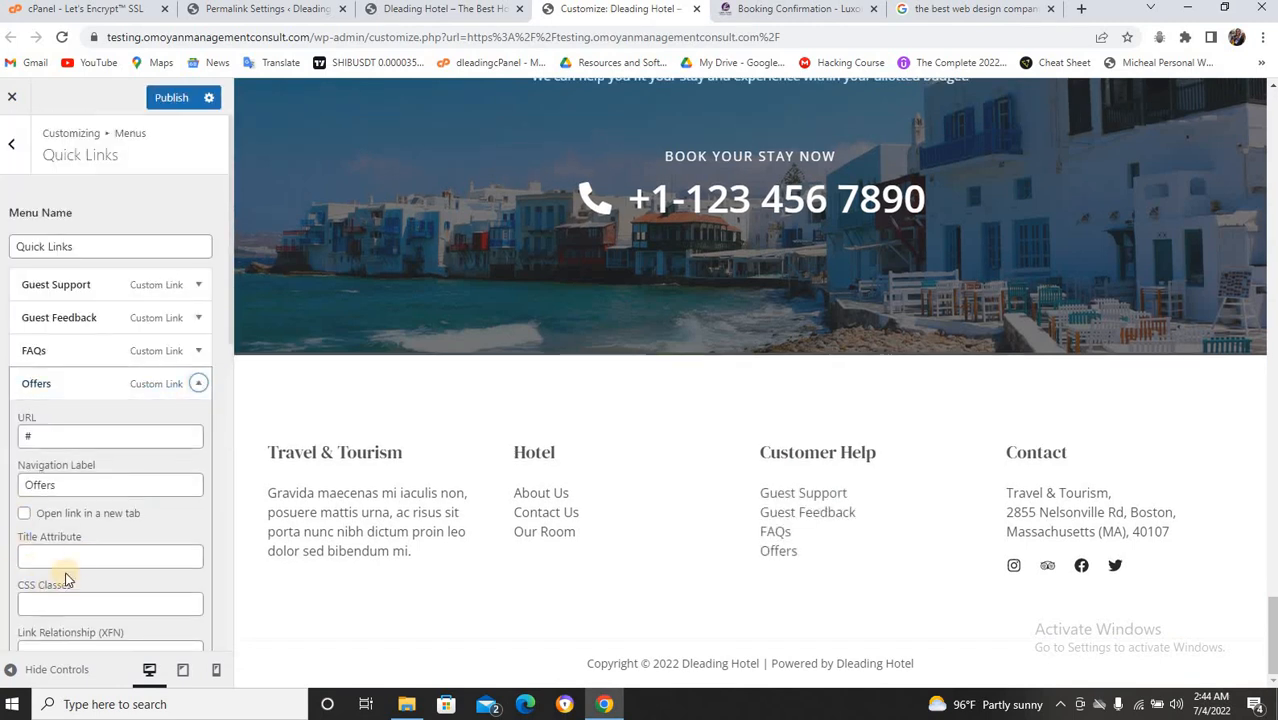
pyautogui.scroll(-4, 28, 421)
pyautogui.click(34, 397)
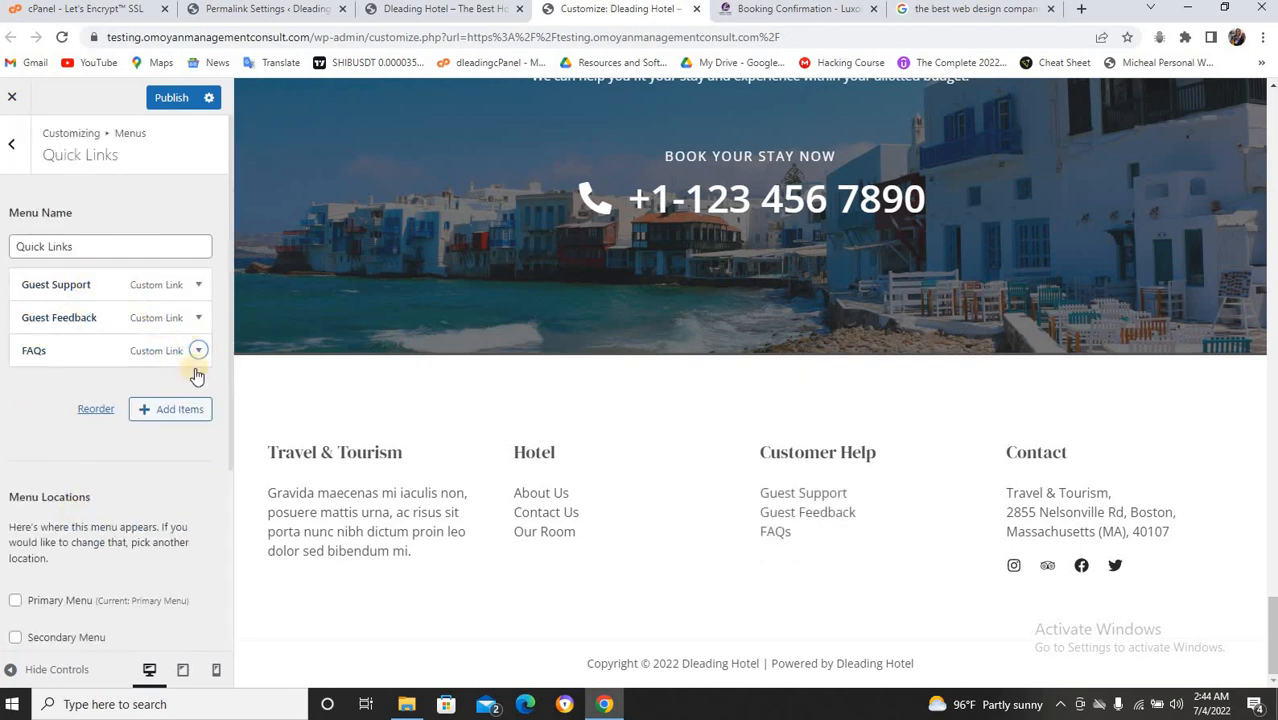
# Clear the Quick Links menu name and remove FAQs, Guest Feedback and Guest Support.
pyautogui.click(91, 248)
pyautogui.press('BackSpace')
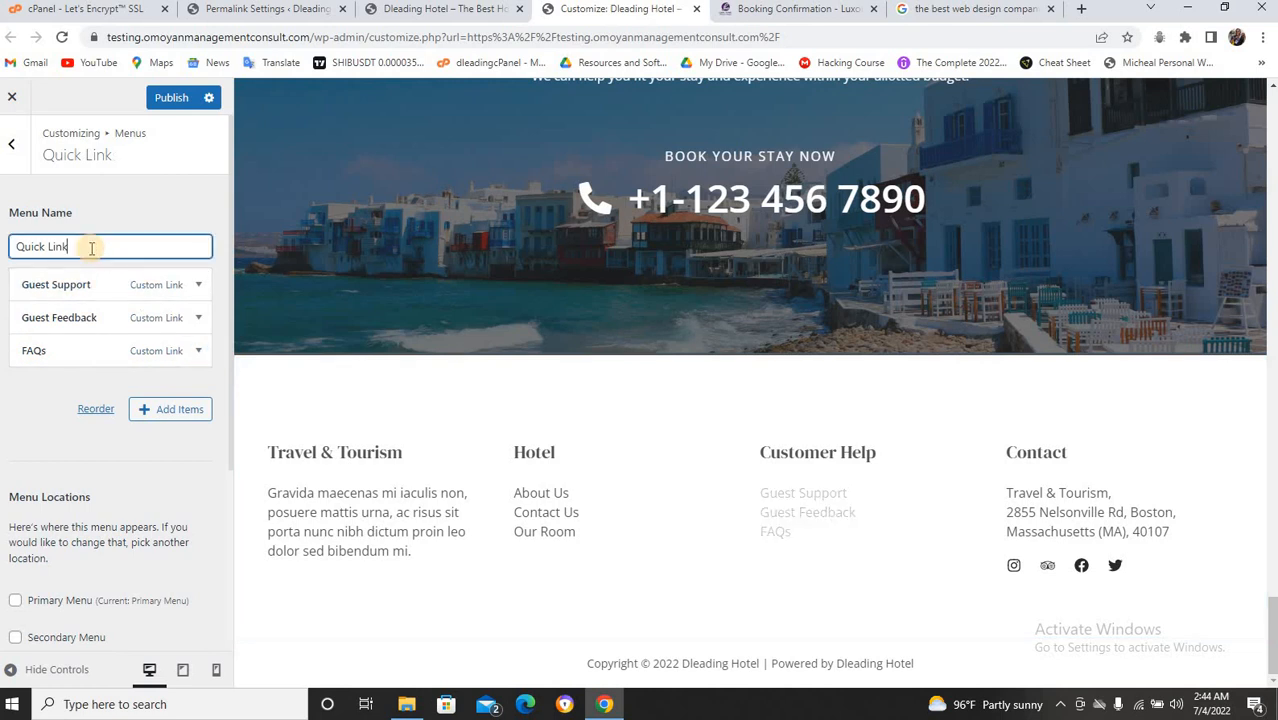
pyautogui.press('BackSpace')
pyautogui.press('BackSpace')
pyautogui.press('BackSpace')
pyautogui.press('BackSpace')
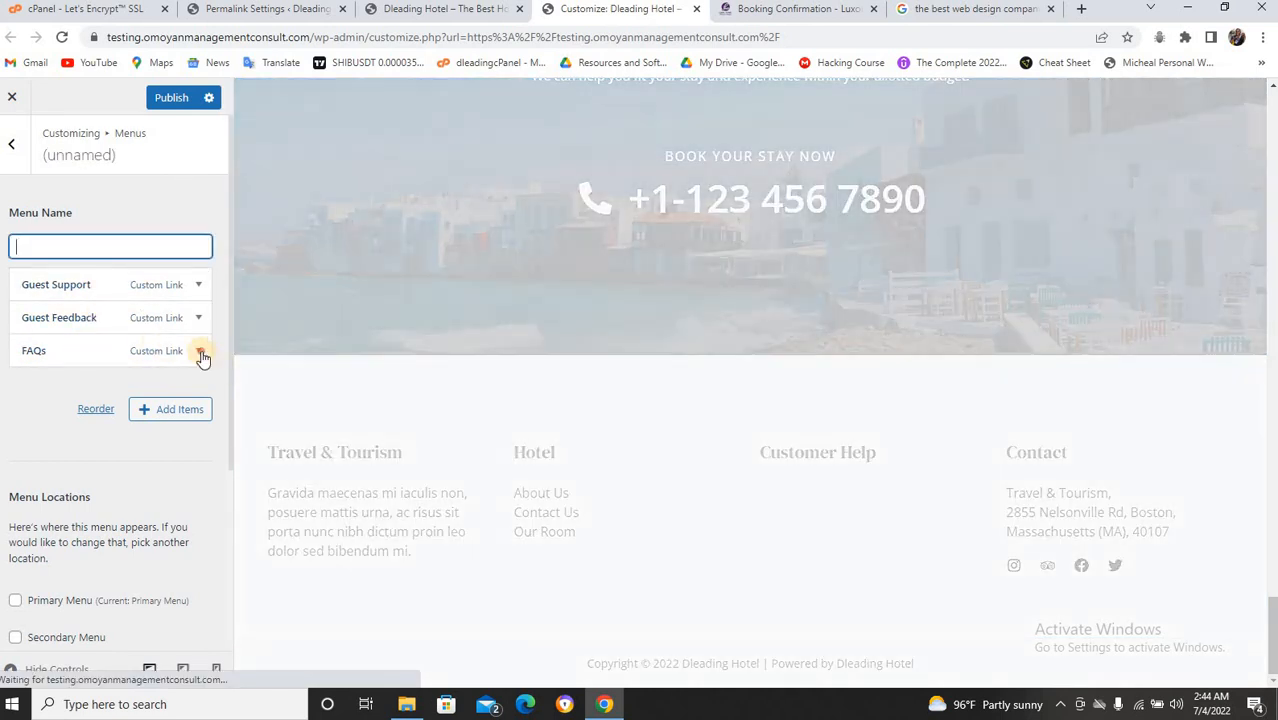
pyautogui.click(201, 357)
pyautogui.scroll(-3, 73, 556)
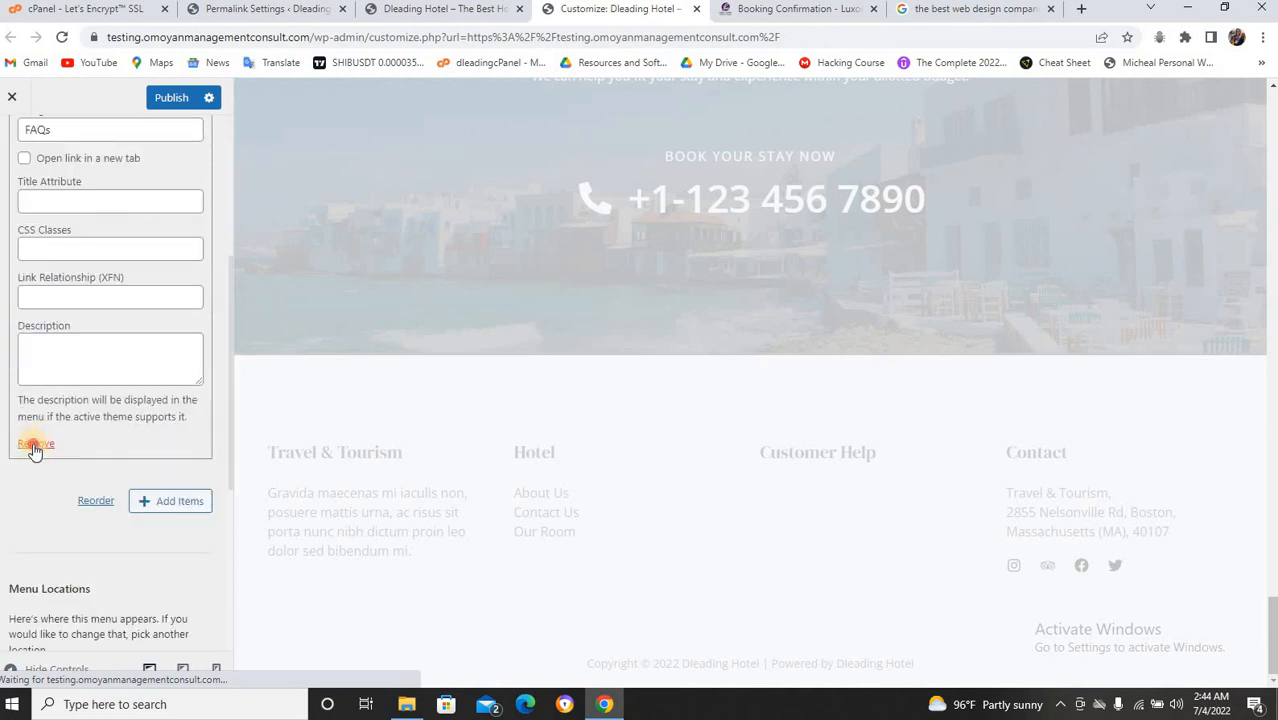
pyautogui.click(33, 445)
pyautogui.click(101, 320)
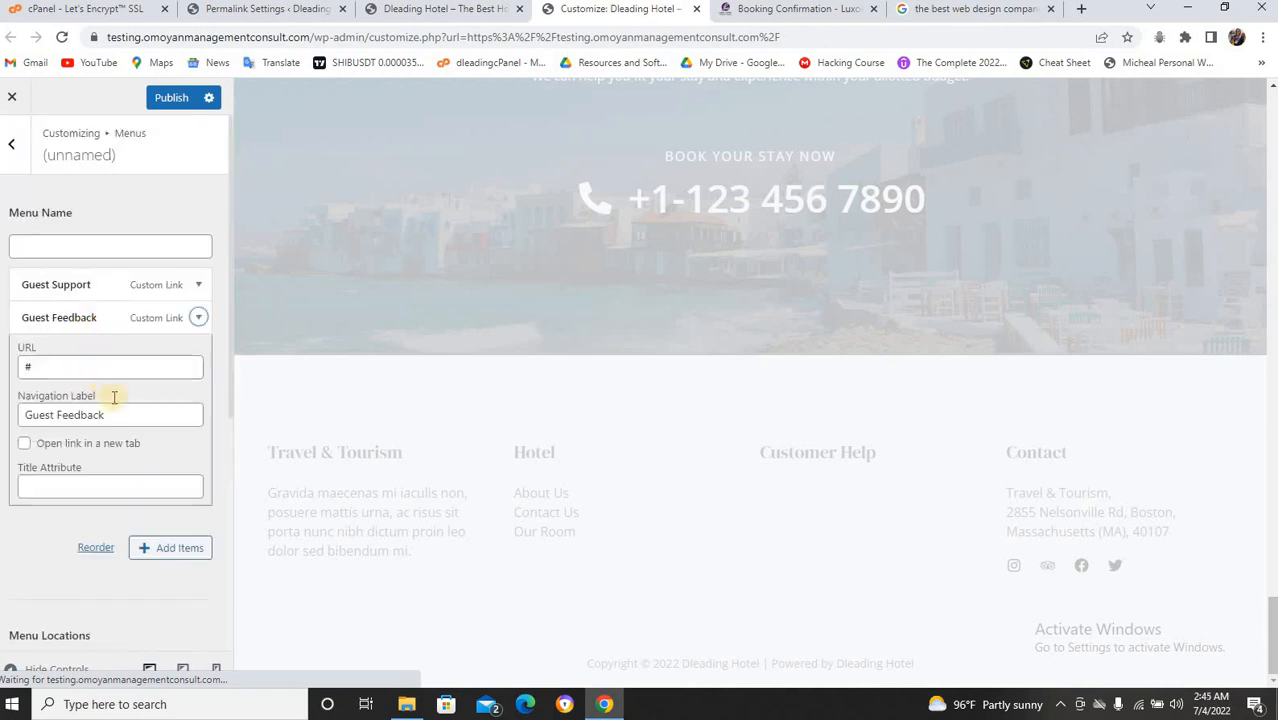
pyautogui.scroll(-3, 63, 457)
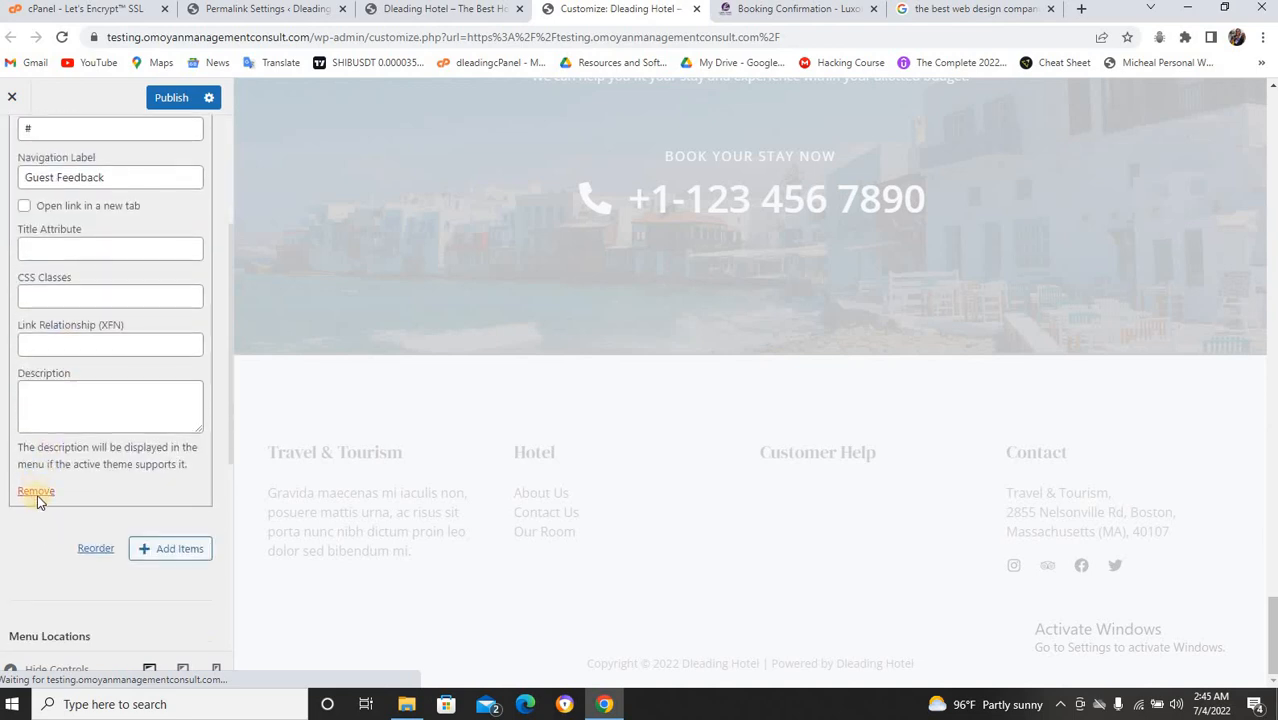
pyautogui.click(34, 491)
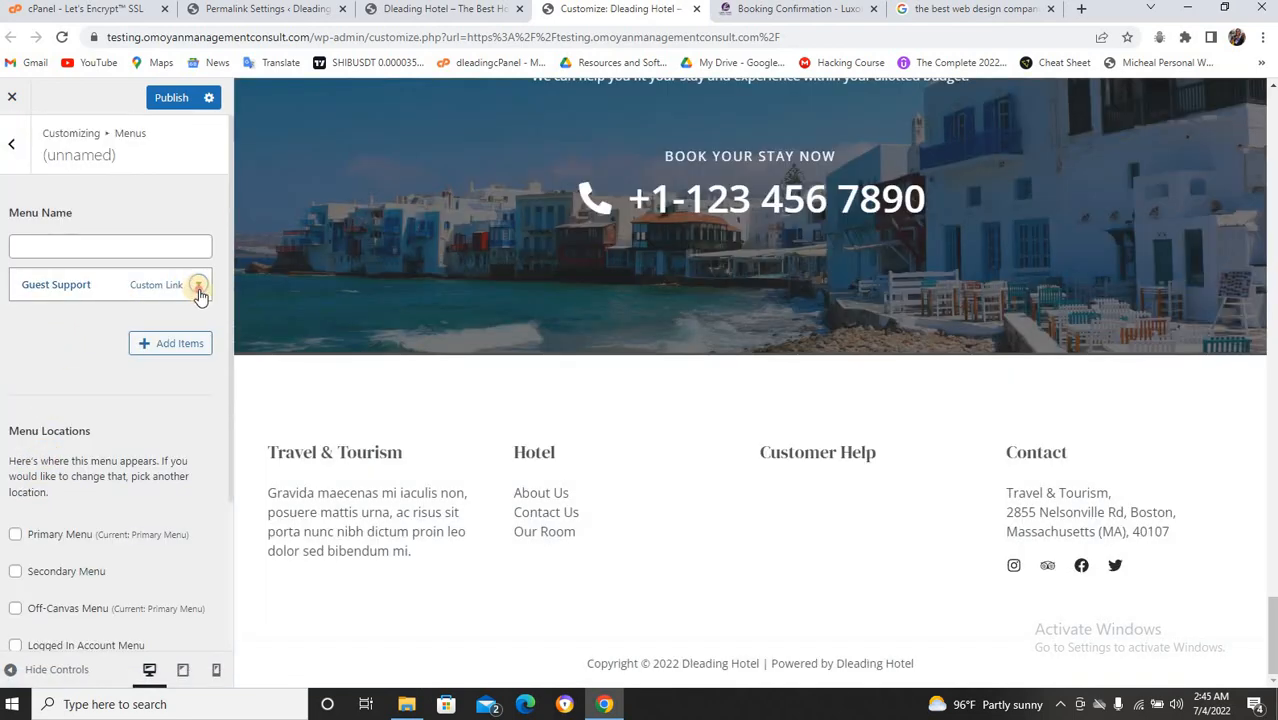
pyautogui.click(197, 285)
pyautogui.scroll(-2, 50, 556)
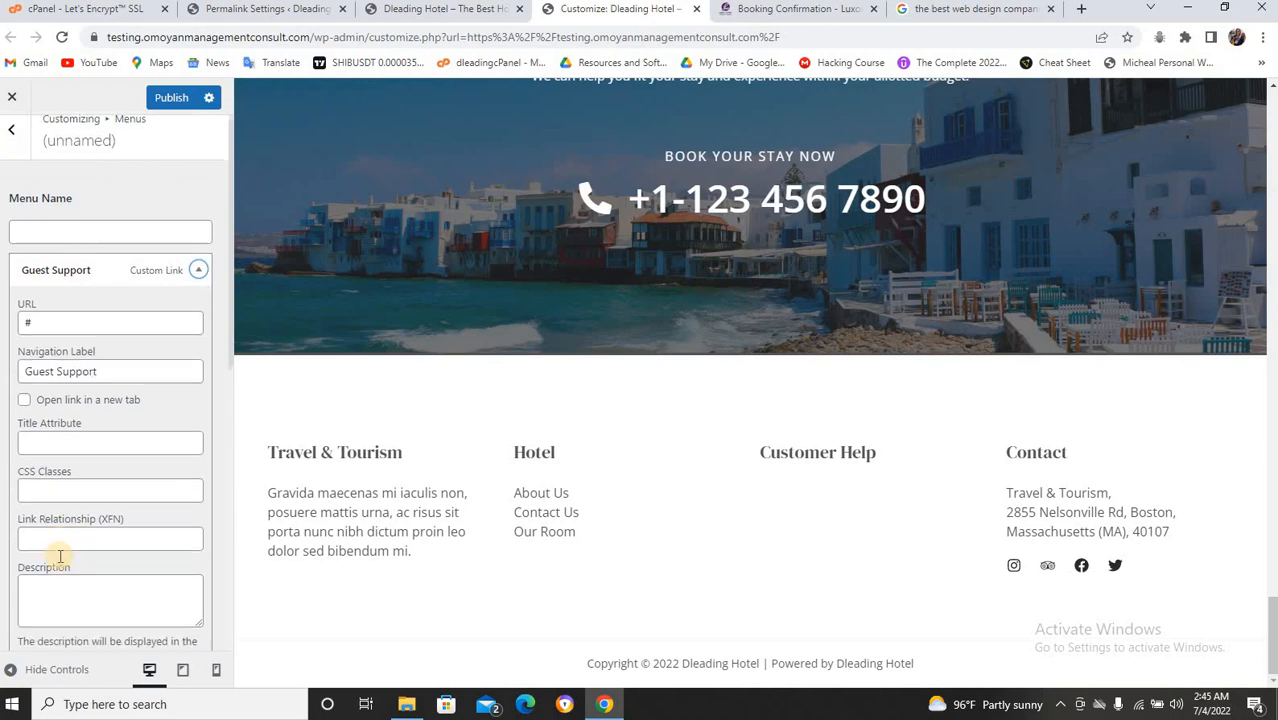
pyautogui.click(36, 539)
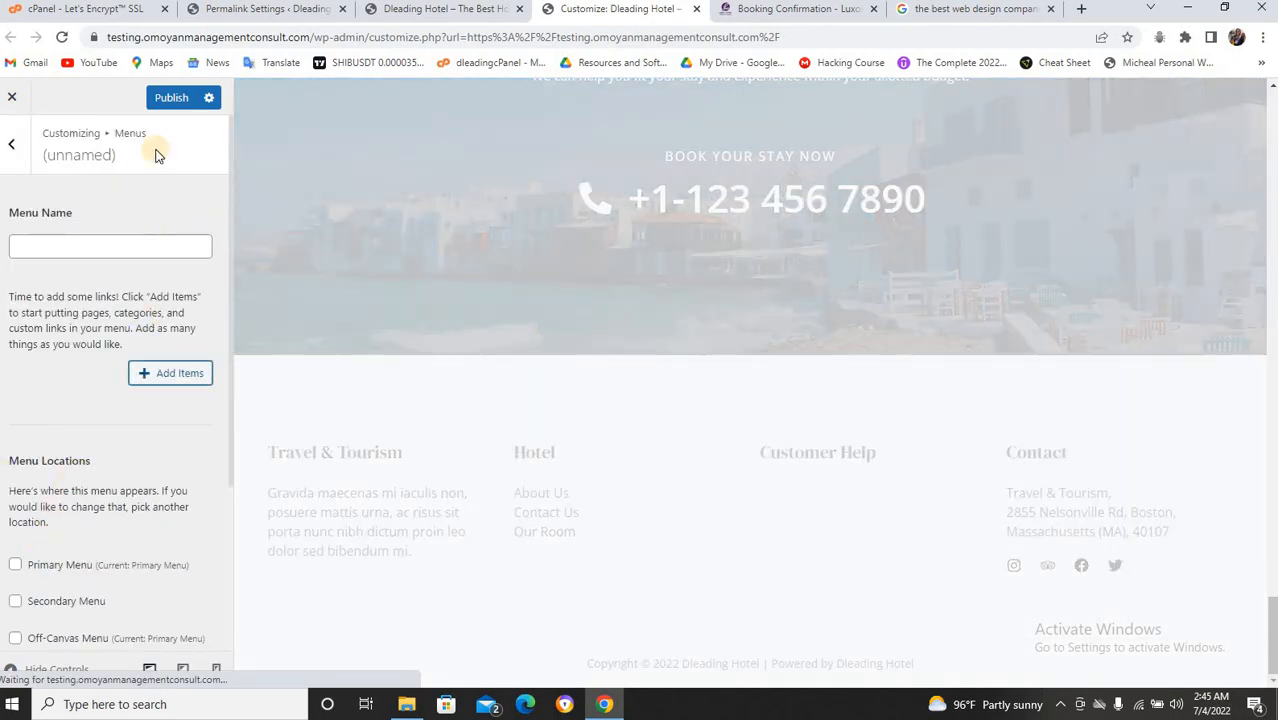
# Publish the emptied menu, then focus its menu name field.
pyautogui.click(170, 99)
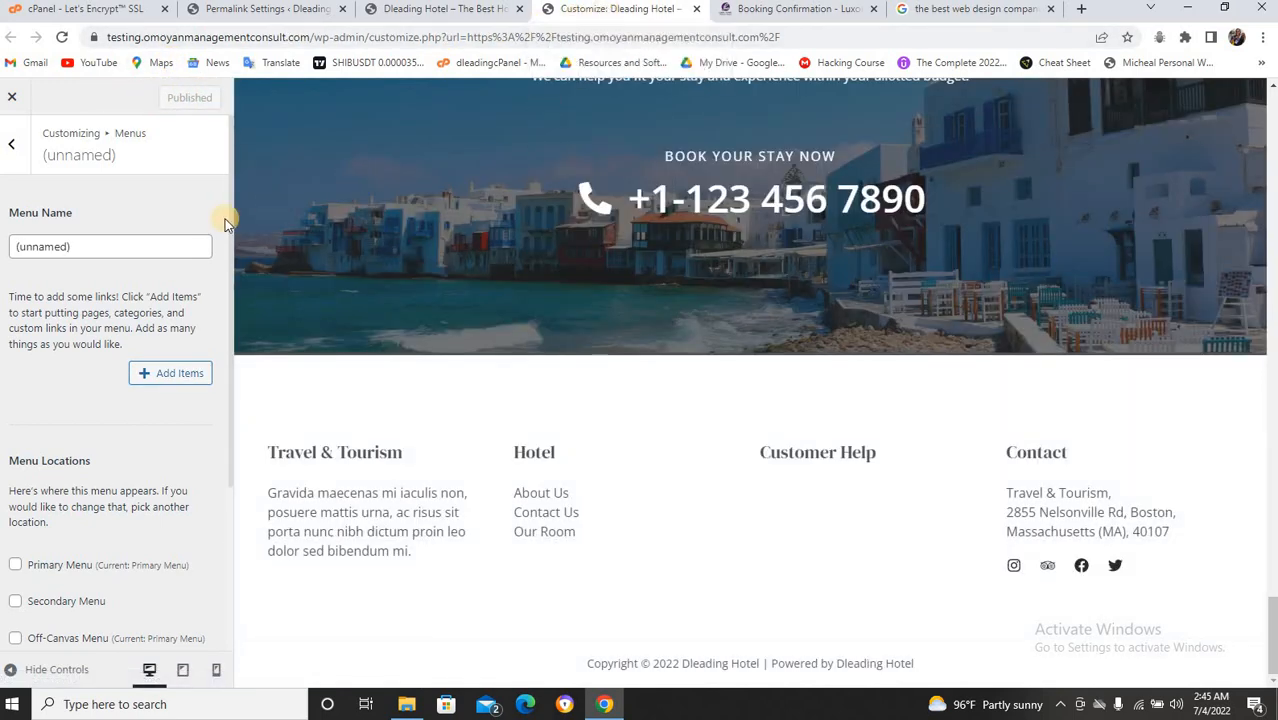
pyautogui.scroll(-3, 168, 231)
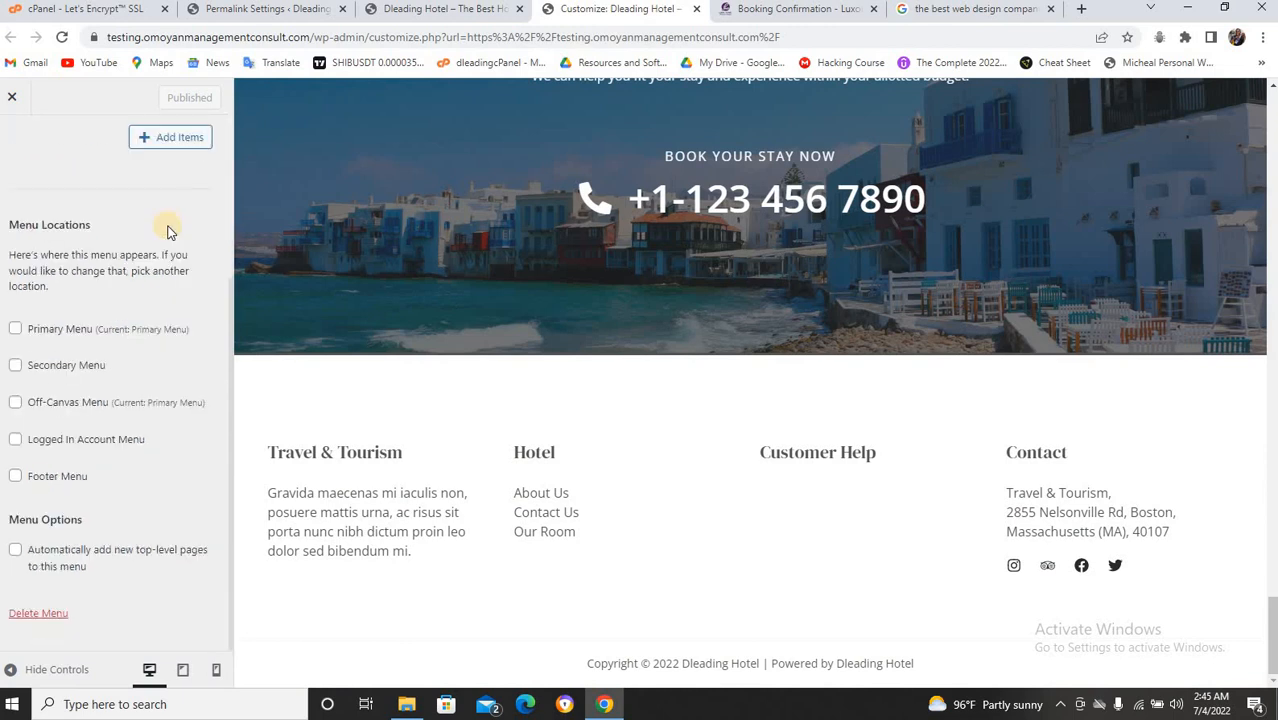
pyautogui.scroll(3, 165, 215)
pyautogui.scroll(-1, 150, 198)
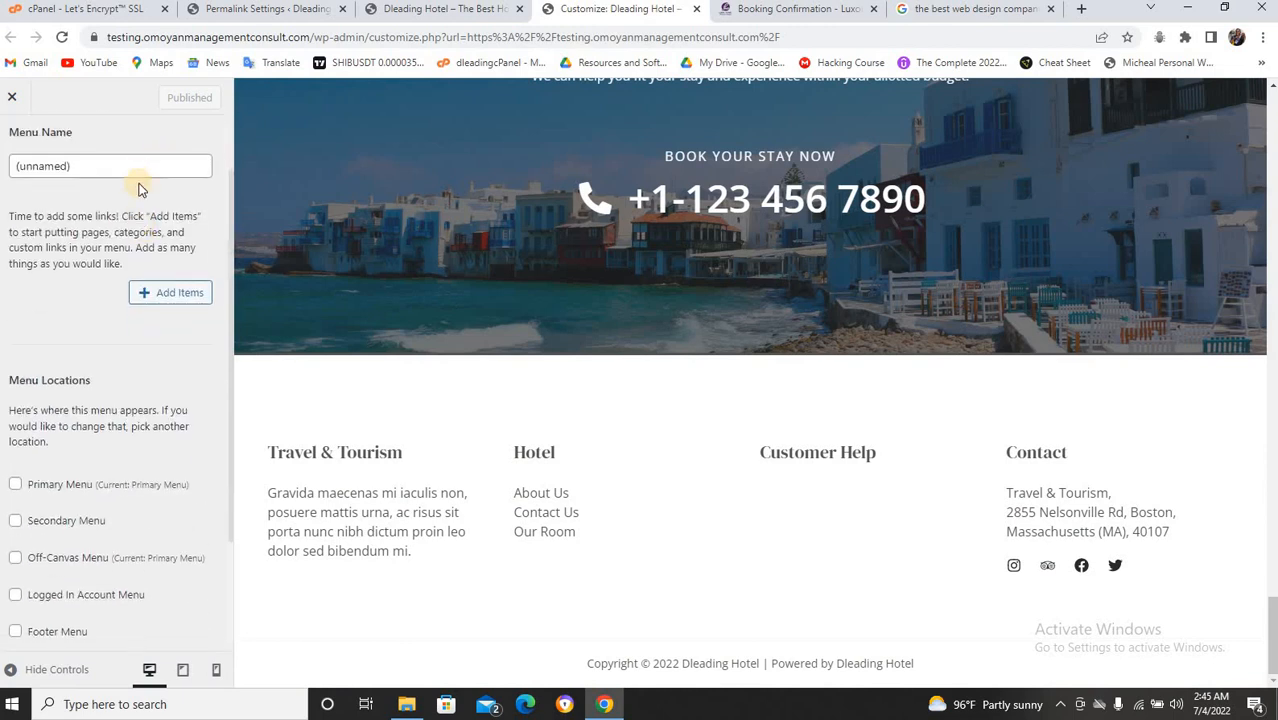
pyautogui.click(139, 175)
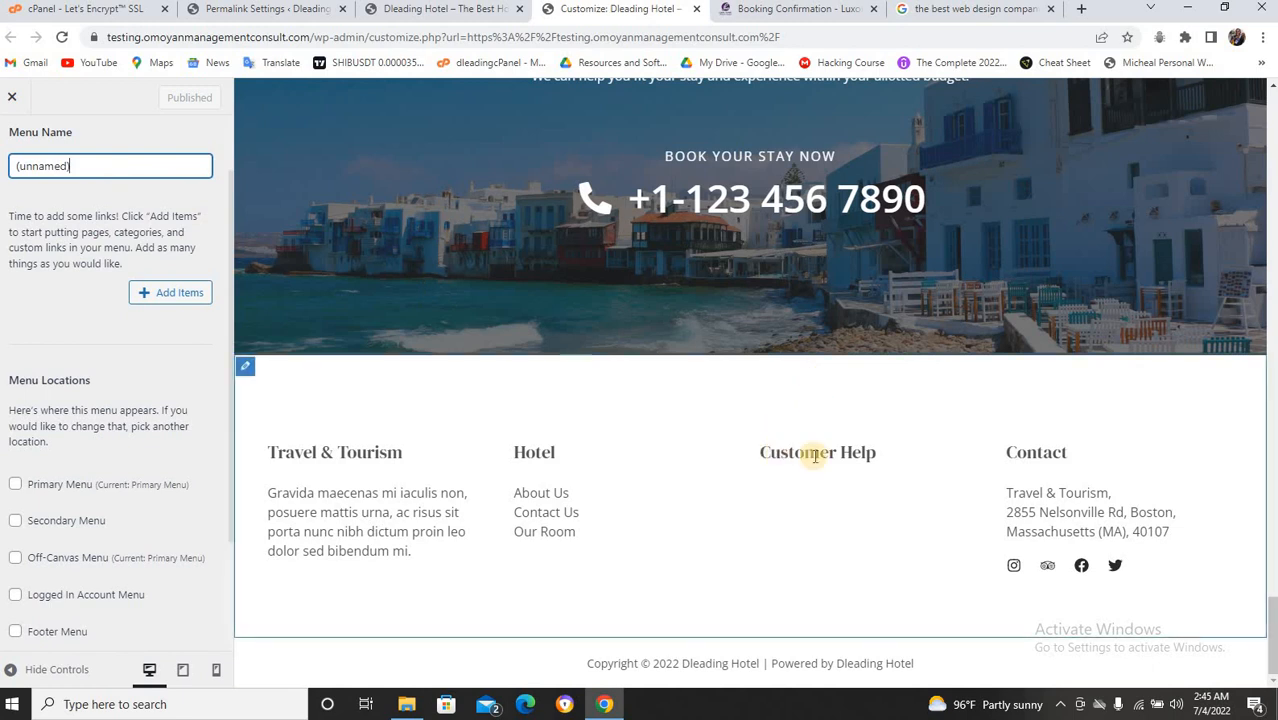
# Clear the Customer Help widget title and remove Widget 3 from the footer builder.
pyautogui.click(770, 455)
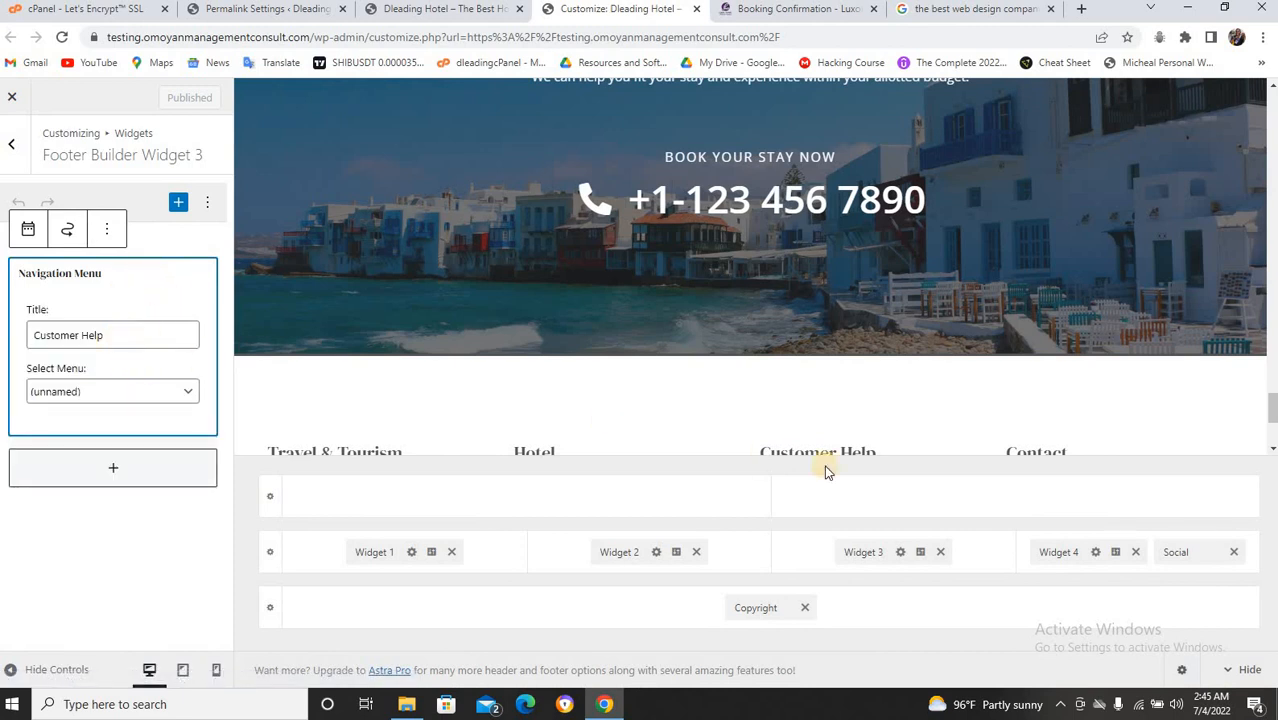
pyautogui.moveTo(774, 456)
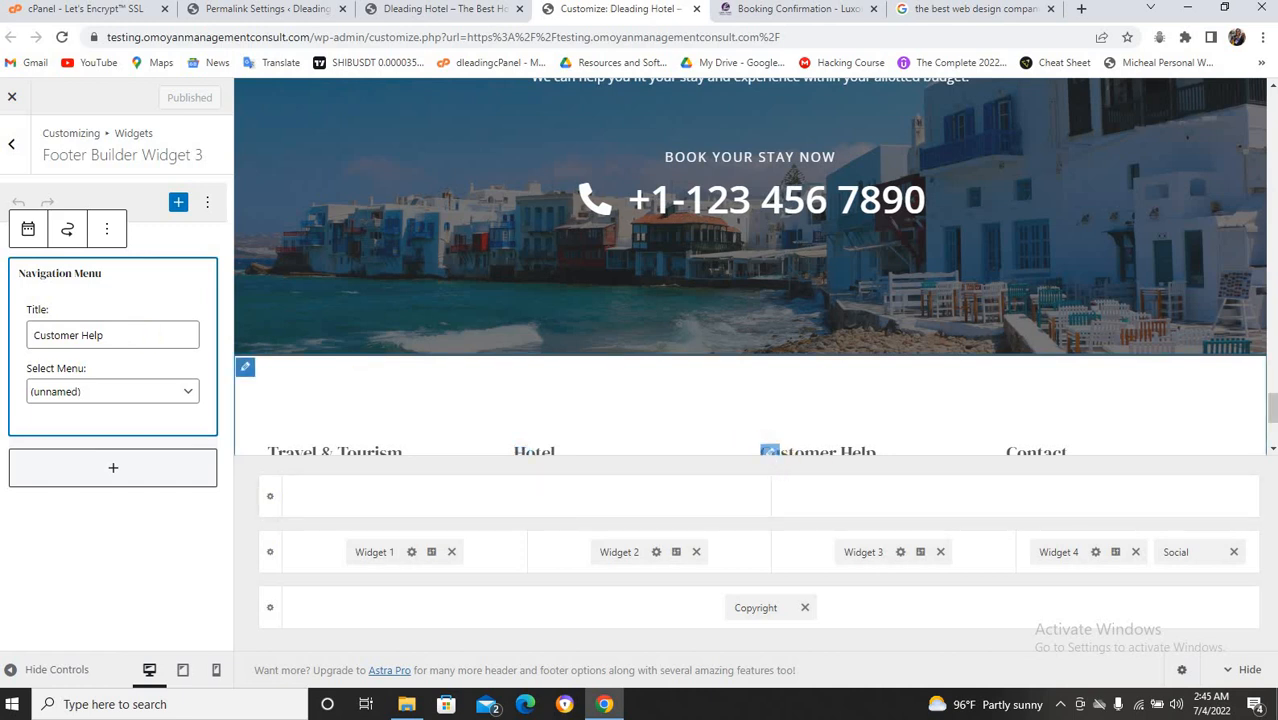
pyautogui.click(159, 336)
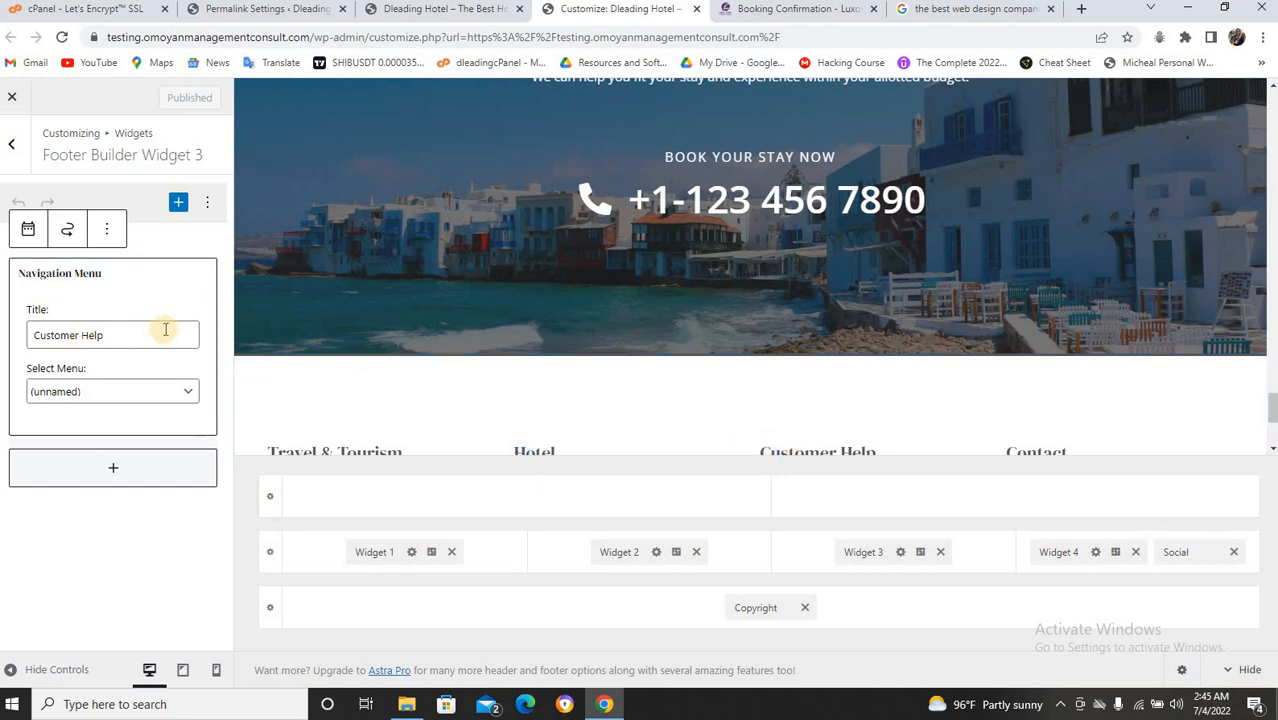
pyautogui.press('BackSpace')
pyautogui.press('BackSpace')
pyautogui.press('BackSpace')
pyautogui.press('BackSpace')
pyautogui.press('BackSpace')
pyautogui.press('BackSpace')
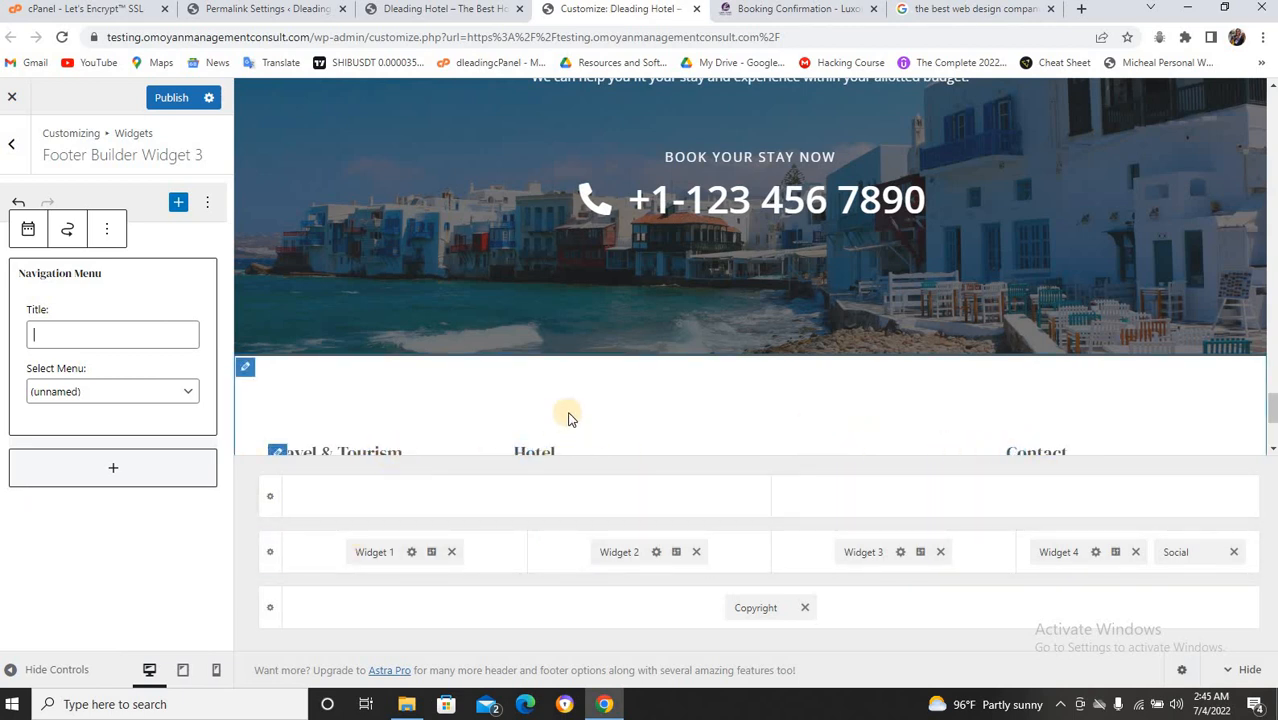
pyautogui.scroll(-2, 625, 306)
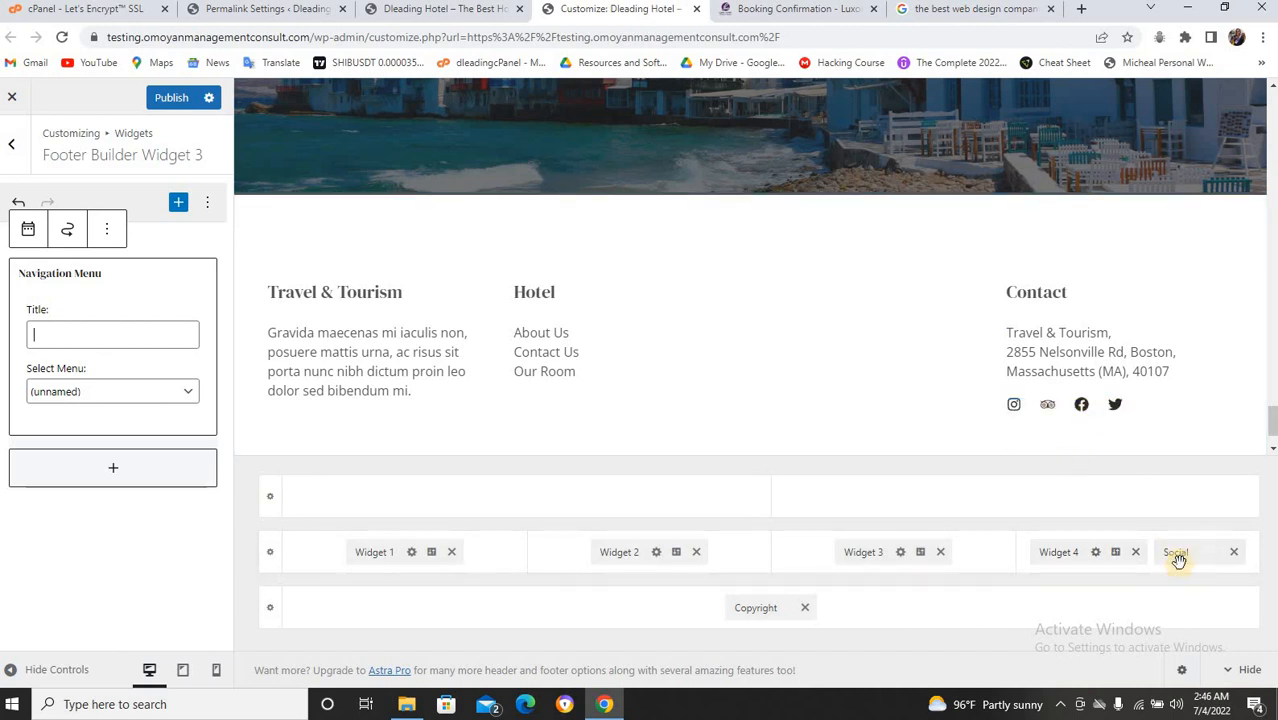
pyautogui.click(940, 553)
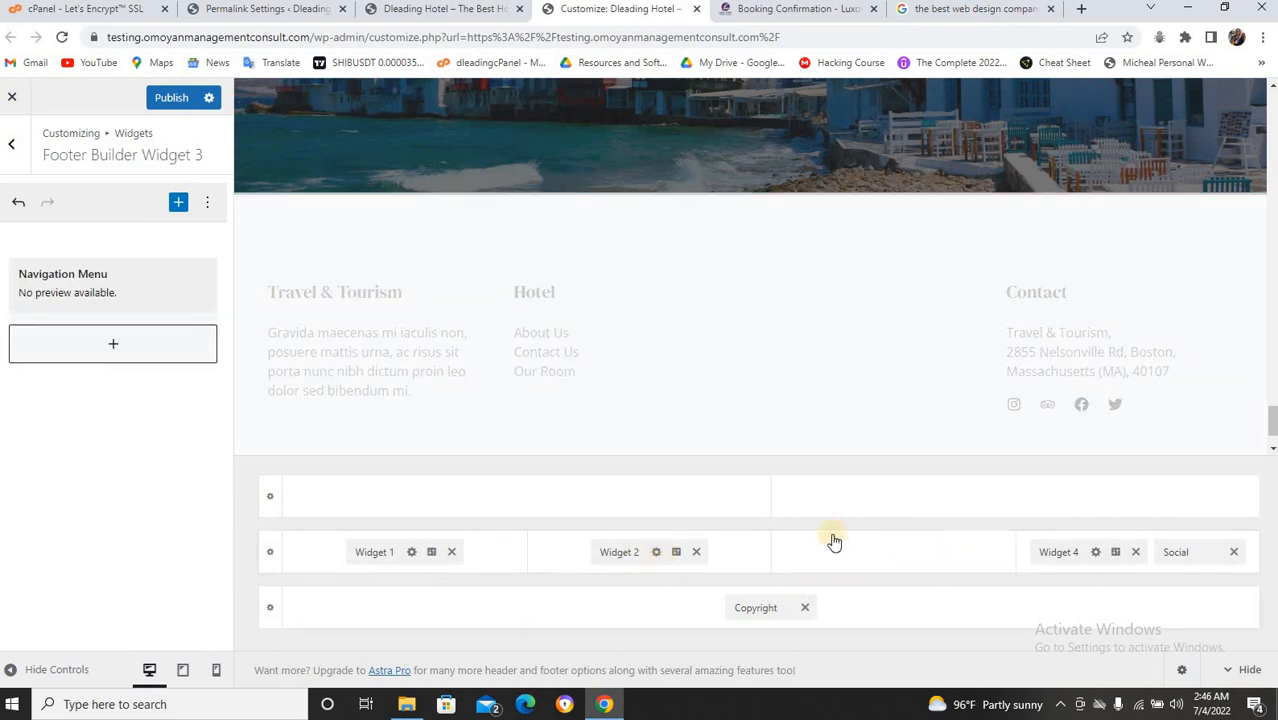
# Publish the footer changes and close the customizer, leaving the hotel homepage showing.
pyautogui.click(173, 97)
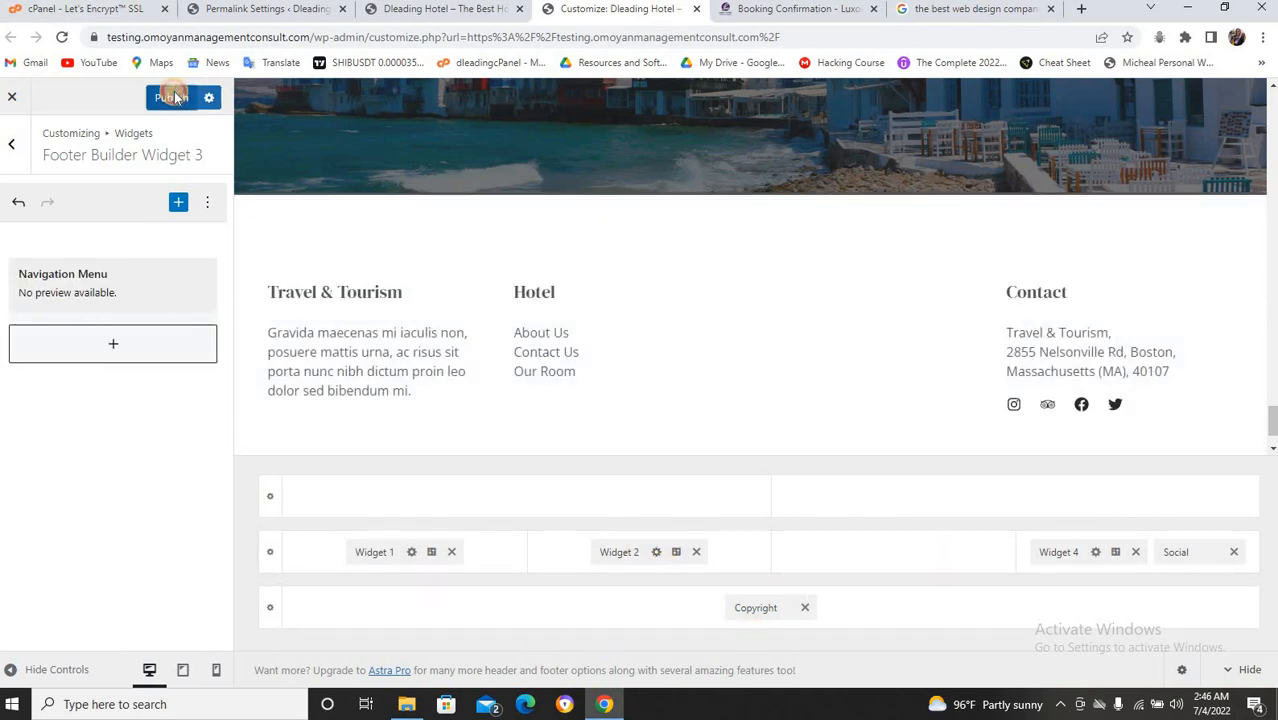
pyautogui.click(500, 12)
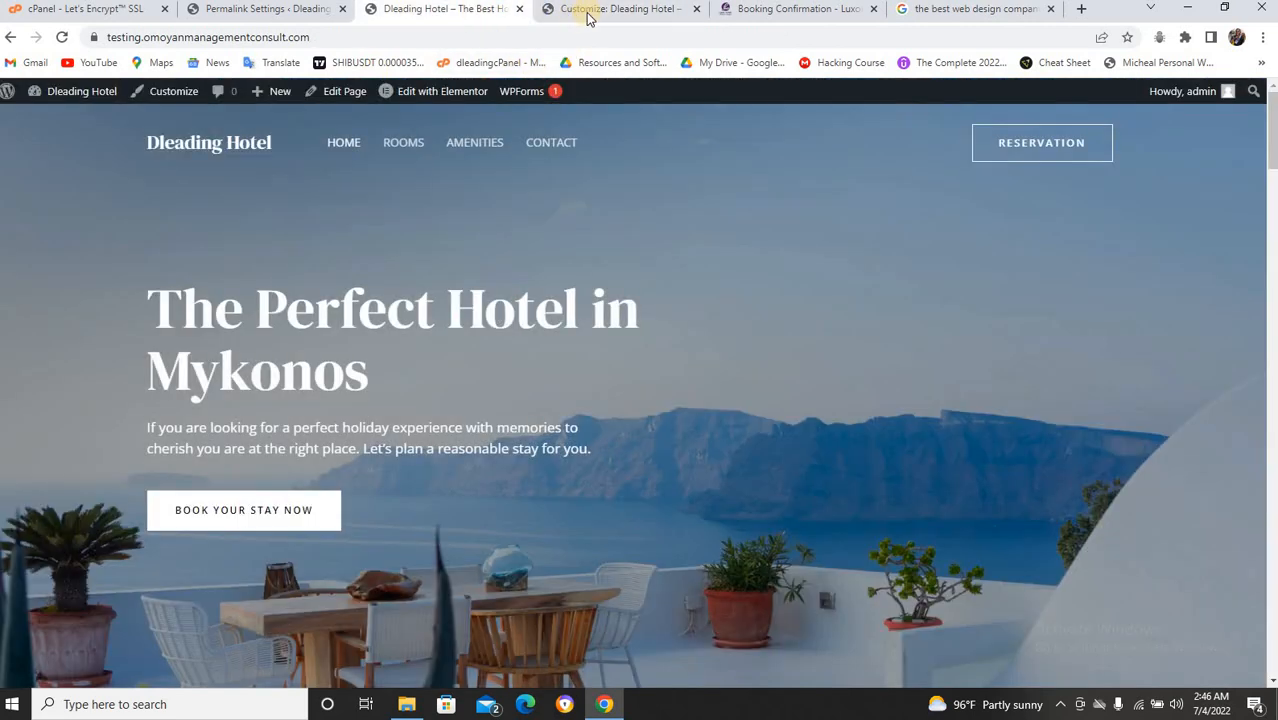
pyautogui.click(695, 9)
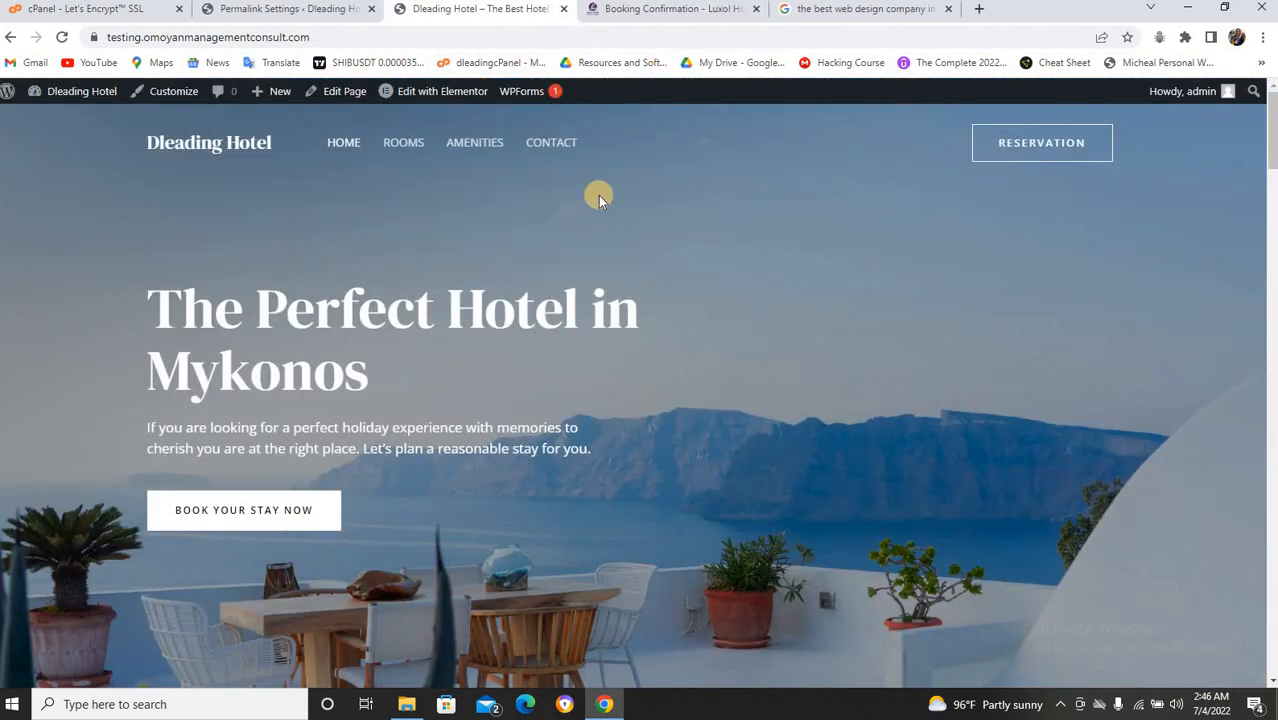
# Reload the homepage and check the footer shows only Travel & Tourism, Hotel and Contact.
pyautogui.press('F5')
pyautogui.scroll(-11, 607, 225)
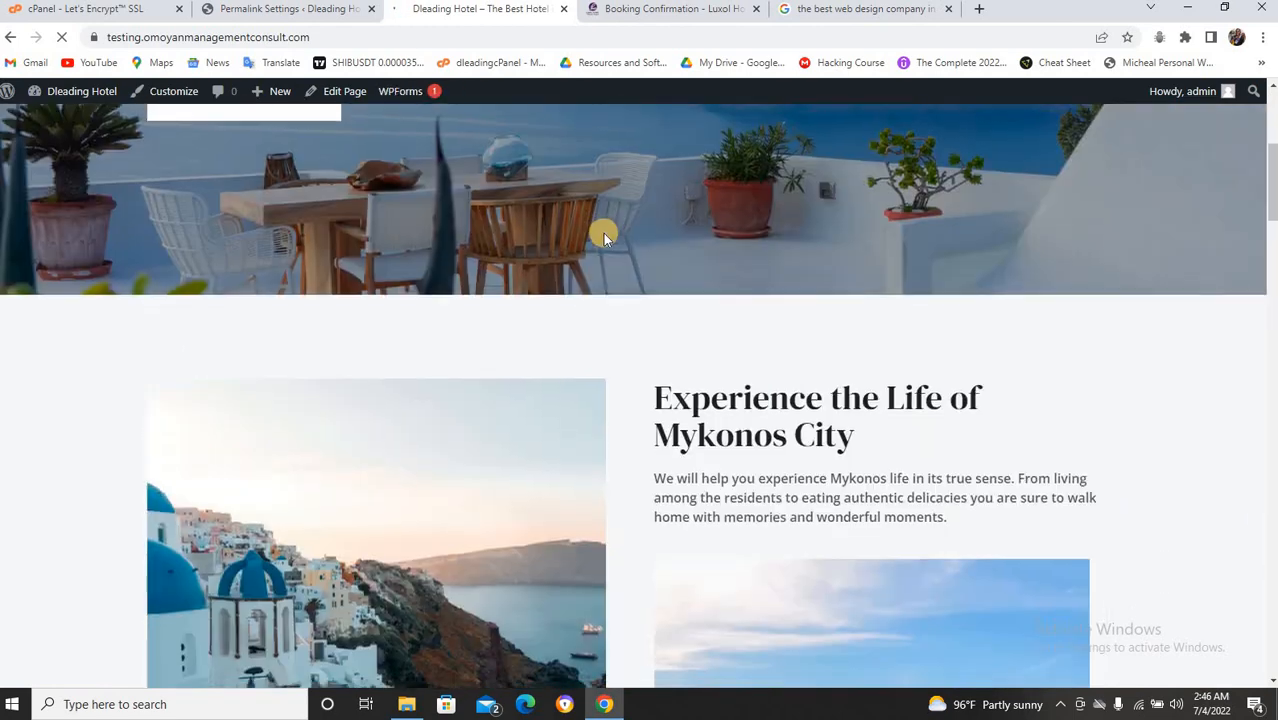
pyautogui.scroll(-20, 603, 233)
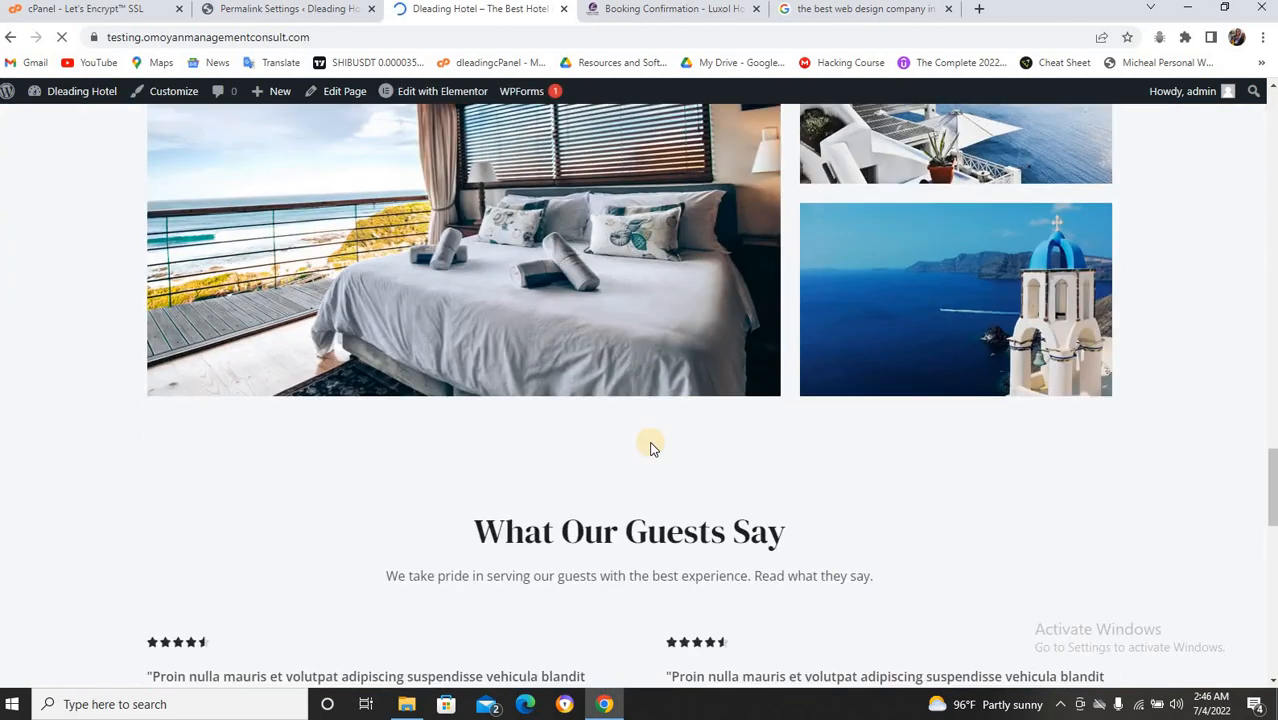
pyautogui.scroll(-12, 650, 448)
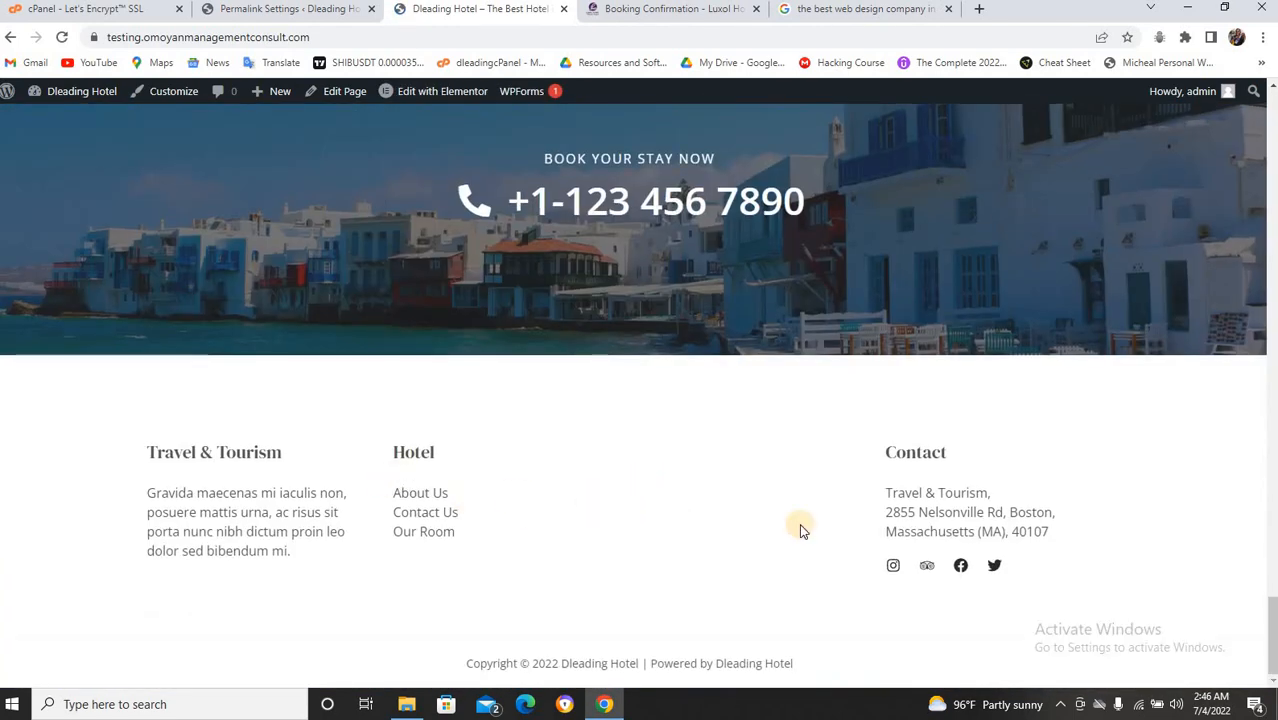
pyautogui.scroll(5, 705, 453)
pyautogui.scroll(2, 705, 451)
pyautogui.scroll(-2, 703, 458)
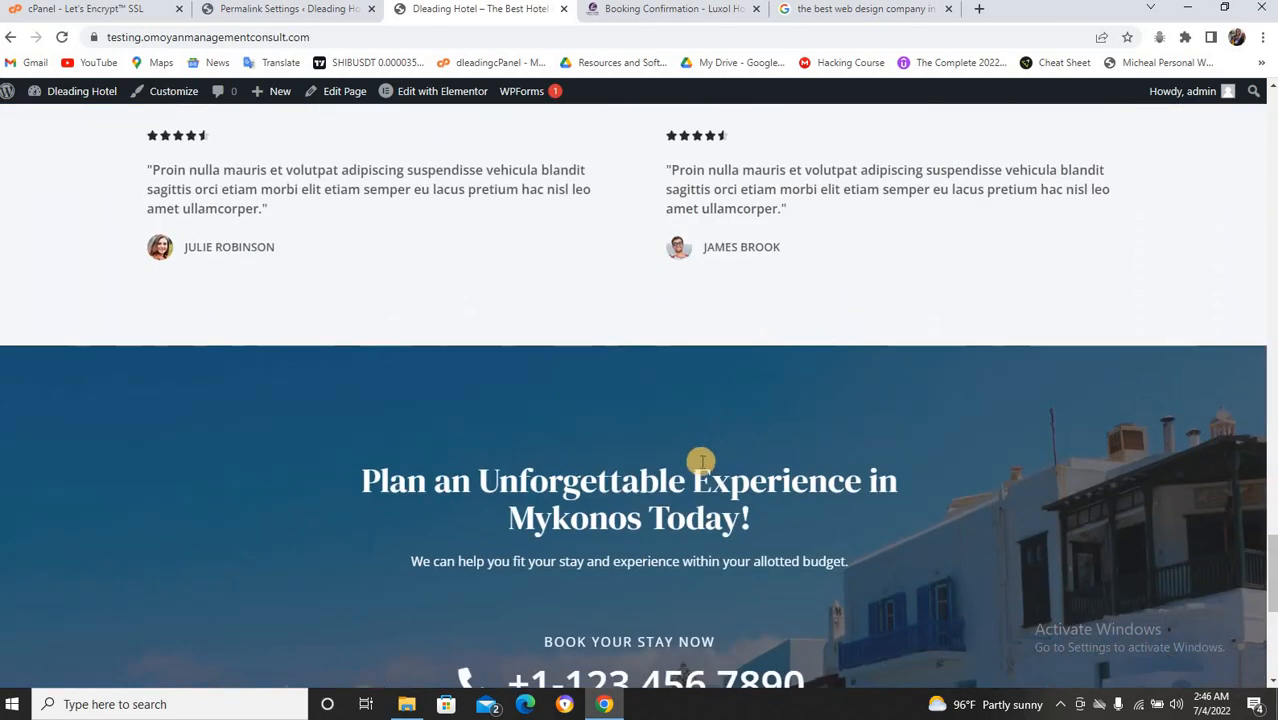
pyautogui.scroll(-2, 638, 382)
pyautogui.scroll(10, 638, 380)
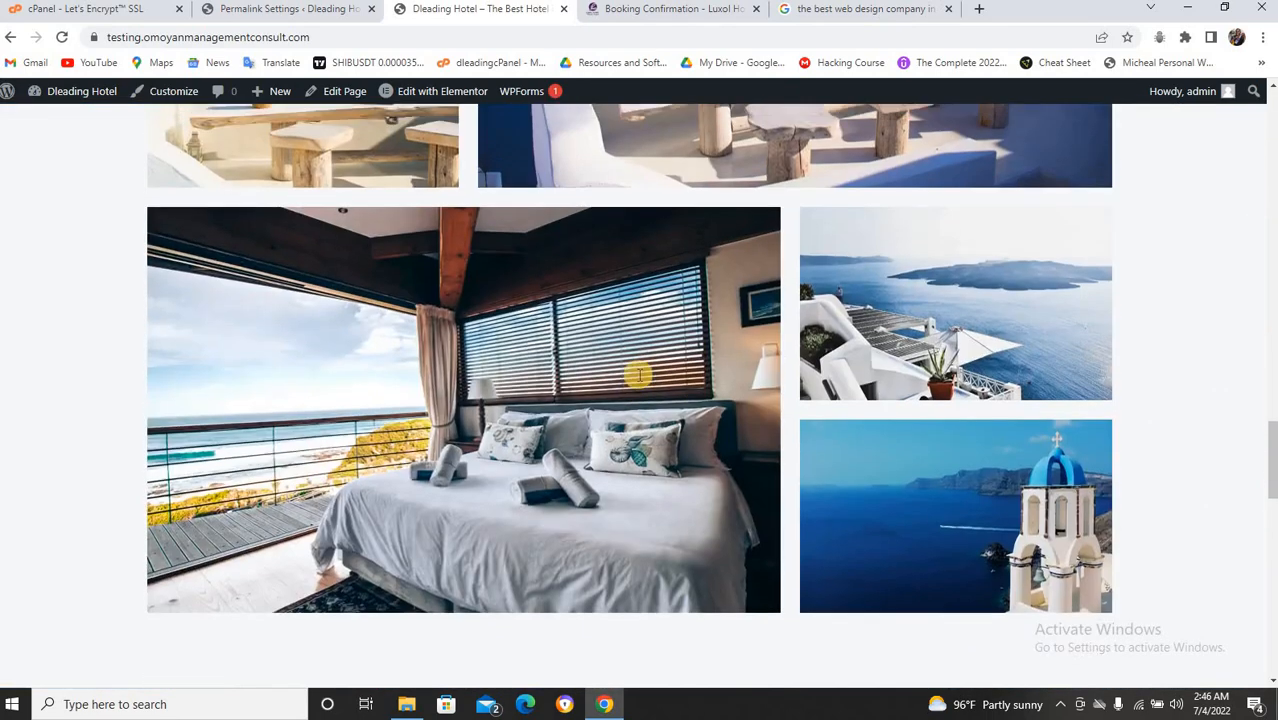
pyautogui.scroll(15, 638, 376)
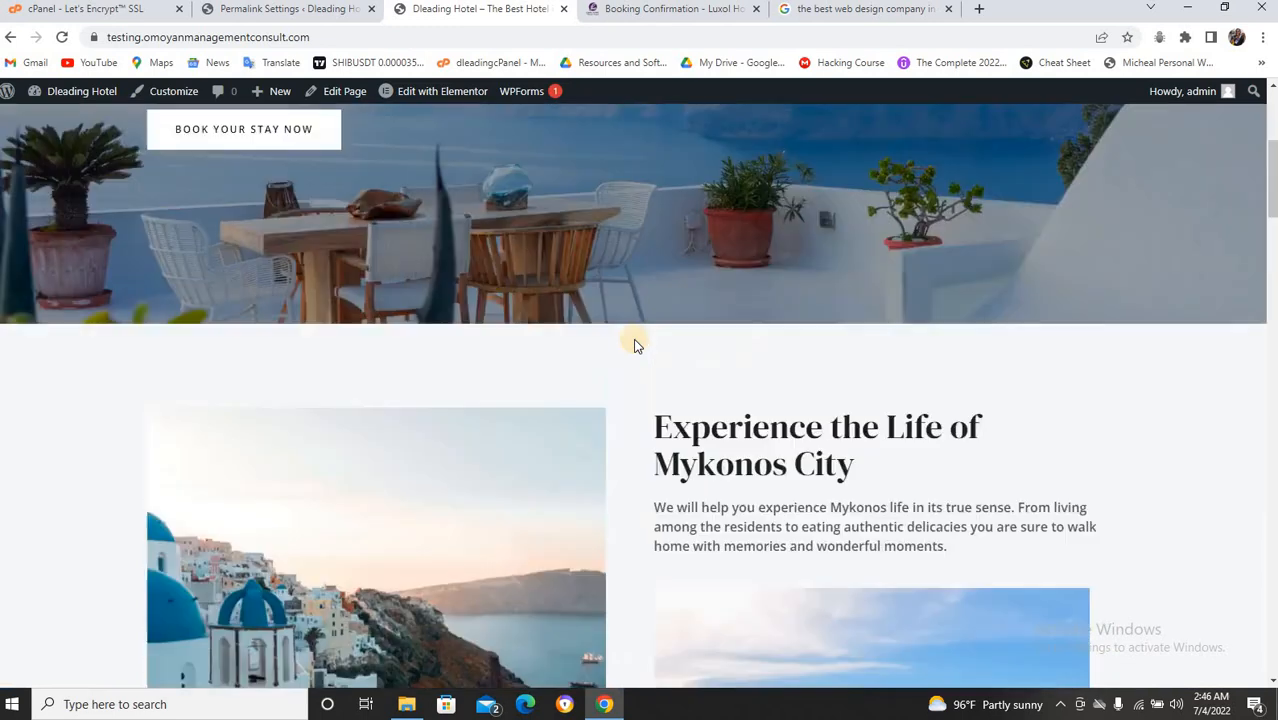
pyautogui.scroll(4, 633, 345)
pyautogui.moveTo(454, 95)
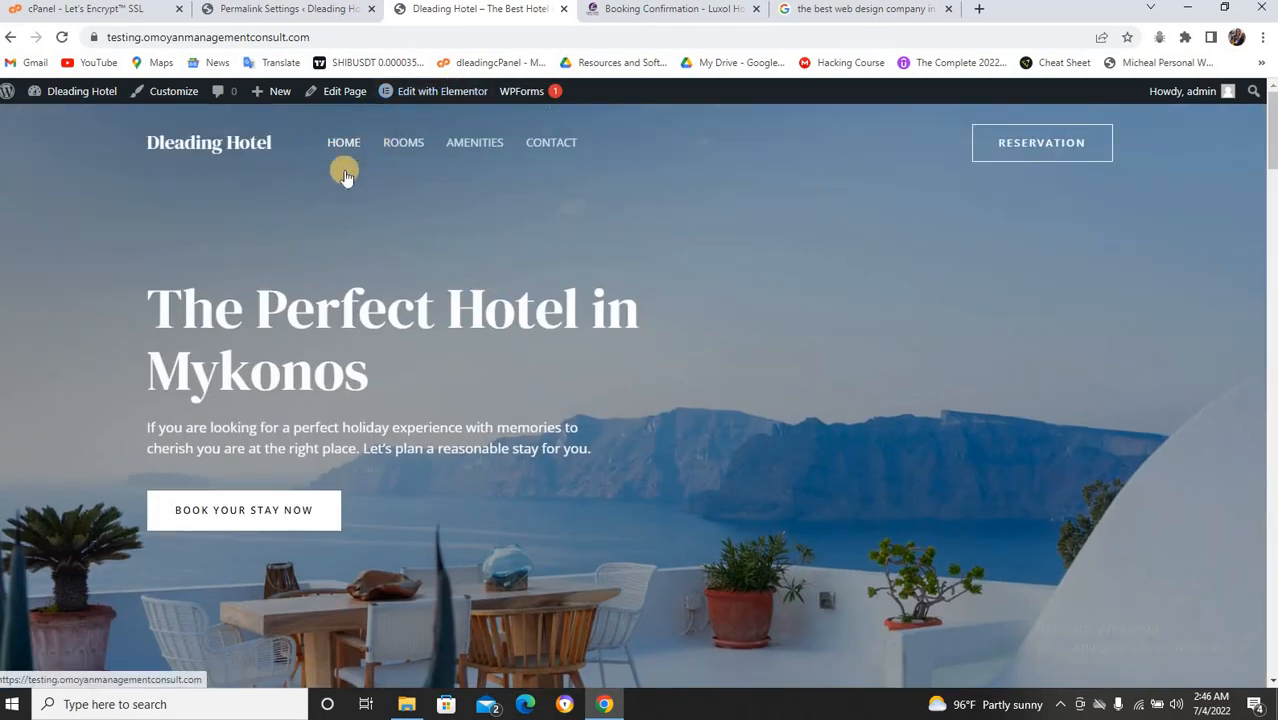
# Open Edit with Elementor from the admin bar in a new tab and switch to it.
pyautogui.rightClick(451, 94)
pyautogui.click(486, 106)
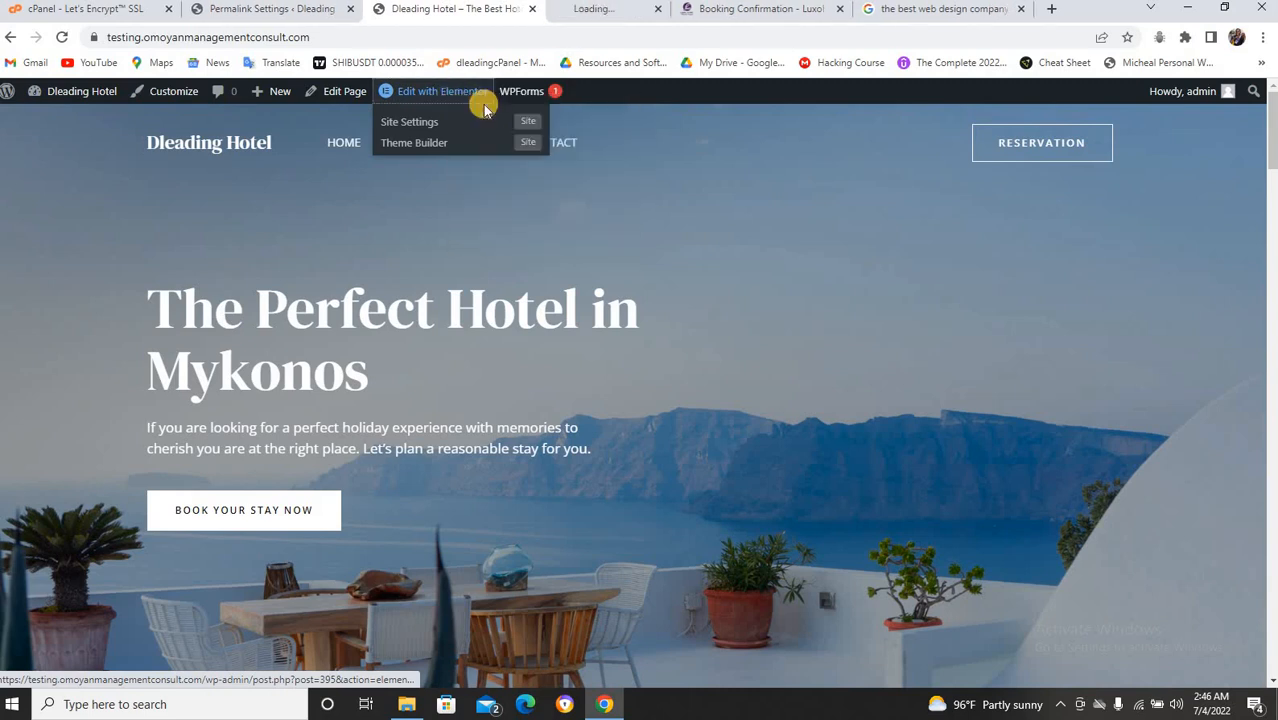
pyautogui.click(569, 16)
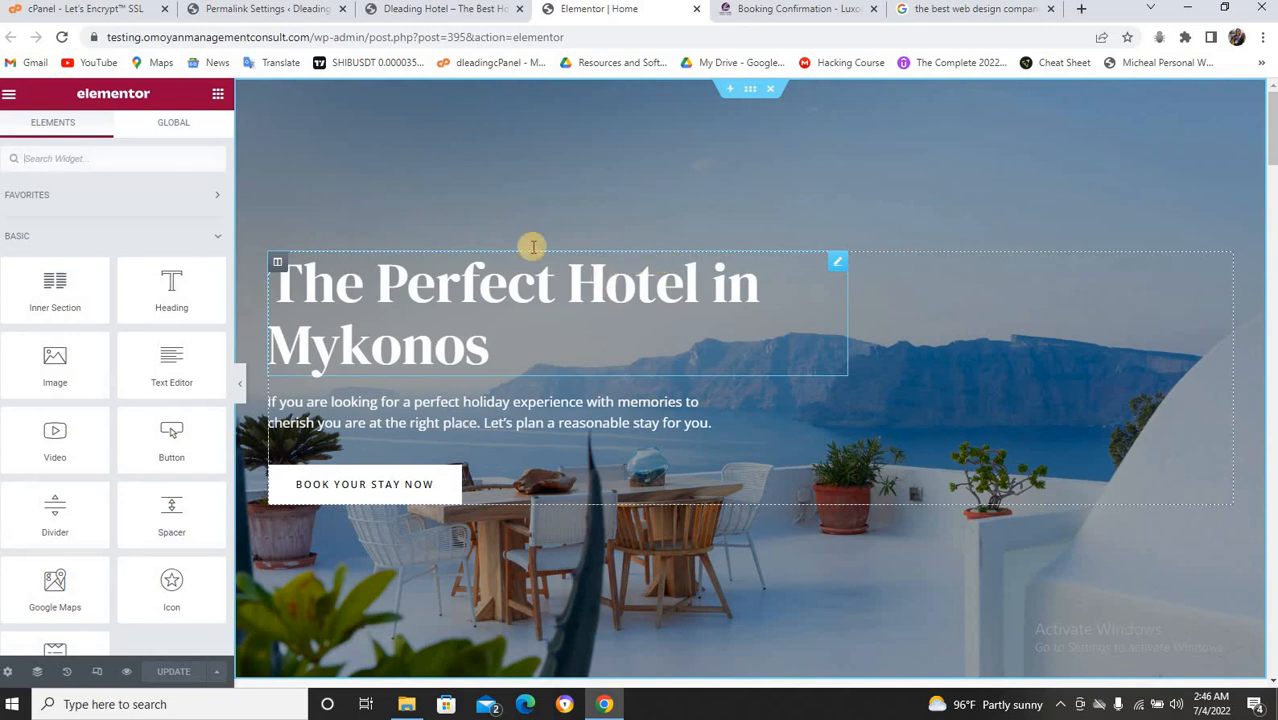
# Delete the added test heading 'this is dleading' from above the Mykonos hero heading.
pyautogui.moveTo(178, 283); pyautogui.dragTo(640, 255)
pyautogui.moveTo(136, 235); pyautogui.dragTo(14, 242)
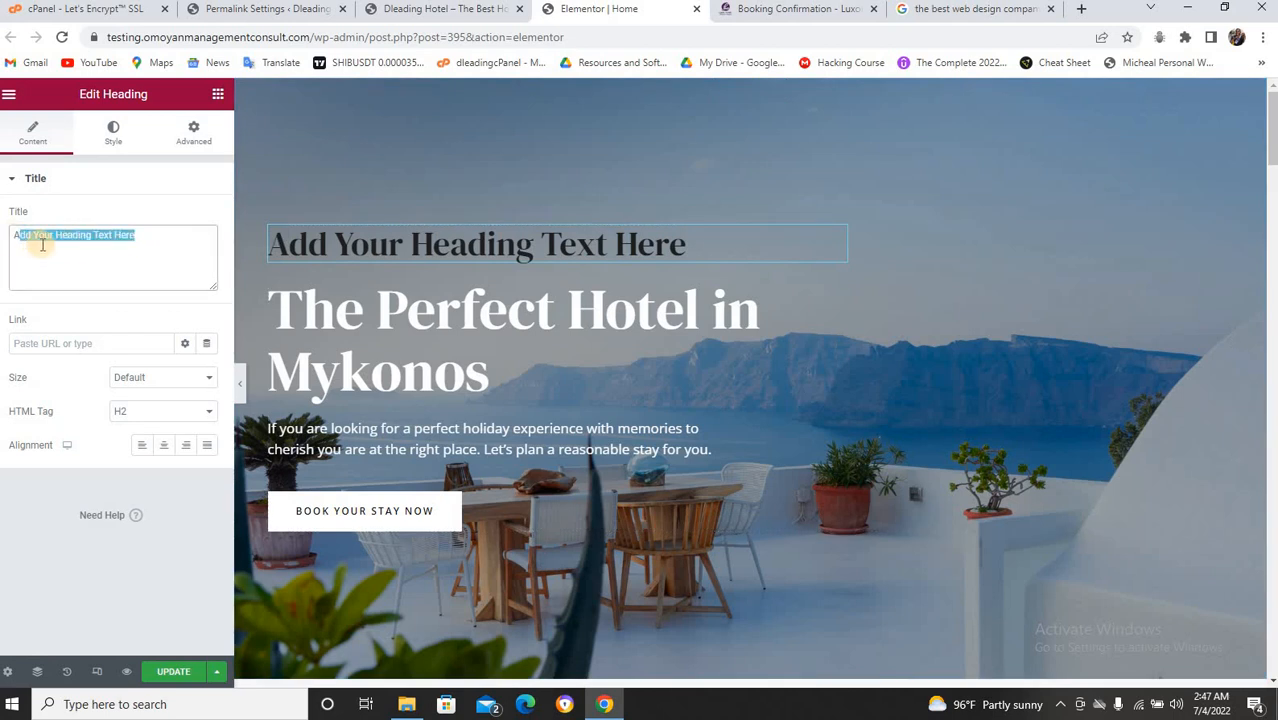
pyautogui.press('BackSpace')
pyautogui.write('this is dlea')
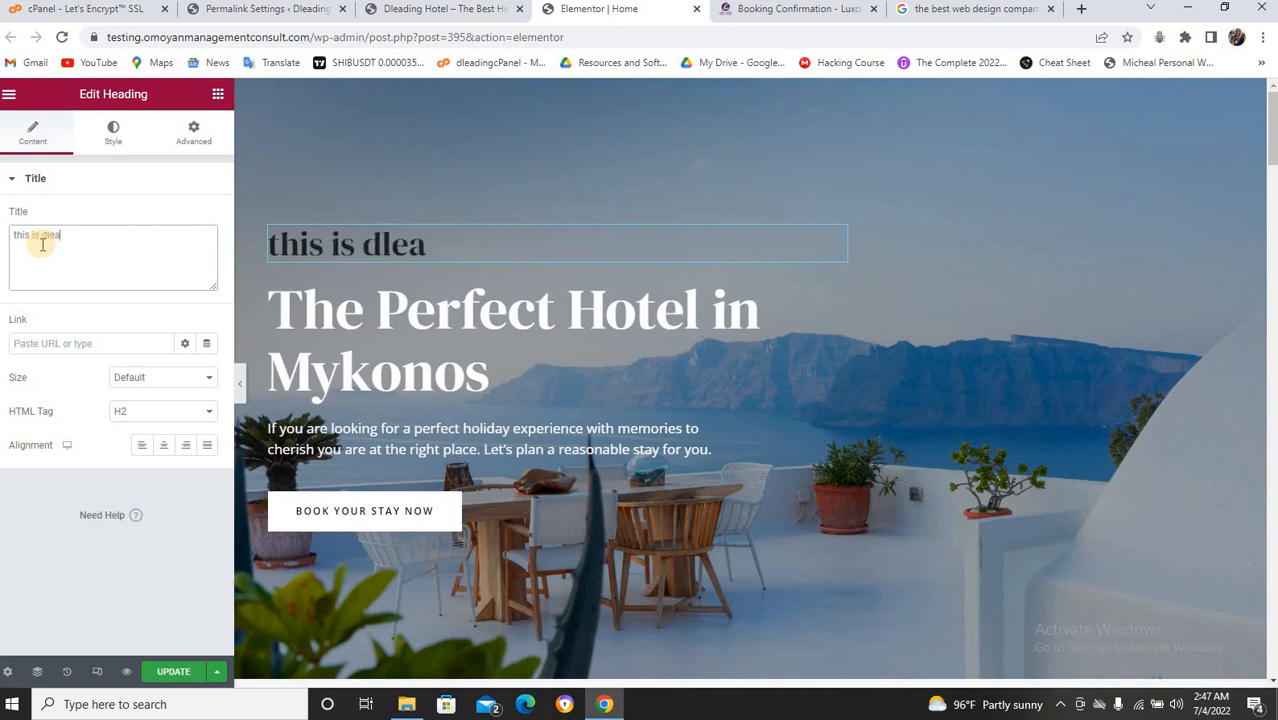
pyautogui.write('ding hotel')
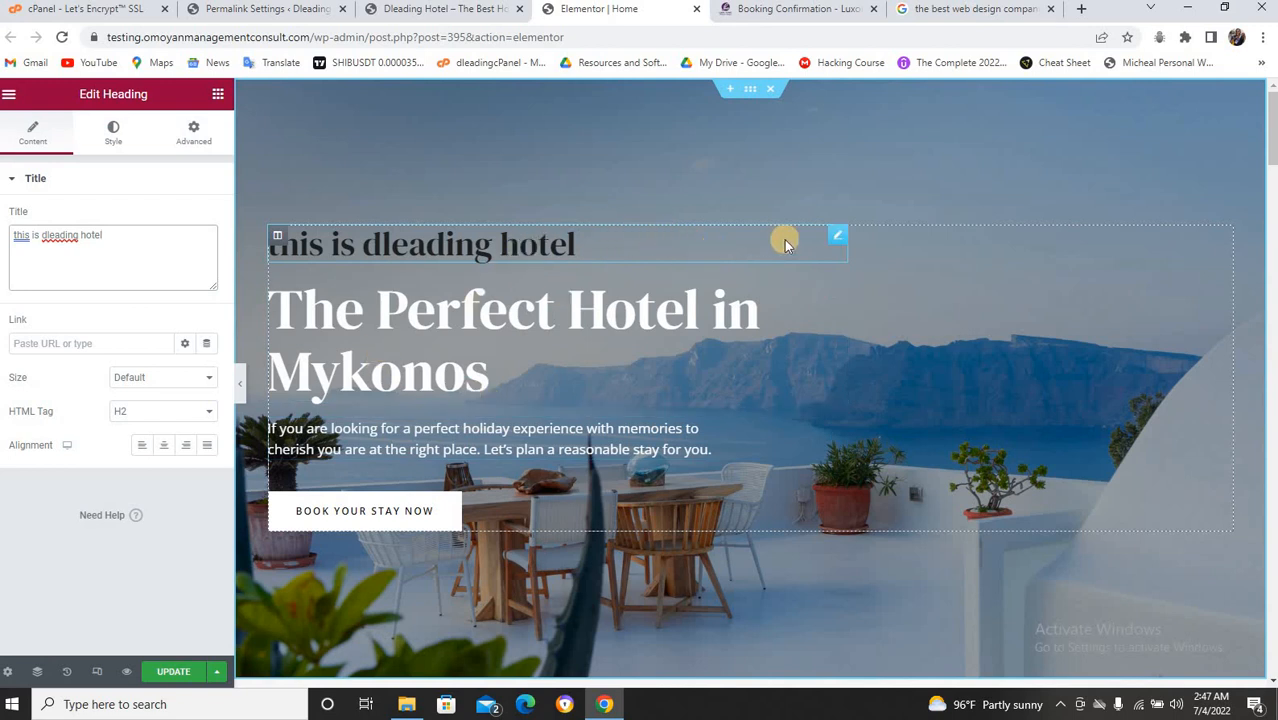
pyautogui.rightClick(833, 240)
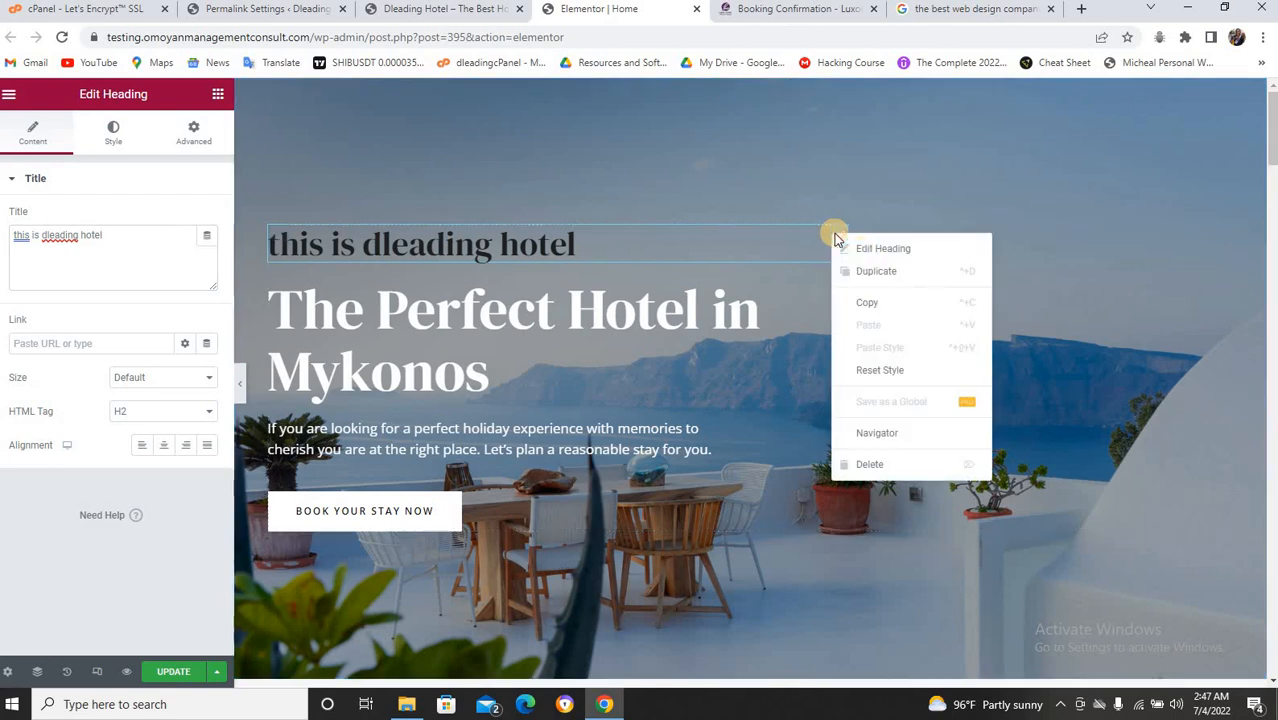
pyautogui.click(870, 465)
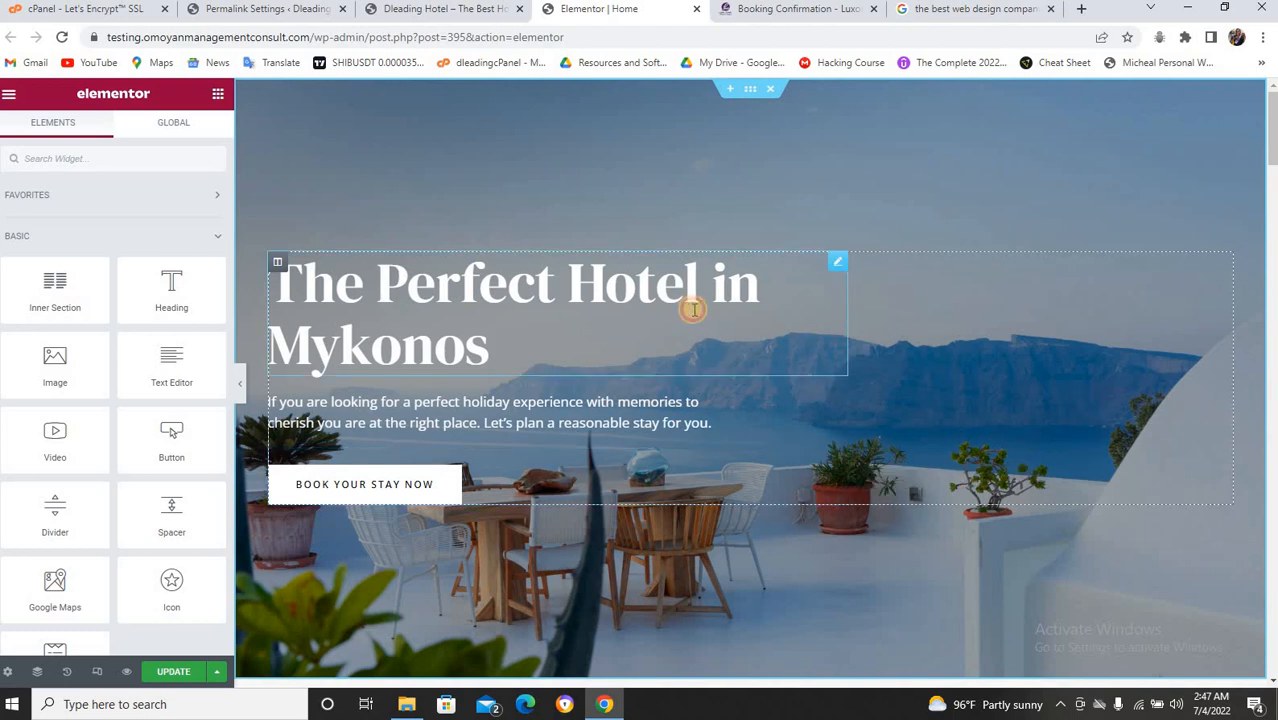
# Replace 'Mykonos' with 'Nigeria' in the hero heading title.
pyautogui.click(693, 310)
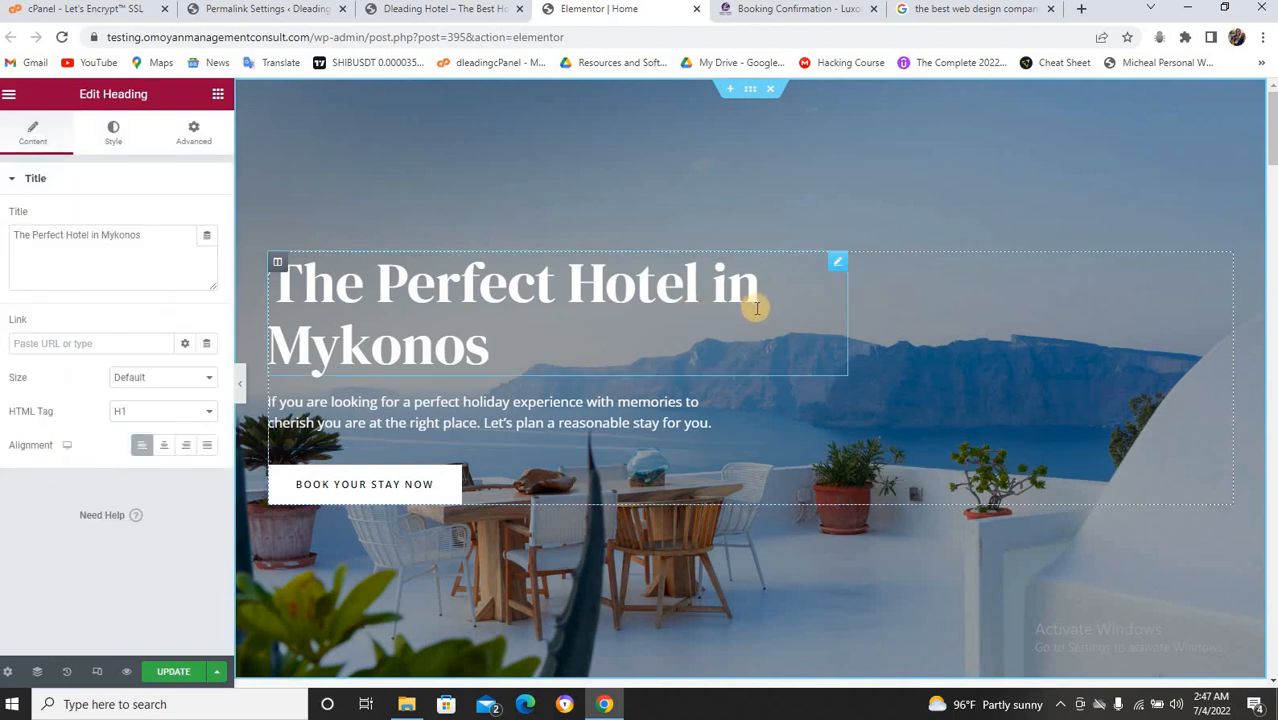
pyautogui.doubleClick(125, 235)
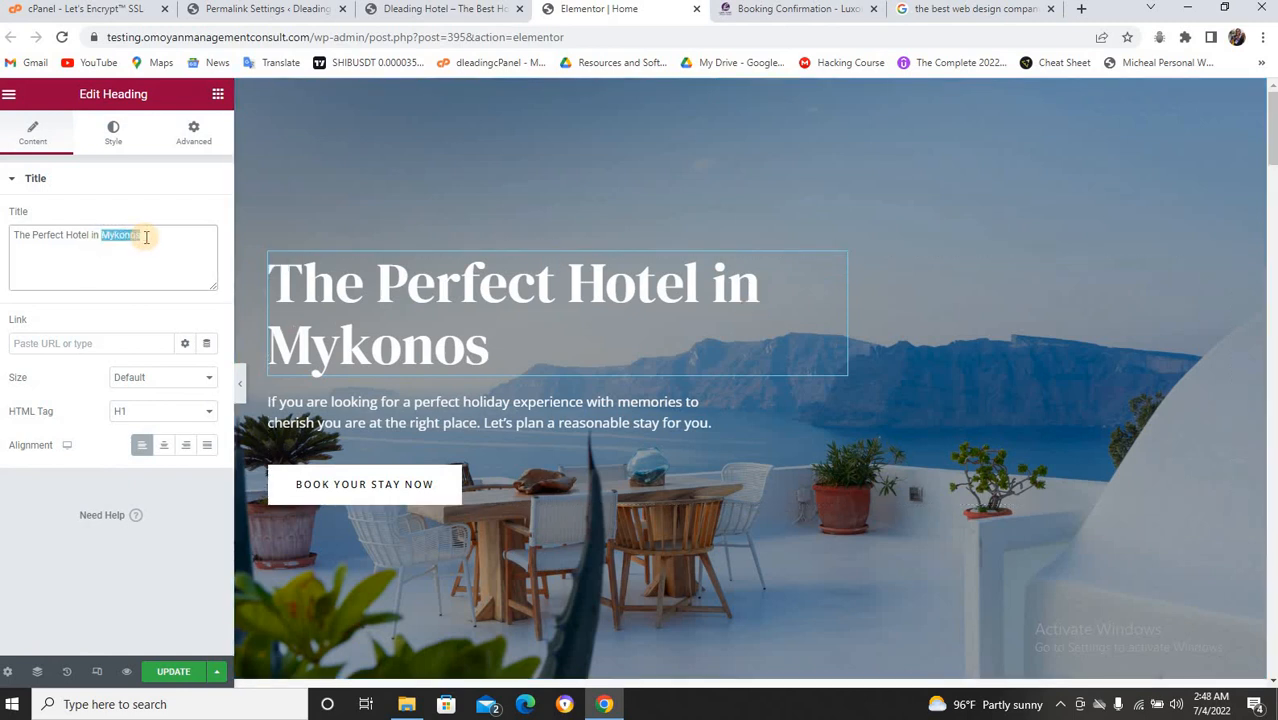
pyautogui.write('Ni')
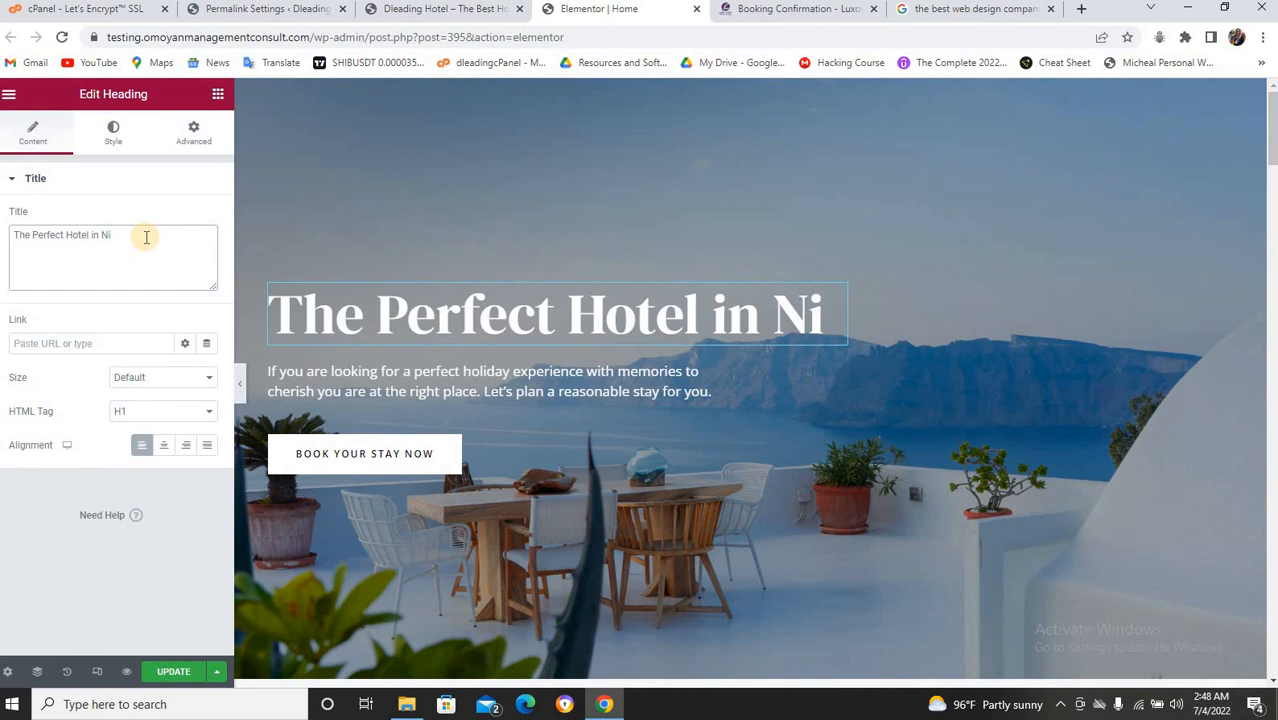
pyautogui.write('geria')
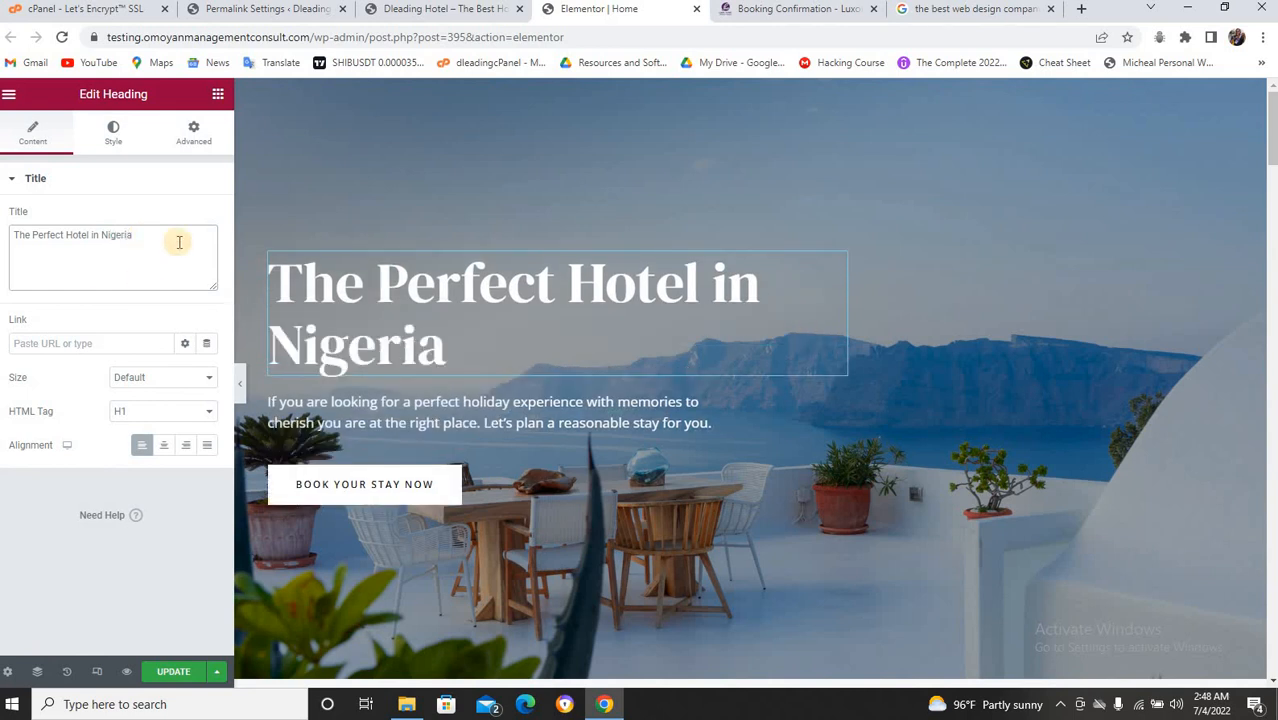
pyautogui.click(370, 412)
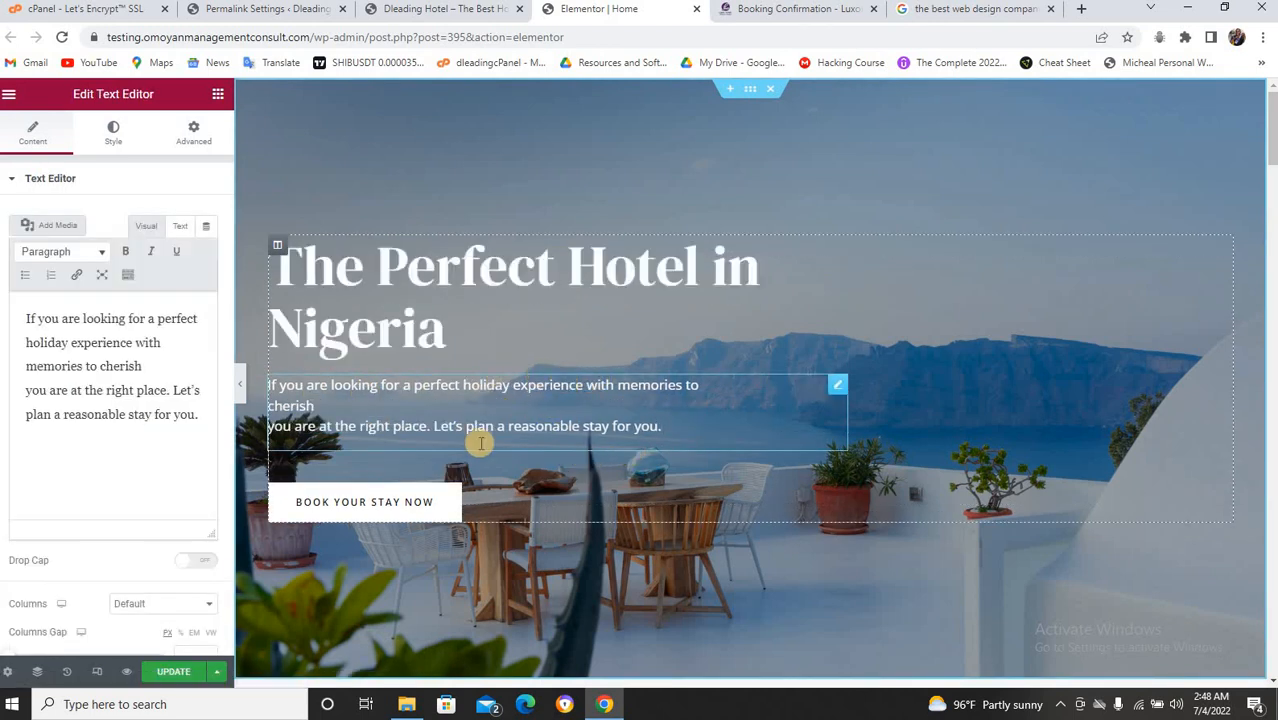
# Replace the Book Your Stay Now button's # link with the Rooms page.
pyautogui.click(418, 508)
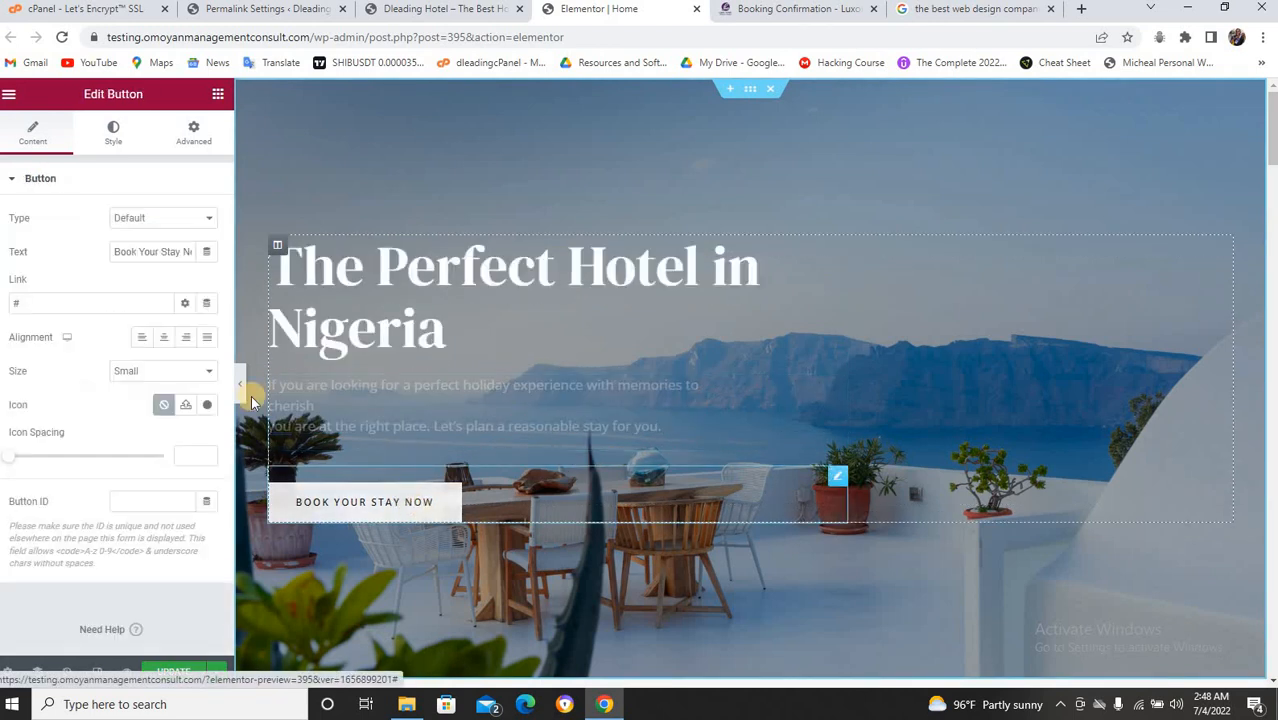
pyautogui.click(88, 309)
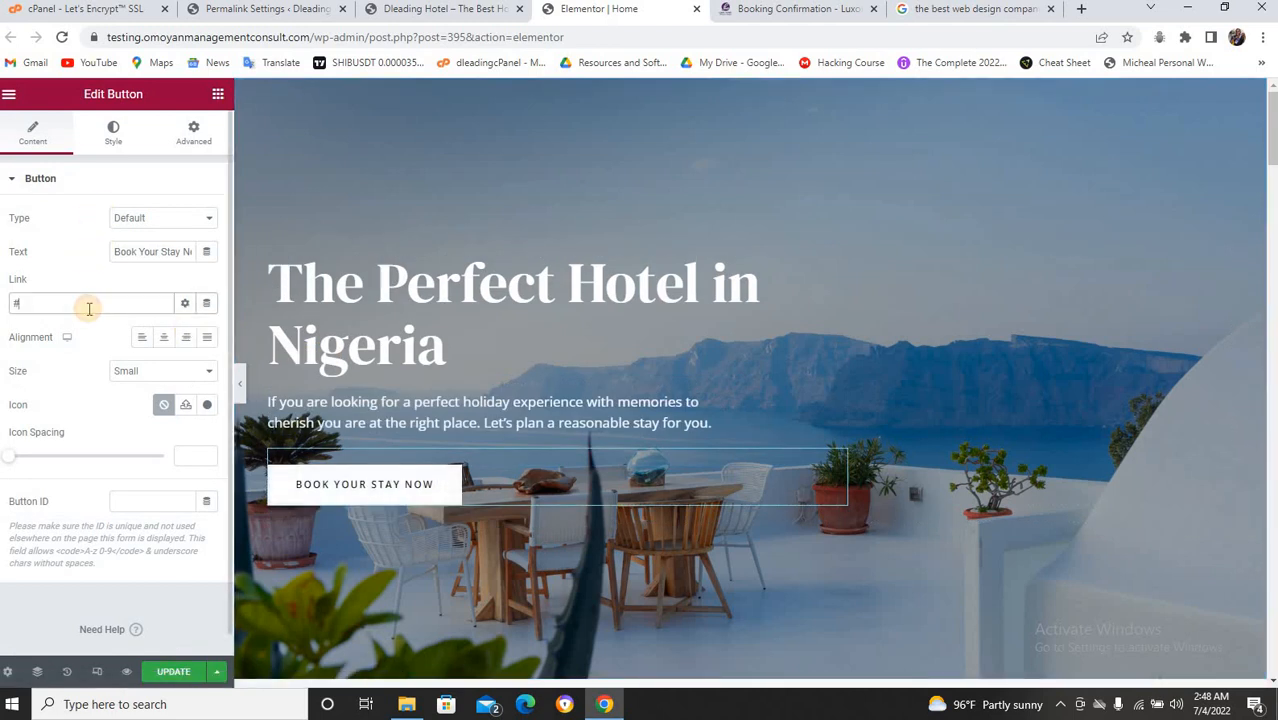
pyautogui.press('BackSpace')
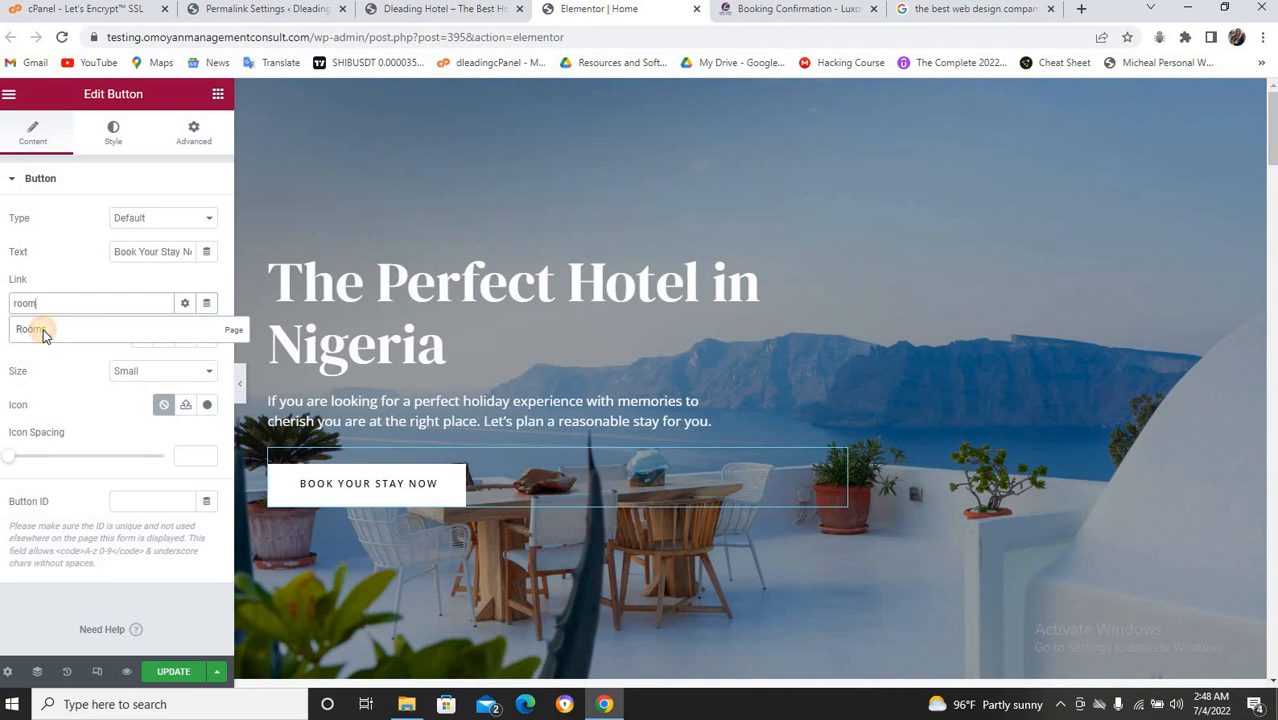
pyautogui.click(43, 333)
# Copy the ROOMS menu link address from the live site and re-dock the detached editor tab.
pyautogui.click(418, 10)
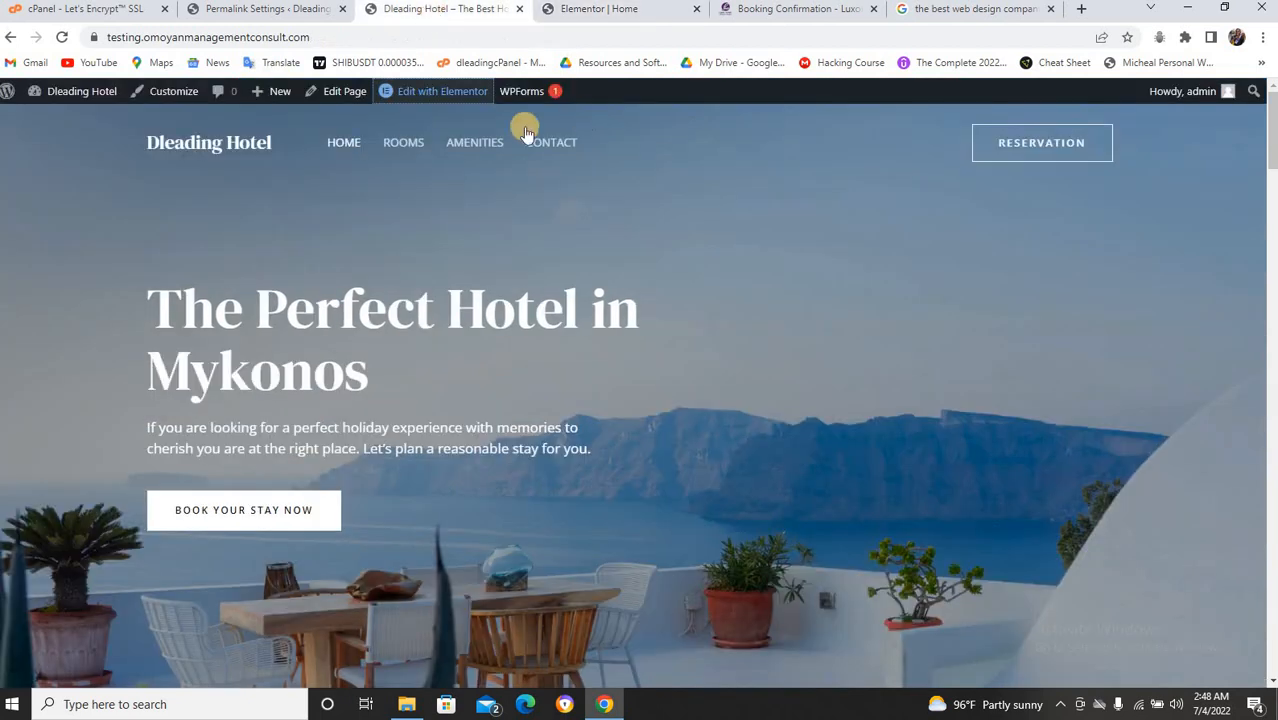
pyautogui.rightClick(401, 144)
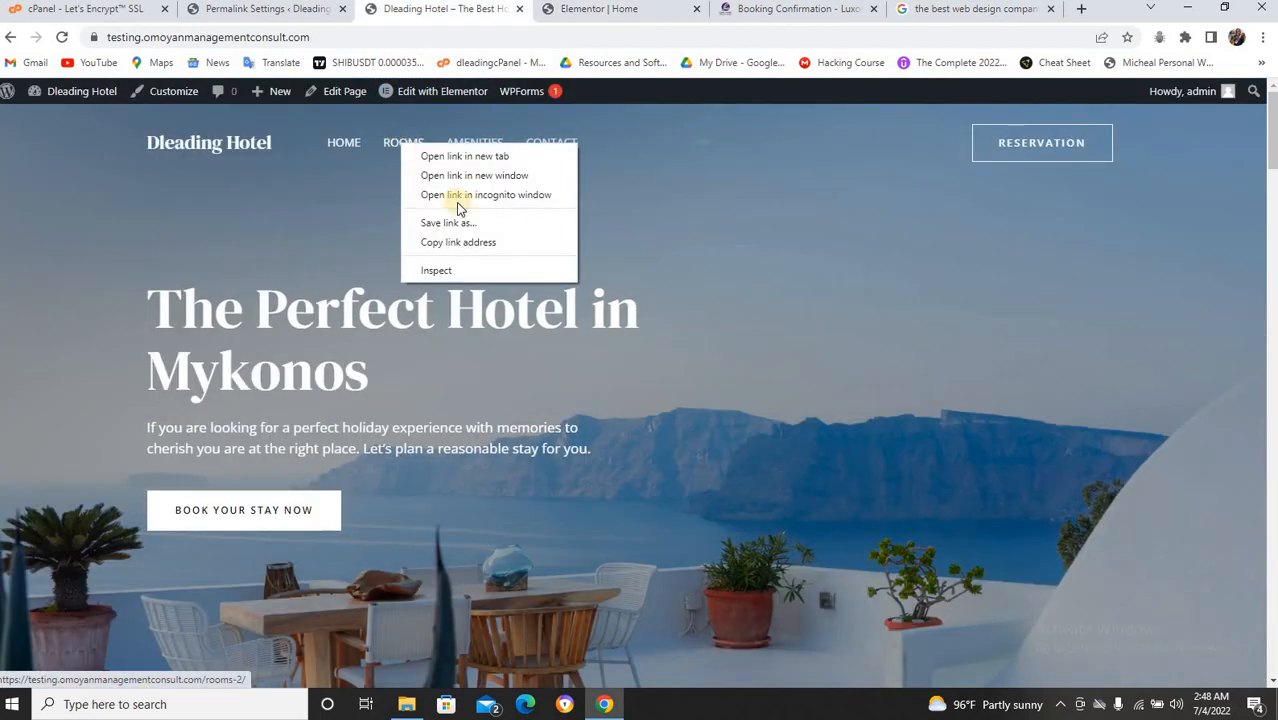
pyautogui.click(459, 236)
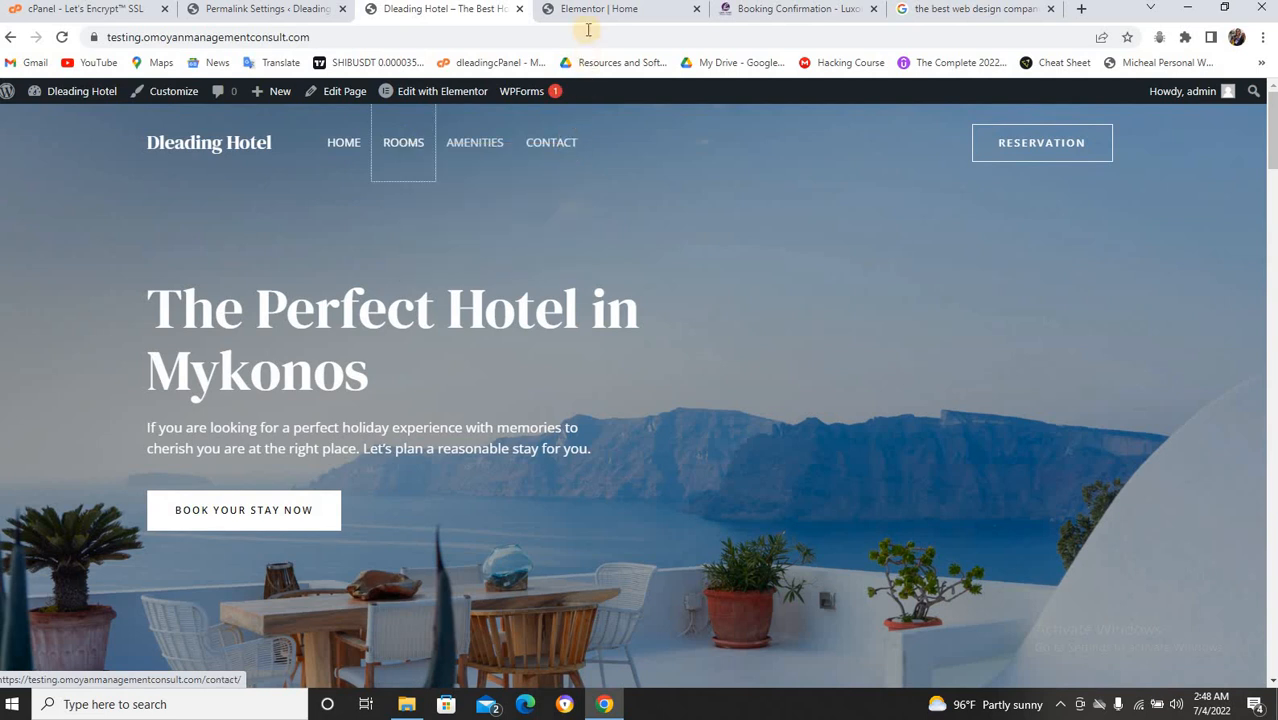
pyautogui.click(587, 9)
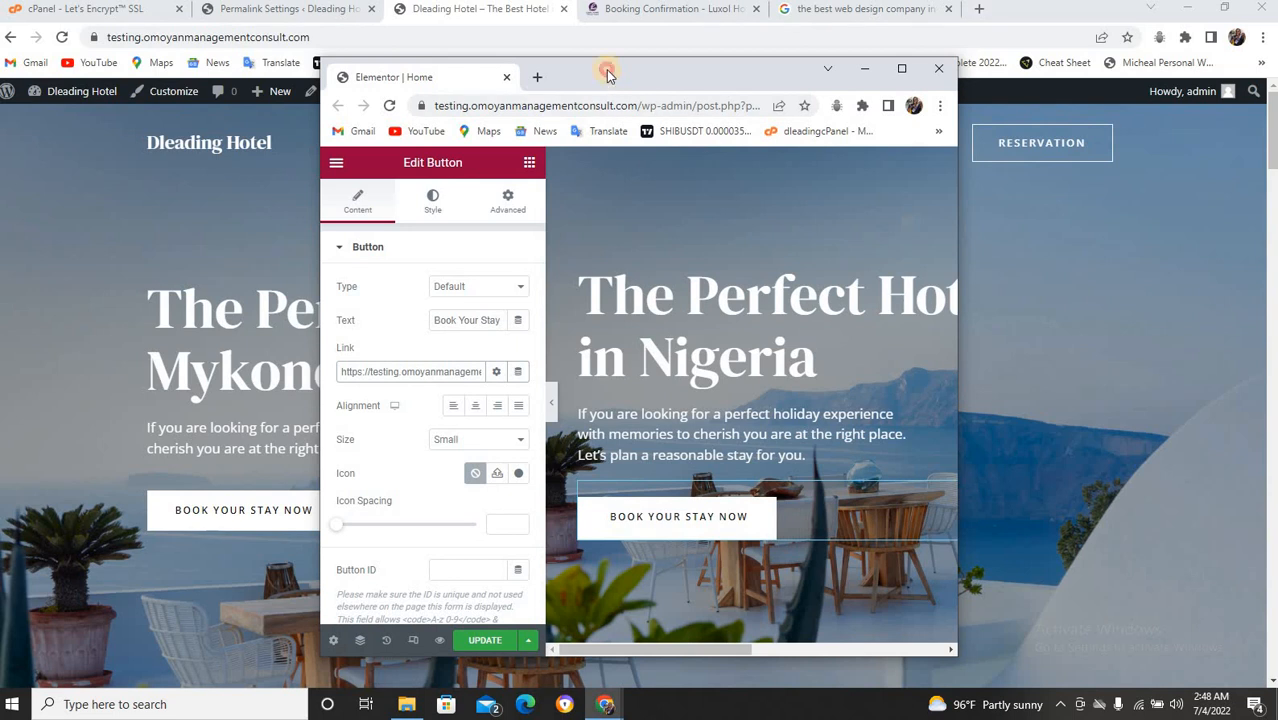
pyautogui.moveTo(607, 75); pyautogui.dragTo(670, 29)
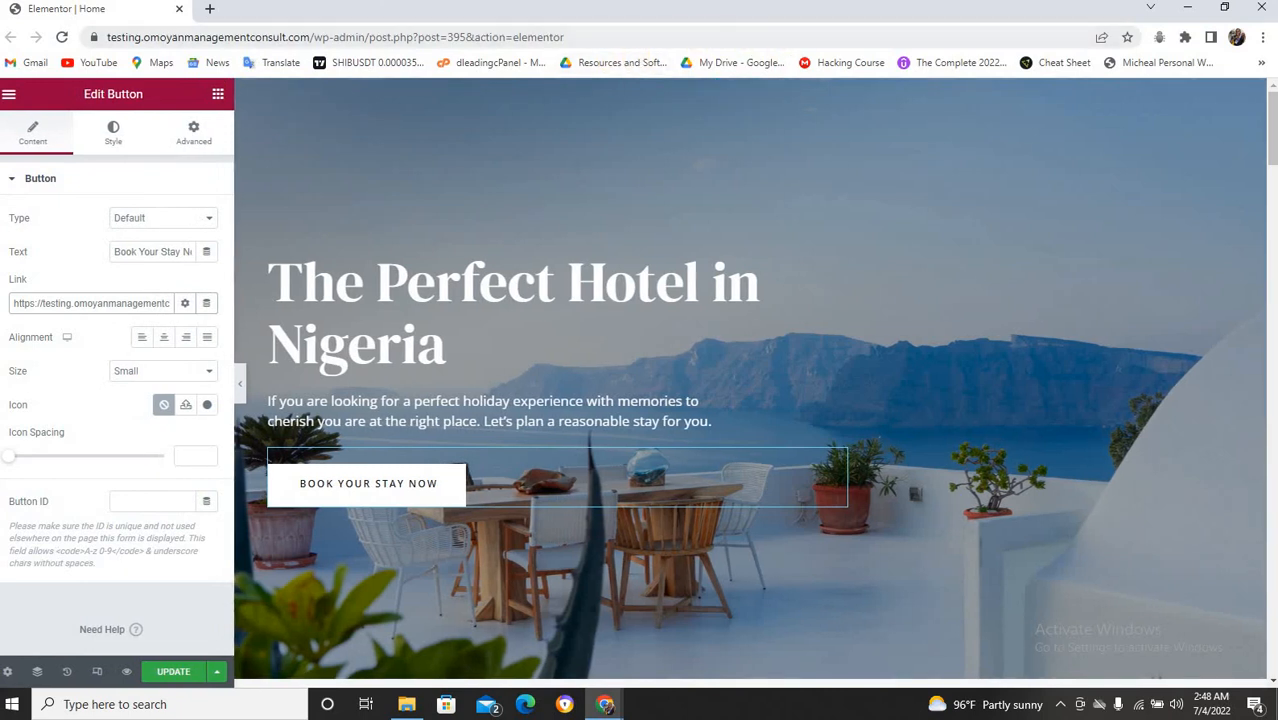
pyautogui.moveTo(57, 8); pyautogui.dragTo(570, 8)
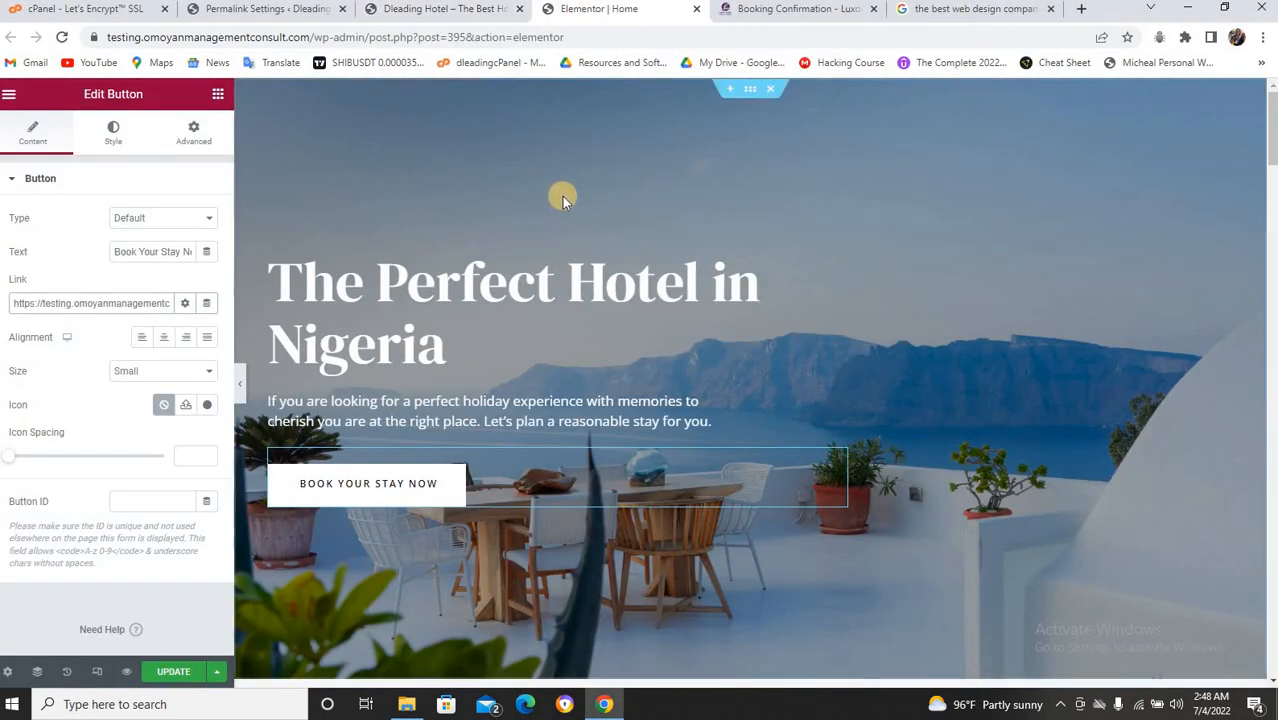
pyautogui.click(475, 8)
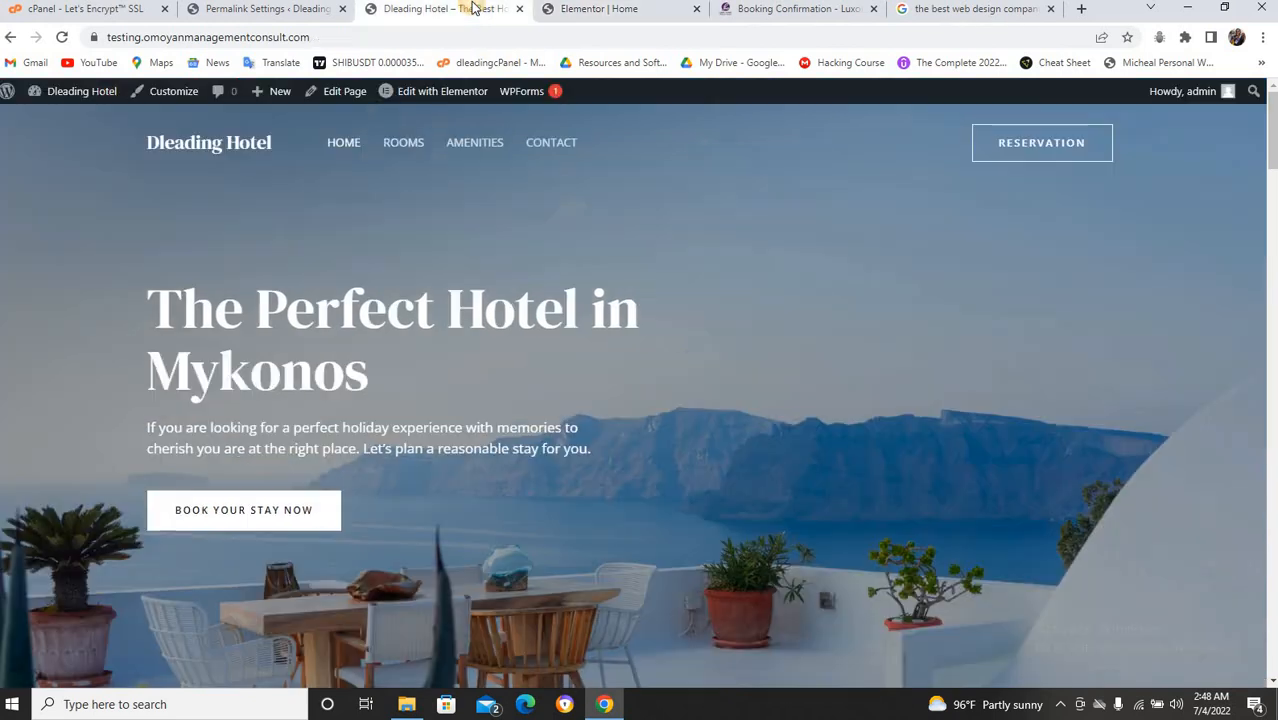
# Set the Book Your Stay Now button link to the Rooms page suggestion.
pyautogui.click(635, 10)
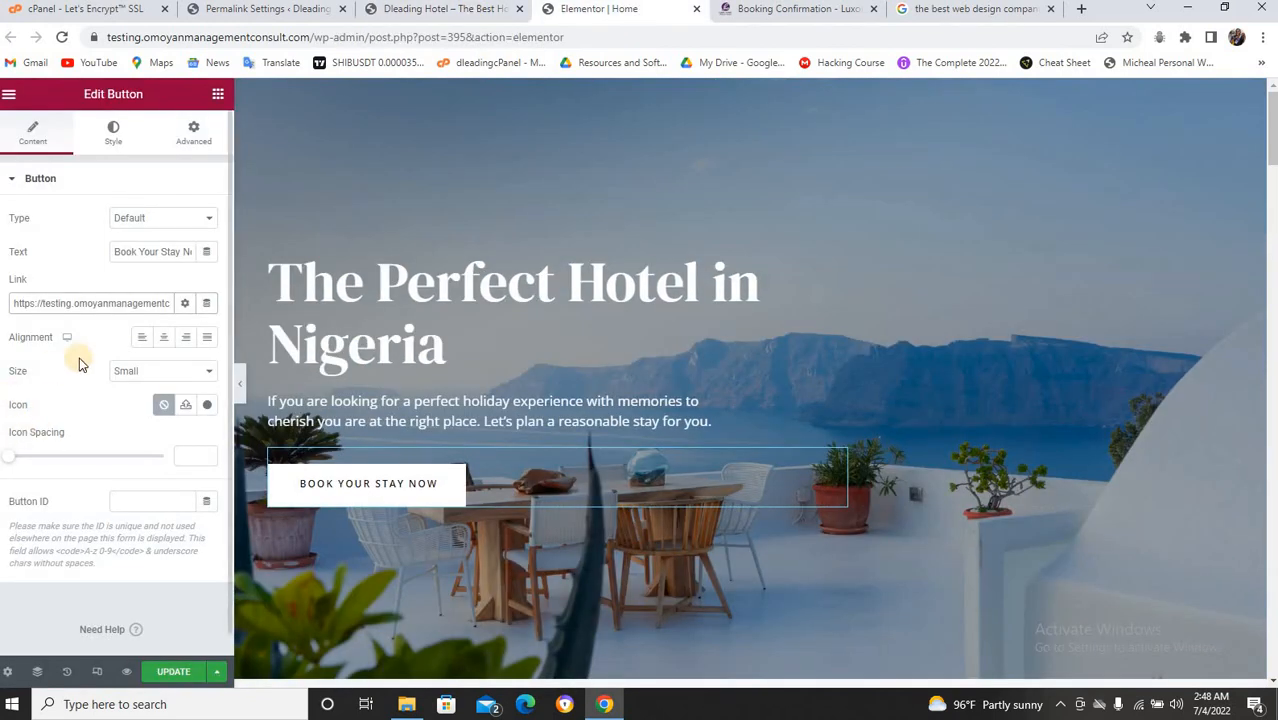
pyautogui.tripleClick(97, 304)
pyautogui.press('BackSpace')
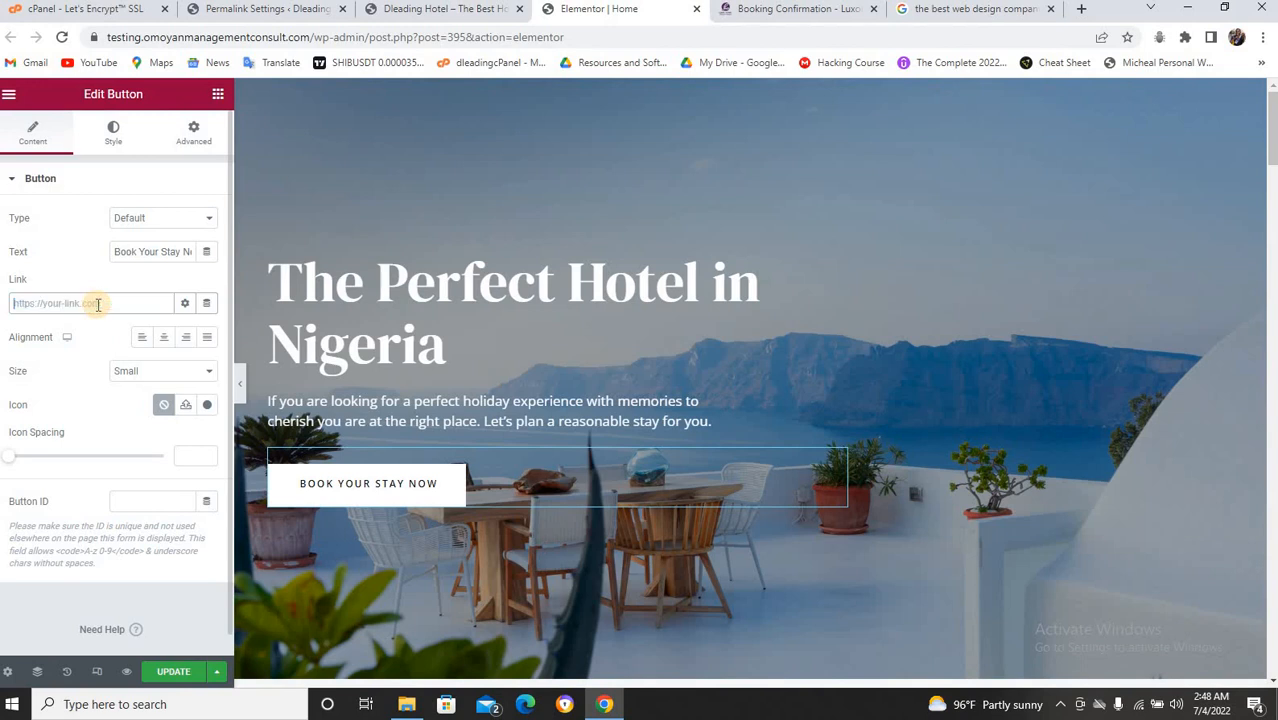
pyautogui.hotkey('ctrl', 'v')
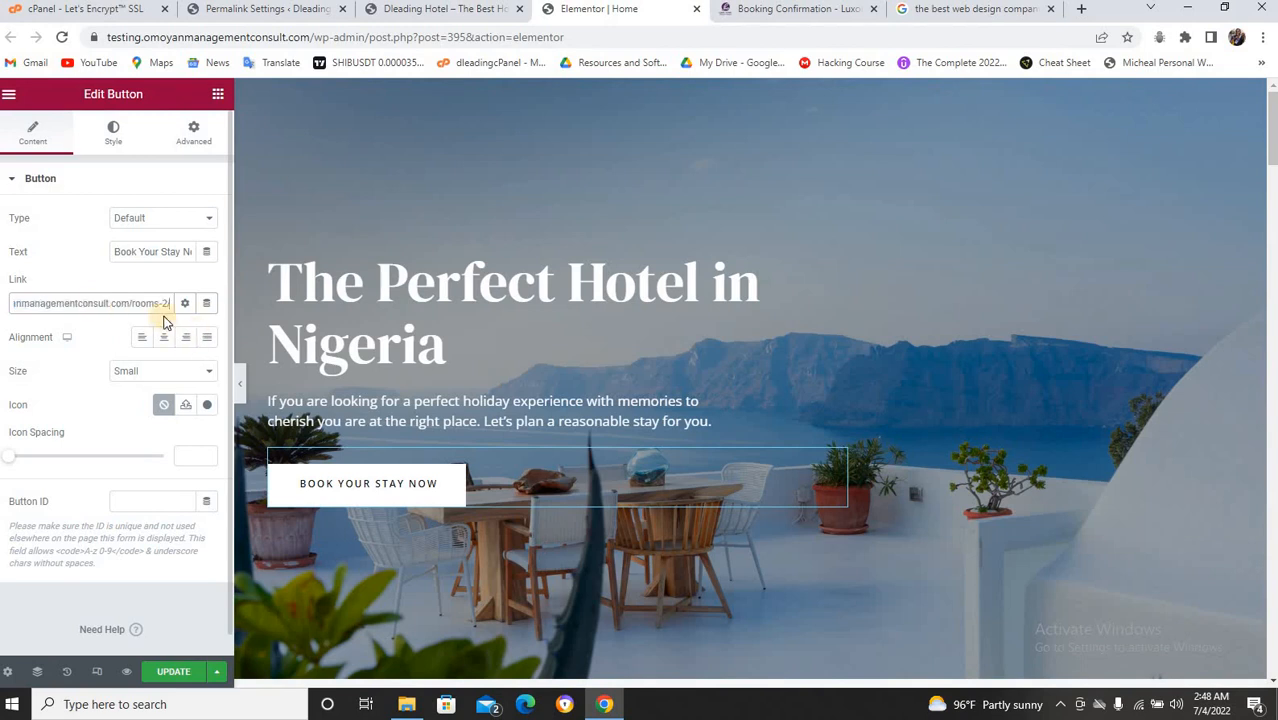
pyautogui.doubleClick(101, 303)
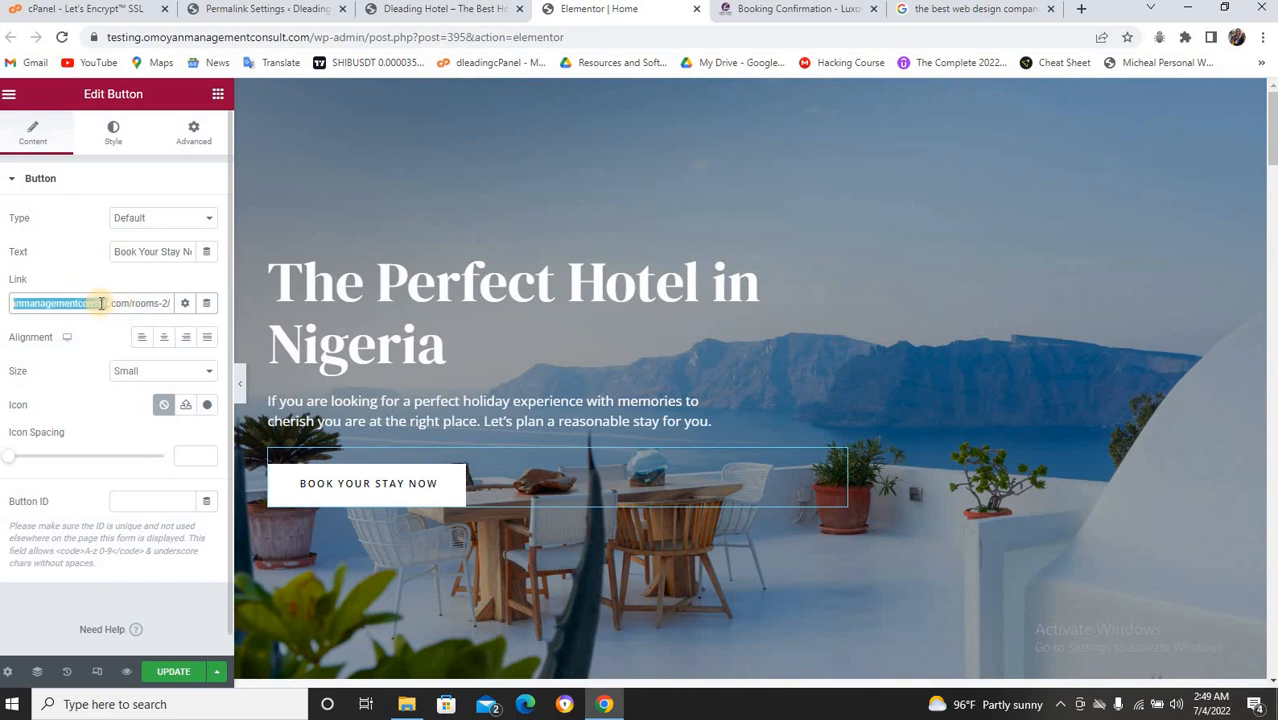
pyautogui.tripleClick(101, 303)
pyautogui.press('BackSpace')
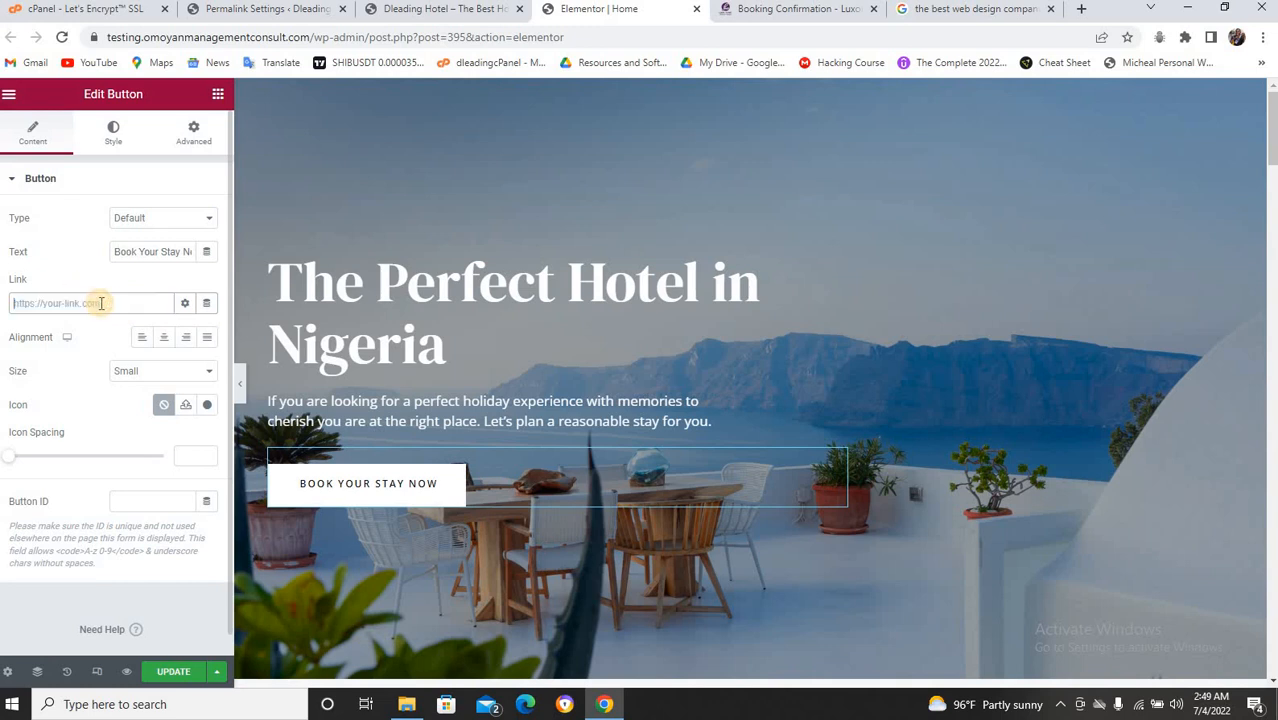
pyautogui.write('room')
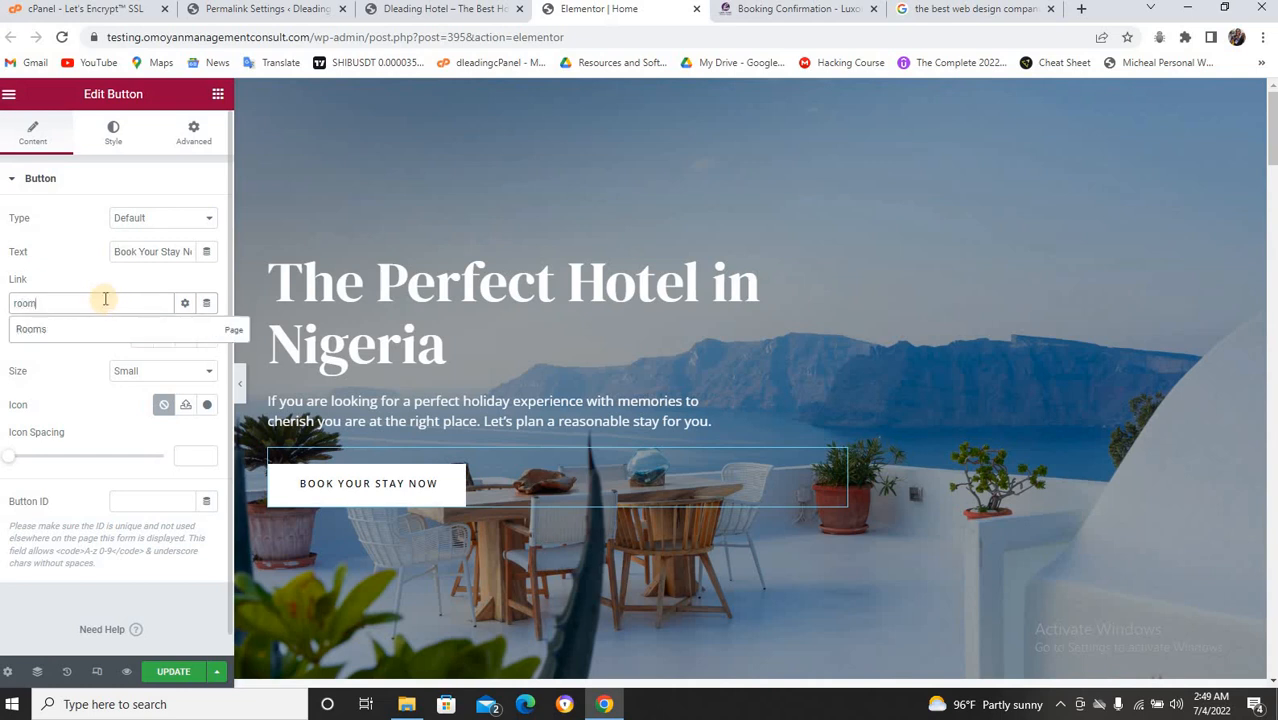
pyautogui.click(44, 332)
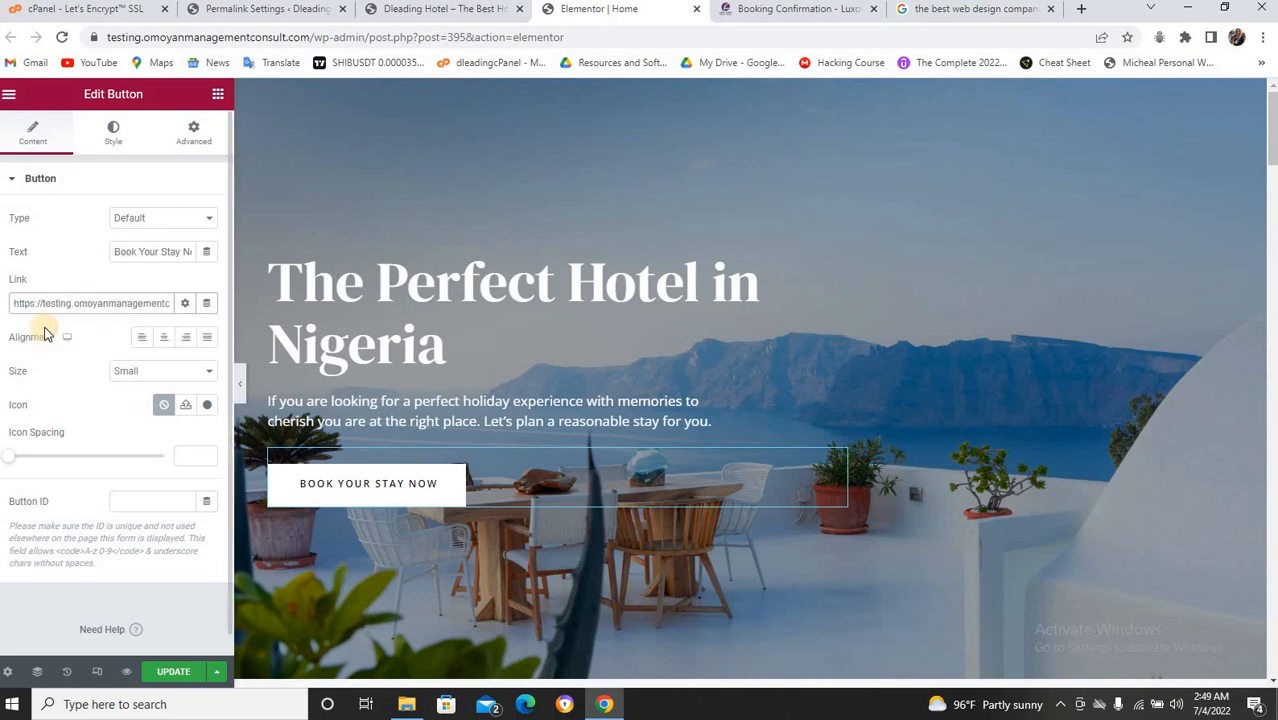
# Save the homepage changes with UPDATE.
pyautogui.click(172, 668)
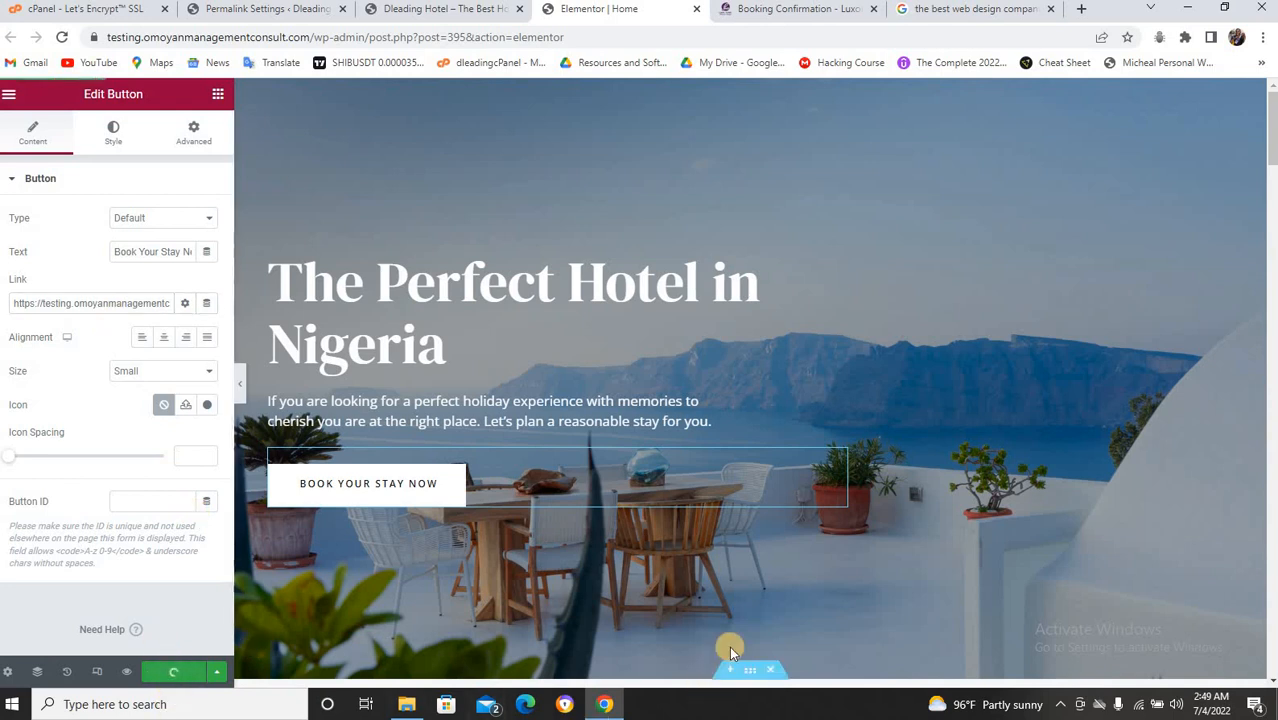
pyautogui.scroll(-5, 788, 539)
pyautogui.scroll(-5, 790, 541)
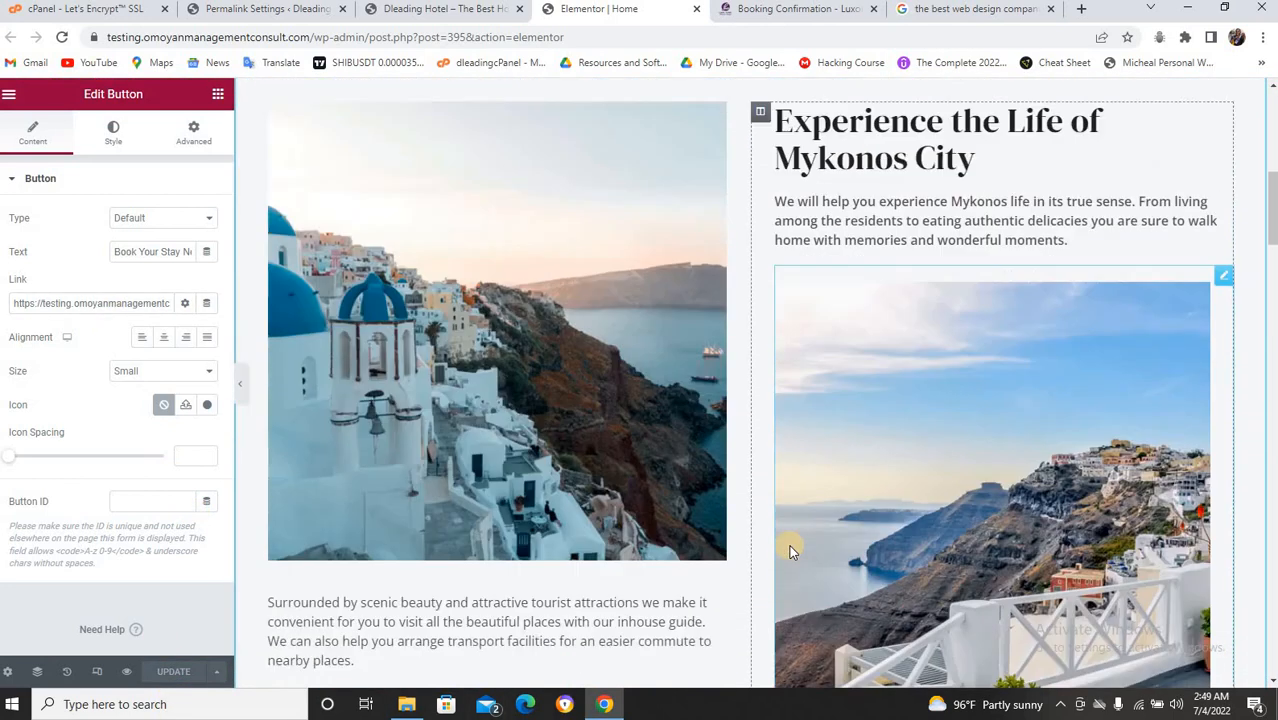
pyautogui.scroll(3, 795, 543)
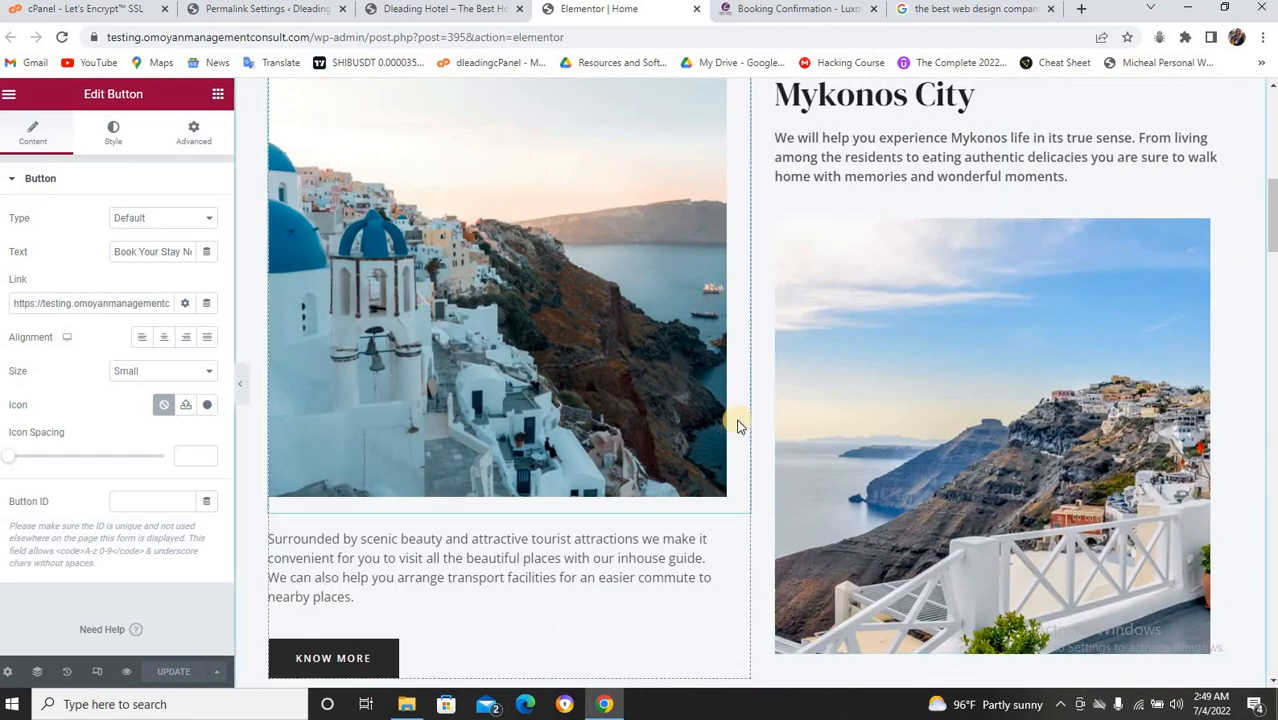
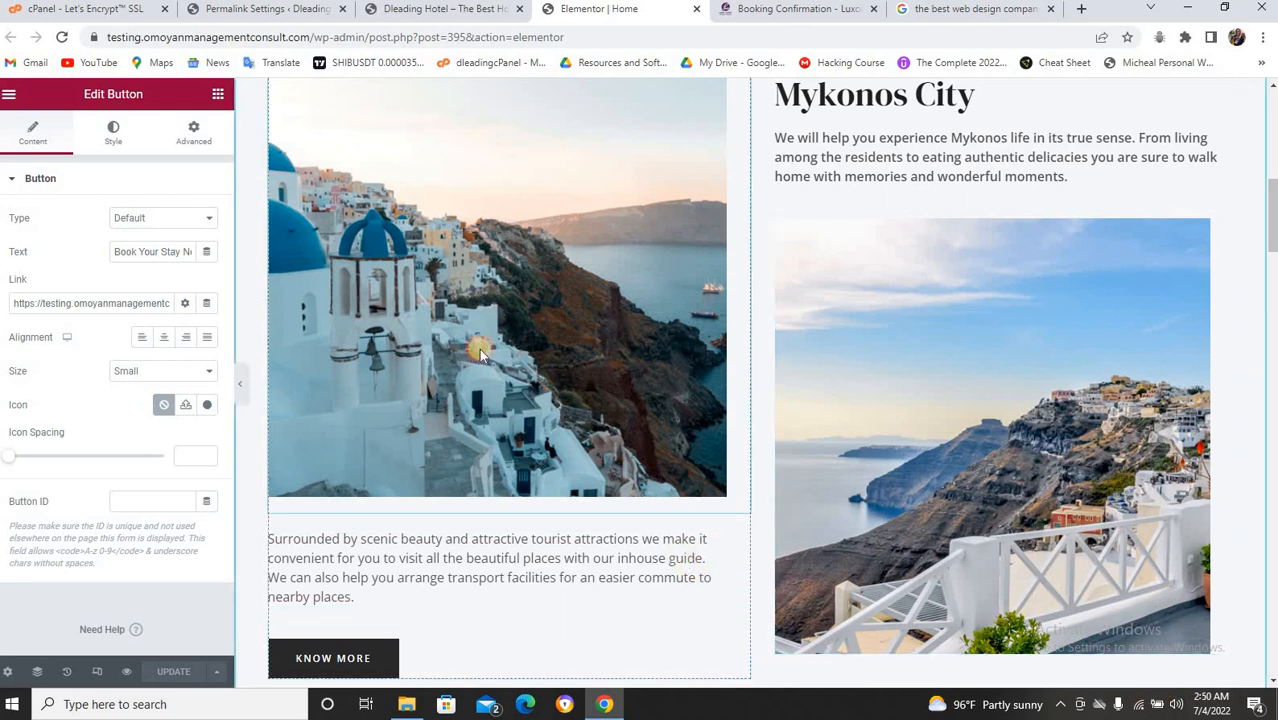
# Open the left Santorini image's settings and bring its KNOW MORE button into view.
pyautogui.click(409, 480)
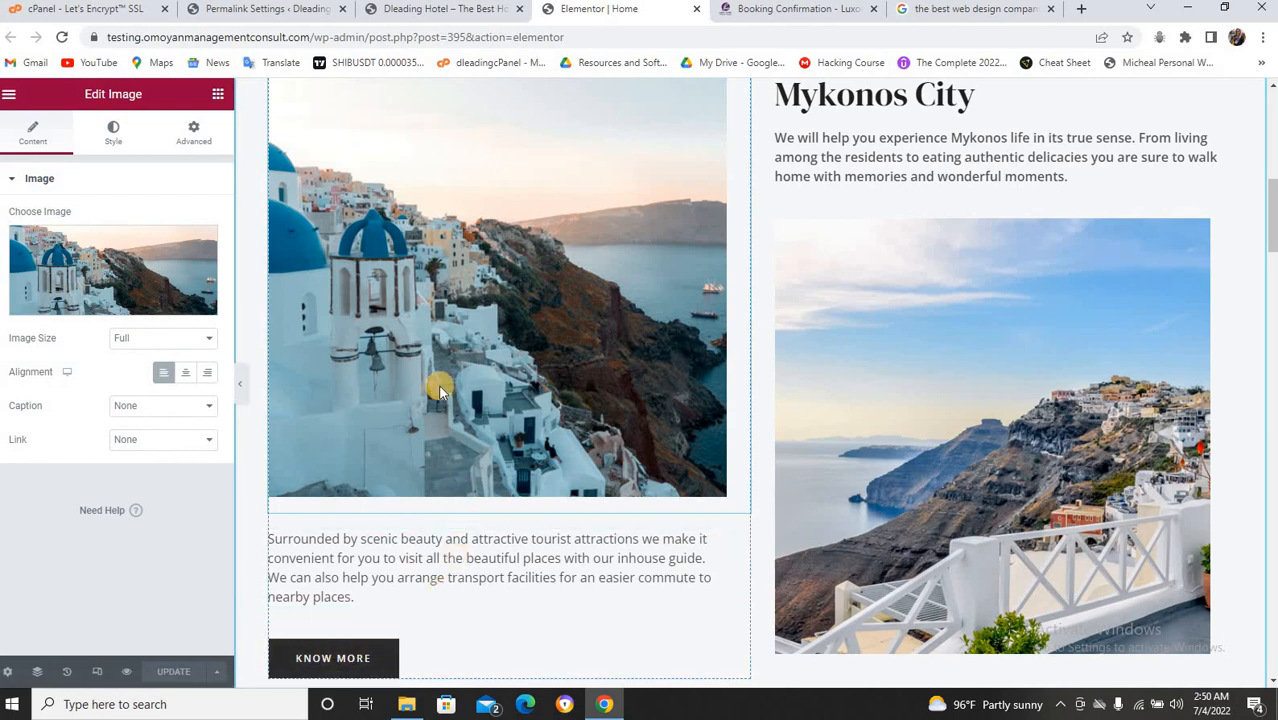
pyautogui.scroll(1, 437, 385)
pyautogui.scroll(-2, 438, 437)
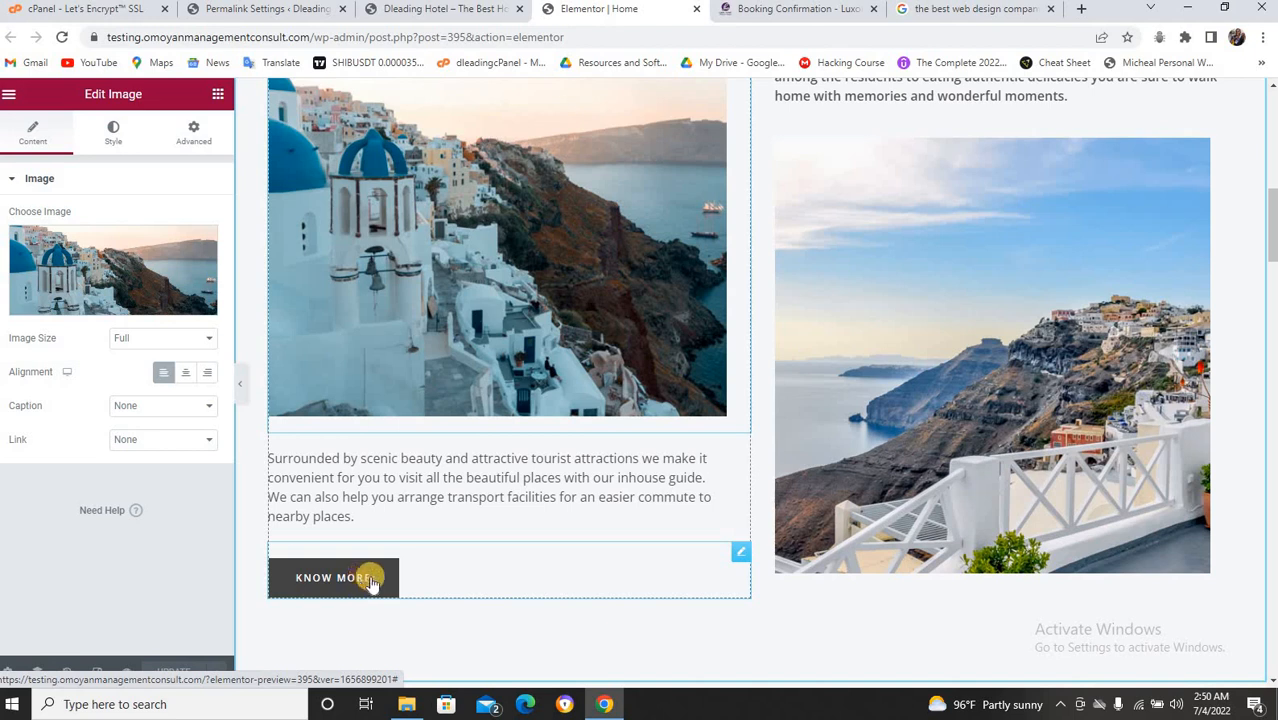
# Change the KNOW MORE button label to 'Learn More'.
pyautogui.click(740, 552)
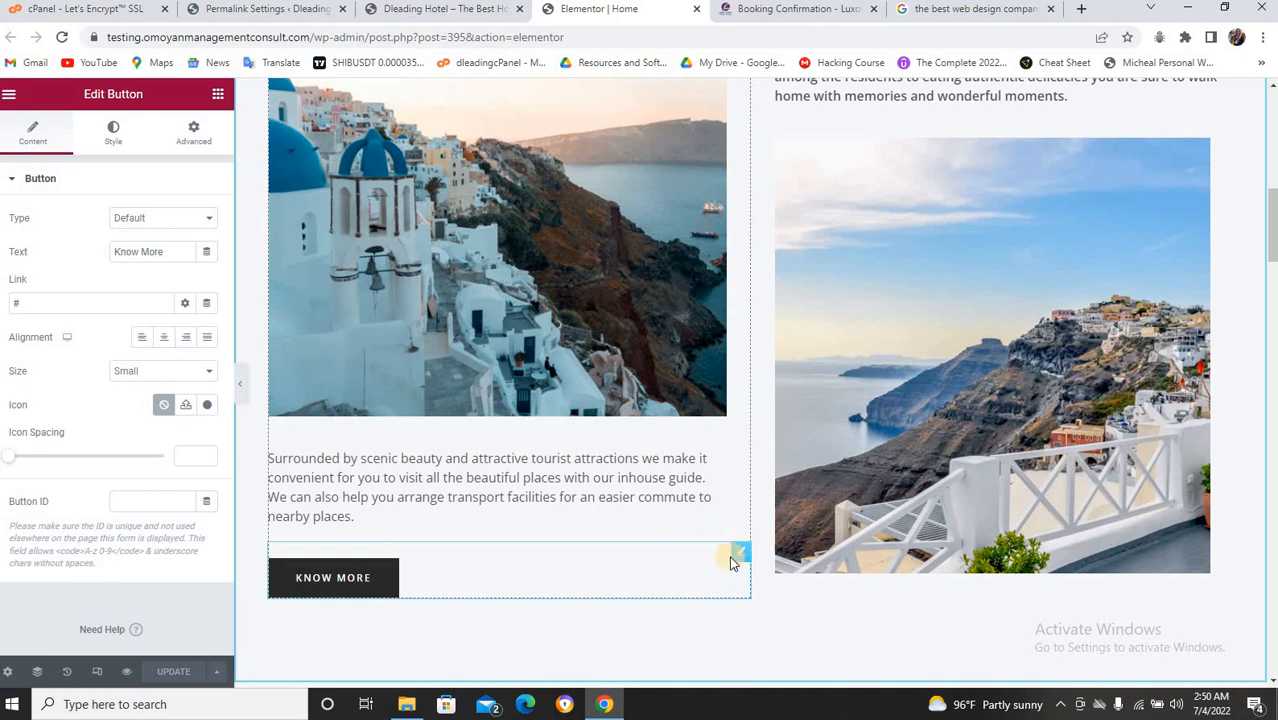
pyautogui.doubleClick(127, 251)
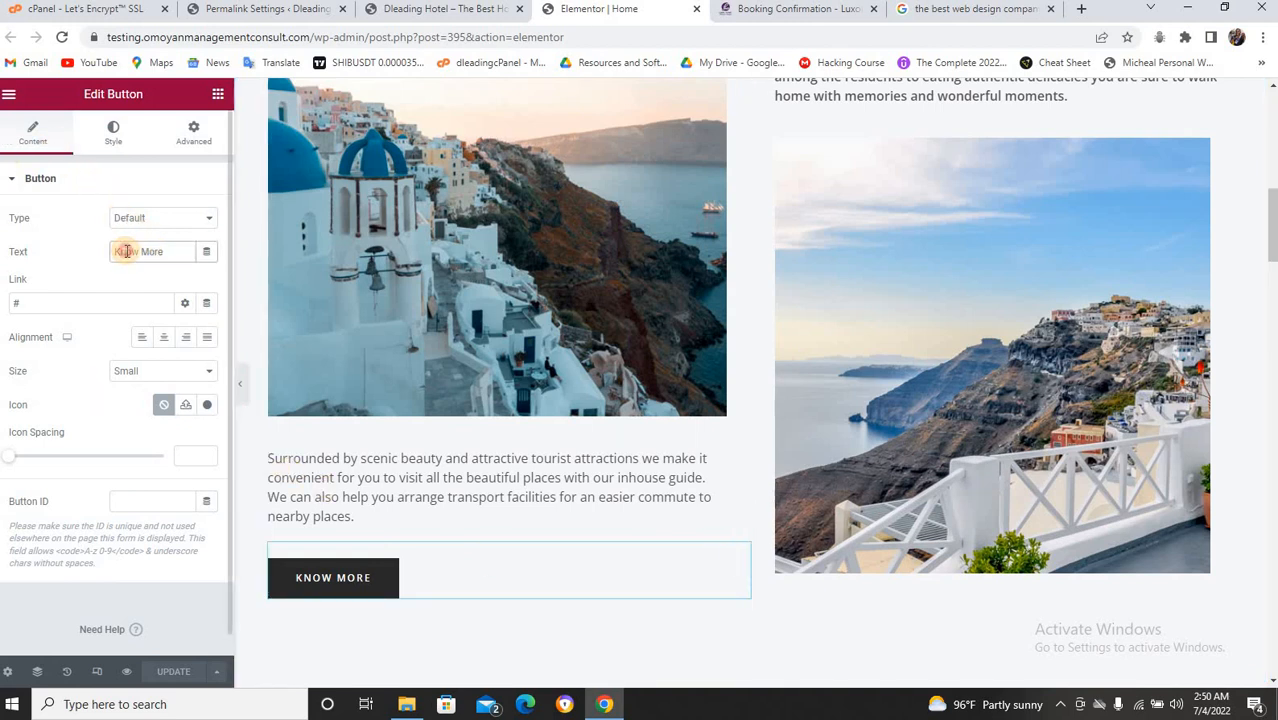
pyautogui.write('Learn')
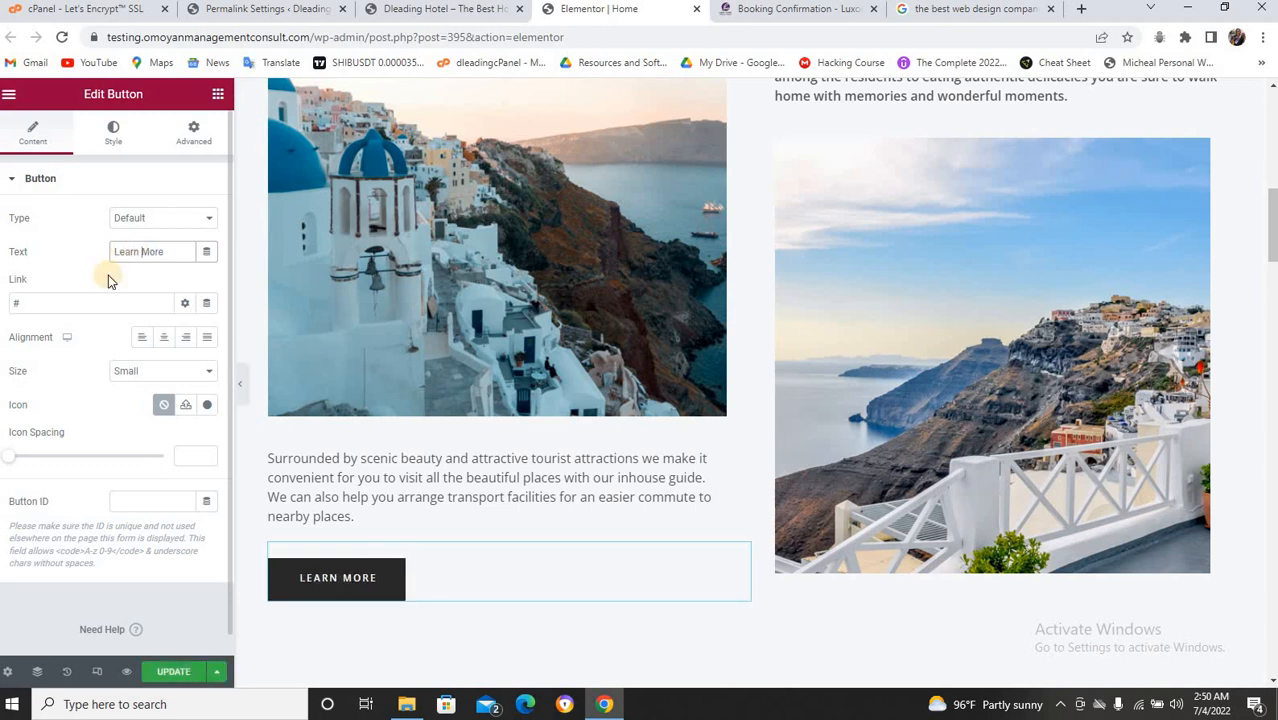
# Replace the button's '#' placeholder link with 'about' and switch to the live hotel homepage.
pyautogui.click(92, 303)
pyautogui.press('BackSpace')
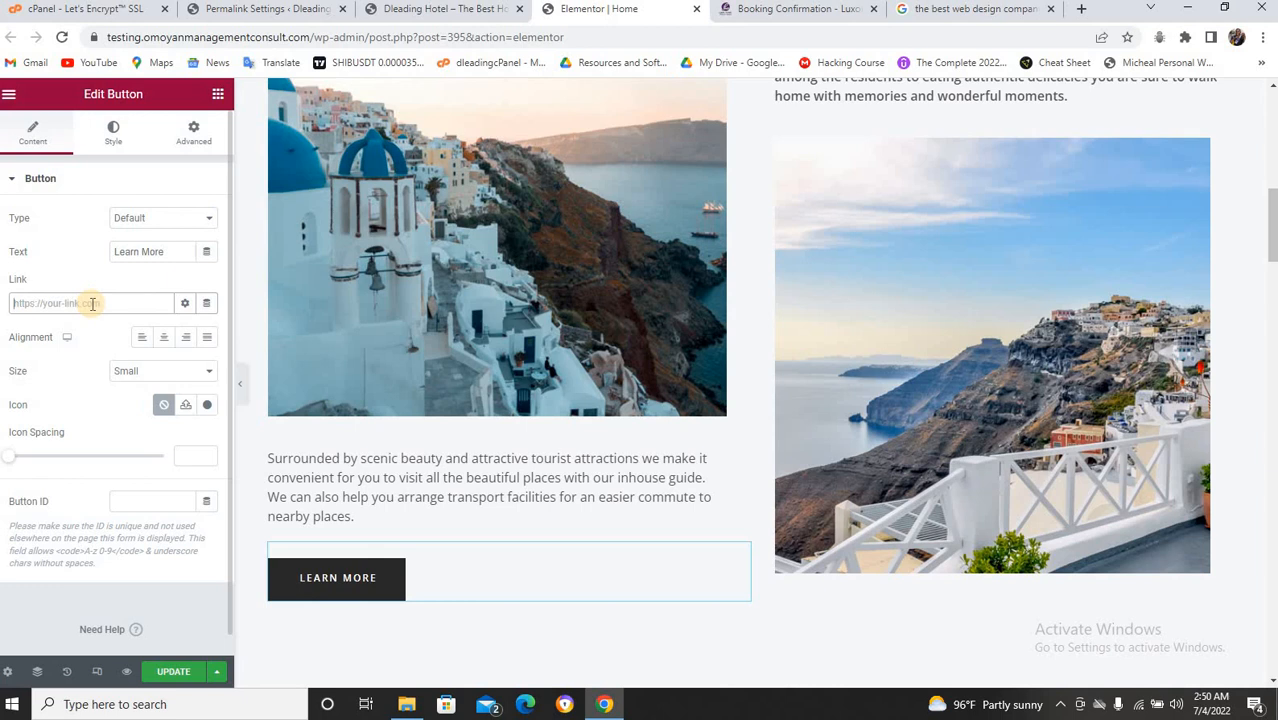
pyautogui.write('about')
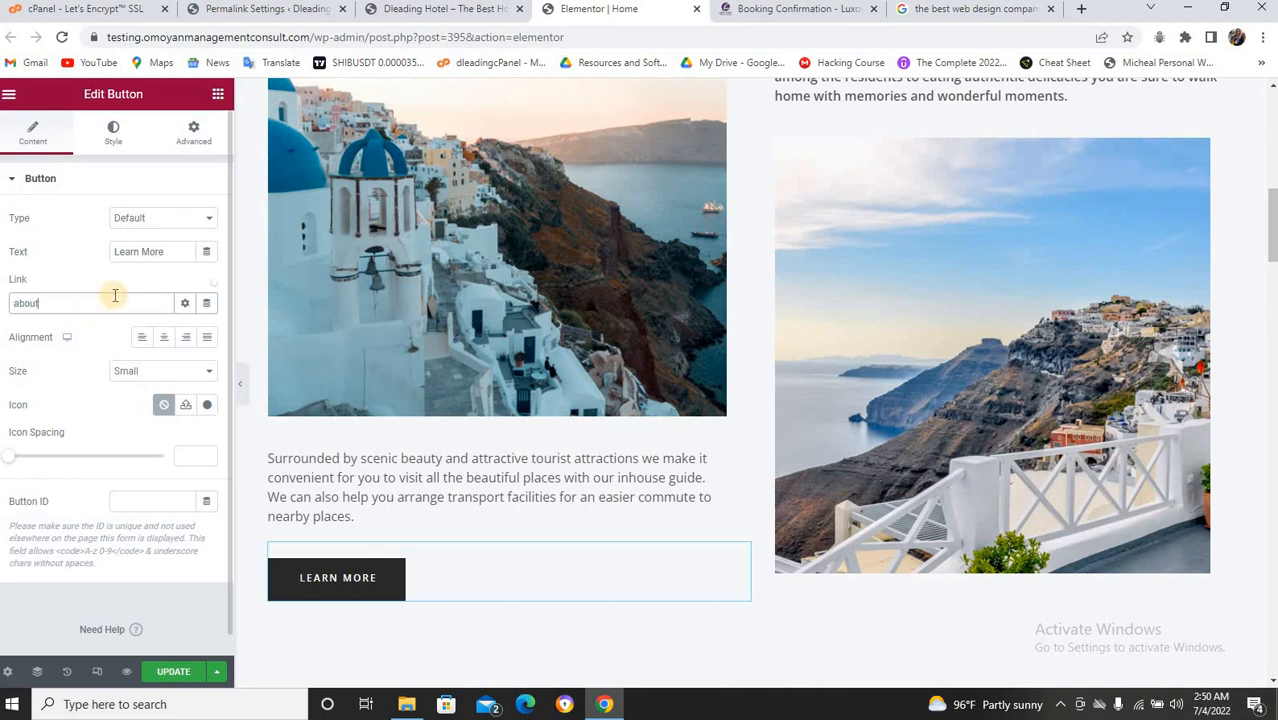
pyautogui.doubleClick(61, 302)
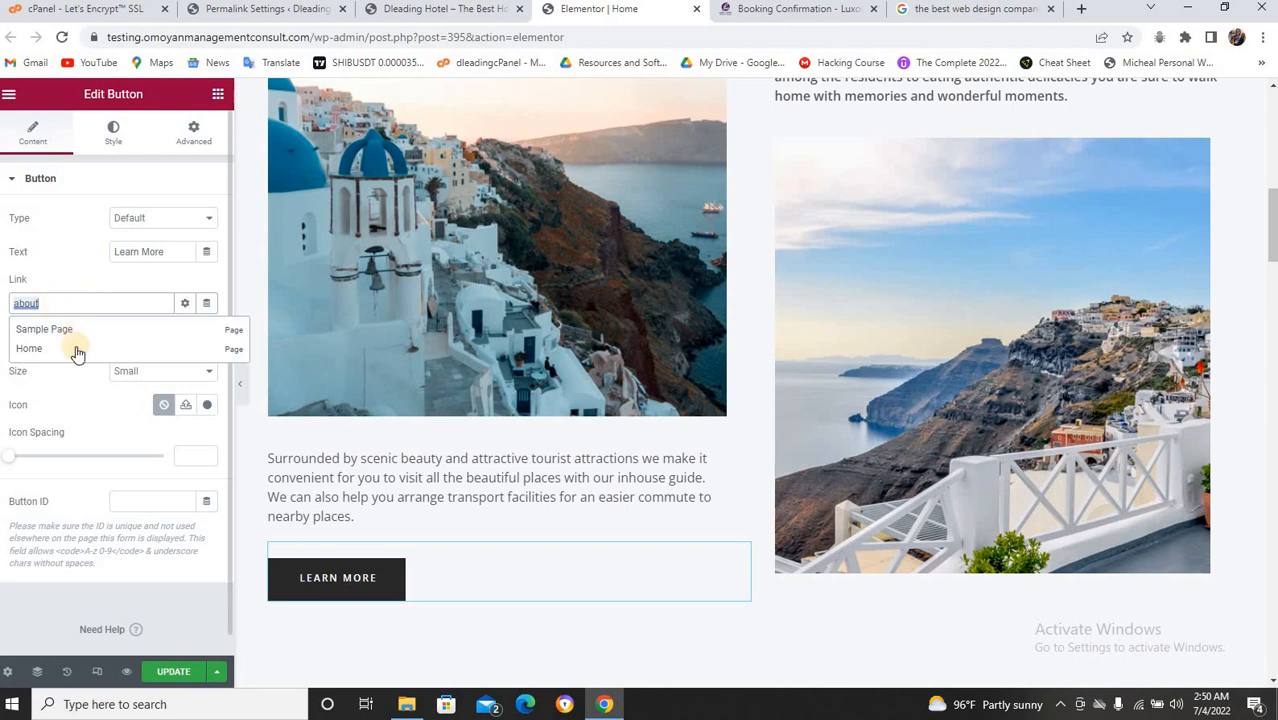
pyautogui.click(395, 9)
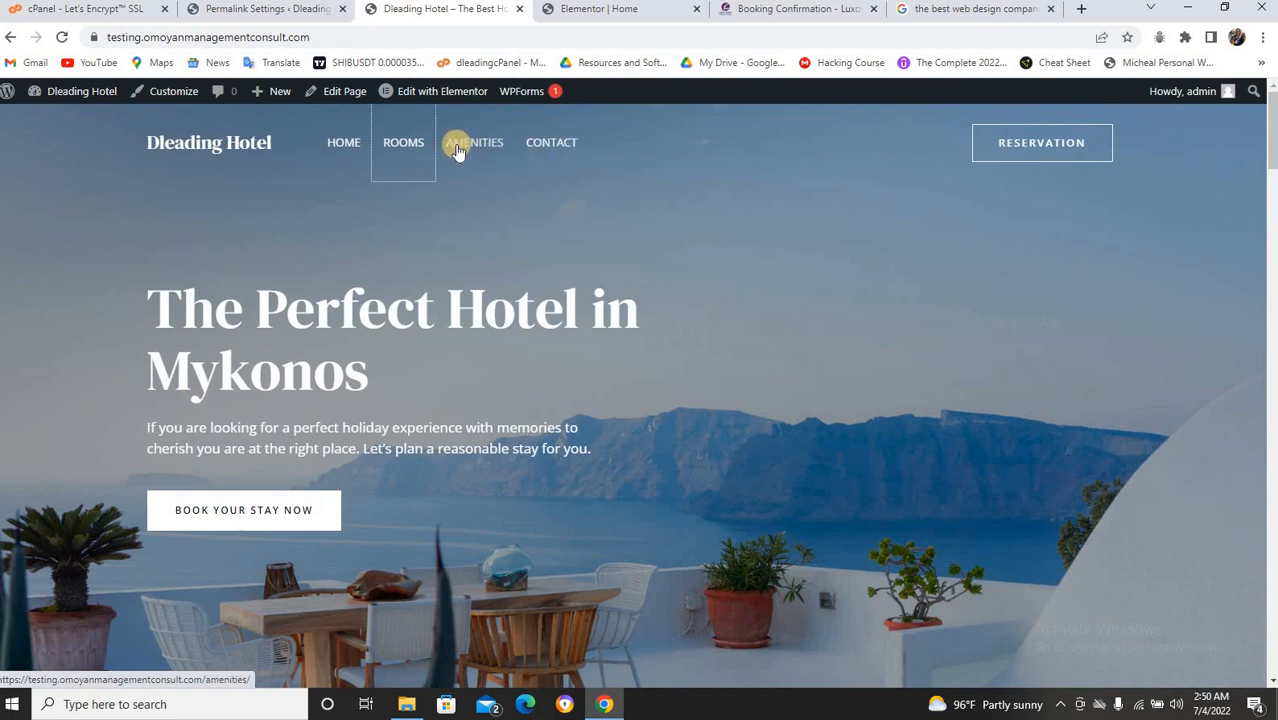
# Copy the CONTACT menu link address from the live site and return to the Elementor editor.
pyautogui.rightClick(545, 145)
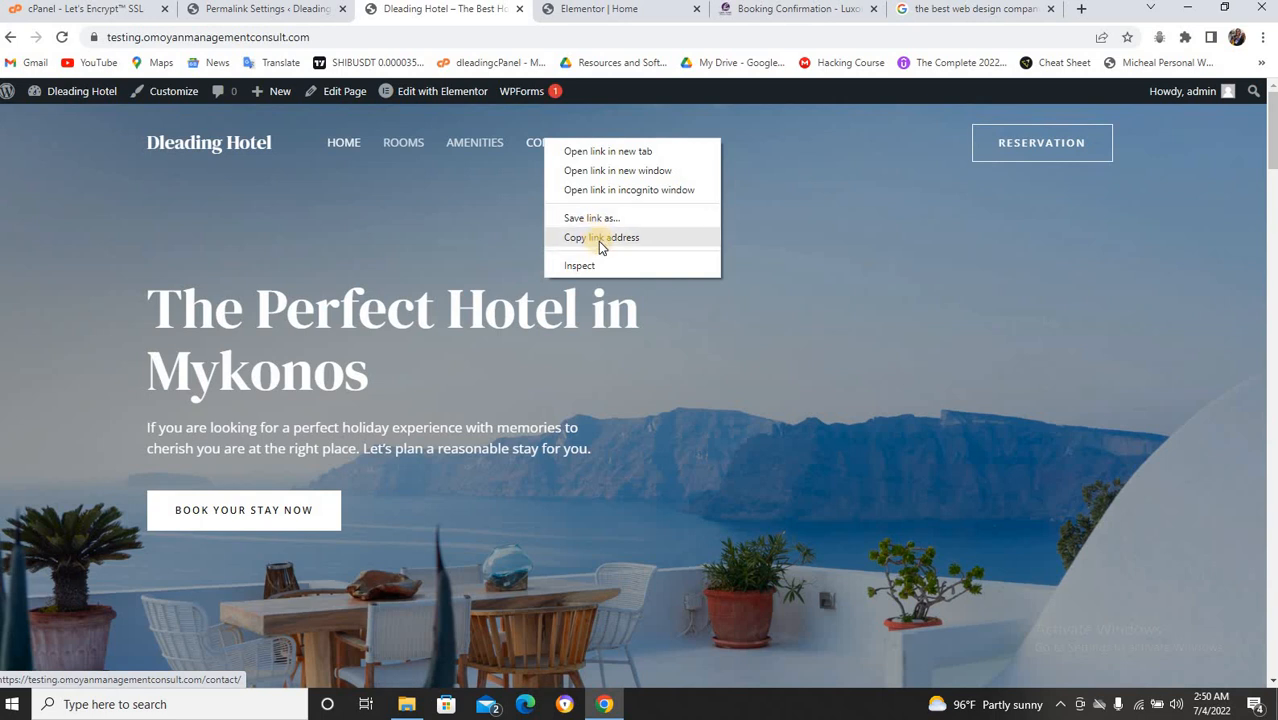
pyautogui.click(598, 239)
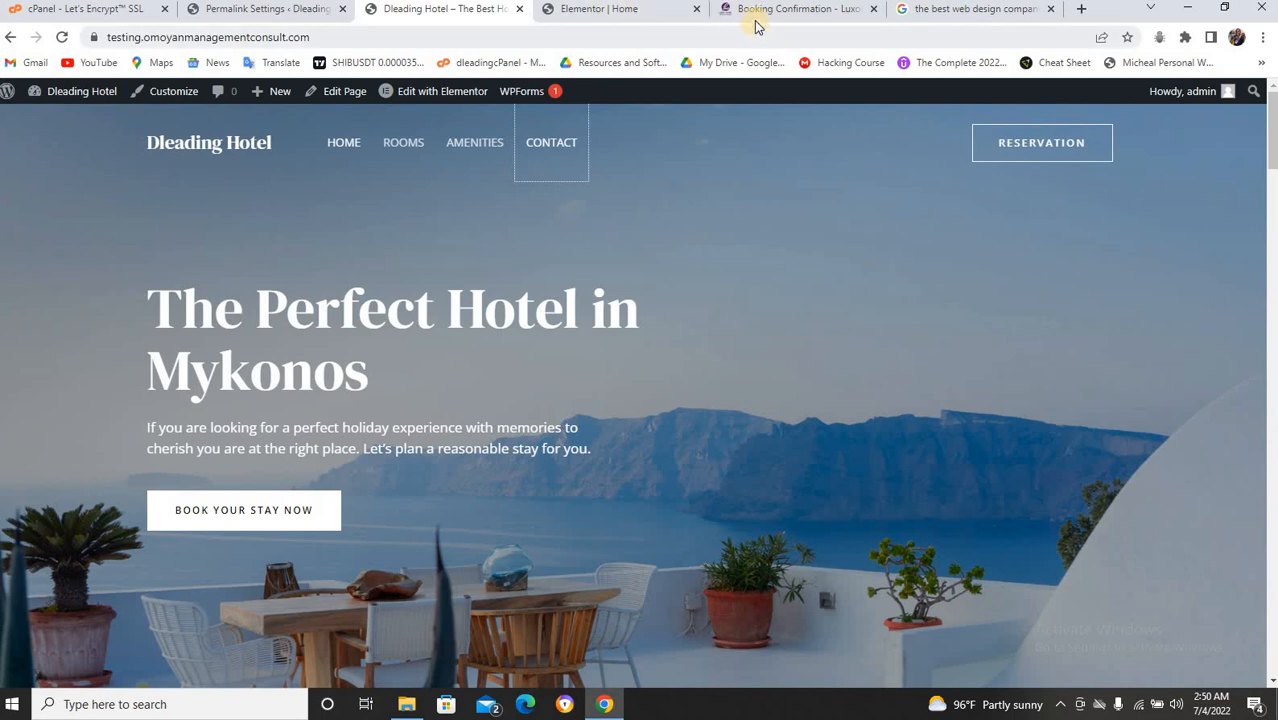
pyautogui.click(642, 14)
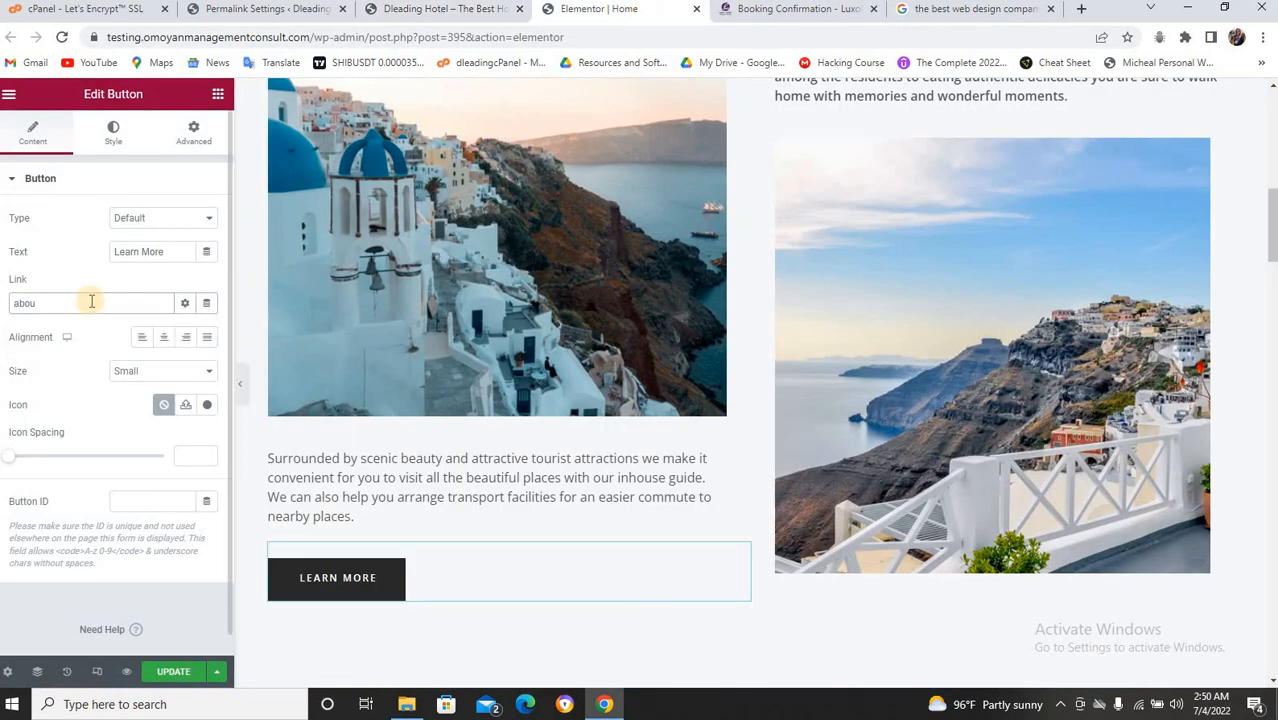
# Link the button to the pasted Contact page address and relabel it 'Contact us'.
pyautogui.press('BackSpace')
pyautogui.hotkey('ctrl', 'v')
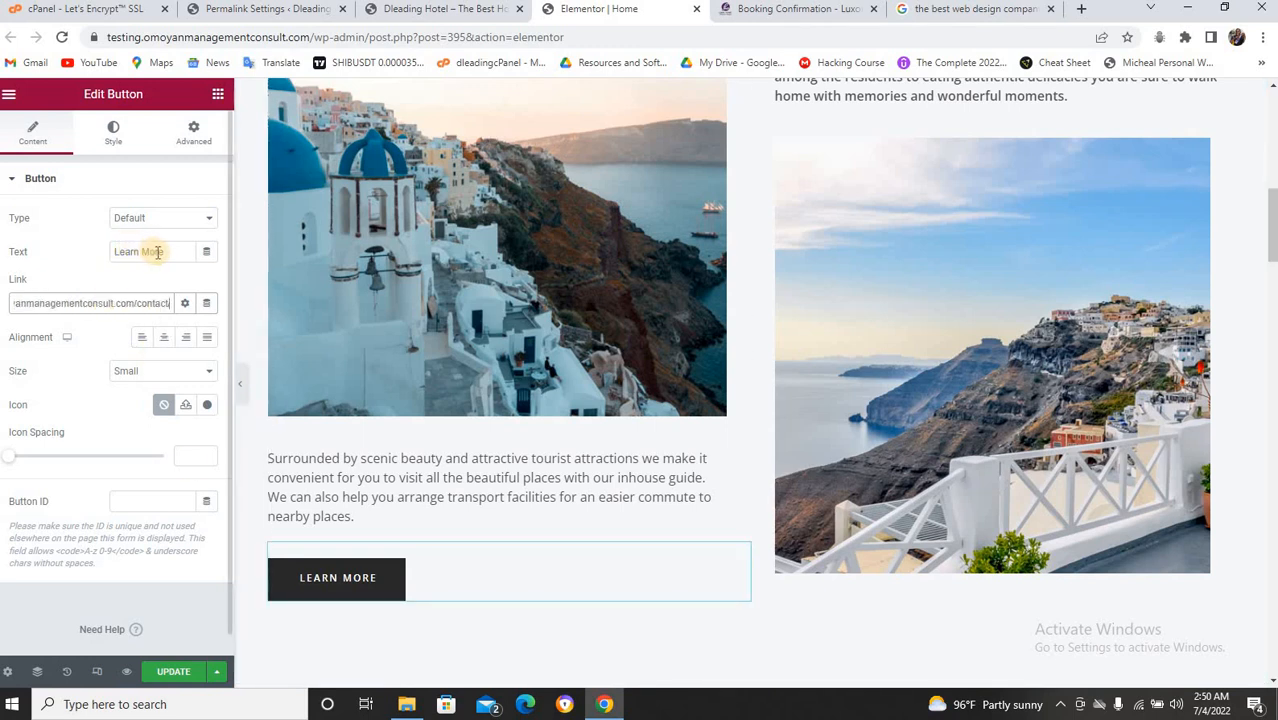
pyautogui.moveTo(163, 252); pyautogui.dragTo(111, 249)
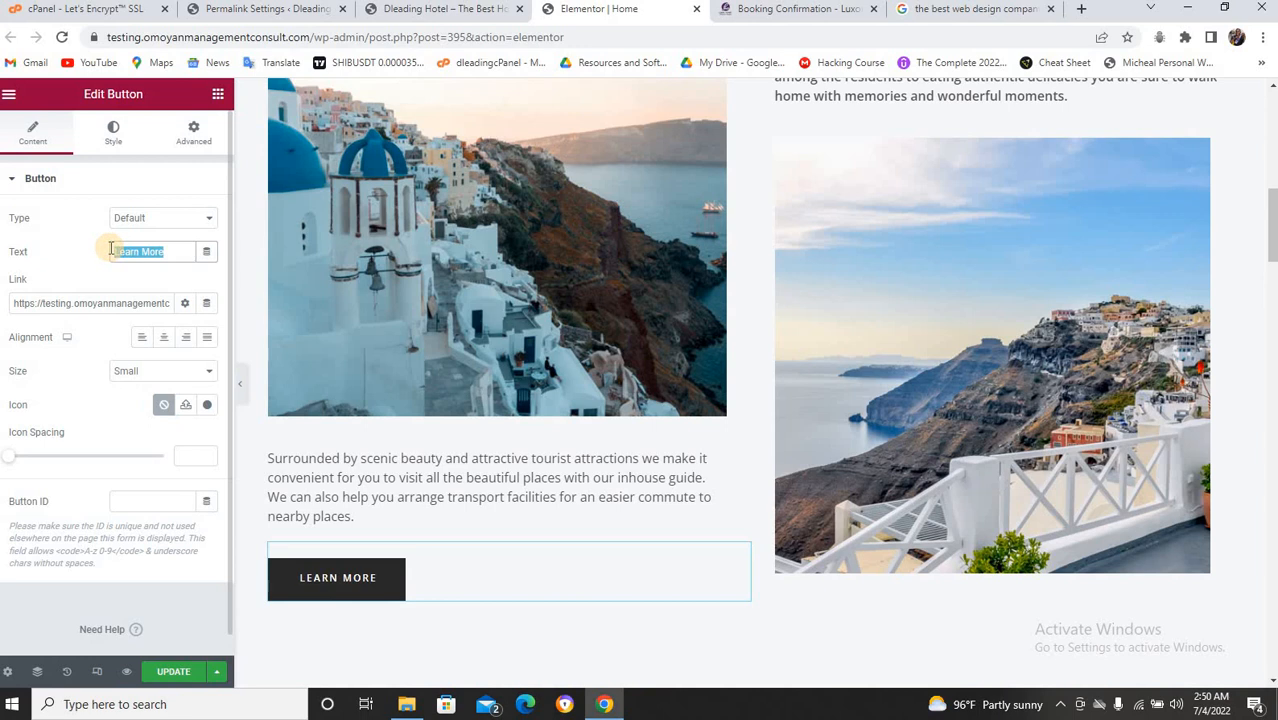
pyautogui.write('Co')
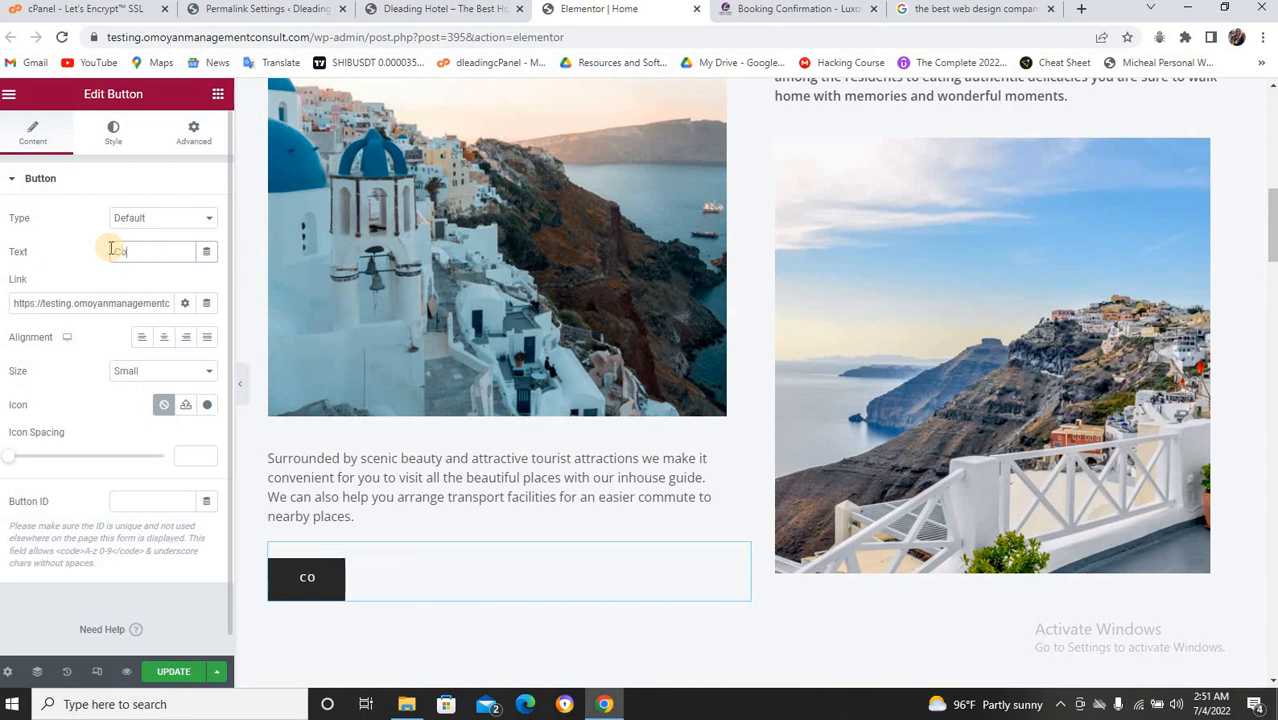
pyautogui.write('ntact I')
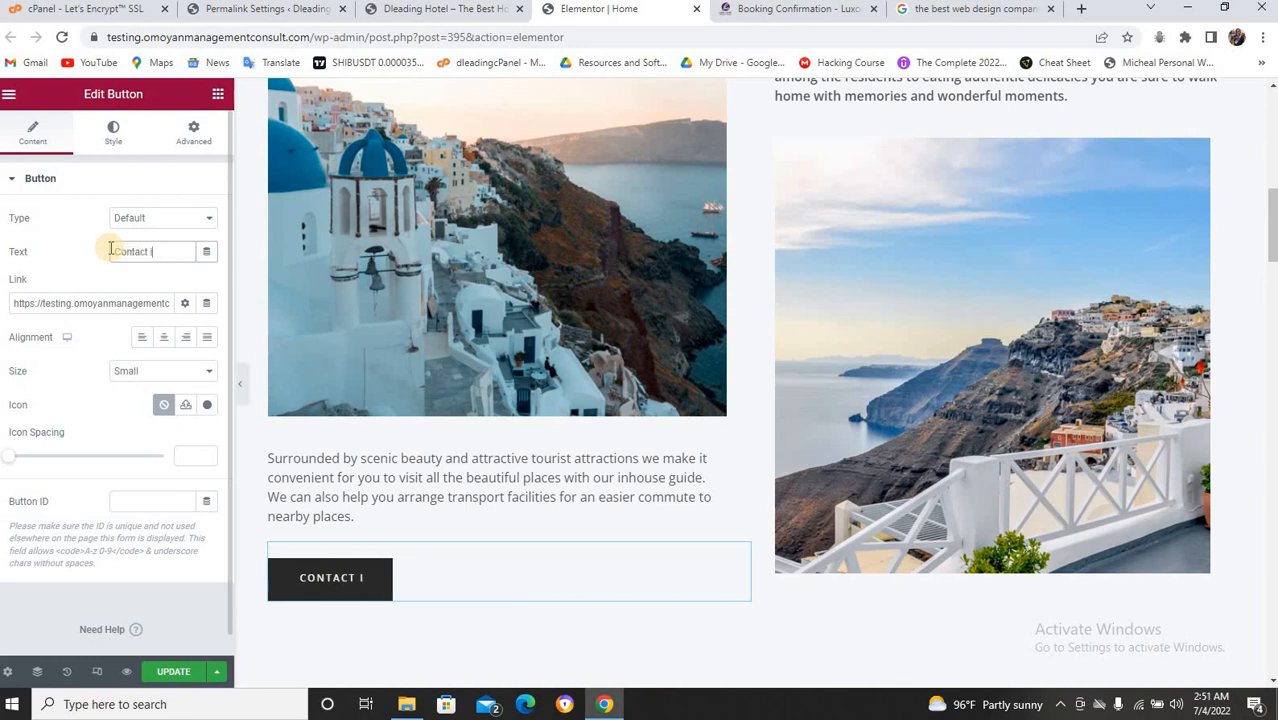
pyautogui.press('BackSpace')
pyautogui.write('us')
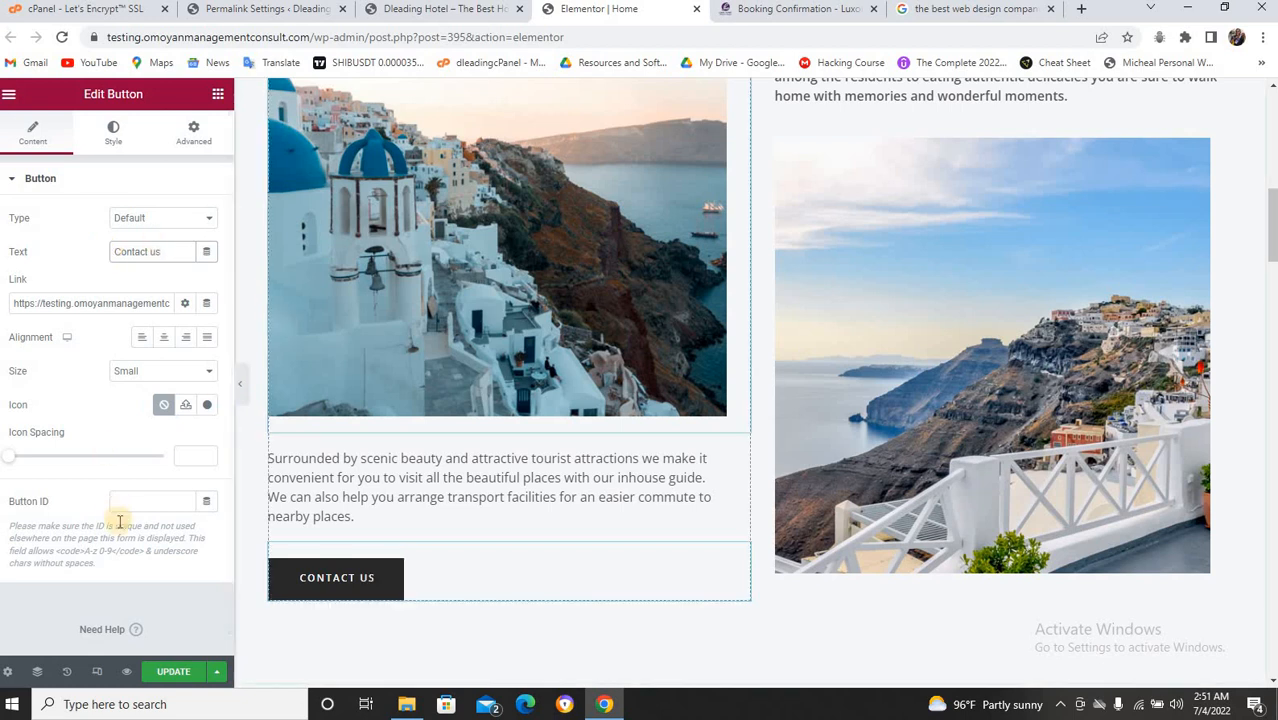
# Save the page changes with UPDATE.
pyautogui.click(170, 668)
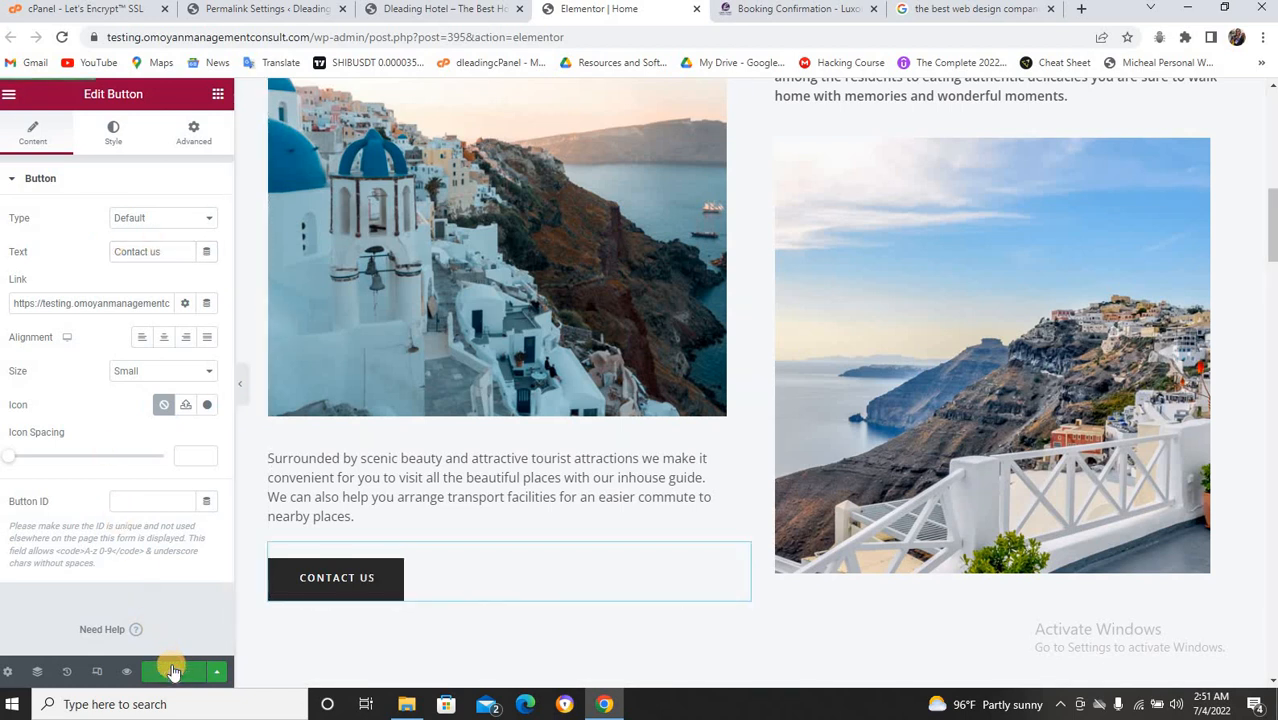
pyautogui.scroll(4, 670, 451)
pyautogui.rightClick(752, 440)
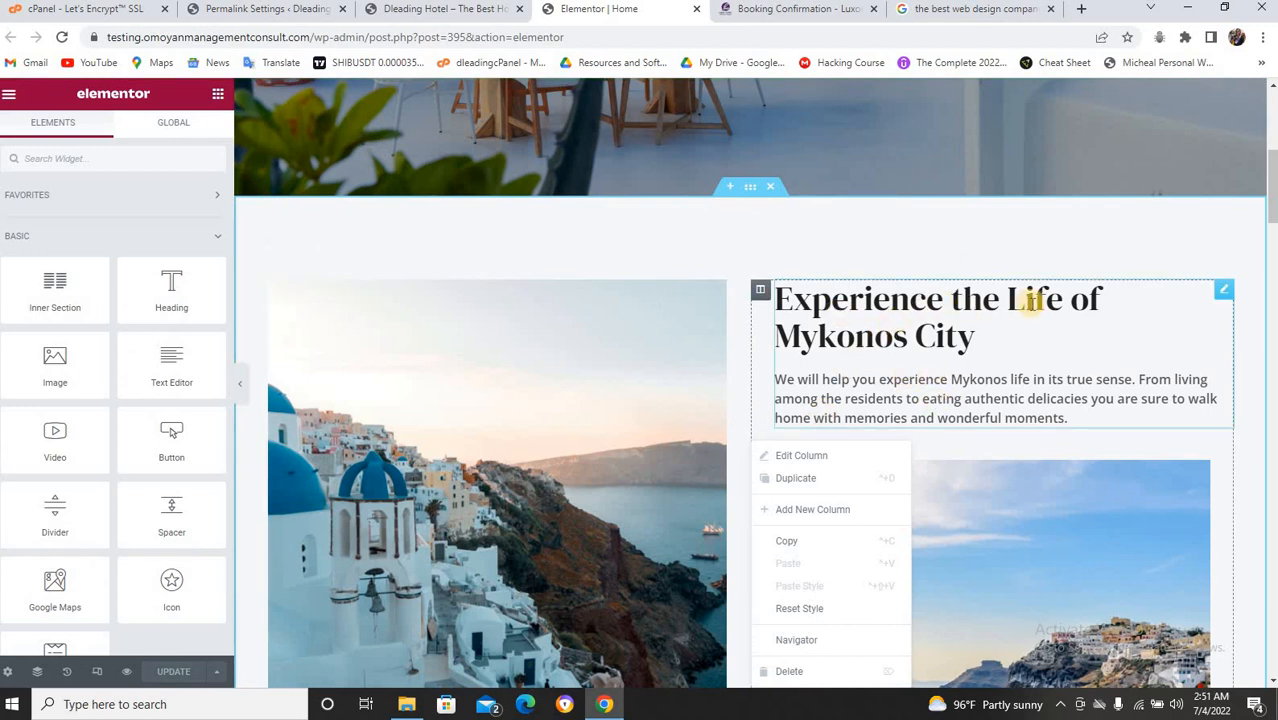
# Rename the 'Experience the Life of Mykonos City' heading to 'About dleading hotel'.
pyautogui.click(978, 338)
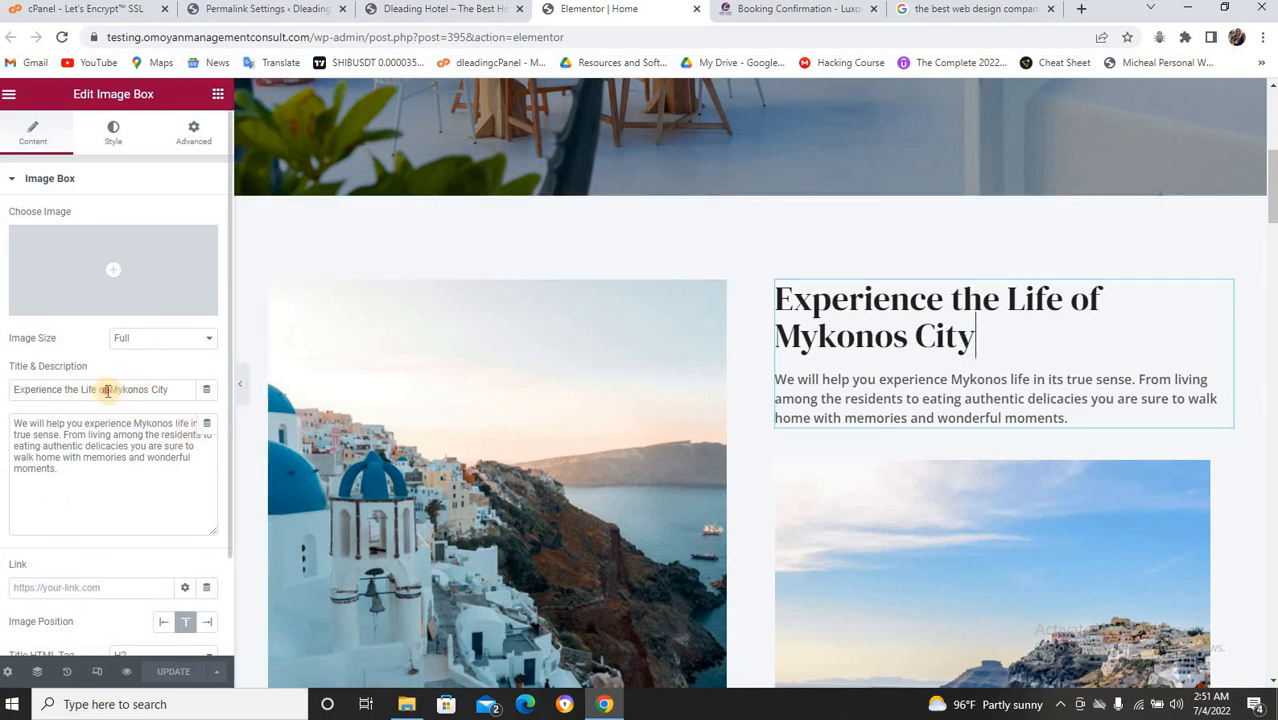
pyautogui.moveTo(107, 390); pyautogui.dragTo(180, 390)
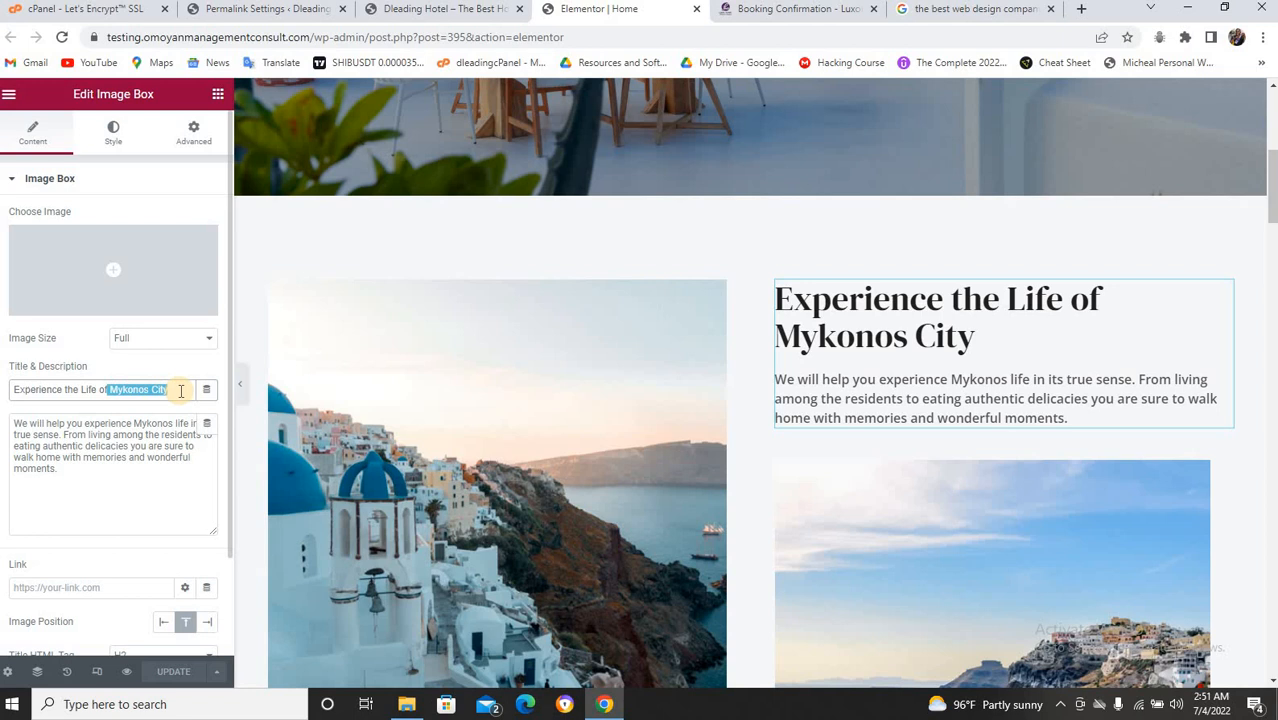
pyautogui.click(130, 392)
pyautogui.moveTo(177, 388); pyautogui.dragTo(17, 395)
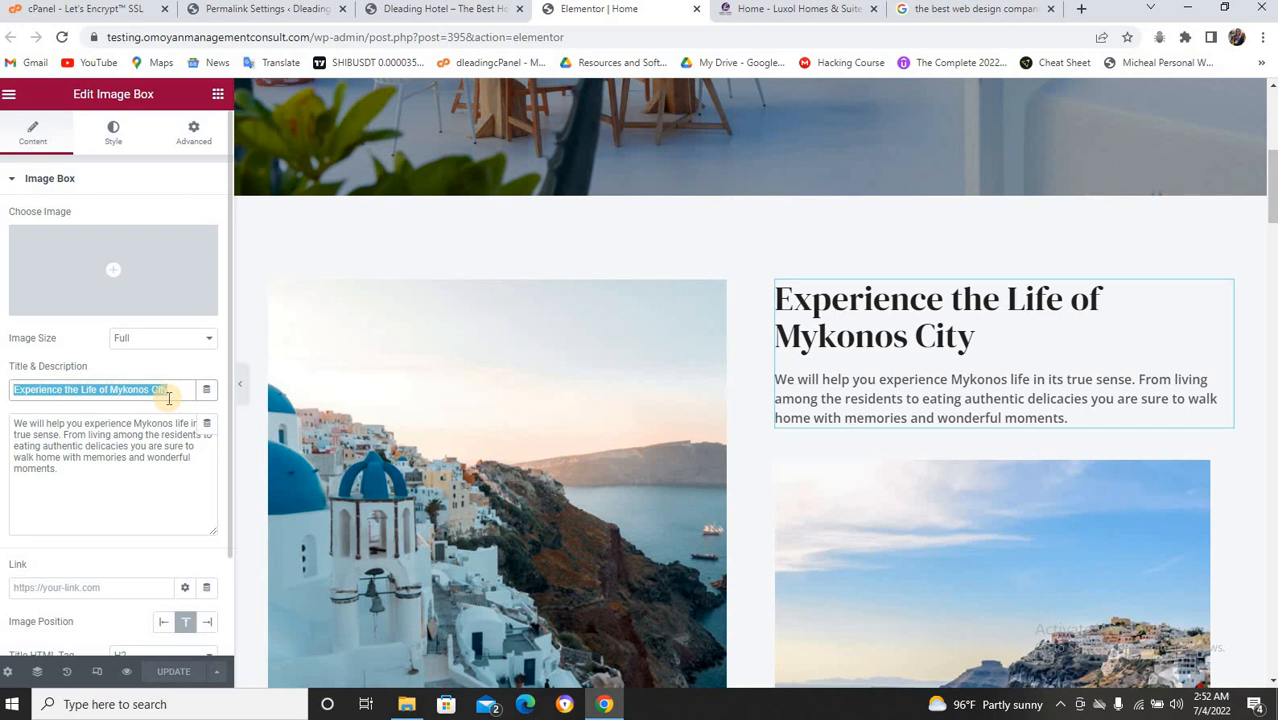
pyautogui.write('Ab')
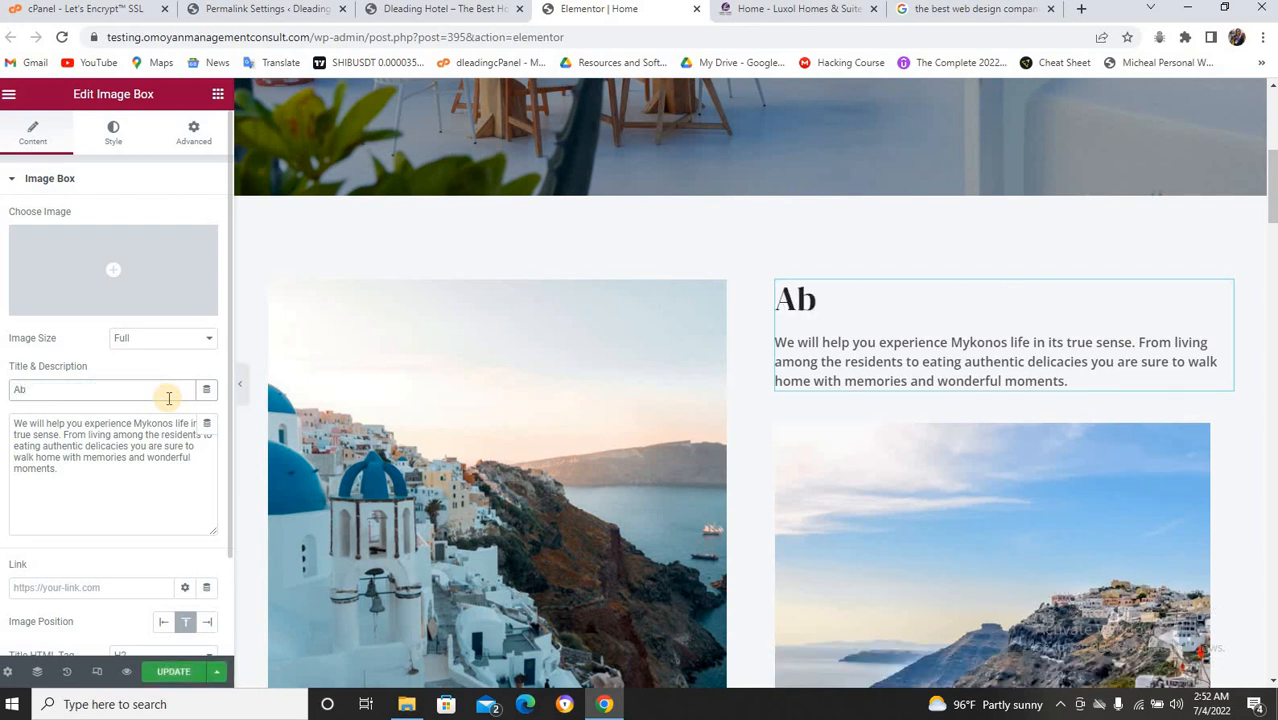
pyautogui.write('out dlea')
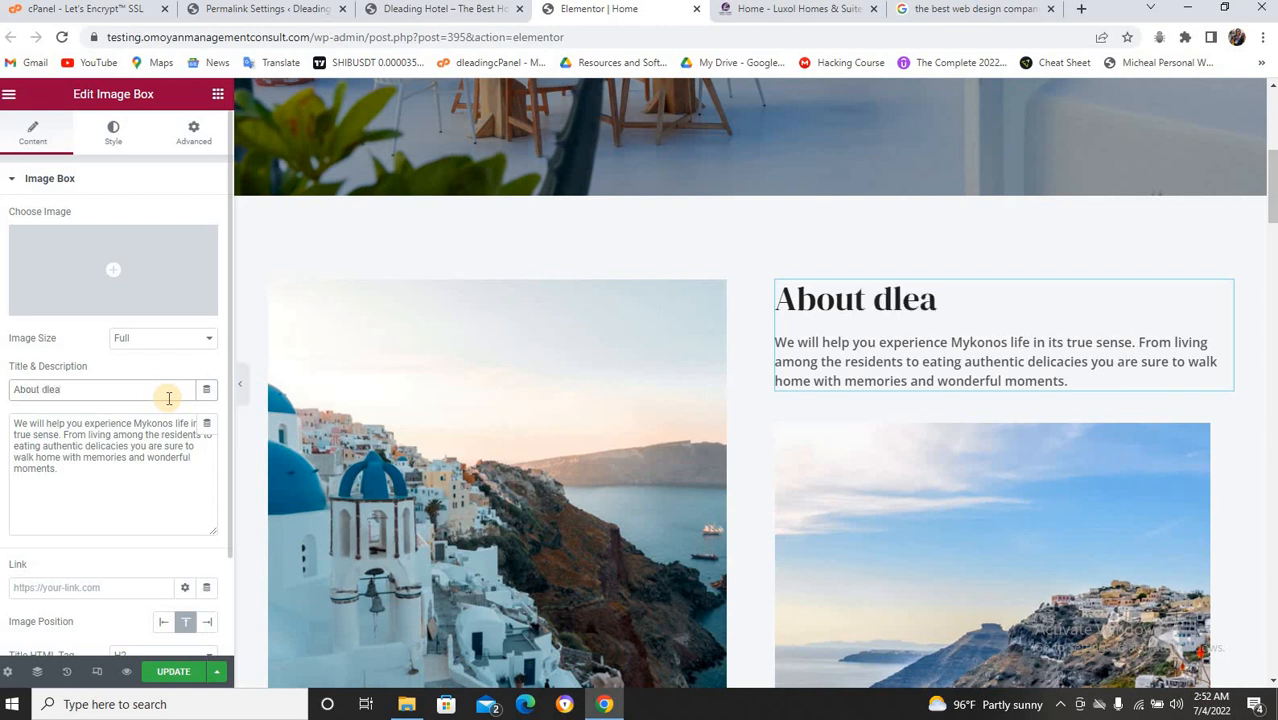
pyautogui.write('ding h')
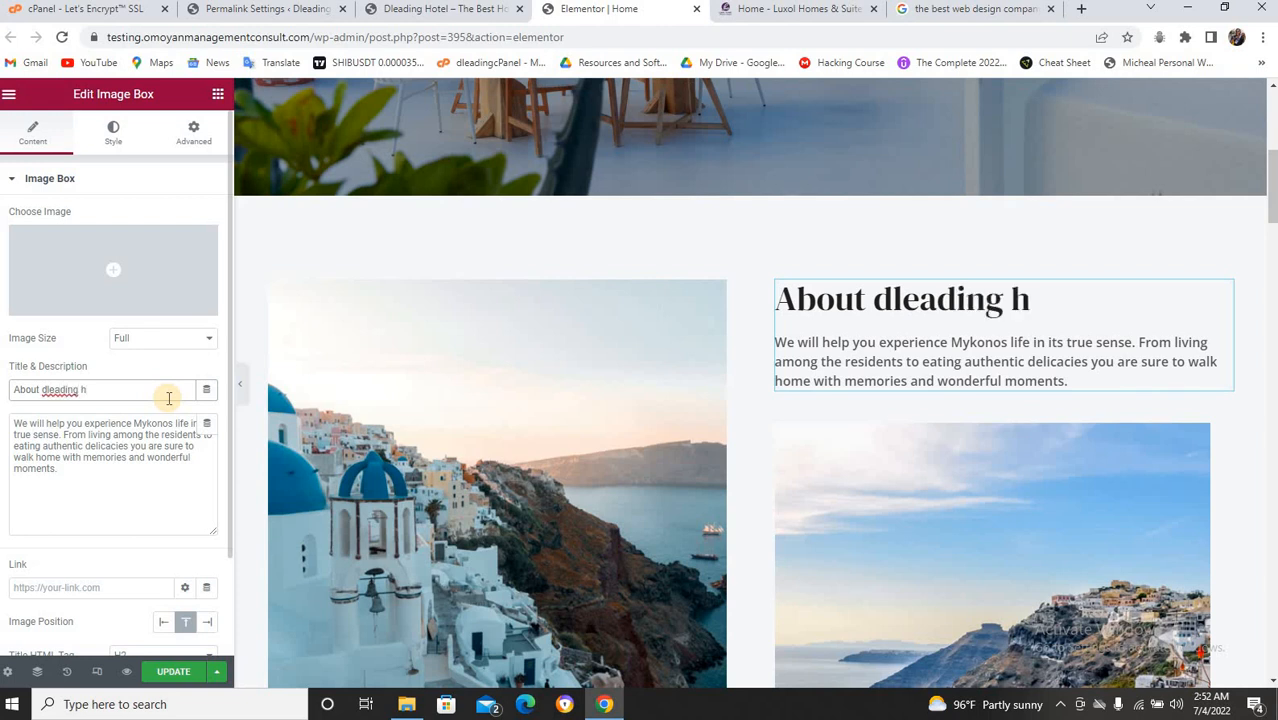
pyautogui.write('otel')
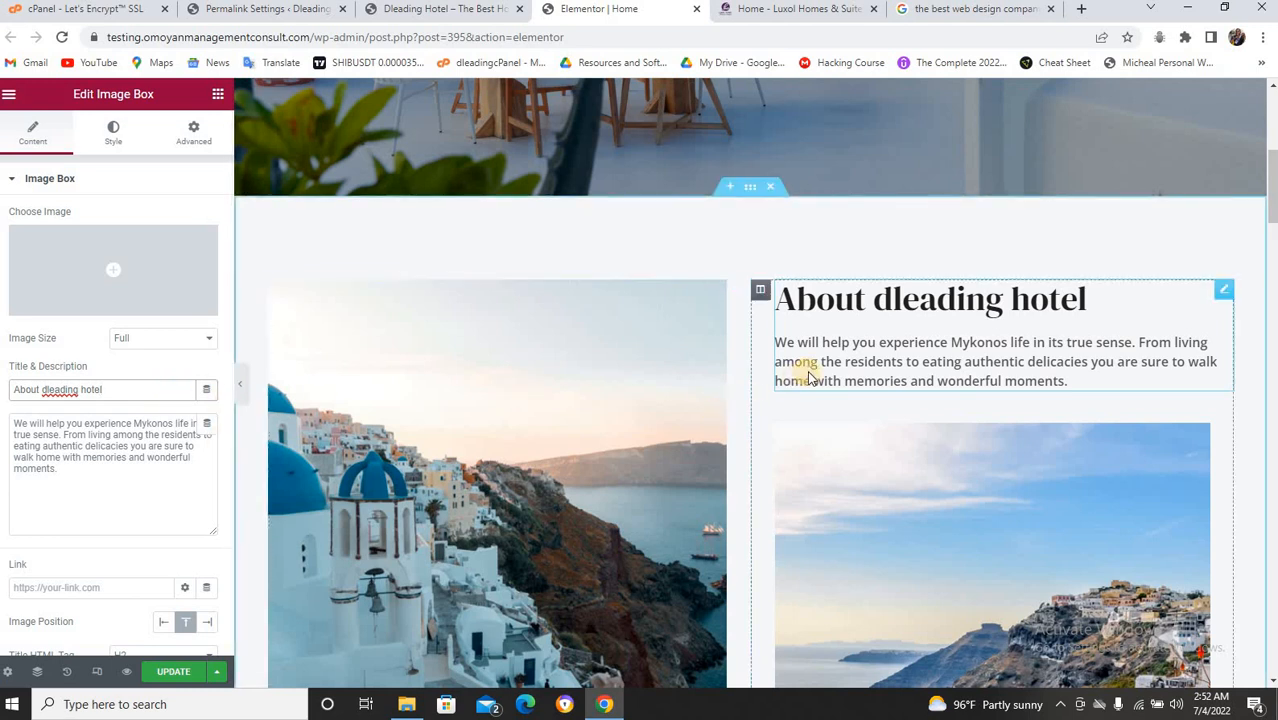
pyautogui.scroll(-2, 810, 375)
pyautogui.scroll(1, 911, 329)
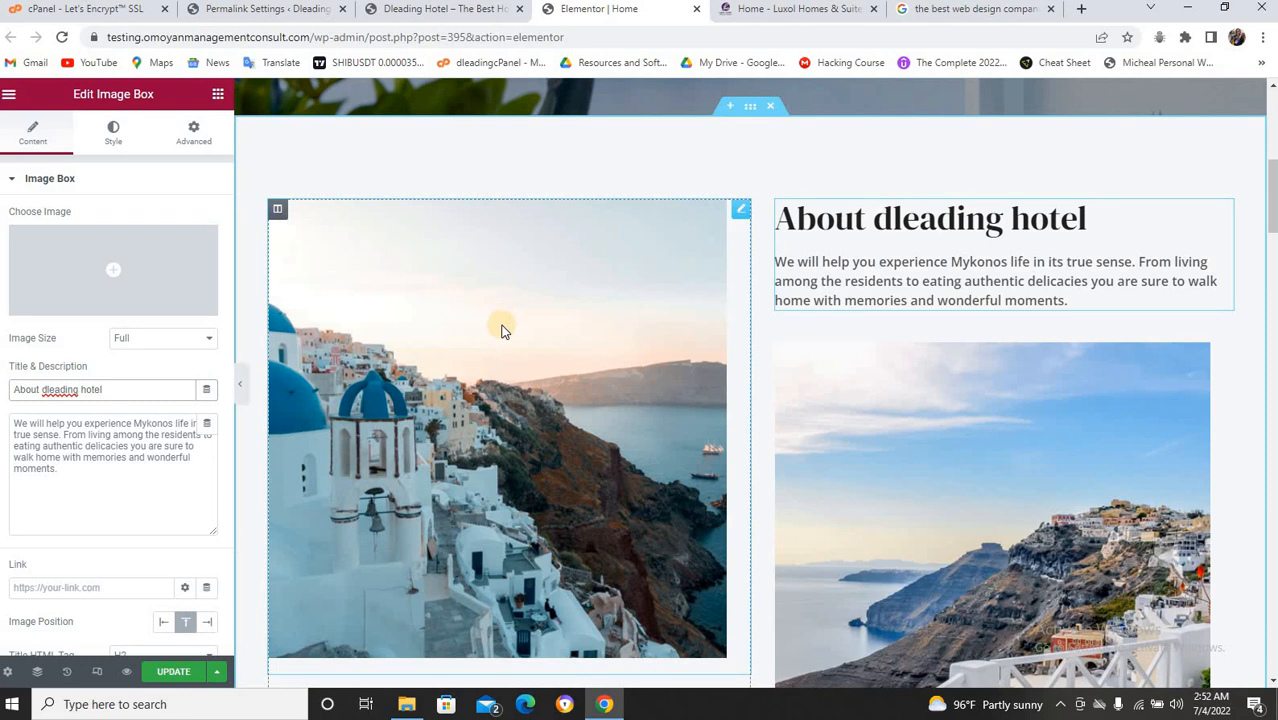
# Delete the left-column Santorini photo and reposition the About dleading hotel box.
pyautogui.scroll(-1, 500, 322)
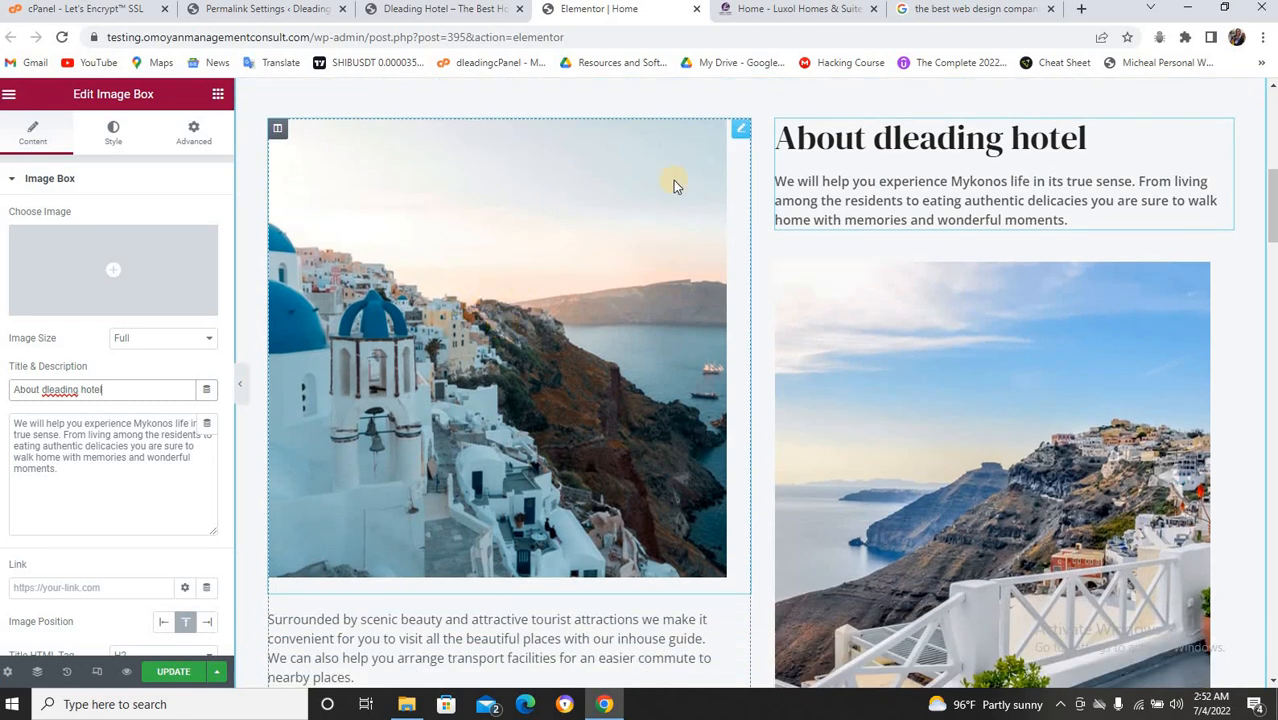
pyautogui.rightClick(741, 140)
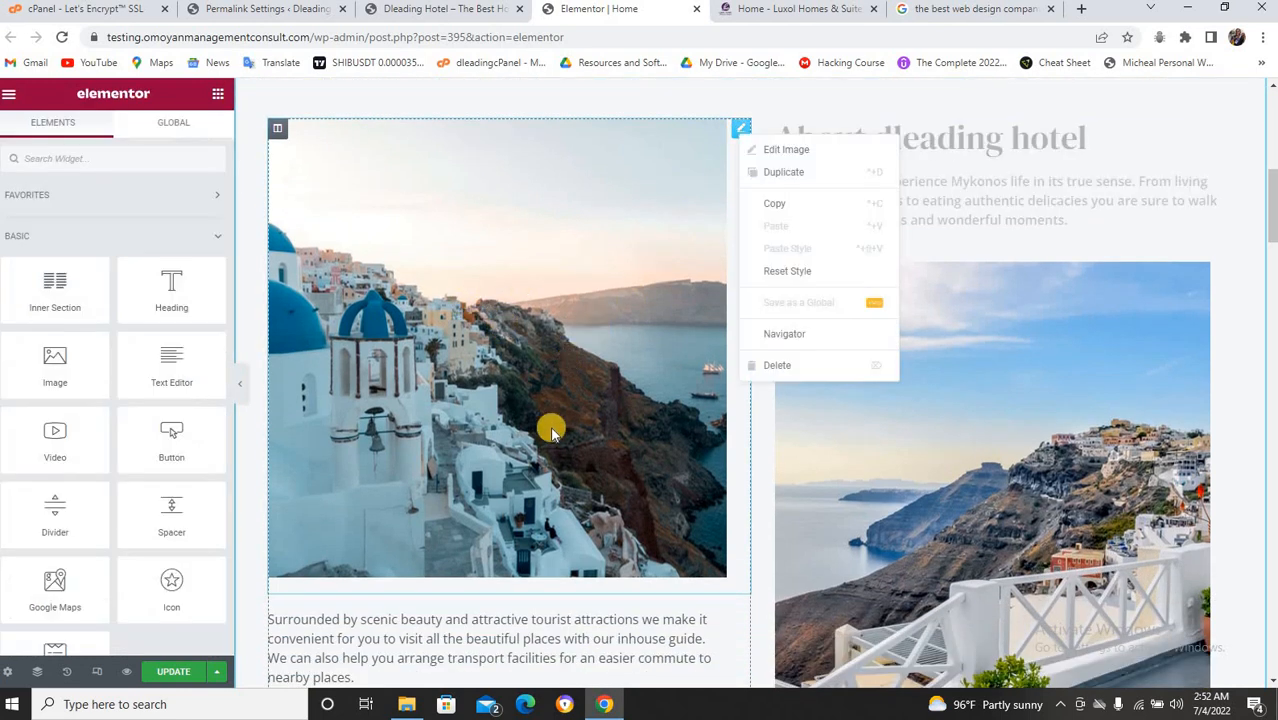
pyautogui.click(776, 366)
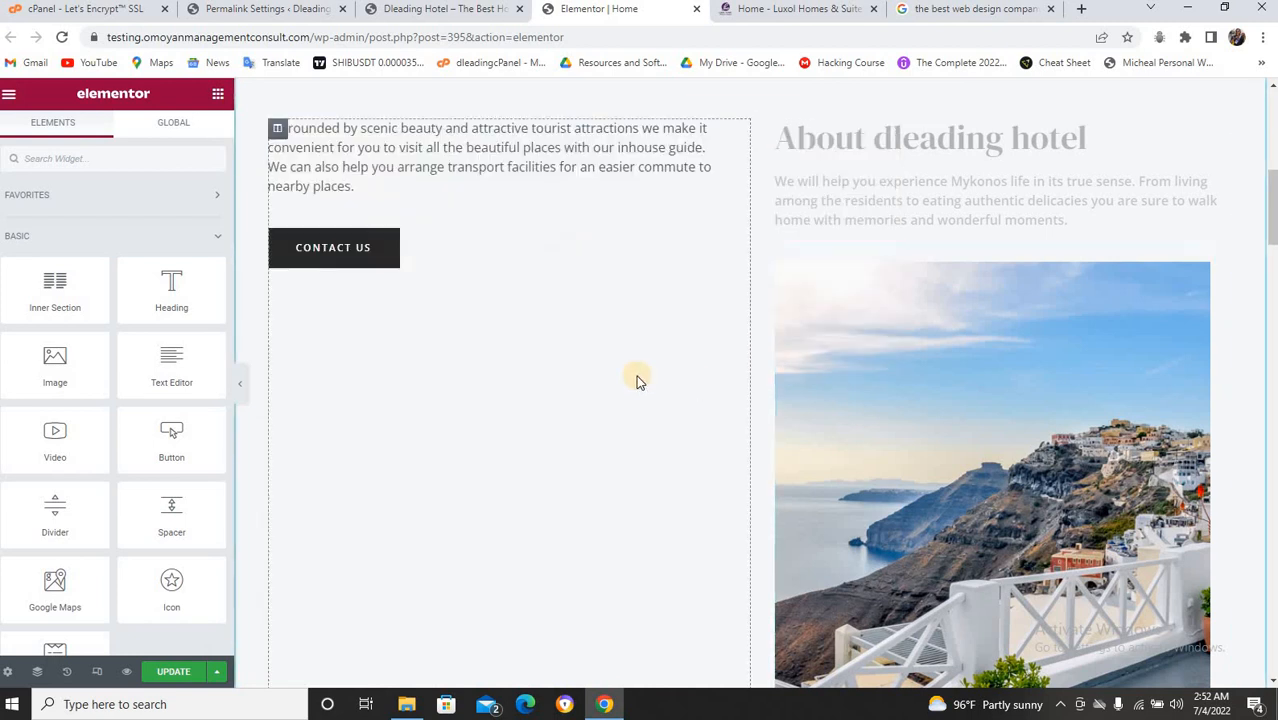
pyautogui.scroll(2, 639, 376)
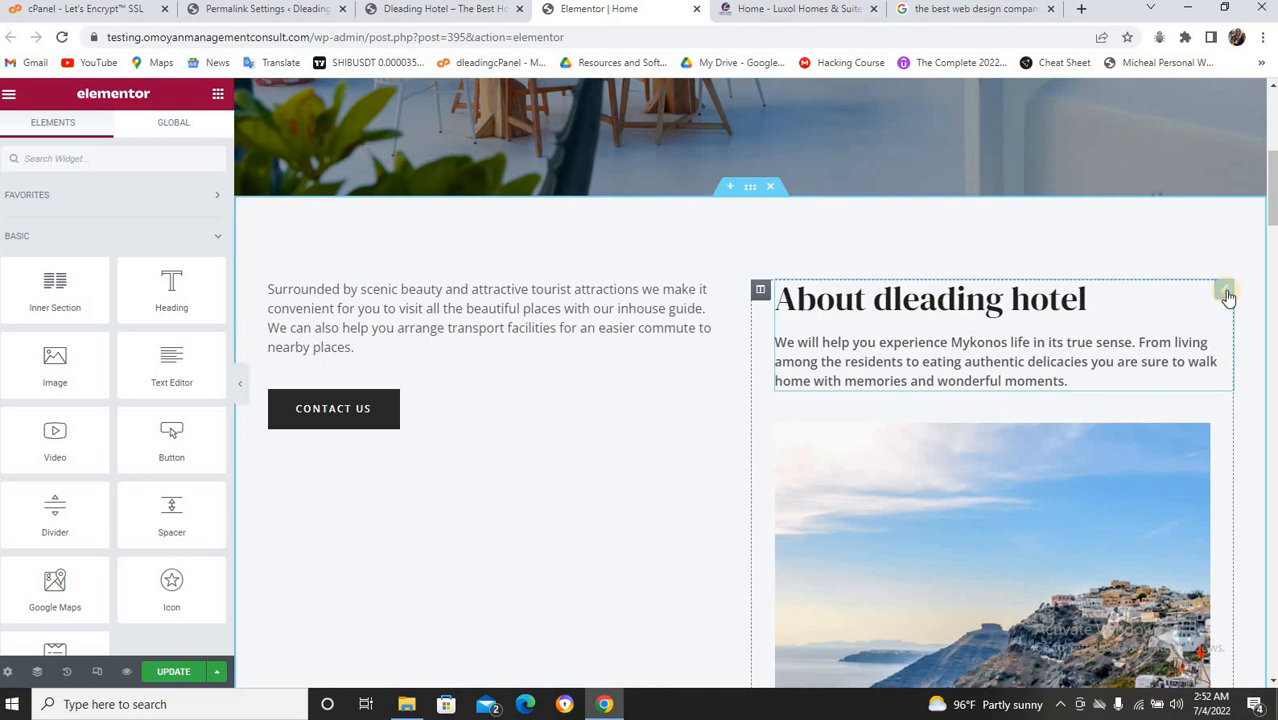
pyautogui.moveTo(1228, 298); pyautogui.dragTo(856, 305)
pyautogui.scroll(2, 452, 485)
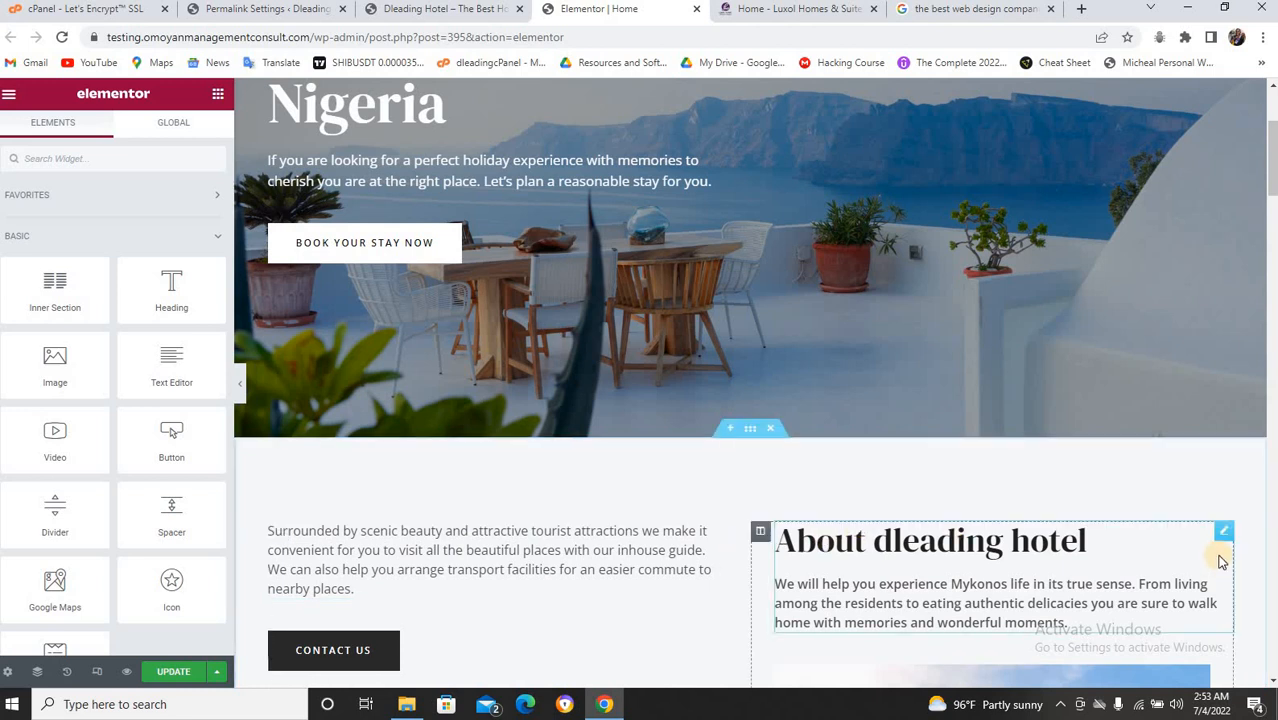
# Copy the About dleading hotel box into the left column above the scenic-beauty paragraph.
pyautogui.rightClick(1220, 537)
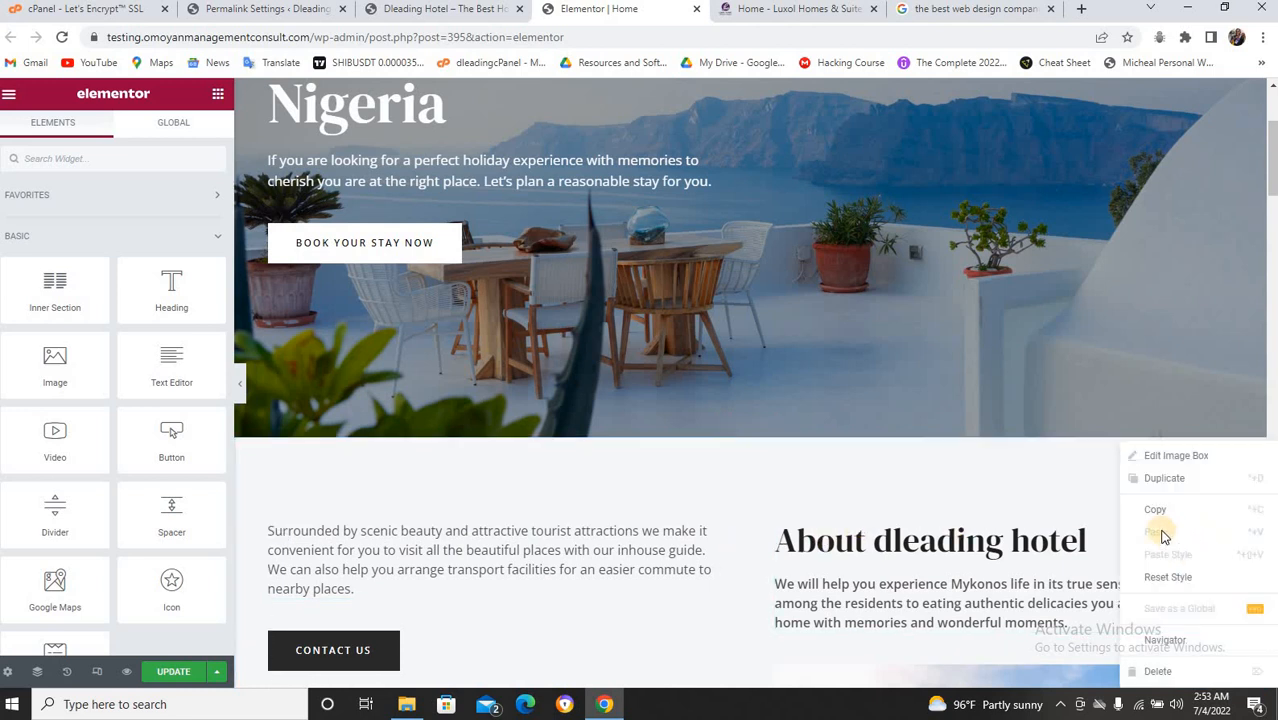
pyautogui.click(1152, 510)
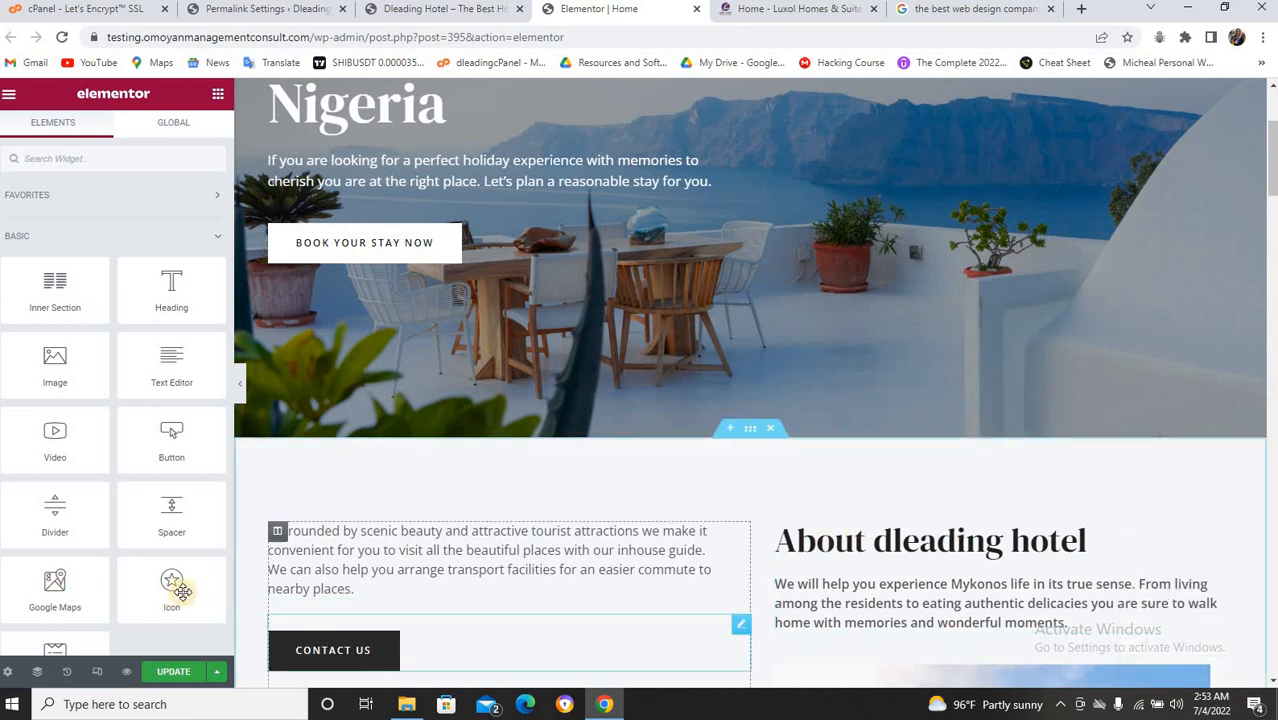
pyautogui.rightClick(305, 525)
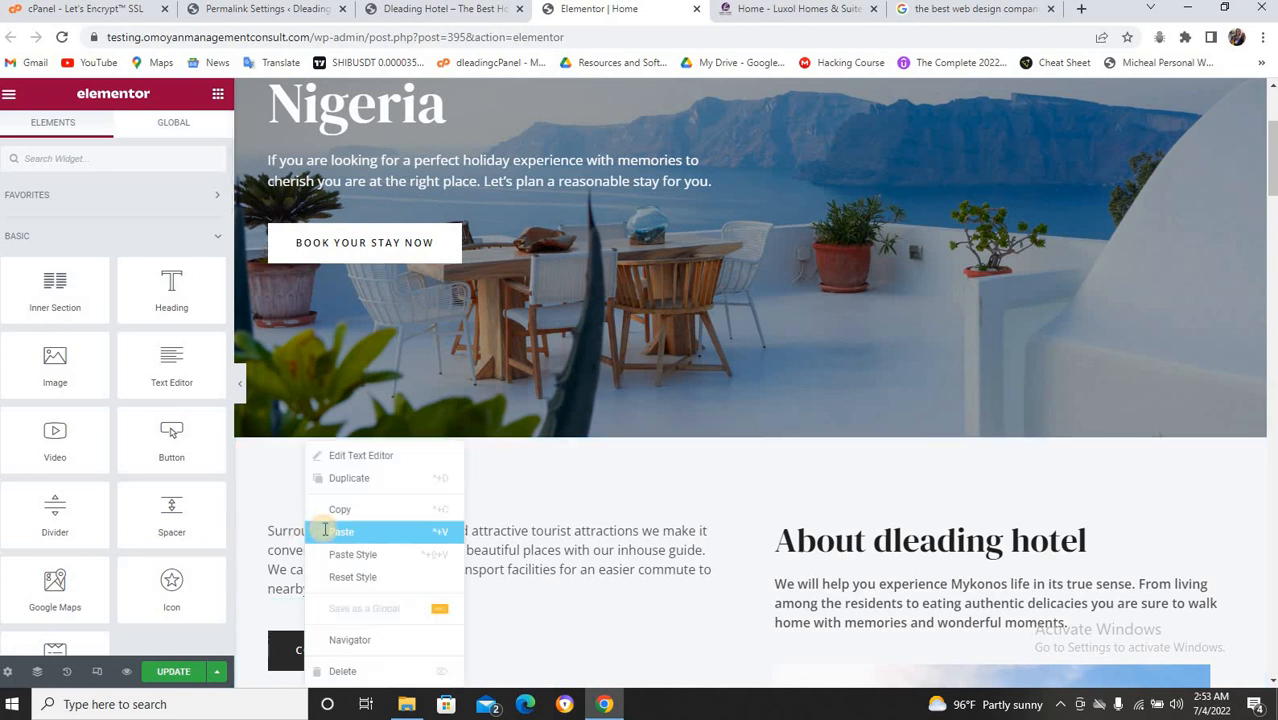
pyautogui.click(340, 531)
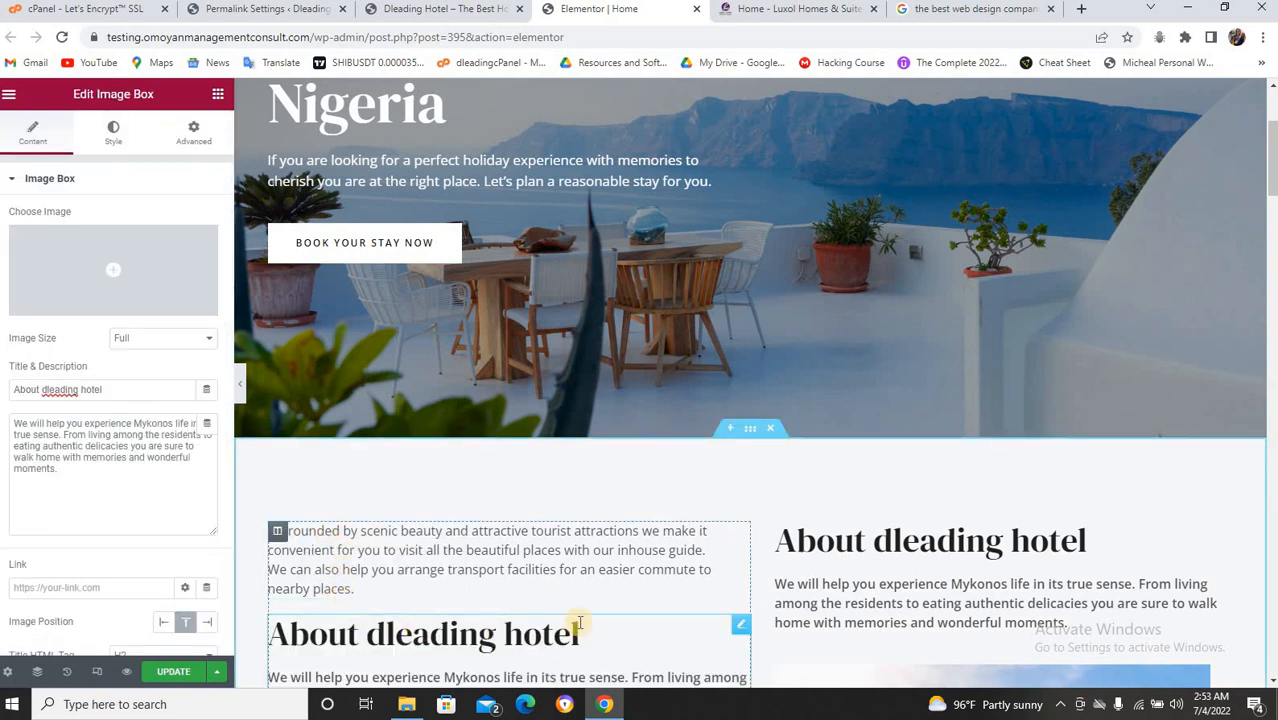
pyautogui.scroll(-1, 720, 610)
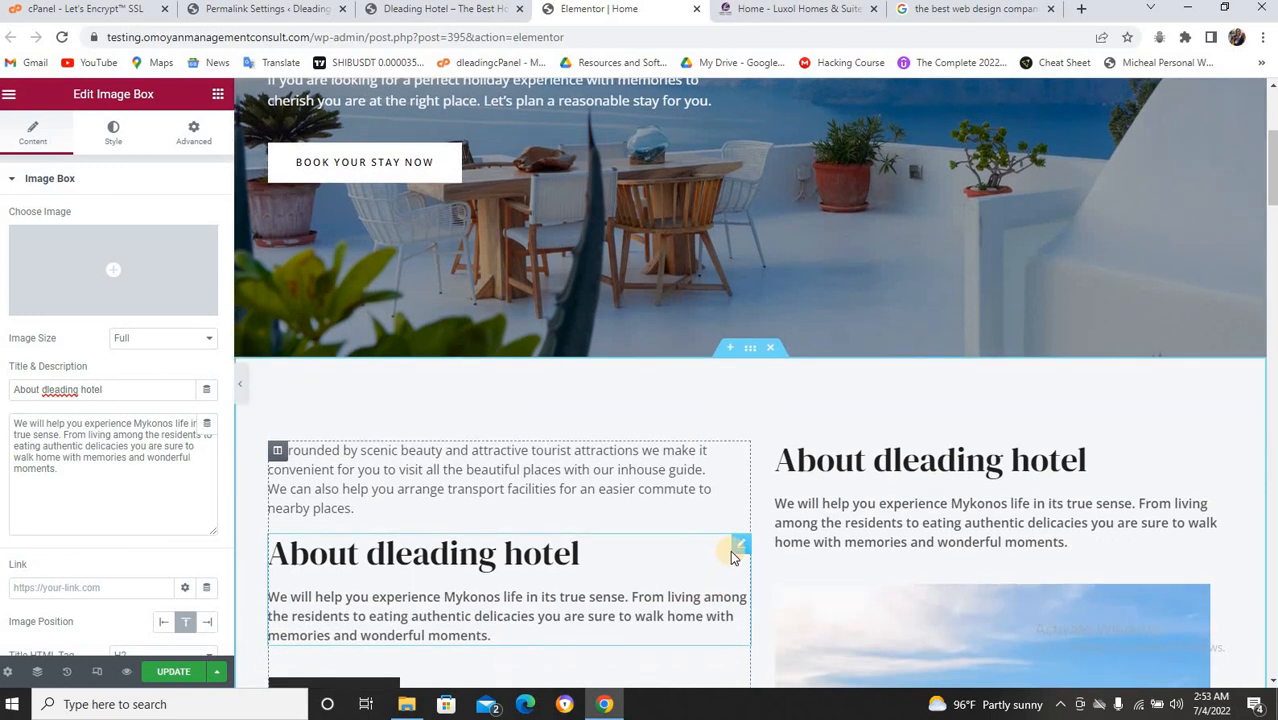
pyautogui.moveTo(742, 531); pyautogui.dragTo(698, 453)
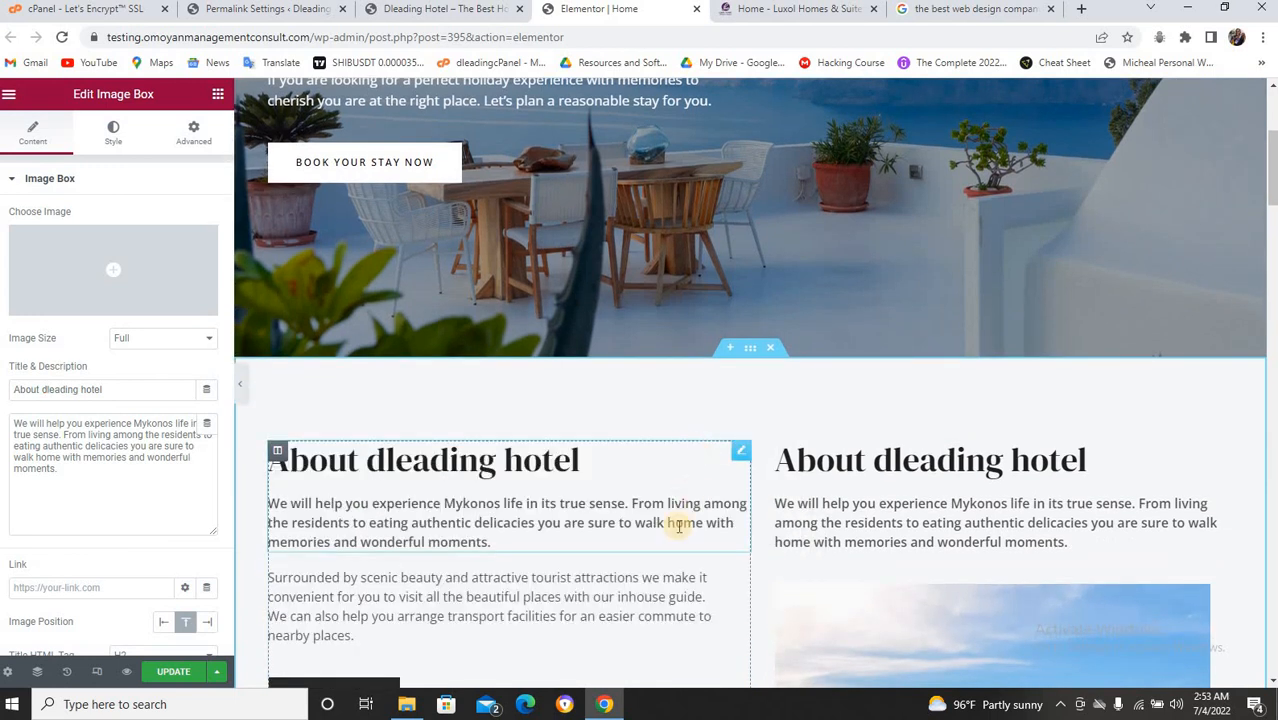
# Delete the scenic-beauty paragraph and the original About box in the right column.
pyautogui.scroll(-2, 704, 524)
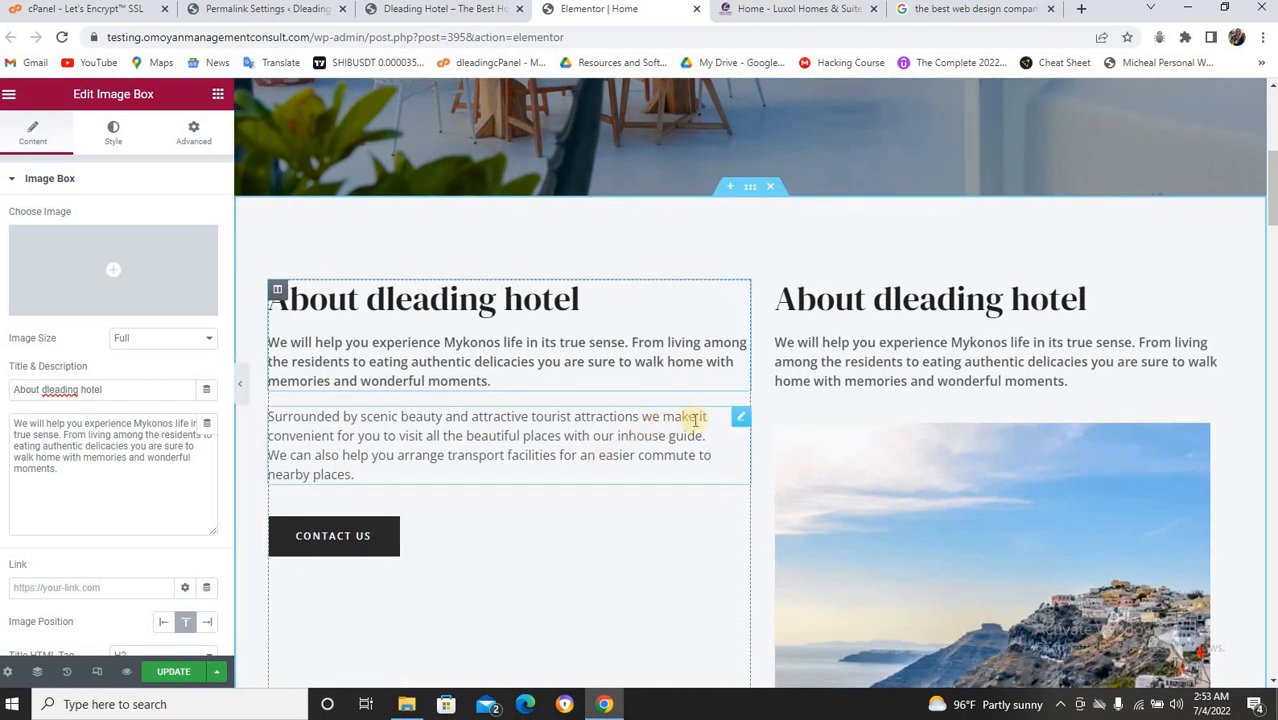
pyautogui.rightClick(744, 424)
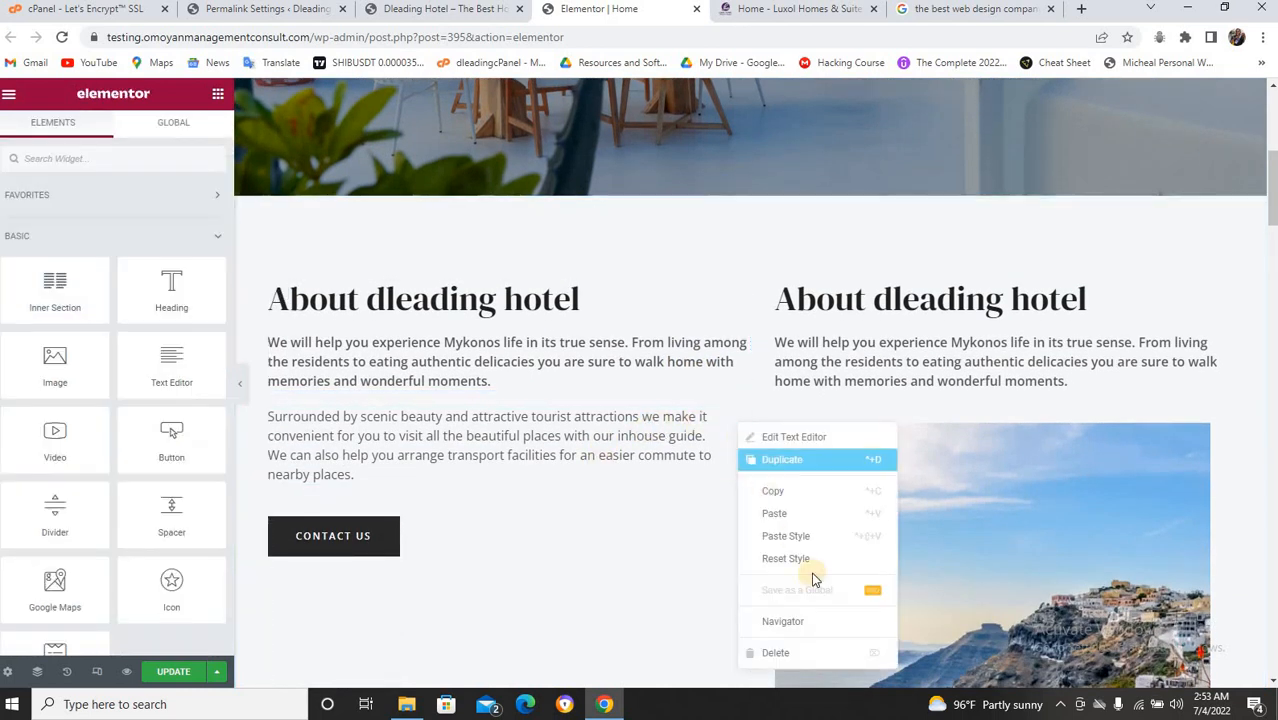
pyautogui.click(802, 650)
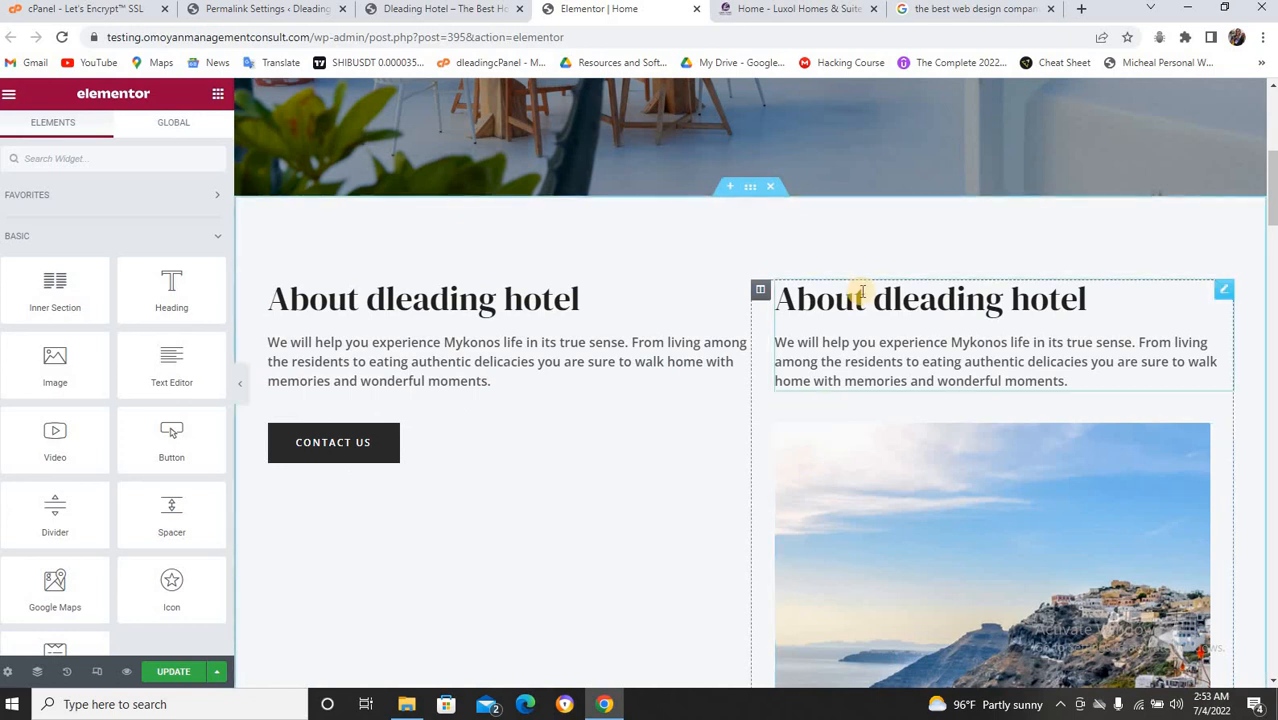
pyautogui.rightClick(1219, 294)
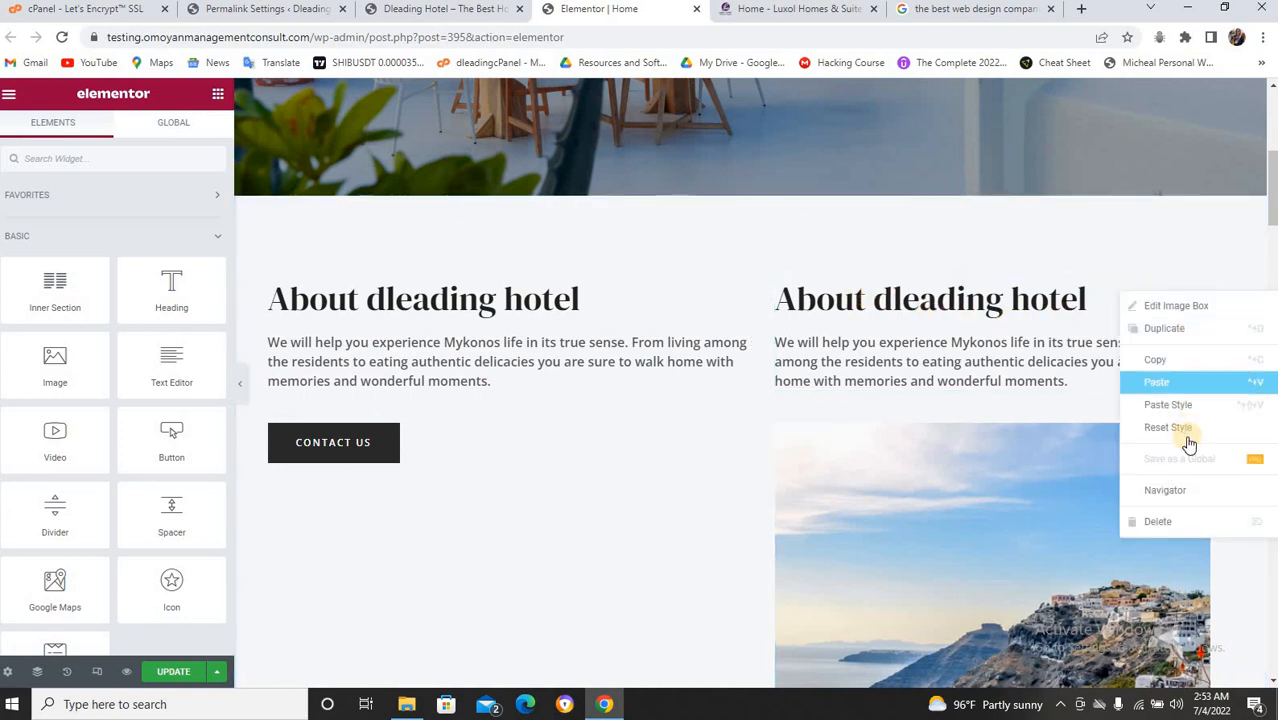
pyautogui.click(1193, 522)
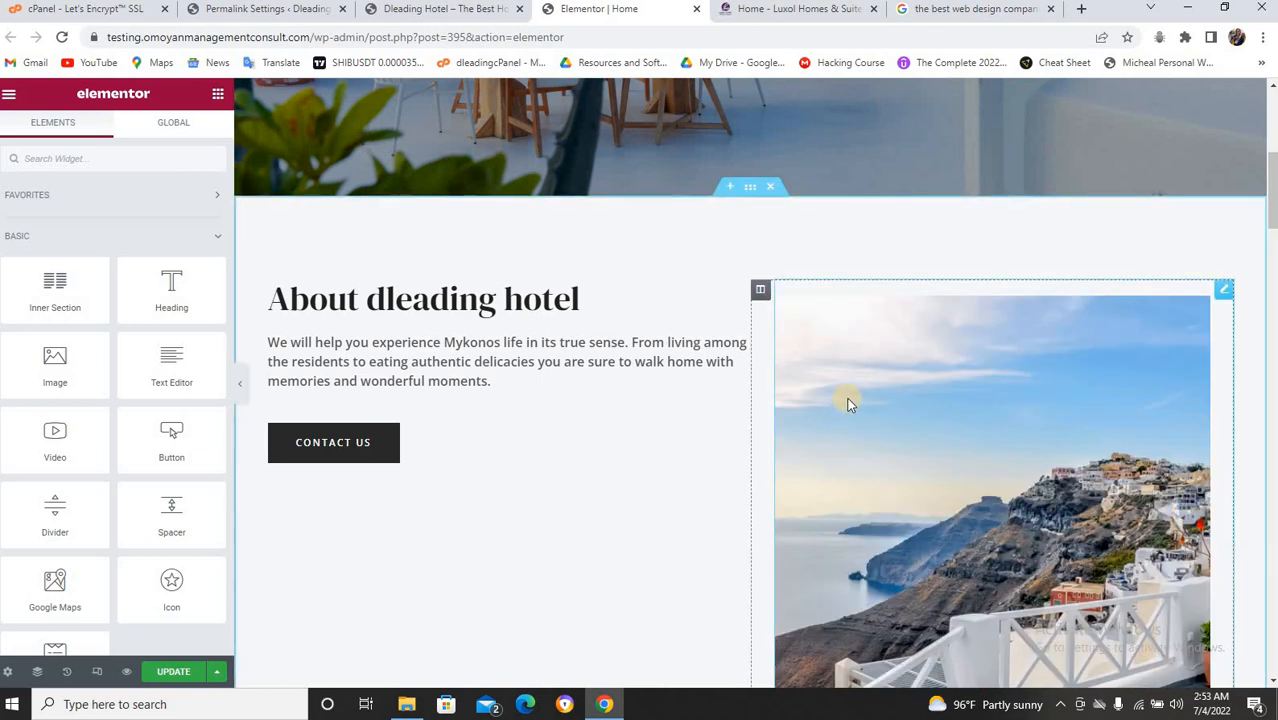
# Drag the About text column to the right of the photo column.
pyautogui.scroll(-2, 1030, 385)
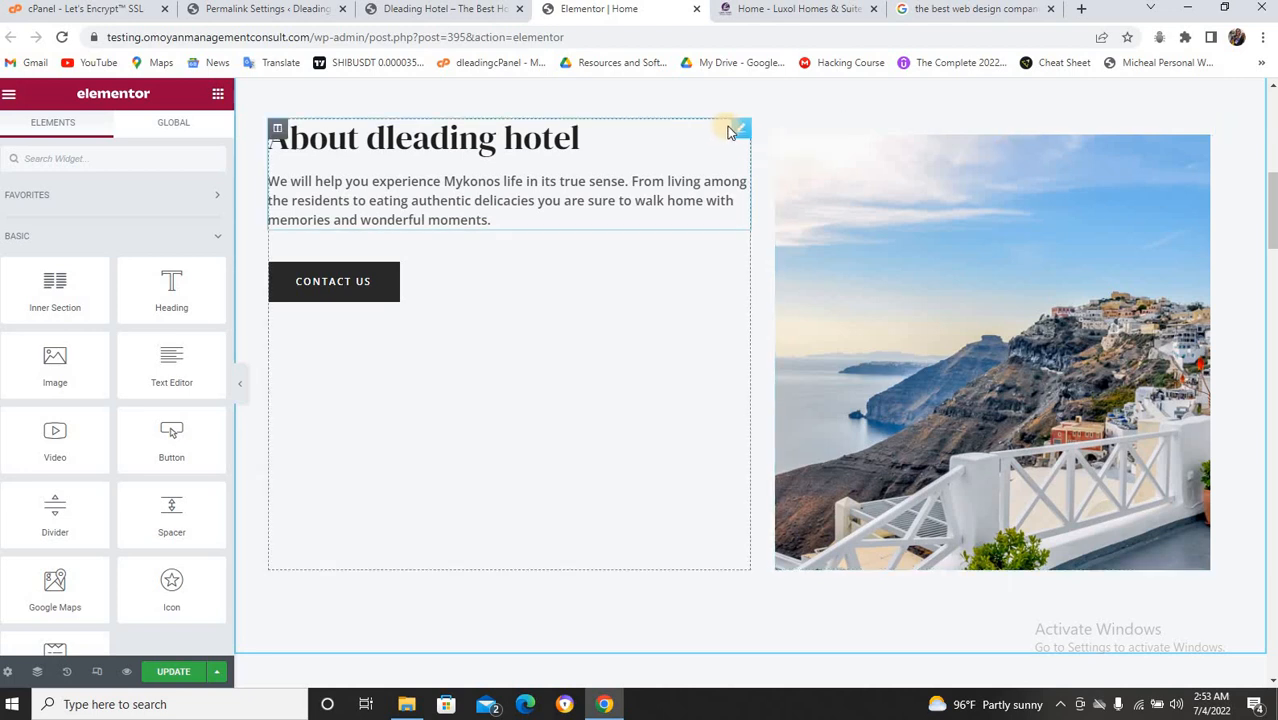
pyautogui.moveTo(277, 128); pyautogui.dragTo(849, 182)
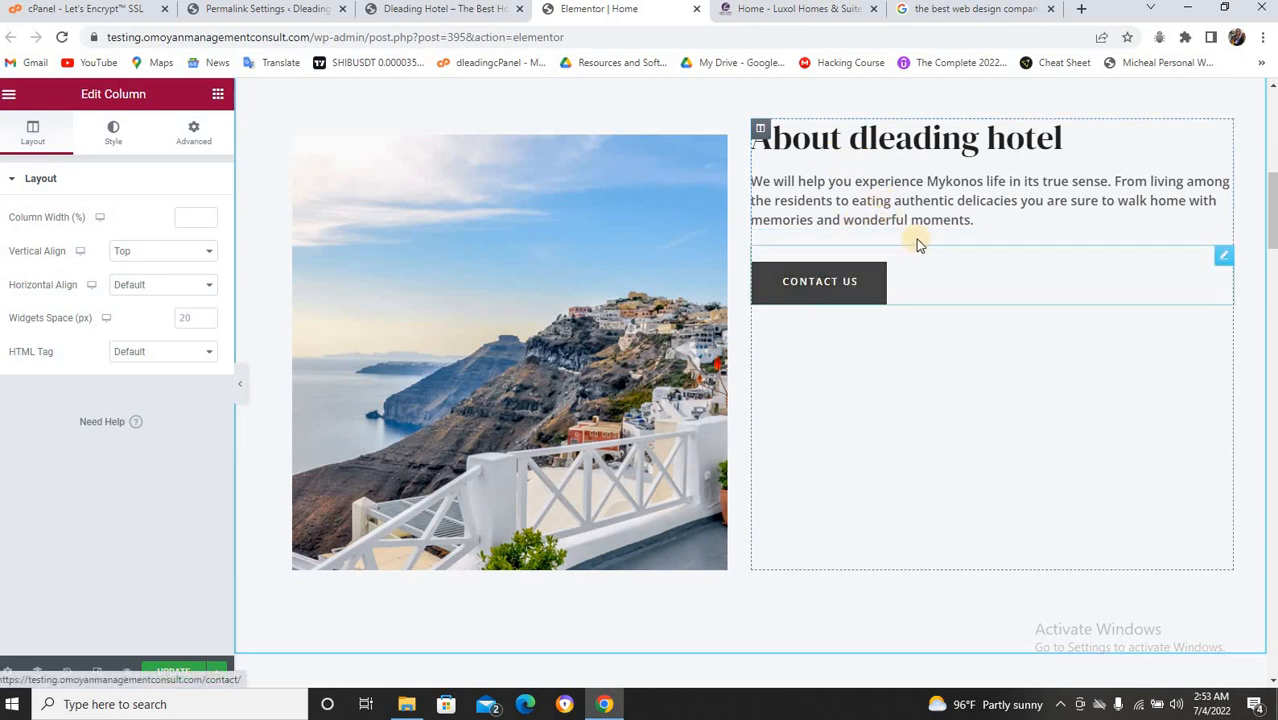
# Copy the description paragraphs from the Luxol Homes & Suites homepage.
pyautogui.click(1113, 274)
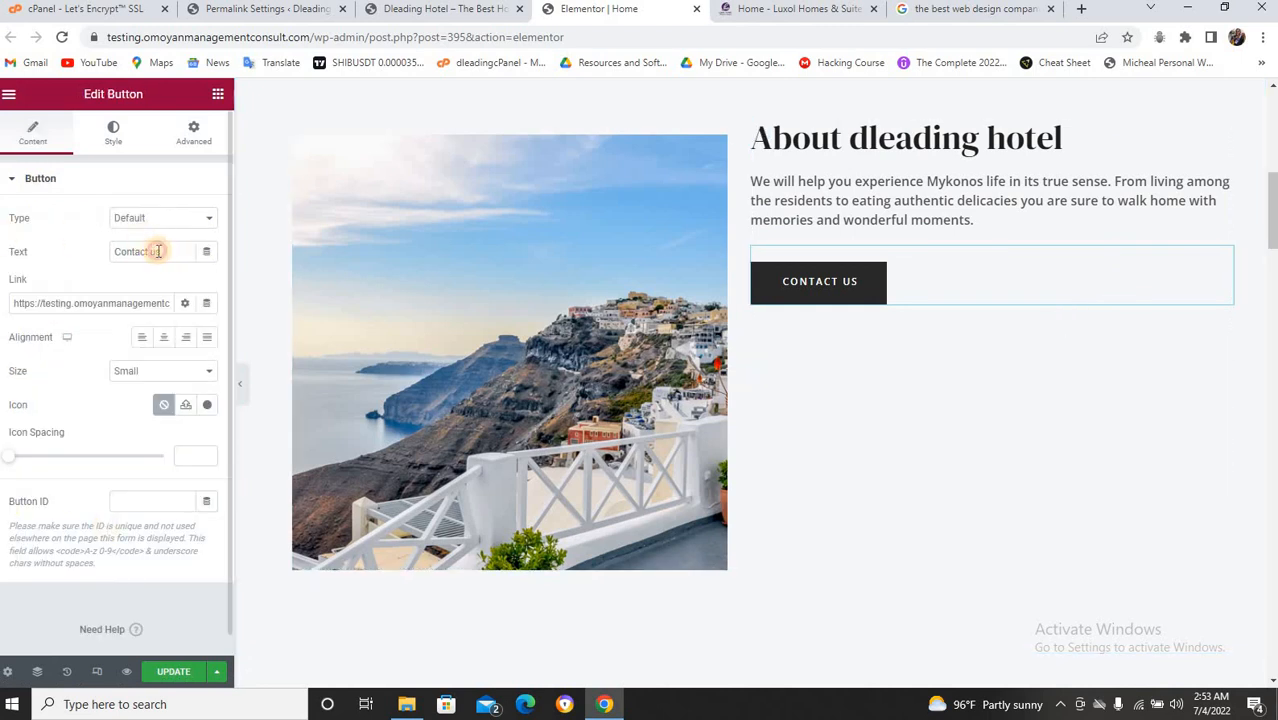
pyautogui.moveTo(157, 251); pyautogui.dragTo(118, 254)
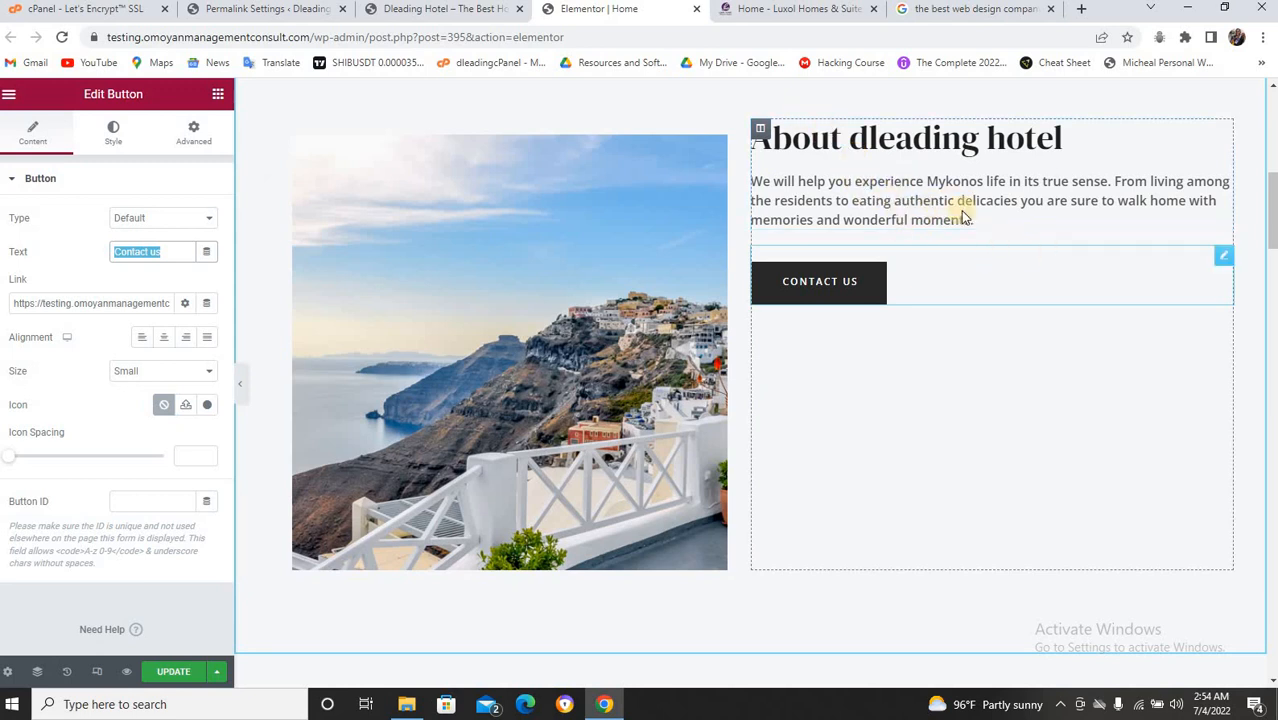
pyautogui.click(800, 10)
pyautogui.moveTo(146, 358); pyautogui.dragTo(292, 611)
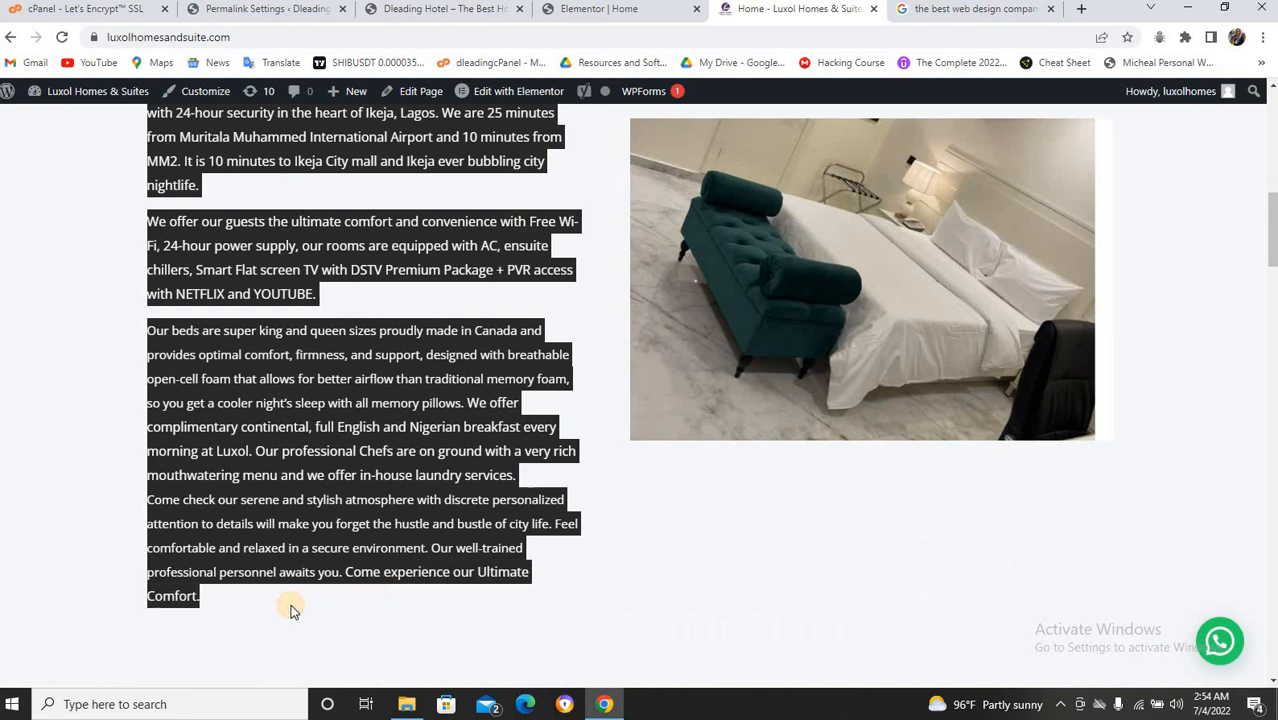
pyautogui.click(600, 9)
# Paste the Luxol text over the About dleading hotel box's description.
pyautogui.click(870, 215)
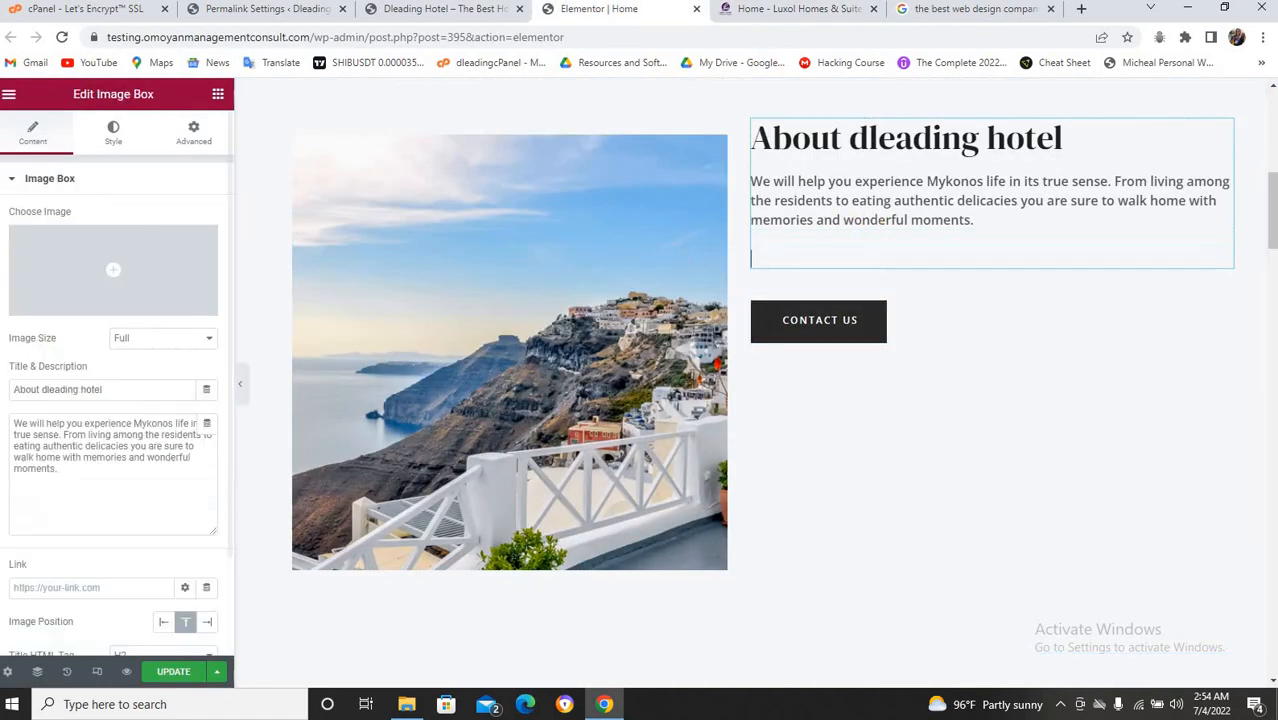
pyautogui.tripleClick(25, 427)
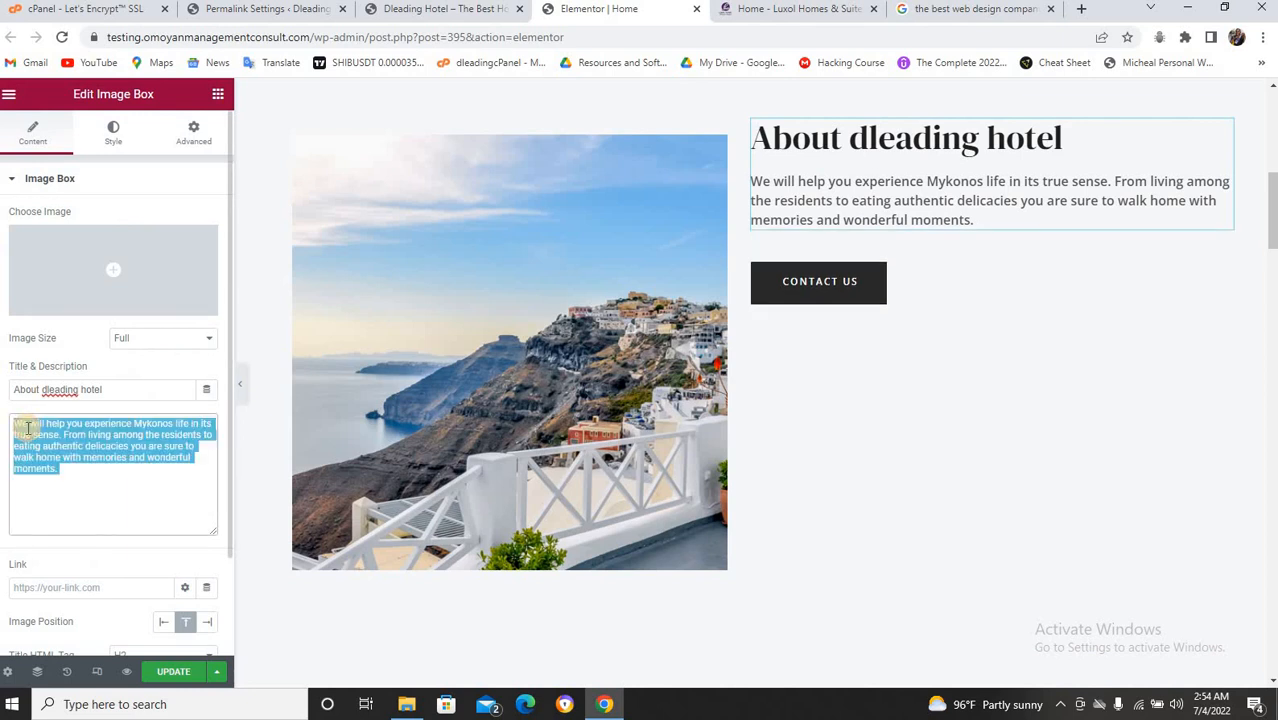
pyautogui.hotkey('ctrl', 'v')
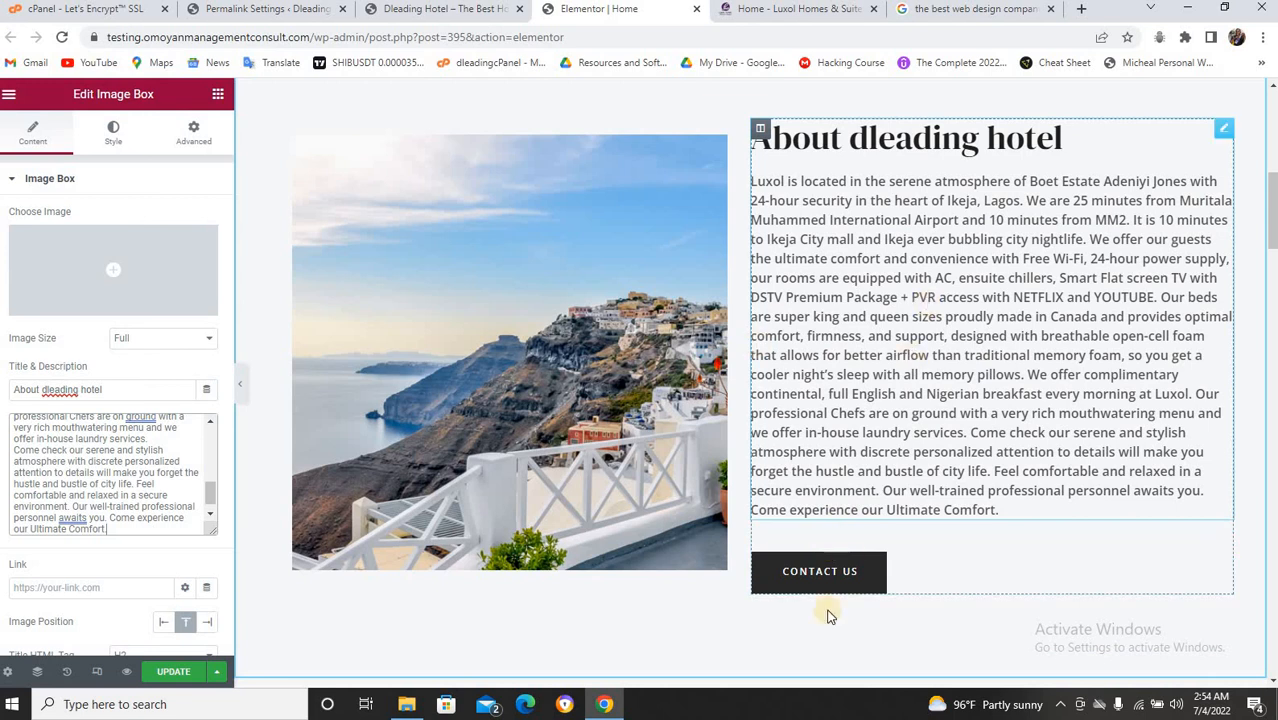
pyautogui.click(797, 575)
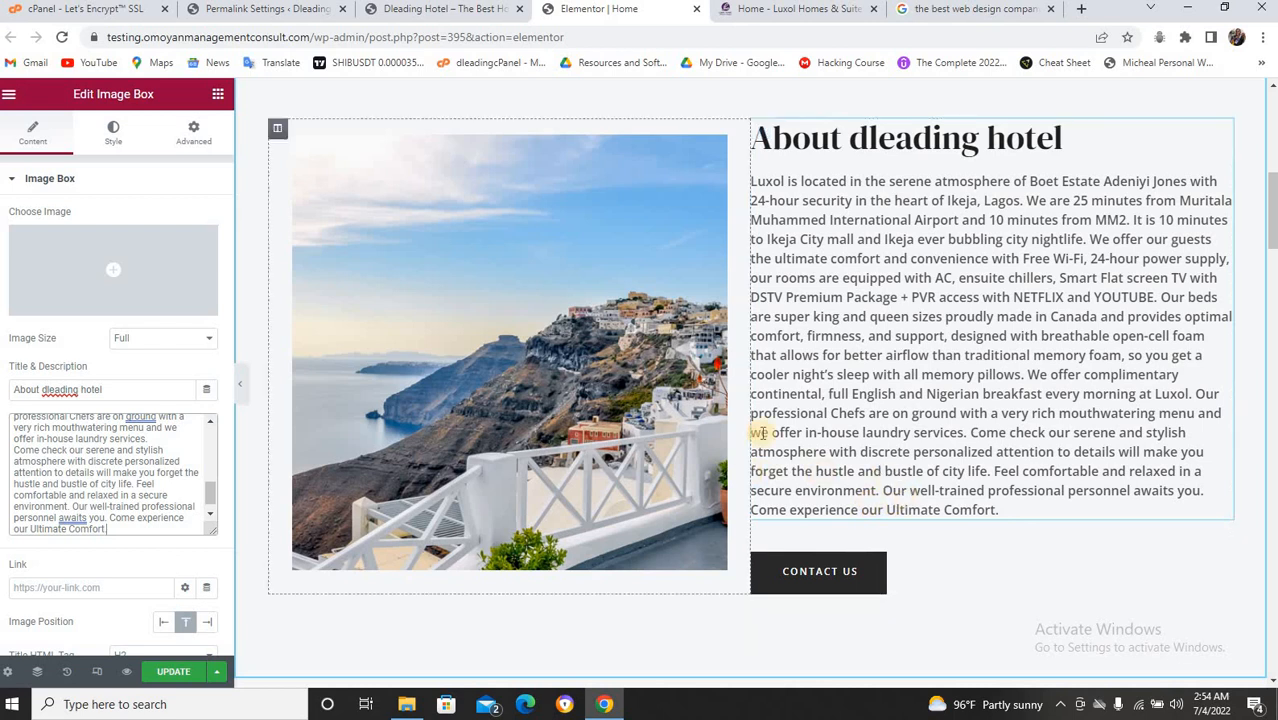
pyautogui.scroll(-7, 808, 400)
pyautogui.scroll(3, 808, 399)
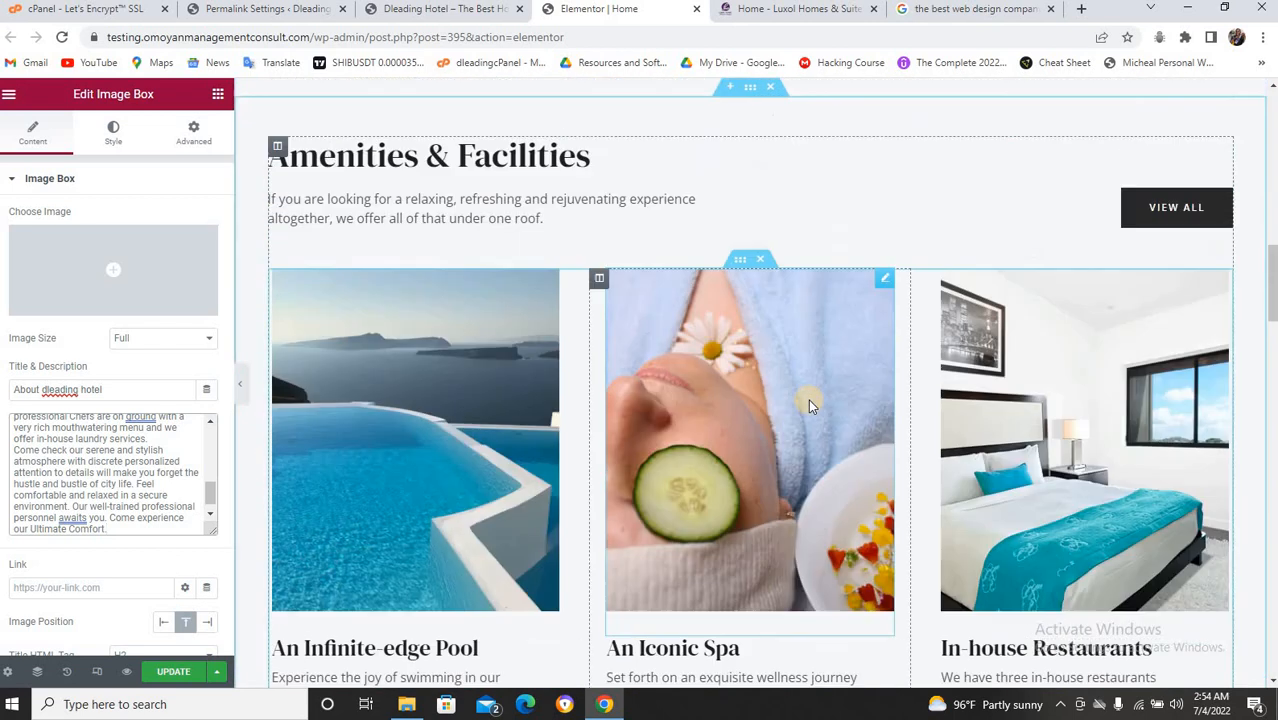
pyautogui.scroll(-1, 540, 220)
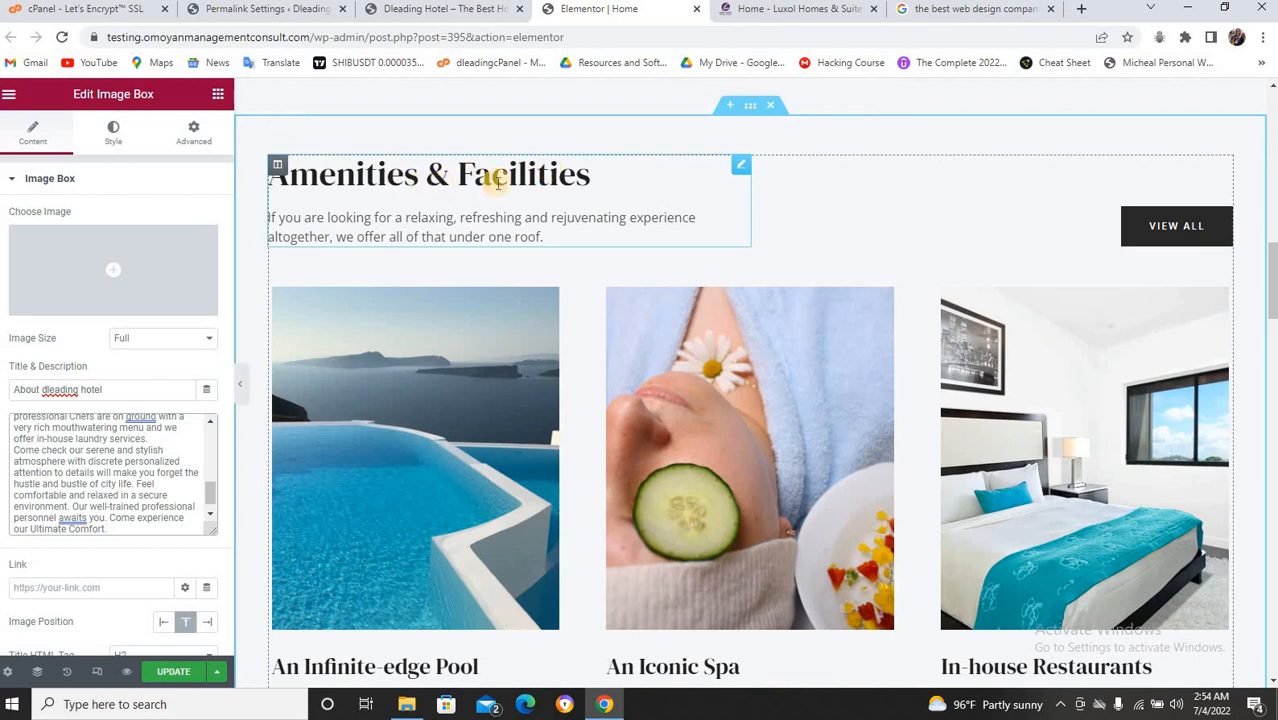
pyautogui.scroll(-8, 497, 181)
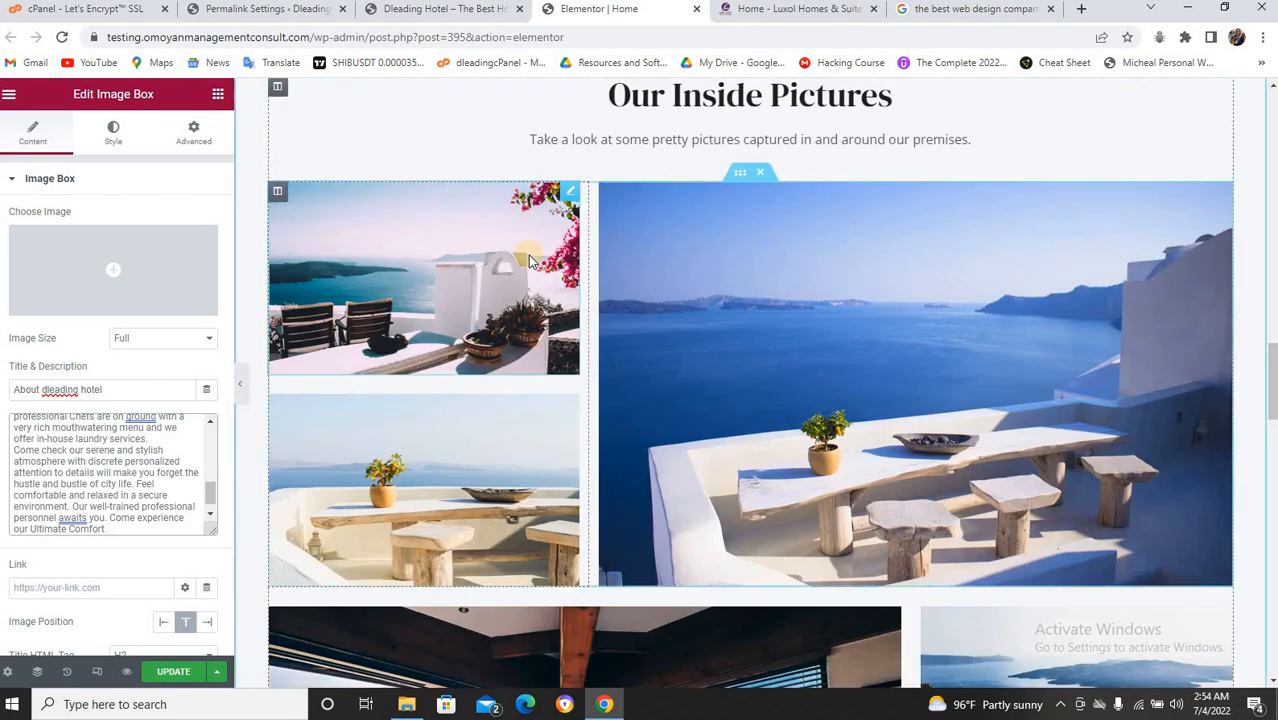
pyautogui.scroll(2, 530, 260)
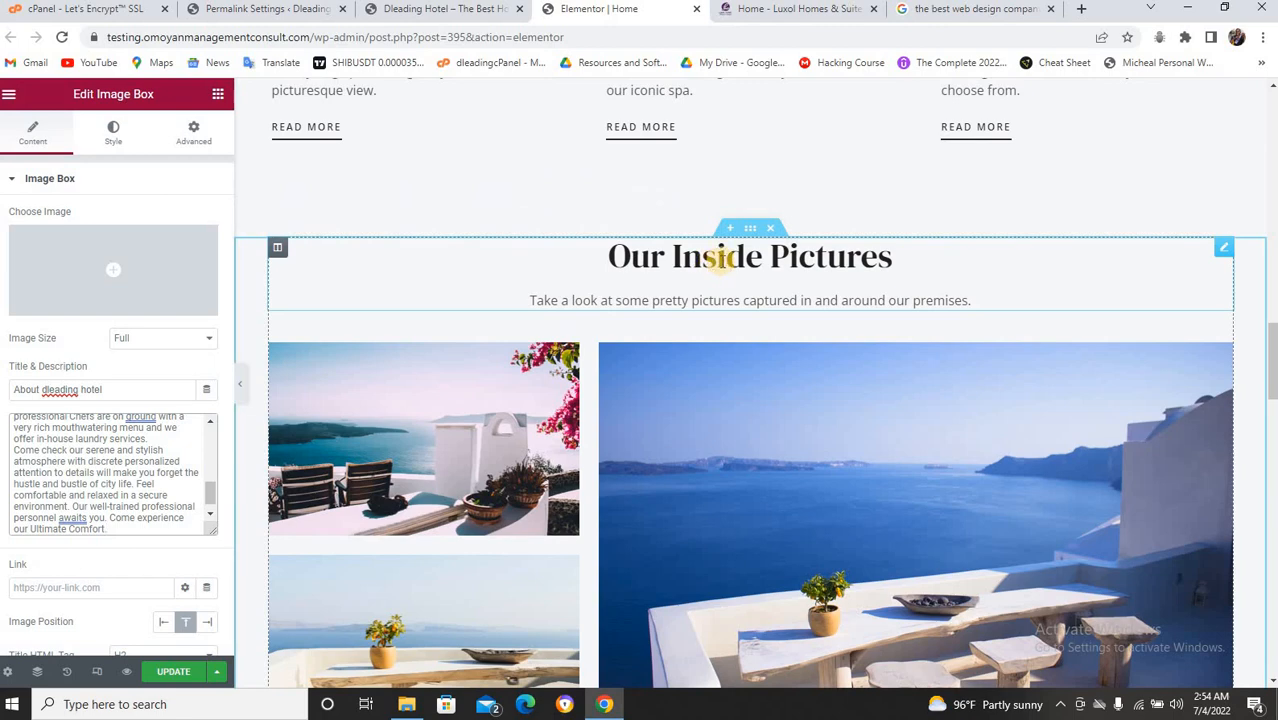
pyautogui.scroll(-10, 718, 258)
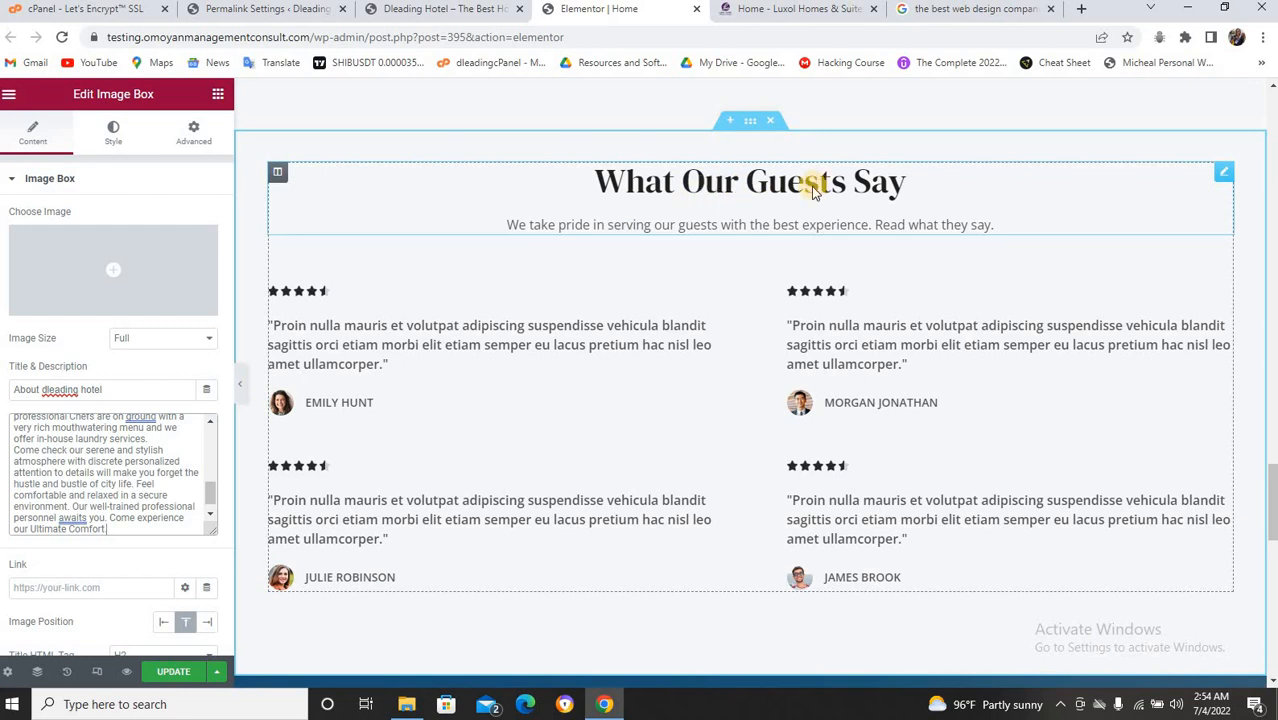
pyautogui.scroll(-7, 810, 183)
pyautogui.scroll(1, 766, 166)
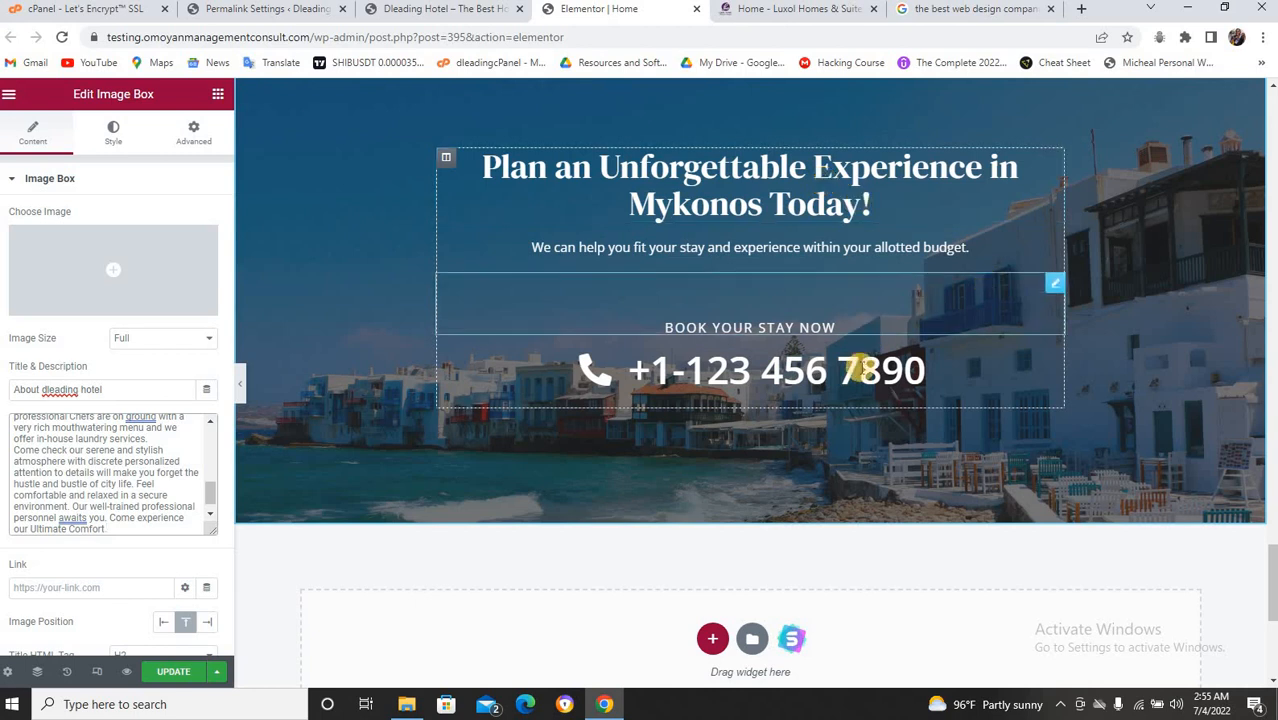
# Select the phone number block, then test that number on the live homepage's Mykonos booking banner.
pyautogui.click(638, 378)
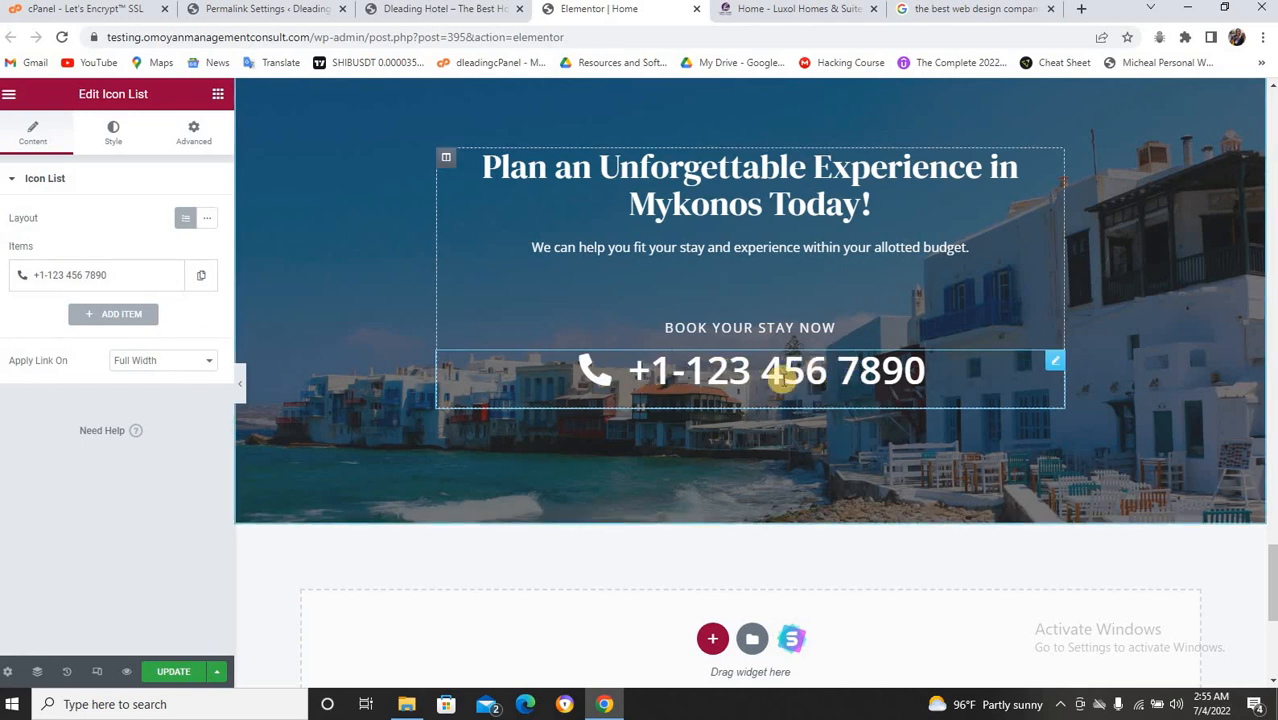
pyautogui.click(482, 10)
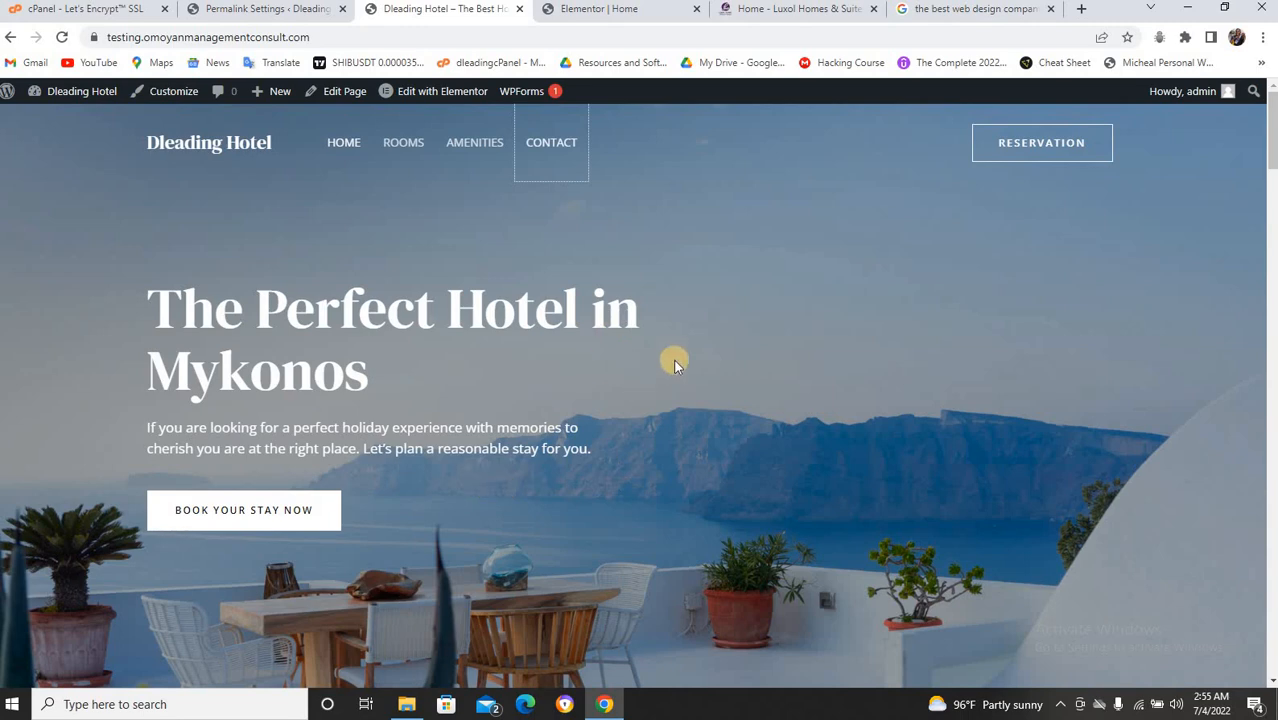
pyautogui.scroll(-12, 690, 390)
pyautogui.scroll(-15, 640, 432)
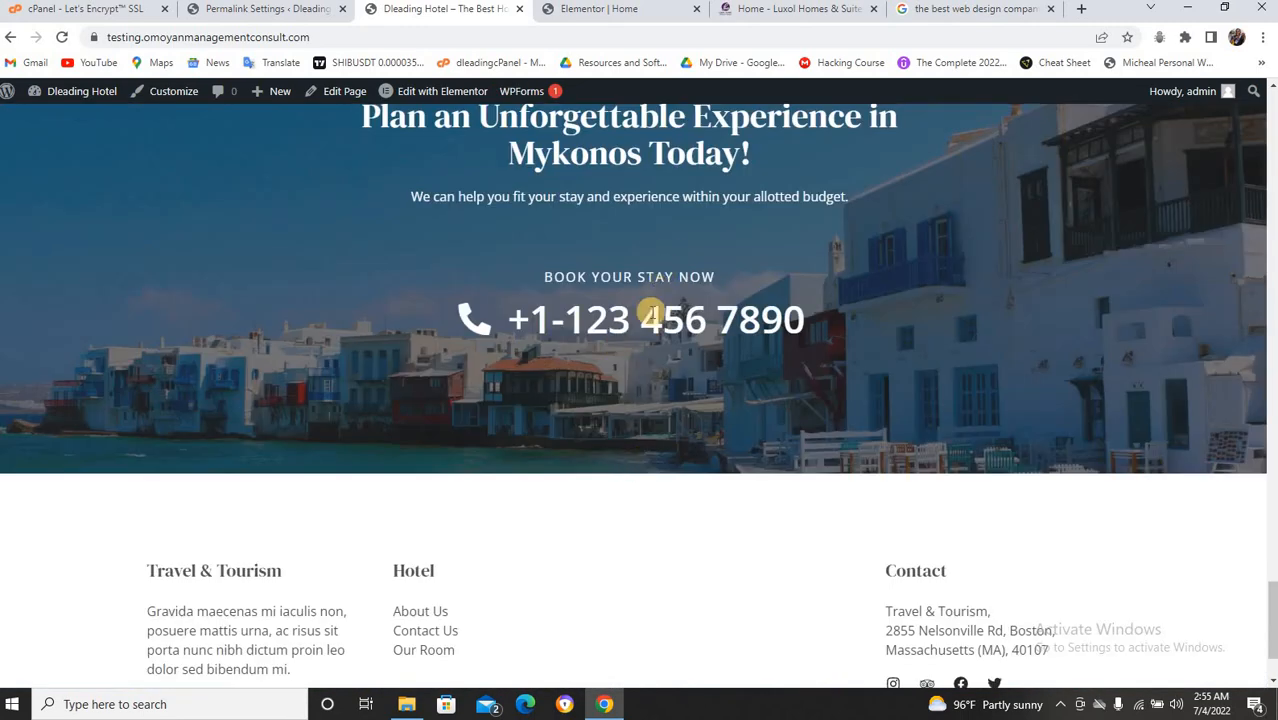
pyautogui.click(651, 314)
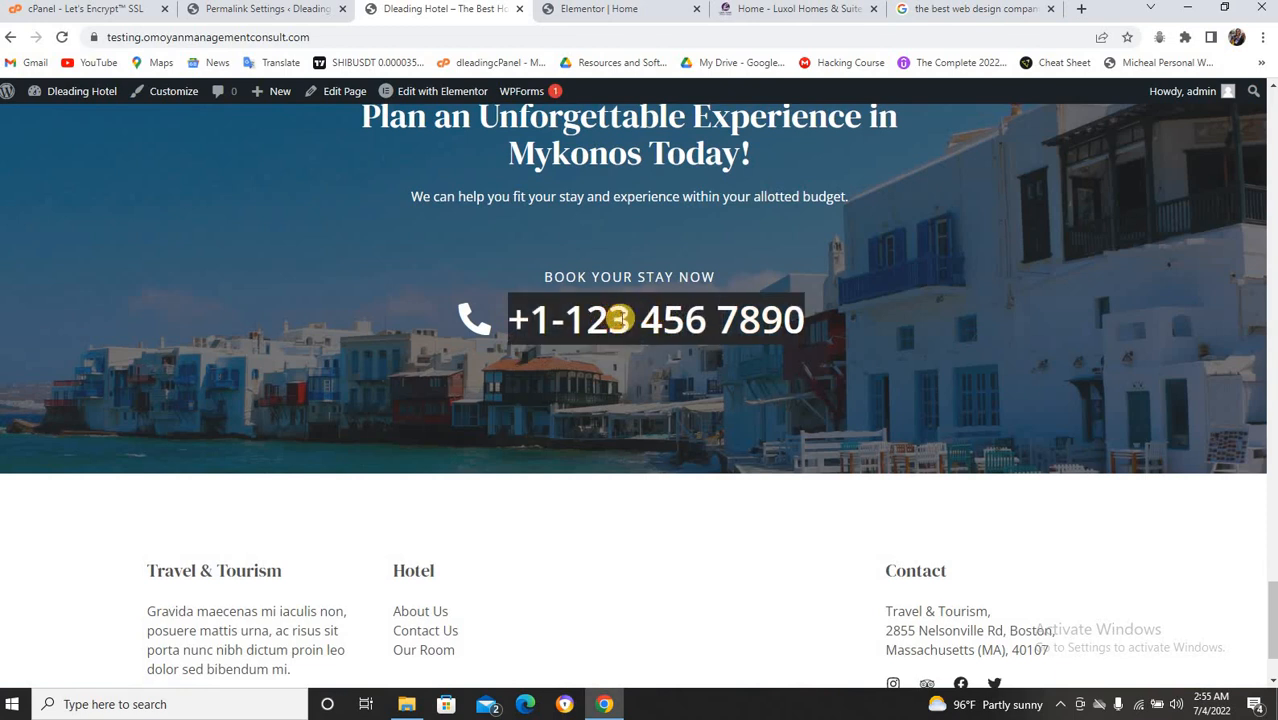
pyautogui.click(590, 9)
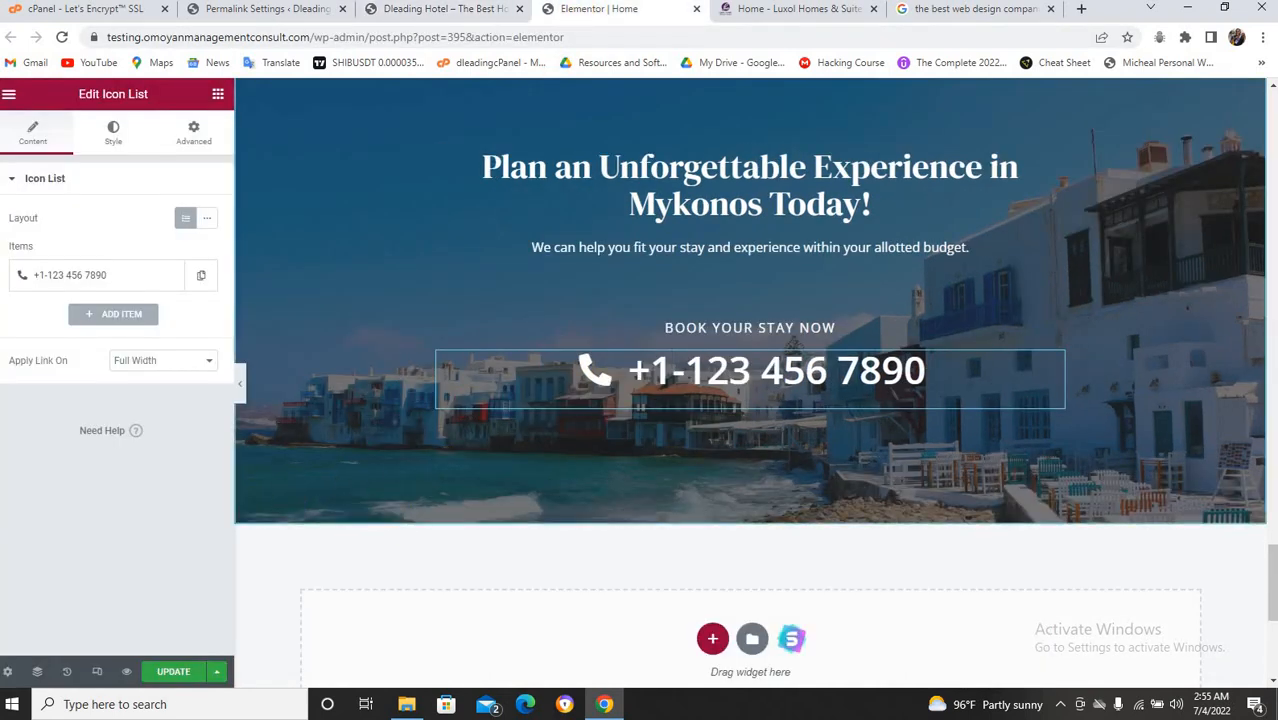
# In the Icon List item, overwrite the placeholder with the business phone number, add a tel: link, and update.
pyautogui.click(63, 276)
pyautogui.moveTo(100, 331); pyautogui.dragTo(14, 340)
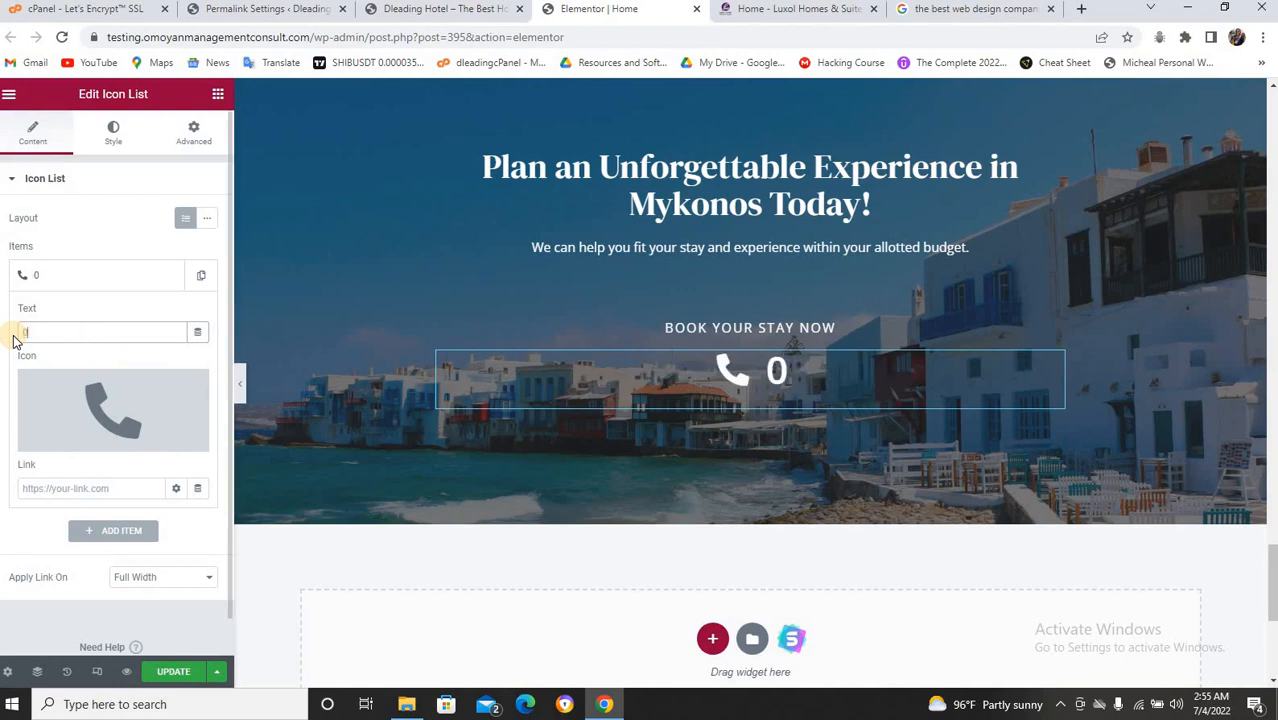
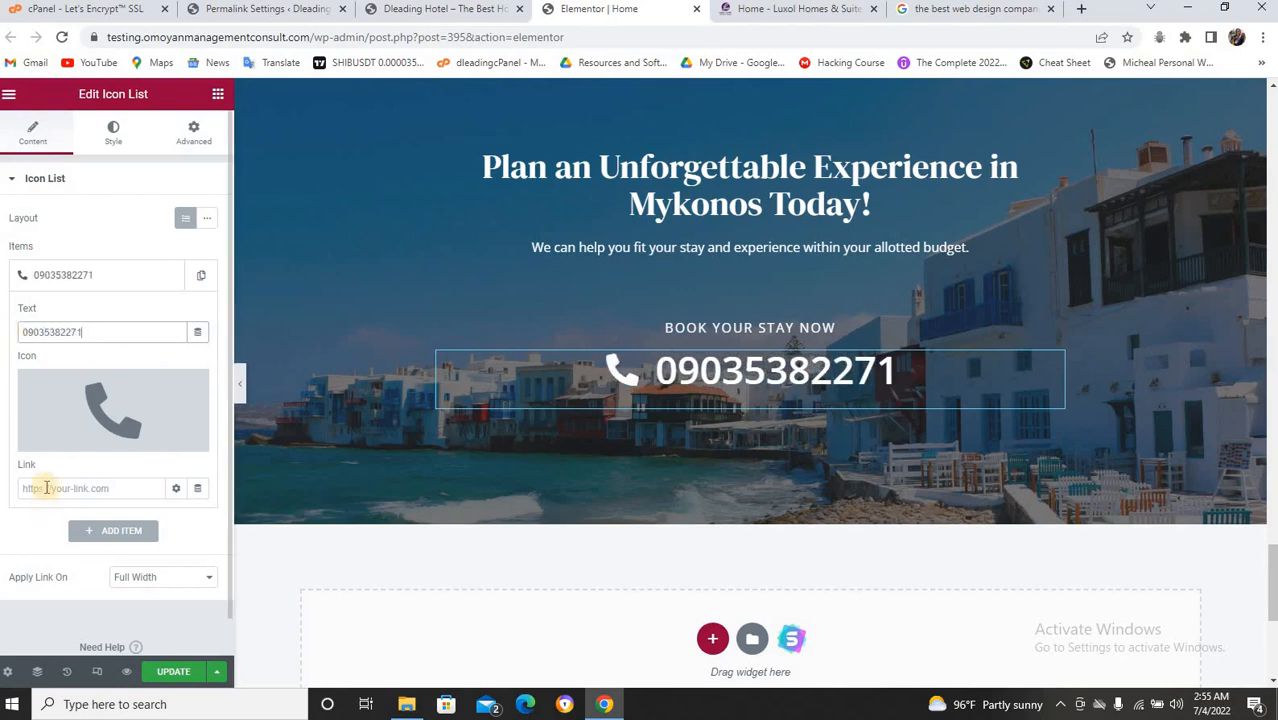
pyautogui.click(46, 487)
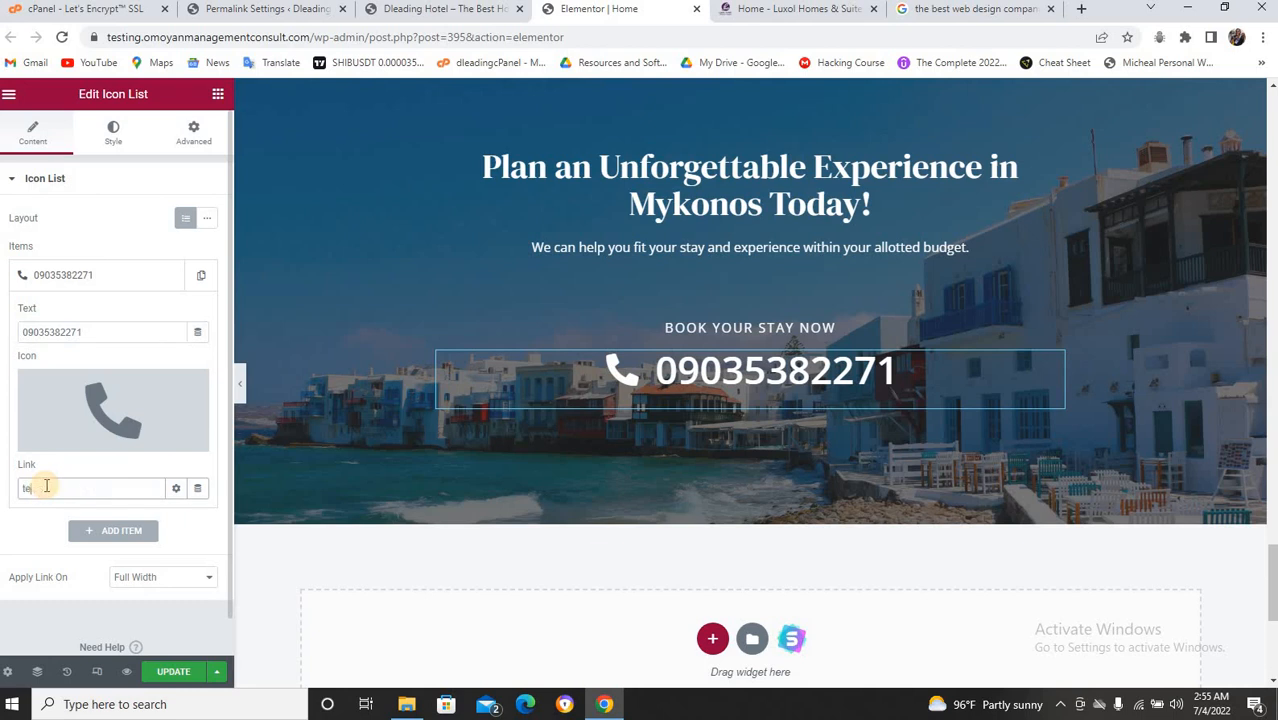
pyautogui.click(174, 673)
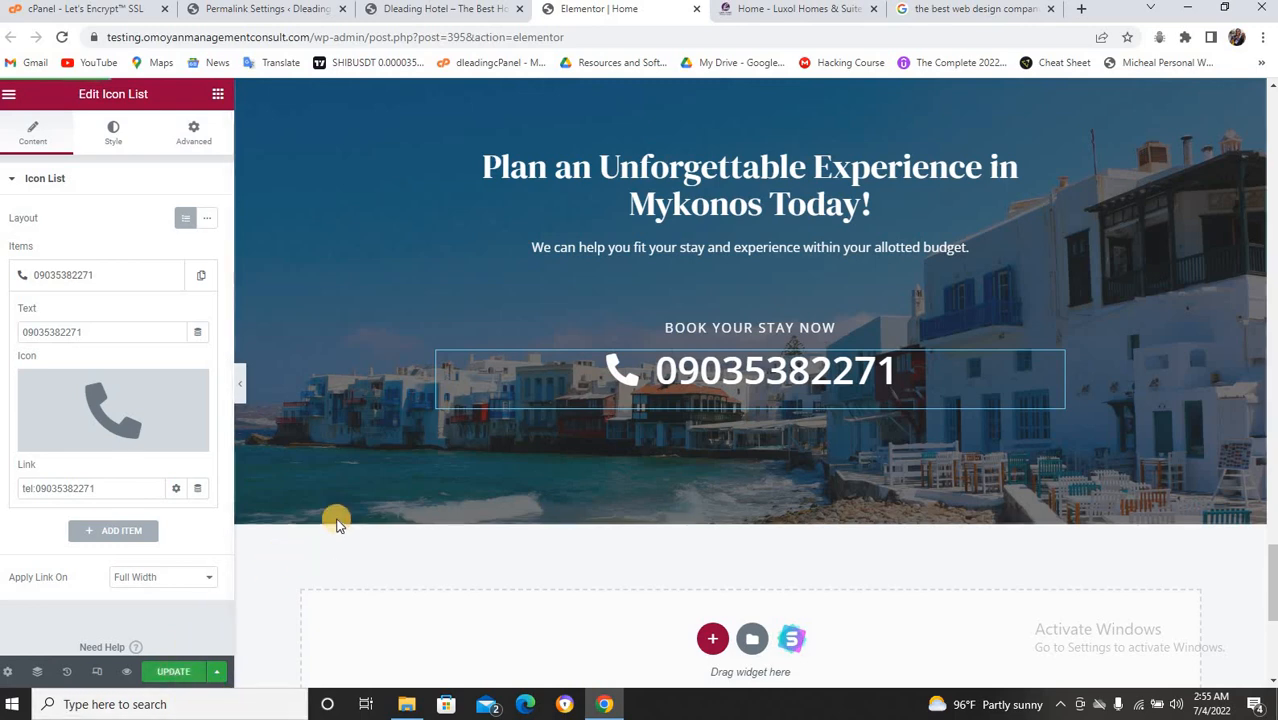
pyautogui.scroll(15, 337, 524)
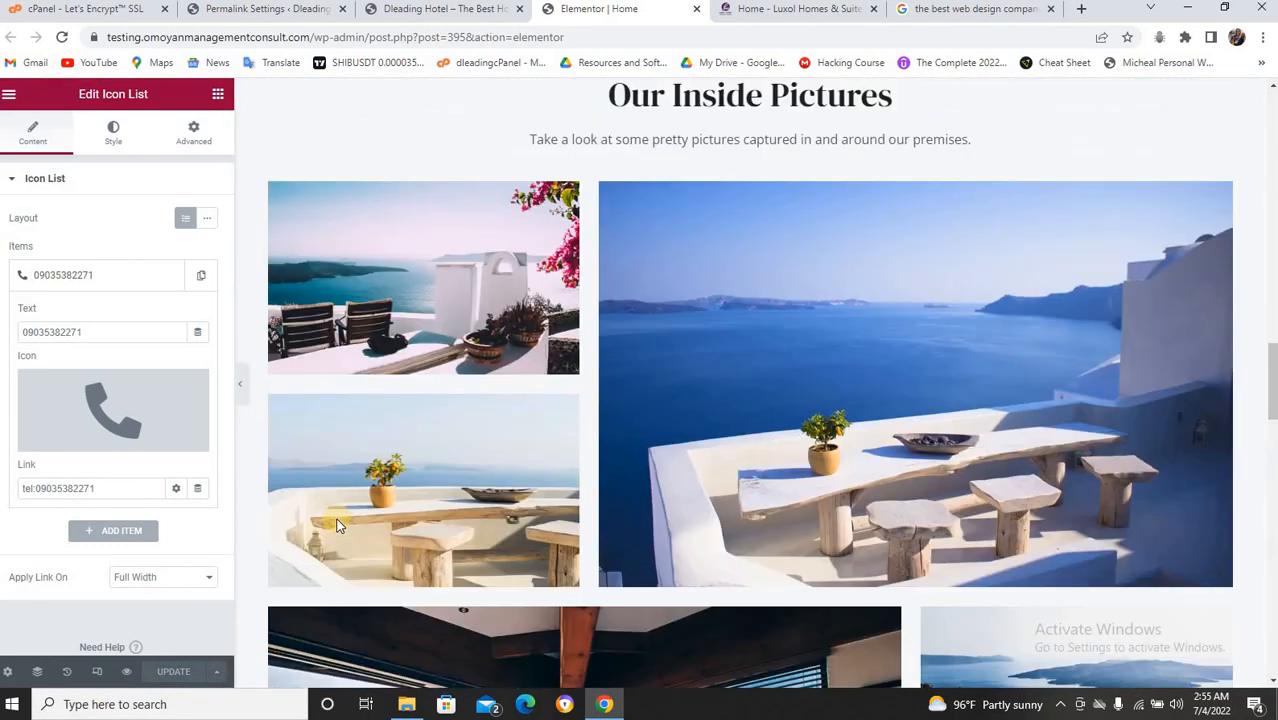
# Open the Media Library for the top-left Our Inside Pictures image (gallery-1.jpg, 388 × 240), then switch to Google.
pyautogui.scroll(-4, 337, 524)
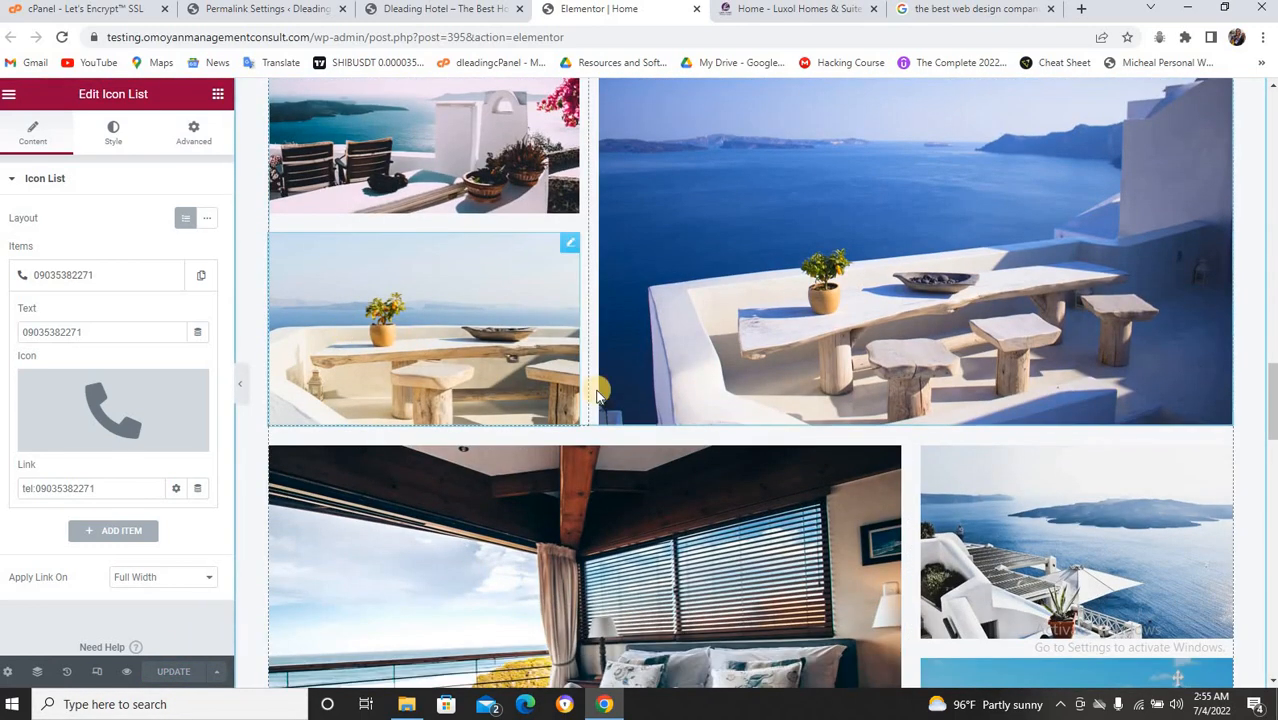
pyautogui.scroll(2, 605, 376)
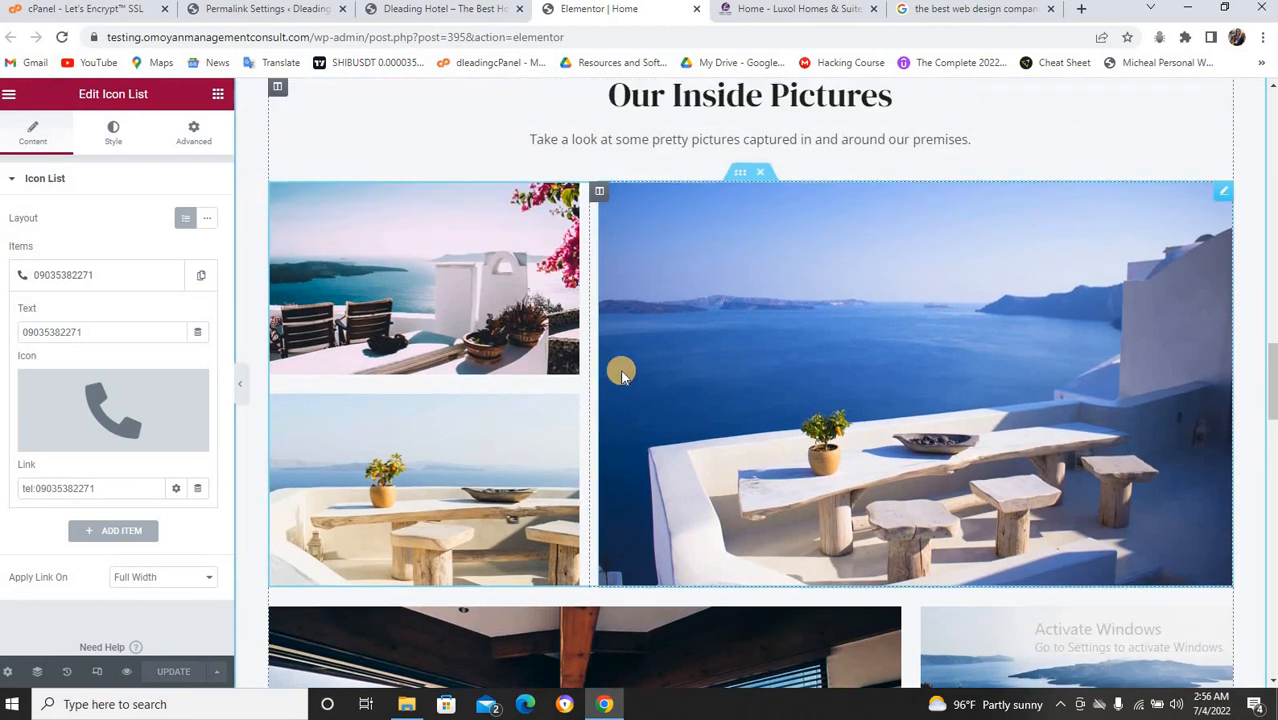
pyautogui.click(498, 272)
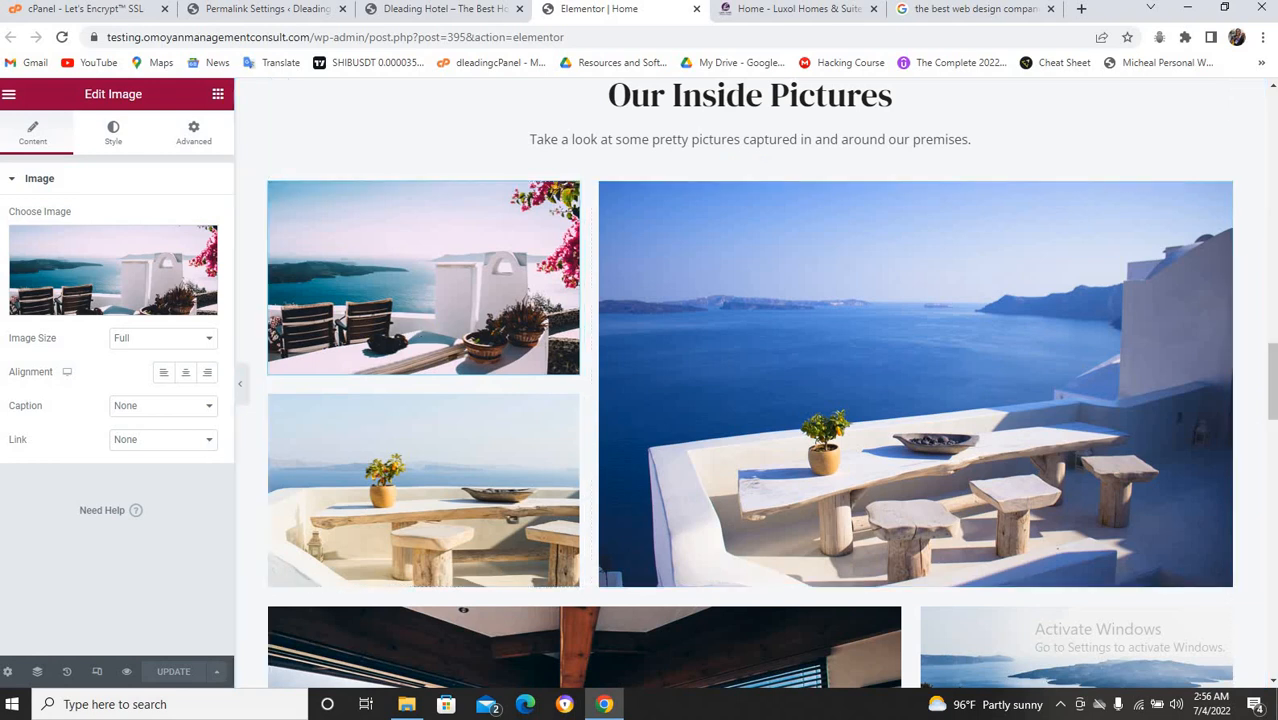
pyautogui.click(88, 302)
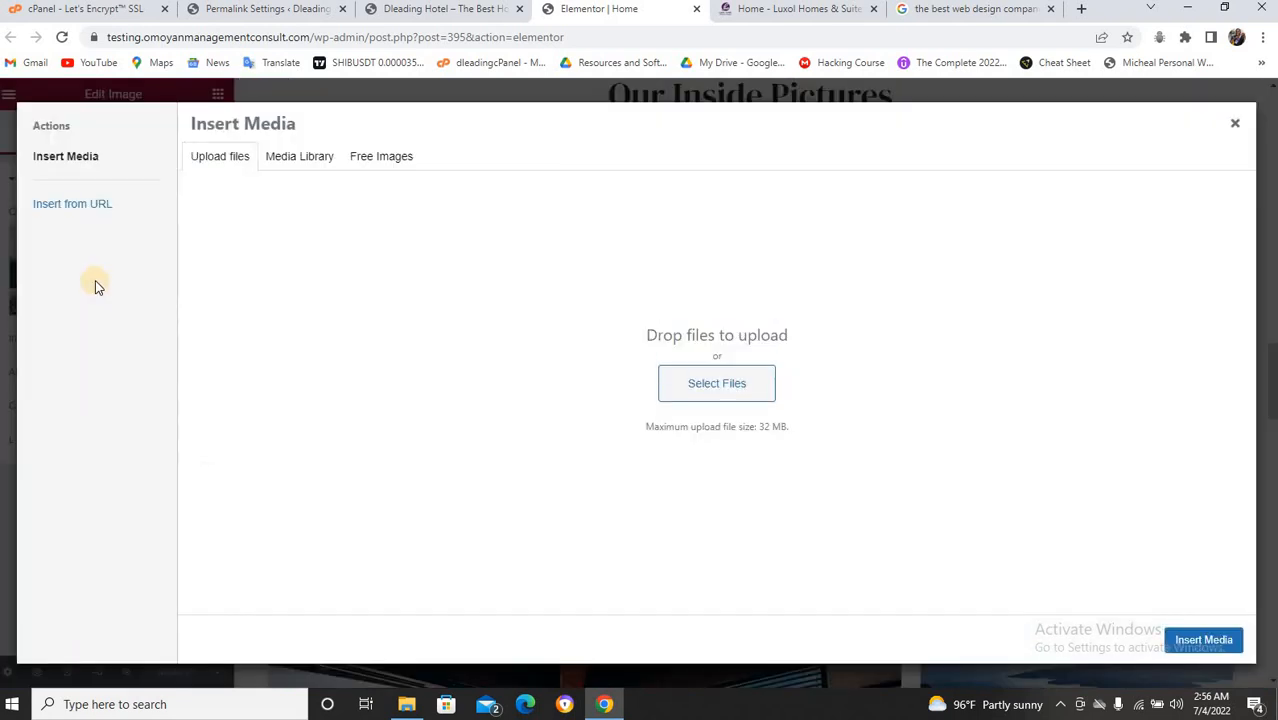
pyautogui.click(305, 158)
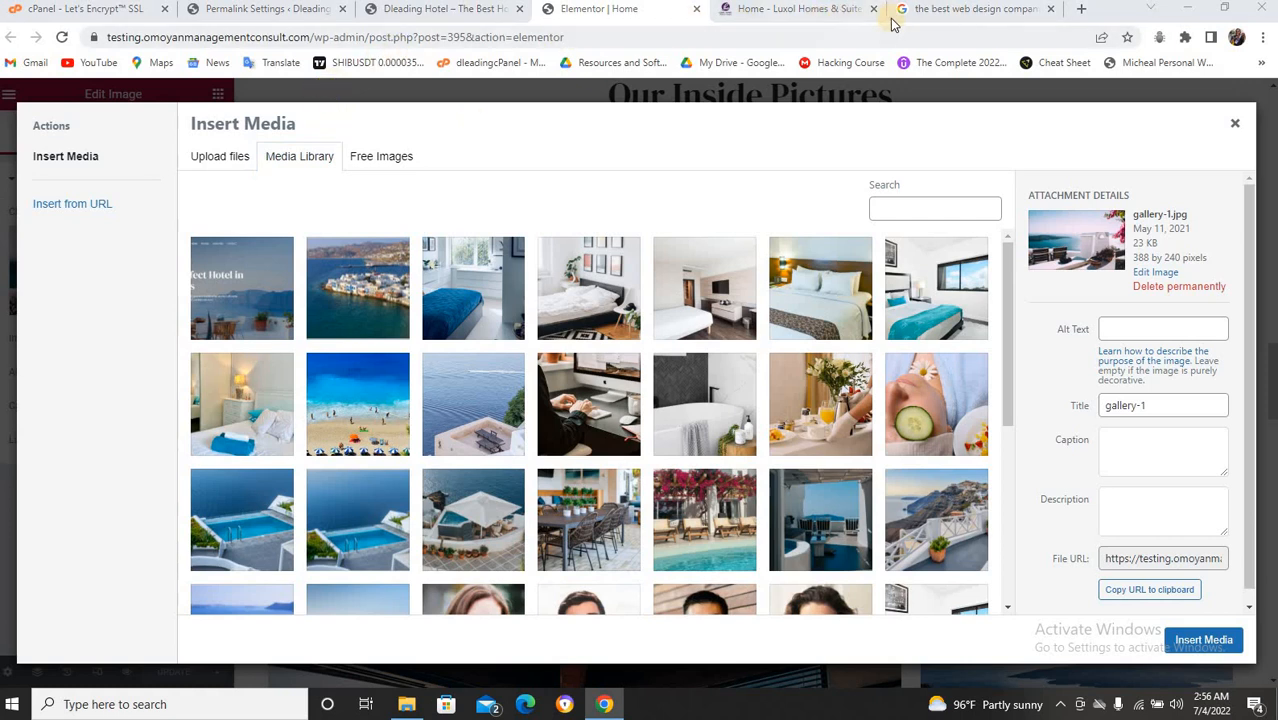
pyautogui.click(924, 10)
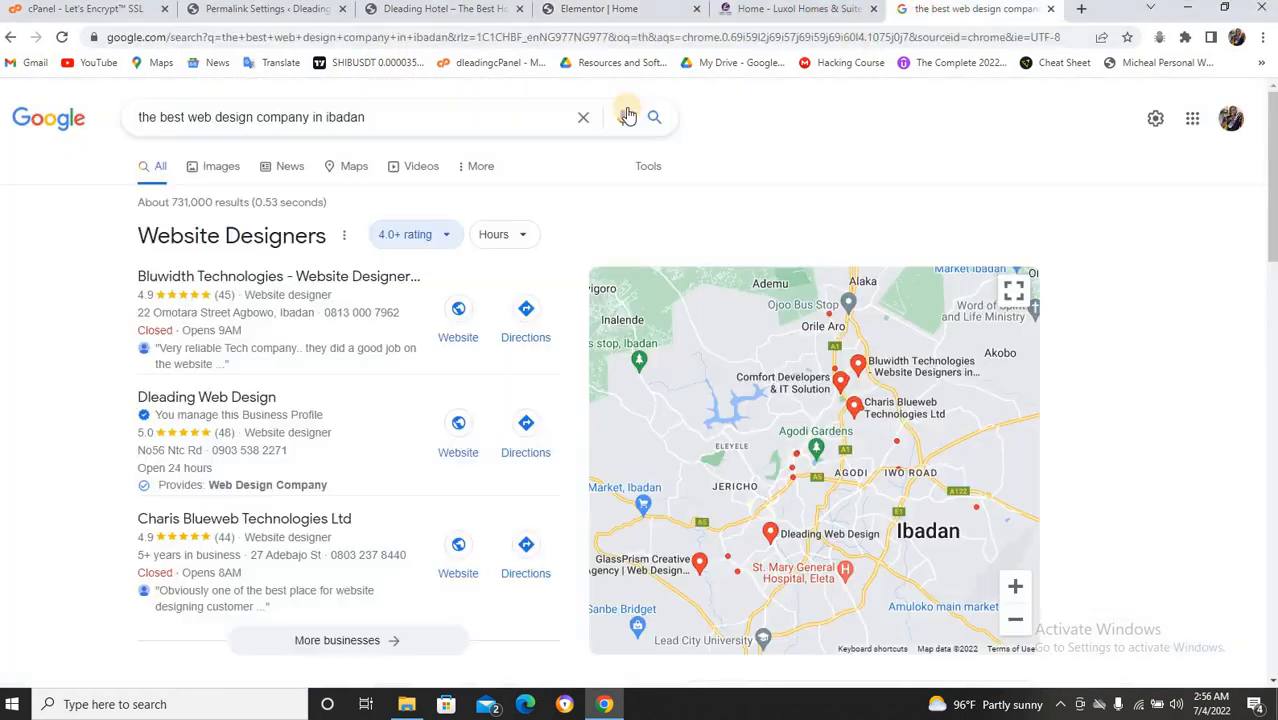
# Enter canva.com in the Chrome address bar to load Canva's home page.
pyautogui.click(540, 40)
pyautogui.write('canva.com')
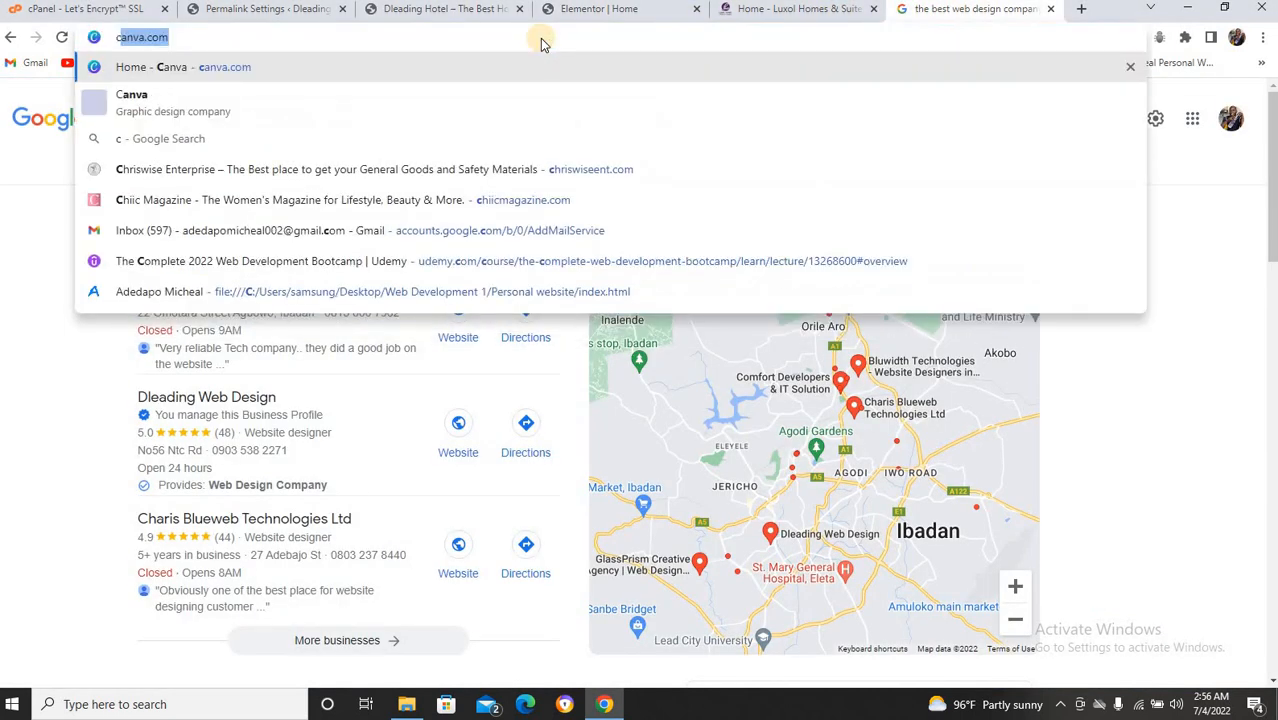
pyautogui.press('Return')
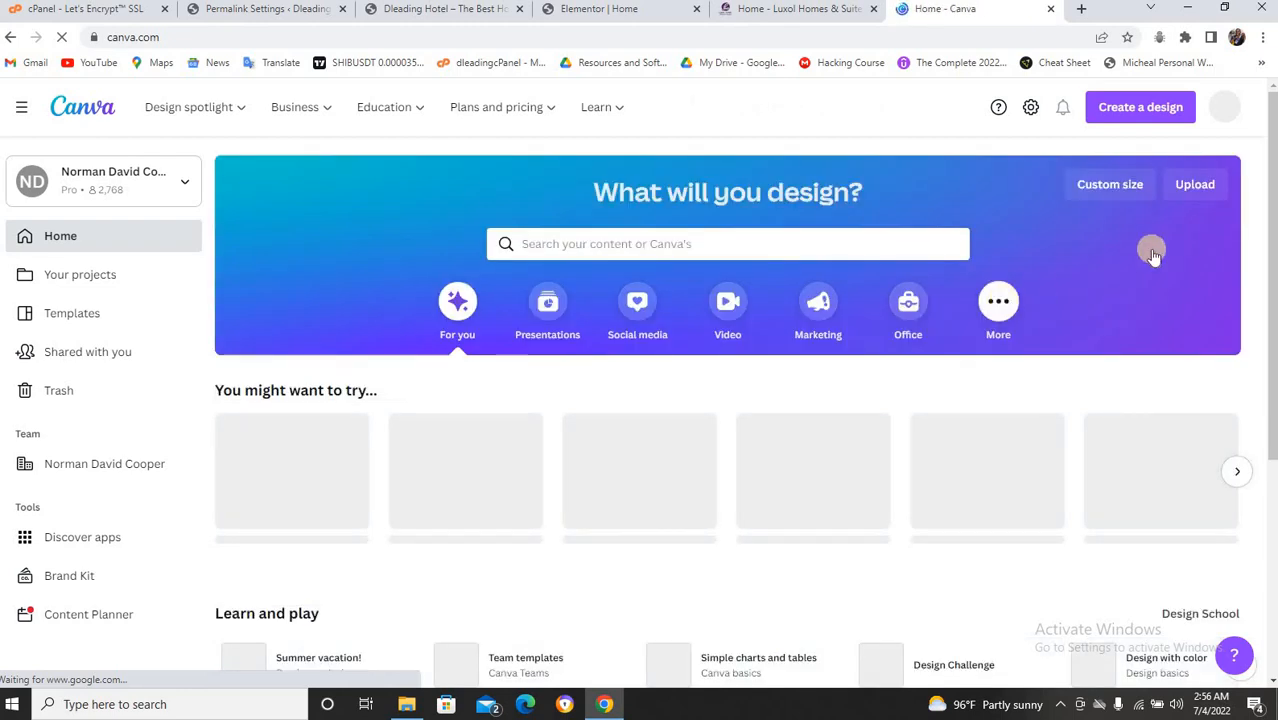
# Create a custom-size Canva design of 388 × 240 px, rechecking the gallery image's size.
pyautogui.click(1085, 197)
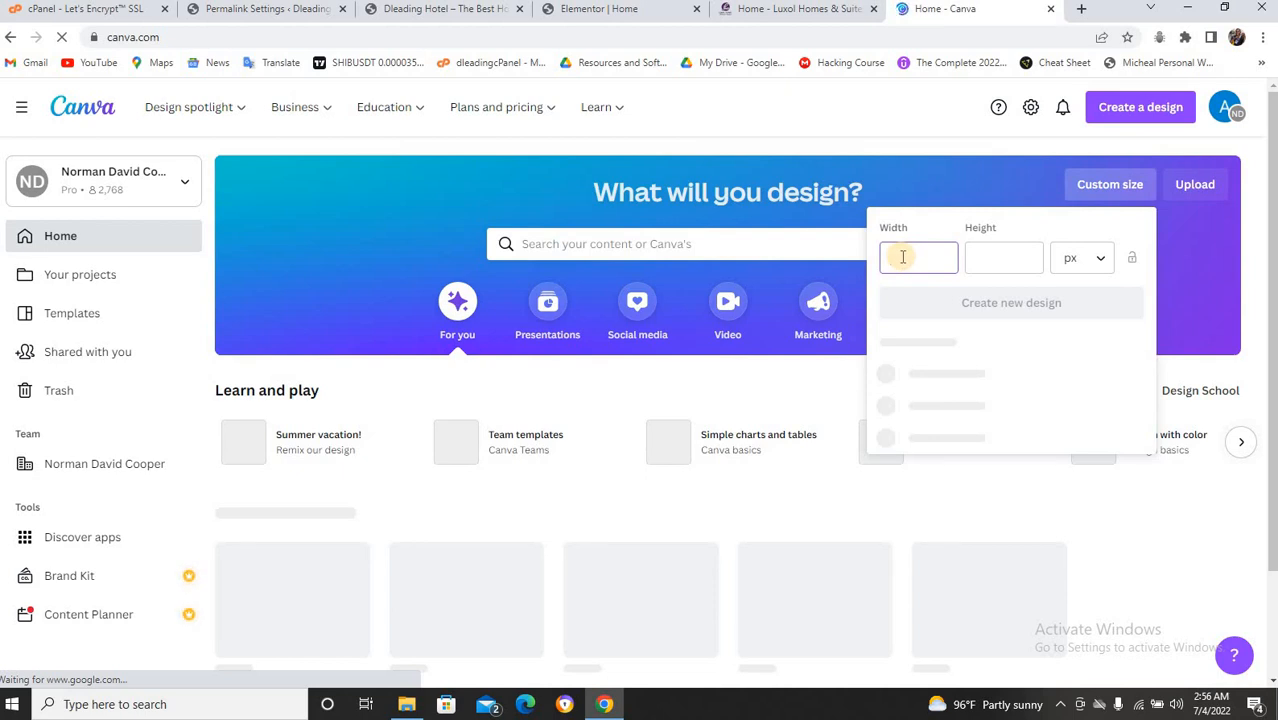
pyautogui.press('Tab')
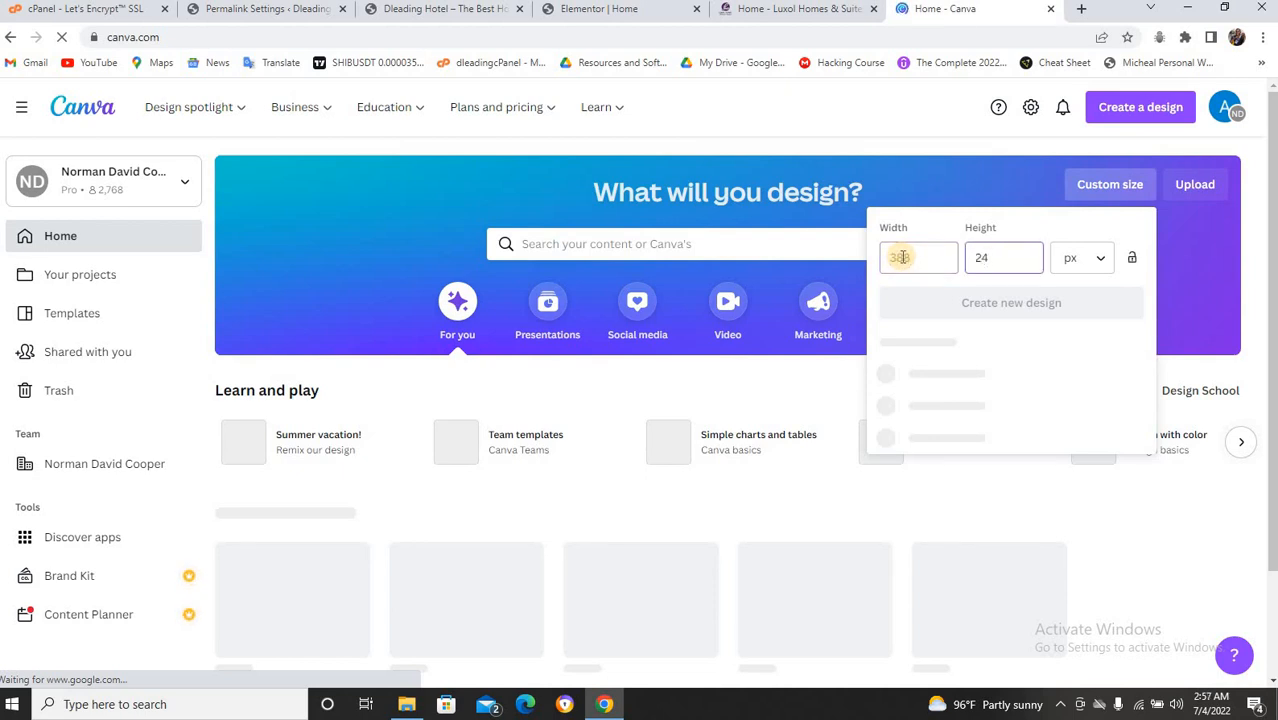
pyautogui.write('240')
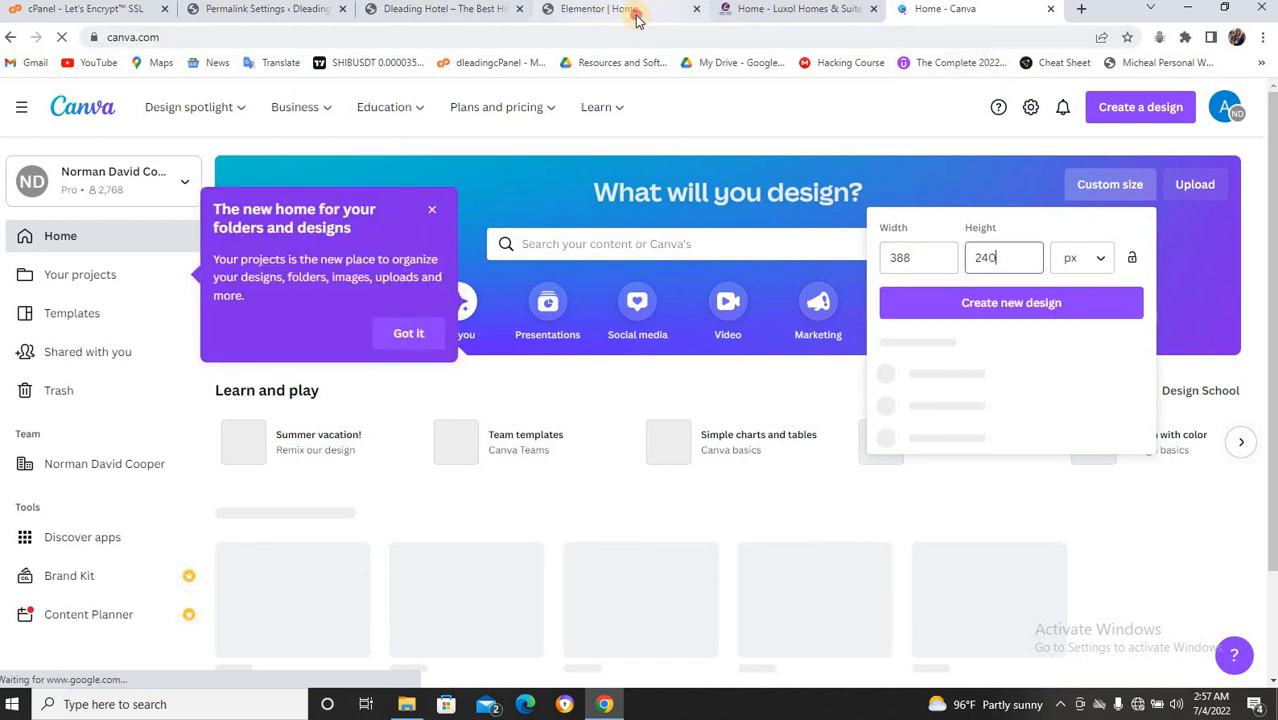
pyautogui.click(634, 14)
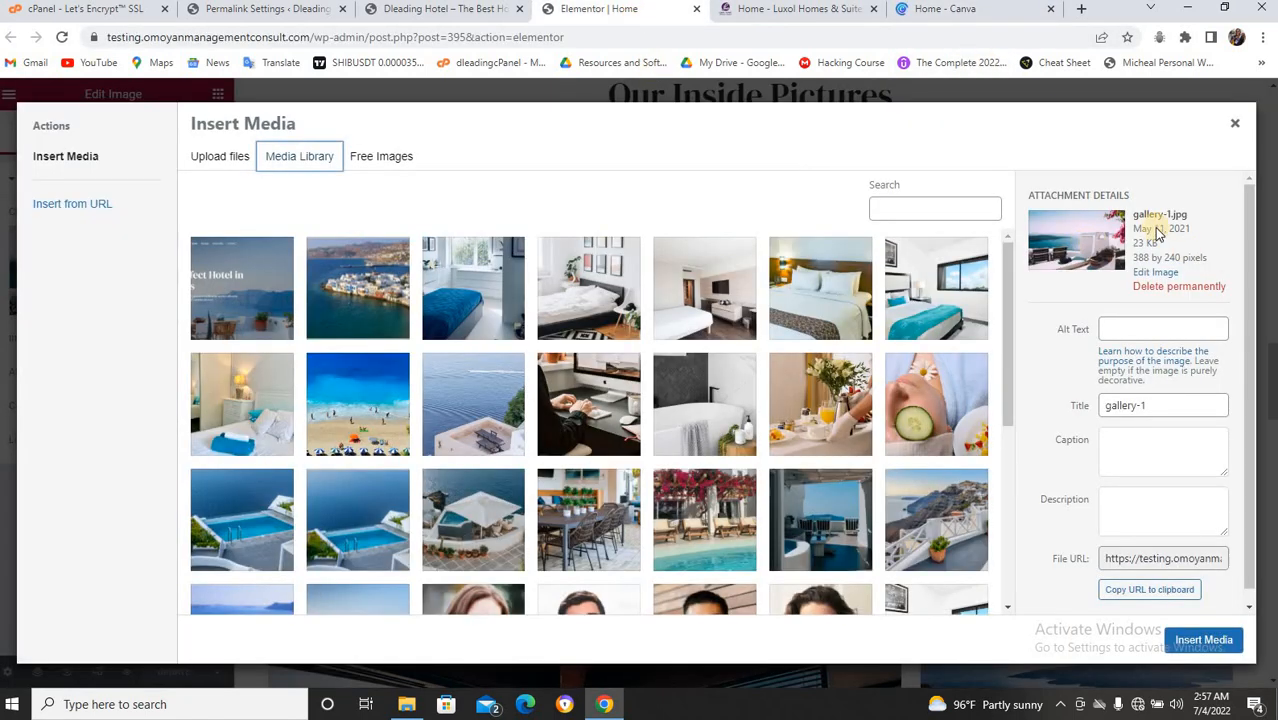
pyautogui.click(975, 14)
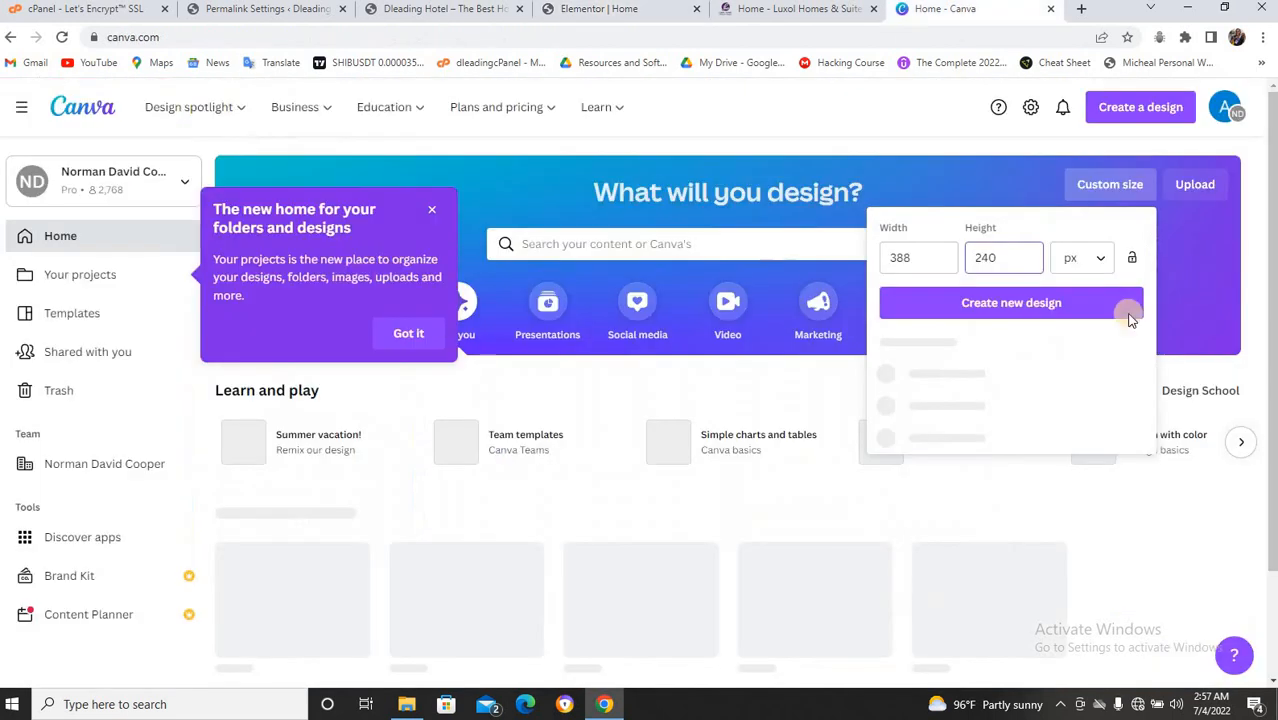
pyautogui.click(1066, 305)
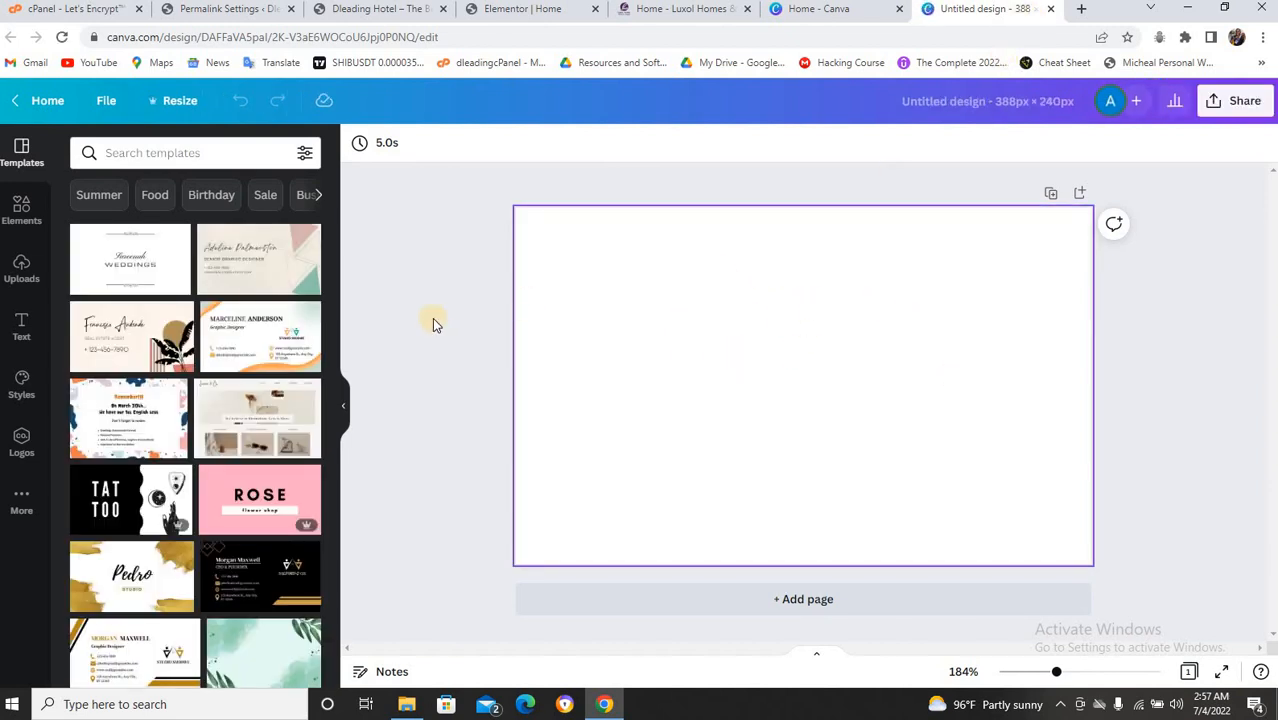
# Drag the uploaded photo of the team in yellow-and-black kits onto the 388 × 240 canvas.
pyautogui.click(22, 268)
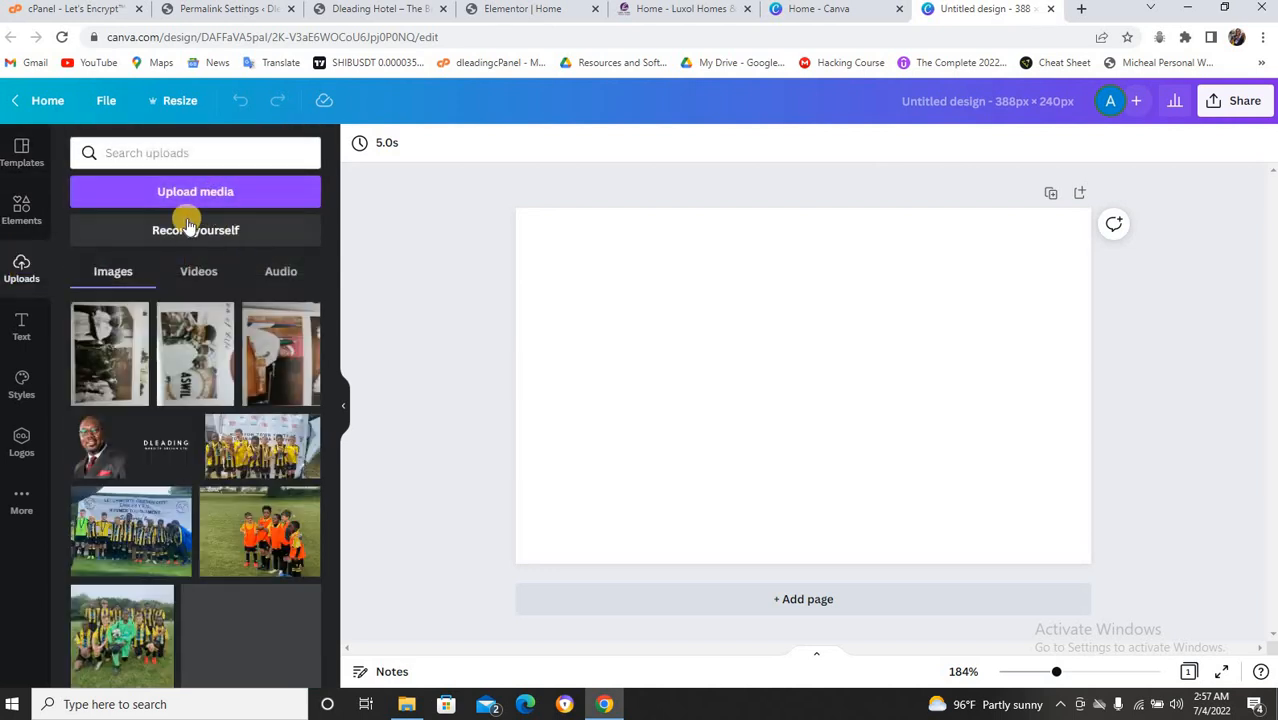
pyautogui.moveTo(333, 348); pyautogui.dragTo(334, 378)
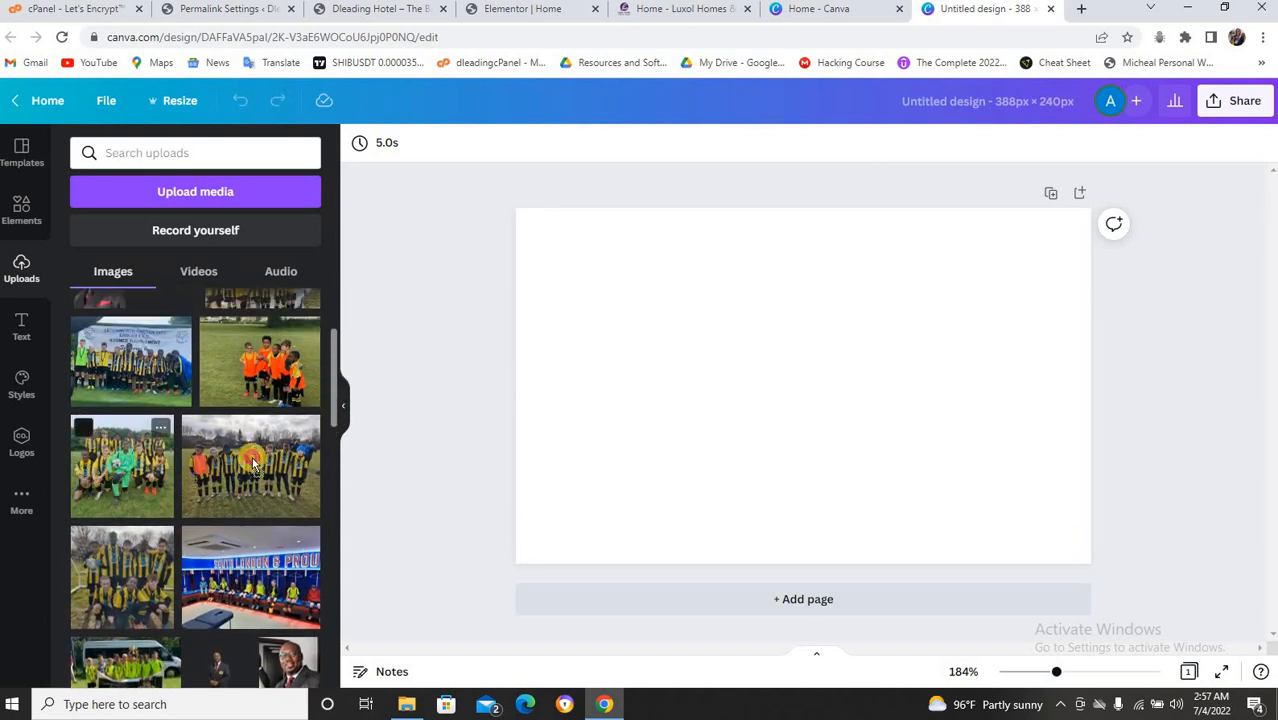
pyautogui.moveTo(125, 468); pyautogui.dragTo(538, 370)
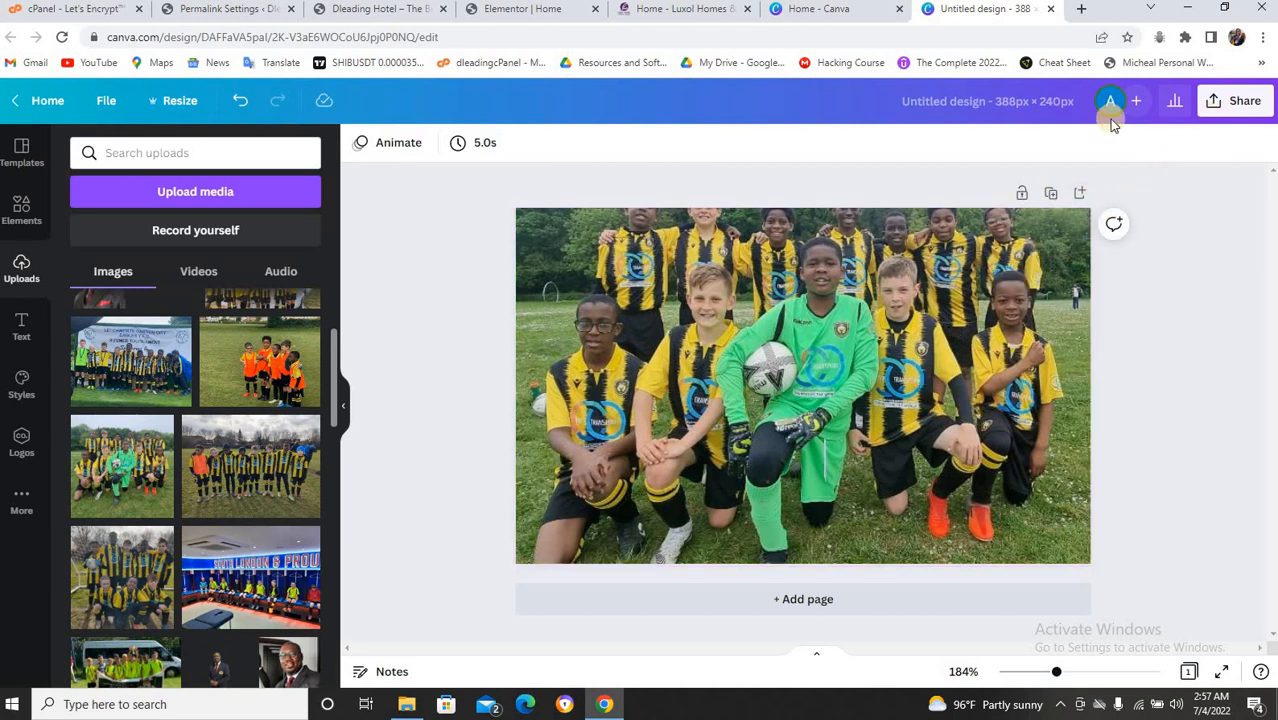
pyautogui.click(1058, 108)
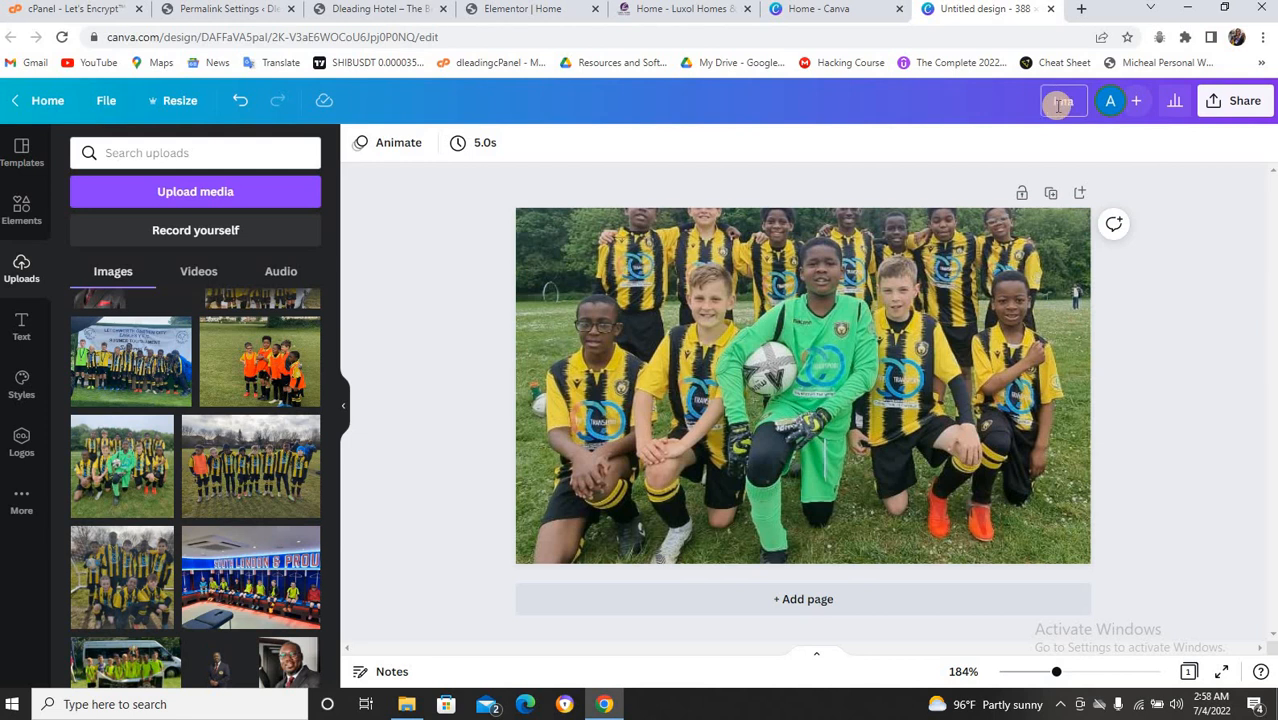
# Name the Canva design img1.
pyautogui.write('img1')
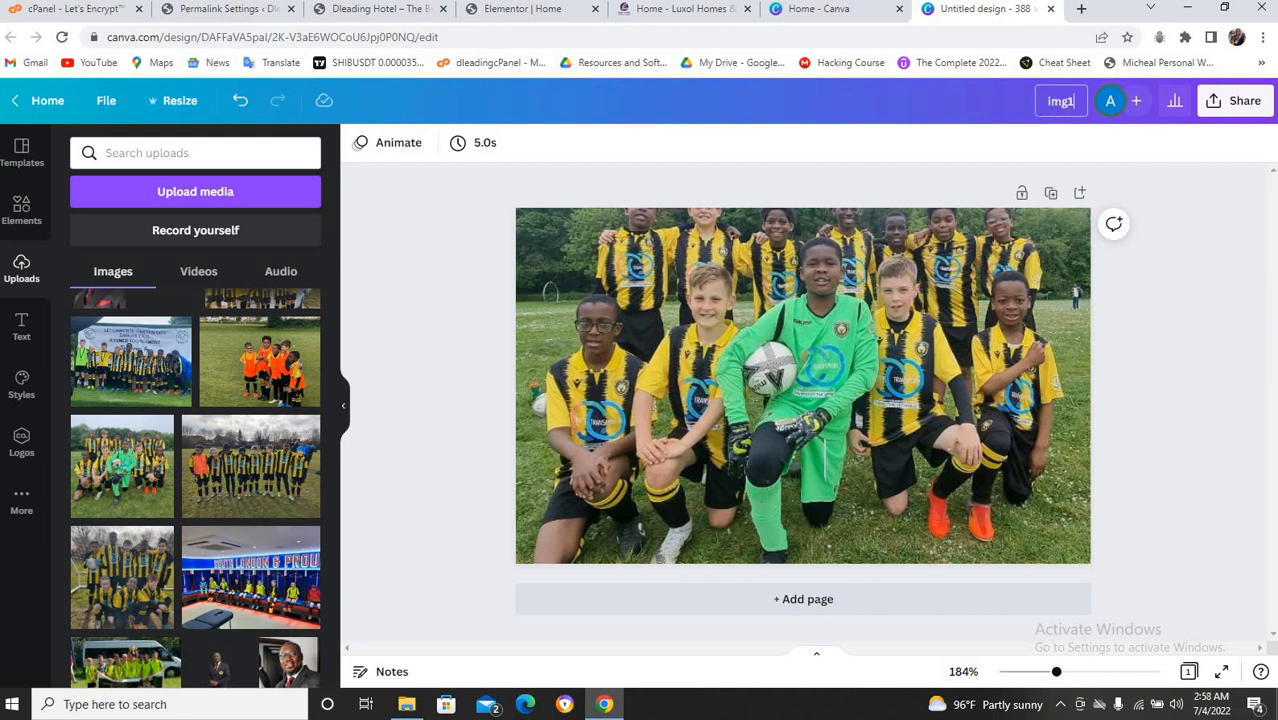
pyautogui.click(1255, 104)
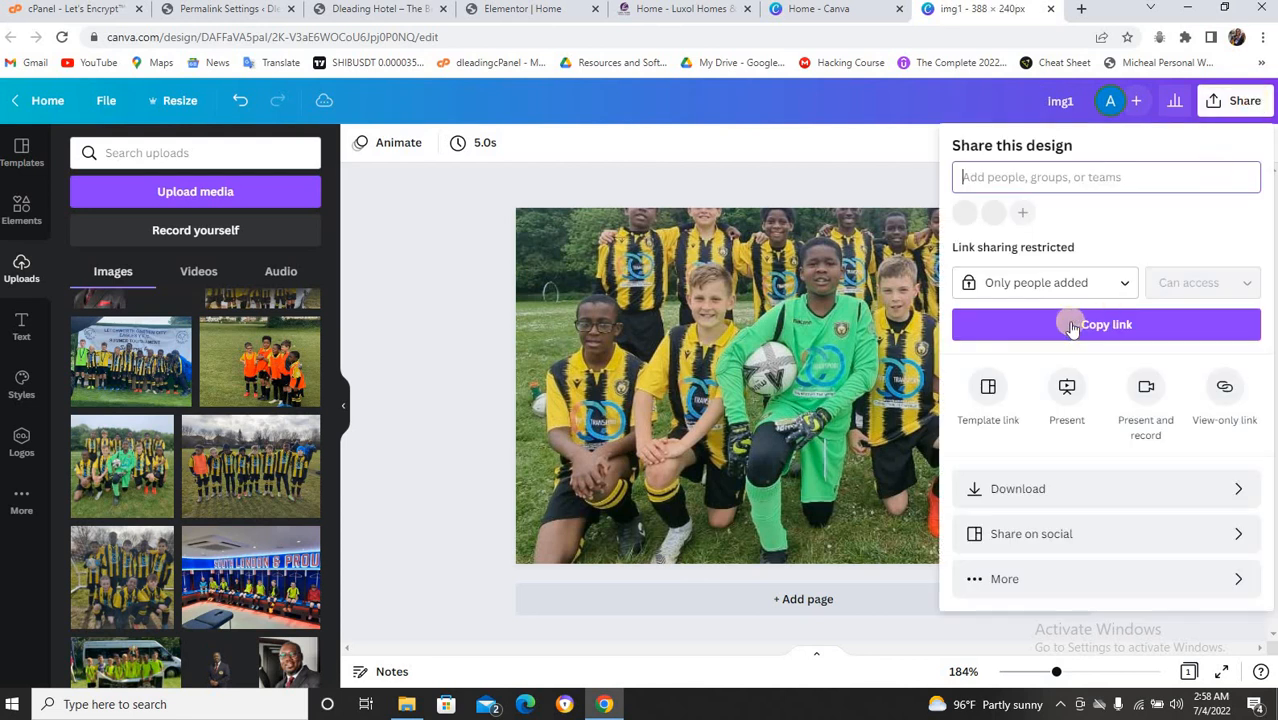
pyautogui.click(1038, 504)
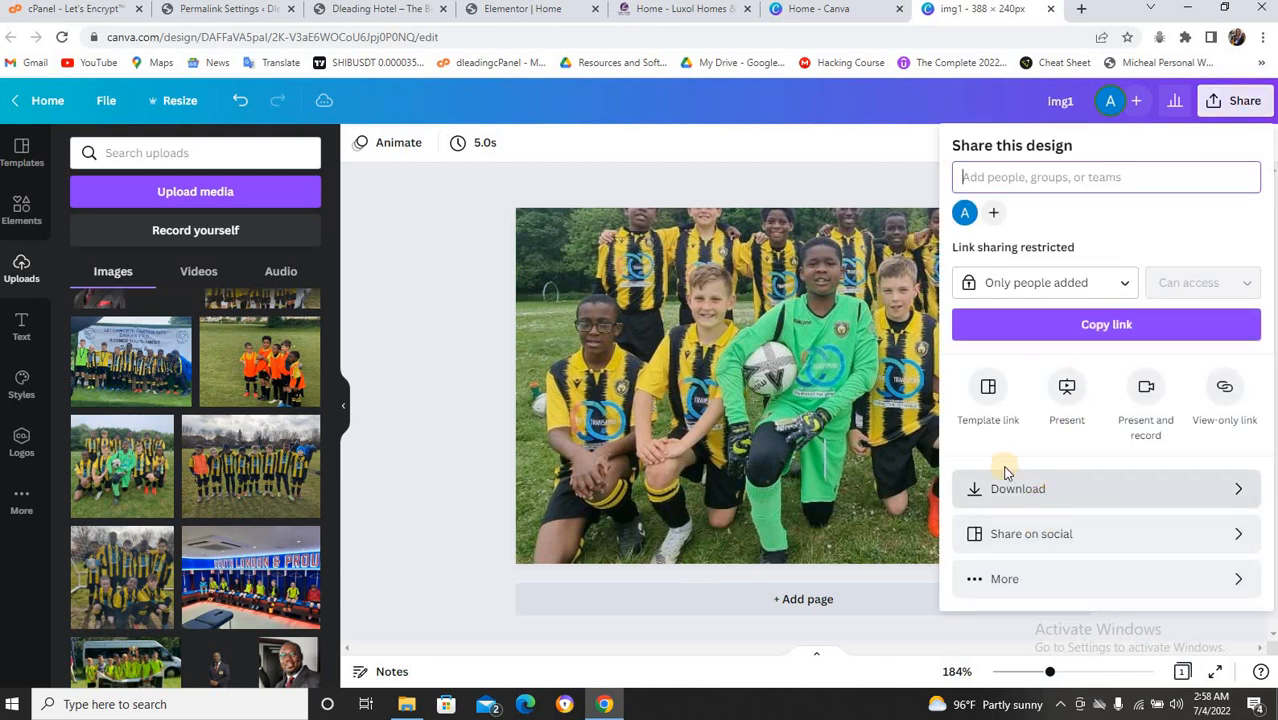
pyautogui.click(415, 303)
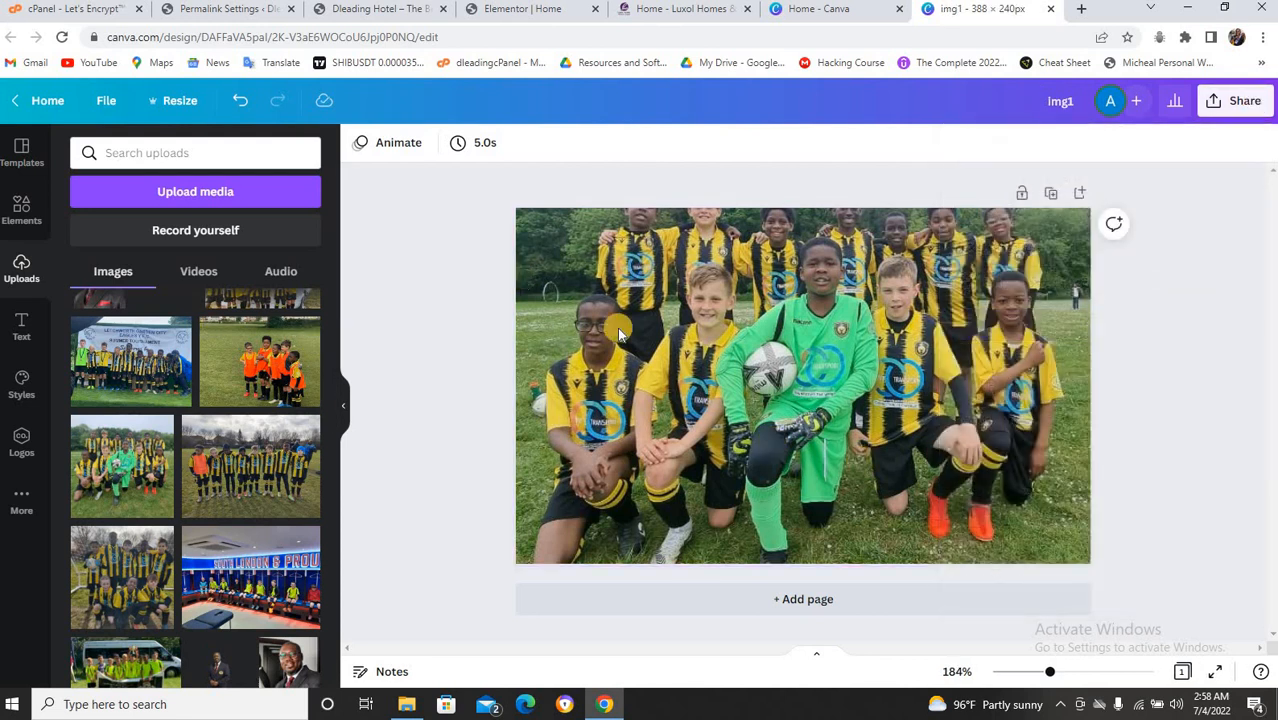
# Check the large gallery image's 788 × 504 size in Elementor's media library, then open Resize.
pyautogui.click(648, 9)
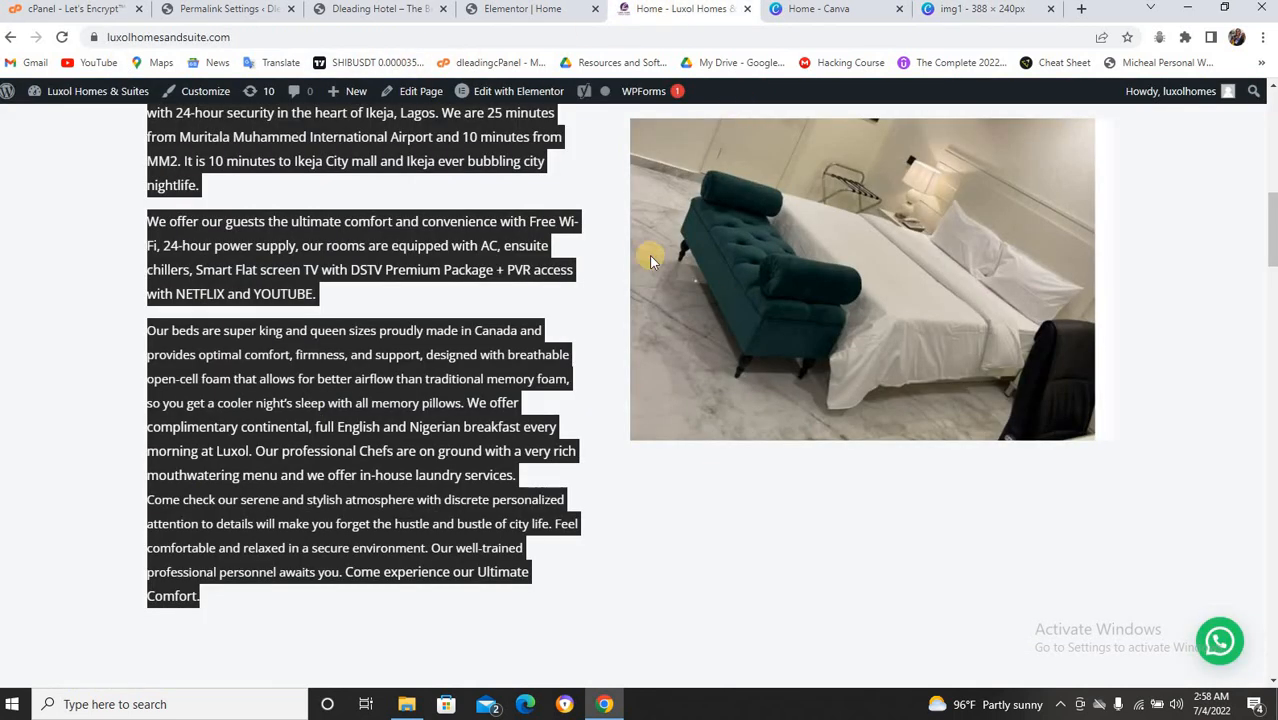
pyautogui.click(540, 9)
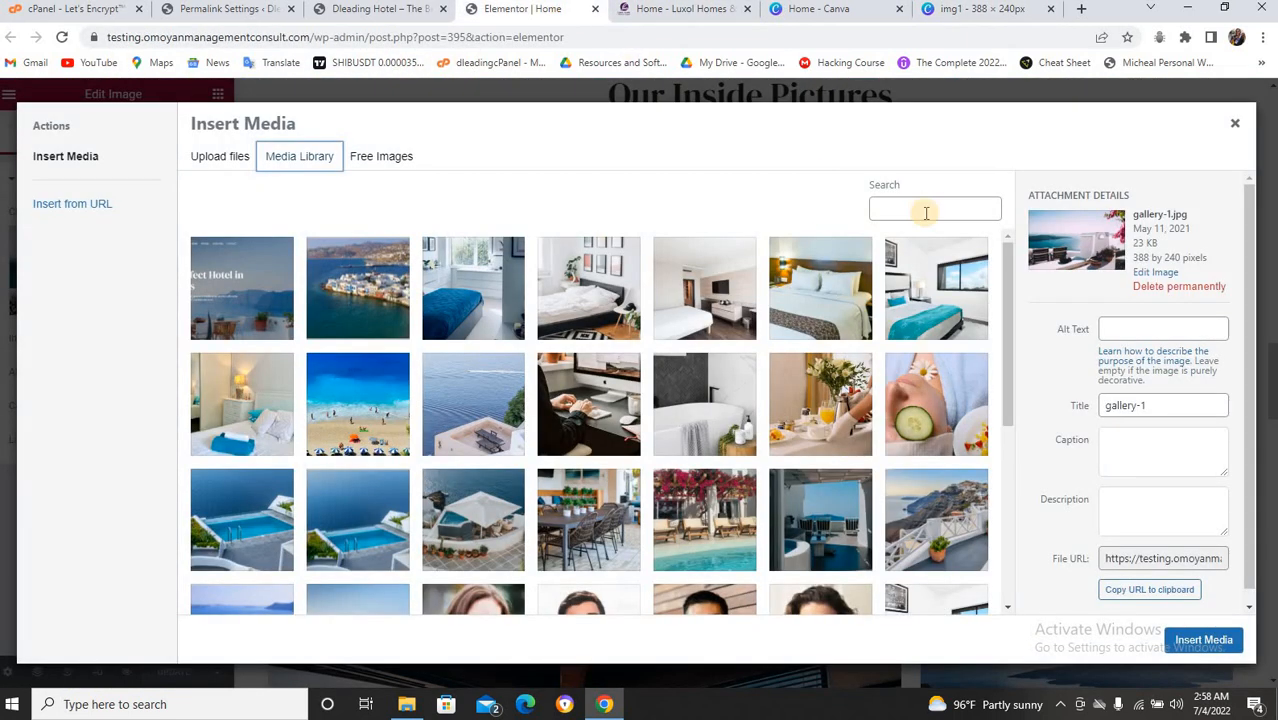
pyautogui.click(1234, 123)
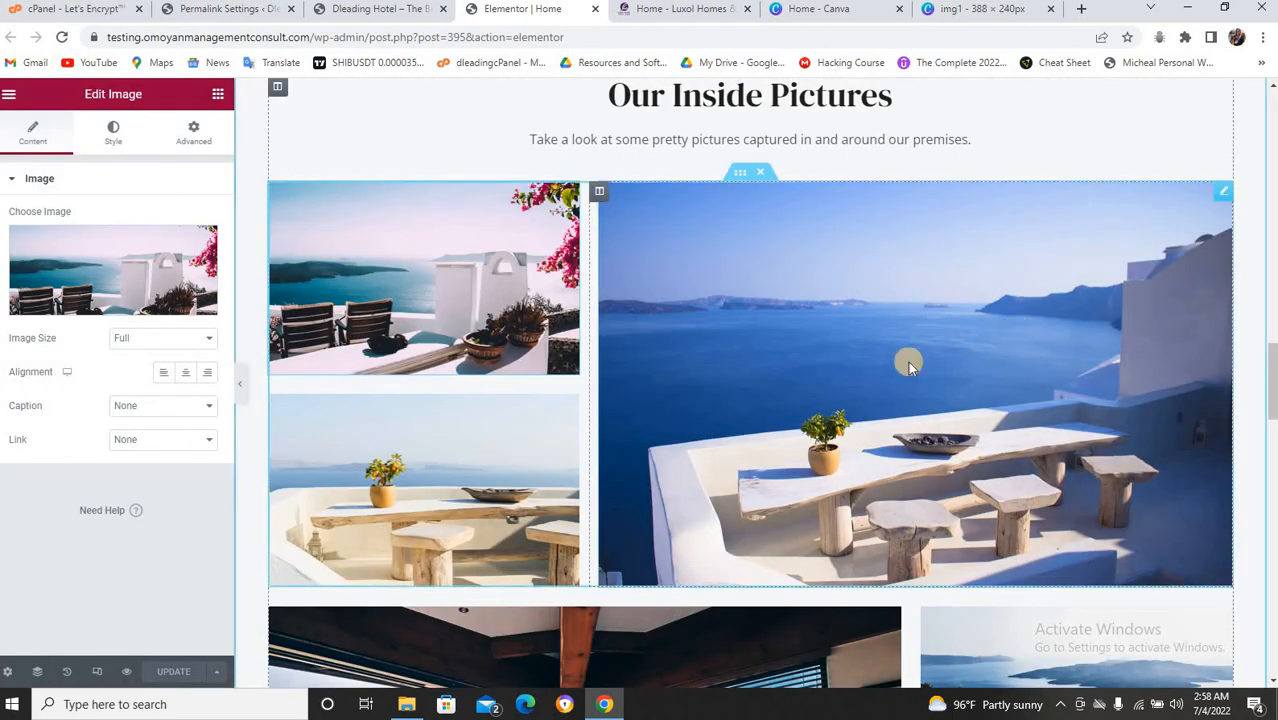
pyautogui.click(947, 322)
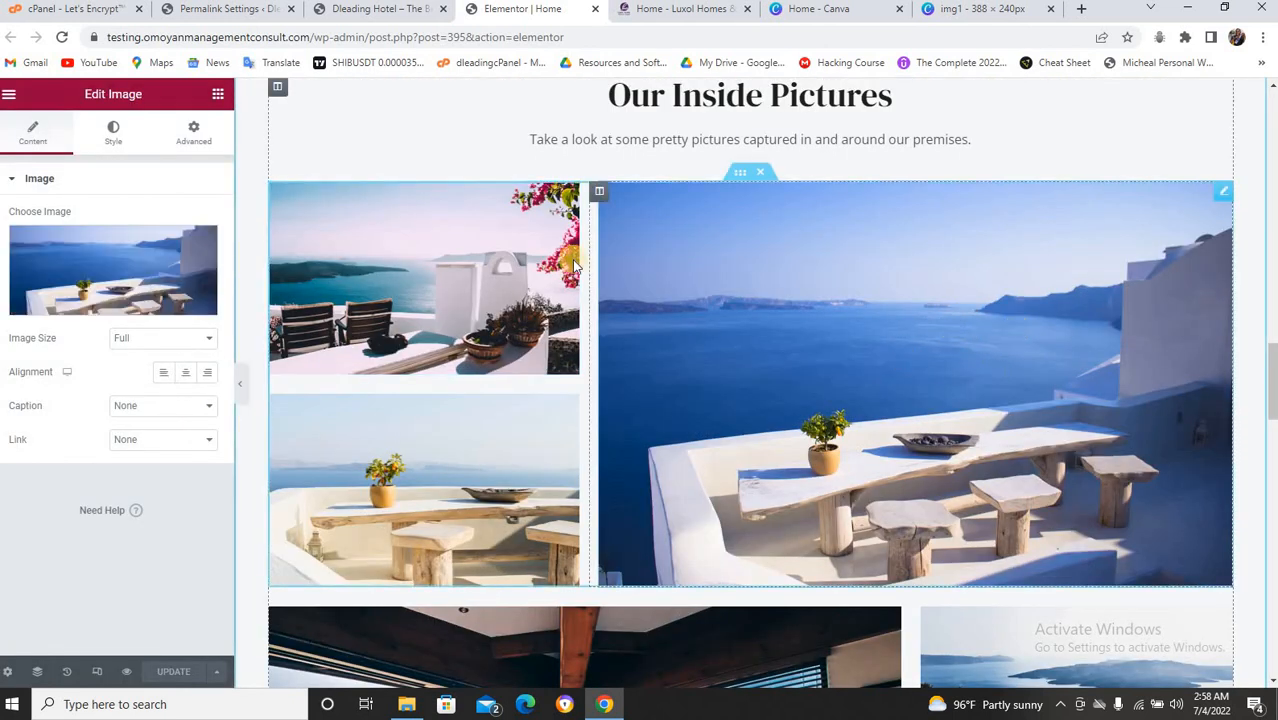
pyautogui.click(157, 303)
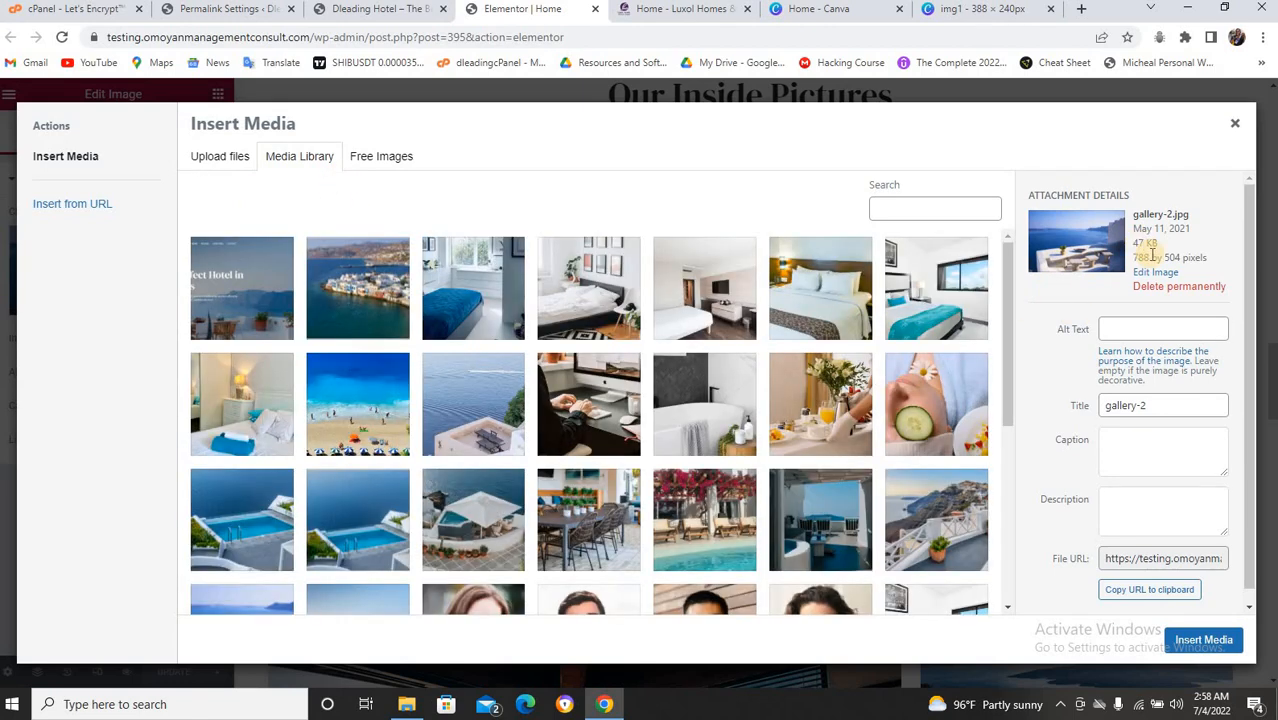
pyautogui.click(938, 18)
pyautogui.click(188, 101)
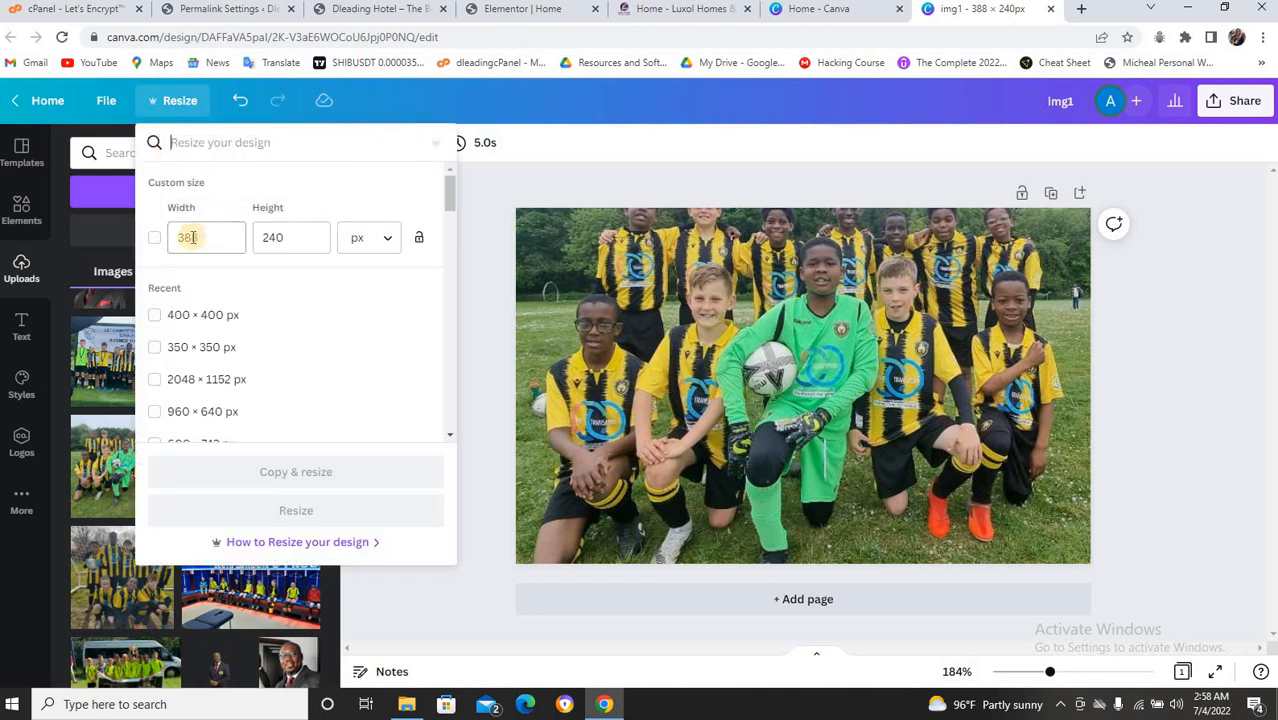
# Enter width 788 and height 504 px in Resize, rechecking the gallery image size in Elementor.
pyautogui.click(187, 237)
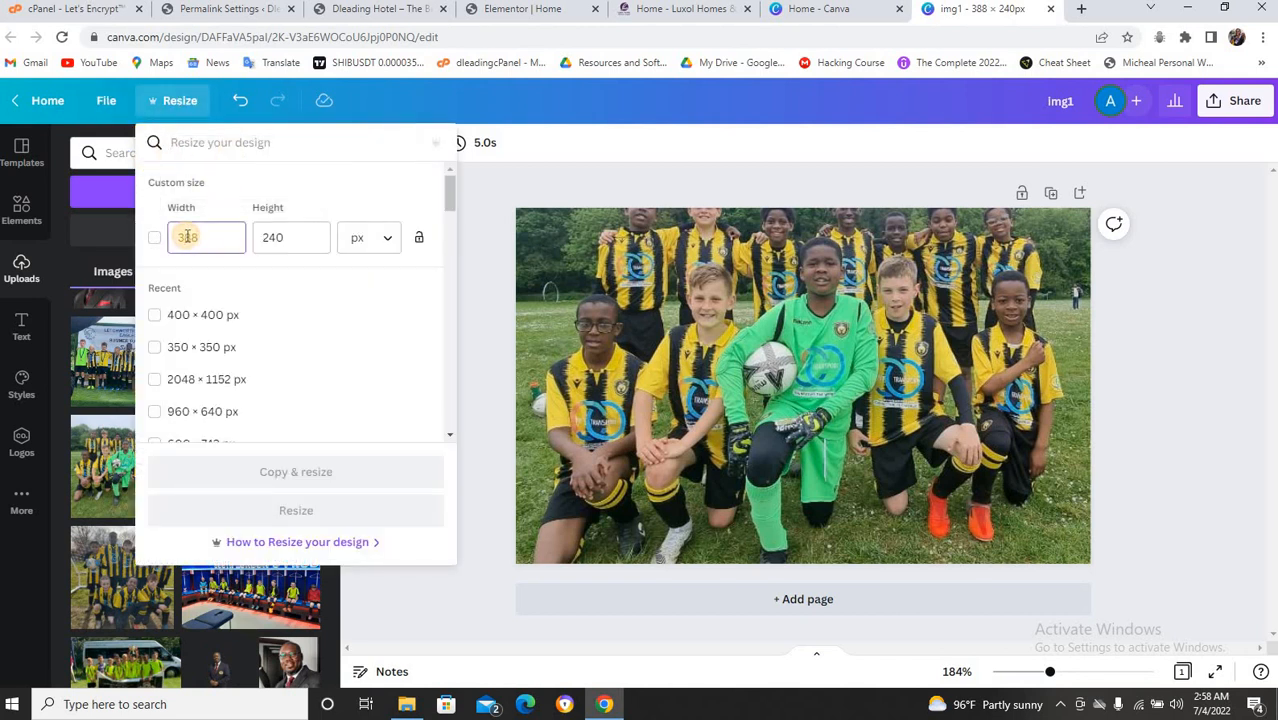
pyautogui.press('BackSpace')
pyautogui.write('7')
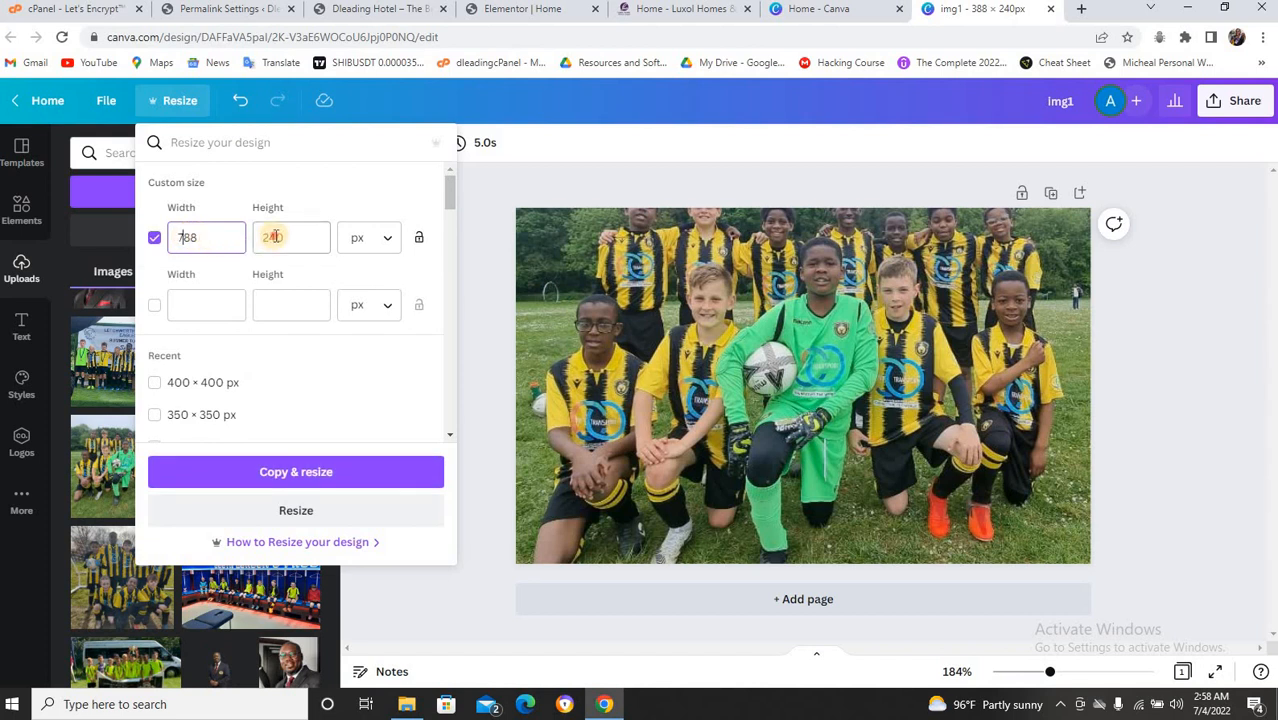
pyautogui.click(275, 236)
pyautogui.press('BackSpace')
pyautogui.press('BackSpace')
pyautogui.write('50')
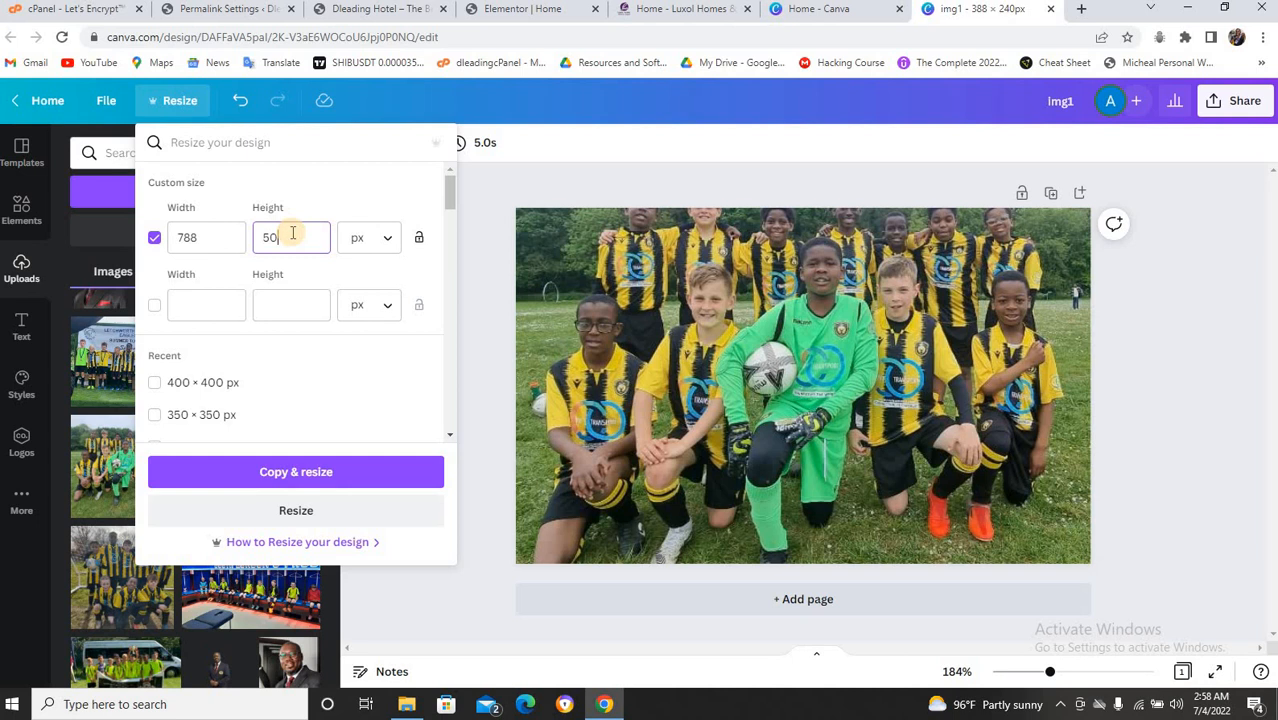
pyautogui.write('4')
pyautogui.click(520, 9)
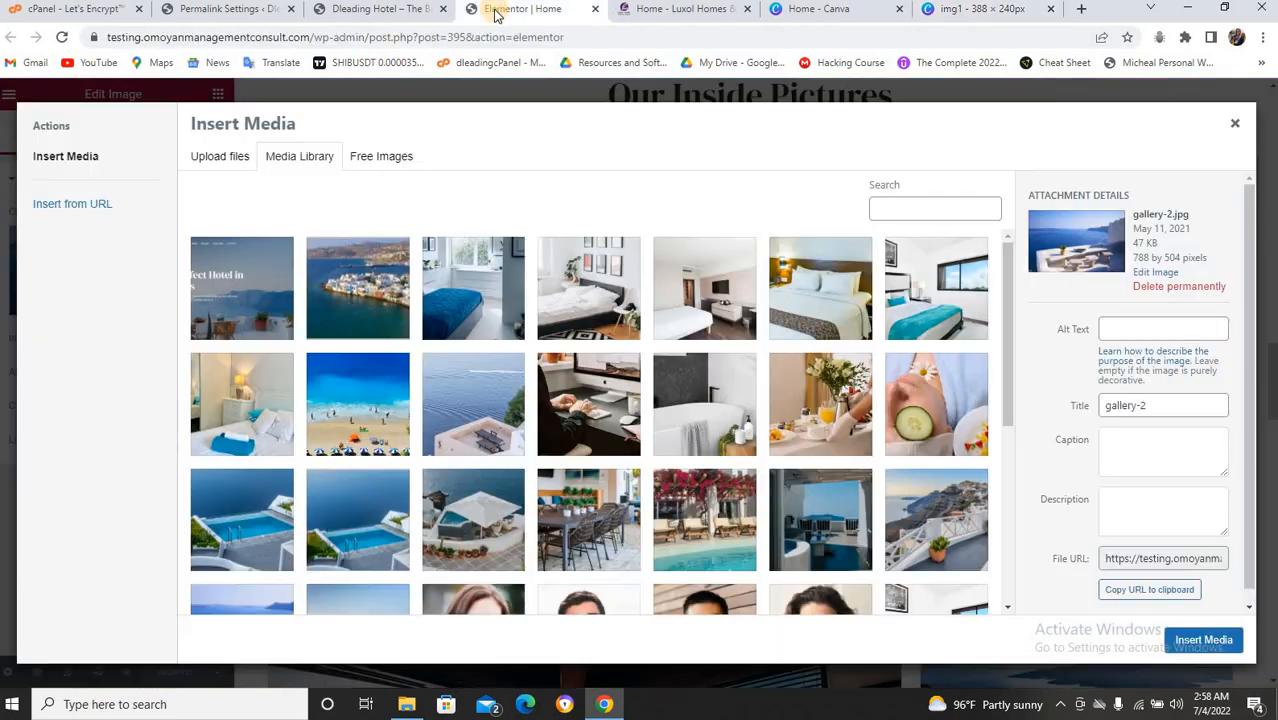
pyautogui.click(951, 9)
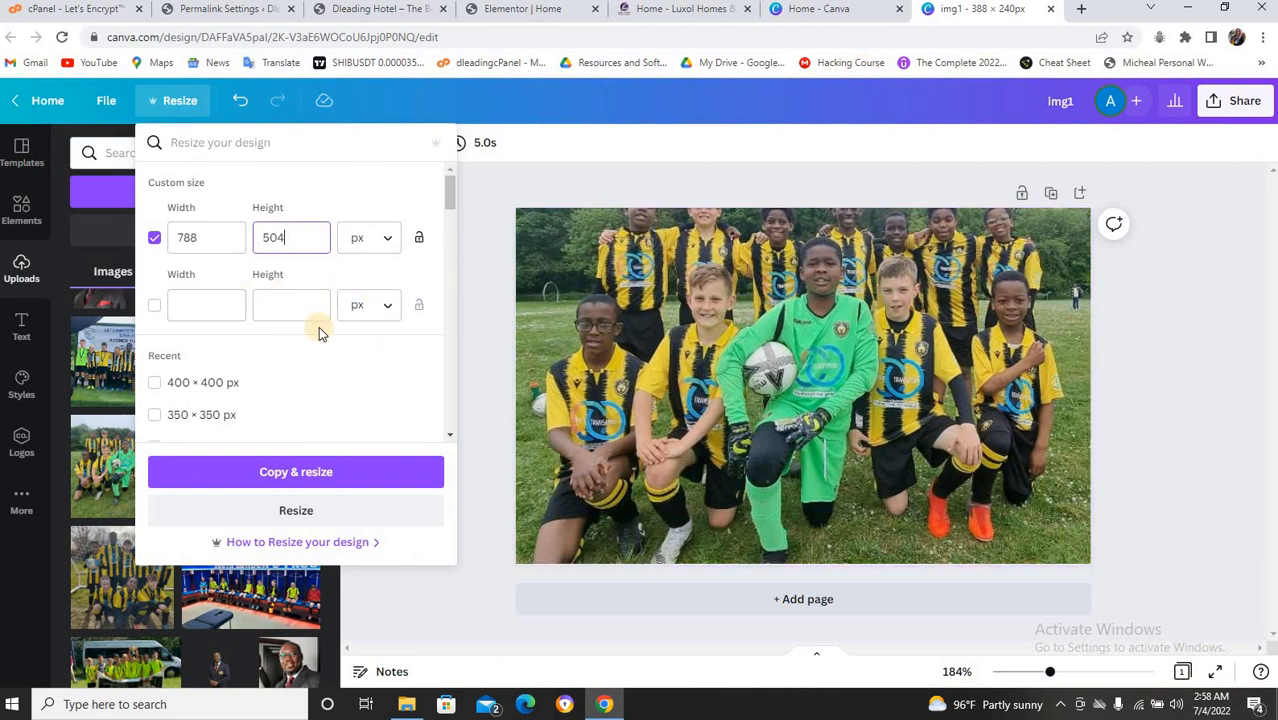
# Apply the 788 × 504 resize to the current img1 design and deselect the page.
pyautogui.click(296, 511)
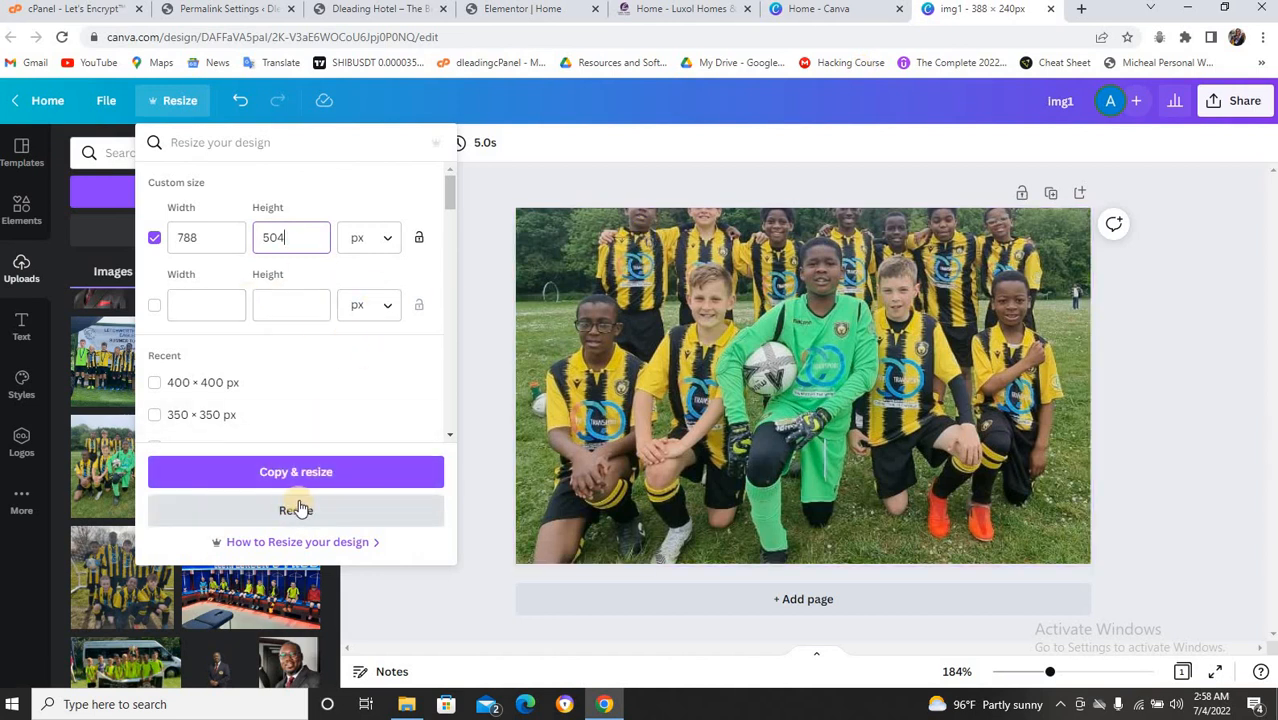
pyautogui.click(296, 511)
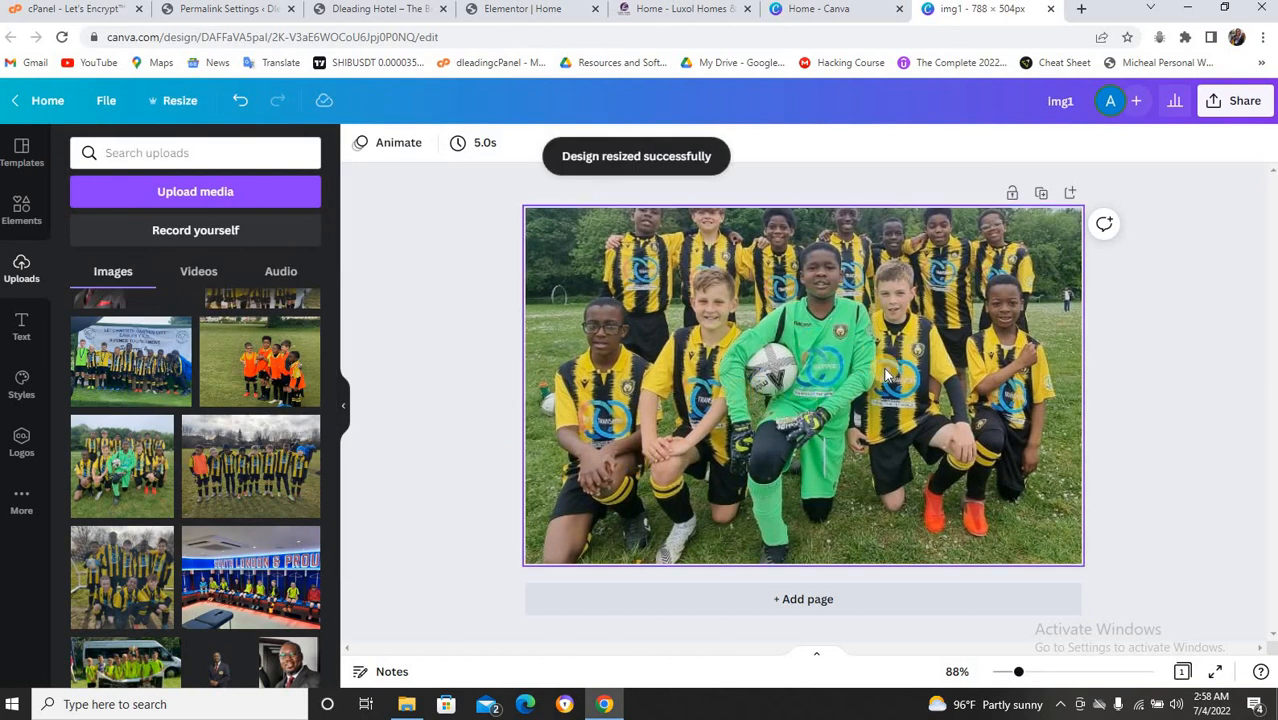
pyautogui.click(903, 210)
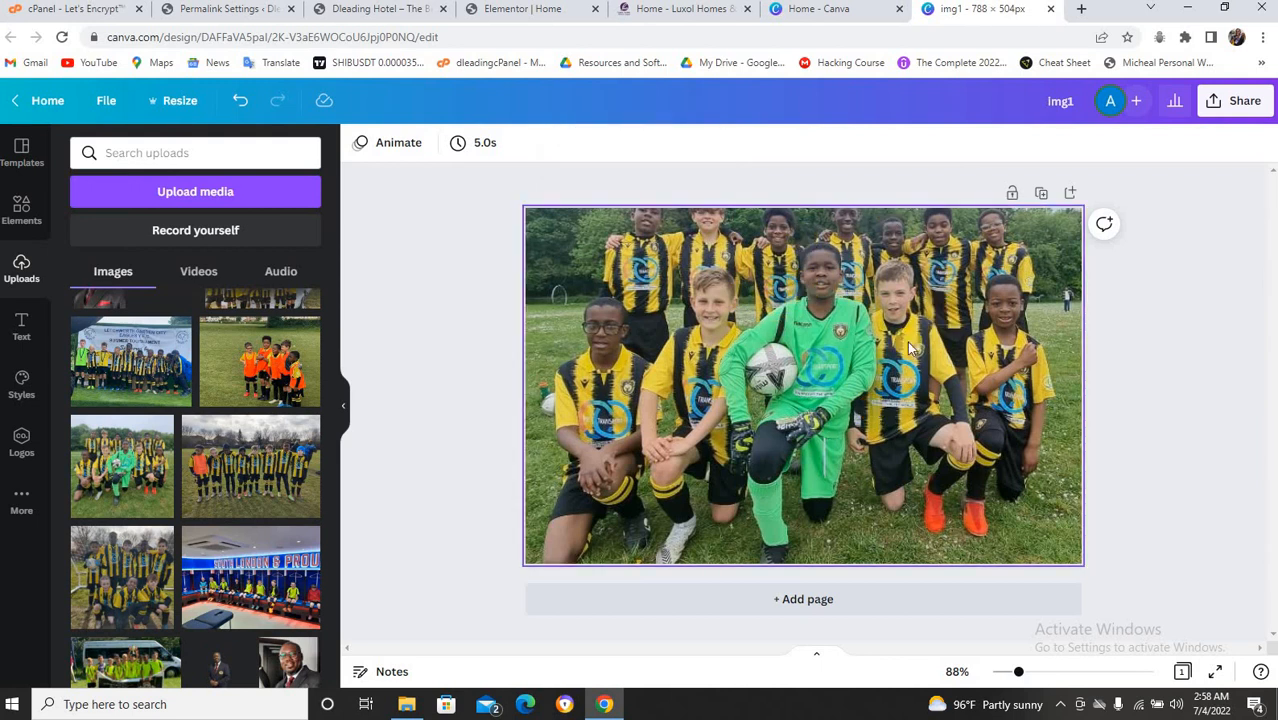
pyautogui.click(931, 172)
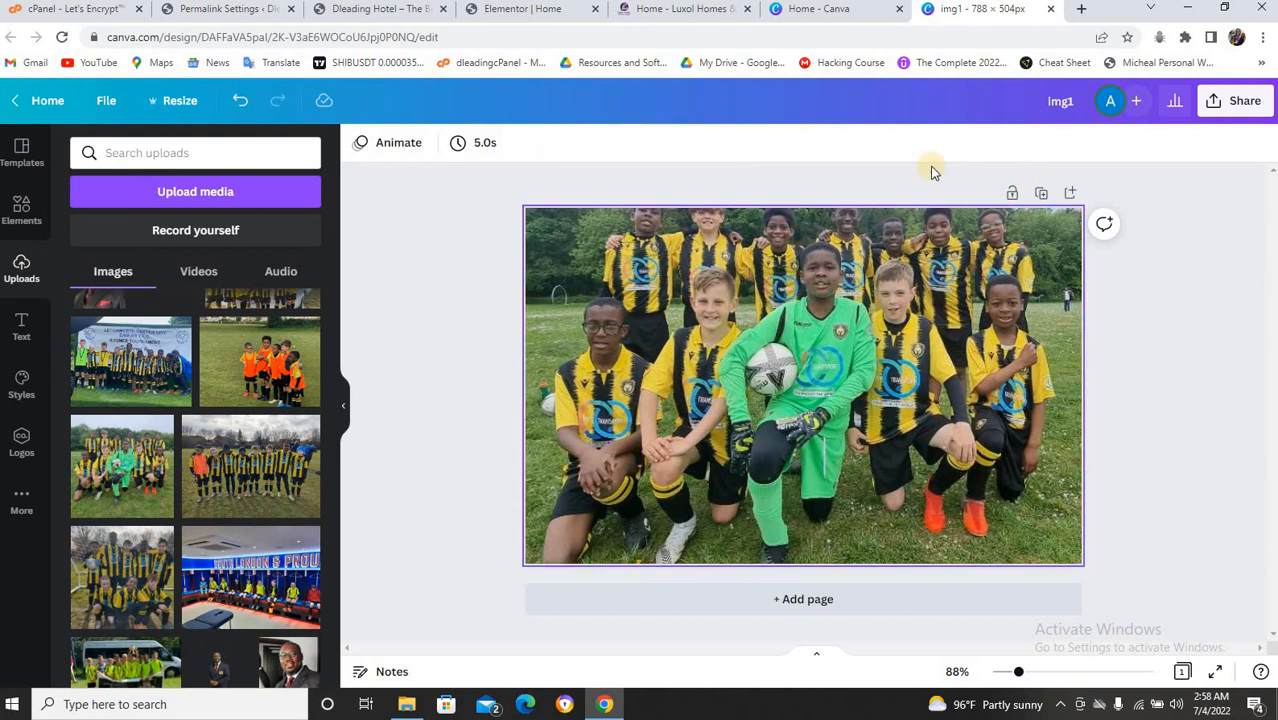
pyautogui.click(683, 14)
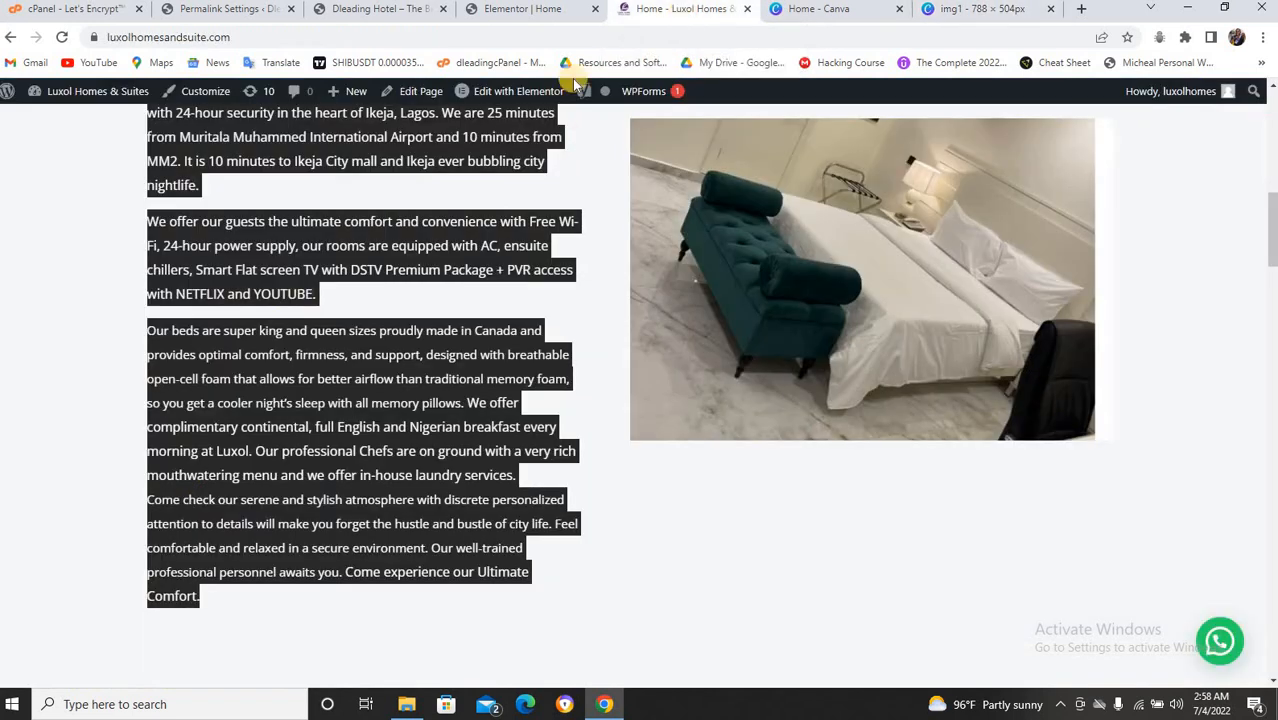
# Close Elementor's Insert Media dialog, update the page, and close the Elementor editor tab.
pyautogui.click(558, 12)
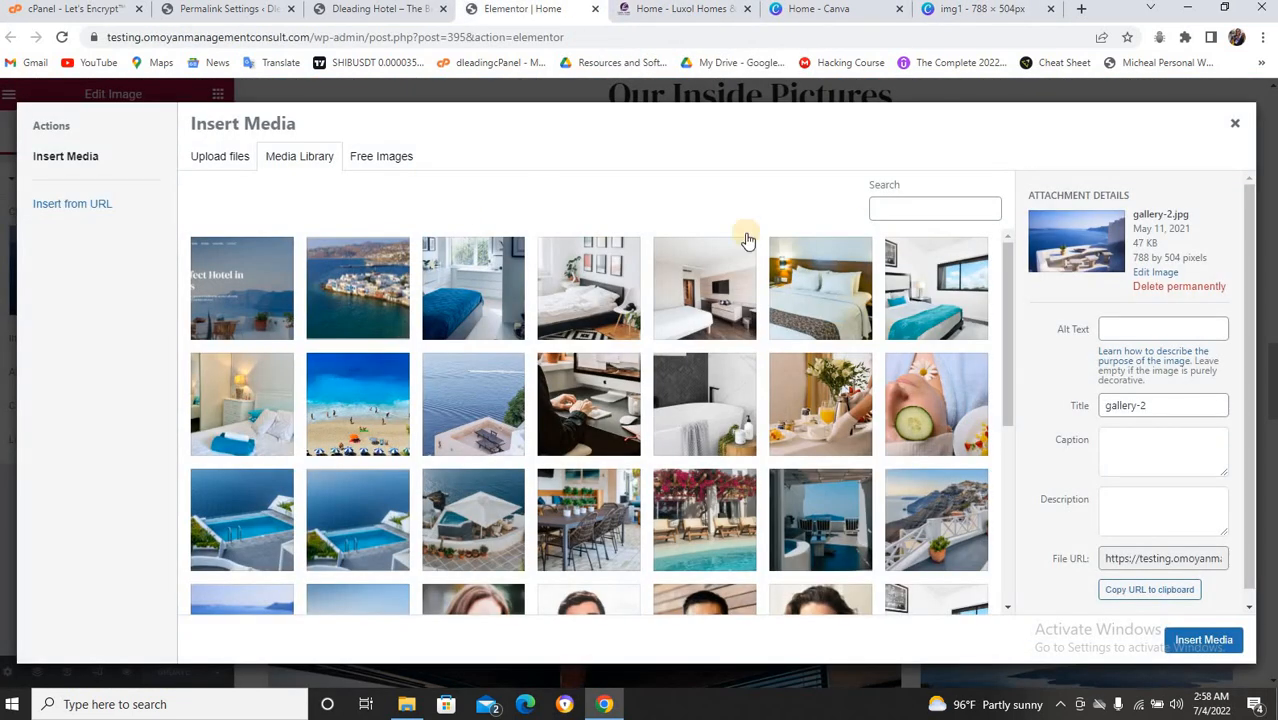
pyautogui.click(1237, 127)
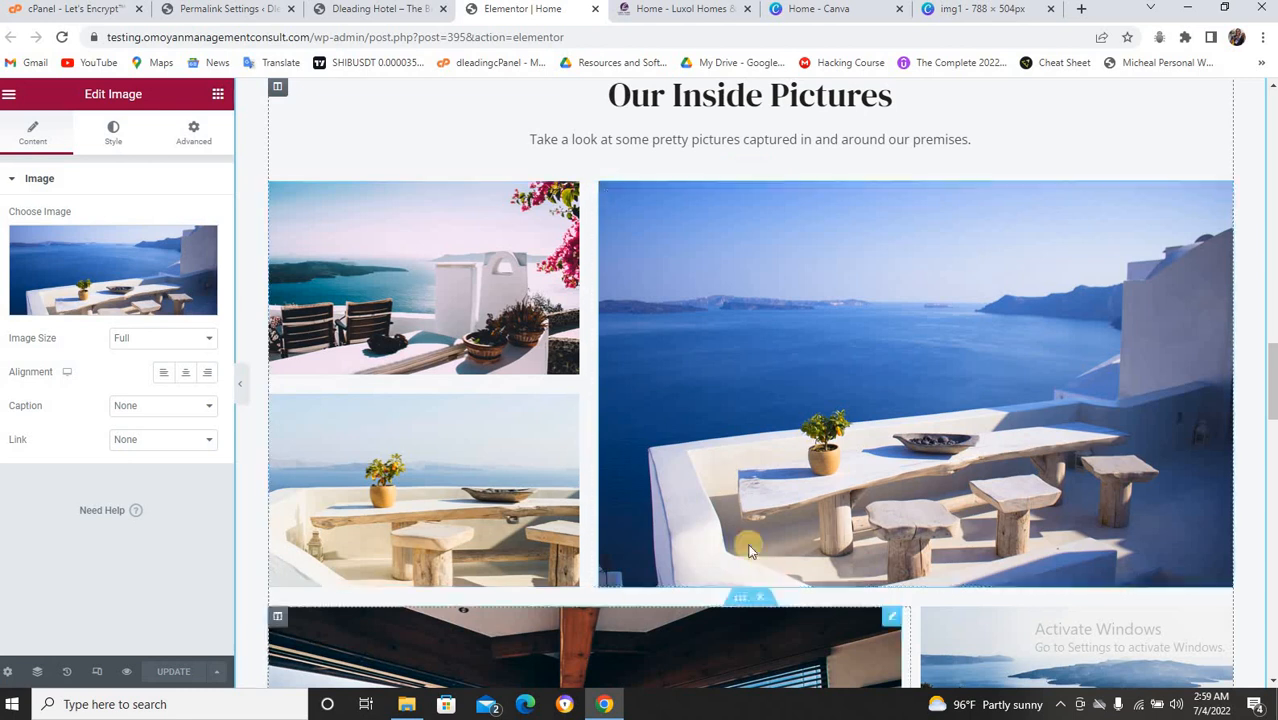
pyautogui.click(181, 673)
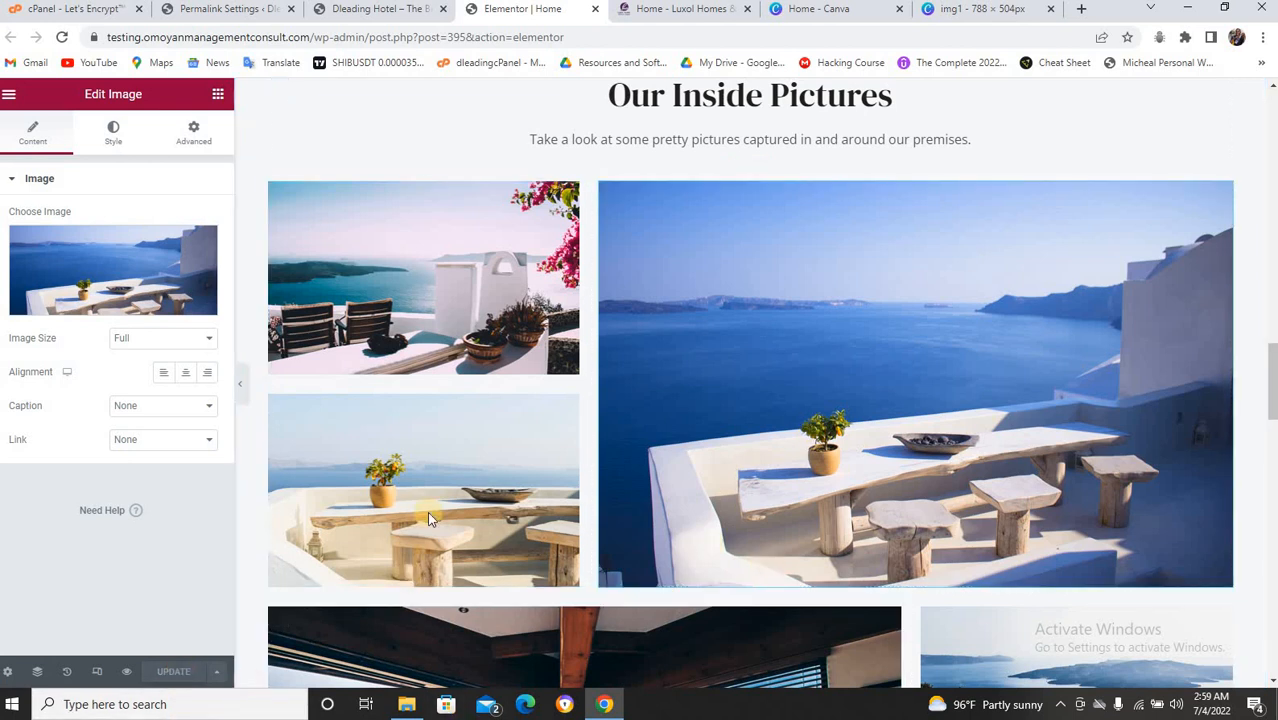
pyautogui.click(596, 10)
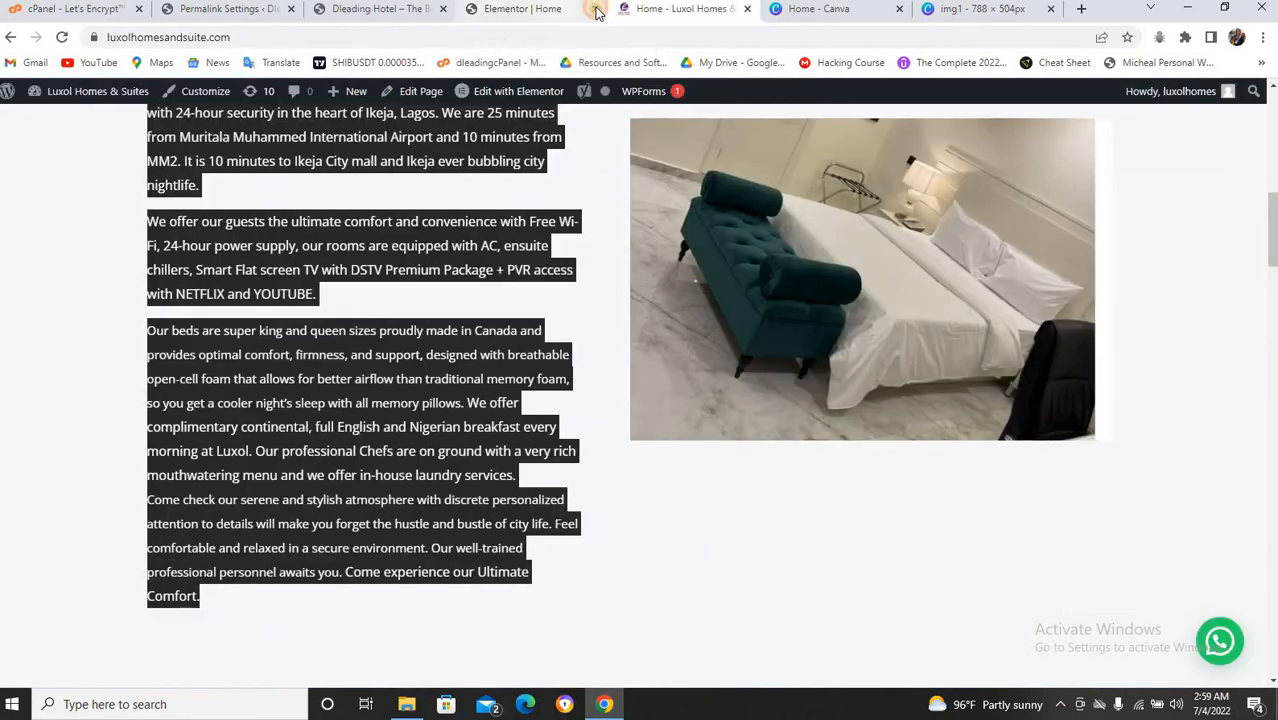
# Bring up the Dleading Hotel Rooms page and scroll to the Double Deluxe and Double Club Room cards.
pyautogui.click(380, 12)
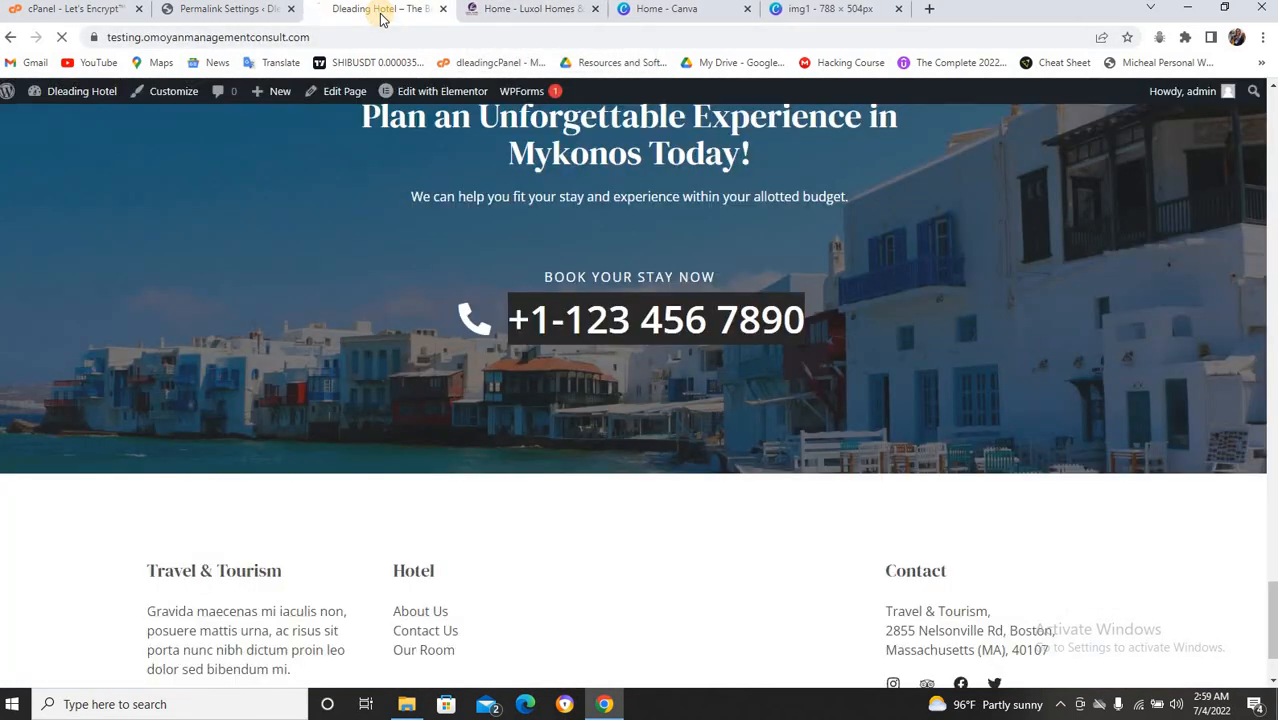
pyautogui.scroll(6, 385, 383)
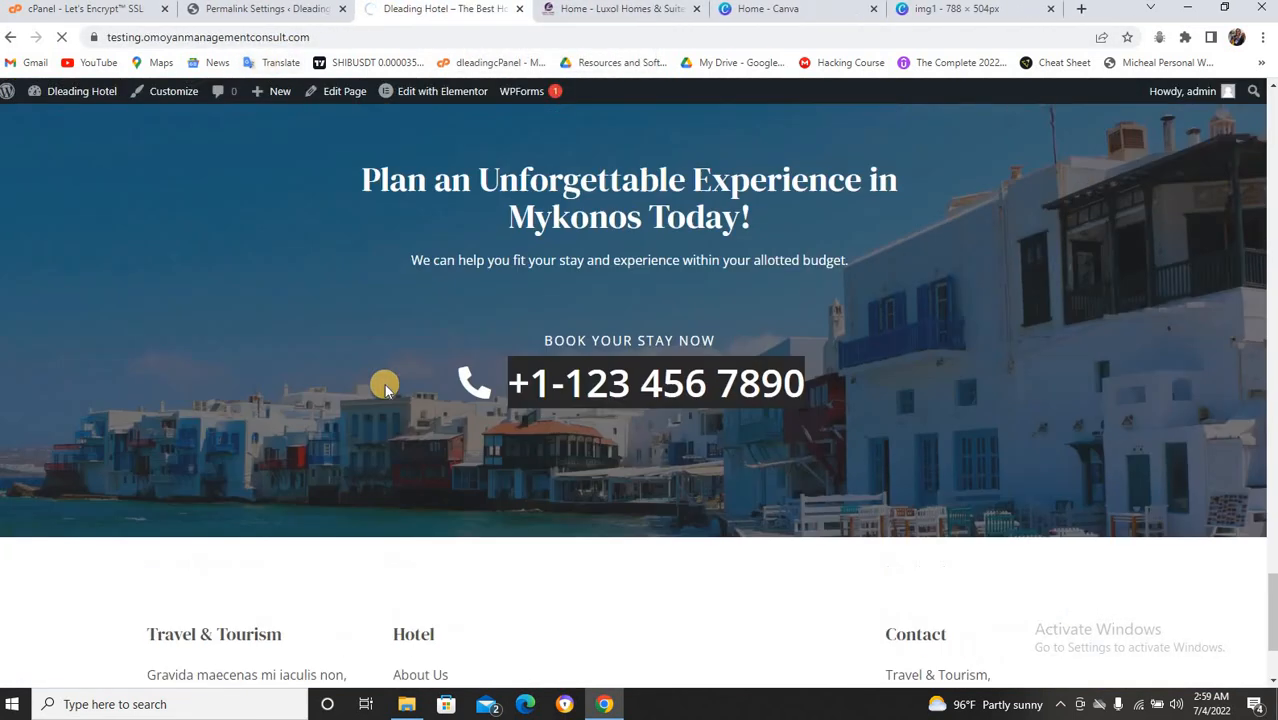
pyautogui.scroll(15, 384, 388)
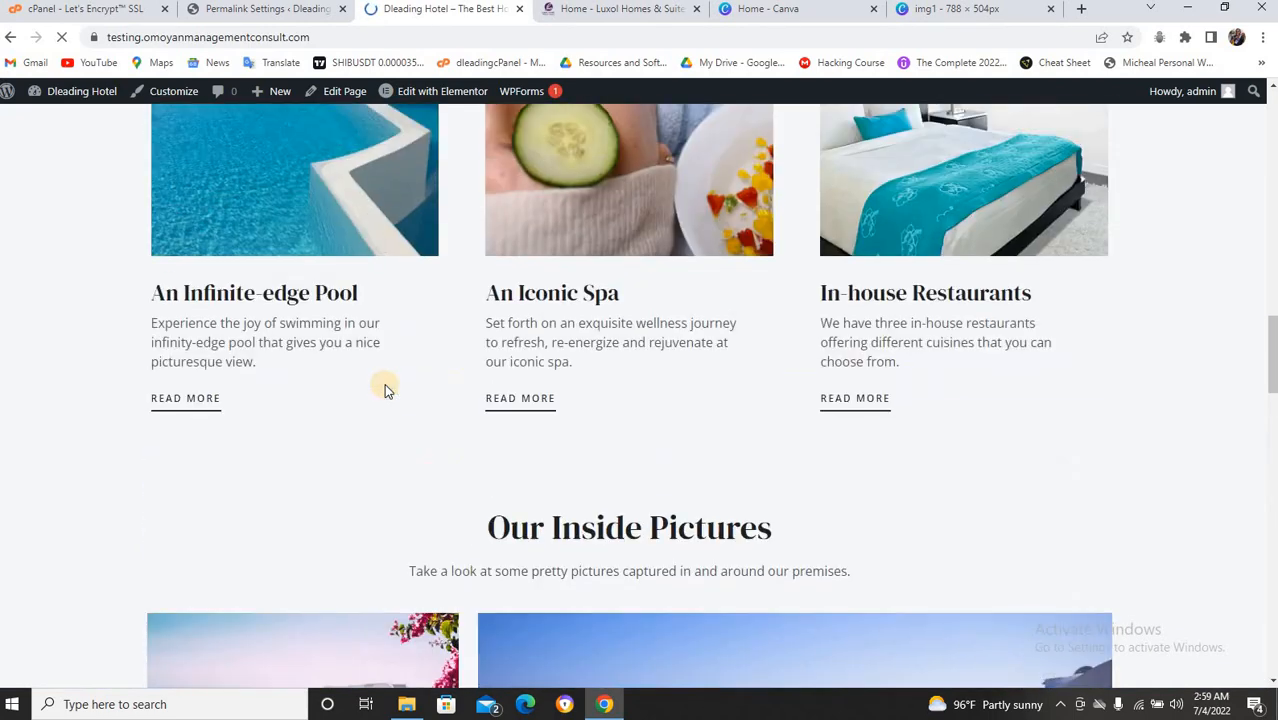
pyautogui.scroll(-12, 384, 383)
pyautogui.scroll(6, 384, 383)
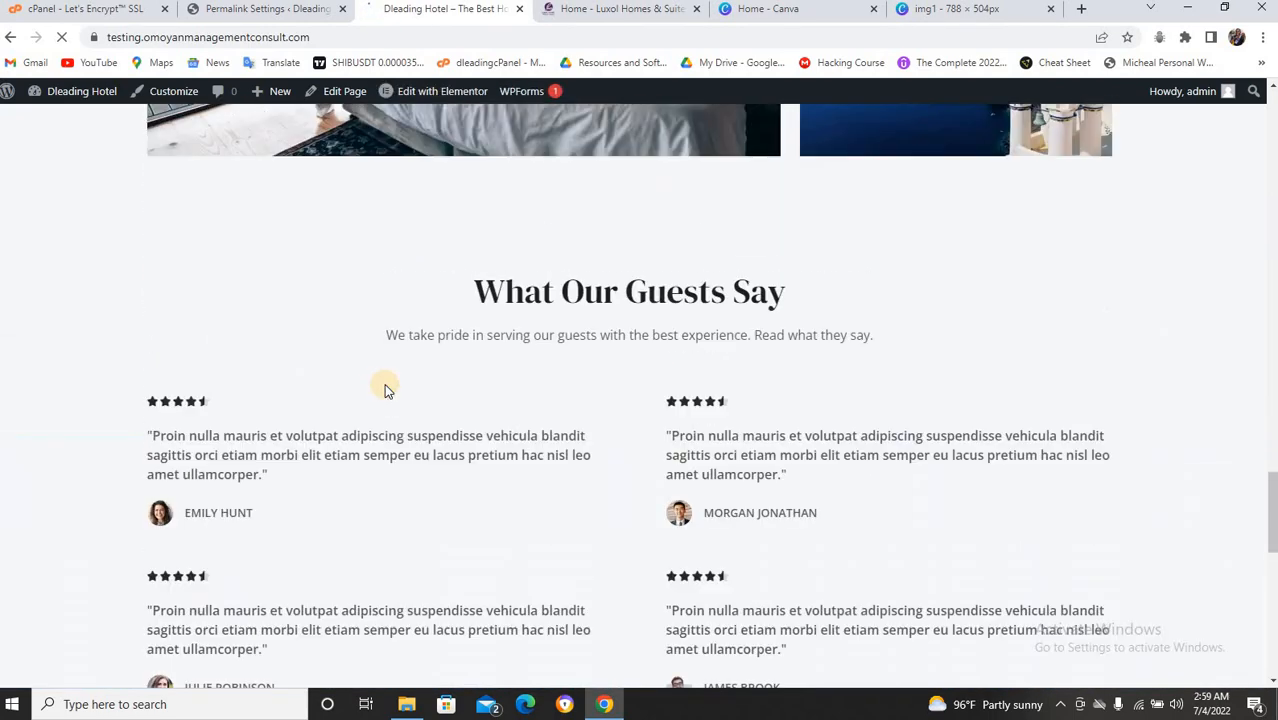
pyautogui.scroll(10, 384, 383)
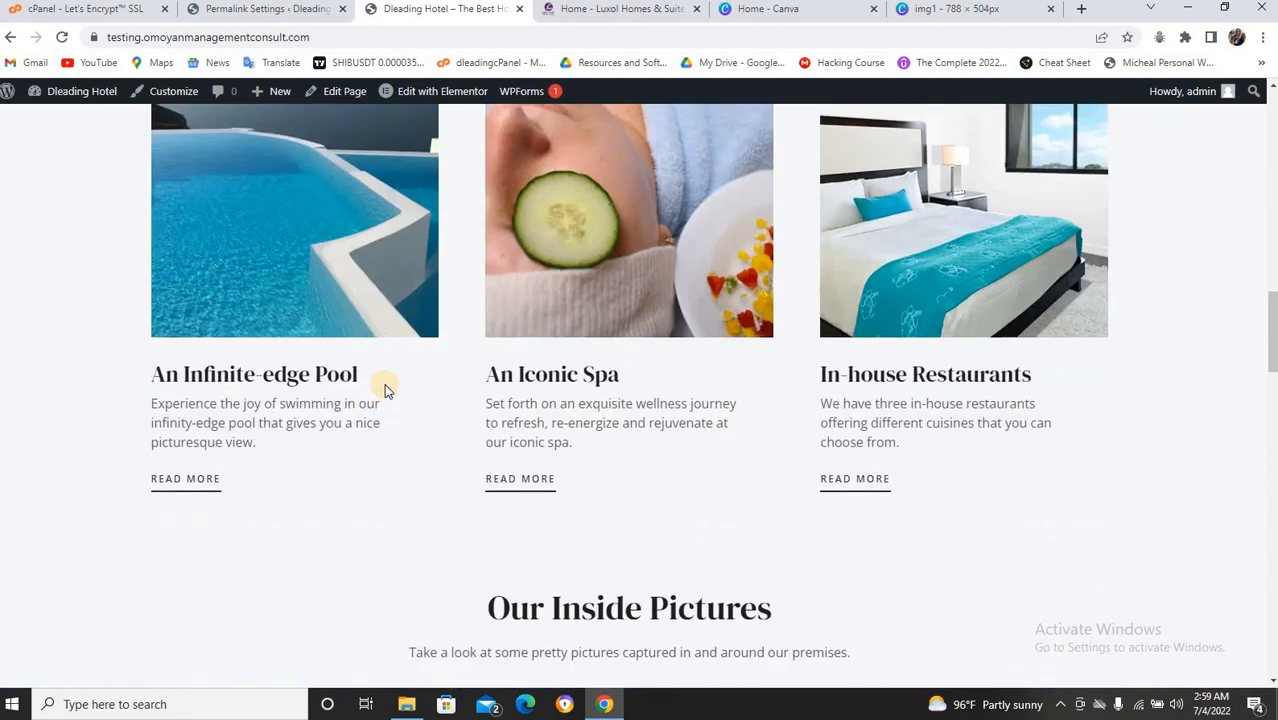
pyautogui.scroll(15, 464, 354)
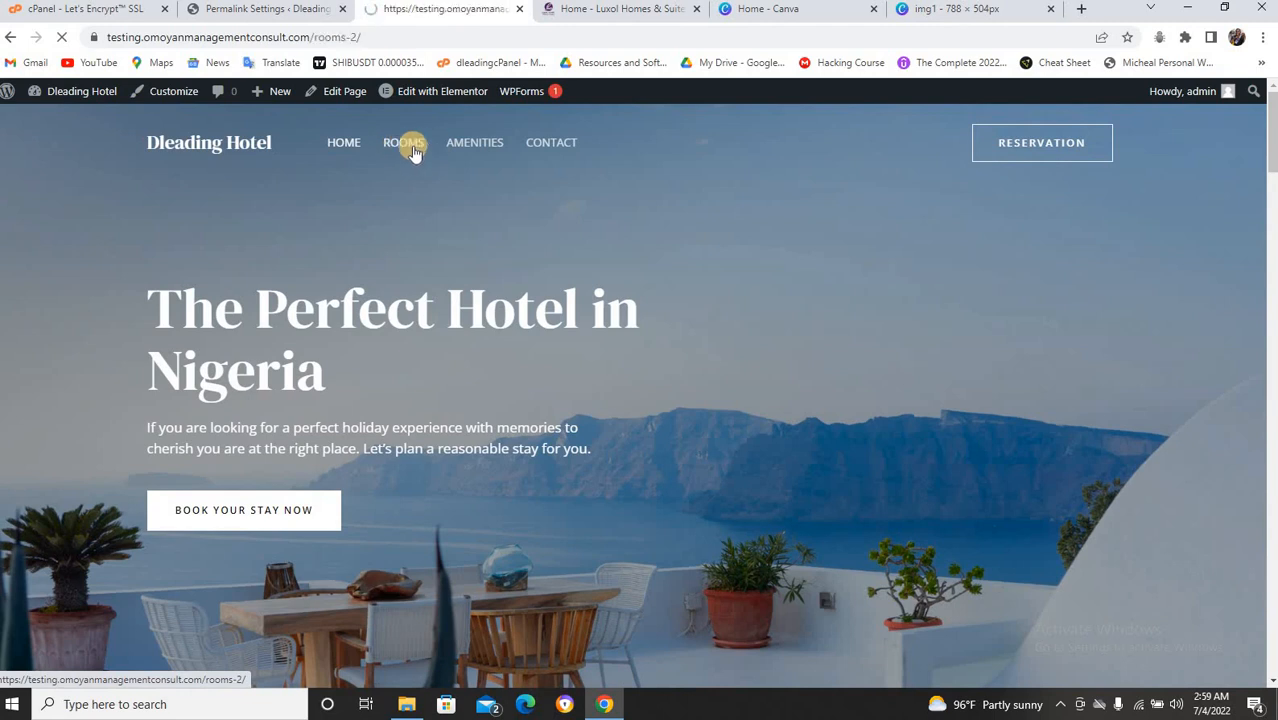
pyautogui.scroll(-5, 427, 261)
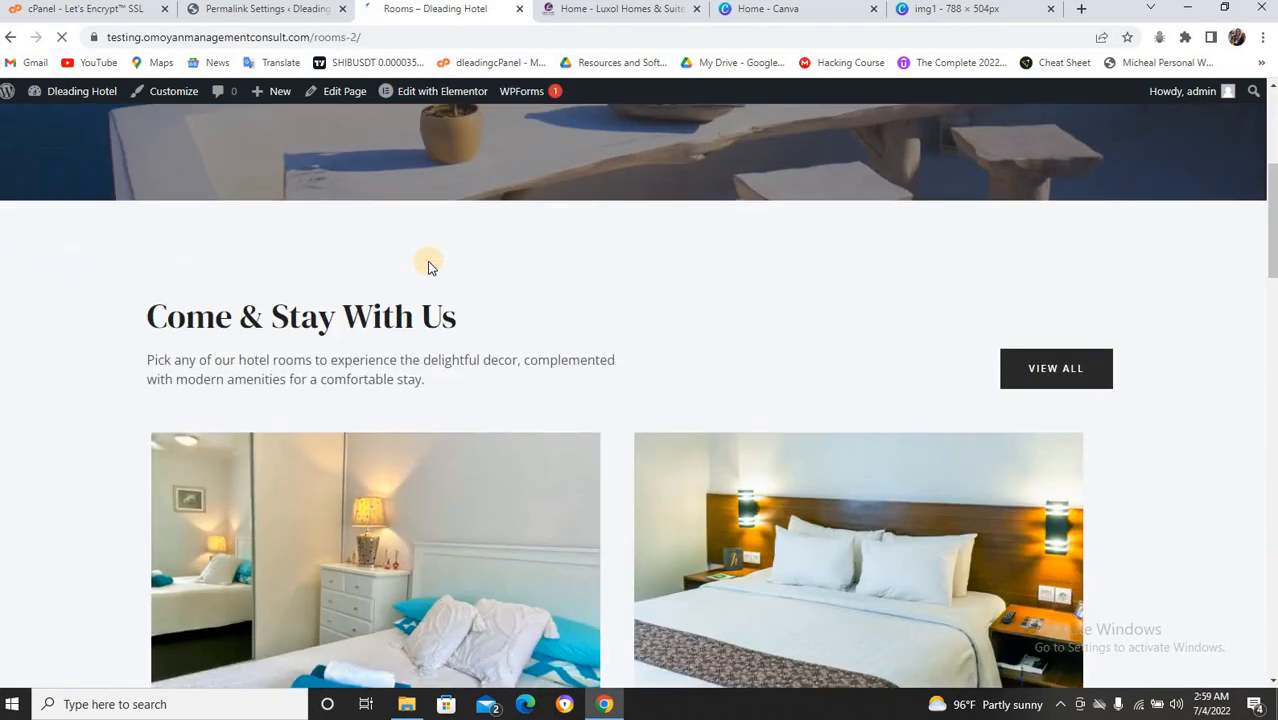
pyautogui.scroll(-2, 328, 613)
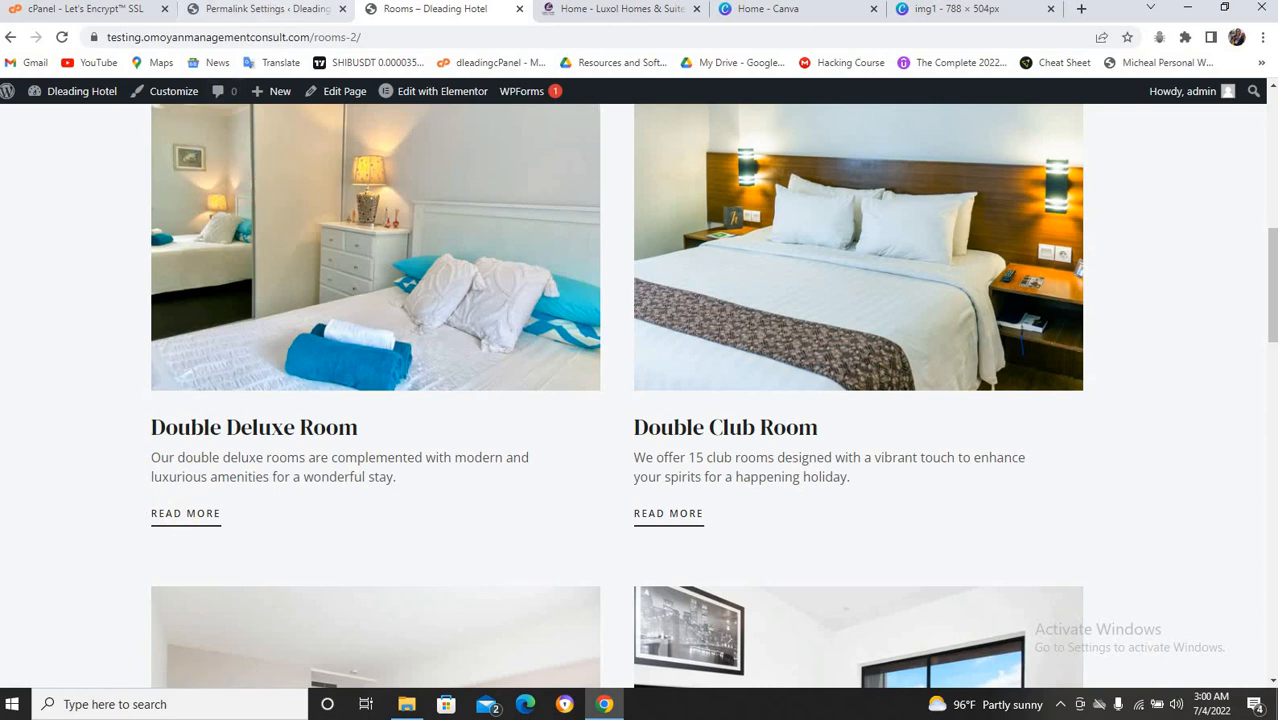
# In the admin, go to Plugins > Add New and search the directory for 'hotel booking'.
pyautogui.click(288, 12)
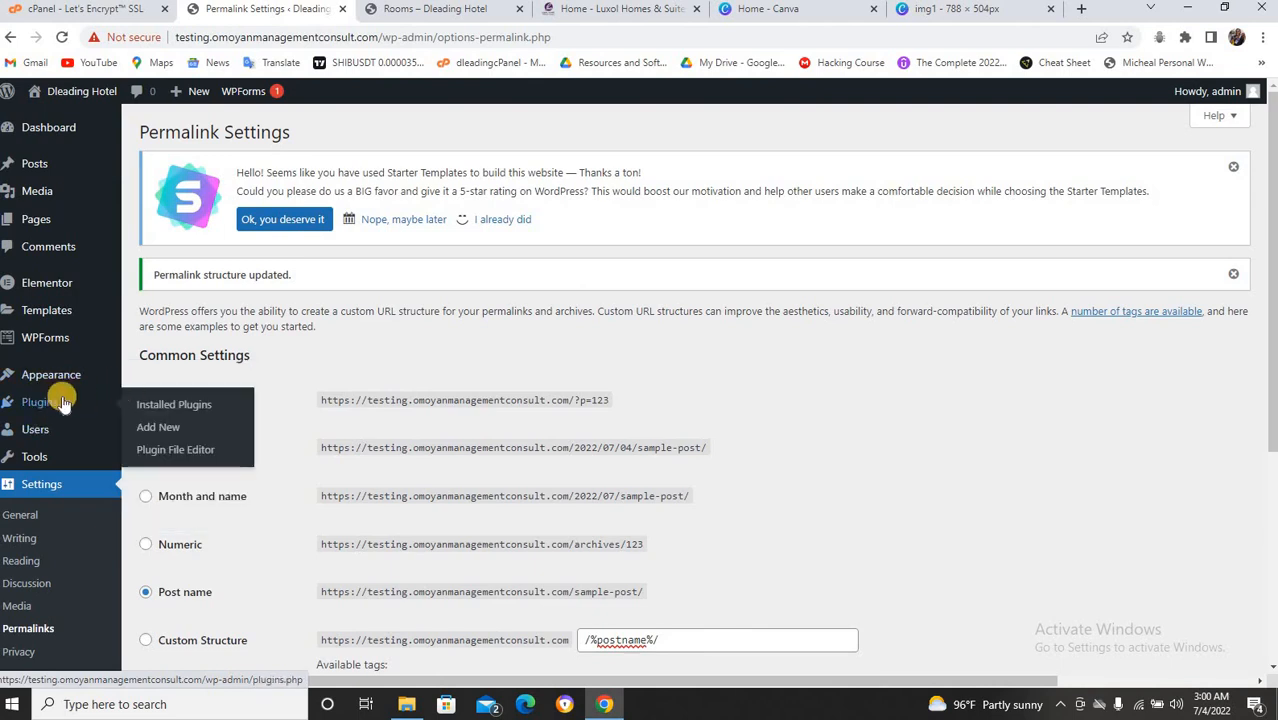
pyautogui.click(167, 427)
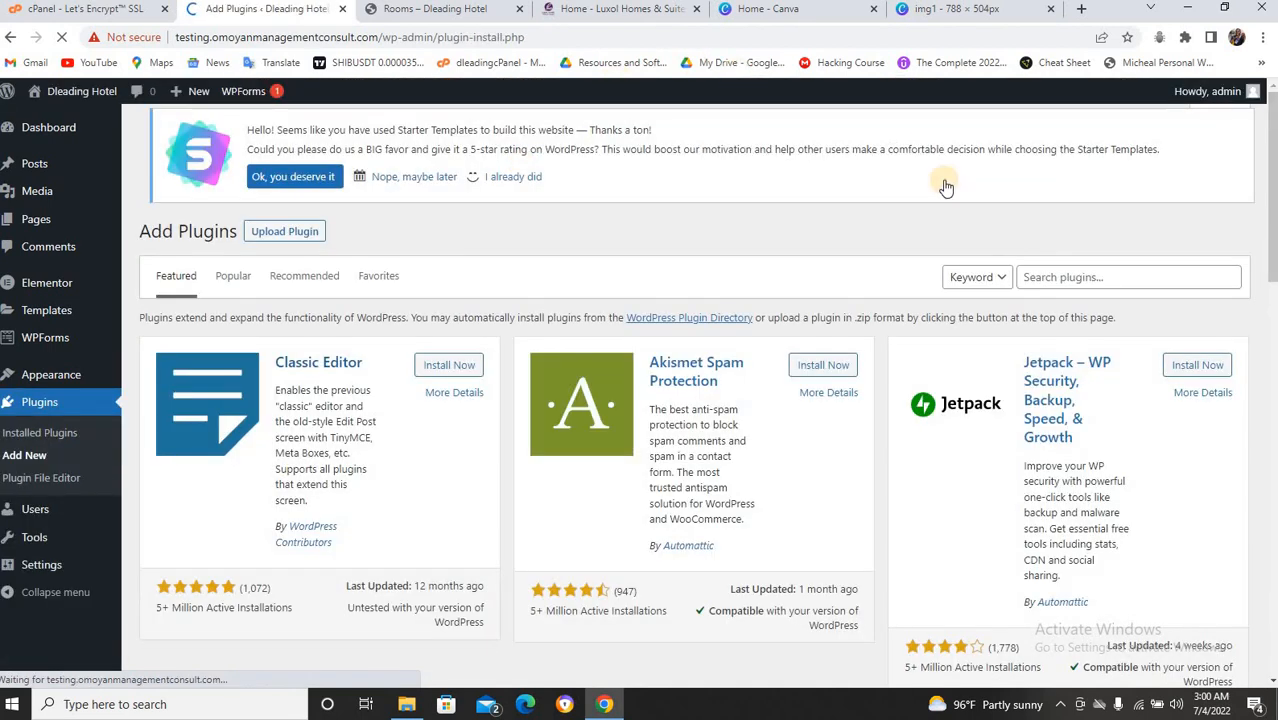
pyautogui.click(1042, 277)
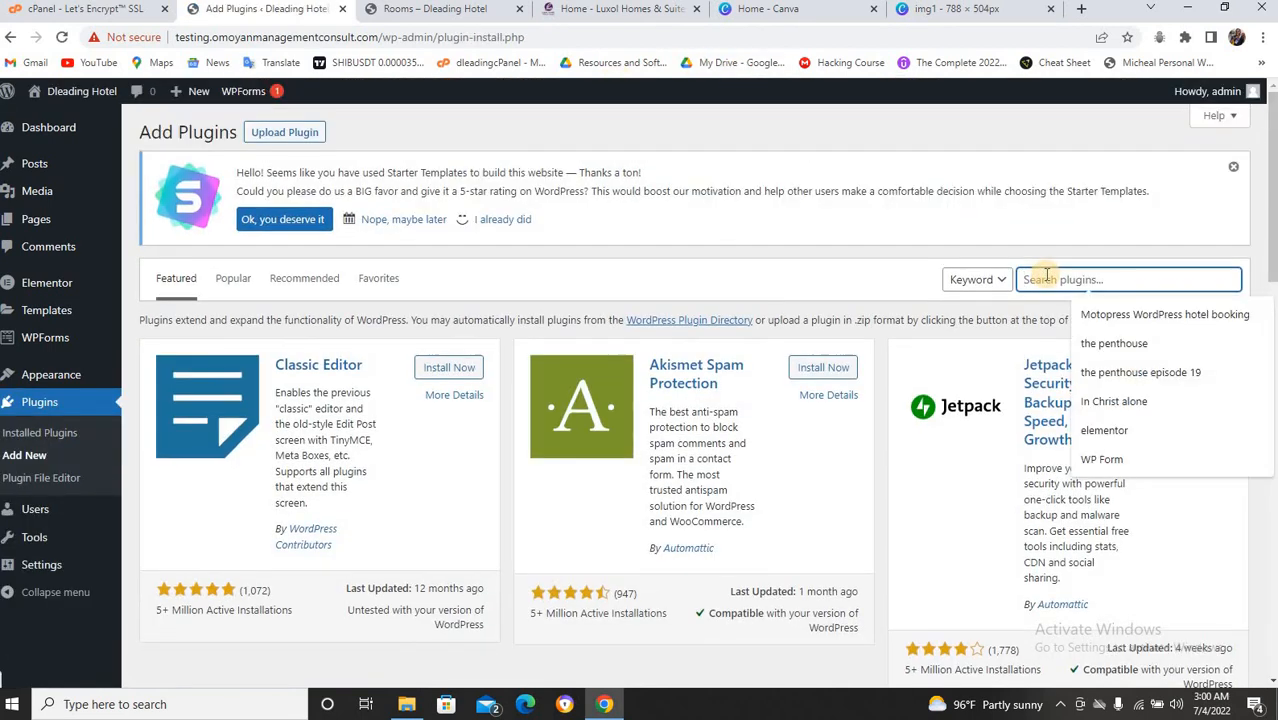
pyautogui.write('hotel booking')
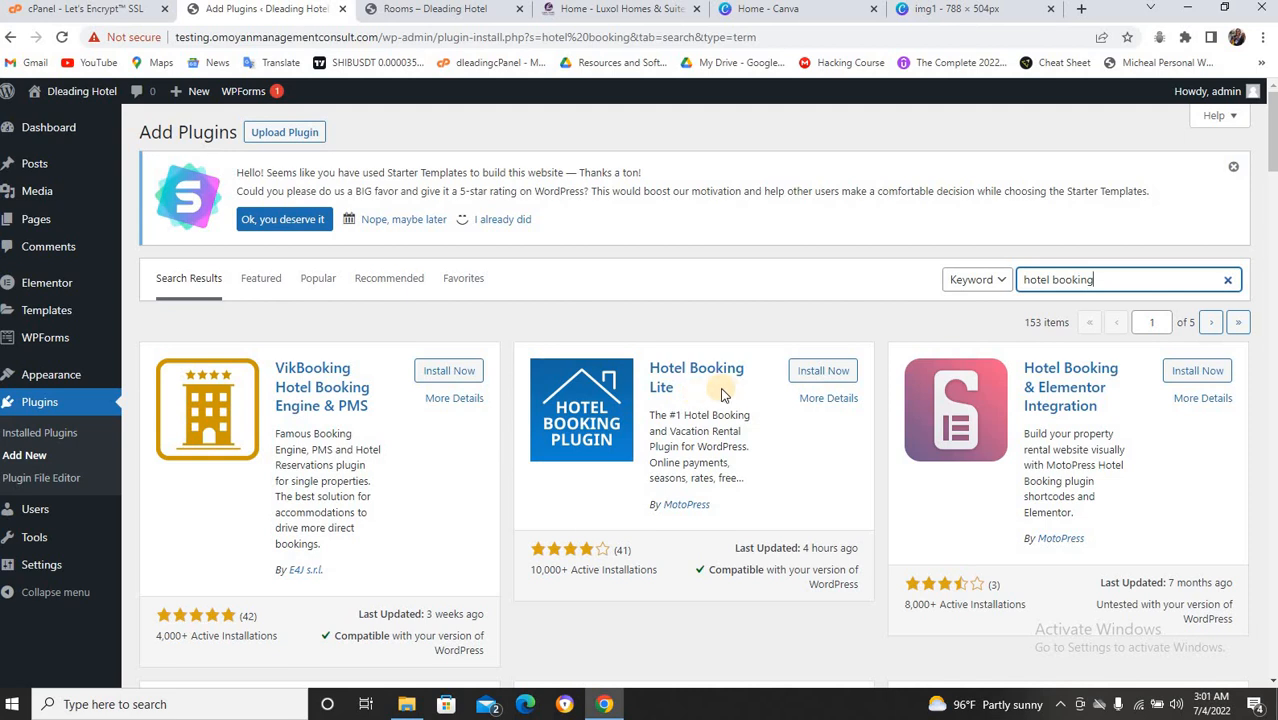
# Install Hotel Booking Lite, retrying after the failed attempt, and activate the plugin.
pyautogui.click(820, 370)
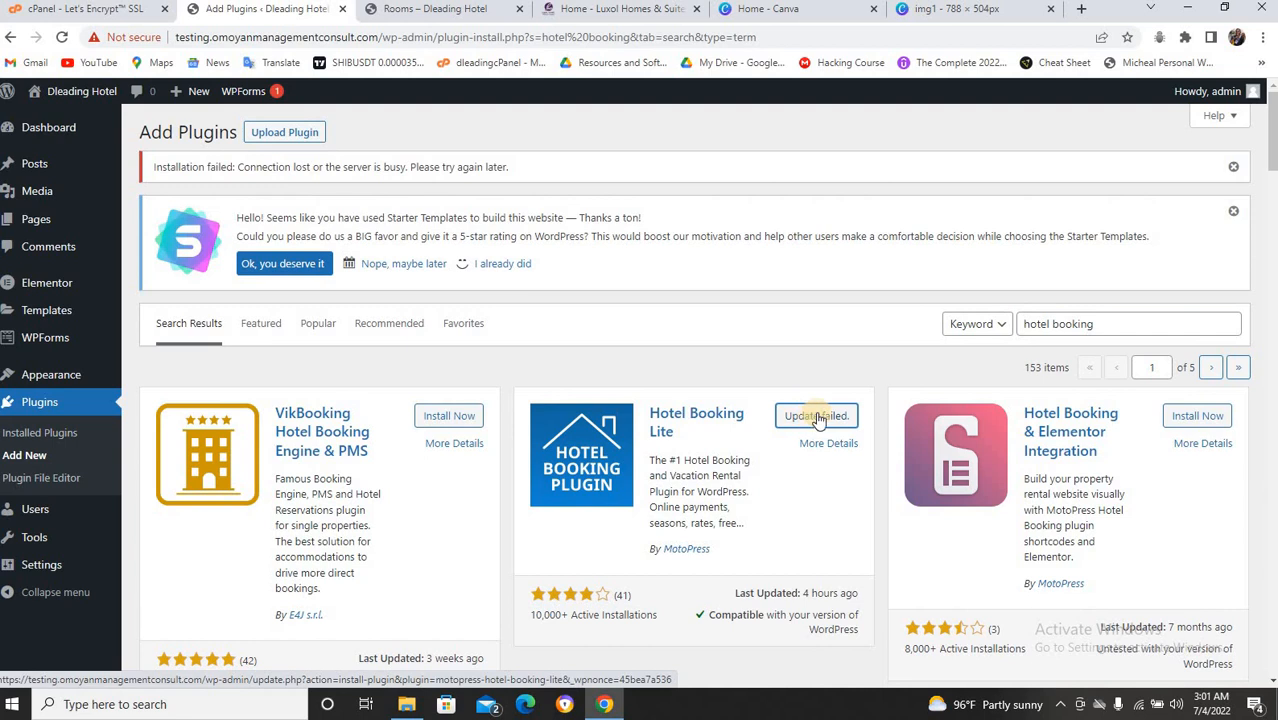
pyautogui.click(818, 418)
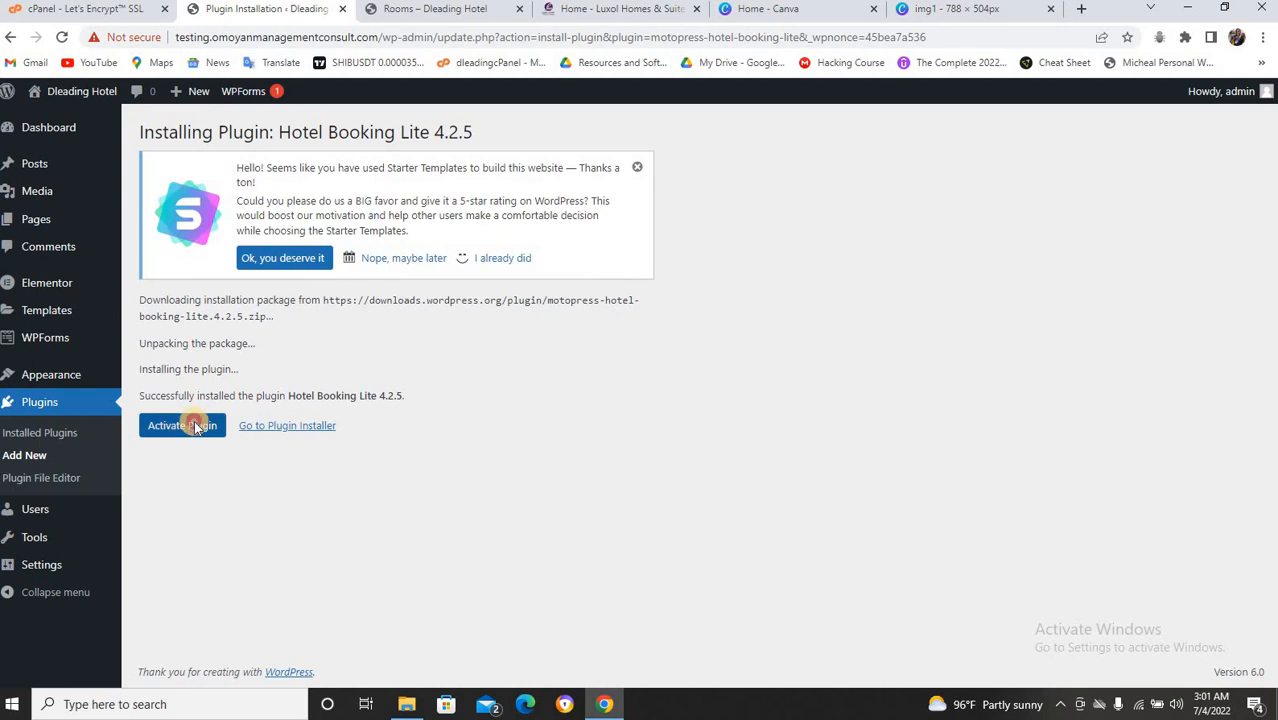
pyautogui.click(193, 425)
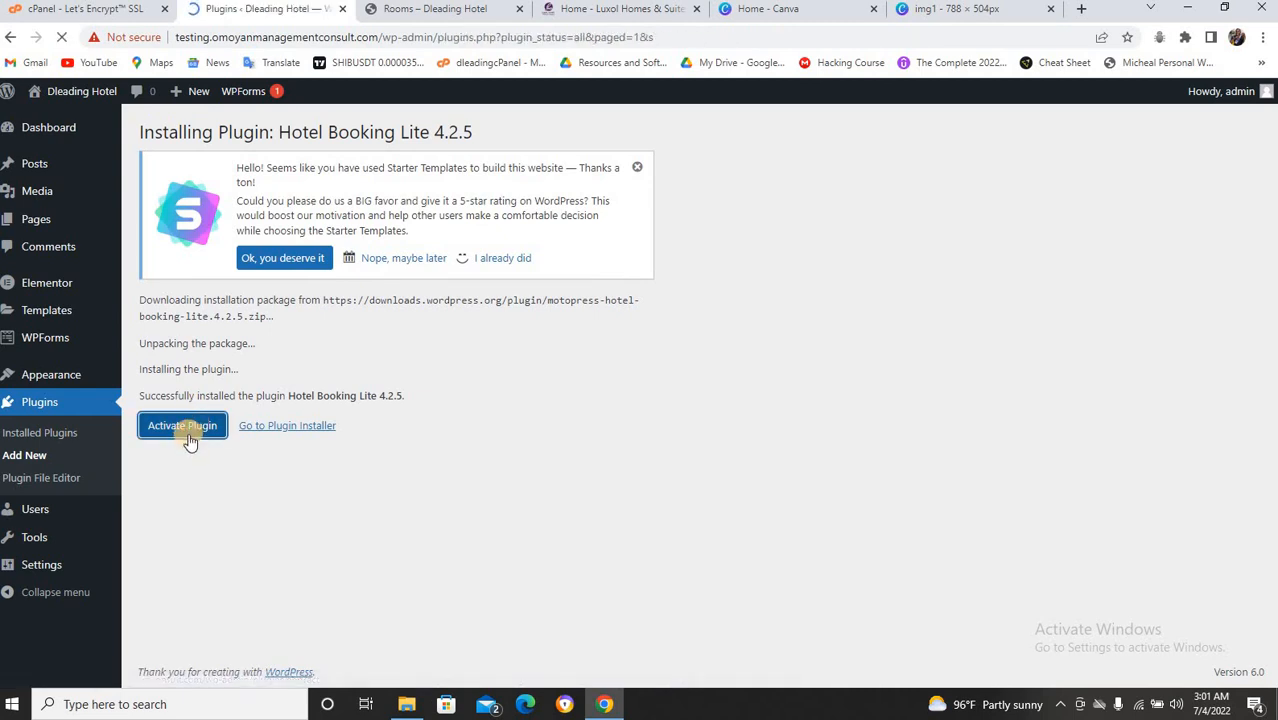
pyautogui.scroll(-2, 361, 460)
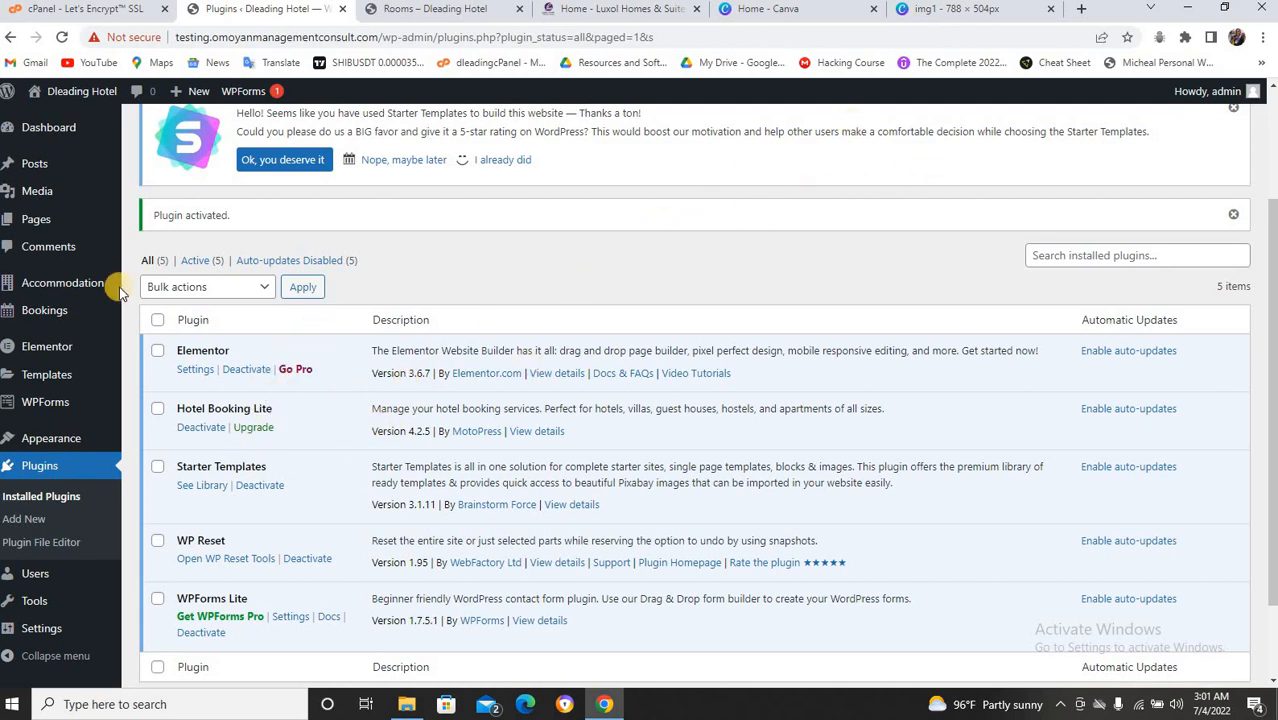
# Open Accommodation Types and let Hotel Booking install its Booking Confirmation and Search Results pages.
pyautogui.moveTo(90, 287)
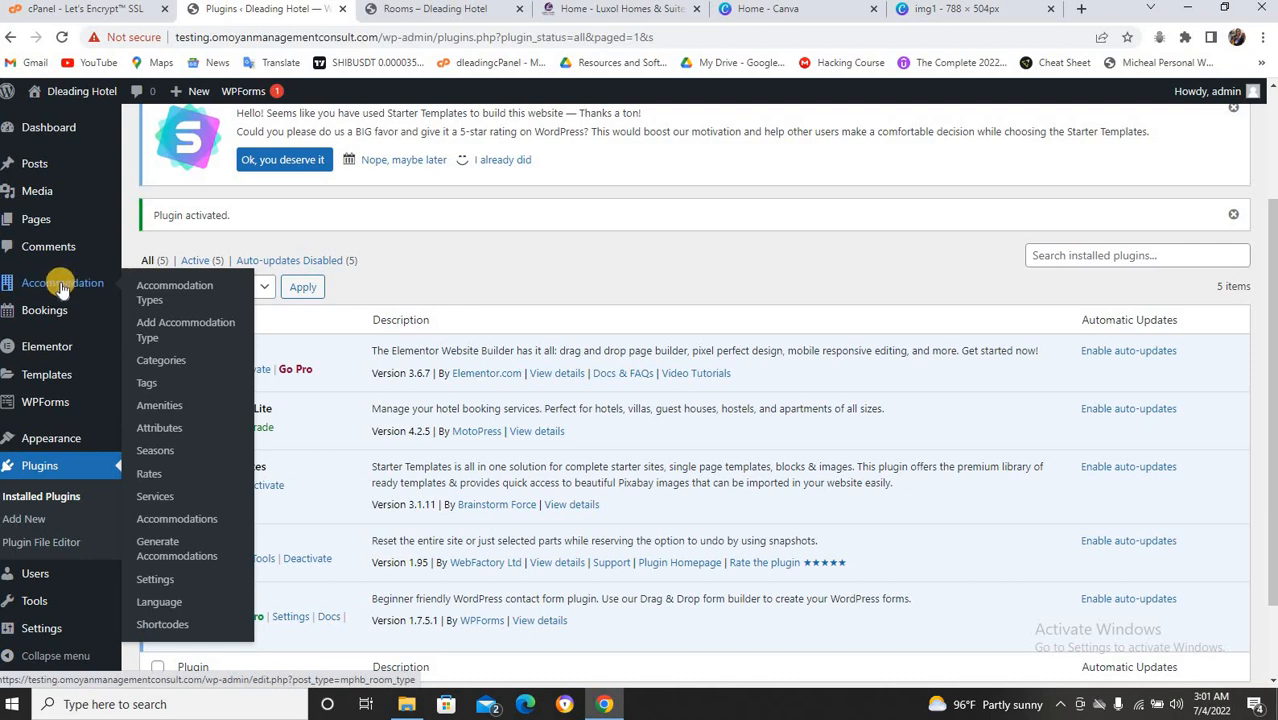
pyautogui.click(168, 293)
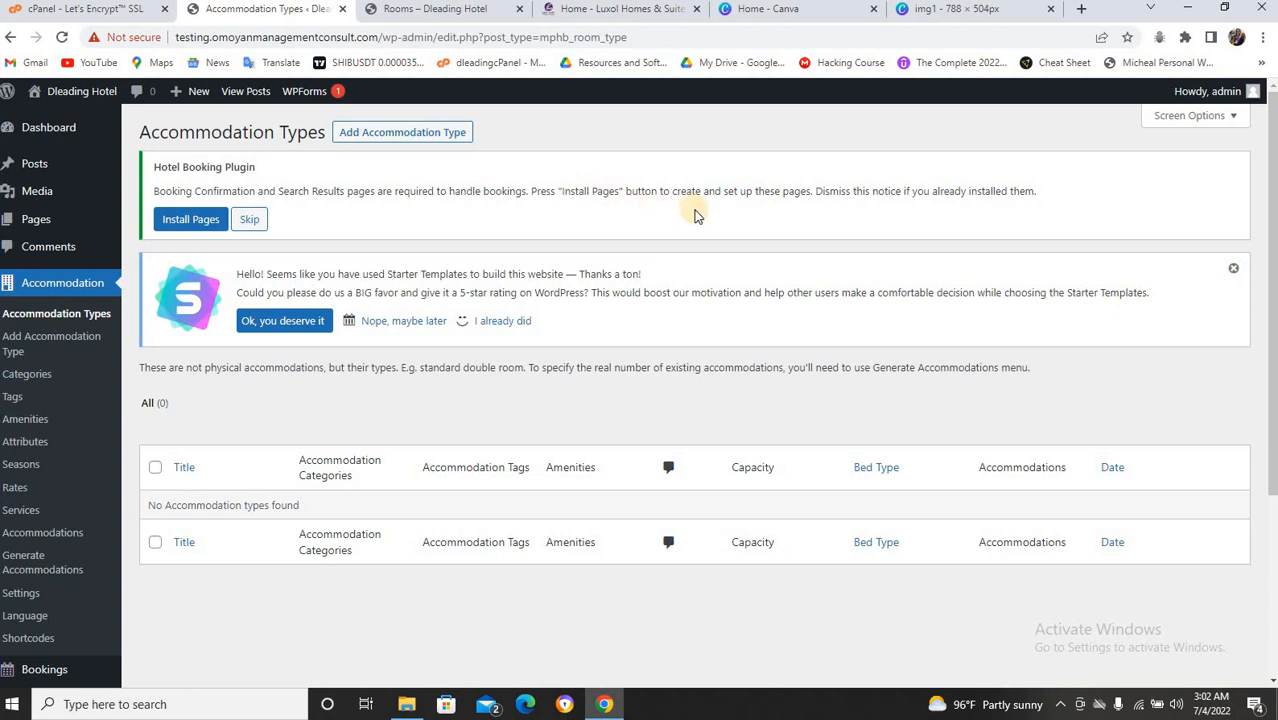
pyautogui.click(181, 226)
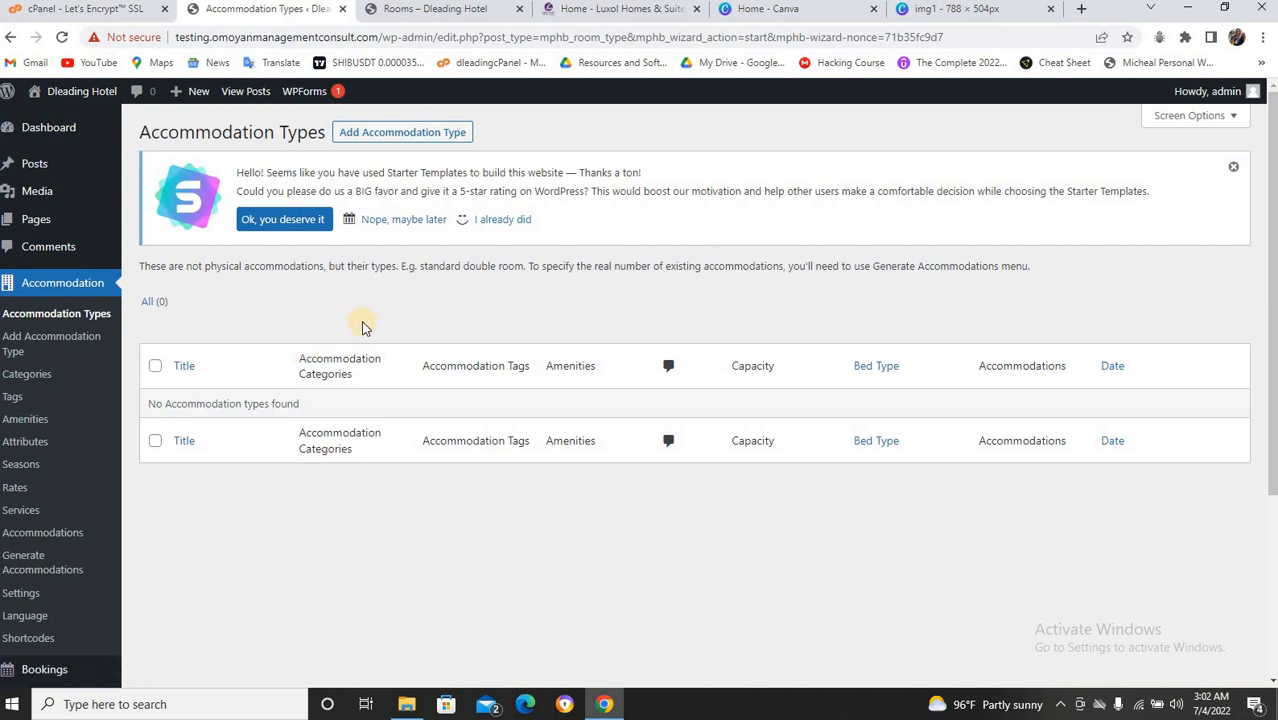
pyautogui.click(444, 12)
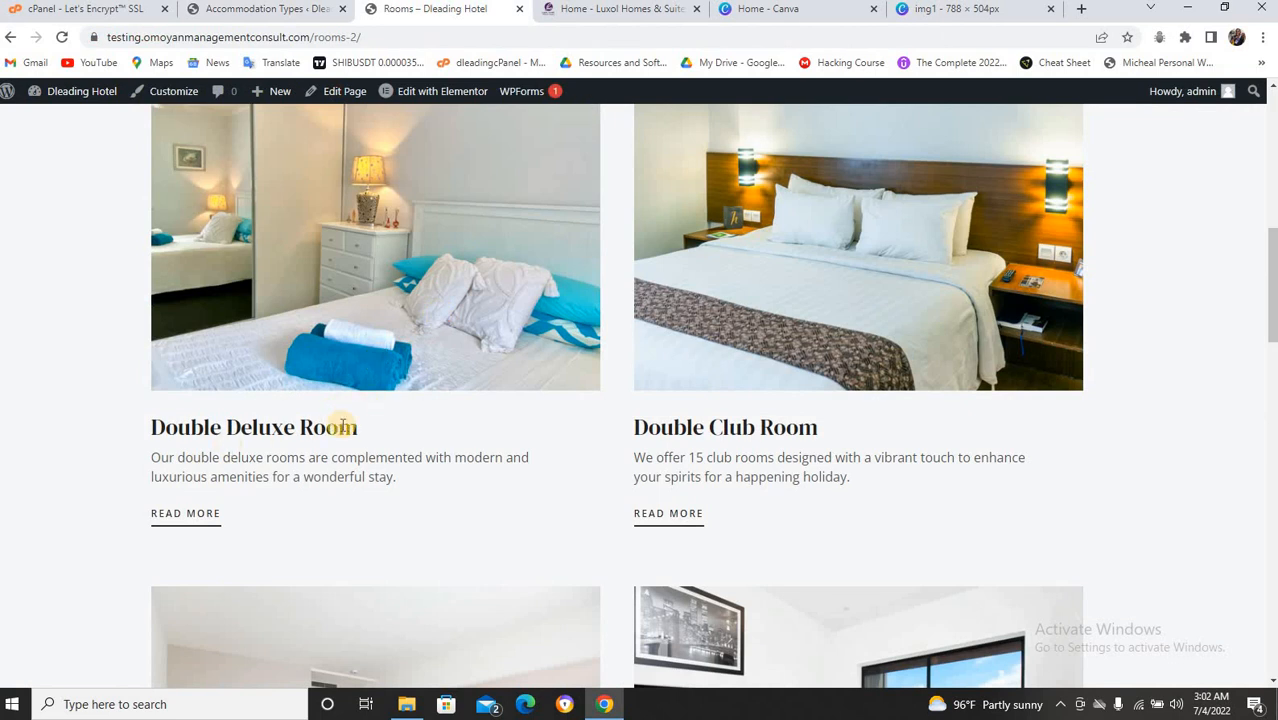
# Open the Rooms page's Edit with Elementor link in a new browser tab.
pyautogui.scroll(6, 341, 427)
pyautogui.scroll(-5, 345, 458)
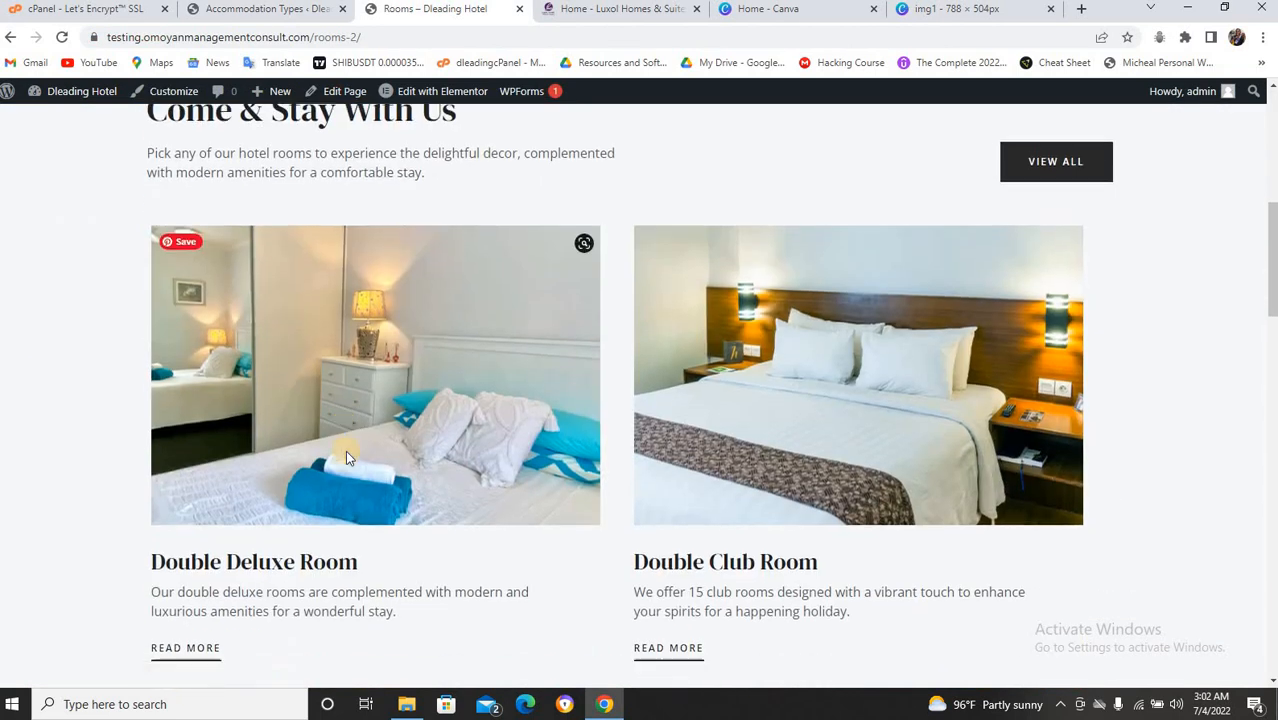
pyautogui.scroll(-2, 345, 458)
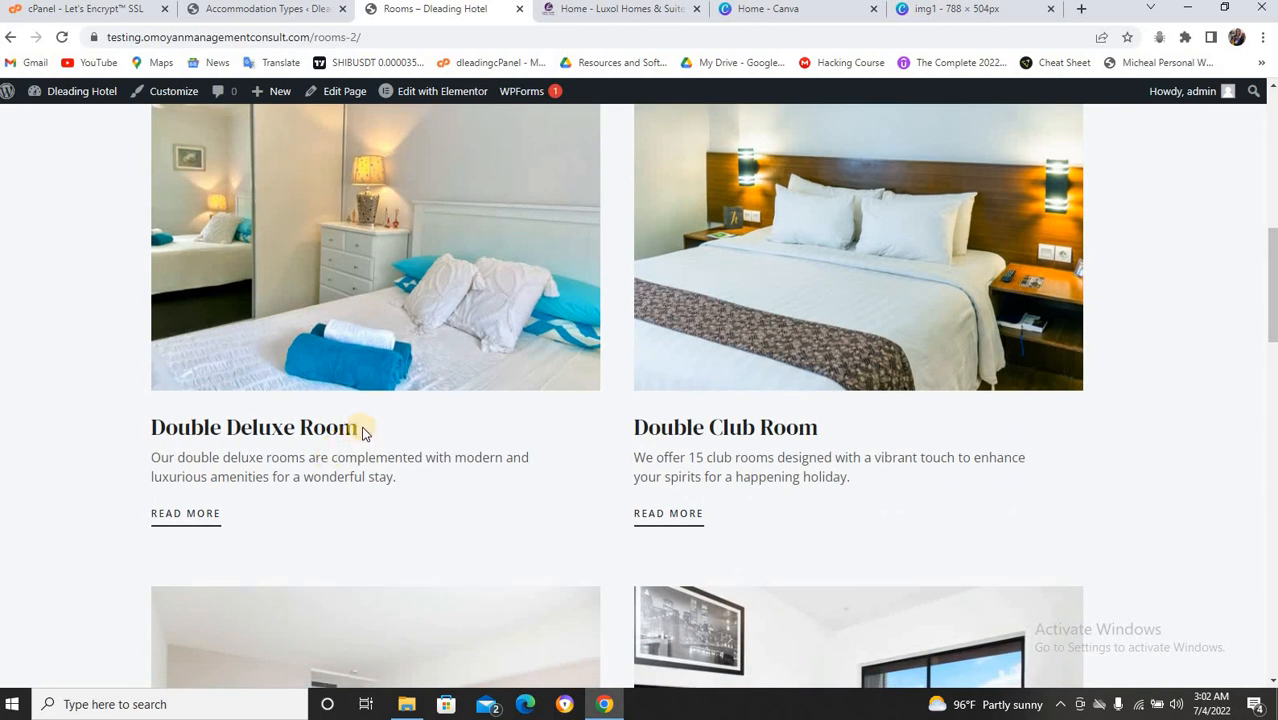
pyautogui.moveTo(365, 432); pyautogui.dragTo(327, 427)
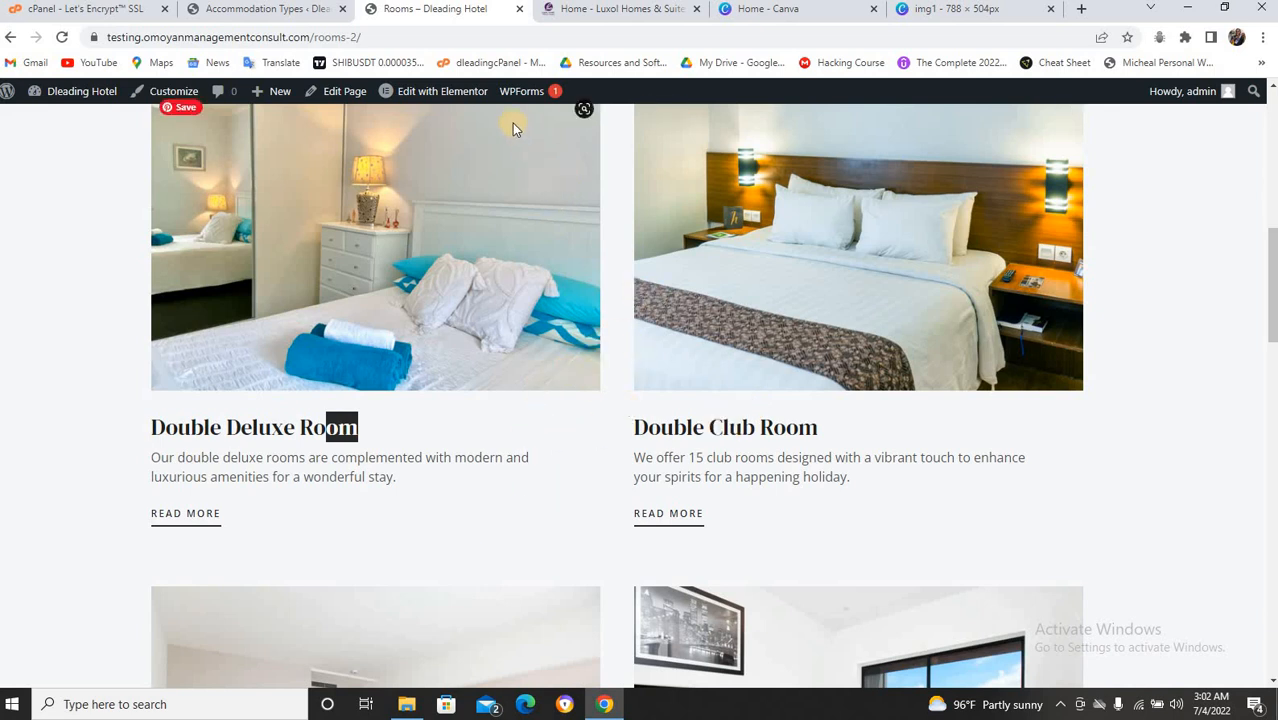
pyautogui.rightClick(466, 95)
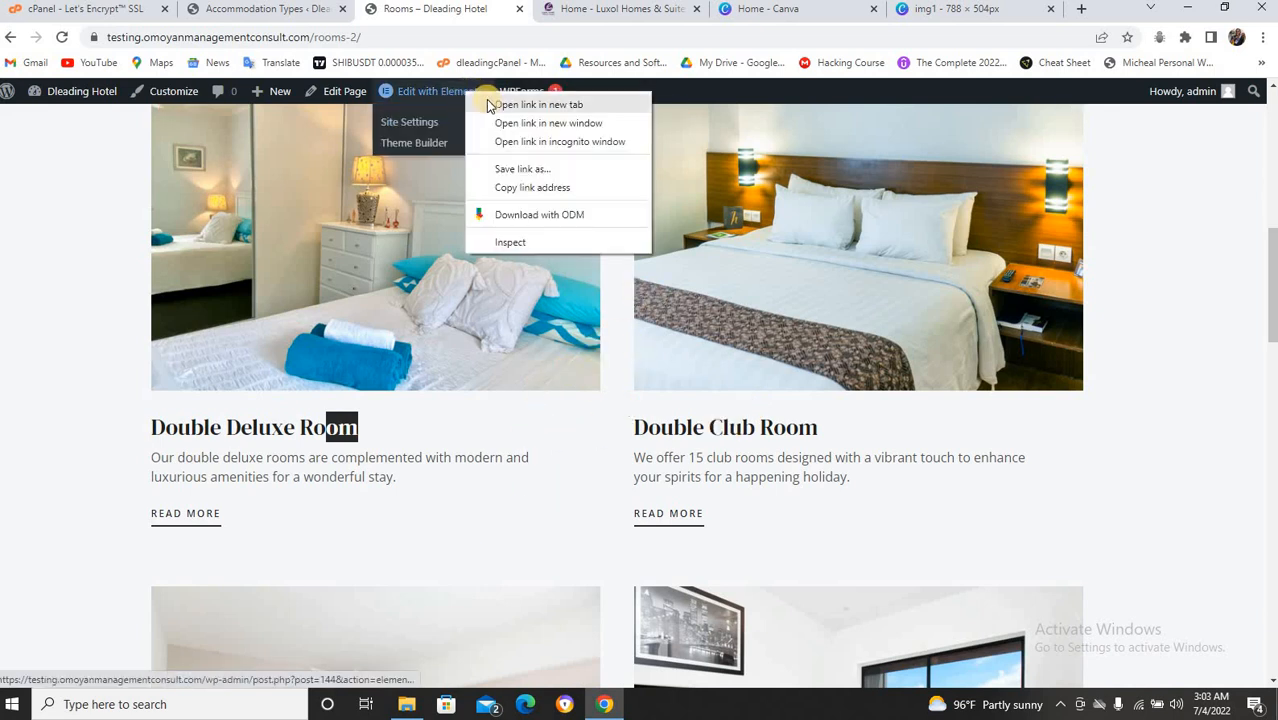
pyautogui.click(500, 104)
pyautogui.moveTo(498, 92)
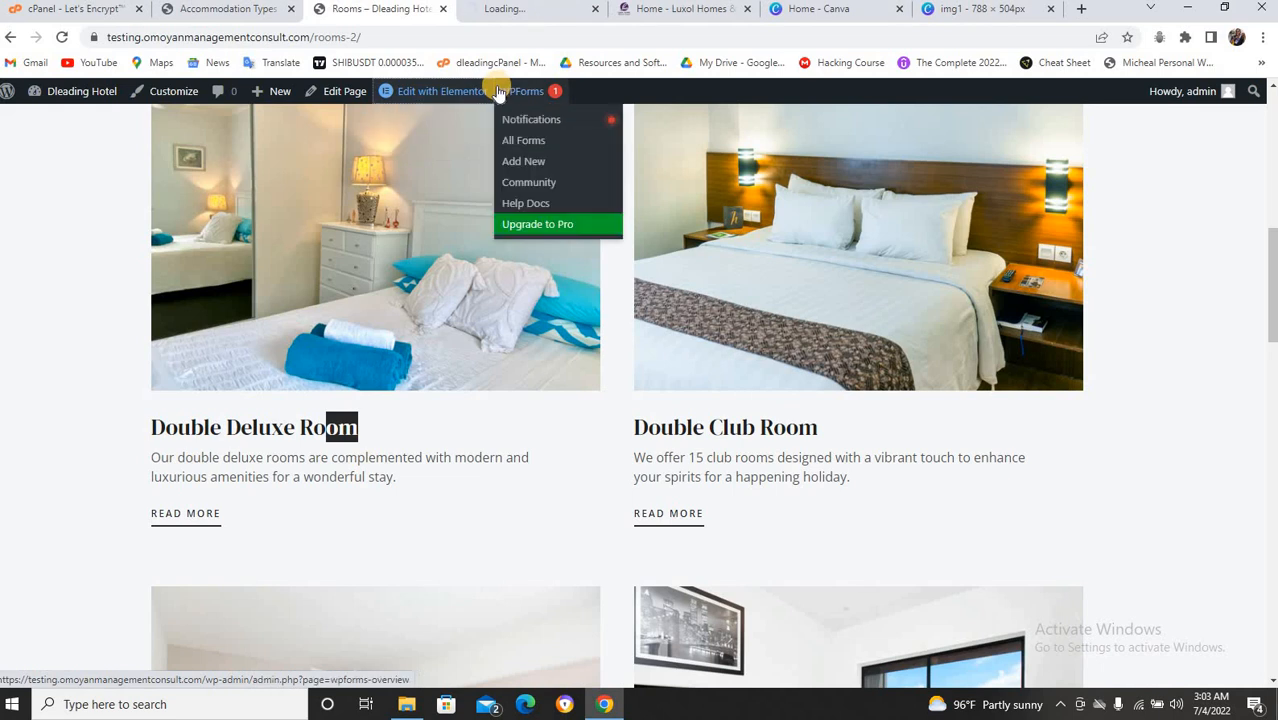
pyautogui.click(528, 12)
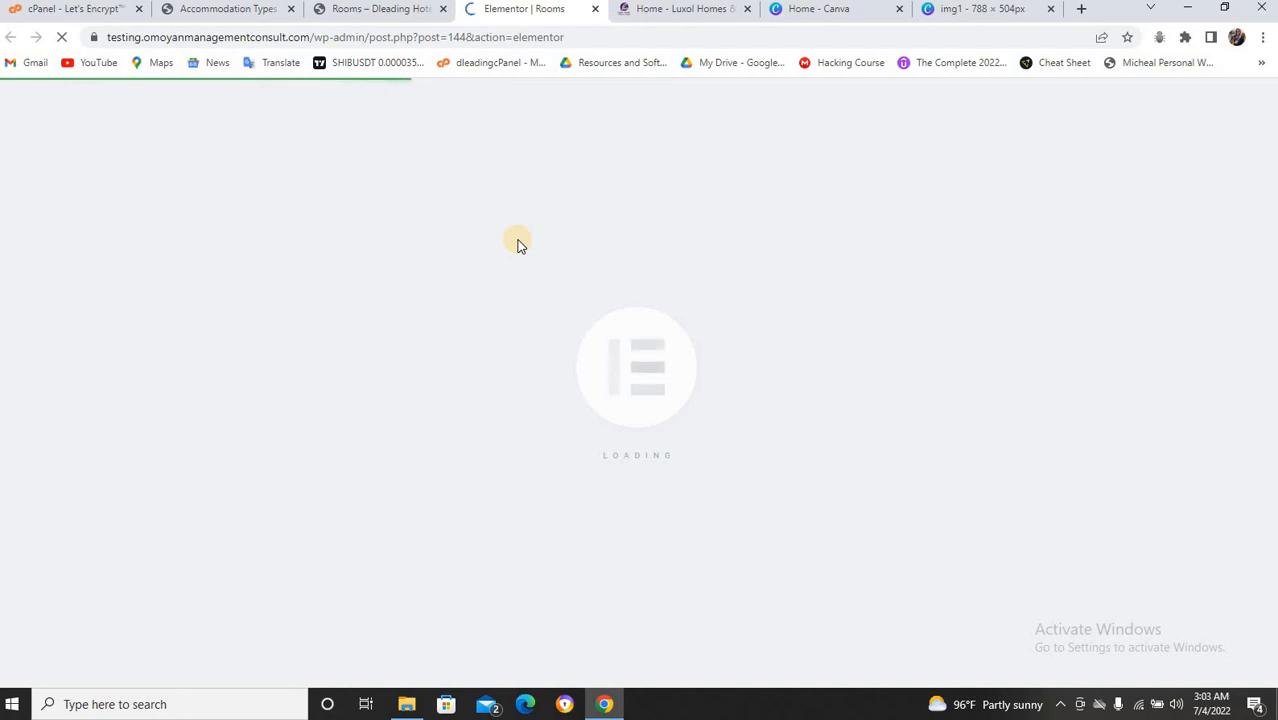
# Relabel the View All button 'Contact us' and link it to the Contact page.
pyautogui.scroll(-5, 535, 280)
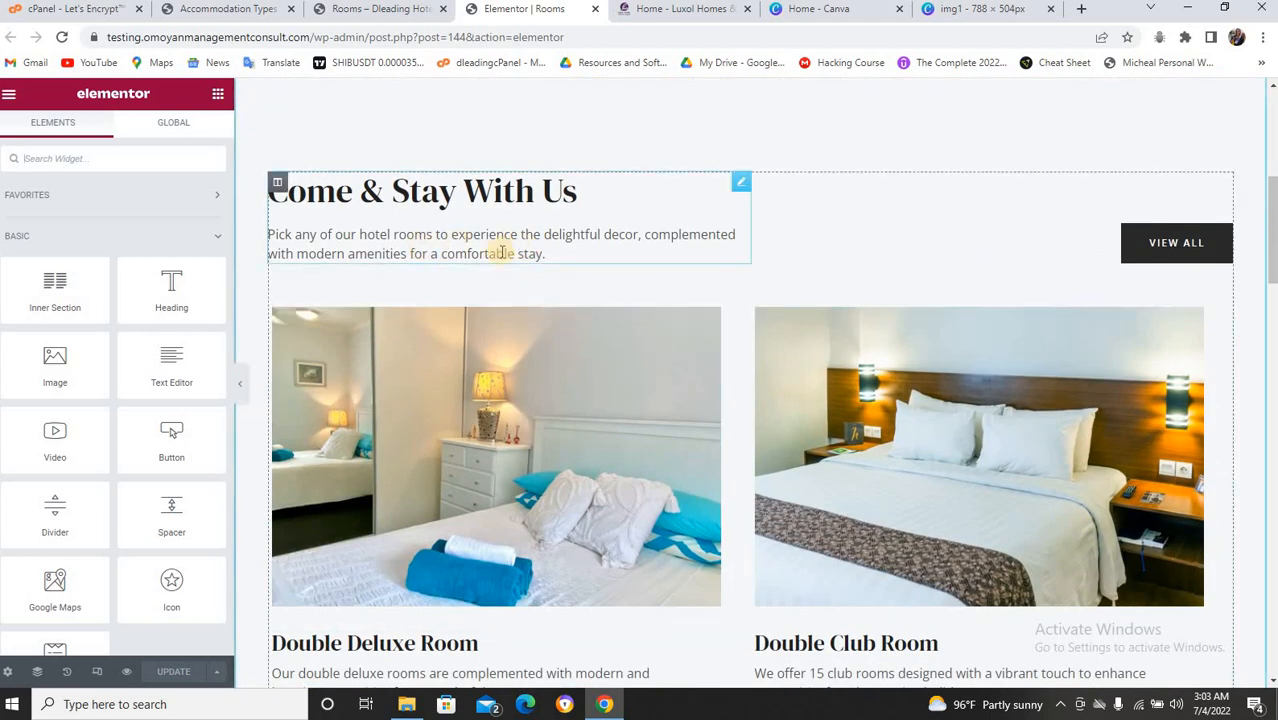
pyautogui.scroll(-2, 500, 258)
pyautogui.scroll(3, 500, 258)
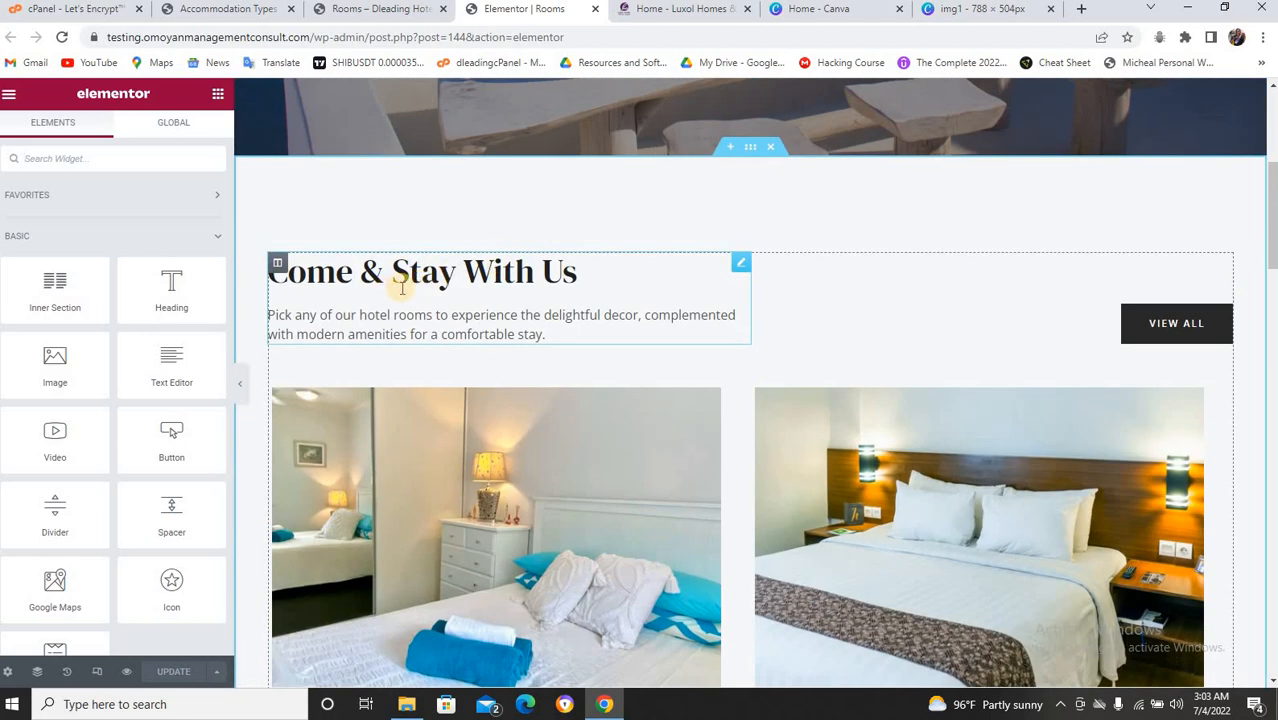
pyautogui.click(1188, 326)
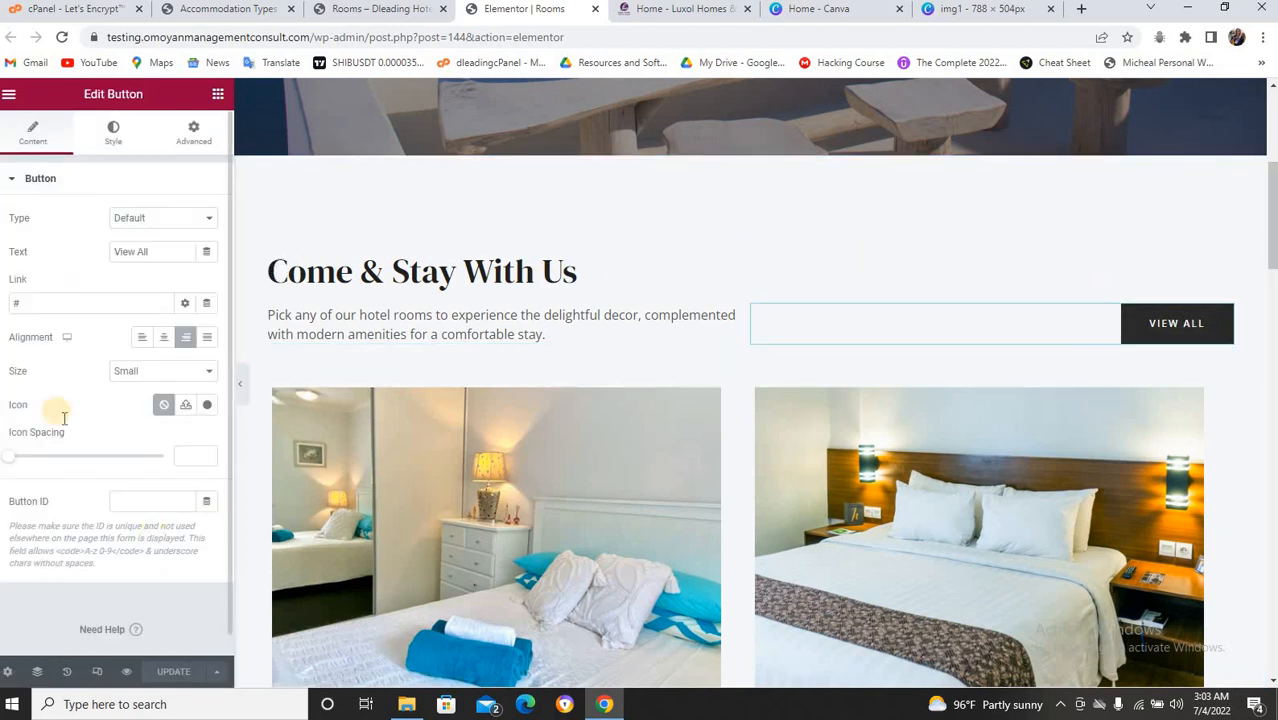
pyautogui.click(172, 250)
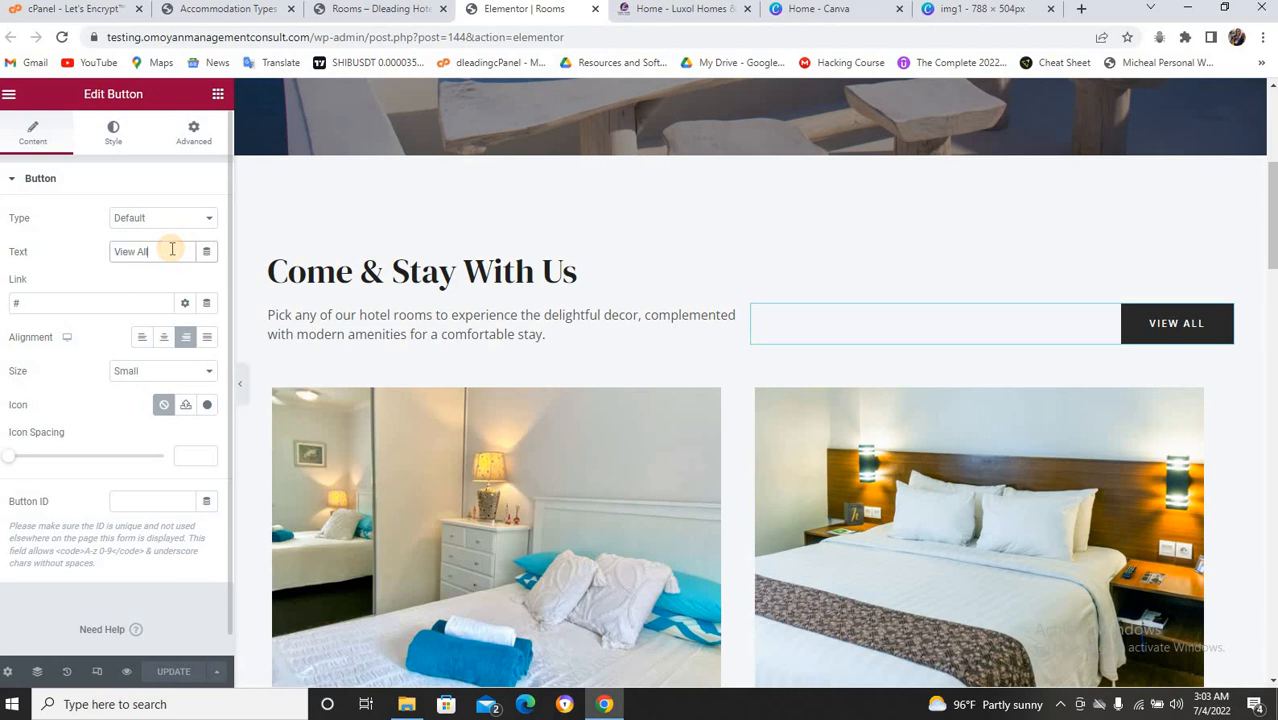
pyautogui.press('BackSpace')
pyautogui.press('BackSpace')
pyautogui.press('BackSpace')
pyautogui.press('BackSpace')
pyautogui.press('BackSpace')
pyautogui.press('BackSpace')
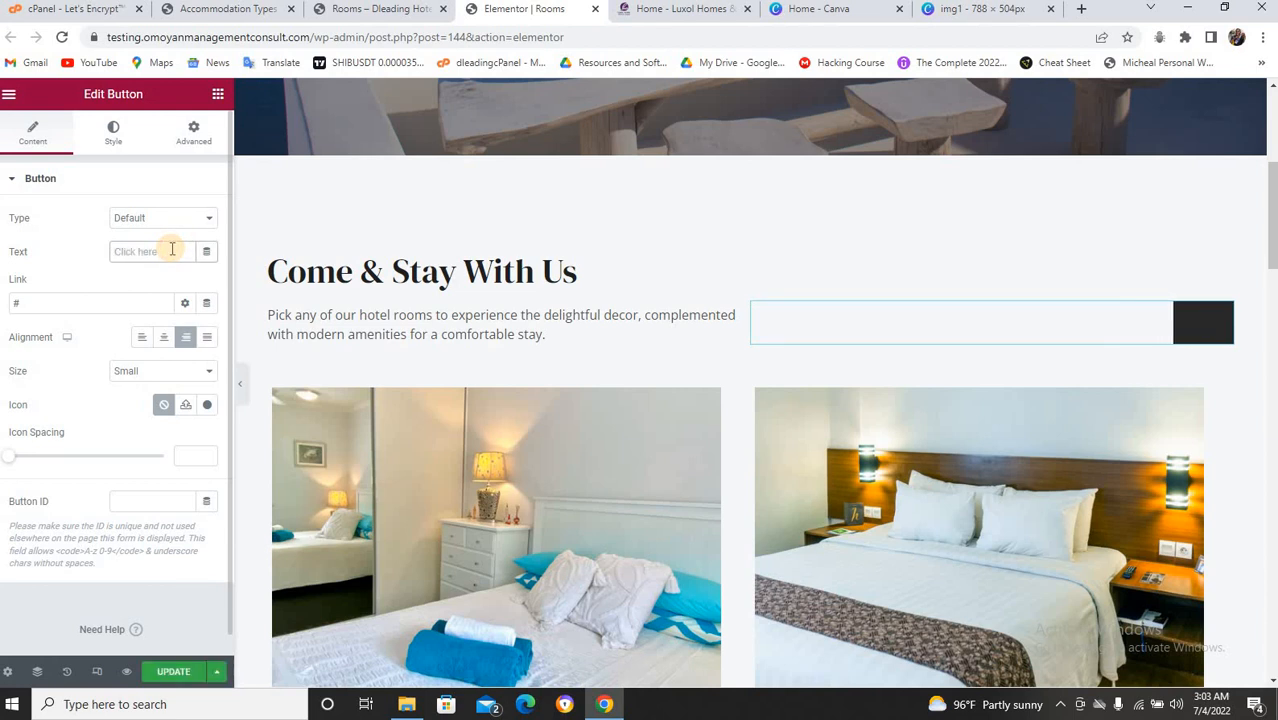
pyautogui.write('Contac')
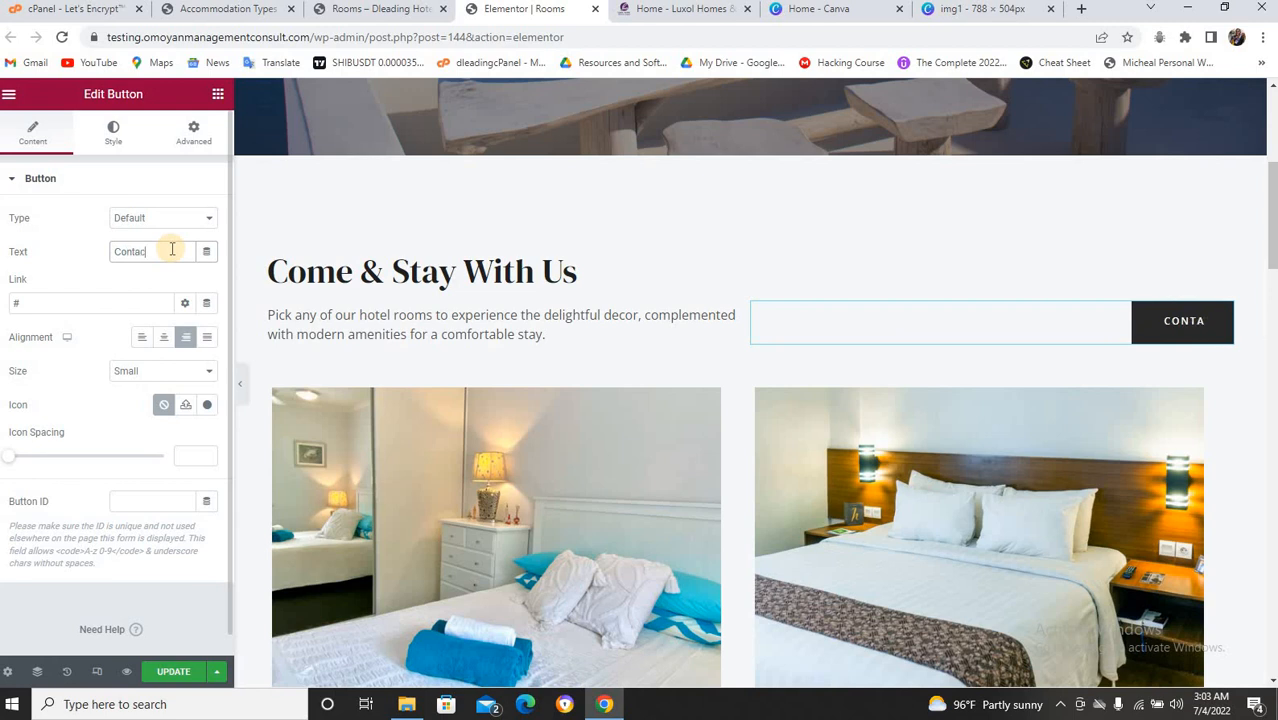
pyautogui.write('t us')
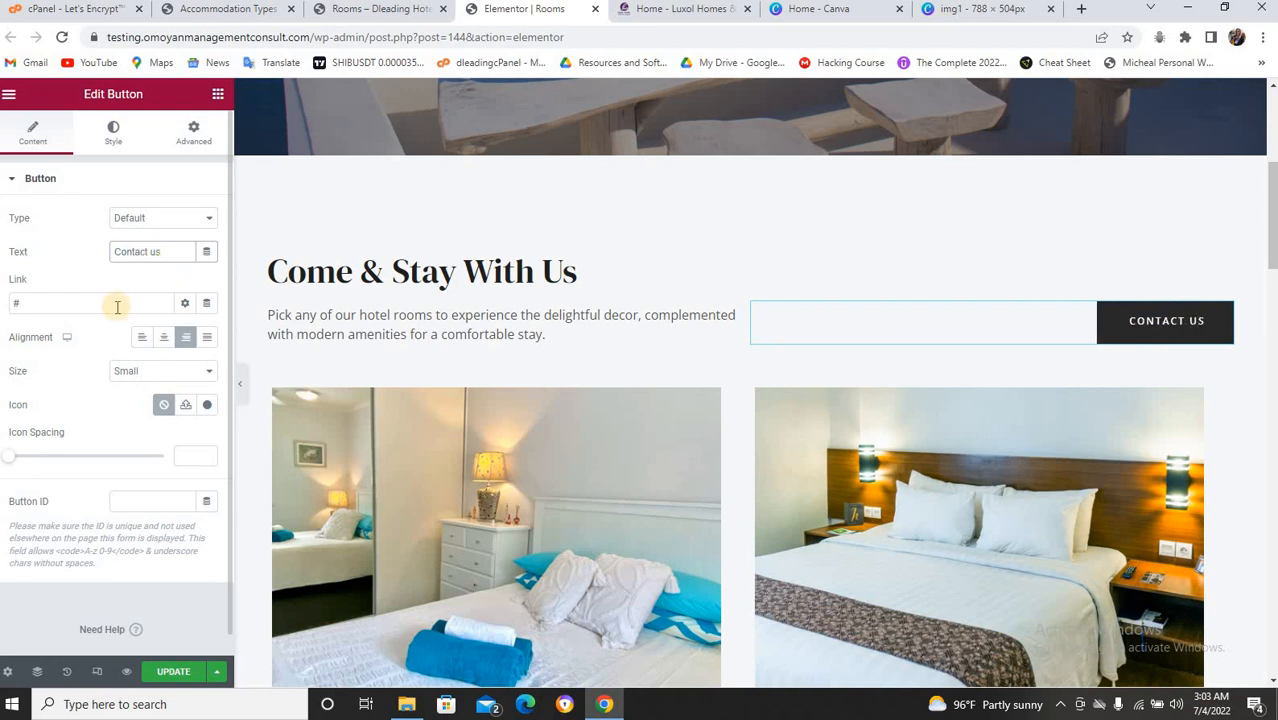
pyautogui.click(117, 304)
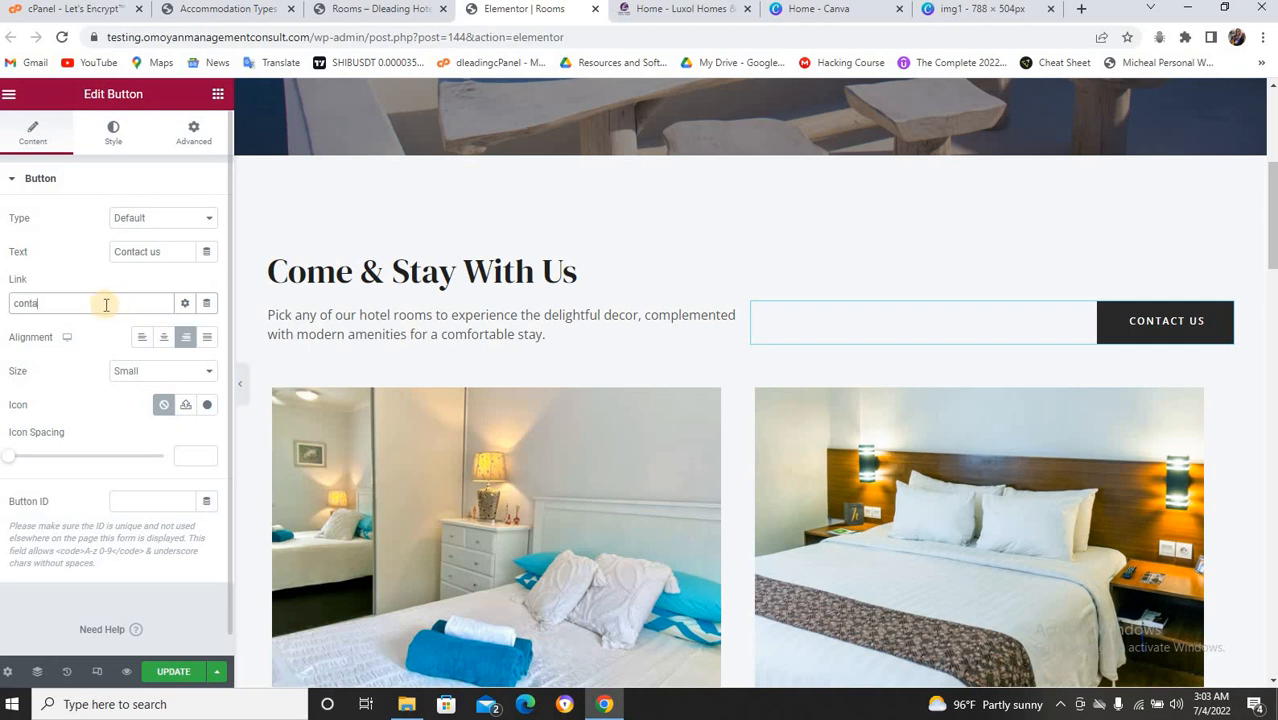
pyautogui.click(40, 329)
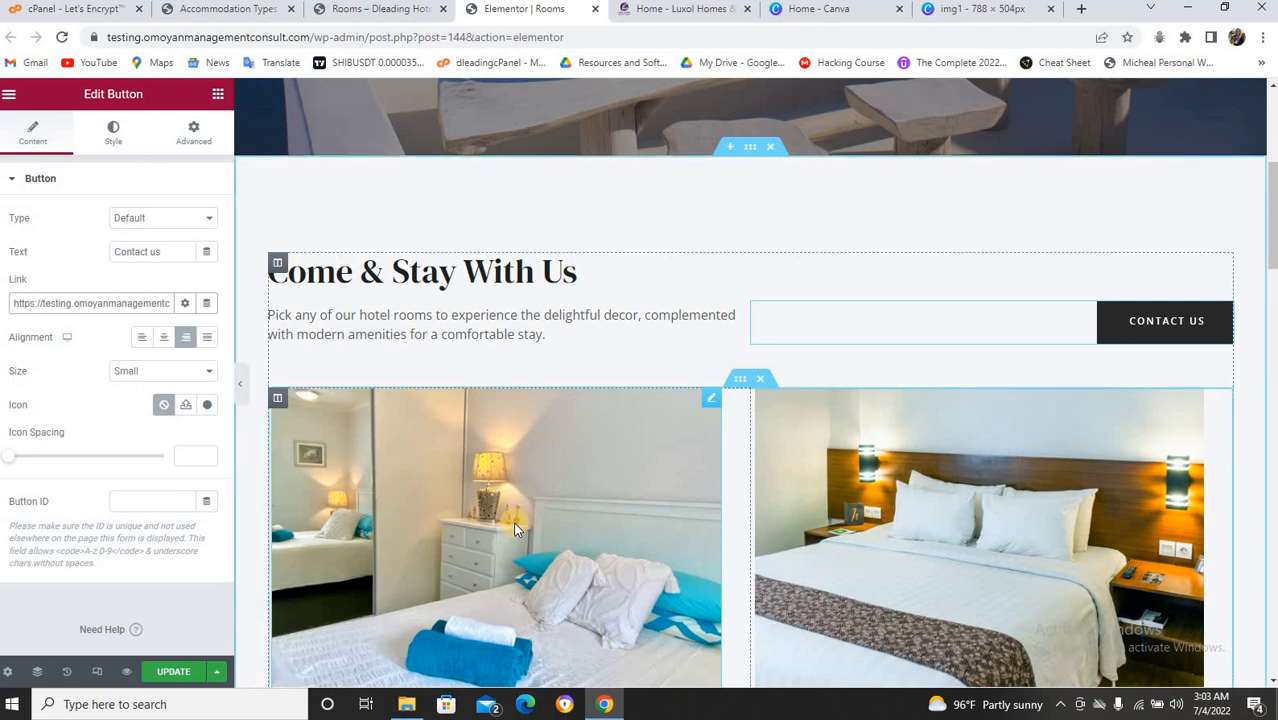
pyautogui.scroll(-3, 515, 530)
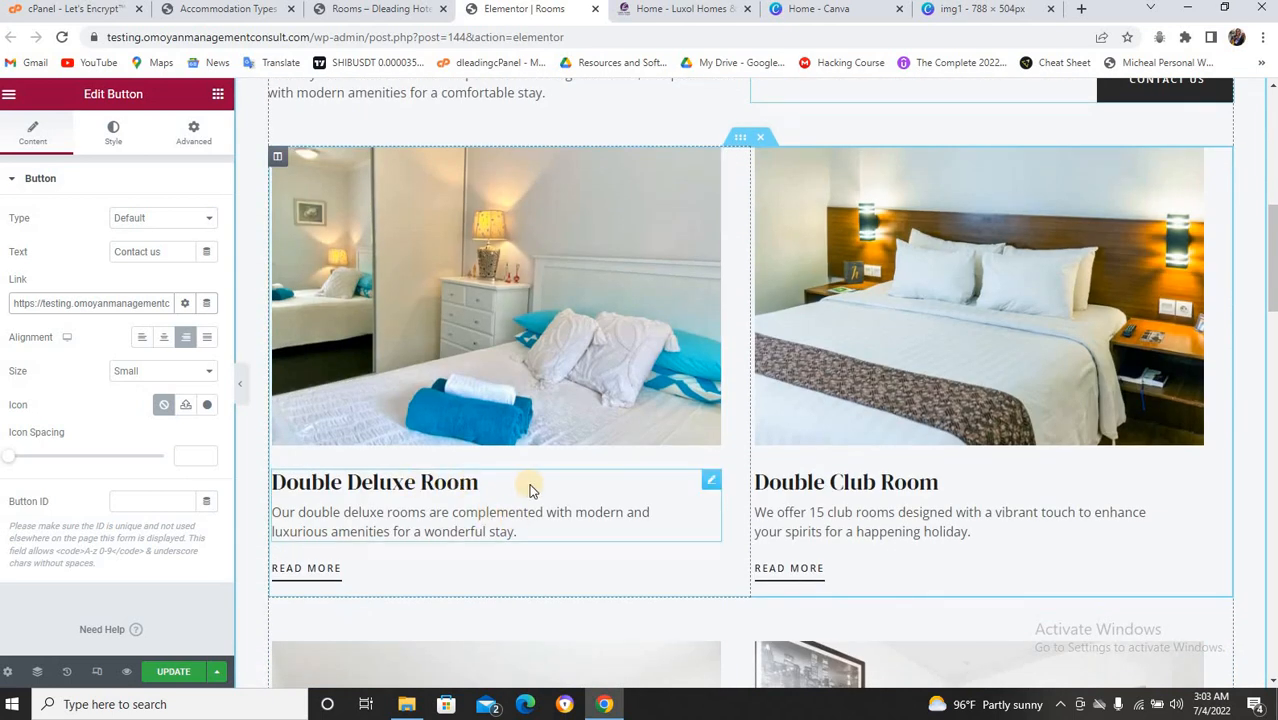
# Retitle the Double Deluxe Room card 'Standard Room' and the Double Club Room card 'Deluxe Room'.
pyautogui.click(605, 485)
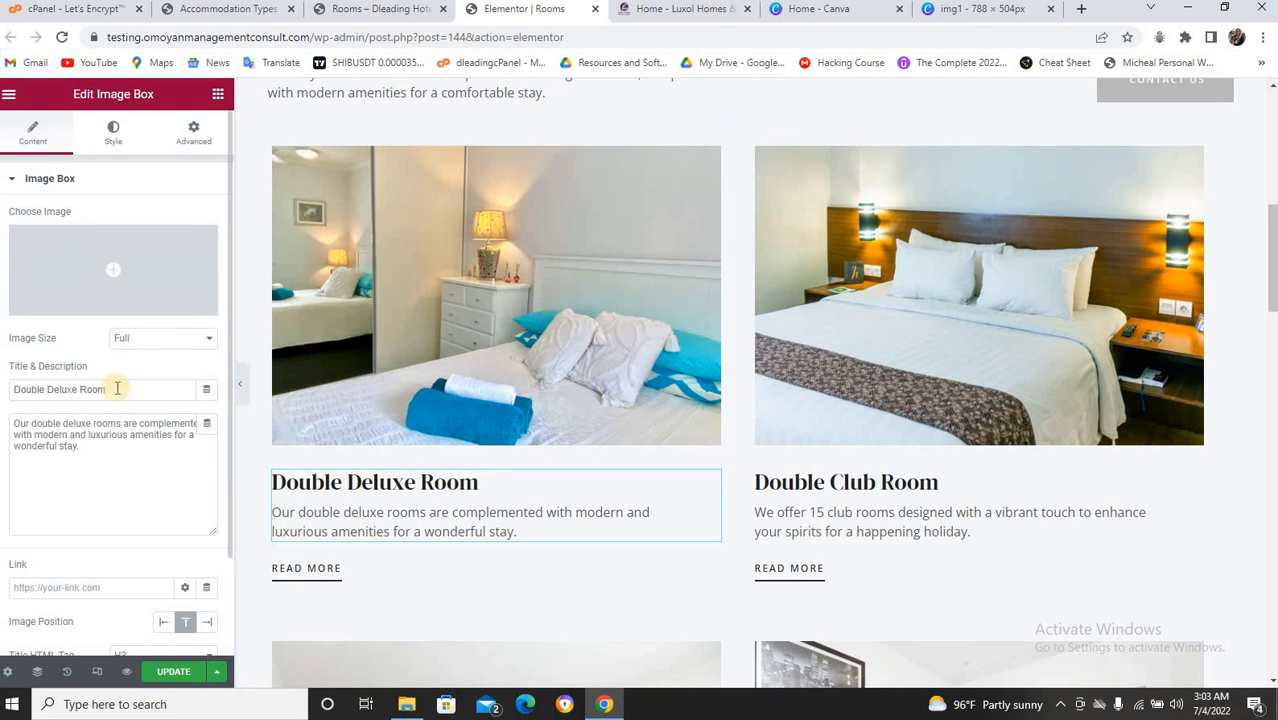
pyautogui.moveTo(115, 391); pyautogui.dragTo(11, 389)
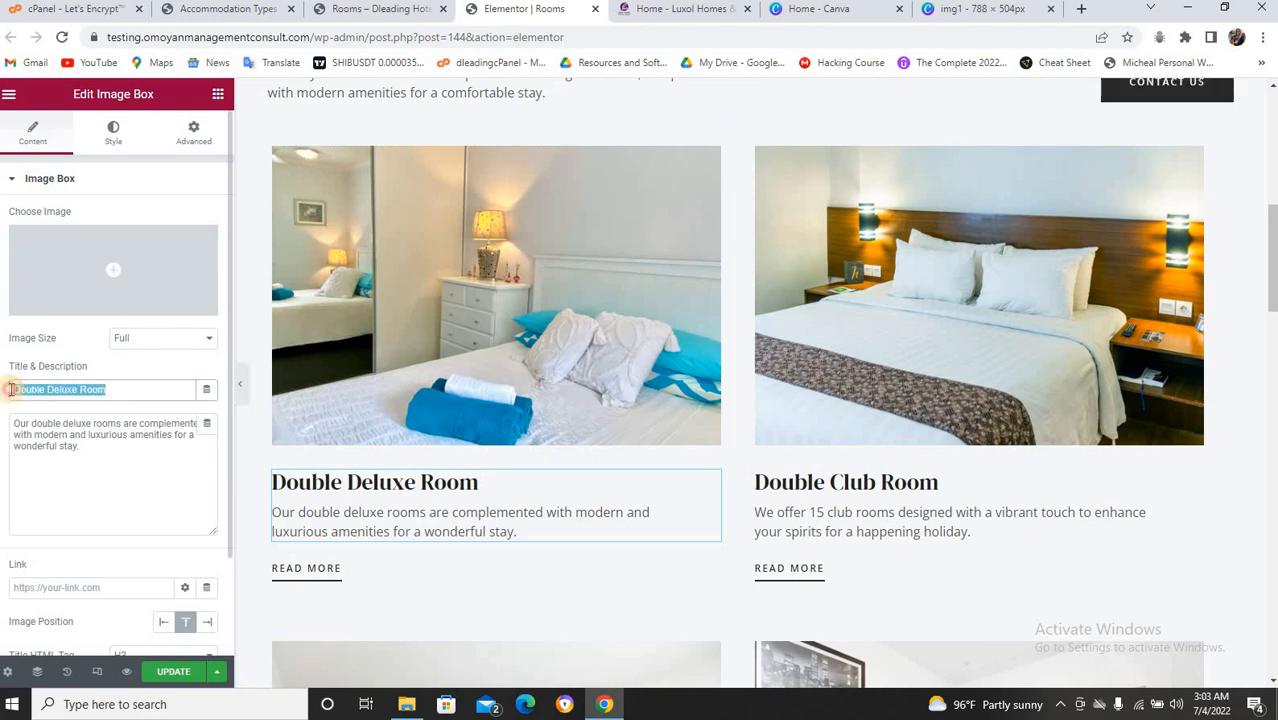
pyautogui.write('Standard')
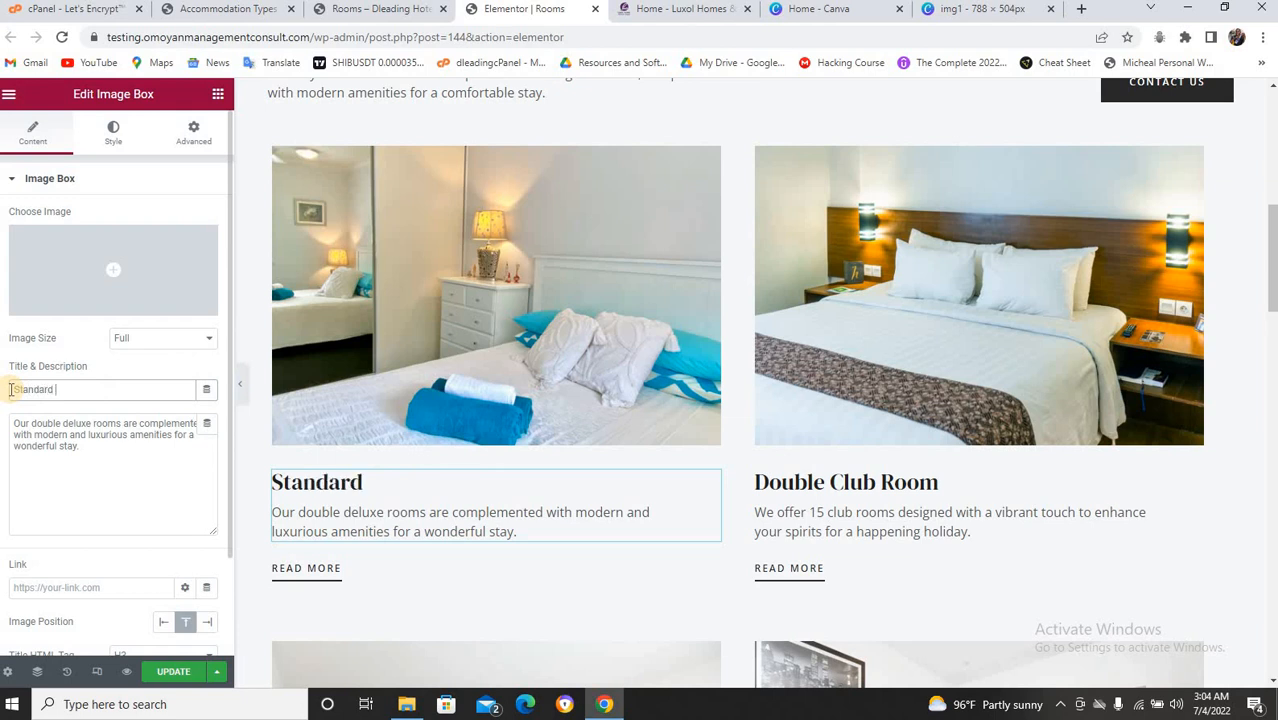
pyautogui.write(' Room')
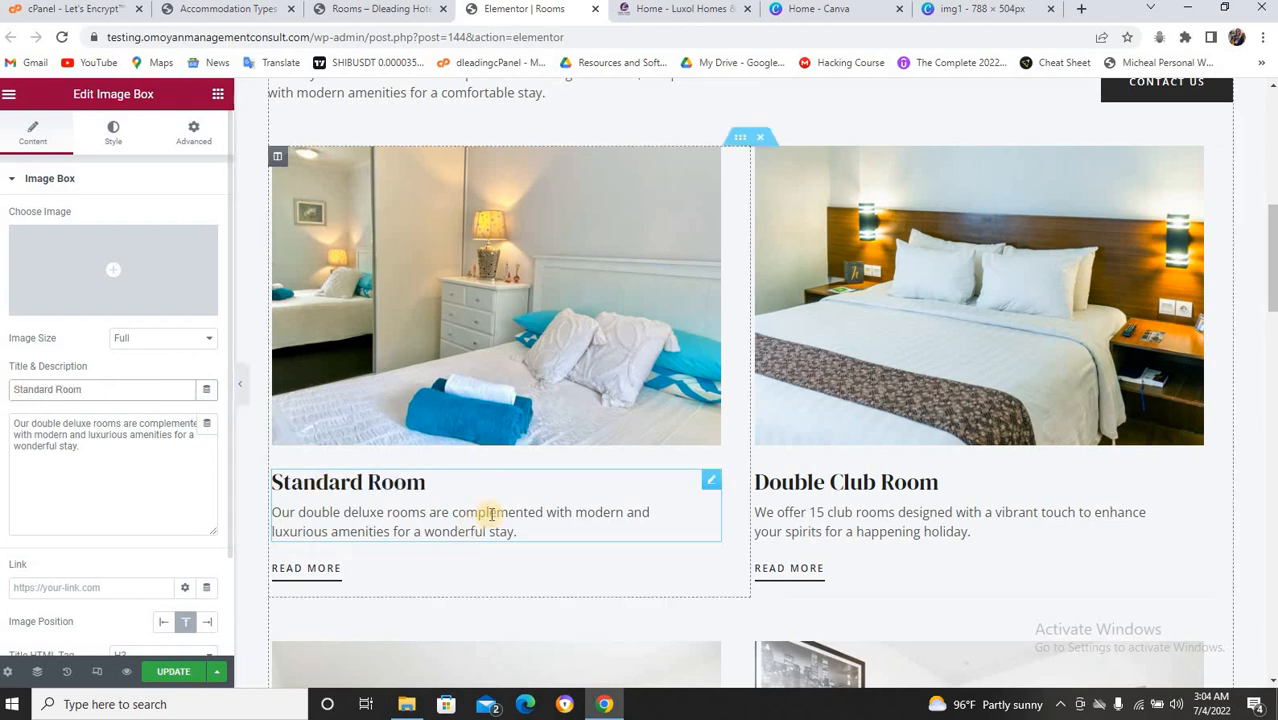
pyautogui.click(880, 482)
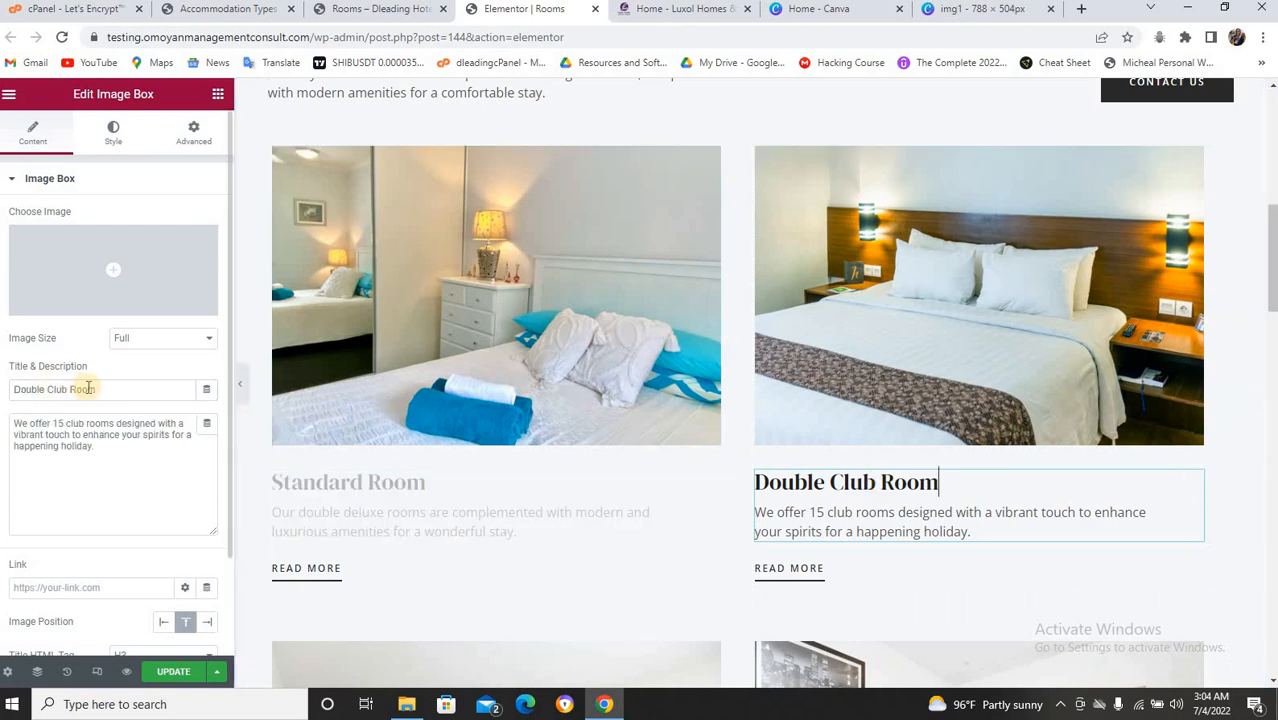
pyautogui.moveTo(93, 390); pyautogui.dragTo(19, 388)
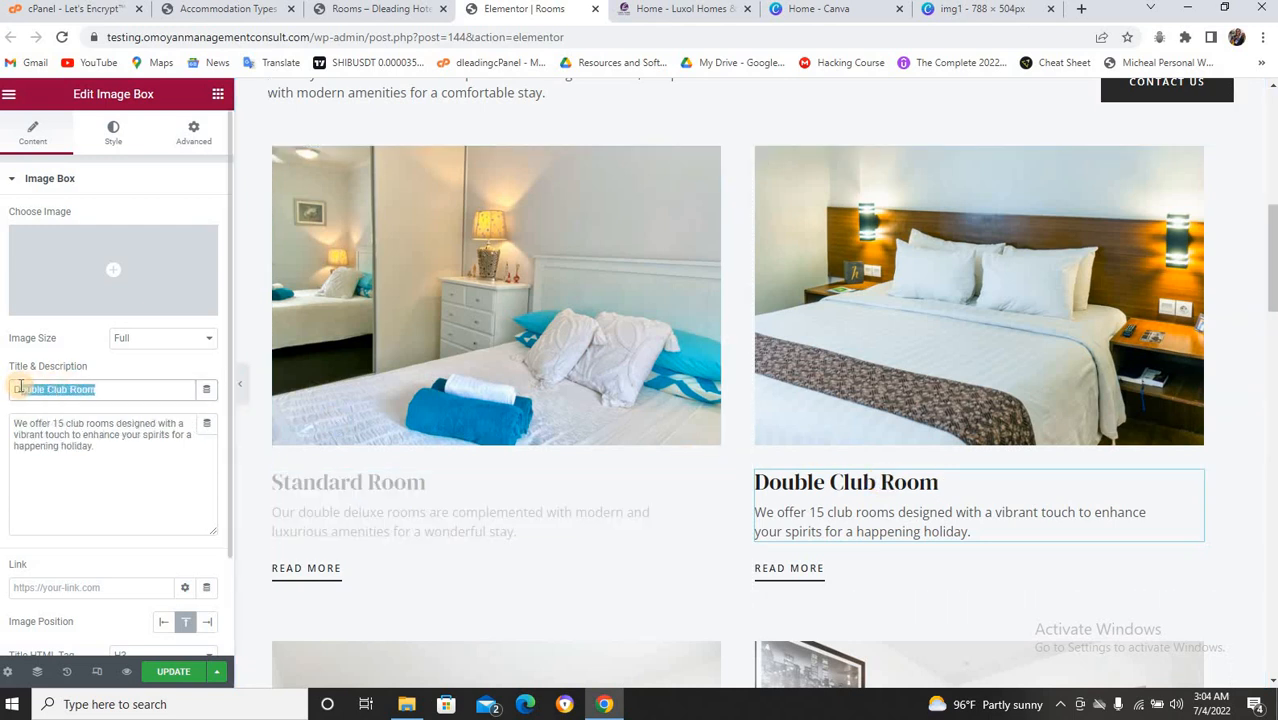
pyautogui.write('eluxe')
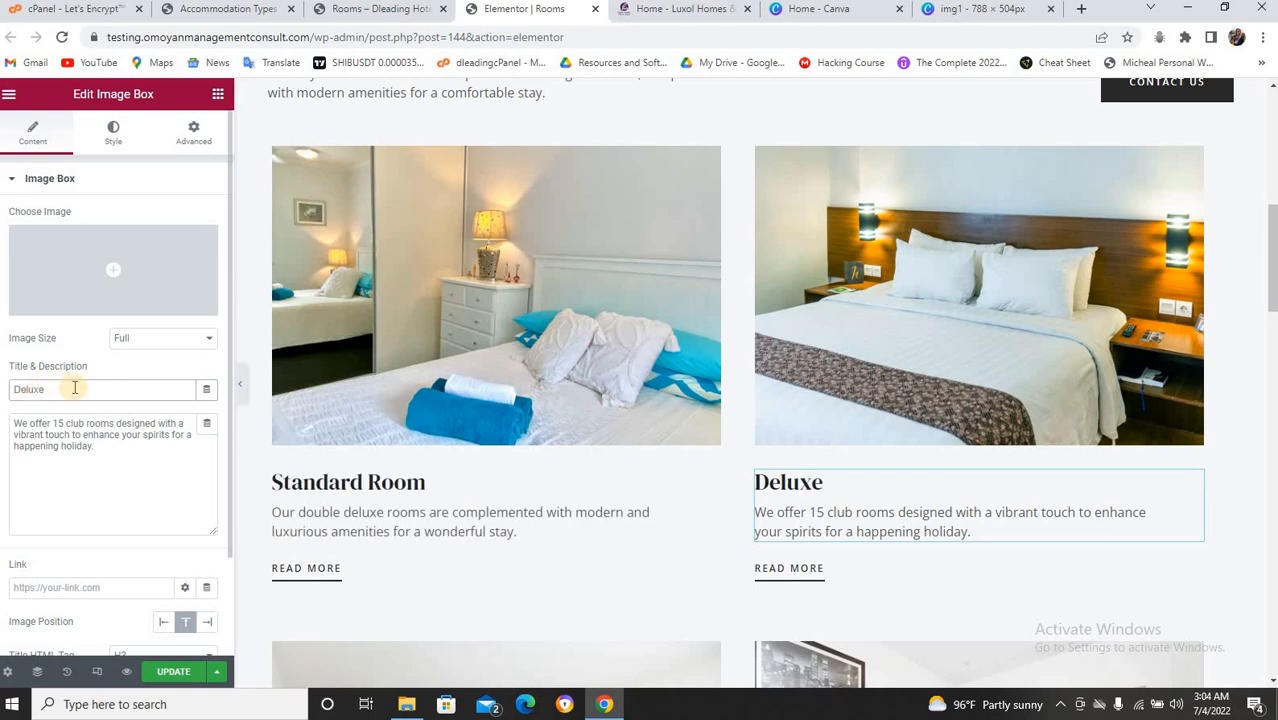
pyautogui.write(' Room')
pyautogui.click(168, 674)
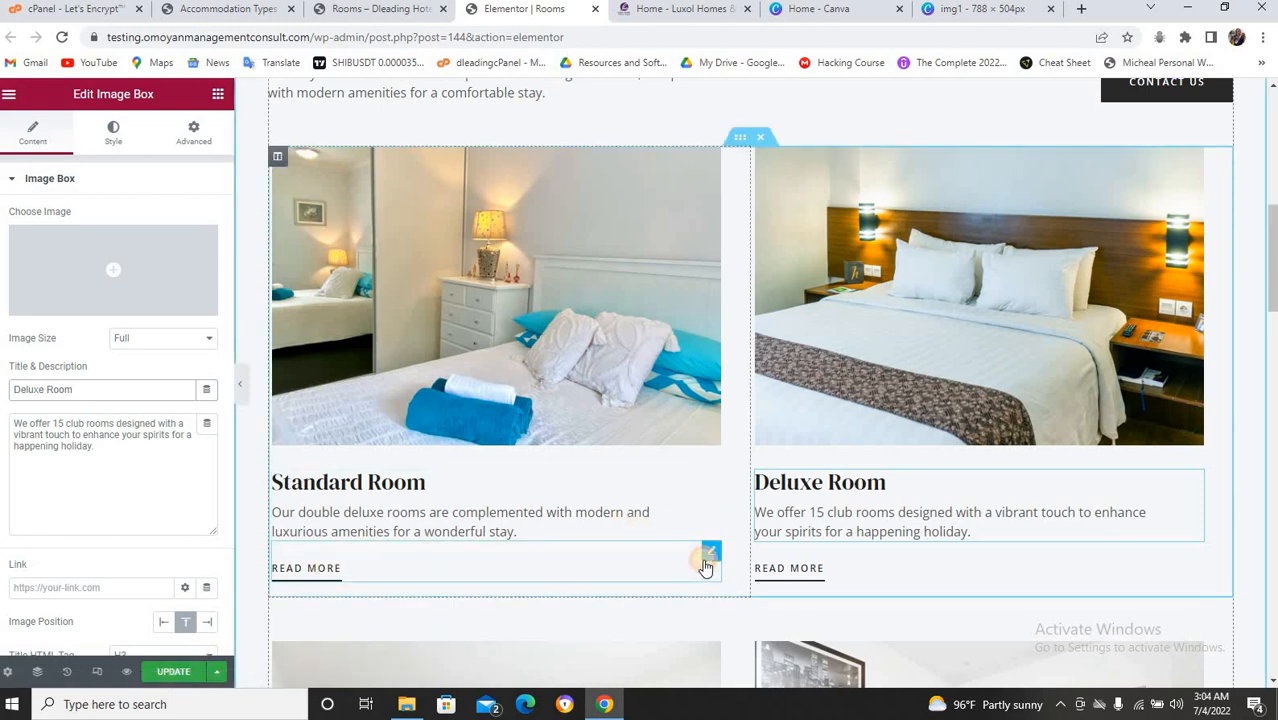
# Relabel the room card Read More buttons 'Book Now', undo once, and update the page.
pyautogui.click(707, 557)
pyautogui.doubleClick(158, 251)
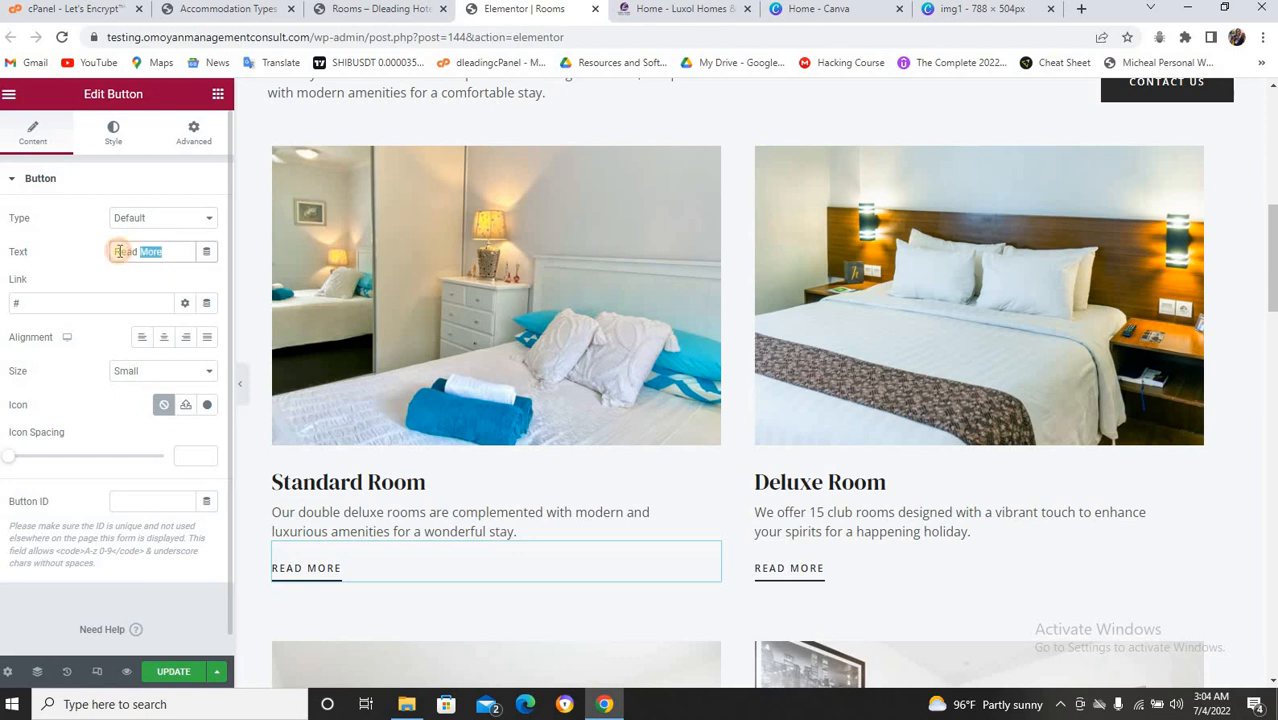
pyautogui.write('B')
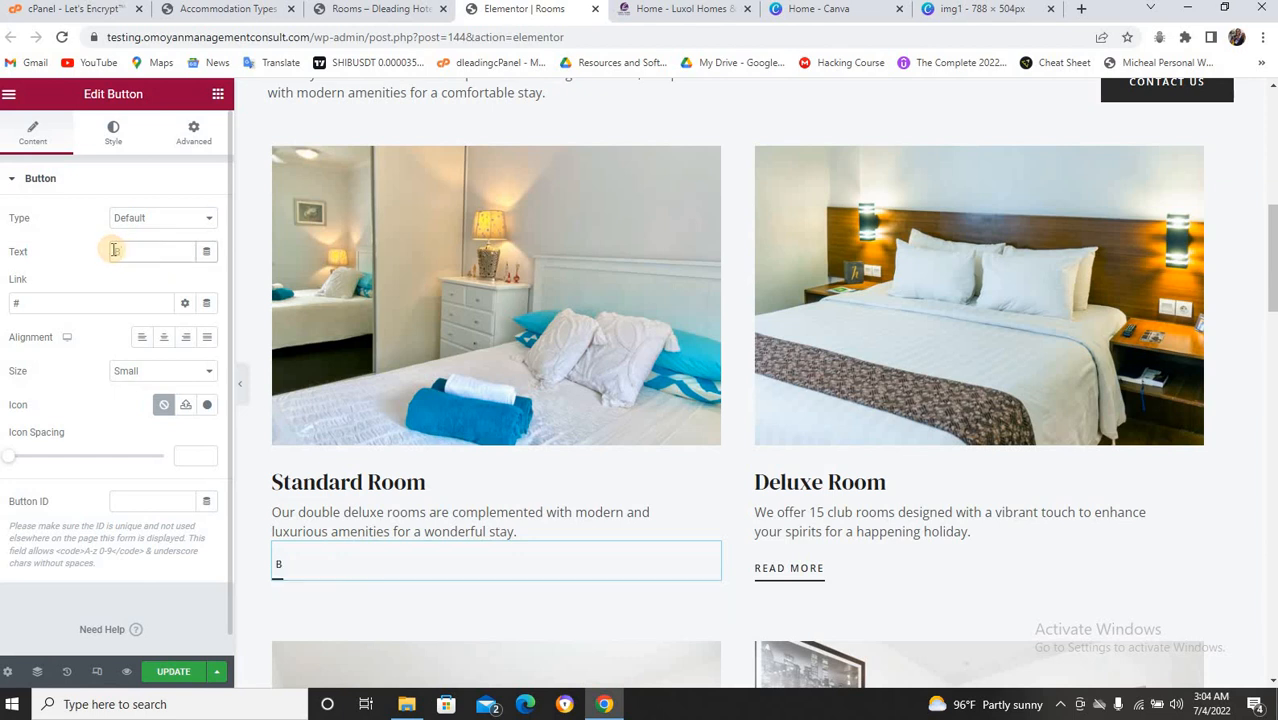
pyautogui.write('ook Now')
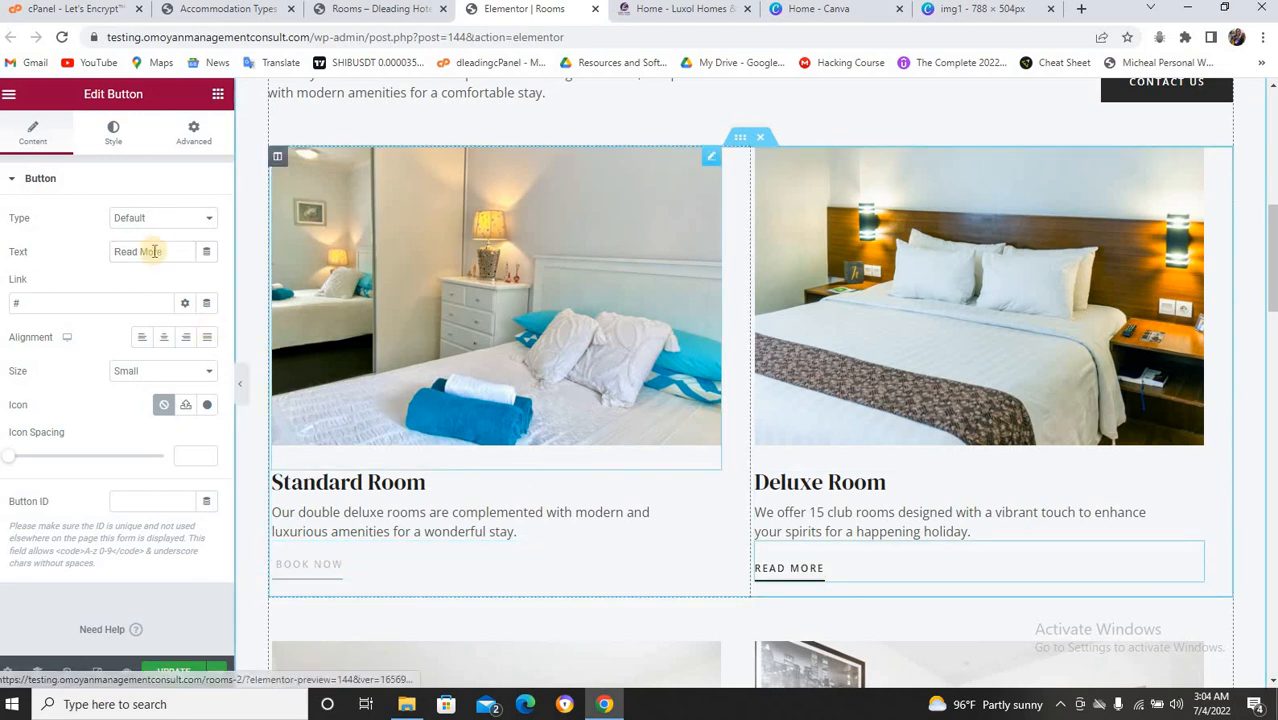
pyautogui.hotkey('ctrl', 'z')
pyautogui.moveTo(172, 251); pyautogui.dragTo(112, 252)
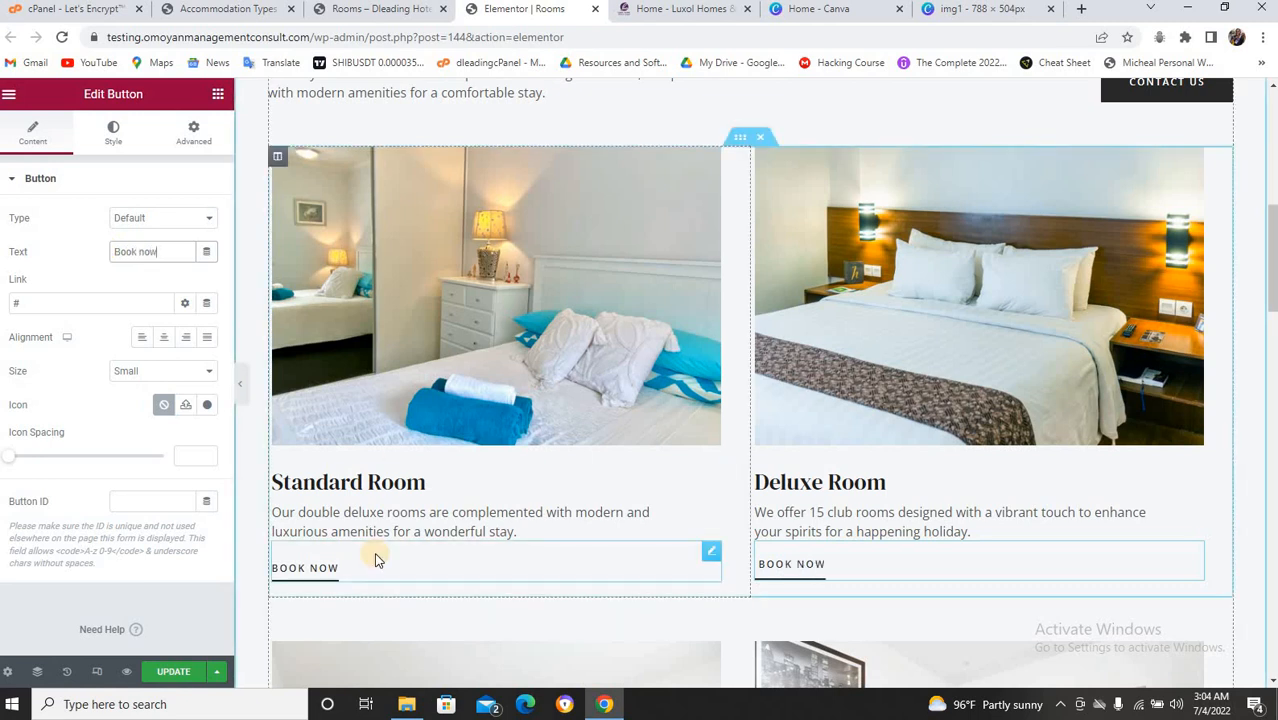
pyautogui.click(172, 671)
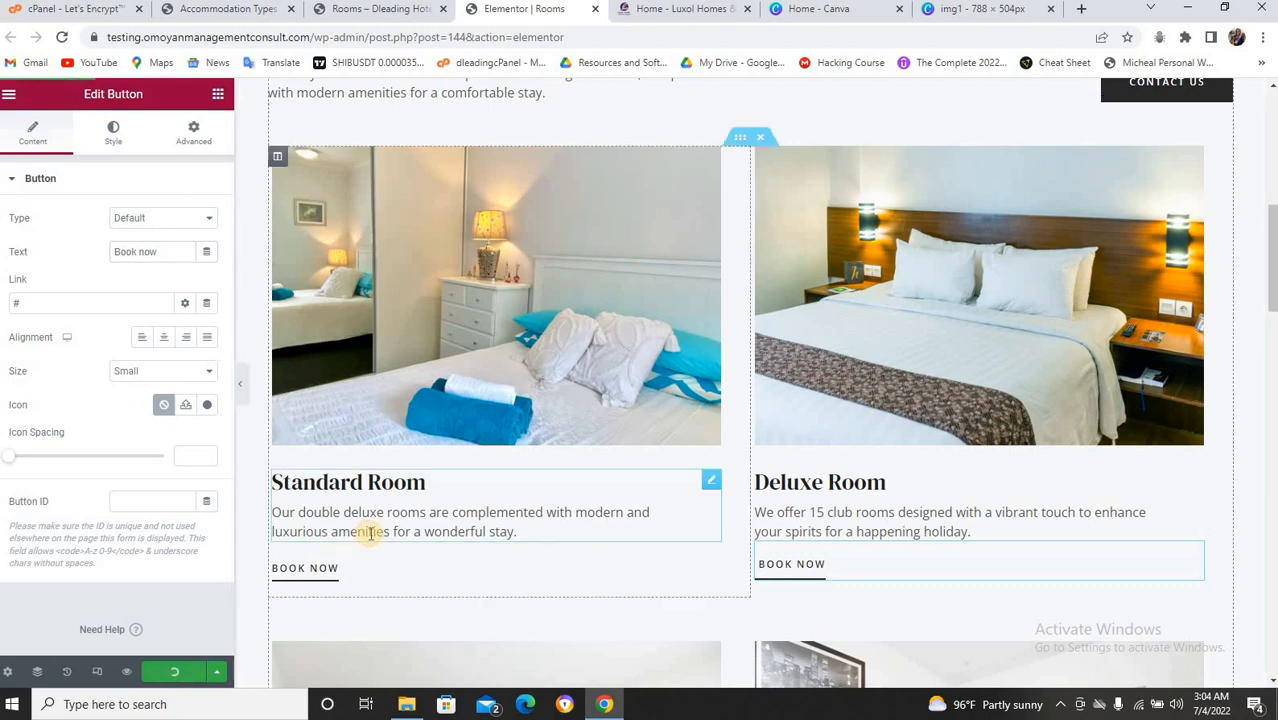
# Delete the Grand Suite and Presidential Suite row, leaving the Standard Suite and Executive Suite cards.
pyautogui.scroll(-5, 371, 536)
pyautogui.scroll(-2, 608, 428)
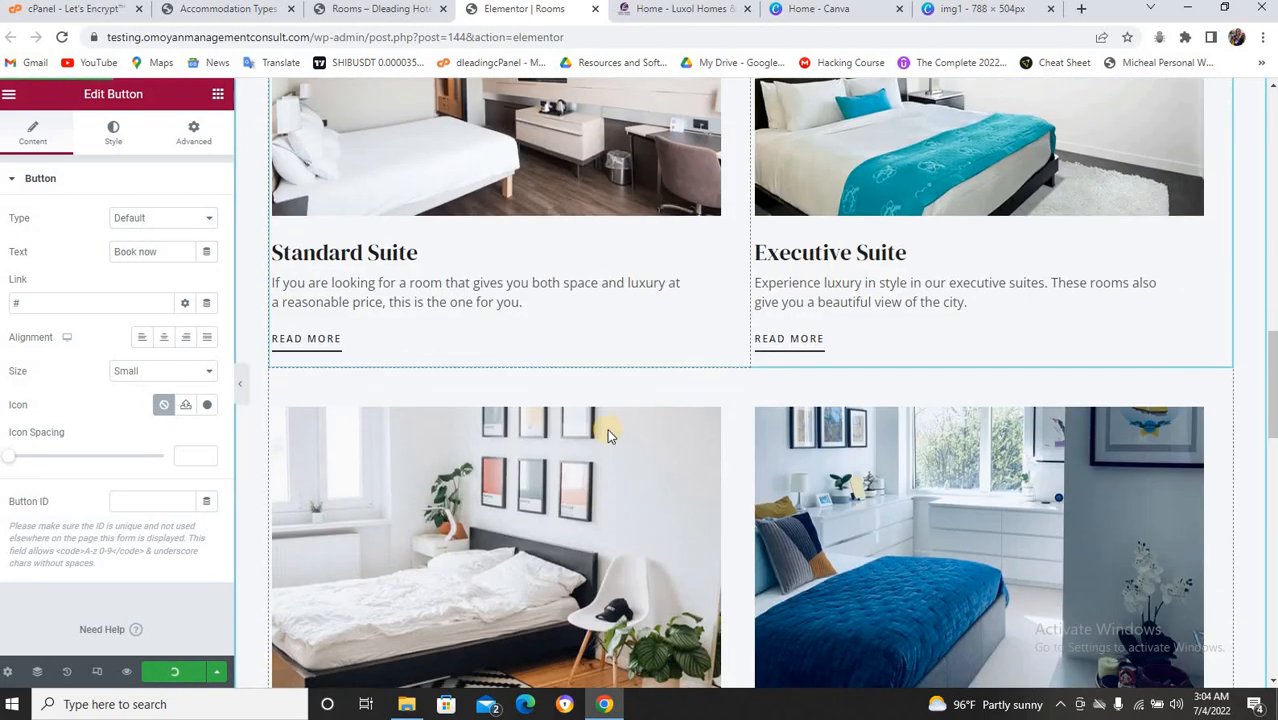
pyautogui.scroll(-3, 668, 336)
pyautogui.scroll(6, 654, 348)
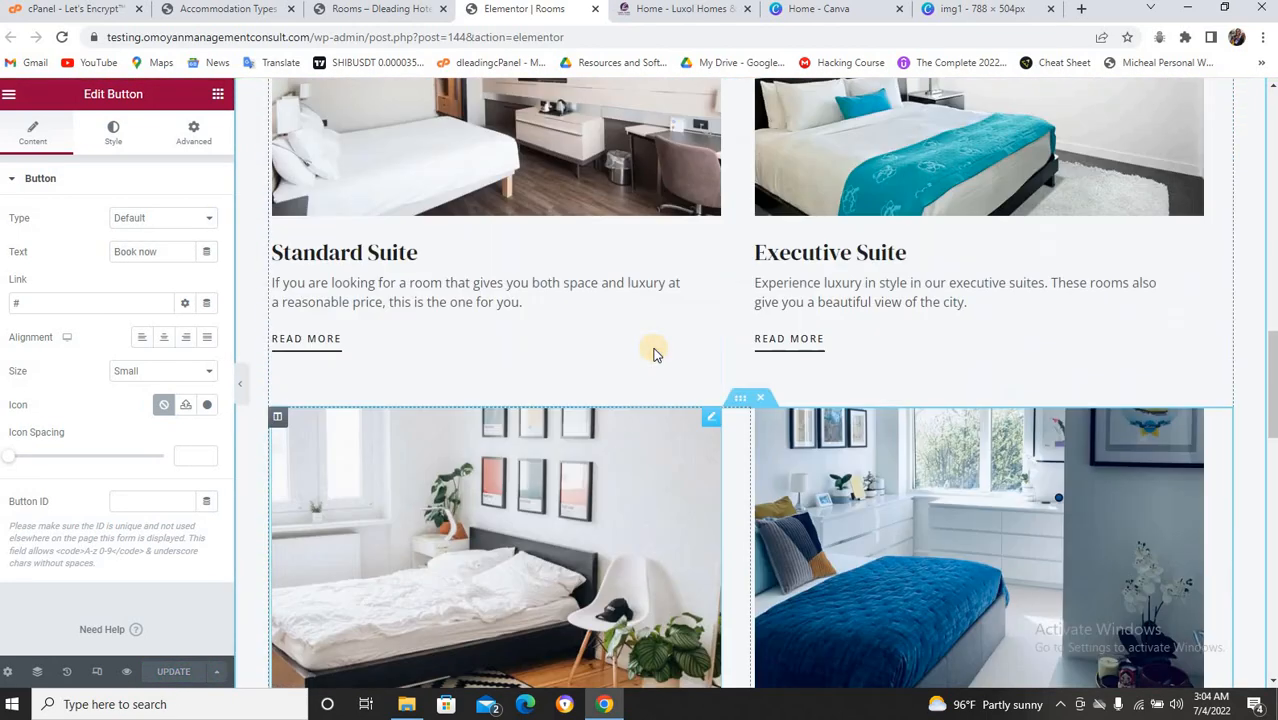
pyautogui.scroll(-4, 733, 341)
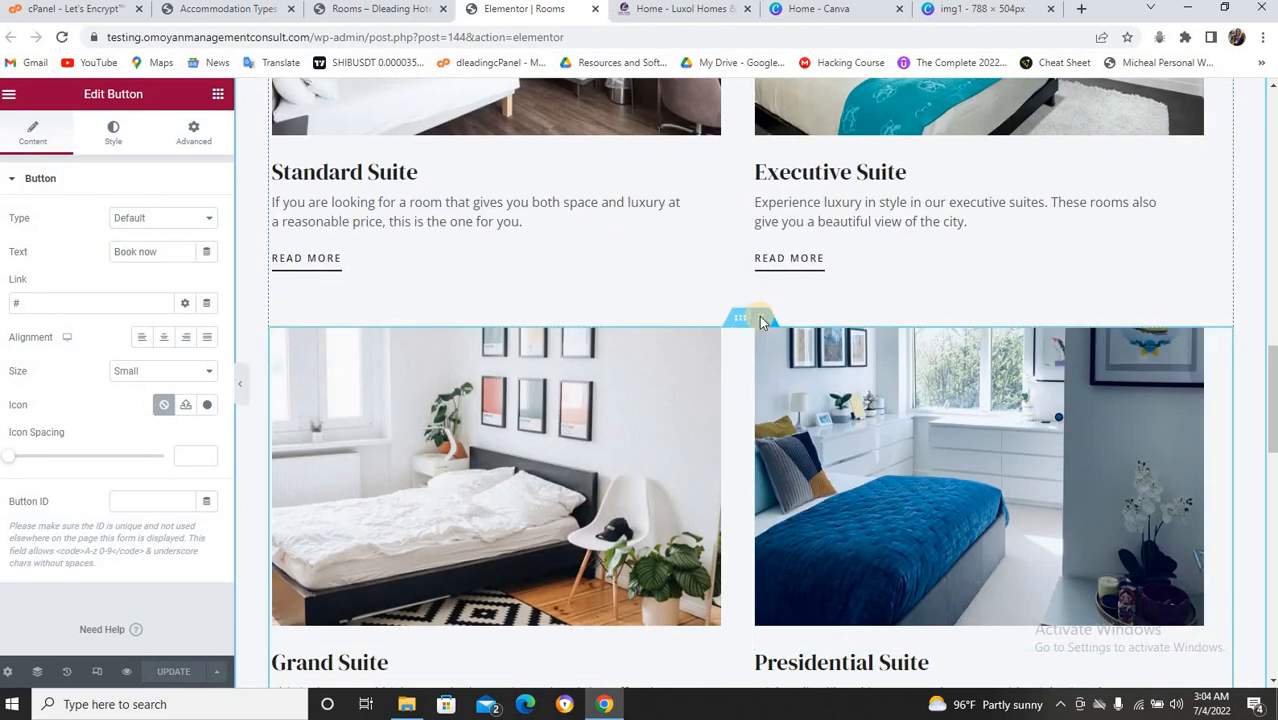
pyautogui.click(760, 320)
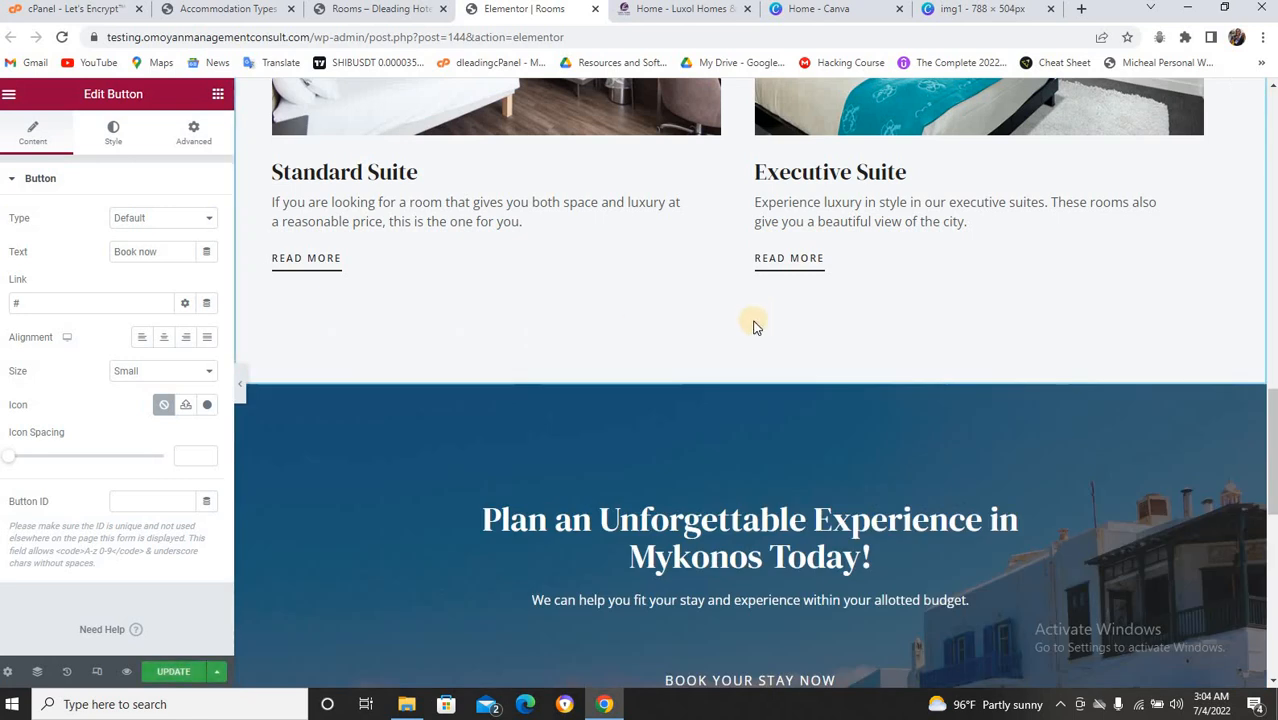
pyautogui.scroll(2, 755, 324)
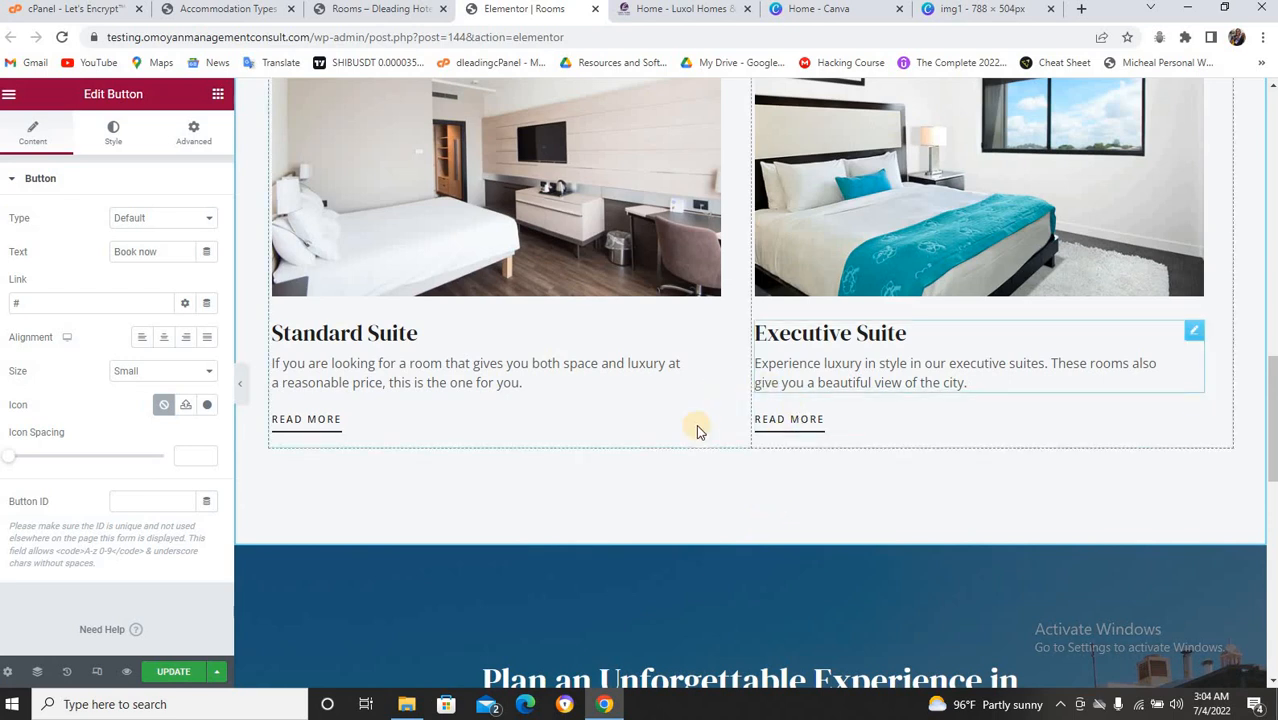
pyautogui.scroll(-2, 720, 463)
pyautogui.scroll(2, 720, 463)
pyautogui.scroll(1, 720, 463)
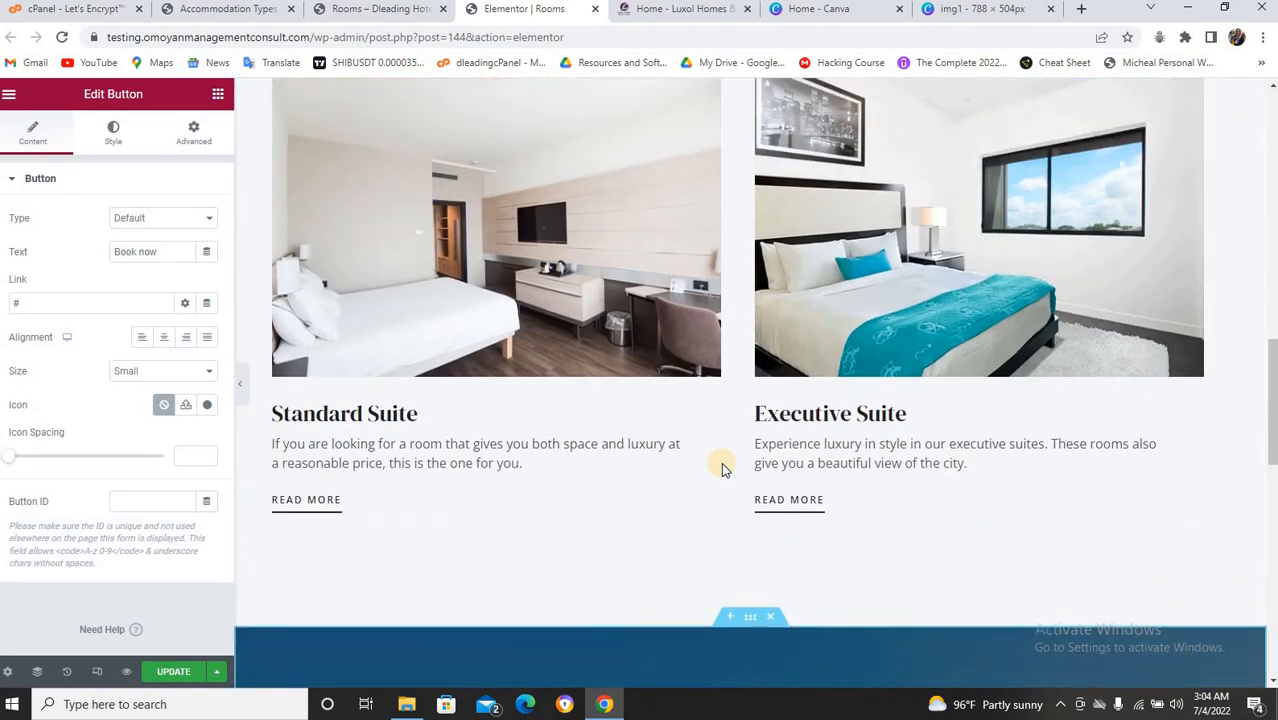
pyautogui.scroll(-4, 700, 470)
pyautogui.scroll(12, 686, 414)
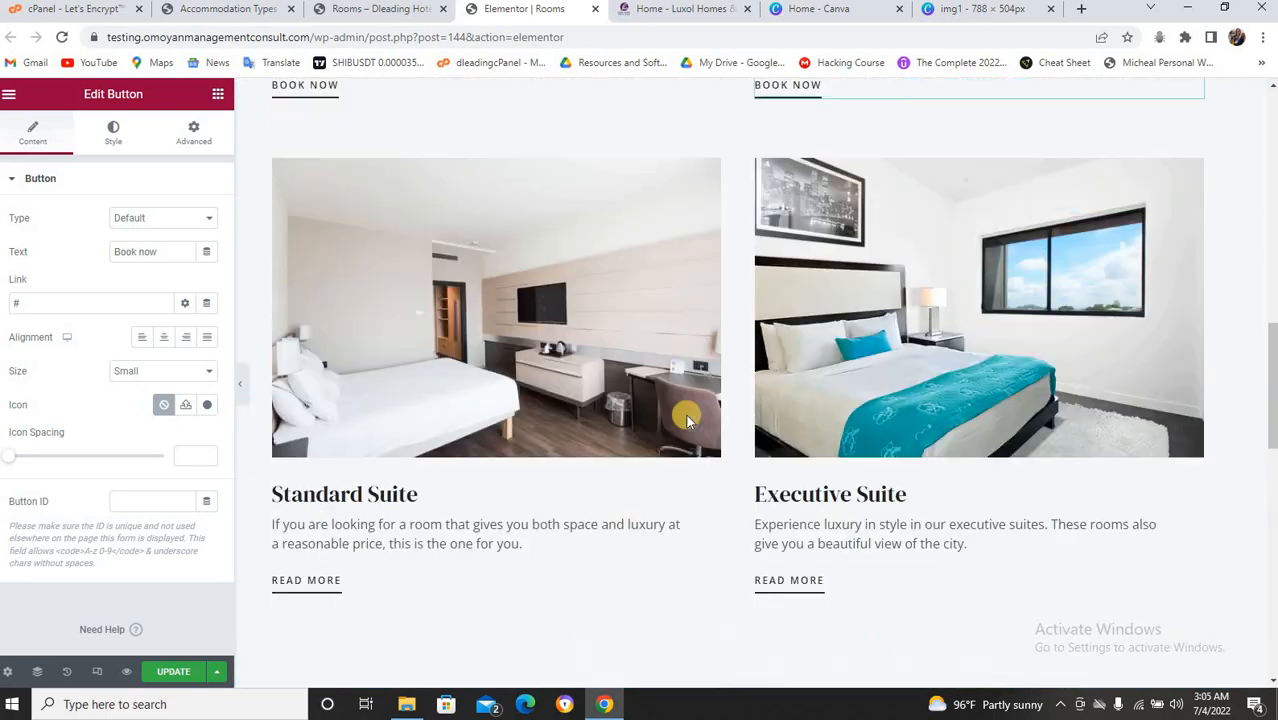
pyautogui.scroll(-2, 686, 414)
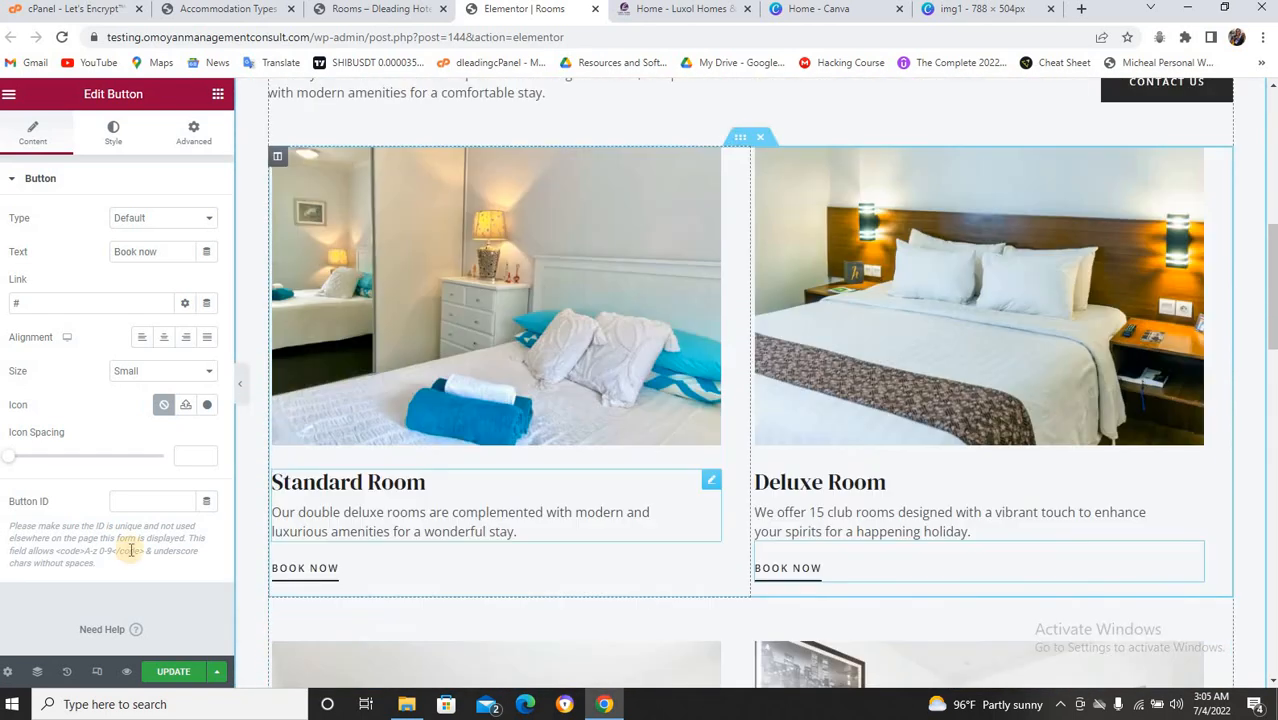
# Restore the Rooms page from History to its state before the button edits.
pyautogui.click(64, 672)
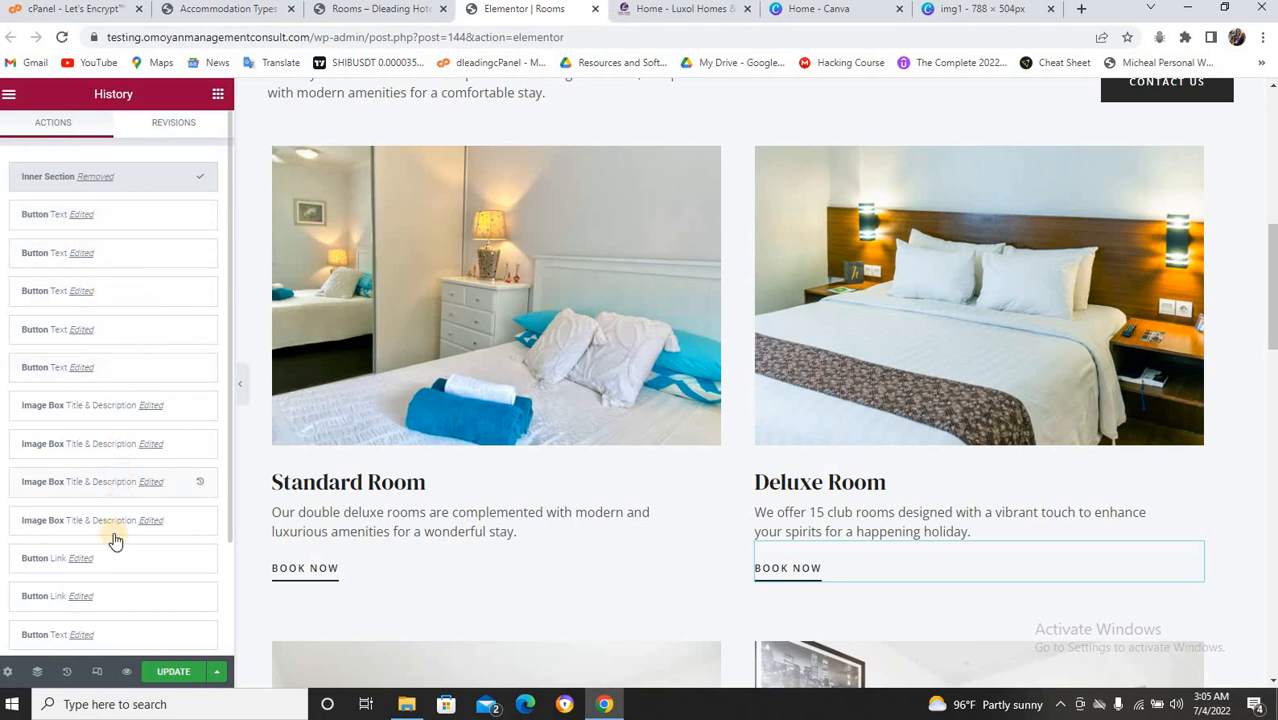
pyautogui.scroll(-3, 111, 542)
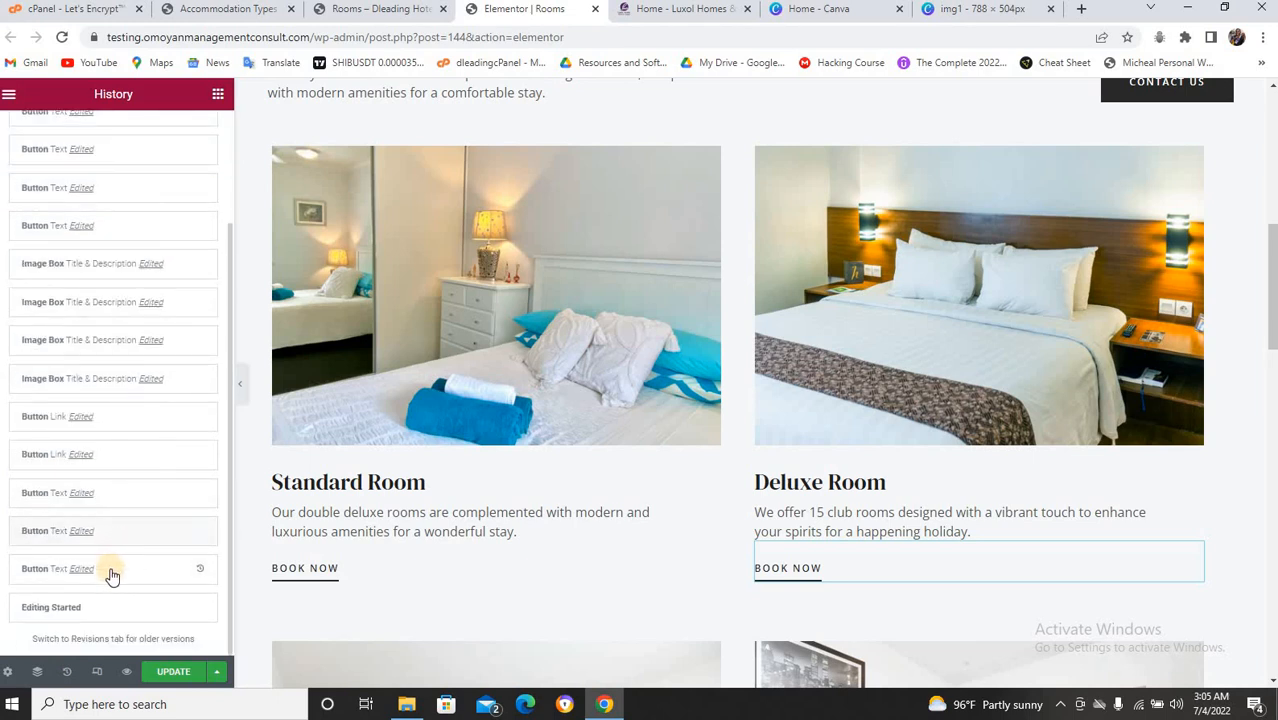
pyautogui.scroll(3, 100, 514)
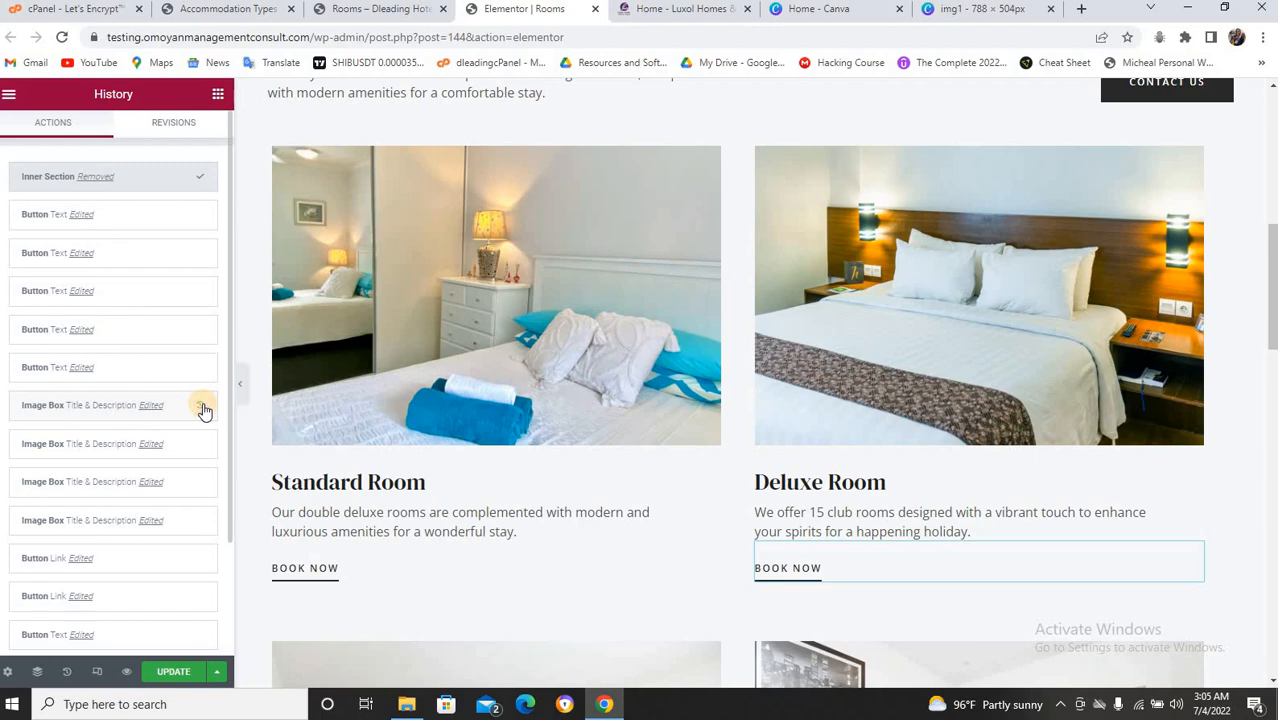
pyautogui.click(202, 408)
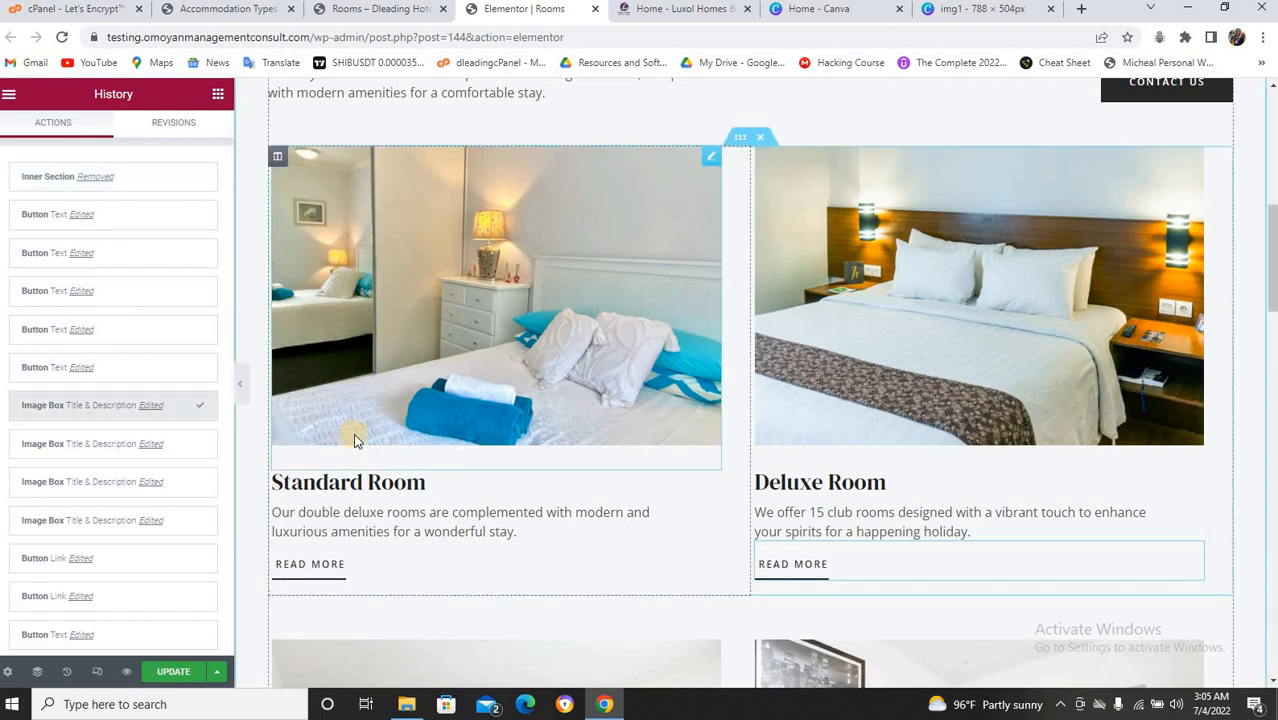
# Review the room cards and update the Rooms page in Elementor.
pyautogui.scroll(-8, 353, 435)
pyautogui.scroll(-5, 487, 425)
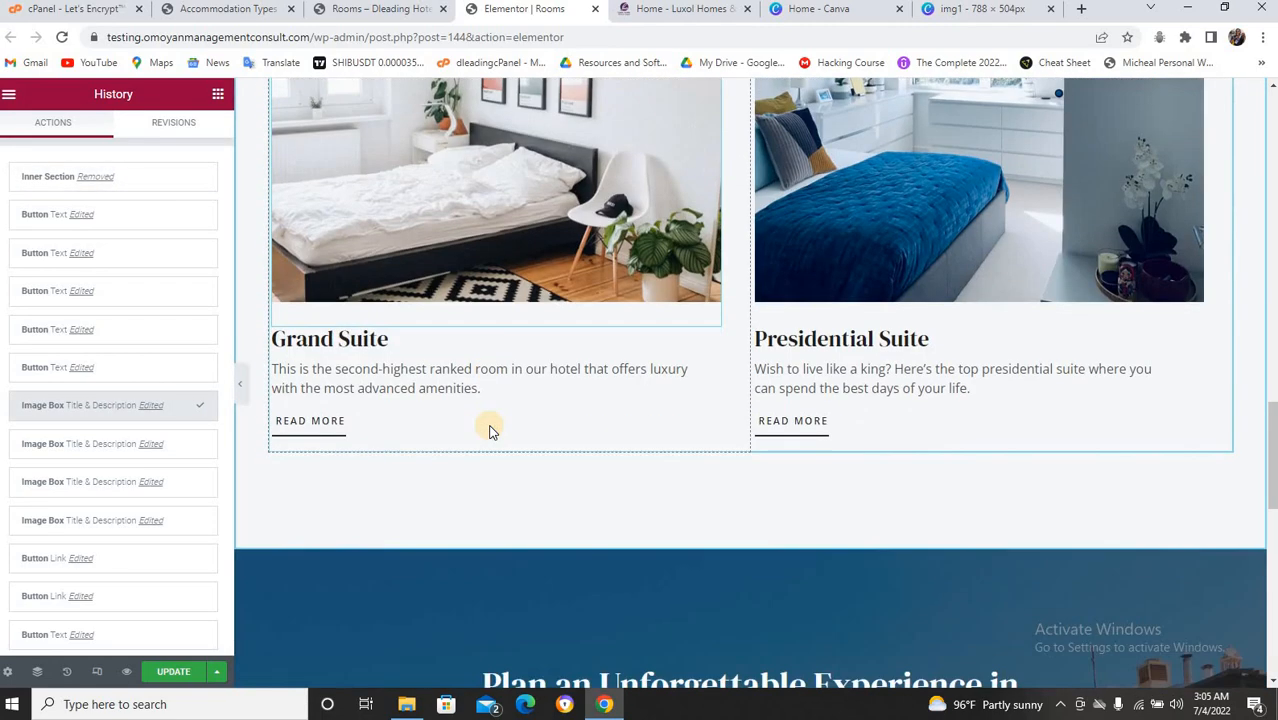
pyautogui.scroll(8, 487, 425)
pyautogui.scroll(6, 487, 428)
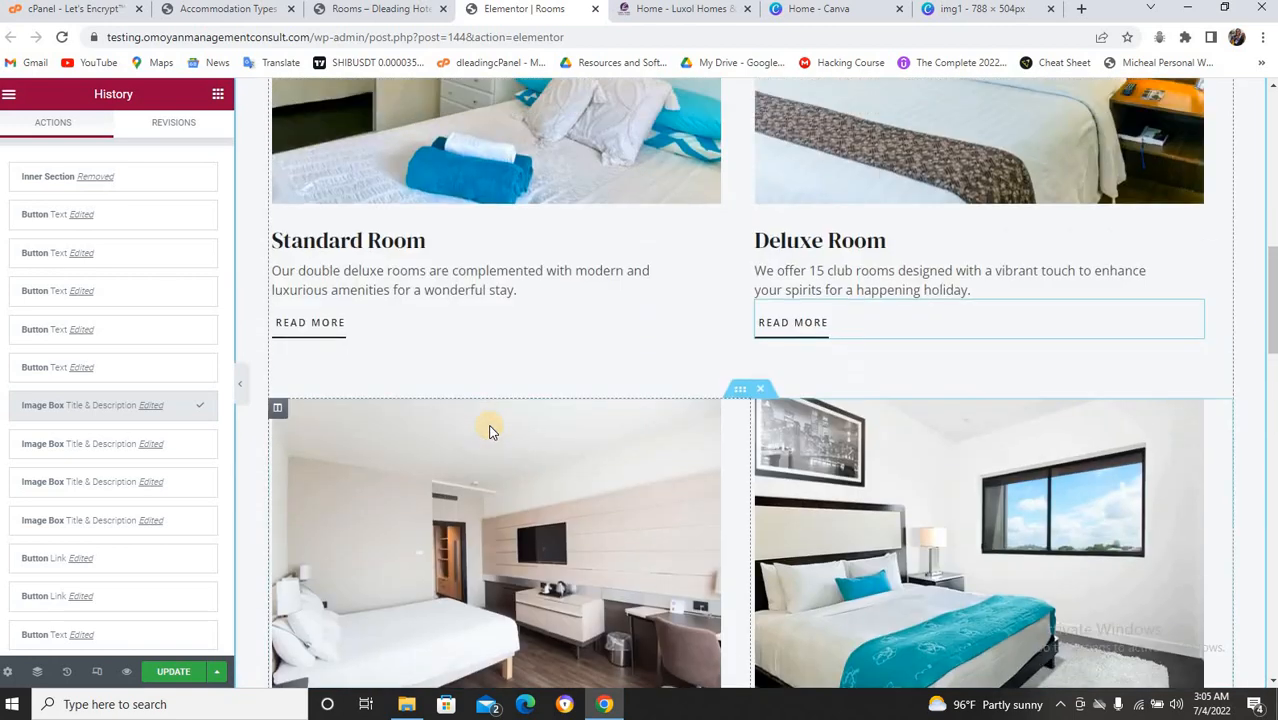
pyautogui.scroll(-5, 487, 428)
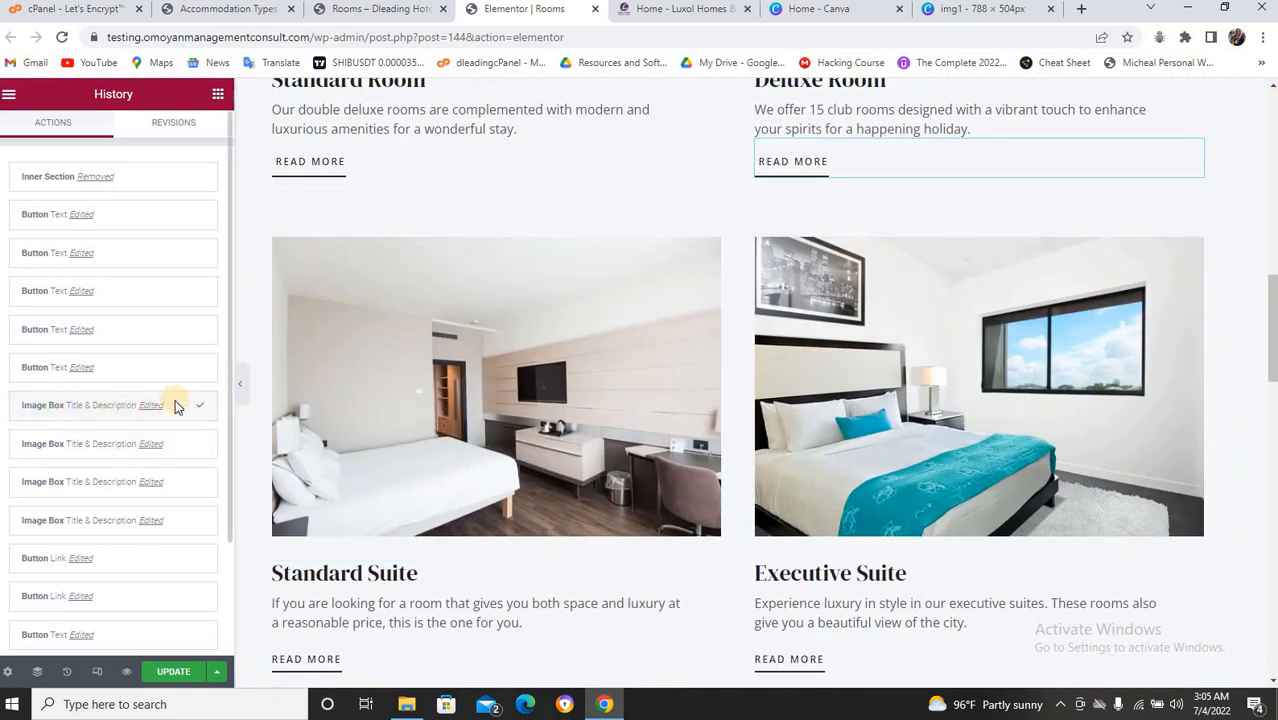
pyautogui.scroll(-5, 481, 433)
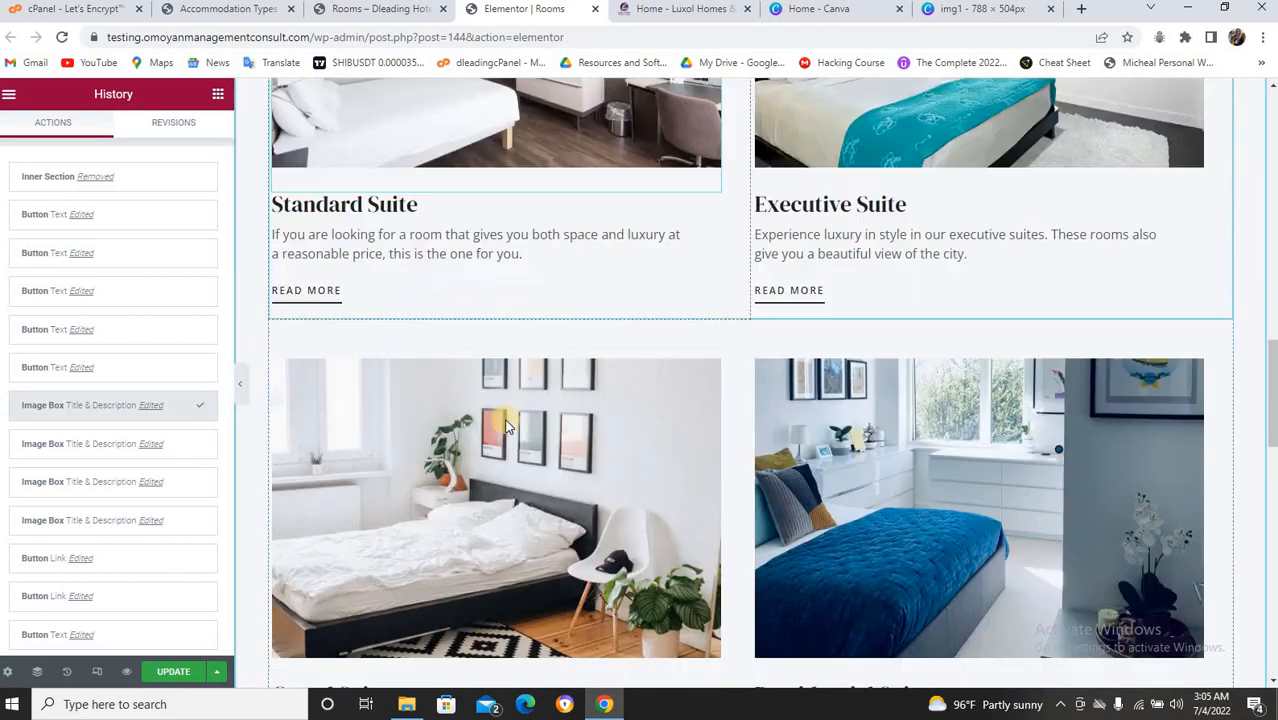
pyautogui.scroll(4, 503, 424)
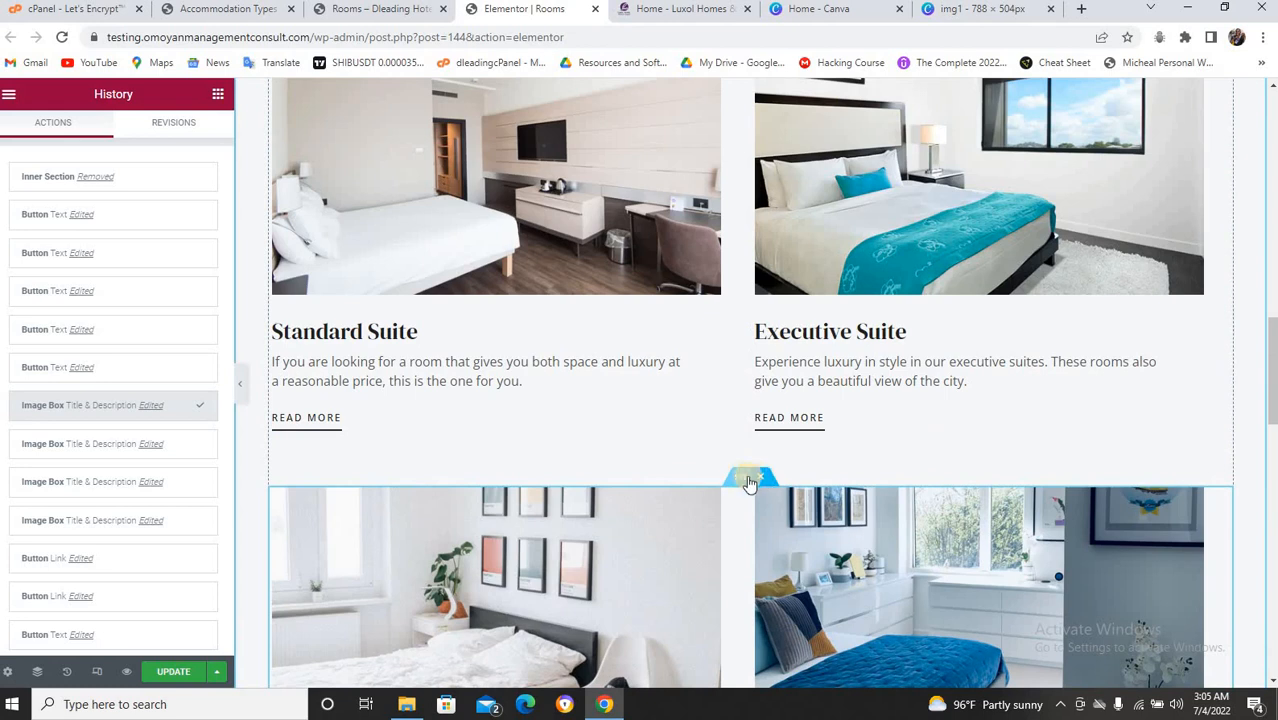
pyautogui.click(169, 674)
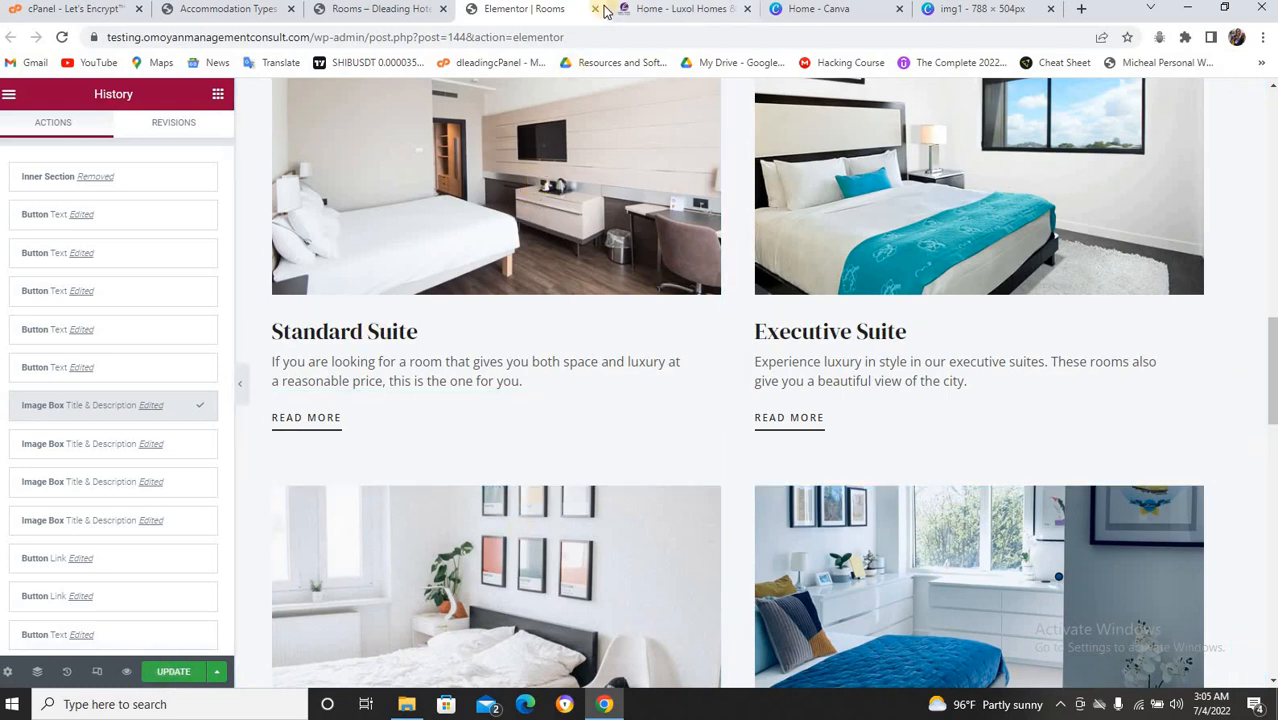
pyautogui.click(396, 10)
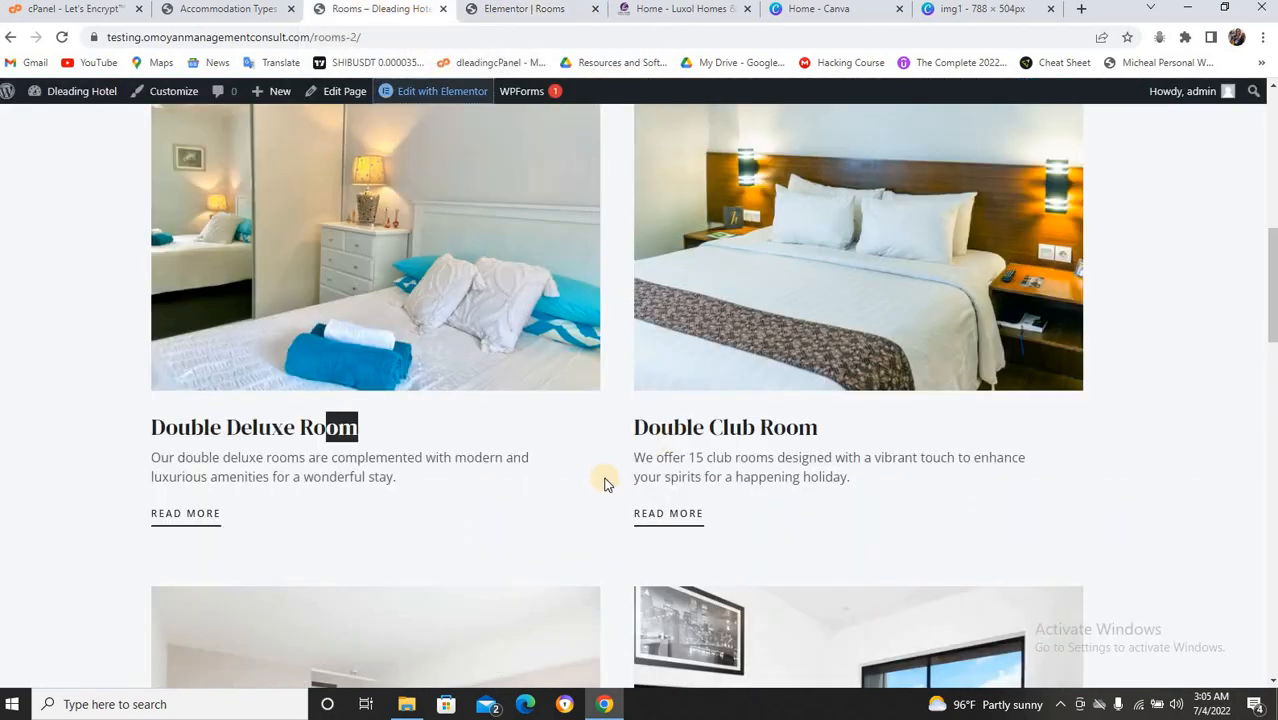
# Reload the live Rooms page to check the room cards, then return to Accommodation Types.
pyautogui.scroll(3, 604, 484)
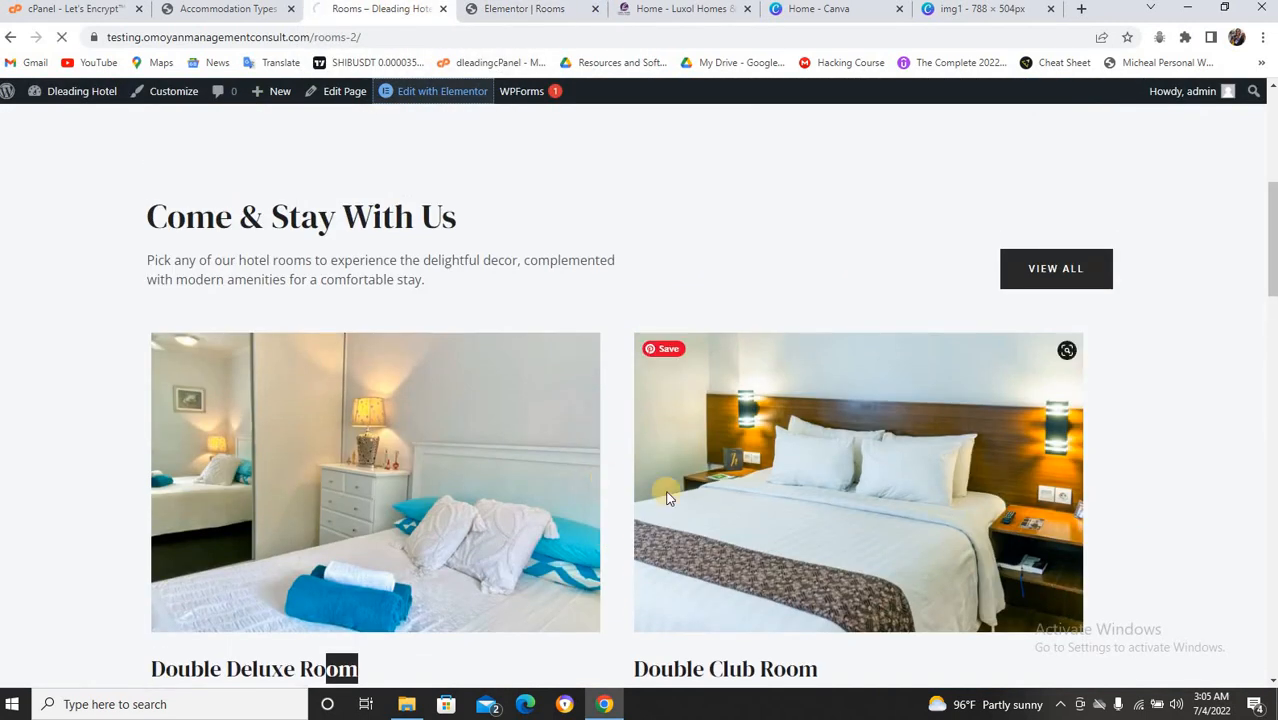
pyautogui.scroll(-4, 667, 487)
pyautogui.scroll(4, 667, 487)
pyautogui.press('F5')
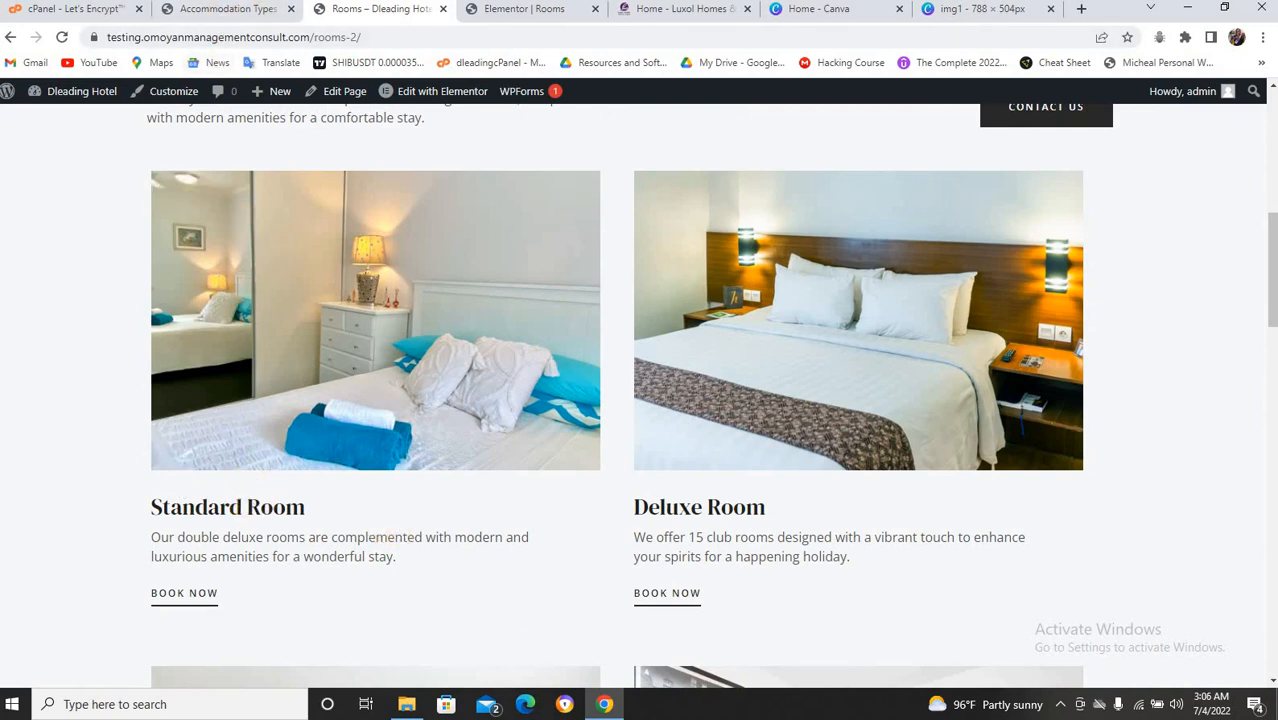
pyautogui.click(230, 9)
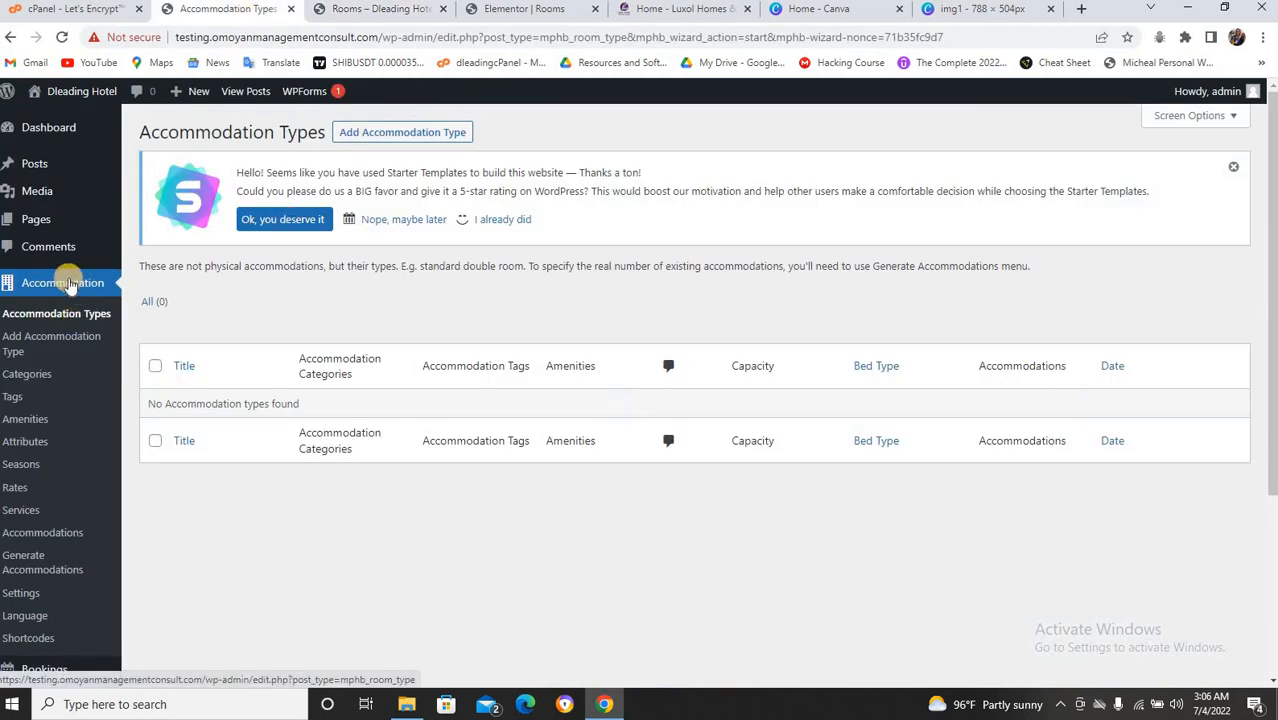
# Start a new accommodation type titled 'Standard Room'.
pyautogui.click(410, 136)
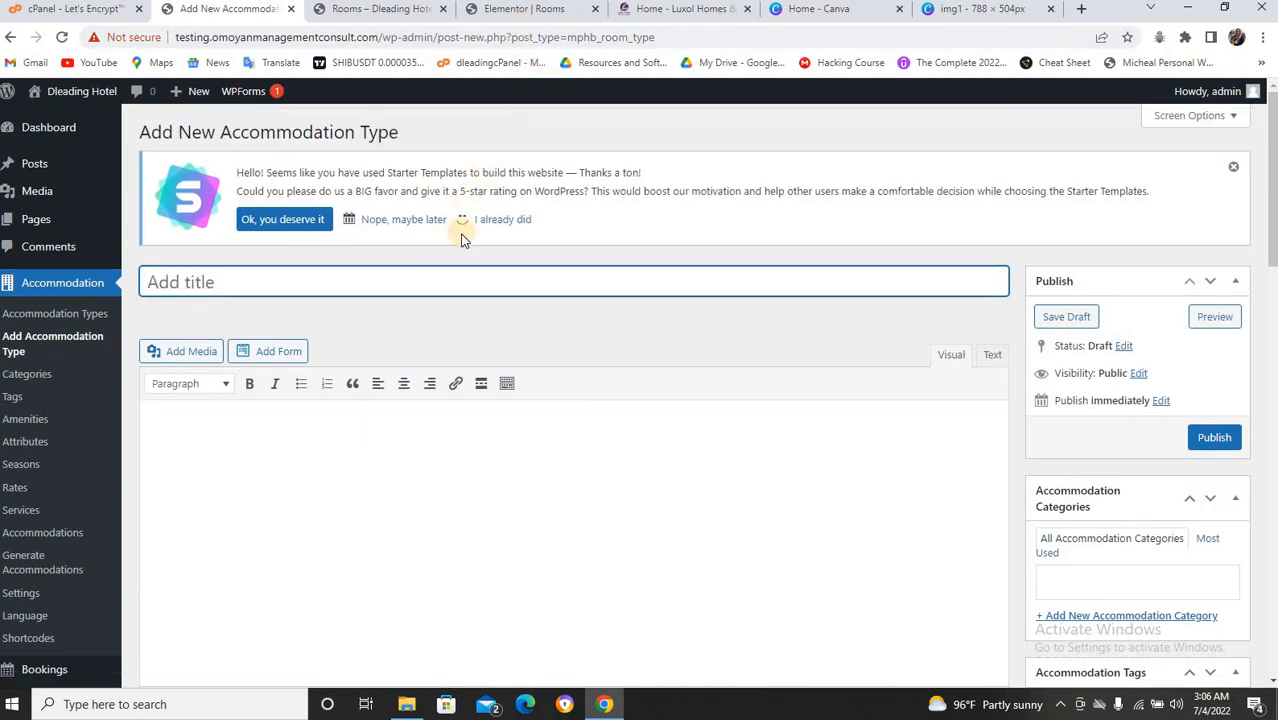
pyautogui.write('Standard')
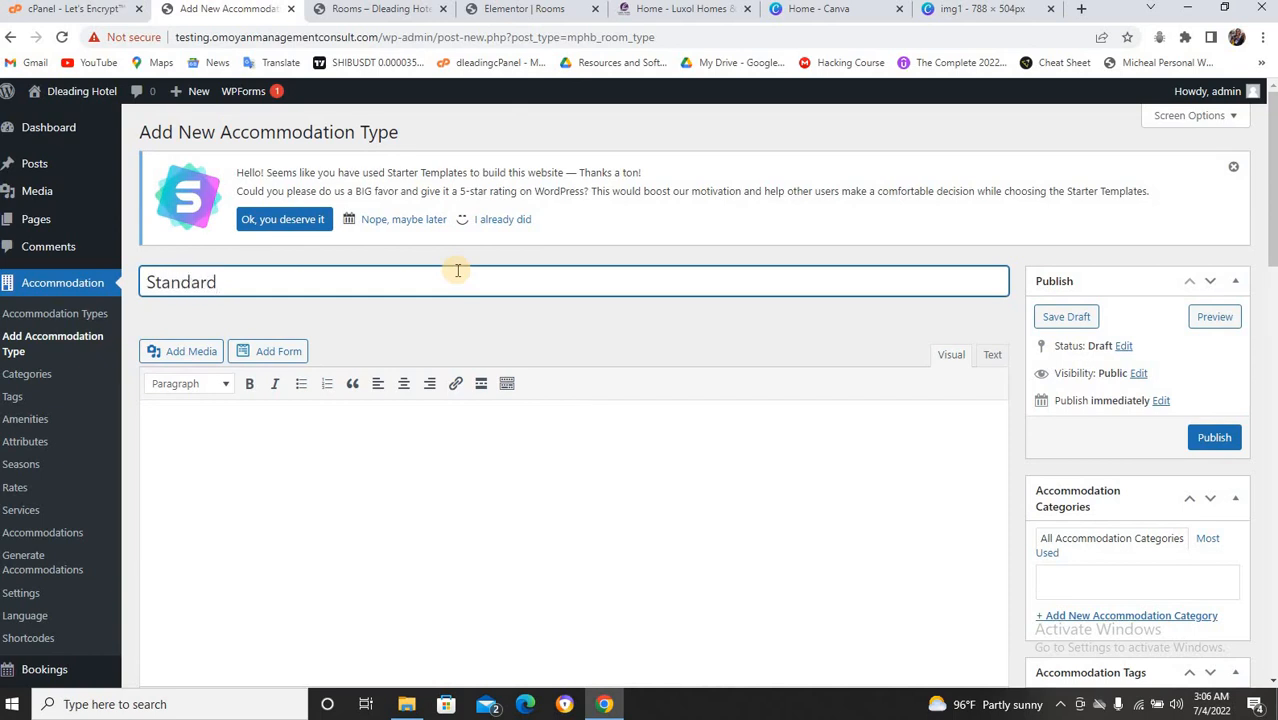
pyautogui.write(' Room')
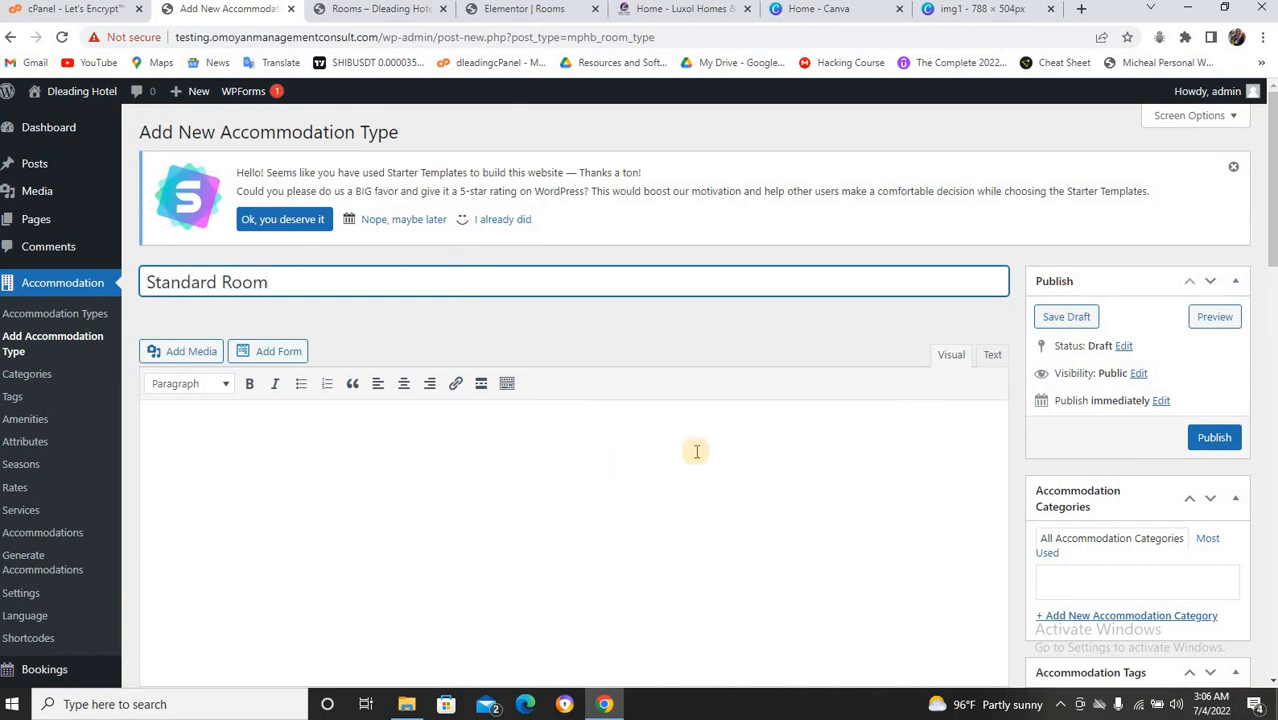
pyautogui.scroll(-3, 1268, 200)
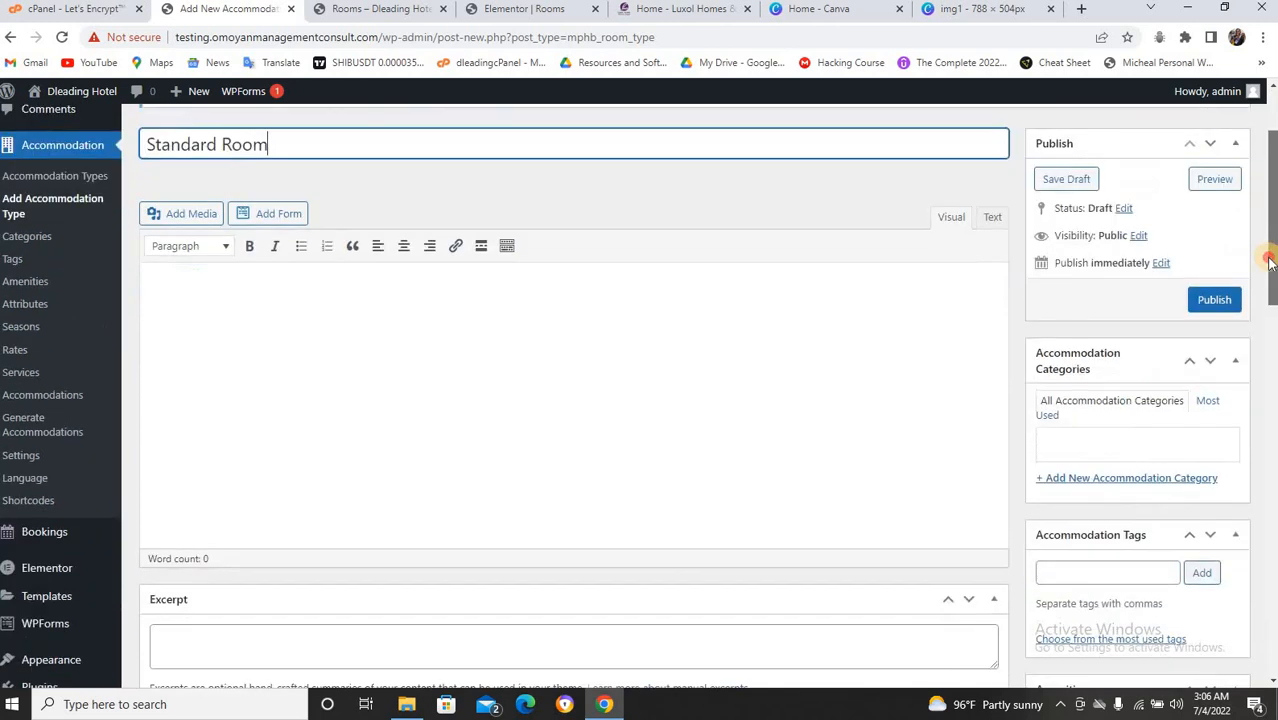
# Copy the Standard Suite description from Elementor and paste it repeatedly into the description.
pyautogui.click(528, 9)
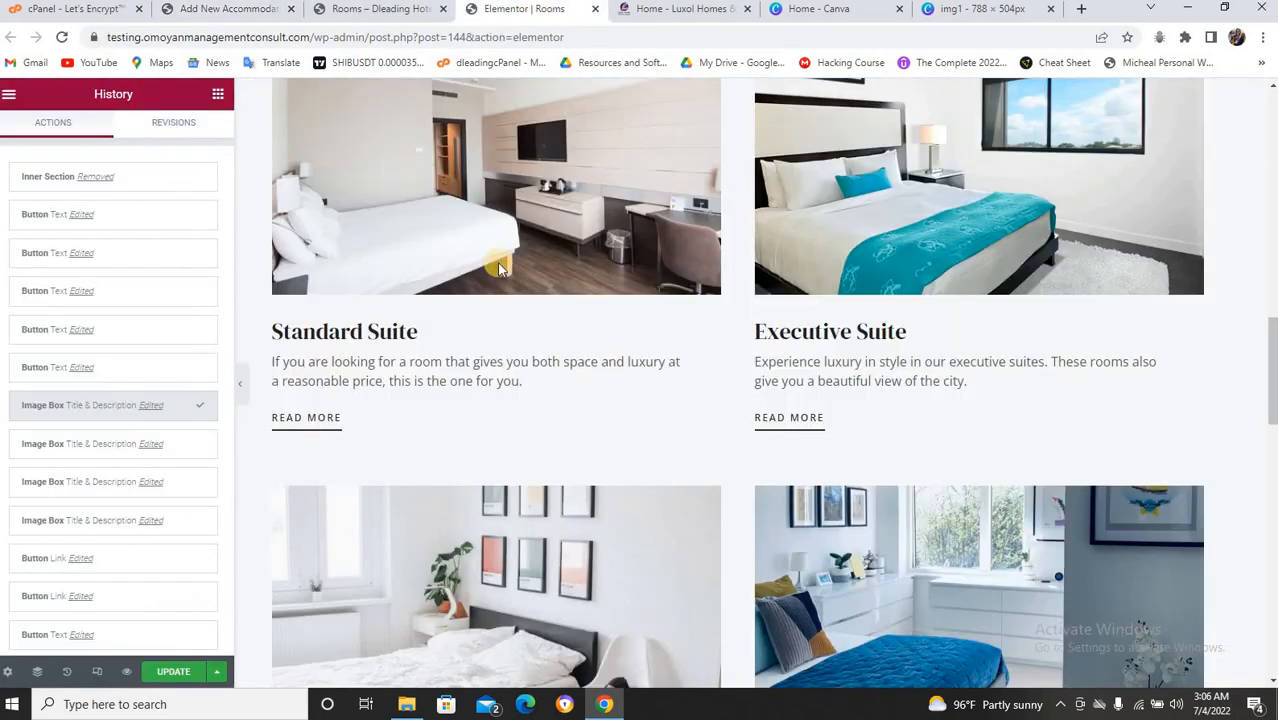
pyautogui.click(451, 379)
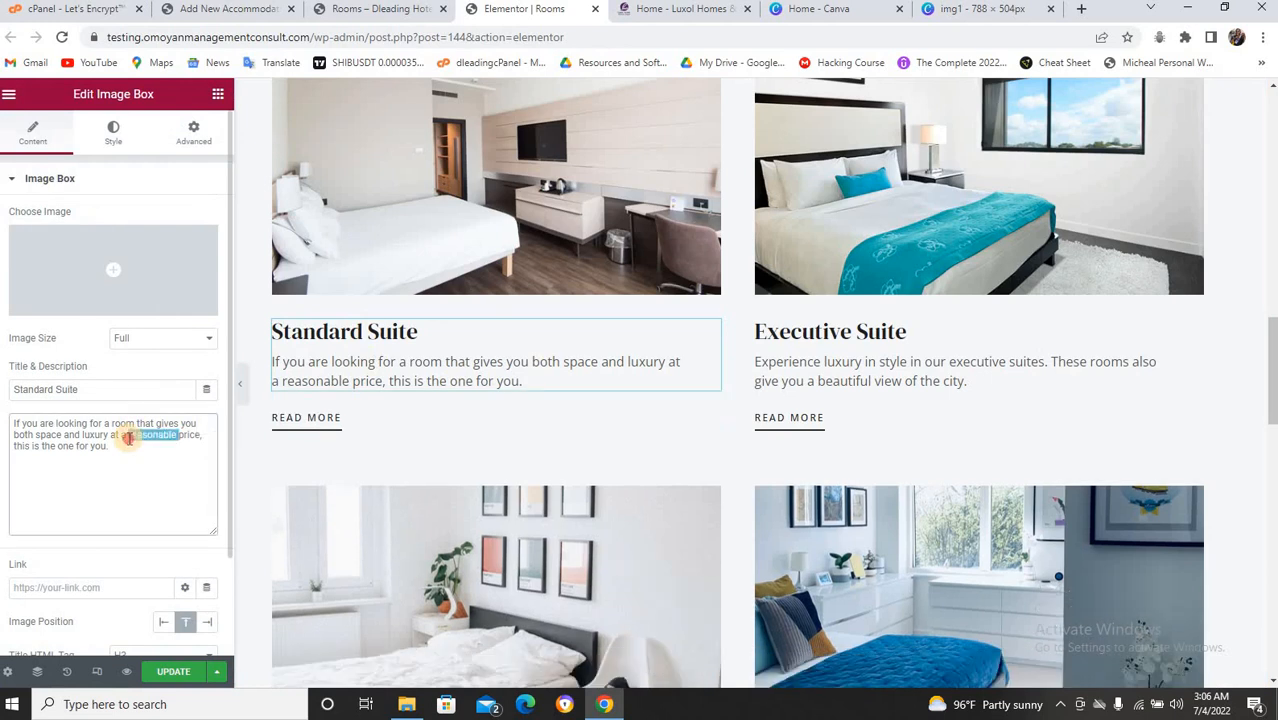
pyautogui.tripleClick(128, 437)
pyautogui.hotkey('ctrl', 'c')
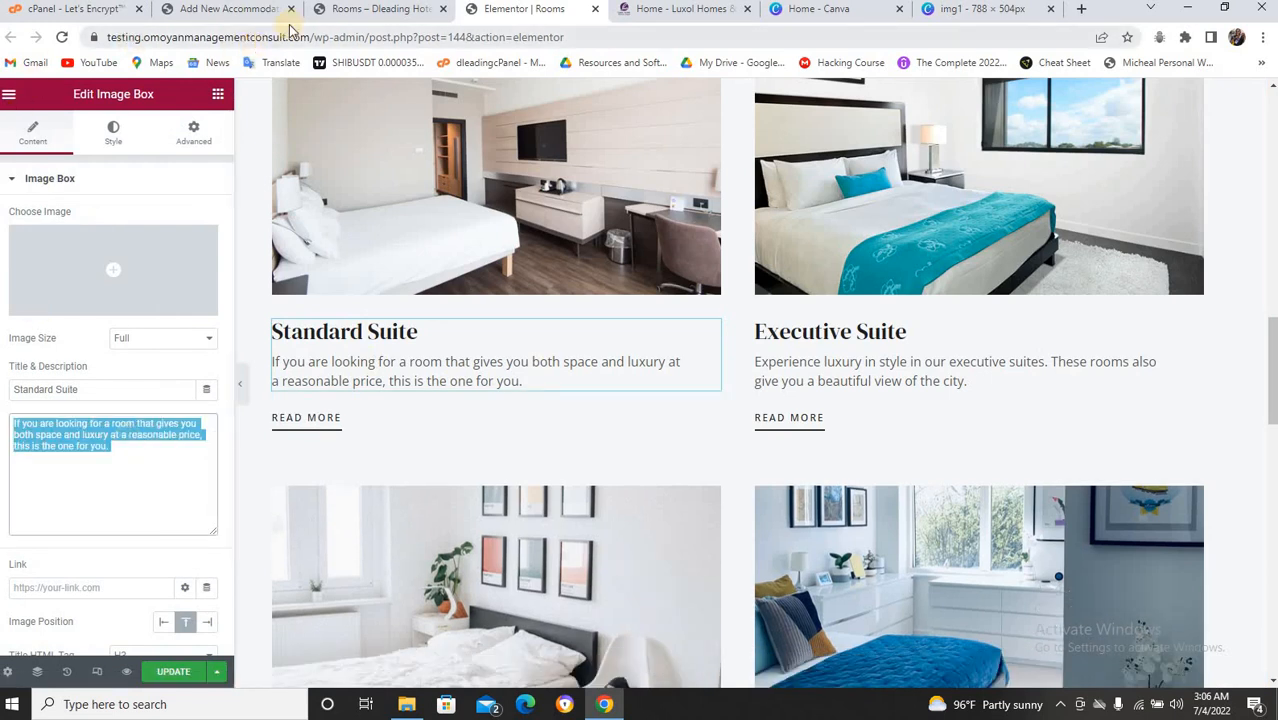
pyautogui.click(336, 9)
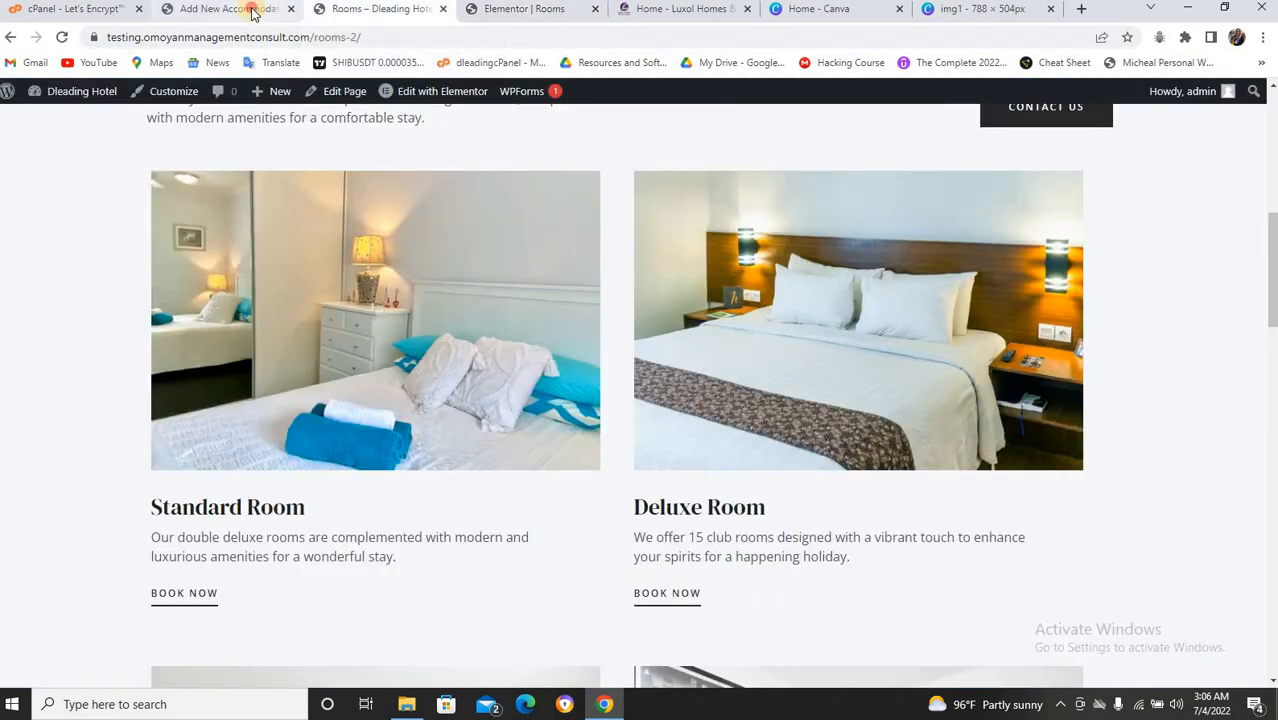
pyautogui.click(262, 10)
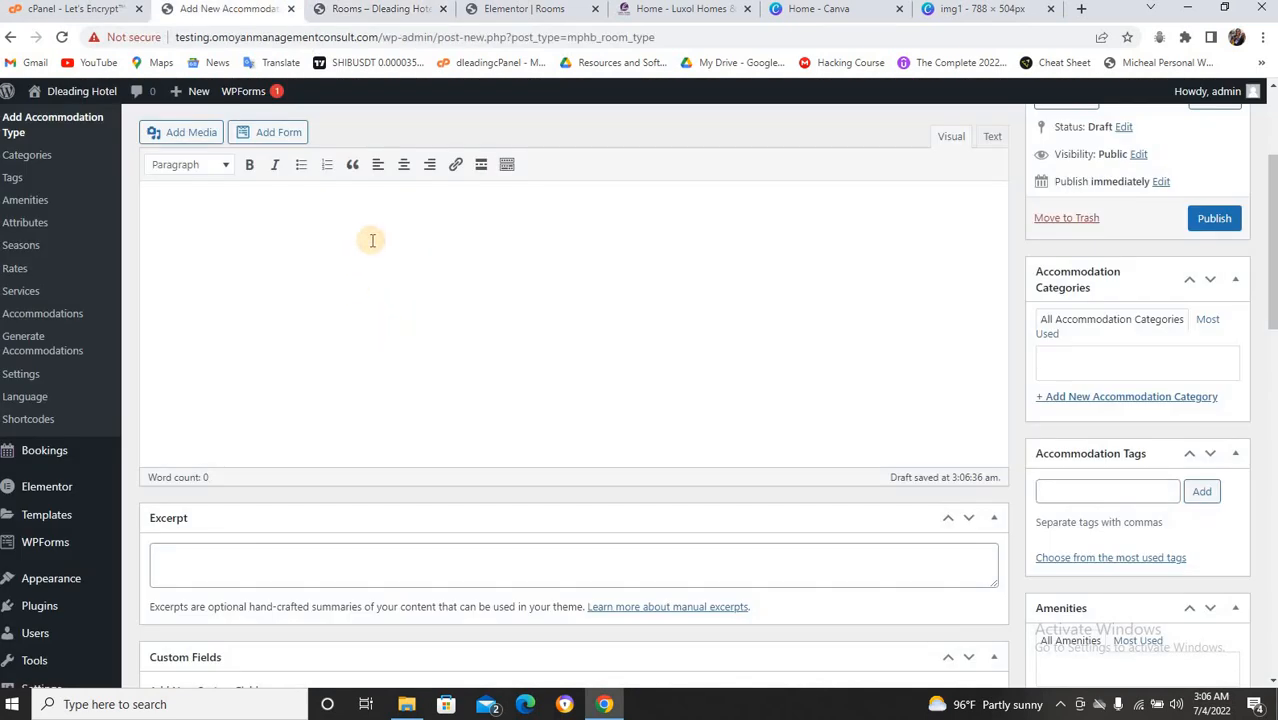
pyautogui.hotkey('ctrl', 'v')
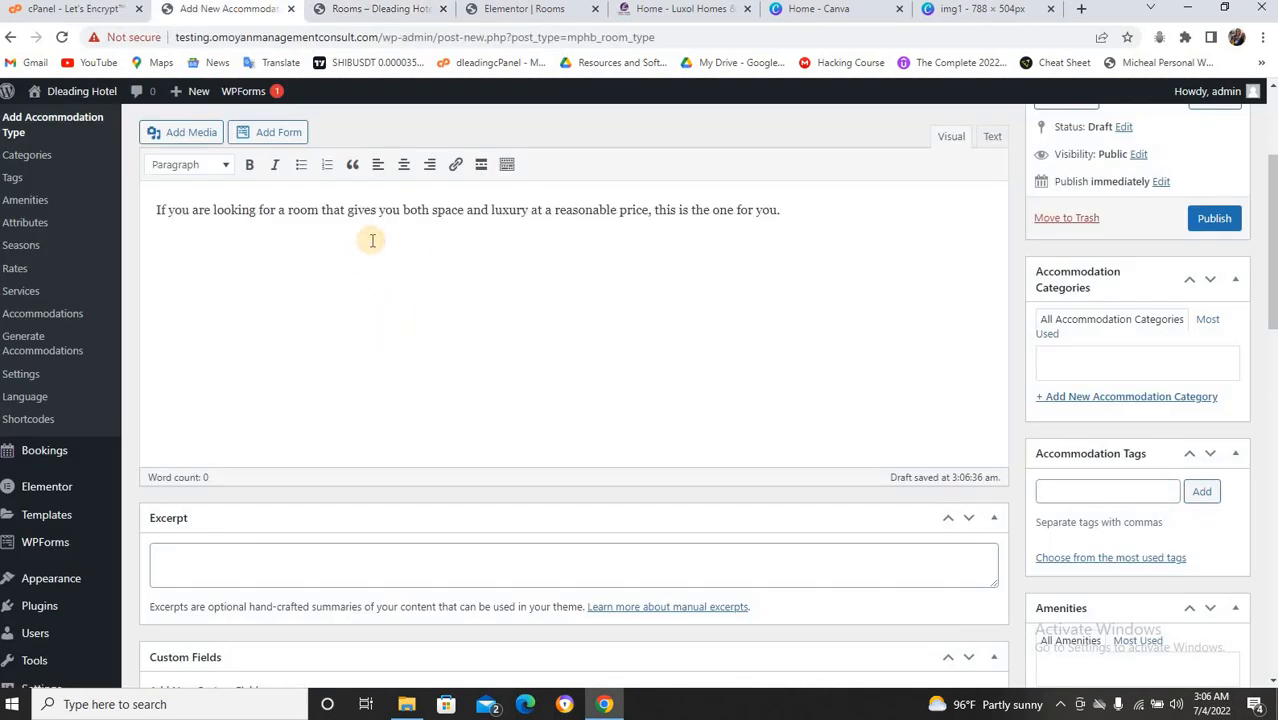
pyautogui.hotkey('ctrl', 'v')
pyautogui.hotkey('ctrl', 'v')
pyautogui.hotkey('ctrl', 'v')
pyautogui.hotkey('ctrl', 'v')
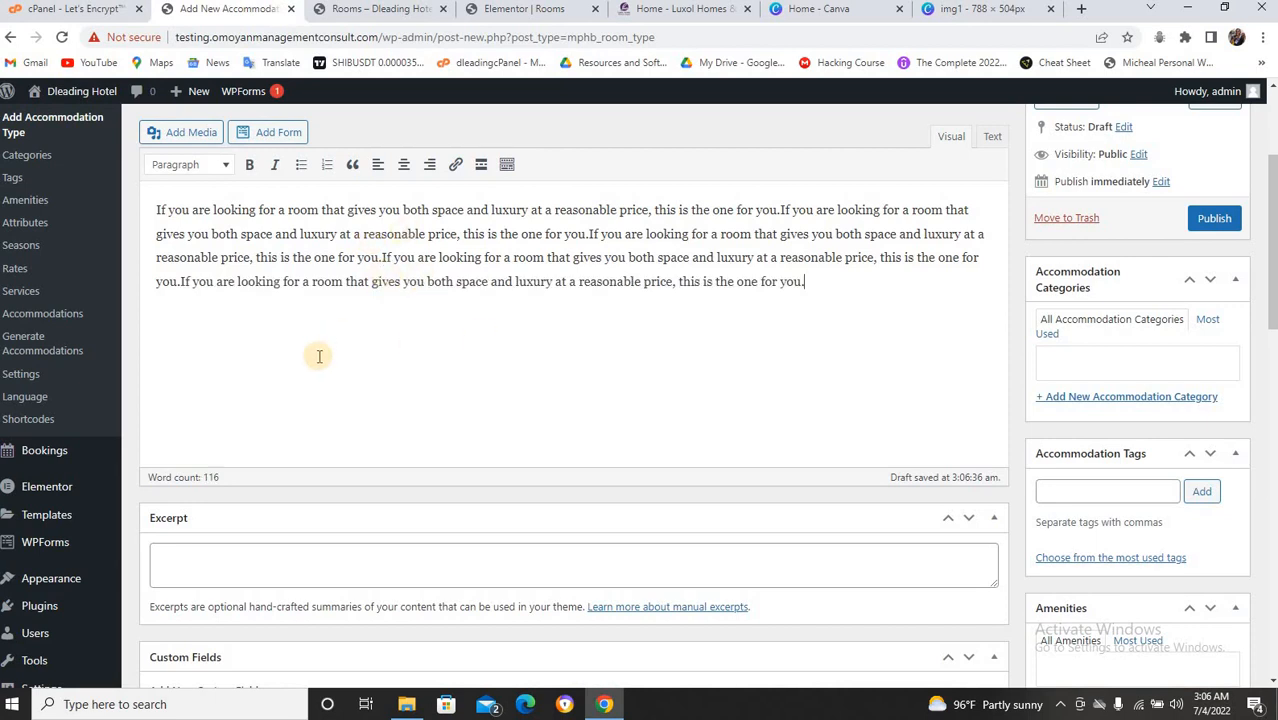
pyautogui.scroll(-3, 330, 366)
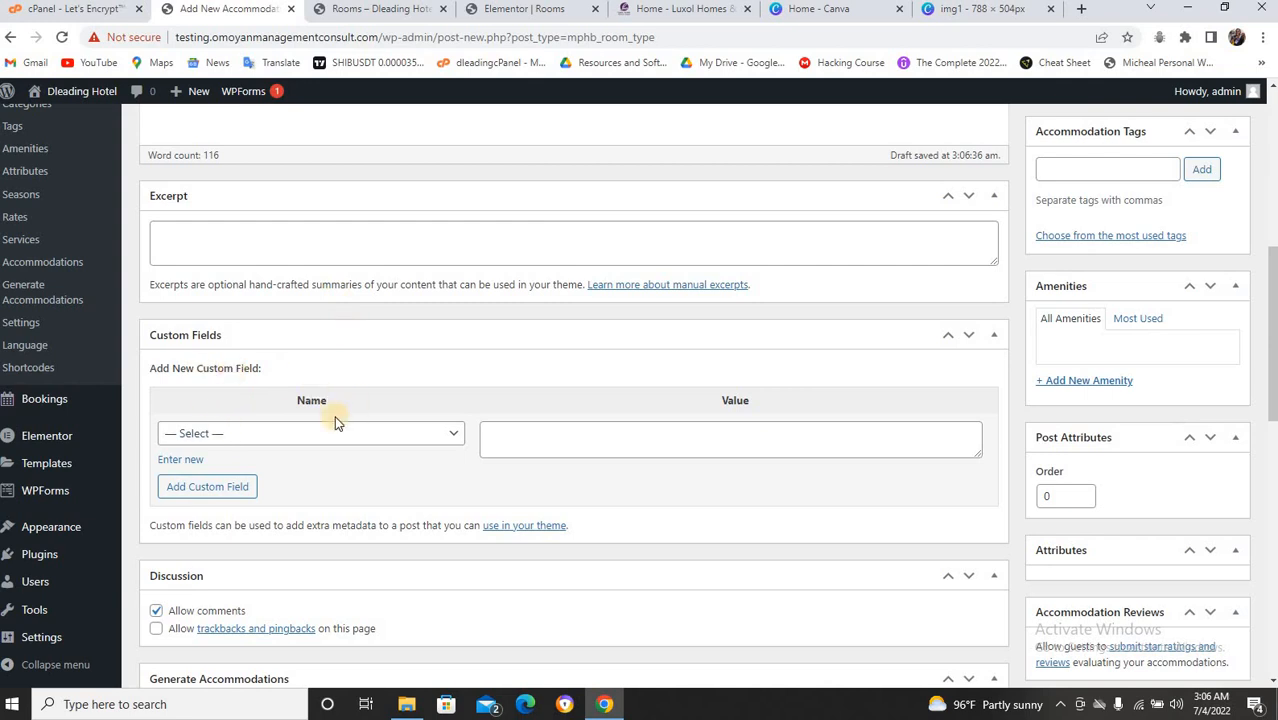
# Turn off comments and edit the accommodation, adult and children counts for the room type.
pyautogui.scroll(-2, 442, 430)
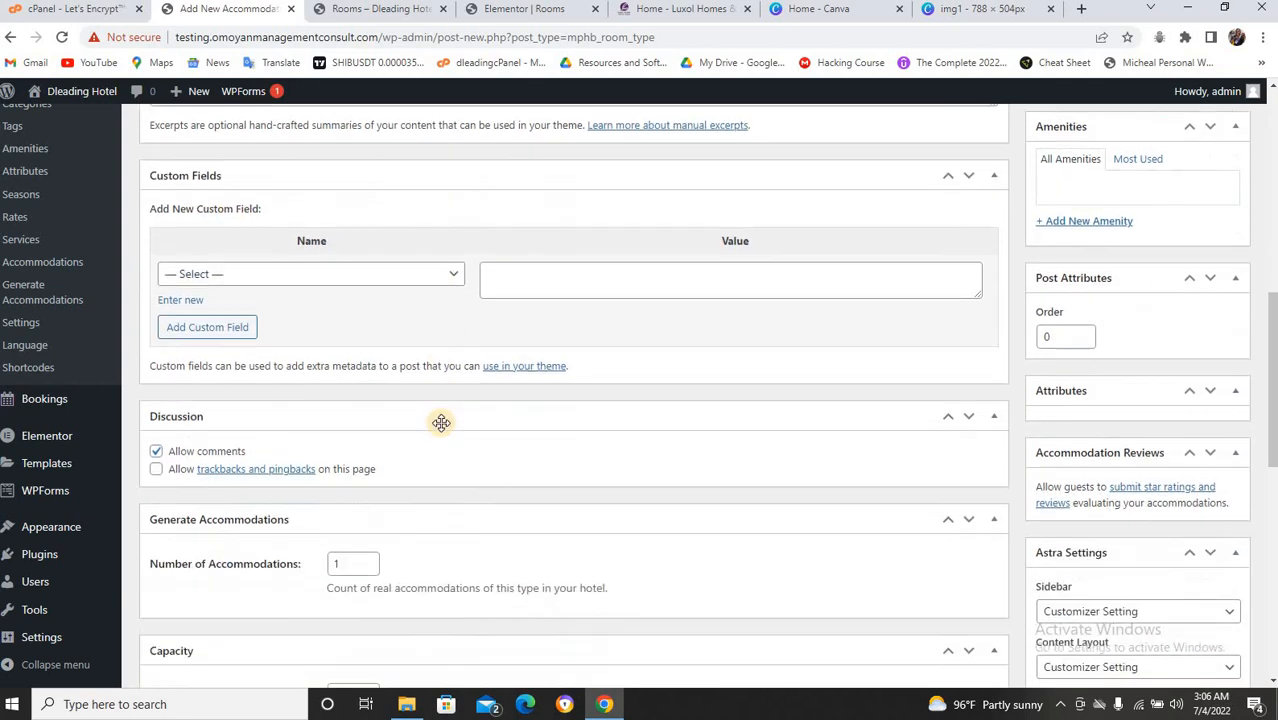
pyautogui.scroll(-1, 474, 389)
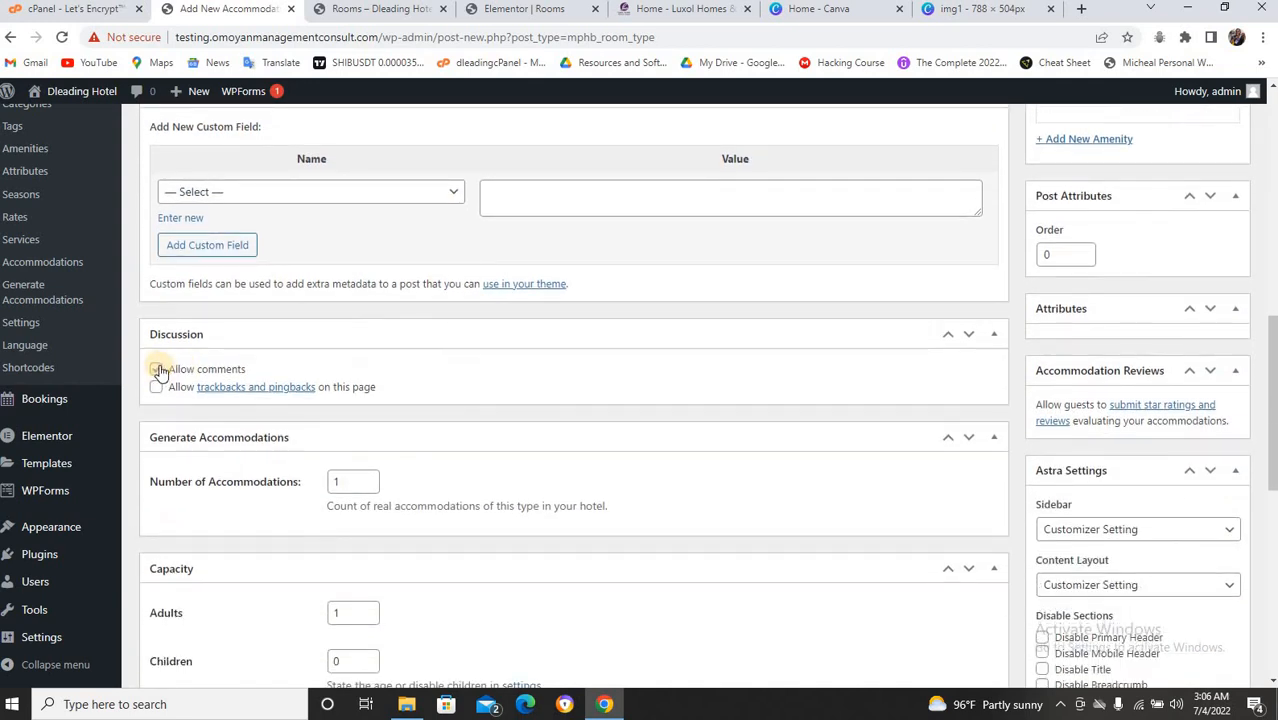
pyautogui.click(156, 370)
pyautogui.scroll(-2, 330, 357)
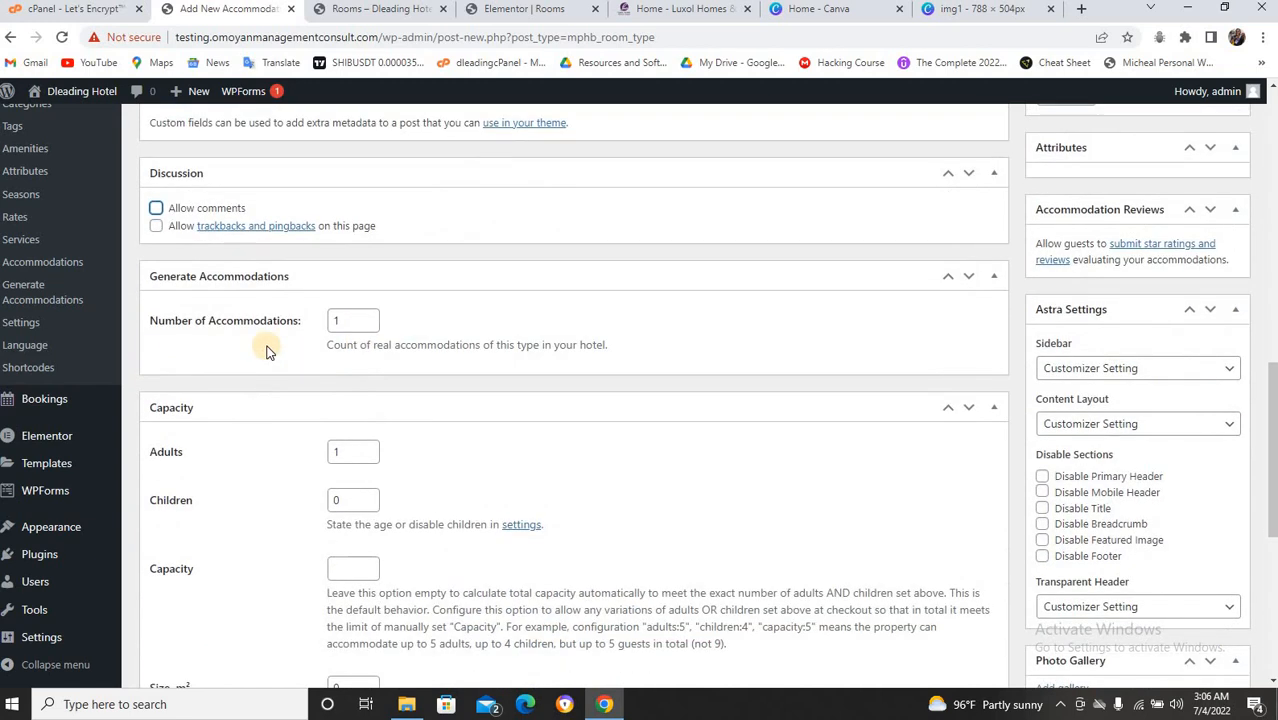
pyautogui.click(342, 319)
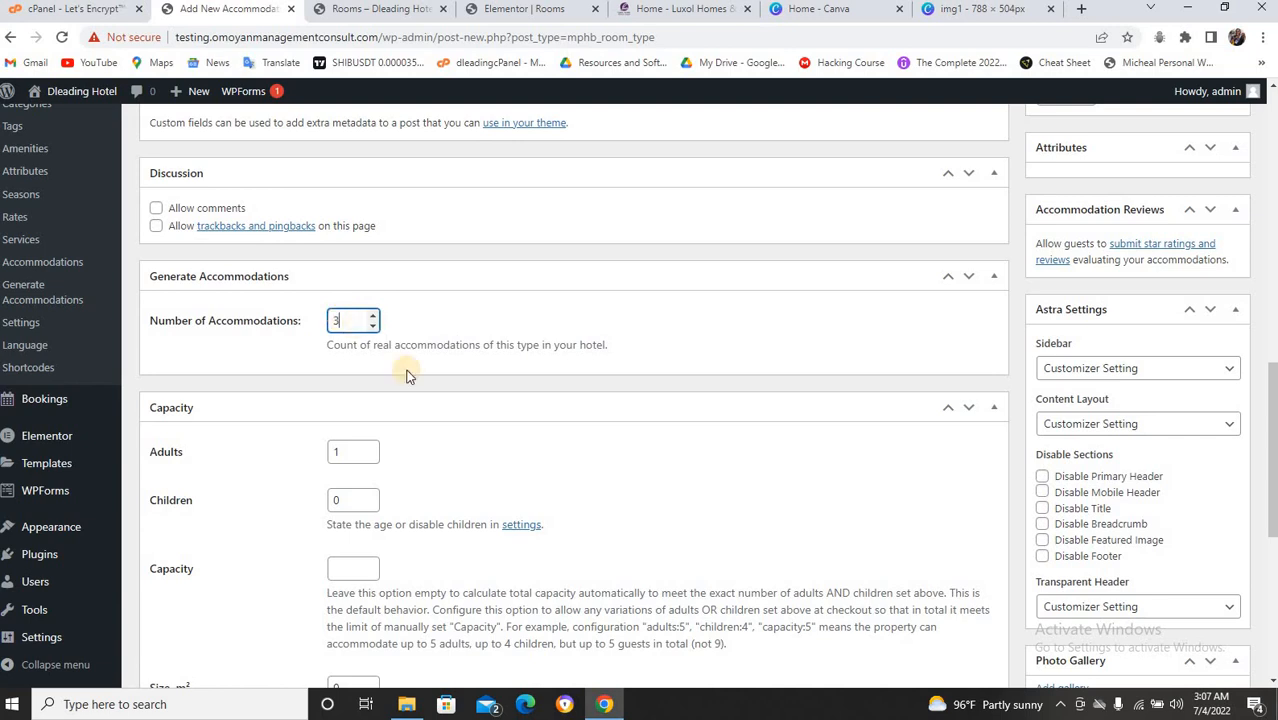
pyautogui.click(349, 452)
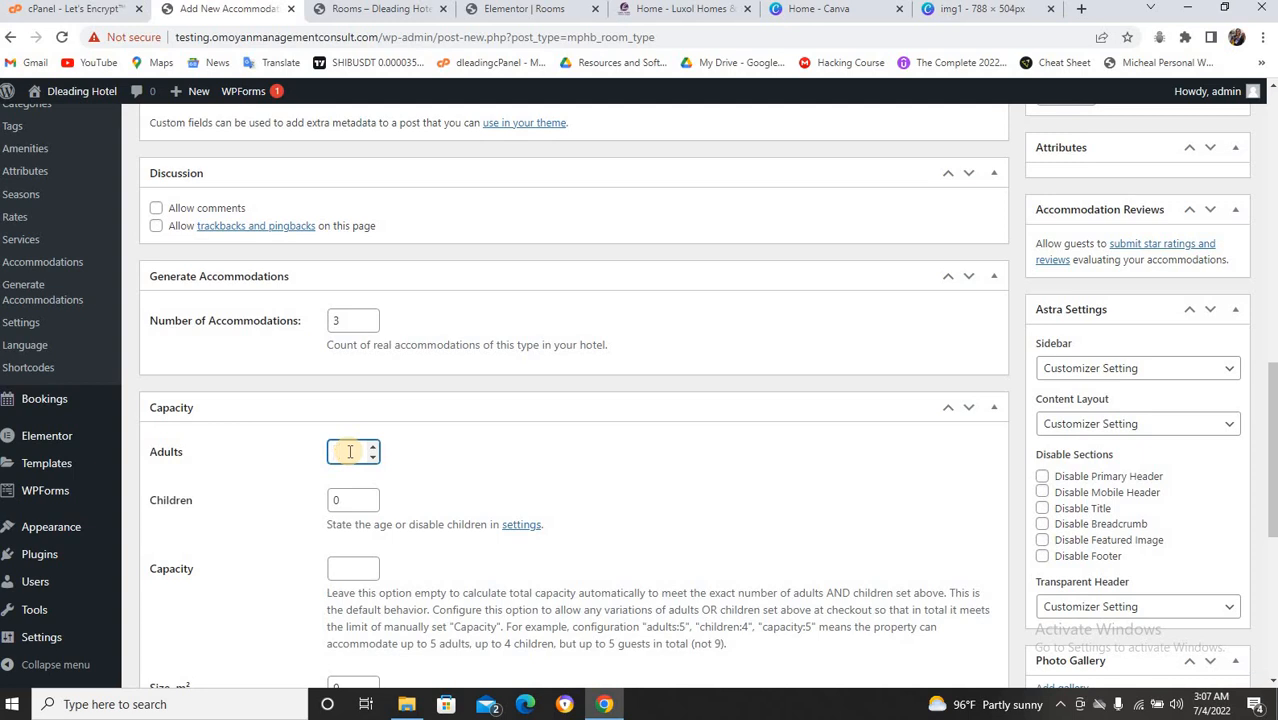
pyautogui.click(352, 503)
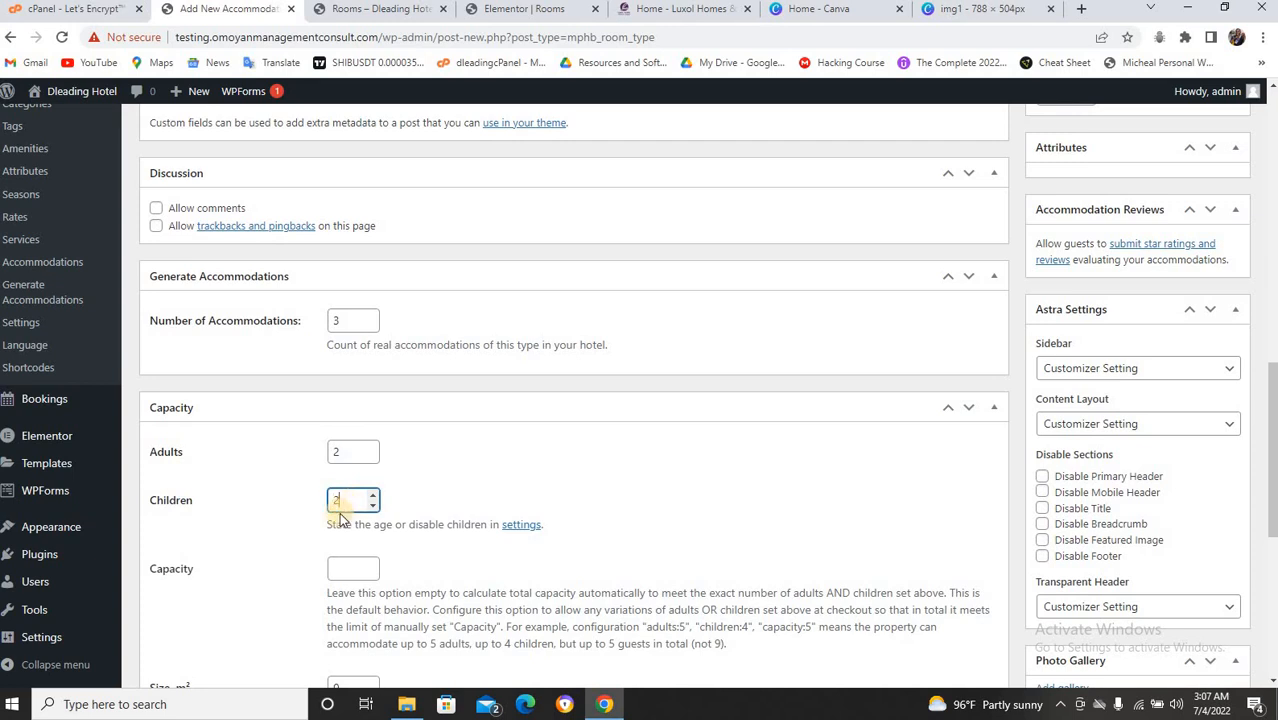
# Scroll down to the still-empty Available Services box and right-click Accommodation > Services in the sidebar.
pyautogui.scroll(-1, 341, 515)
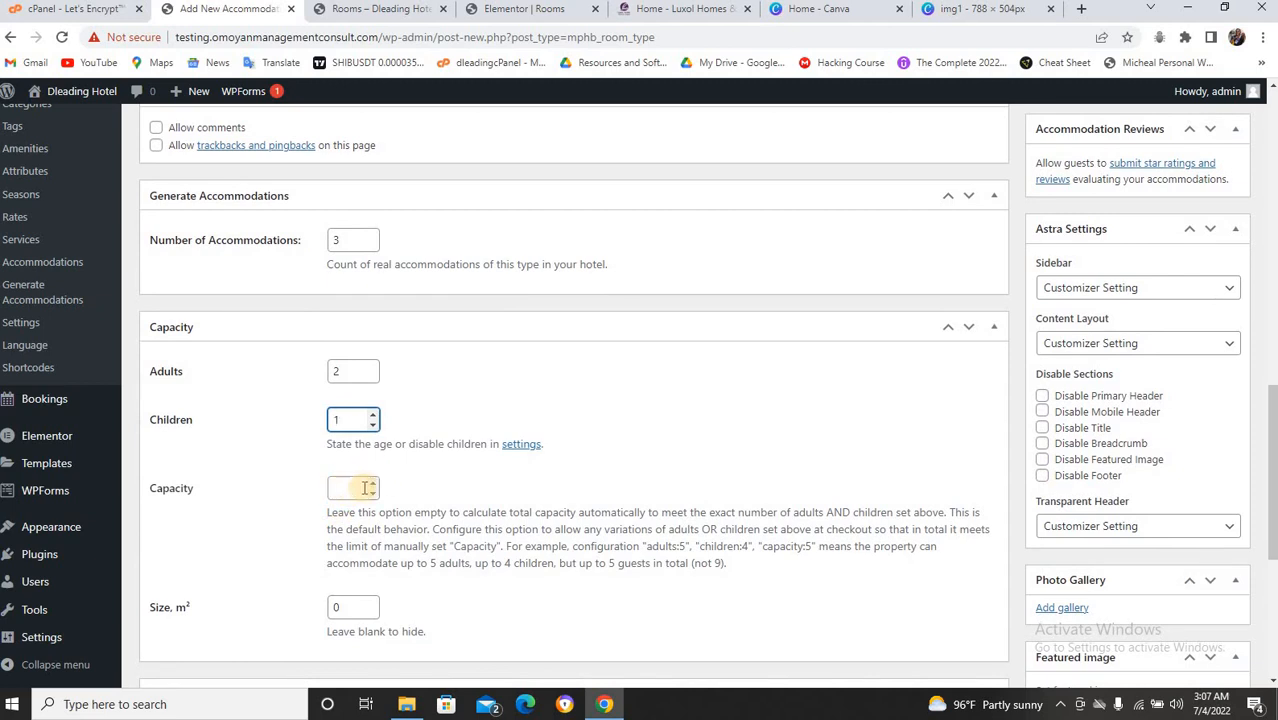
pyautogui.scroll(-2, 341, 488)
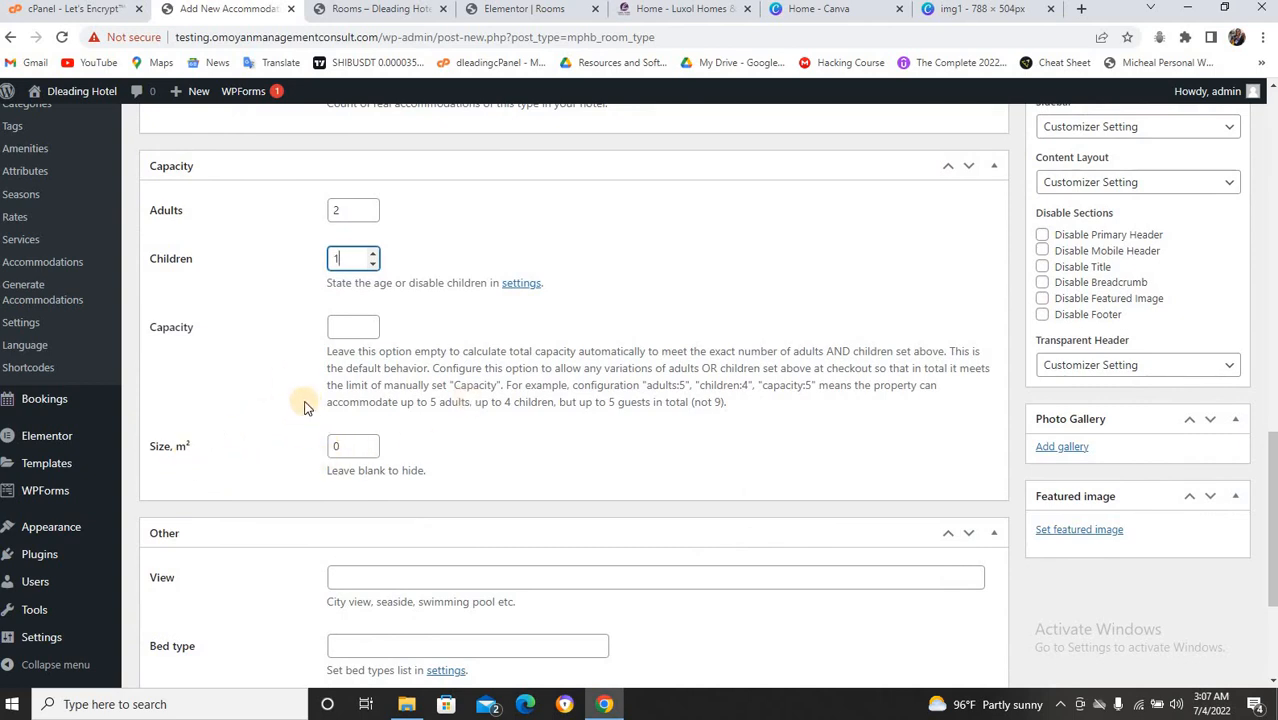
pyautogui.scroll(-2, 262, 445)
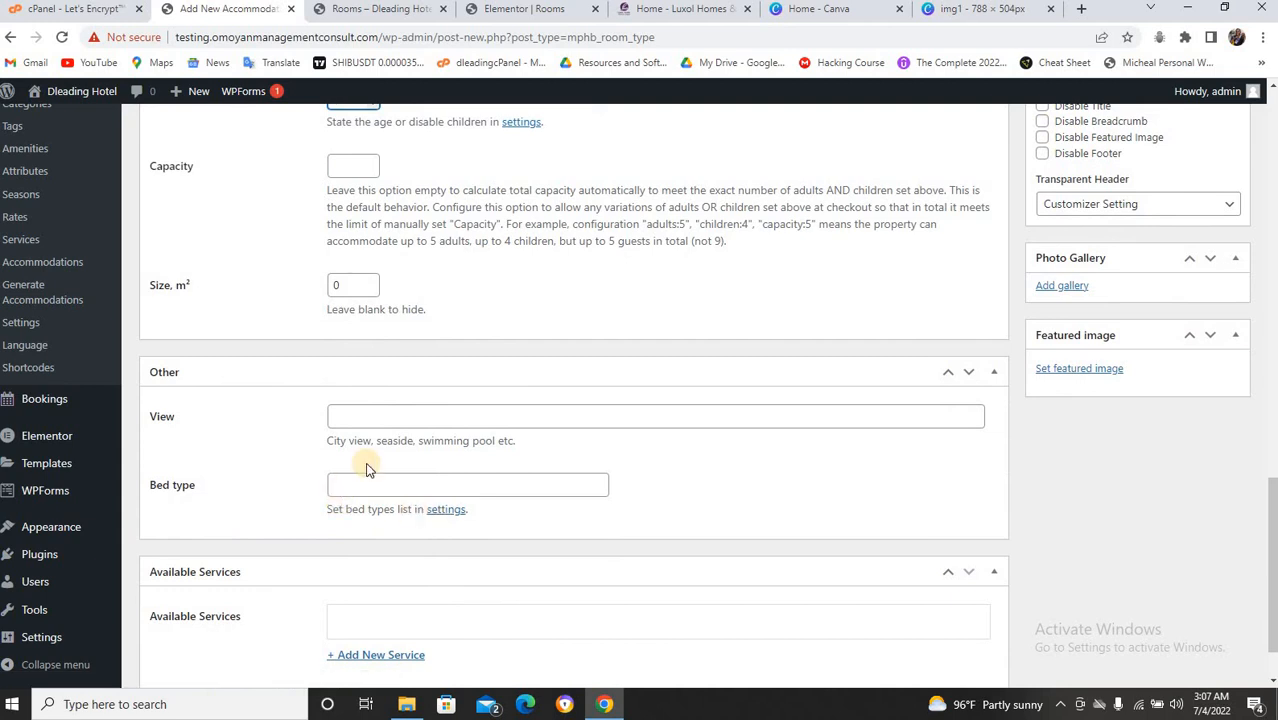
pyautogui.scroll(-1, 365, 470)
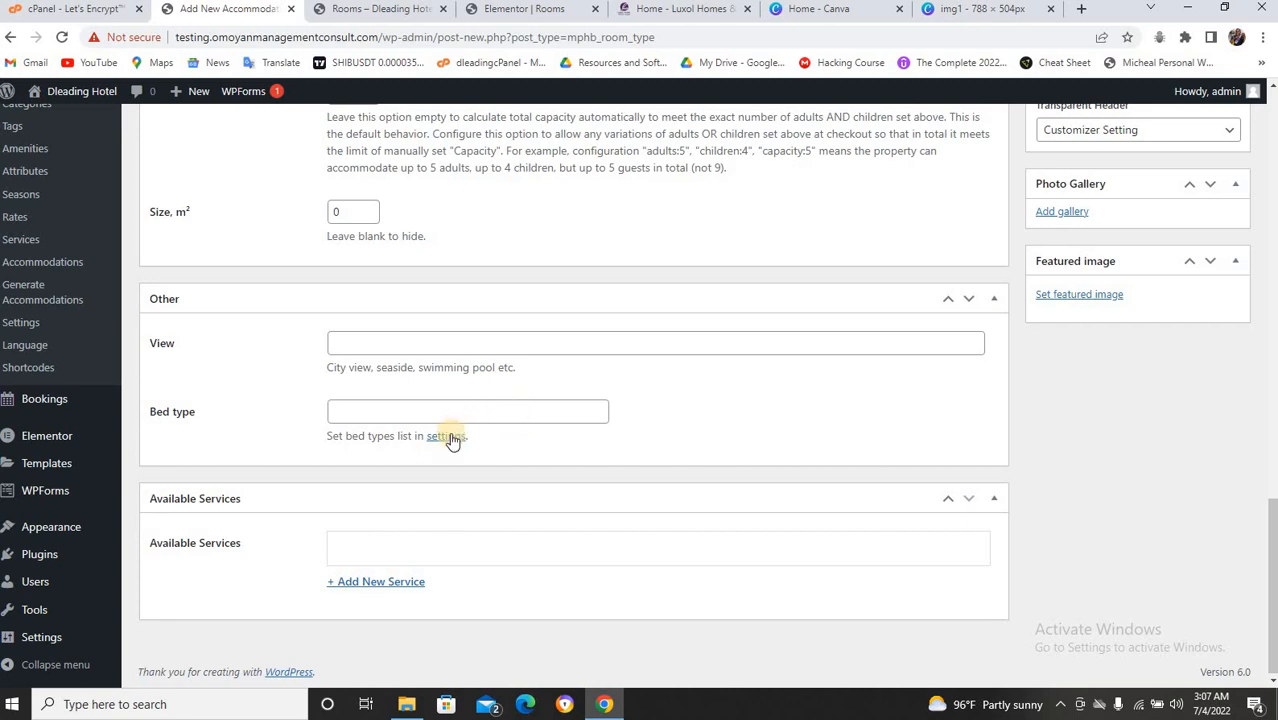
pyautogui.rightClick(20, 247)
# Open the Services list in a new tab and start a new service.
pyautogui.click(62, 250)
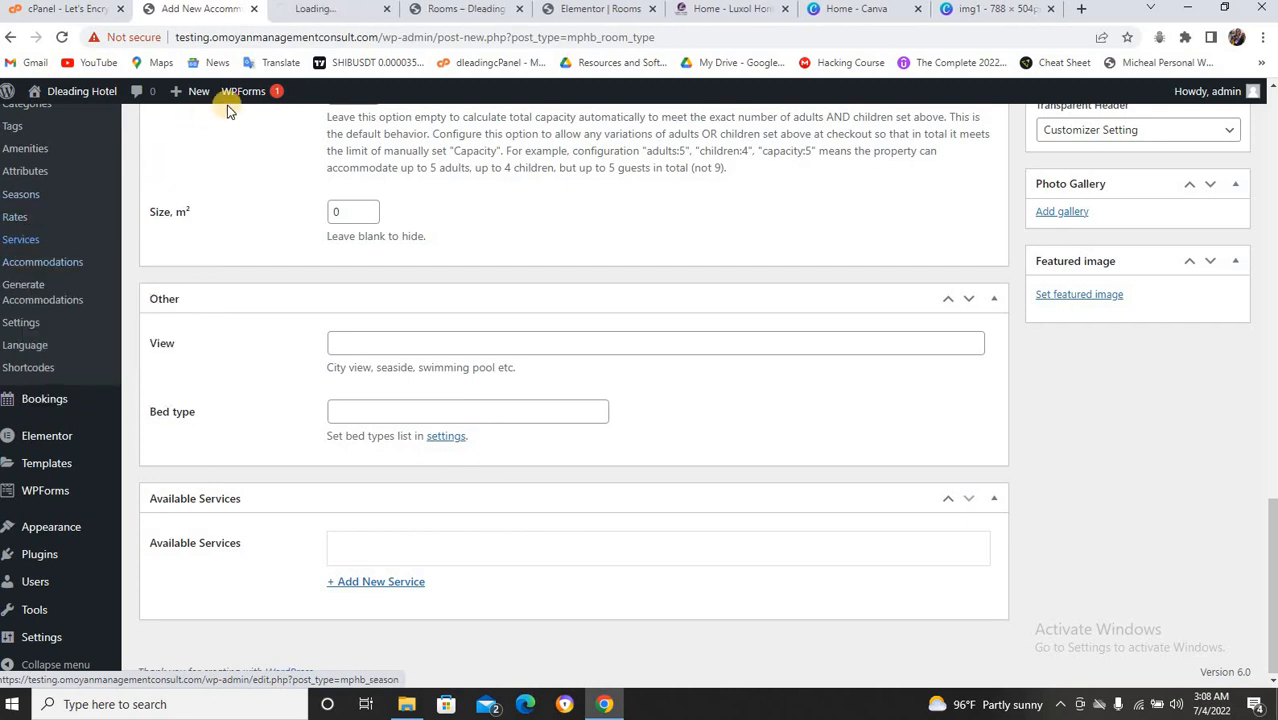
pyautogui.click(333, 12)
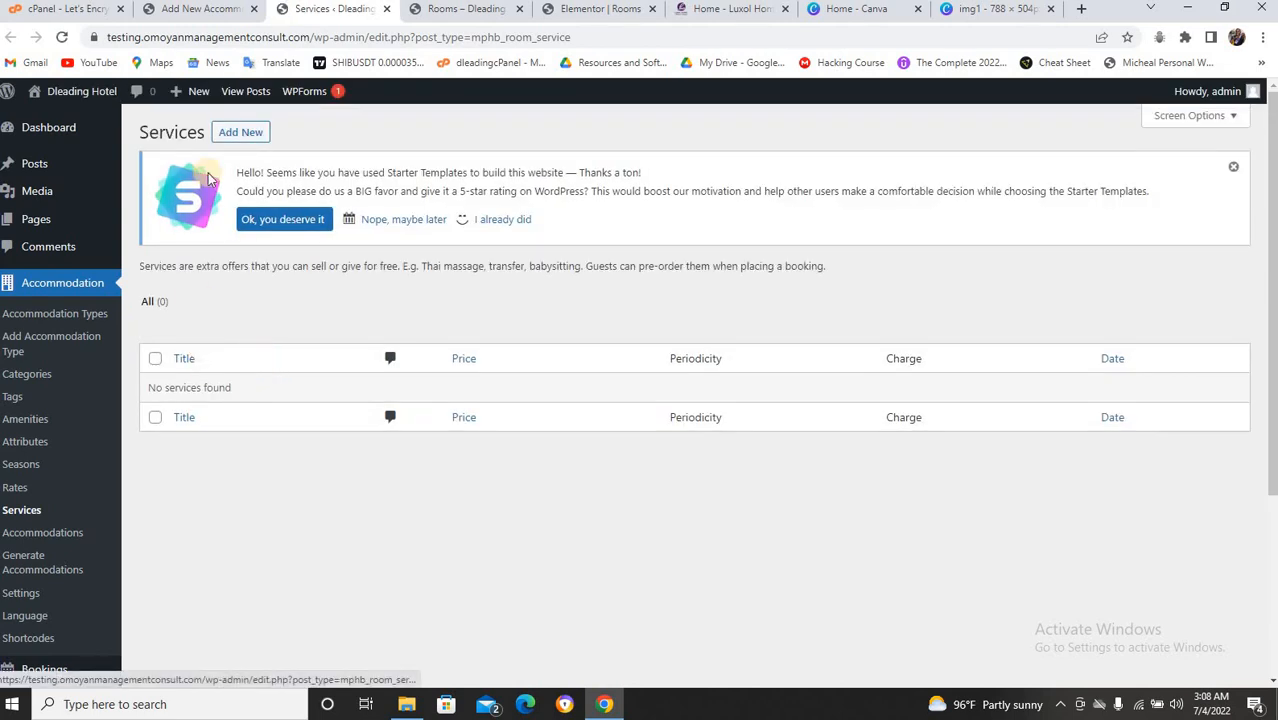
pyautogui.click(248, 134)
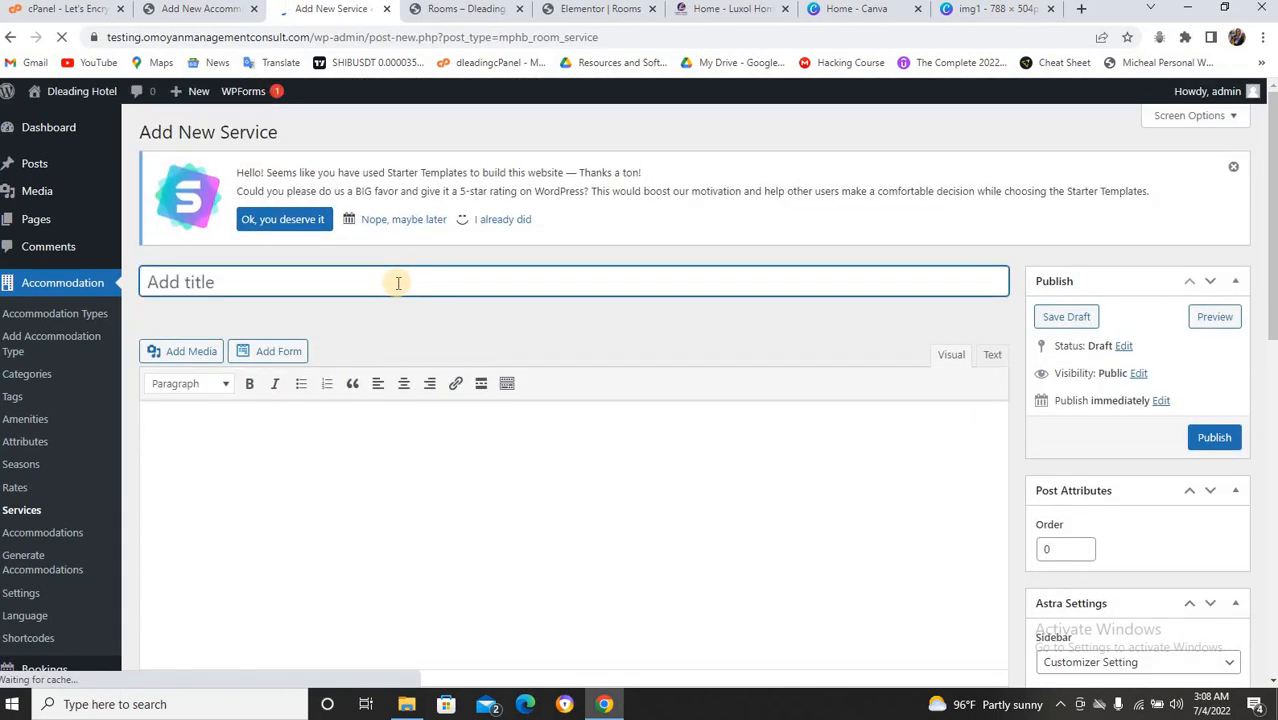
# Title the service 'dry cleaning', set its price to 1000, and publish it.
pyautogui.write('dry')
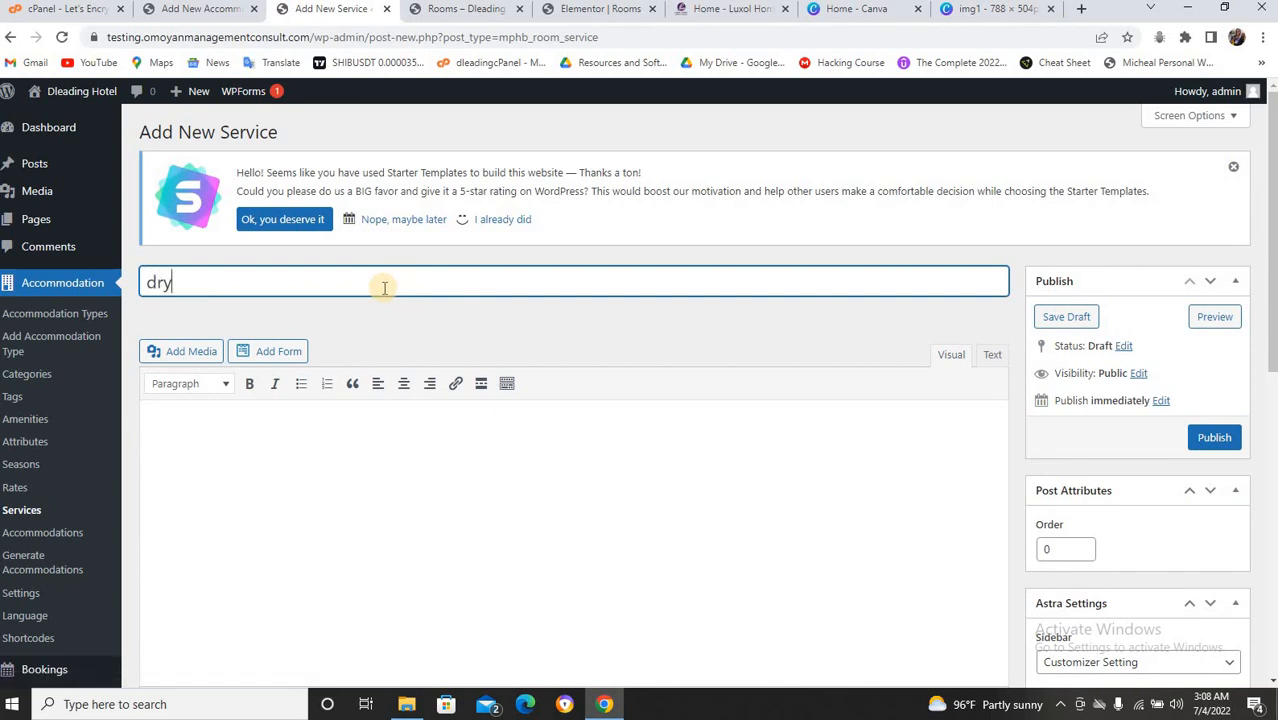
pyautogui.write(' cleaning')
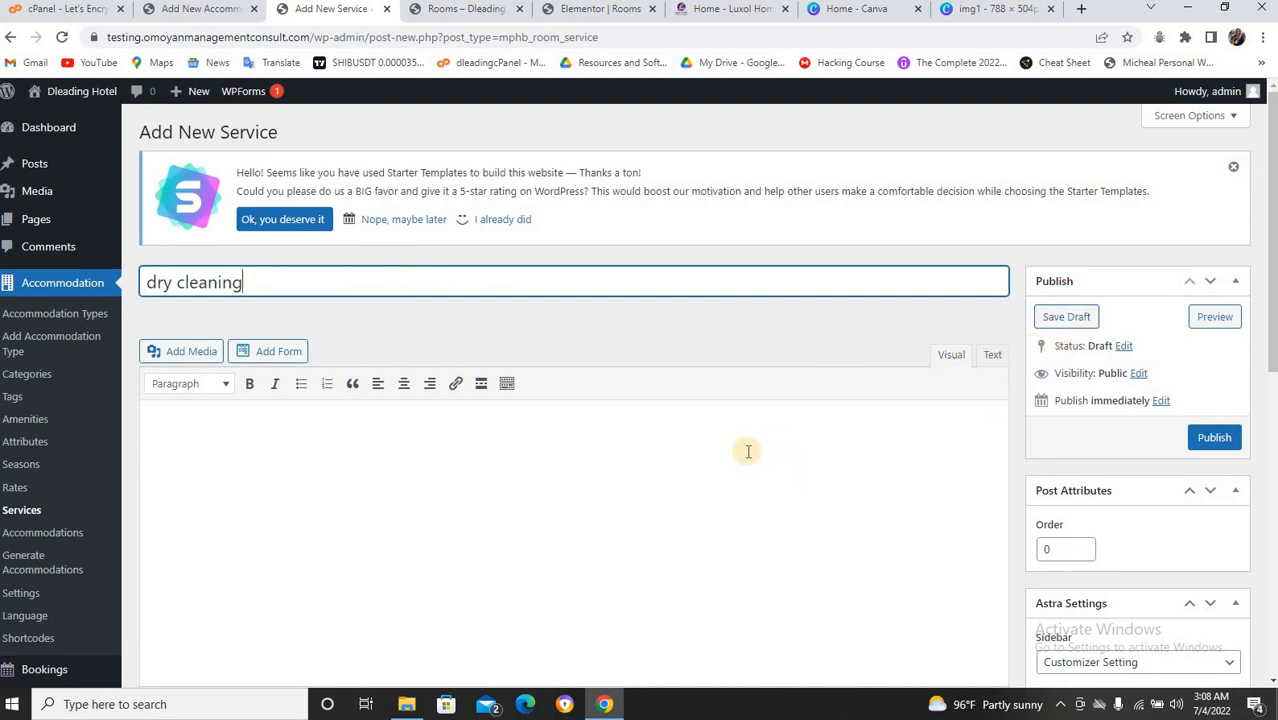
pyautogui.scroll(-3, 740, 455)
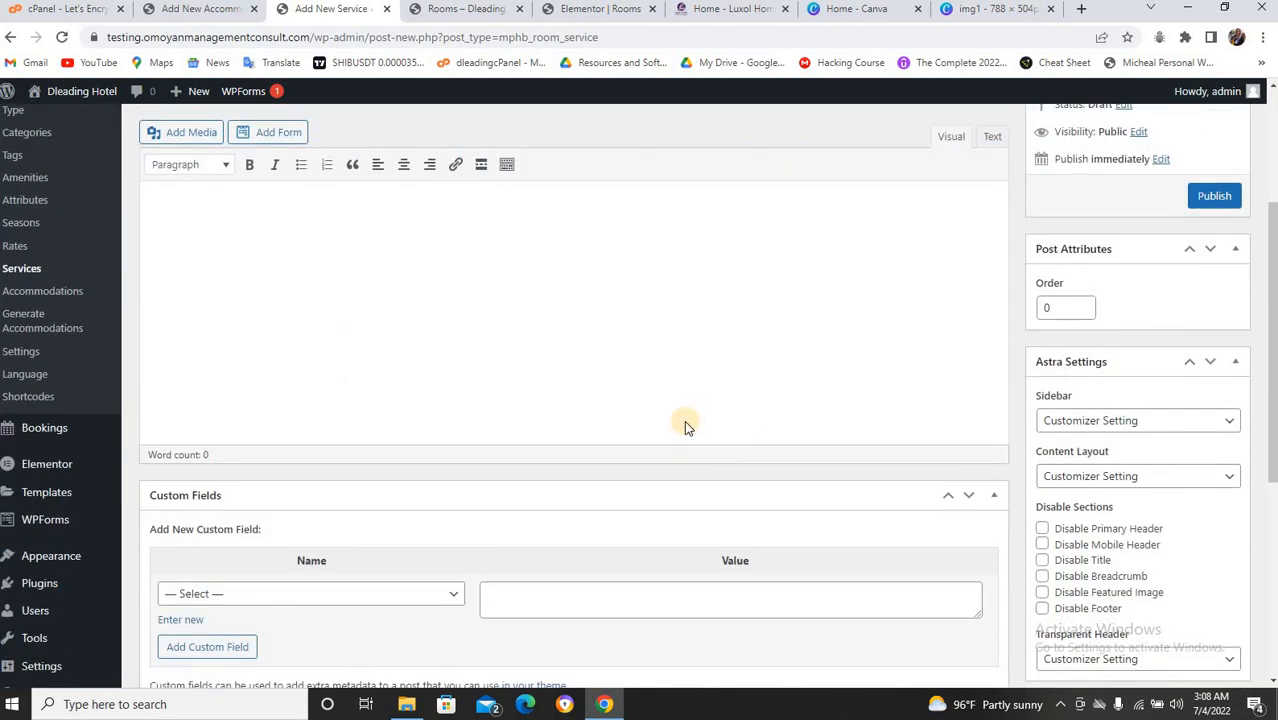
pyautogui.scroll(-4, 684, 420)
pyautogui.scroll(-1, 684, 420)
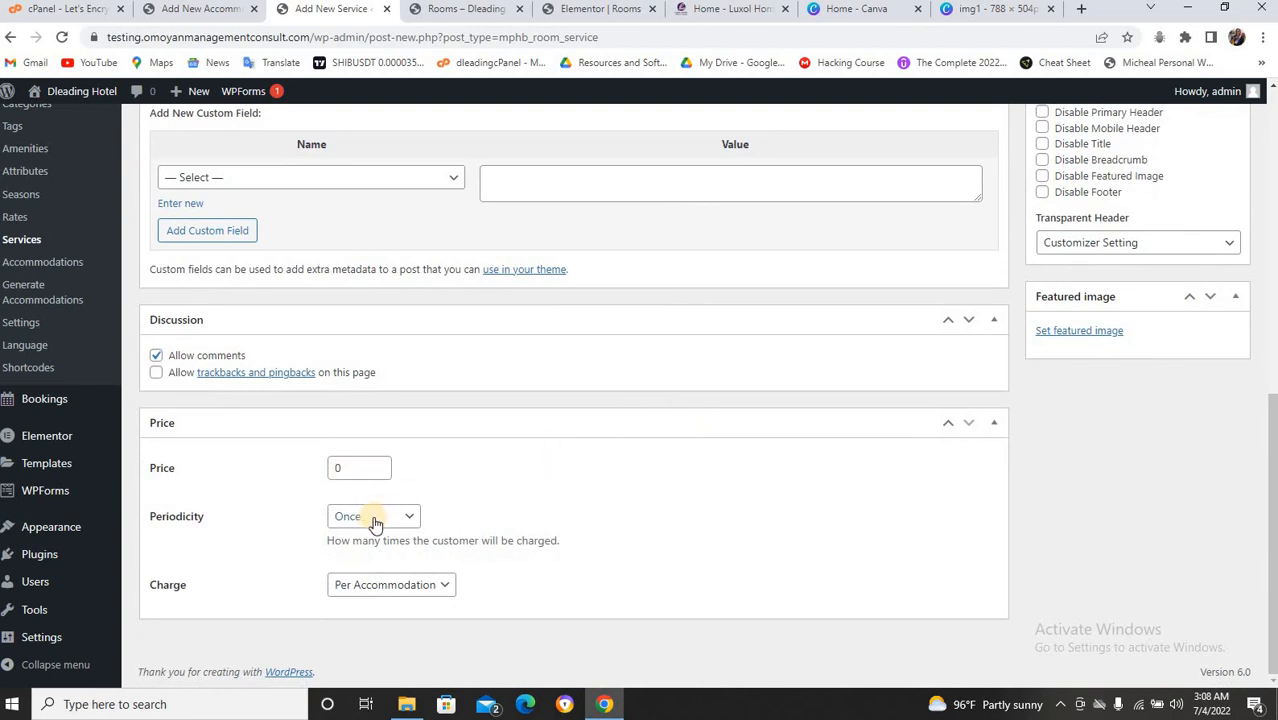
pyautogui.click(340, 468)
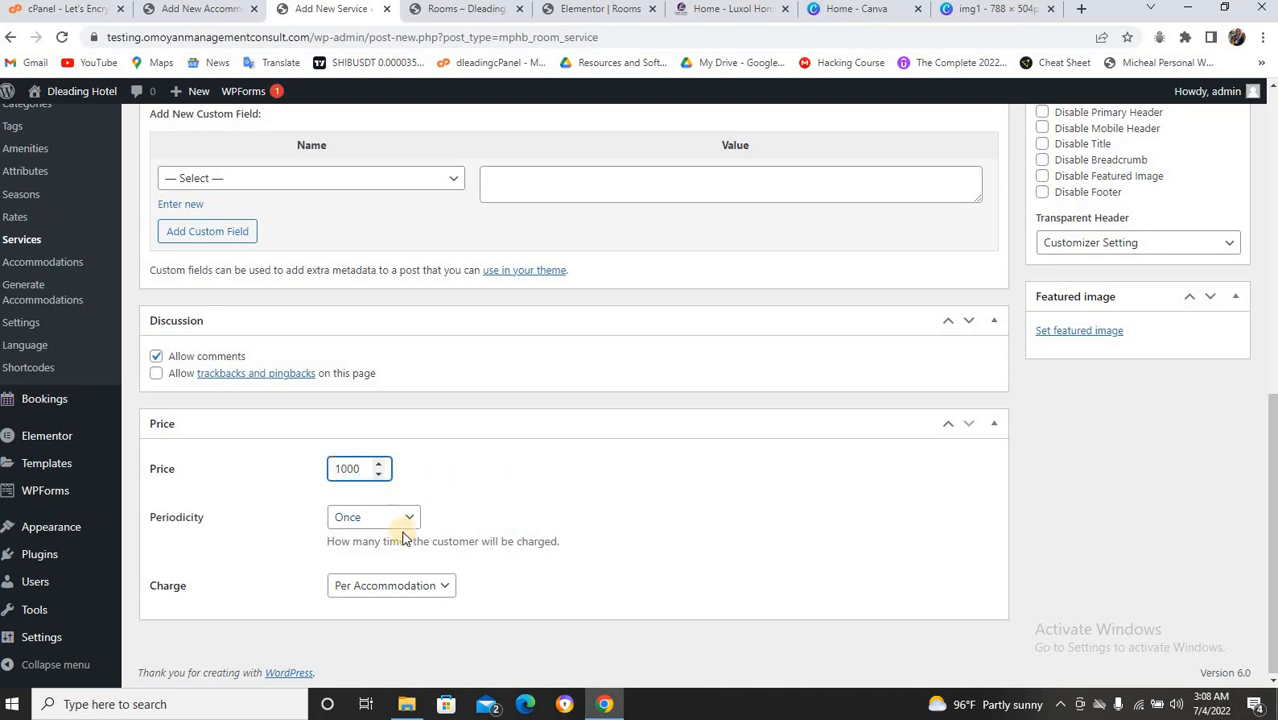
pyautogui.scroll(5, 437, 519)
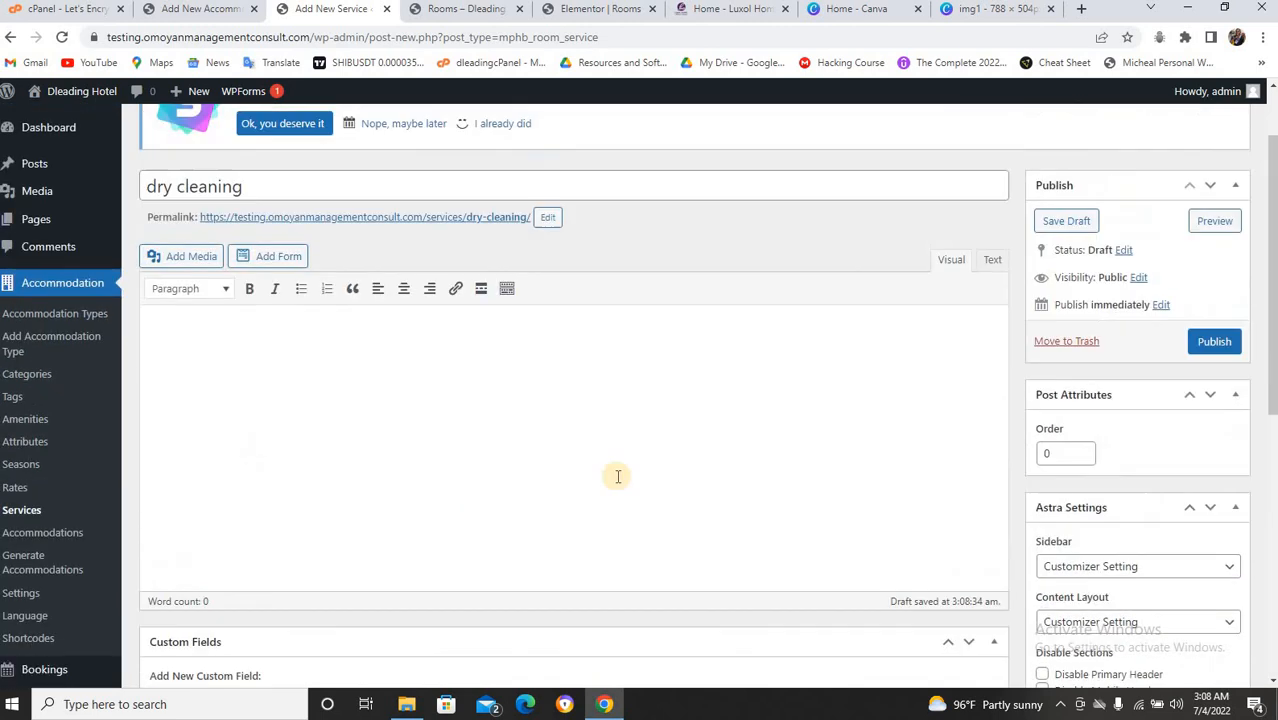
pyautogui.click(1216, 343)
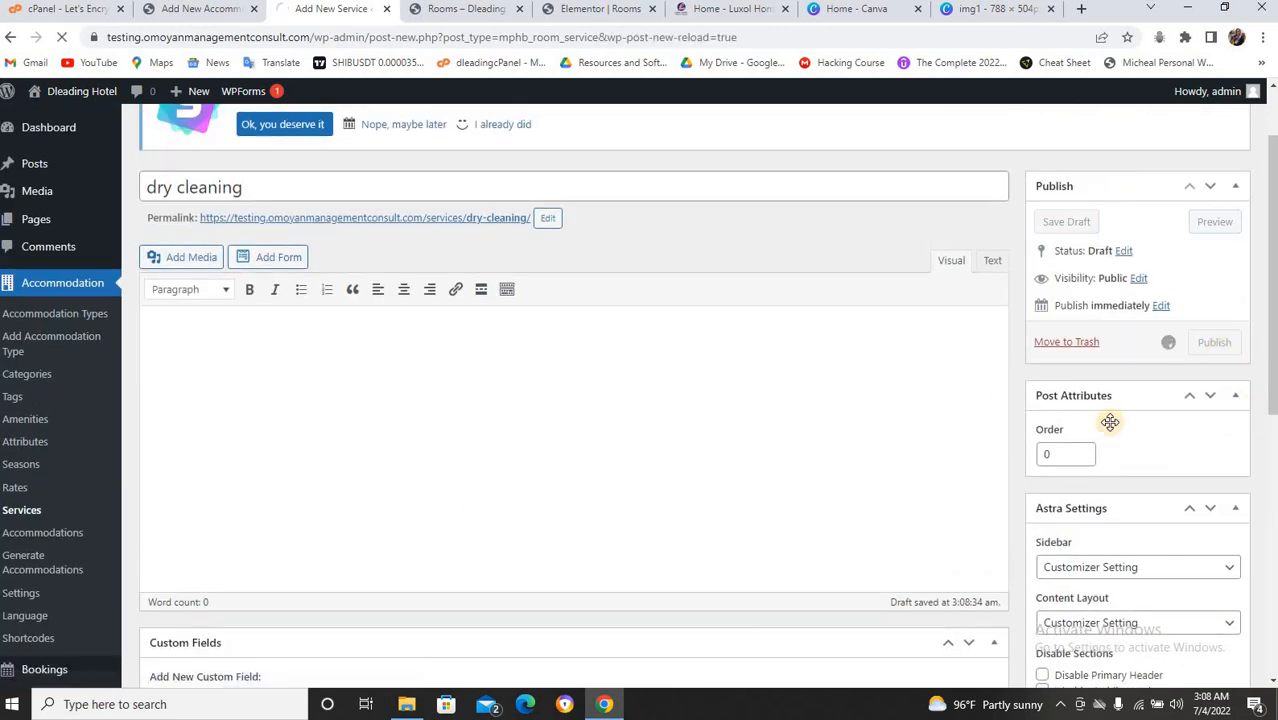
# Once dry cleaning is published, start another blank new service.
pyautogui.scroll(1, 476, 650)
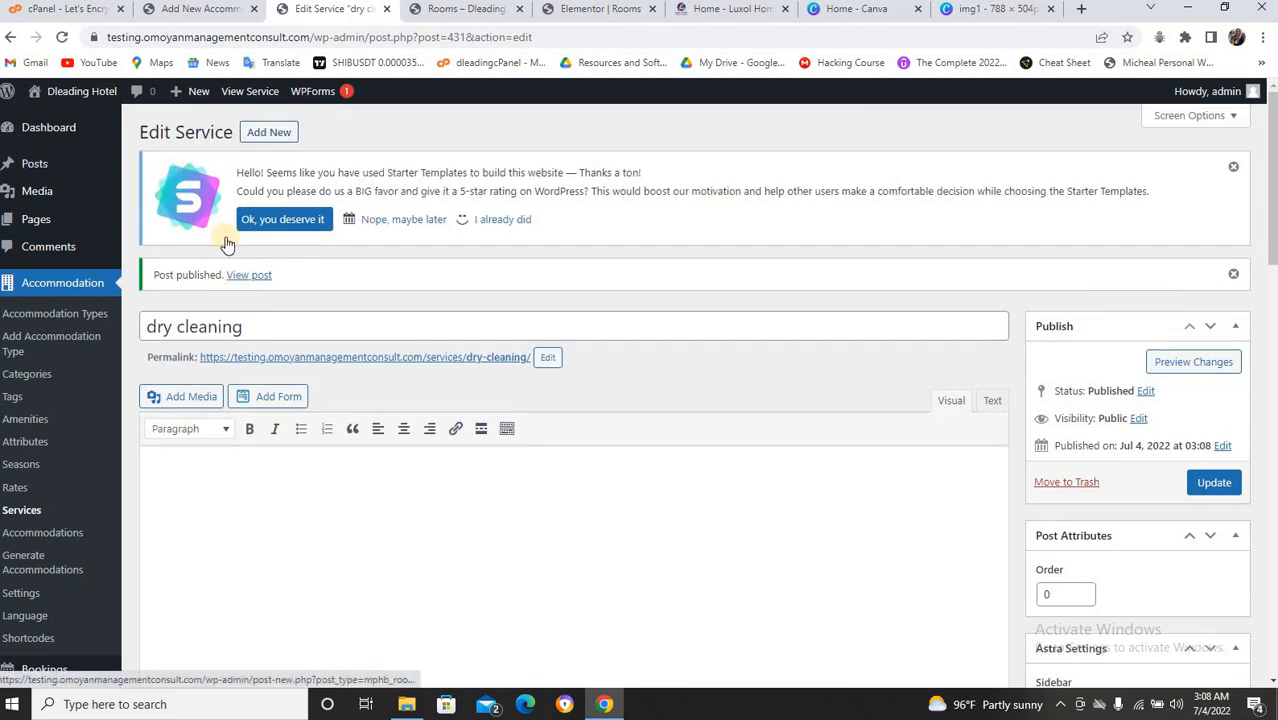
pyautogui.click(268, 134)
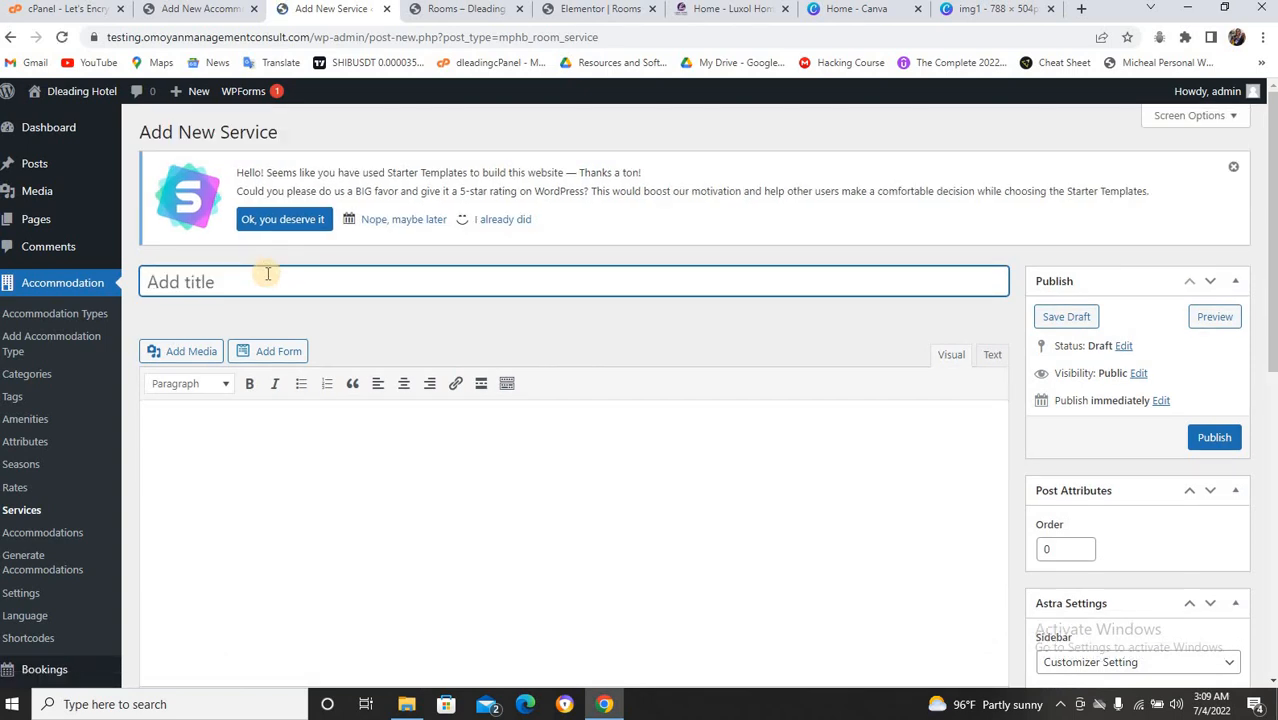
# Create the driving service with comments disabled and a price of 5000, then publish it.
pyautogui.write('driving')
pyautogui.scroll(-4, 325, 340)
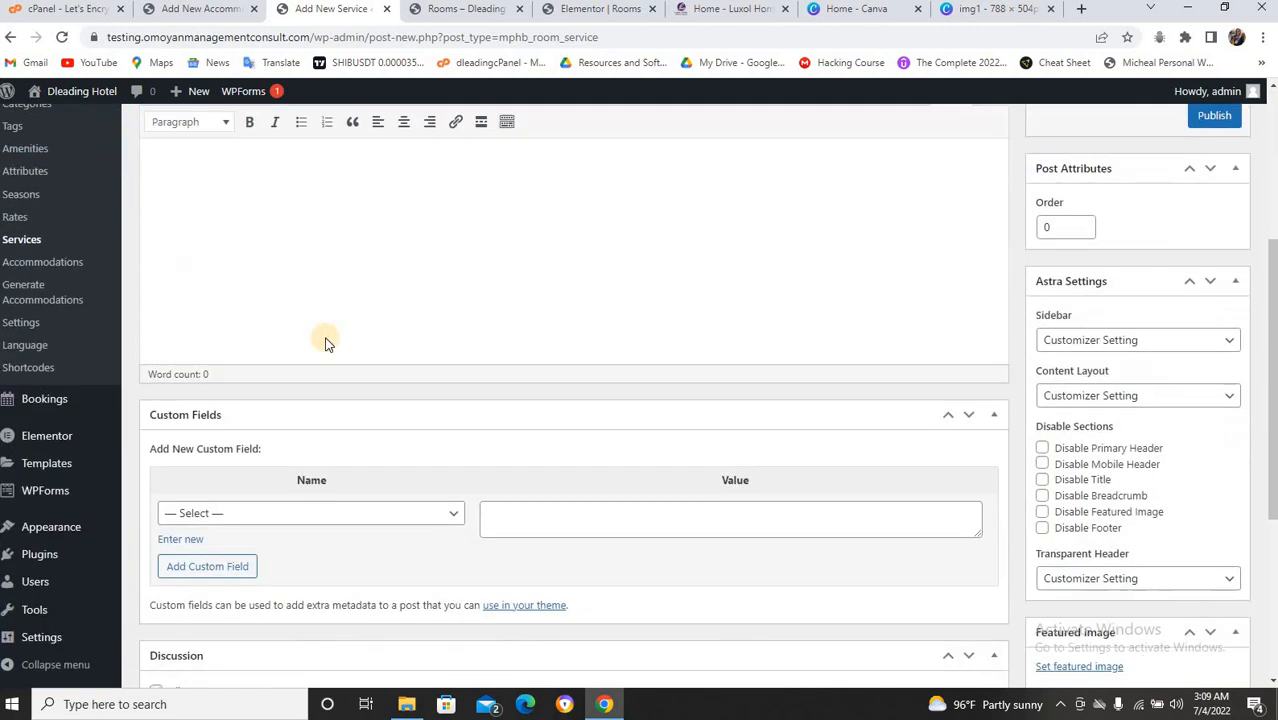
pyautogui.scroll(-3, 400, 230)
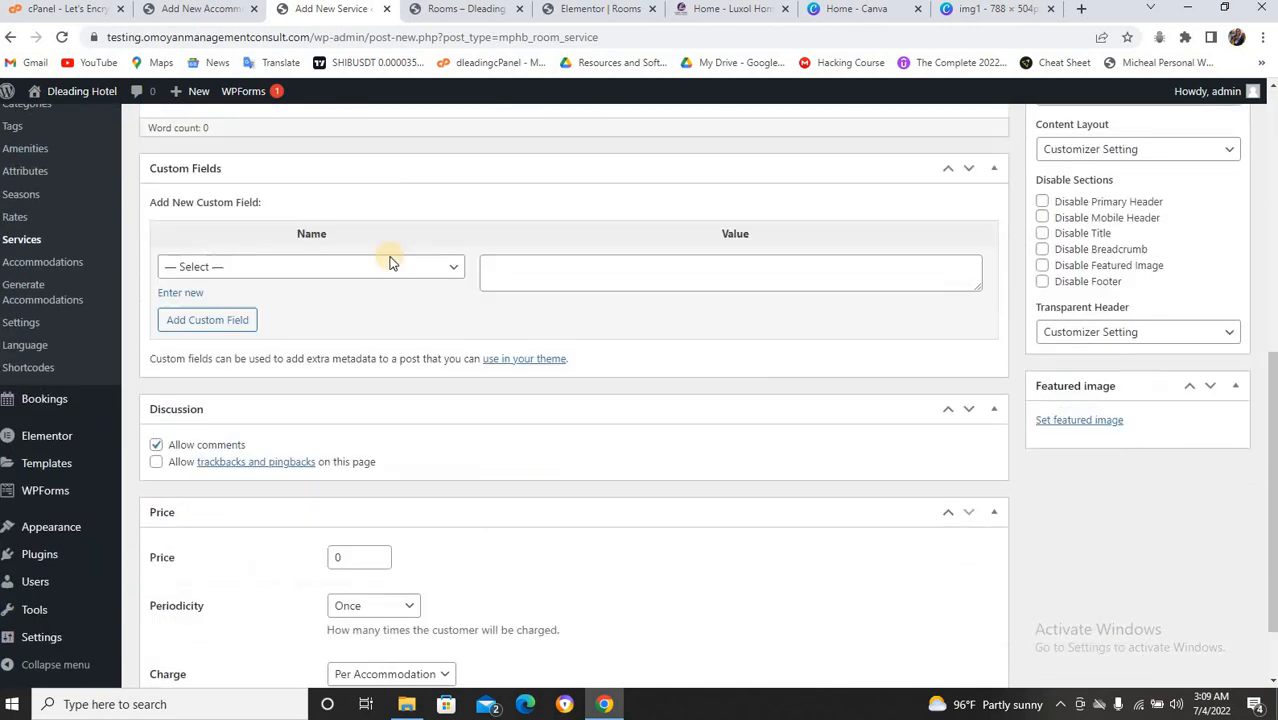
pyautogui.click(156, 357)
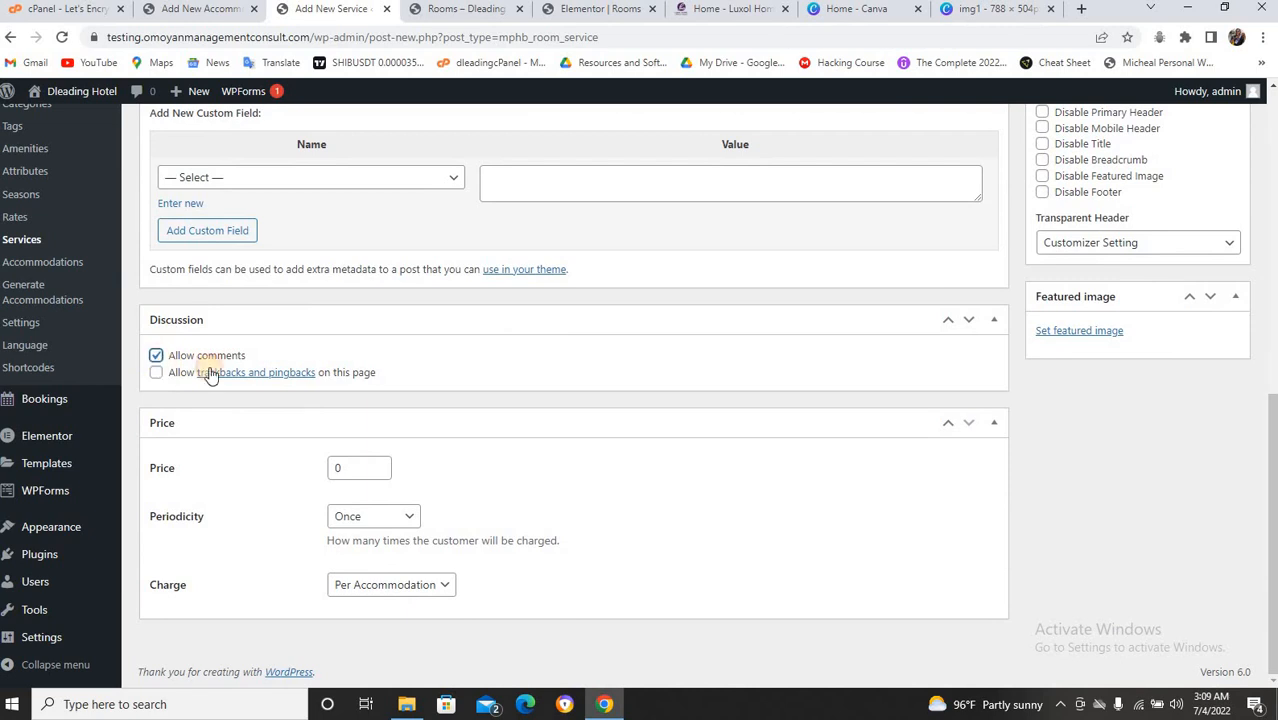
pyautogui.click(350, 470)
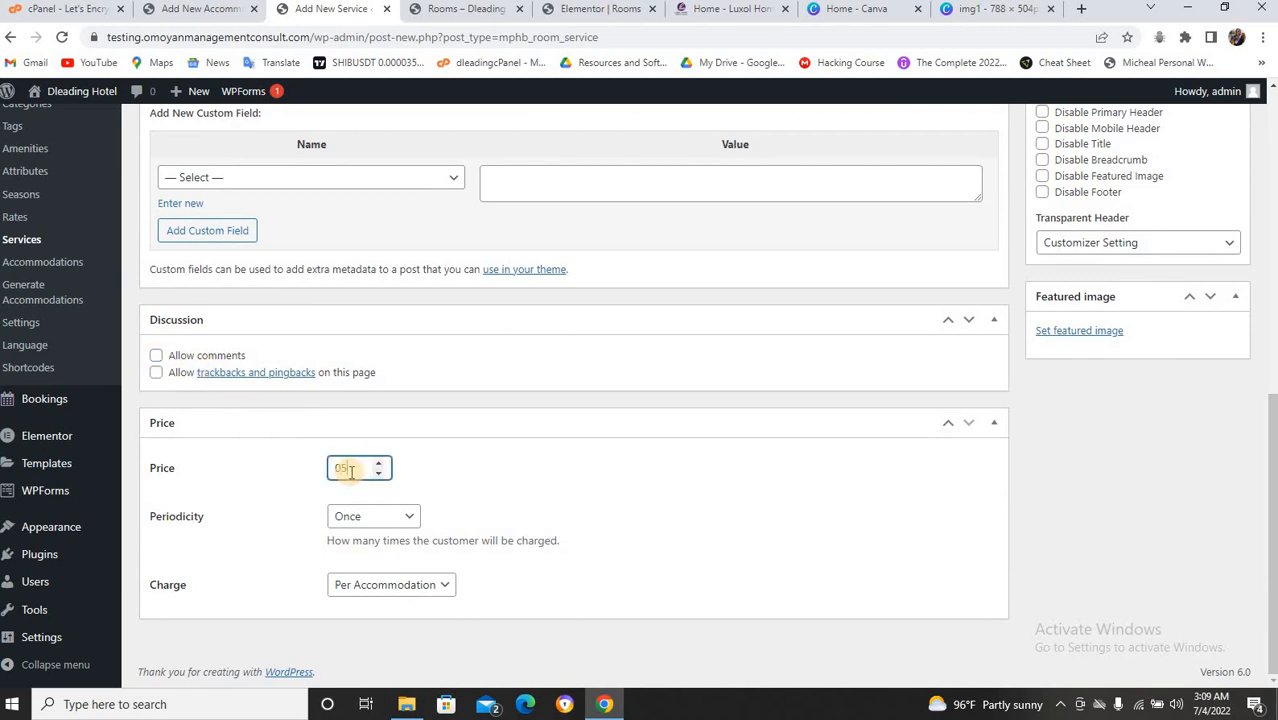
pyautogui.write('5000')
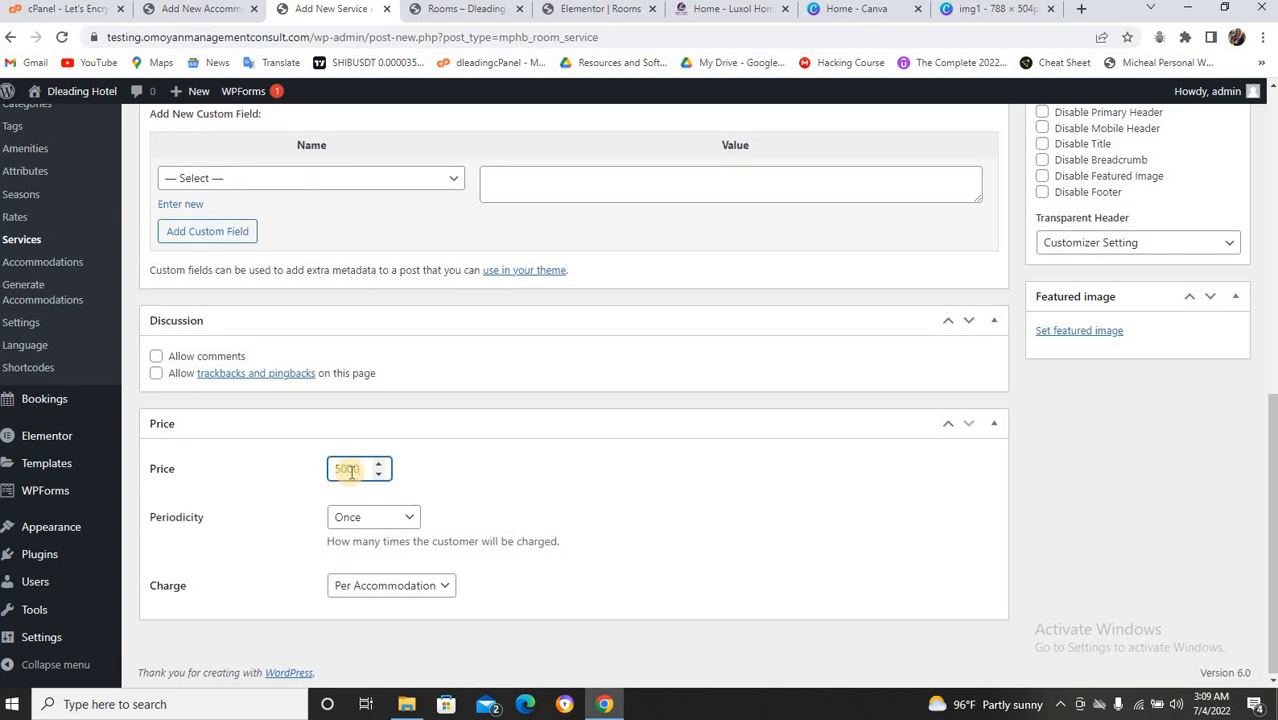
pyautogui.scroll(5, 728, 277)
pyautogui.click(1213, 184)
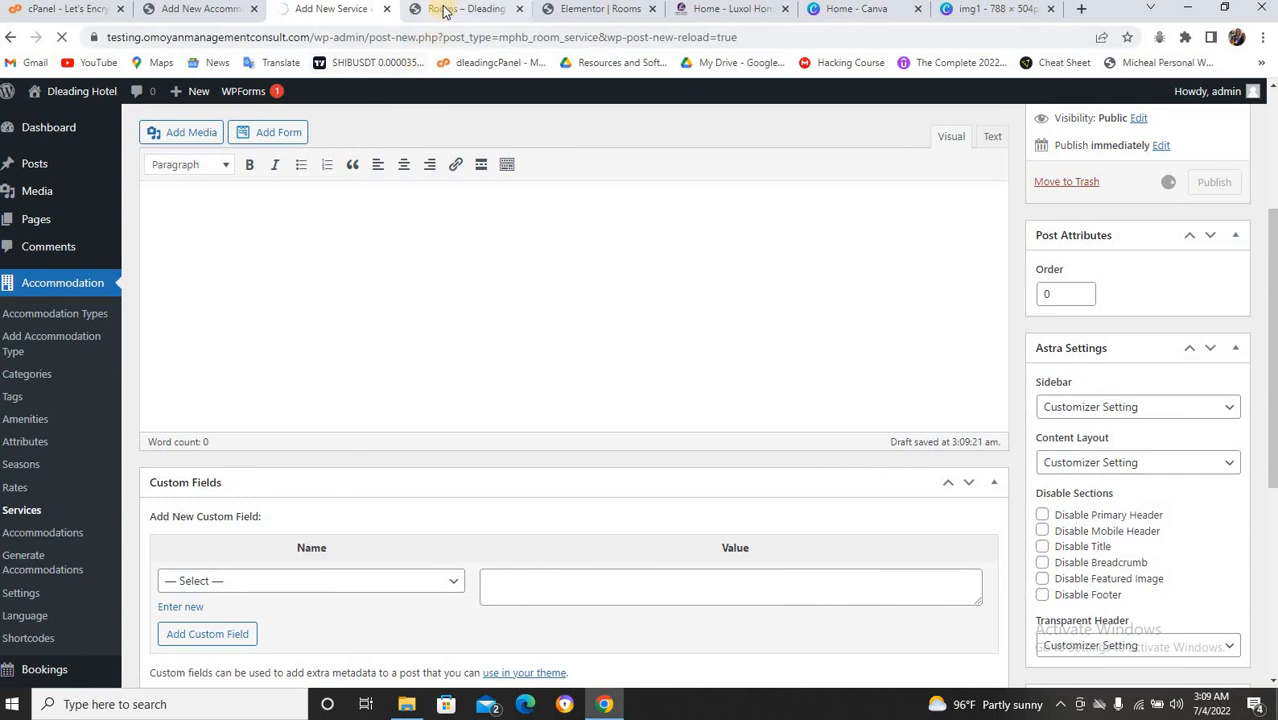
# Copy the Standard Room description, then reload the accommodation type form so it starts blank.
pyautogui.click(185, 10)
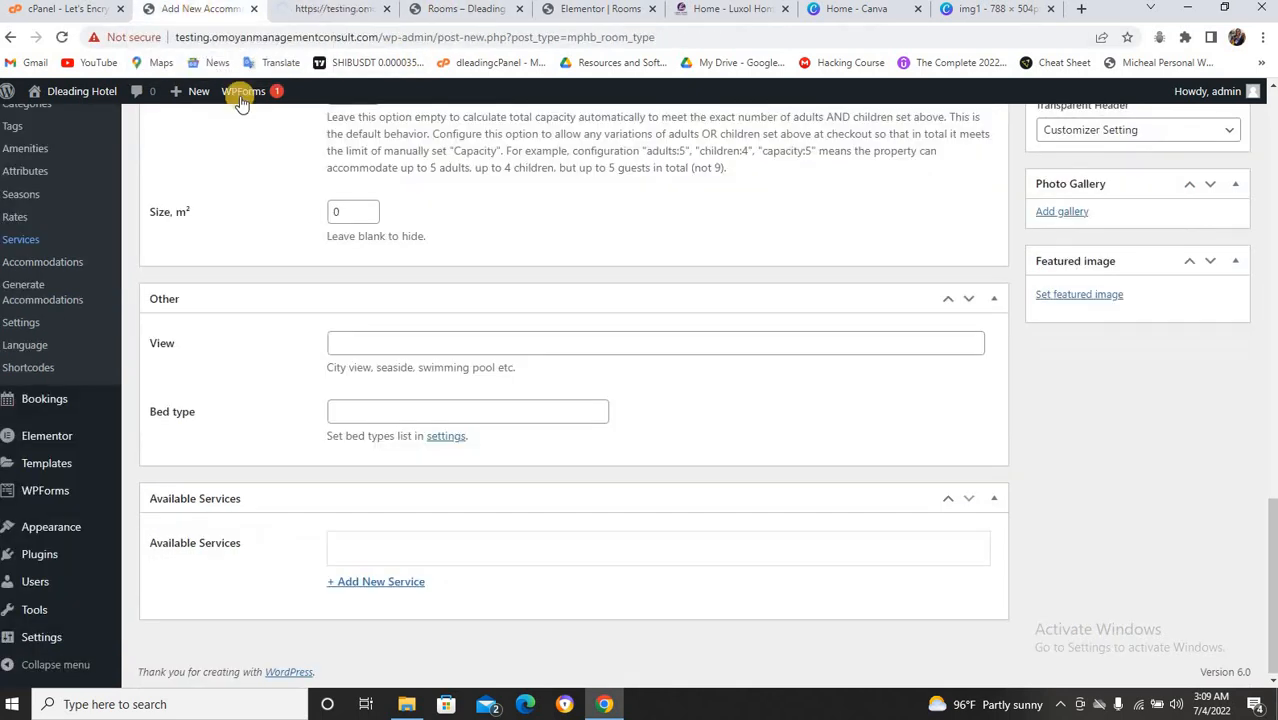
pyautogui.scroll(7, 385, 214)
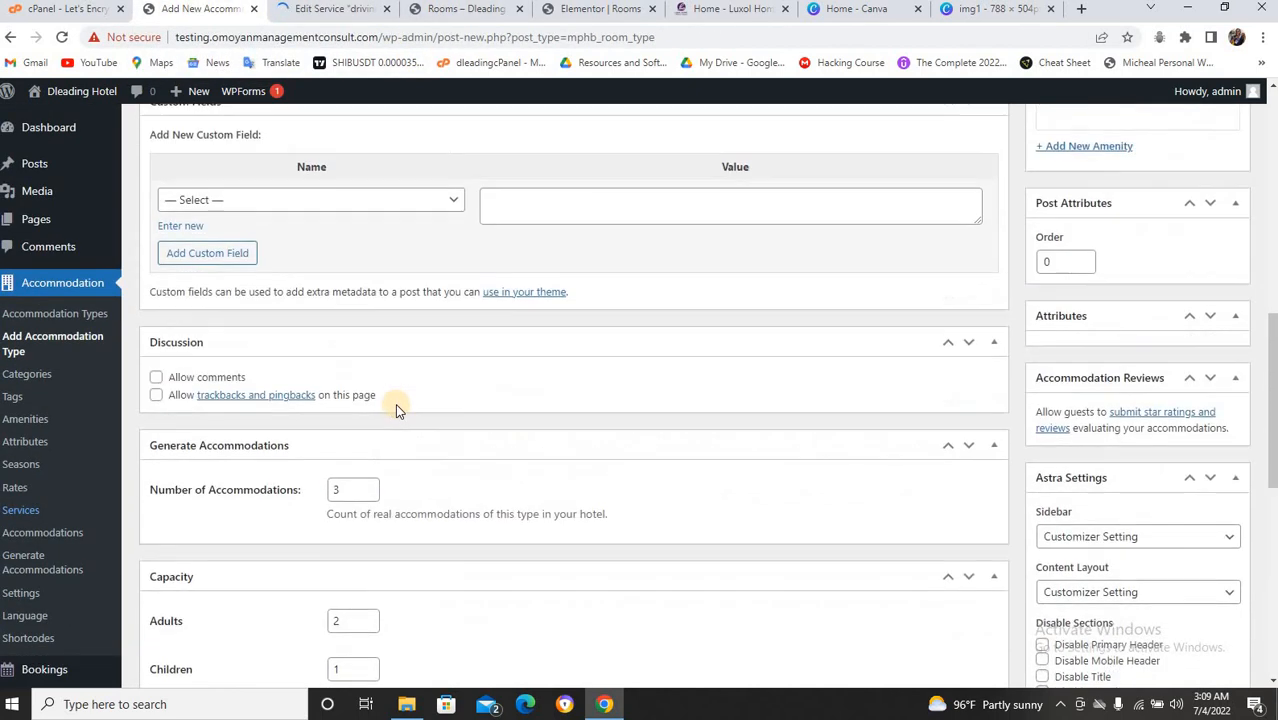
pyautogui.scroll(10, 395, 403)
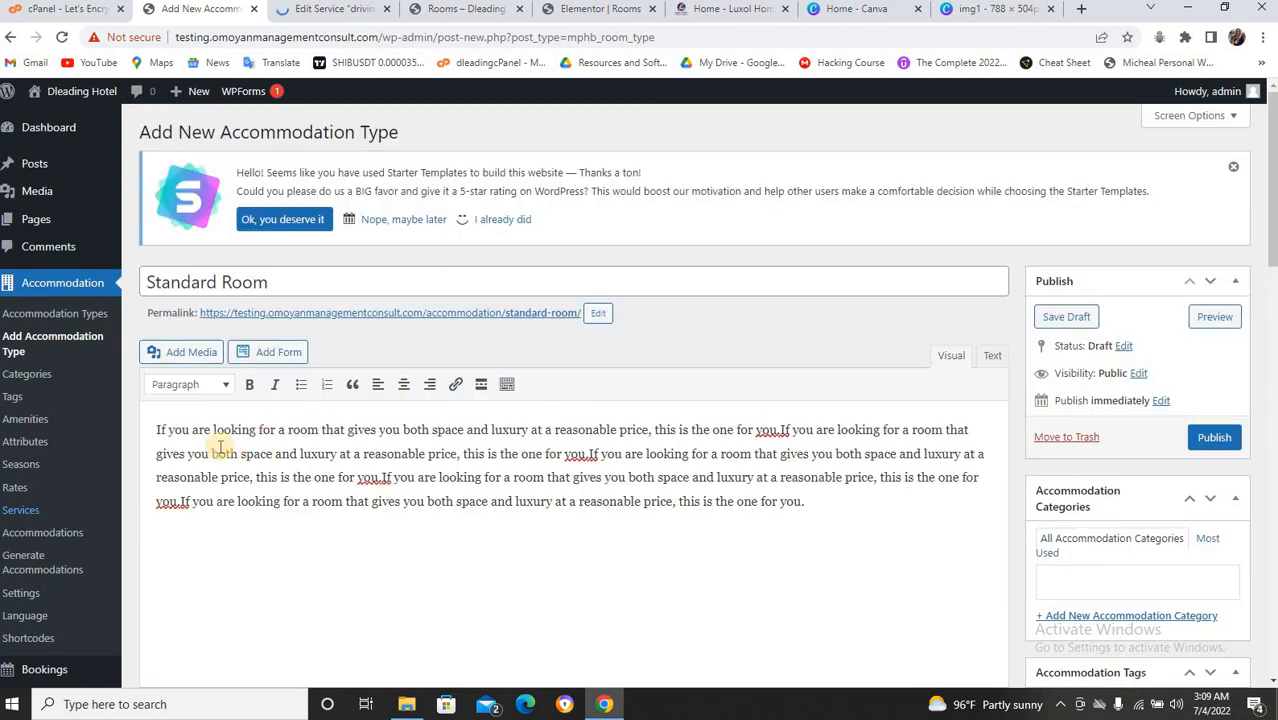
pyautogui.moveTo(158, 430); pyautogui.dragTo(820, 506)
pyautogui.hotkey('ctrl', 'c')
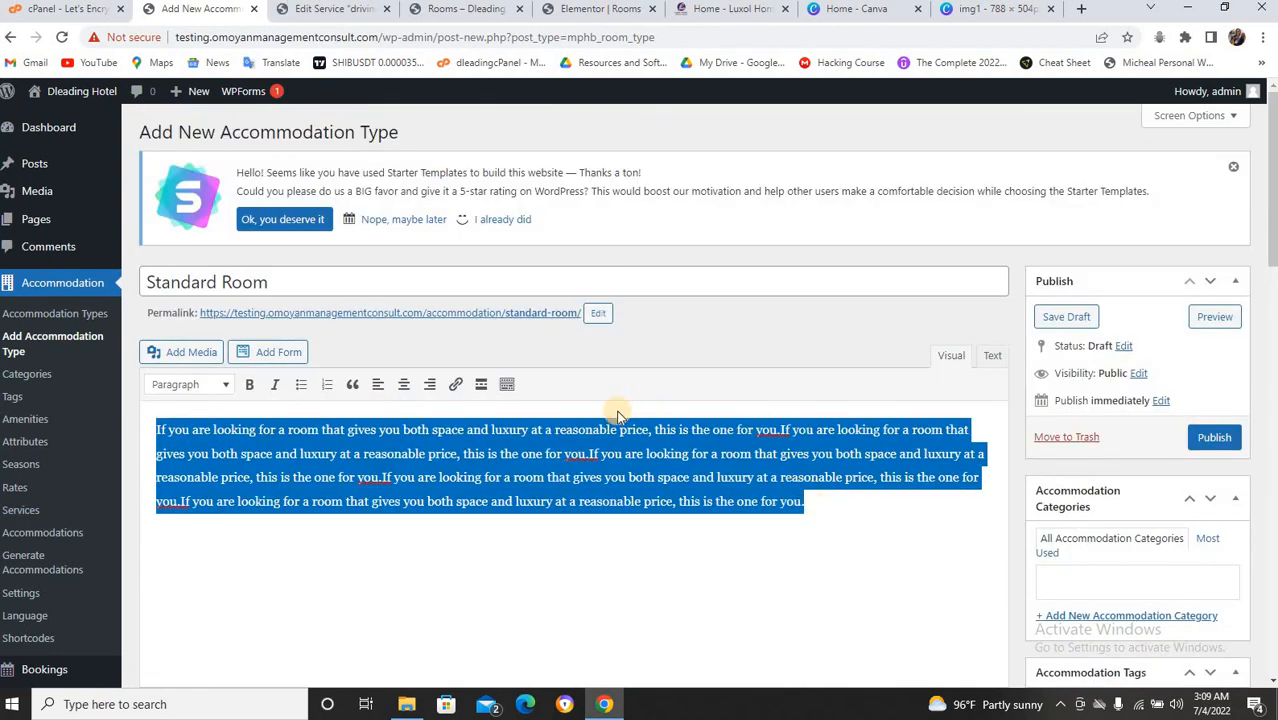
pyautogui.press('F5')
pyautogui.click(697, 127)
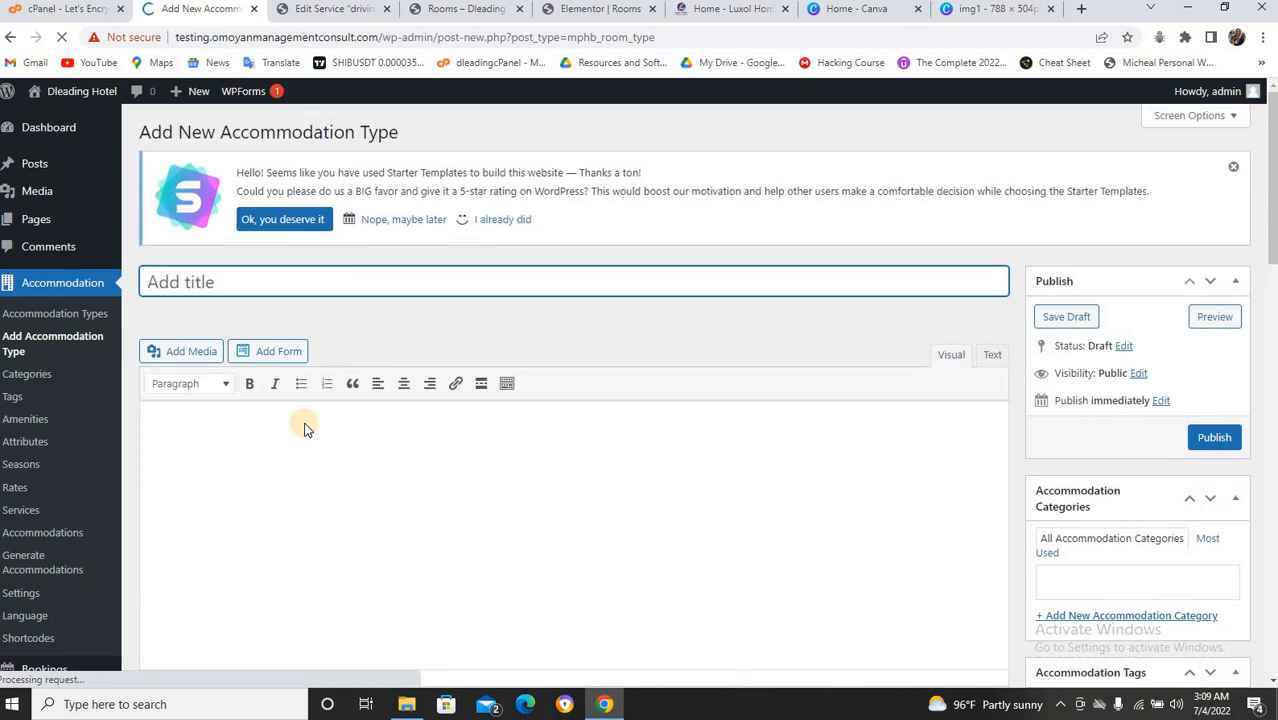
pyautogui.click(305, 423)
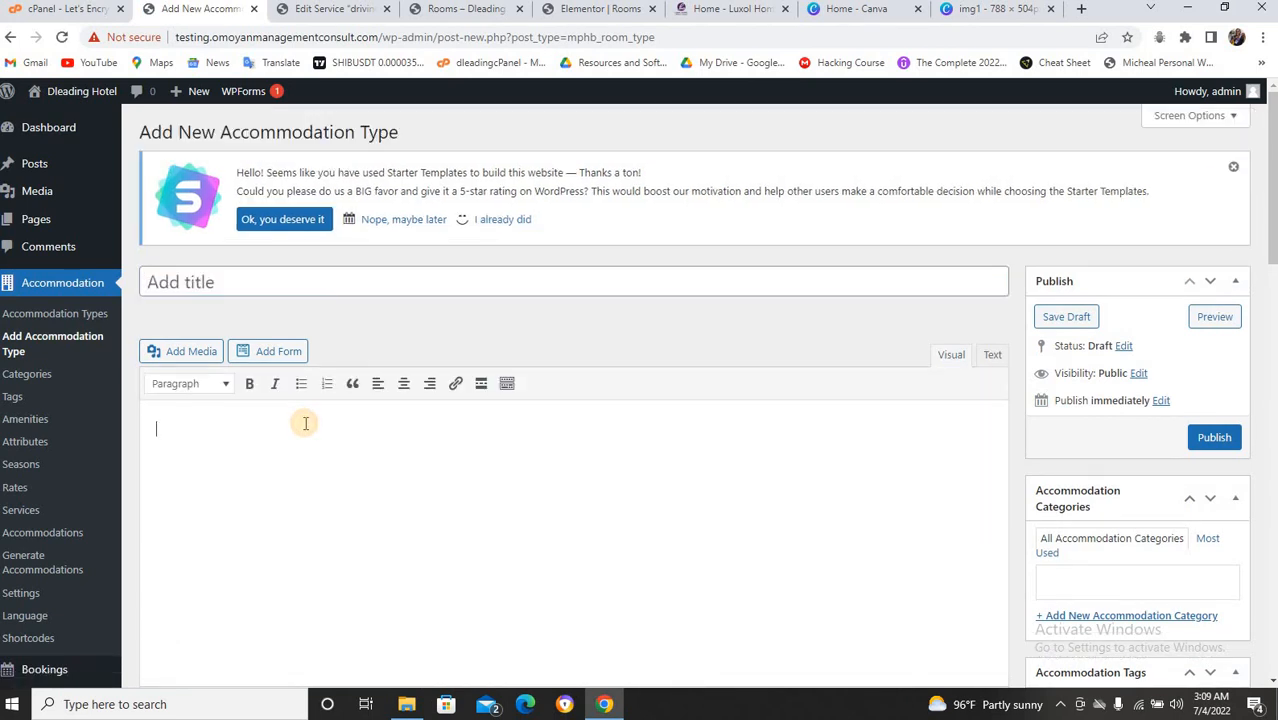
# Title the accommodation type 'Standard Room' and paste the copied description into its body.
pyautogui.click(271, 284)
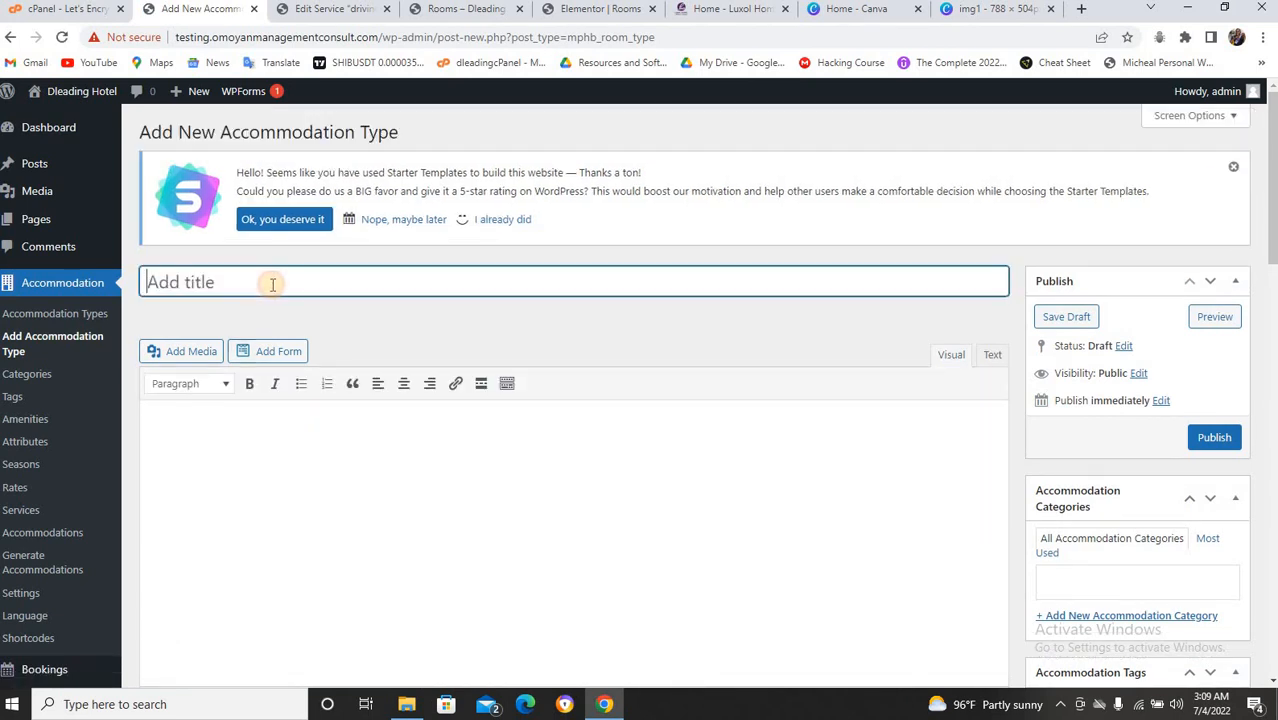
pyautogui.write('st')
pyautogui.press('BackSpace')
pyautogui.write('Stabd')
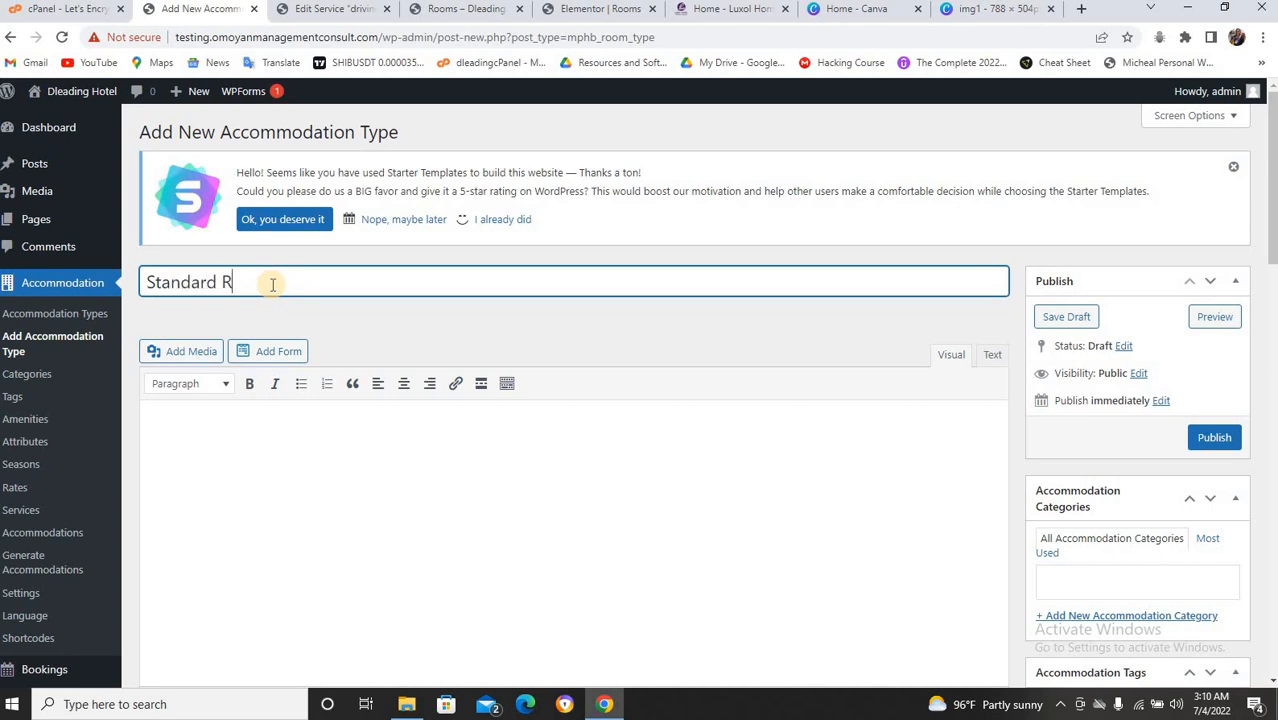
pyautogui.write('m')
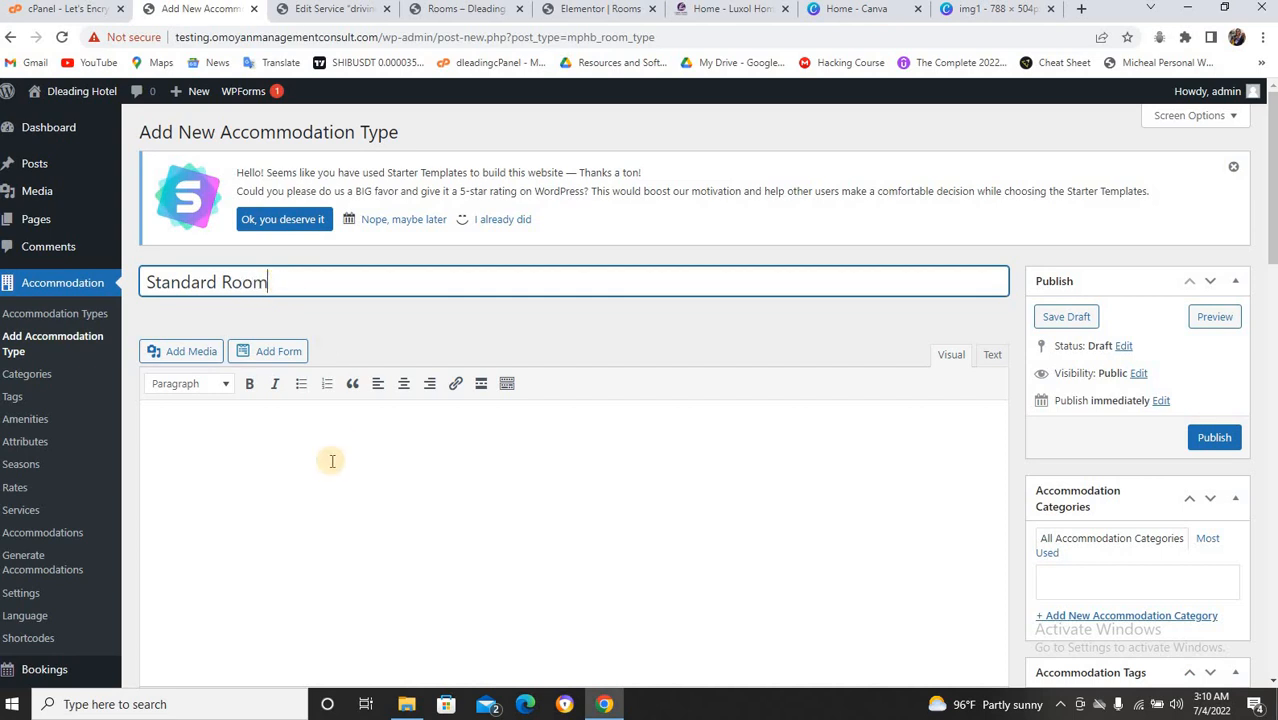
pyautogui.click(331, 460)
pyautogui.hotkey('ctrl', 'v')
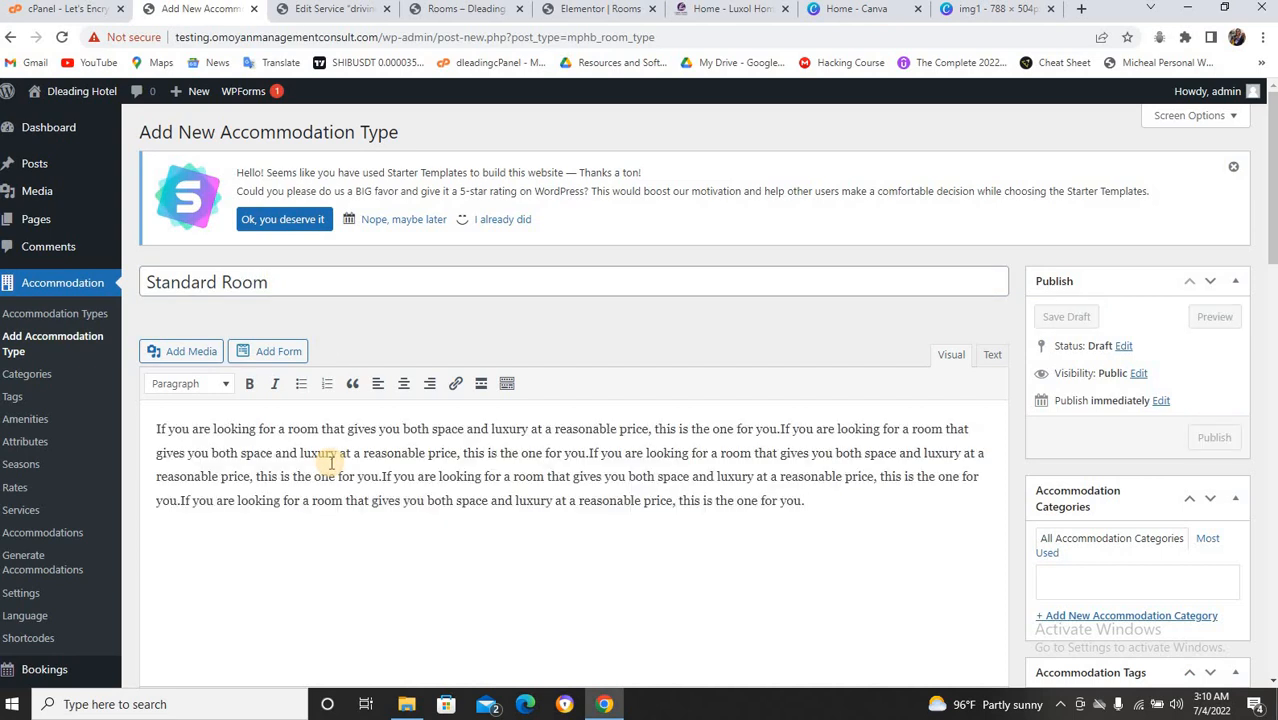
# Disable comments and set the capacity to 2 adults and 2 children.
pyautogui.scroll(-5, 293, 426)
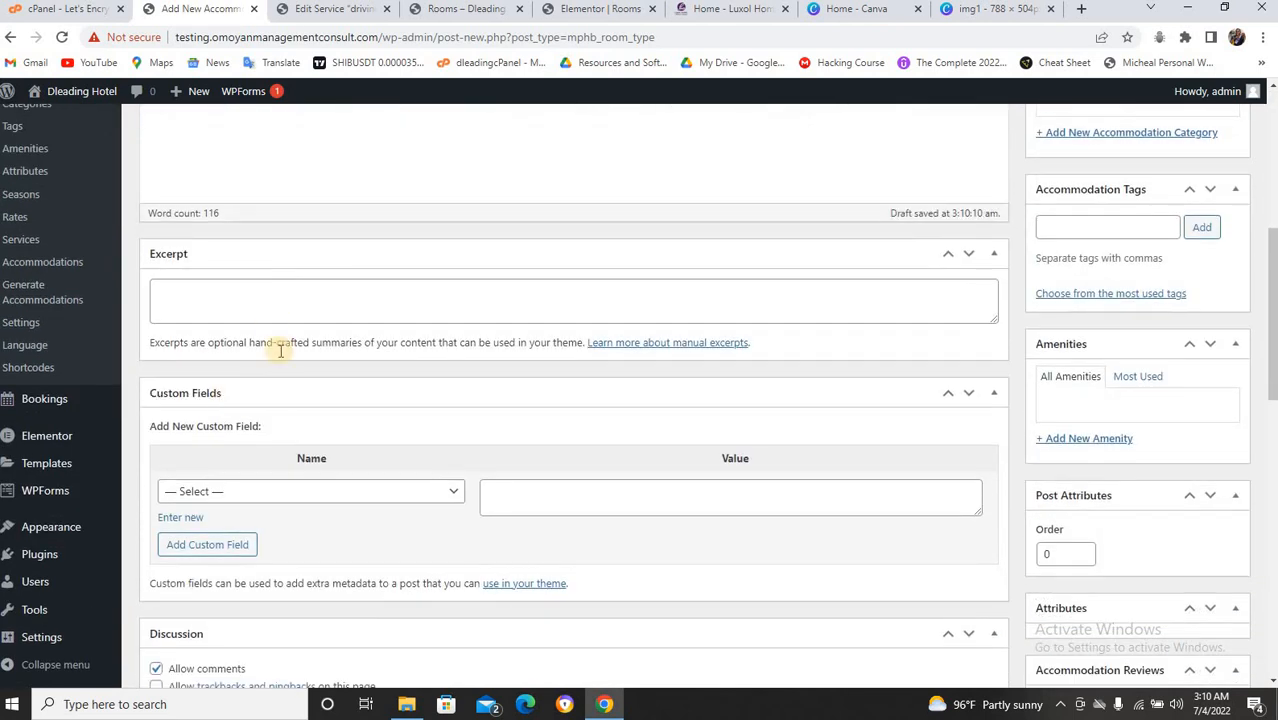
pyautogui.scroll(-5, 248, 393)
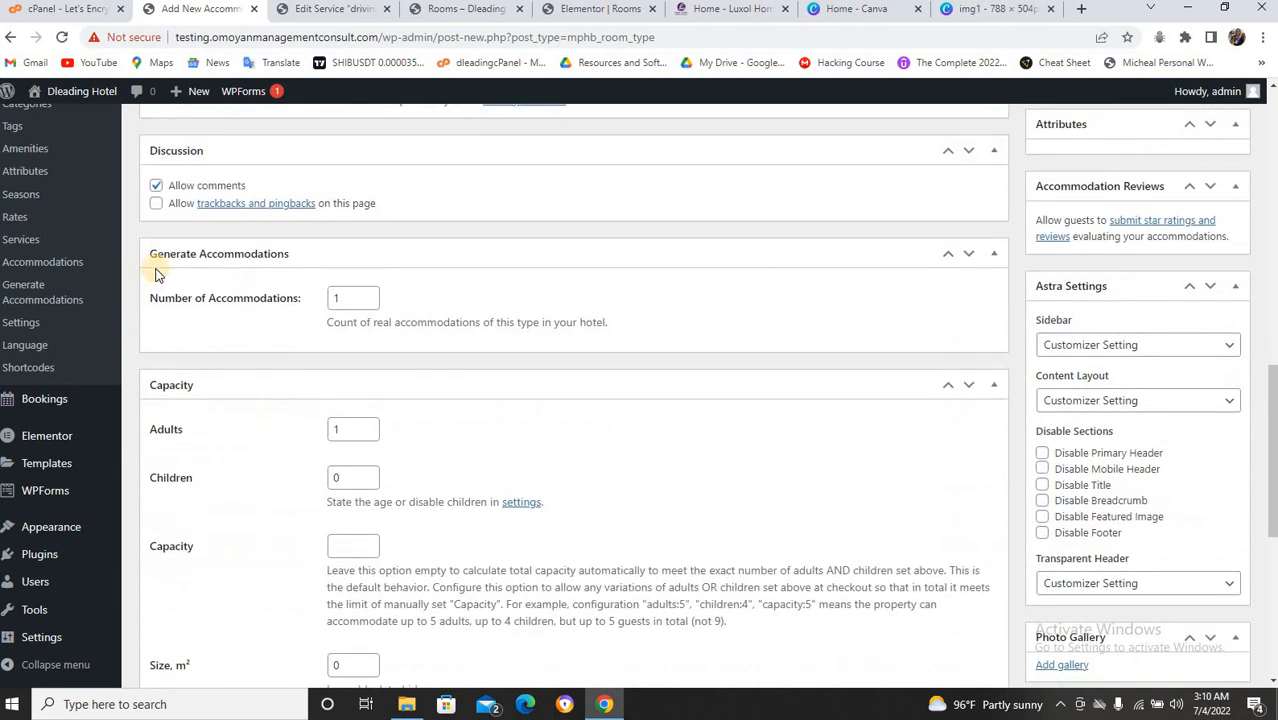
pyautogui.click(156, 185)
pyautogui.scroll(-1, 300, 430)
pyautogui.click(352, 350)
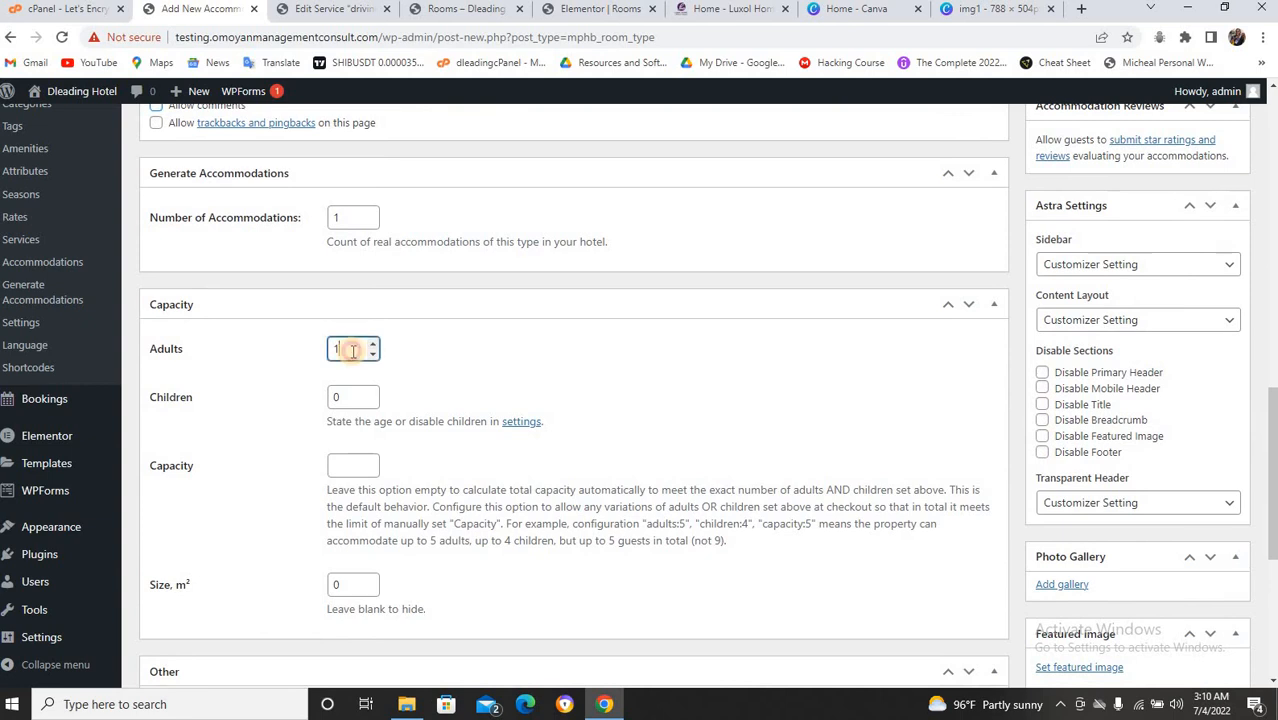
pyautogui.write('2')
pyautogui.click(354, 396)
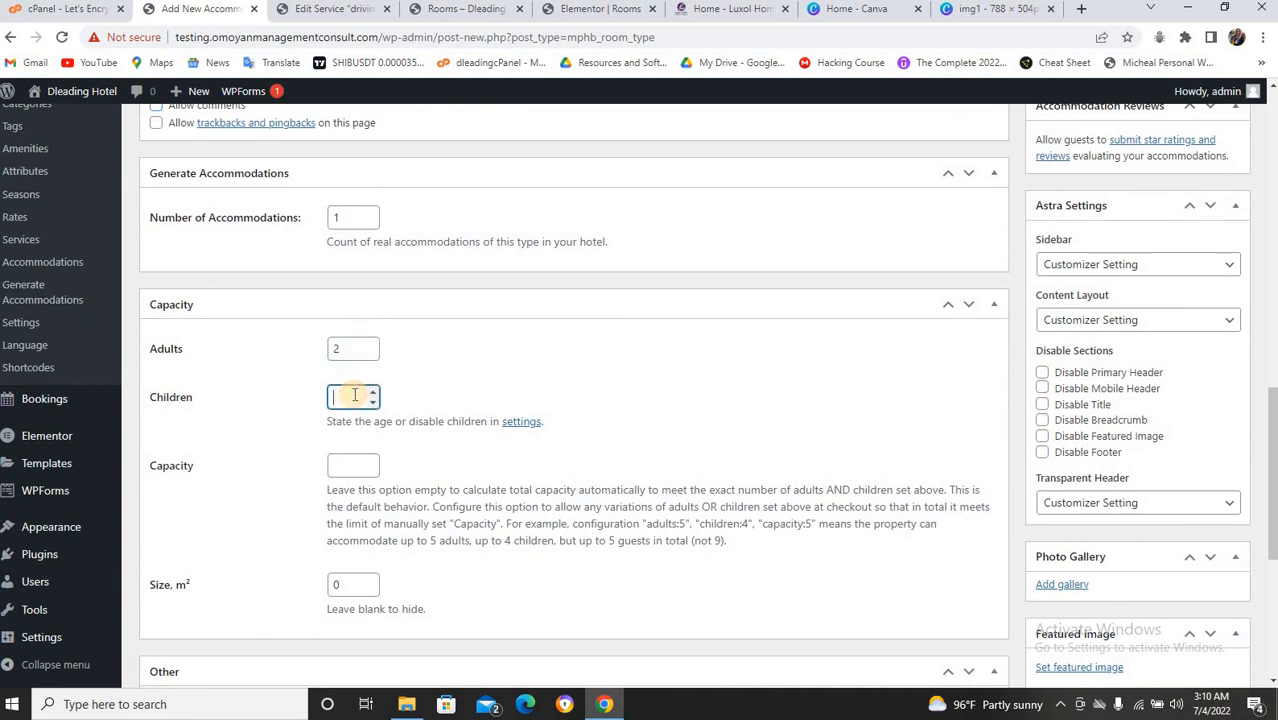
pyautogui.scroll(-1, 352, 420)
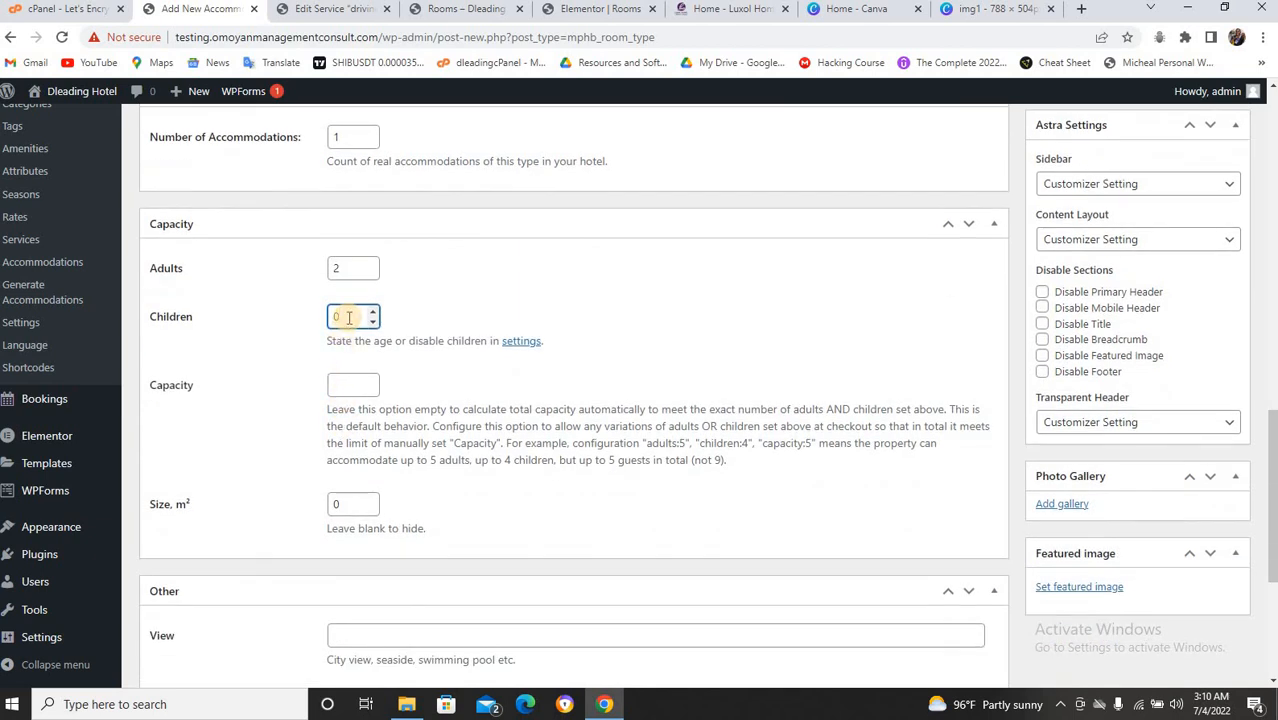
pyautogui.write('2')
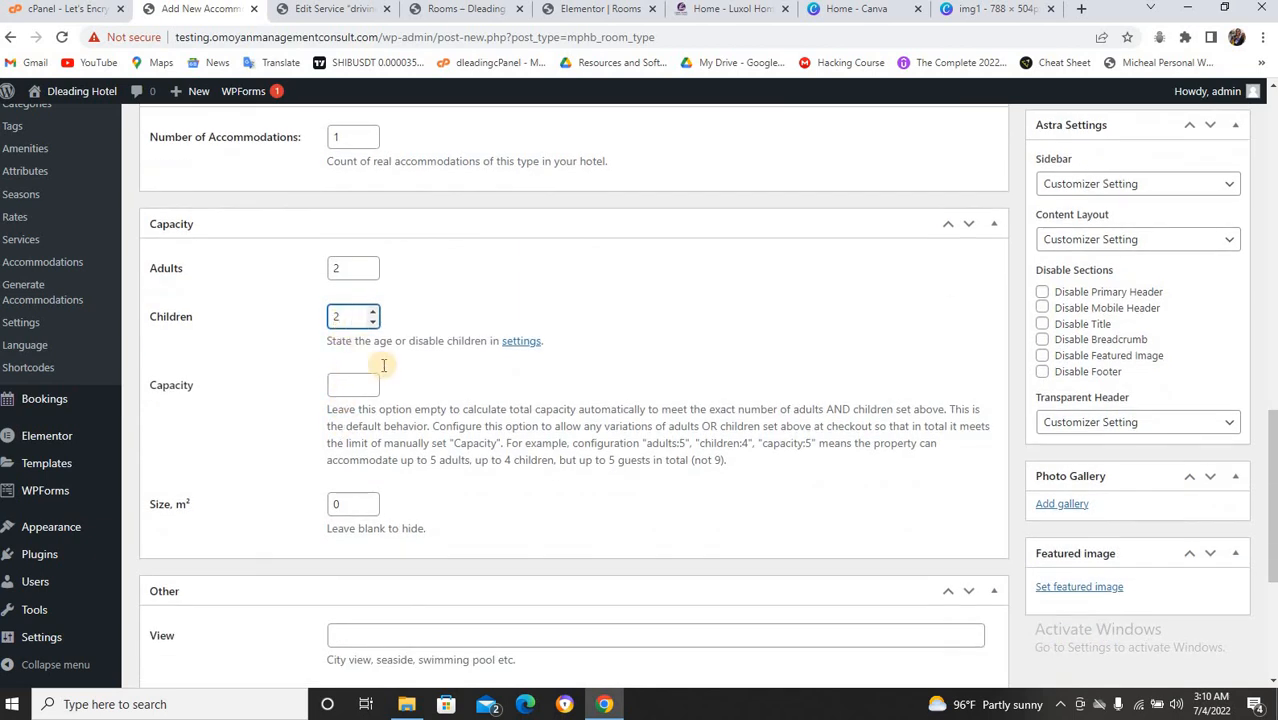
pyautogui.scroll(-2, 378, 370)
pyautogui.scroll(-2, 383, 370)
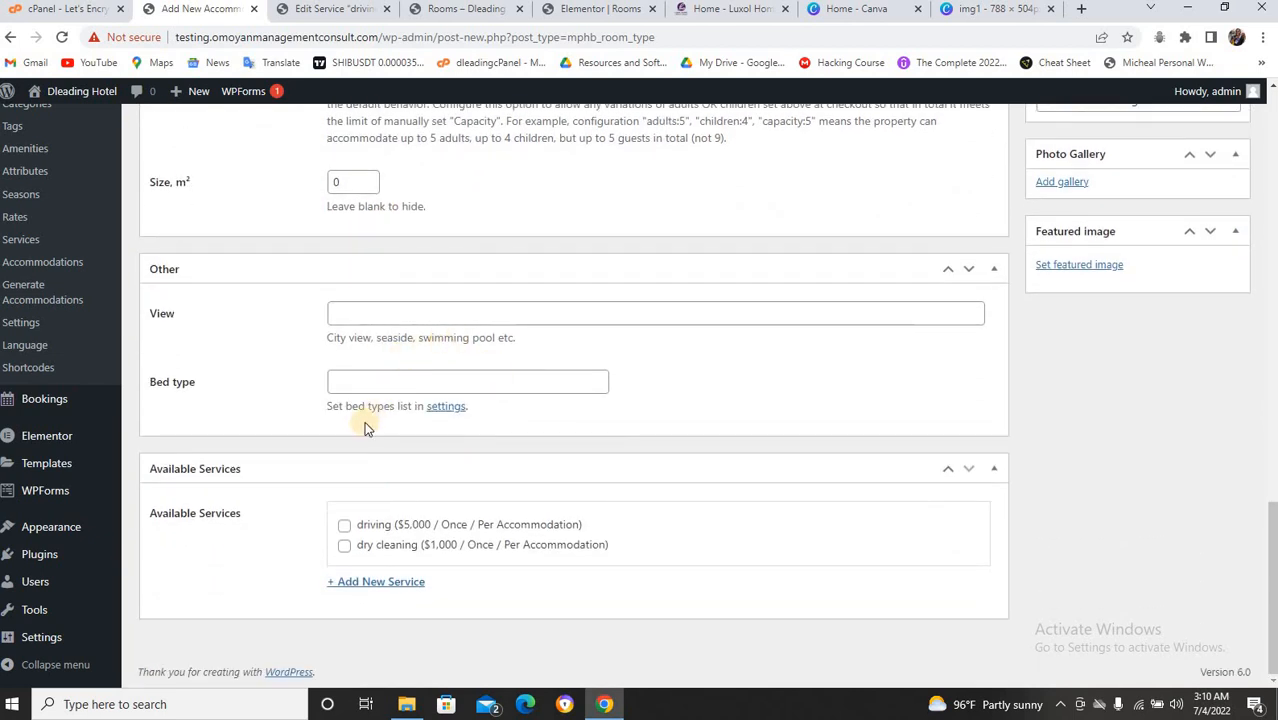
# Tick the driving and dry cleaning services for Standard Room and publish it.
pyautogui.click(344, 525)
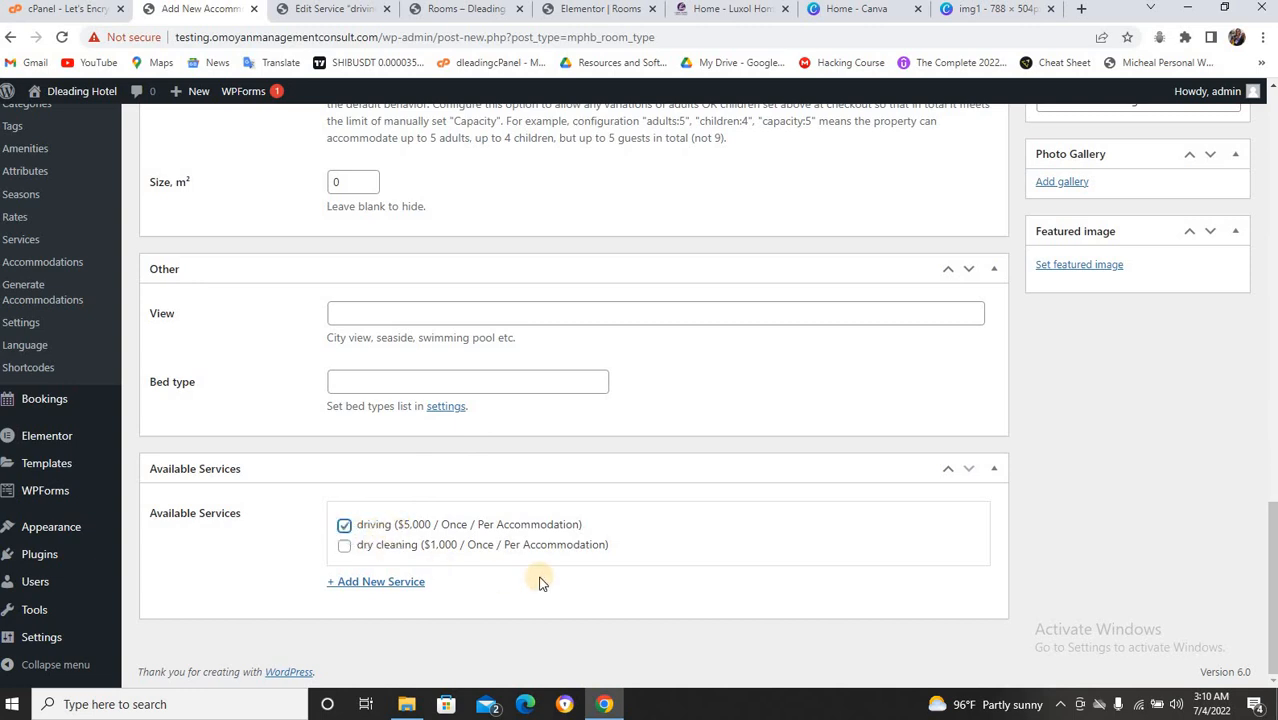
pyautogui.click(344, 547)
pyautogui.scroll(1, 779, 494)
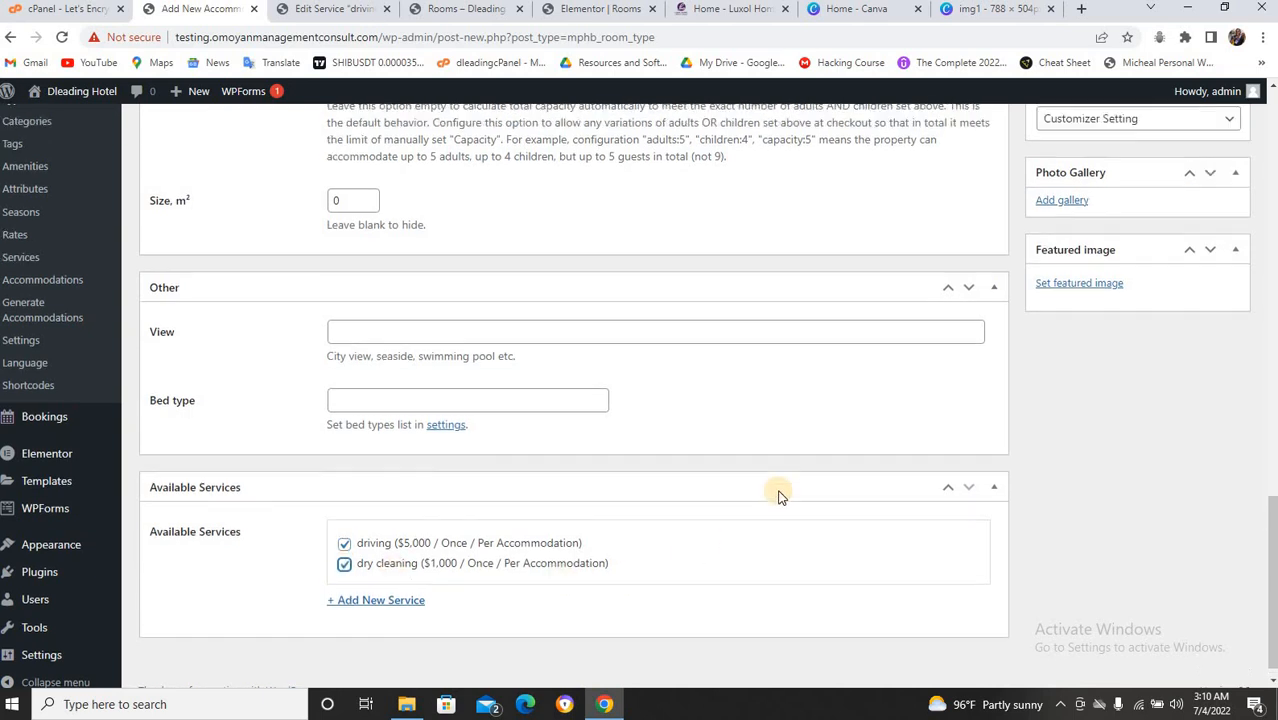
pyautogui.scroll(-1, 779, 494)
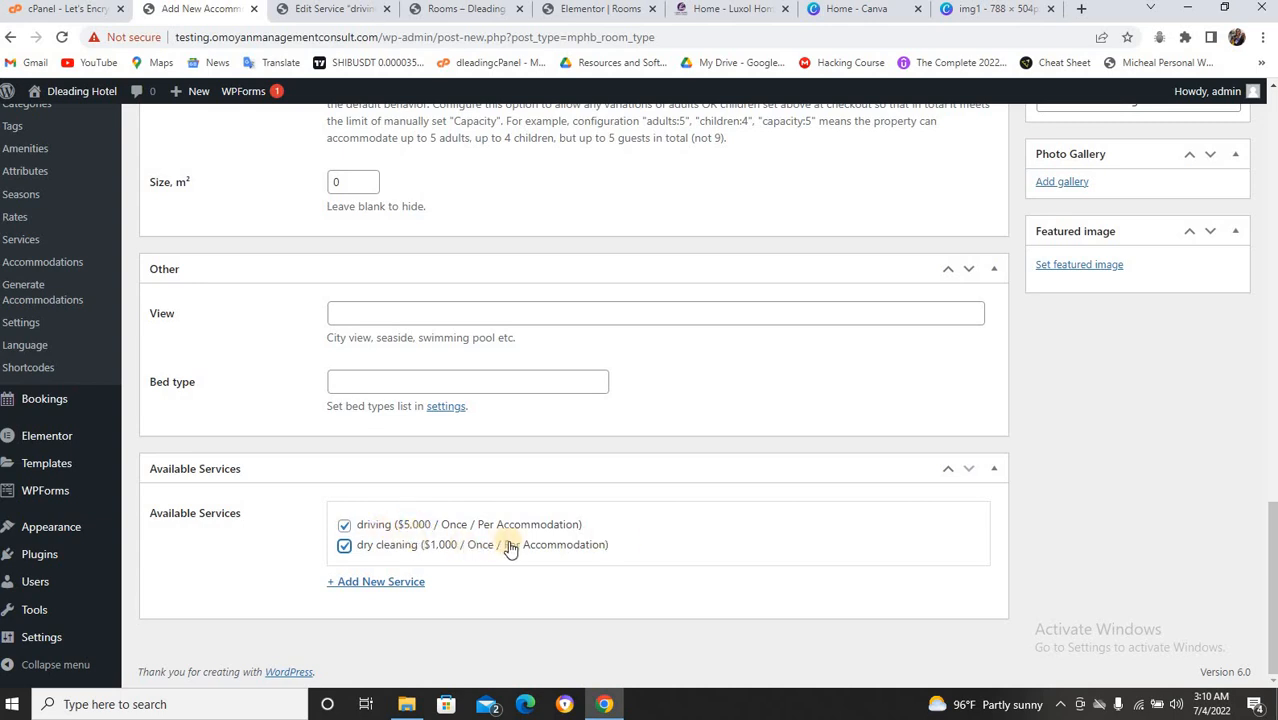
pyautogui.scroll(2, 837, 518)
pyautogui.scroll(10, 837, 518)
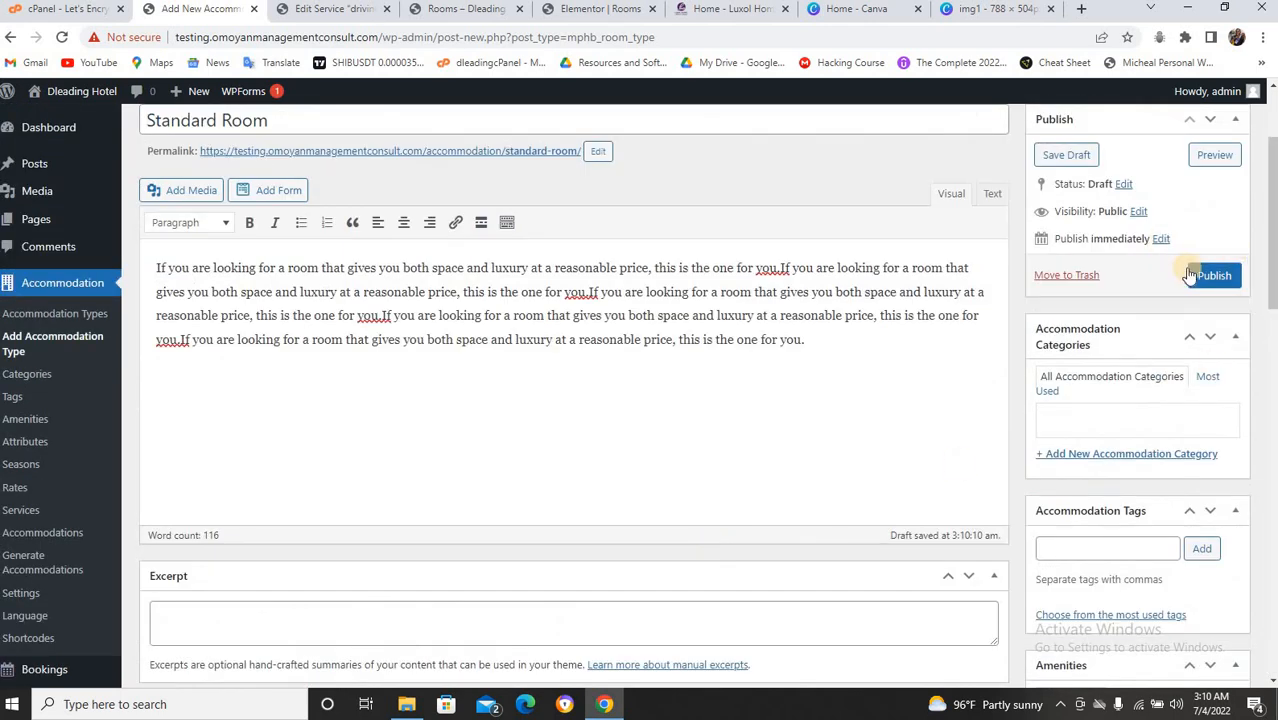
pyautogui.click(1207, 278)
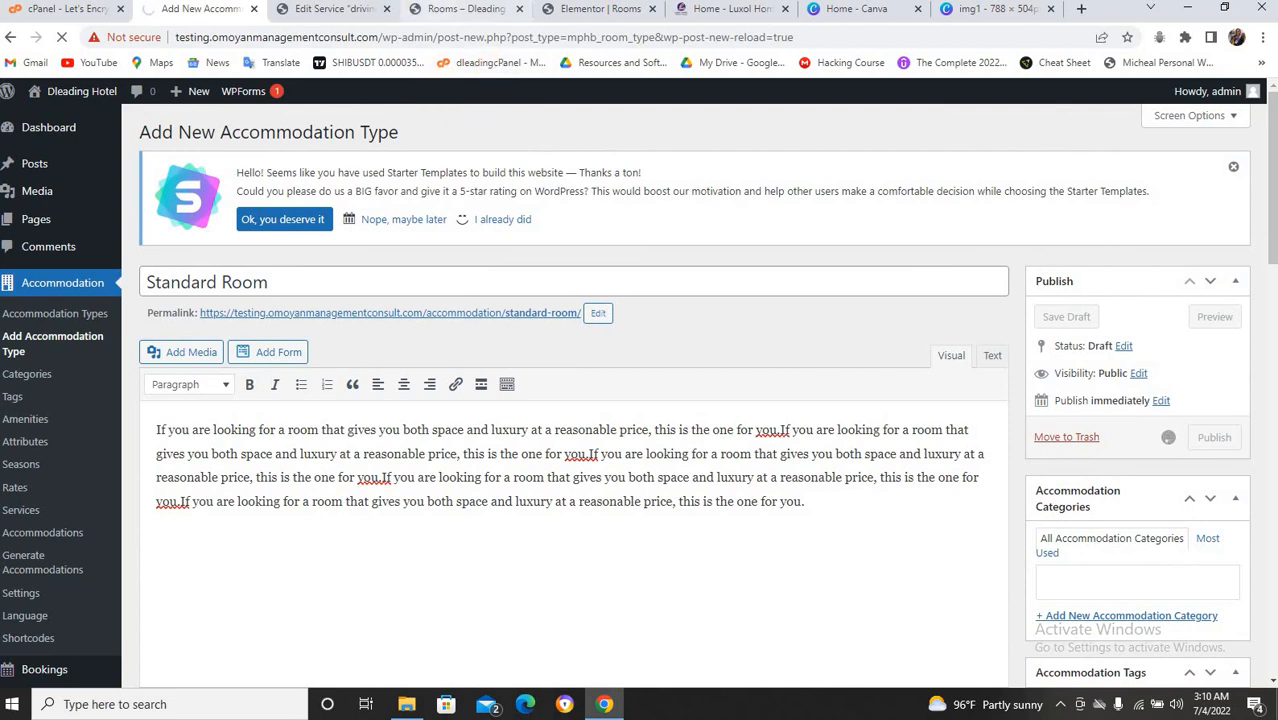
pyautogui.click(450, 10)
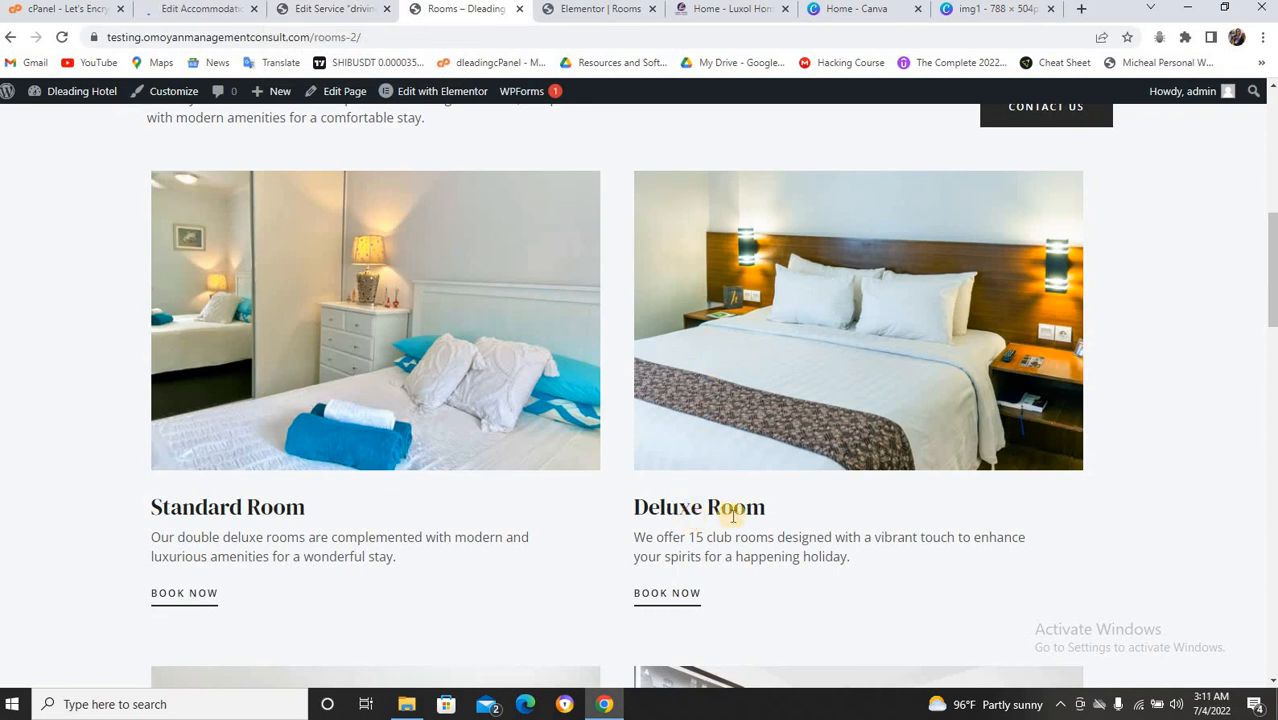
# Copy the Deluxe Room heading from the live Rooms page and start a new accommodation type.
pyautogui.moveTo(766, 508); pyautogui.dragTo(636, 508)
pyautogui.hotkey('ctrl', 'c')
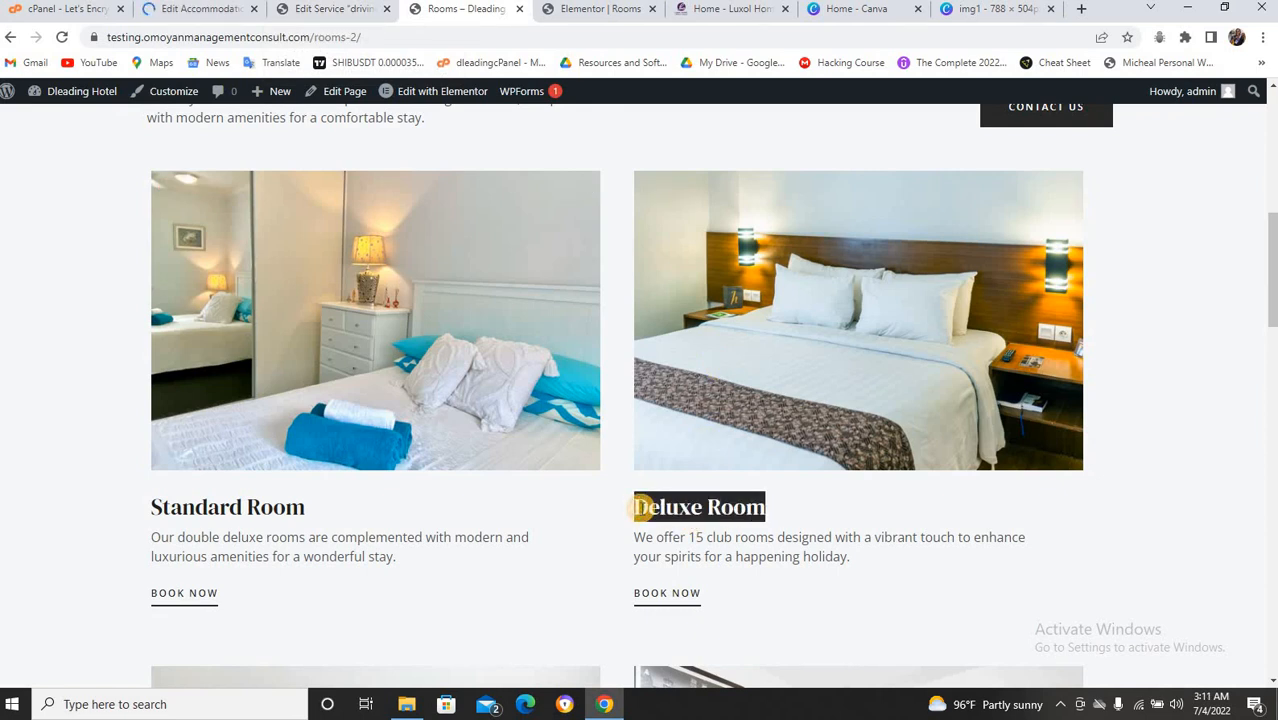
pyautogui.click(203, 9)
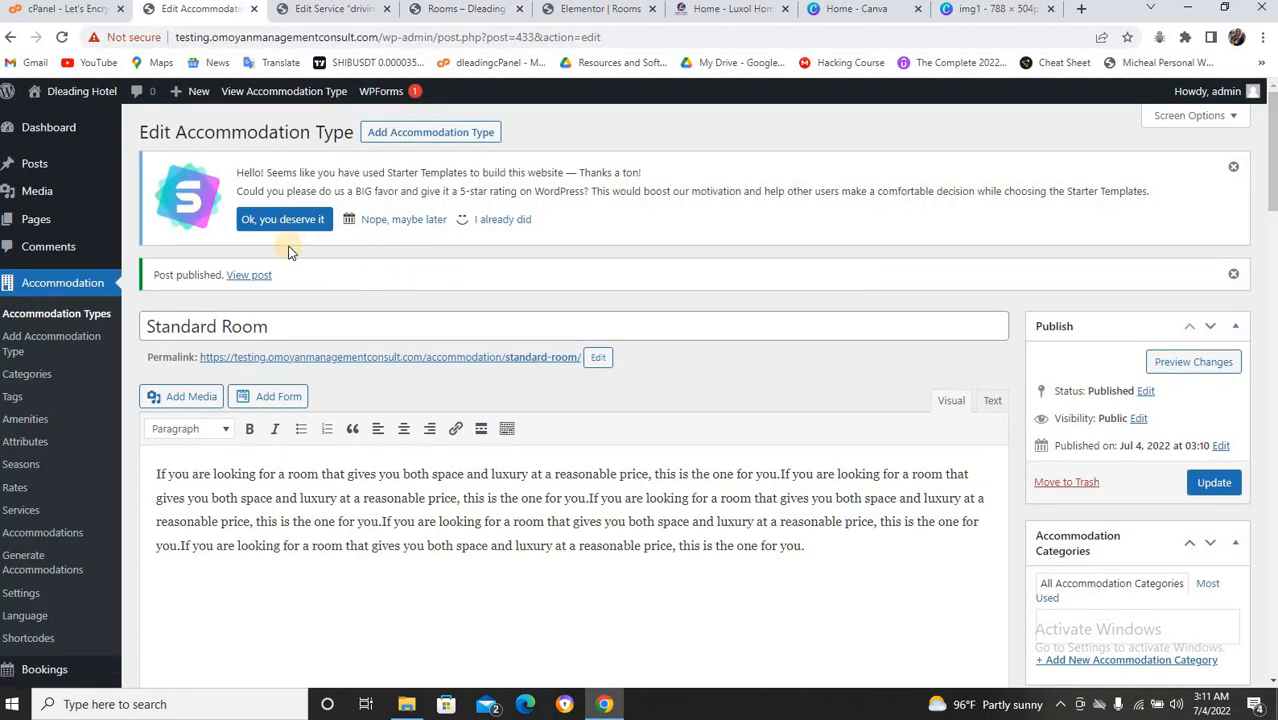
pyautogui.click(416, 137)
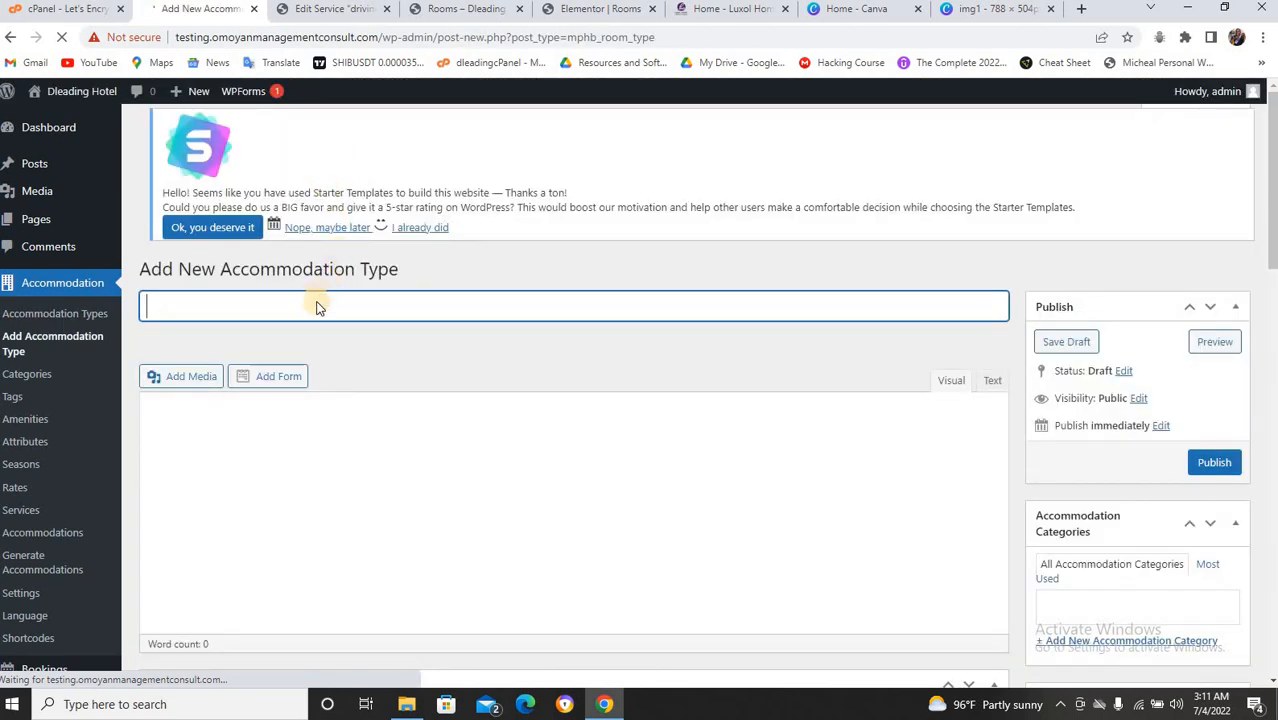
# Title the new type 'Deluxe Room' and copy the Deluxe Room description from the Rooms page.
pyautogui.hotkey('ctrl', 'v')
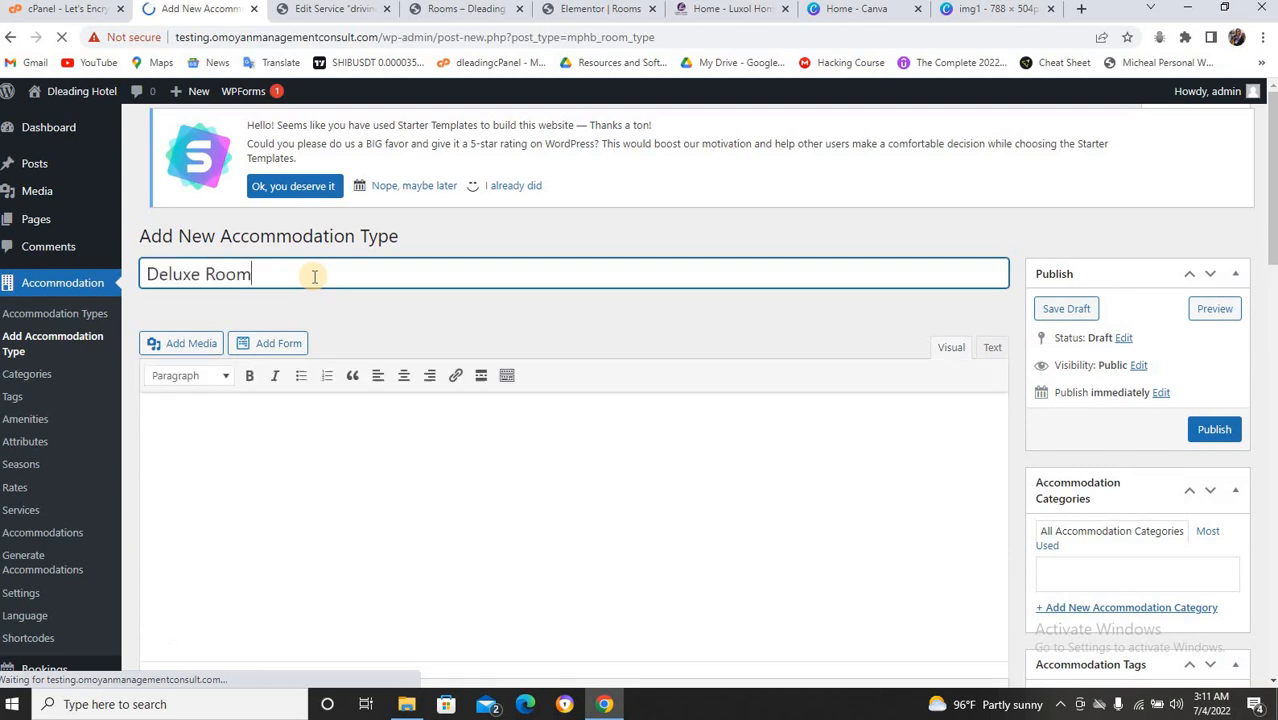
pyautogui.click(450, 9)
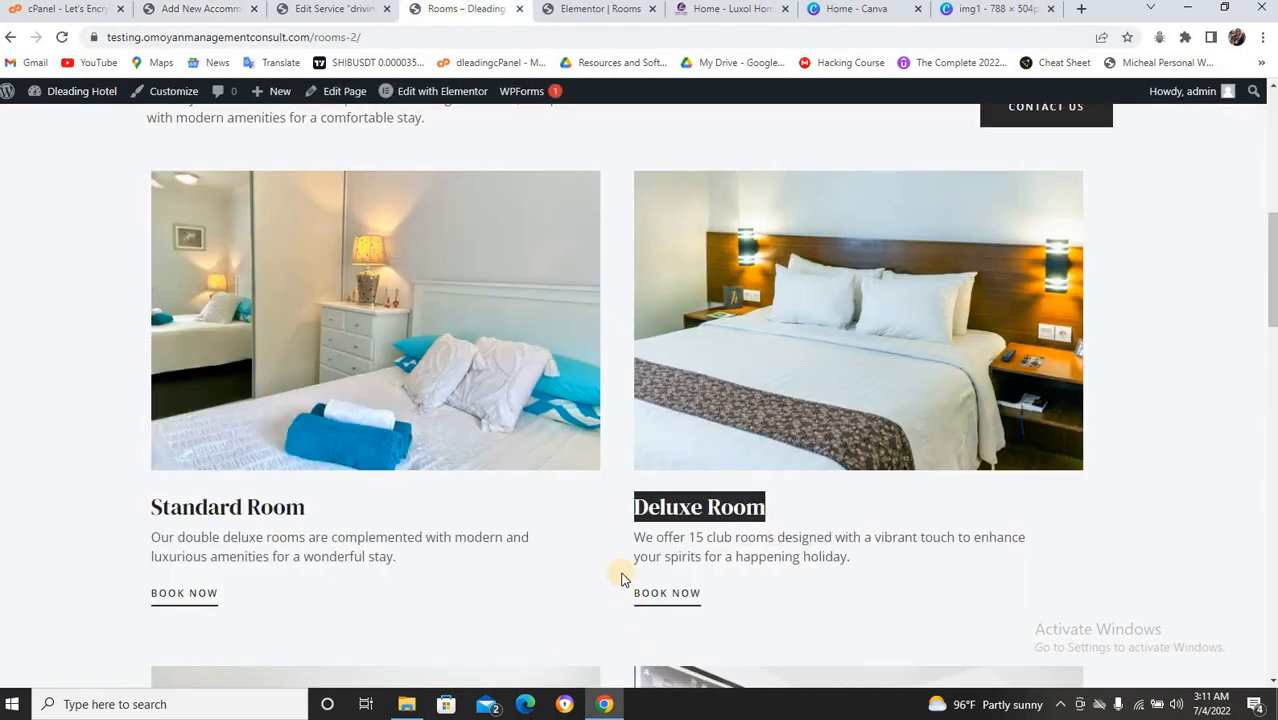
pyautogui.moveTo(634, 537); pyautogui.dragTo(869, 565)
pyautogui.hotkey('ctrl', 'c')
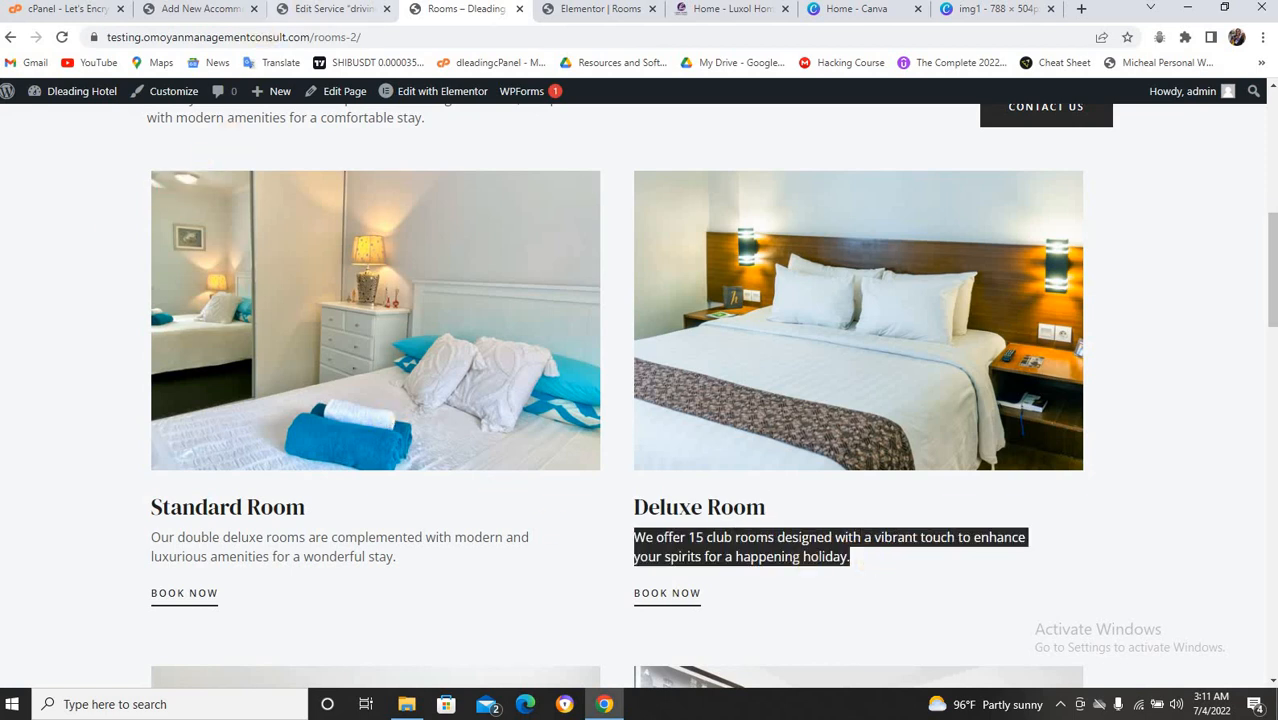
pyautogui.click(310, 10)
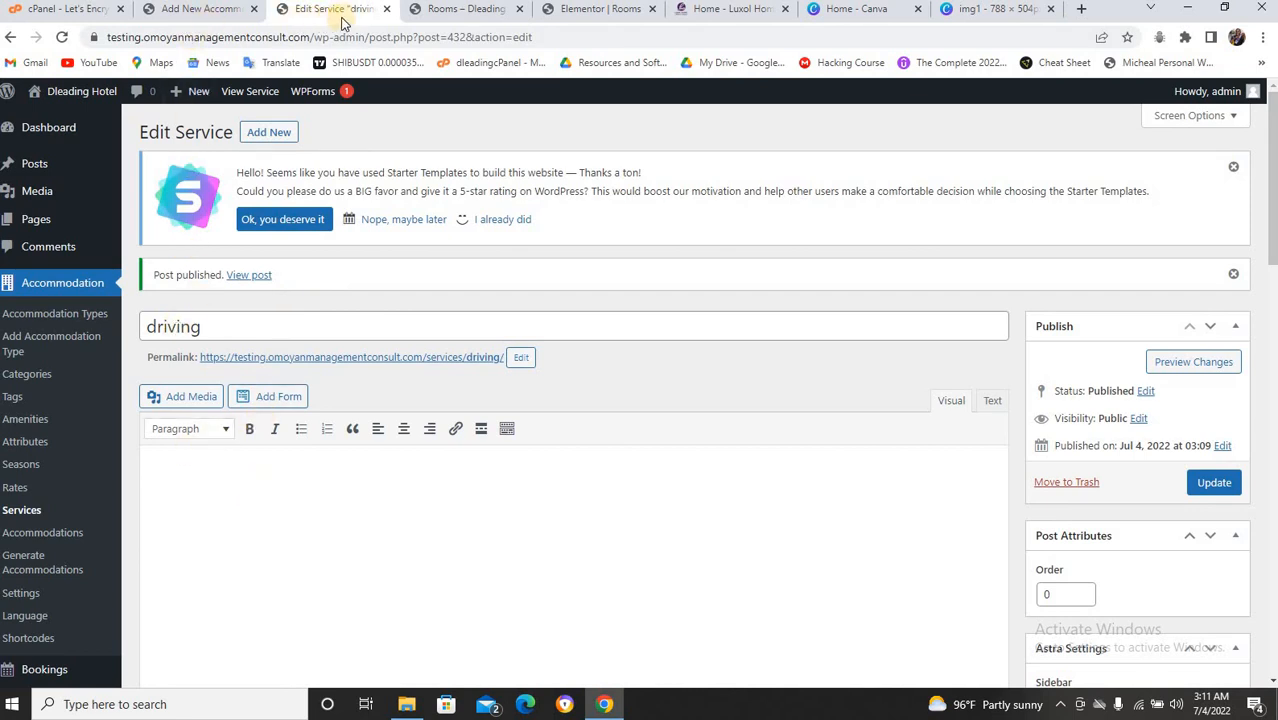
pyautogui.click(388, 9)
pyautogui.click(200, 9)
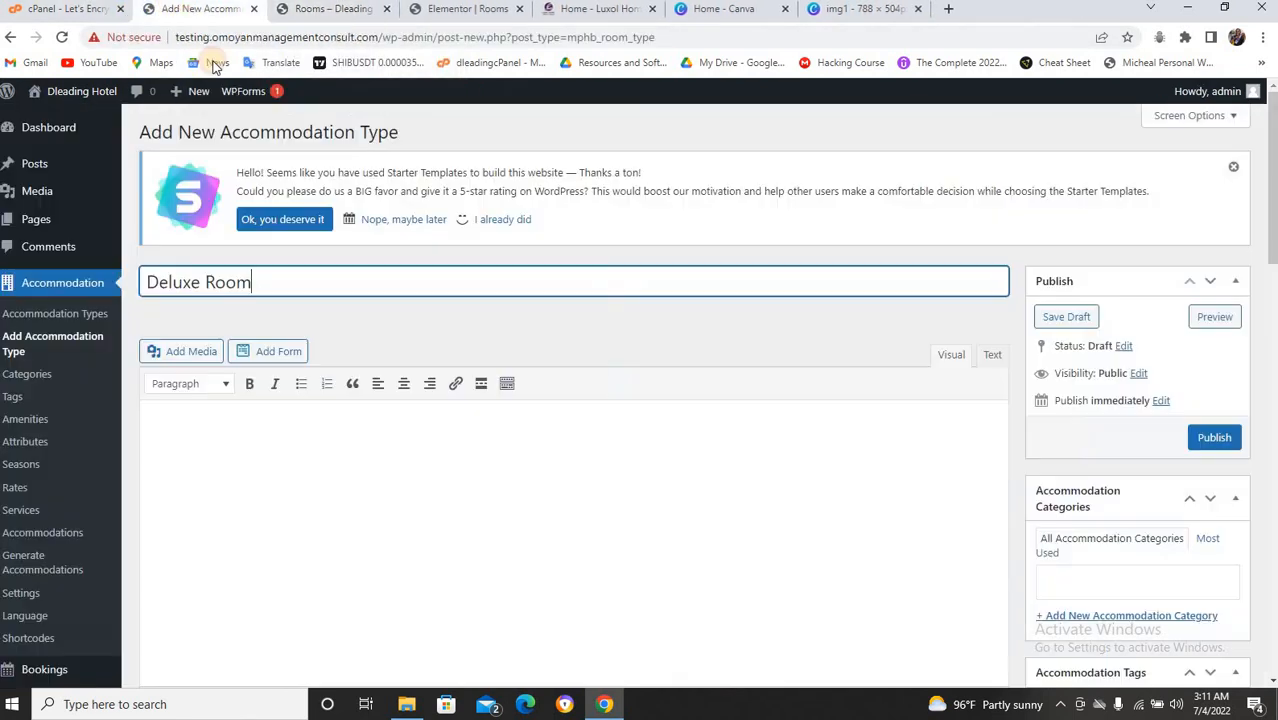
# Paste the club-rooms description sentence repeatedly into the Deluxe Room editor.
pyautogui.click(240, 482)
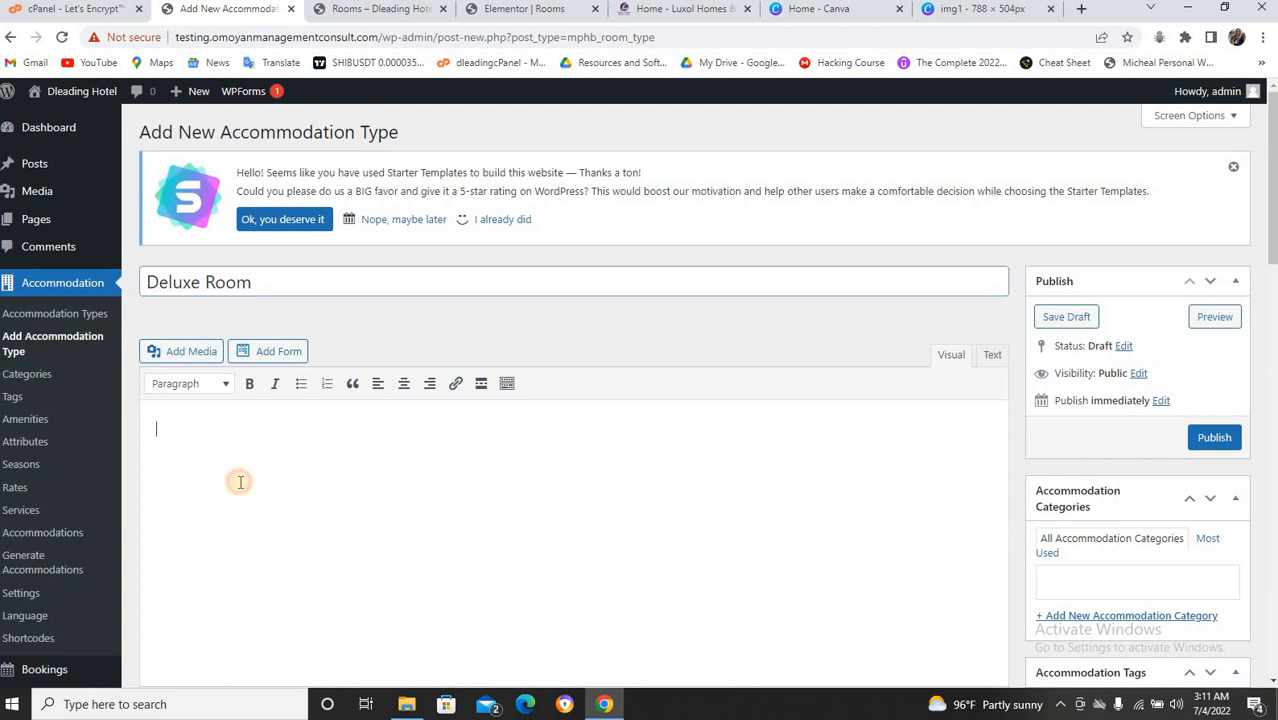
pyautogui.hotkey('ctrl', 'v')
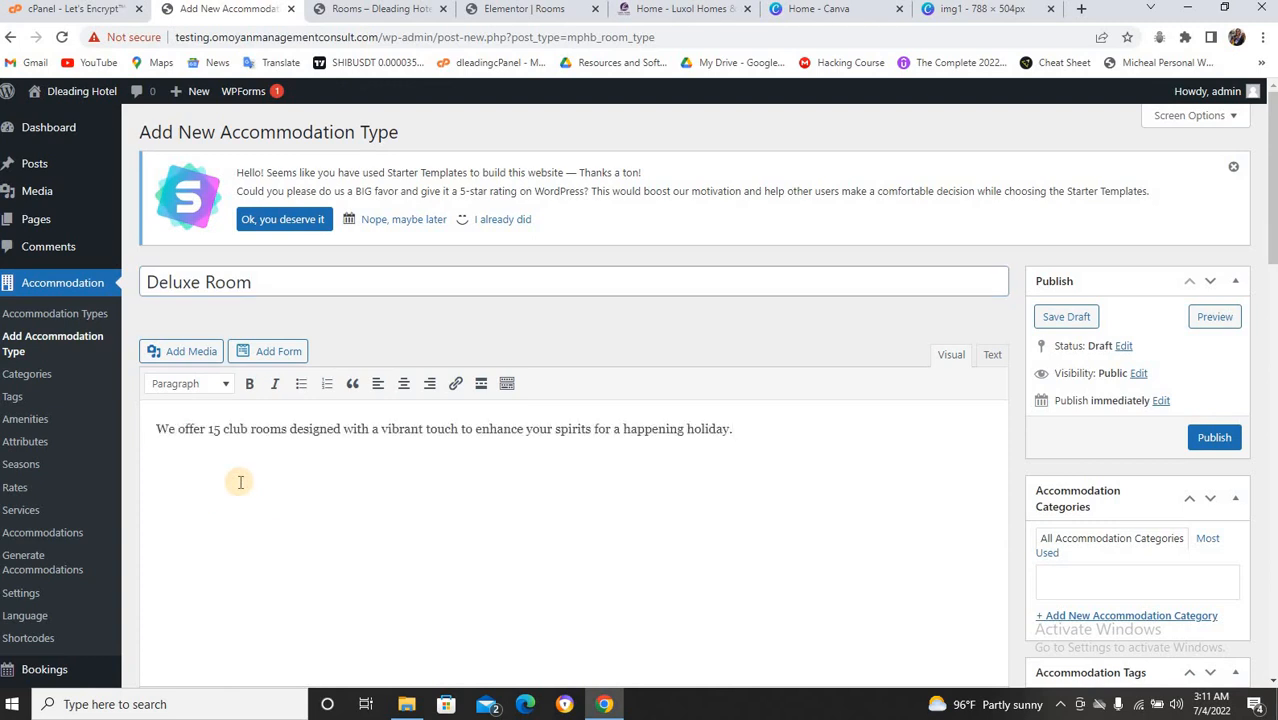
pyautogui.hotkey('ctrl', 'v')
pyautogui.hotkey('ctrl', 'v')
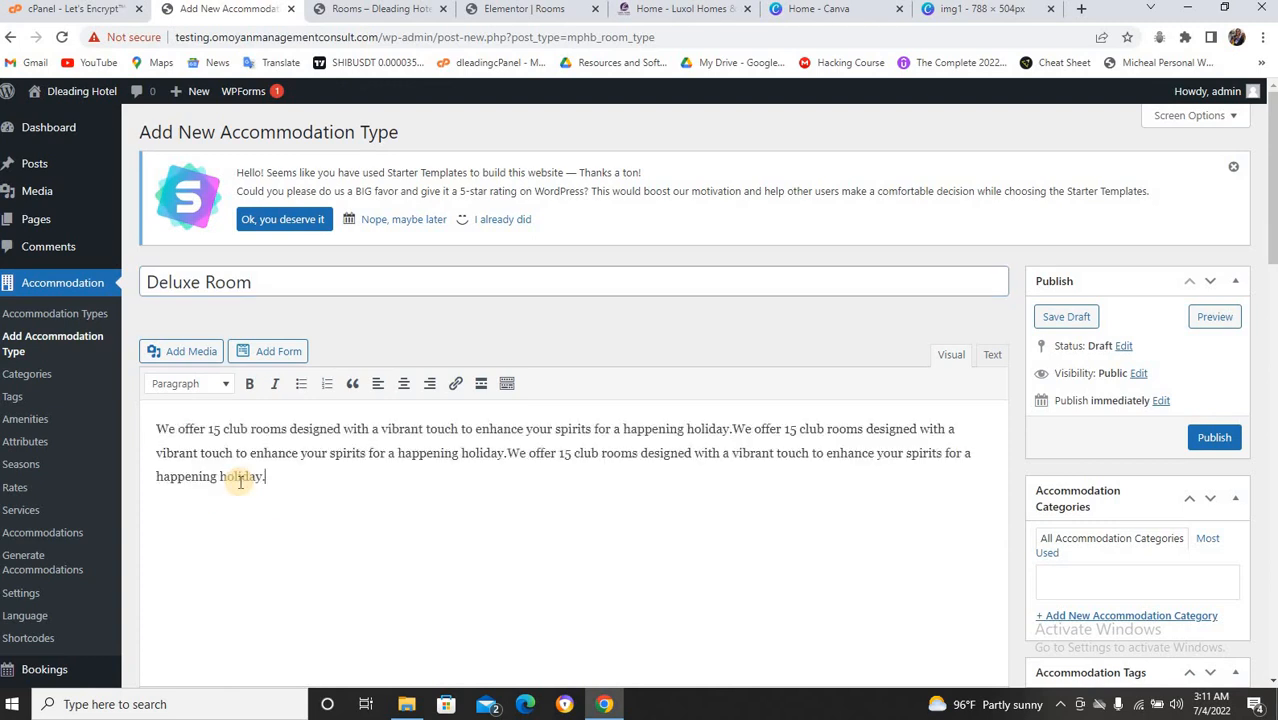
pyautogui.hotkey('ctrl', 'v')
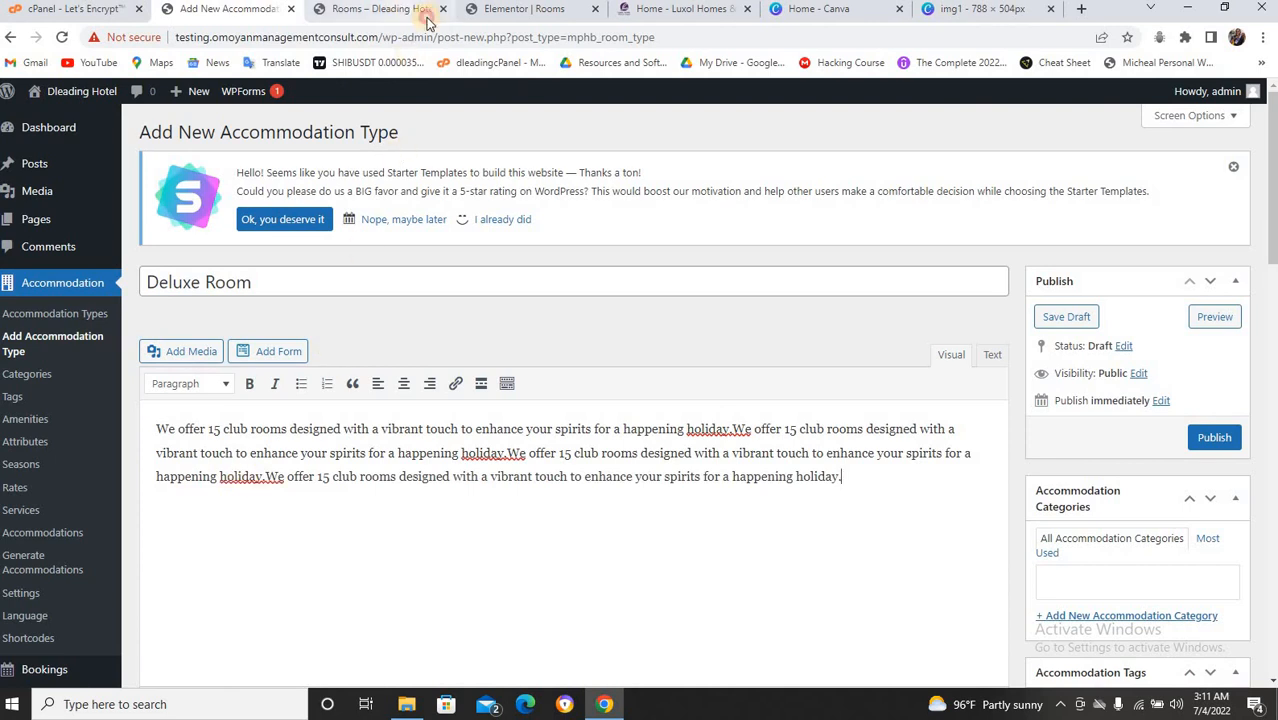
pyautogui.click(410, 10)
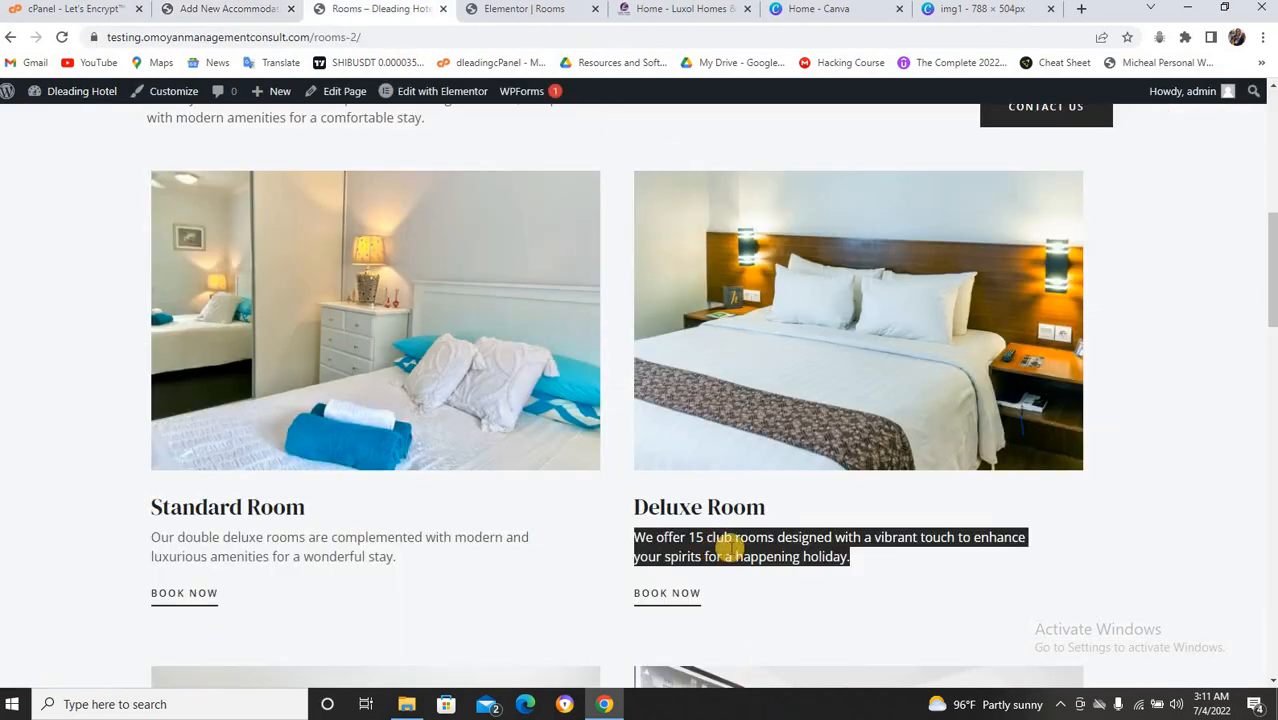
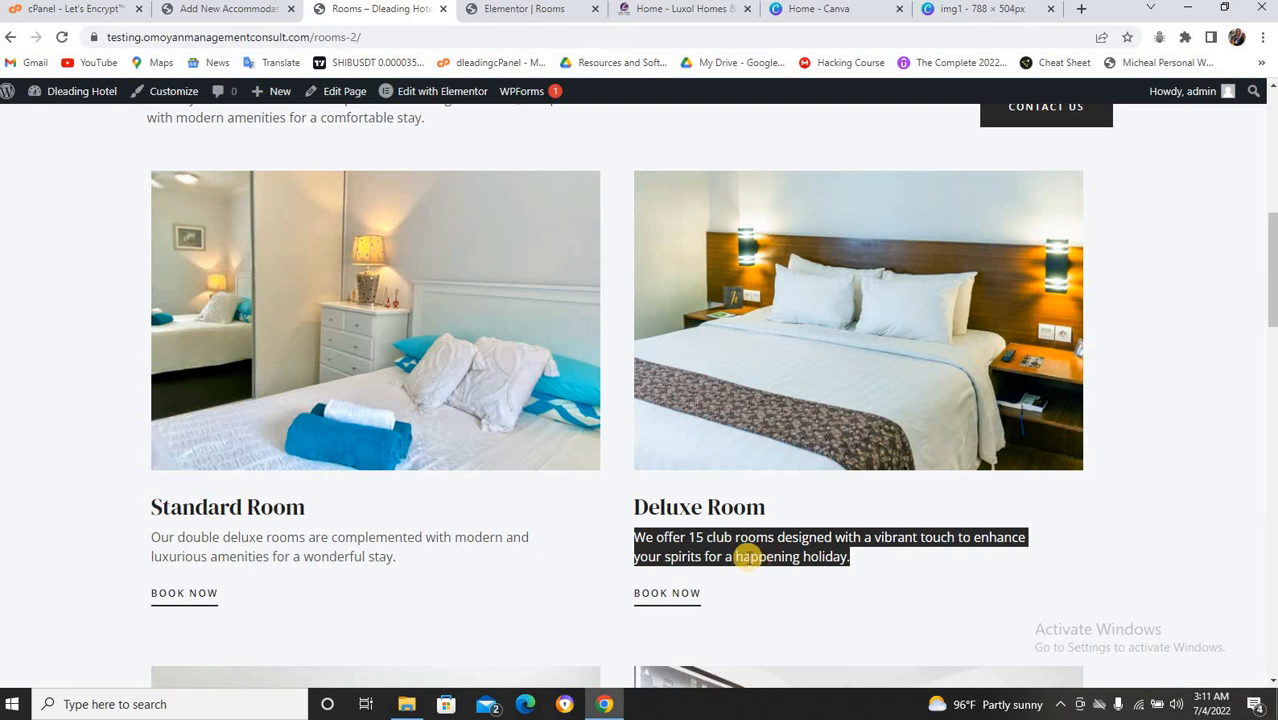
# Return to the Deluxe Room draft and scroll down to the Generate Accommodations section.
pyautogui.click(247, 8)
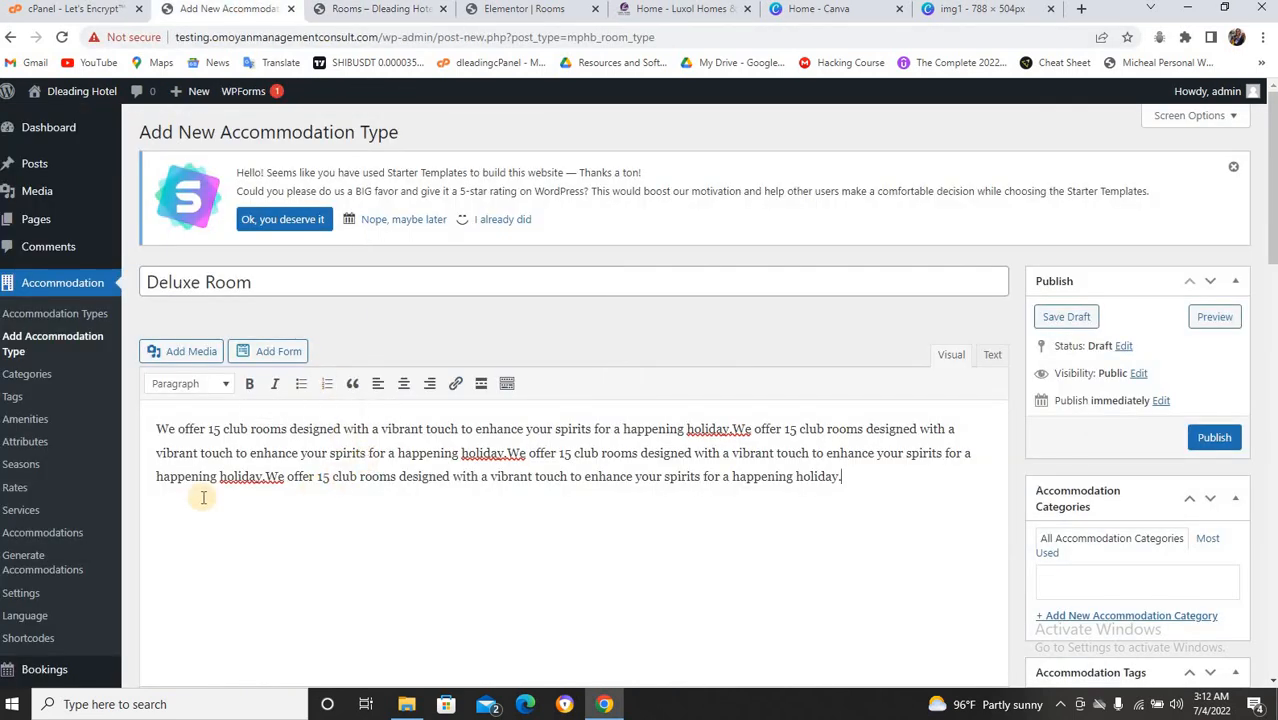
pyautogui.scroll(-10, 340, 476)
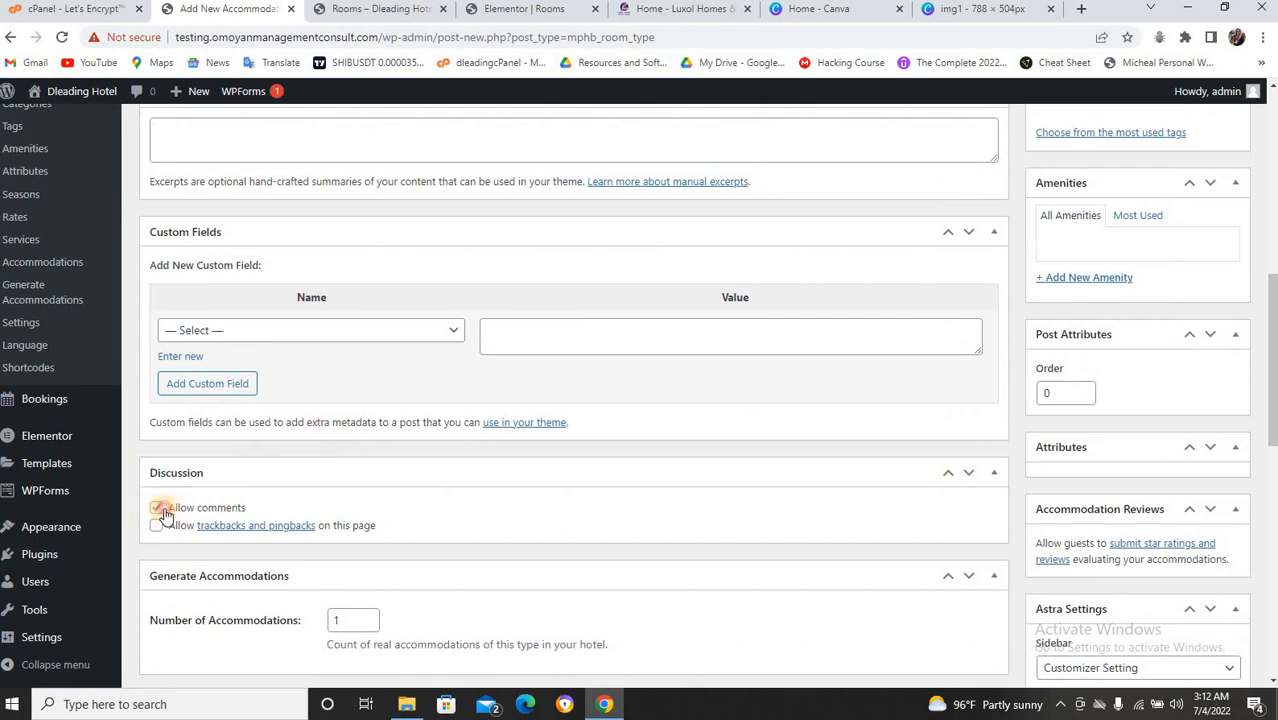
pyautogui.scroll(-2, 317, 574)
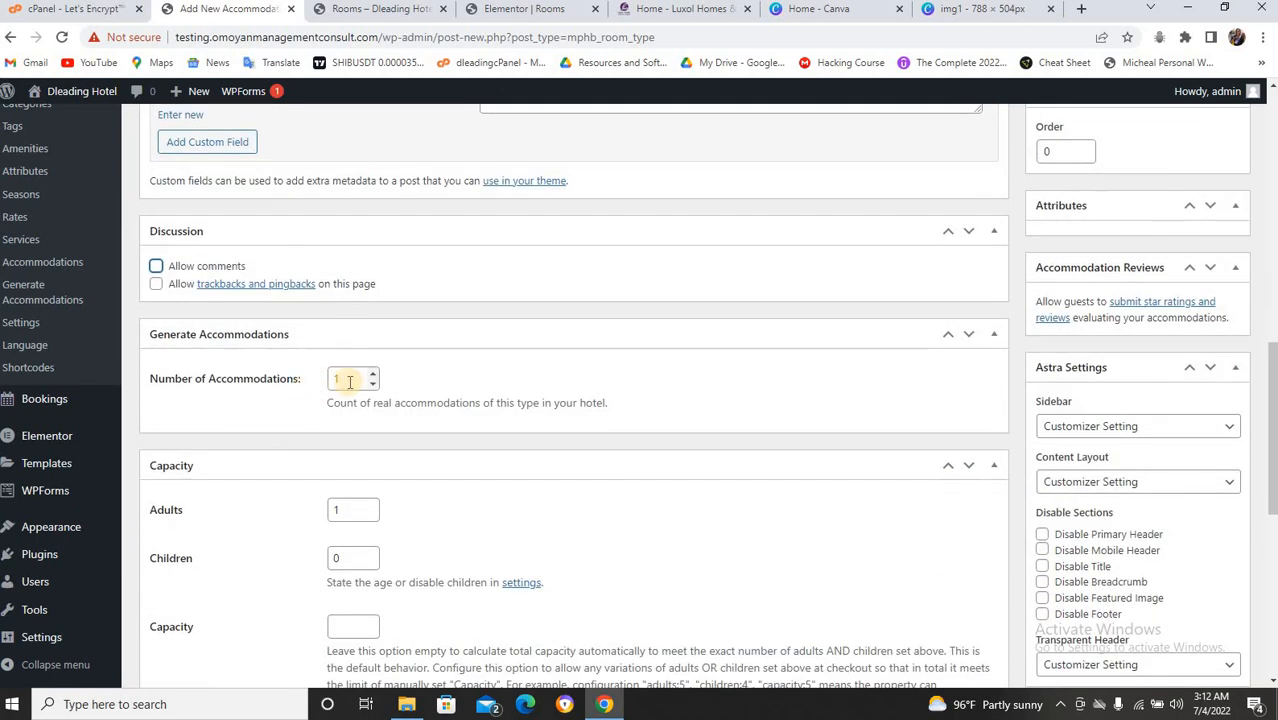
# Set the Deluxe Room's number of accommodations to 3.
pyautogui.click(351, 379)
pyautogui.write('5')
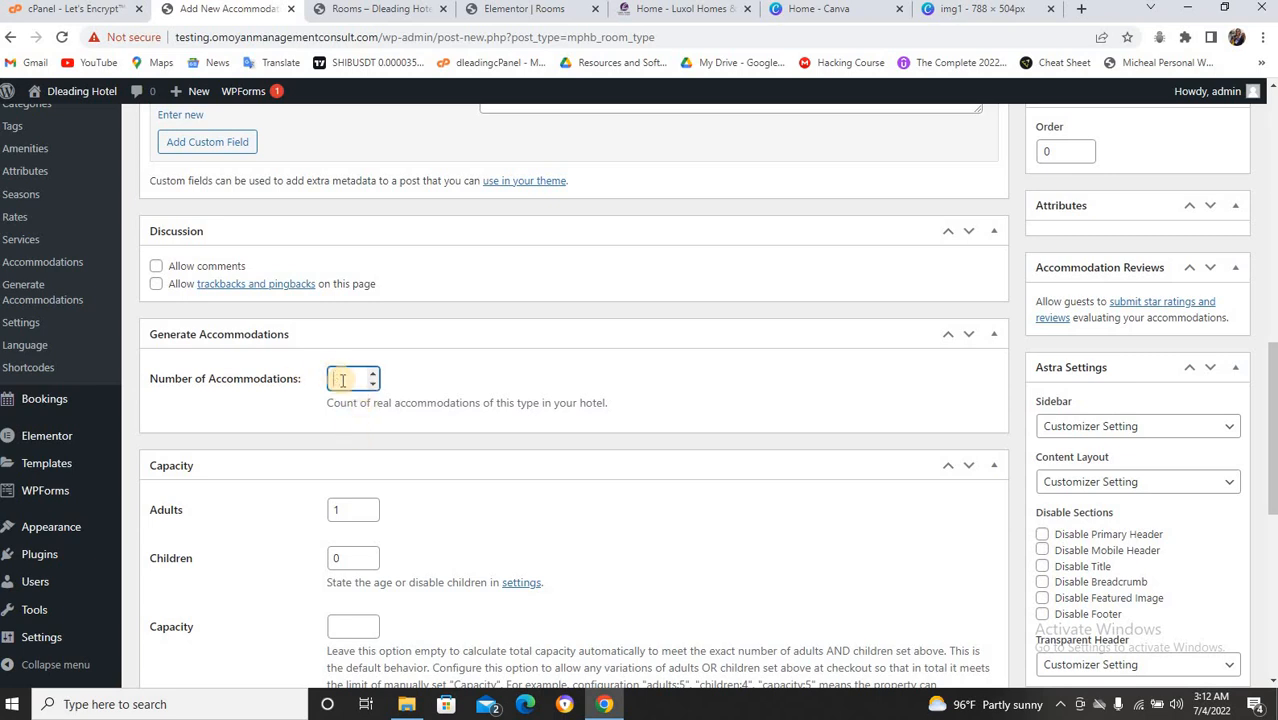
pyautogui.press('BackSpace')
pyautogui.write('3')
pyautogui.scroll(-2, 414, 394)
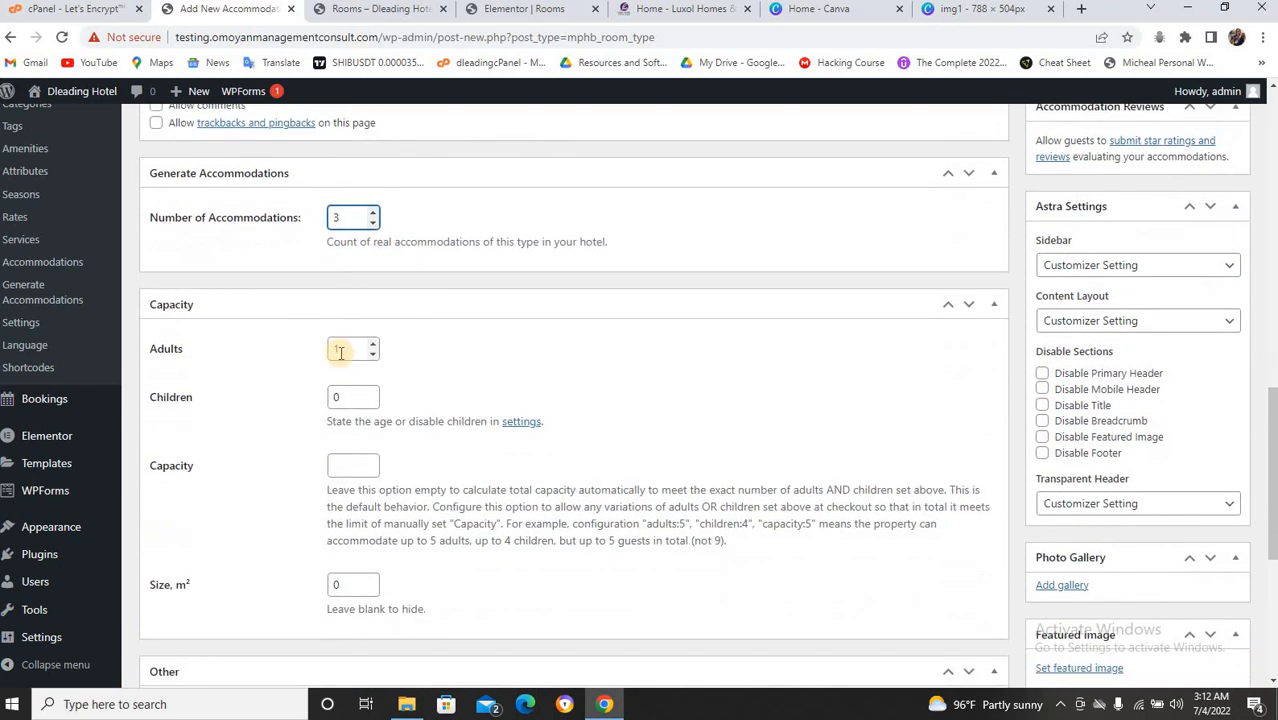
# Set the room capacity to 4 adults and 4 children.
pyautogui.click(340, 352)
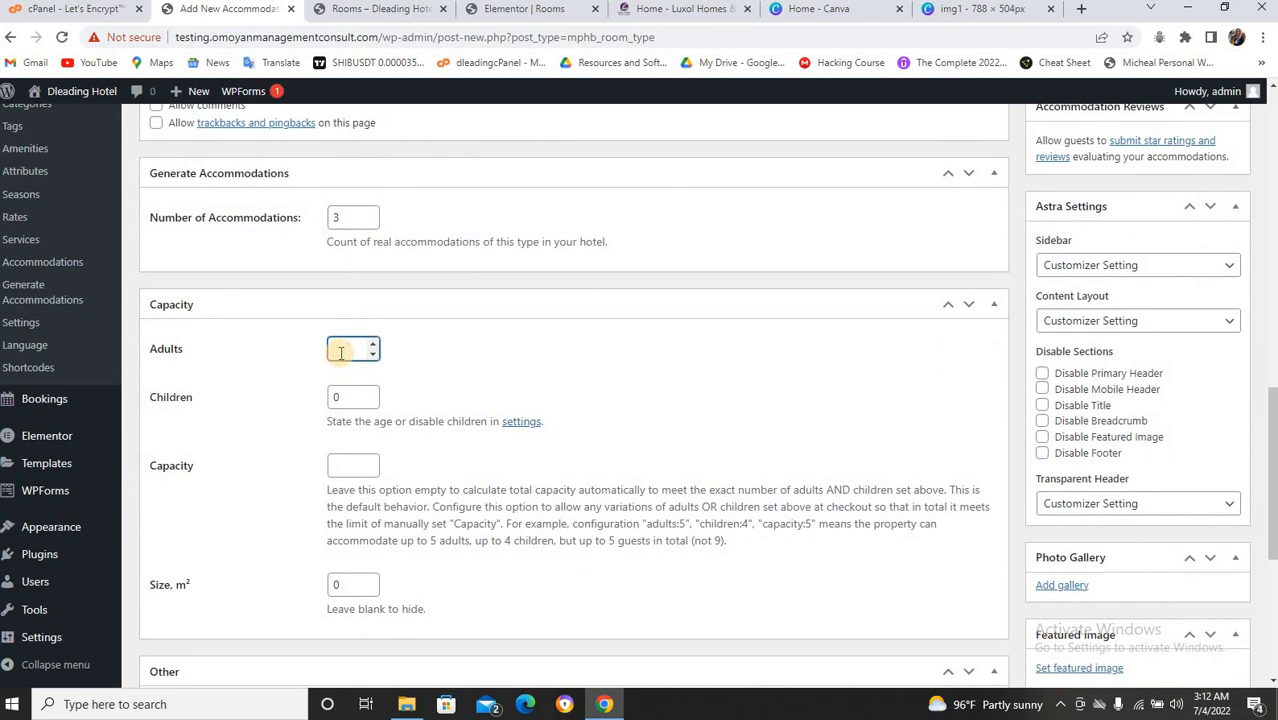
pyautogui.write('2')
pyautogui.click(348, 395)
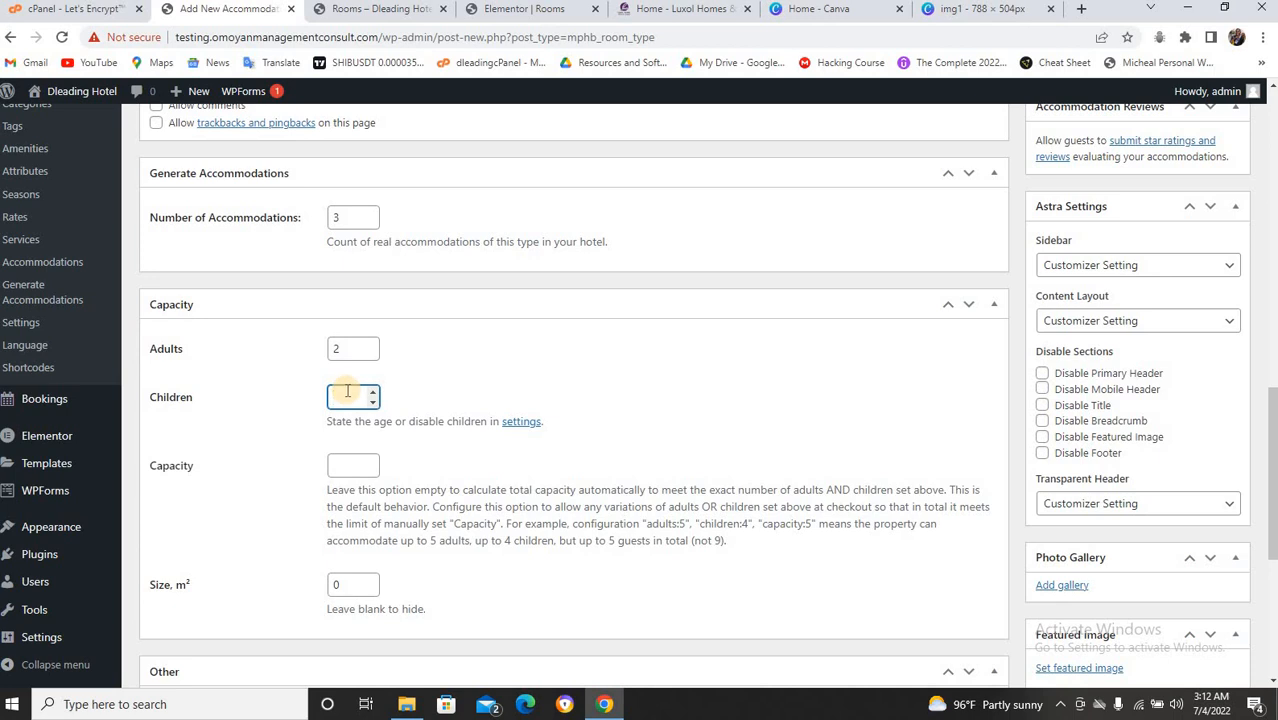
pyautogui.click(340, 348)
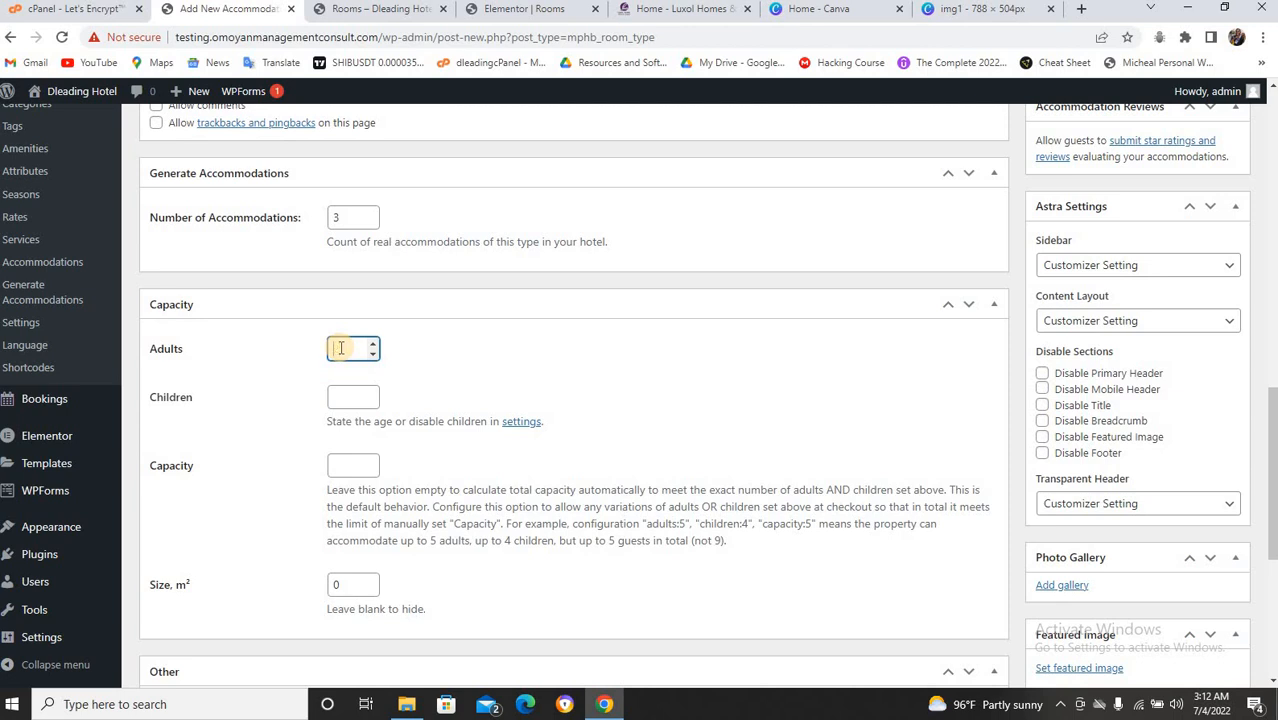
pyautogui.write('4')
pyautogui.click(345, 392)
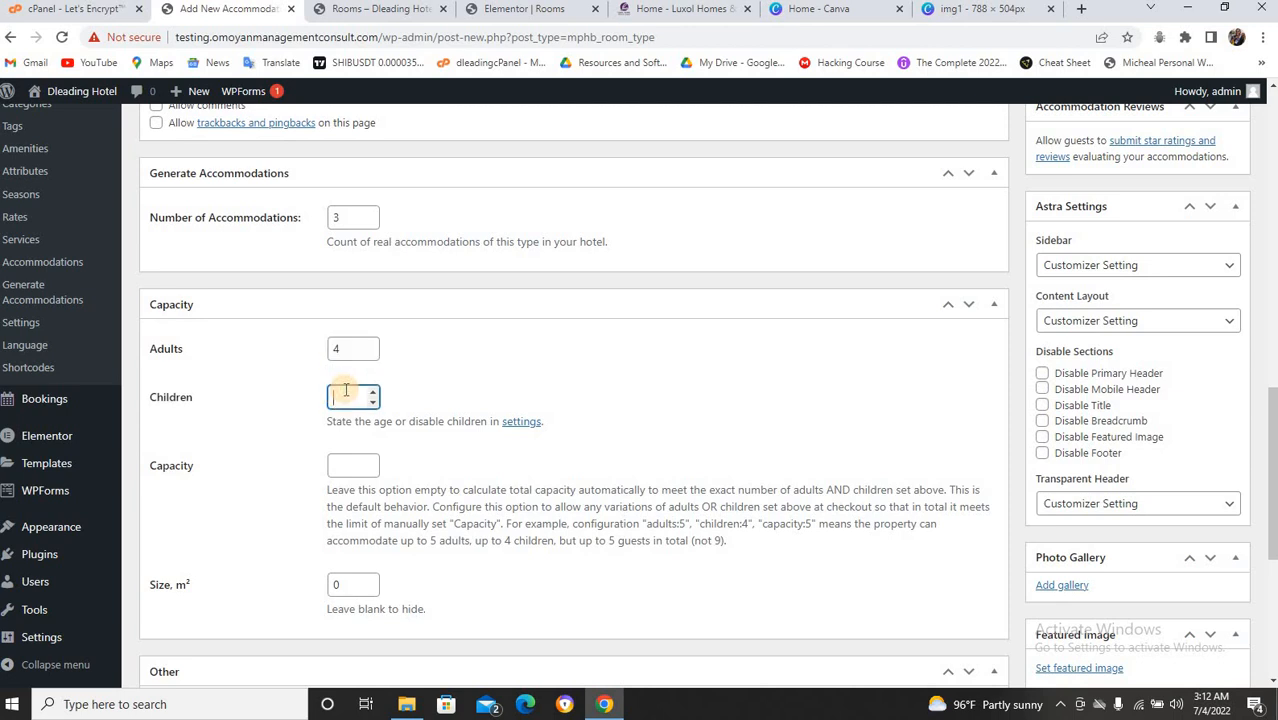
pyautogui.write('4')
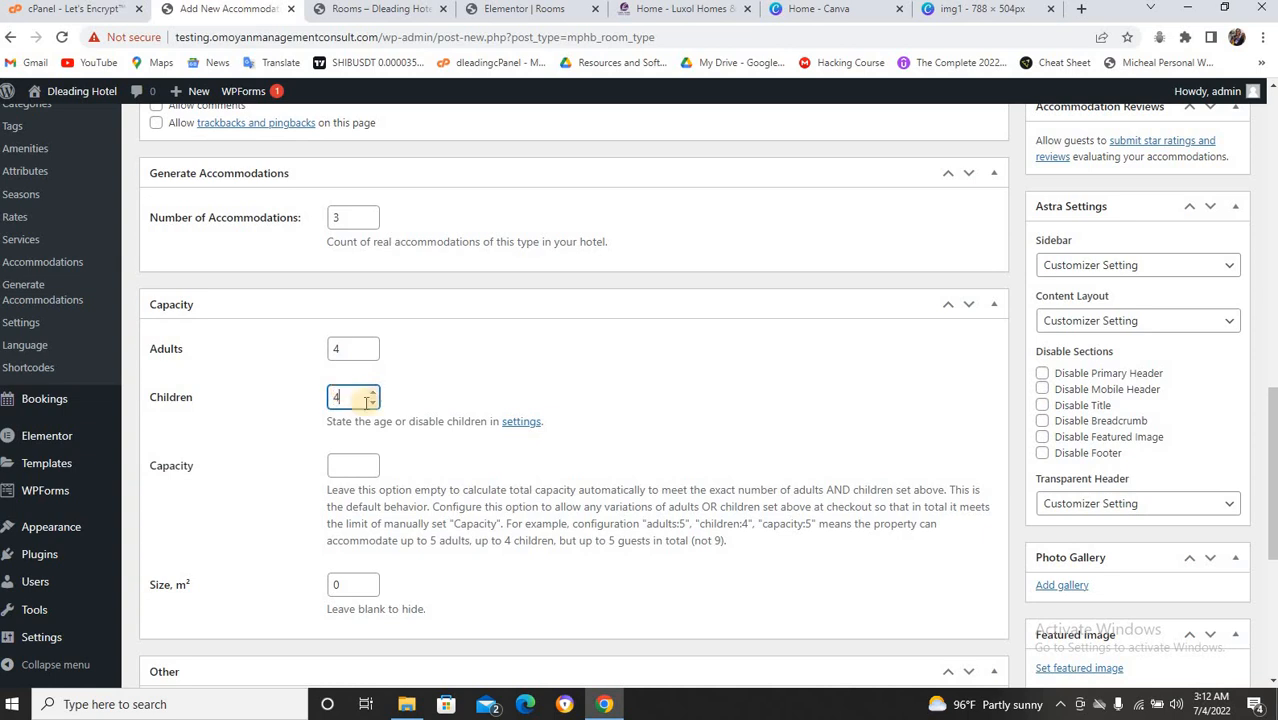
# Enable the driving and dry cleaning services for the Deluxe Room.
pyautogui.scroll(-2, 437, 410)
pyautogui.scroll(-1, 437, 408)
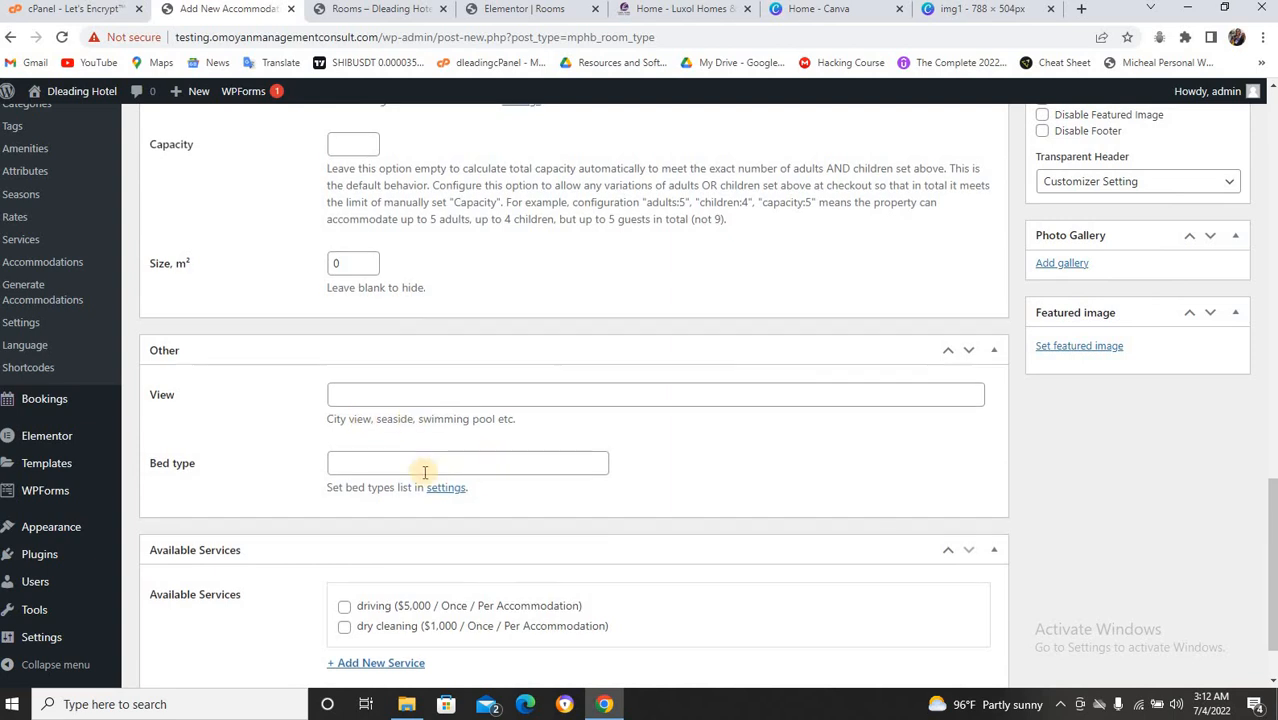
pyautogui.scroll(-1, 454, 470)
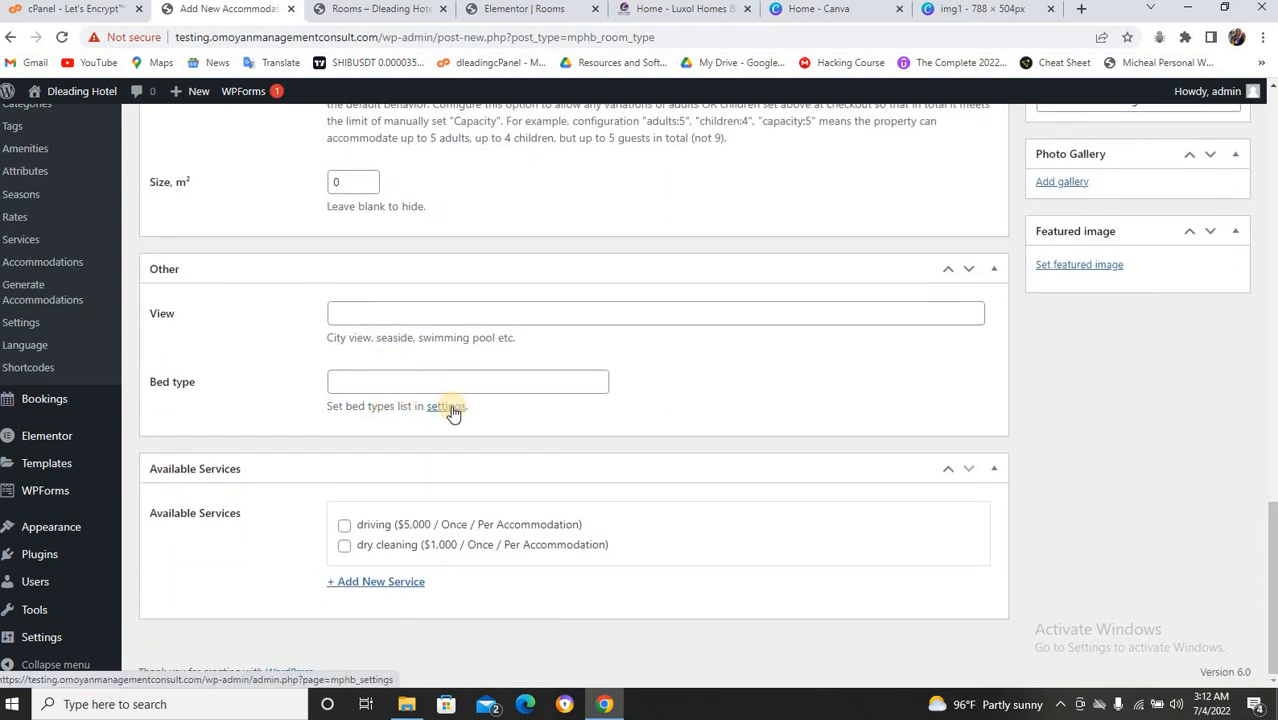
pyautogui.click(344, 525)
pyautogui.click(344, 545)
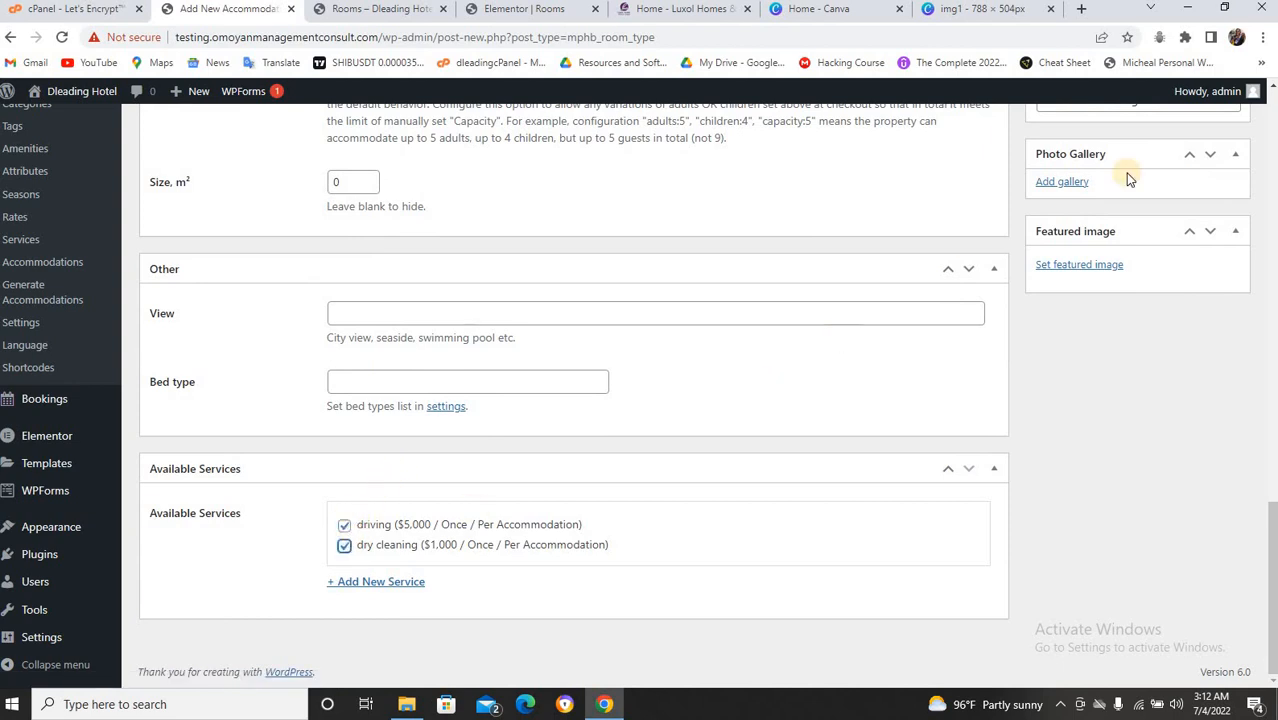
pyautogui.scroll(10, 1194, 195)
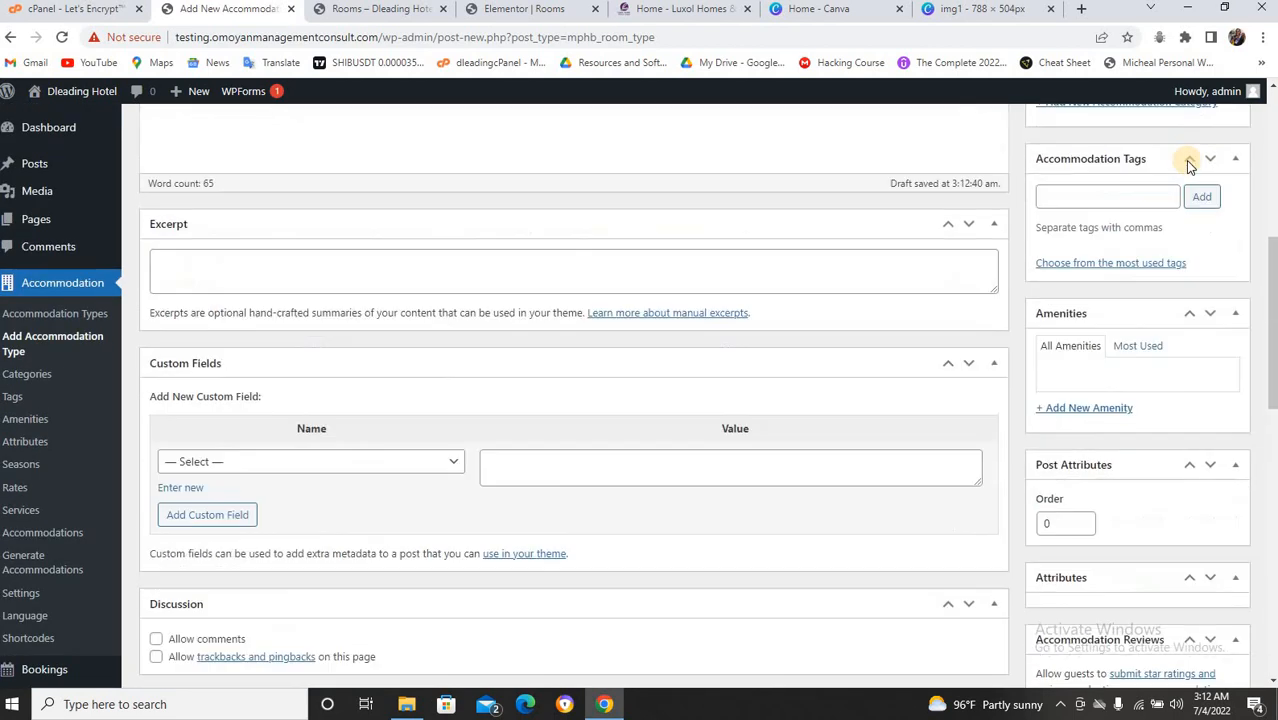
pyautogui.scroll(5, 1188, 163)
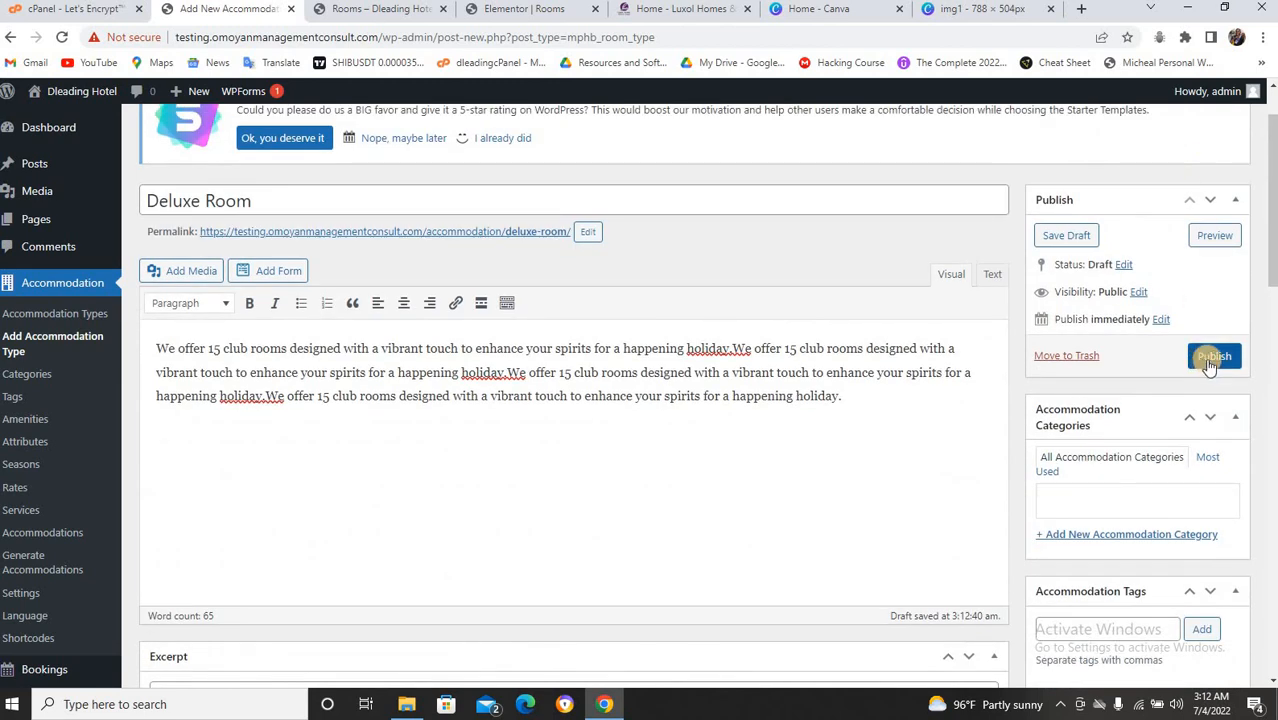
# Publish the Deluxe Room accommodation type and copy its permalink address.
pyautogui.click(1212, 358)
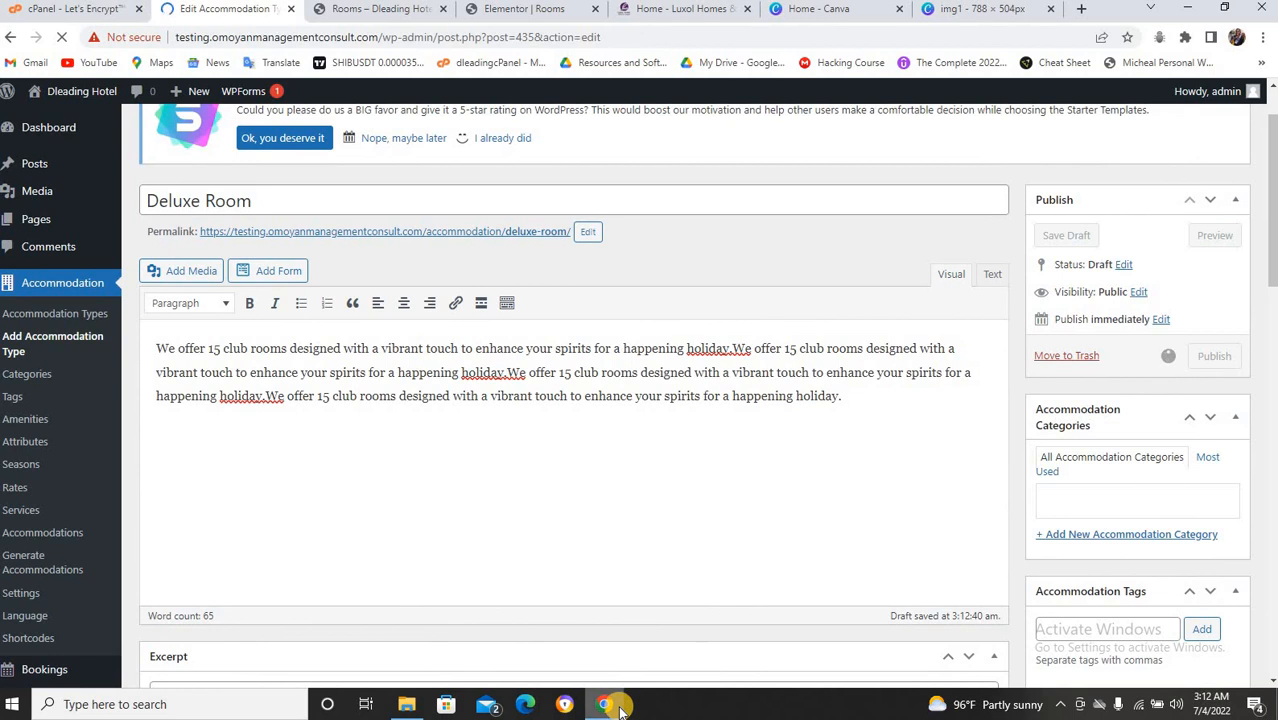
pyautogui.moveTo(620, 708)
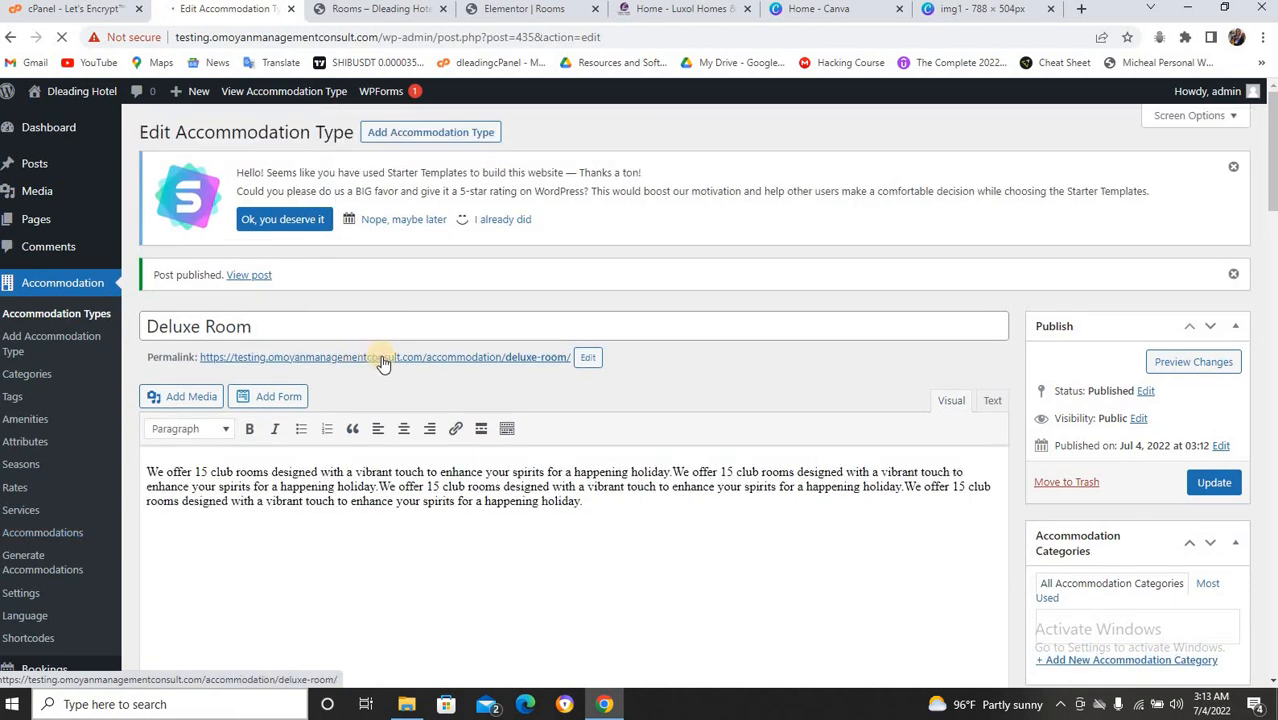
pyautogui.click(383, 359)
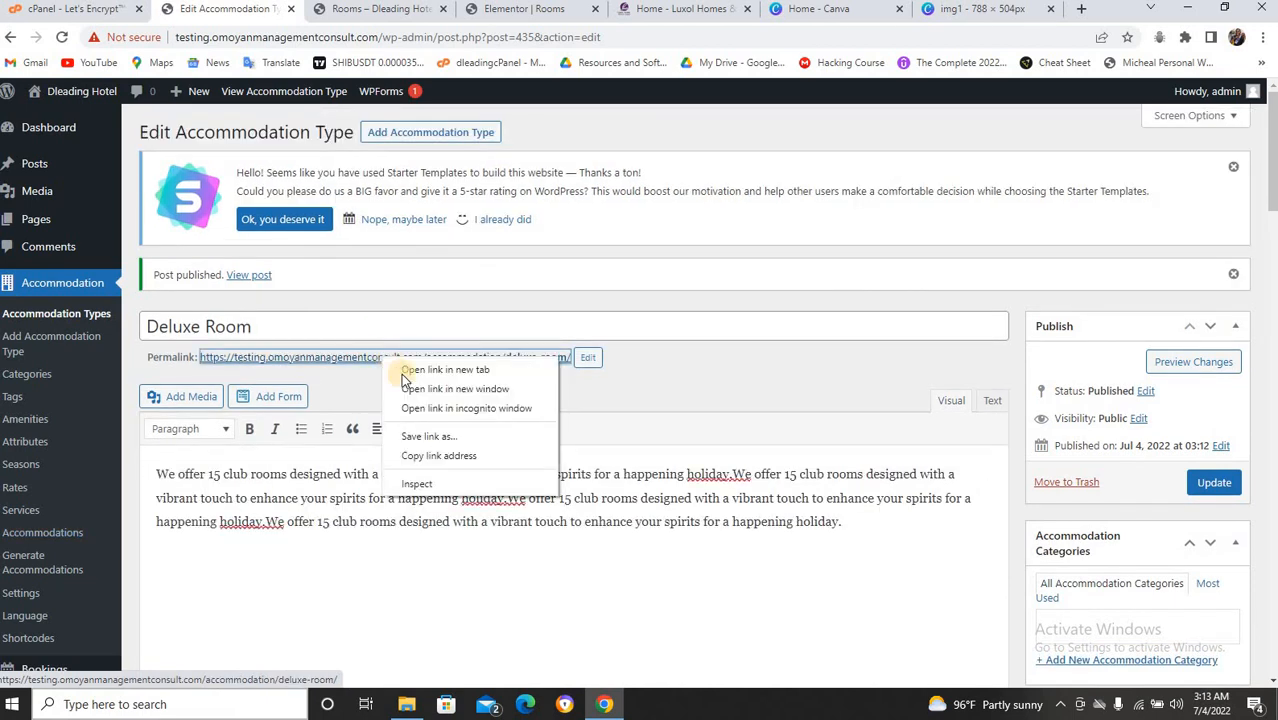
pyautogui.click(430, 456)
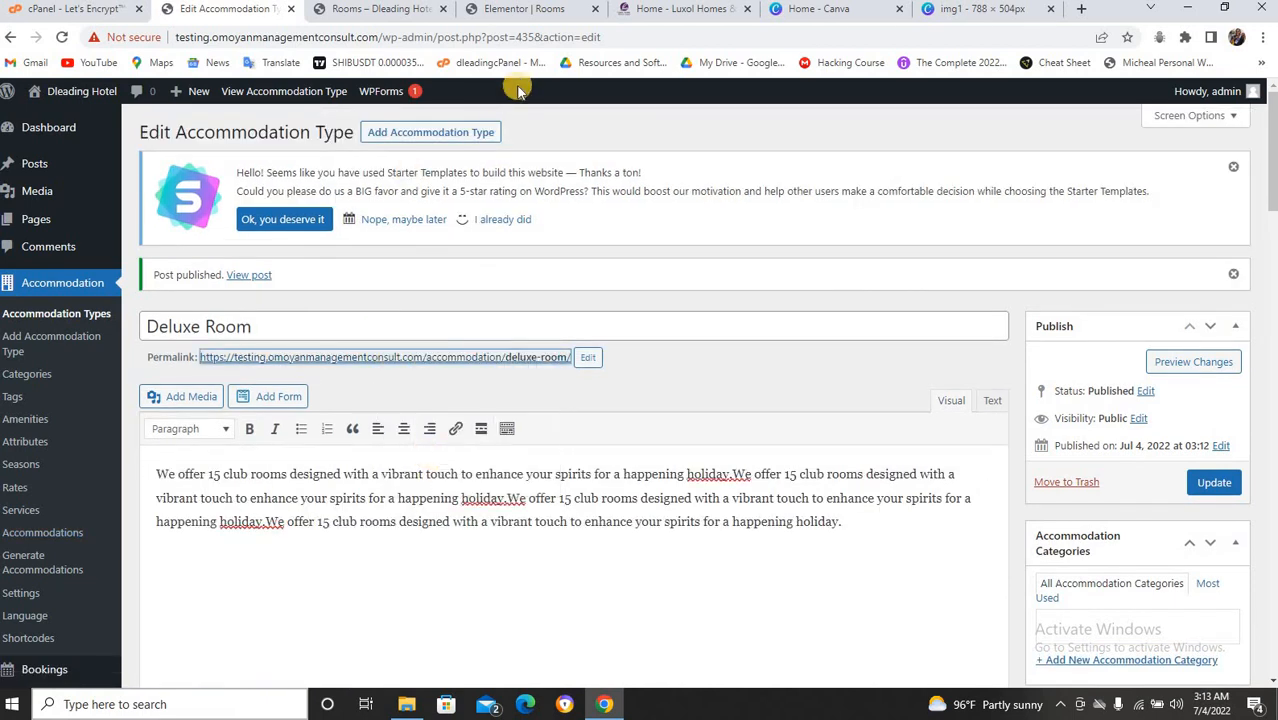
# Paste the Deluxe Room permalink as the card button's link and relabel it 'book room'.
pyautogui.click(575, 10)
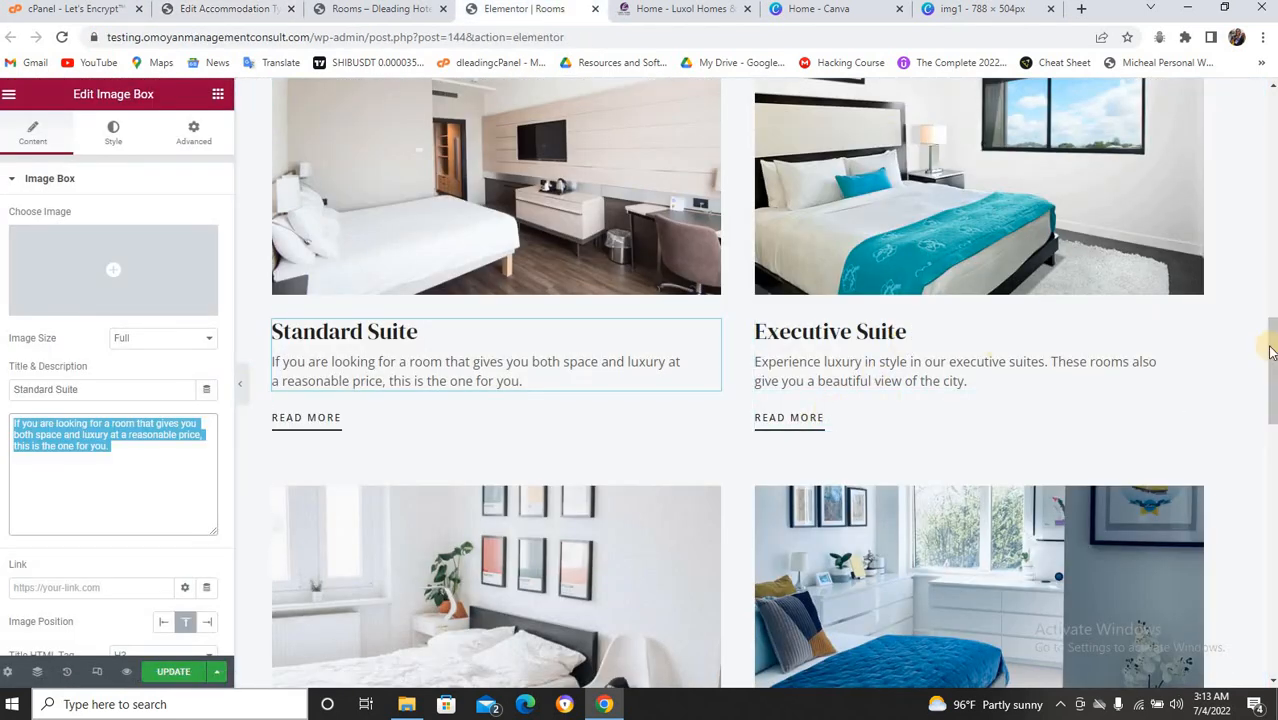
pyautogui.moveTo(1264, 280); pyautogui.dragTo(1266, 238)
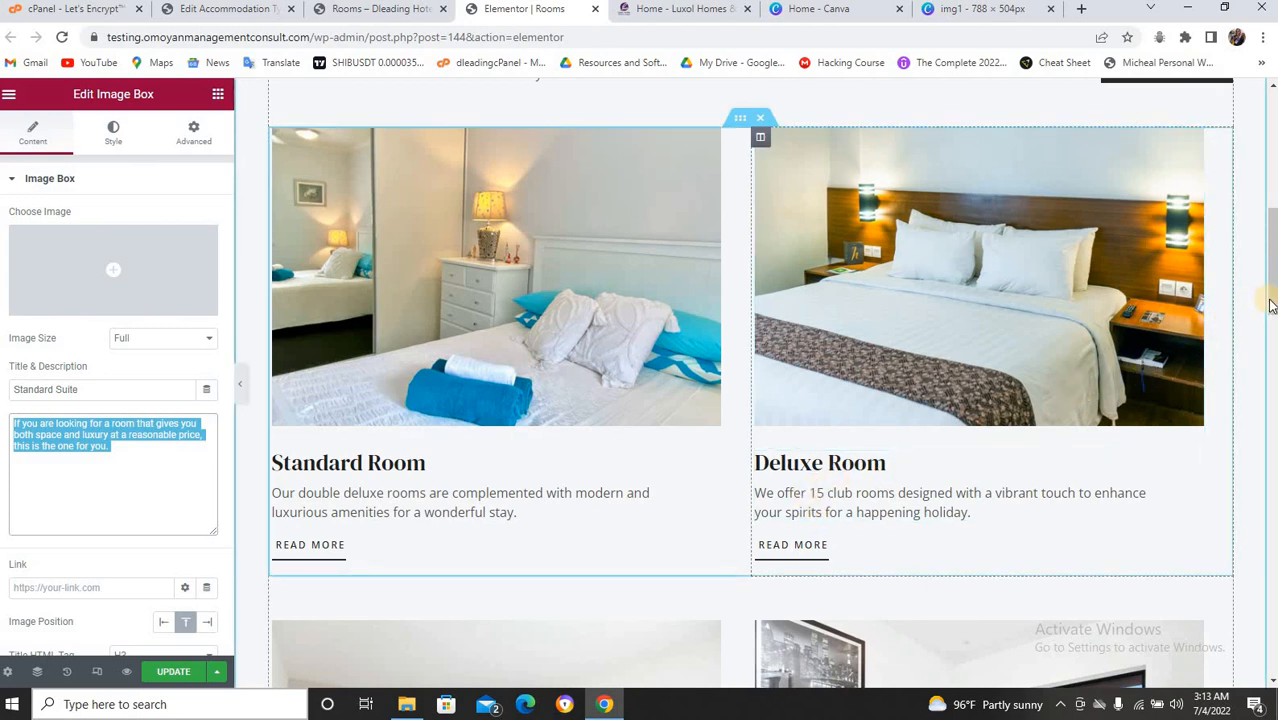
pyautogui.moveTo(1270, 300); pyautogui.dragTo(1188, 336)
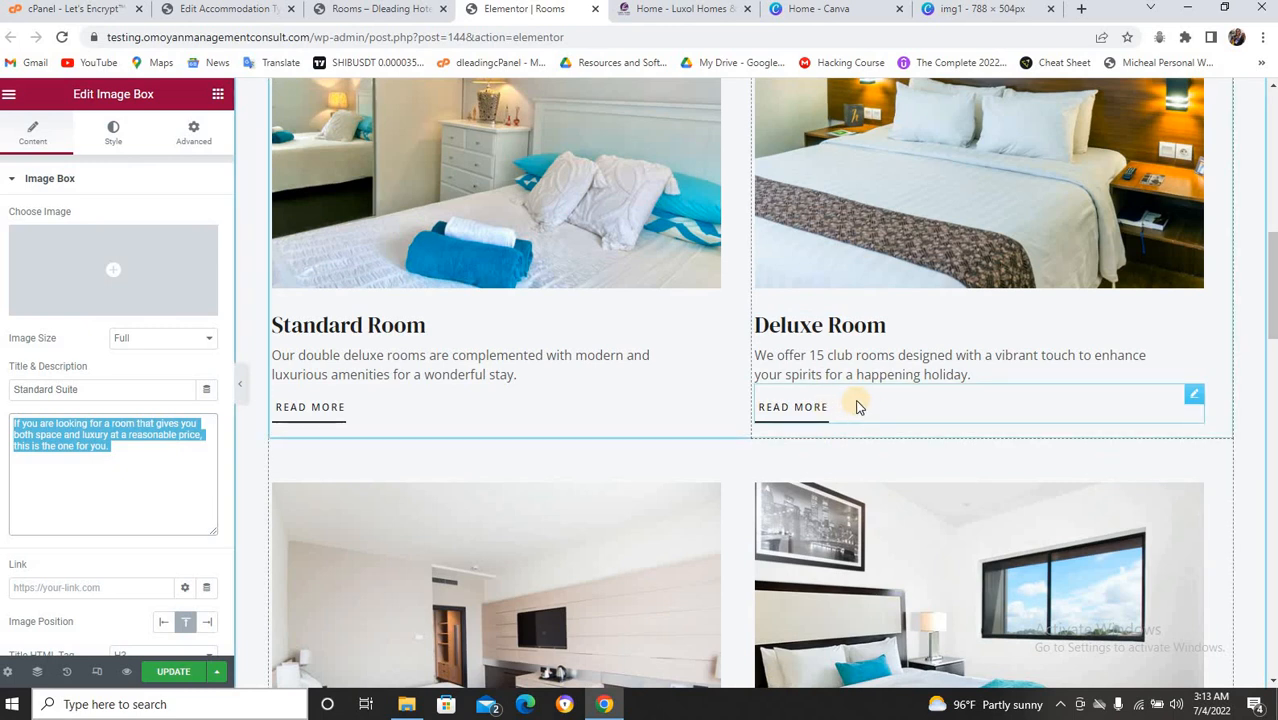
pyautogui.click(1195, 398)
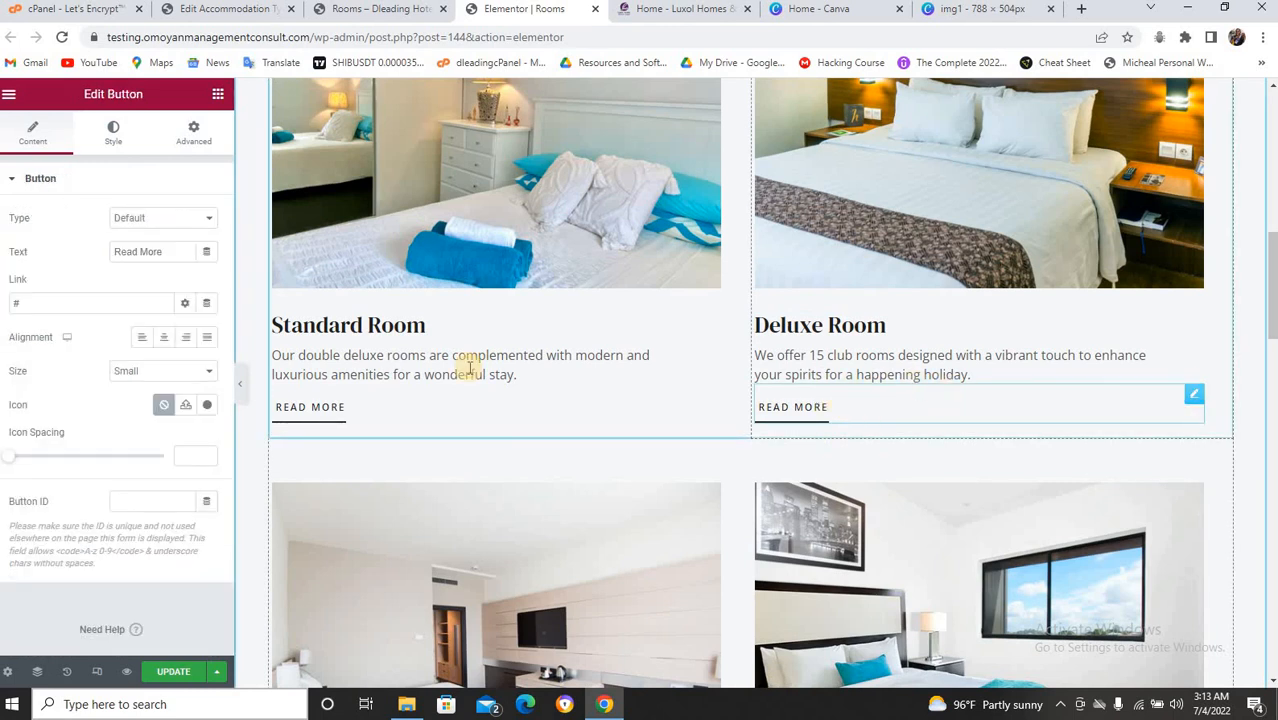
pyautogui.click(42, 302)
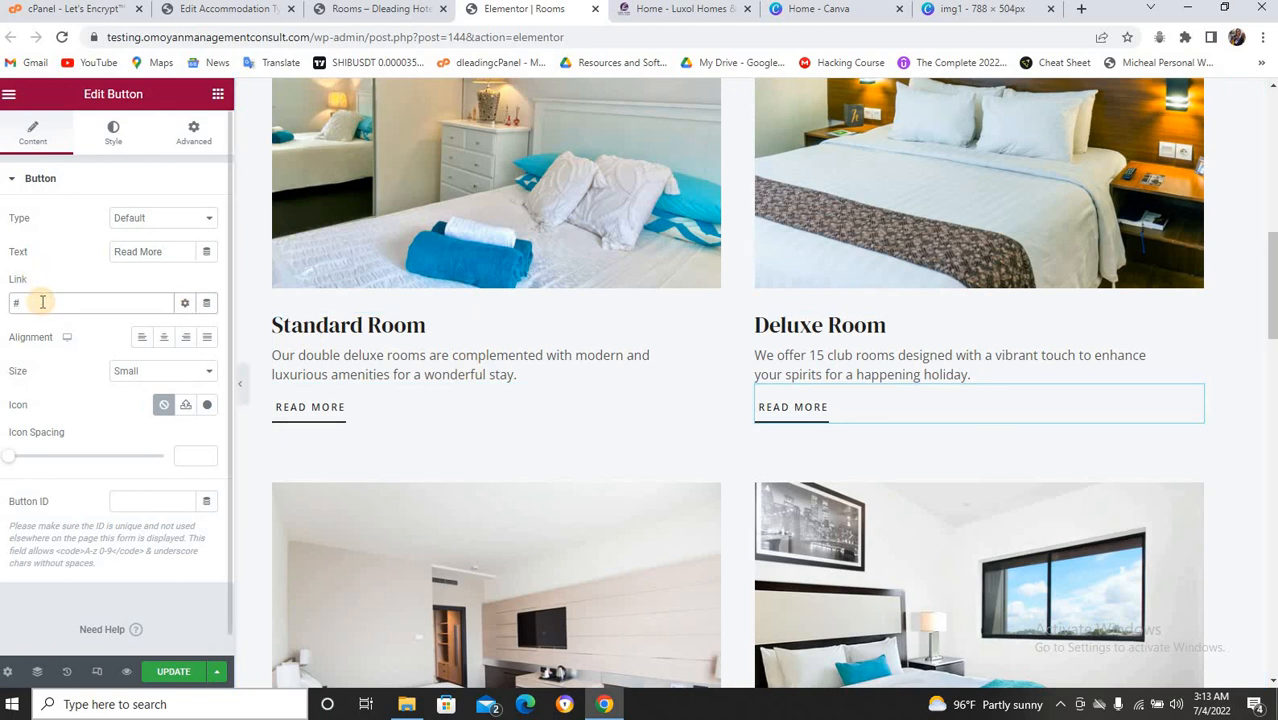
pyautogui.press('BackSpace')
pyautogui.hotkey('ctrl', 'v')
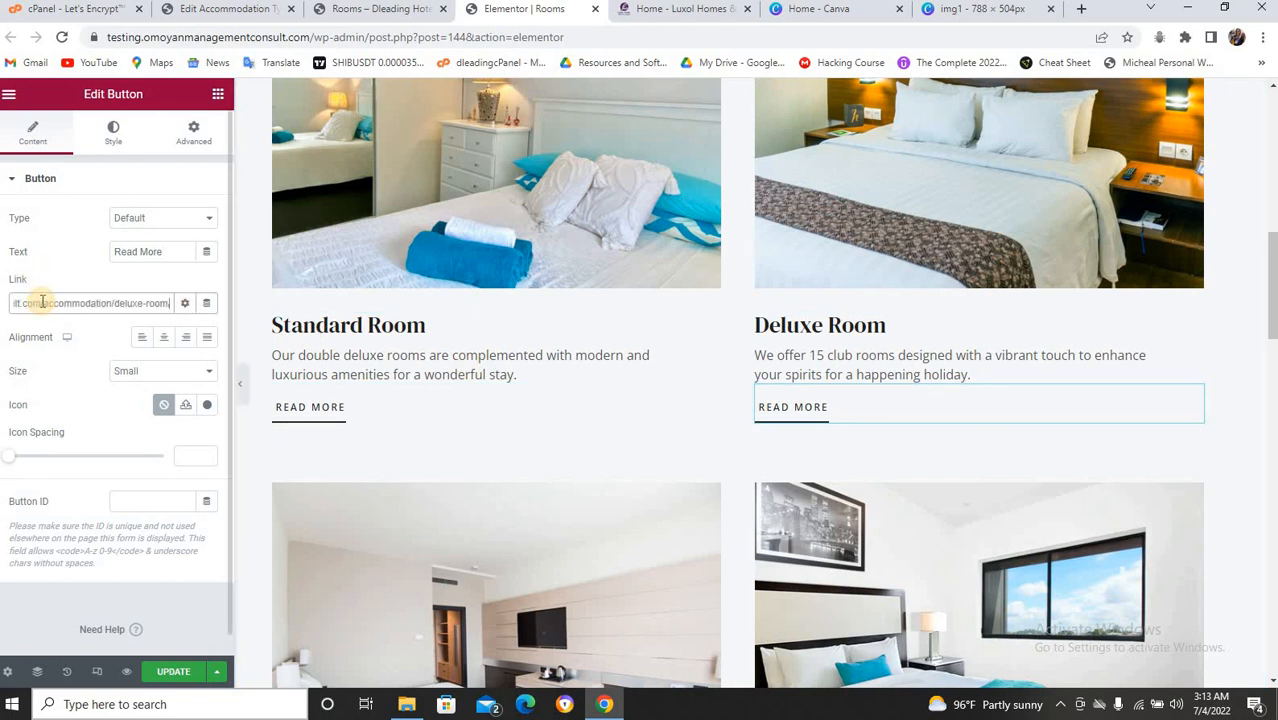
pyautogui.click(172, 251)
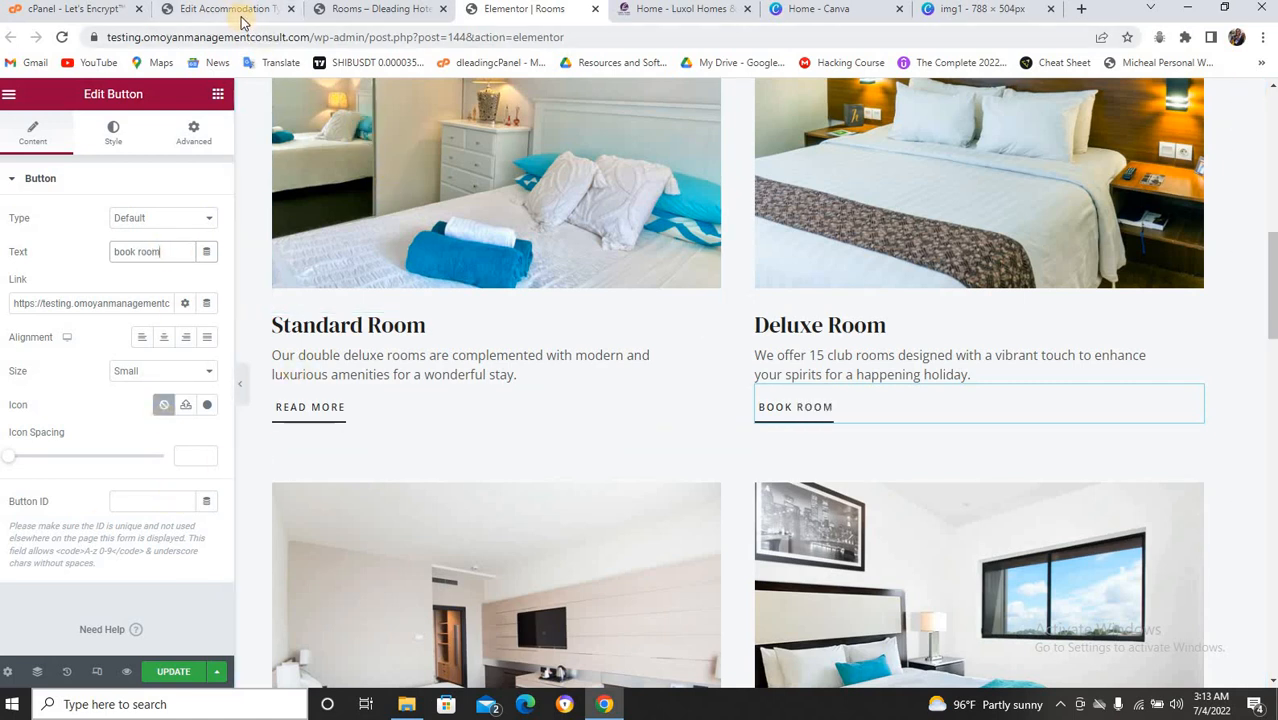
pyautogui.click(245, 10)
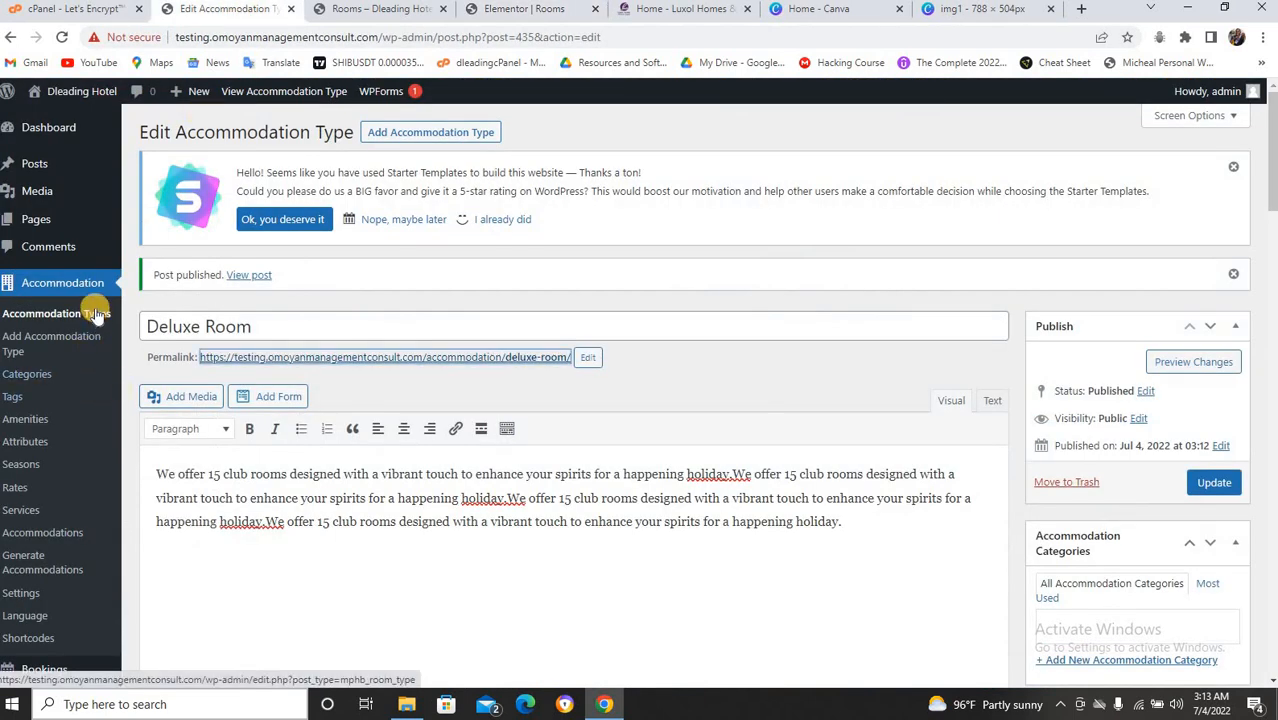
# Move the draft Standard Room accommodation type to the Trash with a bulk action.
pyautogui.click(67, 342)
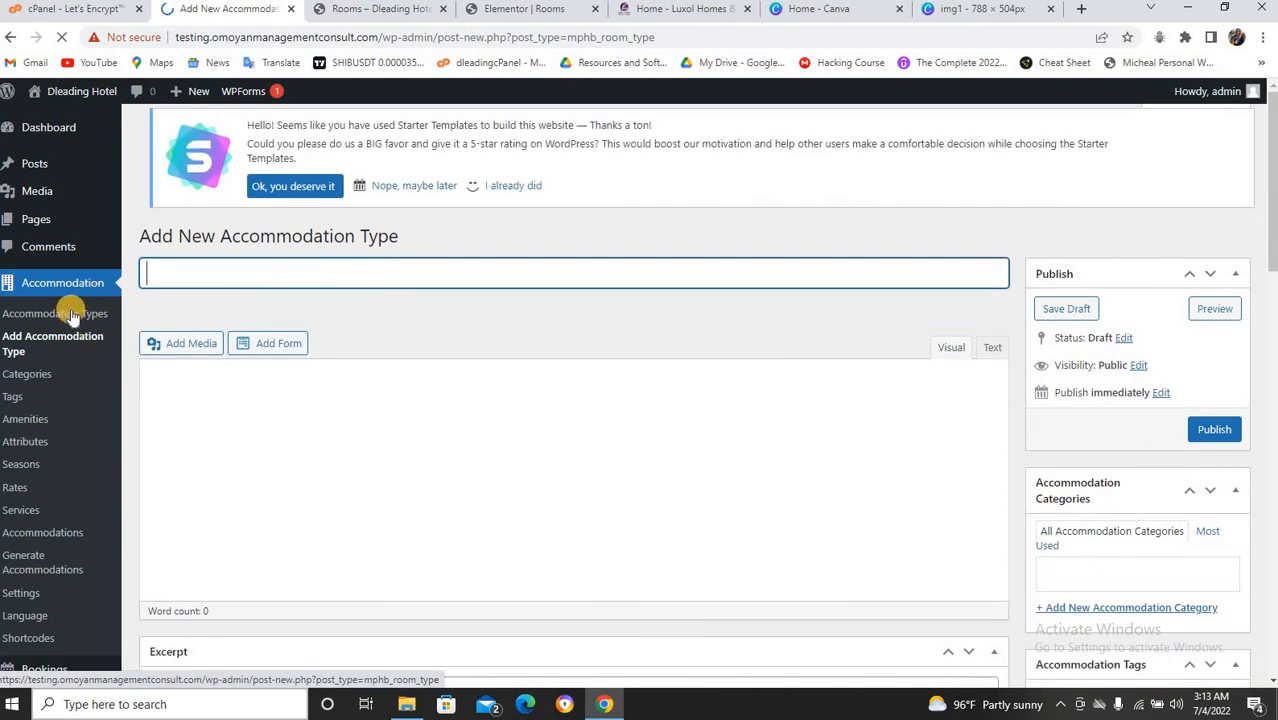
pyautogui.click(70, 314)
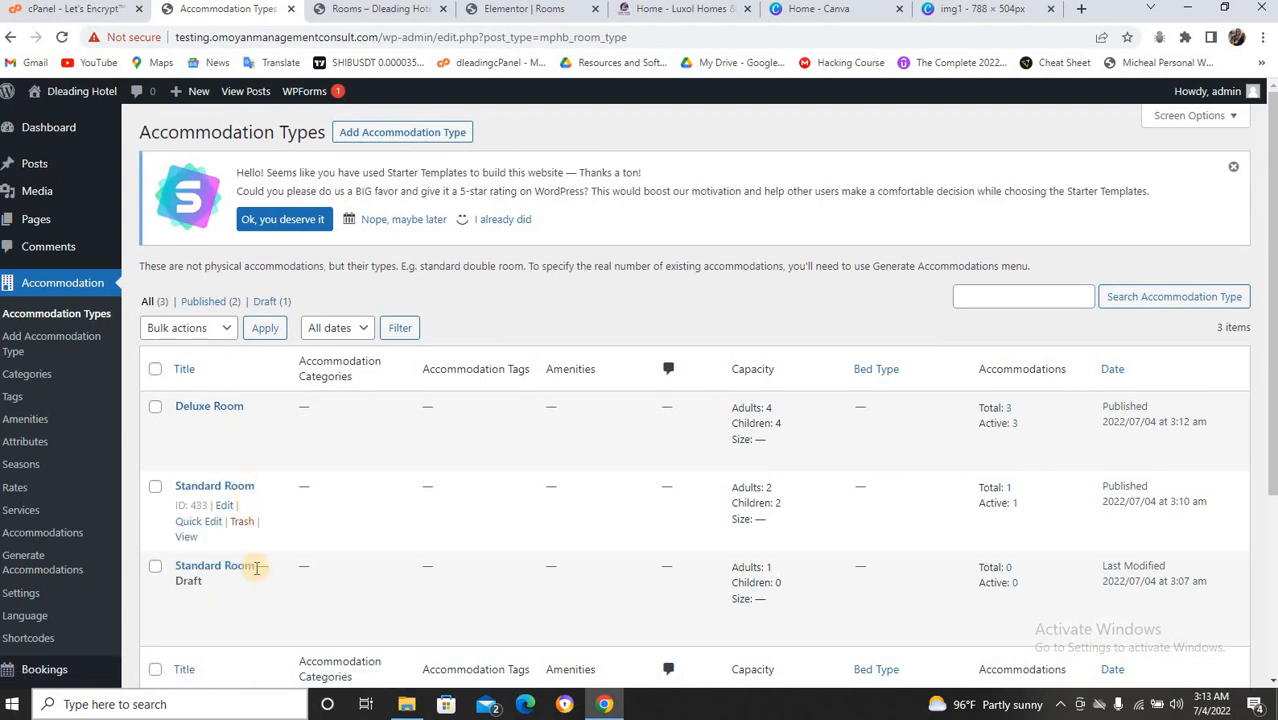
pyautogui.click(155, 567)
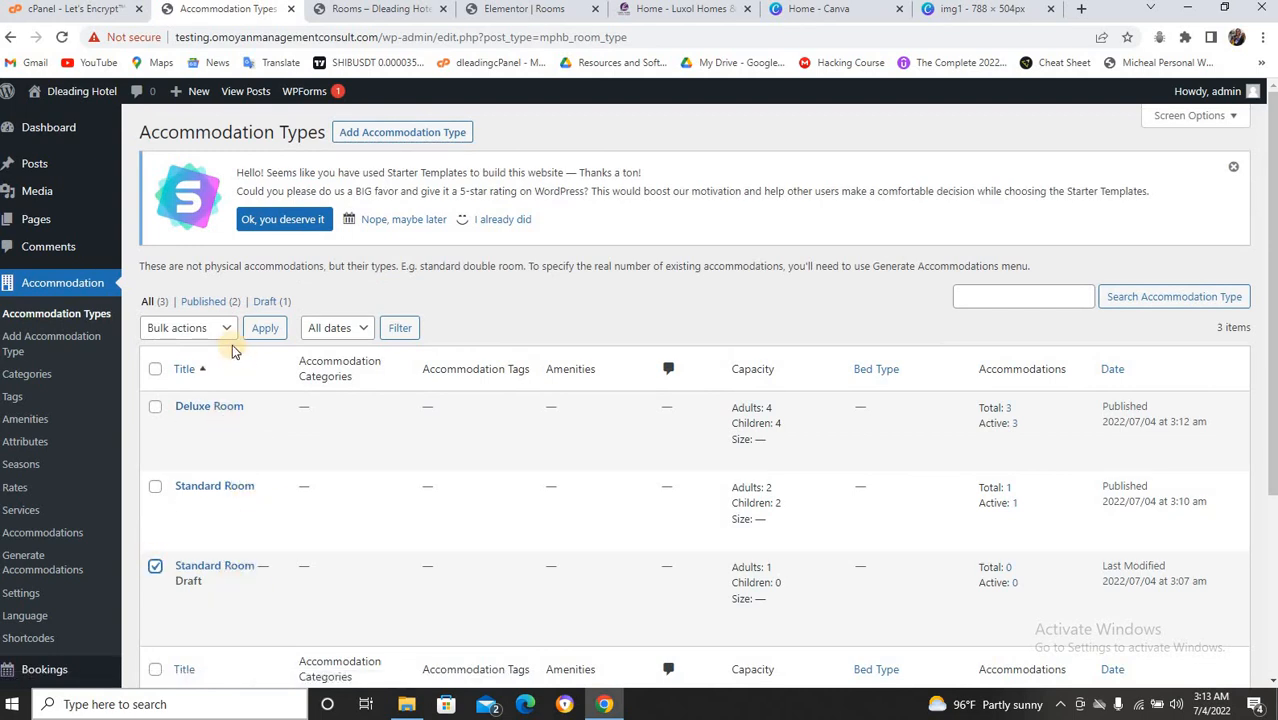
pyautogui.click(224, 328)
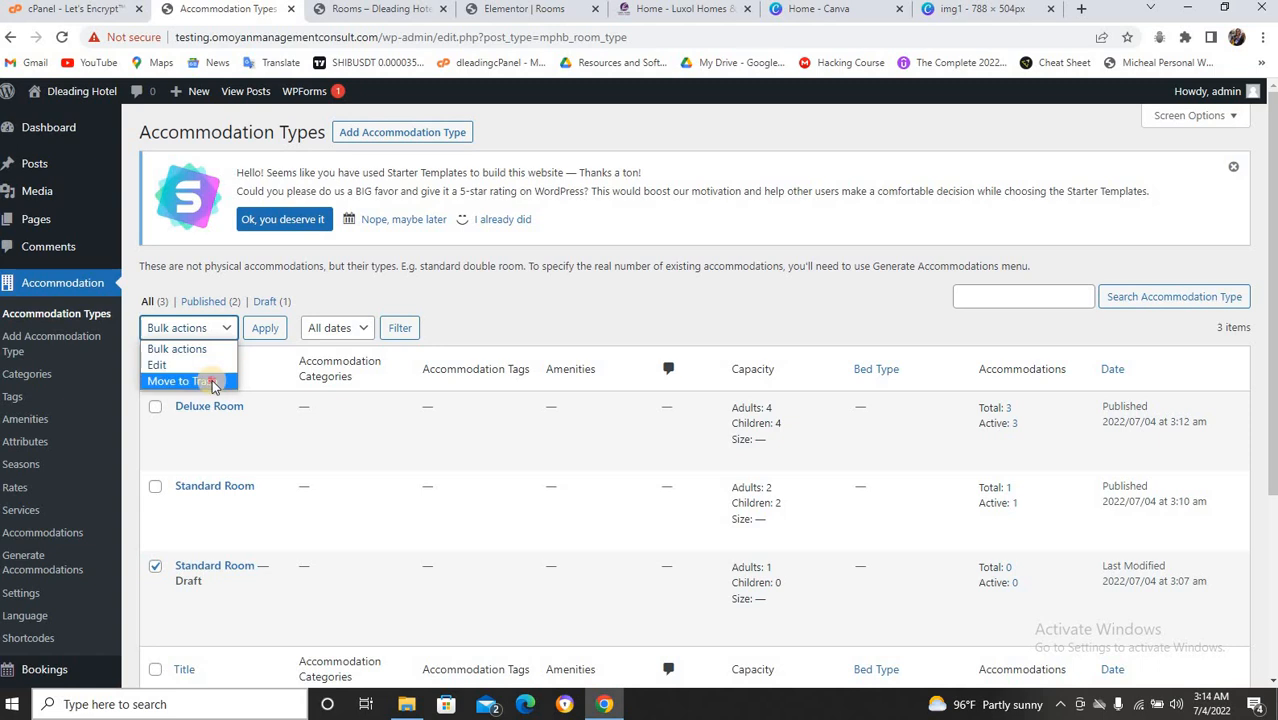
pyautogui.click(196, 380)
pyautogui.click(265, 330)
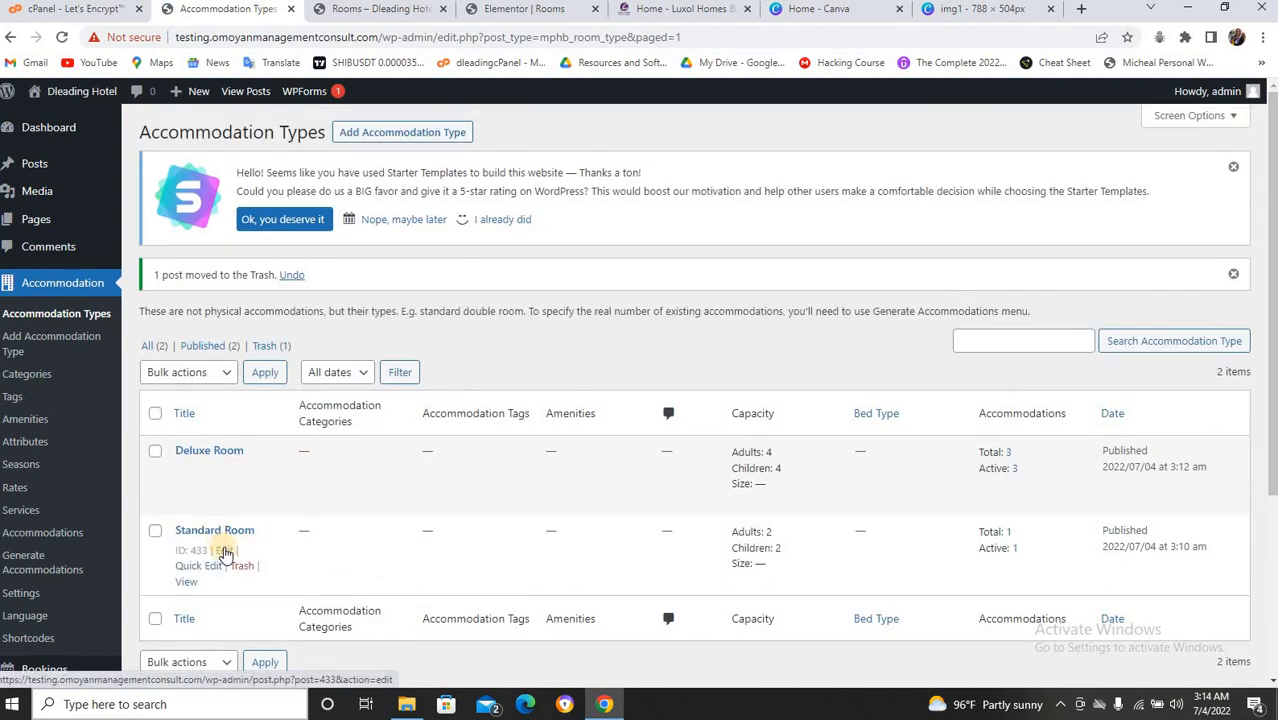
# Copy the published Standard Room's permalink address.
pyautogui.click(224, 551)
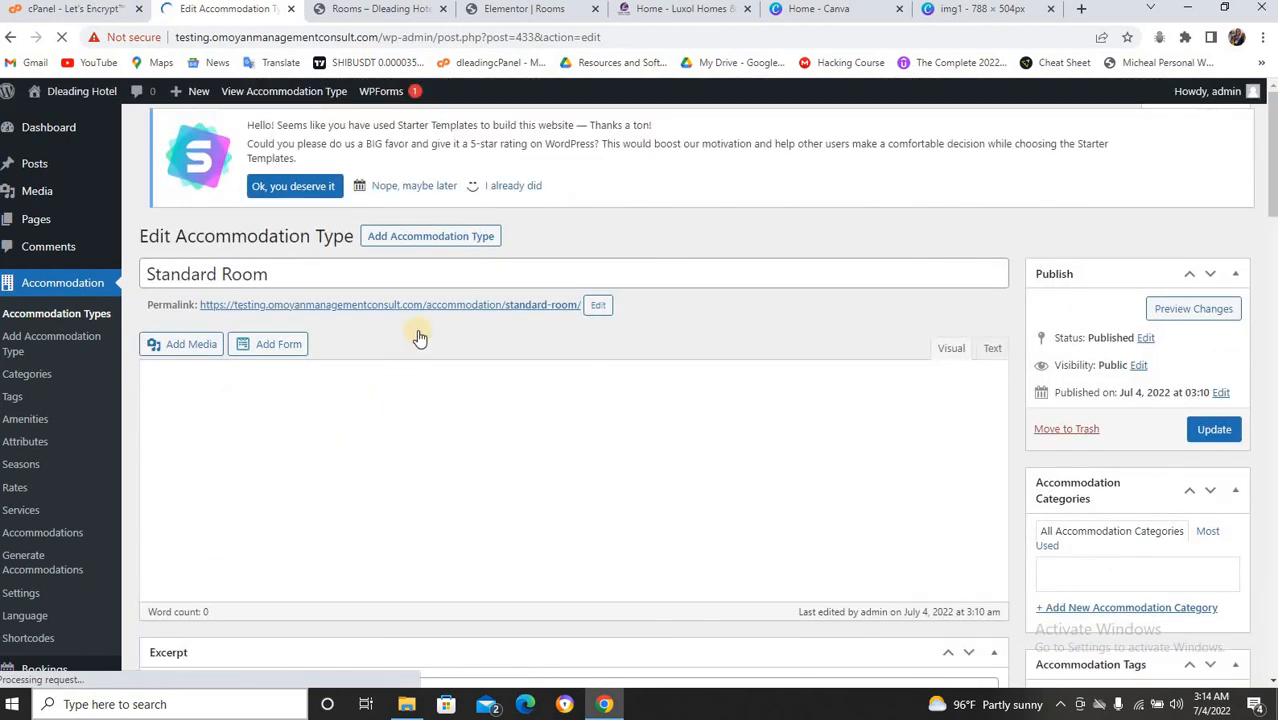
pyautogui.rightClick(425, 307)
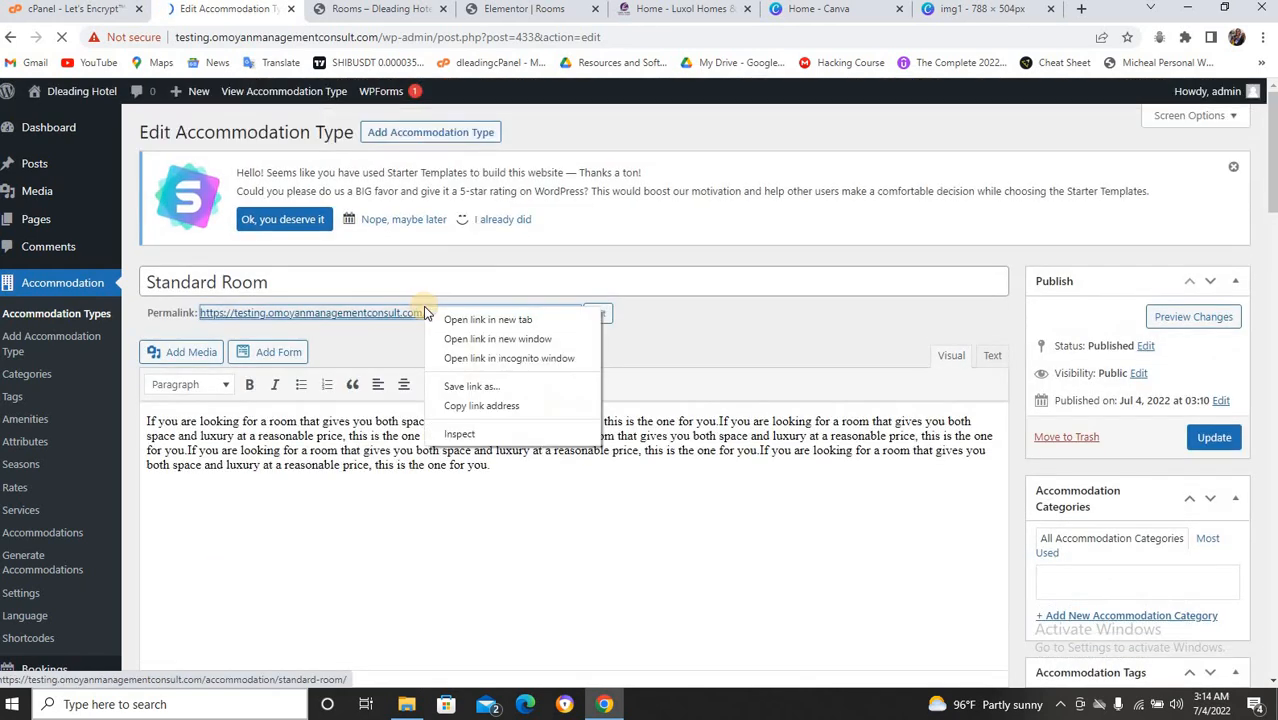
pyautogui.click(462, 406)
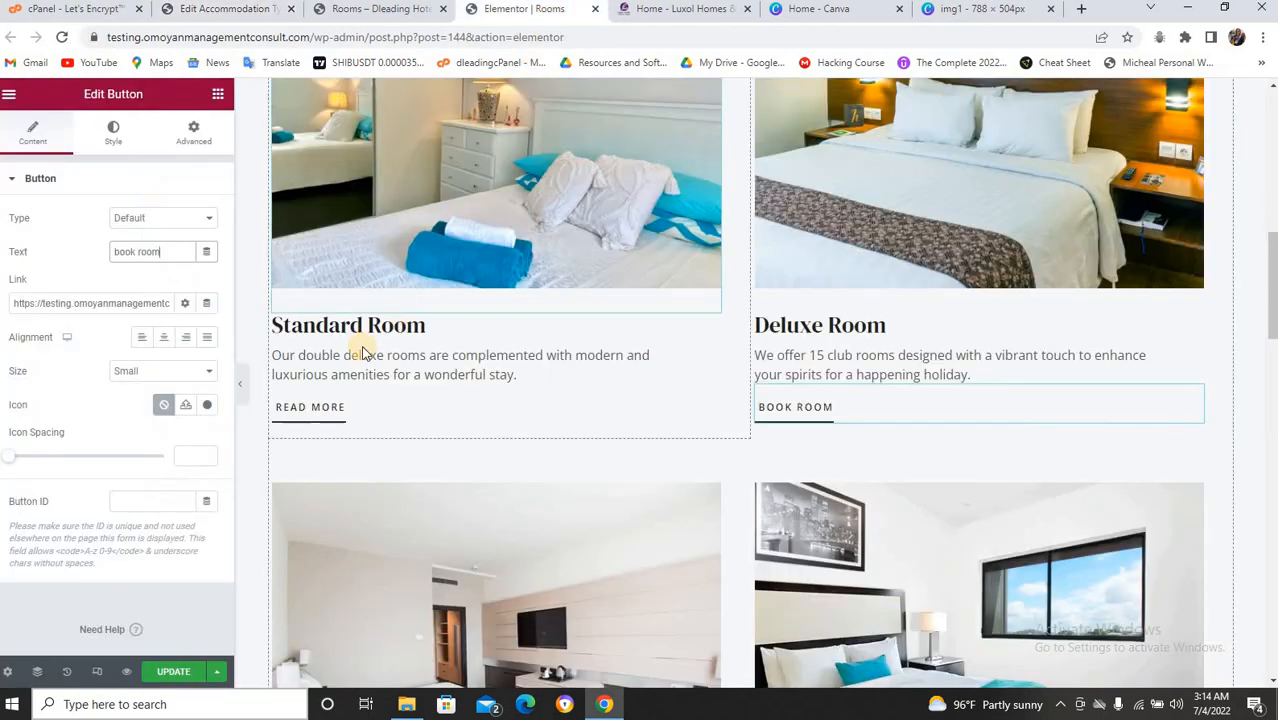
# Link the Standard Room button to its accommodation page and relabel it 'Book Now'.
pyautogui.click(514, 14)
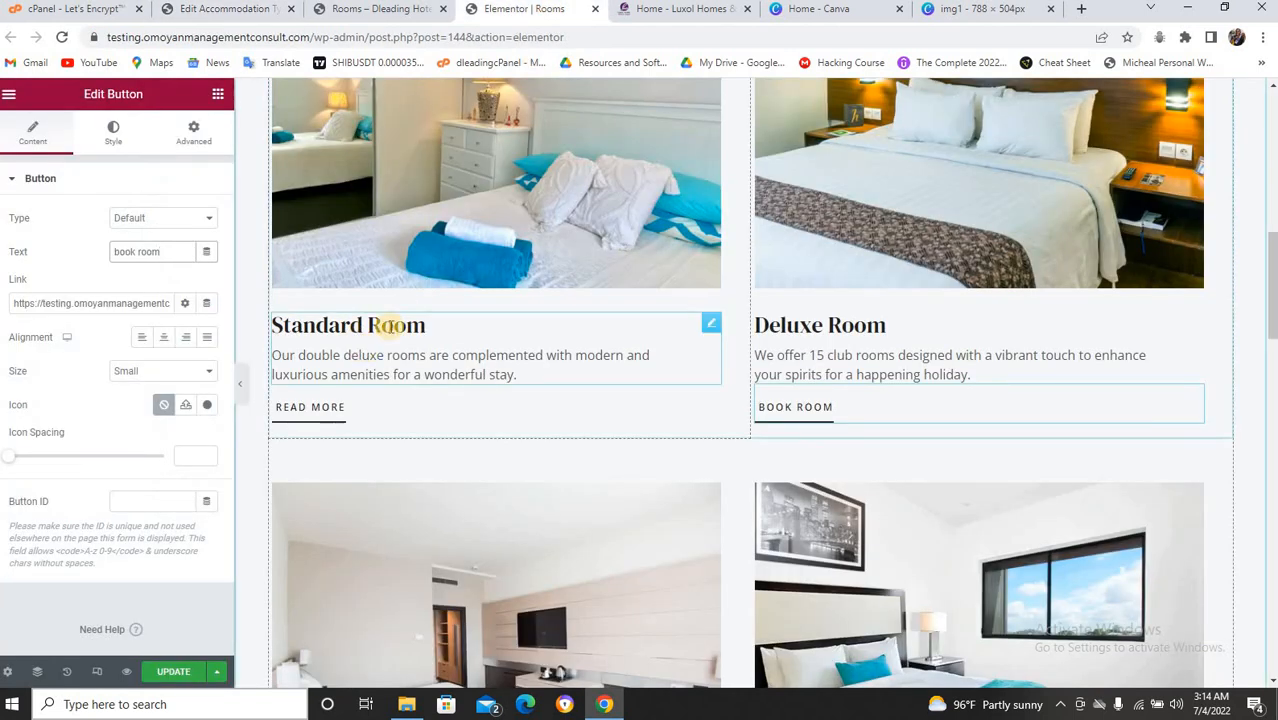
pyautogui.click(352, 409)
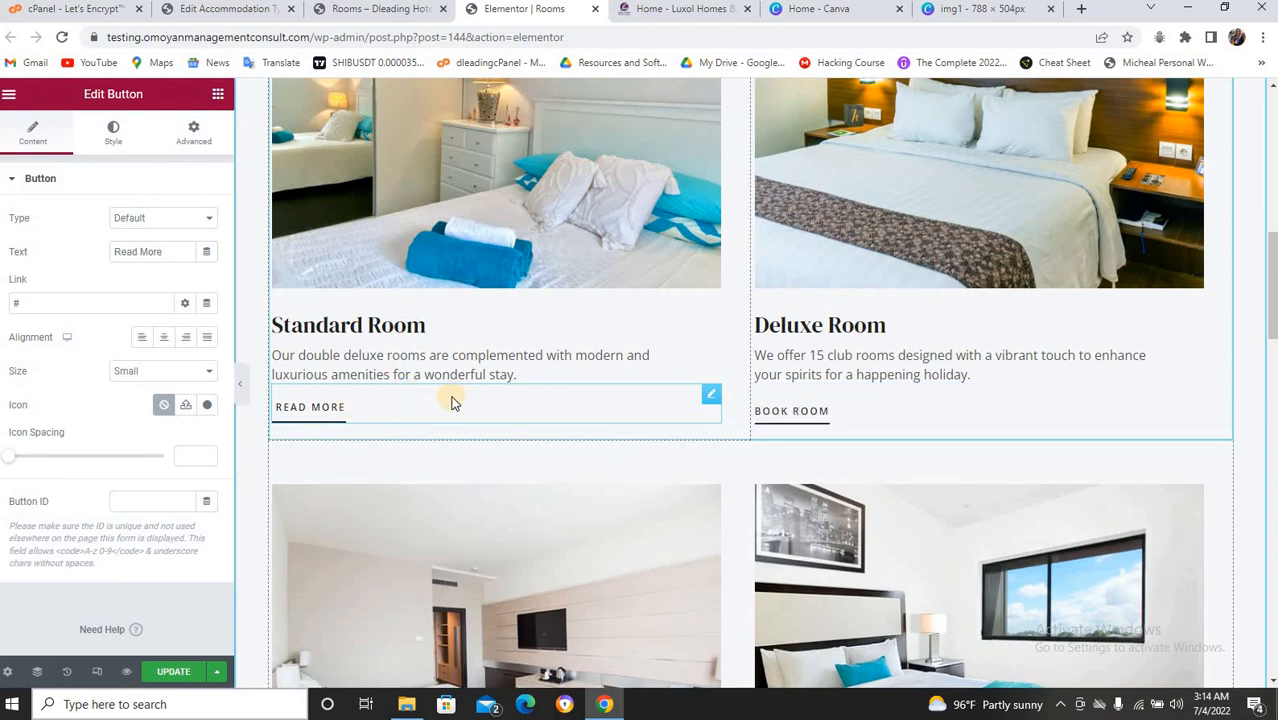
pyautogui.doubleClick(28, 303)
pyautogui.press('BackSpace')
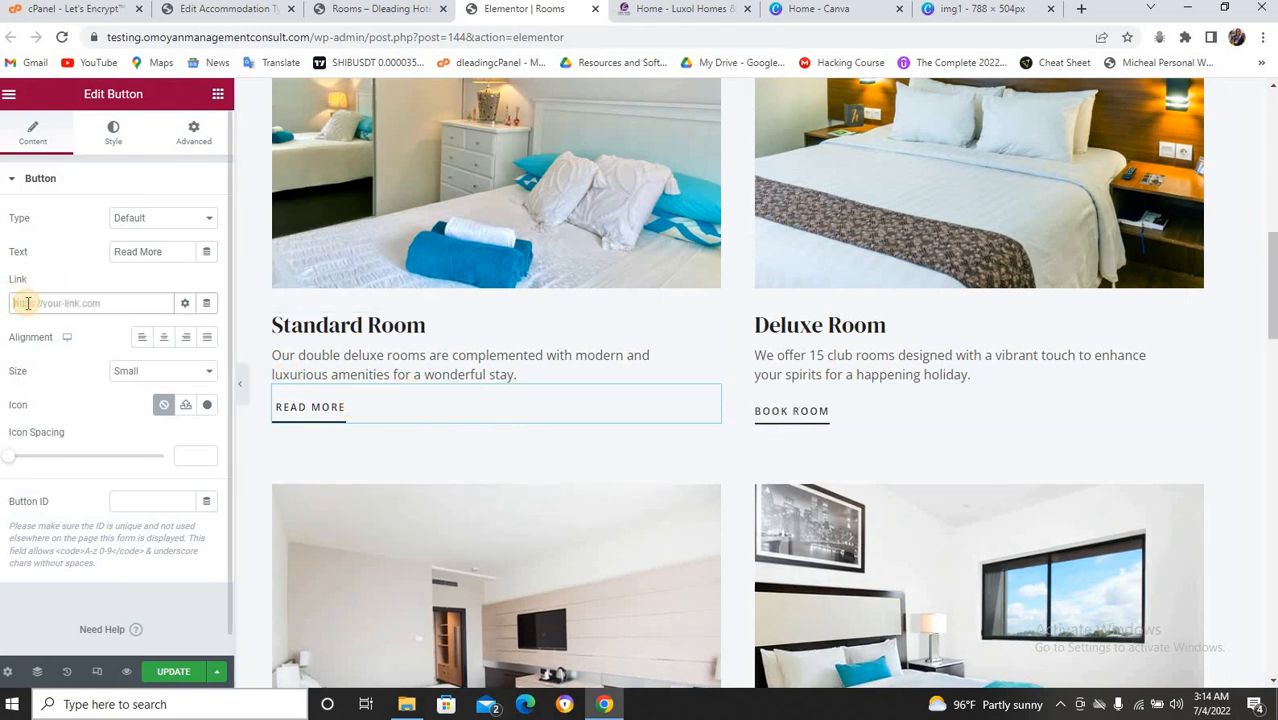
pyautogui.hotkey('ctrl', 'v')
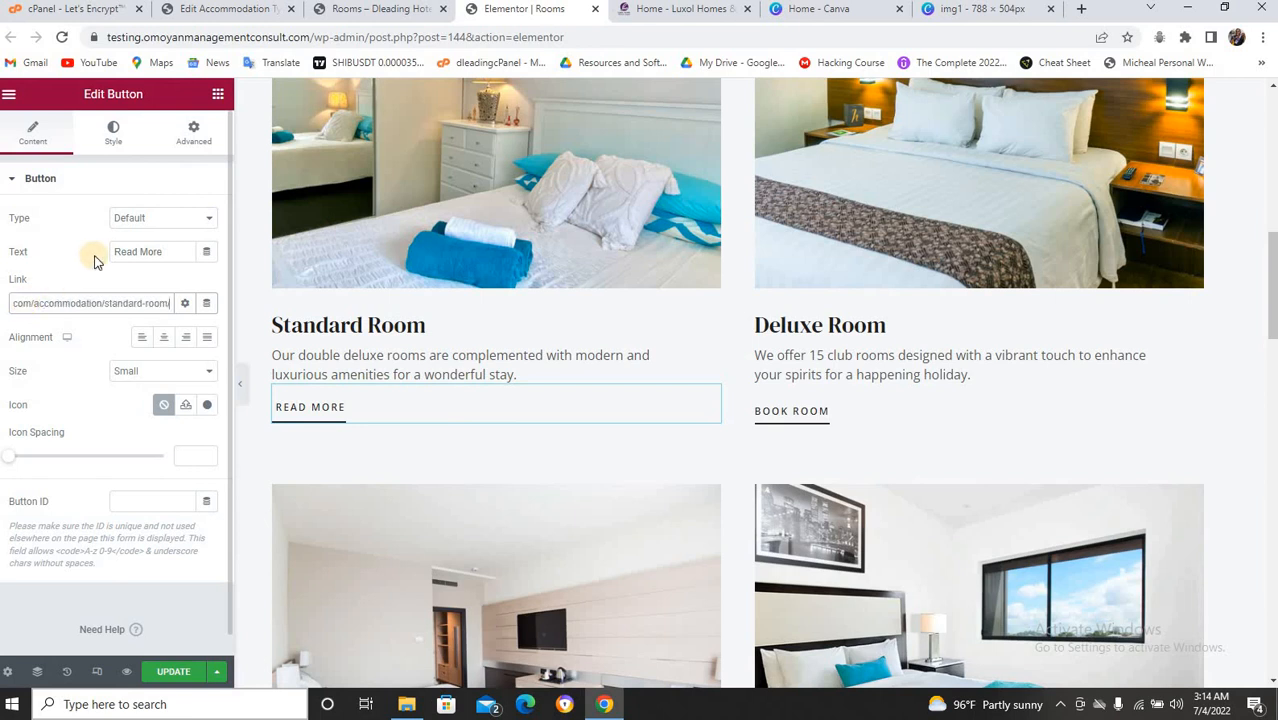
pyautogui.moveTo(167, 251); pyautogui.dragTo(117, 247)
pyautogui.write('Book Now')
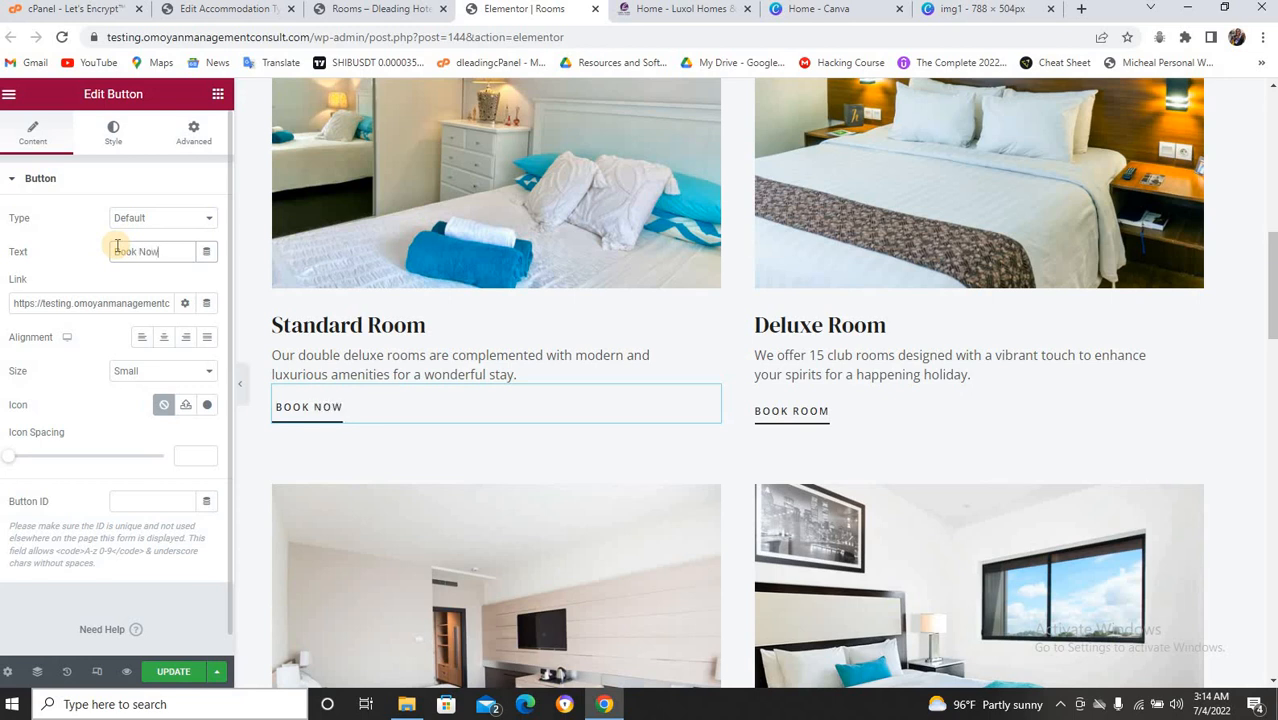
# Change the Deluxe Room button to 'book now', update the page, and view it live.
pyautogui.click(790, 410)
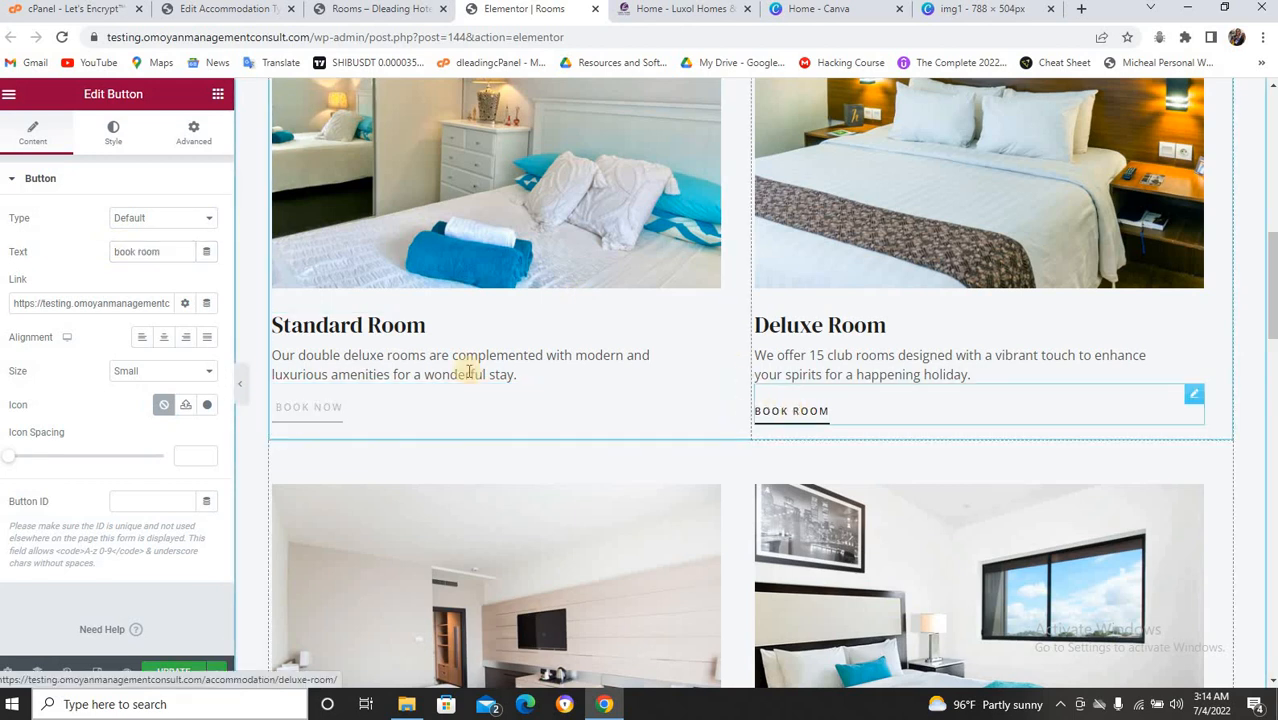
pyautogui.doubleClick(152, 251)
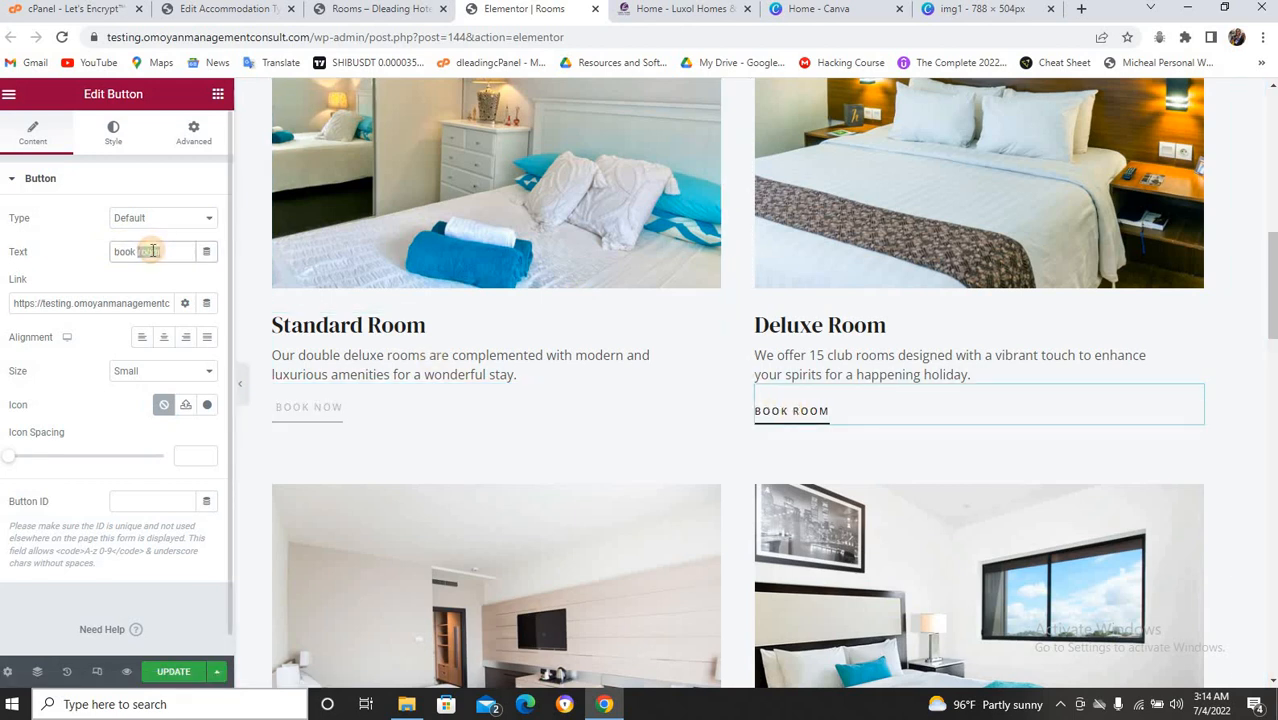
pyautogui.write('now')
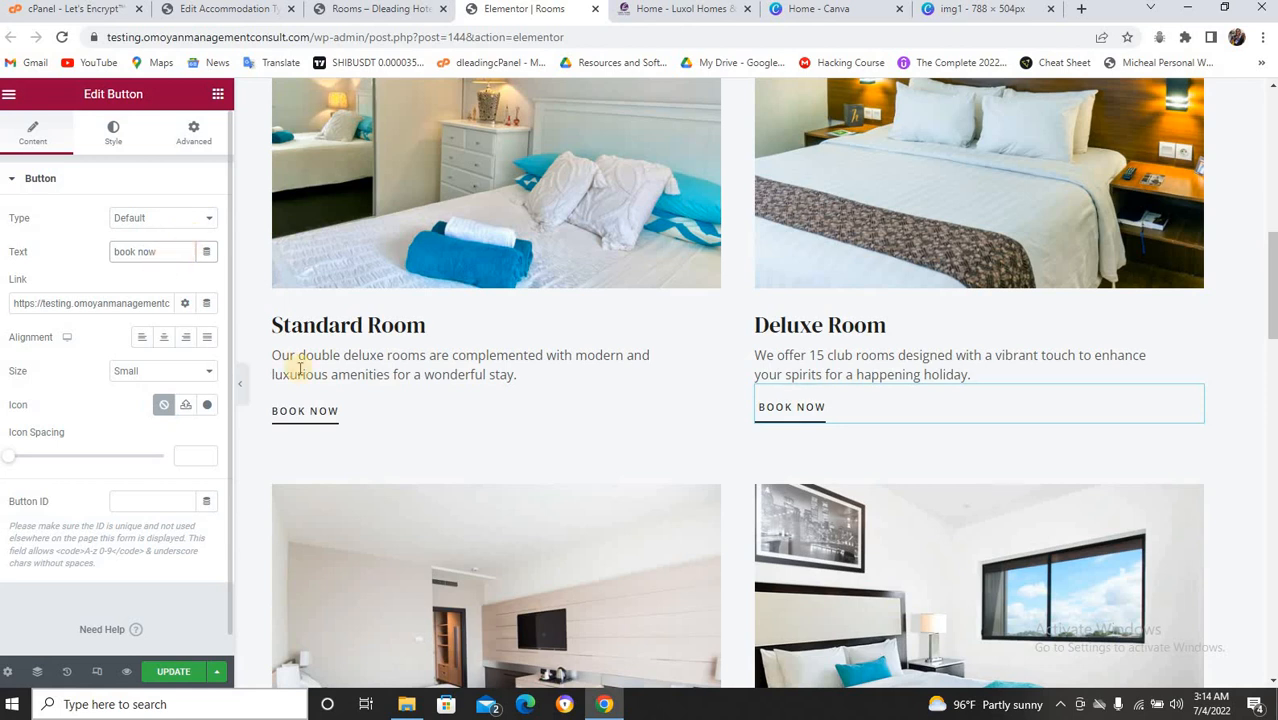
pyautogui.click(181, 673)
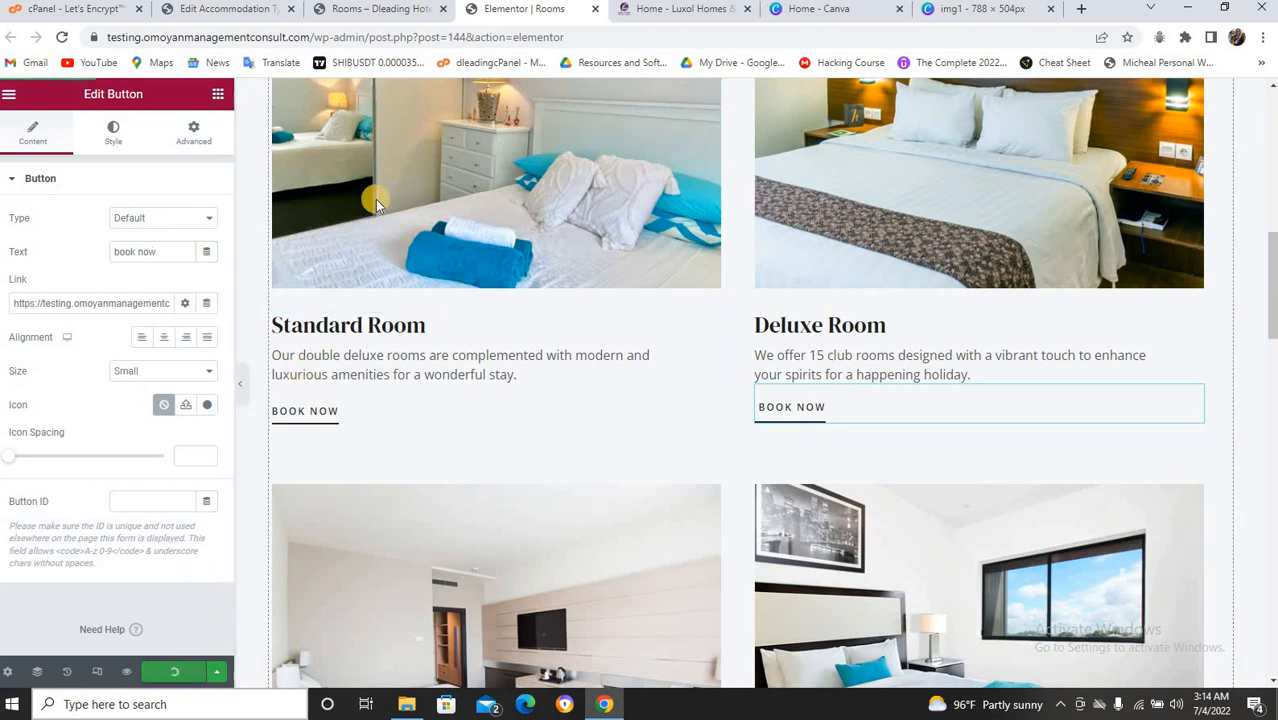
pyautogui.click(421, 12)
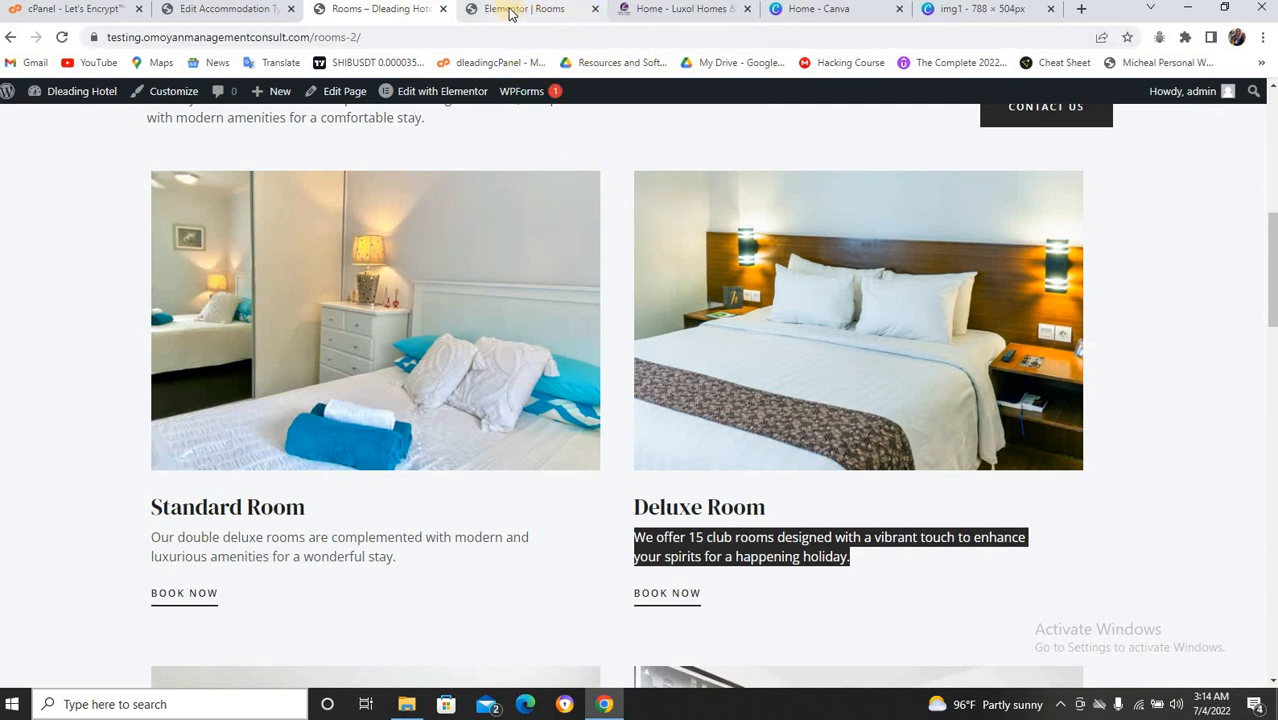
# Review the Accommodation Categories, Tags and Amenities lists, all still empty.
pyautogui.click(243, 10)
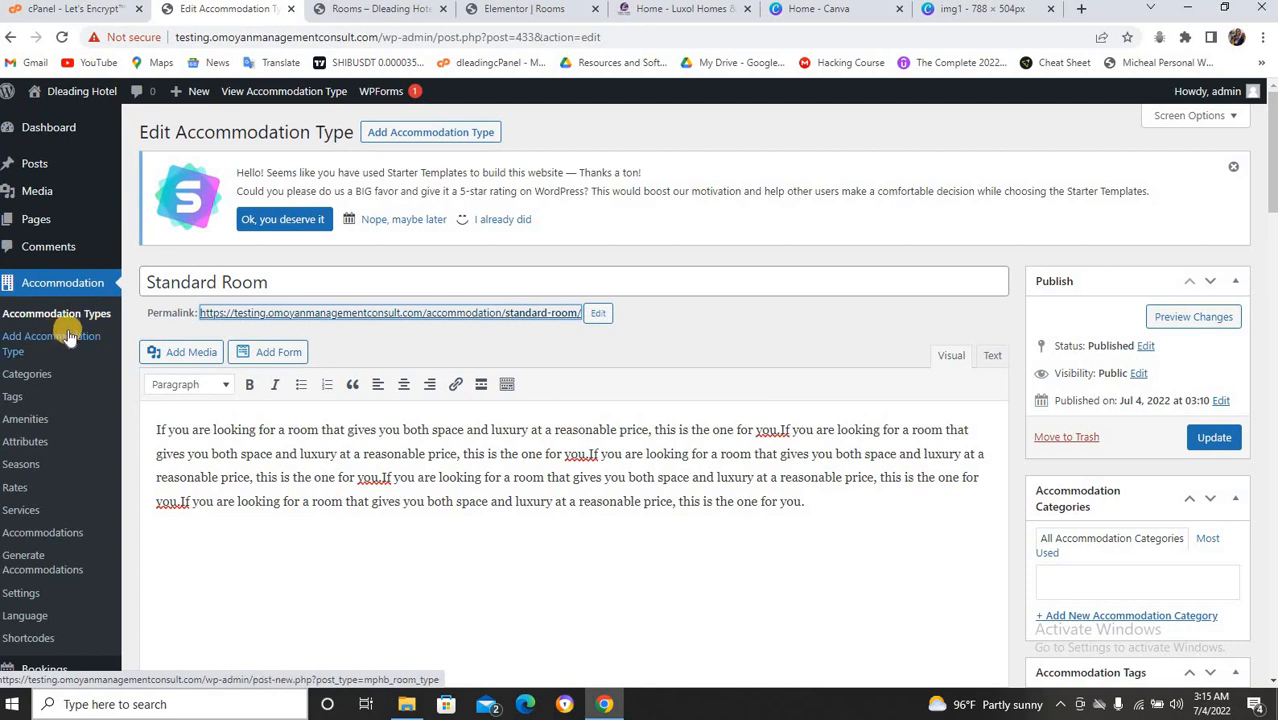
pyautogui.click(47, 377)
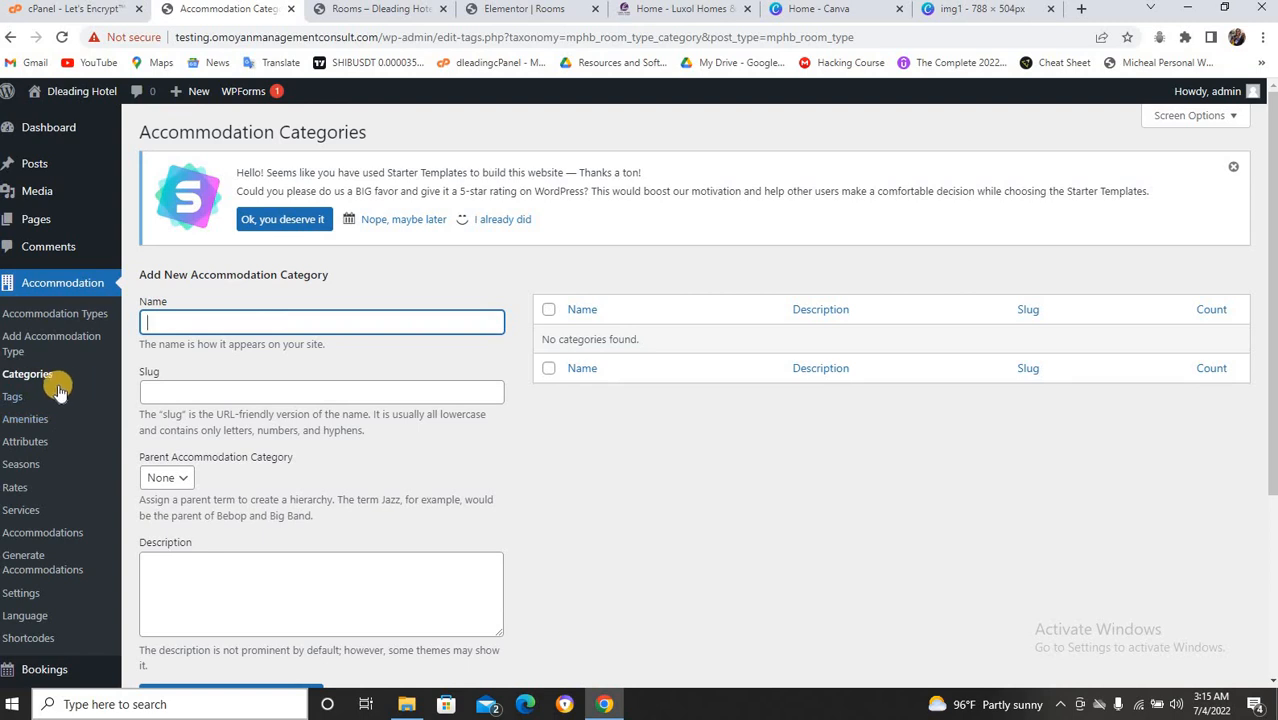
pyautogui.click(25, 399)
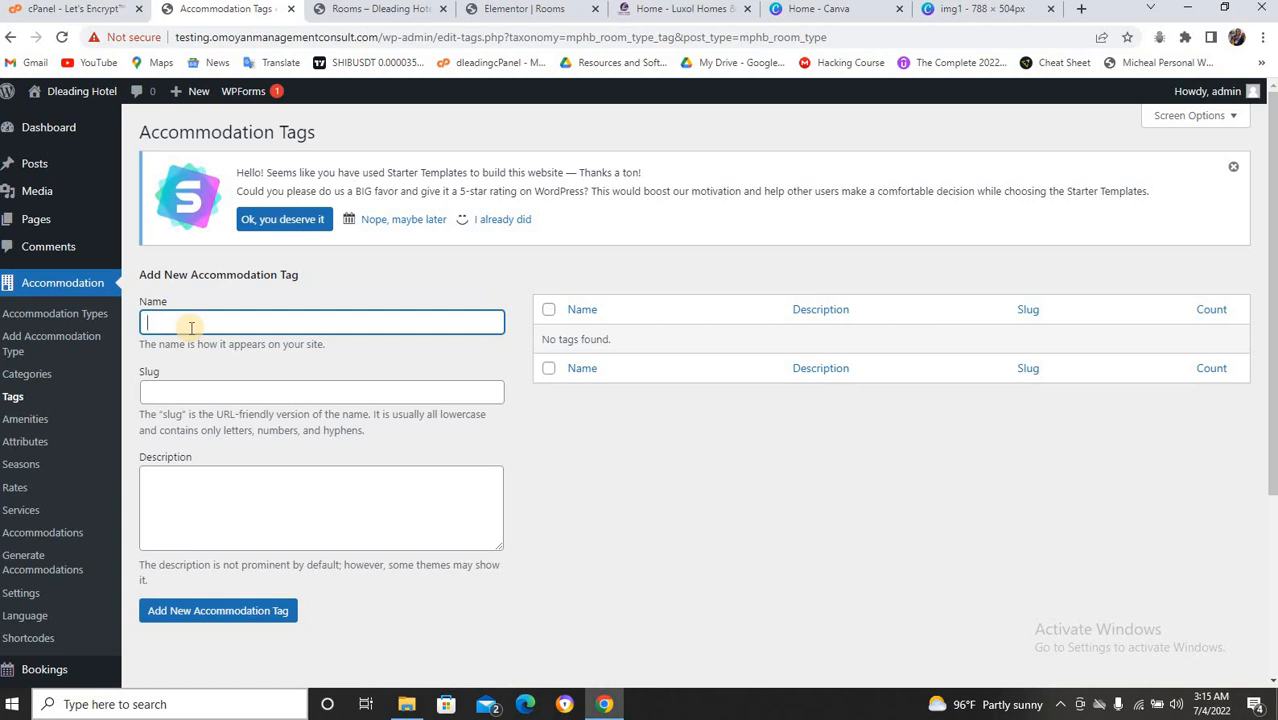
pyautogui.click(33, 423)
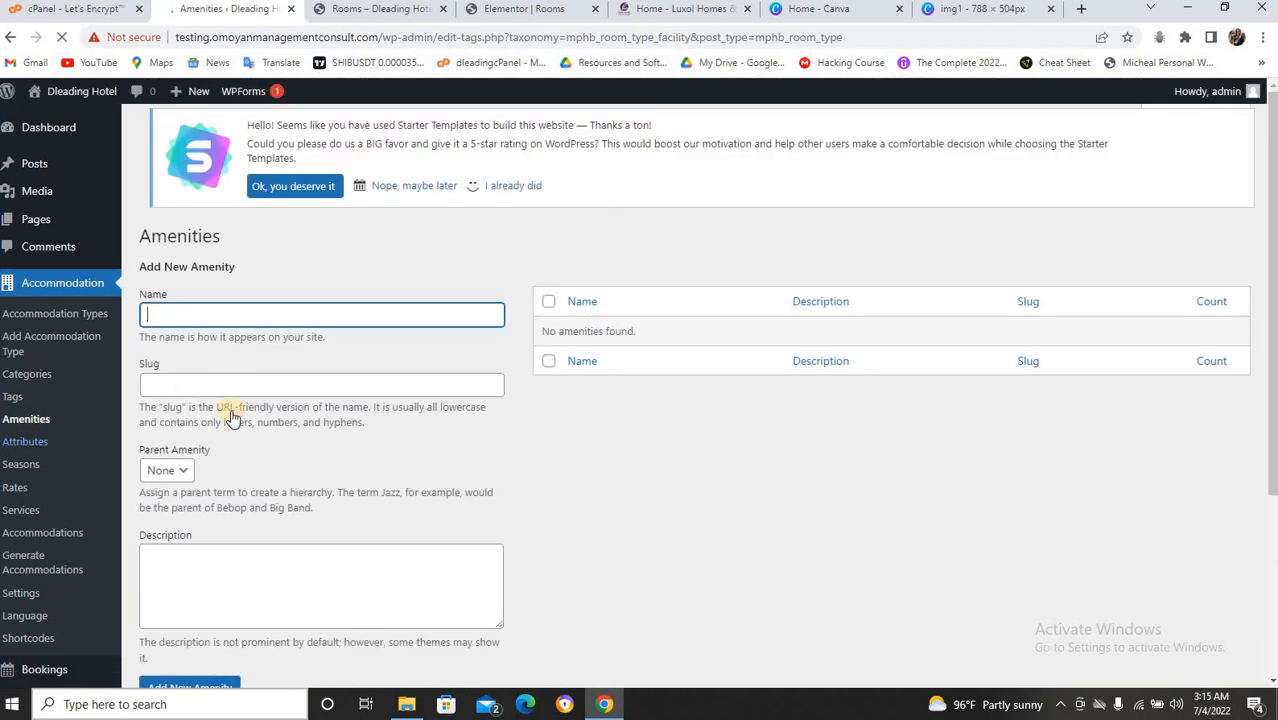
# Open the live site's Amenities page and select the 'An Infinite-edge Pool' heading.
pyautogui.click(411, 12)
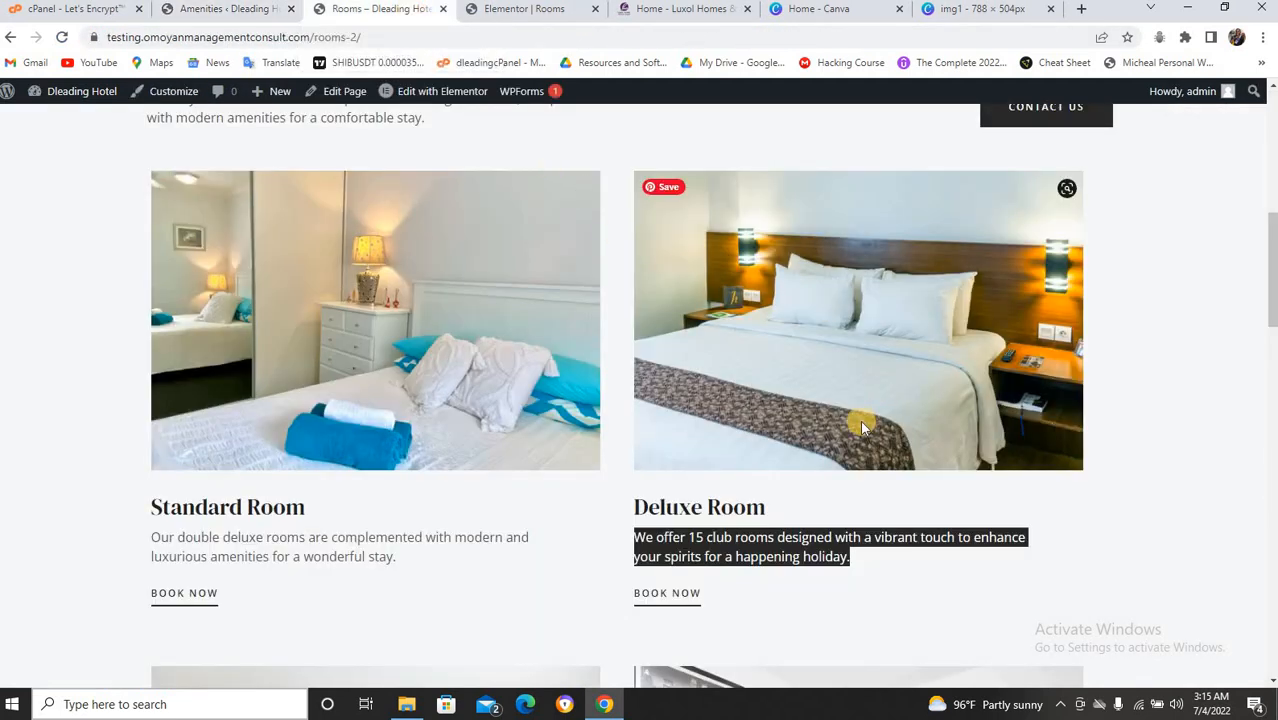
pyautogui.scroll(6, 860, 425)
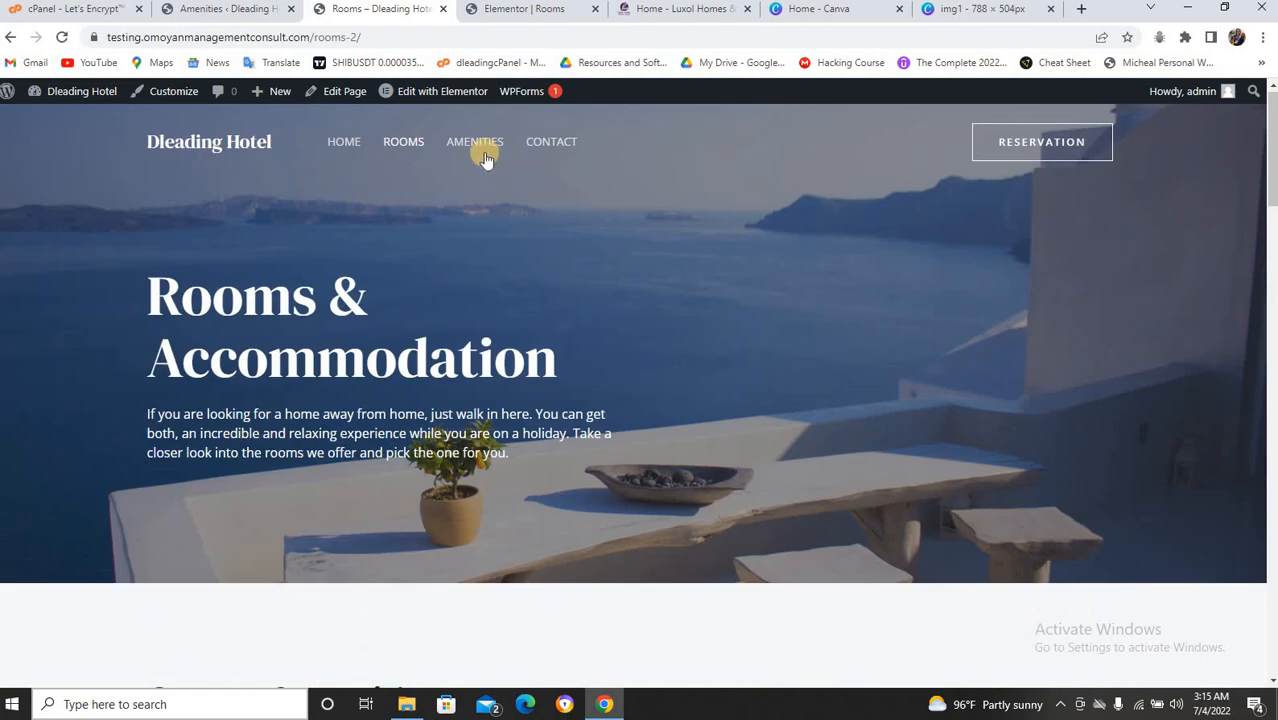
pyautogui.click(485, 148)
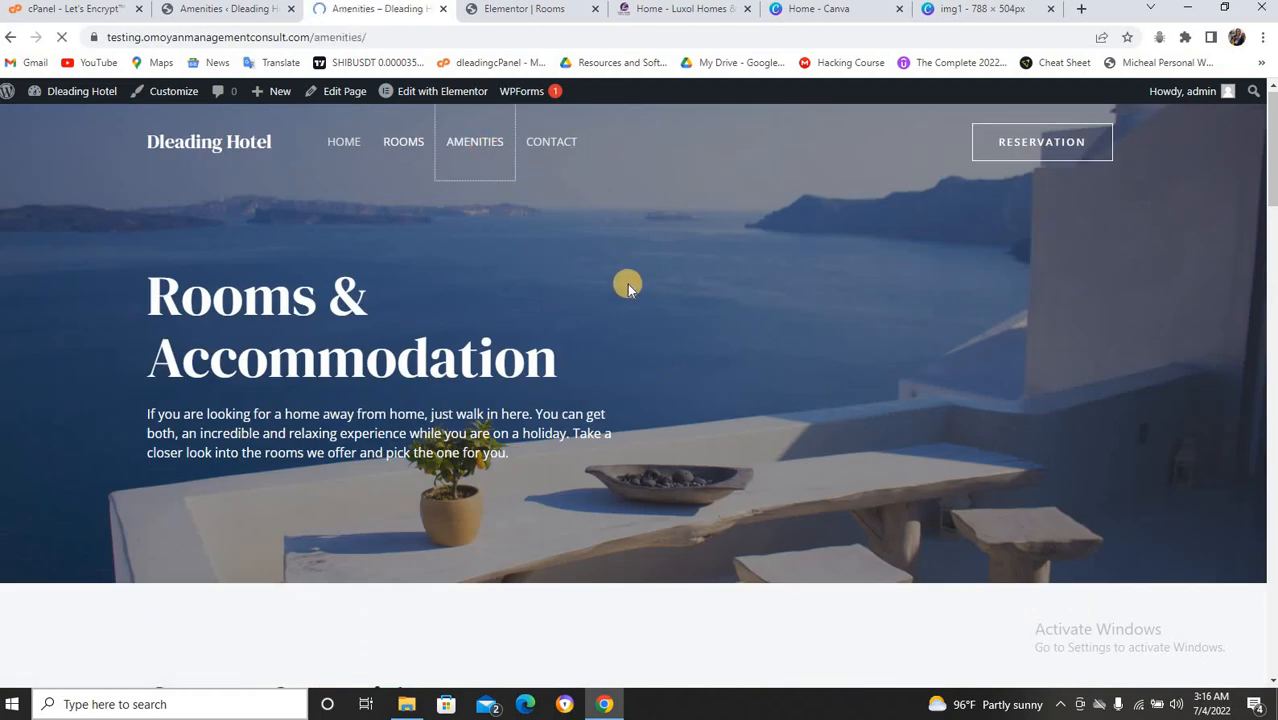
pyautogui.scroll(-5, 596, 282)
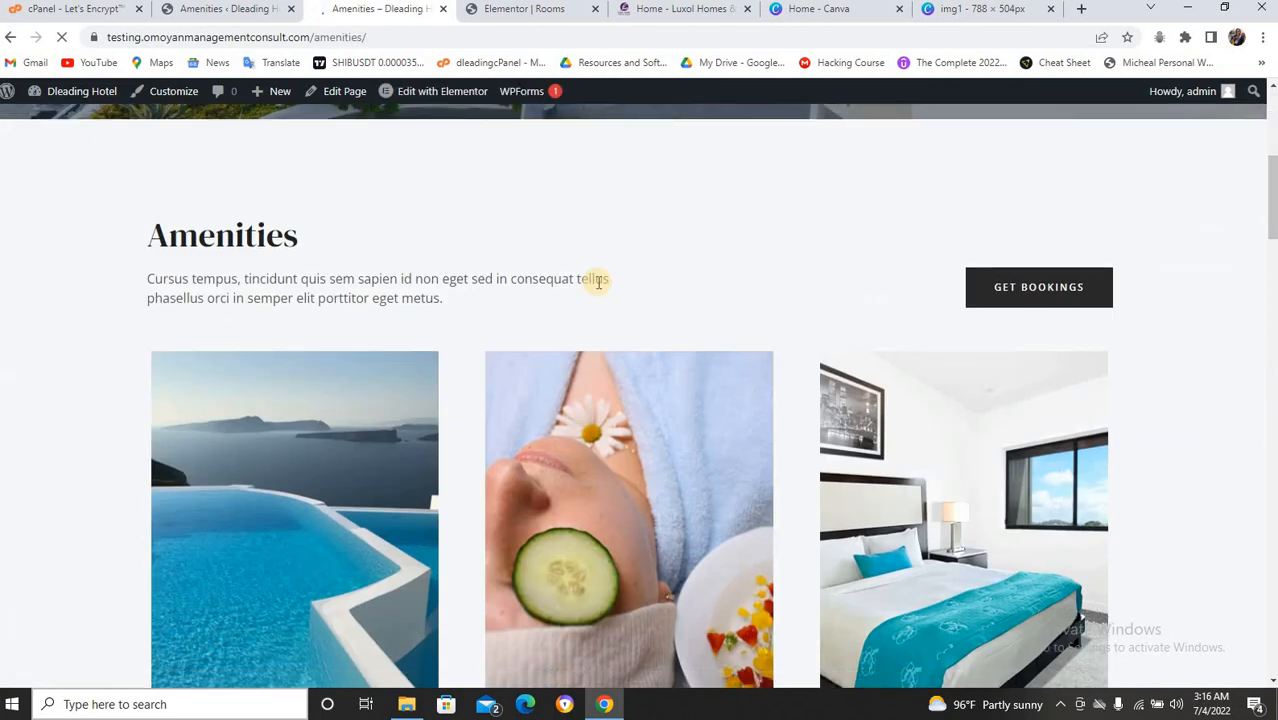
pyautogui.scroll(-3, 596, 282)
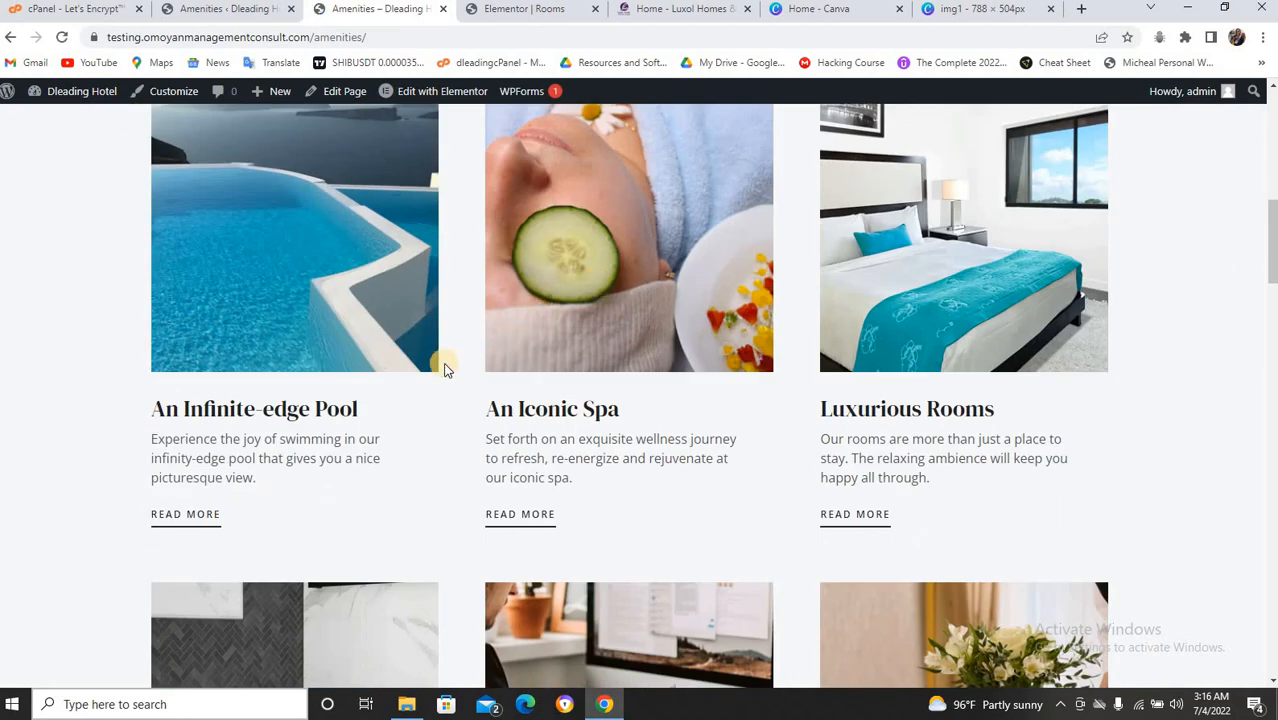
pyautogui.moveTo(356, 408); pyautogui.dragTo(244, 408)
pyautogui.moveTo(120, 430); pyautogui.dragTo(132, 404)
pyautogui.hotkey('ctrl', 'c')
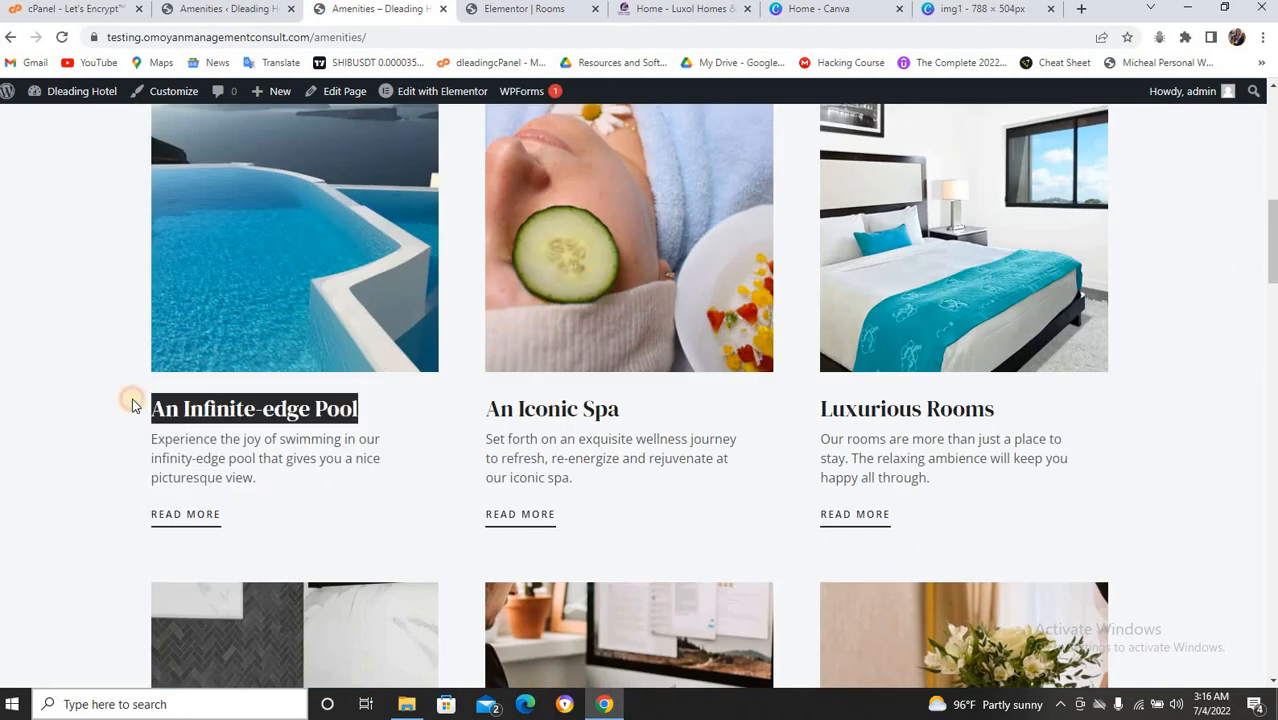
# Add 'An Infinite-edge Pool' as an amenity, using the title for name and slug.
pyautogui.click(274, 16)
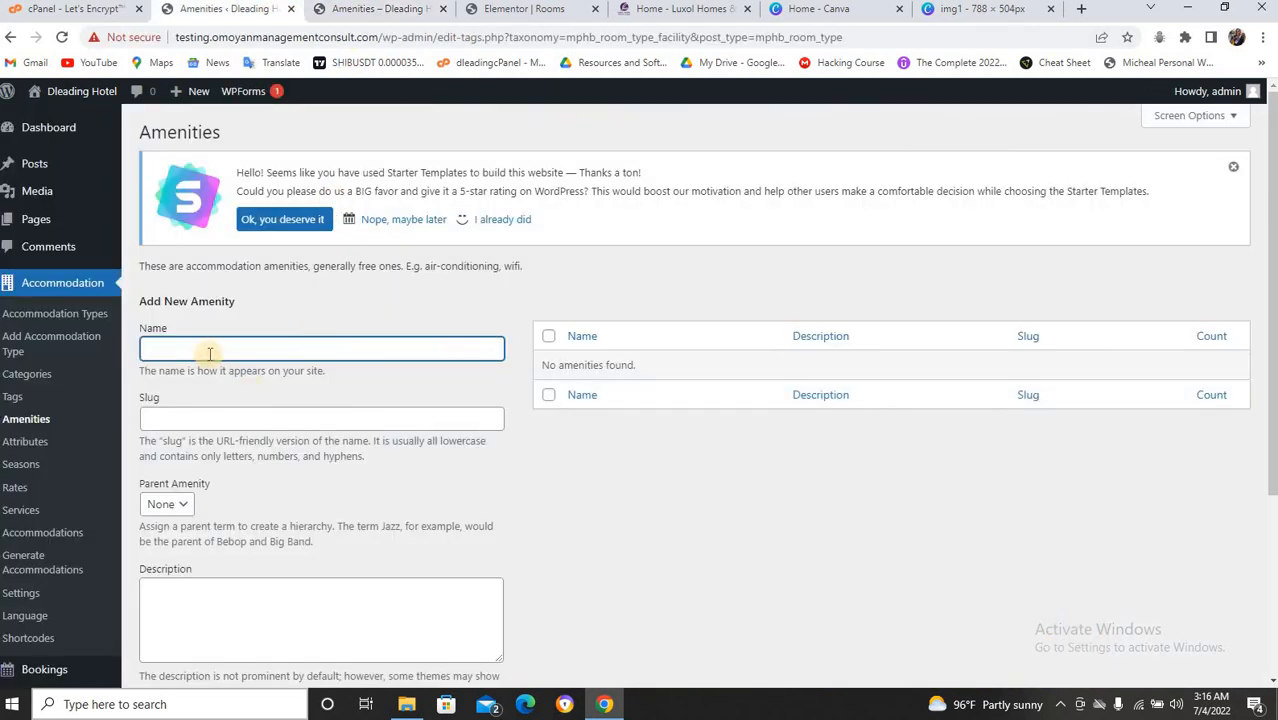
pyautogui.hotkey('ctrl', 'v')
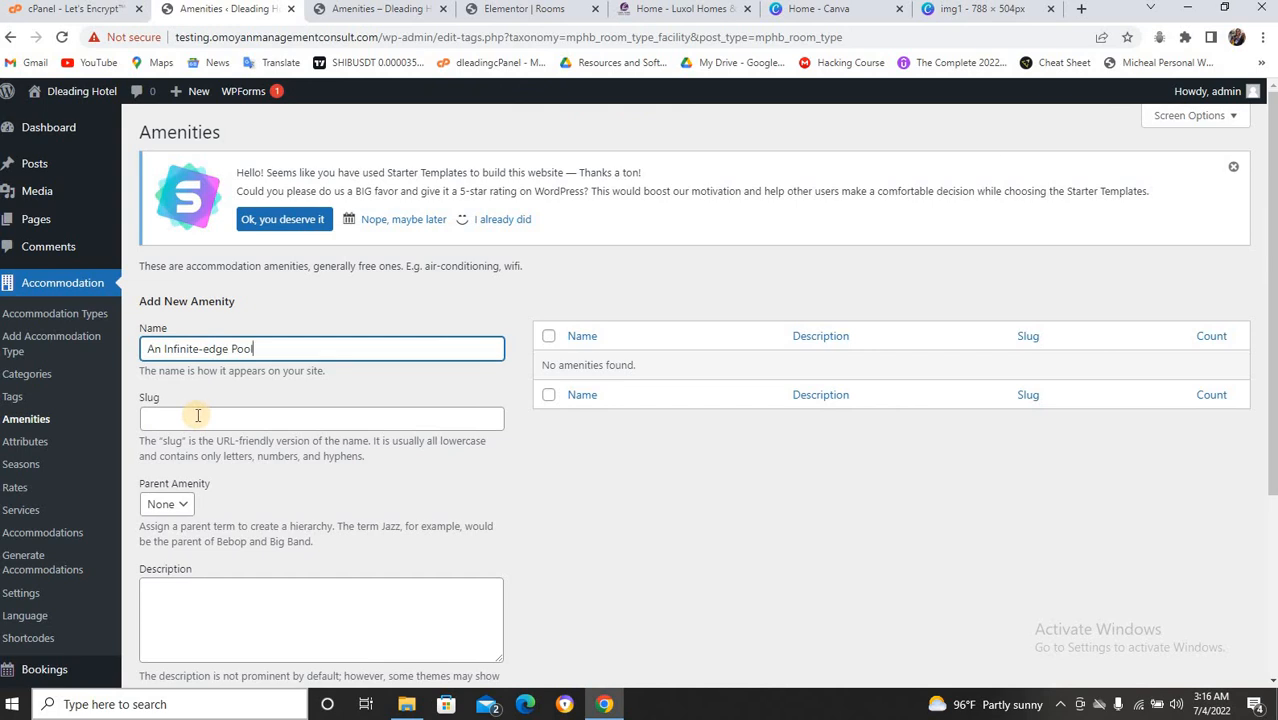
pyautogui.hotkey('ctrl', 'v')
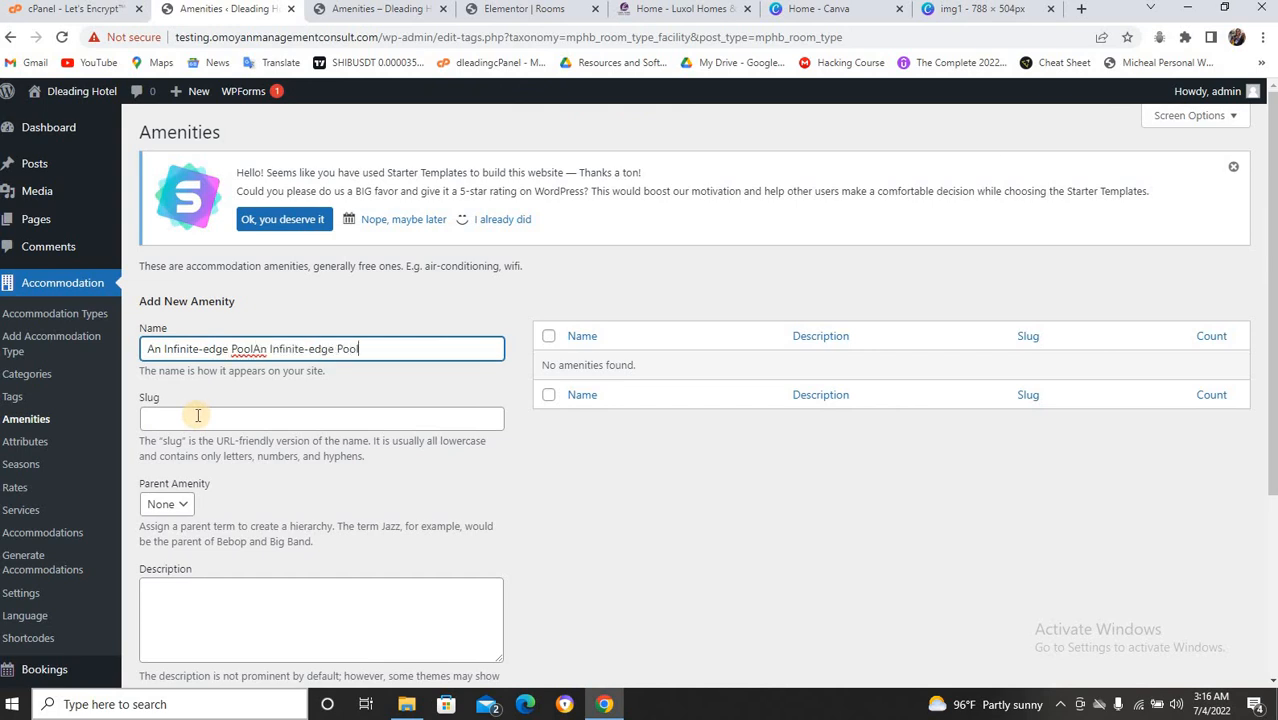
pyautogui.hotkey('ctrl', 'z')
pyautogui.click(192, 411)
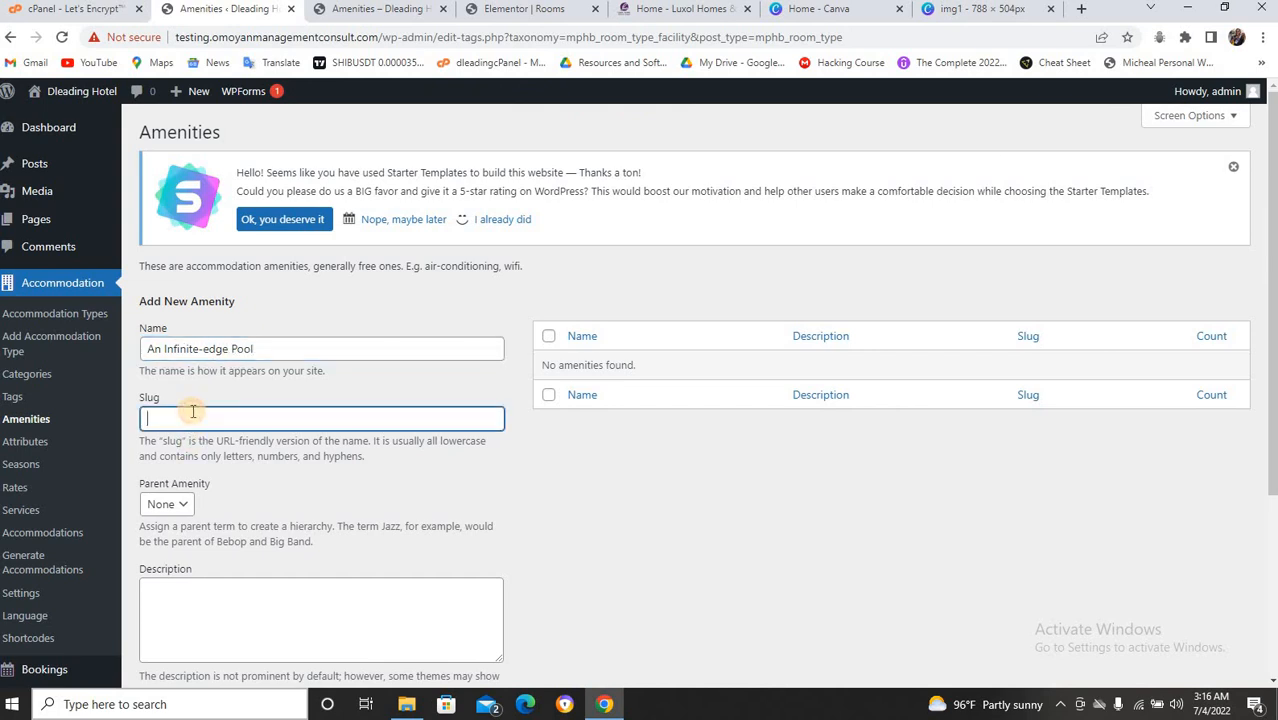
pyautogui.hotkey('ctrl', 'v')
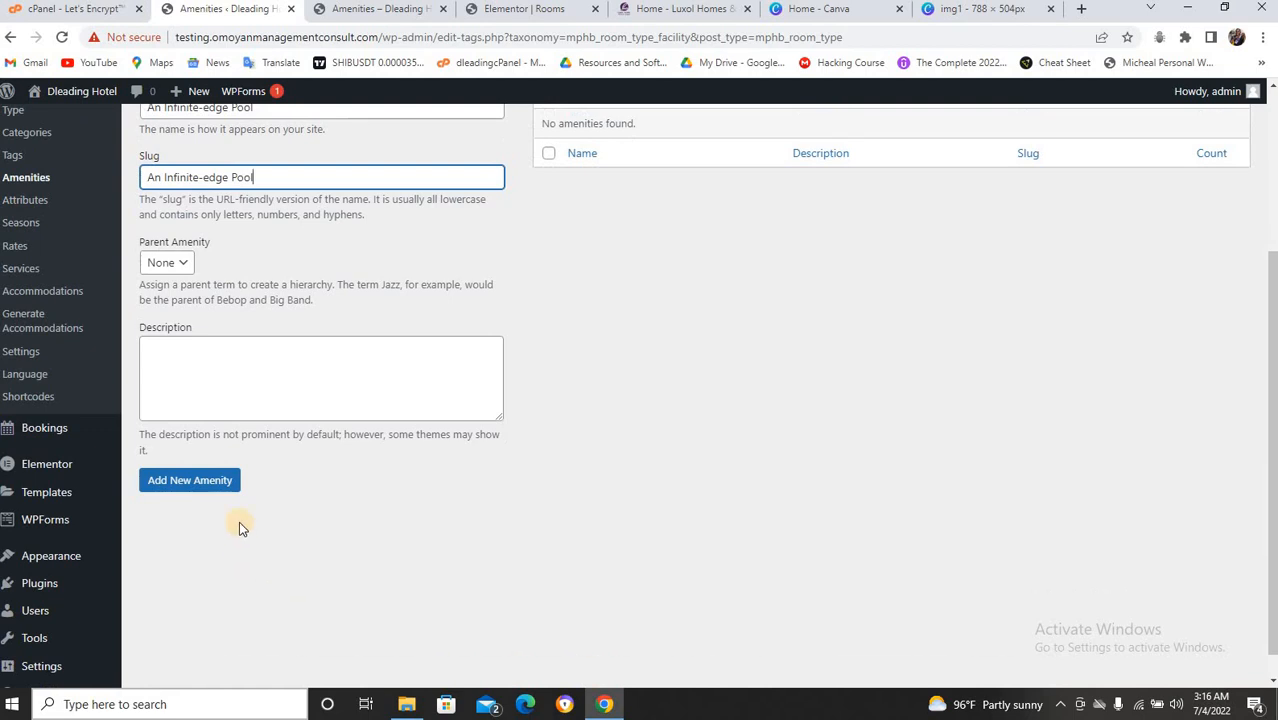
pyautogui.click(188, 479)
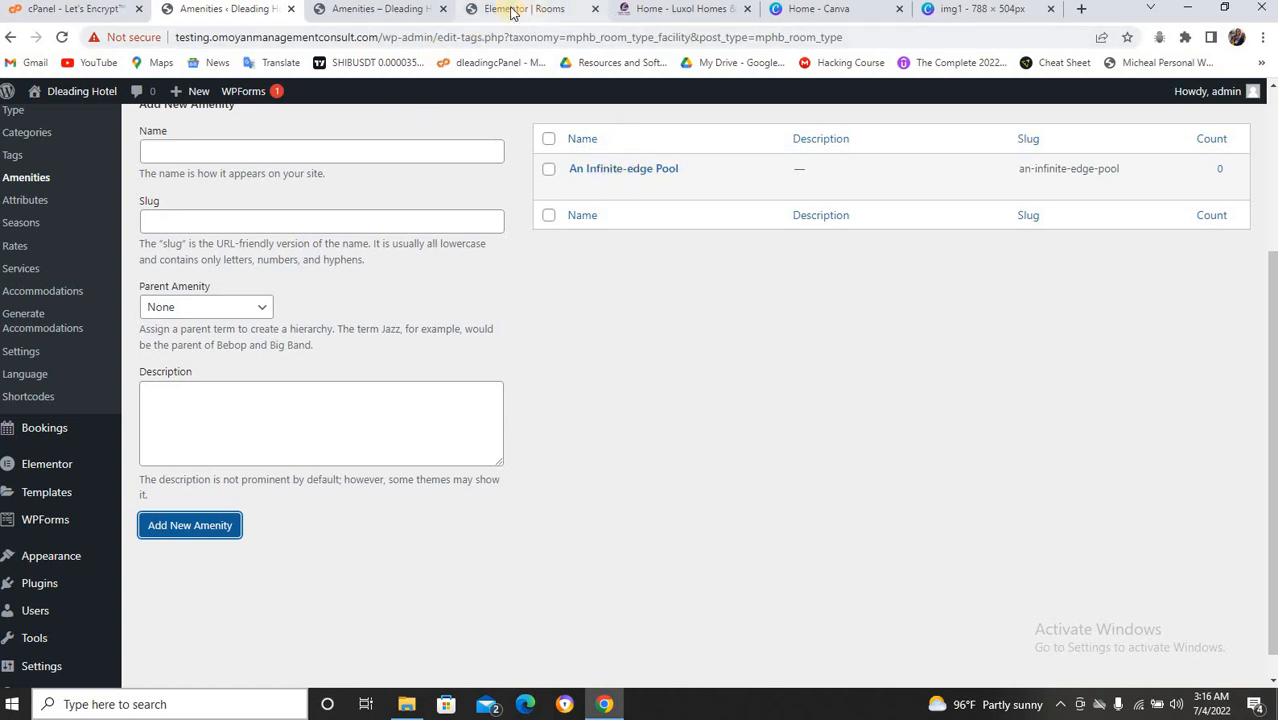
# Copy 'An Iconic Spa' from the live page and add it as an amenity.
pyautogui.click(410, 9)
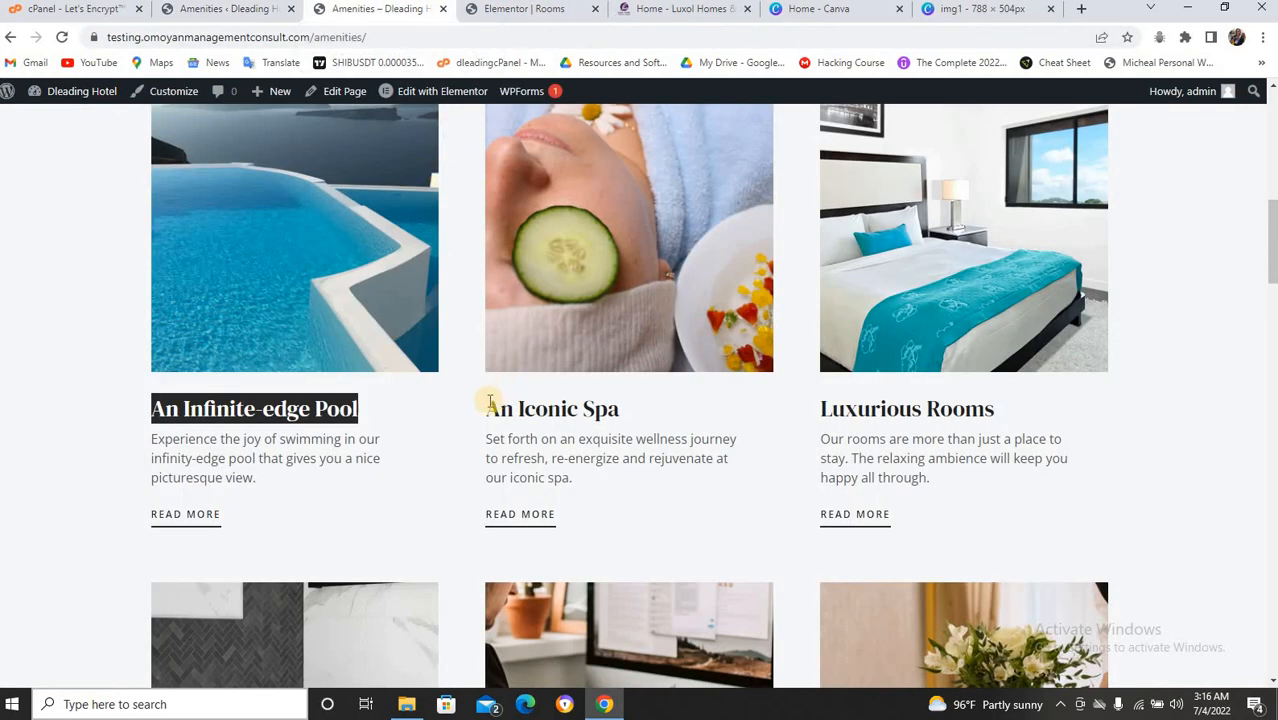
pyautogui.moveTo(487, 408); pyautogui.dragTo(625, 415)
pyautogui.hotkey('ctrl', 'c')
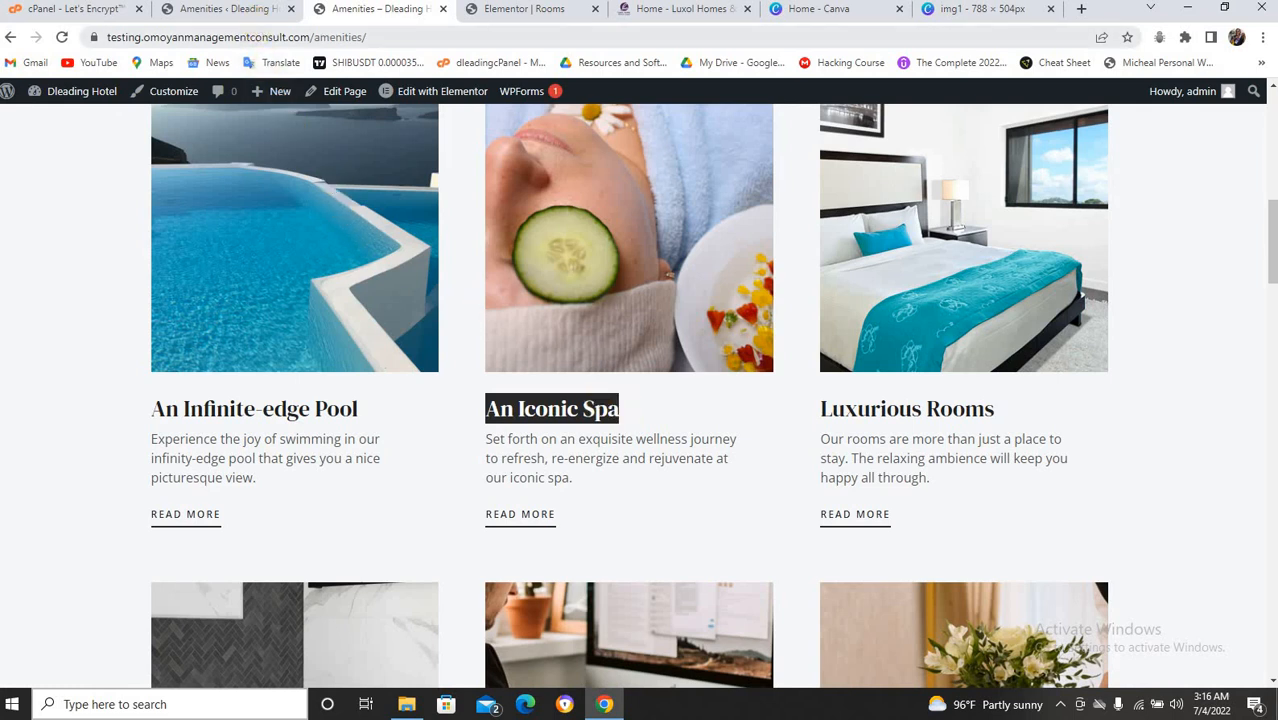
pyautogui.click(255, 9)
pyautogui.click(237, 148)
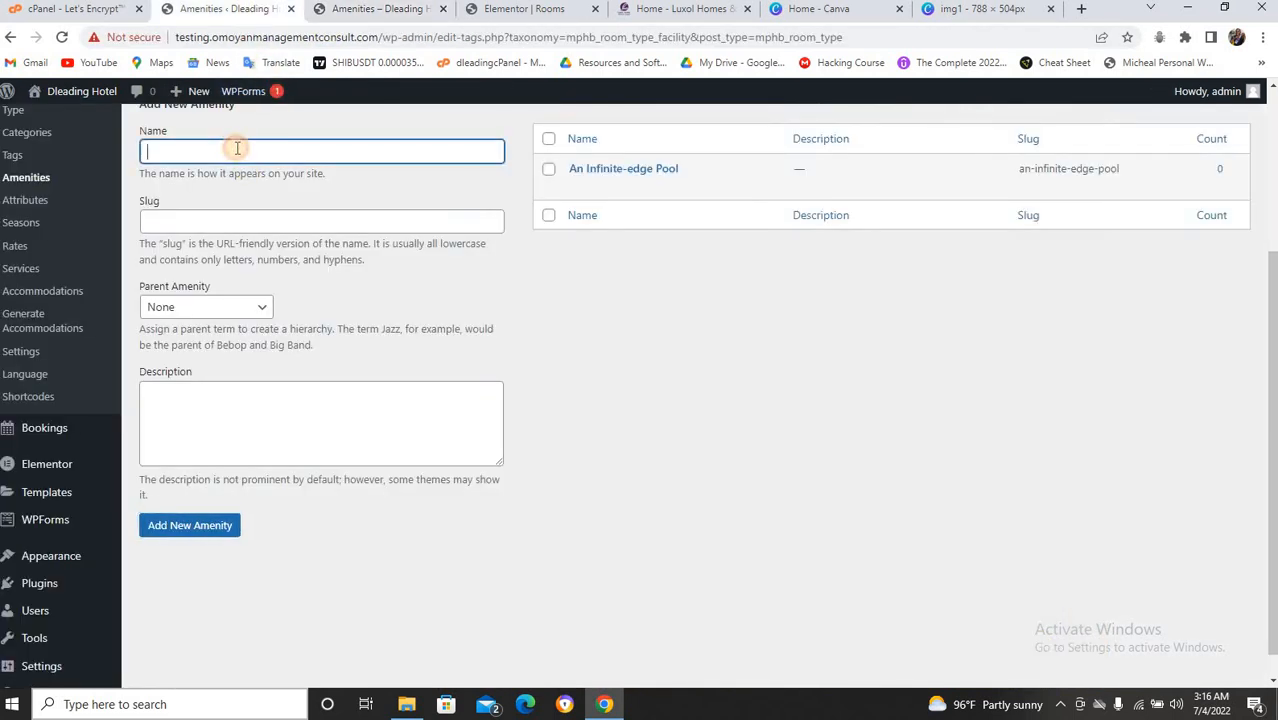
pyautogui.hotkey('ctrl', 'v')
pyautogui.click(243, 213)
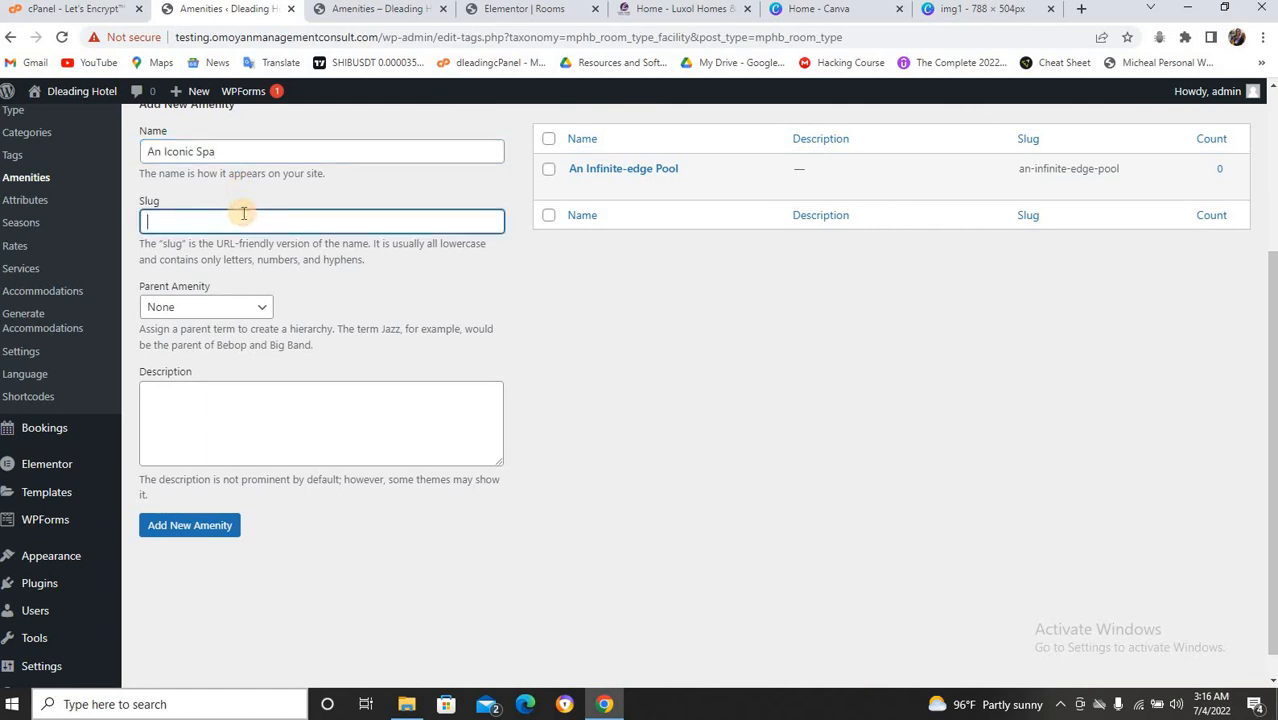
pyautogui.hotkey('ctrl', 'v')
pyautogui.click(193, 524)
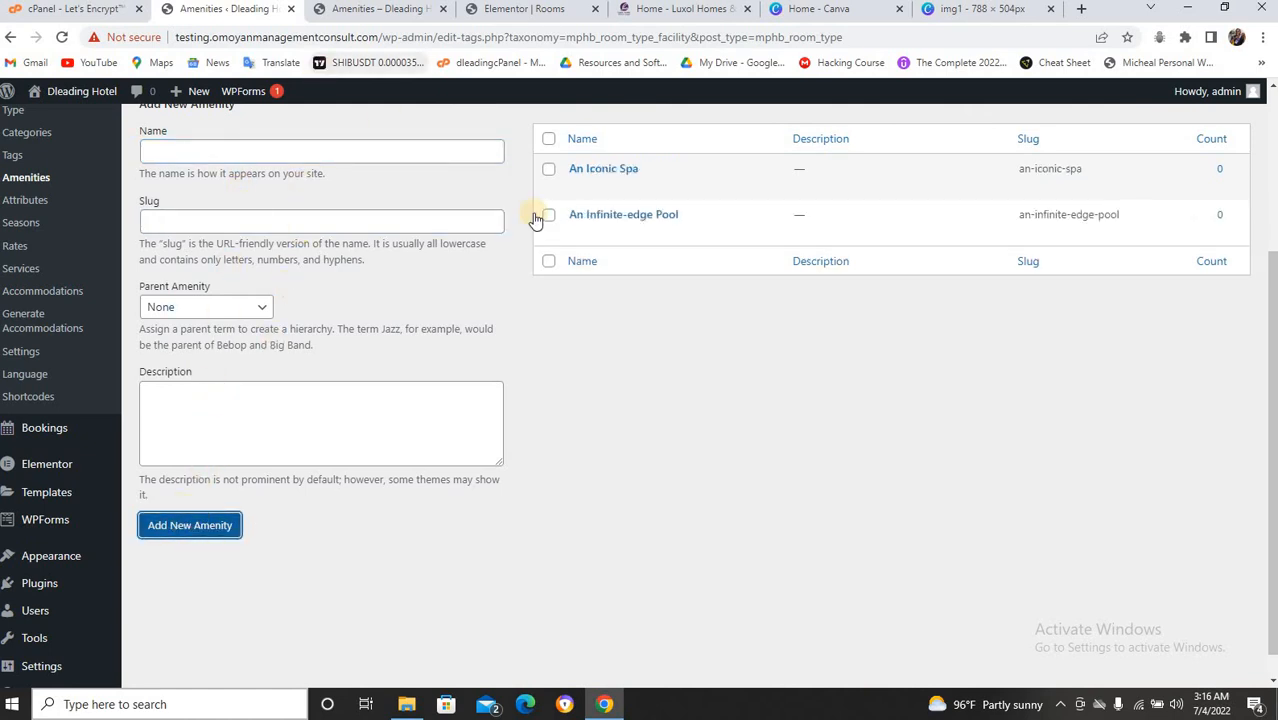
# Copy 'Guest Computer & WiFi' from the live page and add it as an amenity.
pyautogui.click(366, 10)
pyautogui.click(822, 408)
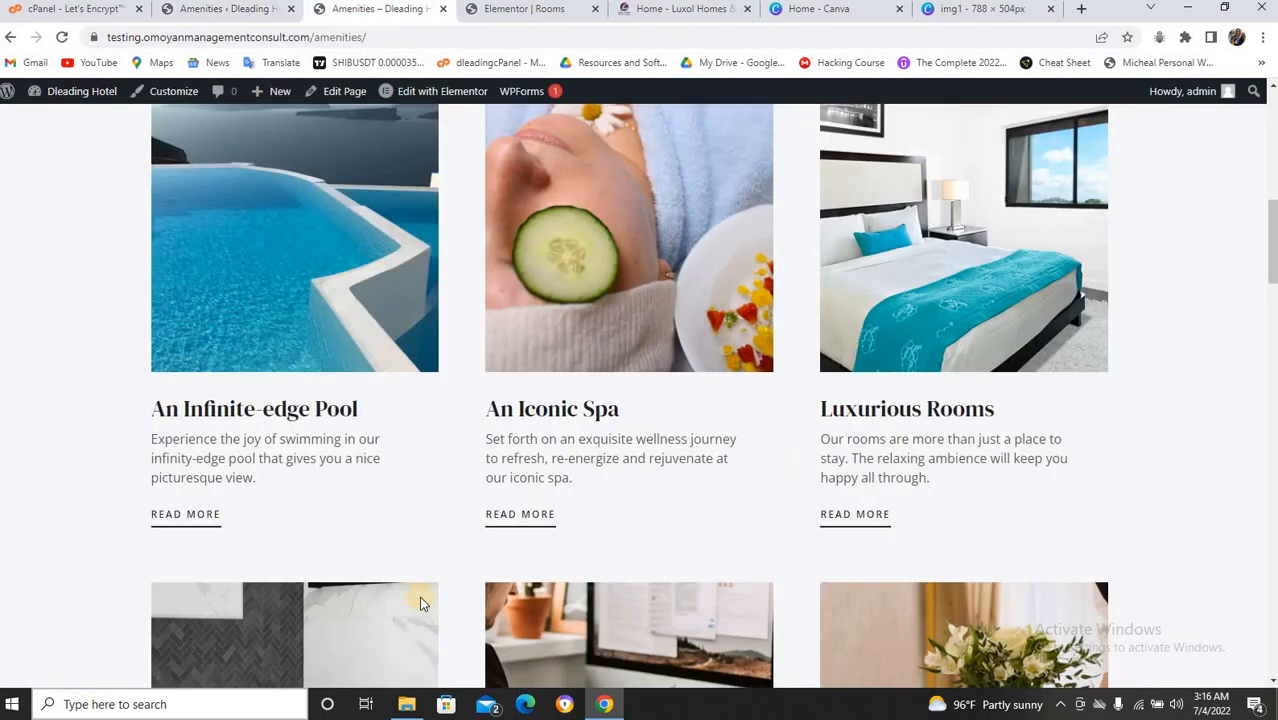
pyautogui.scroll(-5, 408, 572)
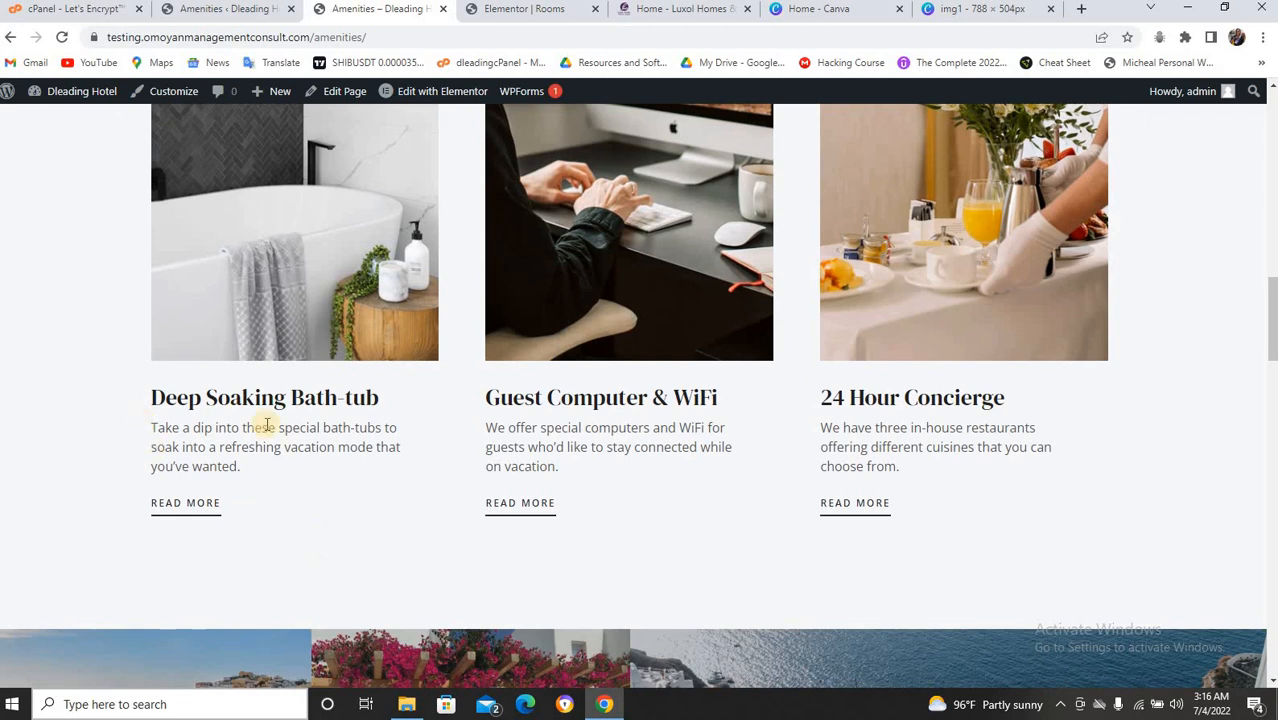
pyautogui.moveTo(463, 402)
pyautogui.mouseDown()
pyautogui.moveTo(590, 369)
pyautogui.moveTo(728, 401)
pyautogui.moveTo(477, 400)
pyautogui.mouseUp()
pyautogui.hotkey('ctrl', 'c')
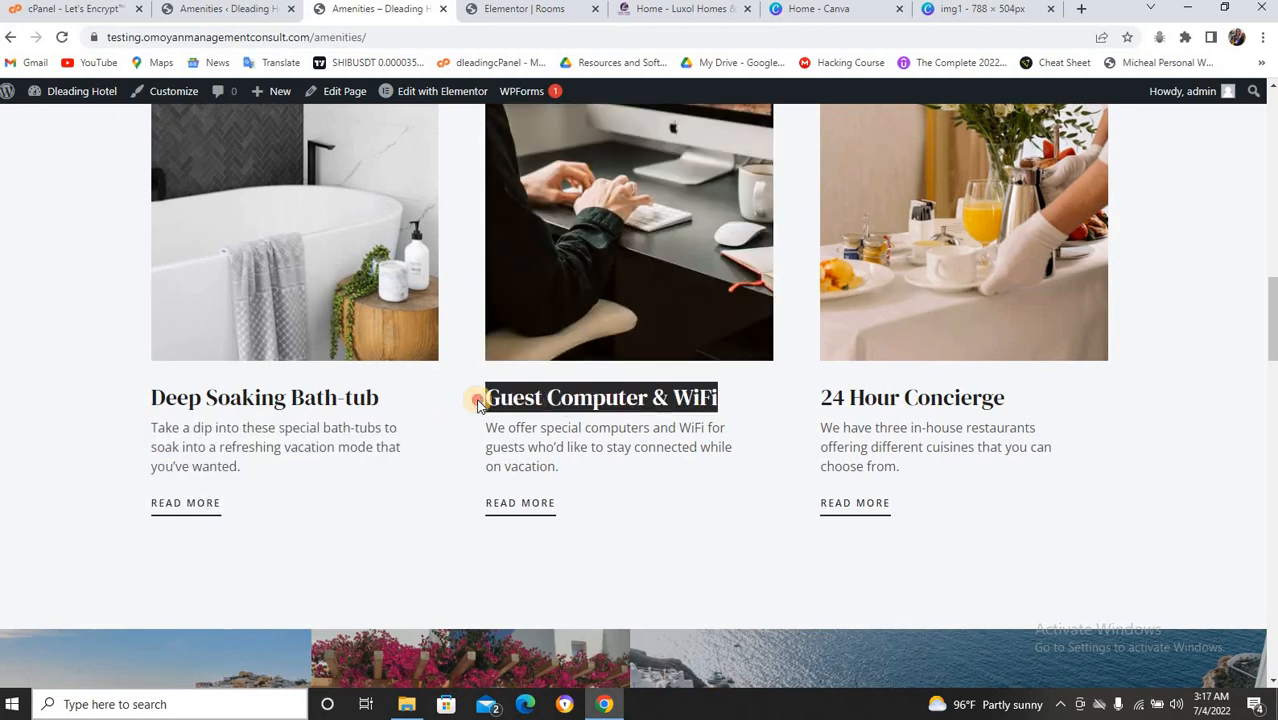
pyautogui.click(180, 12)
pyautogui.click(242, 152)
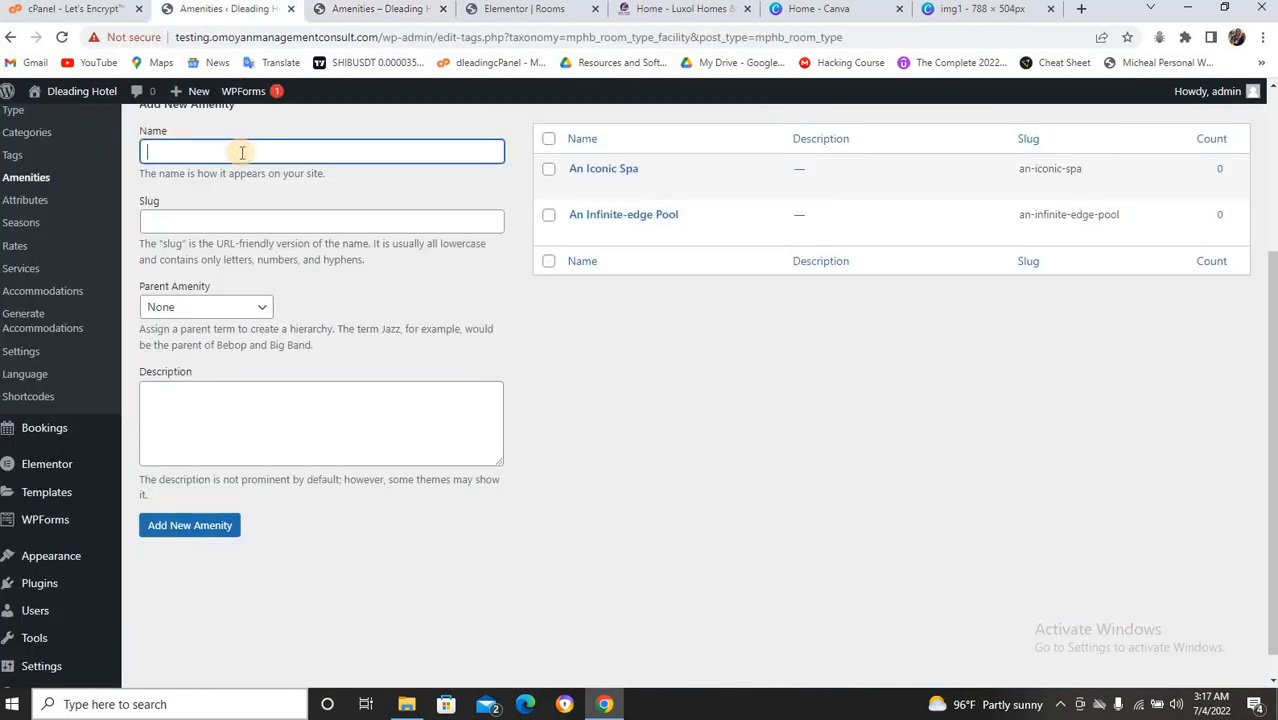
pyautogui.hotkey('ctrl', 'v')
pyautogui.click(242, 228)
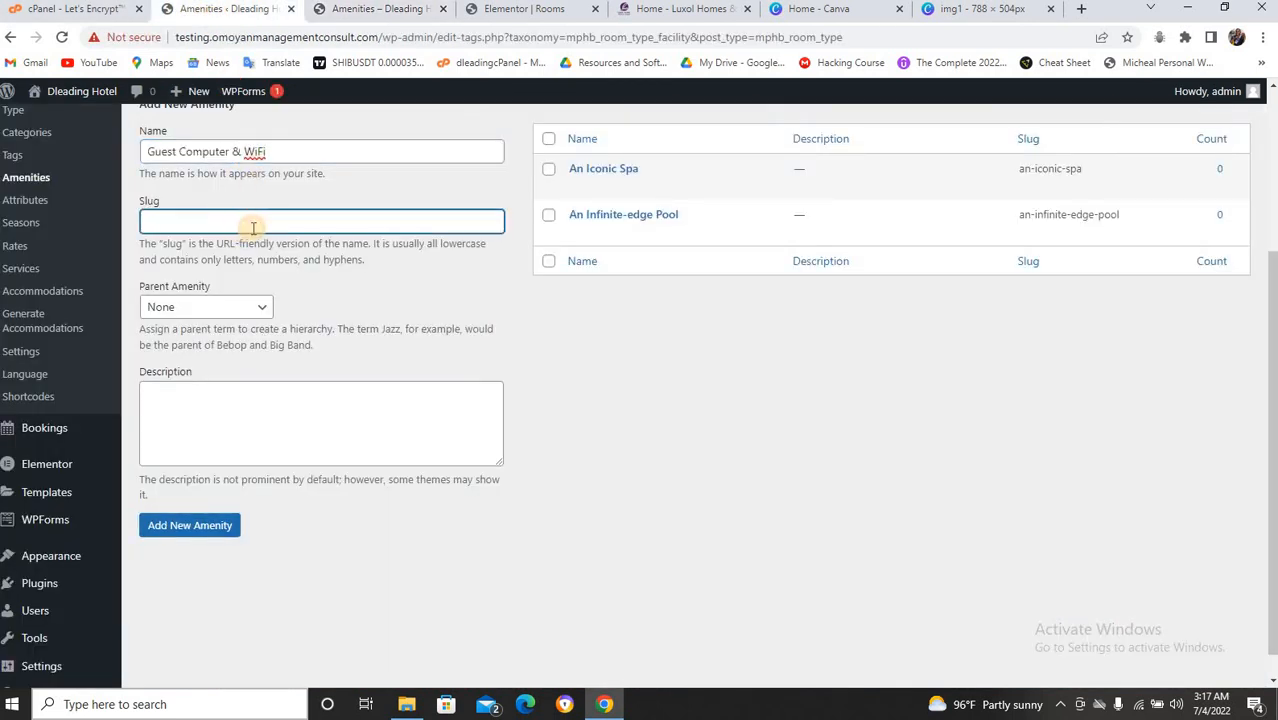
pyautogui.hotkey('ctrl', 'v')
pyautogui.click(205, 532)
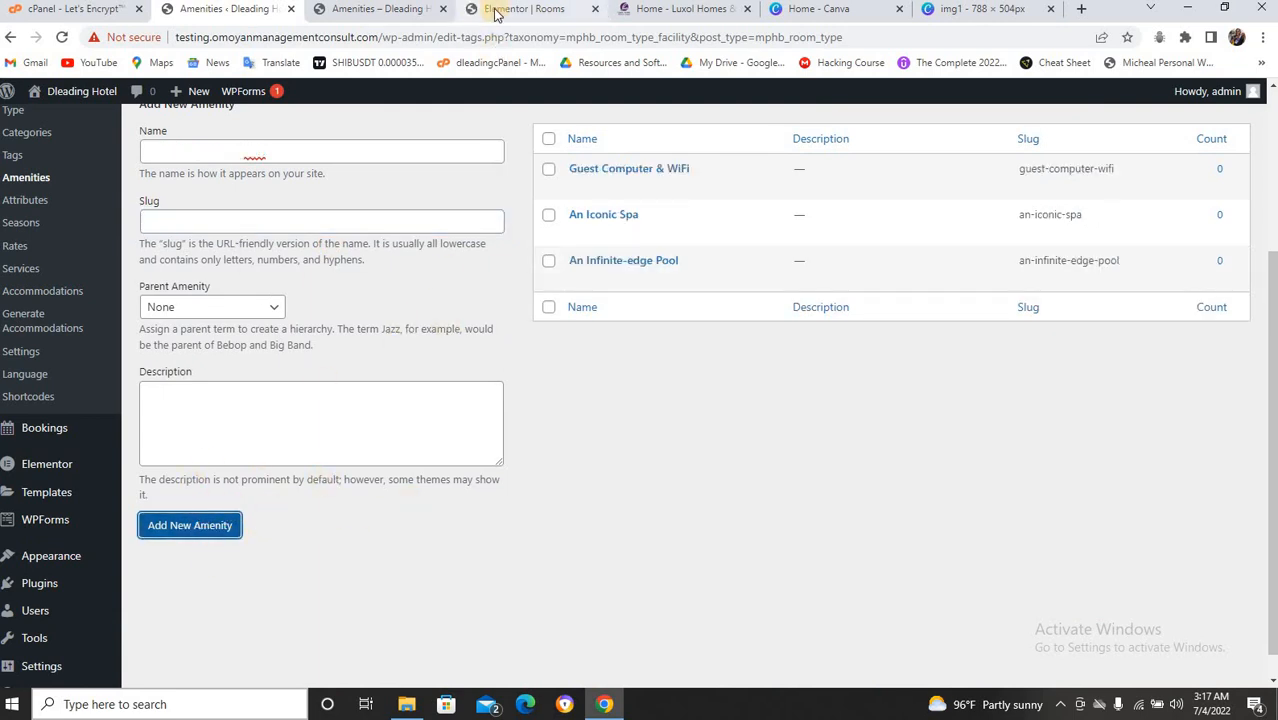
# Compare the live Amenities page against the admin amenities list.
pyautogui.click(421, 9)
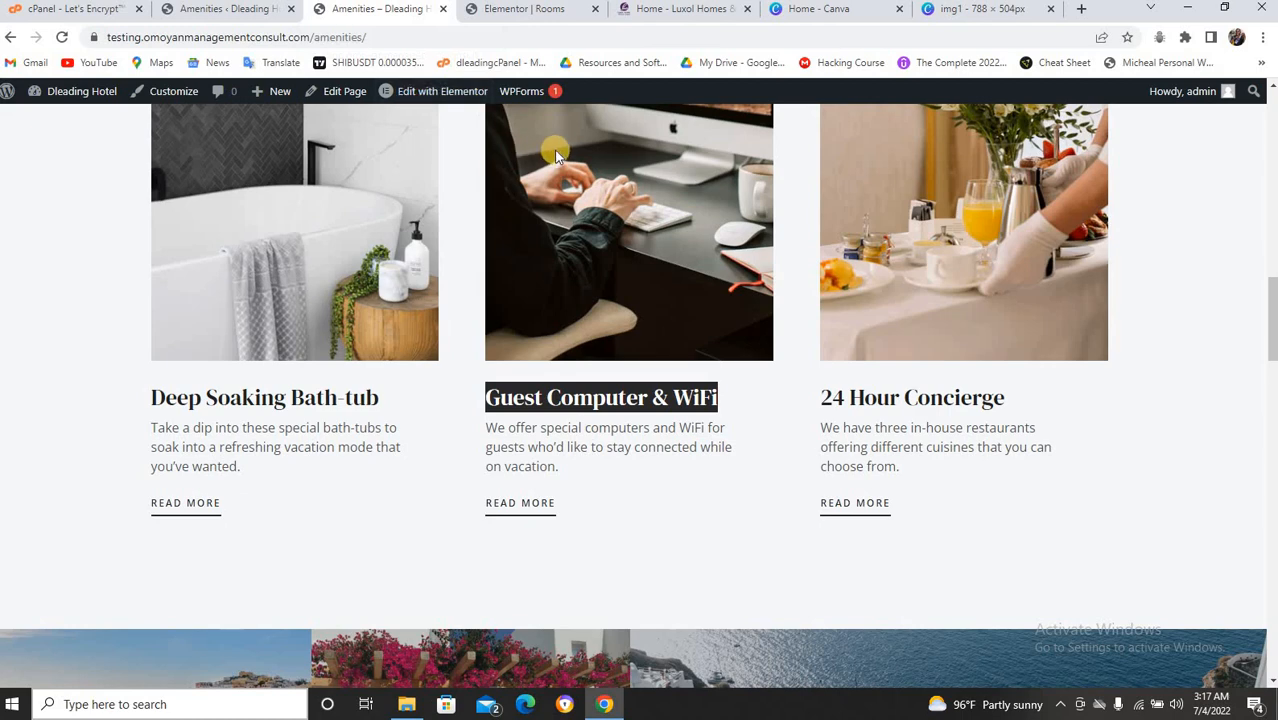
pyautogui.scroll(-3, 618, 292)
pyautogui.scroll(5, 618, 292)
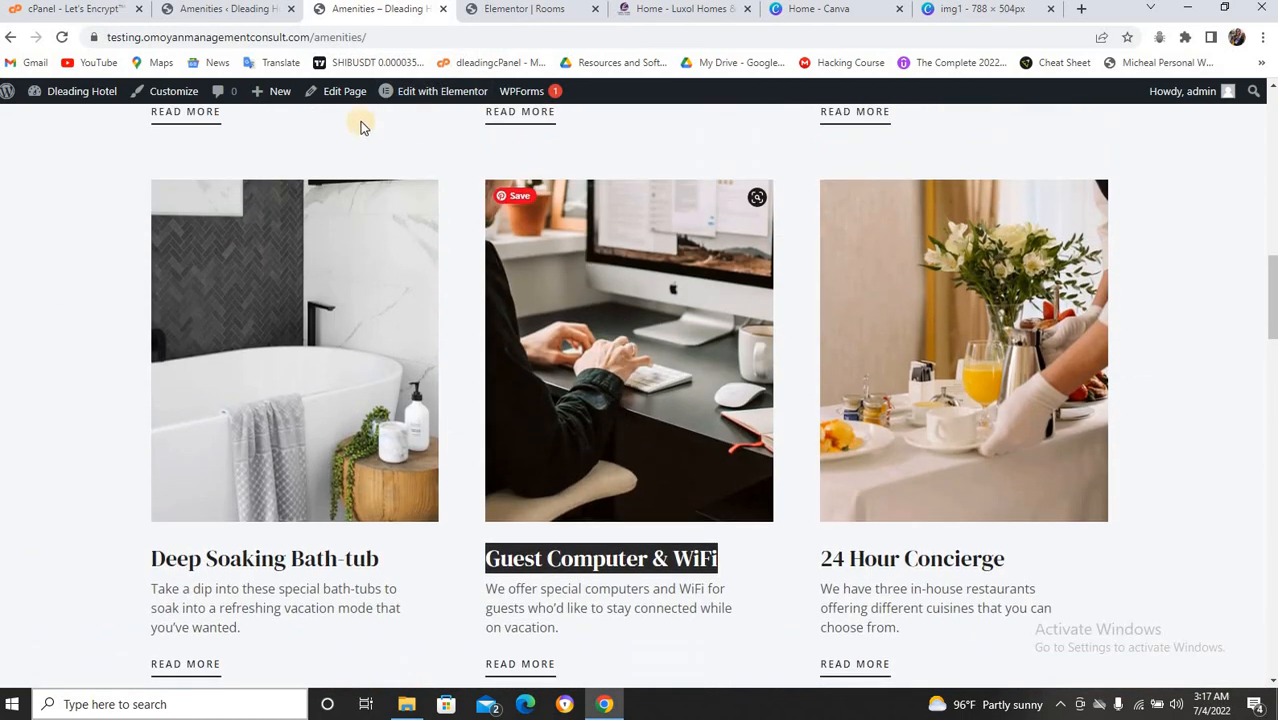
pyautogui.click(210, 12)
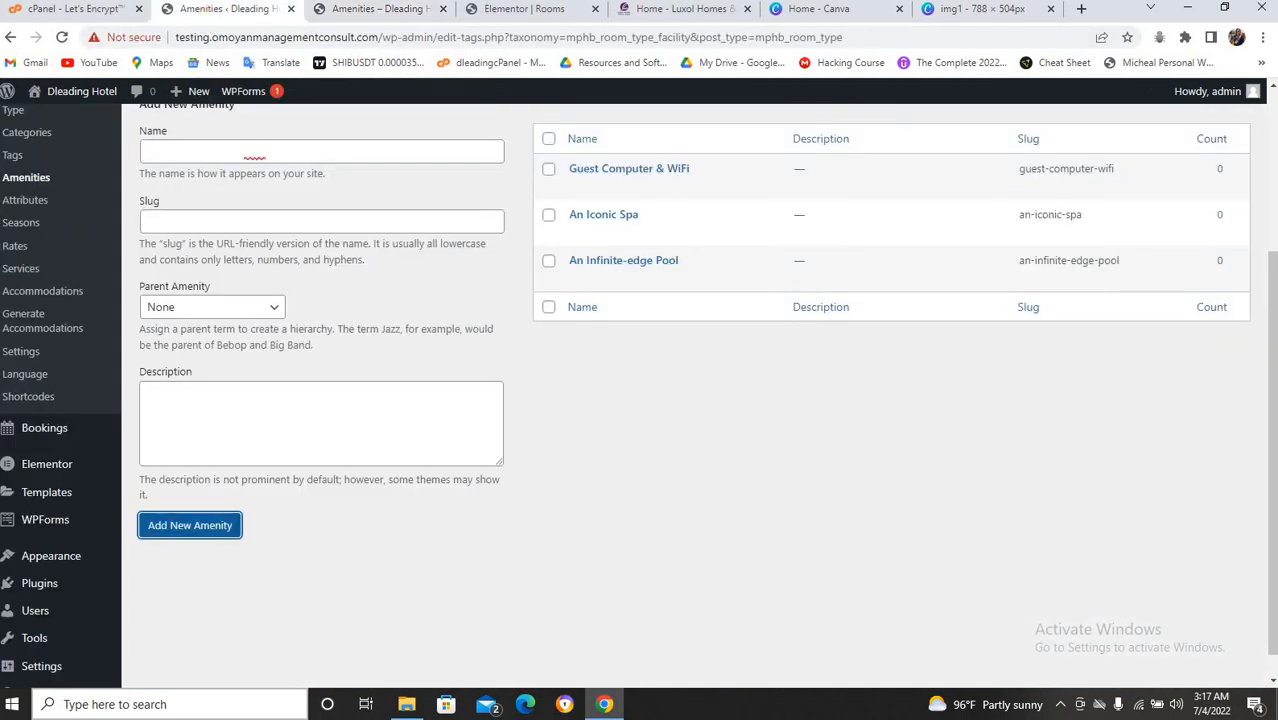
# Open Accommodation Attributes, then the empty Seasons list.
pyautogui.click(30, 200)
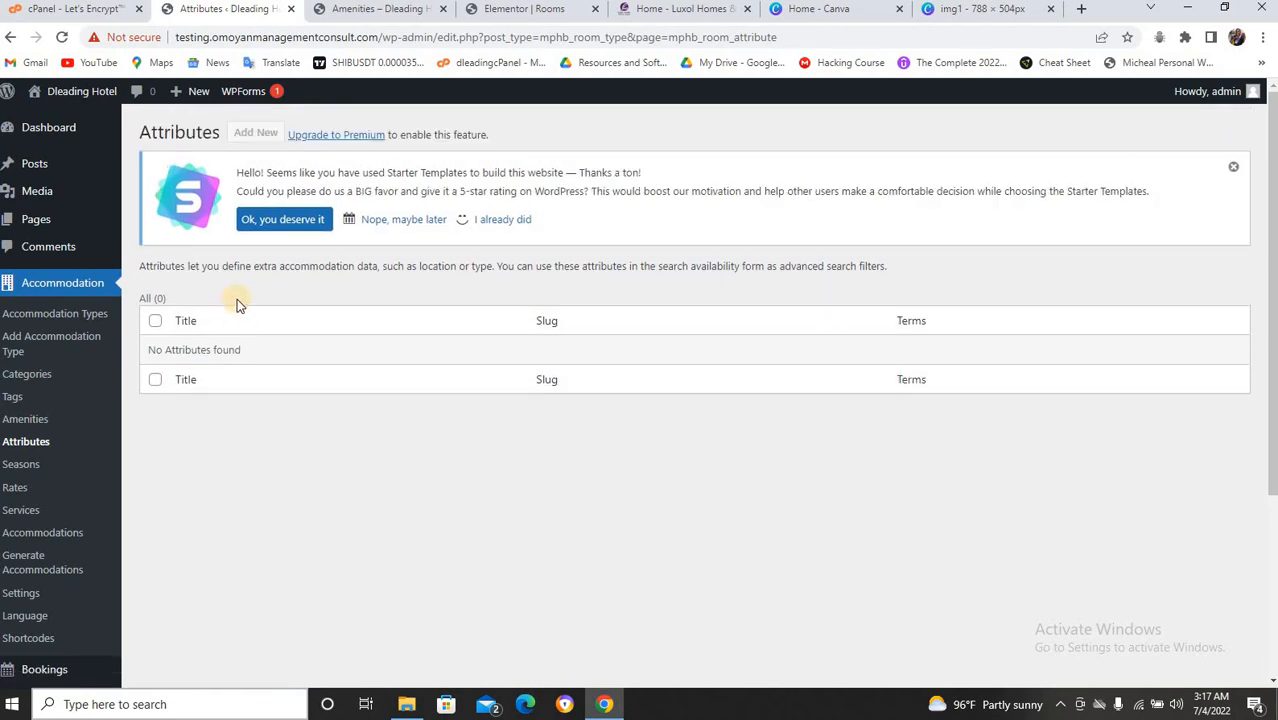
pyautogui.scroll(-1, 237, 303)
pyautogui.scroll(1, 237, 303)
pyautogui.click(32, 470)
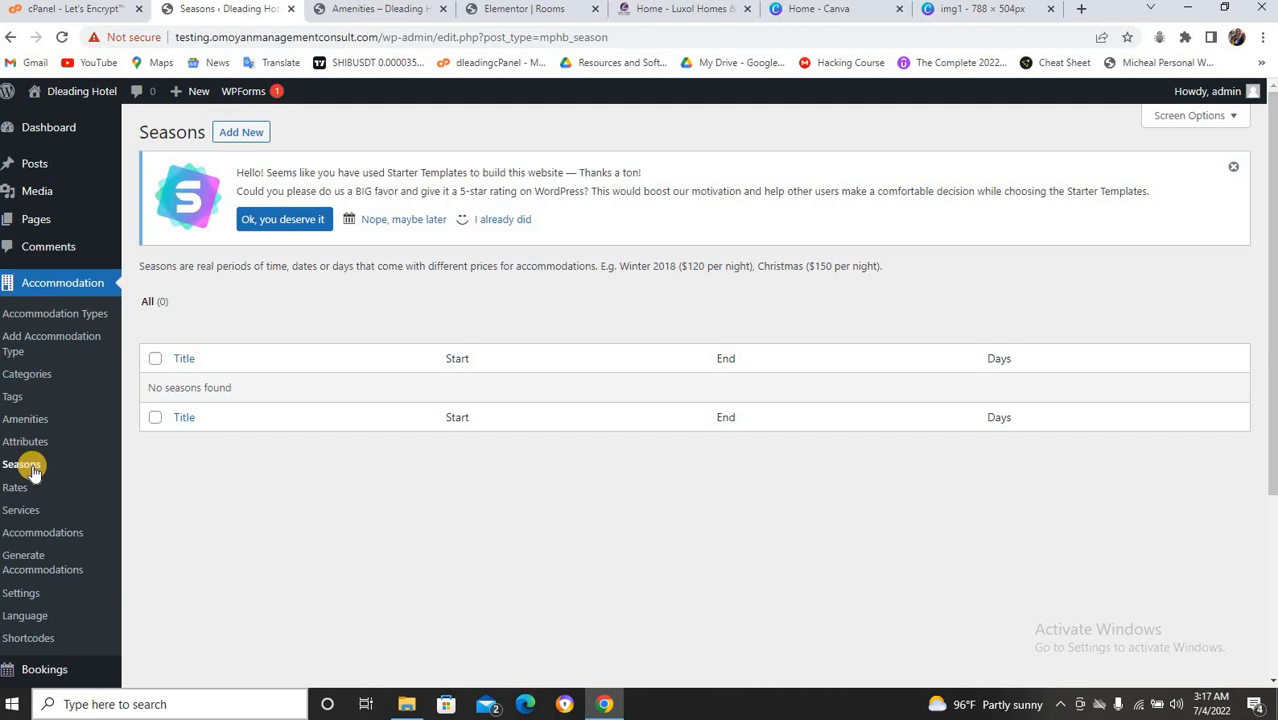
# Start a new season titled '2022 Season' with a start date of 01/01/2022.
pyautogui.click(255, 136)
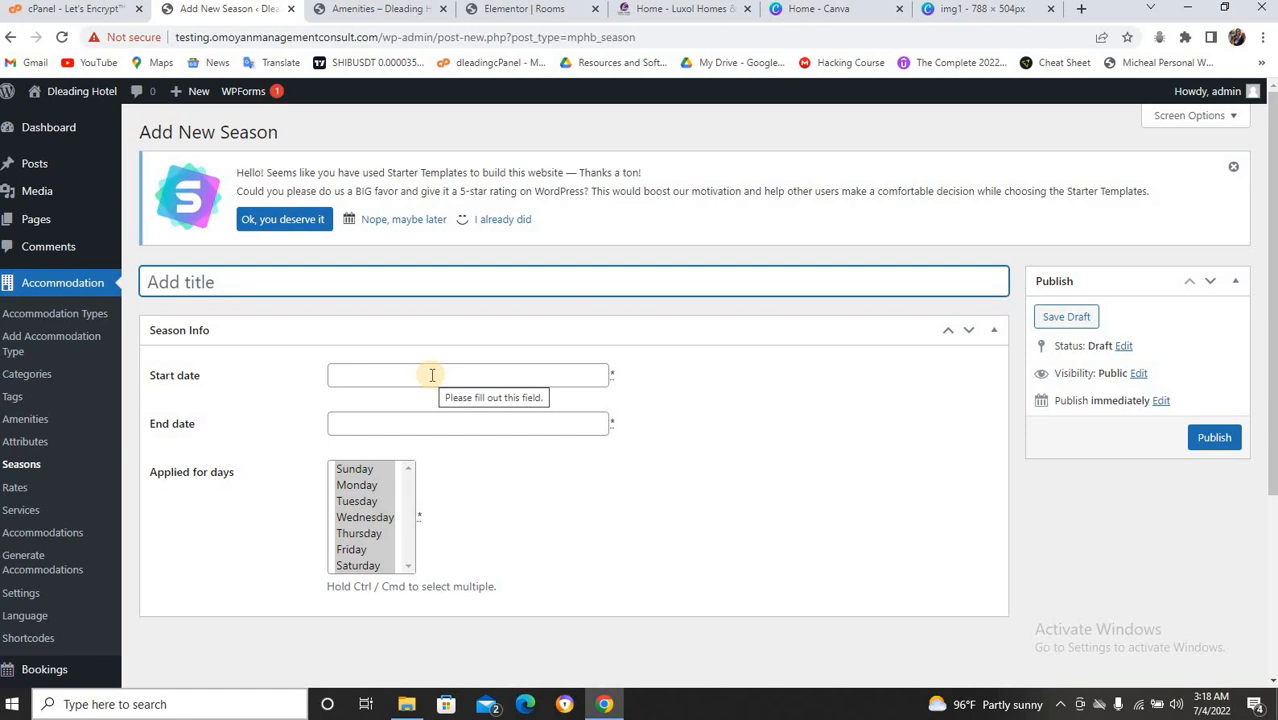
pyautogui.write('2022')
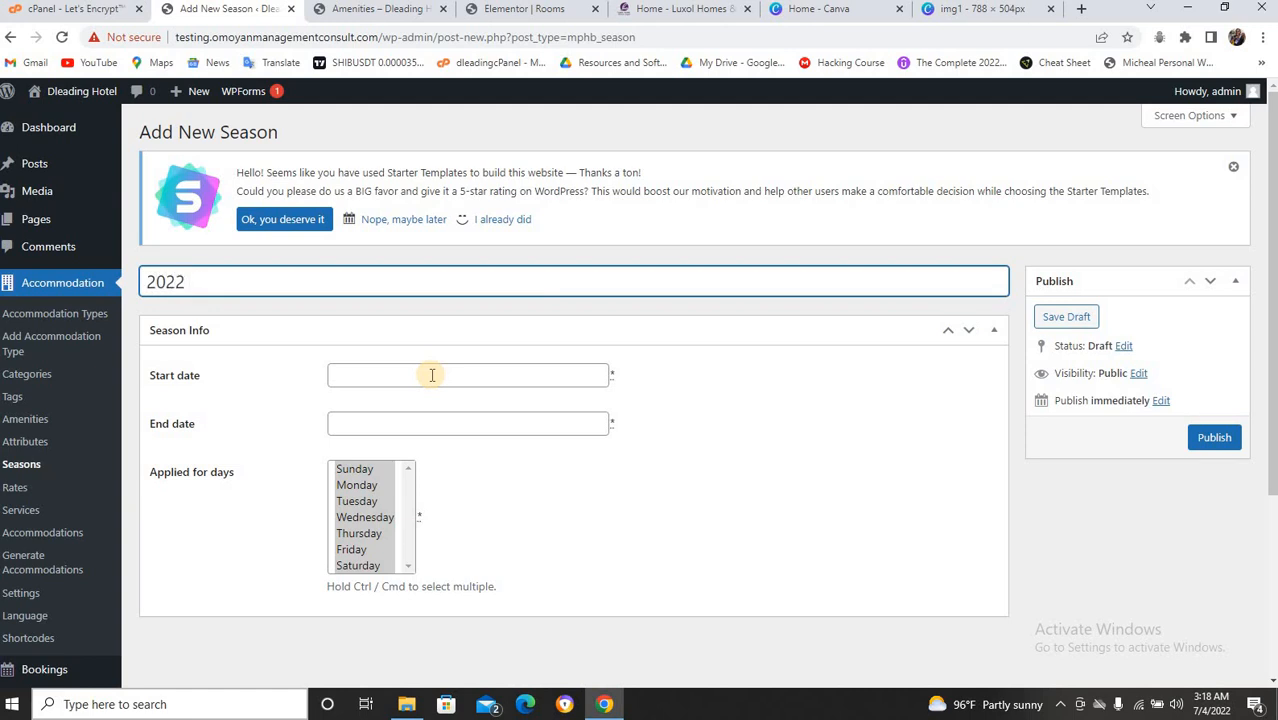
pyautogui.write(' Season')
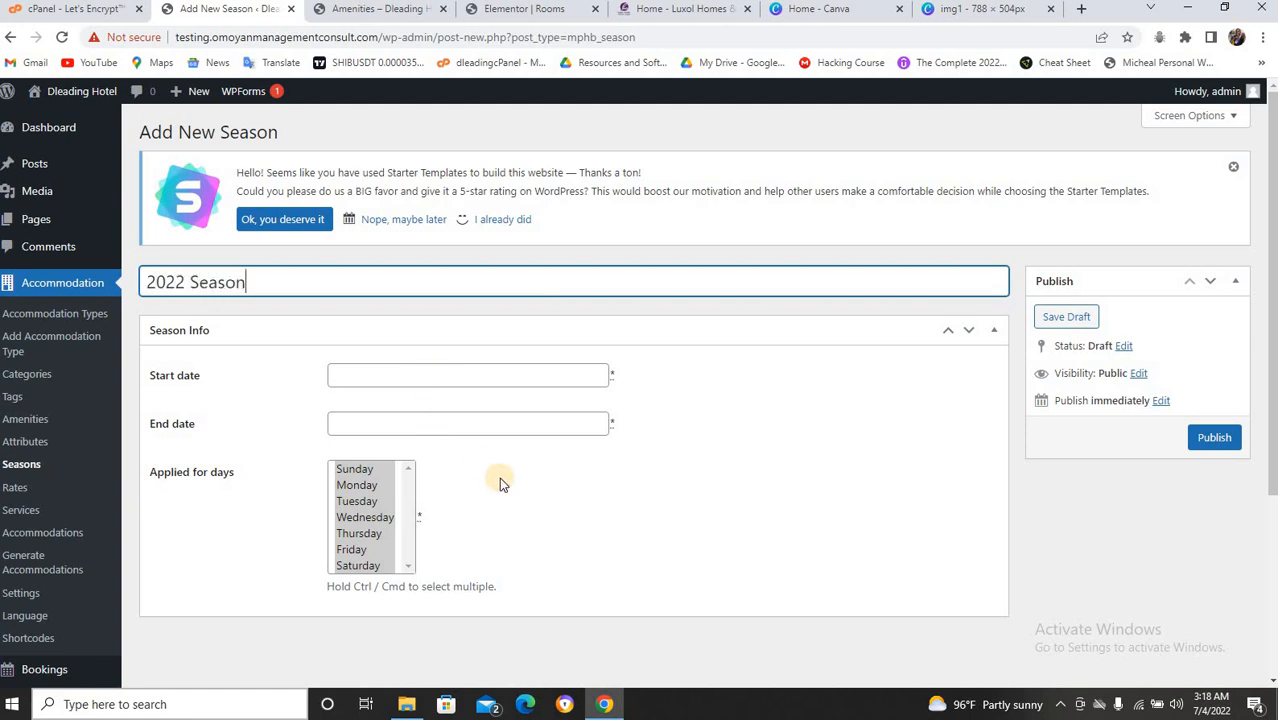
pyautogui.click(486, 379)
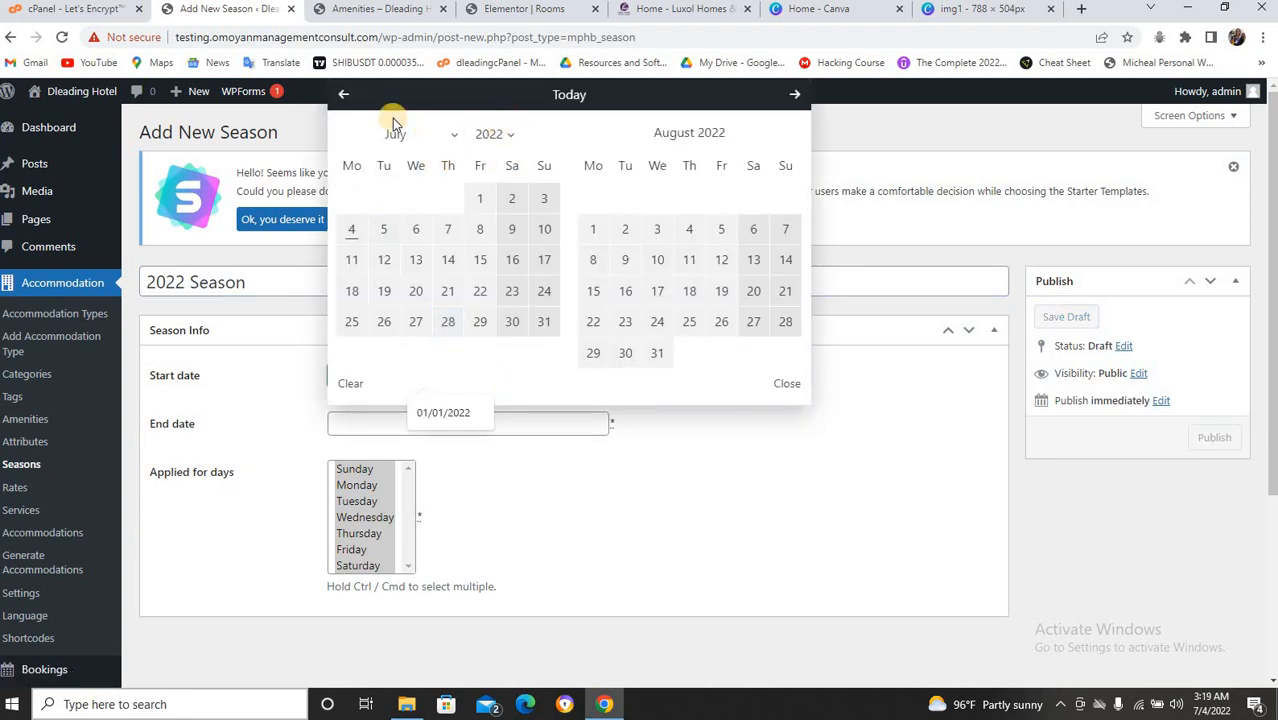
pyautogui.click(344, 94)
pyautogui.click(344, 94)
pyautogui.click(344, 94)
pyautogui.click(344, 94)
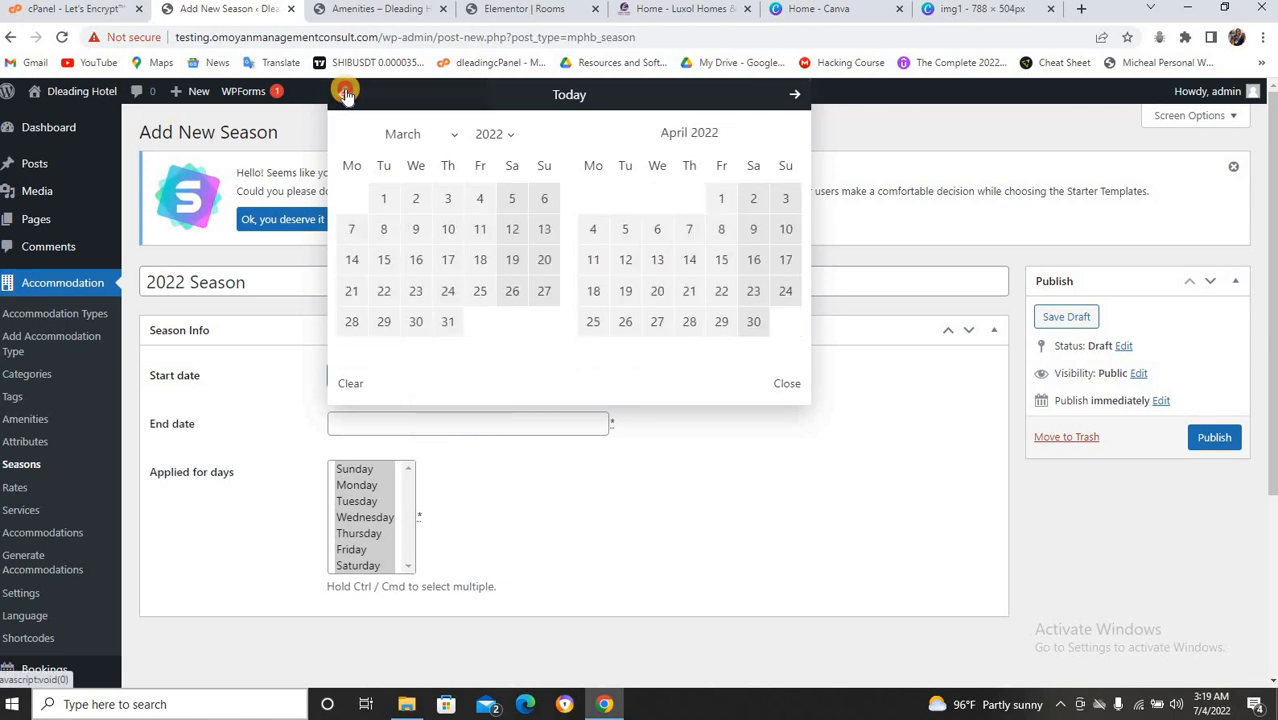
pyautogui.click(344, 94)
pyautogui.click(344, 94)
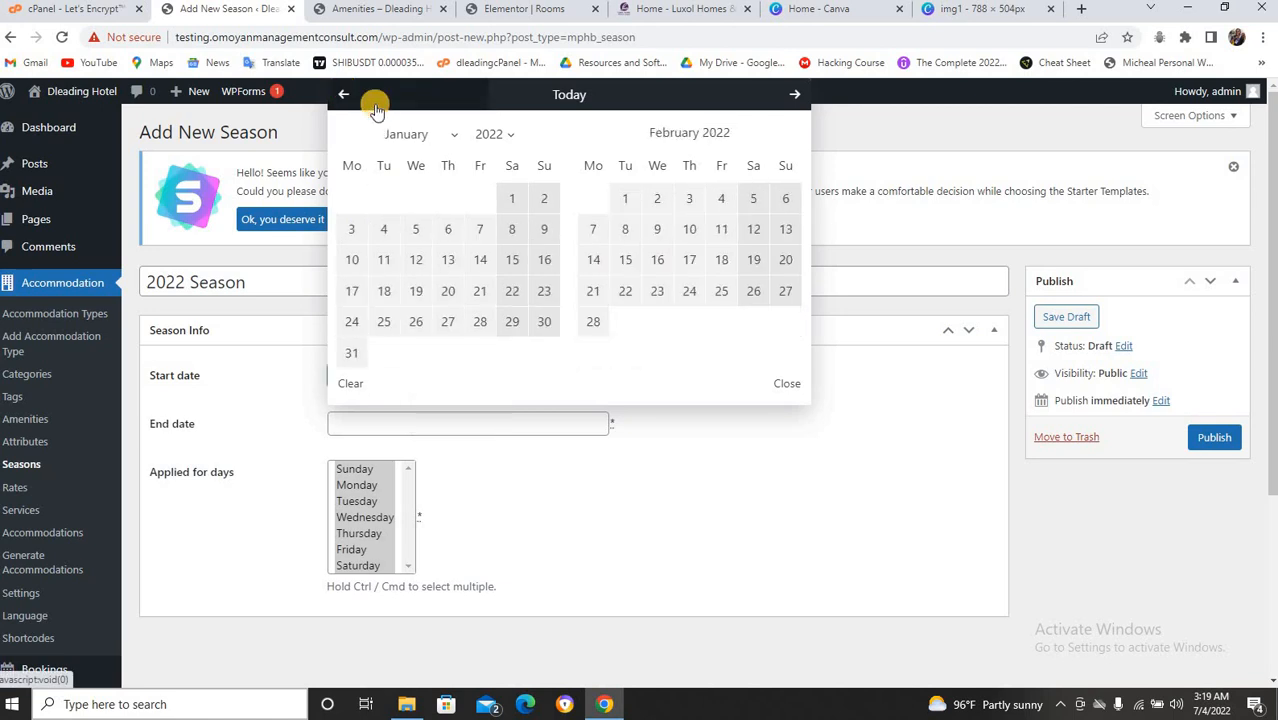
pyautogui.click(510, 198)
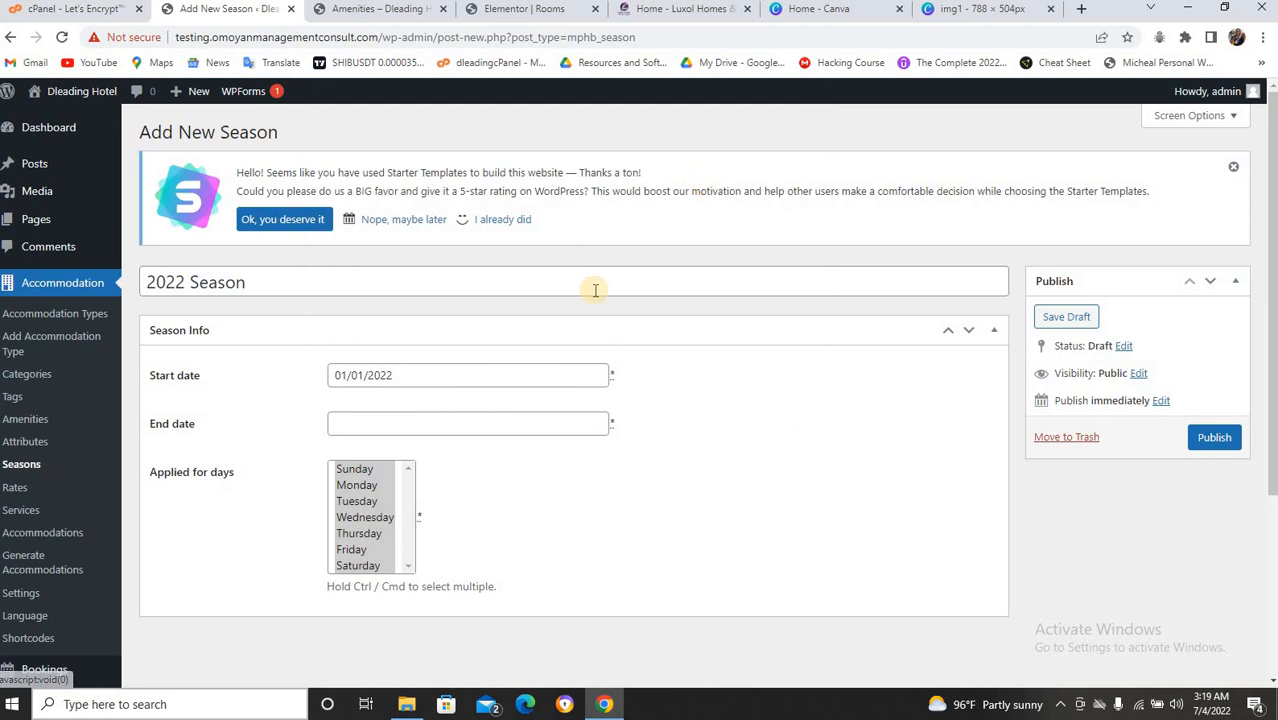
# Set the season's end date to 31/12/2022 and publish it.
pyautogui.click(502, 421)
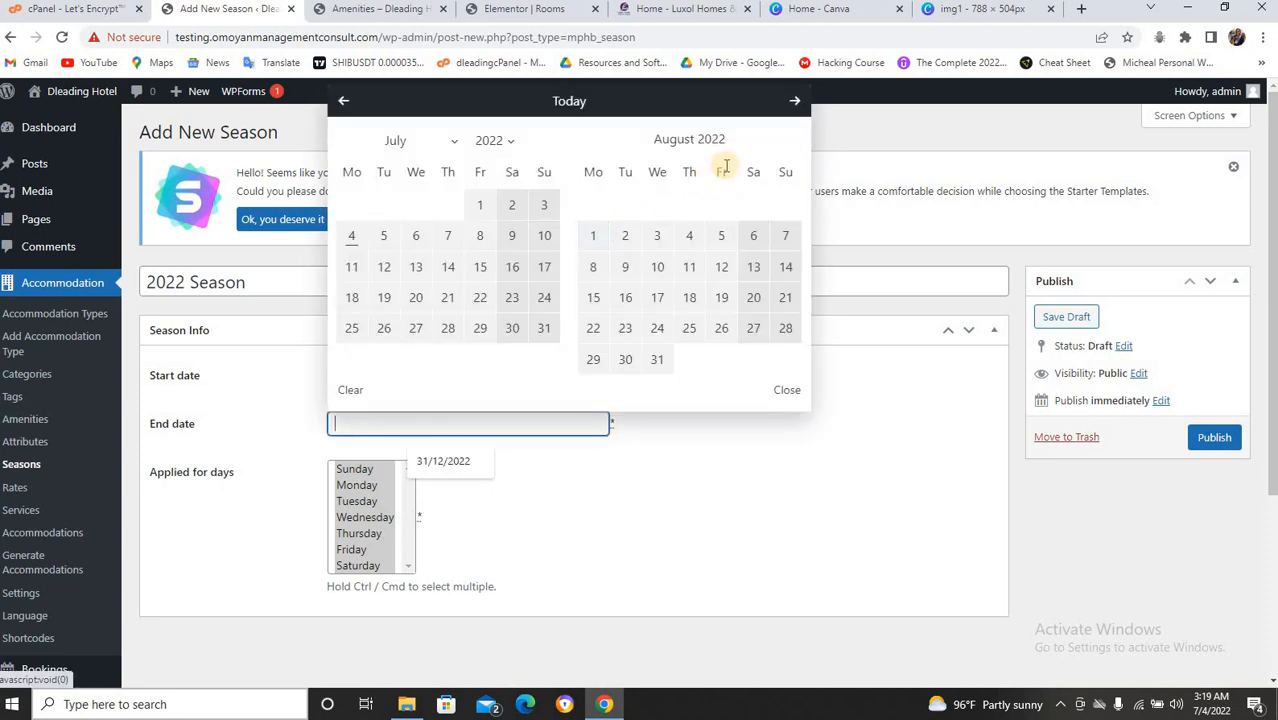
pyautogui.click(797, 101)
pyautogui.click(797, 101)
pyautogui.click(797, 101)
pyautogui.click(797, 101)
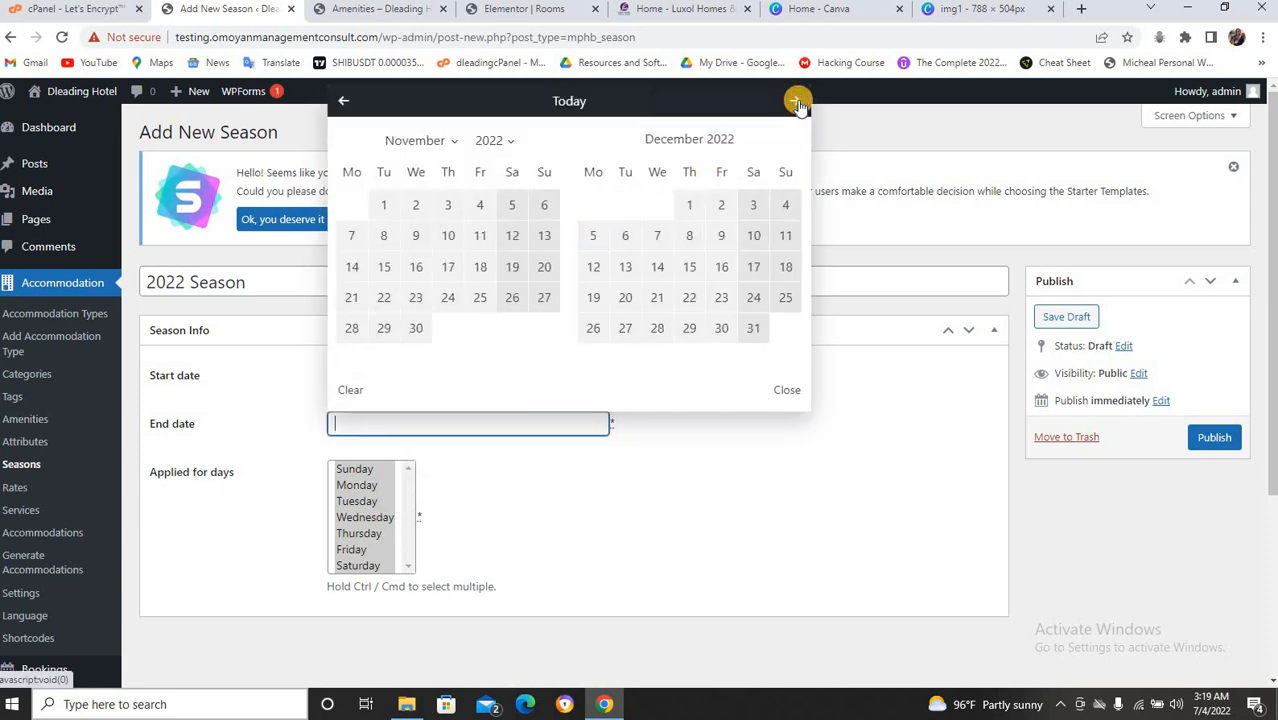
pyautogui.click(797, 101)
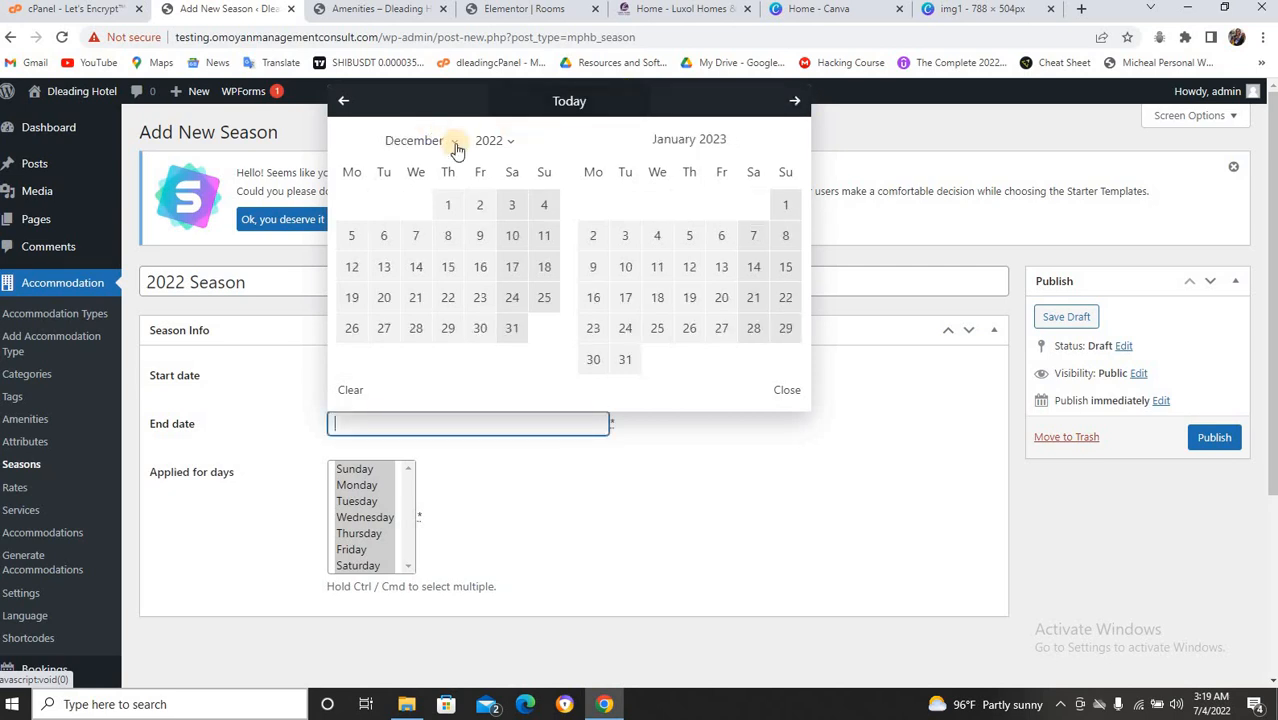
pyautogui.click(510, 328)
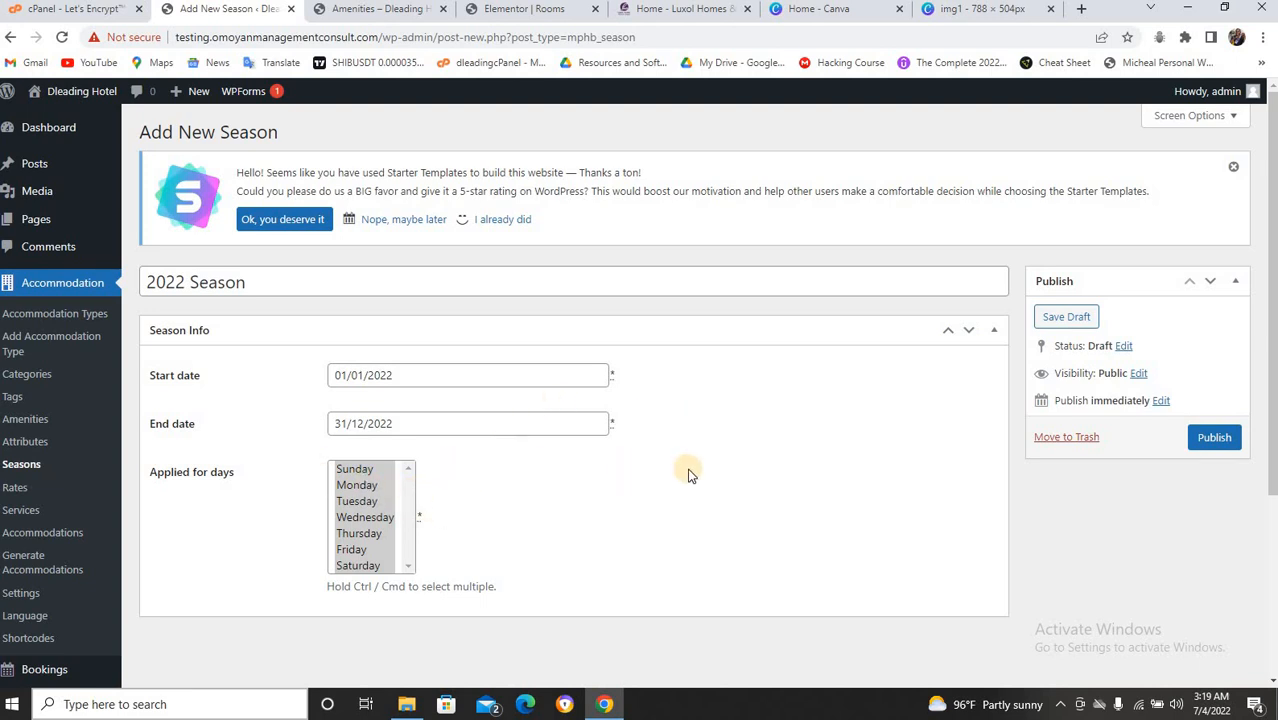
pyautogui.scroll(-3, 684, 470)
pyautogui.click(1216, 168)
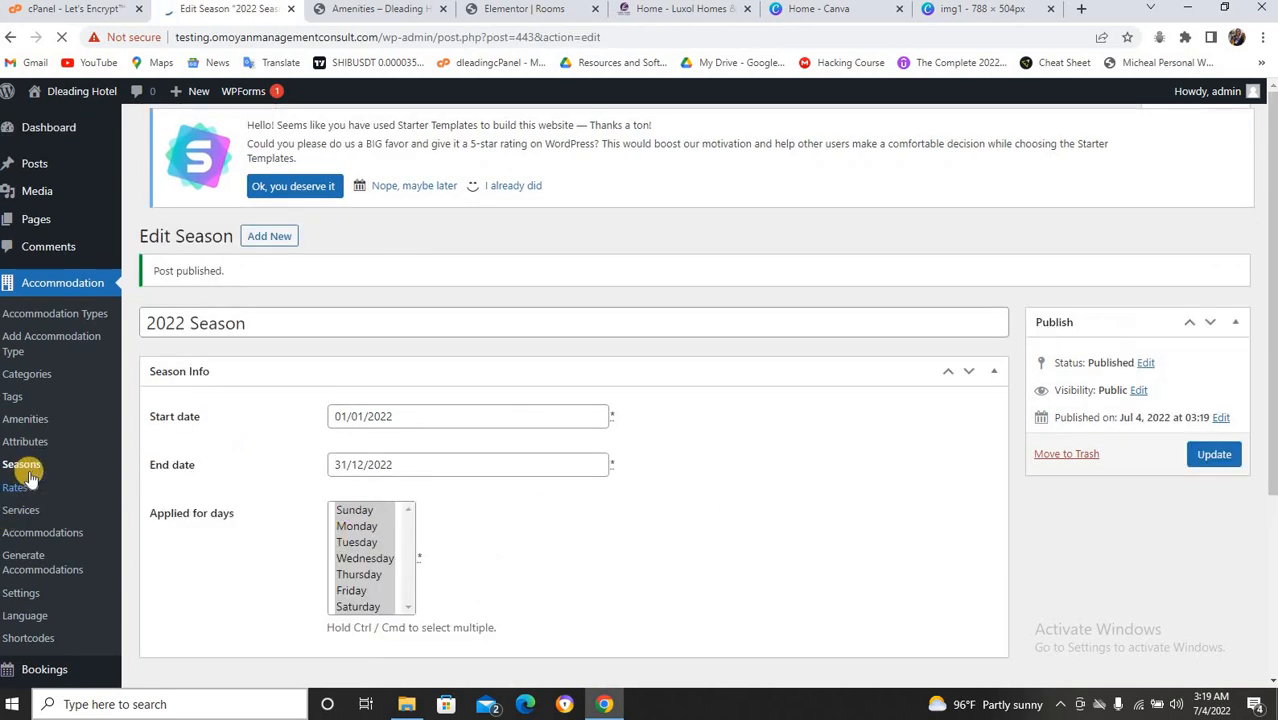
# From the Rates list, start a new rate and title it 'Price'.
pyautogui.click(14, 487)
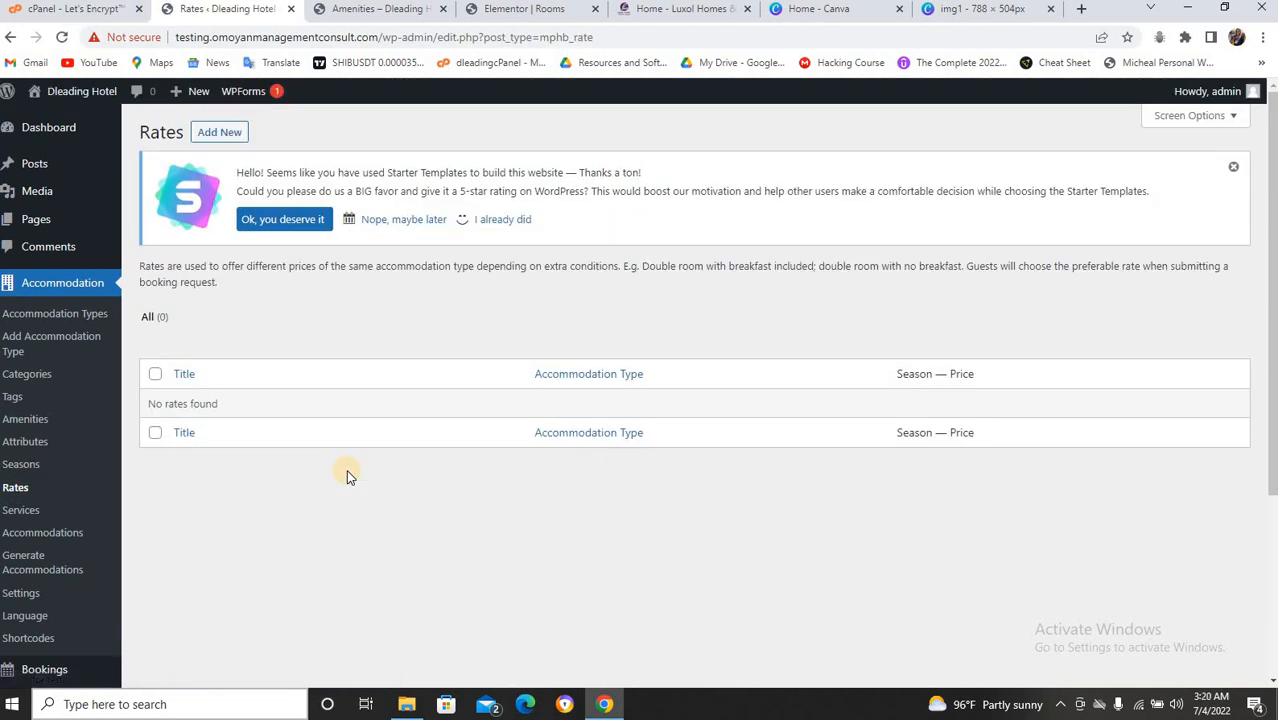
pyautogui.click(227, 140)
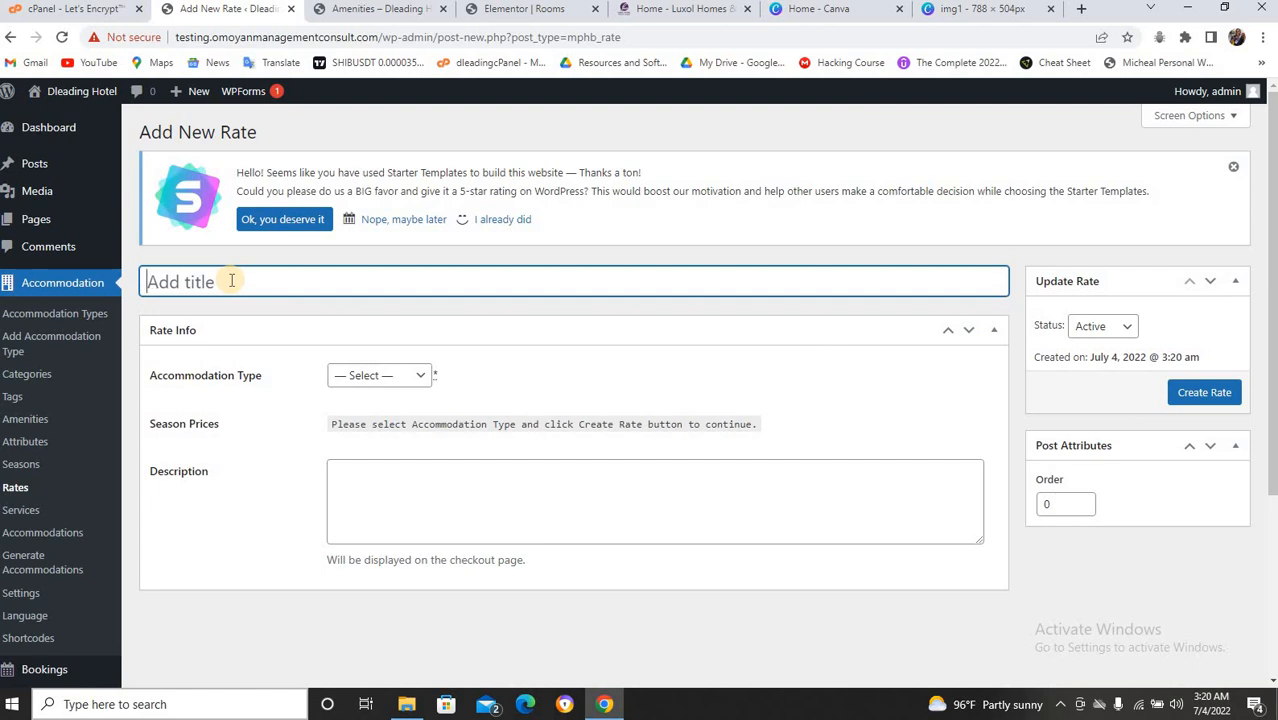
pyautogui.write('S')
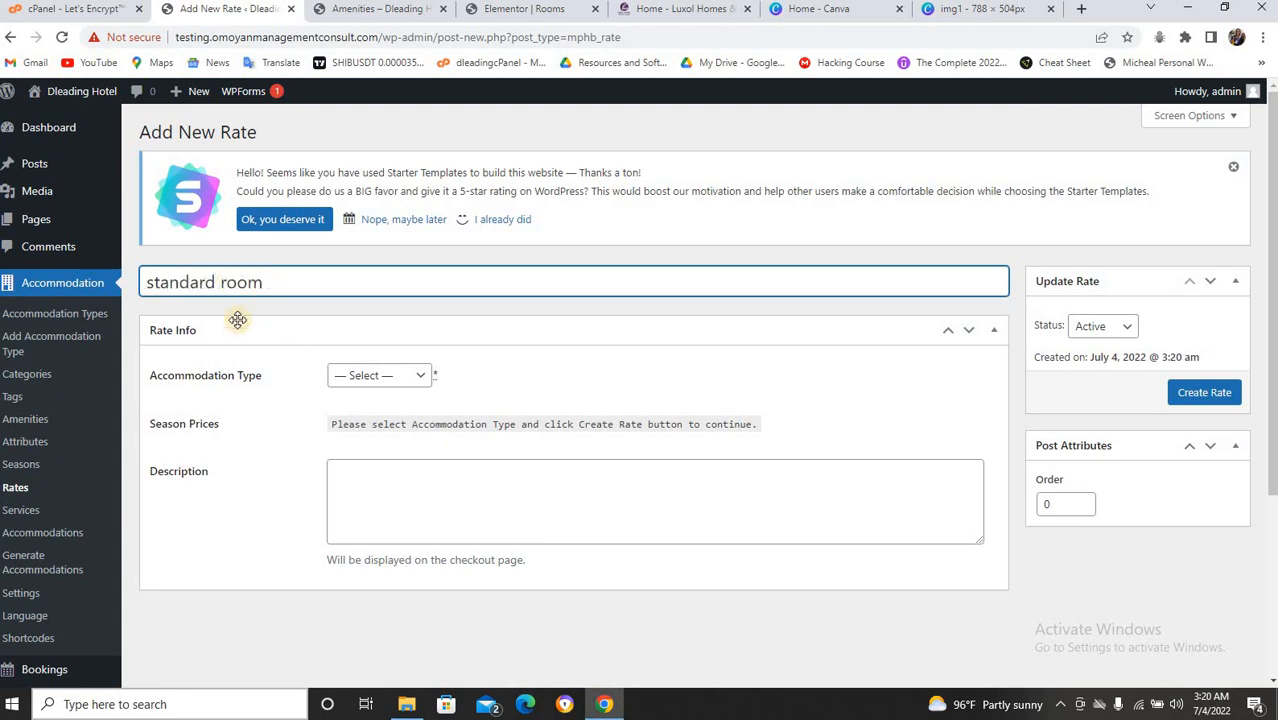
pyautogui.click(400, 379)
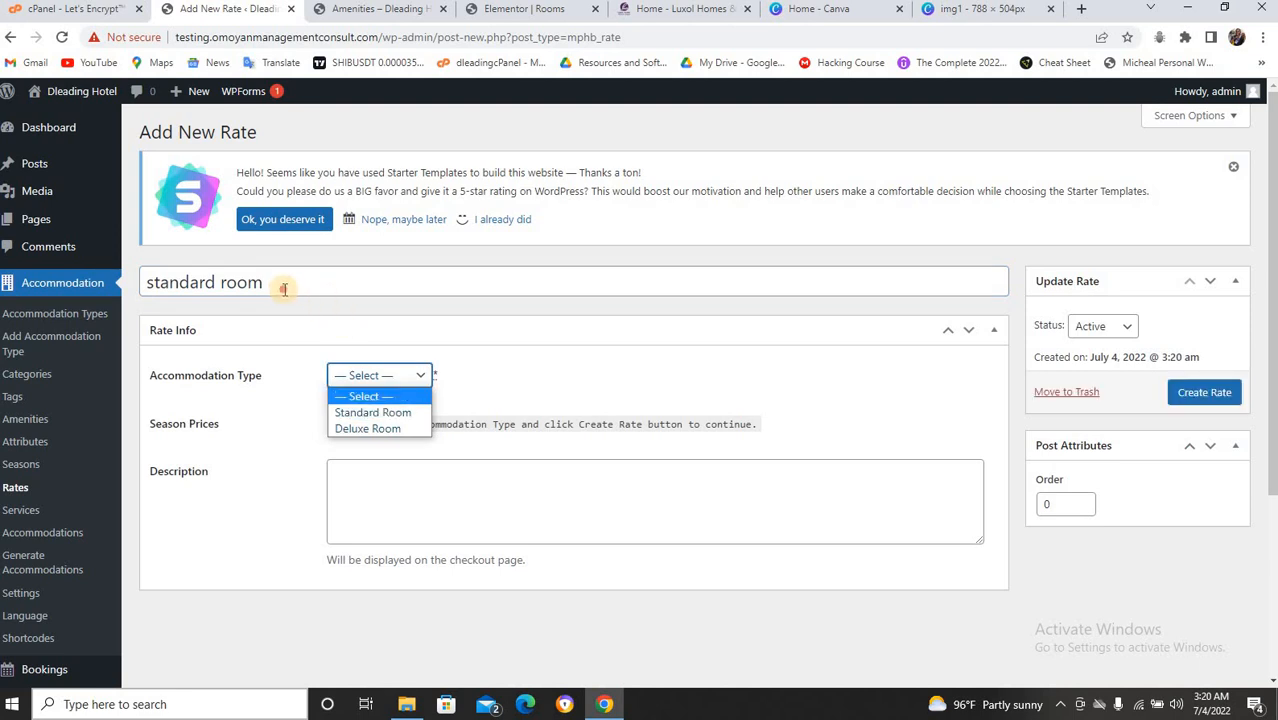
pyautogui.moveTo(322, 283); pyautogui.dragTo(147, 278)
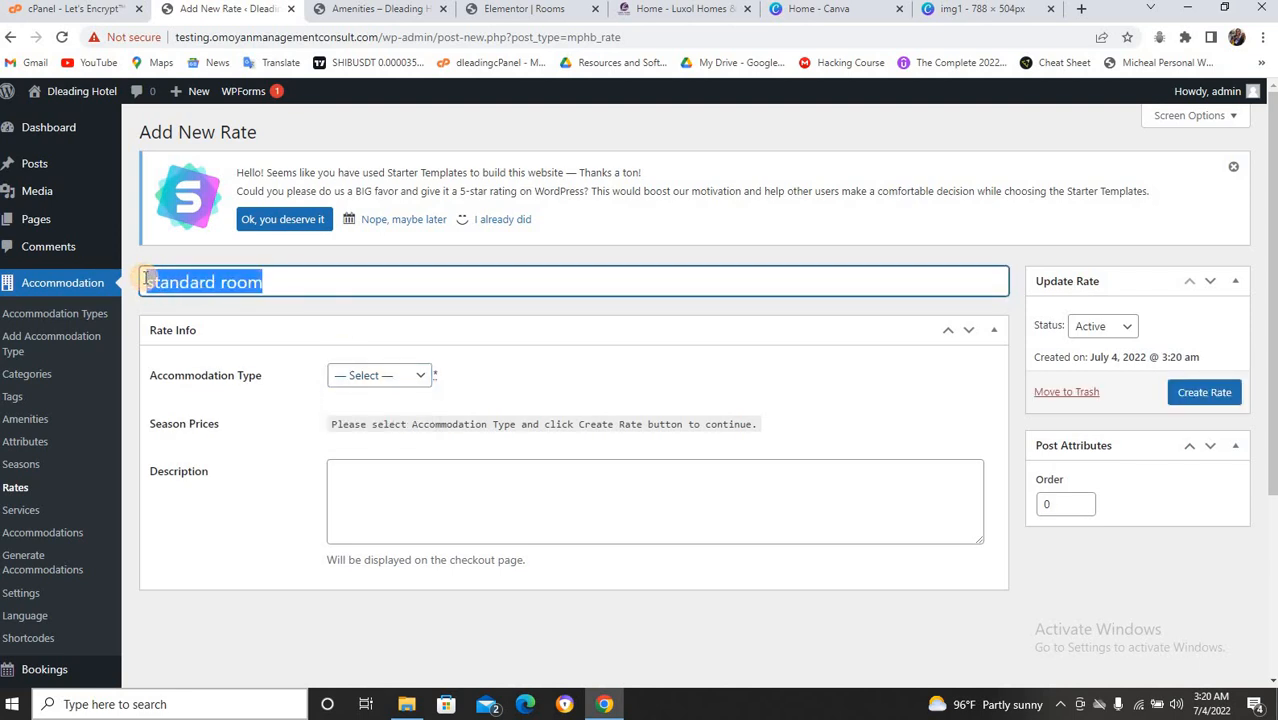
pyautogui.press('BackSpace')
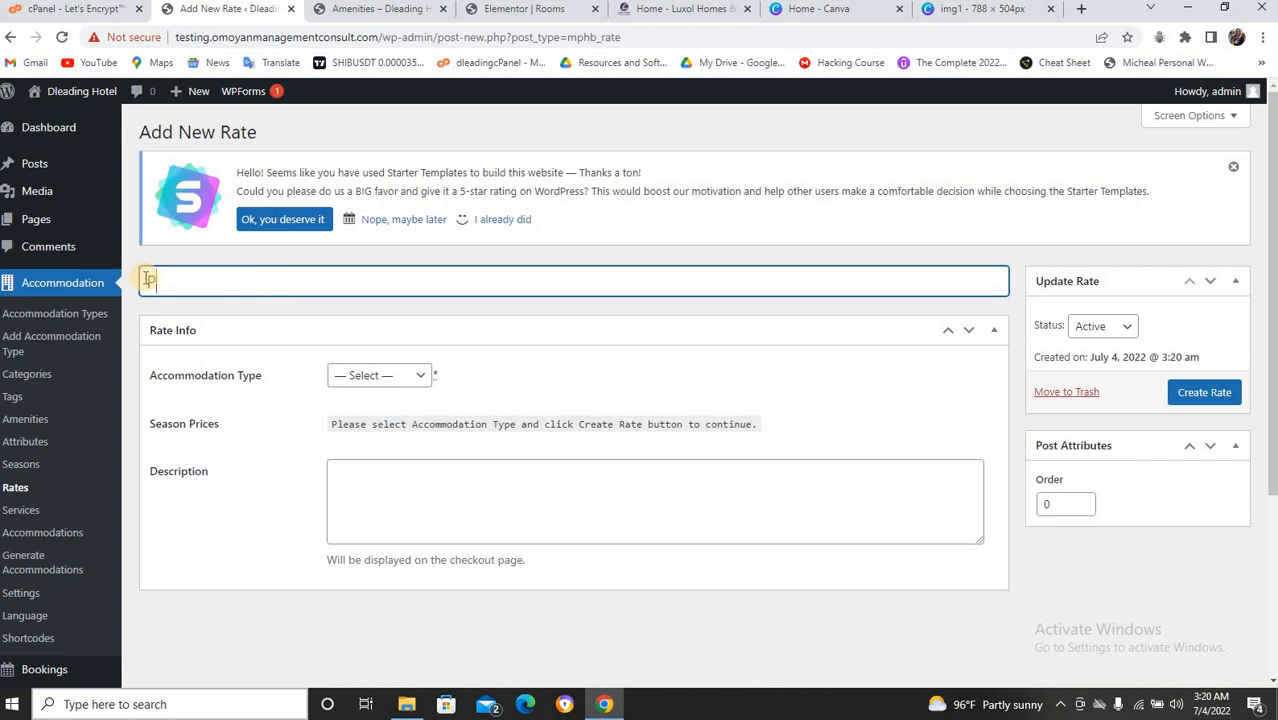
pyautogui.write('Price')
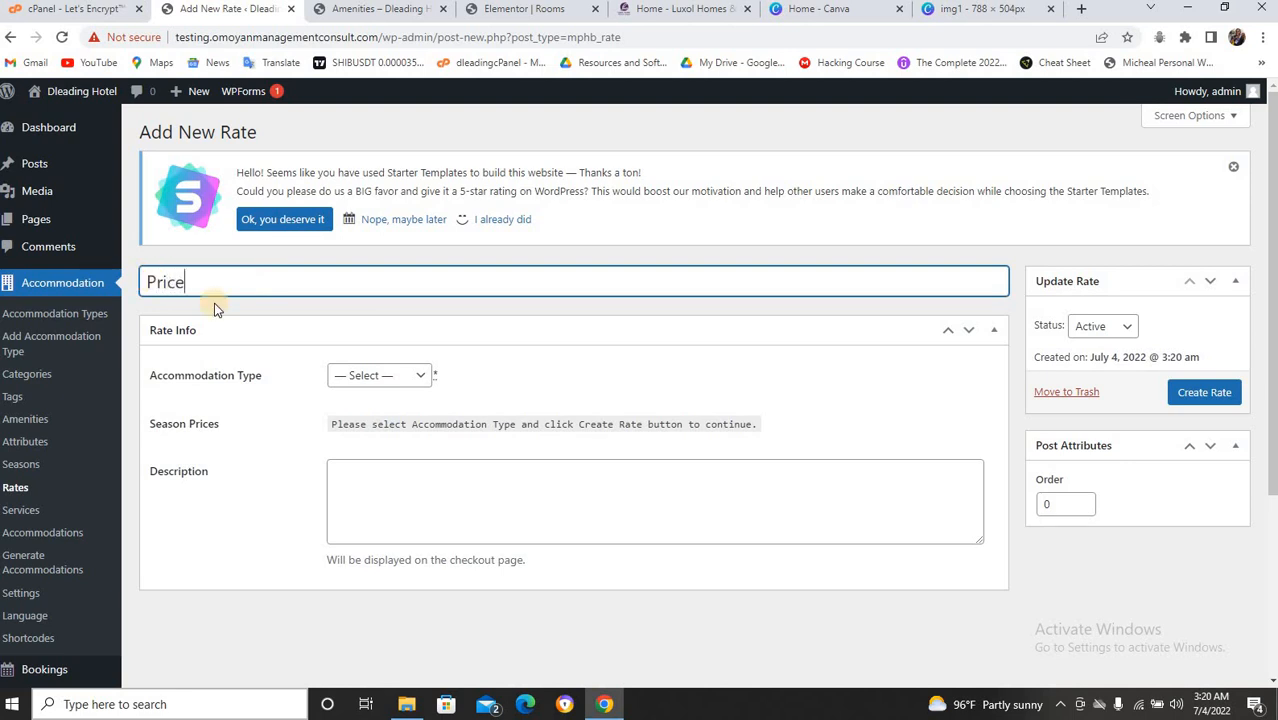
# Assign Standard Room as the rate's accommodation type and create the rate.
pyautogui.click(400, 376)
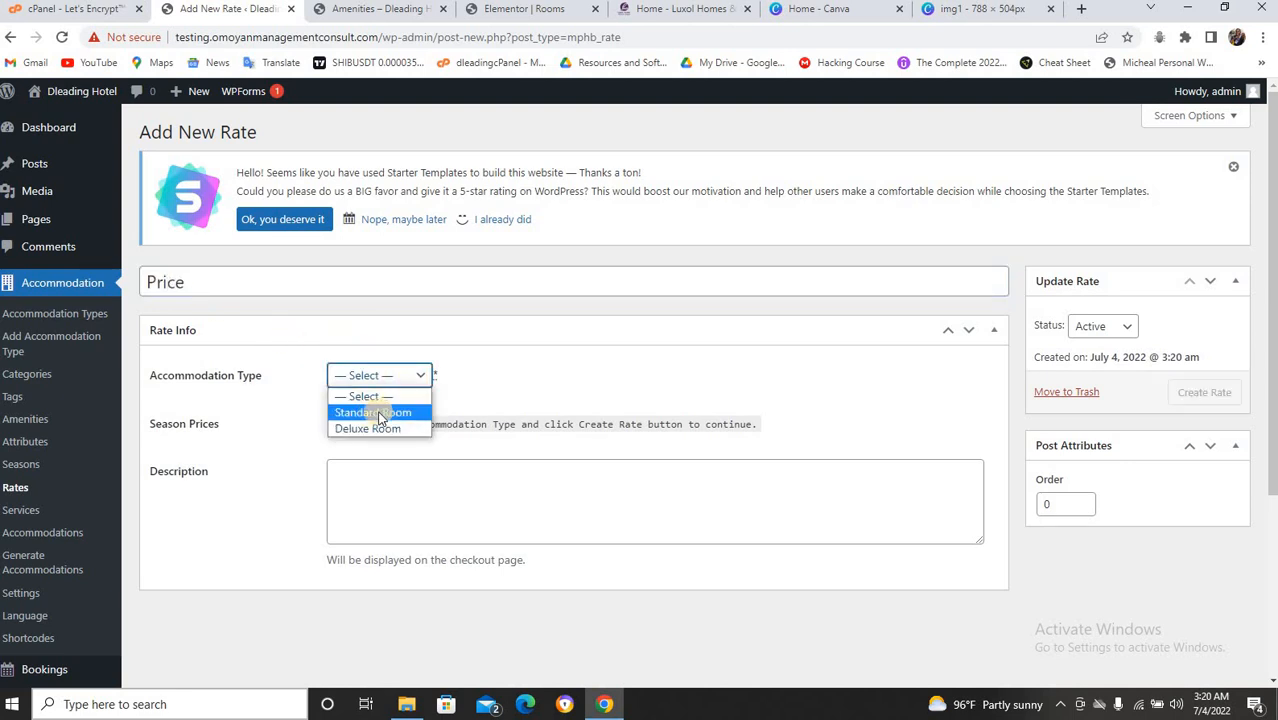
pyautogui.click(385, 413)
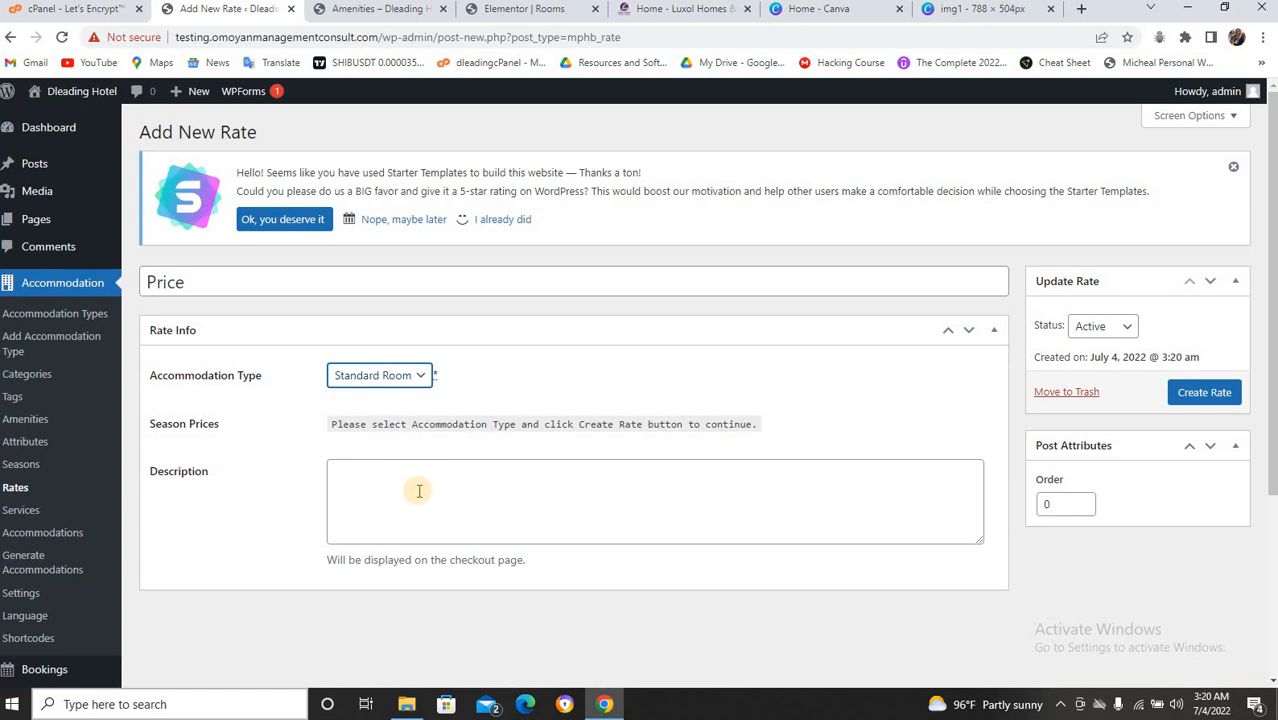
pyautogui.scroll(-3, 485, 500)
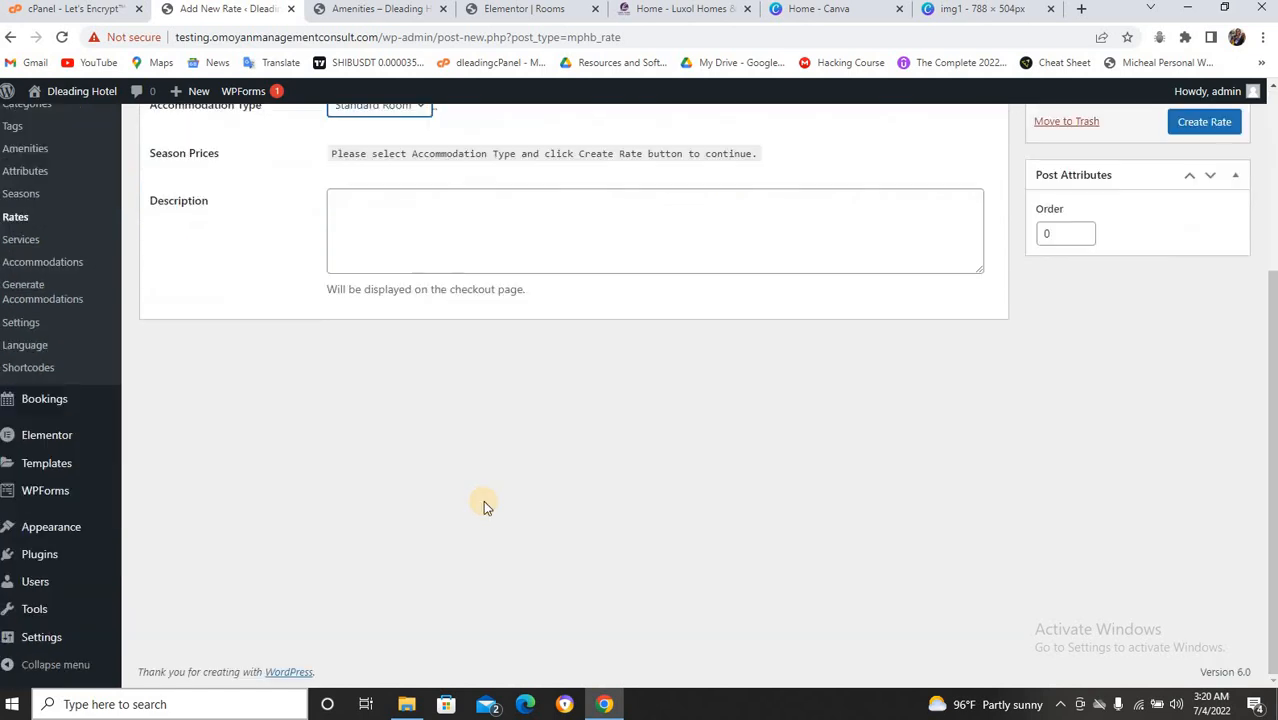
pyautogui.scroll(3, 485, 500)
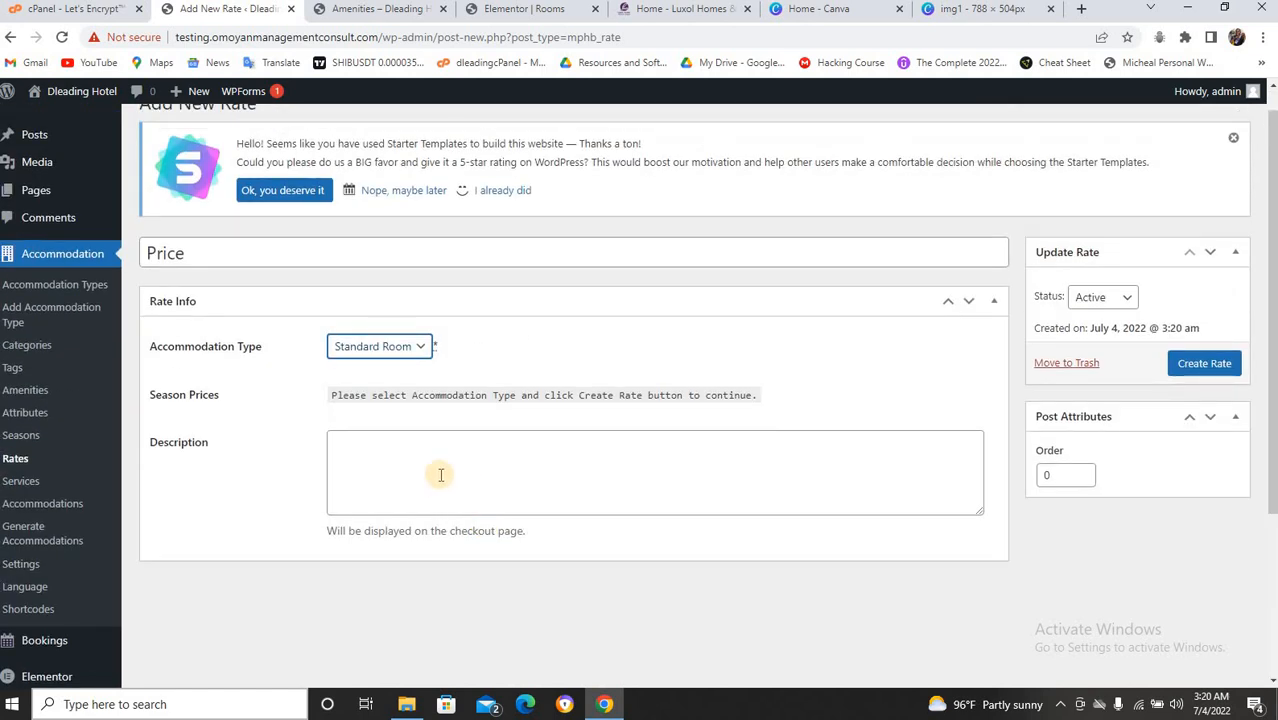
pyautogui.click(1205, 363)
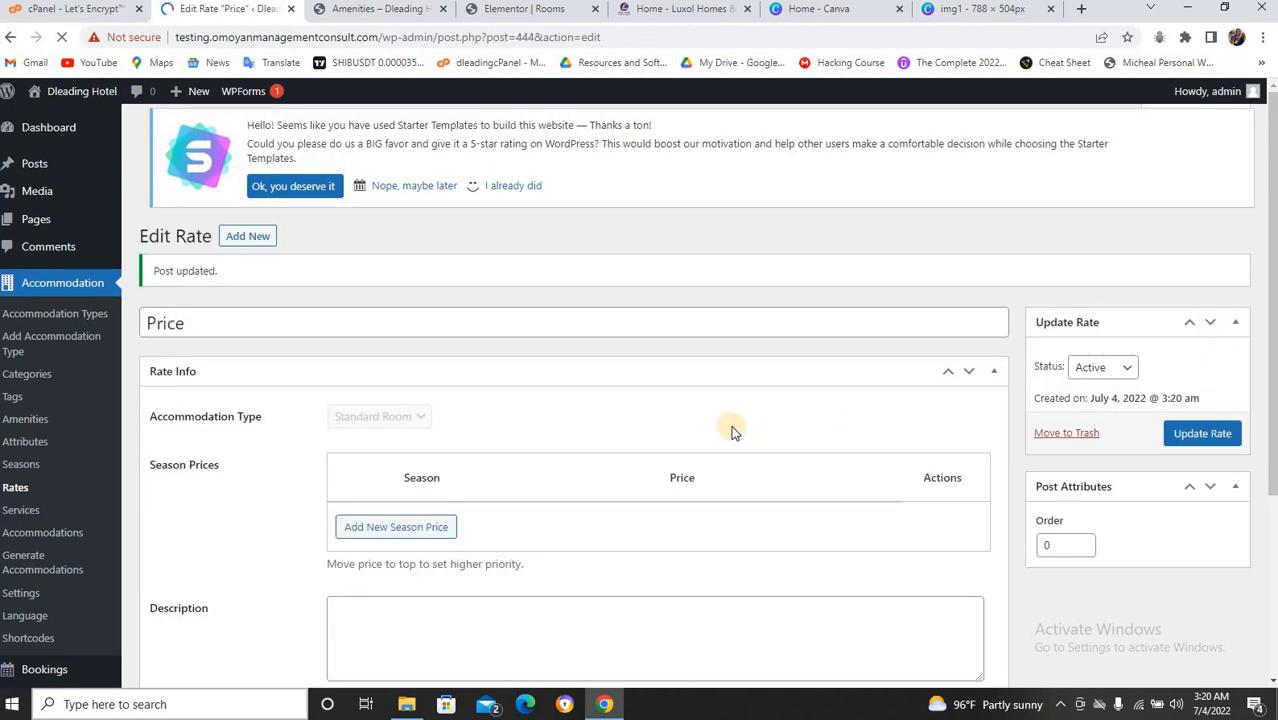
# Add a 2022 Season price row of 30000 per night to the Price rate and update it.
pyautogui.scroll(-1, 518, 392)
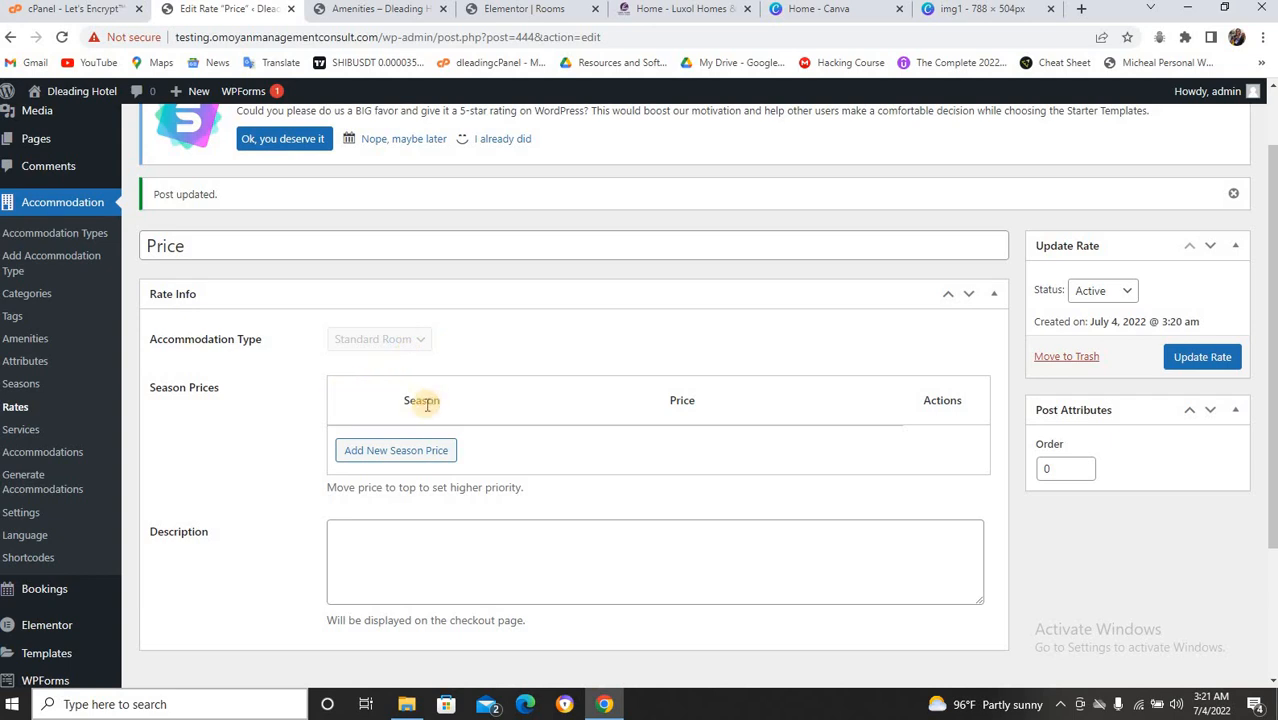
pyautogui.scroll(-1, 458, 430)
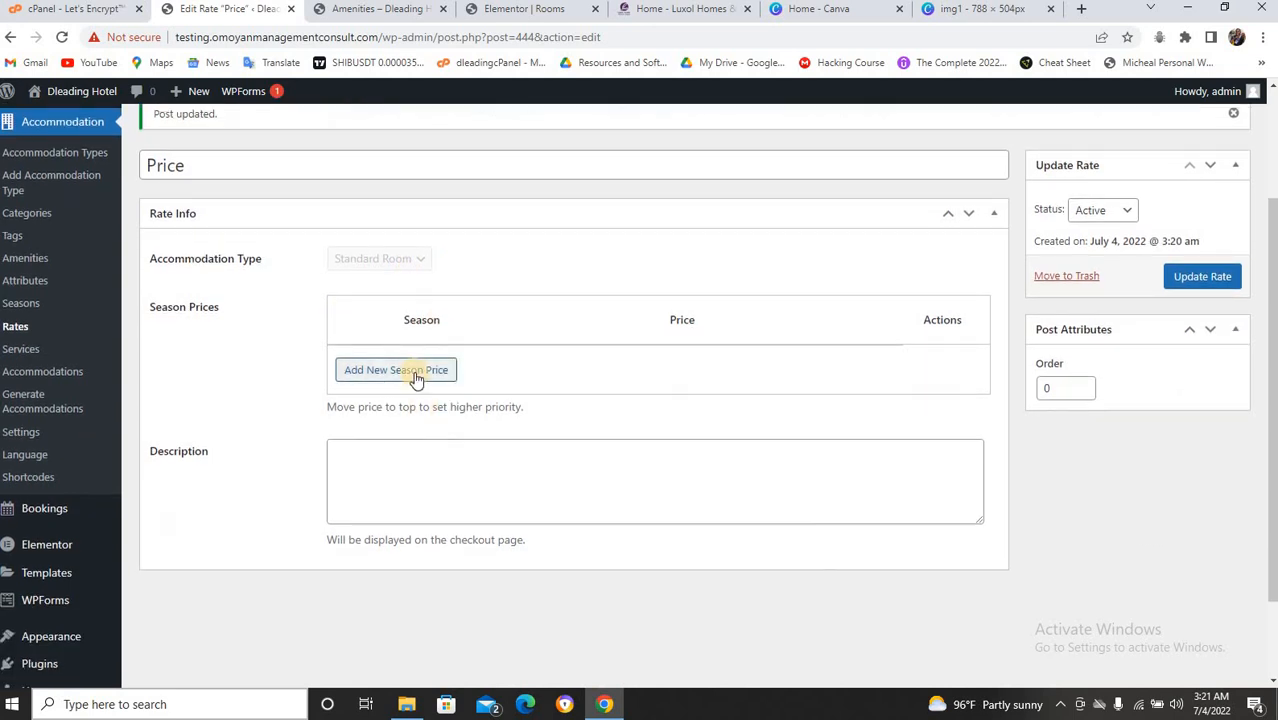
pyautogui.click(416, 455)
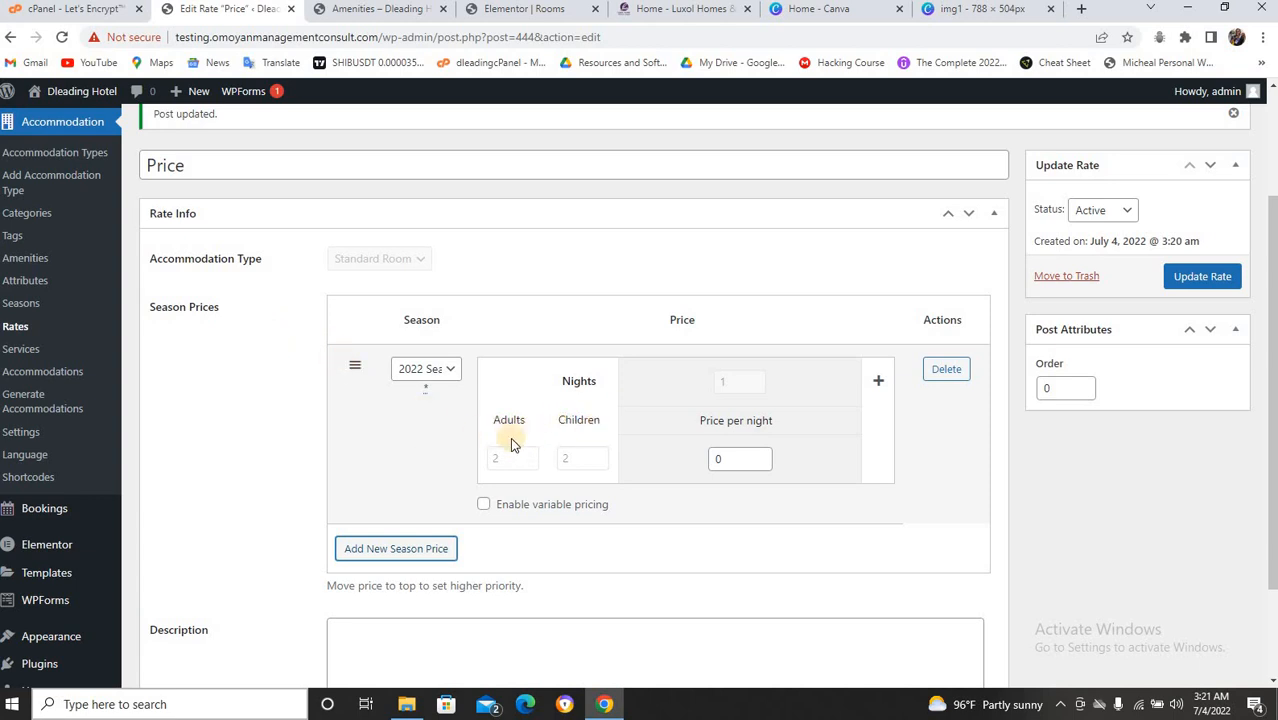
pyautogui.click(724, 456)
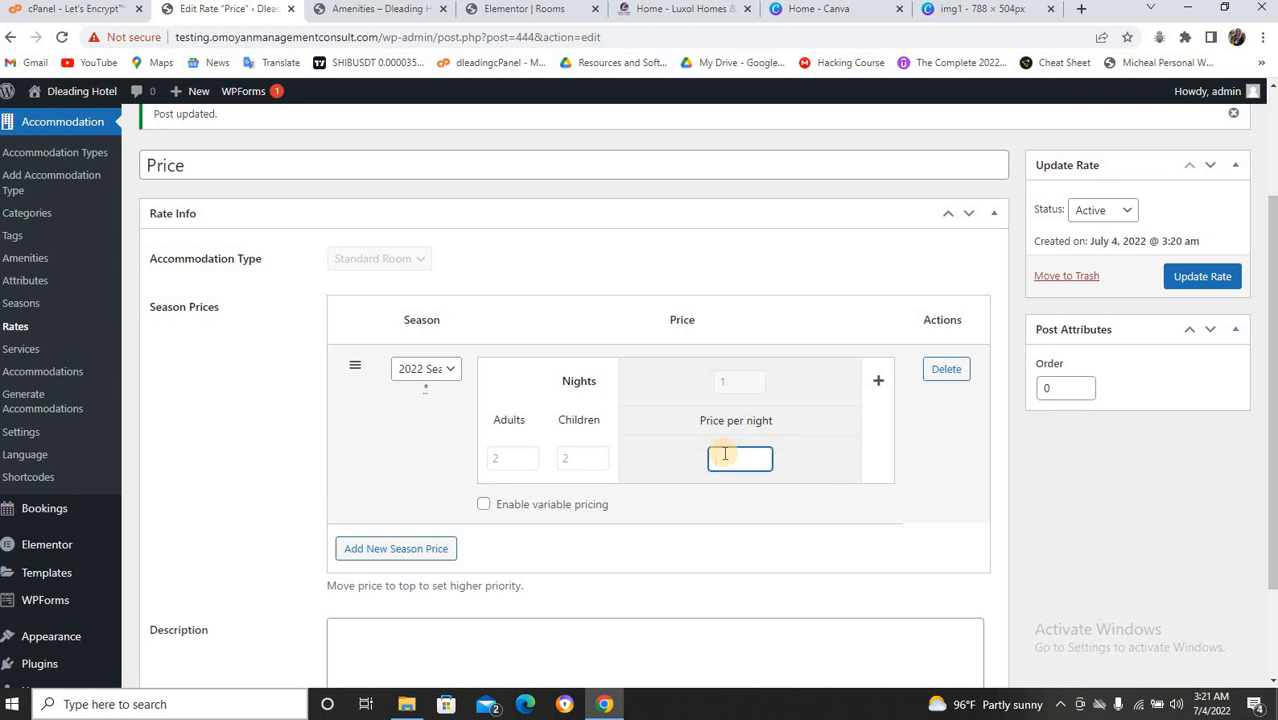
pyautogui.write('30000')
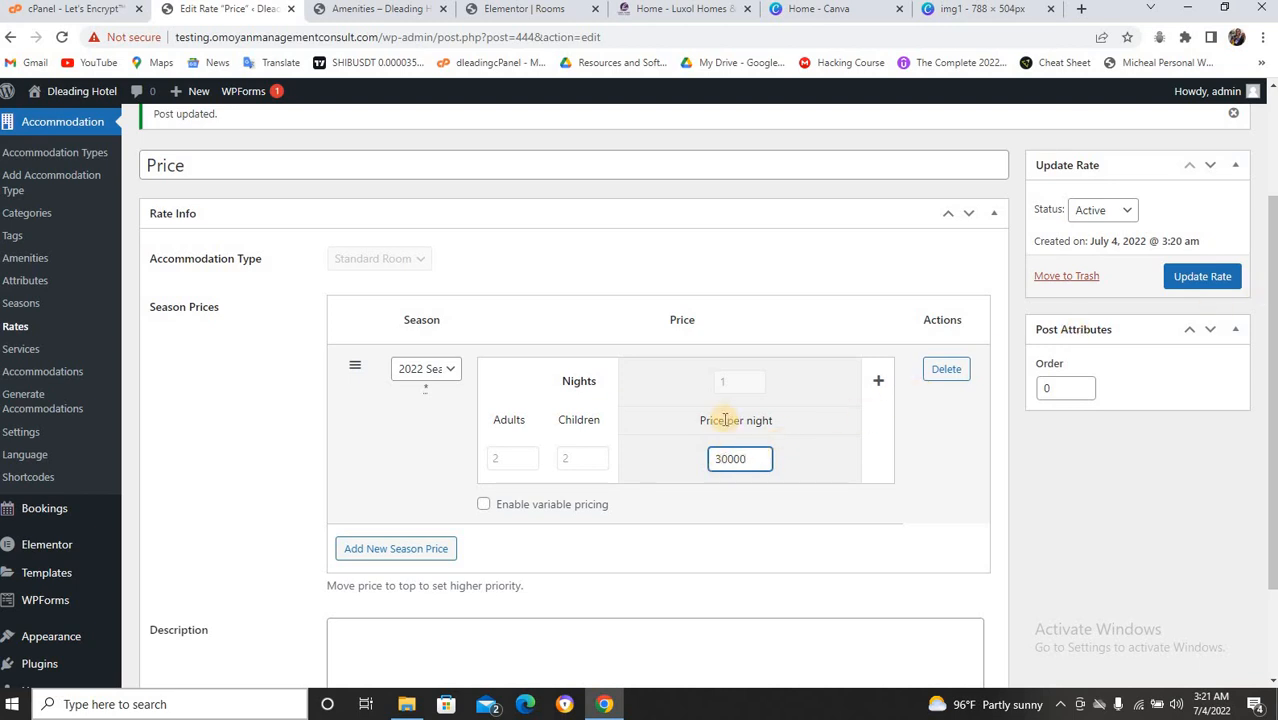
pyautogui.scroll(-2, 718, 422)
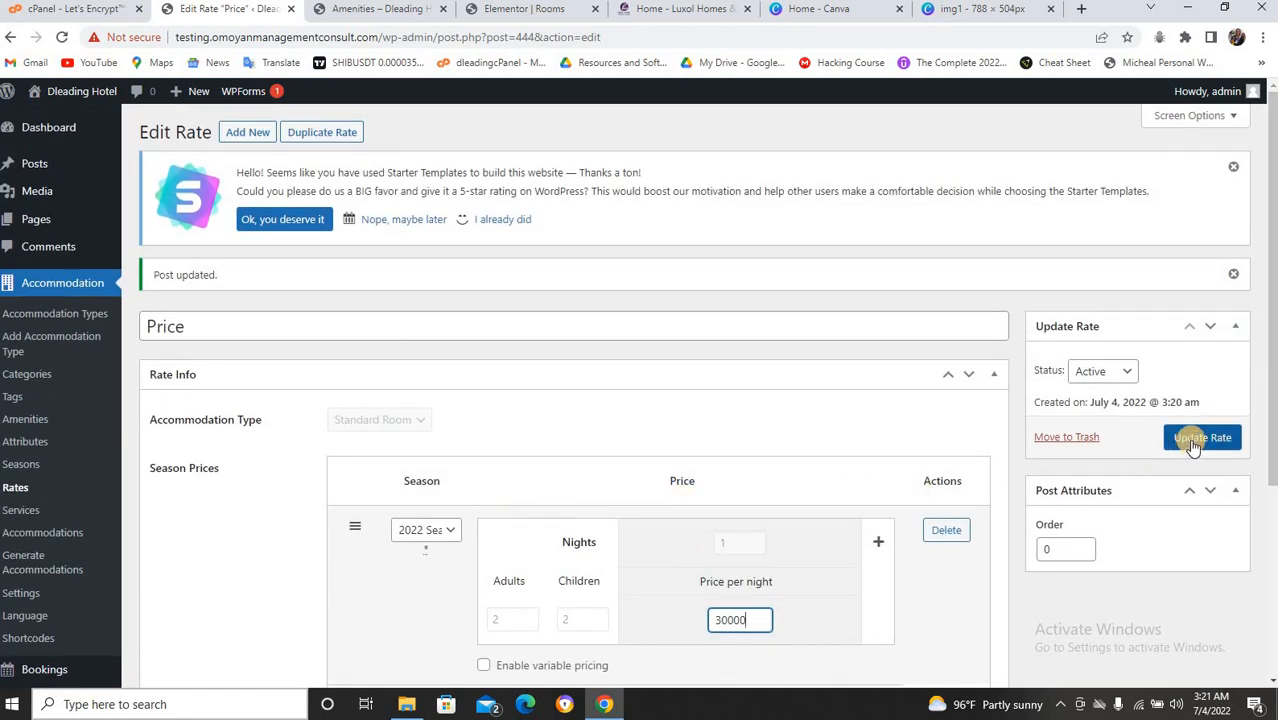
pyautogui.click(1192, 441)
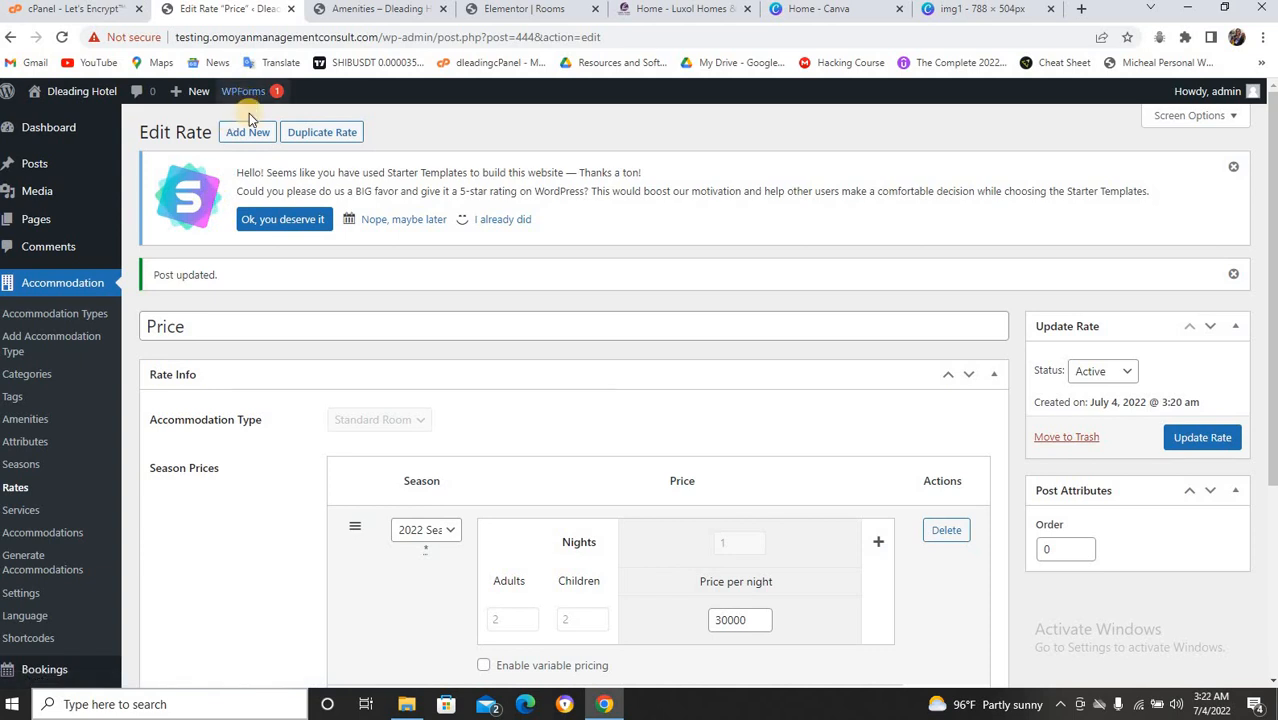
# Create a new rate named 'price 1' with Deluxe Room as its accommodation type.
pyautogui.click(249, 133)
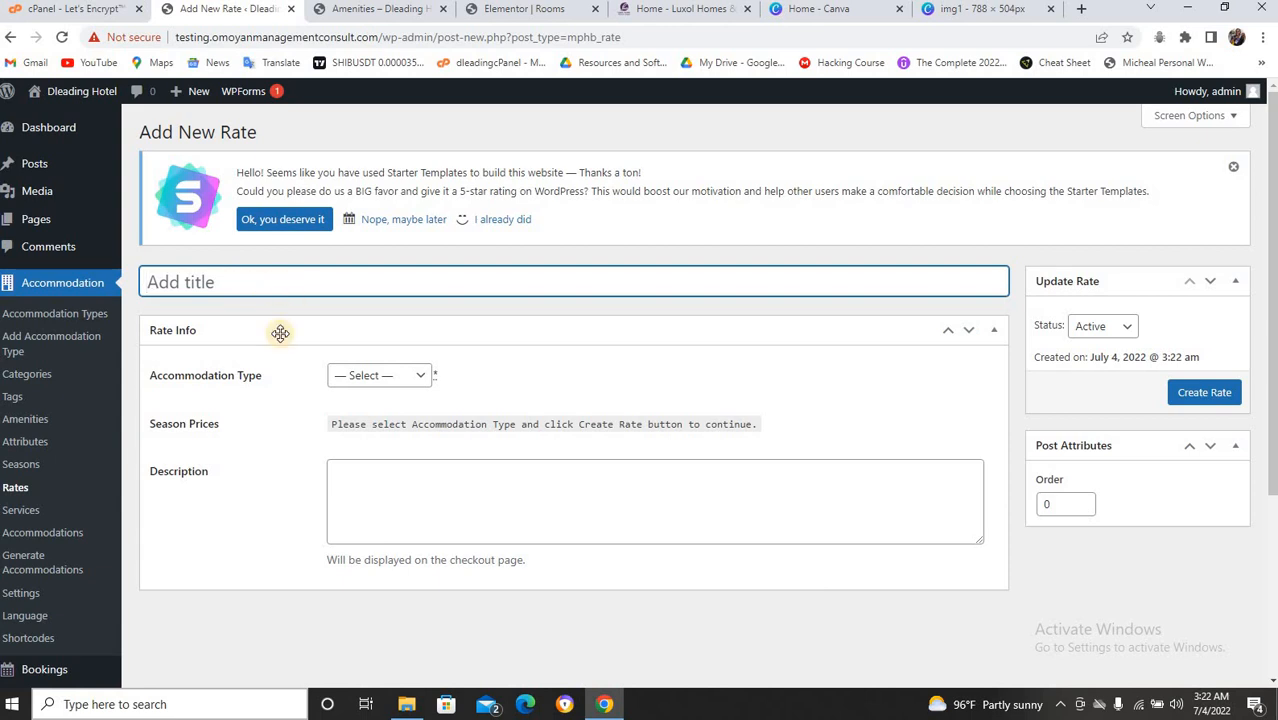
pyautogui.click(246, 284)
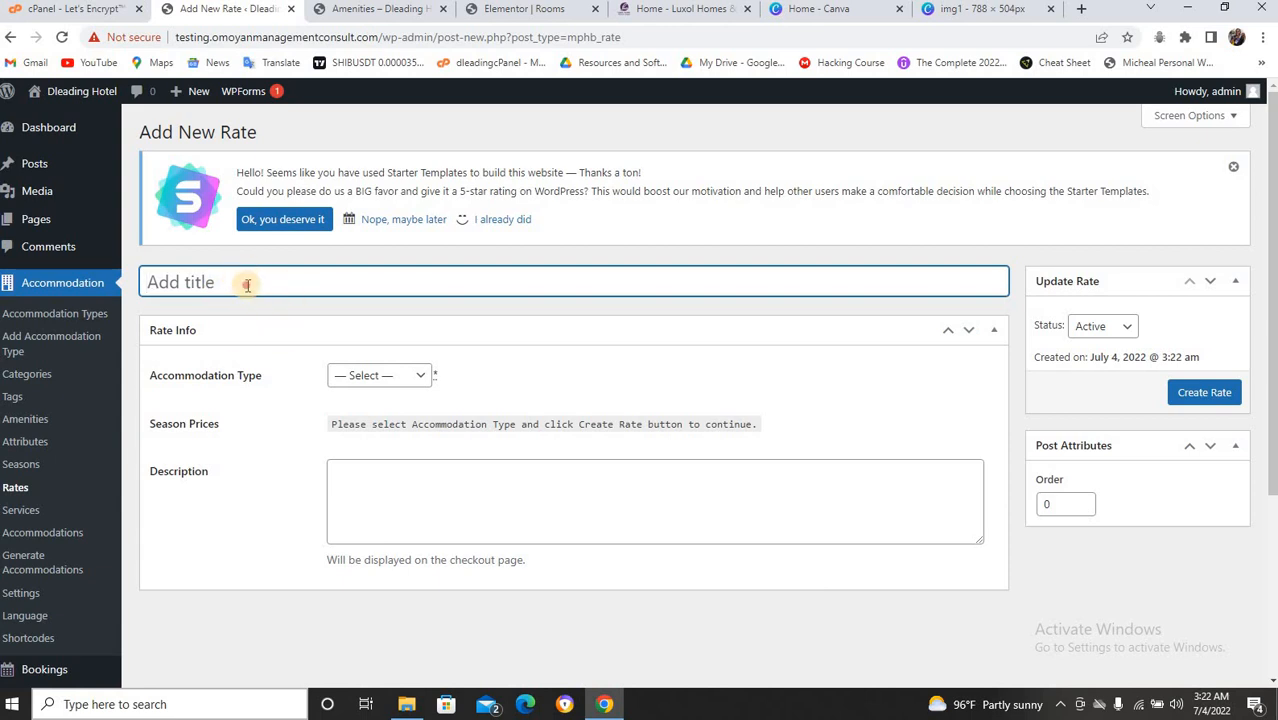
pyautogui.write('price')
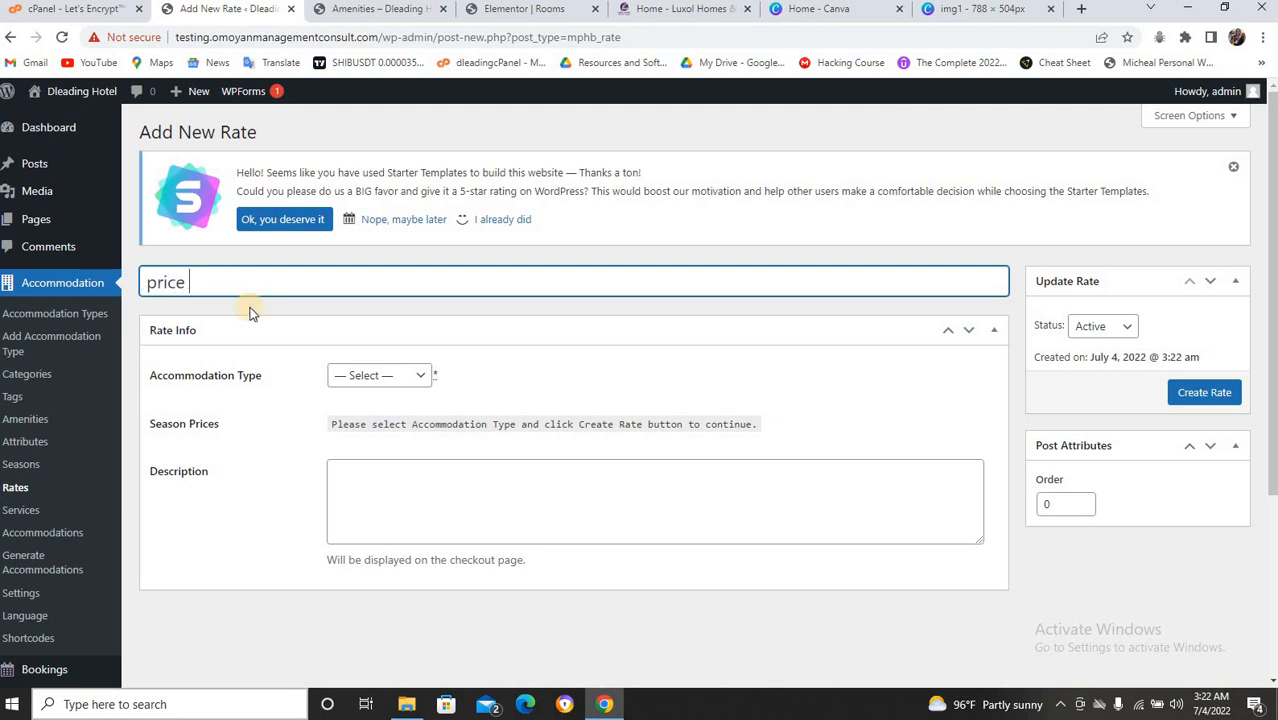
pyautogui.click(418, 377)
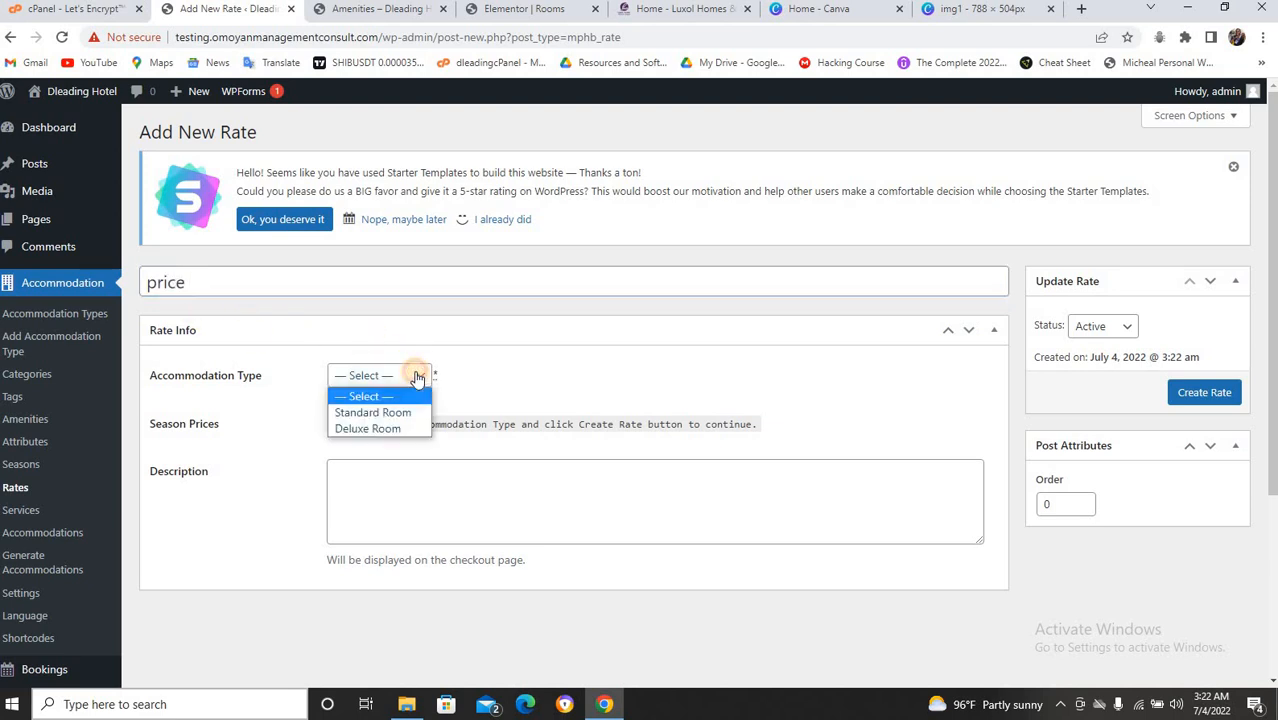
pyautogui.click(388, 430)
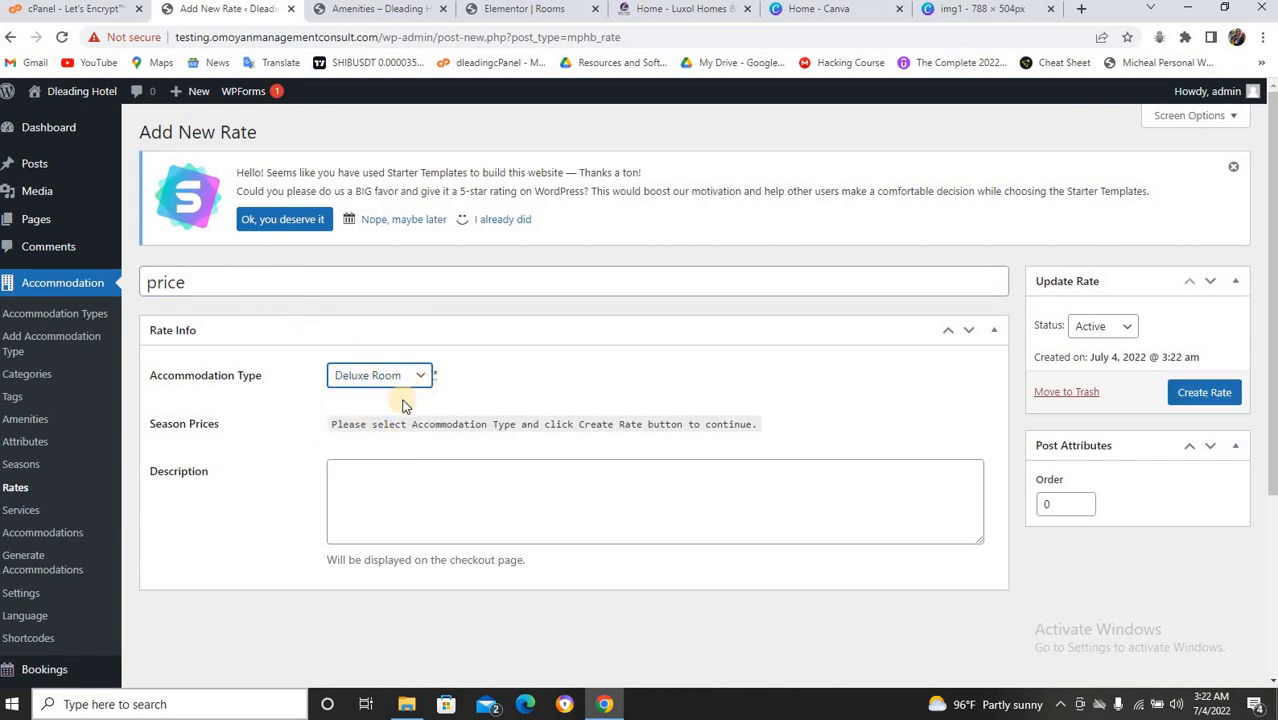
pyautogui.click(215, 284)
pyautogui.write('1')
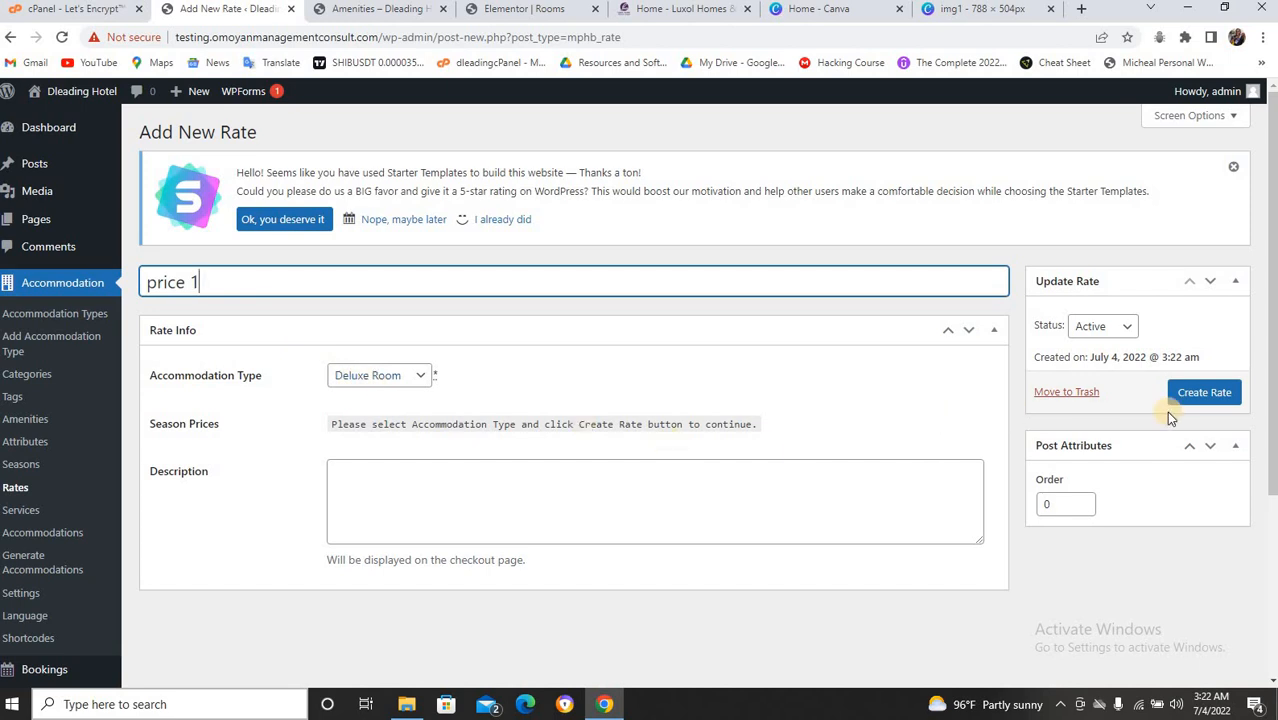
pyautogui.click(1198, 393)
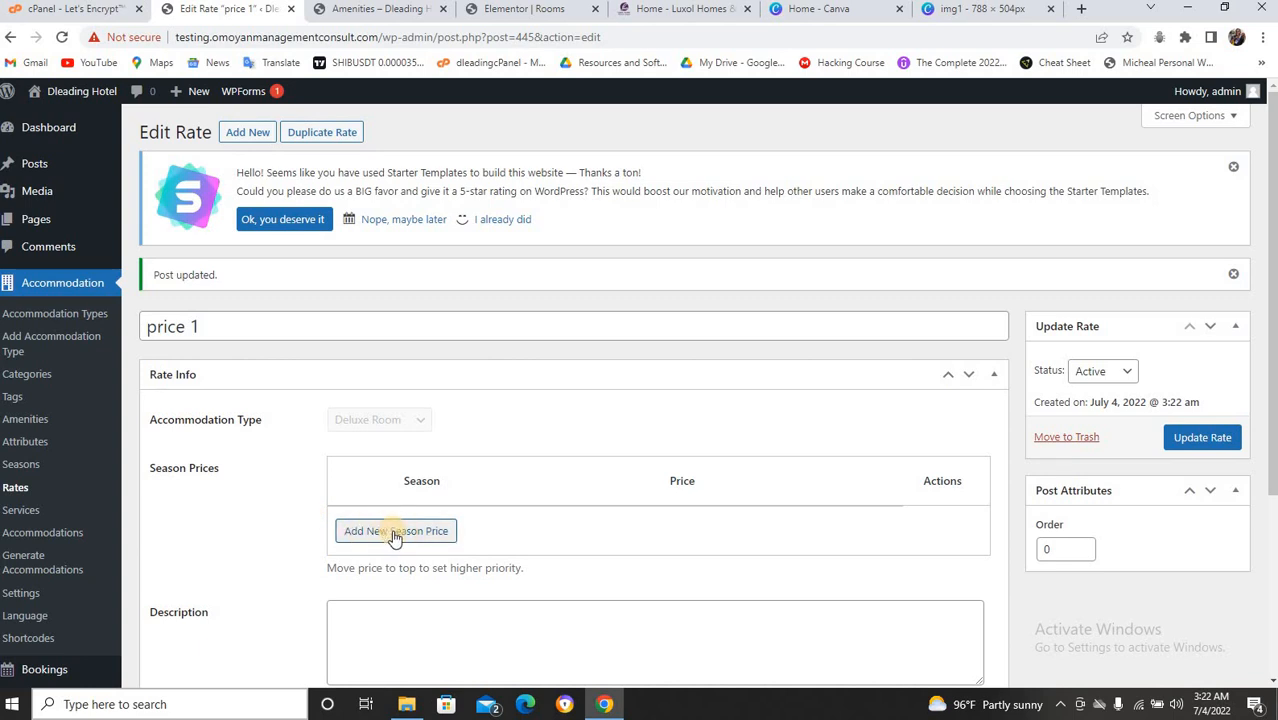
# Give price 1 a season price of 50000 per night, save it, then view the Services list.
pyautogui.click(395, 536)
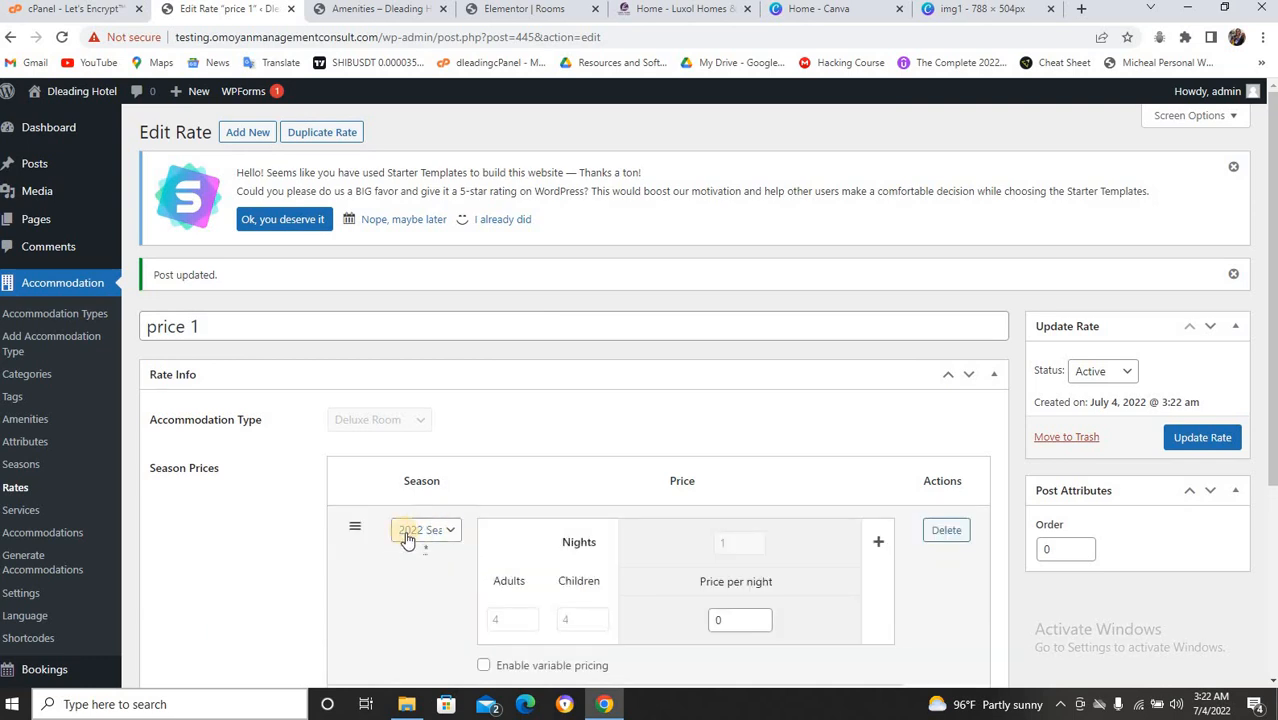
pyautogui.scroll(-3, 530, 531)
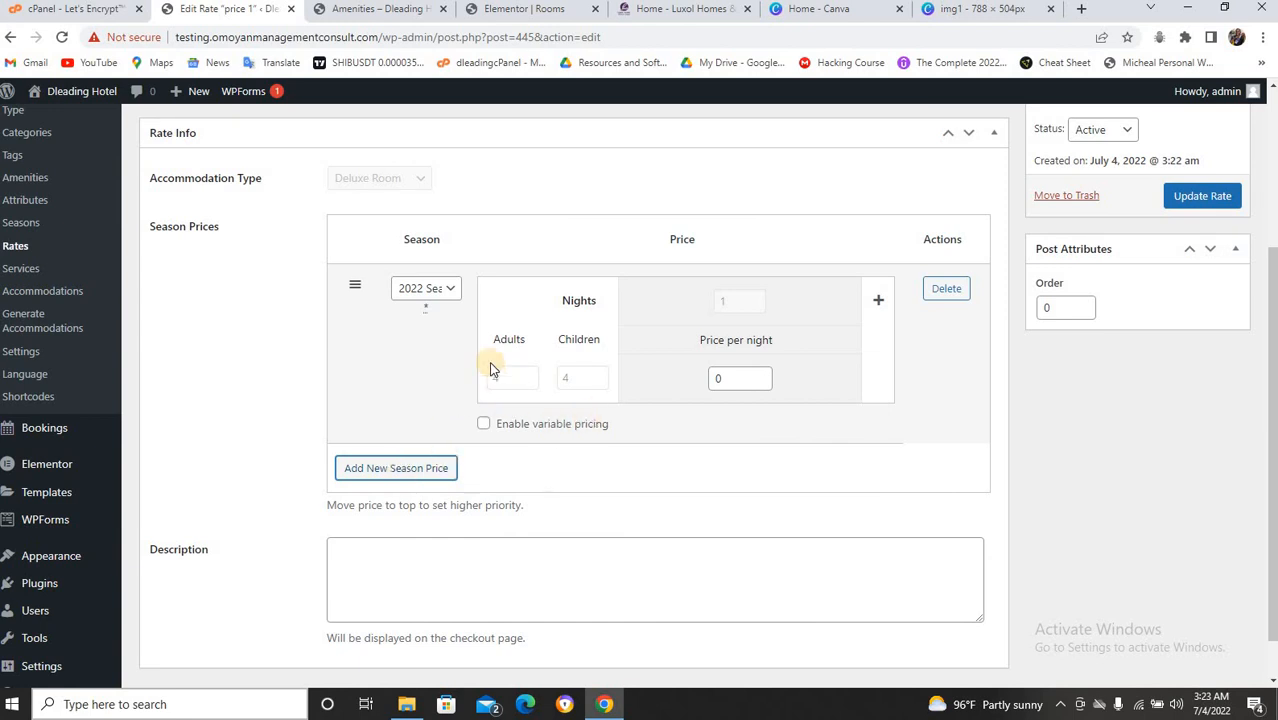
pyautogui.scroll(3, 503, 355)
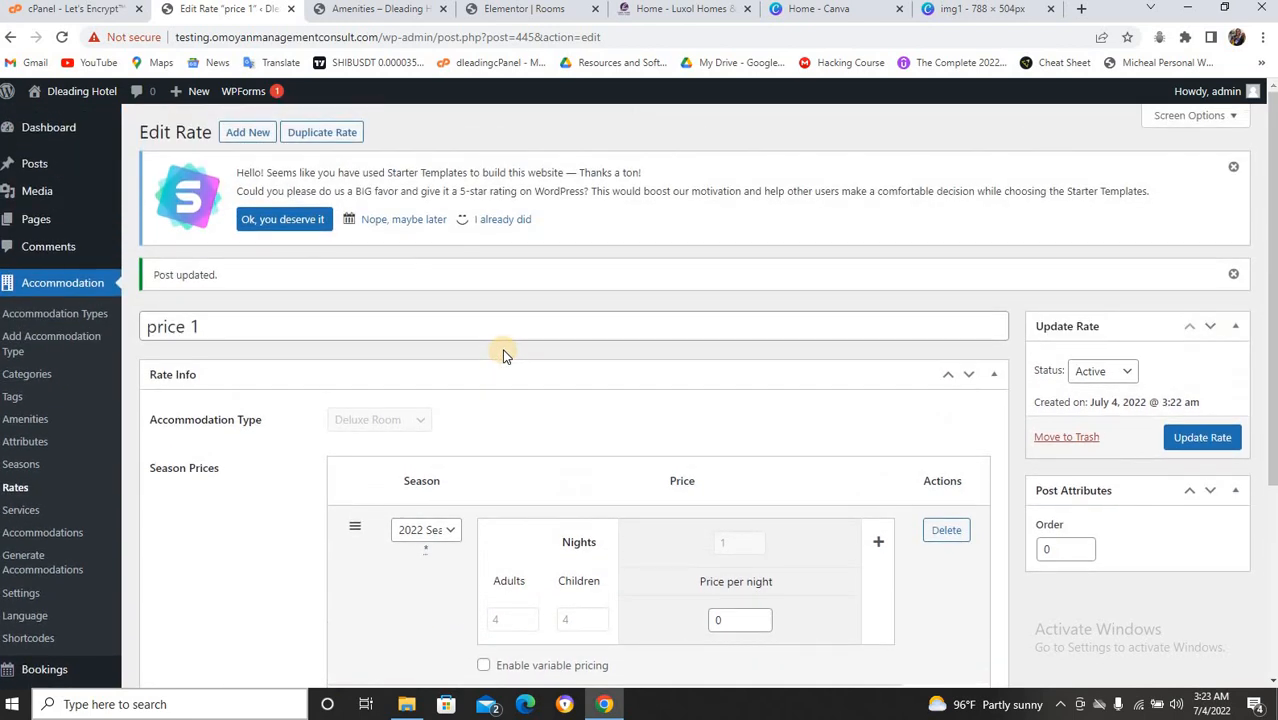
pyautogui.scroll(-2, 503, 355)
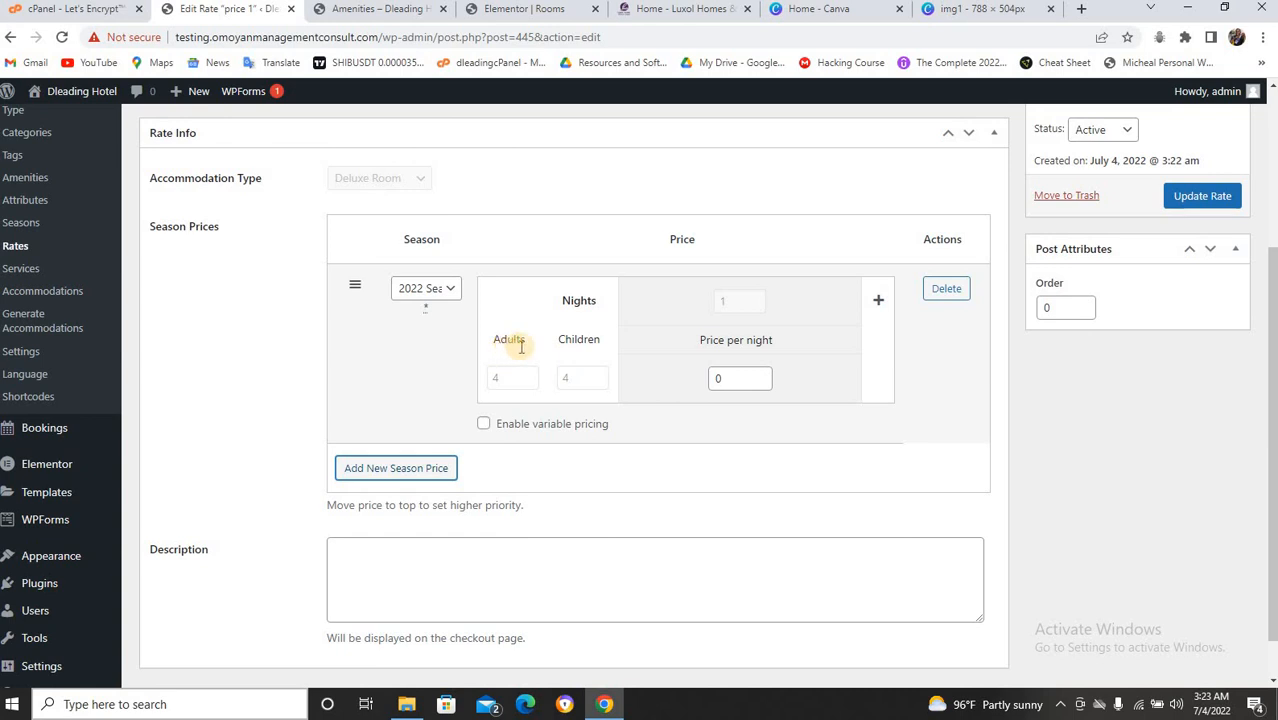
pyautogui.click(730, 378)
pyautogui.press('BackSpace')
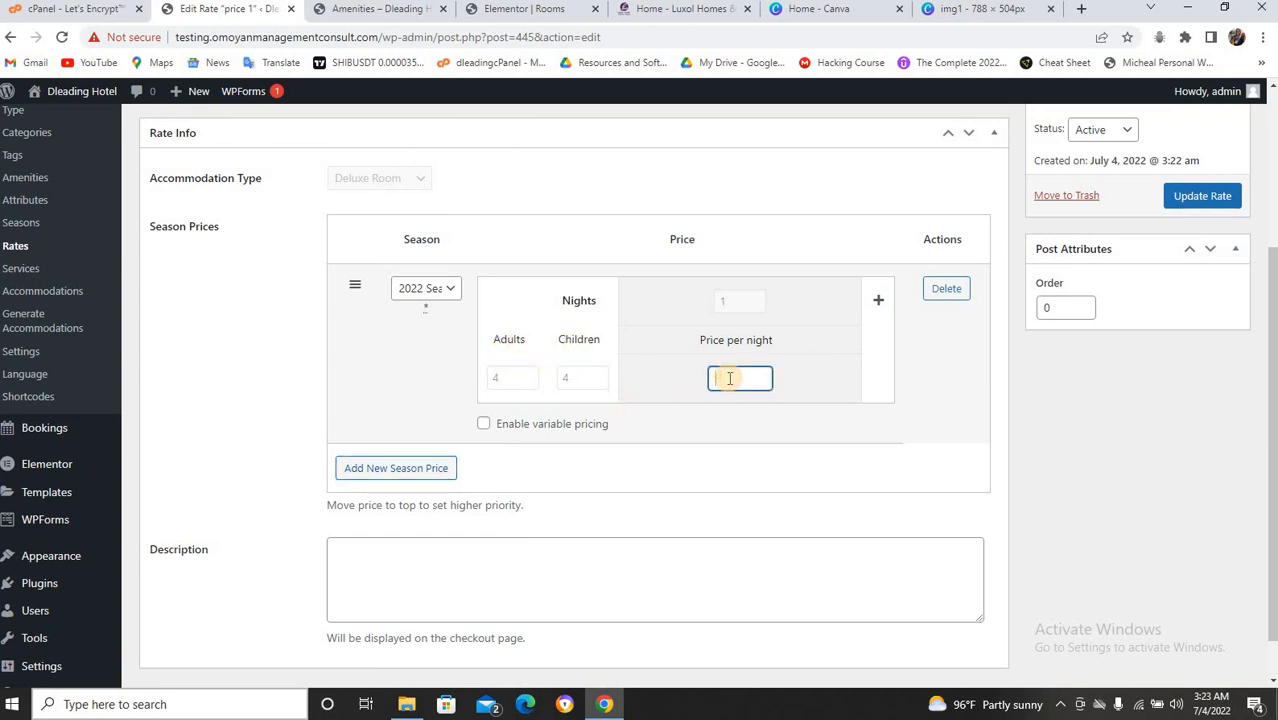
pyautogui.write('50000')
pyautogui.click(1186, 195)
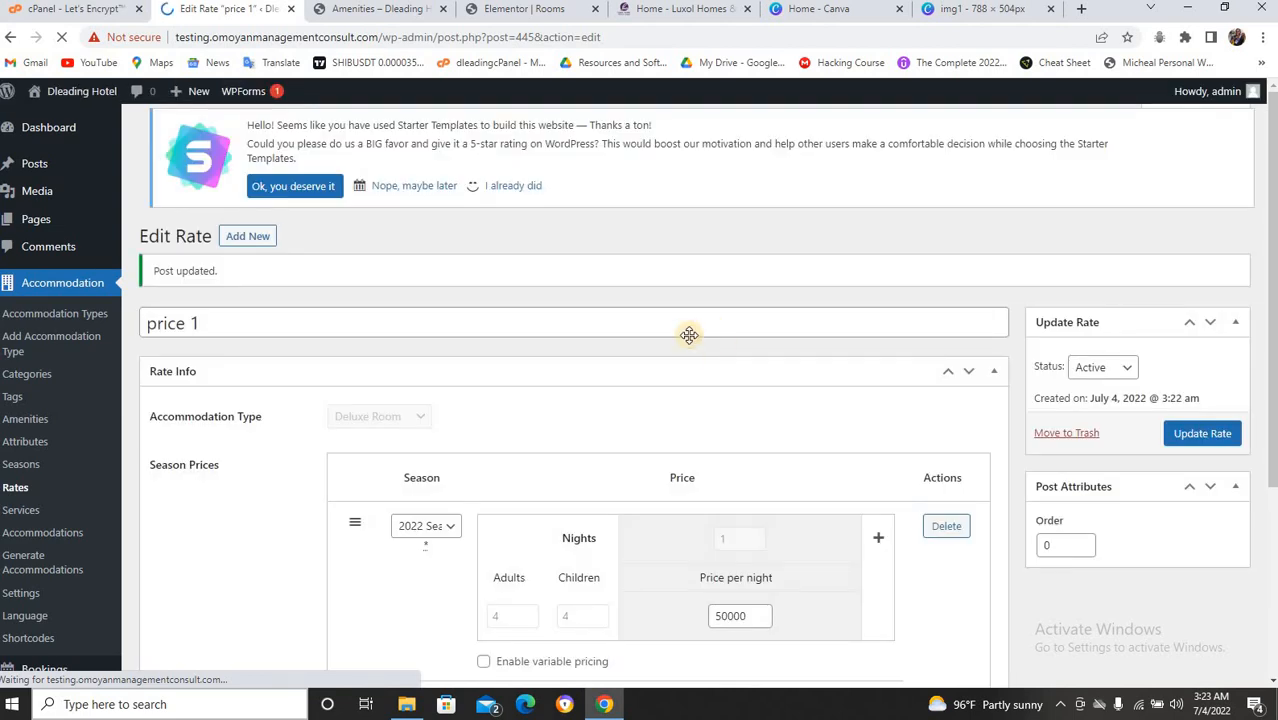
pyautogui.click(45, 511)
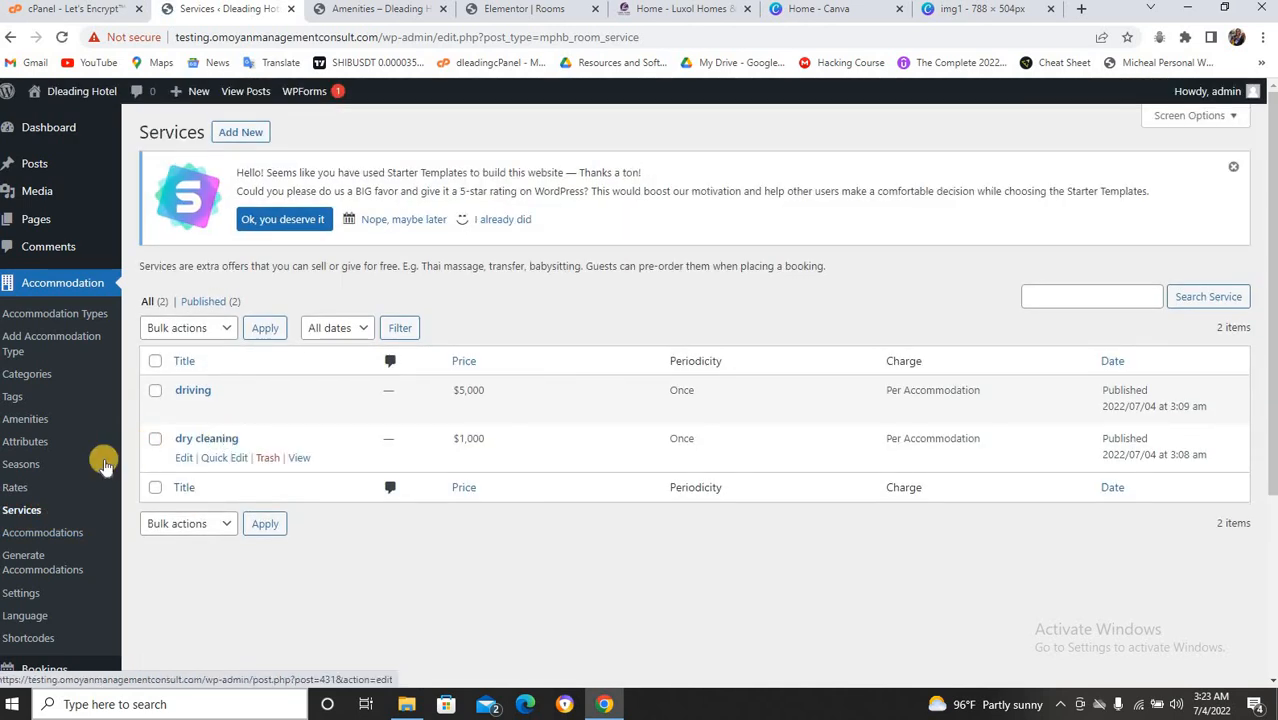
pyautogui.scroll(-2, 85, 462)
# Show the Accommodations list with Deluxe Room 1–3 and Standard Room 1.
pyautogui.click(67, 458)
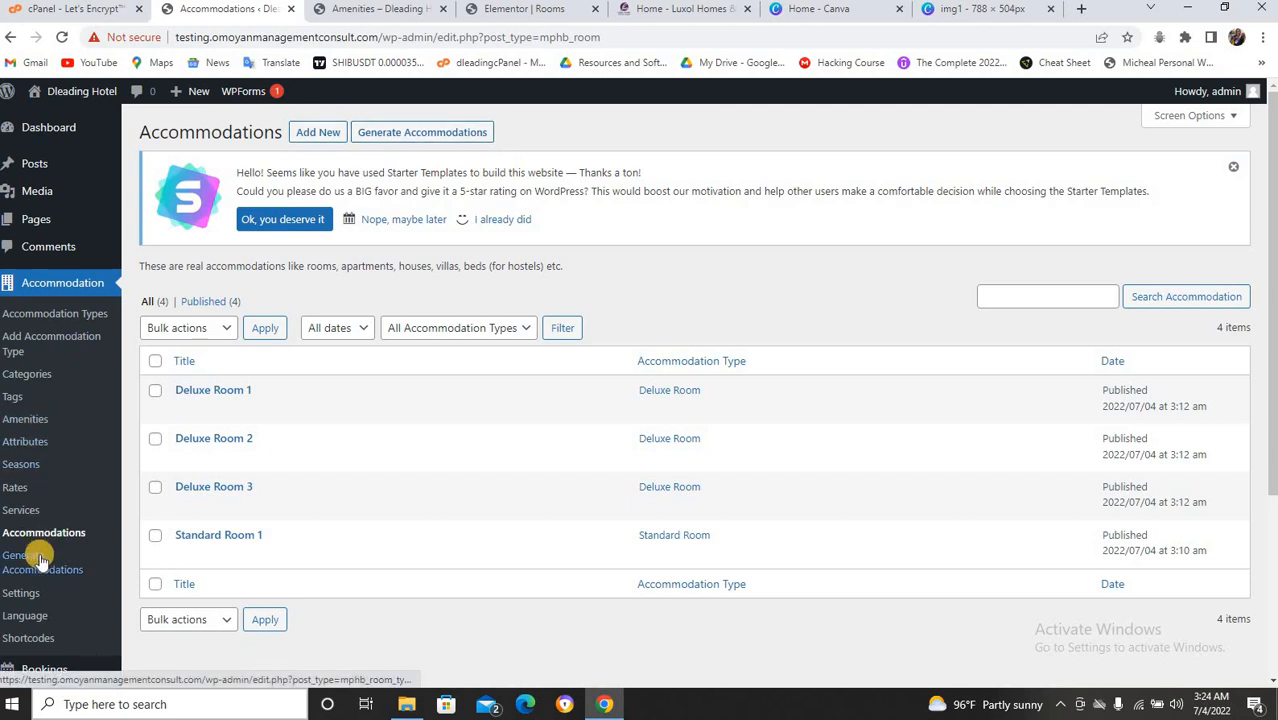
# Select Standard Room in the accommodation generator without generating, then go to booking Settings.
pyautogui.click(82, 538)
pyautogui.scroll(-3, 85, 535)
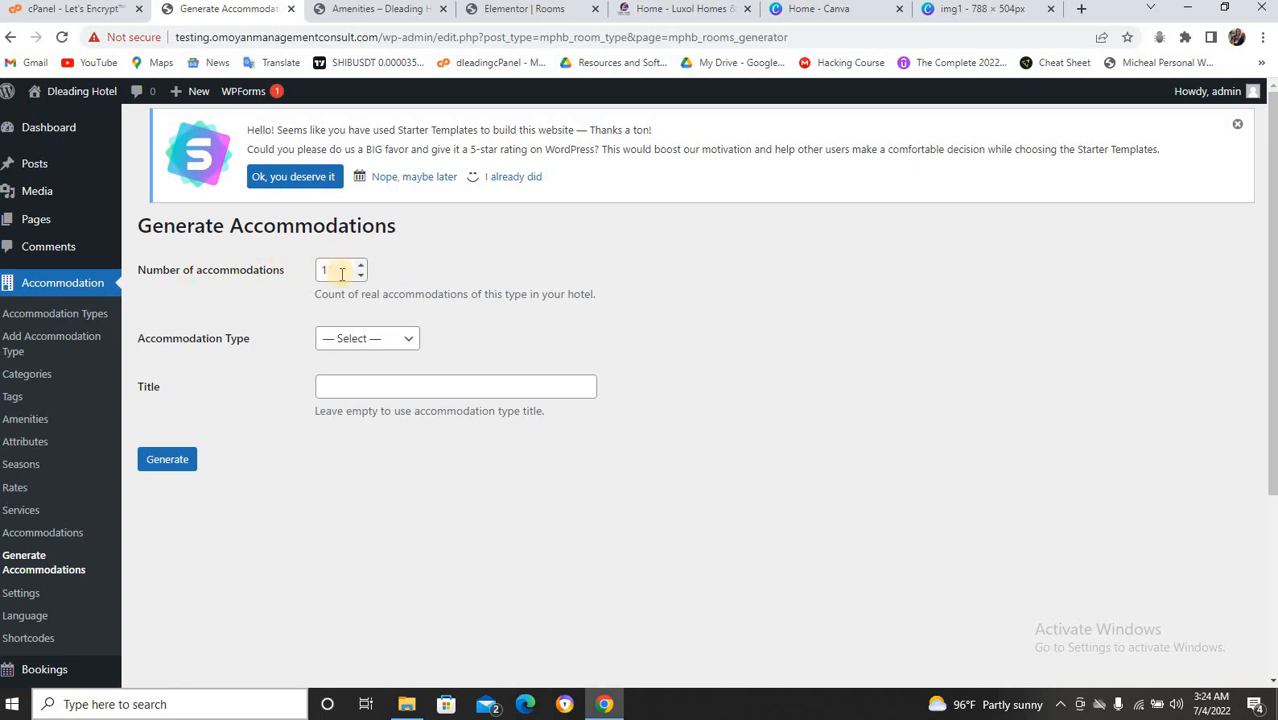
pyautogui.click(378, 338)
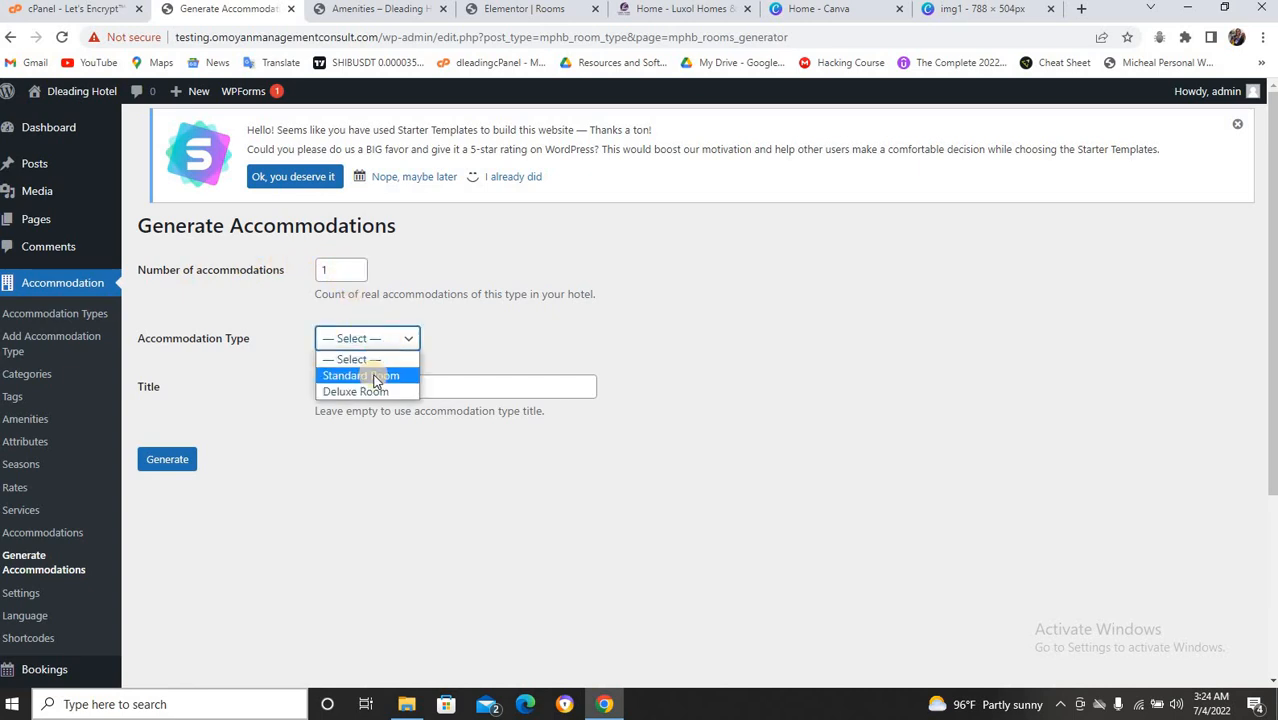
pyautogui.click(371, 375)
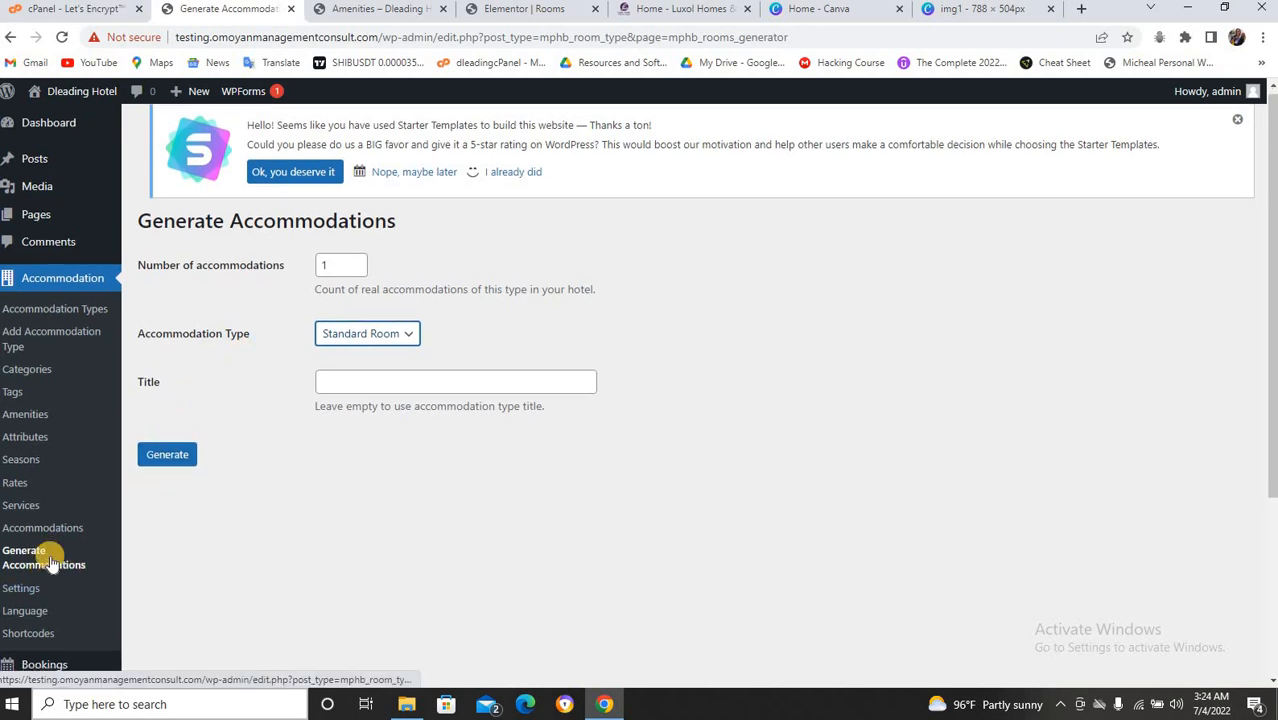
pyautogui.scroll(-1, 45, 570)
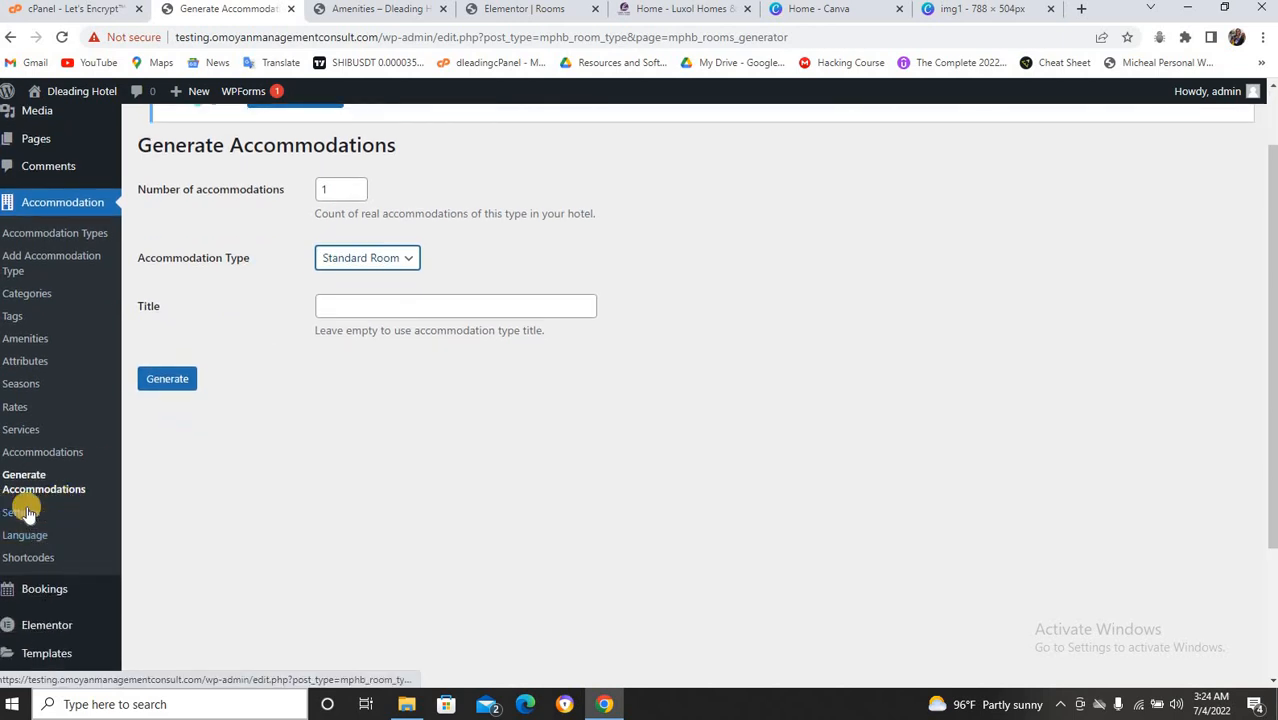
pyautogui.click(36, 514)
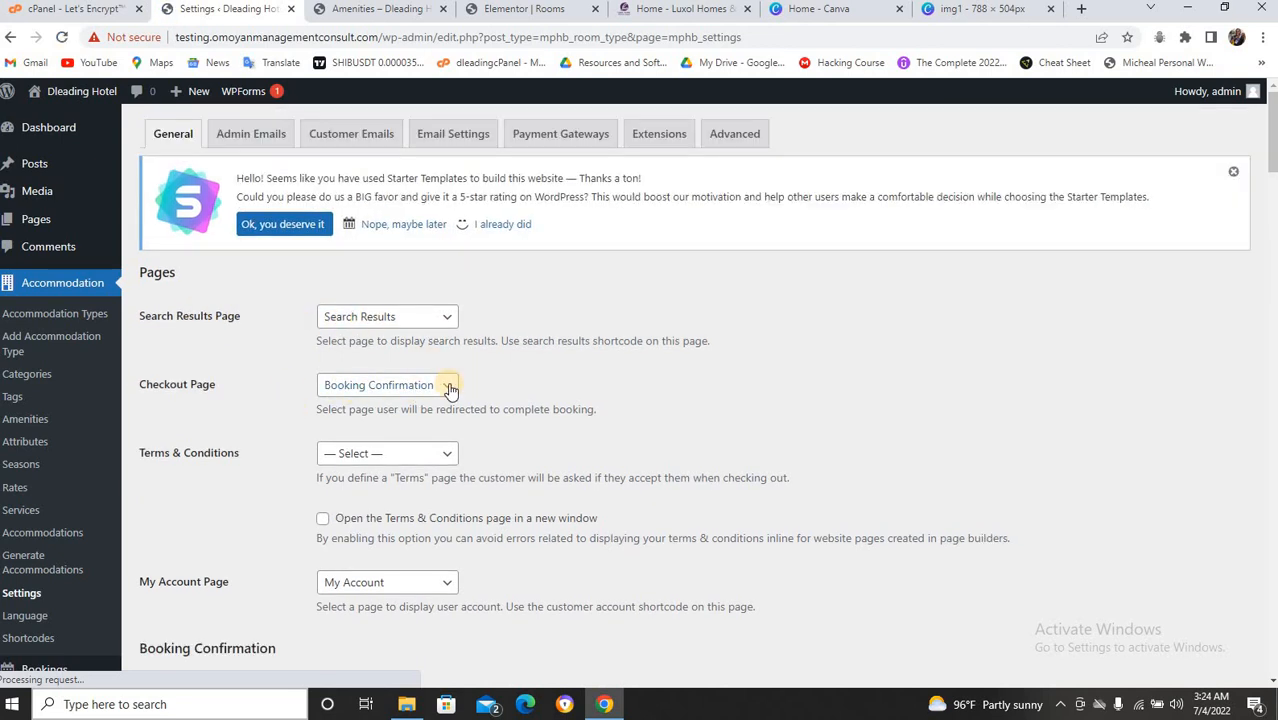
pyautogui.click(449, 388)
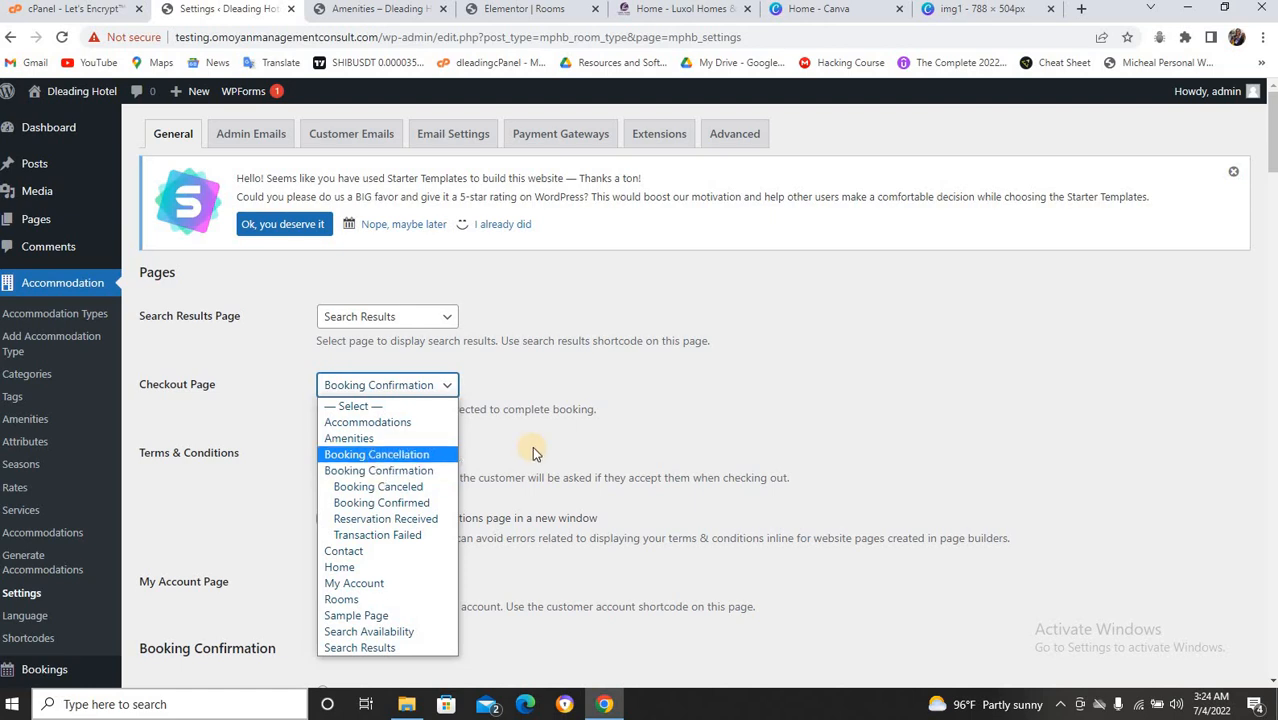
pyautogui.click(615, 445)
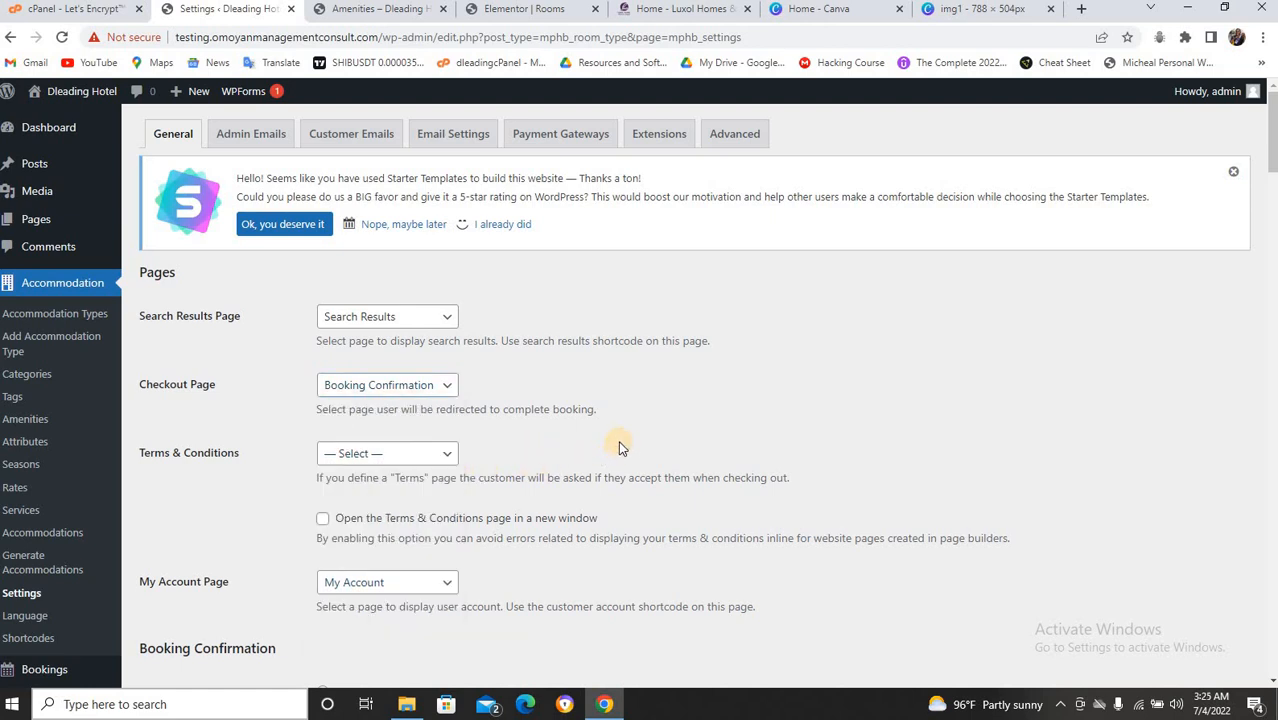
pyautogui.click(448, 455)
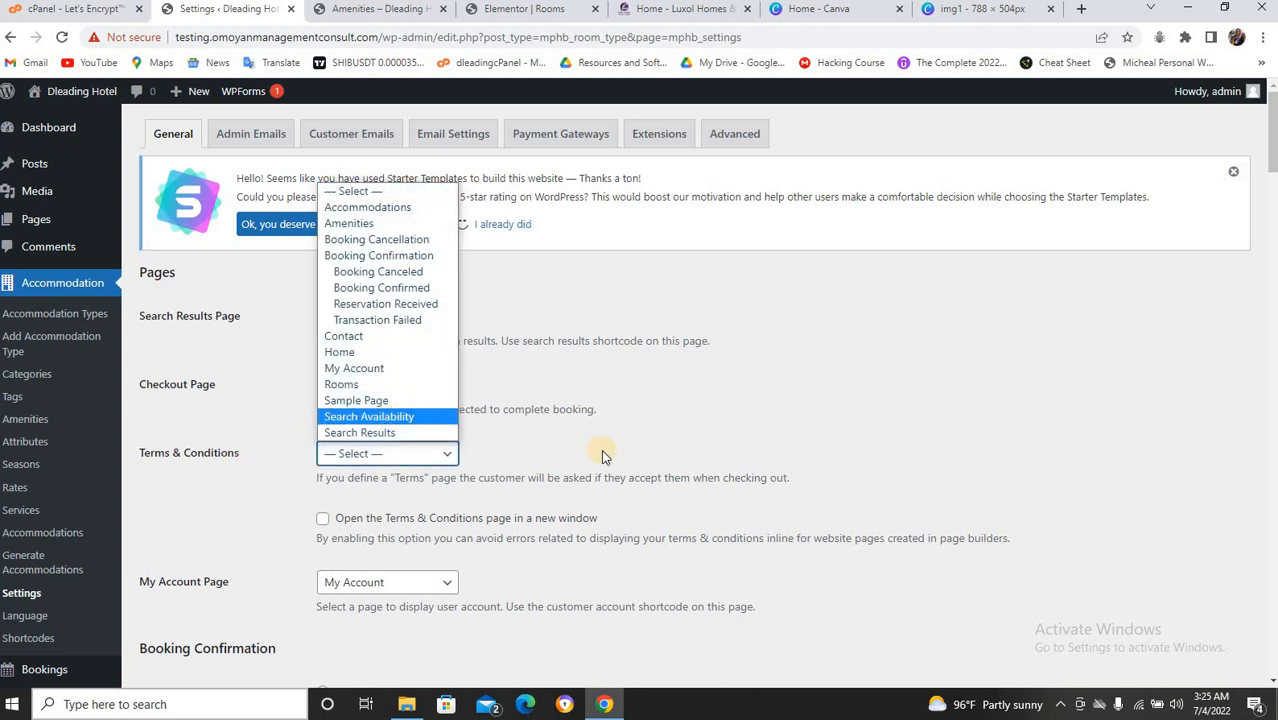
pyautogui.click(644, 451)
pyautogui.scroll(-2, 730, 372)
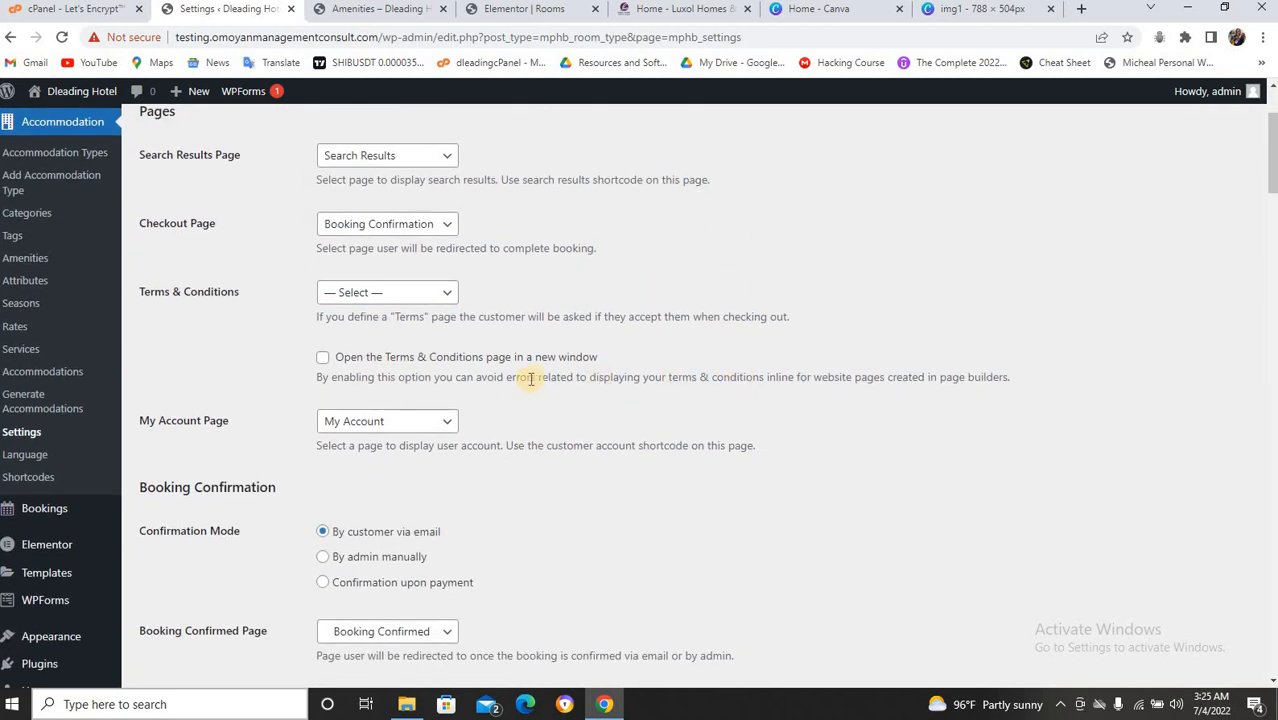
pyautogui.click(428, 424)
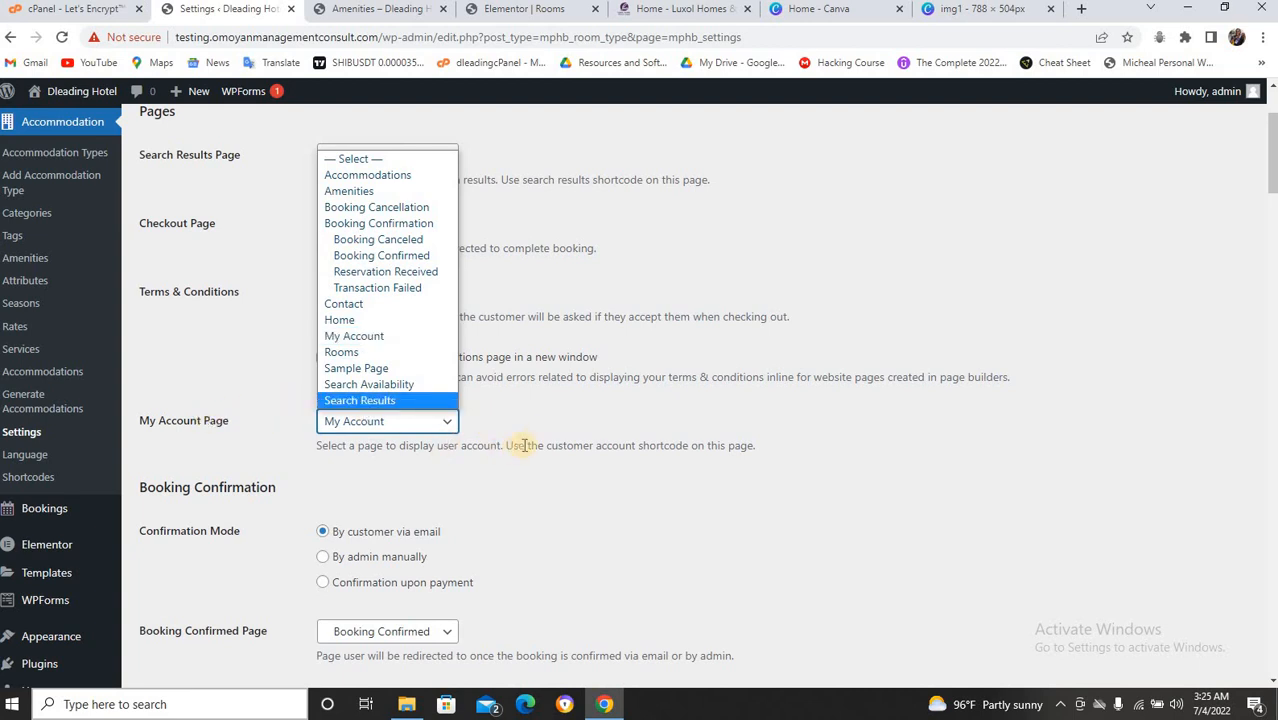
pyautogui.click(556, 423)
pyautogui.scroll(-2, 562, 423)
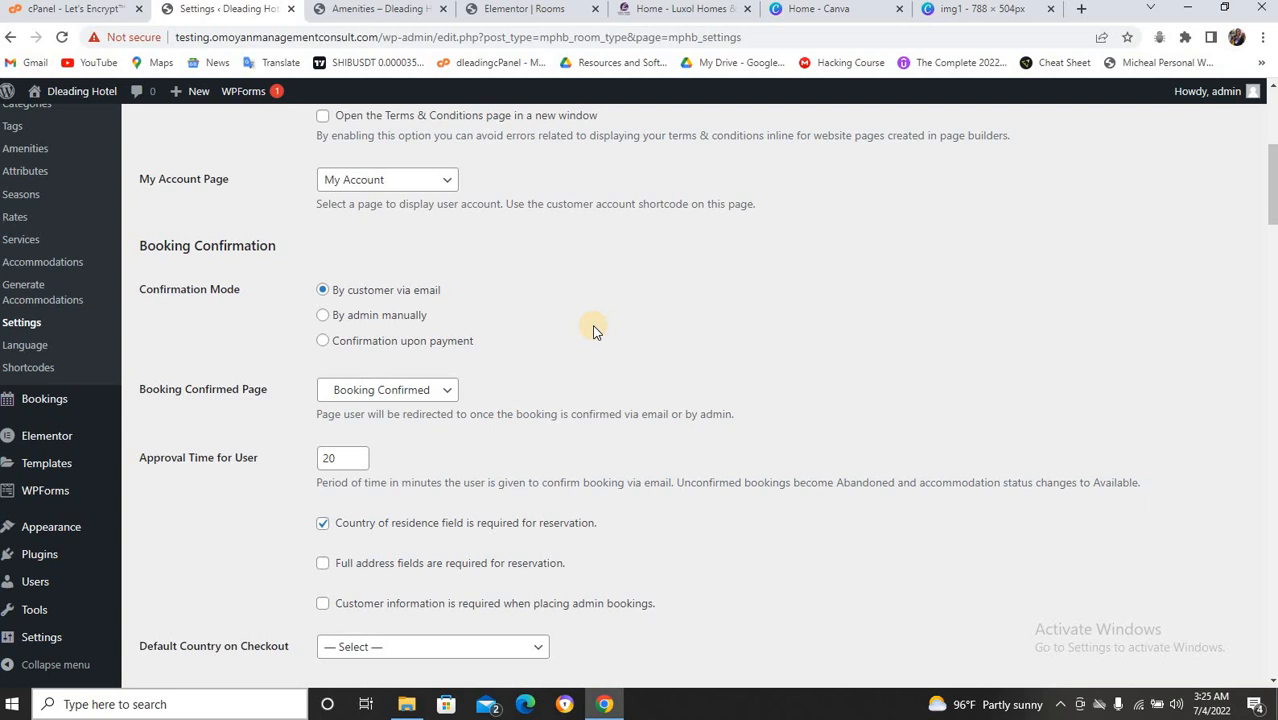
pyautogui.scroll(4, 585, 322)
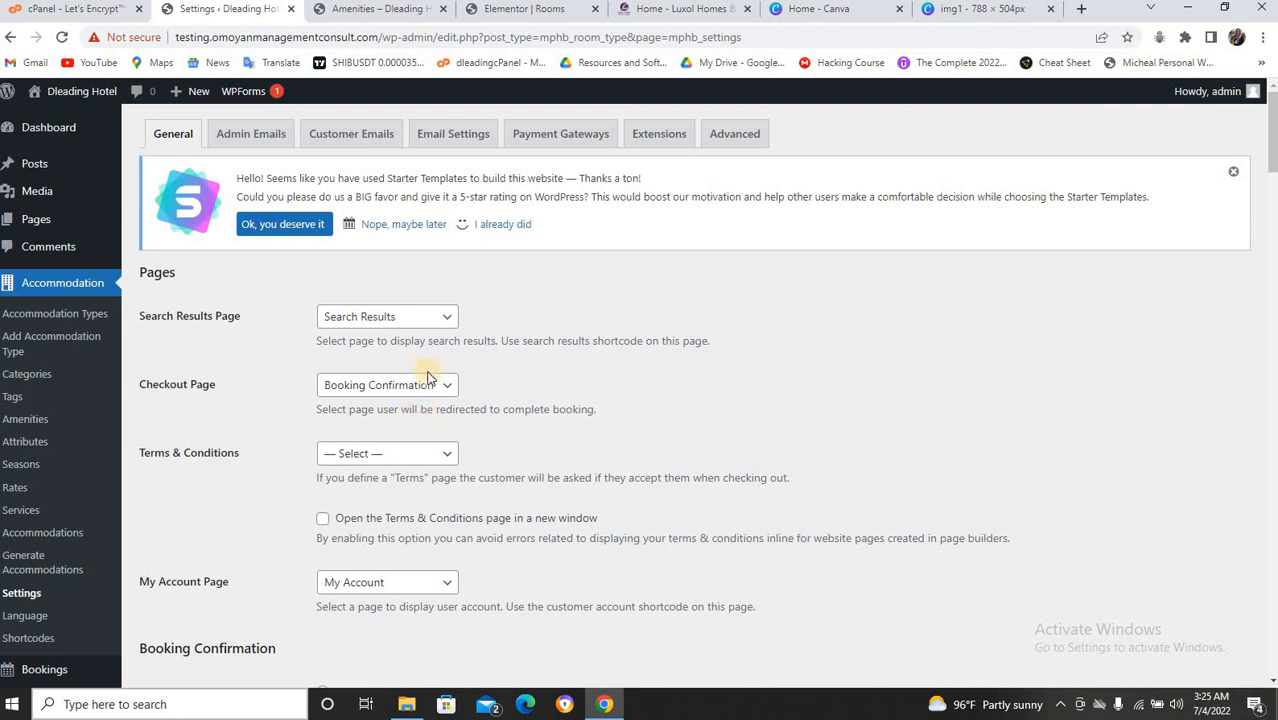
pyautogui.scroll(-4, 585, 378)
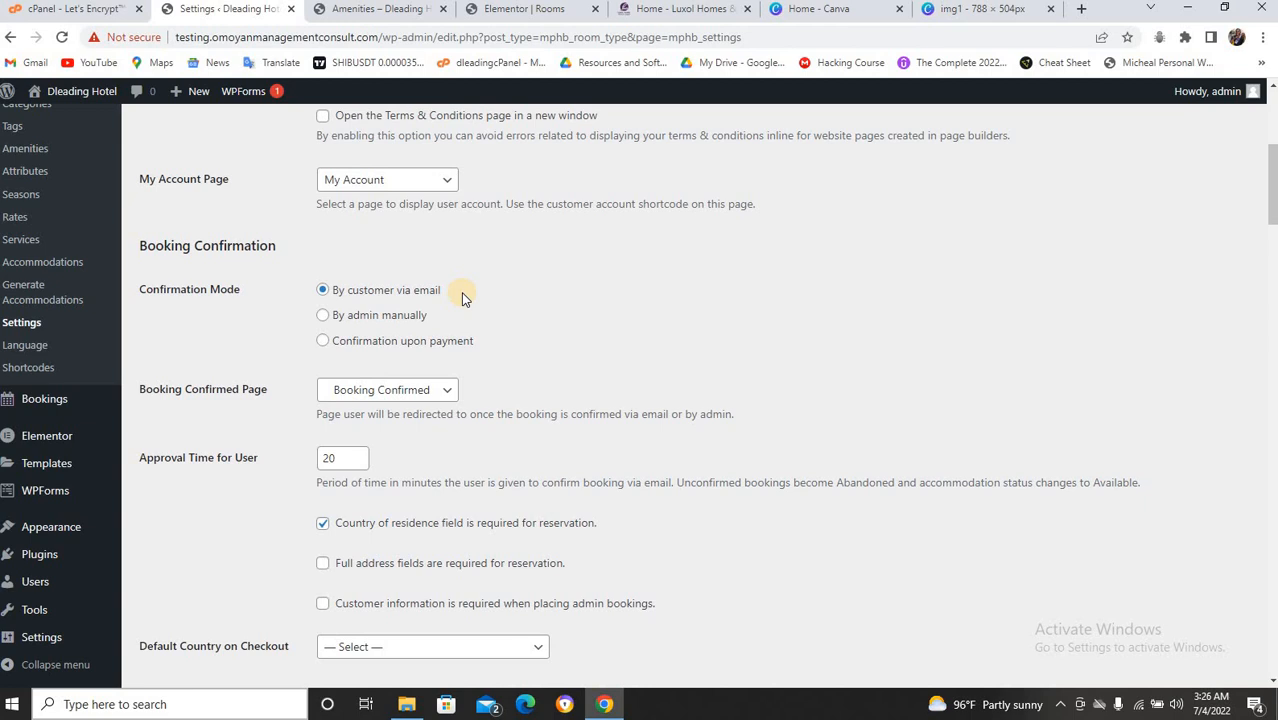
pyautogui.click(323, 316)
pyautogui.click(323, 341)
pyautogui.click(322, 291)
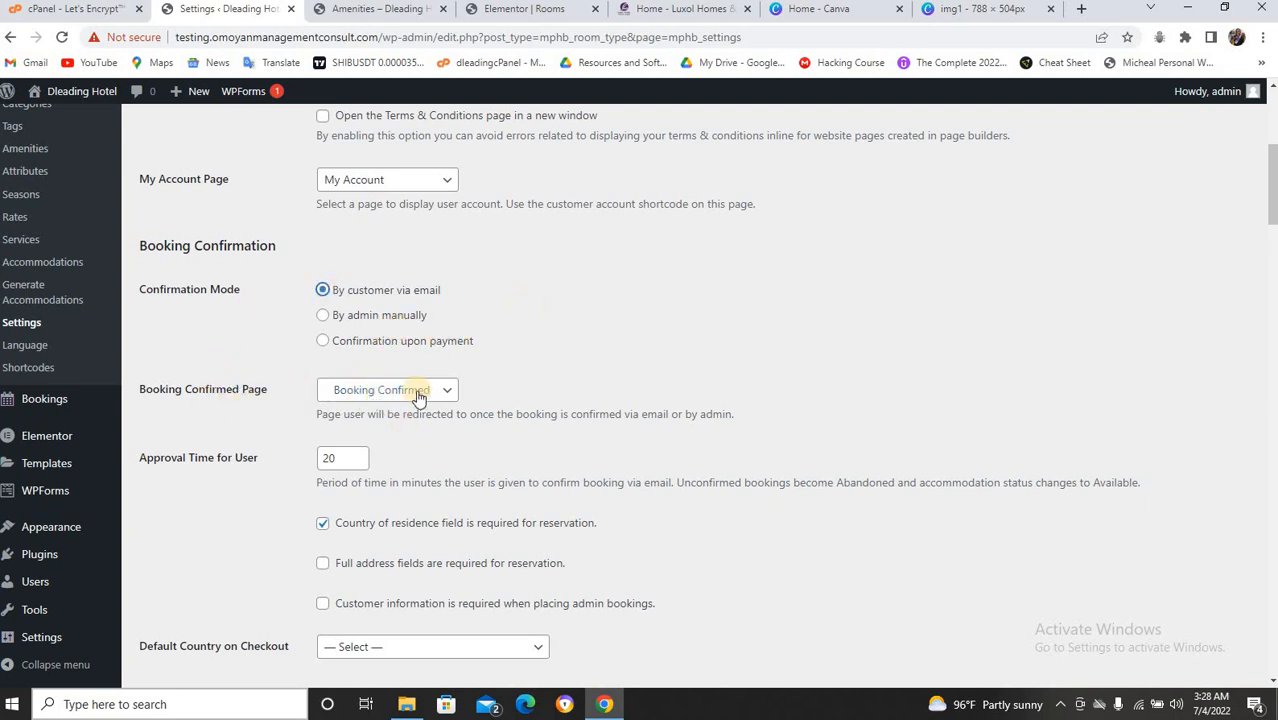
# Change Search Options Max Adults from 30 to 4 and Max Children from 10 to 4.
pyautogui.scroll(-1, 256, 445)
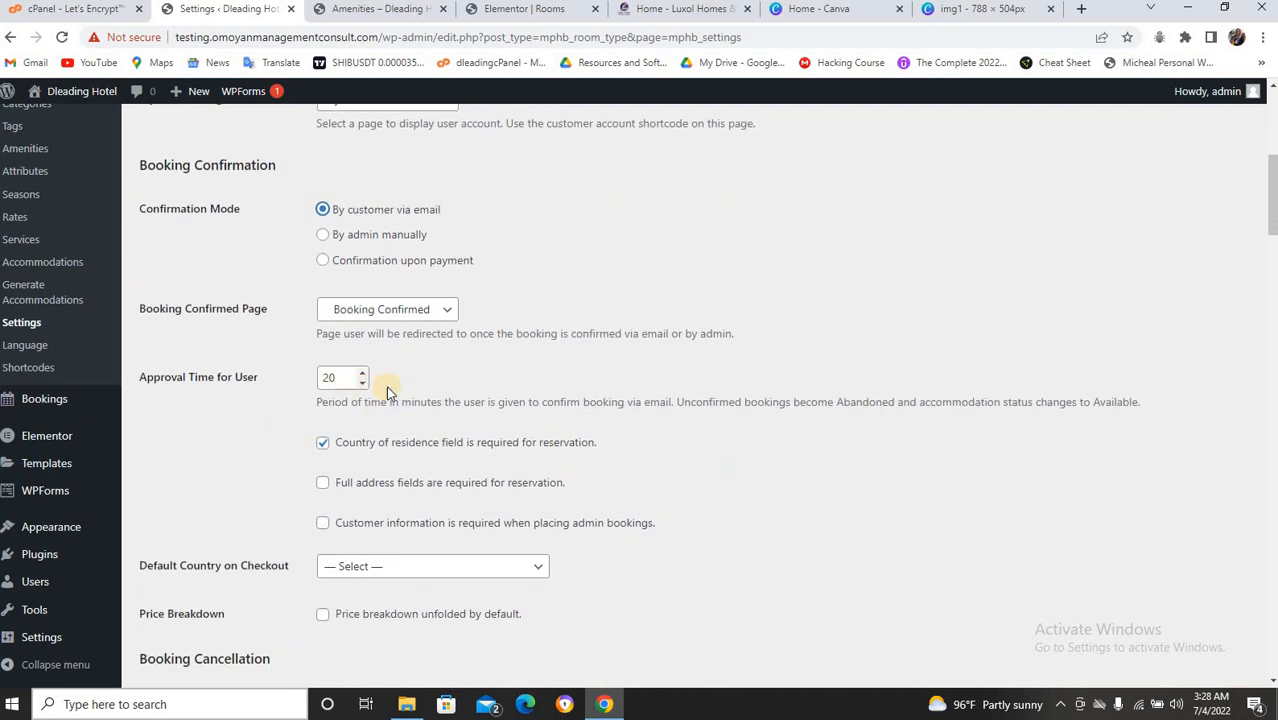
pyautogui.scroll(-2, 540, 403)
pyautogui.scroll(-1, 399, 402)
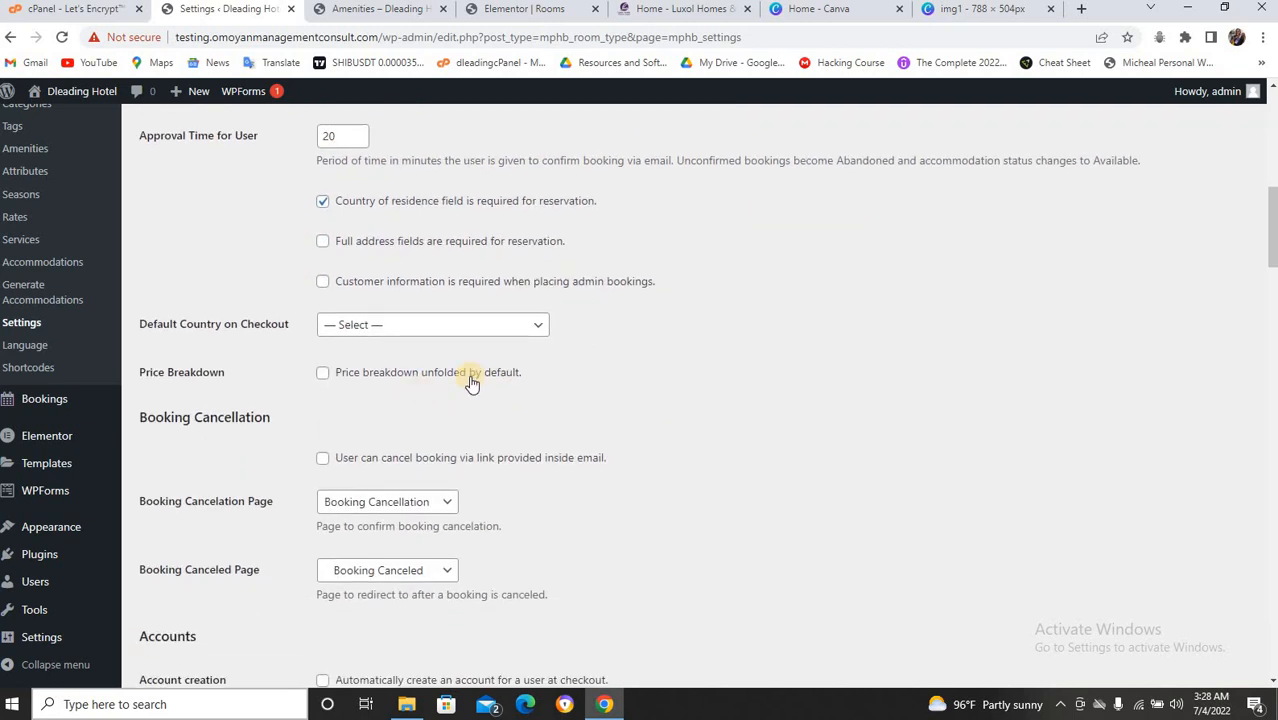
pyautogui.scroll(-2, 476, 371)
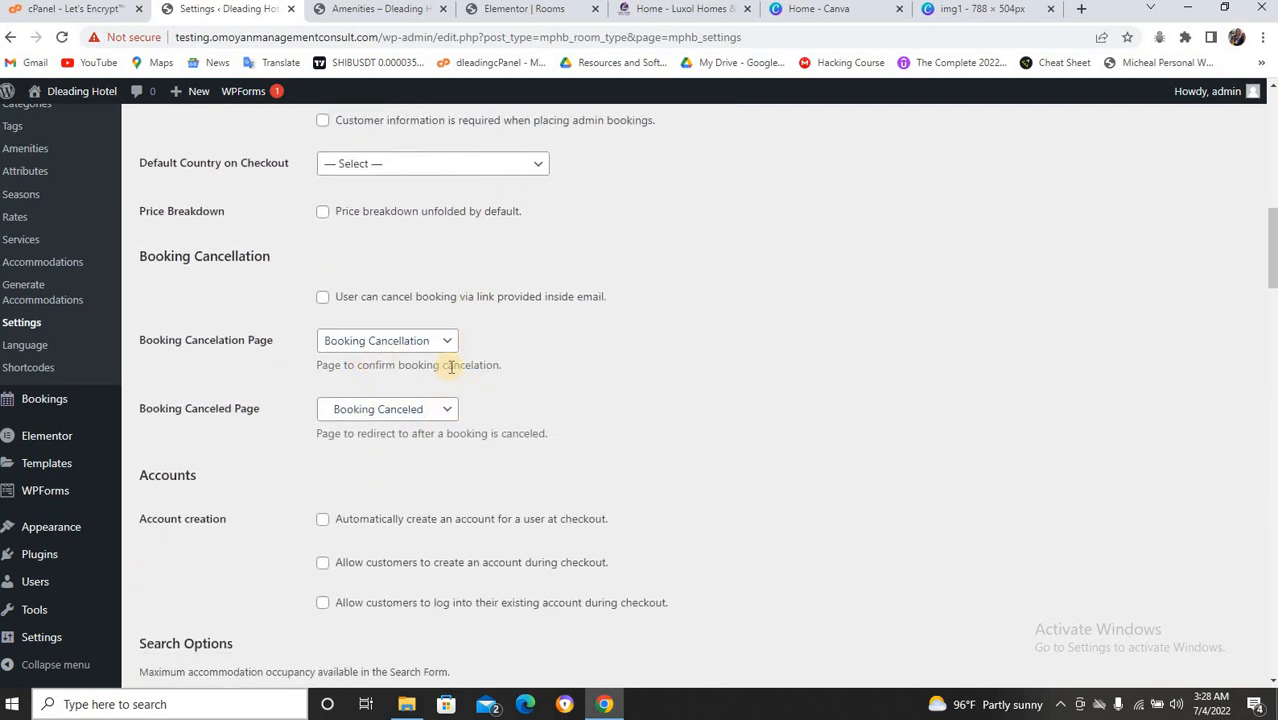
pyautogui.scroll(-3, 451, 365)
pyautogui.scroll(-3, 415, 393)
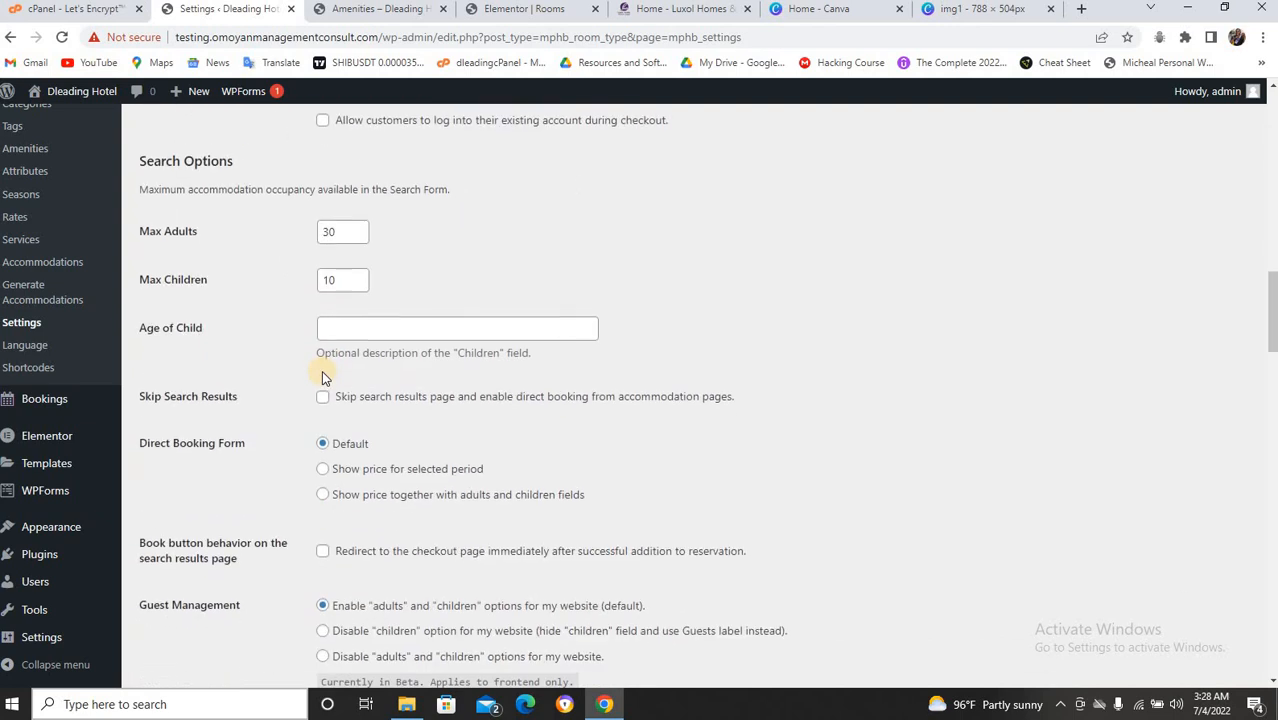
pyautogui.doubleClick(327, 229)
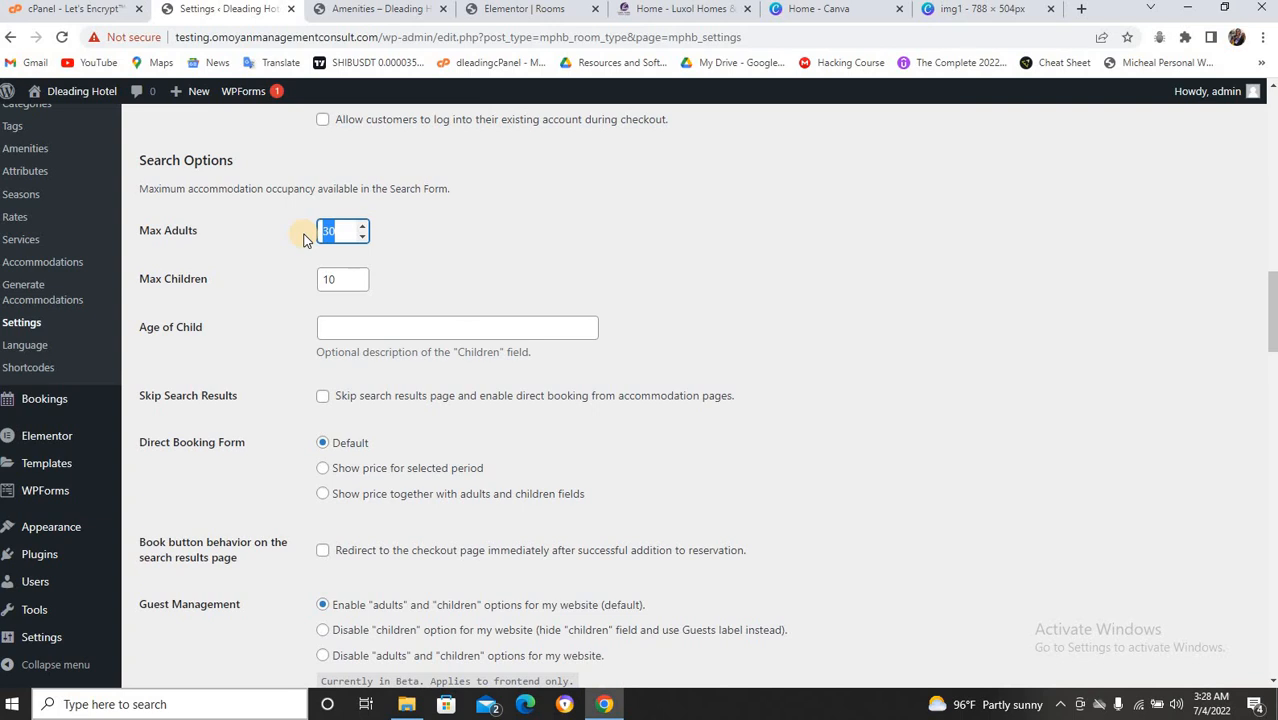
pyautogui.write('4')
pyautogui.doubleClick(309, 279)
pyautogui.write('4')
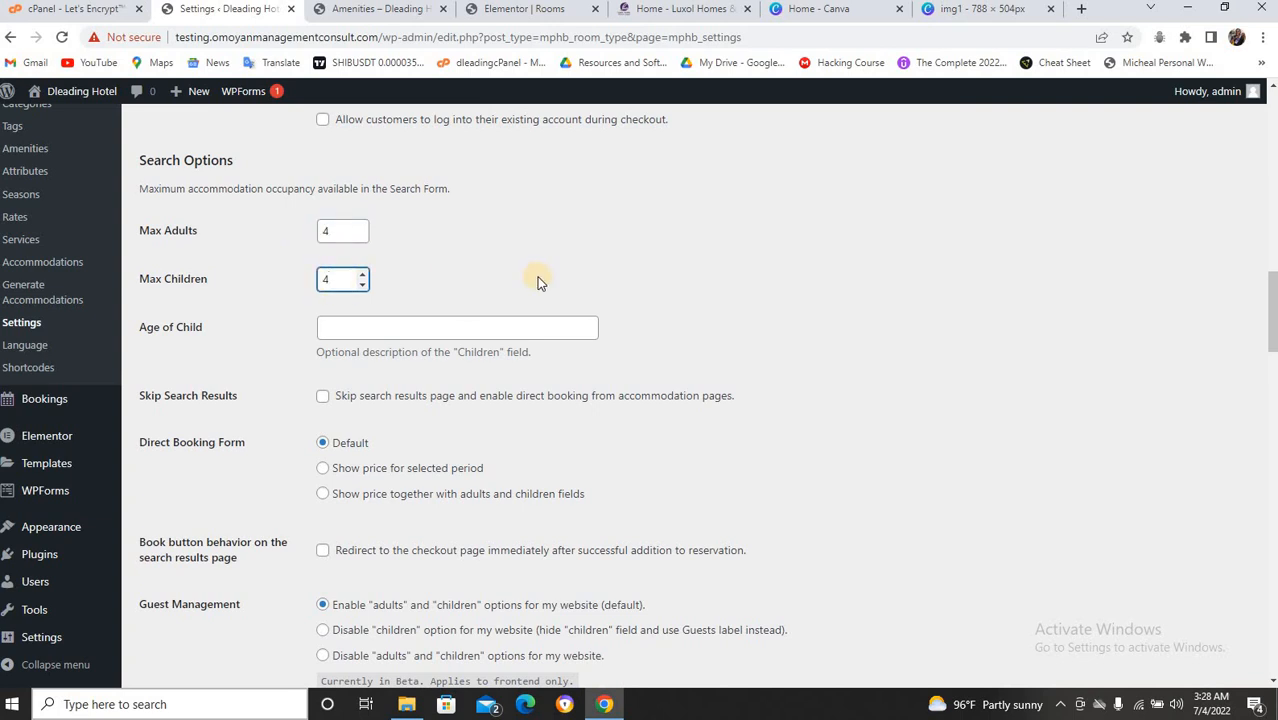
pyautogui.scroll(-1, 537, 277)
pyautogui.scroll(-2, 537, 283)
pyautogui.scroll(-4, 536, 283)
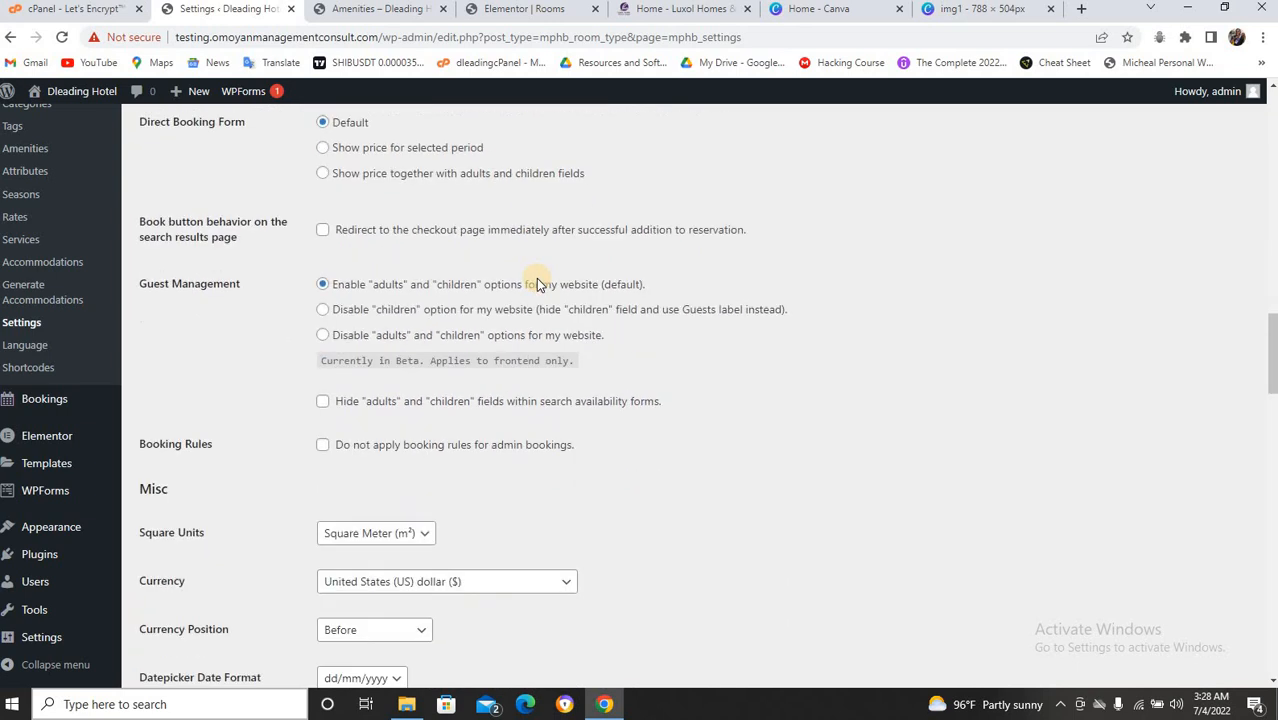
pyautogui.scroll(-4, 537, 278)
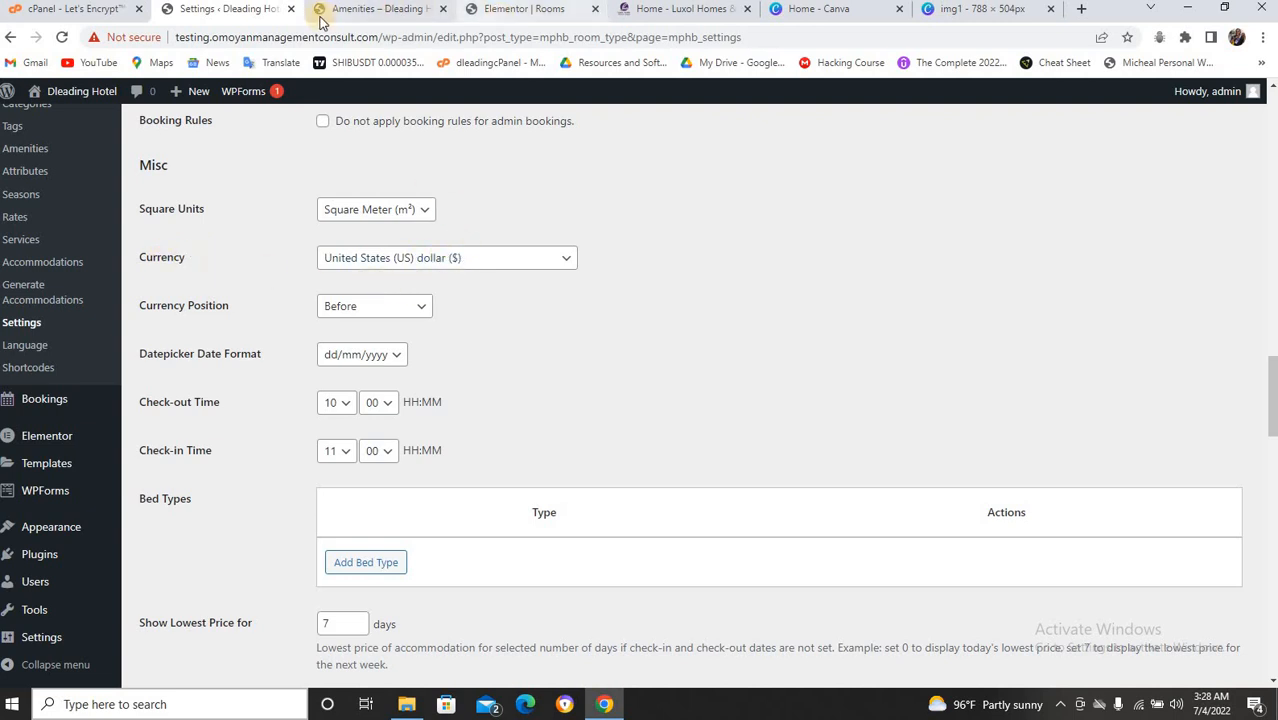
# On the live hotel site, go through ROOMS to the Standard Room page priced from $30,000.
pyautogui.click(350, 10)
pyautogui.scroll(10, 545, 228)
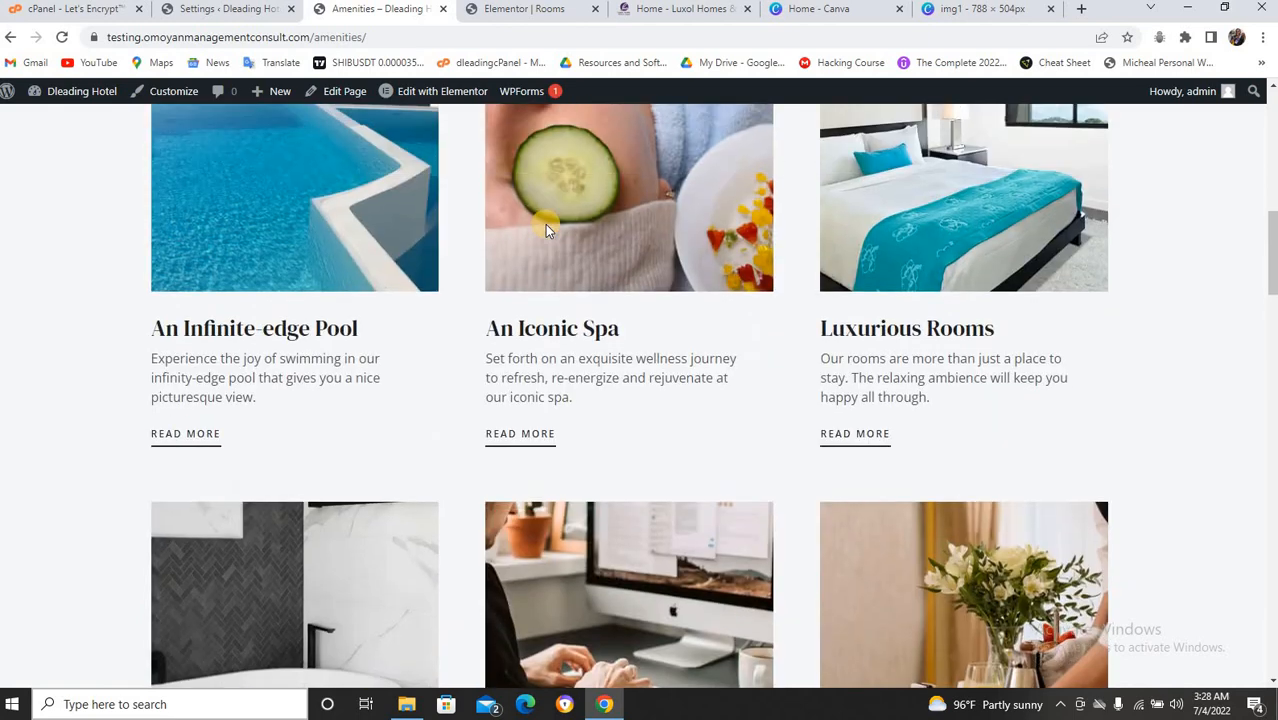
pyautogui.scroll(-1, 545, 226)
pyautogui.scroll(3, 545, 224)
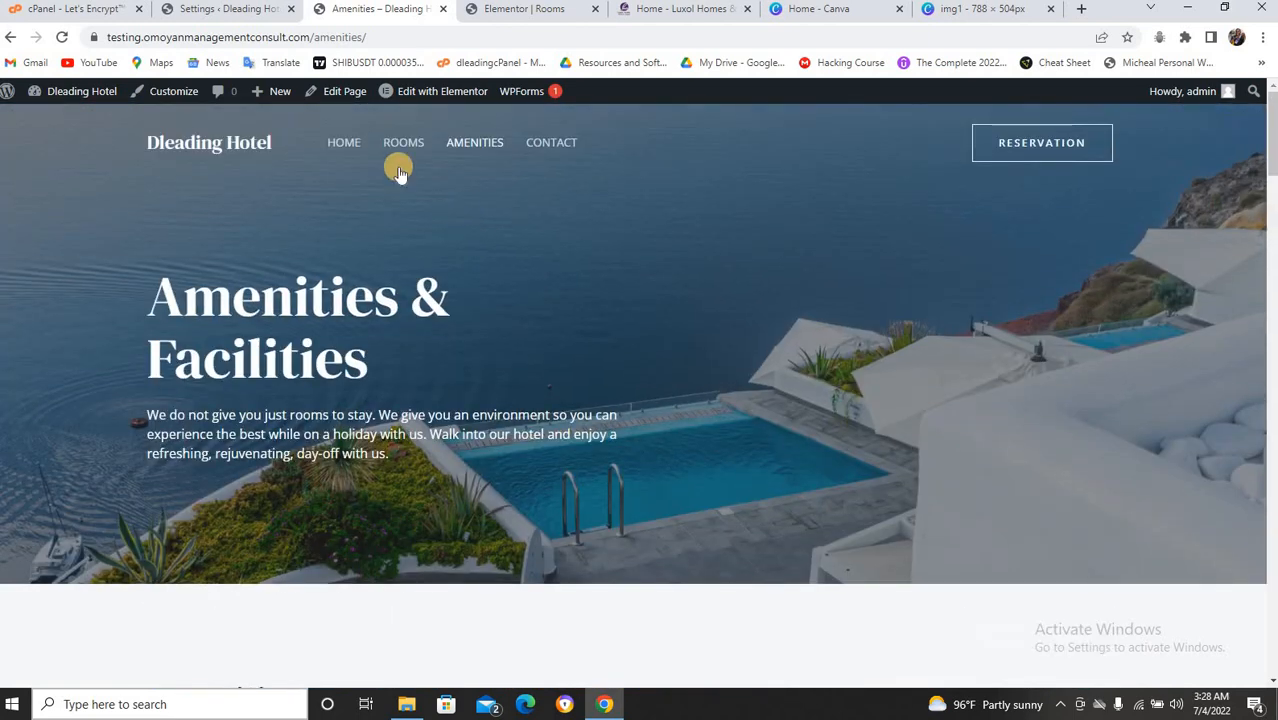
pyautogui.click(403, 142)
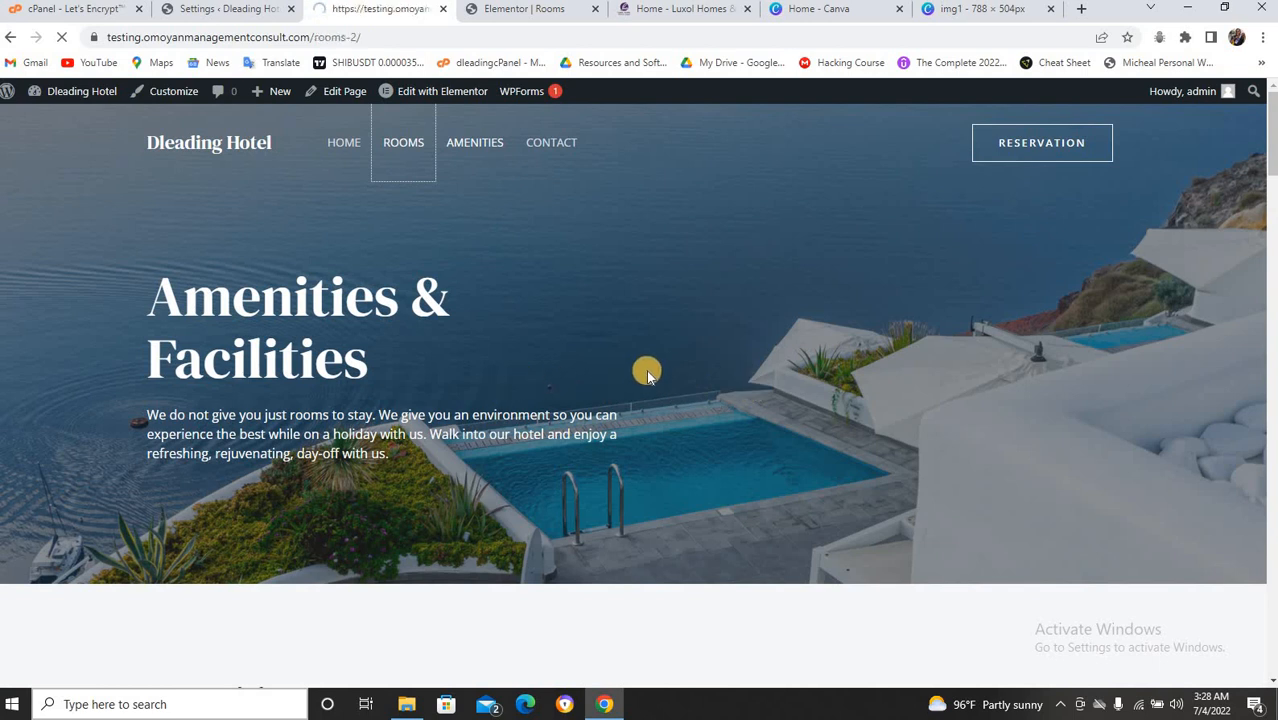
pyautogui.scroll(-1, 646, 369)
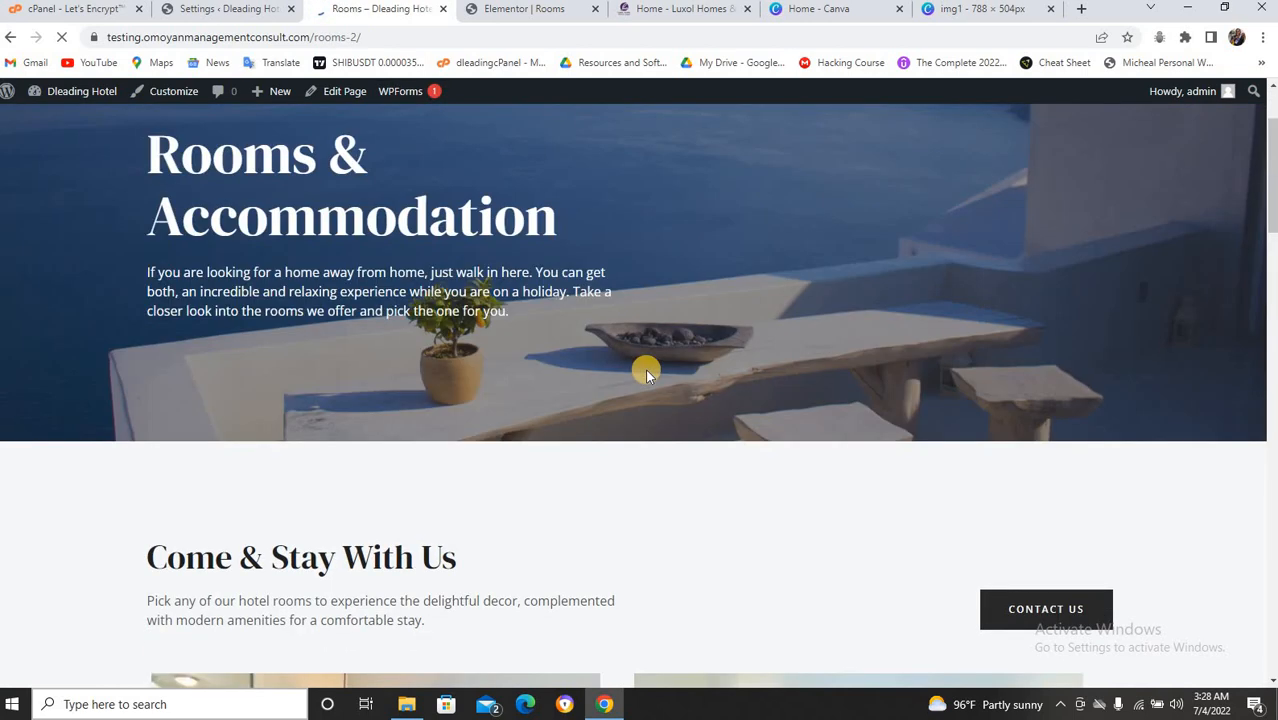
pyautogui.scroll(-4, 646, 369)
pyautogui.scroll(-2, 646, 376)
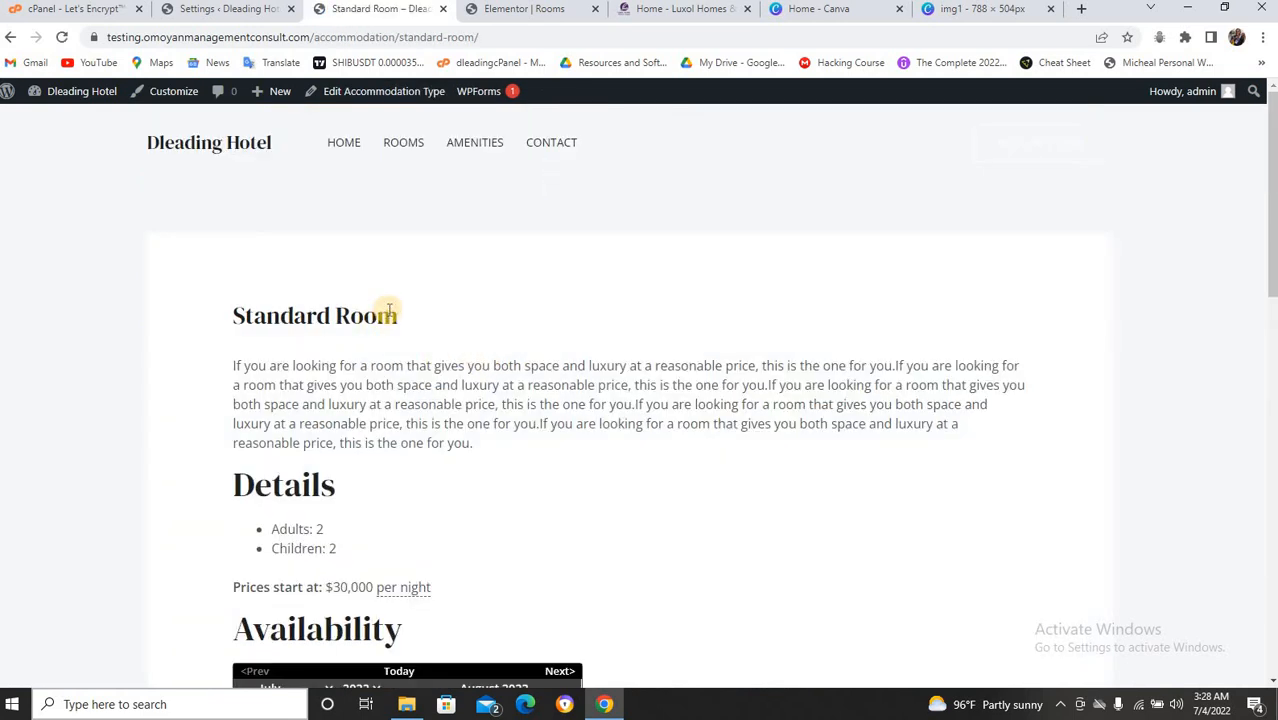
# Search Standard Room availability for 5–6 July 2022, then return to the Settings tab.
pyautogui.scroll(-4, 380, 322)
pyautogui.scroll(-3, 390, 318)
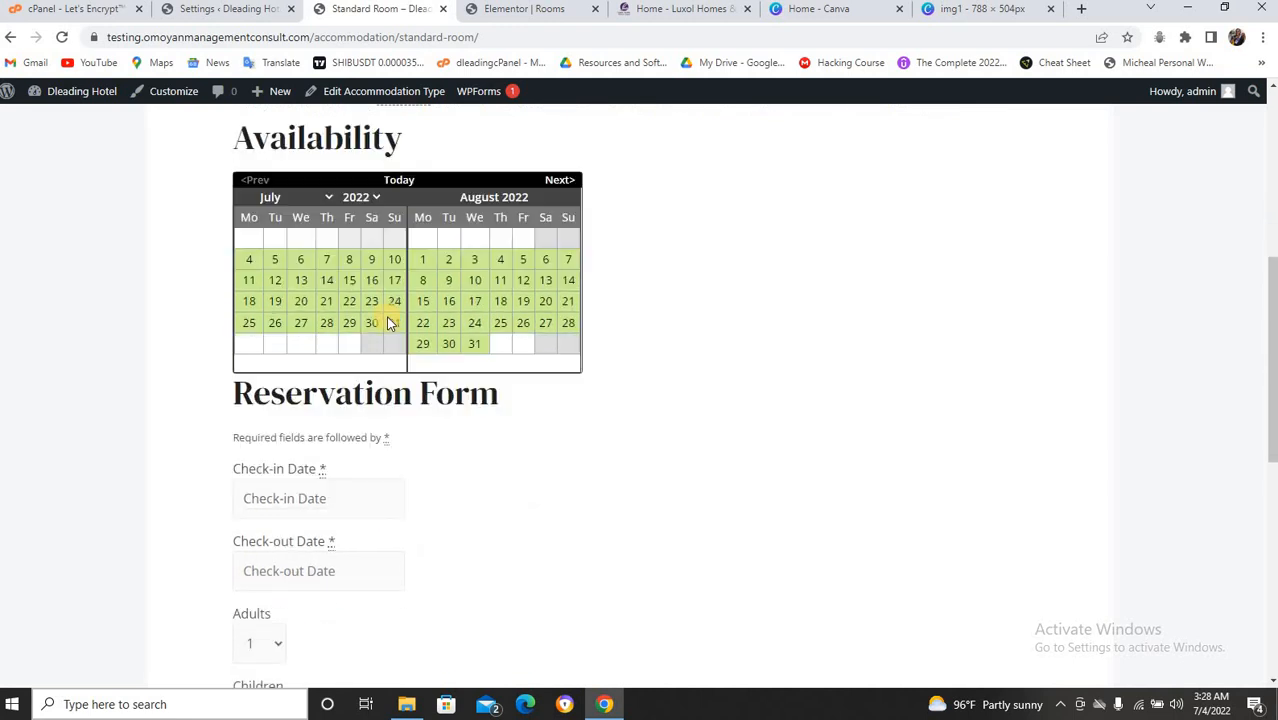
pyautogui.scroll(1, 390, 318)
pyautogui.scroll(5, 388, 318)
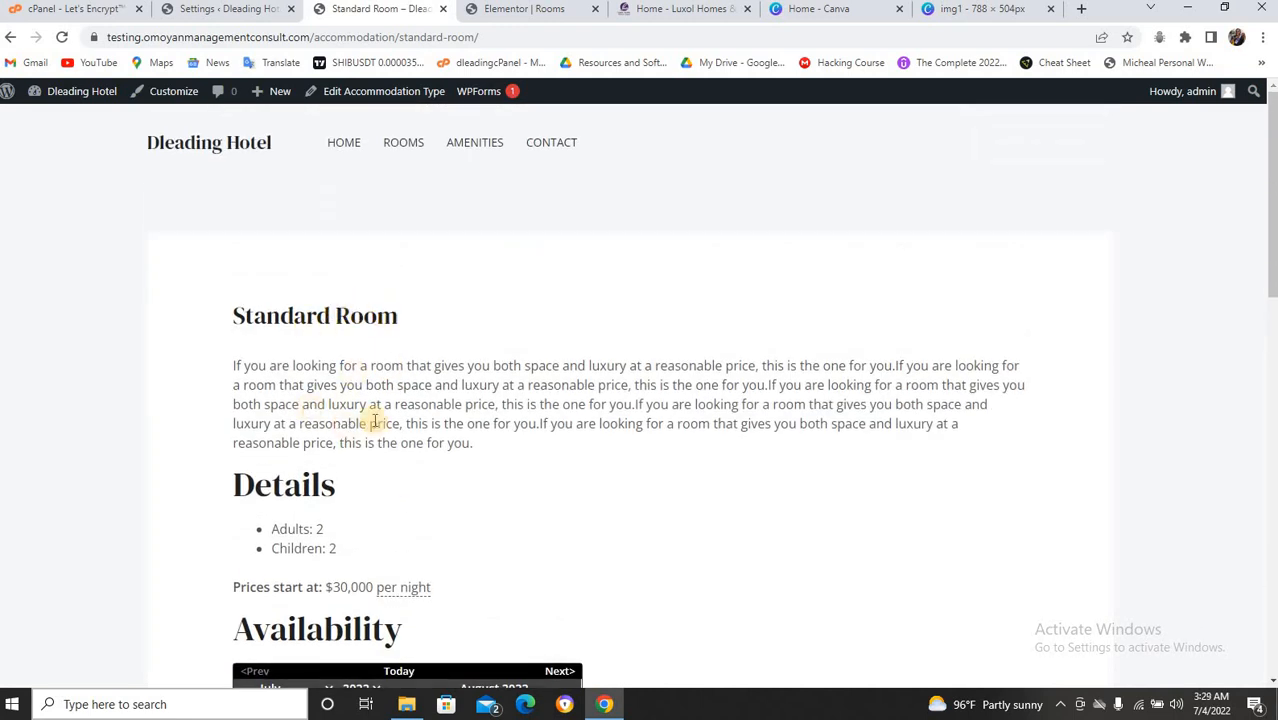
pyautogui.scroll(-3, 370, 425)
pyautogui.scroll(-4, 380, 429)
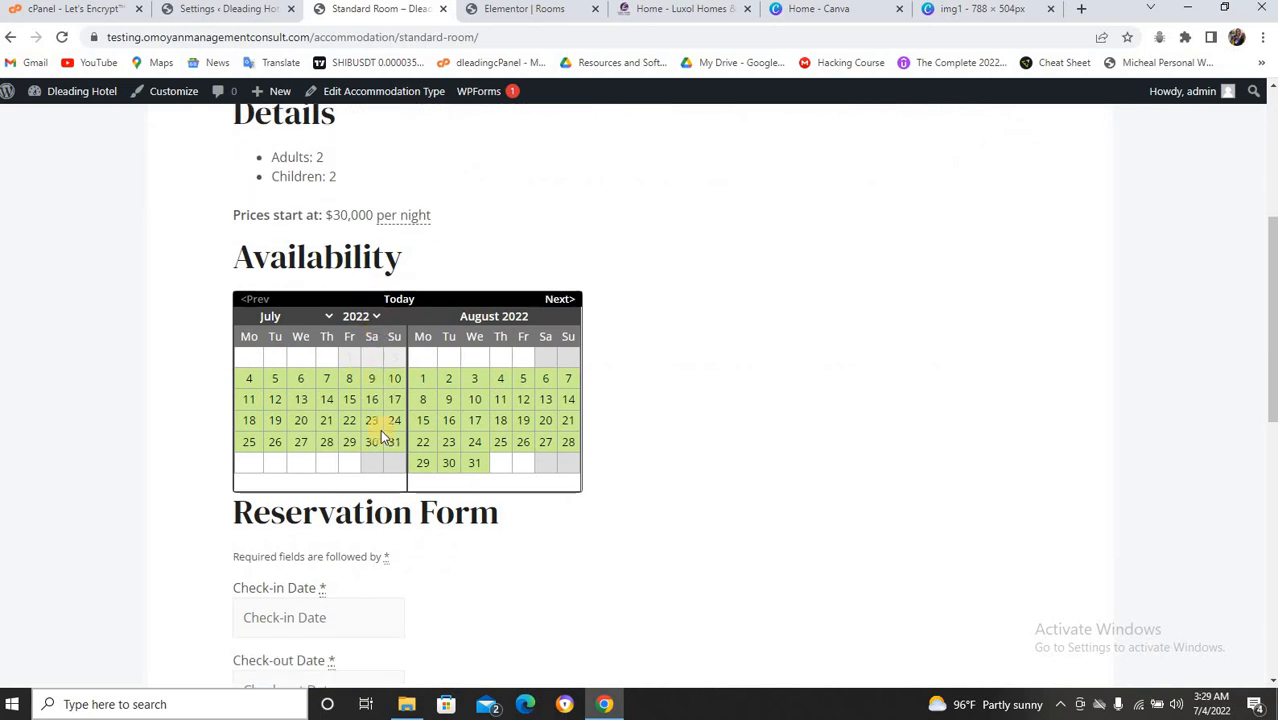
pyautogui.scroll(-1, 370, 435)
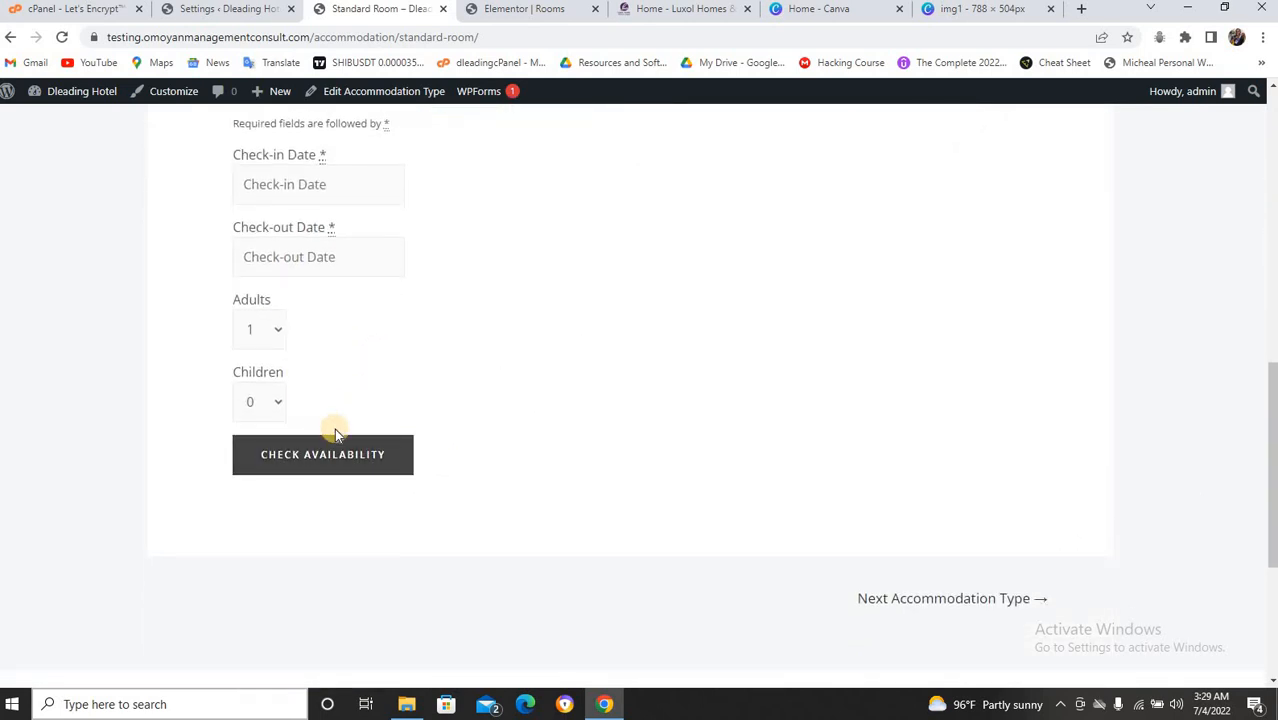
pyautogui.click(352, 450)
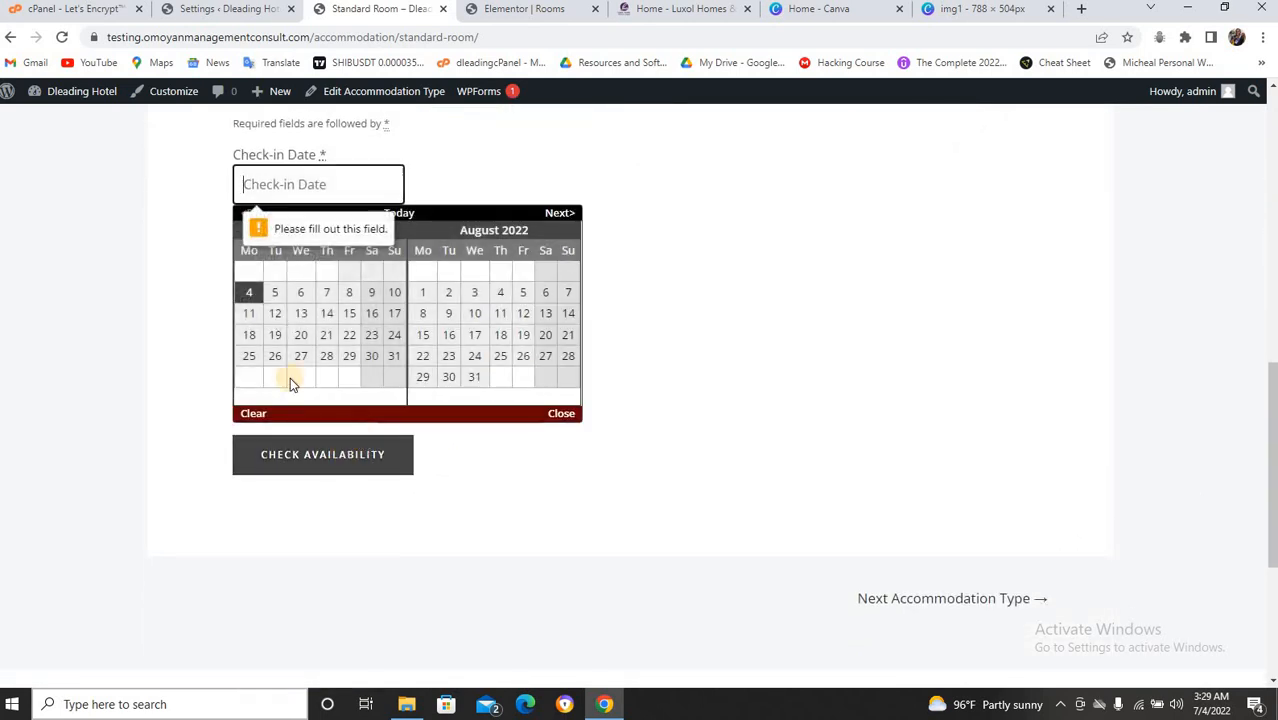
pyautogui.click(278, 293)
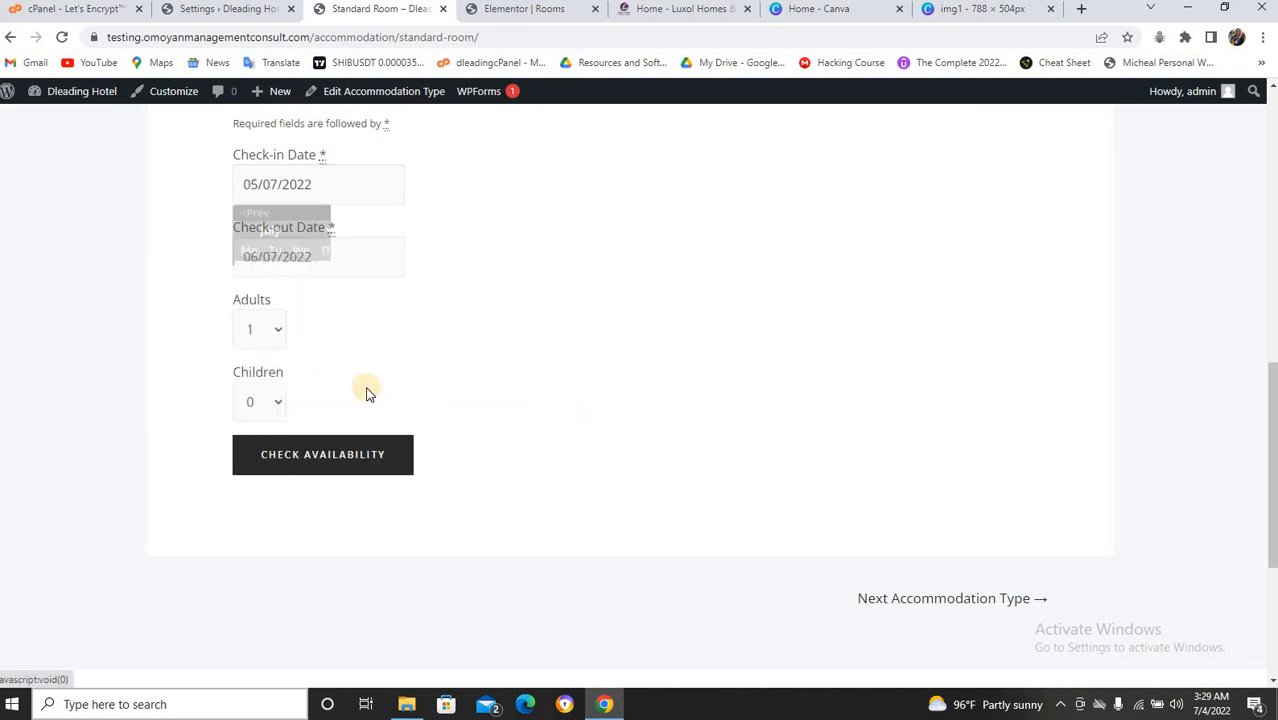
pyautogui.click(350, 443)
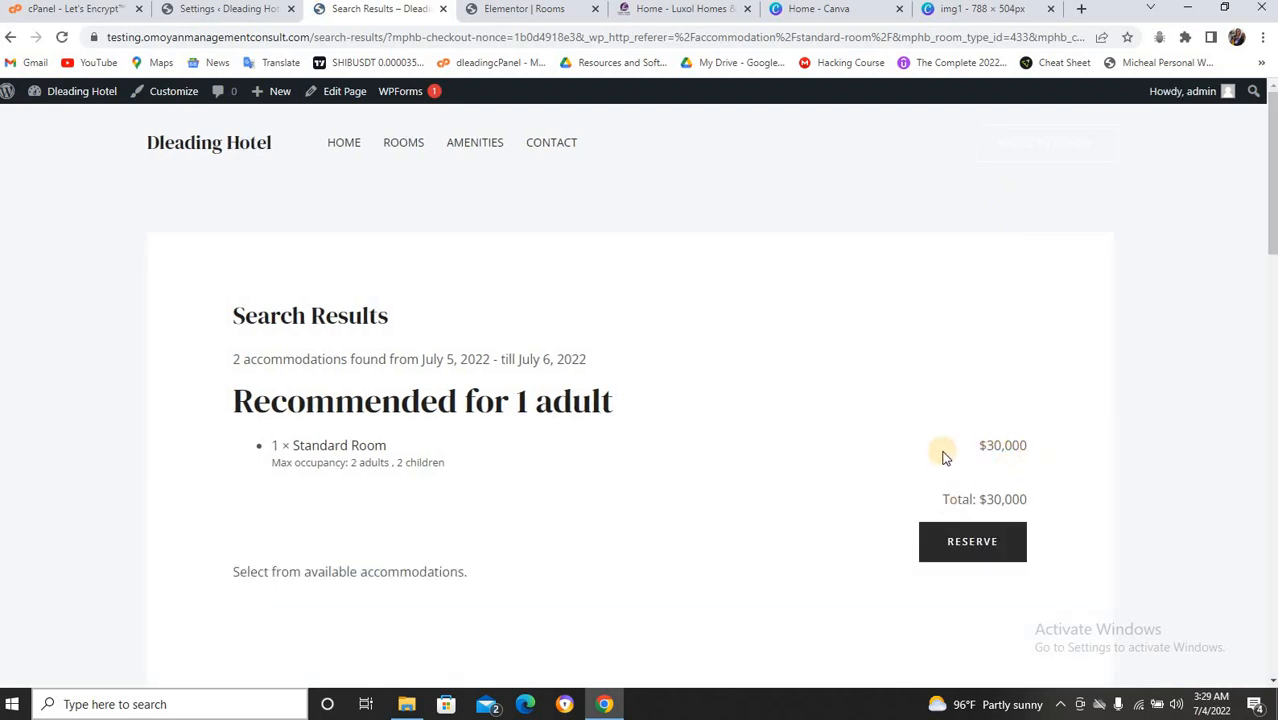
pyautogui.click(253, 12)
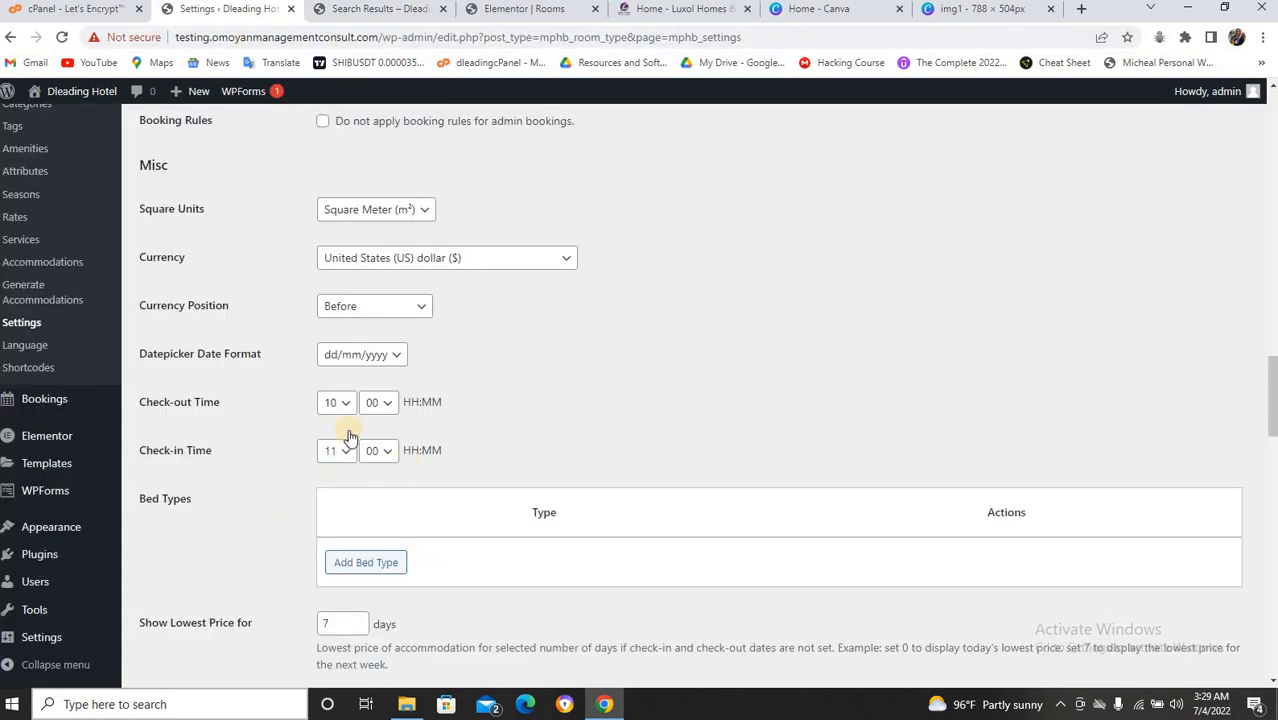
# Pick Nigerian naira (₦) instead of United States dollar in the Currency dropdown.
pyautogui.scroll(-1, 358, 347)
pyautogui.scroll(2, 358, 347)
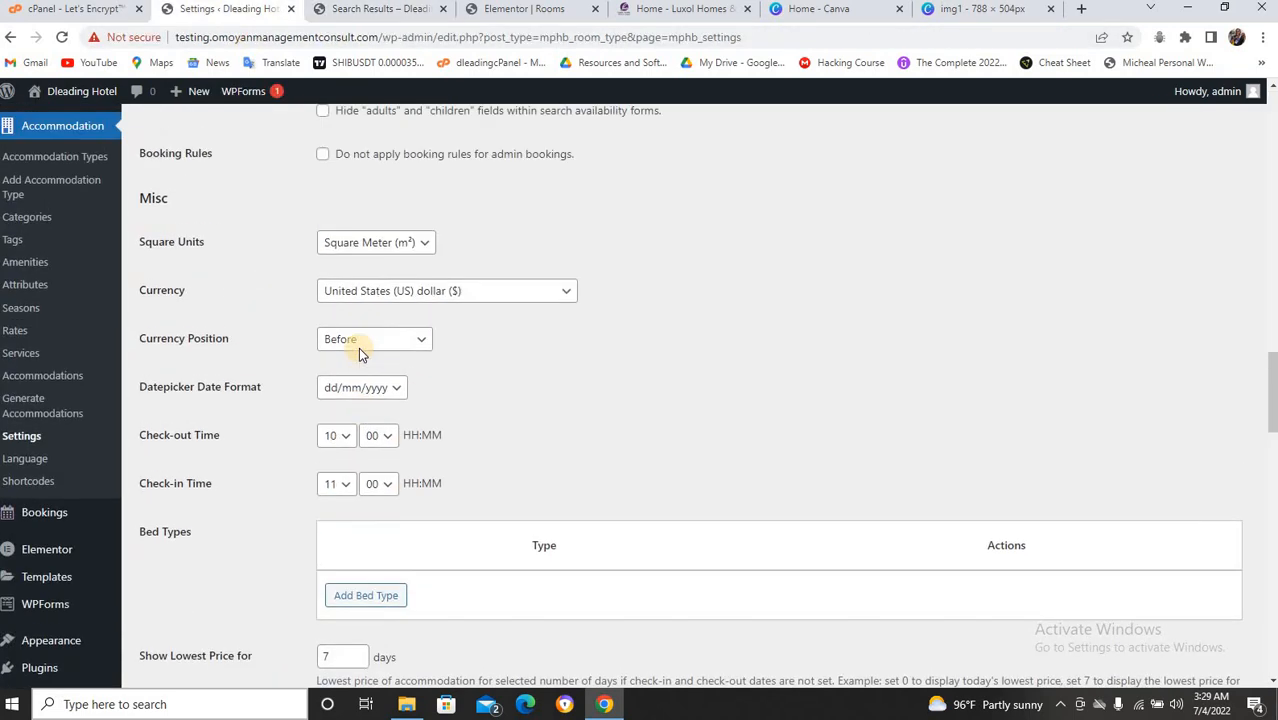
pyautogui.scroll(1, 358, 347)
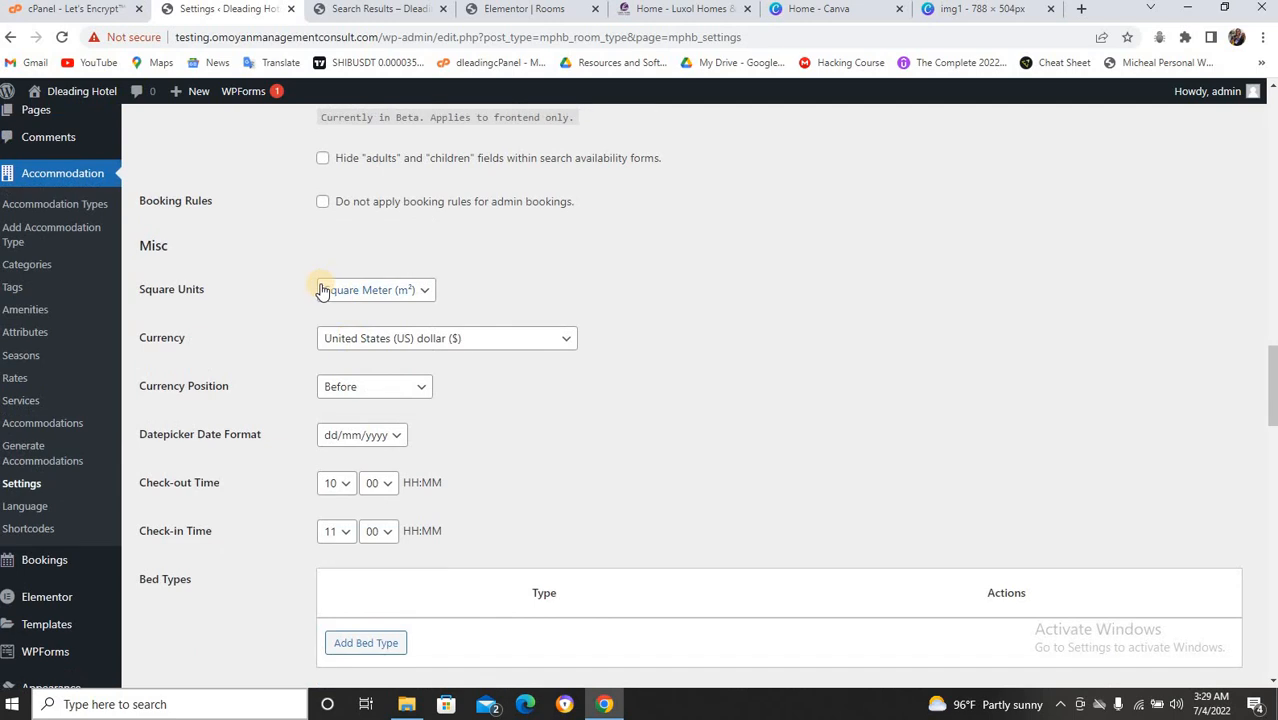
pyautogui.click(503, 341)
pyautogui.scroll(-8, 485, 358)
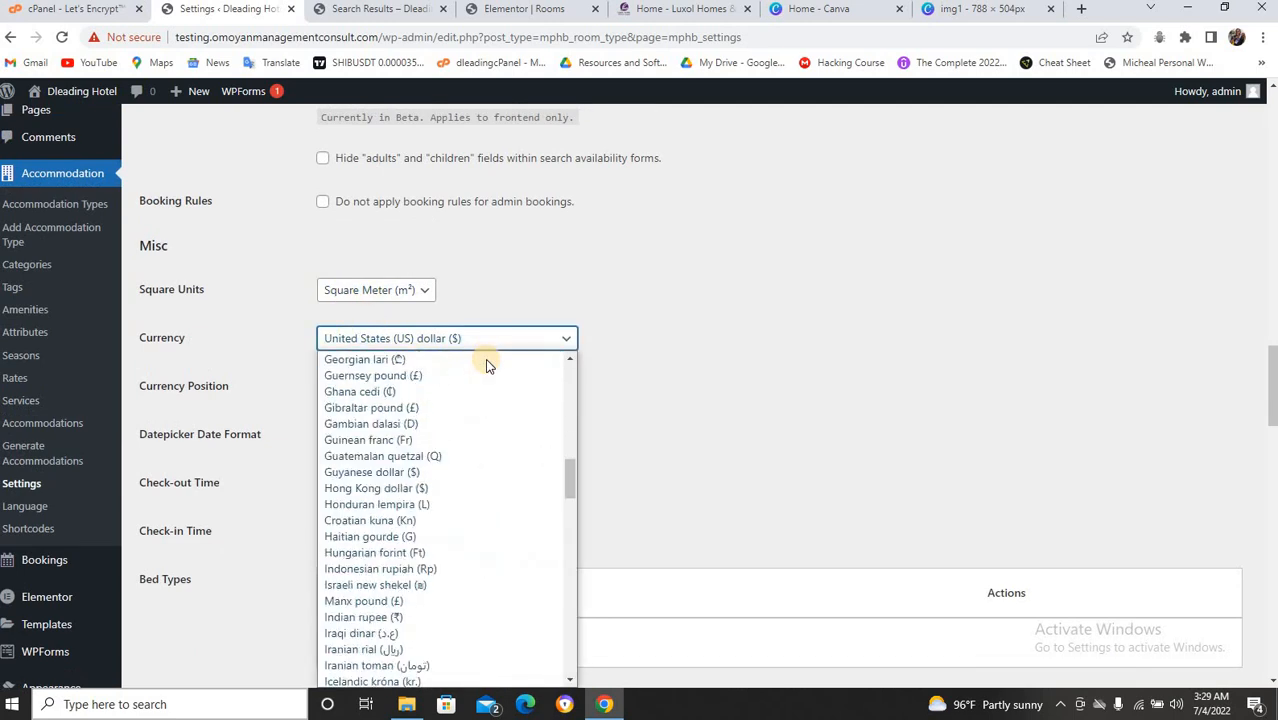
pyautogui.scroll(-5, 485, 365)
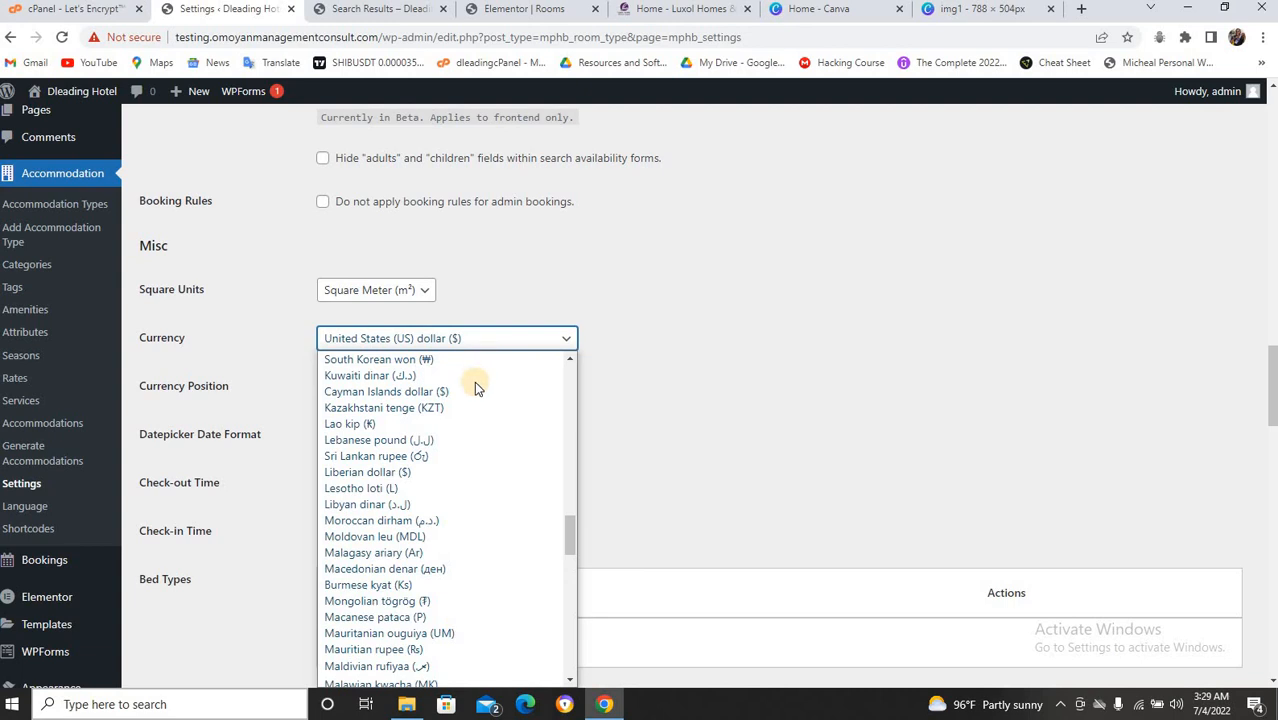
pyautogui.scroll(-5, 453, 489)
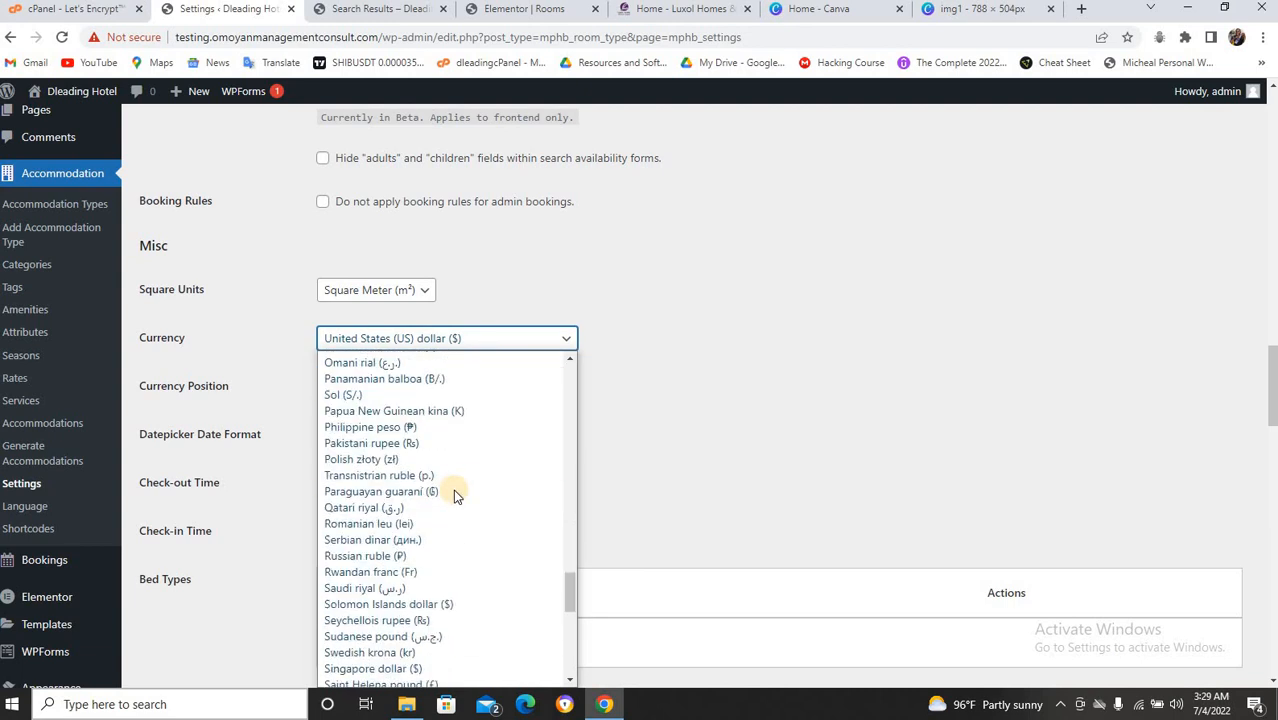
pyautogui.press('n')
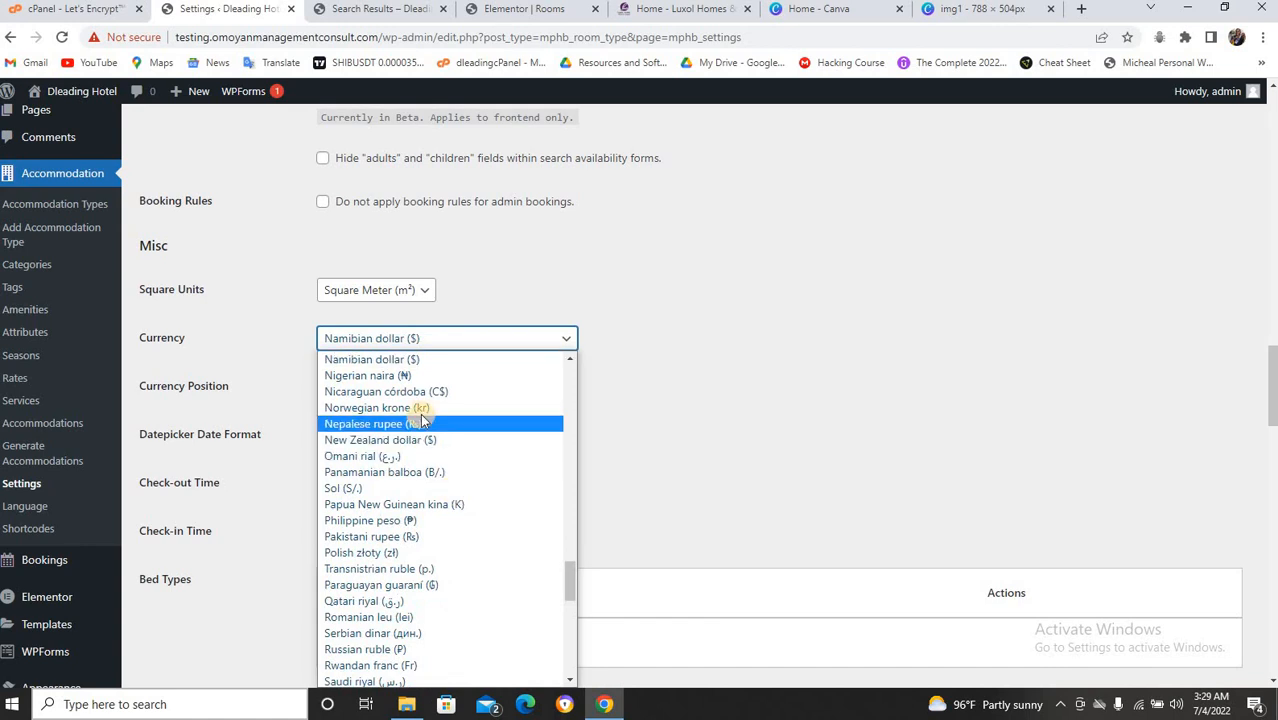
pyautogui.scroll(3, 420, 420)
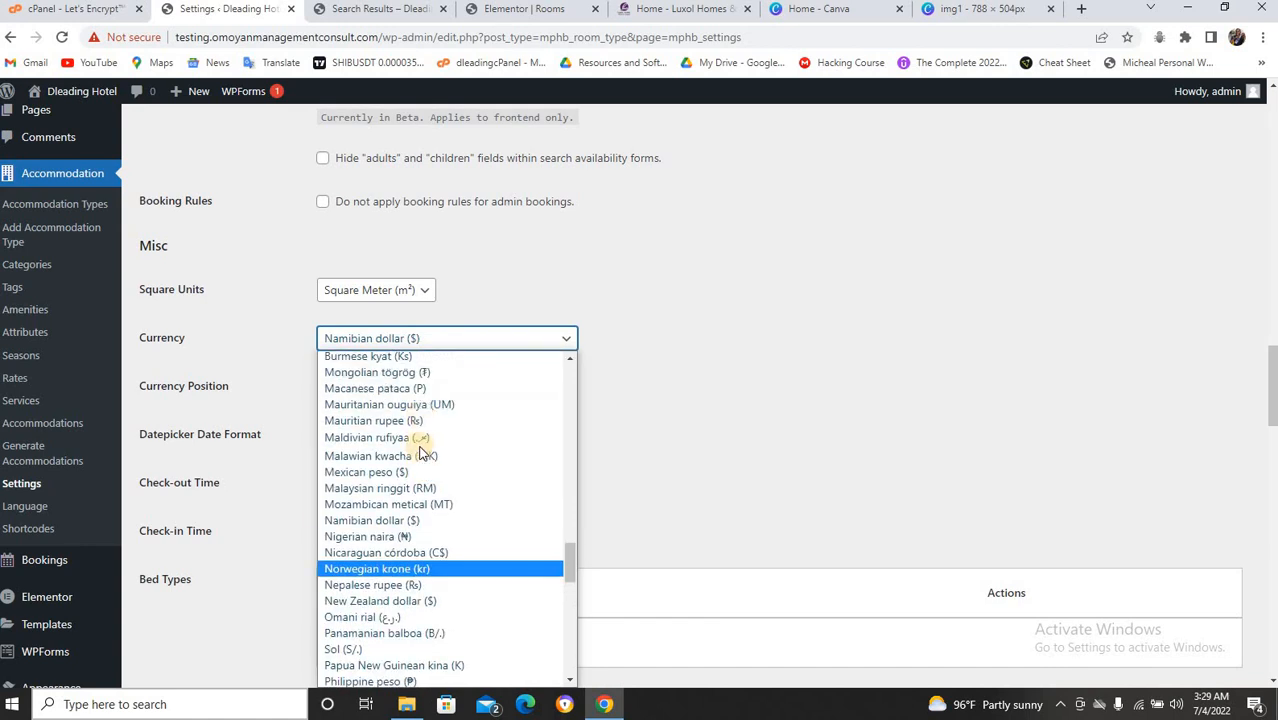
pyautogui.click(411, 536)
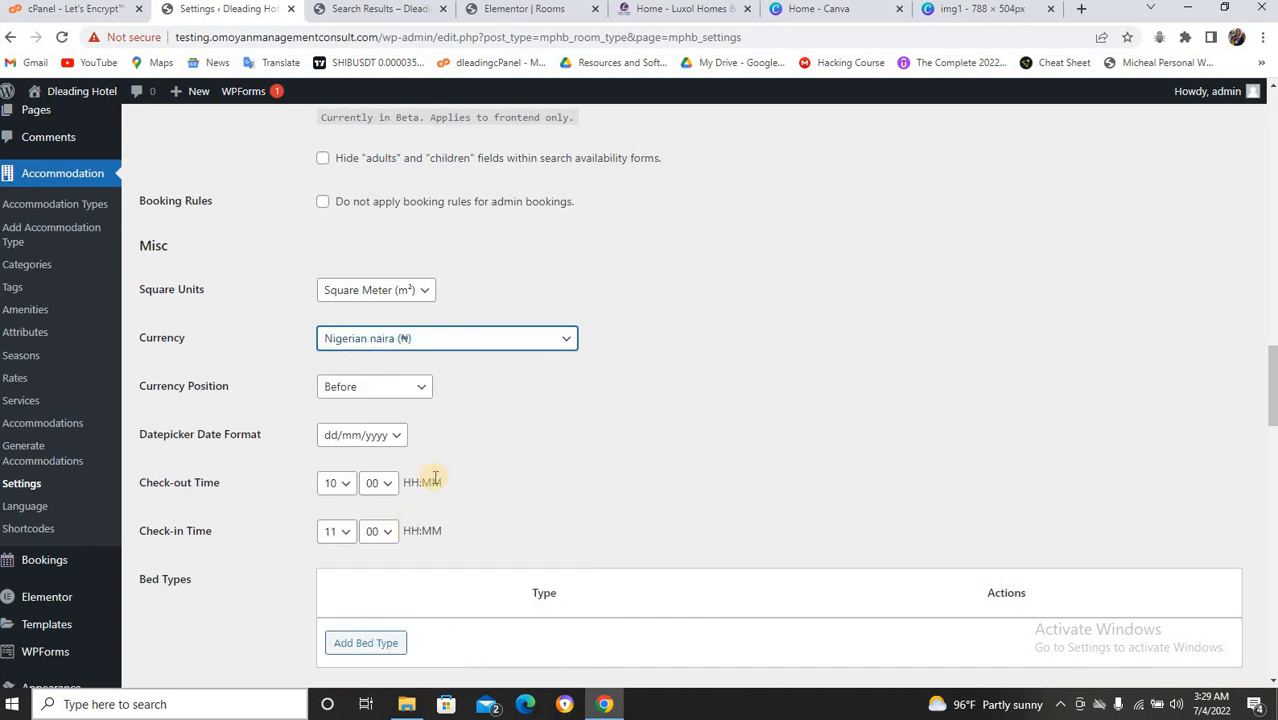
# Save the Hotel Booking settings with the new naira currency.
pyautogui.scroll(-2, 565, 459)
pyautogui.scroll(-3, 523, 457)
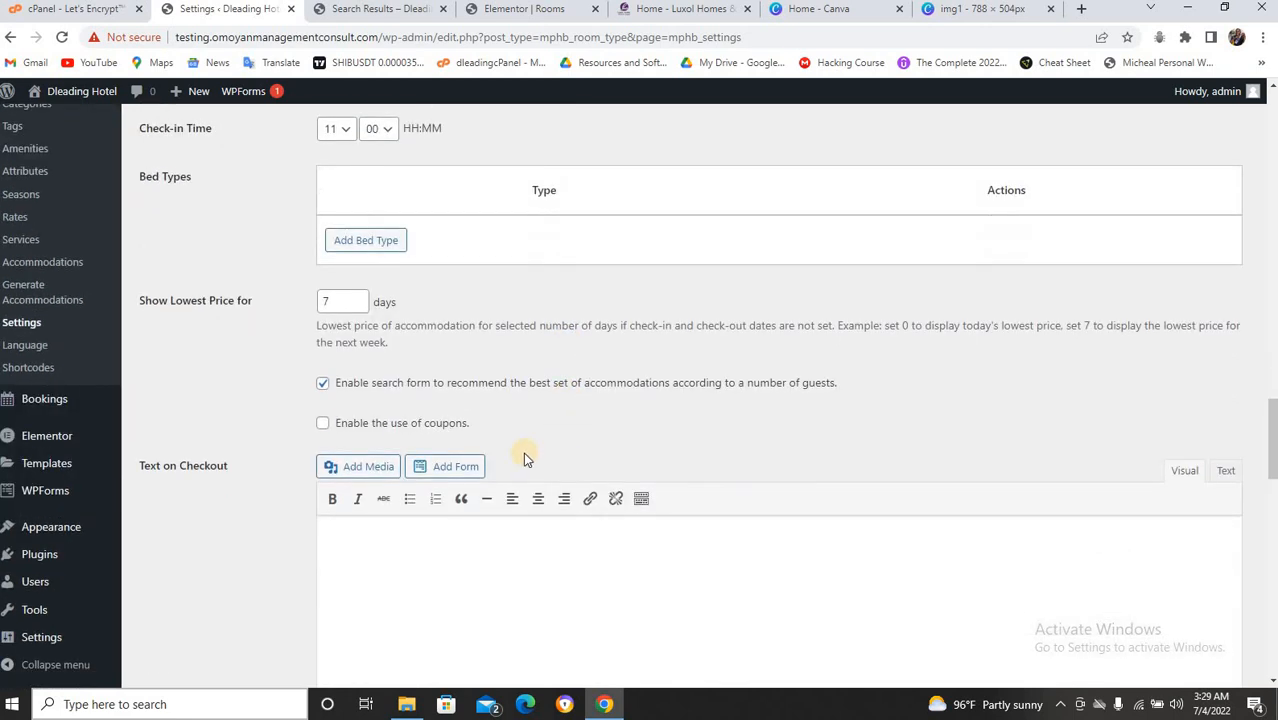
pyautogui.scroll(-5, 534, 446)
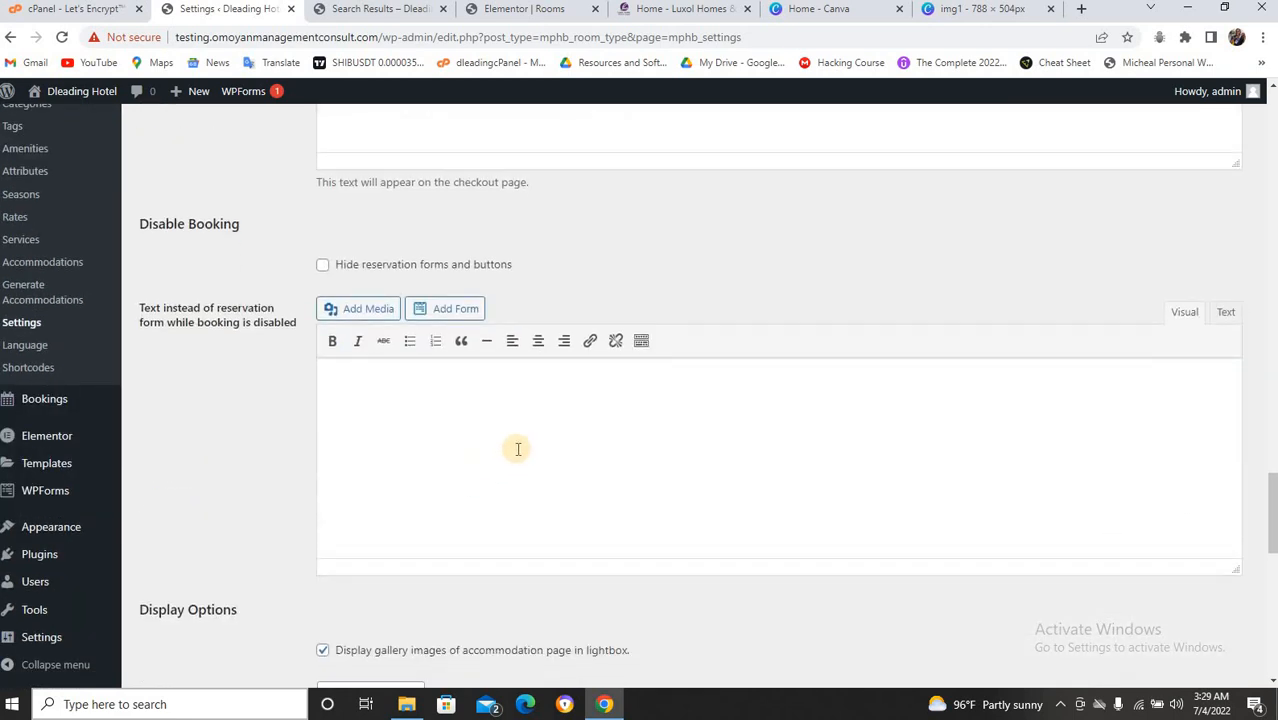
pyautogui.scroll(5, 455, 470)
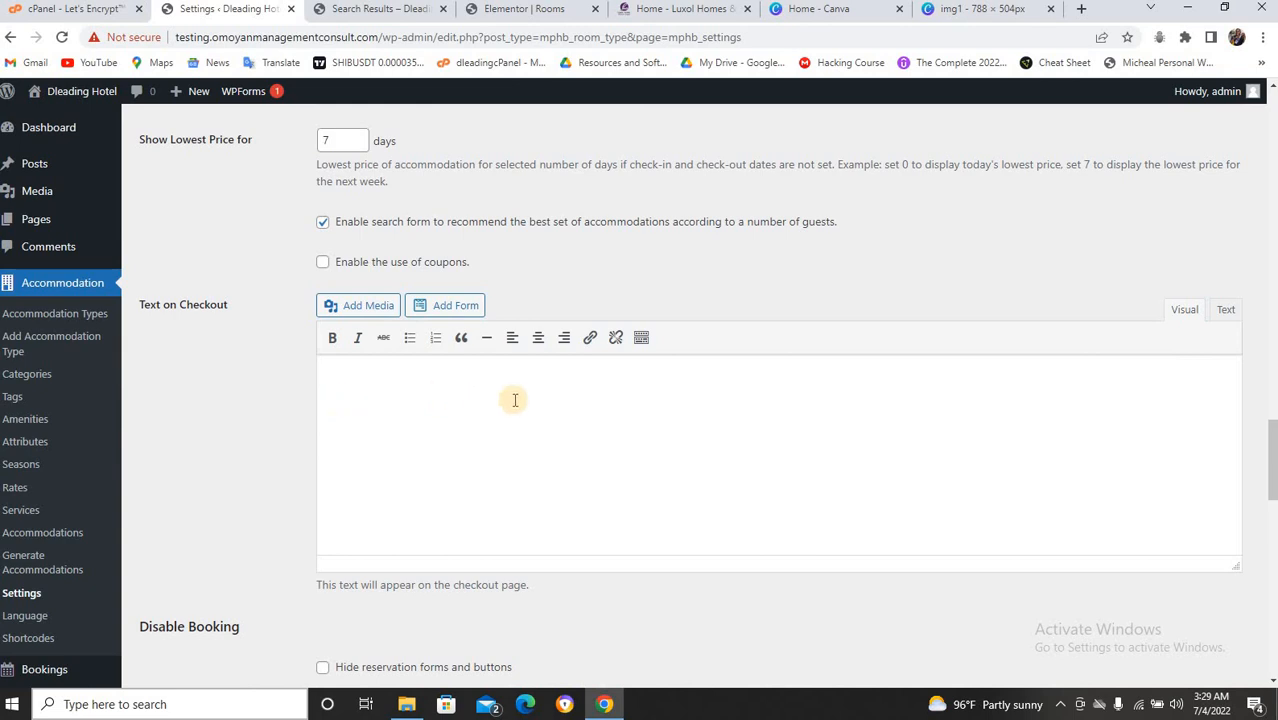
pyautogui.scroll(-3, 454, 400)
pyautogui.scroll(-3, 493, 476)
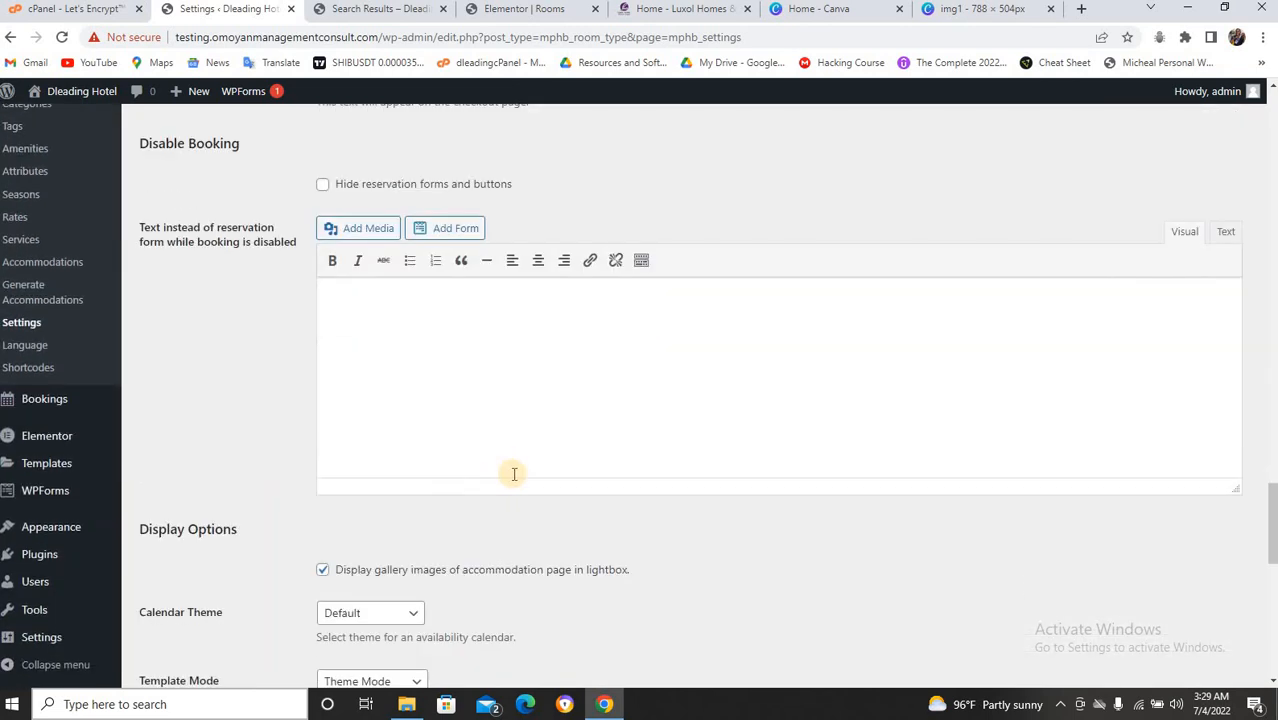
pyautogui.scroll(-5, 516, 469)
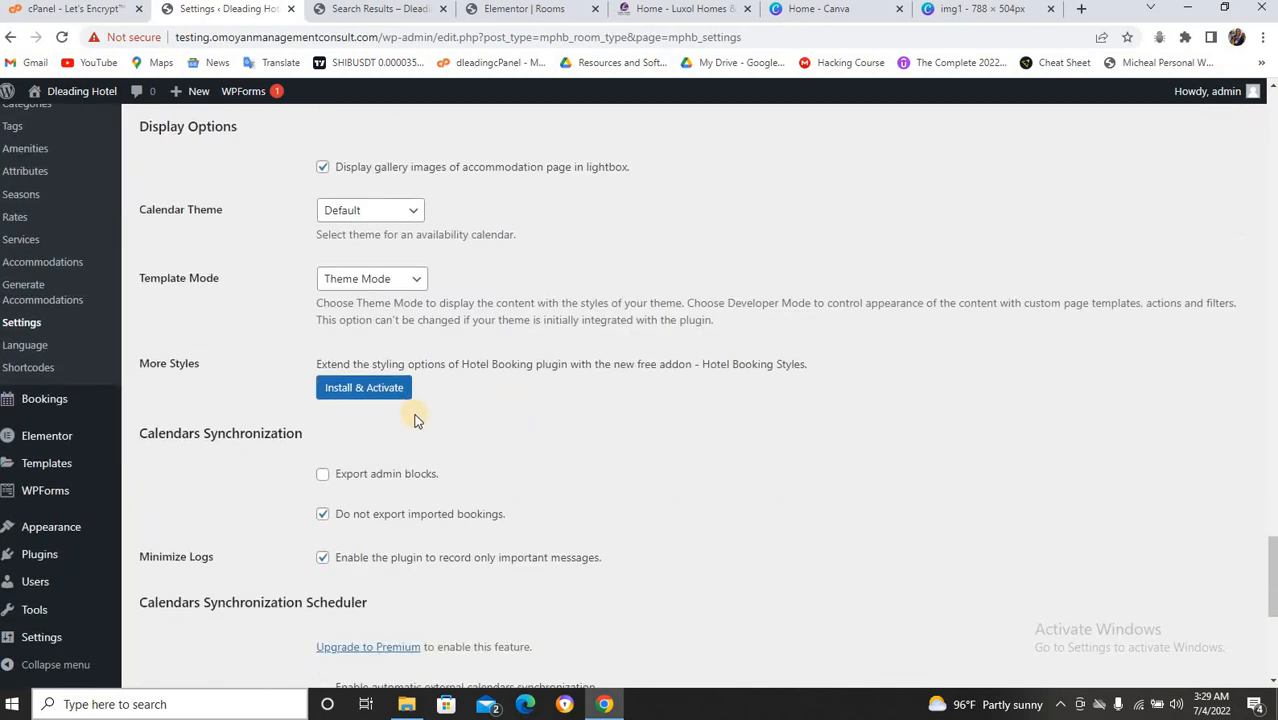
pyautogui.scroll(-1, 522, 417)
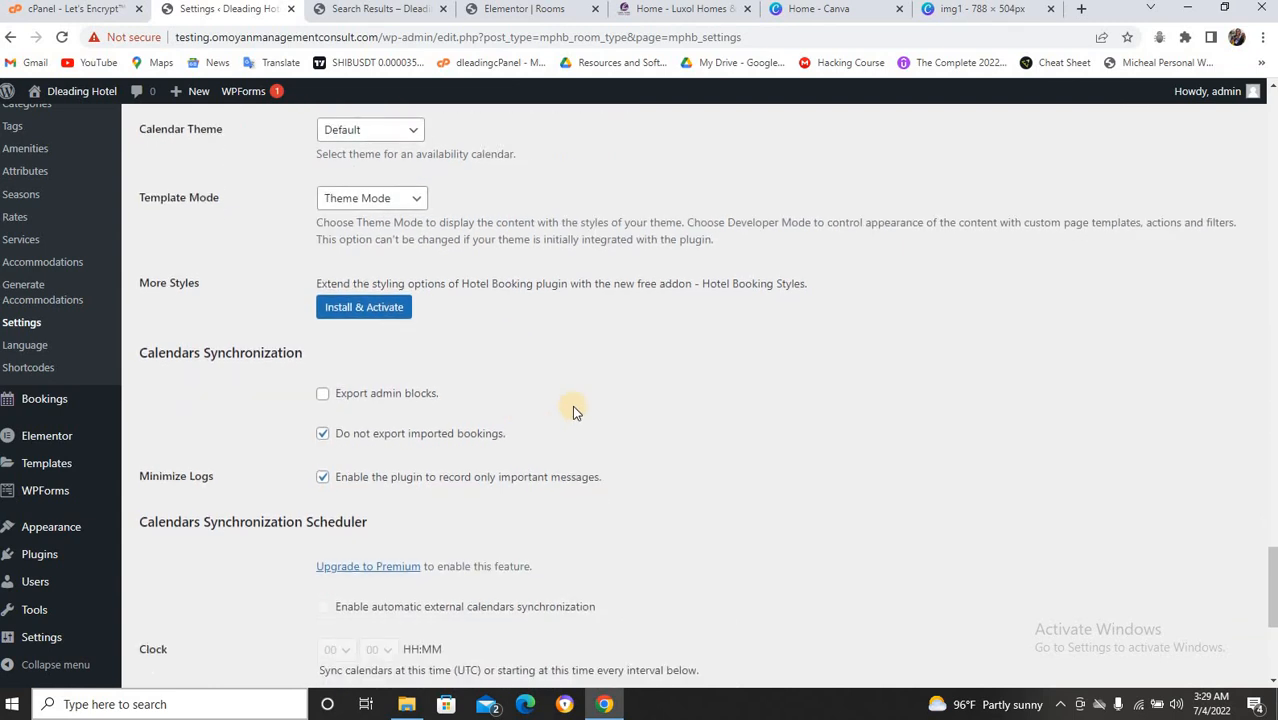
pyautogui.scroll(-4, 573, 409)
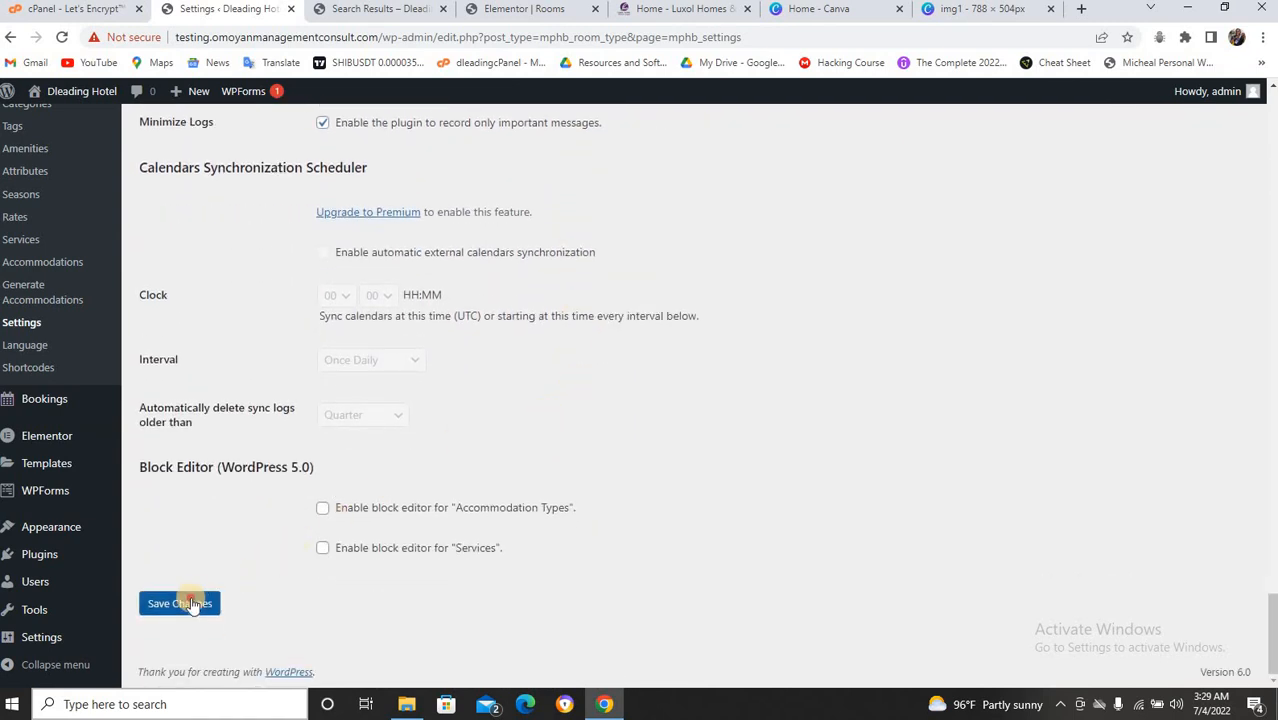
pyautogui.click(184, 603)
# Check the Settings saved notice and Booking Confirmation options, then view Admin Emails.
pyautogui.middleClick(537, 441)
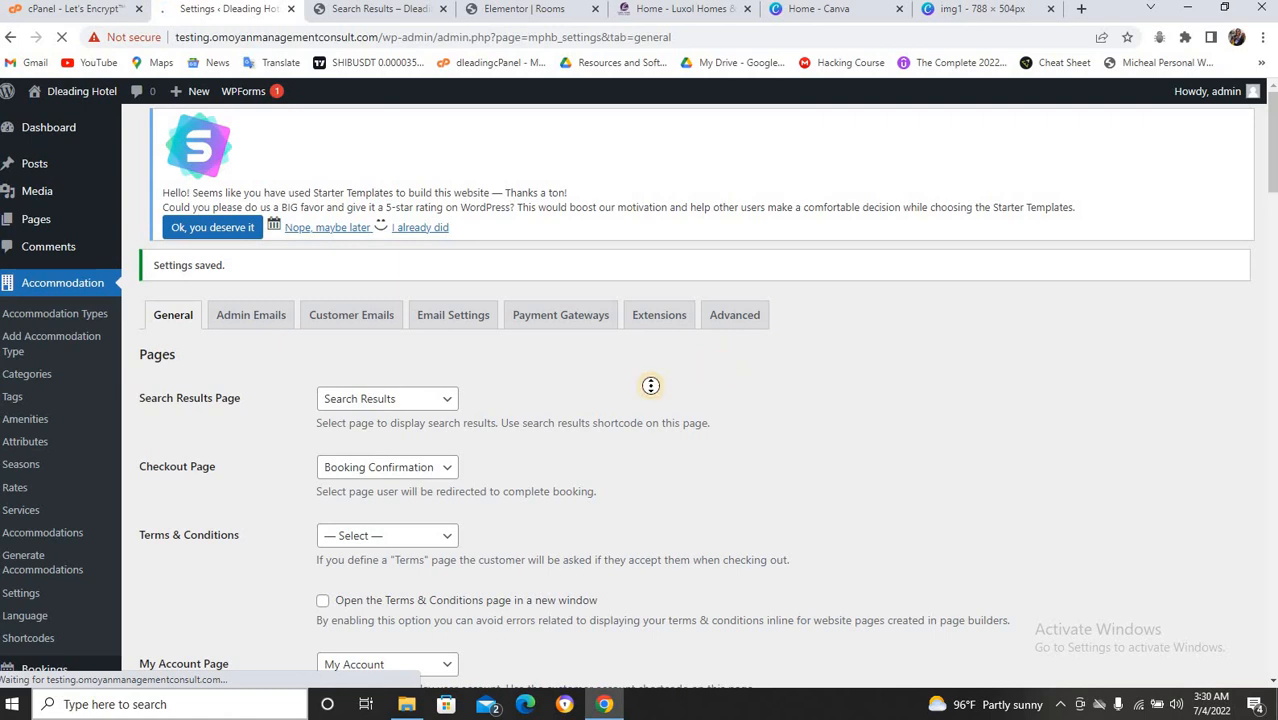
pyautogui.doubleClick(669, 352)
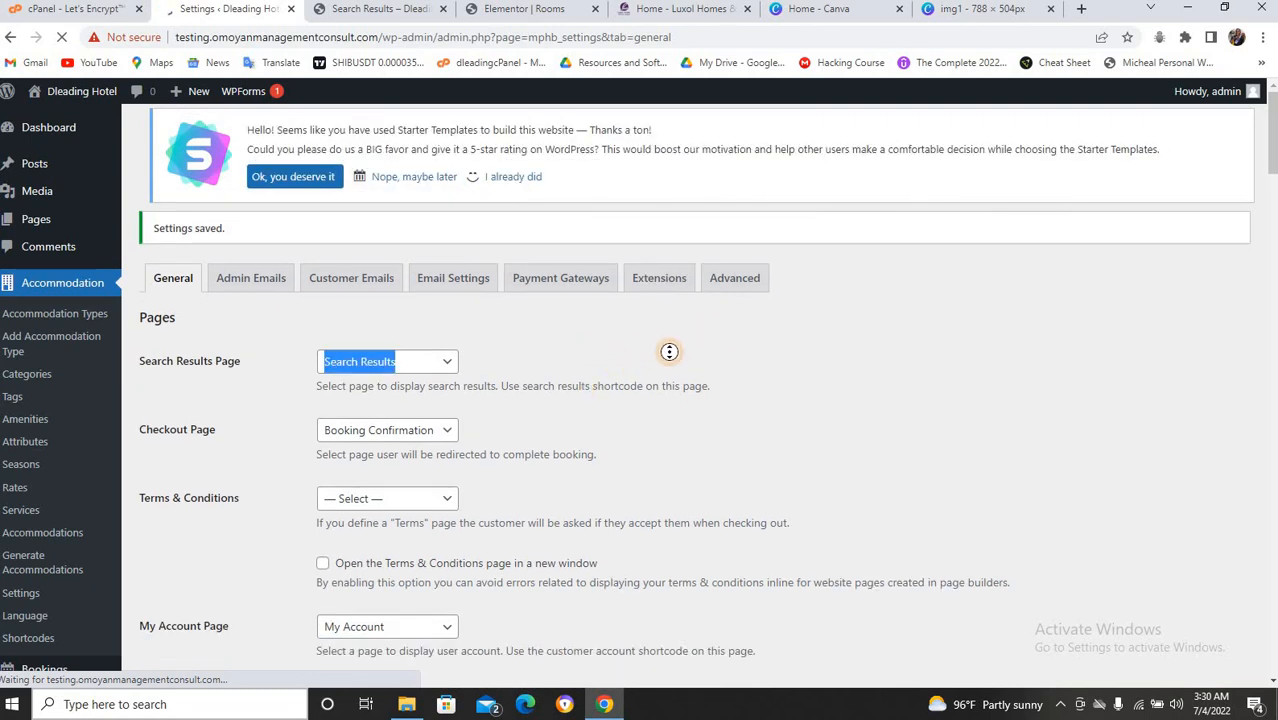
pyautogui.rightClick(904, 289)
pyautogui.click(872, 288)
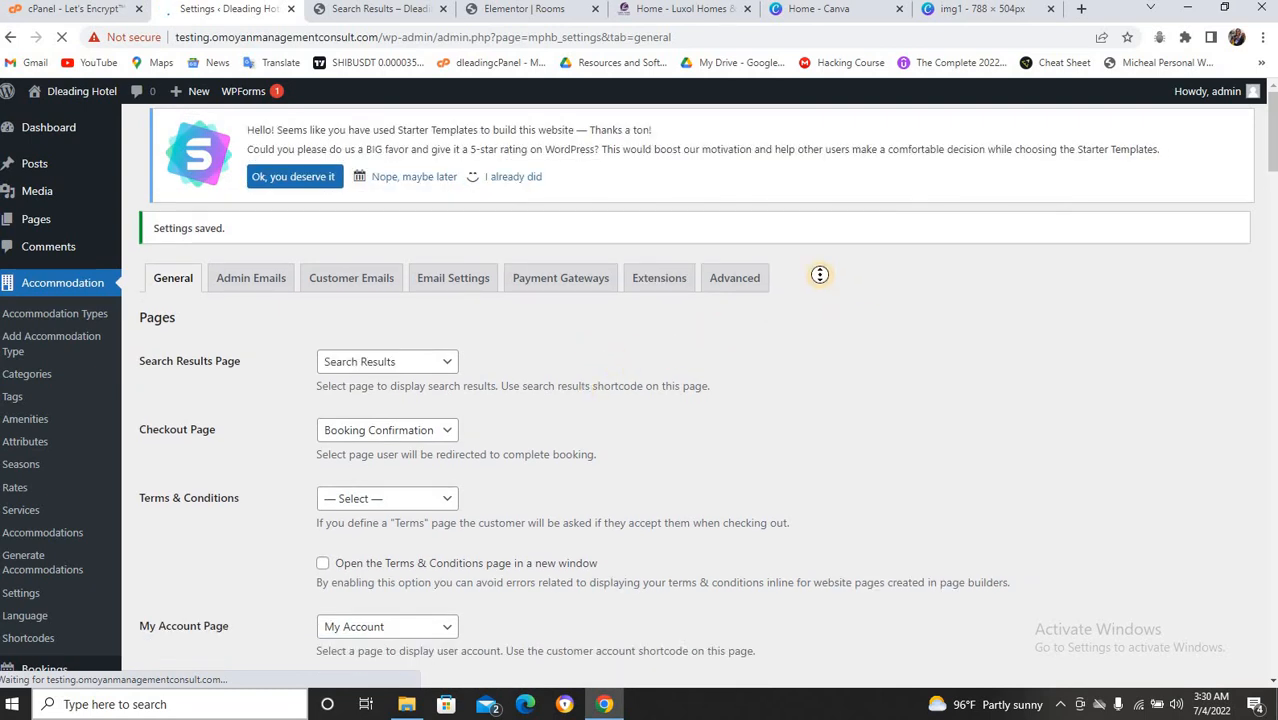
pyautogui.doubleClick(837, 151)
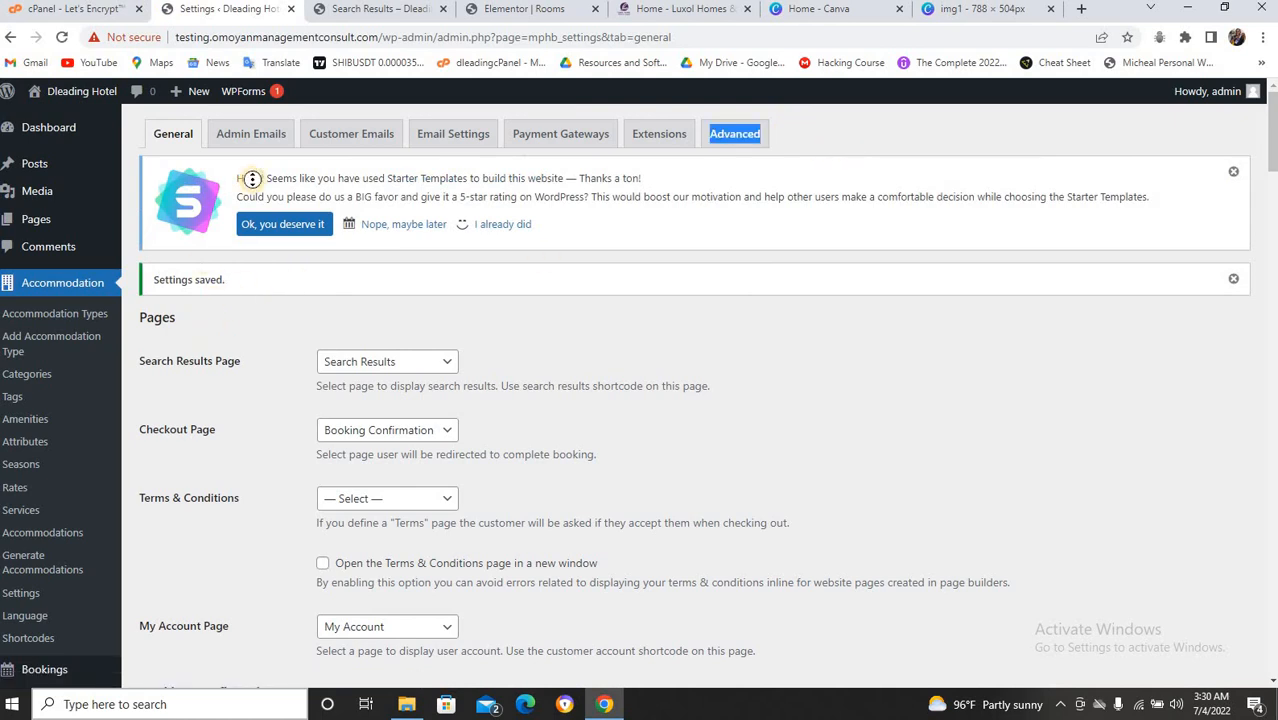
pyautogui.click(248, 279)
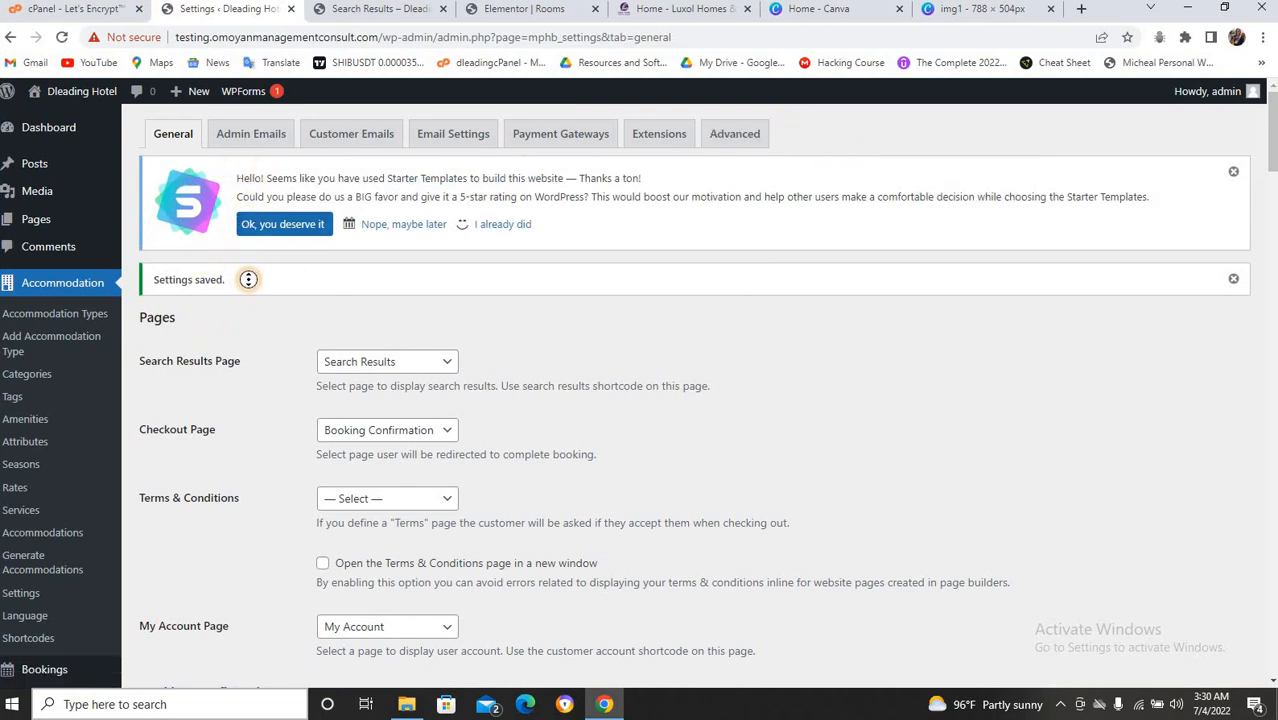
pyautogui.rightClick(248, 281)
pyautogui.middleClick(556, 309)
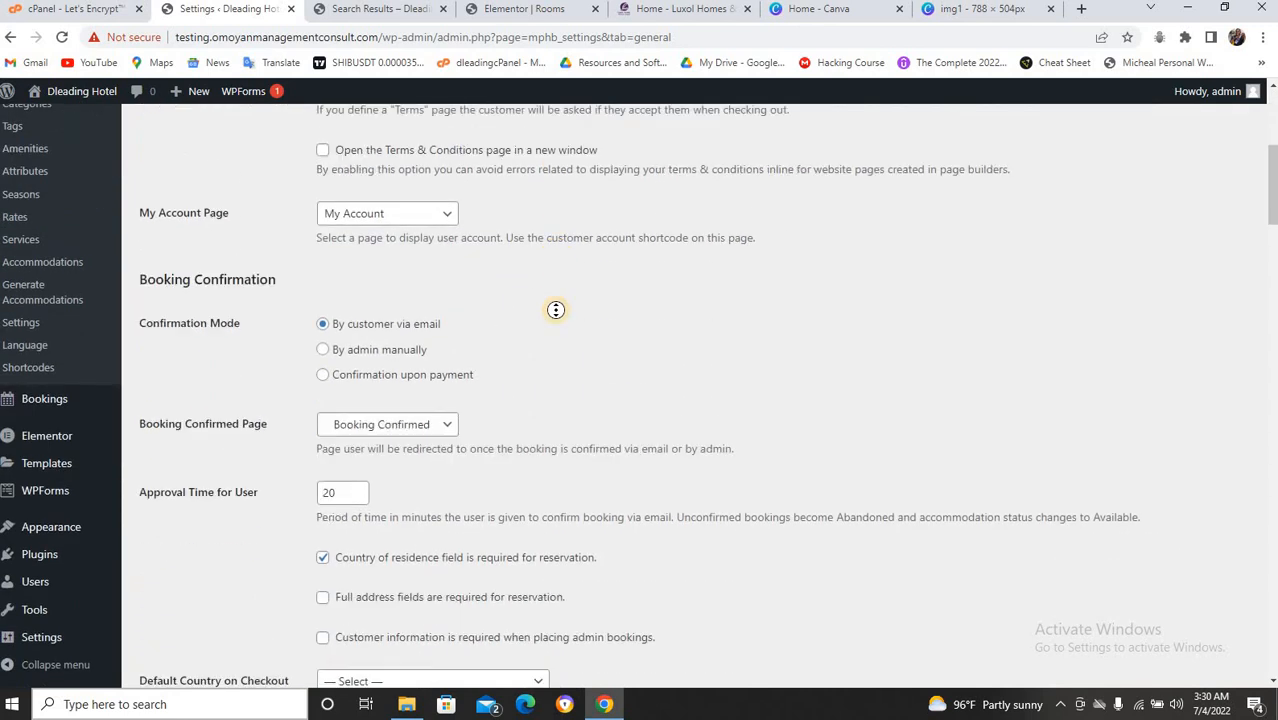
pyautogui.scroll(7, 556, 309)
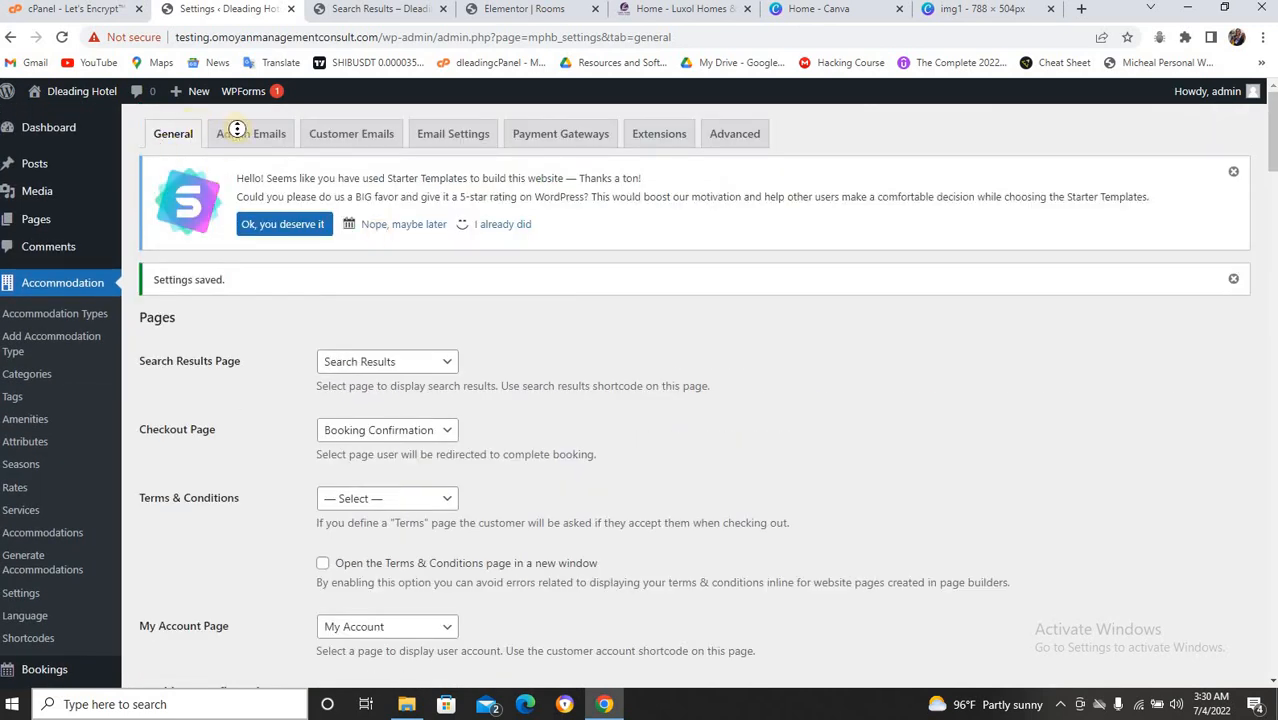
pyautogui.click(235, 130)
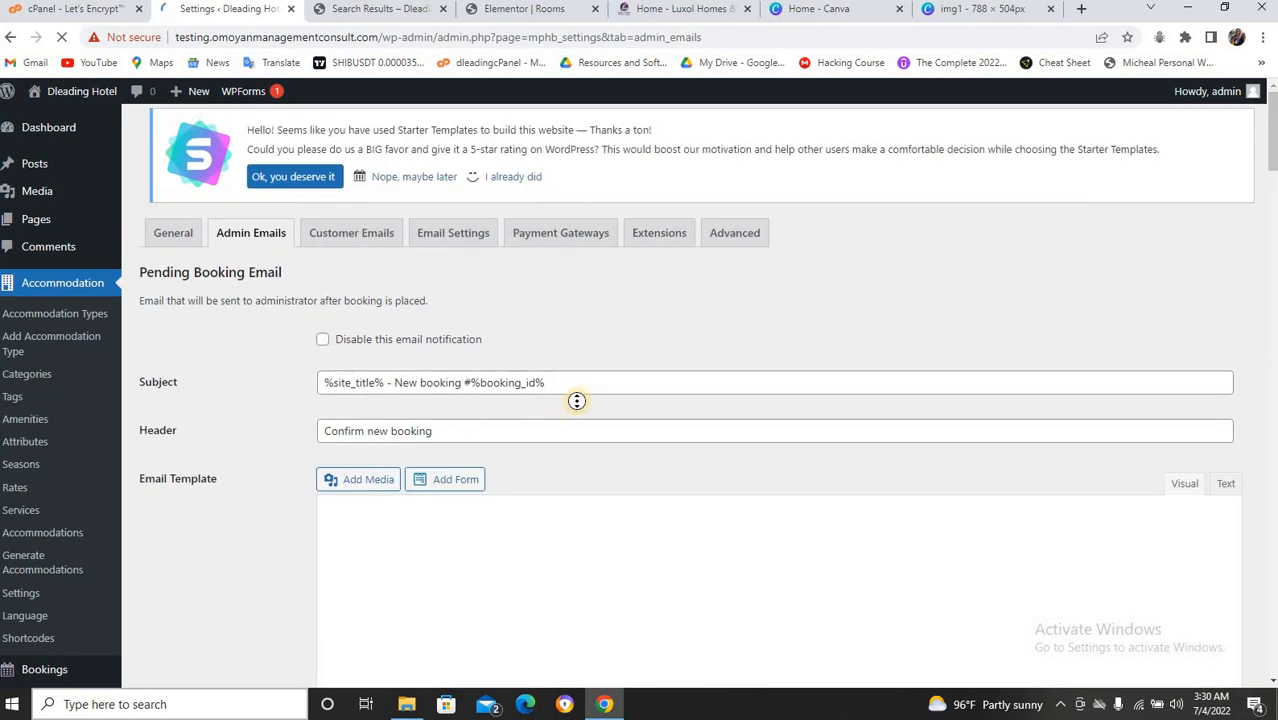
pyautogui.scroll(-3, 576, 400)
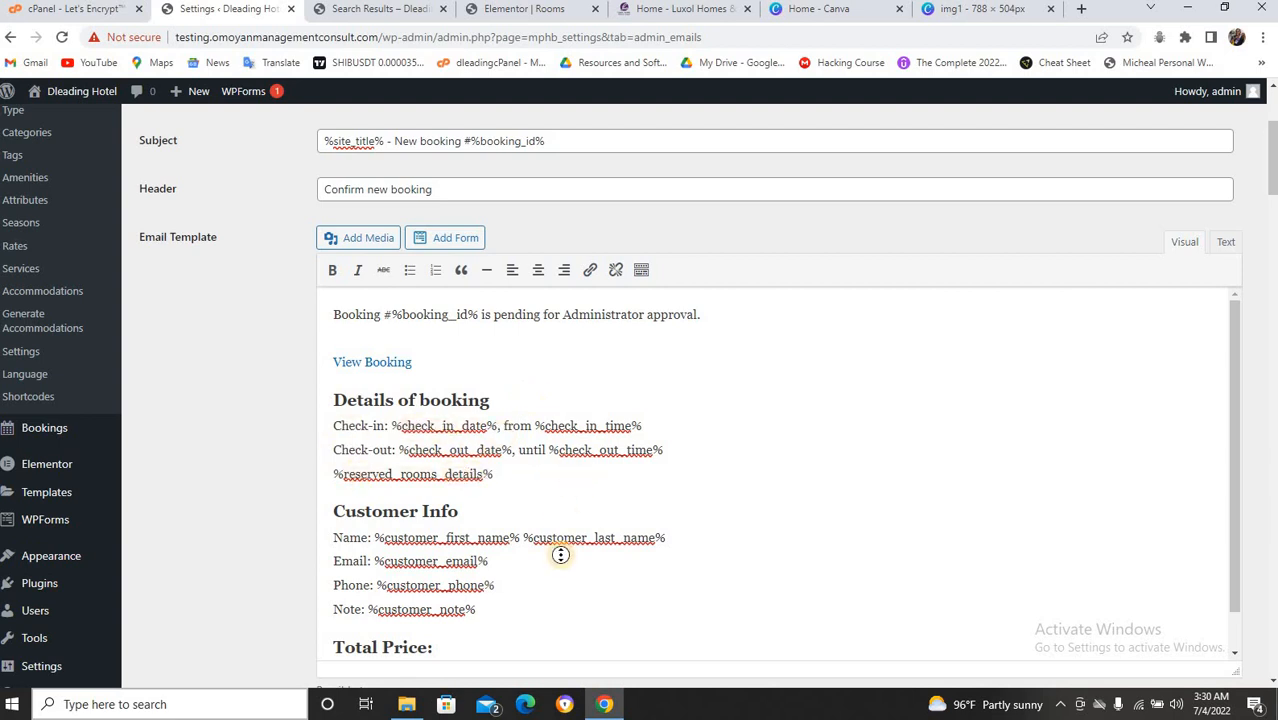
pyautogui.scroll(-1, 560, 555)
pyautogui.scroll(-2, 560, 555)
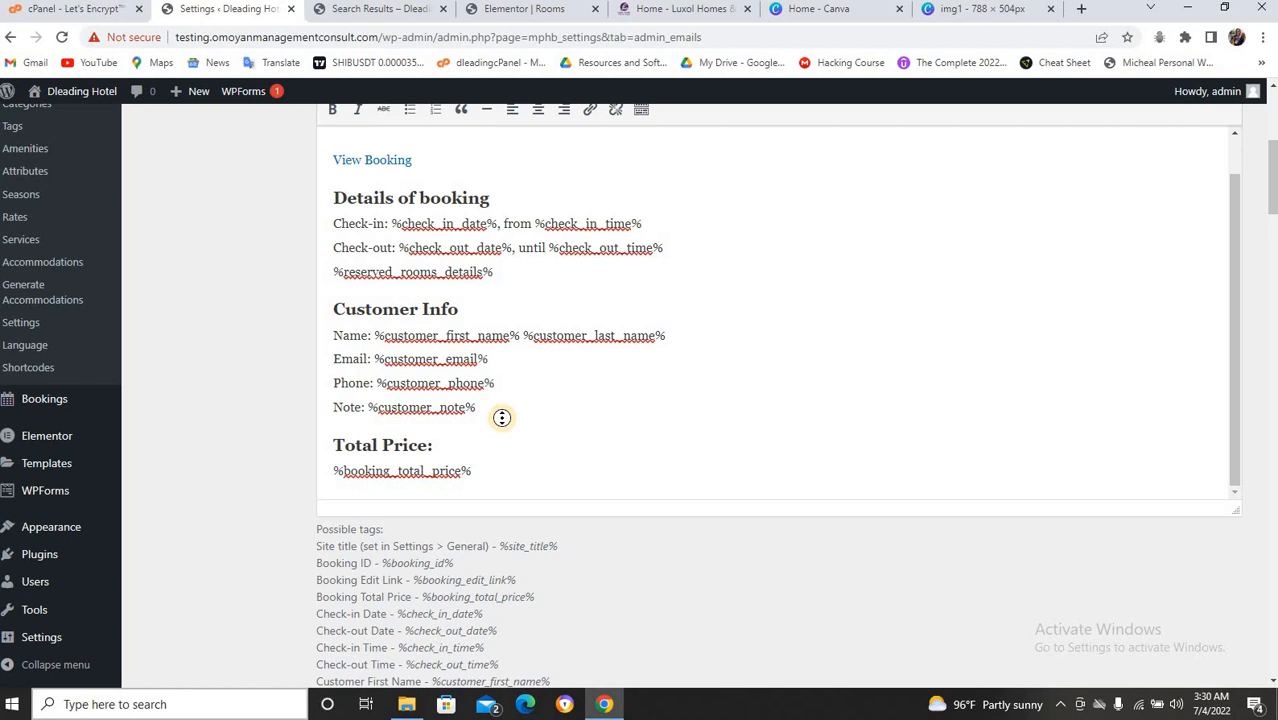
pyautogui.middleClick(598, 390)
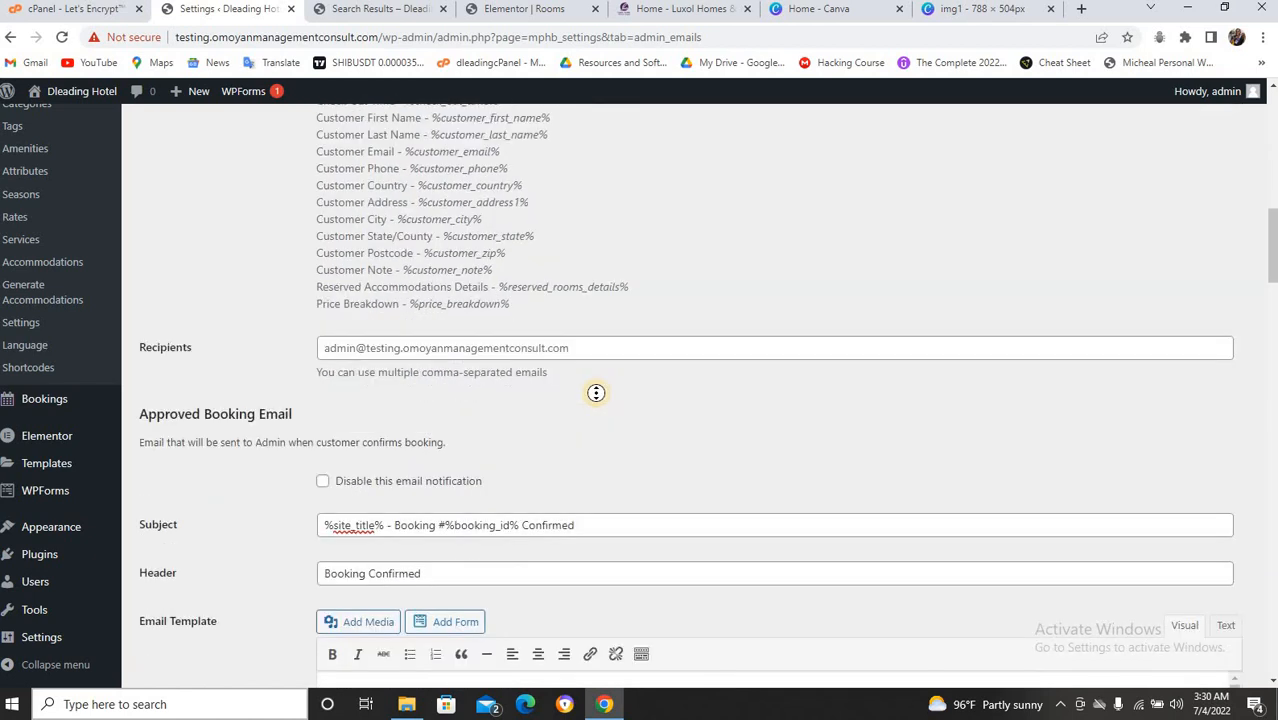
pyautogui.scroll(8, 596, 393)
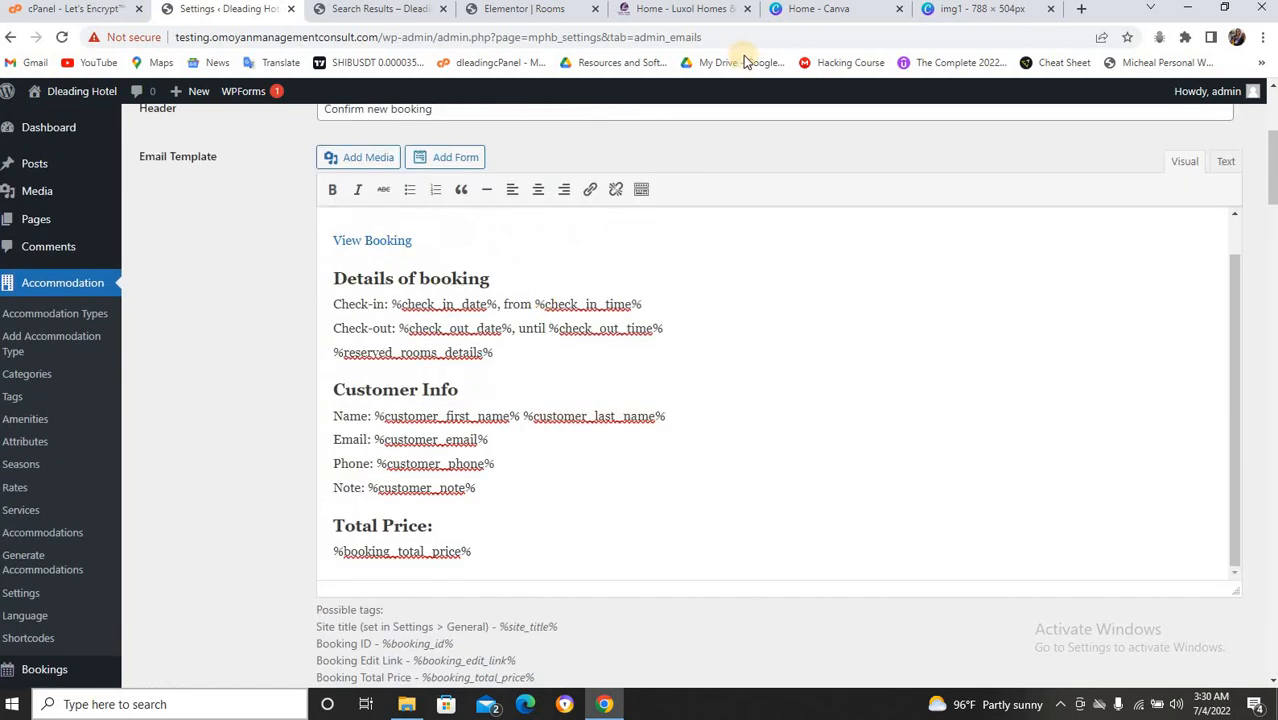
# Go to the Luxol Homes & Suites dashboard and open Accommodation > Settings.
pyautogui.click(692, 14)
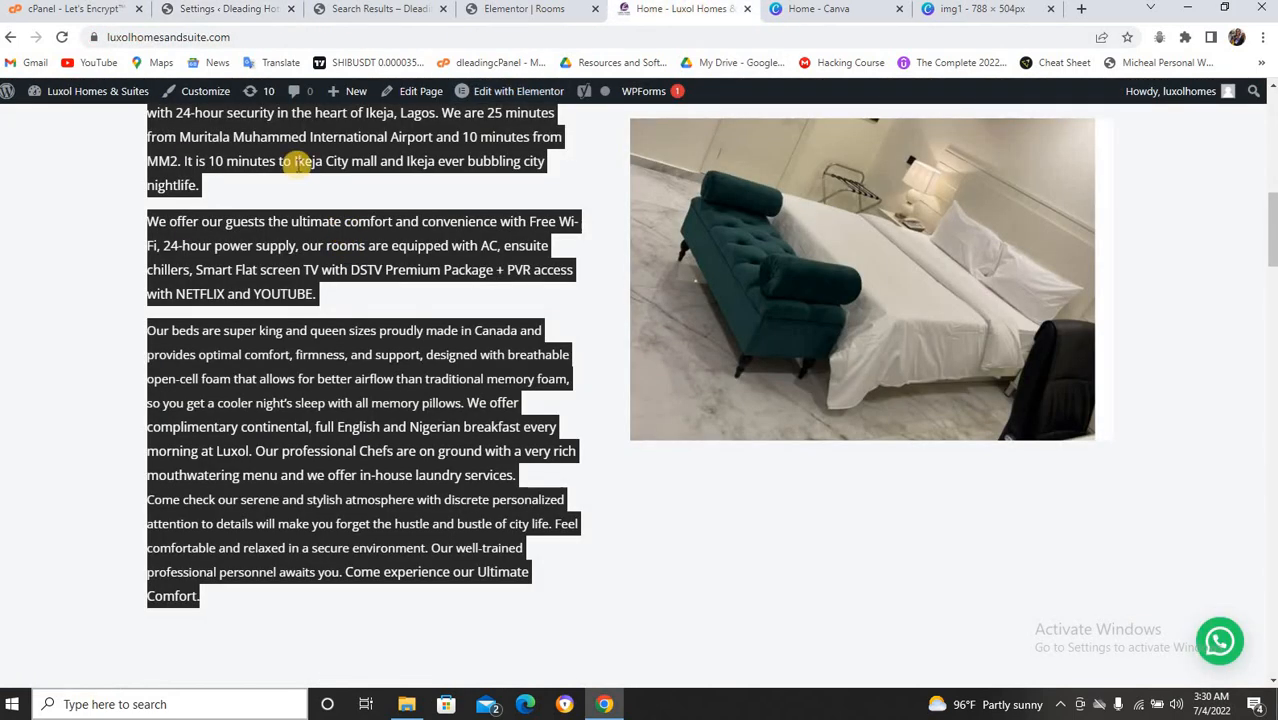
pyautogui.moveTo(78, 98)
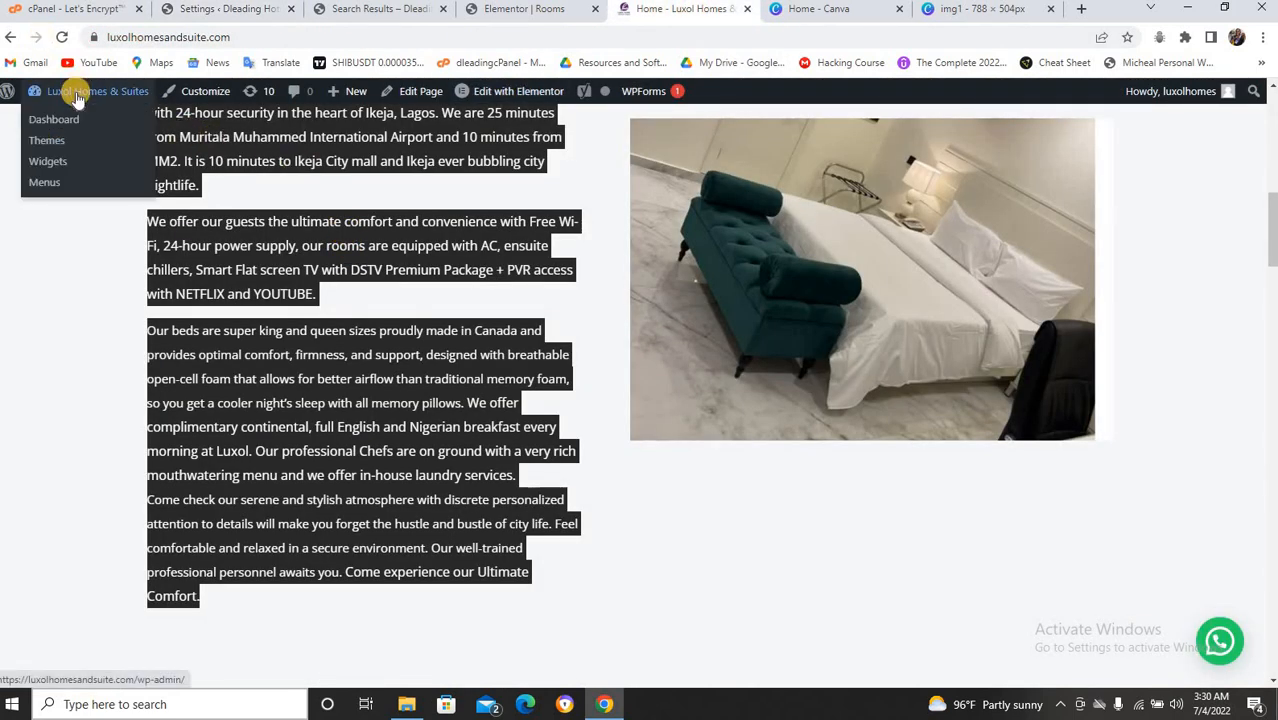
pyautogui.click(66, 124)
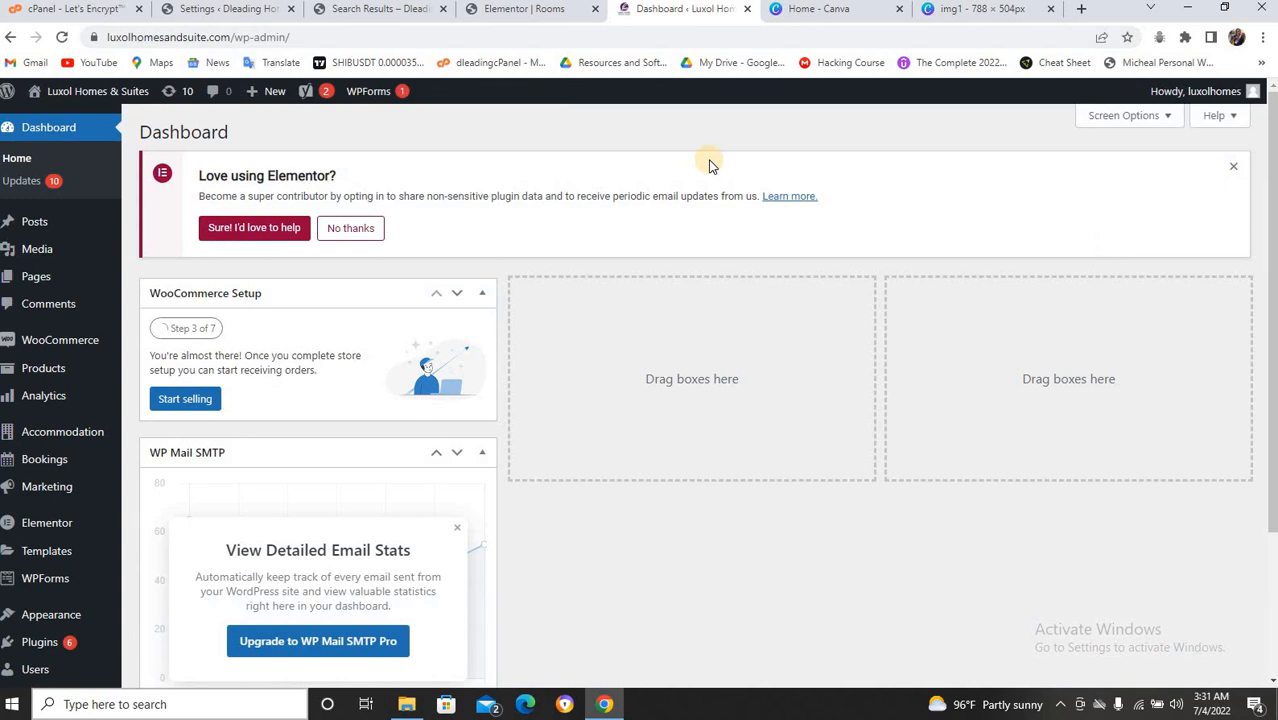
pyautogui.moveTo(70, 430)
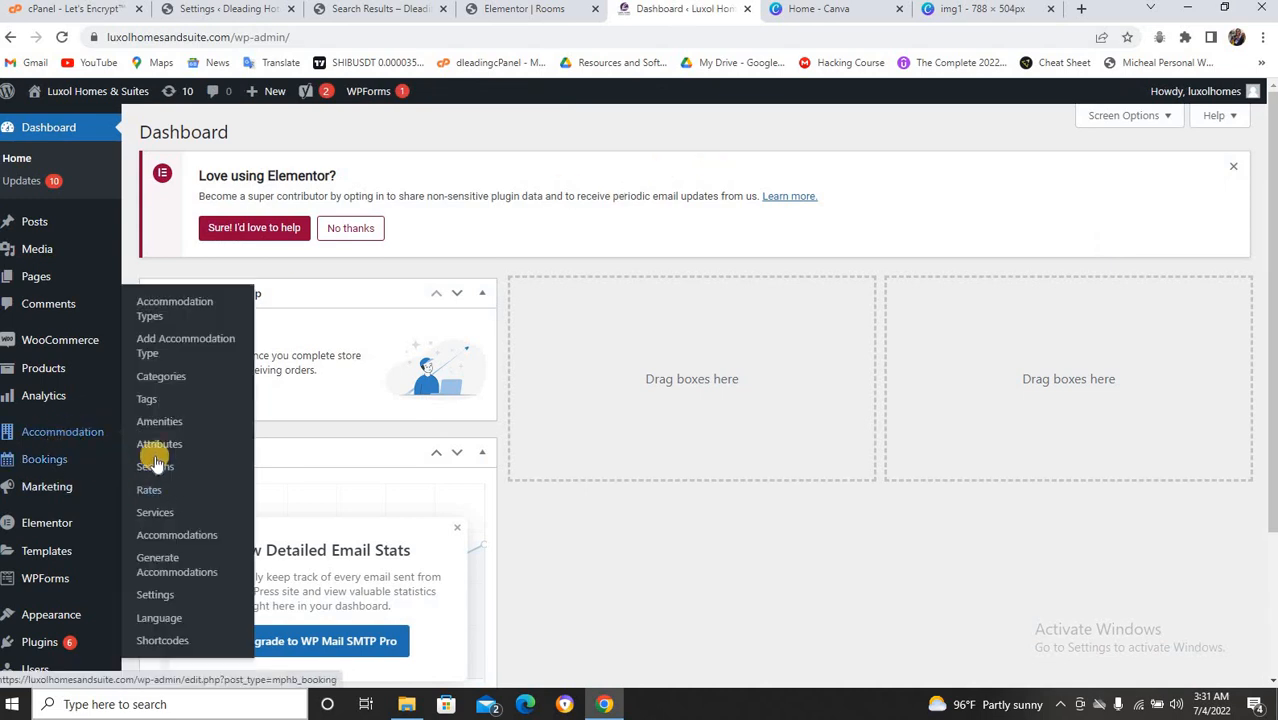
pyautogui.moveTo(63, 459)
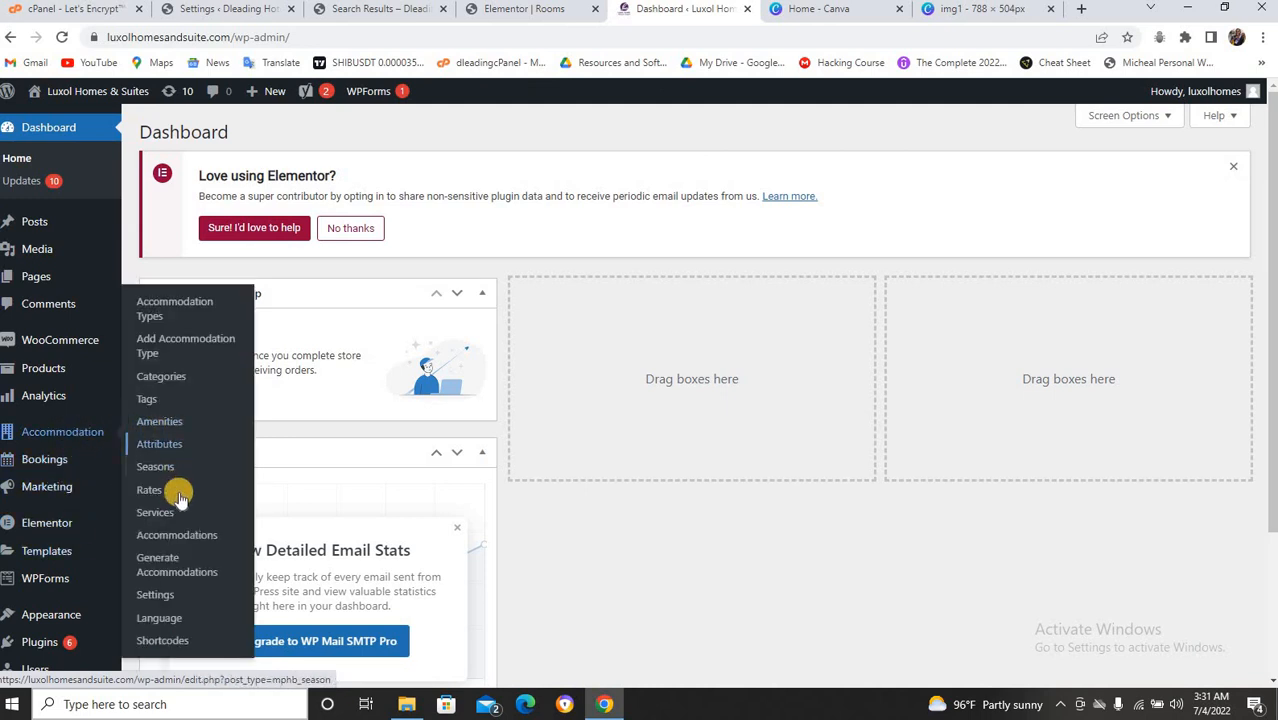
pyautogui.click(184, 571)
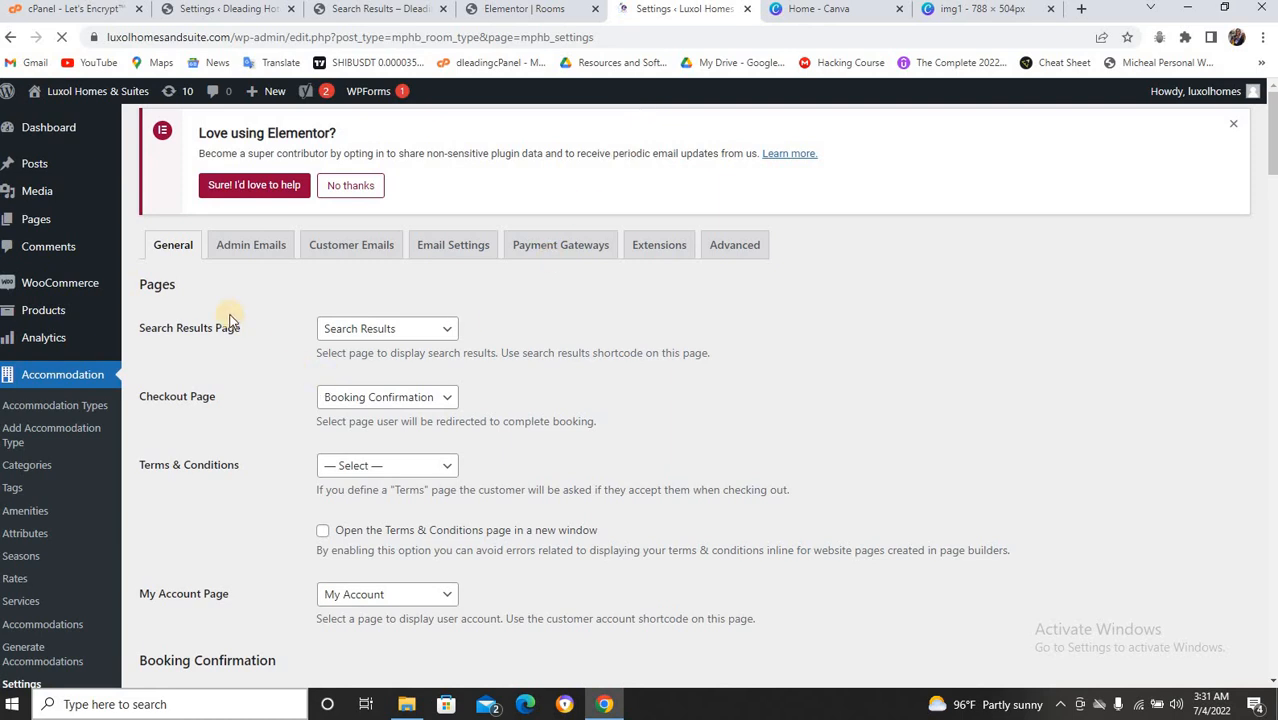
# Look through the Luxol site's admin email templates, then show its customer email templates.
pyautogui.click(264, 250)
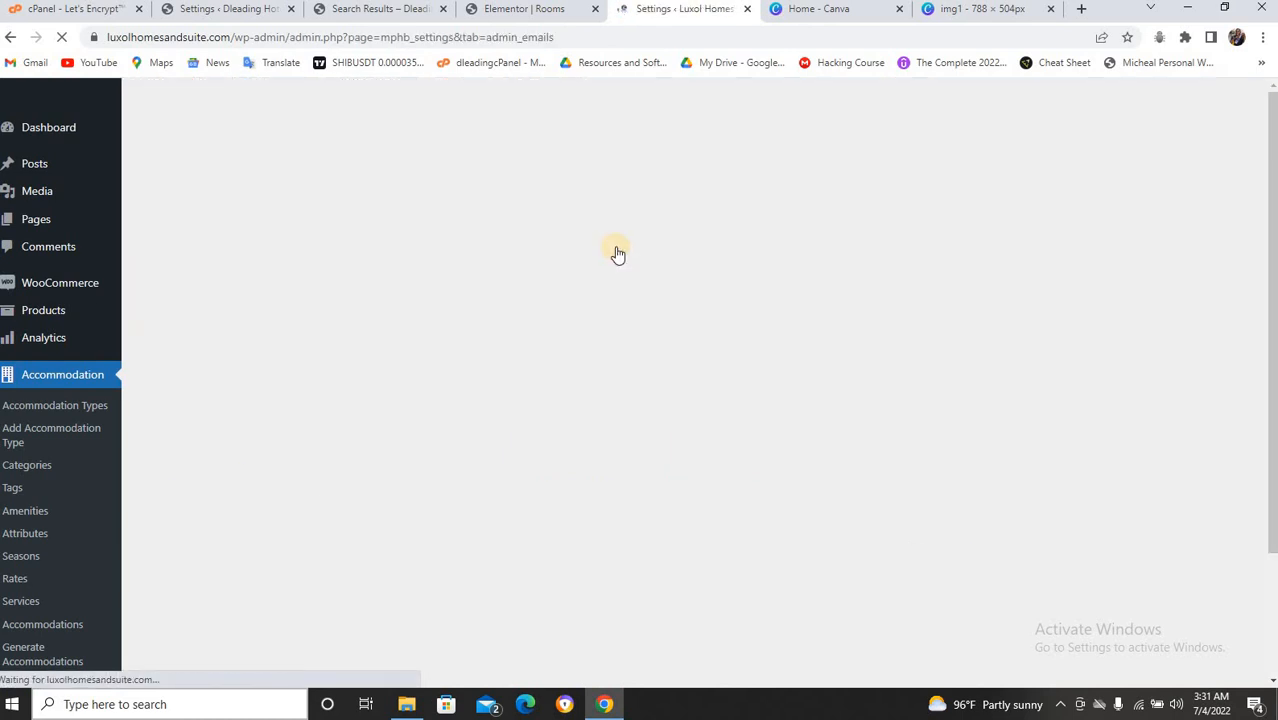
pyautogui.scroll(-10, 617, 252)
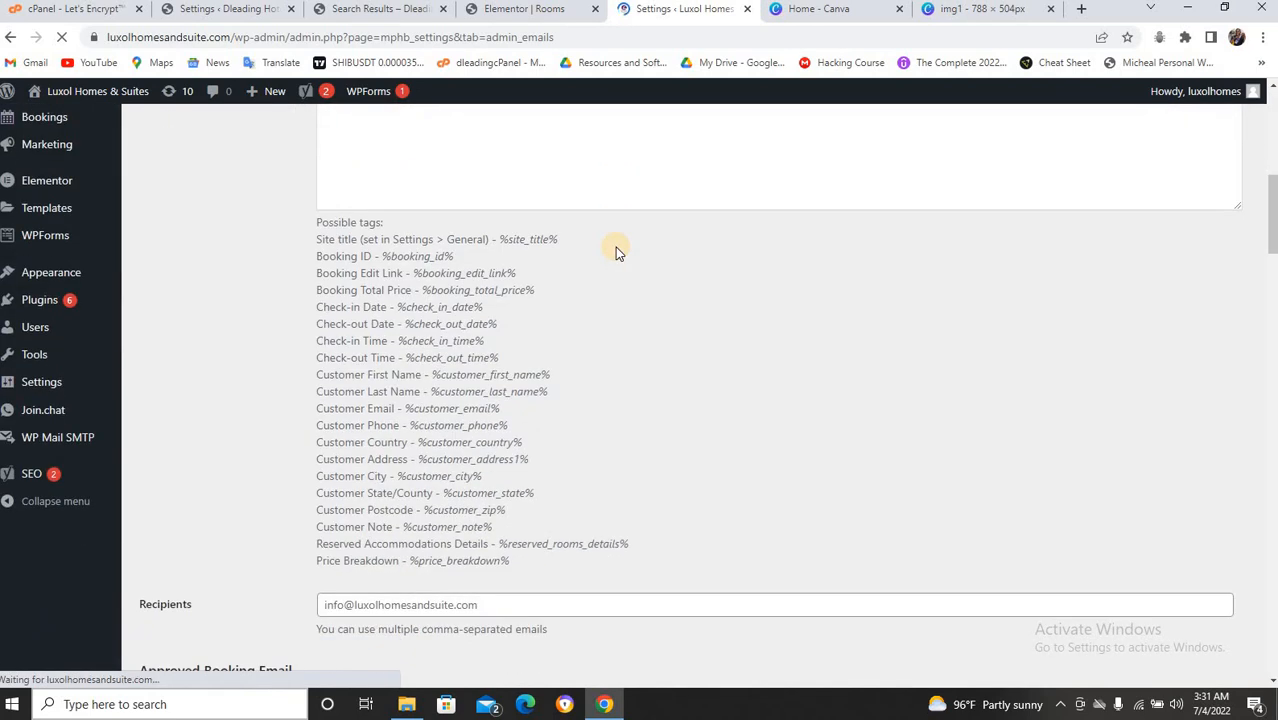
pyautogui.scroll(-10, 617, 252)
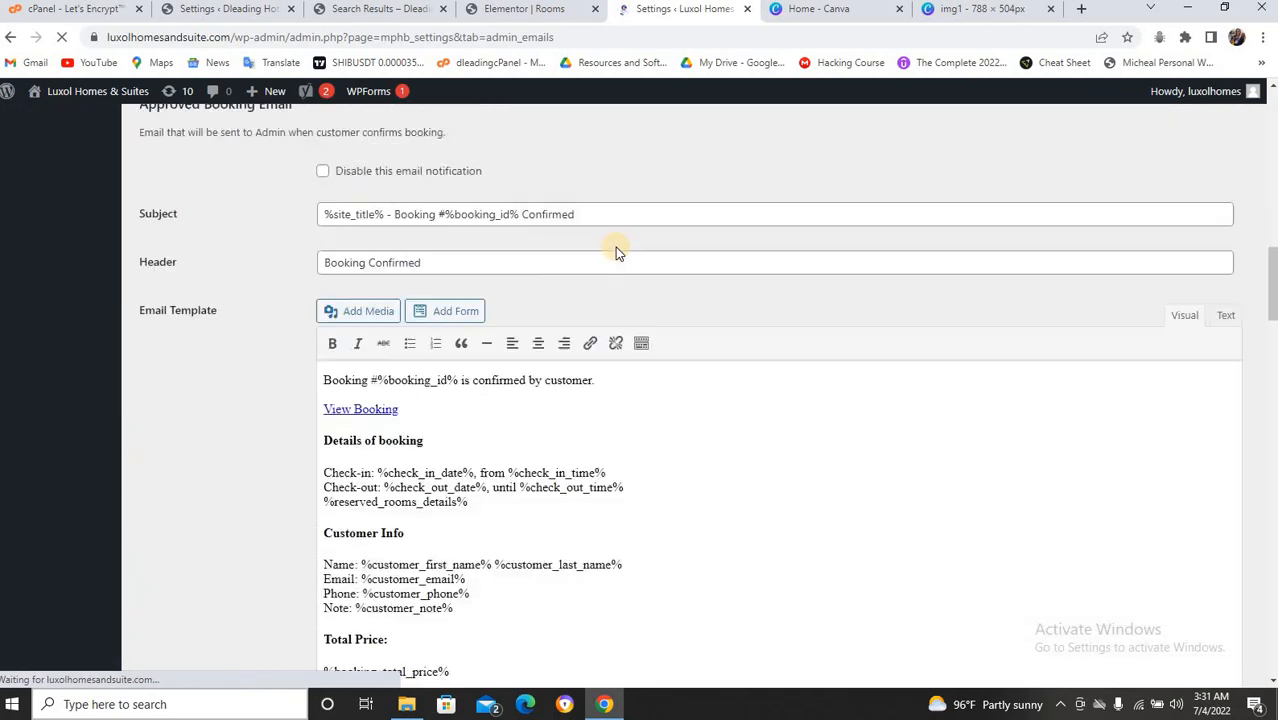
pyautogui.scroll(-4, 617, 252)
pyautogui.scroll(5, 617, 250)
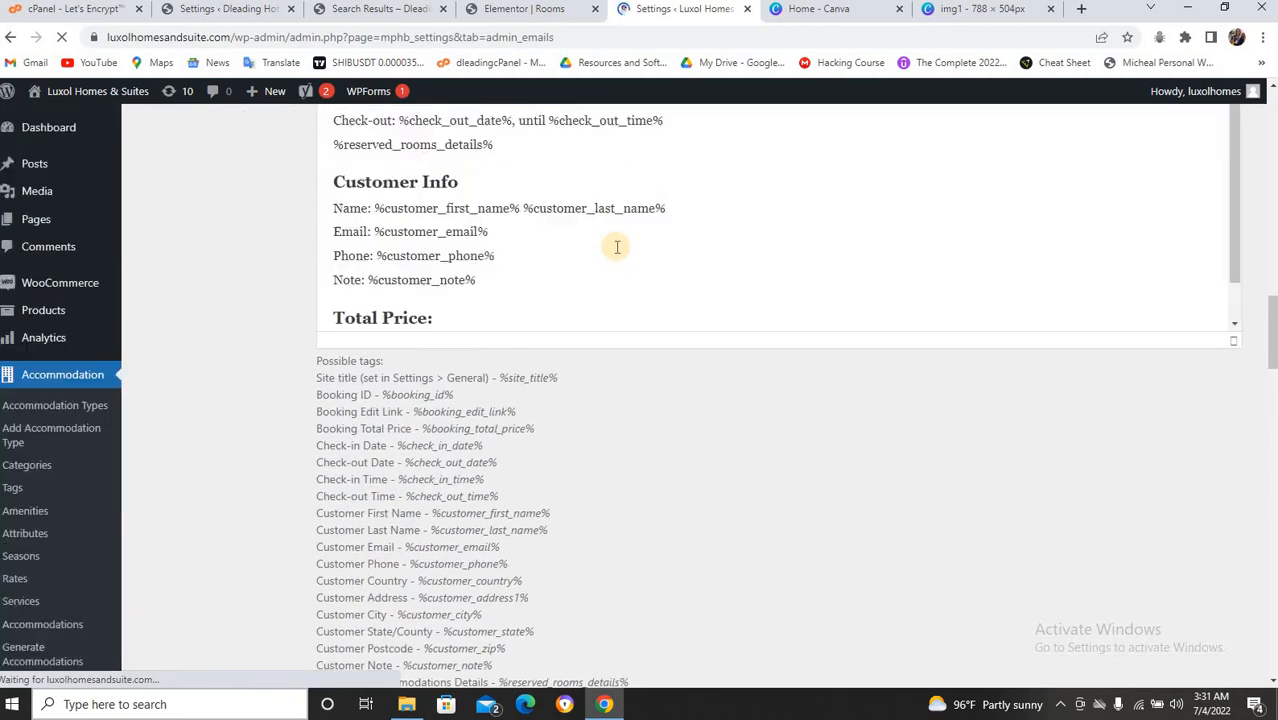
pyautogui.scroll(3, 615, 255)
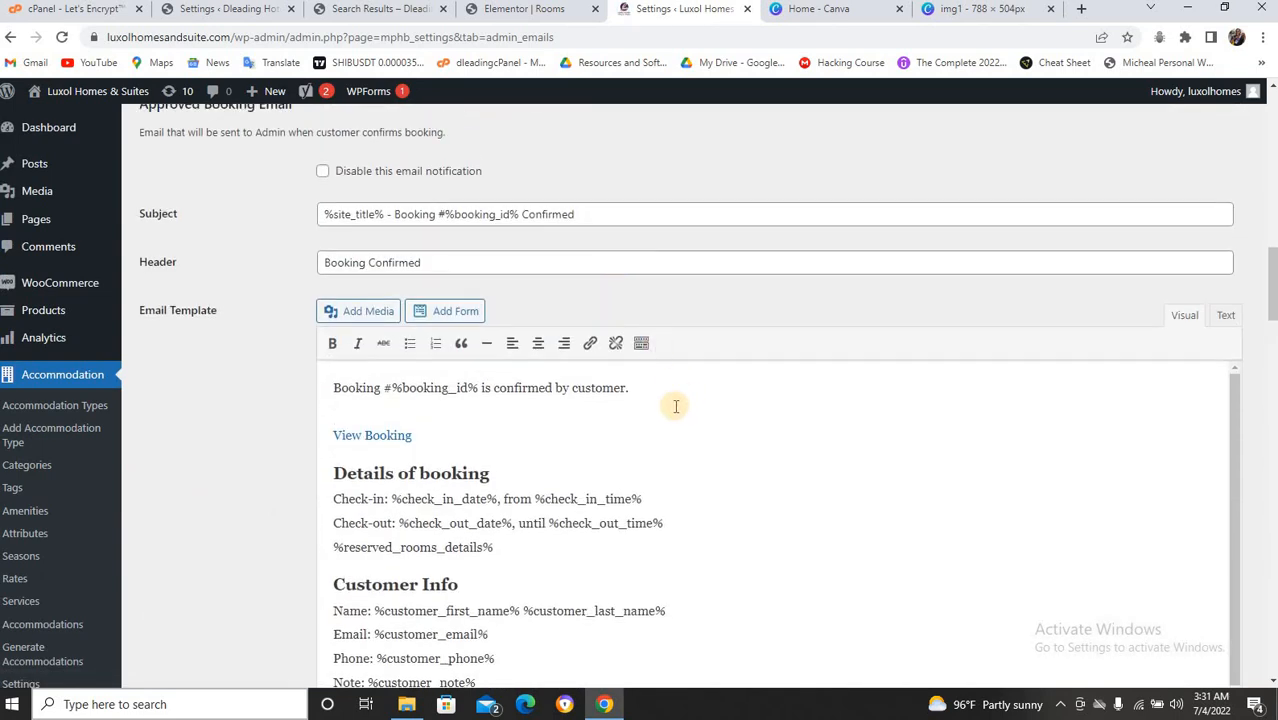
pyautogui.scroll(-1, 676, 408)
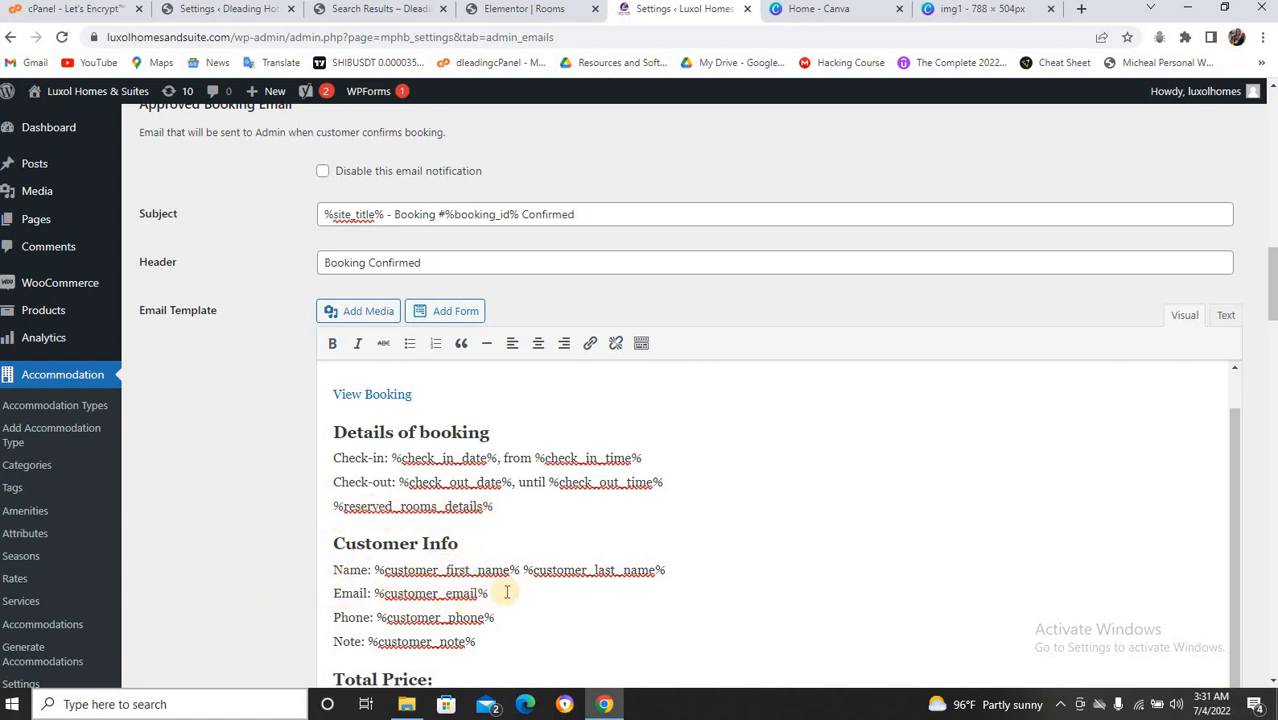
pyautogui.scroll(-2, 511, 569)
pyautogui.scroll(-2, 511, 569)
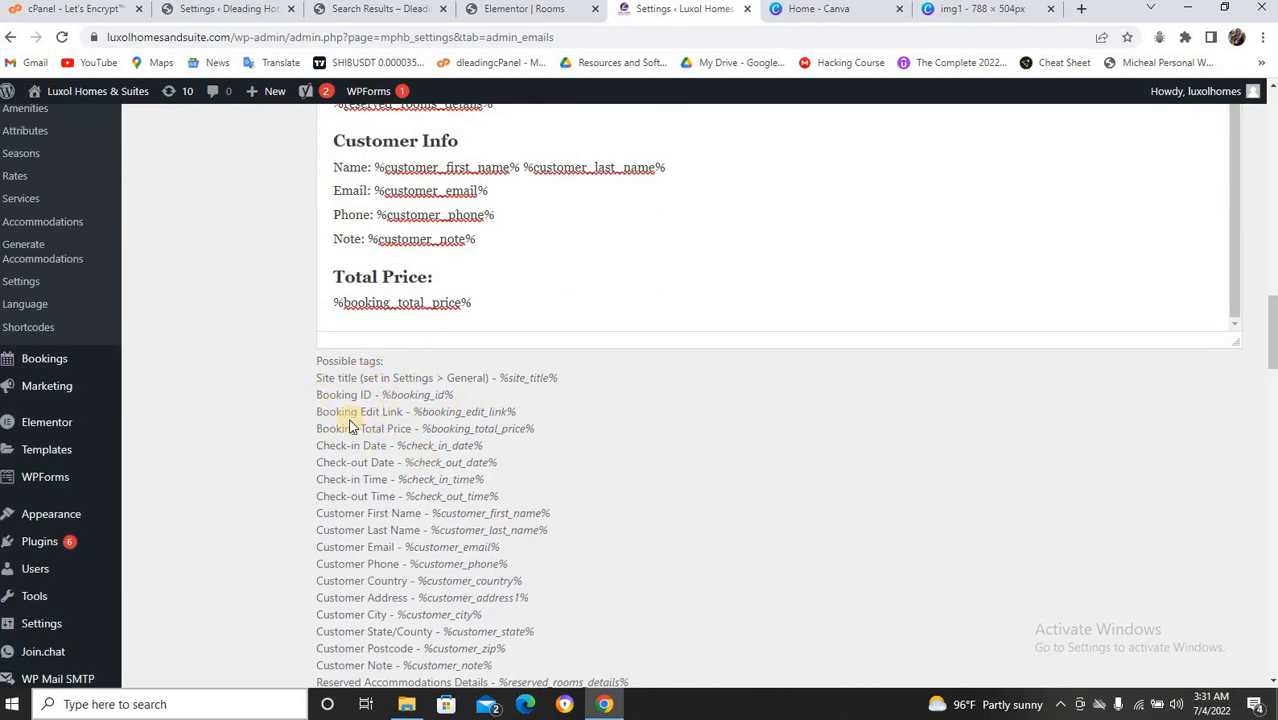
pyautogui.scroll(-10, 565, 417)
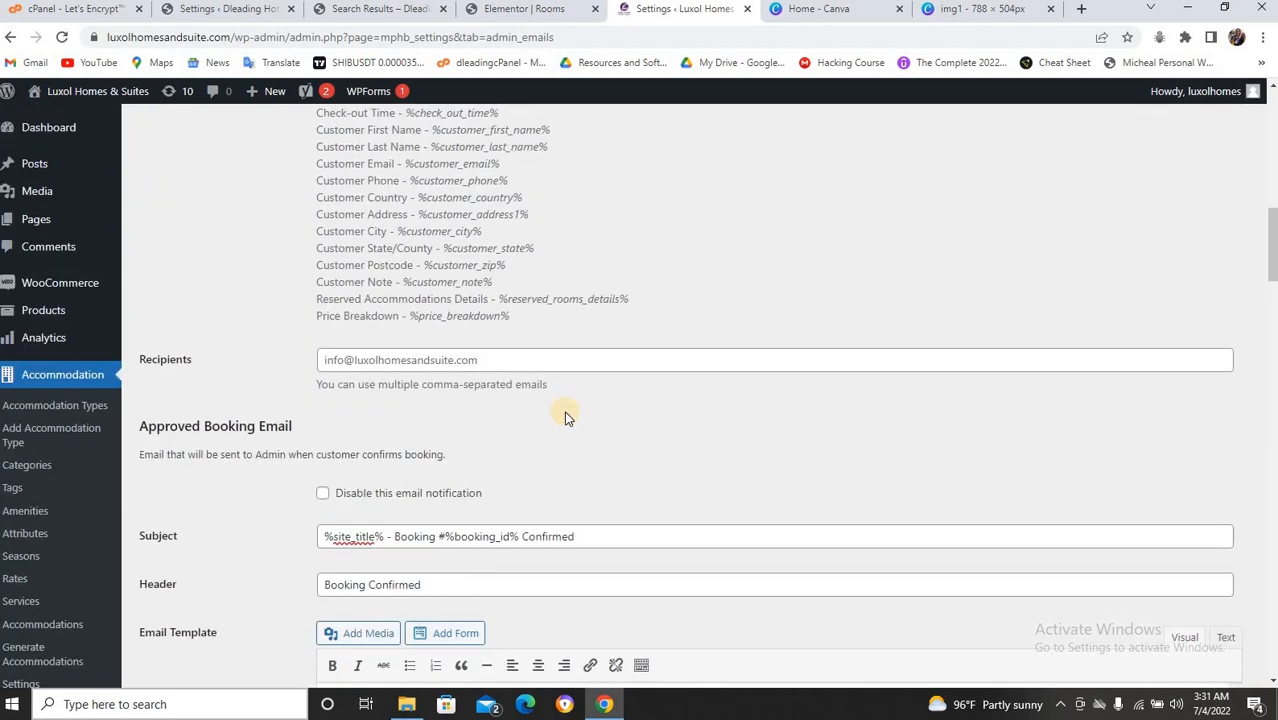
pyautogui.scroll(10, 565, 417)
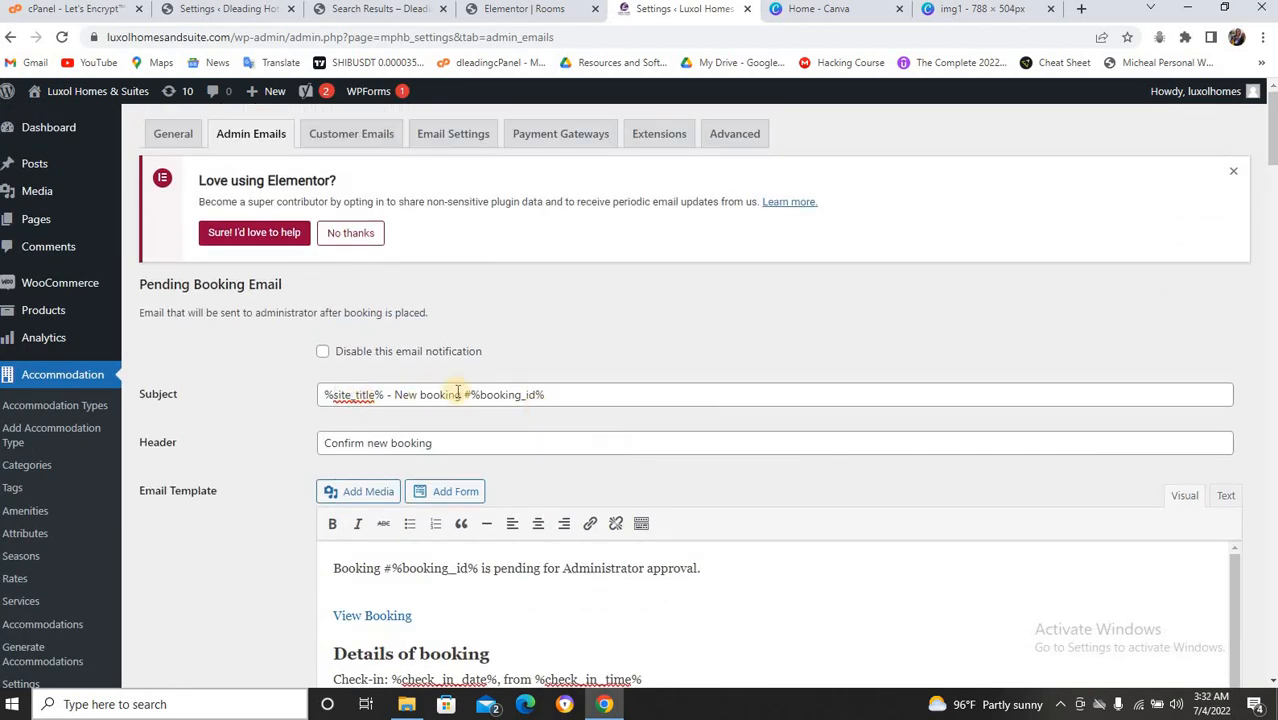
pyautogui.click(354, 133)
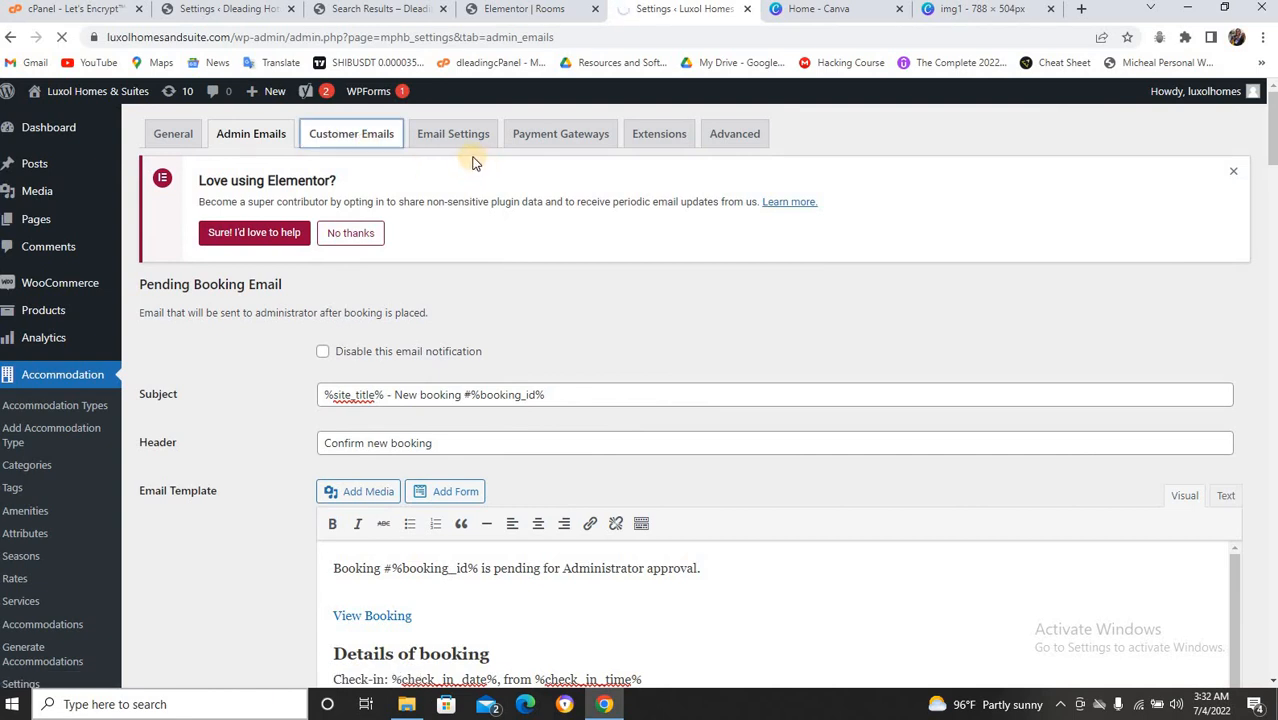
pyautogui.scroll(-2, 503, 167)
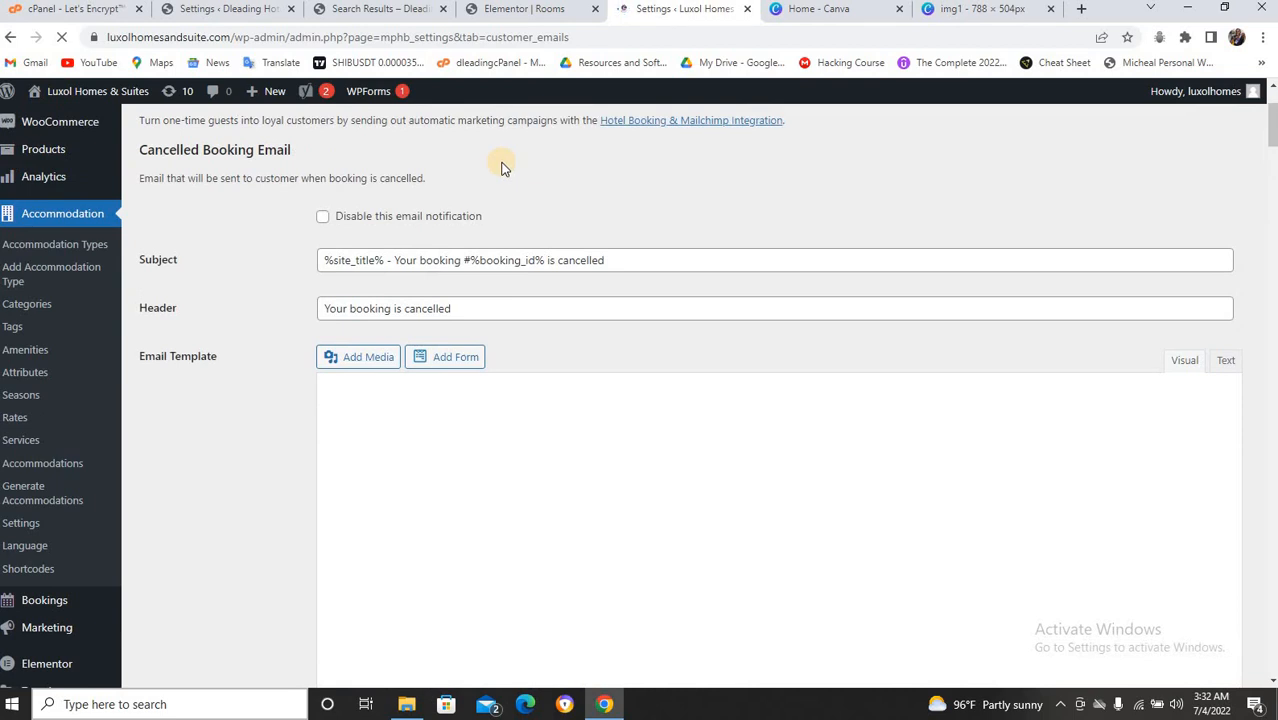
# Read down through the Luxol site's customer booking email templates.
pyautogui.scroll(2, 502, 167)
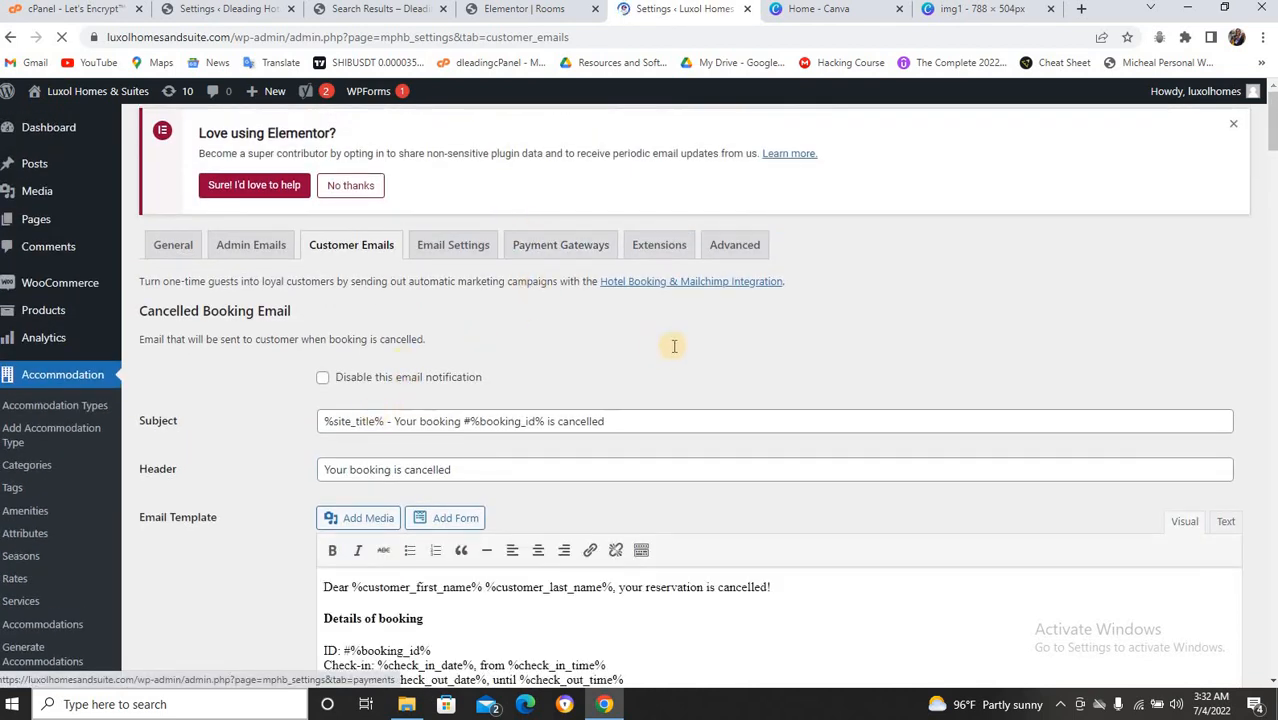
pyautogui.scroll(-2, 672, 345)
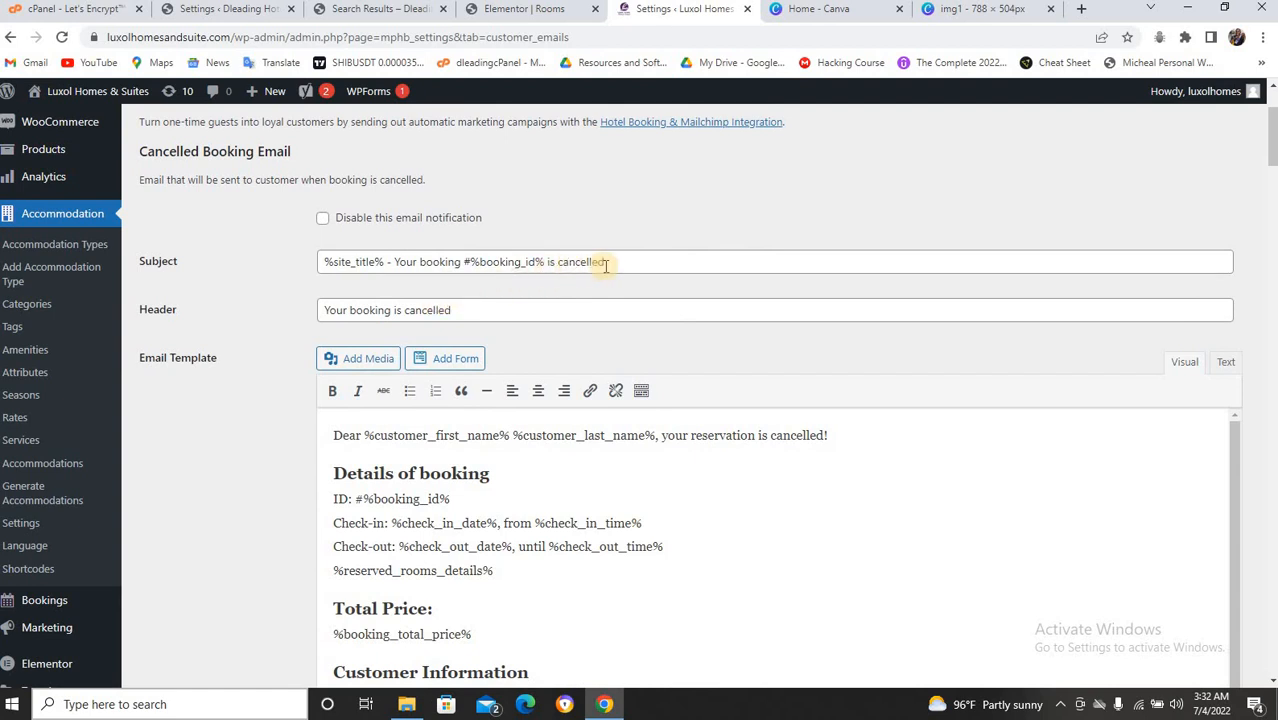
pyautogui.scroll(-2, 409, 338)
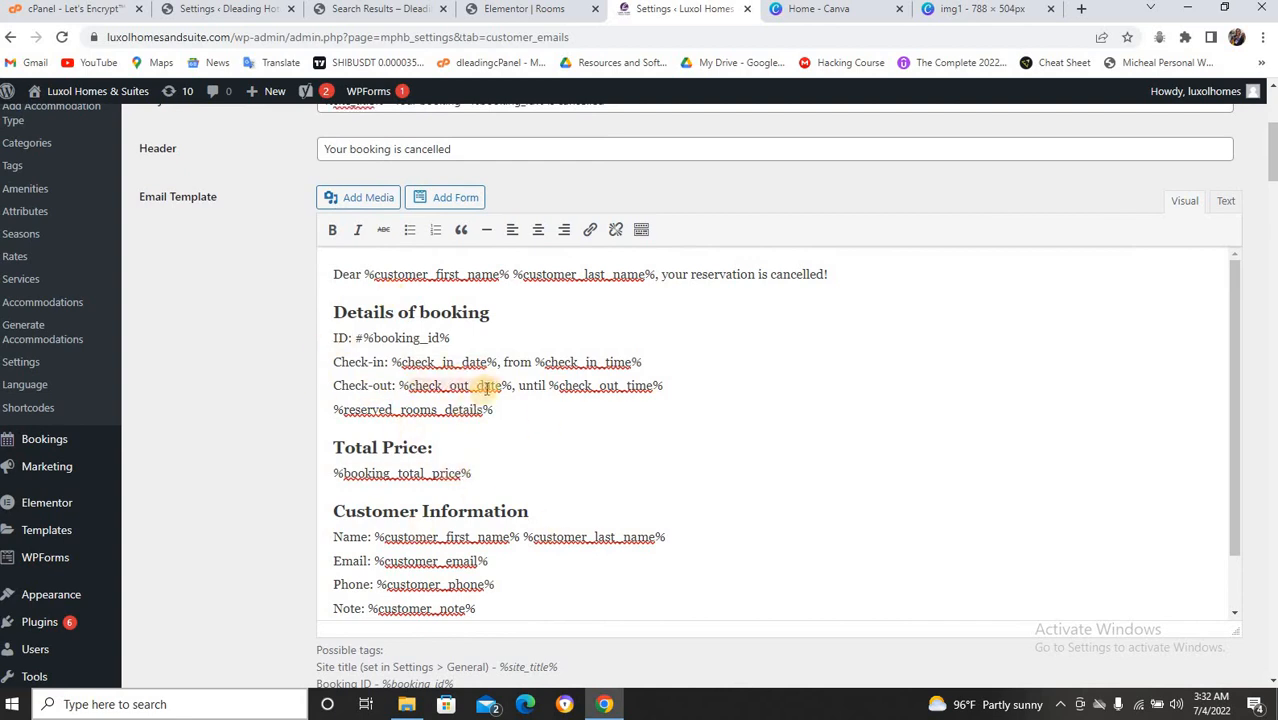
pyautogui.scroll(-1, 493, 378)
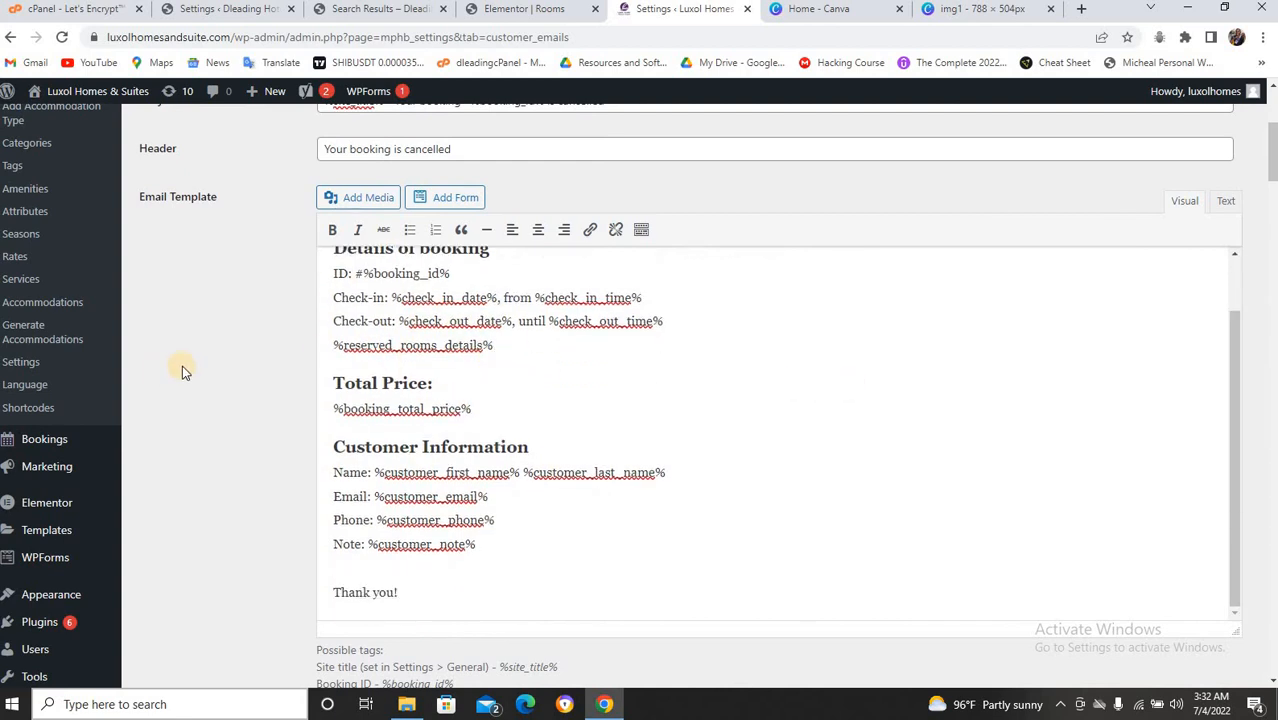
pyautogui.scroll(-8, 182, 365)
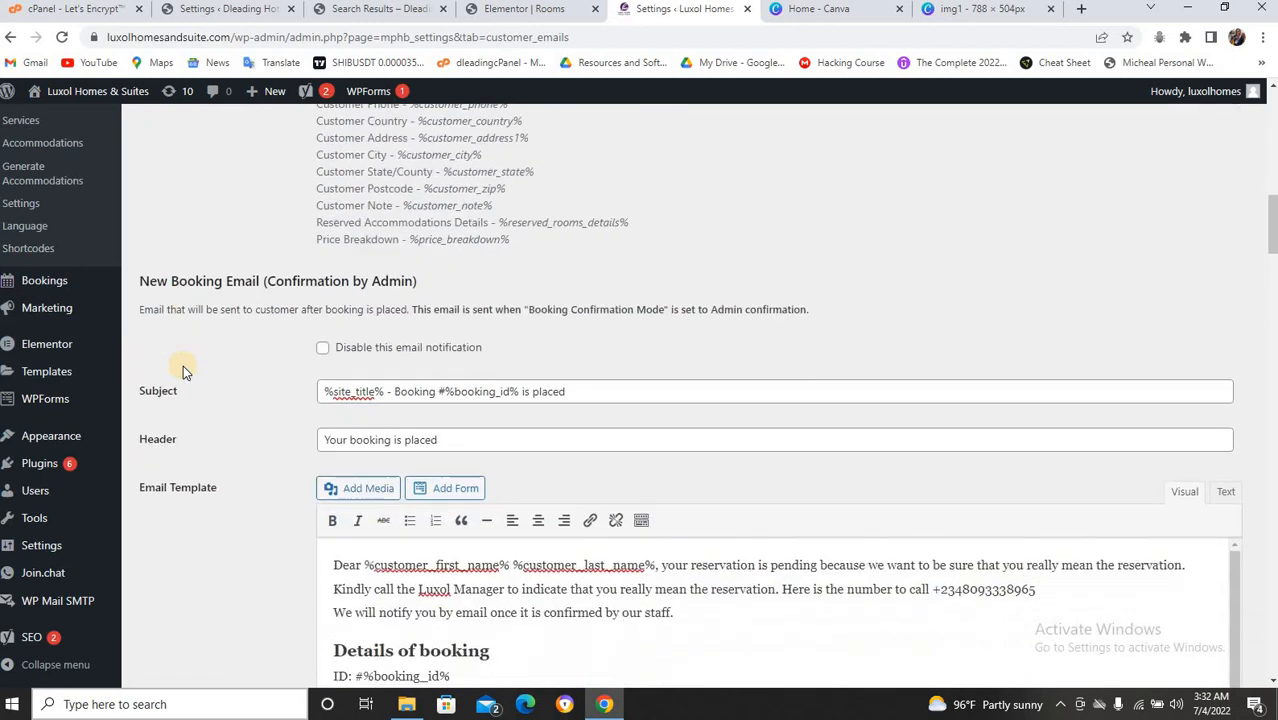
pyautogui.scroll(-1, 183, 370)
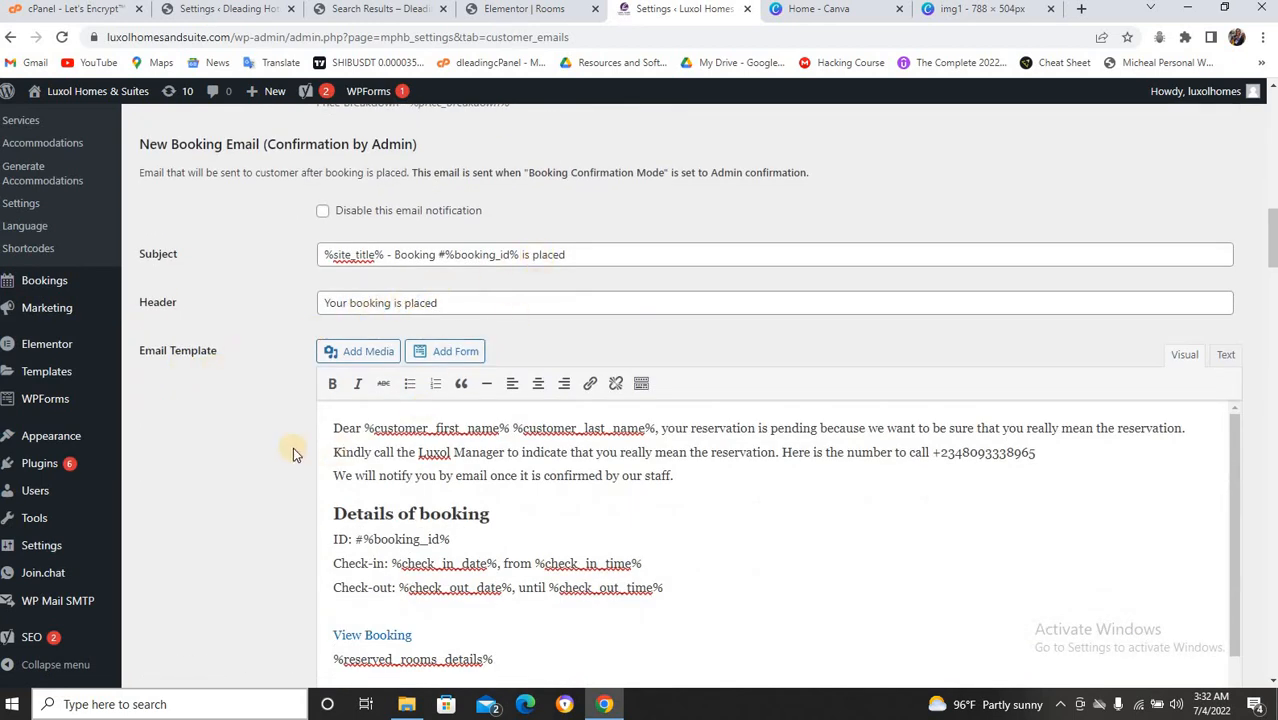
pyautogui.scroll(-1, 255, 429)
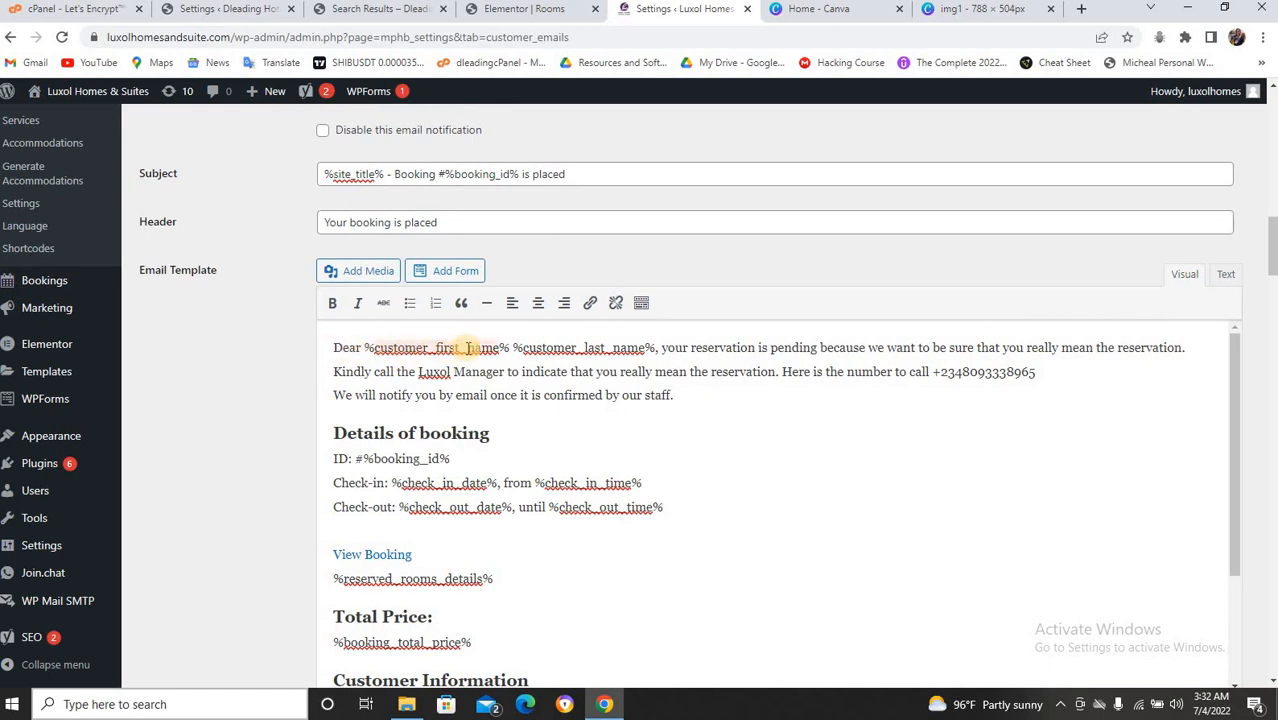
pyautogui.scroll(-2, 428, 508)
pyautogui.scroll(-3, 400, 500)
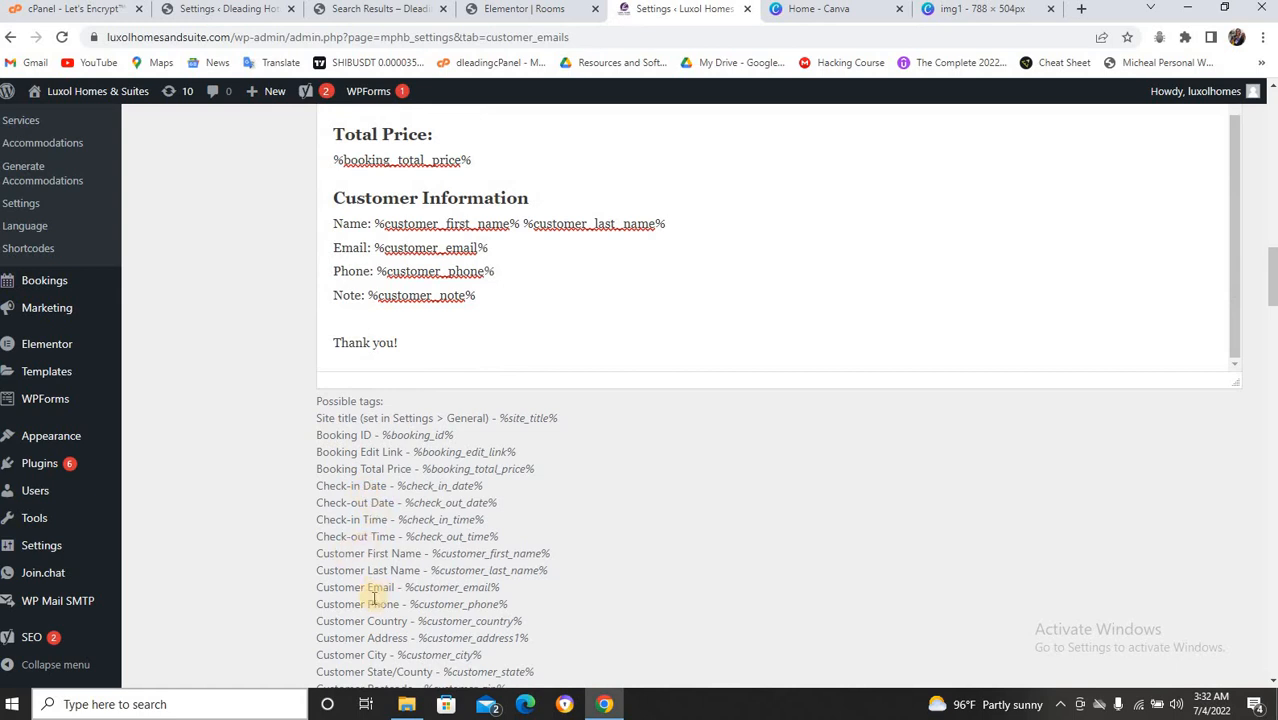
pyautogui.scroll(-1, 389, 627)
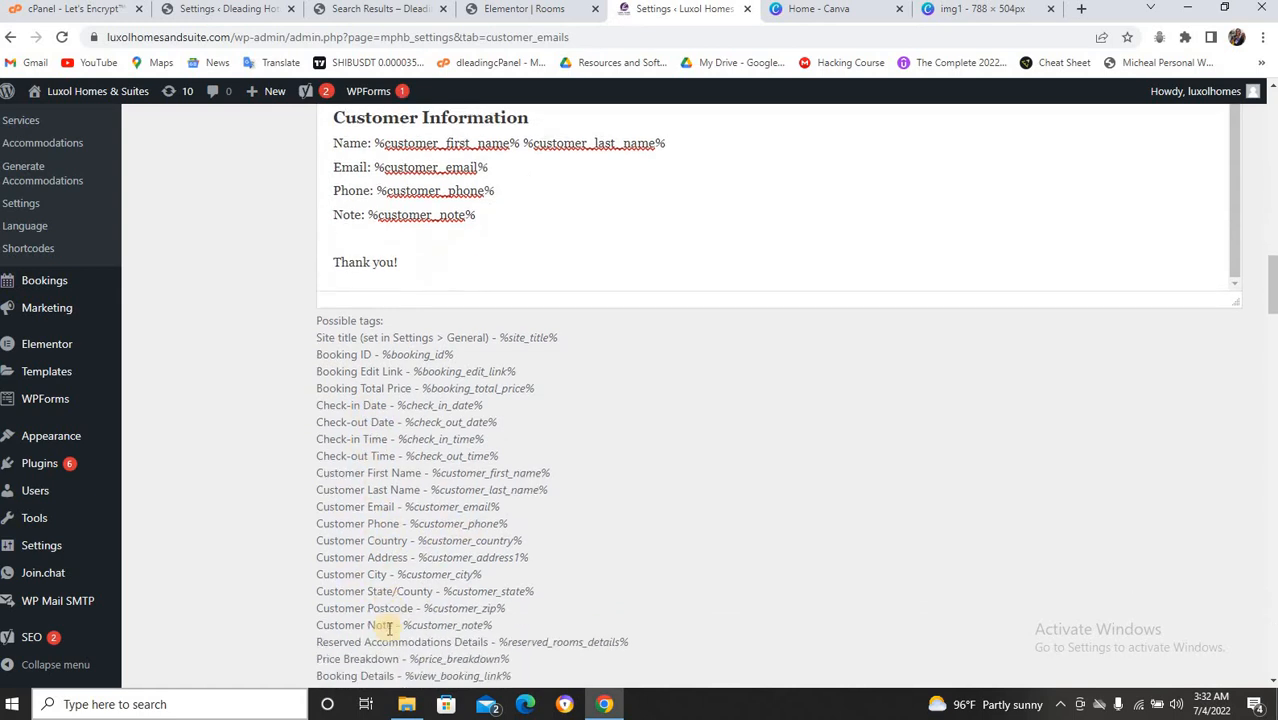
pyautogui.scroll(-1, 389, 627)
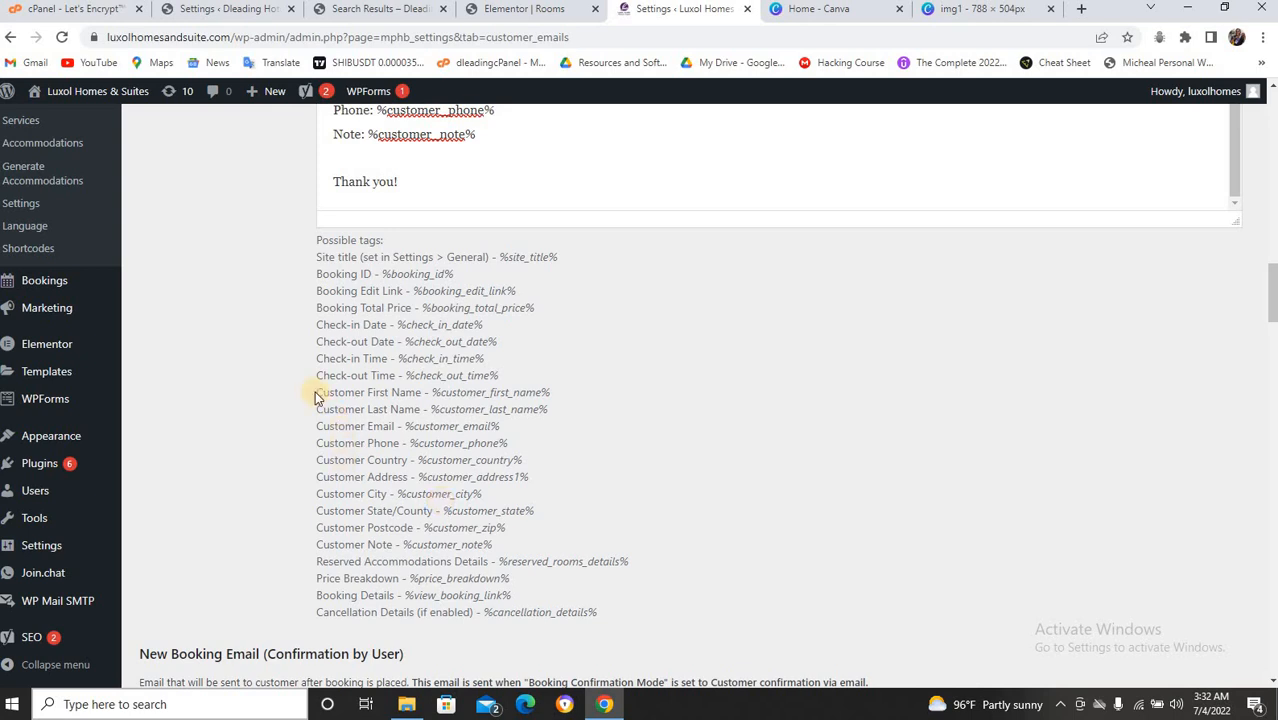
# Return to the top and switch to the 'Settings ‹ Dleading Hotel' browser tab.
pyautogui.scroll(10, 424, 396)
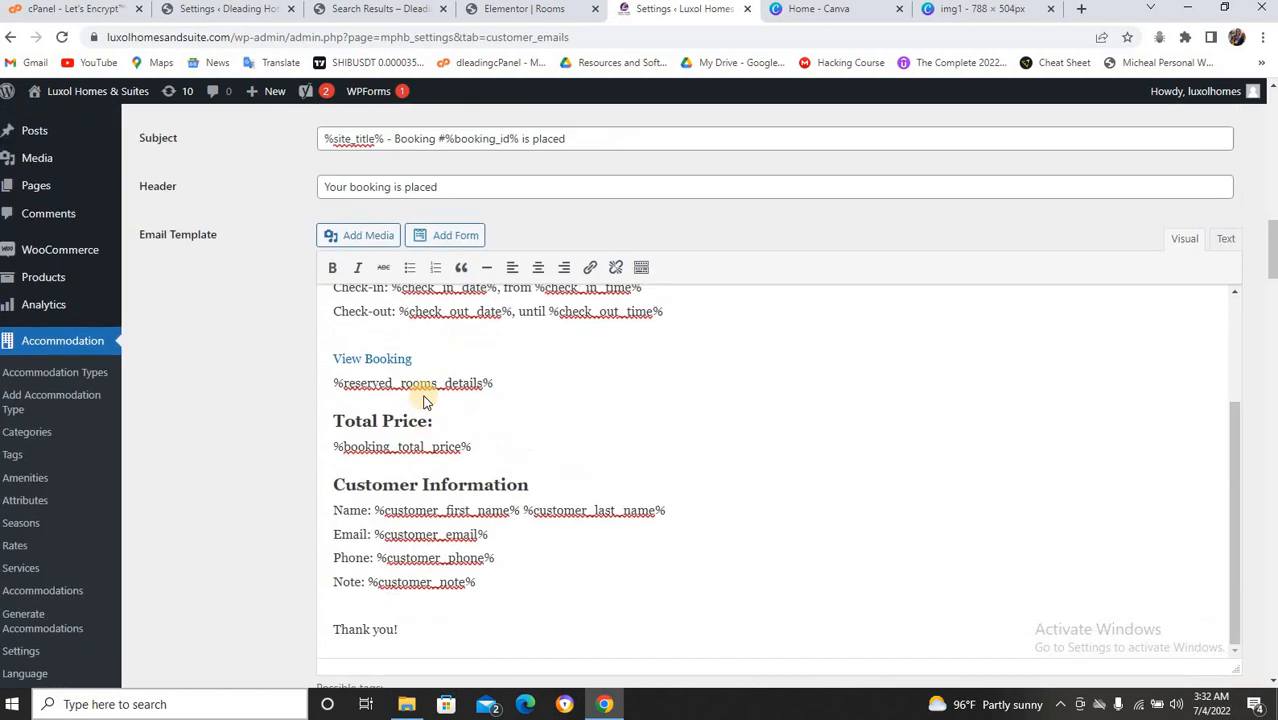
pyautogui.scroll(3, 525, 548)
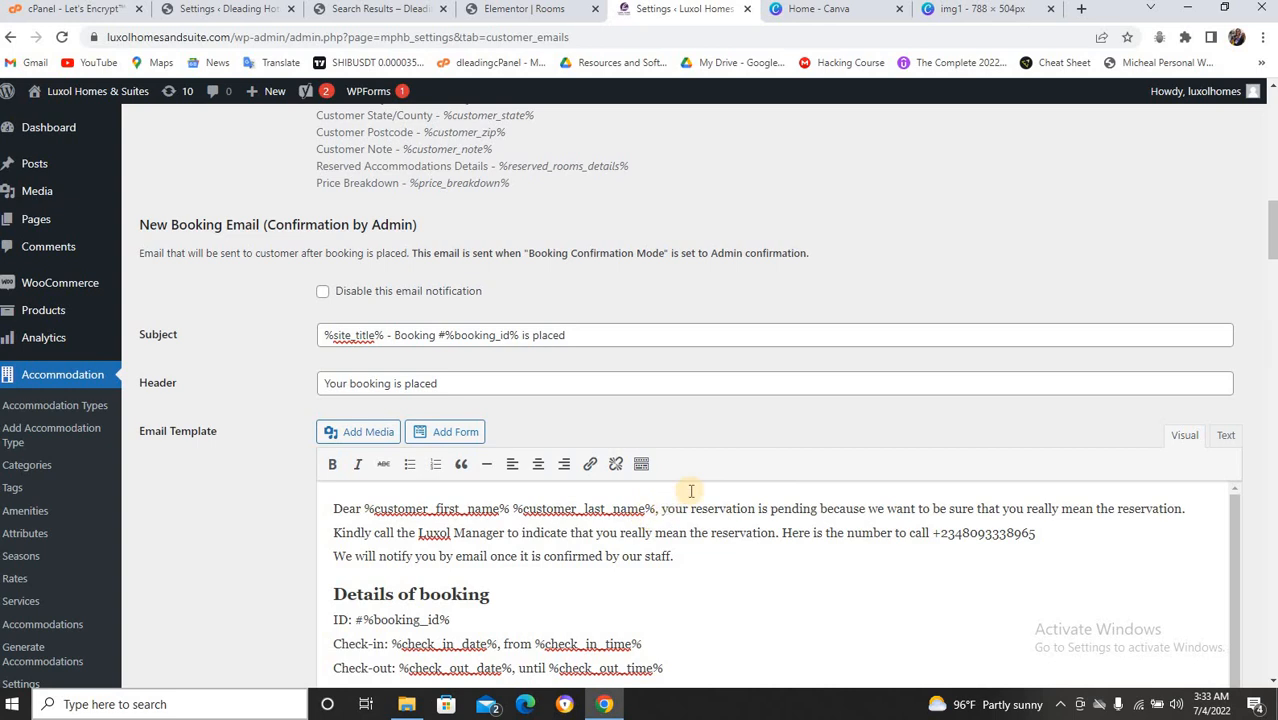
pyautogui.scroll(3, 700, 494)
pyautogui.scroll(8, 706, 490)
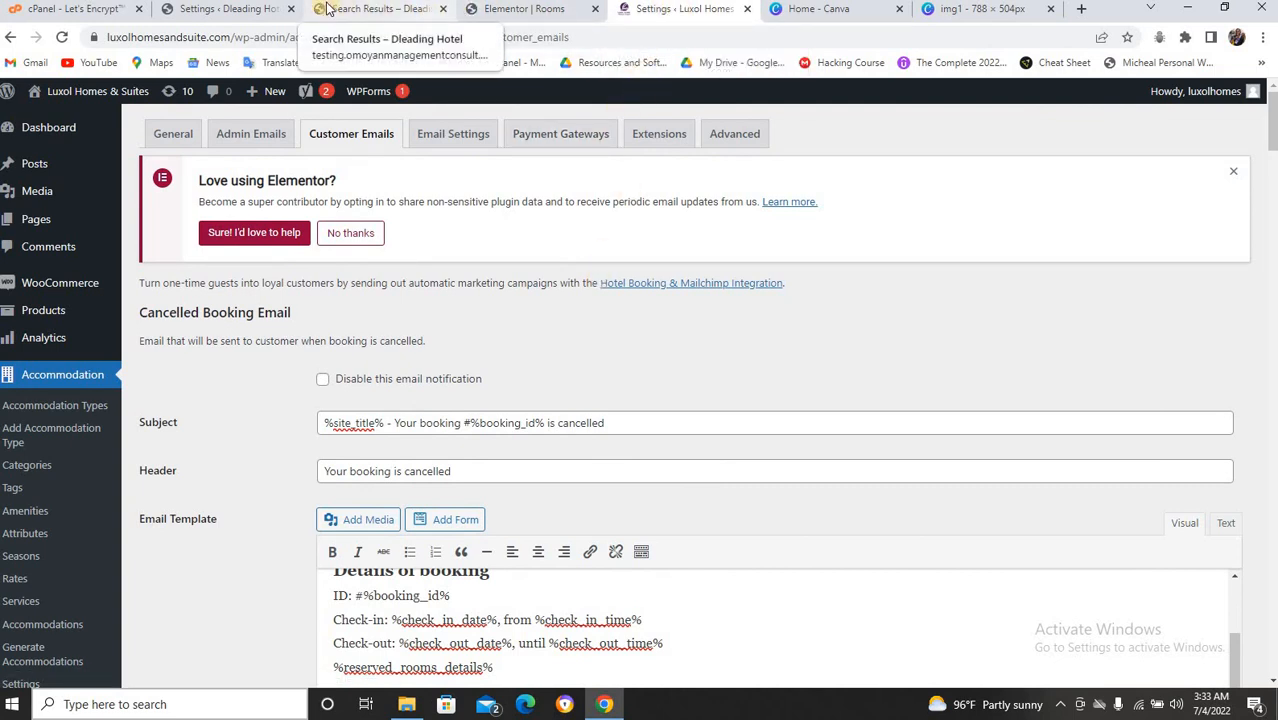
pyautogui.click(245, 10)
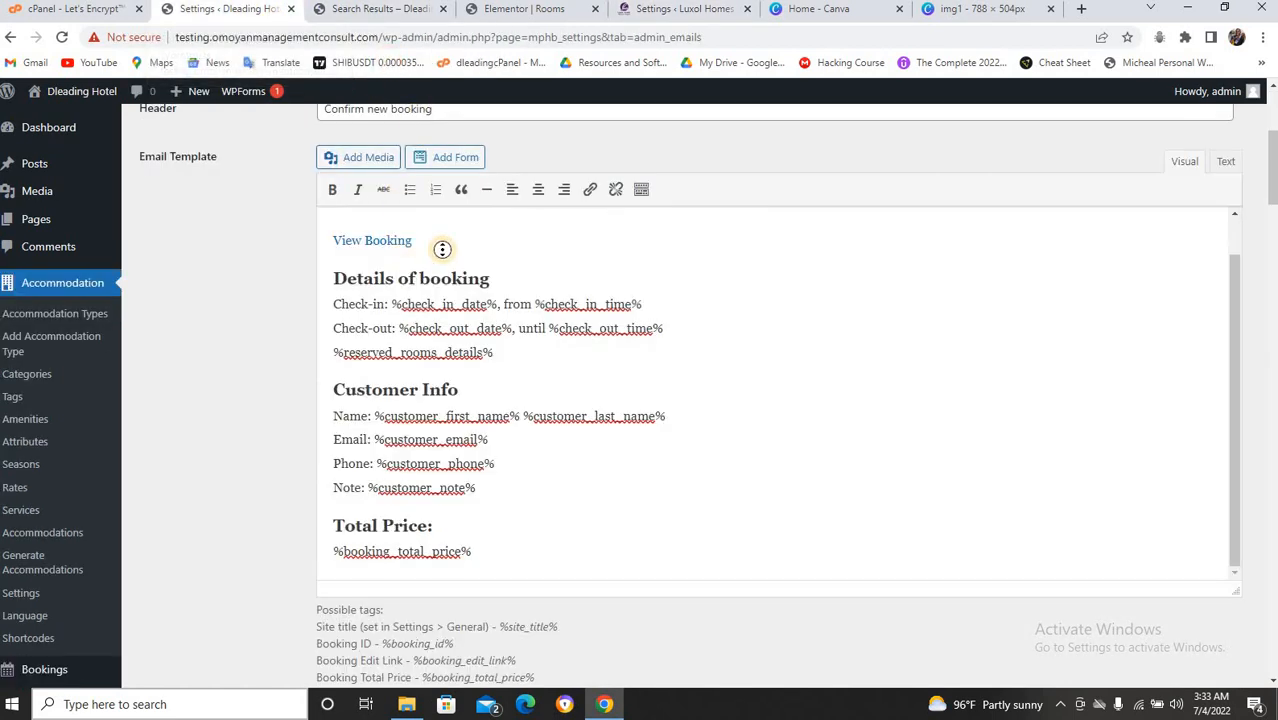
# Show the Dleading Hotel customer emails and read the New Booking Email (Confirmation by Admin) template.
pyautogui.scroll(5, 442, 249)
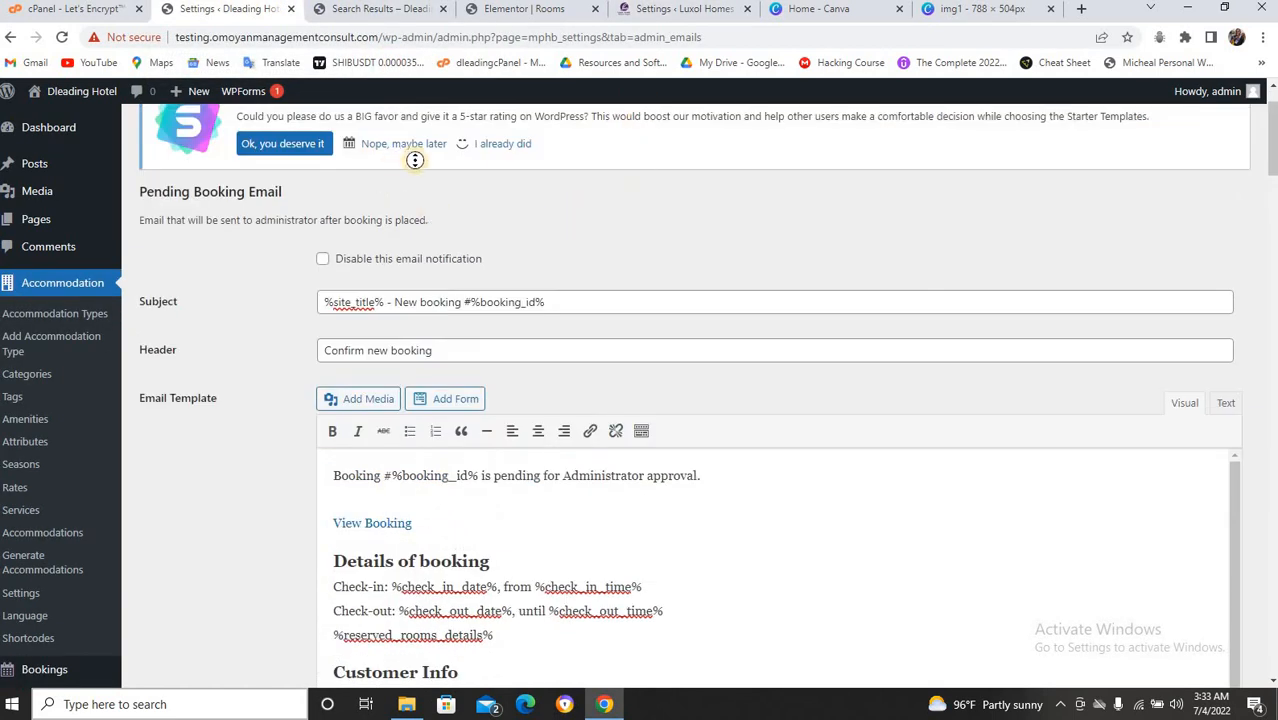
pyautogui.scroll(1, 415, 160)
pyautogui.click(338, 141)
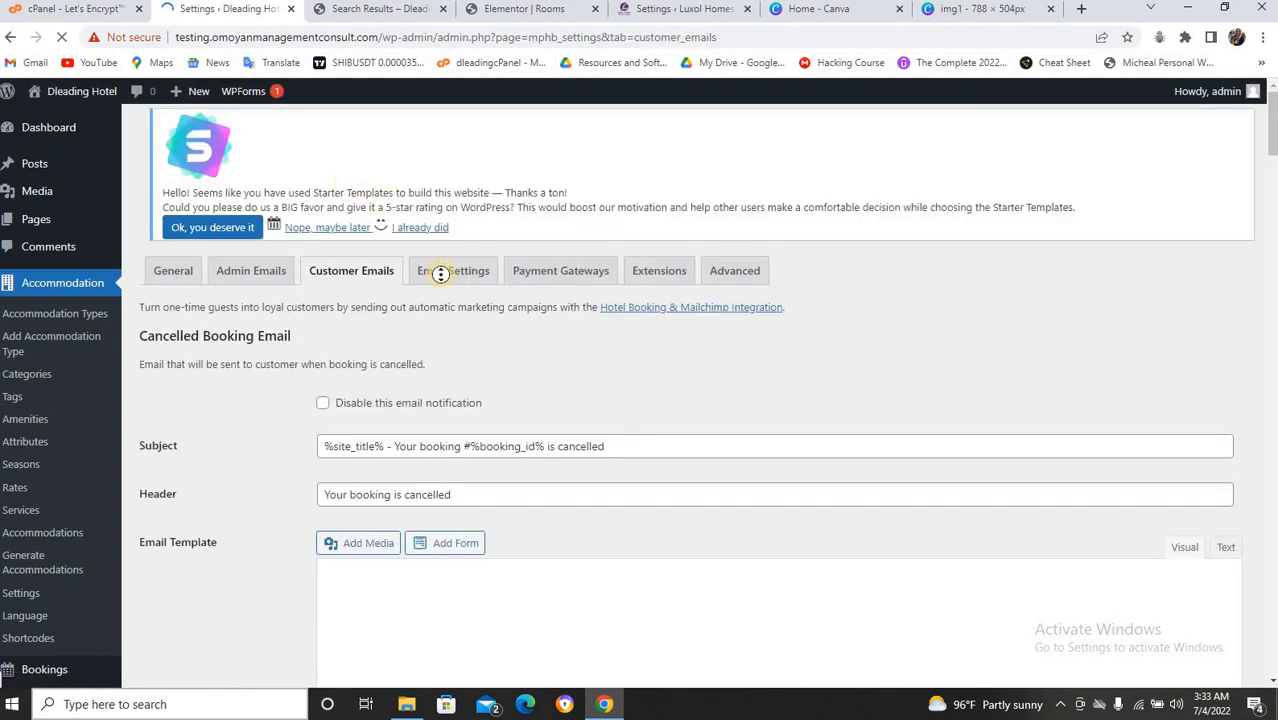
pyautogui.scroll(-1, 430, 280)
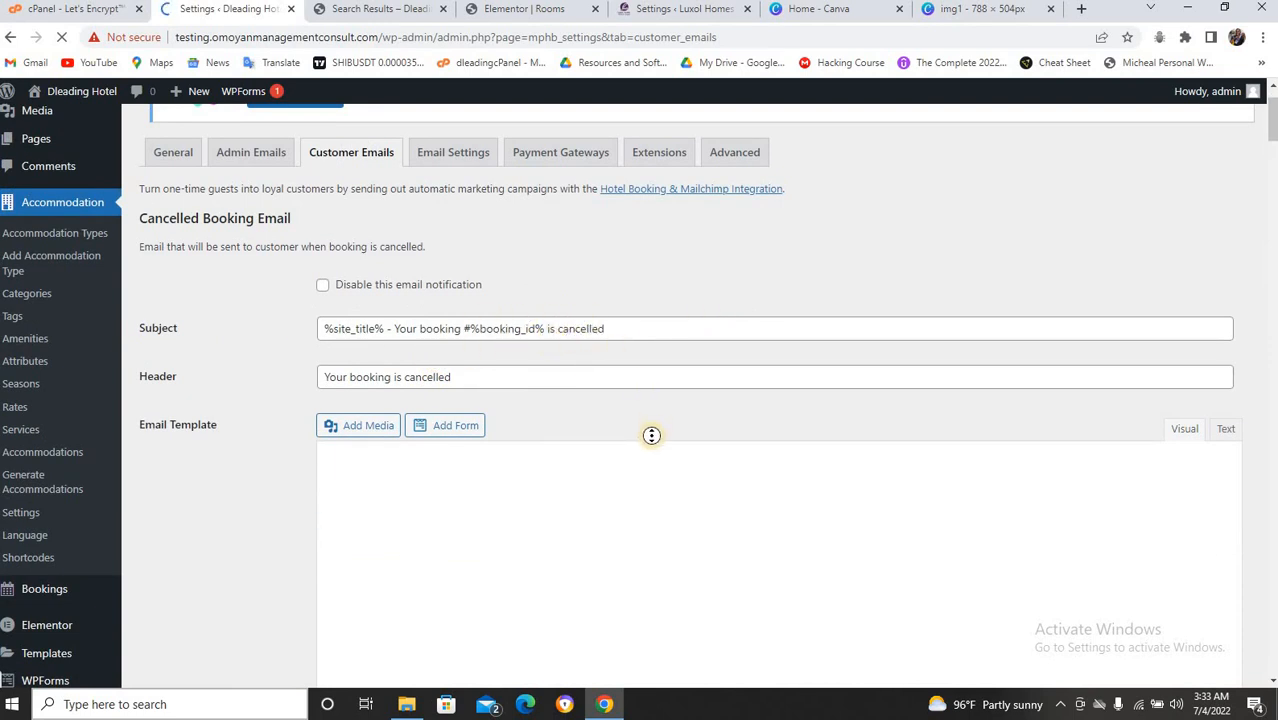
pyautogui.scroll(-2, 651, 435)
pyautogui.scroll(-2, 688, 389)
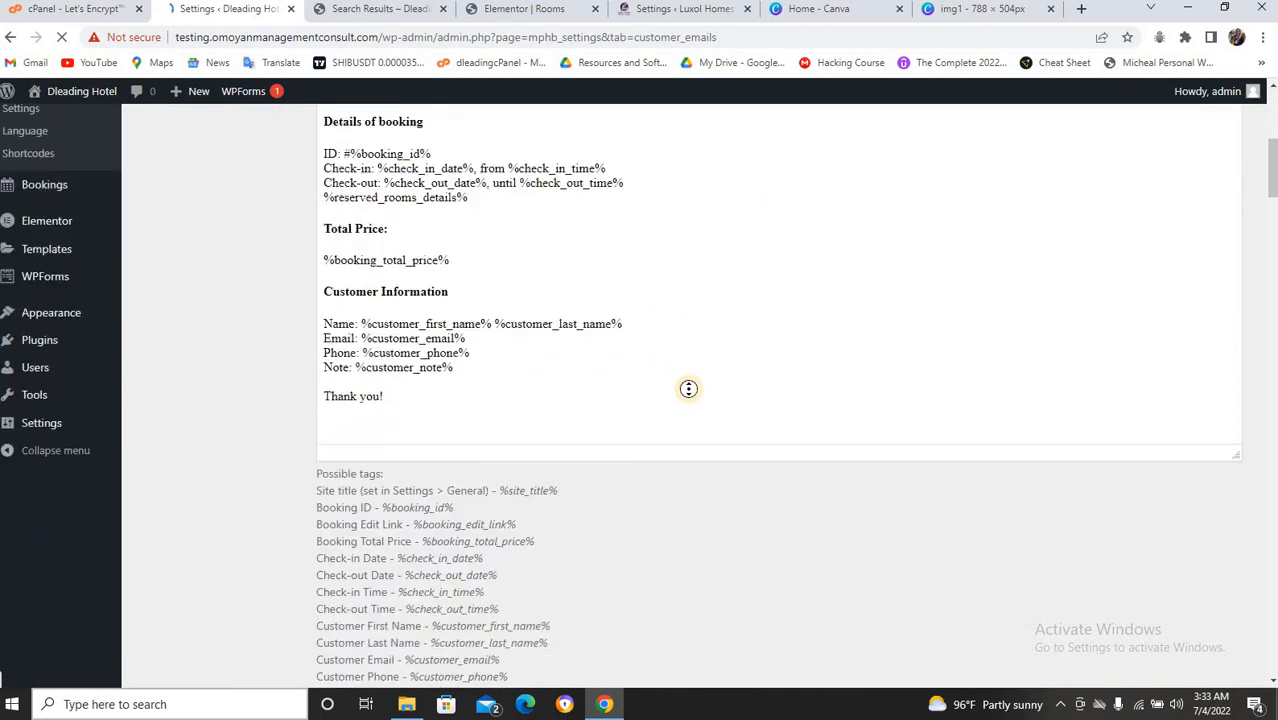
pyautogui.scroll(-8, 688, 389)
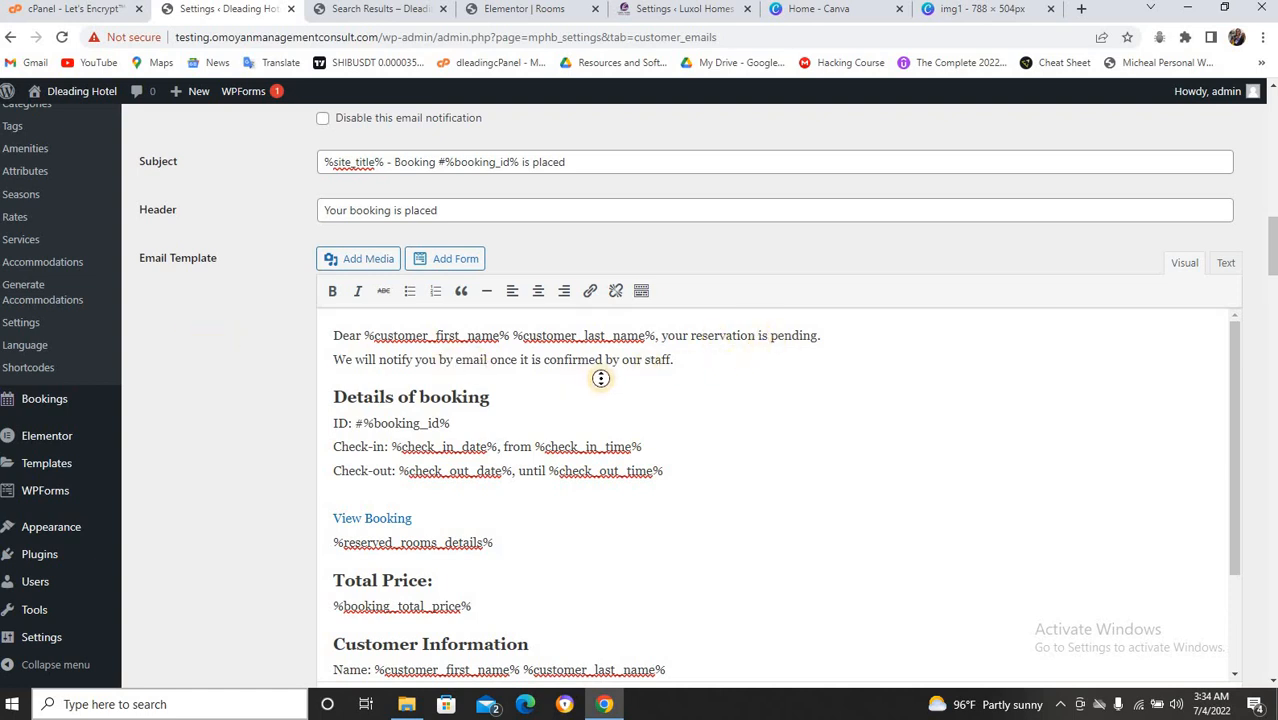
pyautogui.scroll(3, 582, 374)
pyautogui.scroll(10, 487, 367)
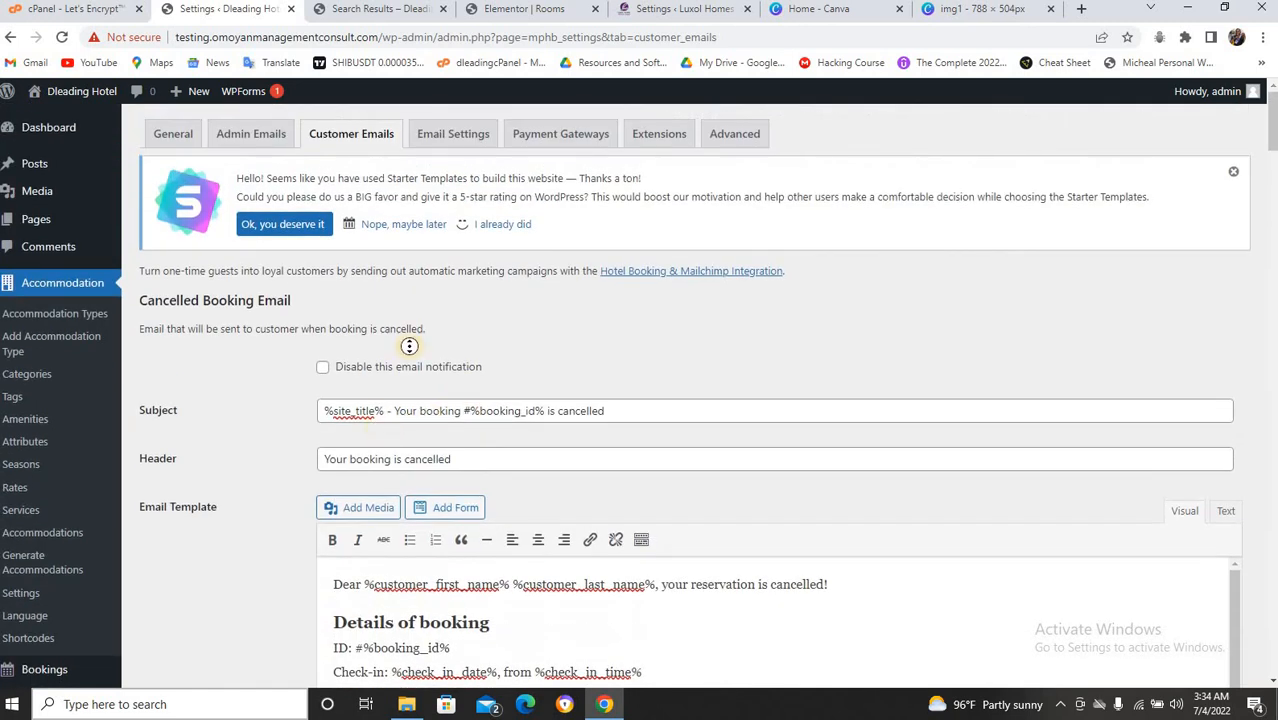
# On the General tab, set Confirmation Mode to 'By admin manually'.
pyautogui.click(180, 139)
pyautogui.click(176, 137)
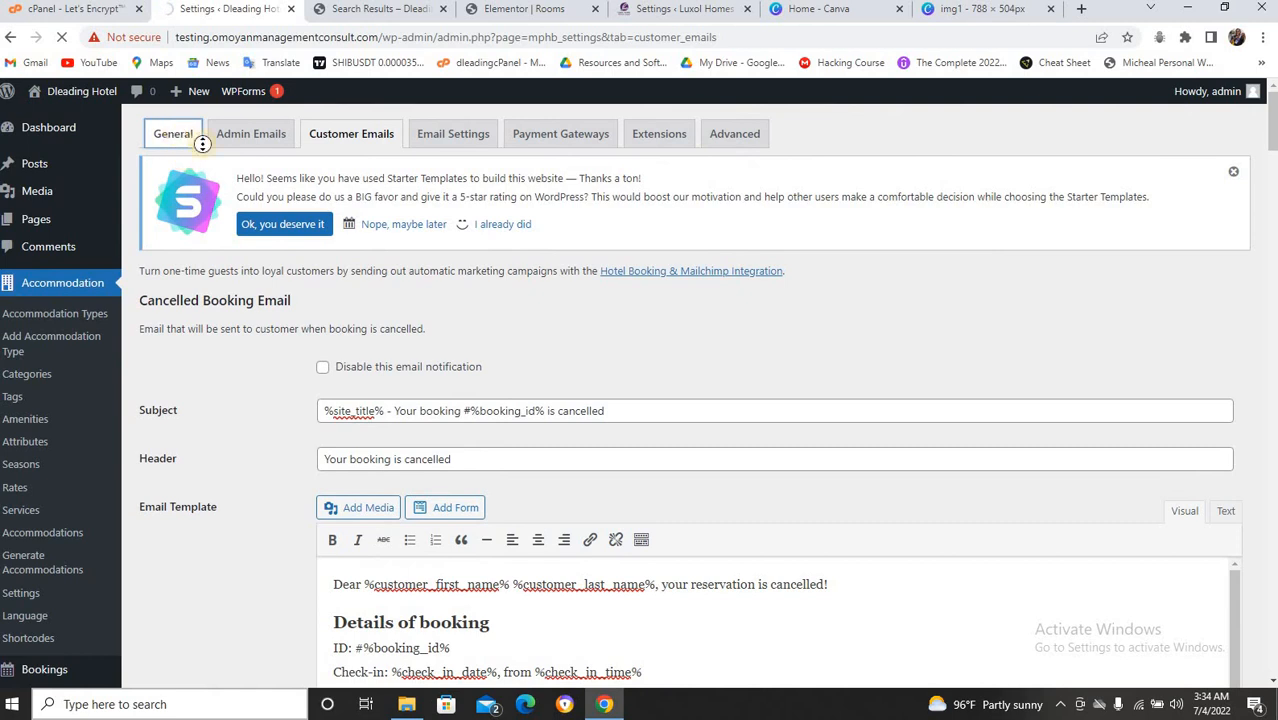
pyautogui.scroll(-10, 360, 318)
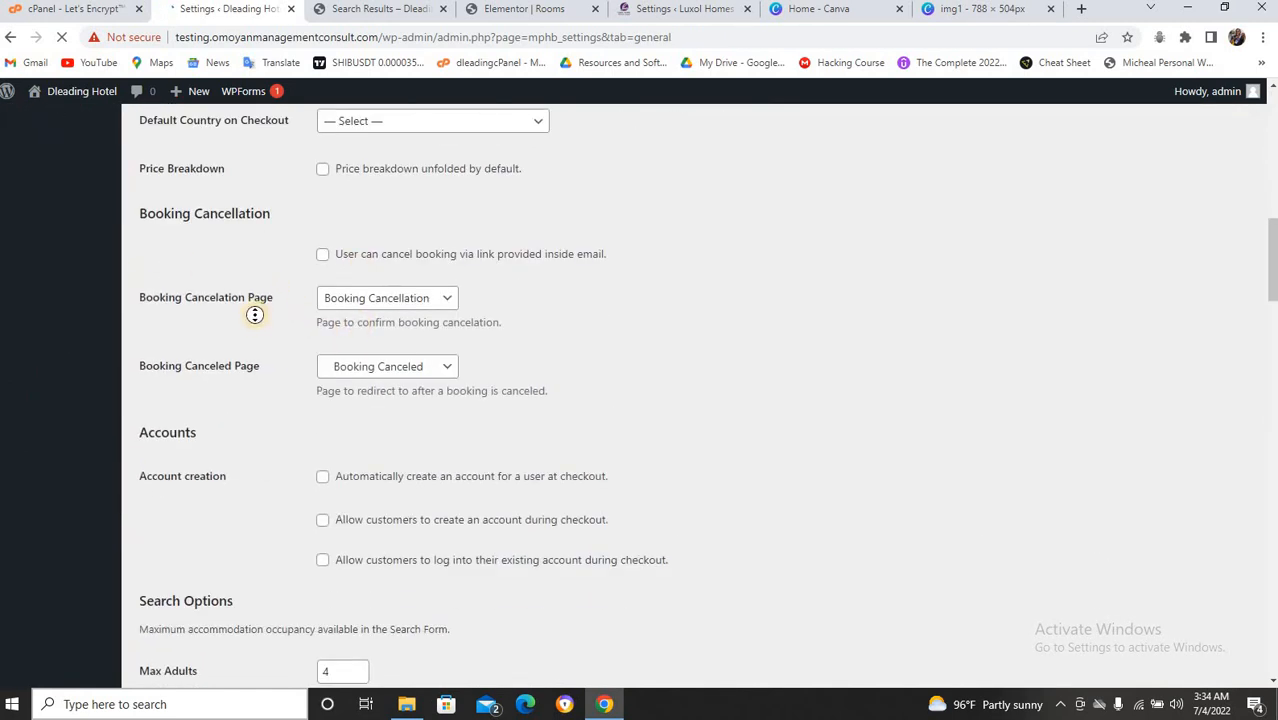
pyautogui.scroll(-1, 251, 327)
pyautogui.scroll(-6, 251, 327)
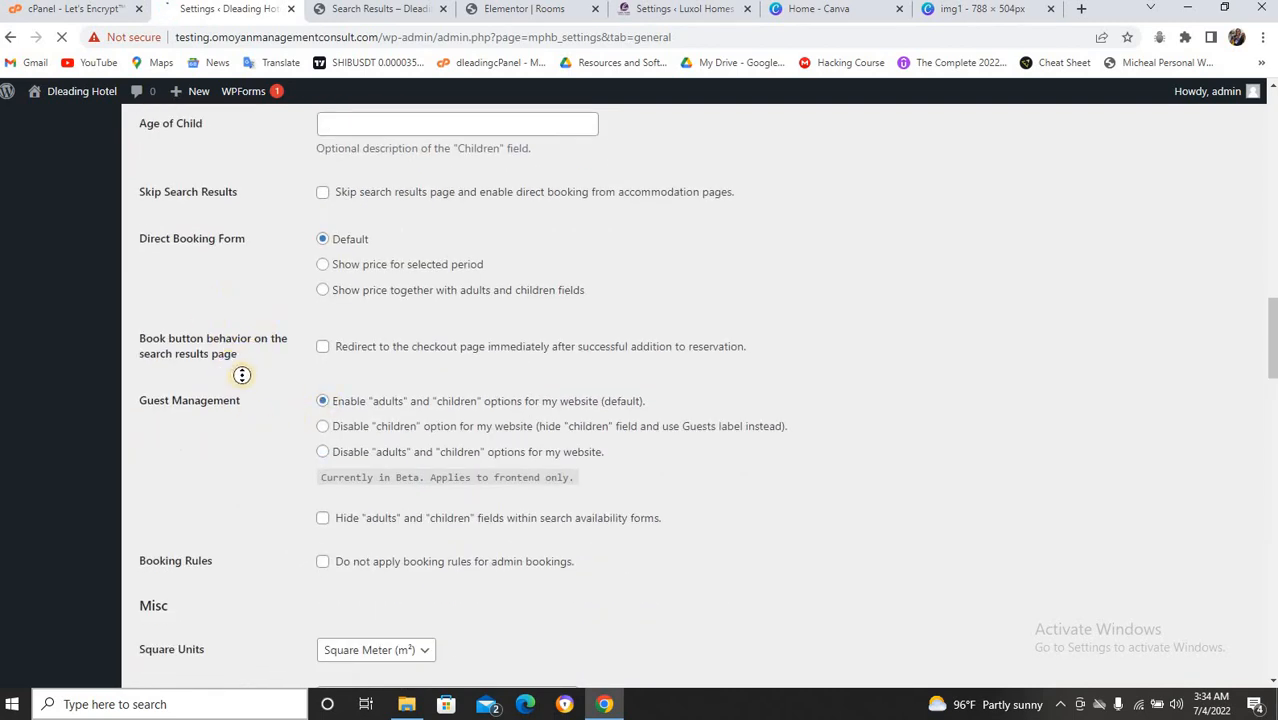
pyautogui.scroll(-3, 242, 374)
pyautogui.scroll(8, 242, 376)
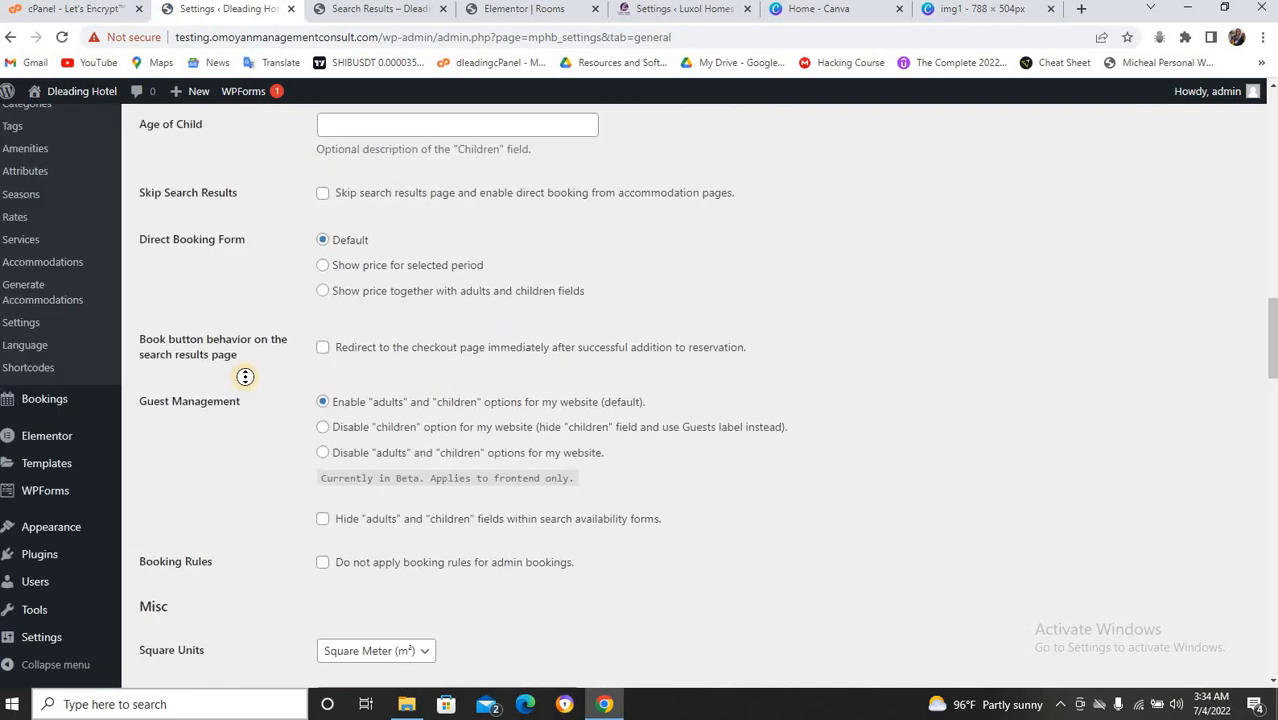
pyautogui.scroll(2, 246, 376)
pyautogui.scroll(-2, 246, 376)
pyautogui.scroll(4, 246, 376)
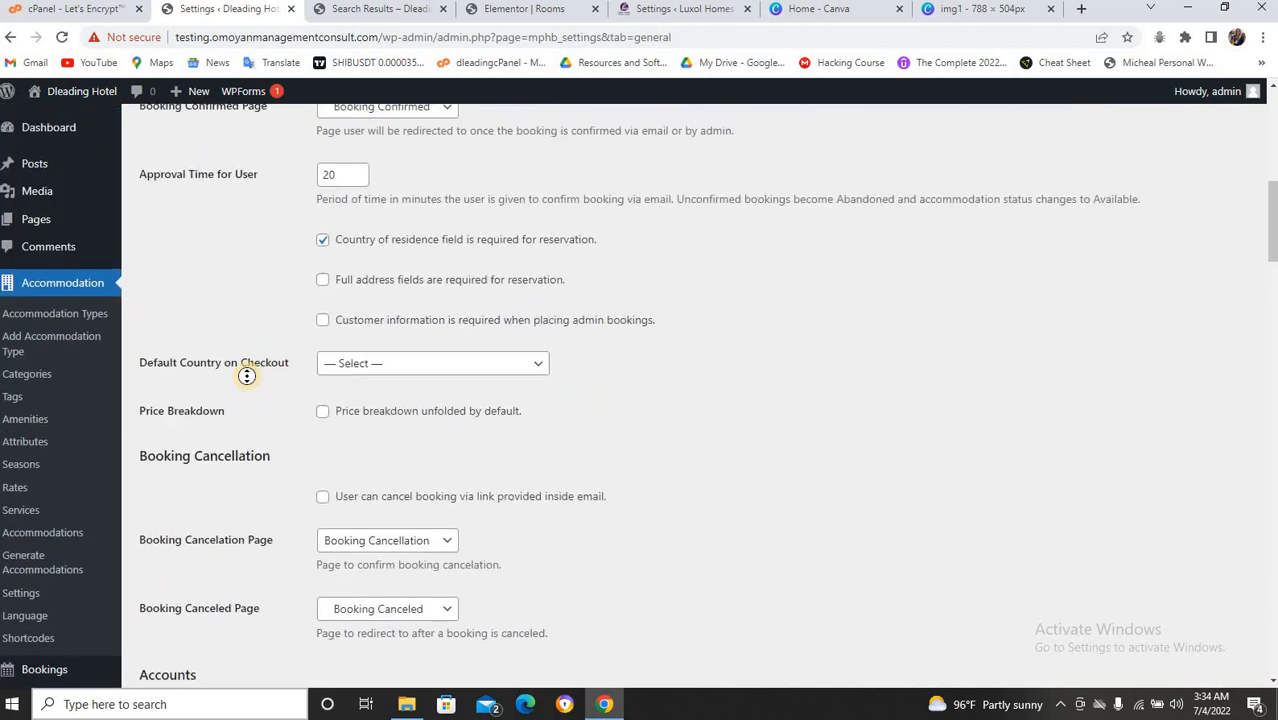
pyautogui.scroll(3, 246, 376)
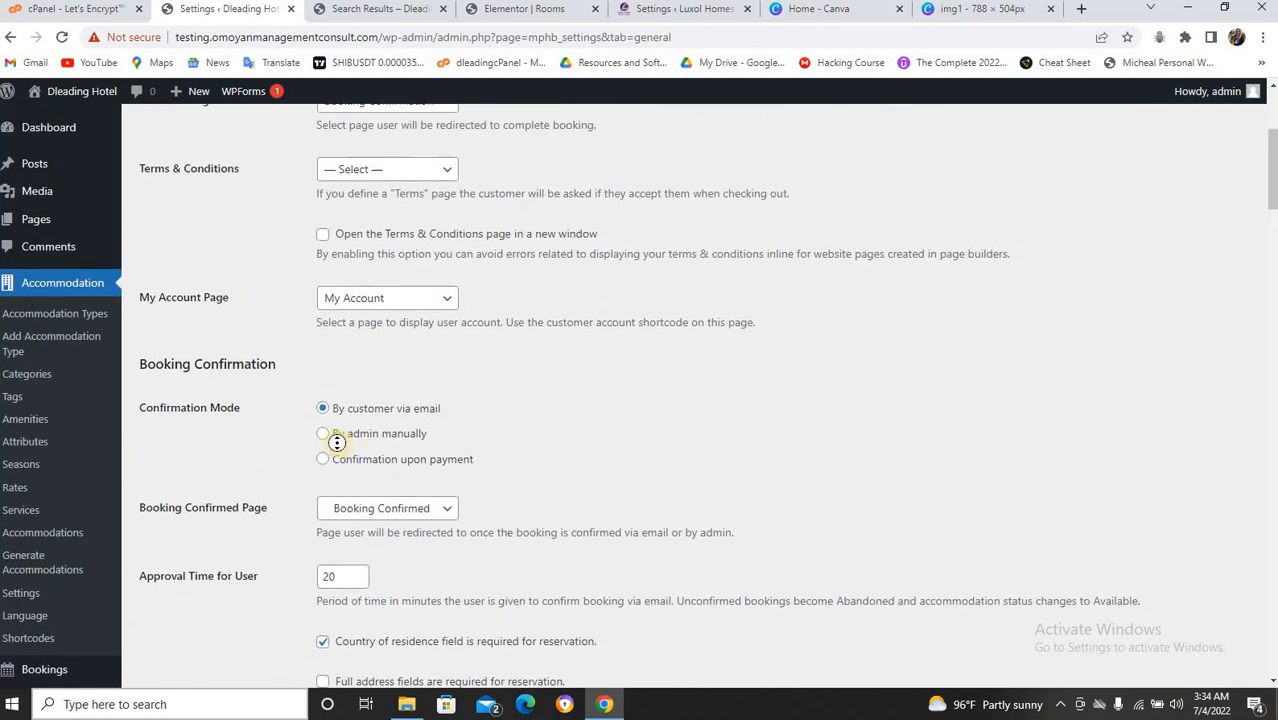
pyautogui.click(325, 433)
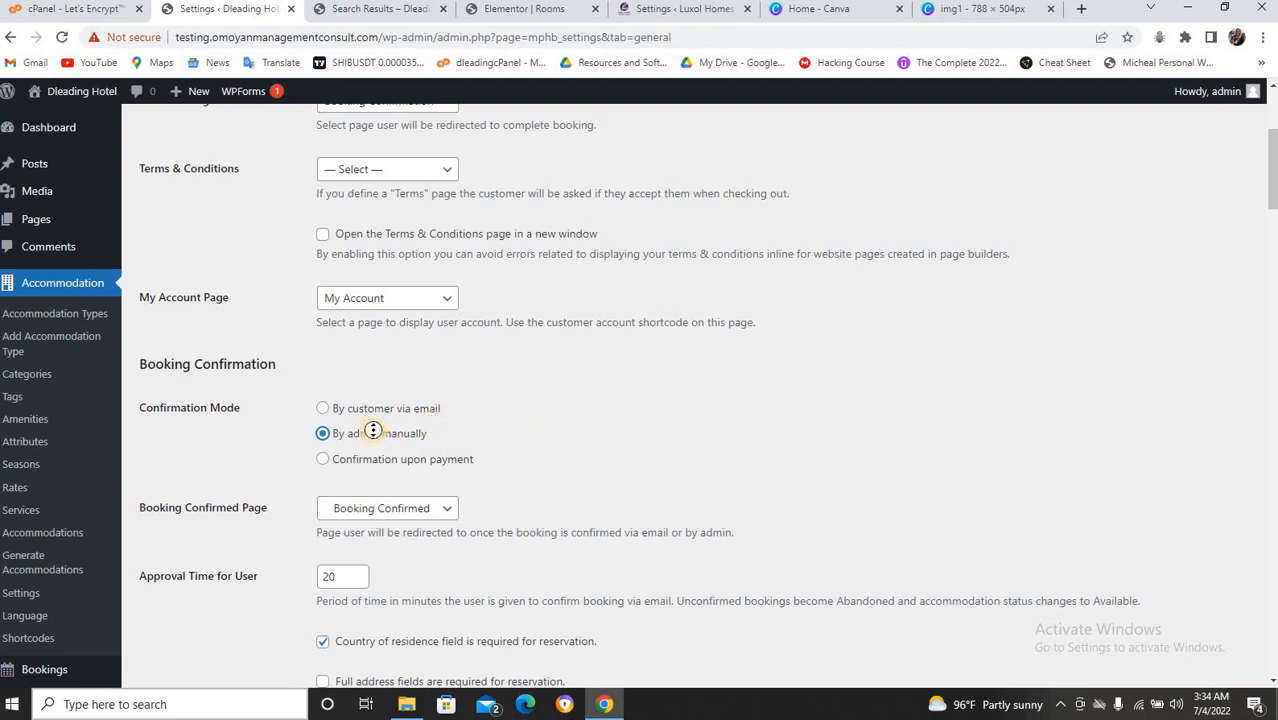
# Save the Dleading Hotel general booking settings.
pyautogui.scroll(-17, 415, 423)
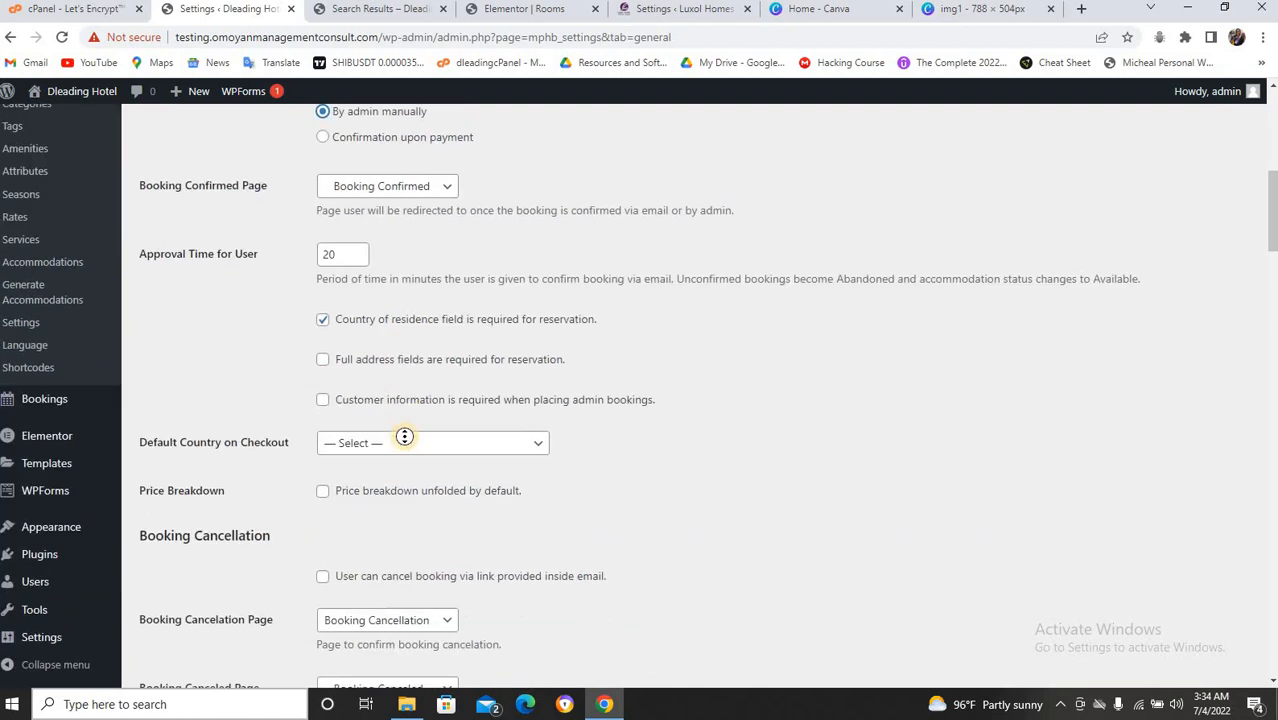
pyautogui.scroll(-4, 280, 474)
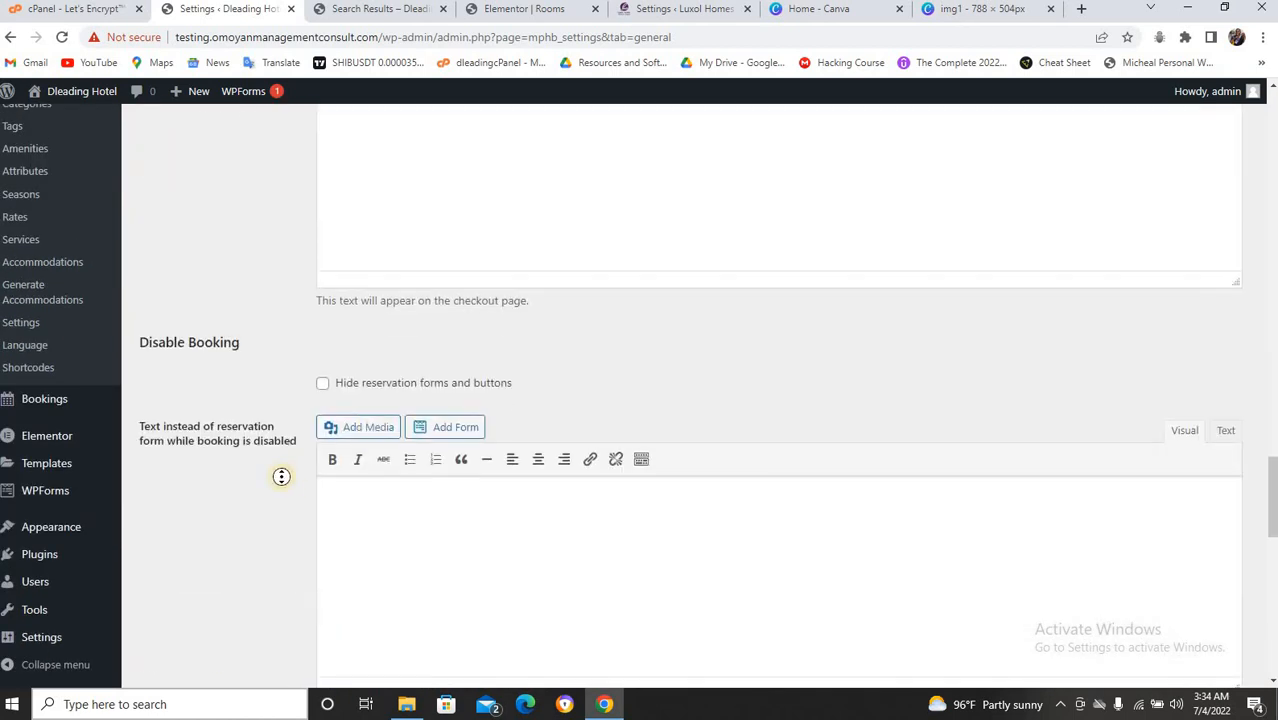
pyautogui.scroll(-7, 285, 468)
pyautogui.scroll(-4, 300, 450)
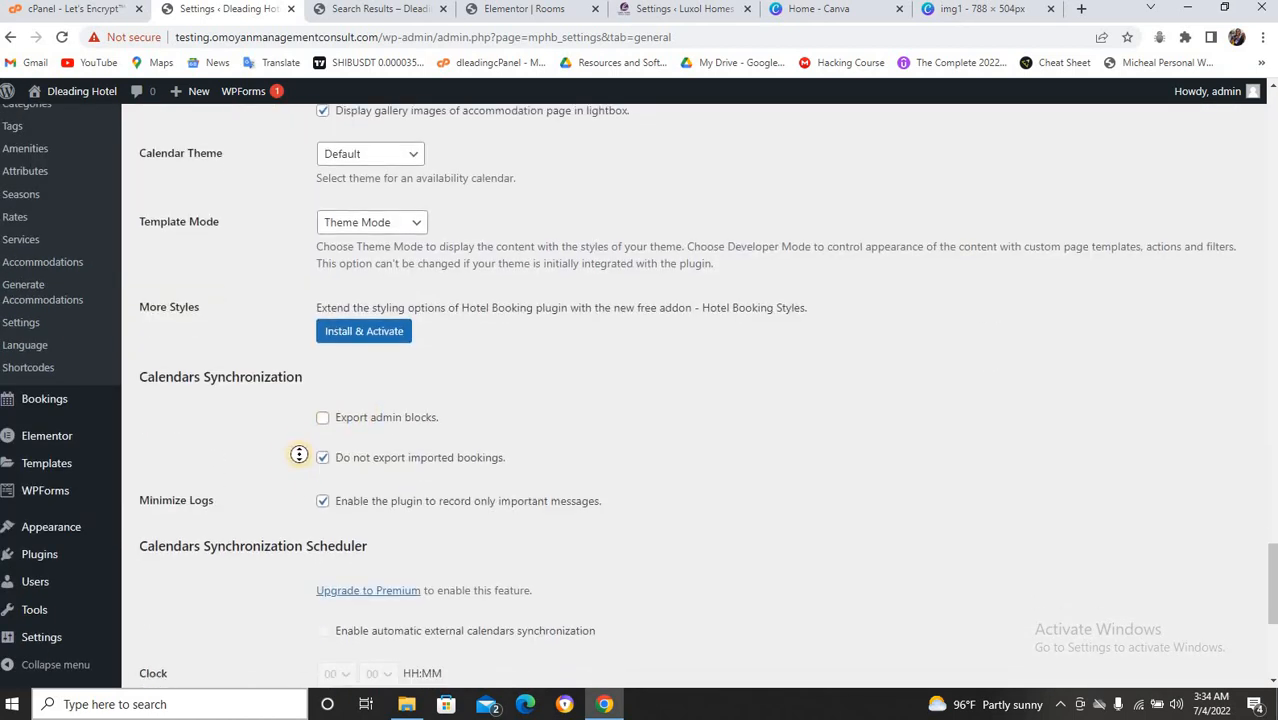
pyautogui.click(197, 603)
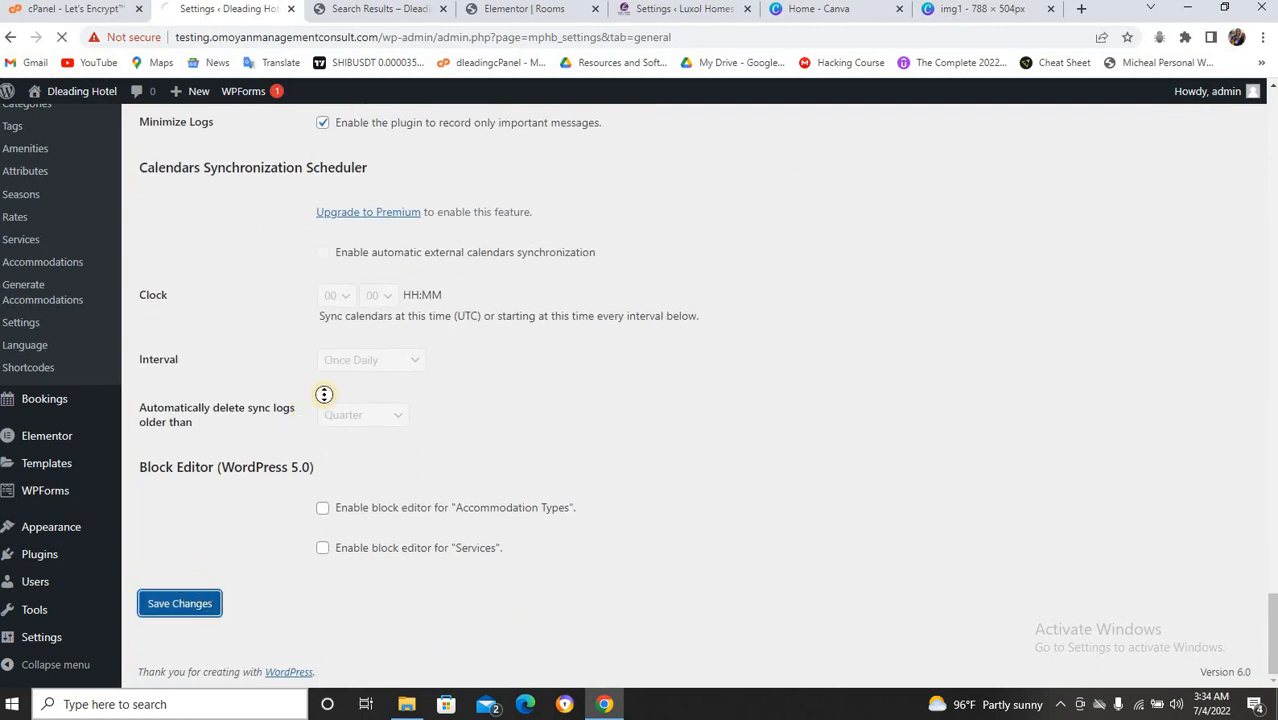
pyautogui.scroll(15, 322, 394)
pyautogui.scroll(15, 324, 394)
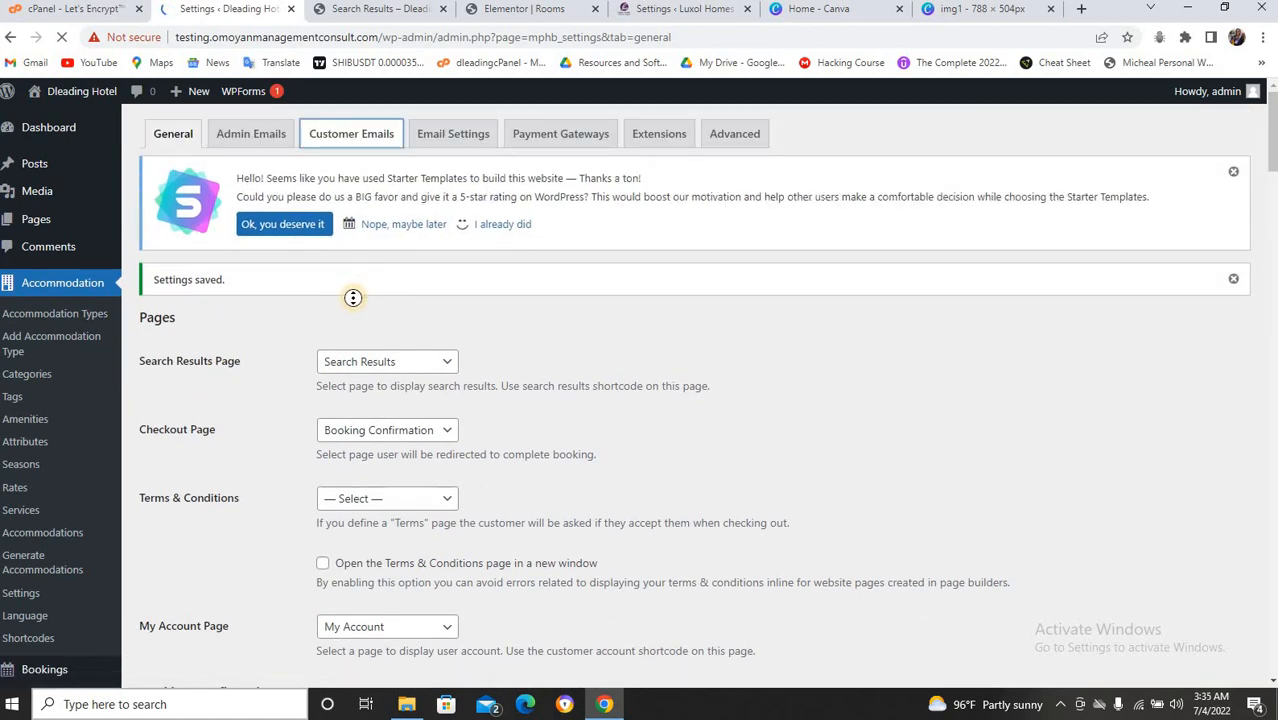
pyautogui.scroll(-3, 373, 294)
# Place the cursor in the New Booking Email (Confirmation by Admin) template text, headed 'Your booking is placed'.
pyautogui.scroll(-10, 364, 302)
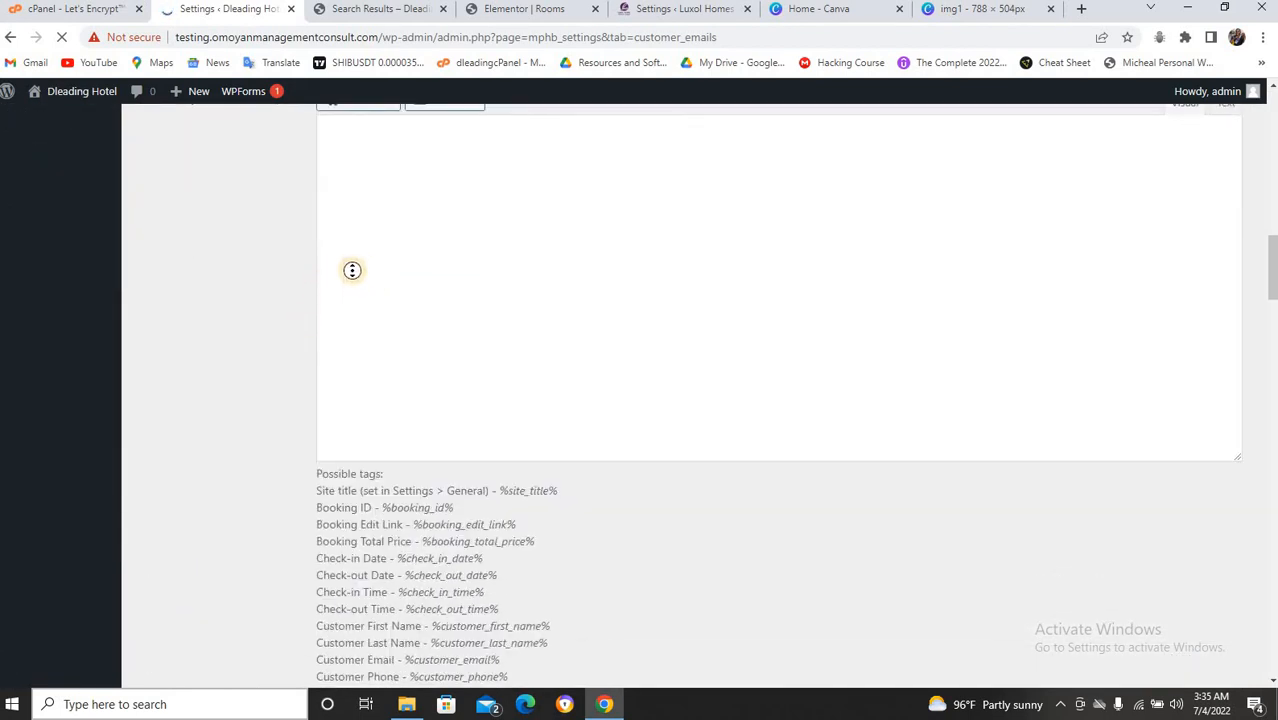
pyautogui.scroll(2, 362, 268)
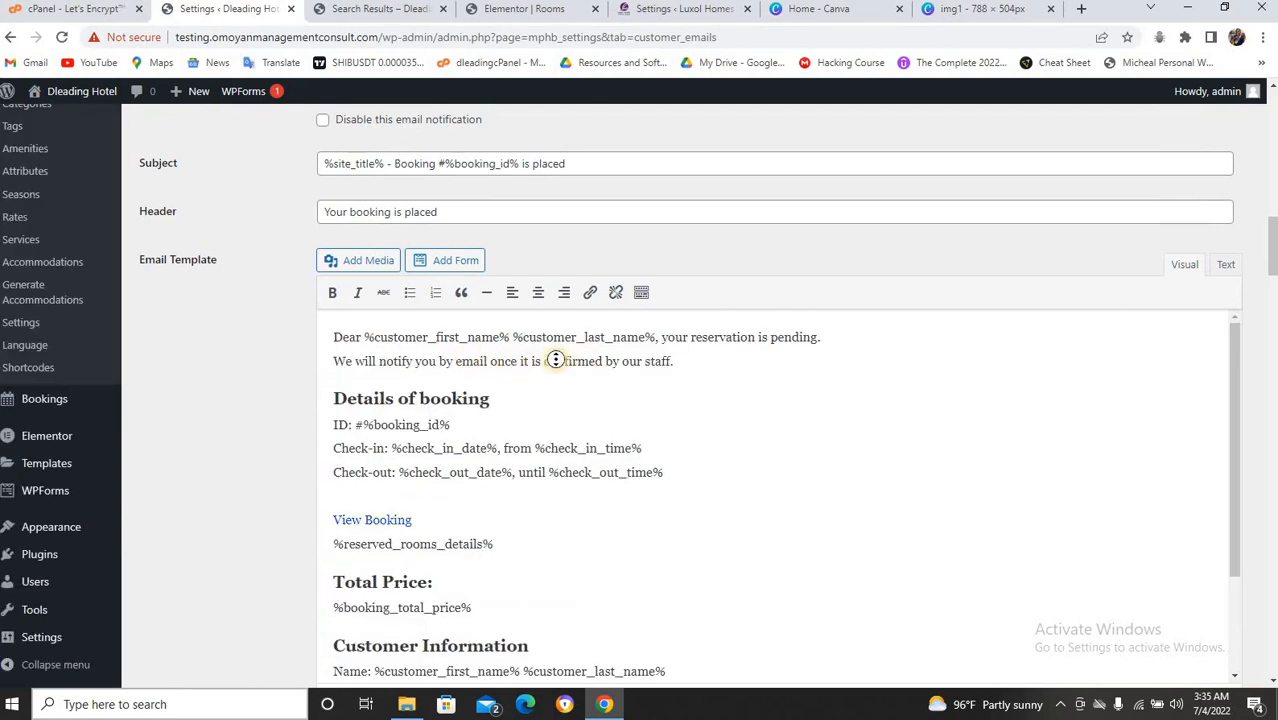
pyautogui.click(378, 369)
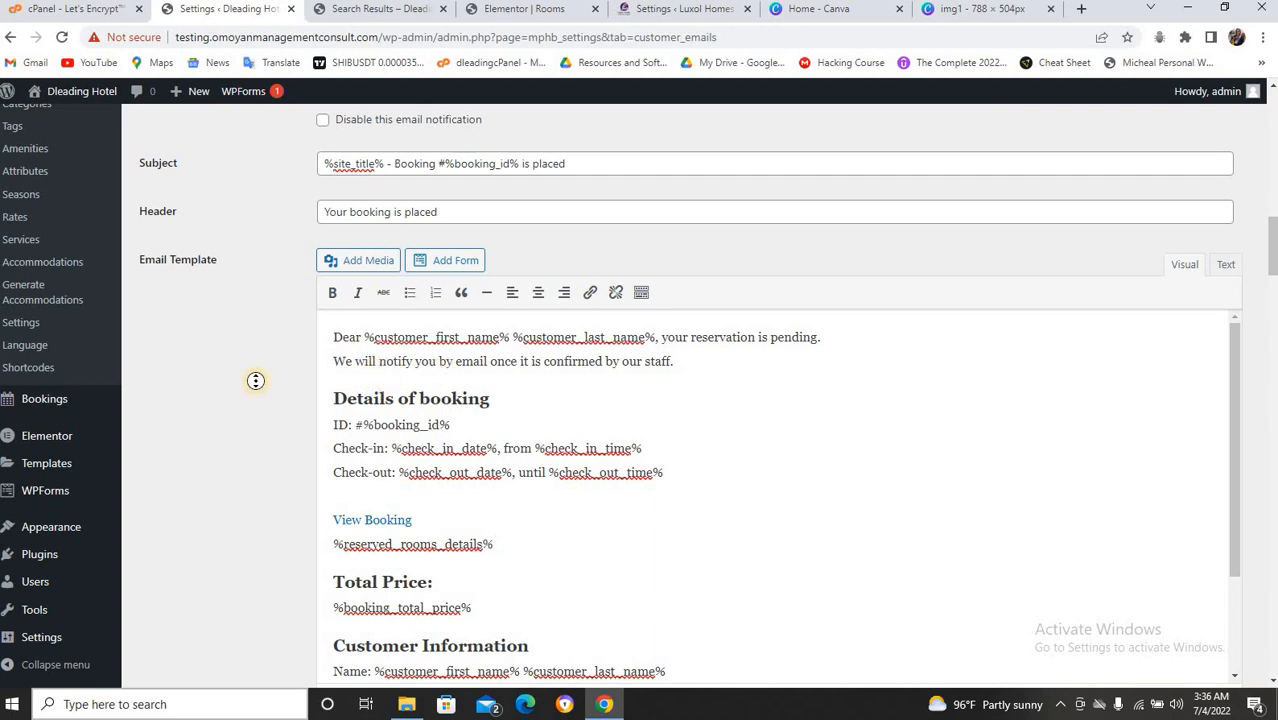
pyautogui.scroll(1, 256, 380)
pyautogui.scroll(1, 256, 380)
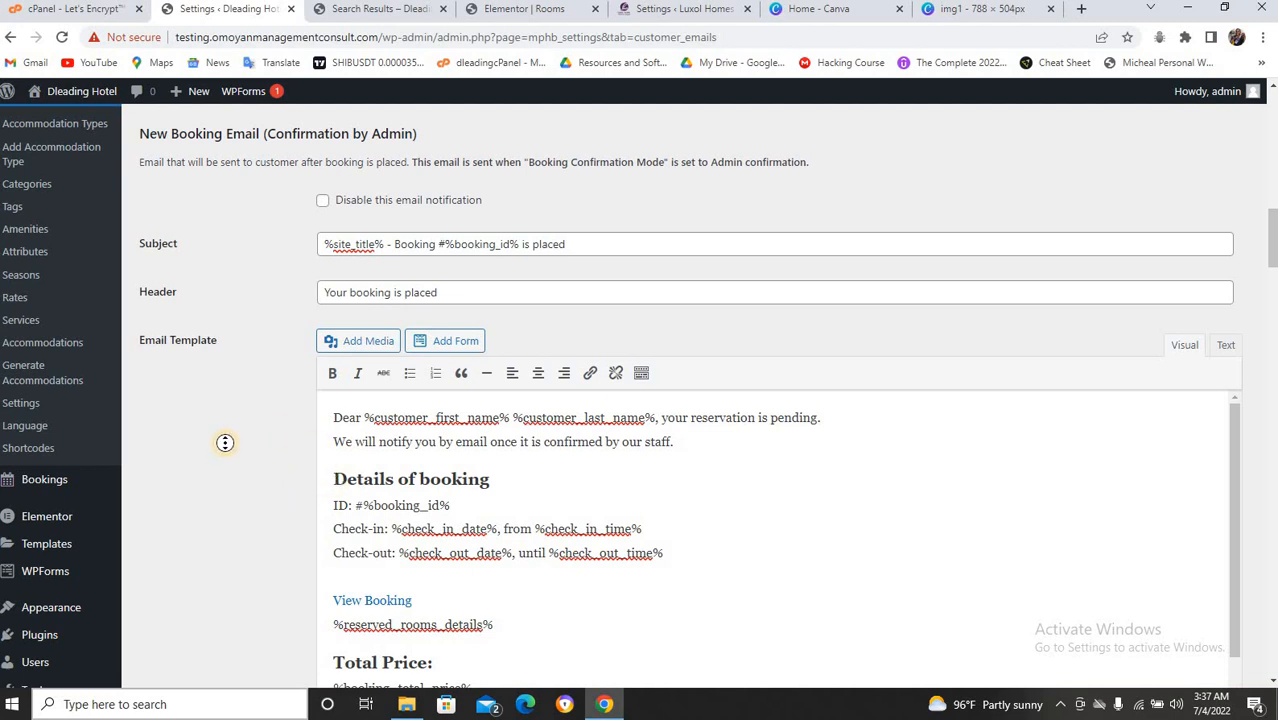
# After 'your reservation is pending.', add a sentence asking guests to phone the hotel manager.
pyautogui.scroll(-3, 227, 441)
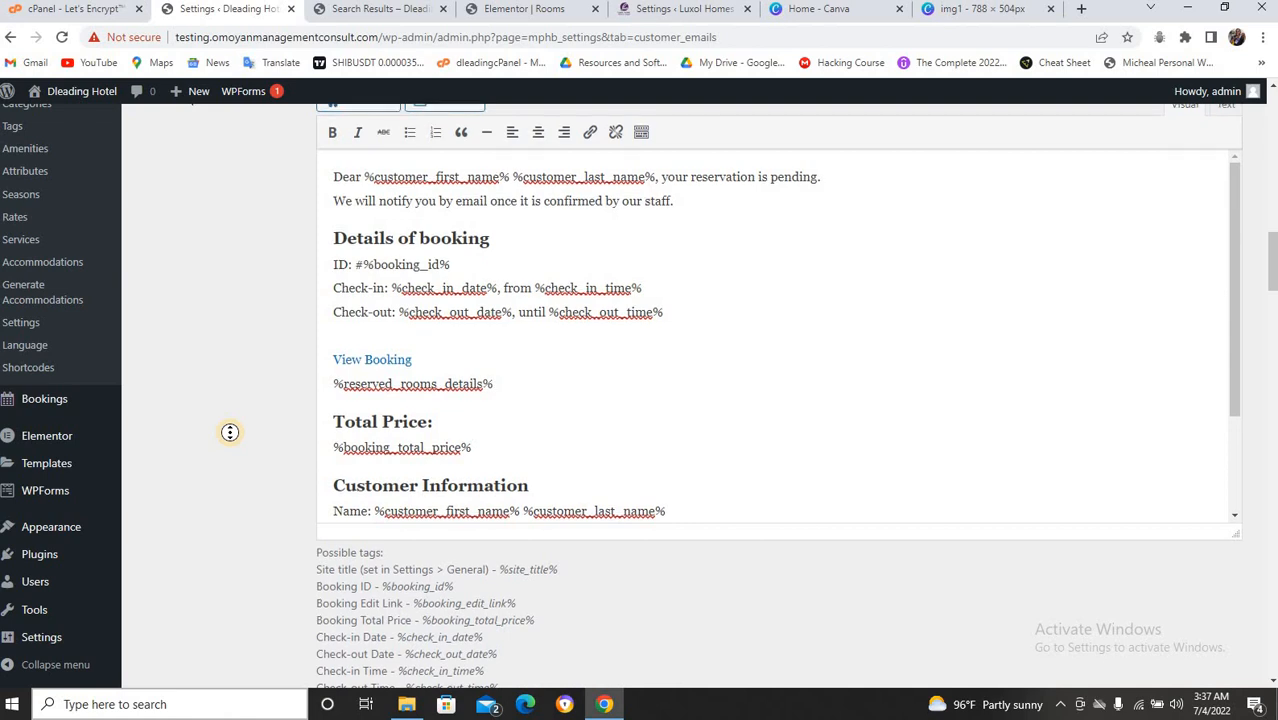
pyautogui.scroll(2, 228, 354)
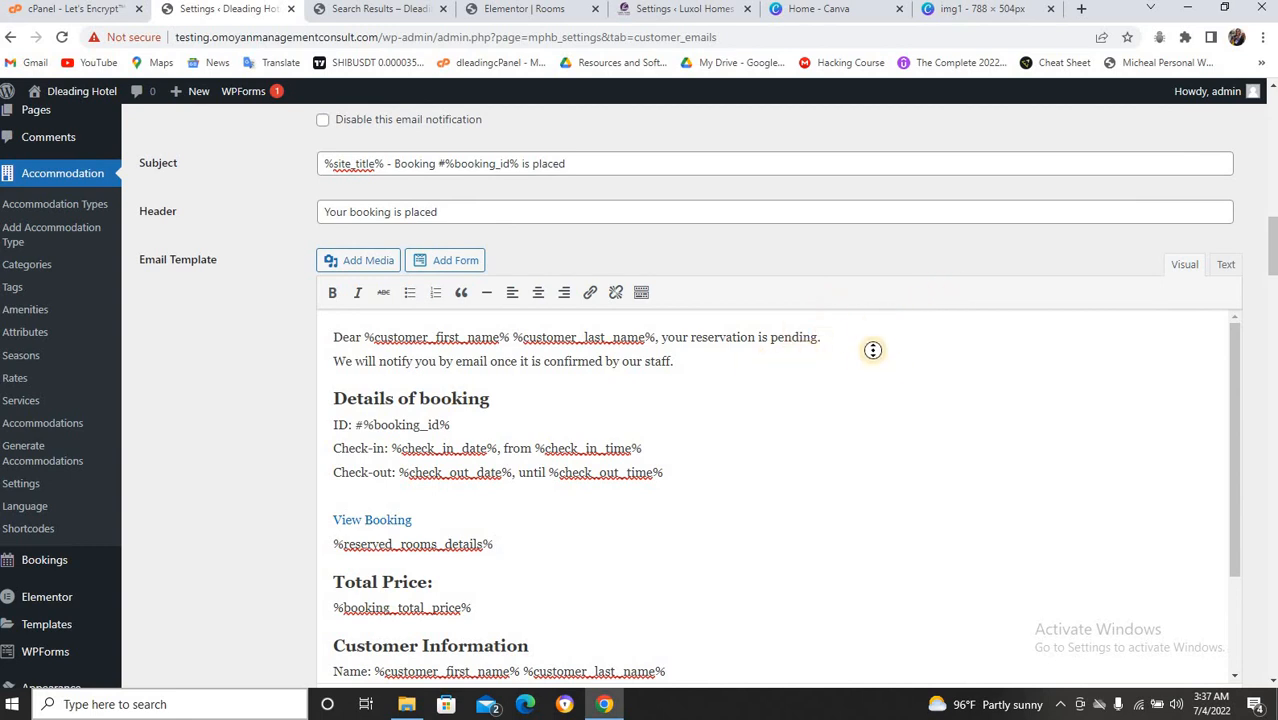
pyautogui.scroll(-5, 876, 348)
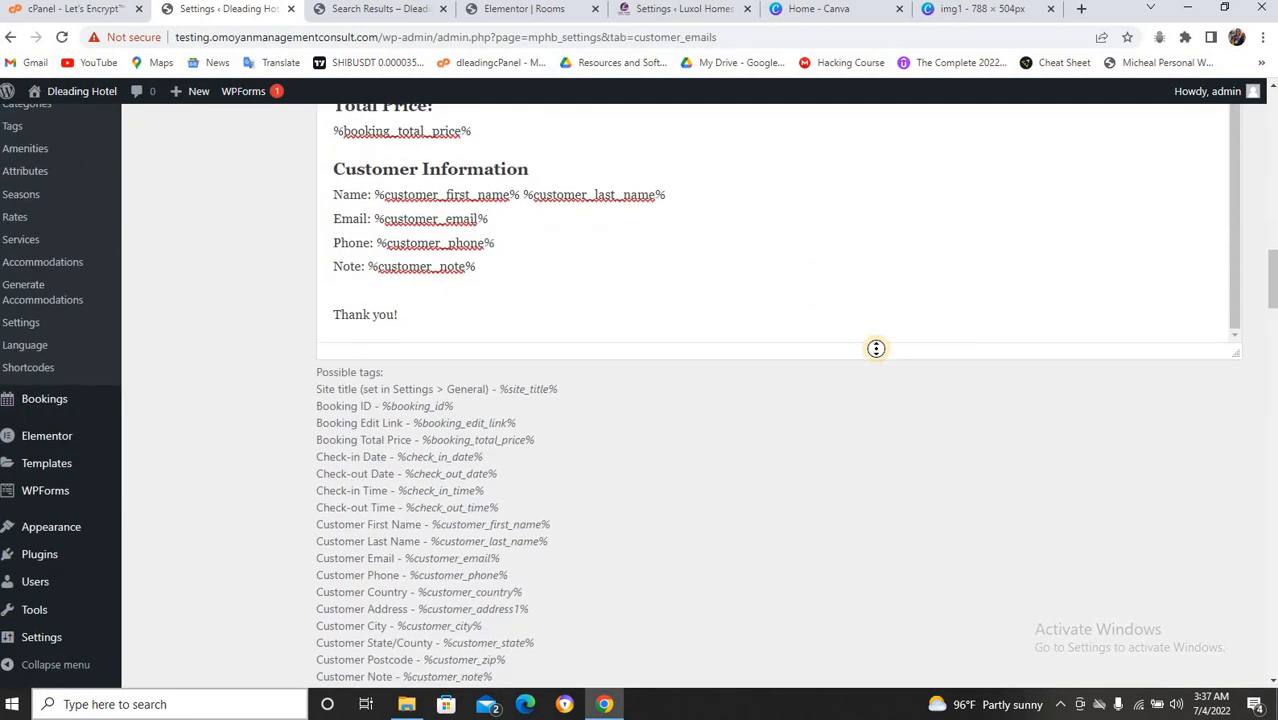
pyautogui.scroll(-8, 876, 348)
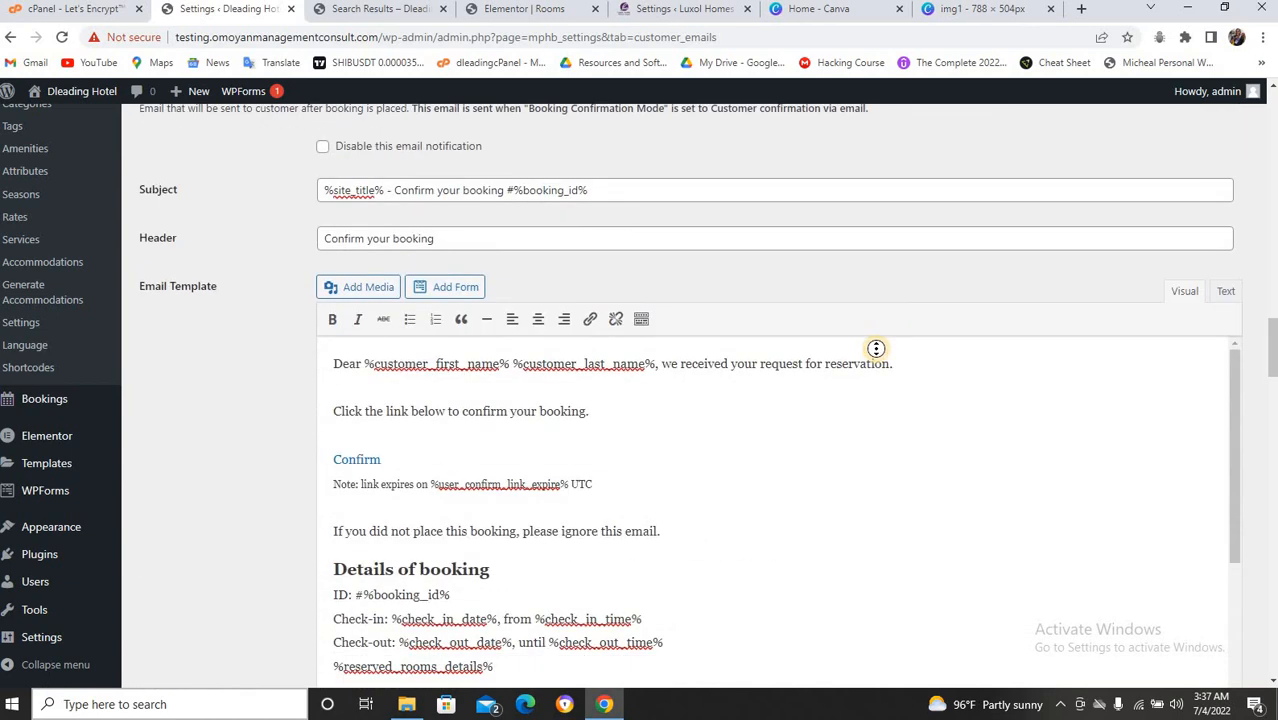
pyautogui.scroll(4, 876, 348)
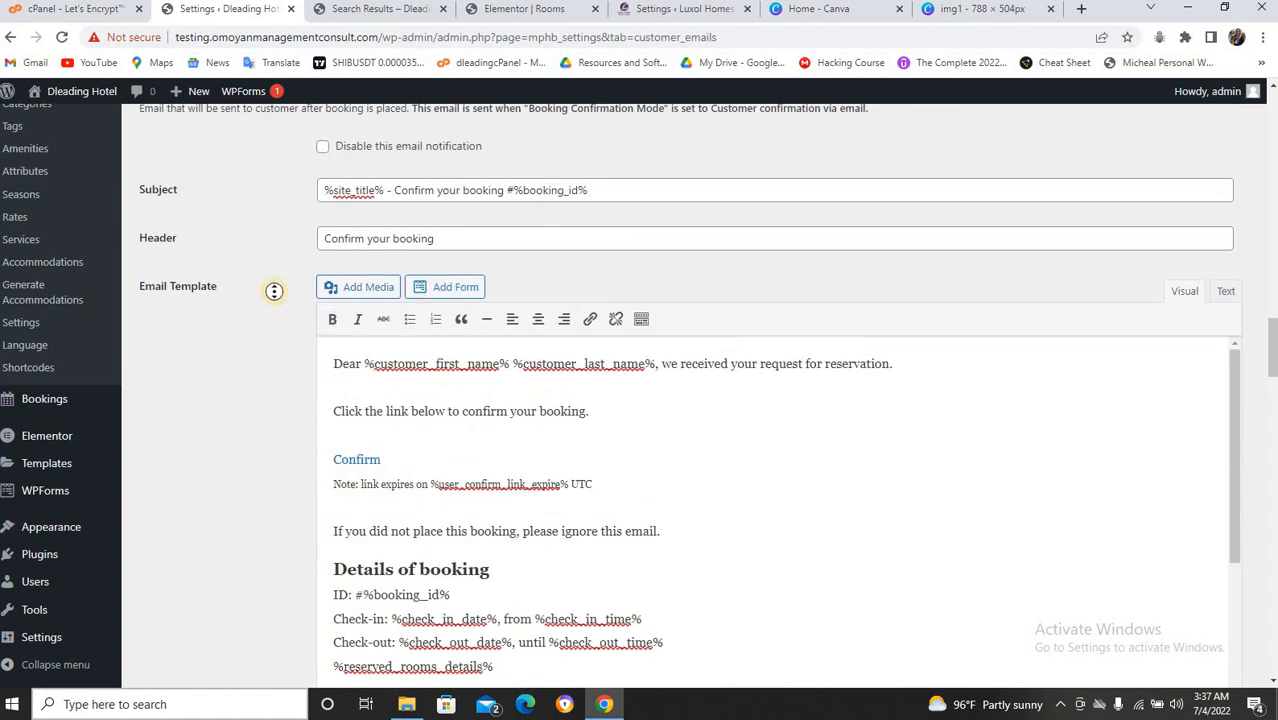
pyautogui.scroll(2, 274, 291)
pyautogui.scroll(-2, 266, 321)
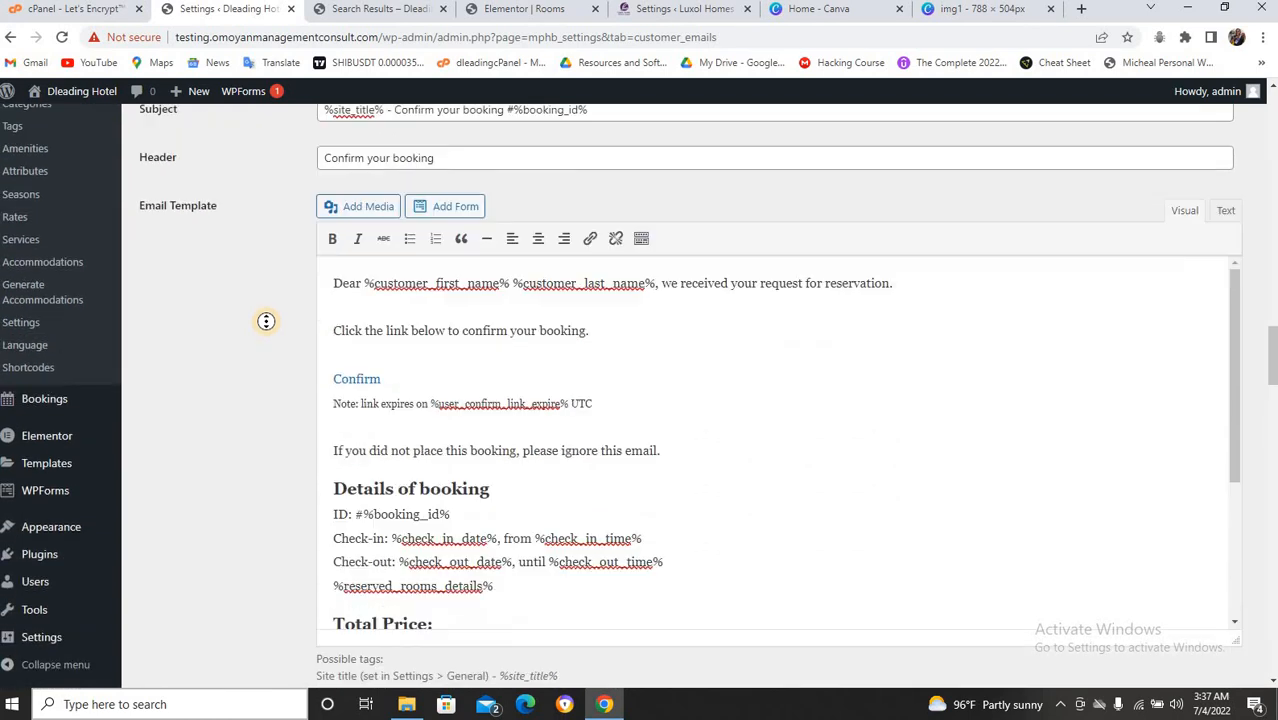
pyautogui.scroll(-1, 266, 321)
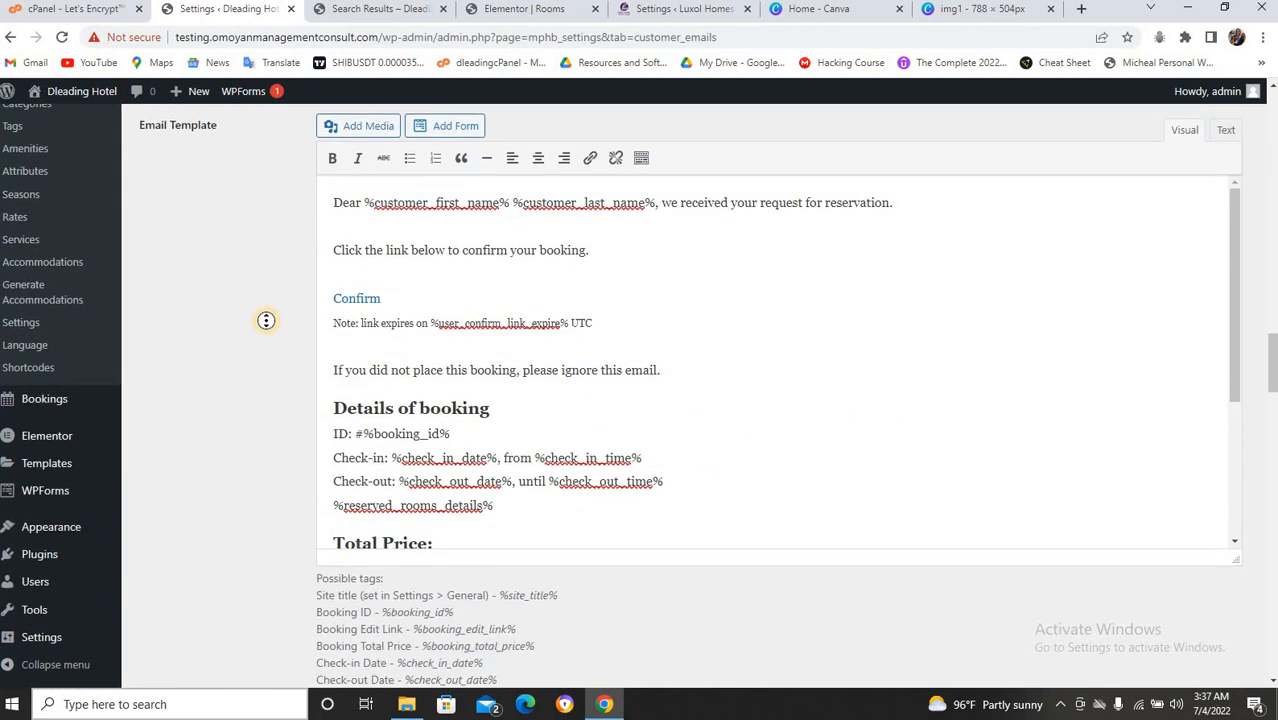
pyautogui.scroll(3, 266, 321)
pyautogui.scroll(5, 266, 321)
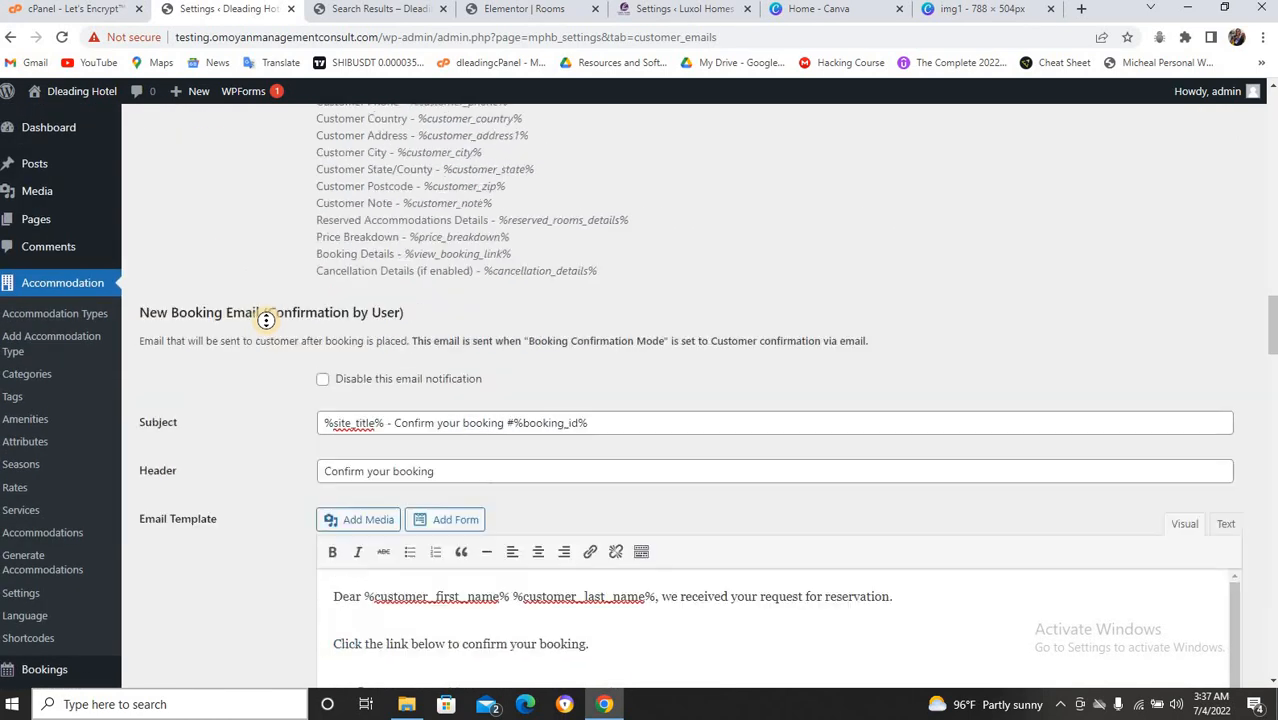
pyautogui.scroll(2, 266, 321)
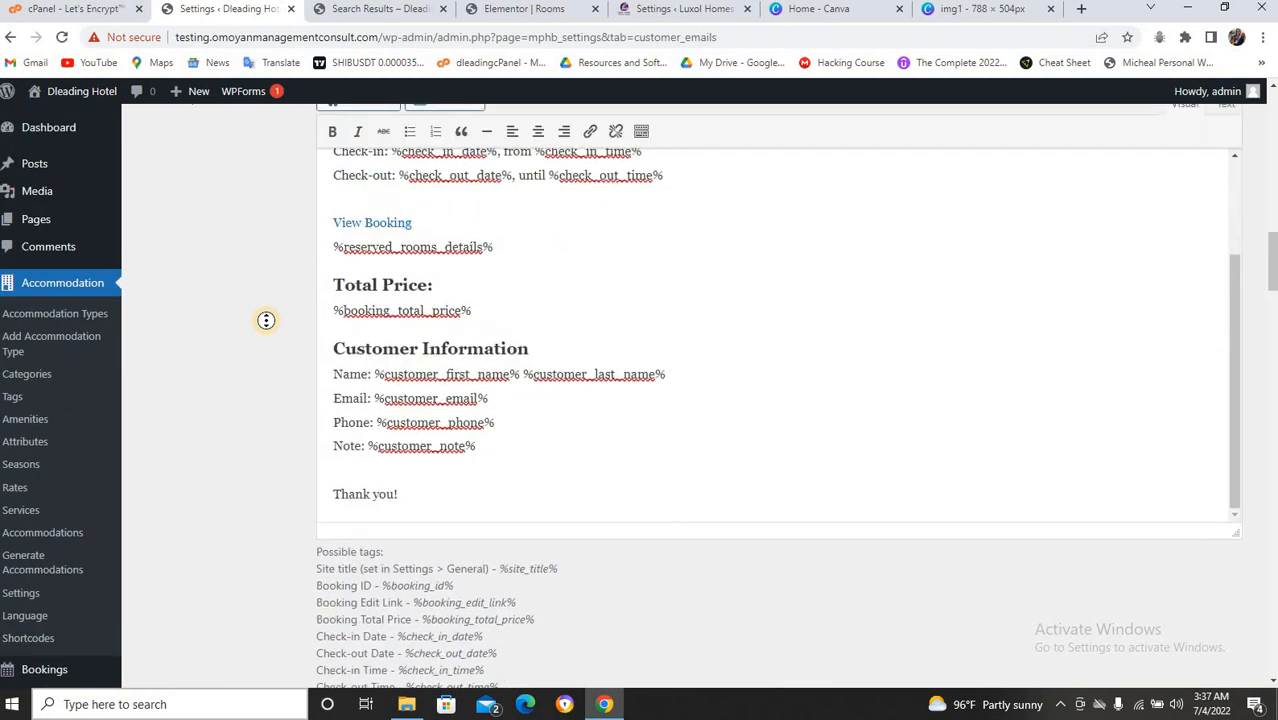
pyautogui.scroll(-10, 268, 320)
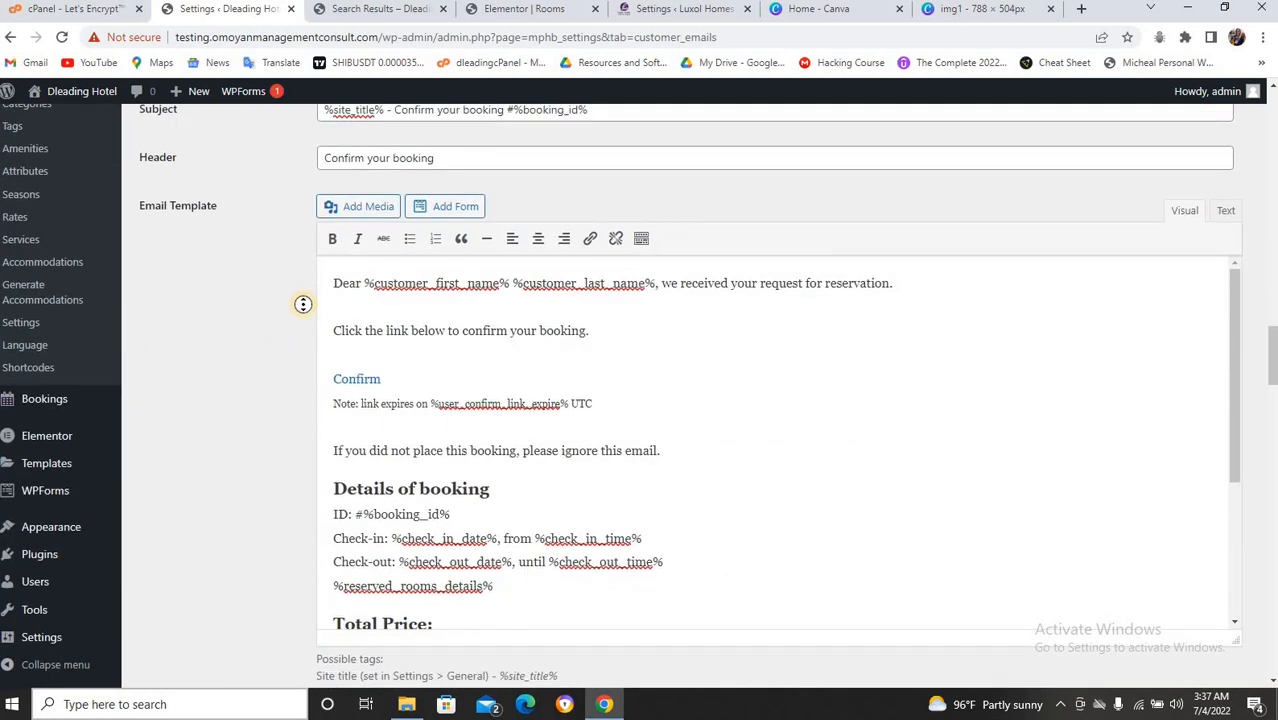
pyautogui.scroll(-10, 300, 303)
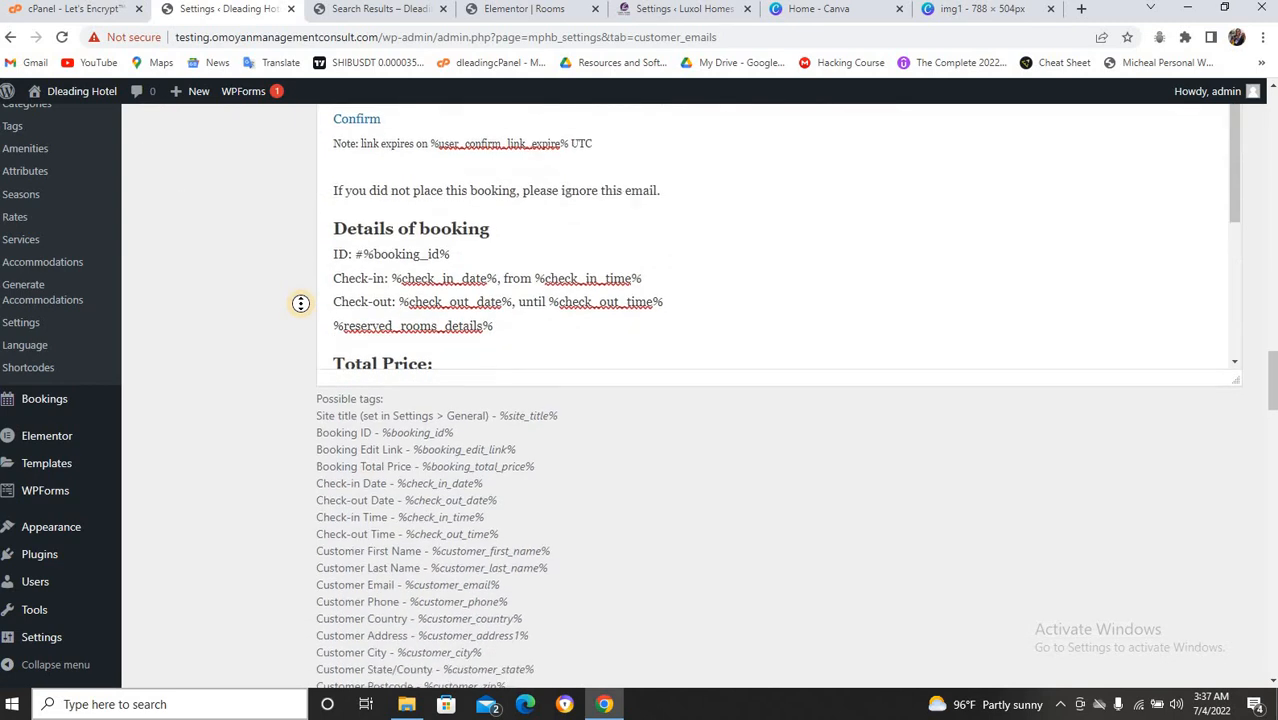
pyautogui.scroll(-7, 300, 303)
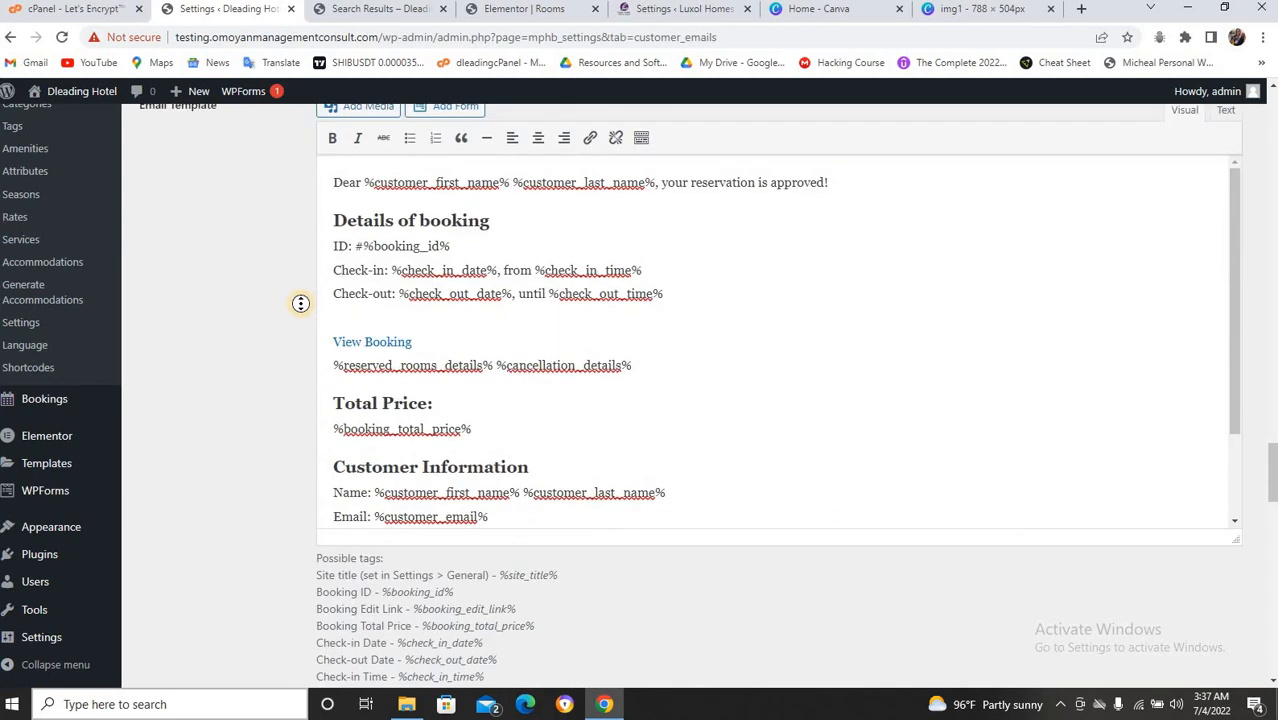
pyautogui.scroll(20, 300, 303)
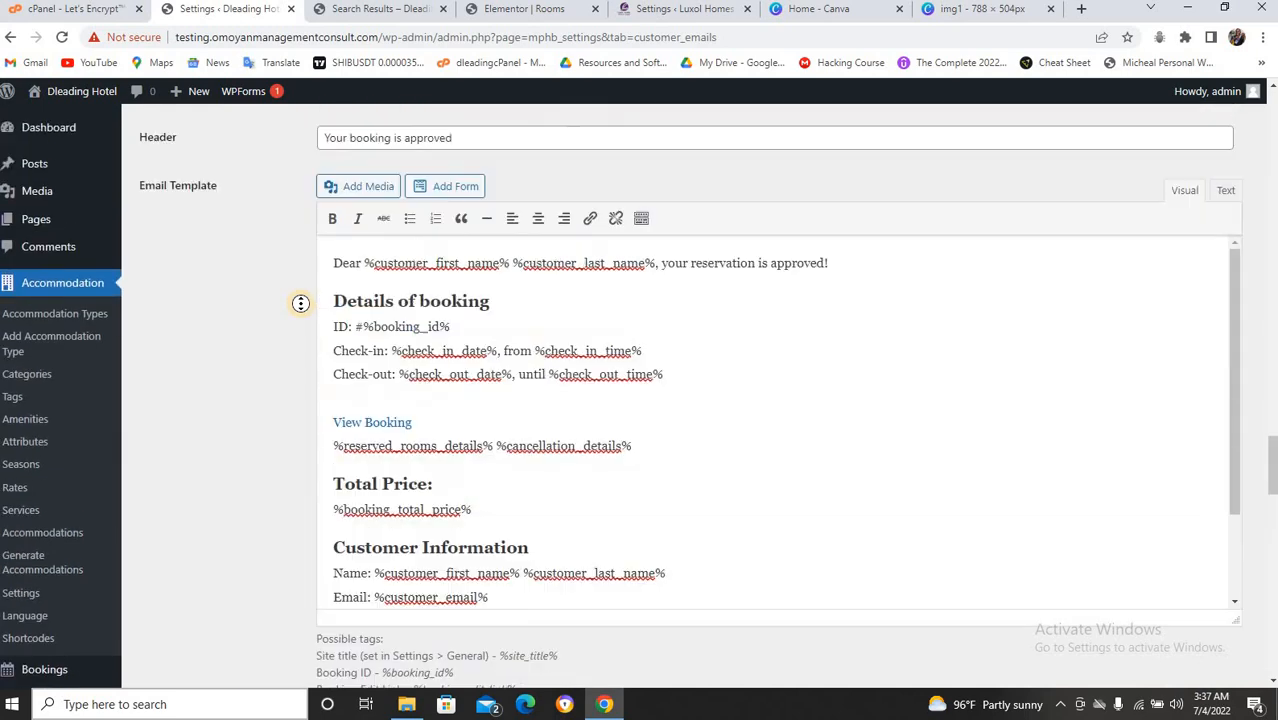
pyautogui.scroll(20, 300, 303)
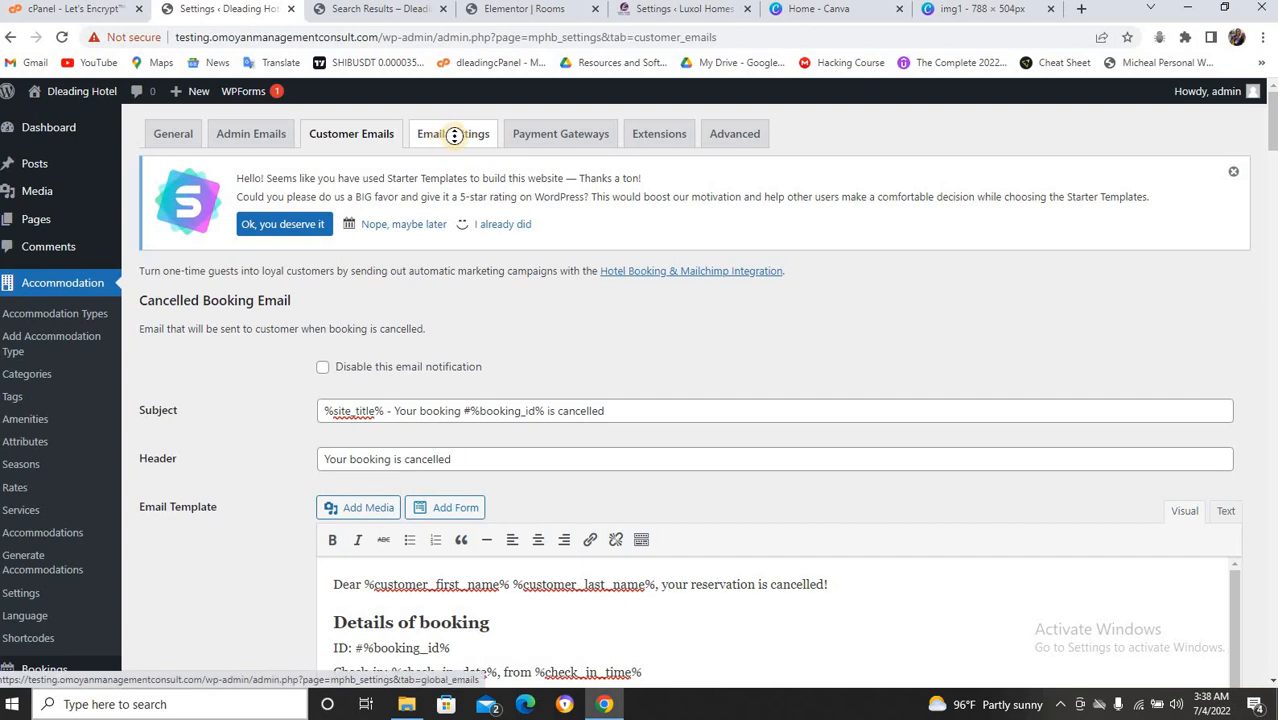
pyautogui.scroll(-5, 480, 160)
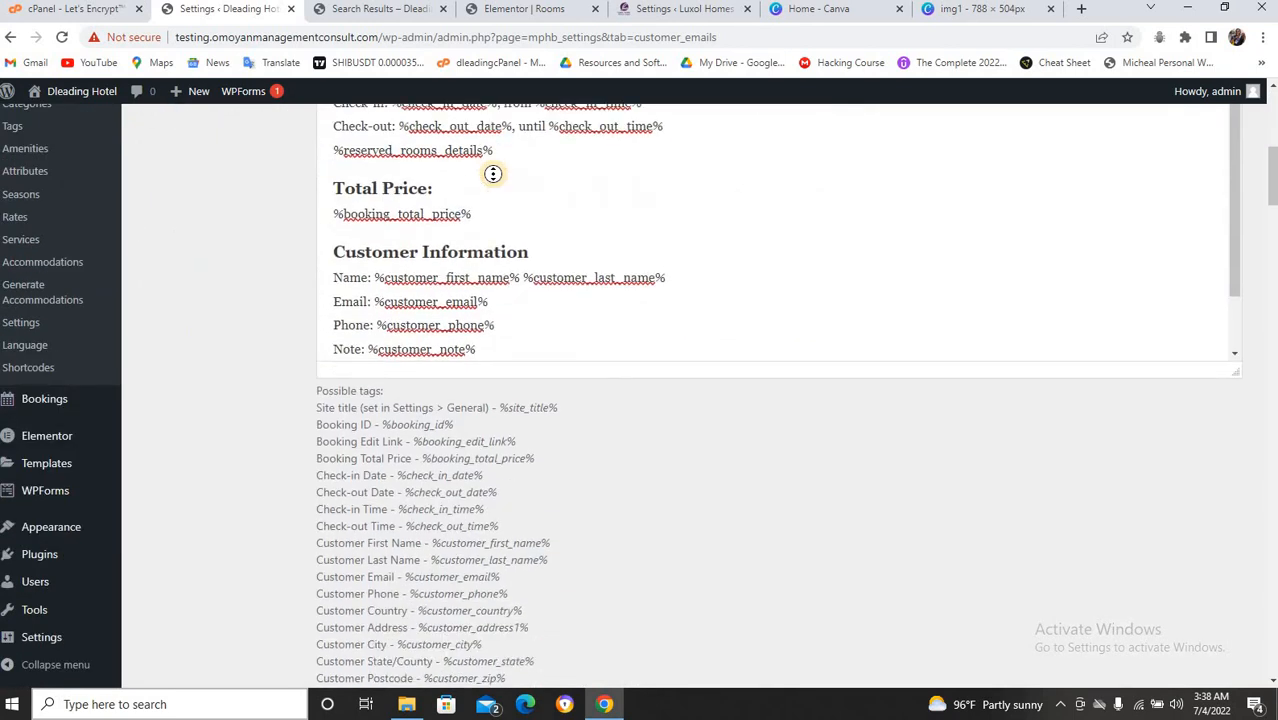
pyautogui.scroll(-12, 493, 174)
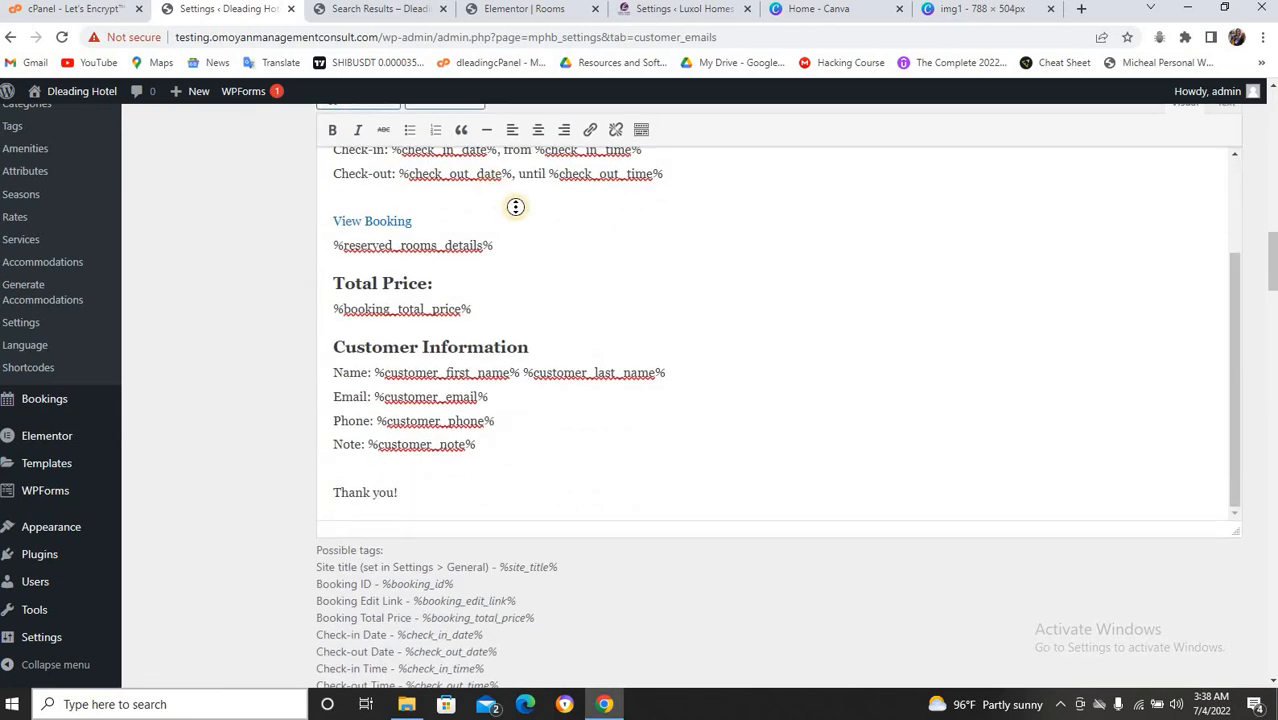
pyautogui.scroll(3, 515, 207)
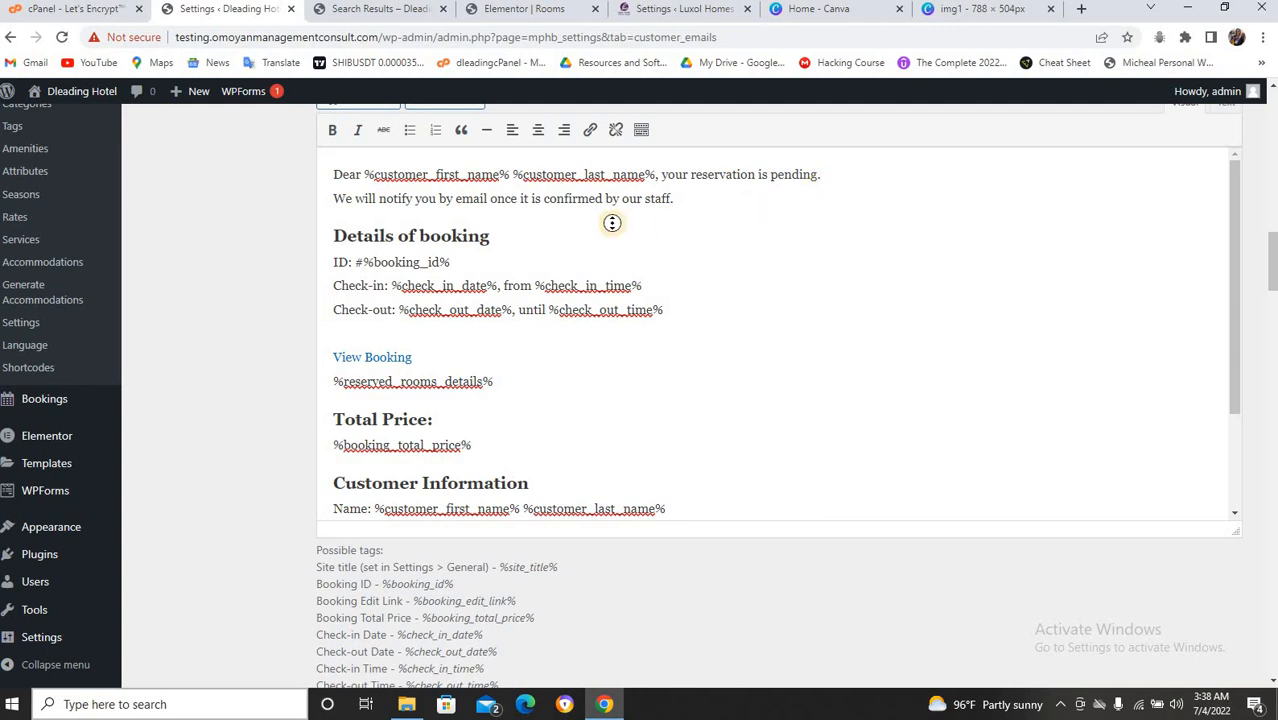
pyautogui.click(857, 175)
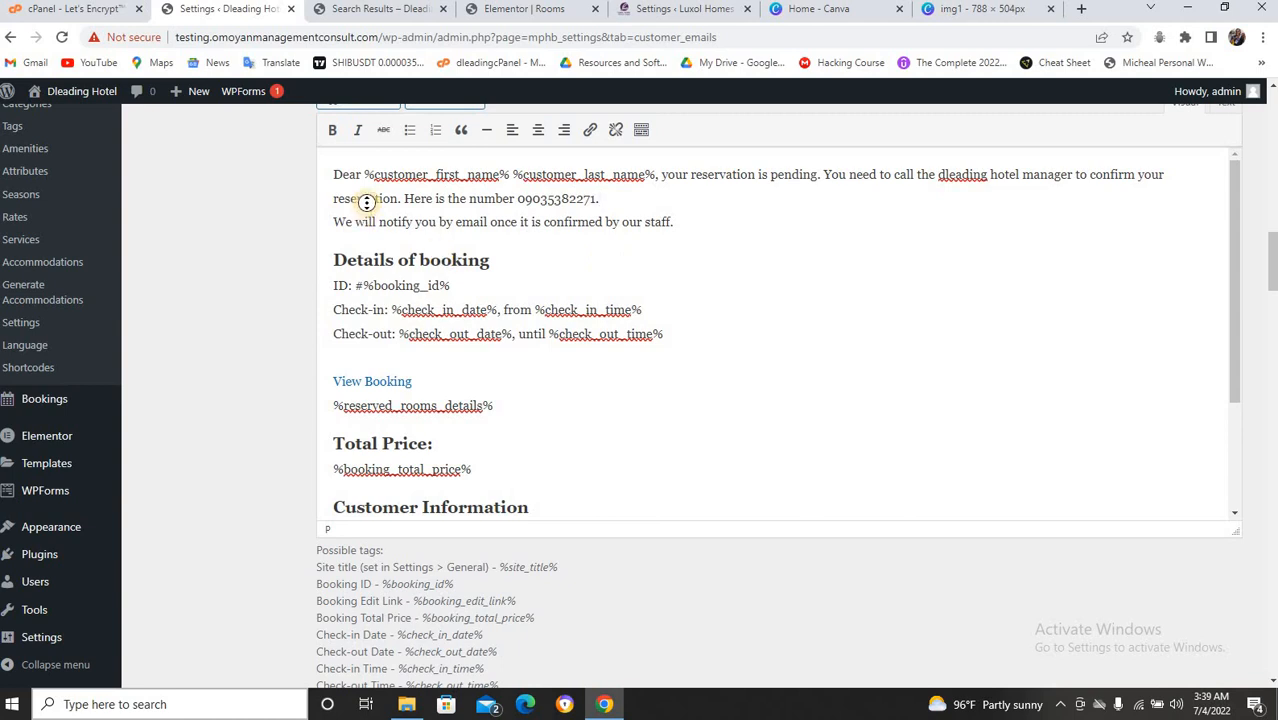
# Save the updated customer email template settings.
pyautogui.scroll(-15, 568, 228)
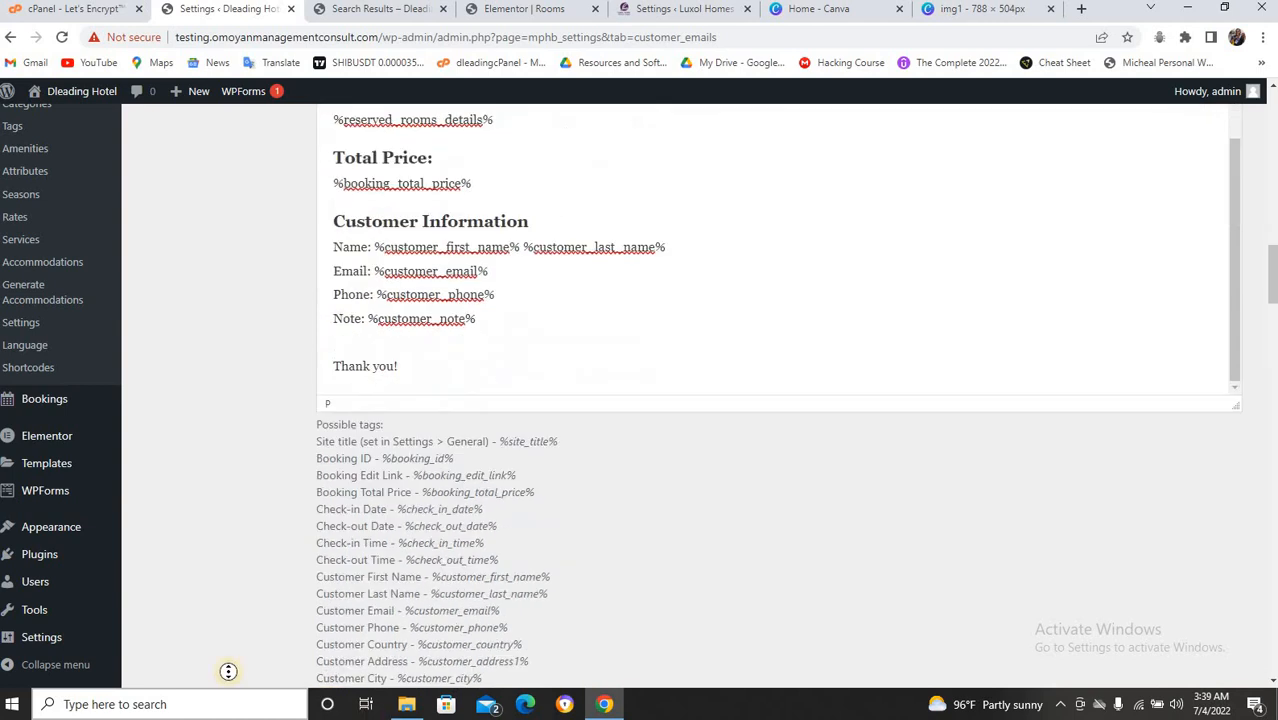
pyautogui.scroll(-15, 174, 640)
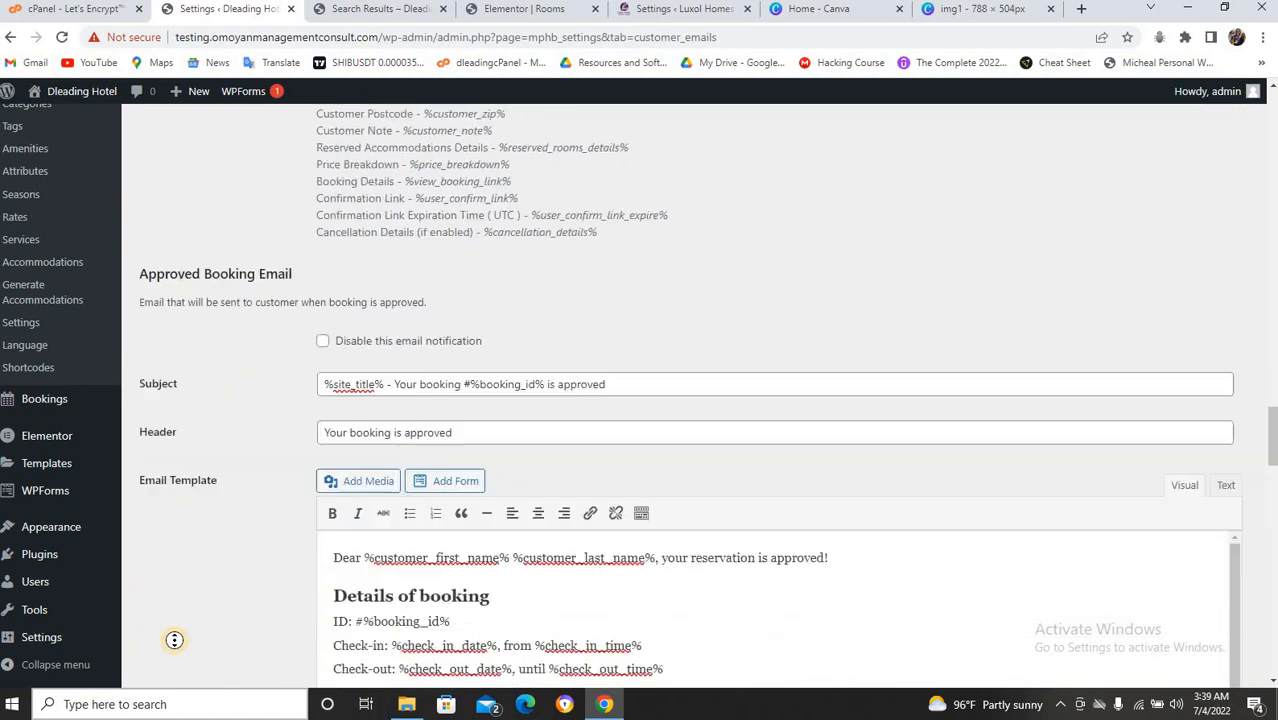
pyautogui.scroll(-15, 174, 640)
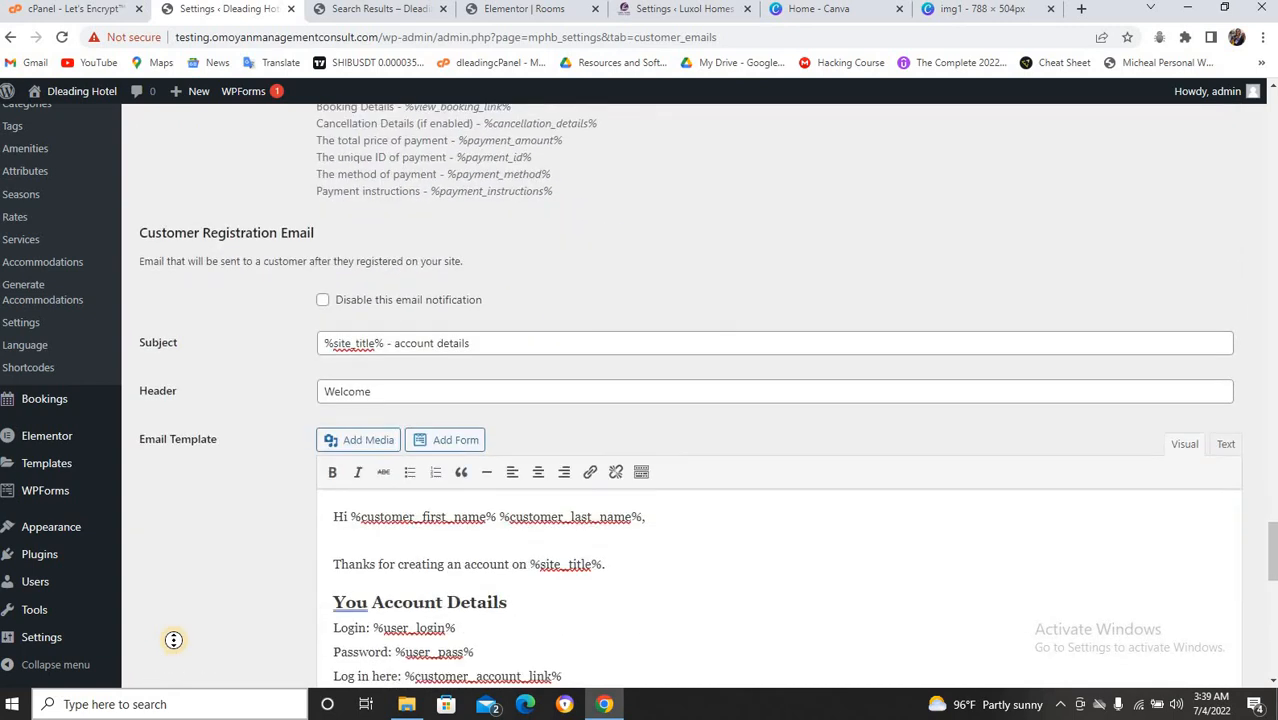
pyautogui.scroll(-3, 174, 640)
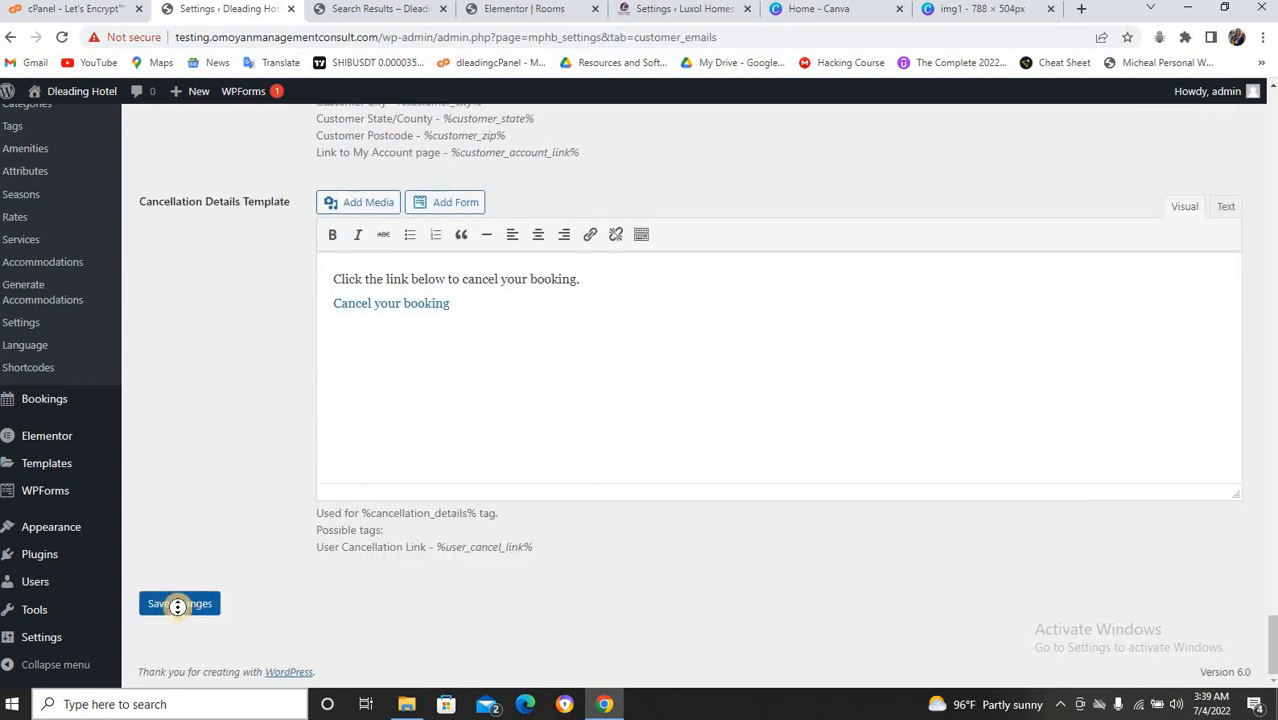
pyautogui.click(178, 603)
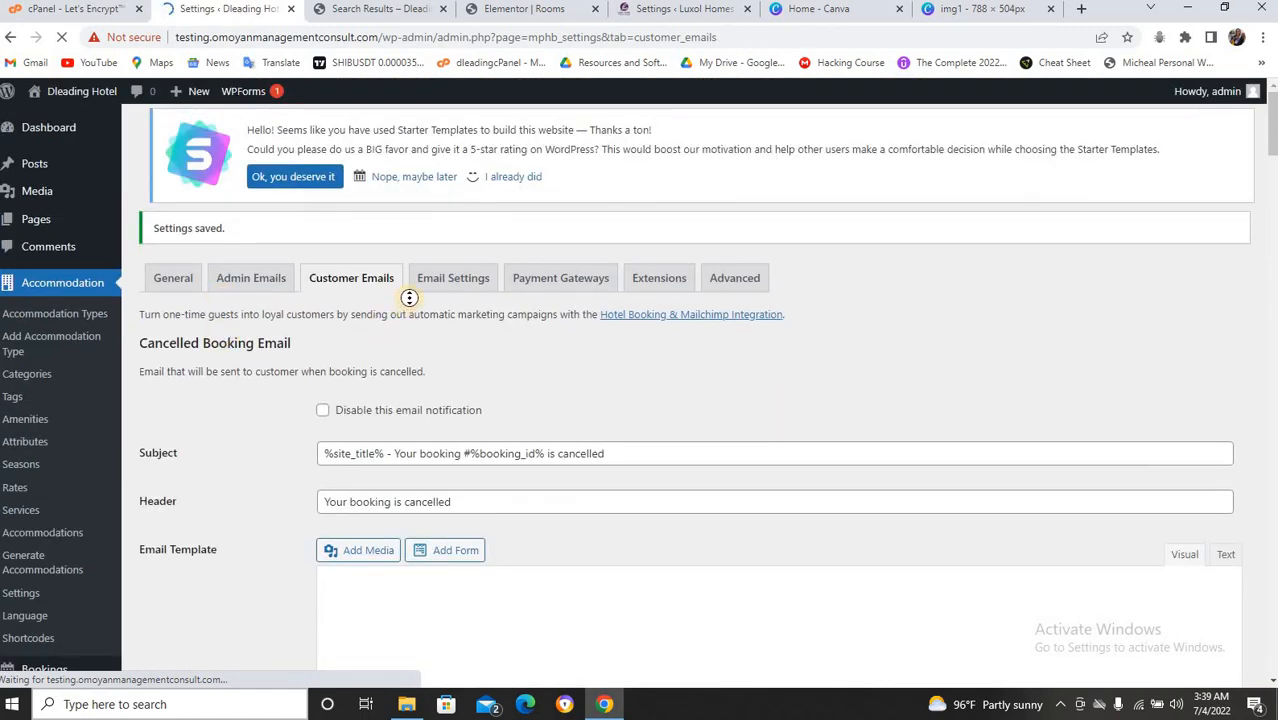
pyautogui.click(448, 279)
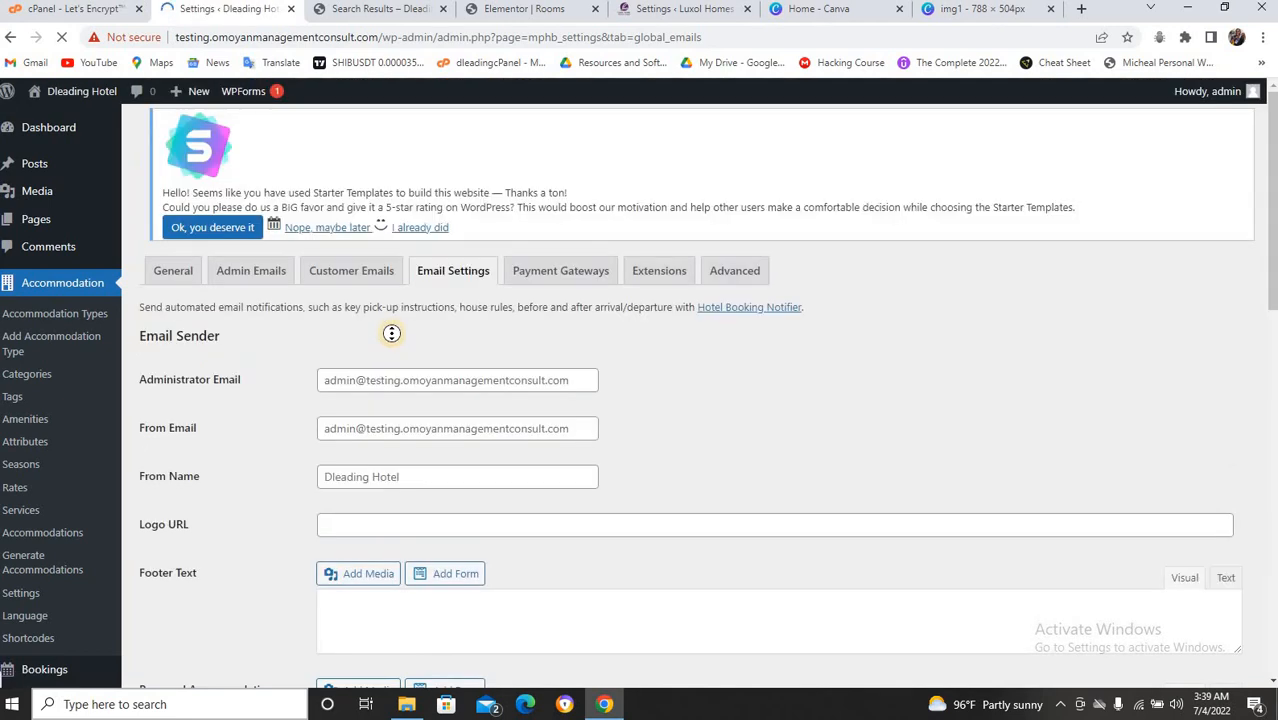
pyautogui.scroll(-2, 391, 333)
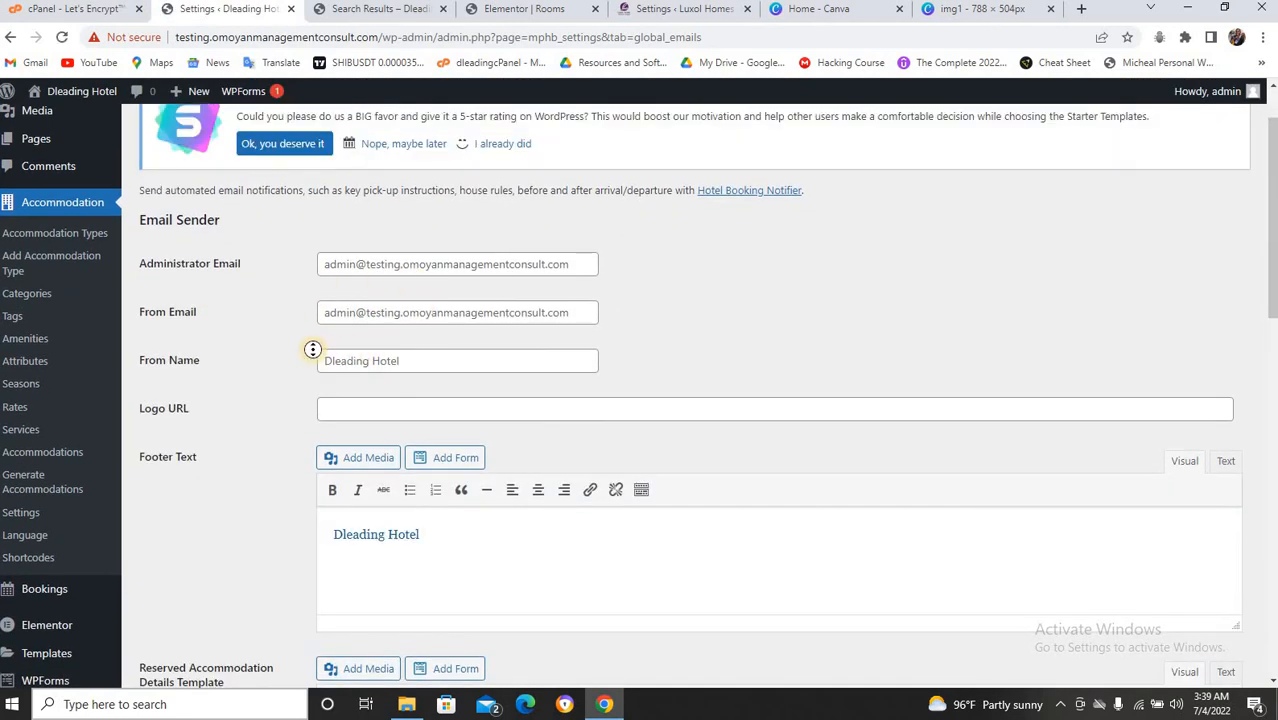
pyautogui.scroll(-1, 302, 352)
pyautogui.scroll(-3, 302, 352)
pyautogui.scroll(3, 302, 352)
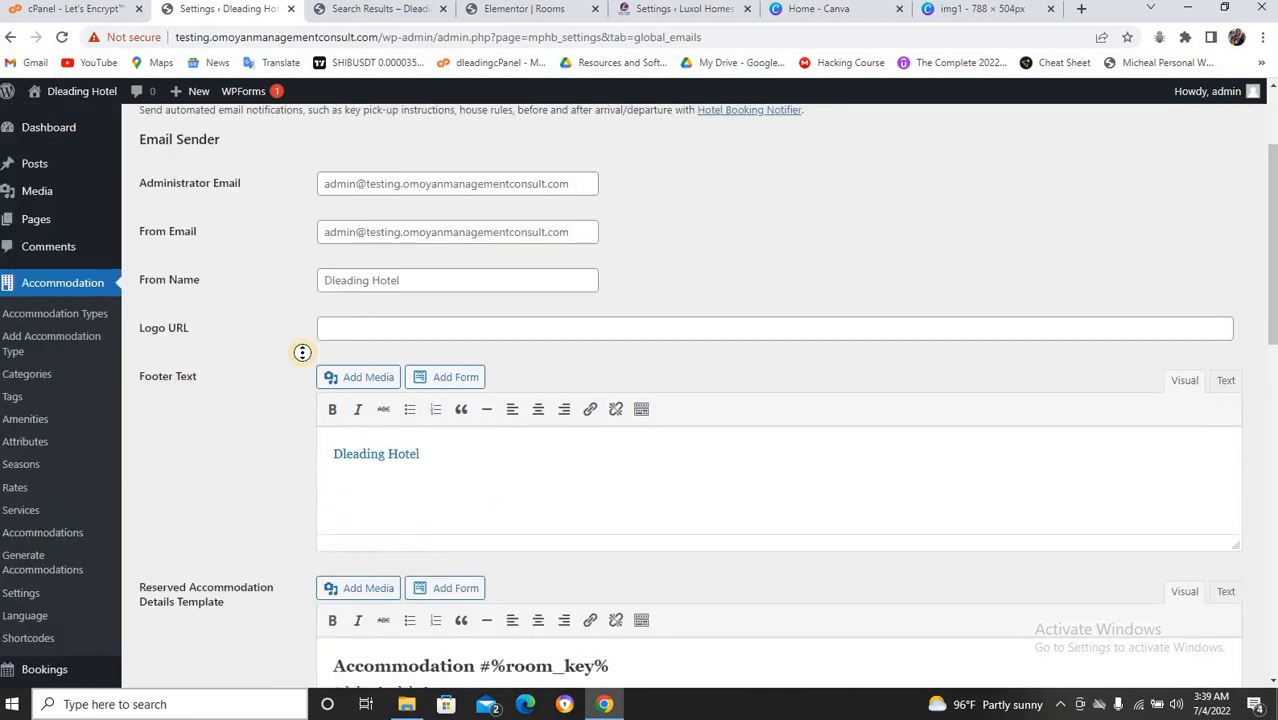
pyautogui.scroll(-4, 302, 352)
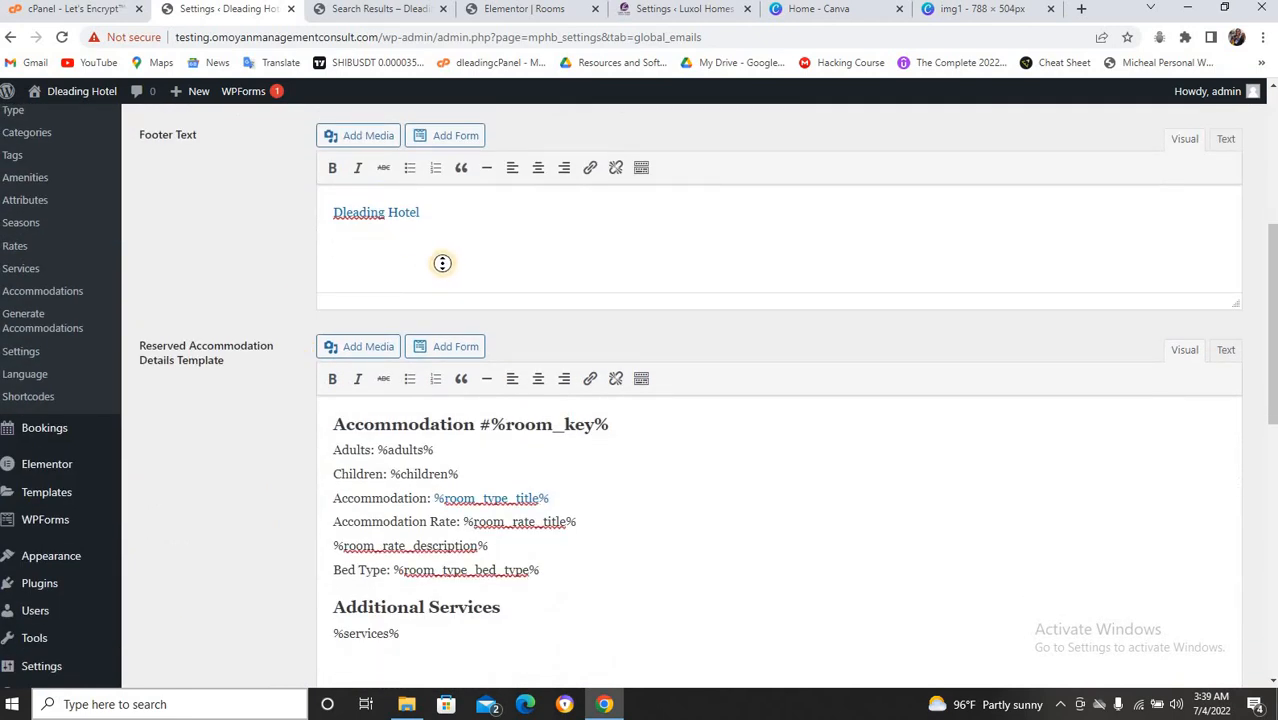
pyautogui.scroll(-3, 368, 277)
pyautogui.scroll(-5, 282, 380)
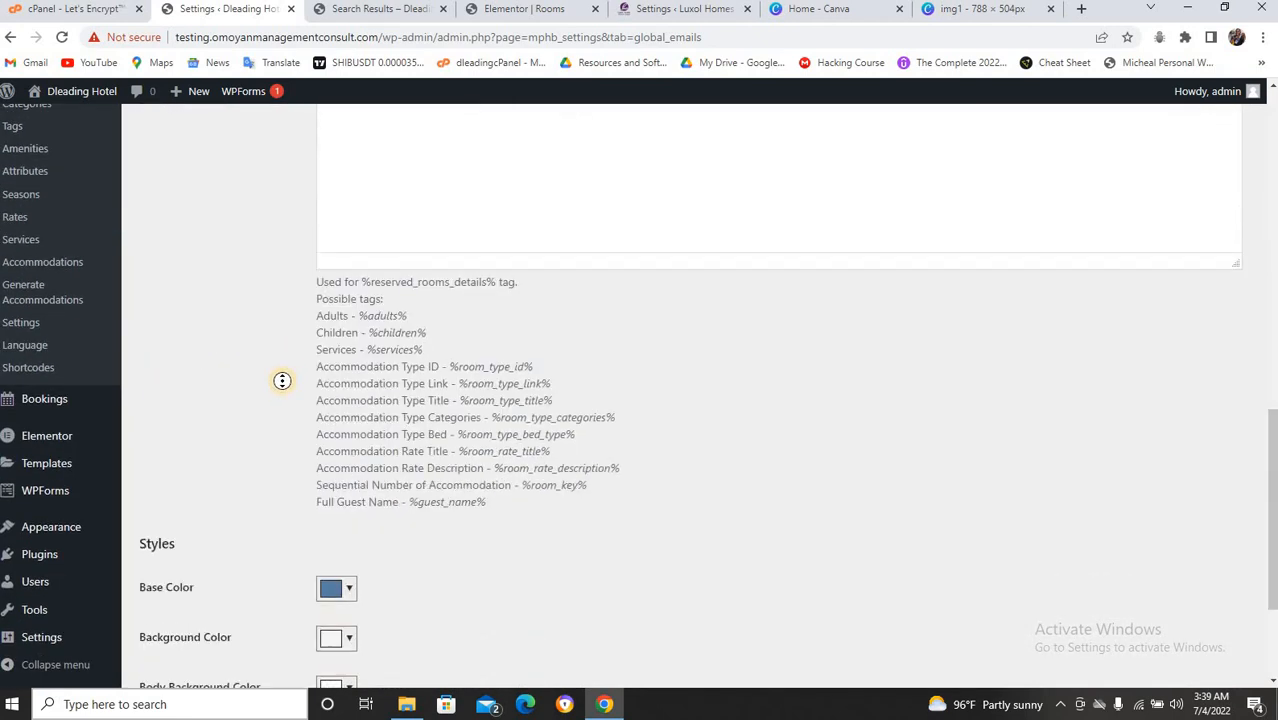
pyautogui.scroll(10, 511, 337)
pyautogui.scroll(5, 511, 337)
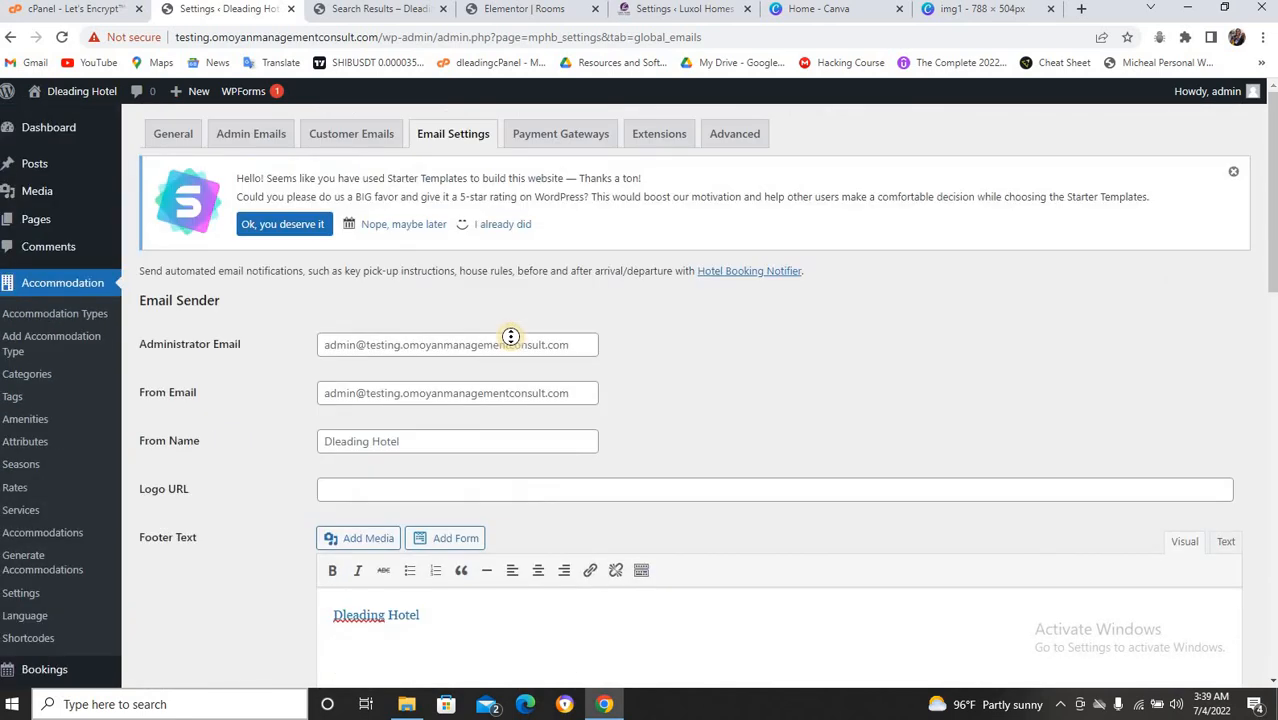
# Enable the Pay on Arrival payment gateway and save the payment settings.
pyautogui.click(563, 135)
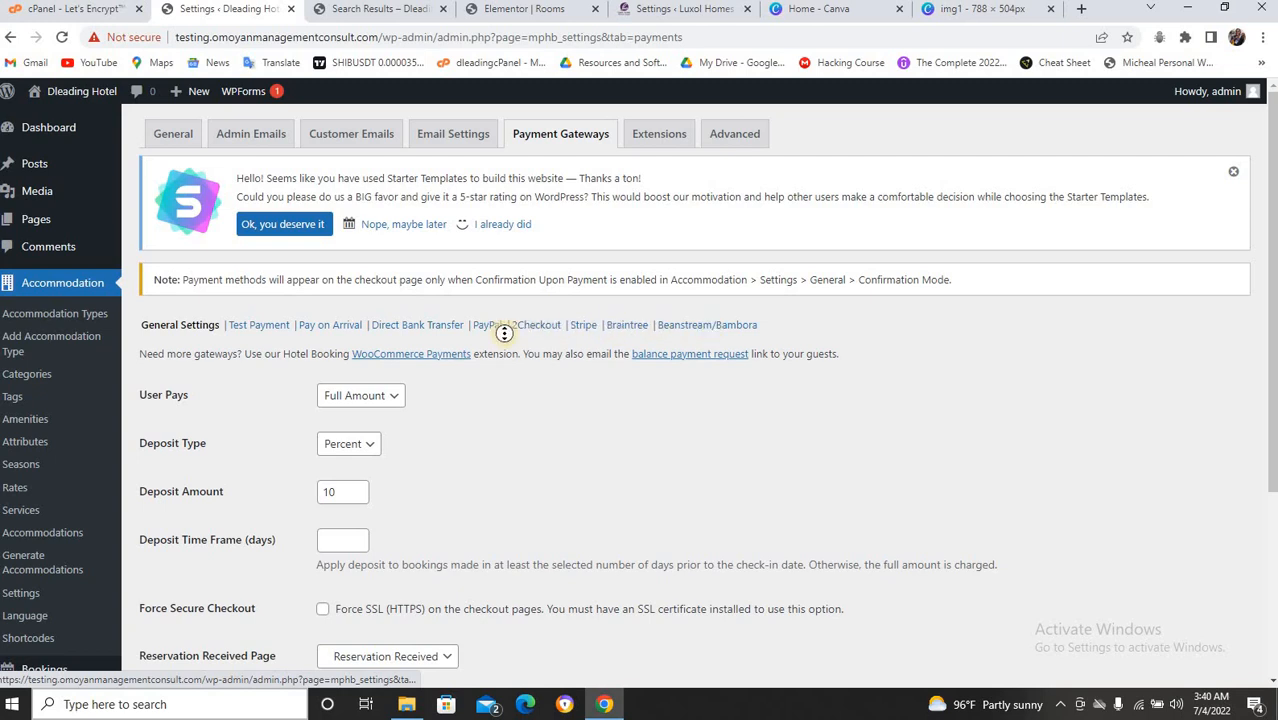
pyautogui.click(333, 324)
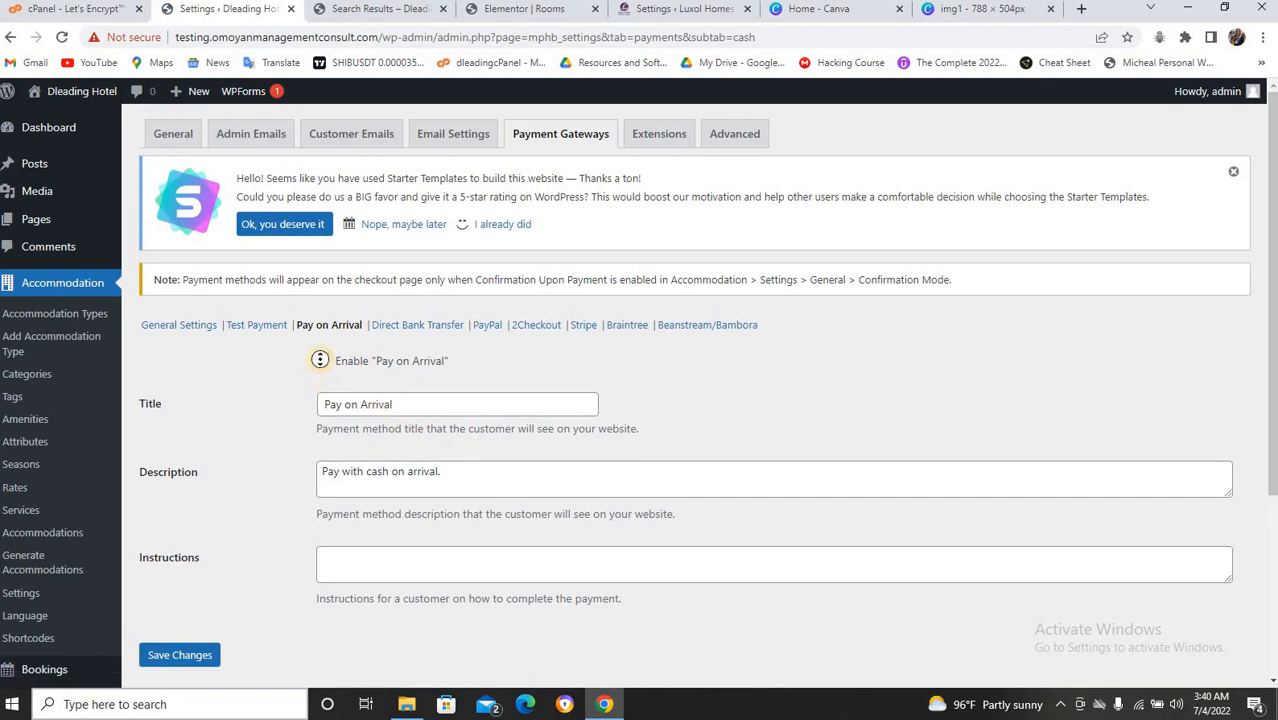
pyautogui.click(321, 361)
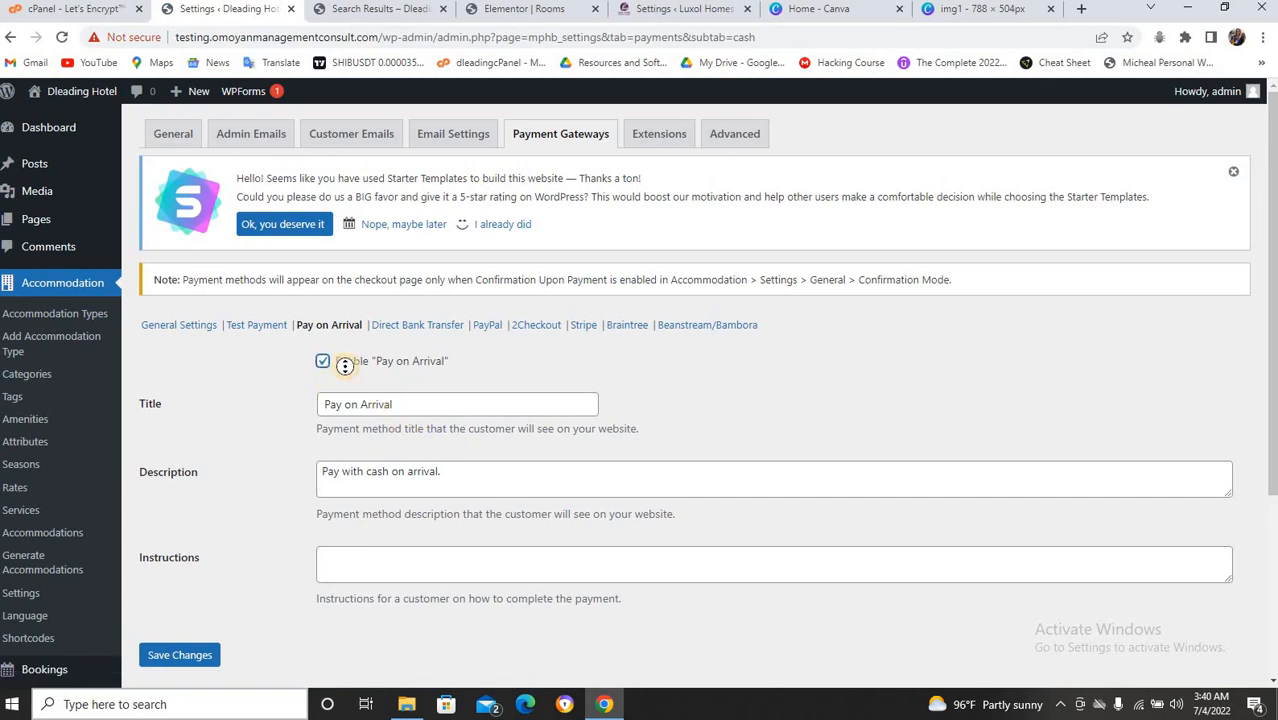
pyautogui.click(166, 655)
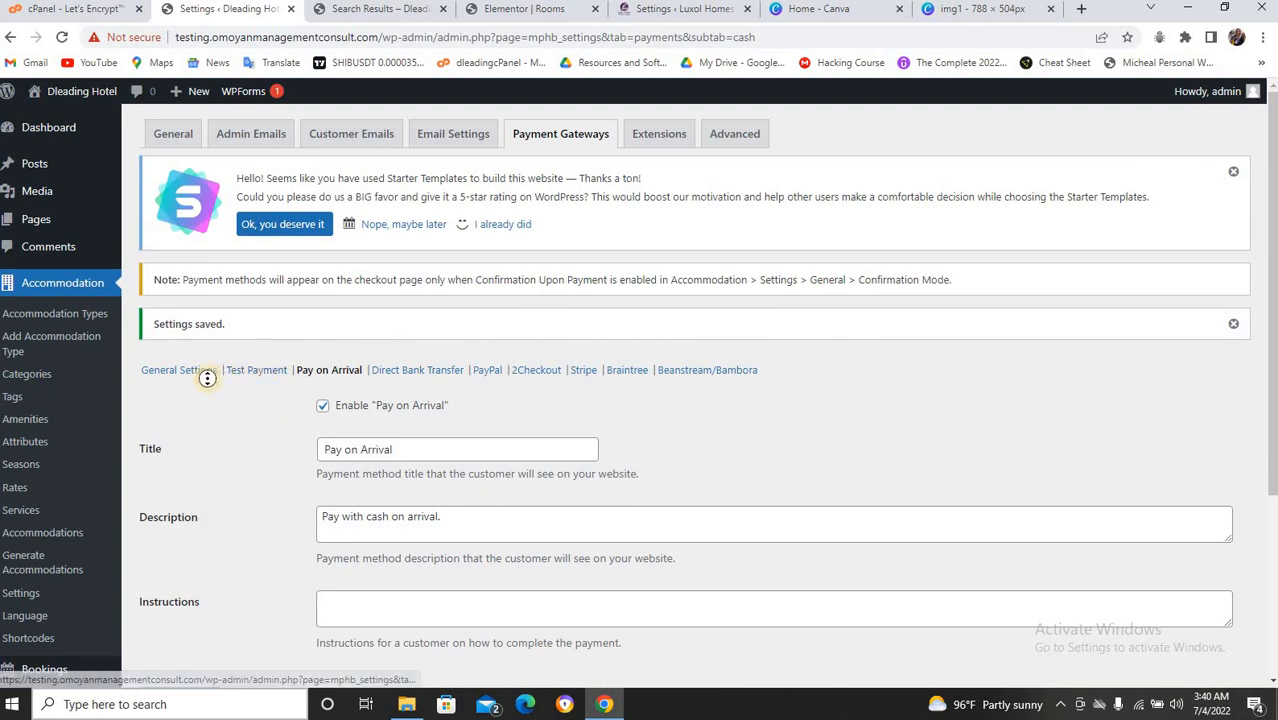
pyautogui.click(401, 372)
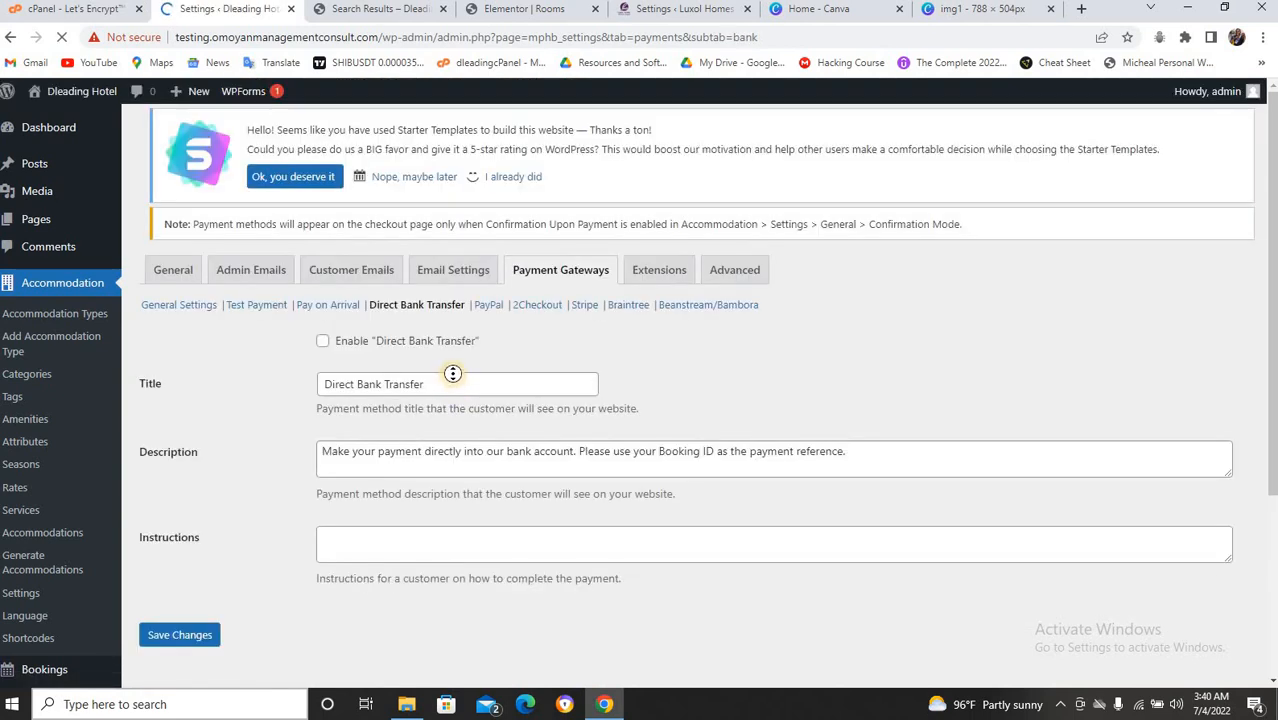
# Enable Direct Bank Transfer, adding a new line to its description, and save.
pyautogui.scroll(-2, 451, 371)
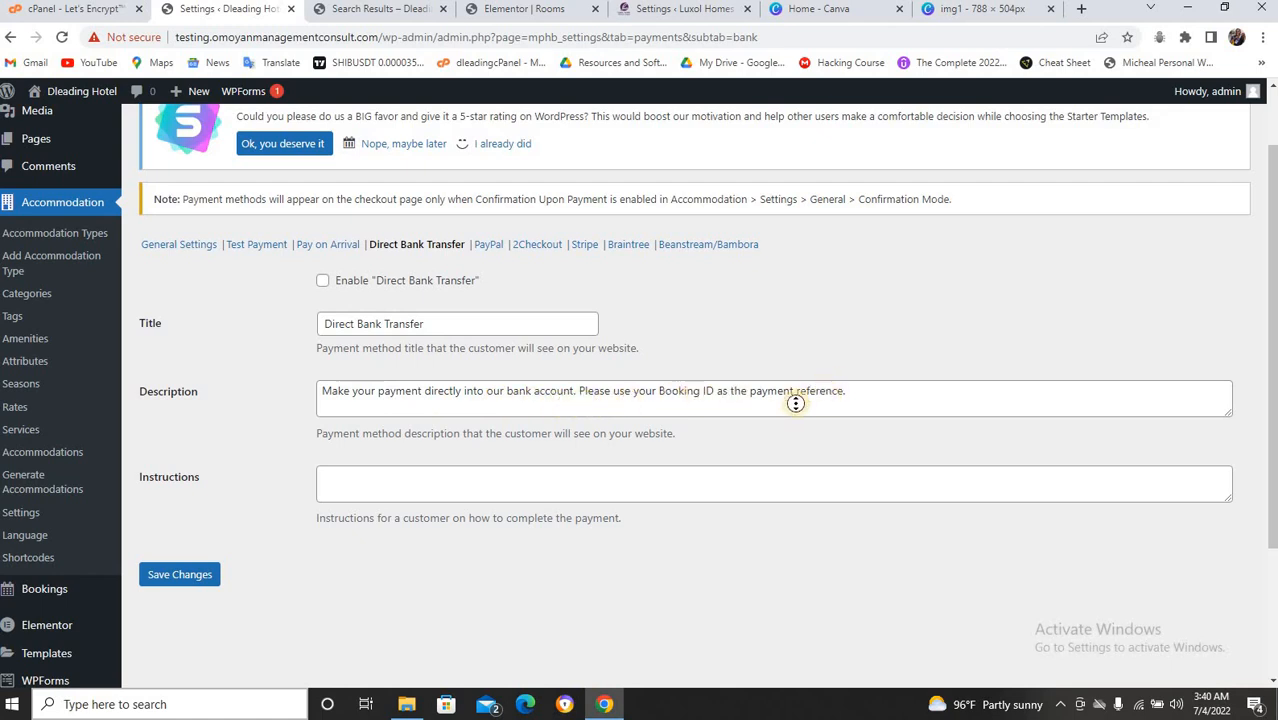
pyautogui.click(865, 395)
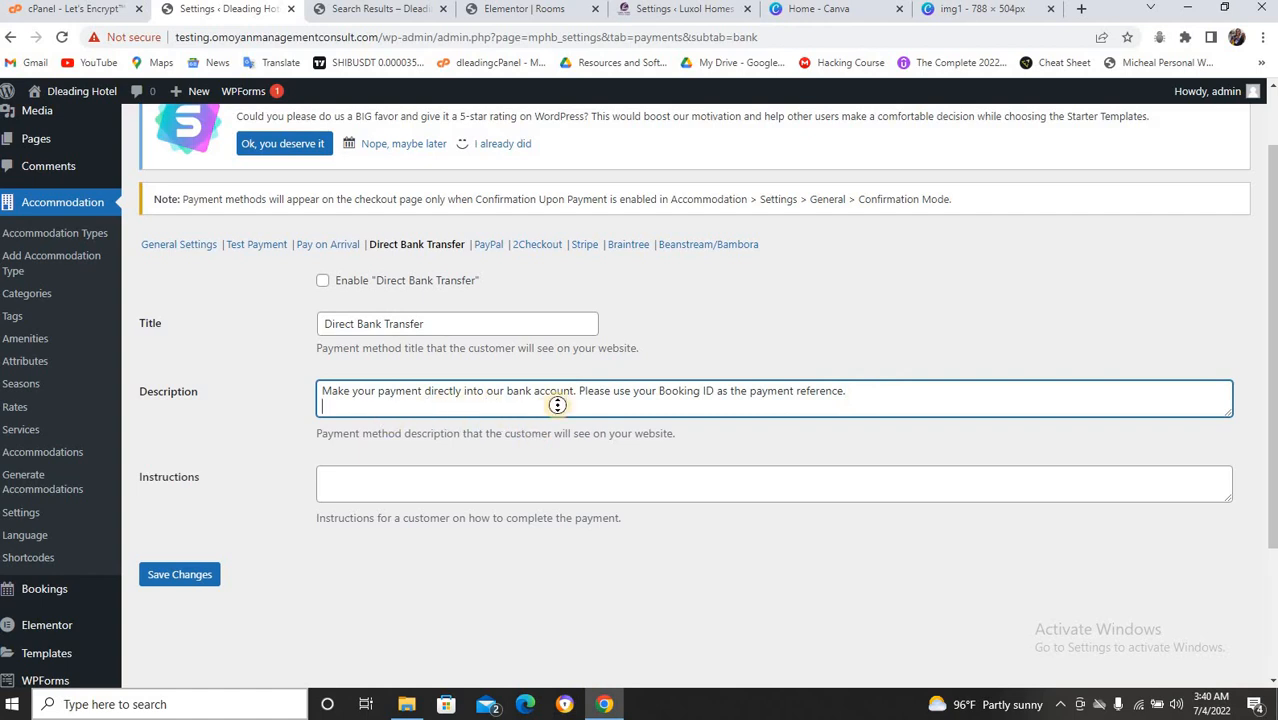
pyautogui.press('Return')
pyautogui.click(323, 282)
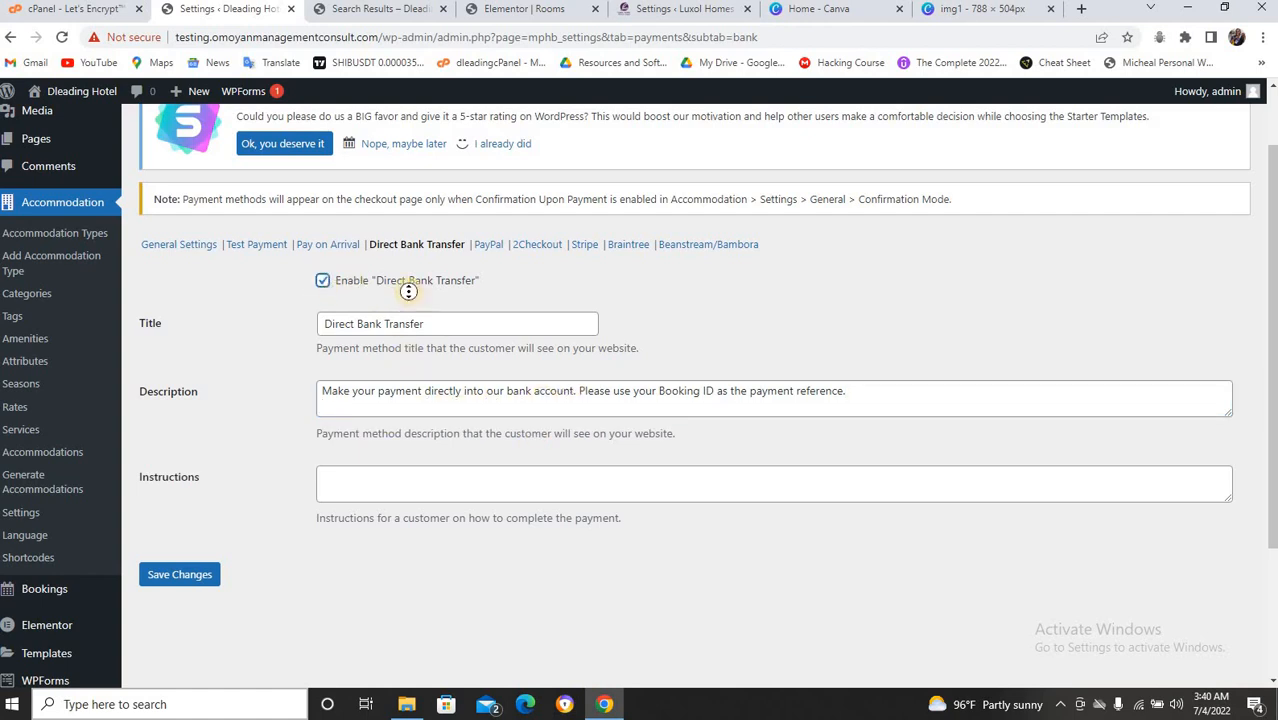
pyautogui.click(163, 582)
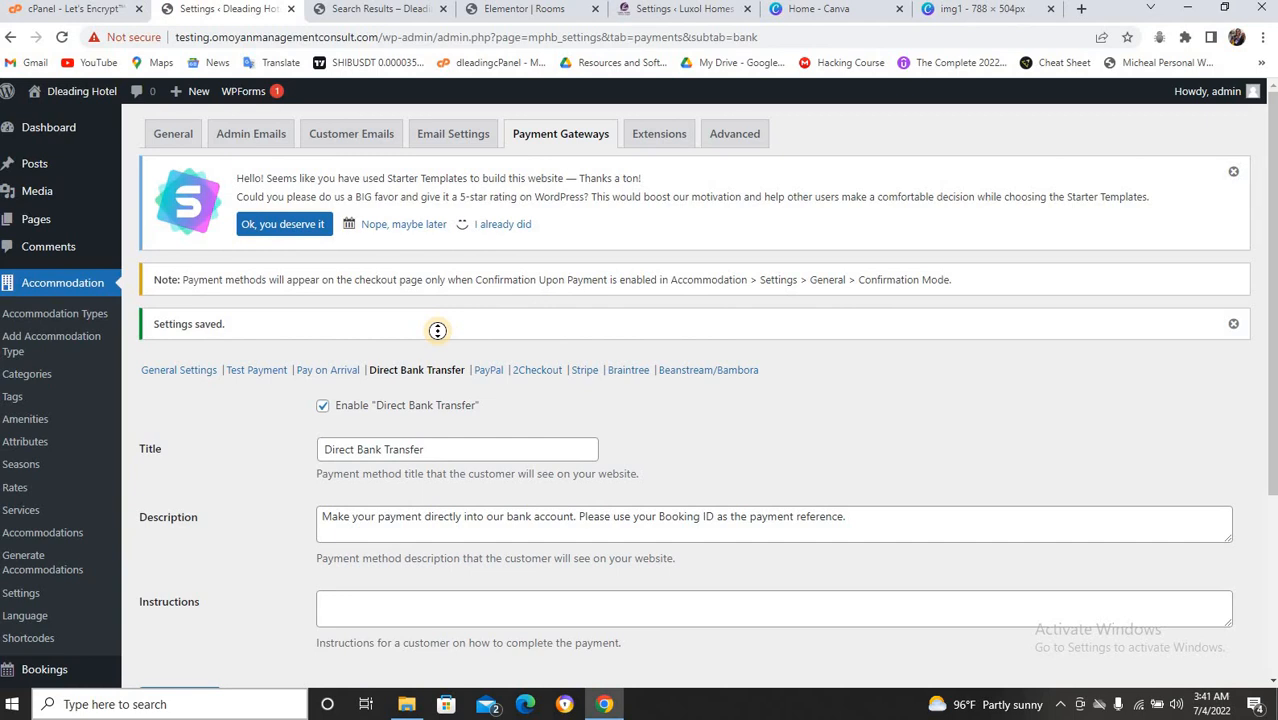
# Open the Accommodation Types list showing Deluxe Room and Standard Room.
pyautogui.click(660, 136)
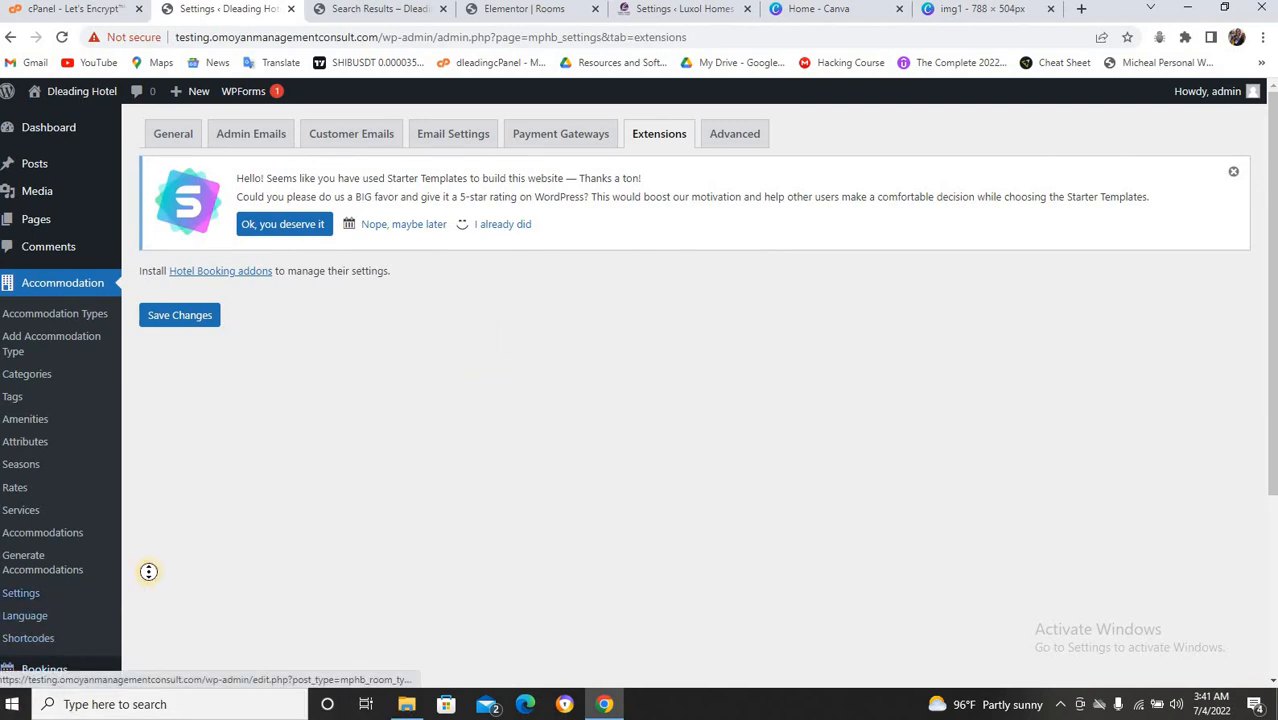
pyautogui.click(40, 315)
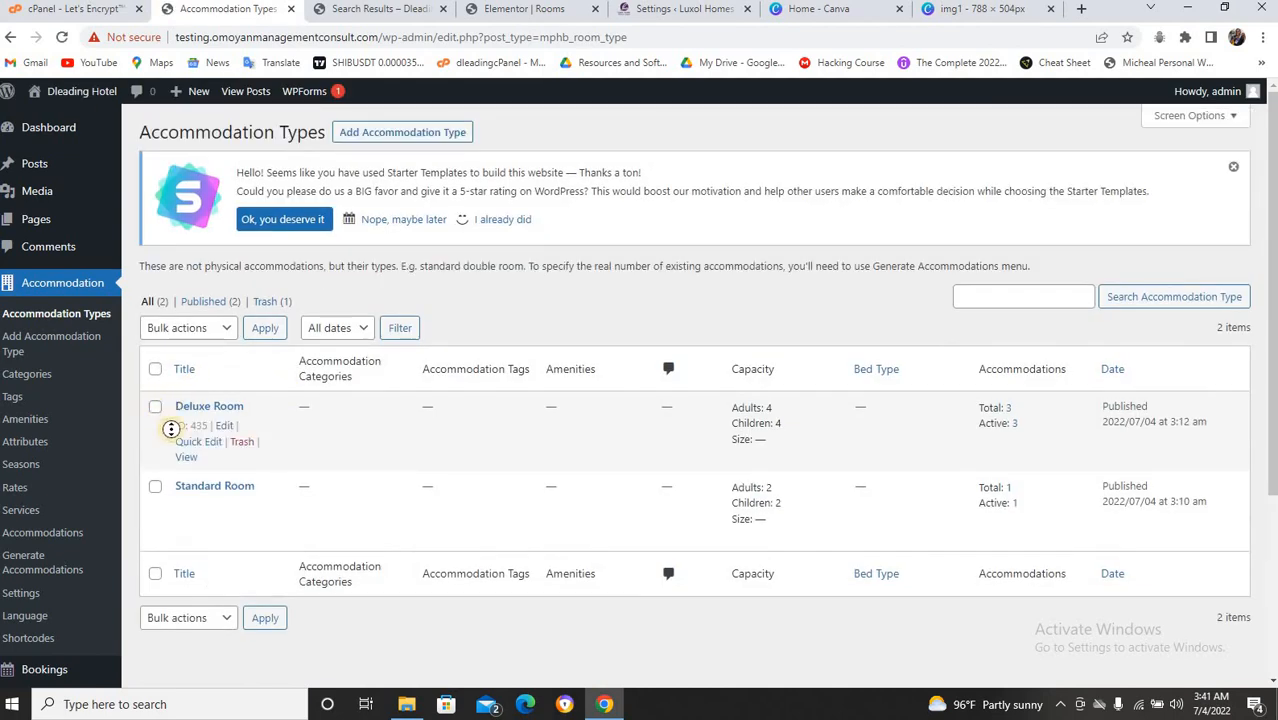
# Edit Deluxe Room and review its description, custom fields and featured-image section.
pyautogui.click(228, 427)
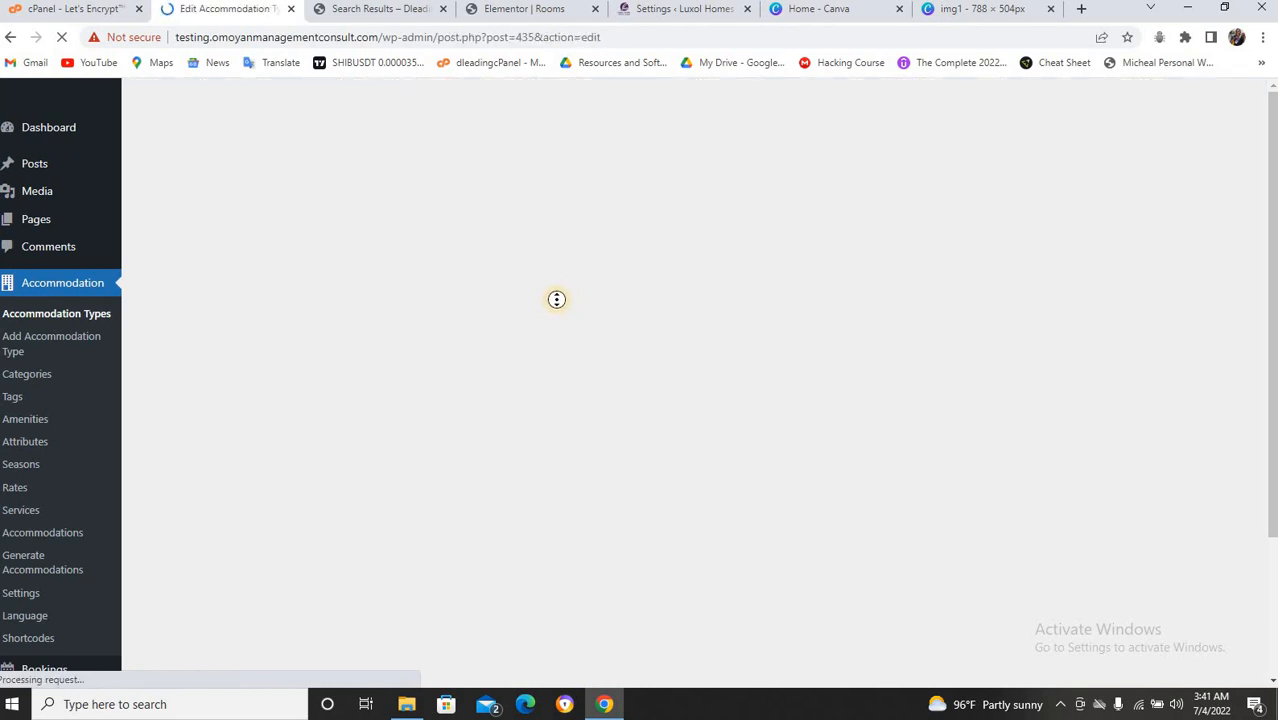
pyautogui.scroll(-2, 616, 322)
pyautogui.scroll(-2, 616, 322)
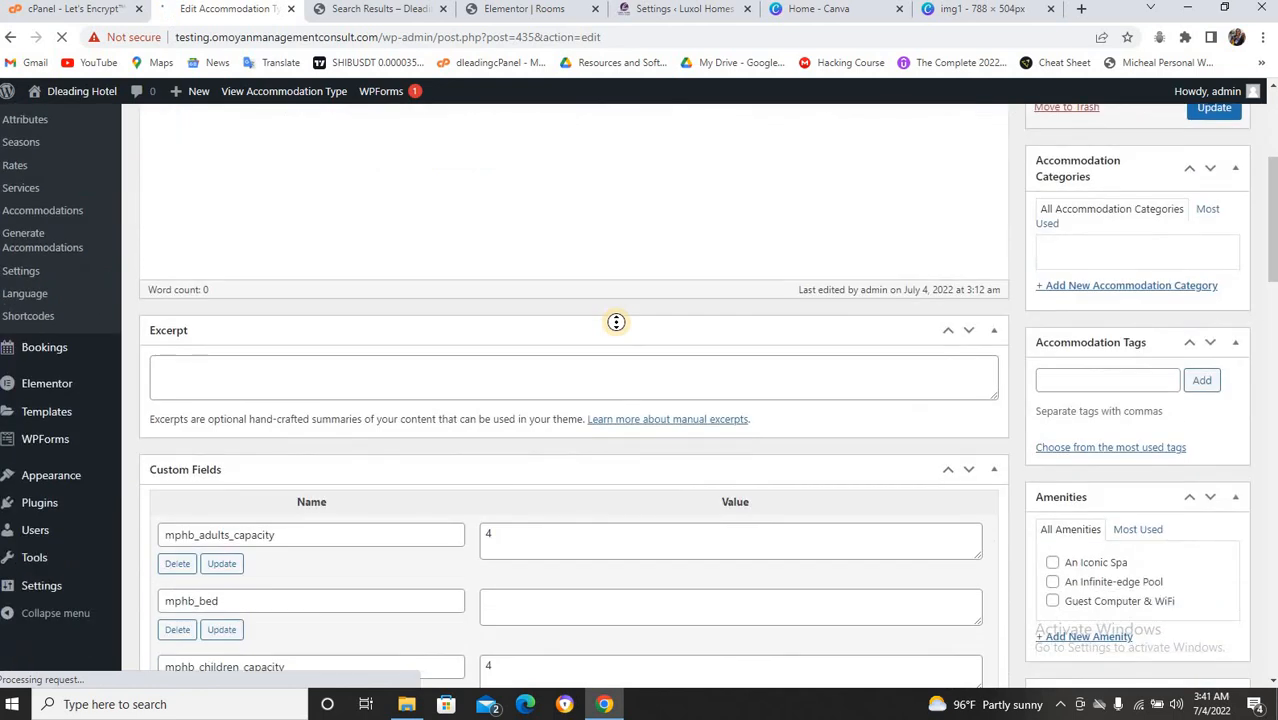
pyautogui.scroll(2, 616, 322)
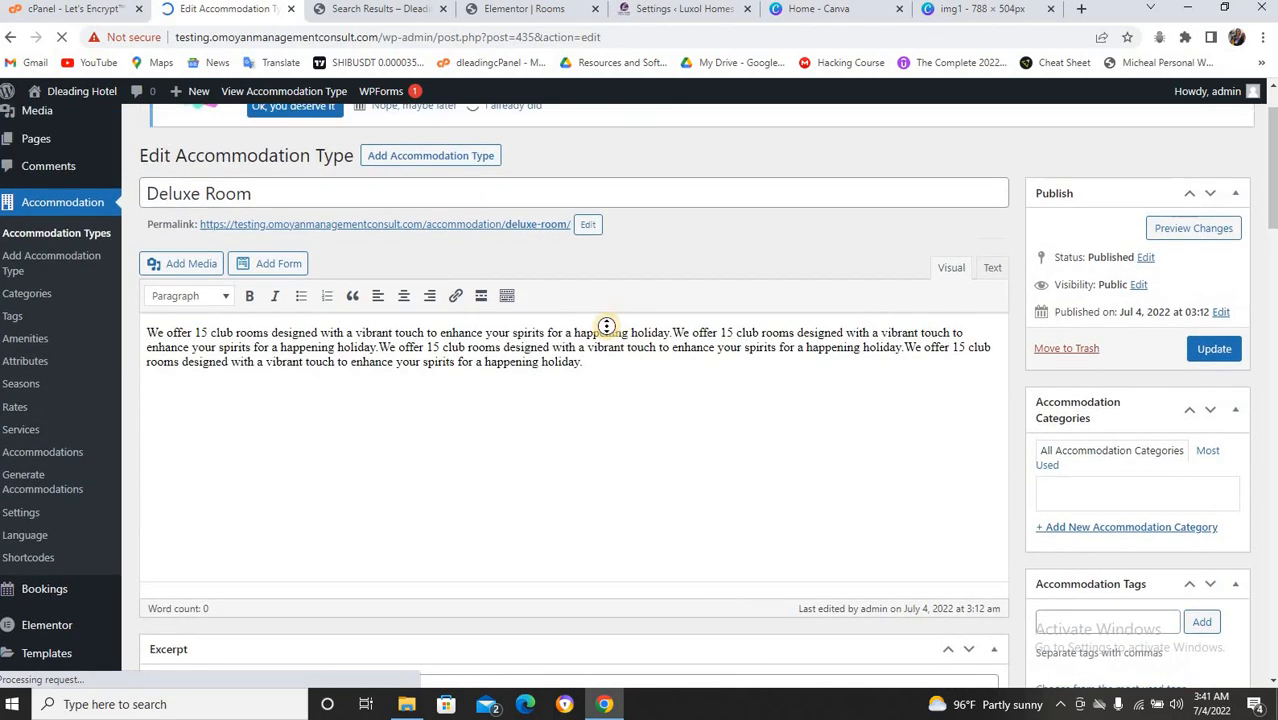
pyautogui.scroll(-6, 545, 334)
pyautogui.scroll(-3, 545, 334)
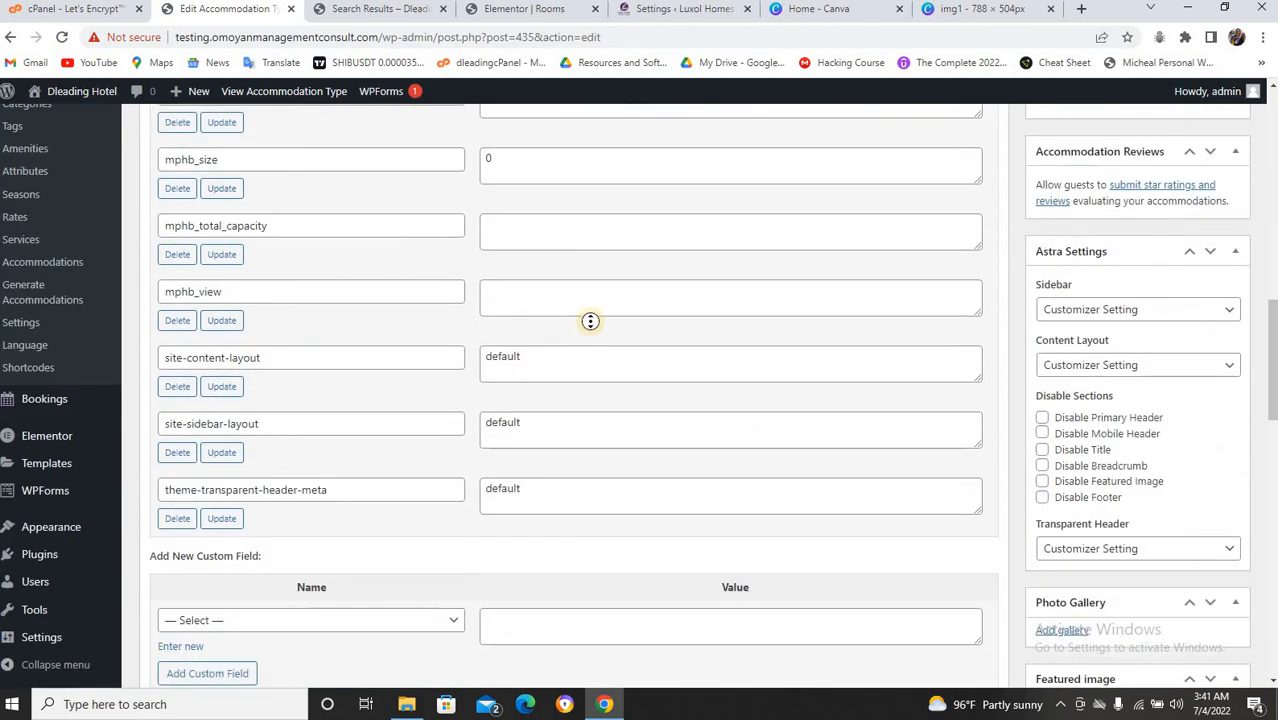
pyautogui.scroll(-4, 1046, 296)
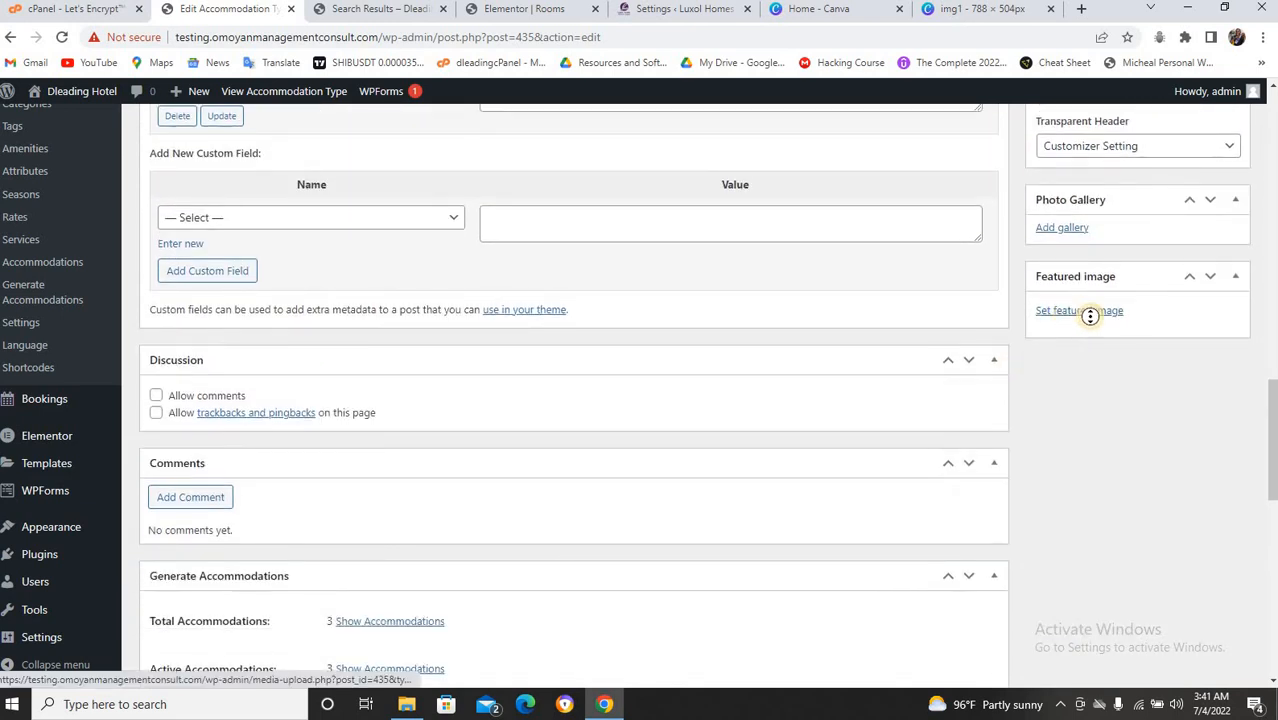
# Open the Deluxe Room's featured image picker in the Media Library.
pyautogui.click(1090, 312)
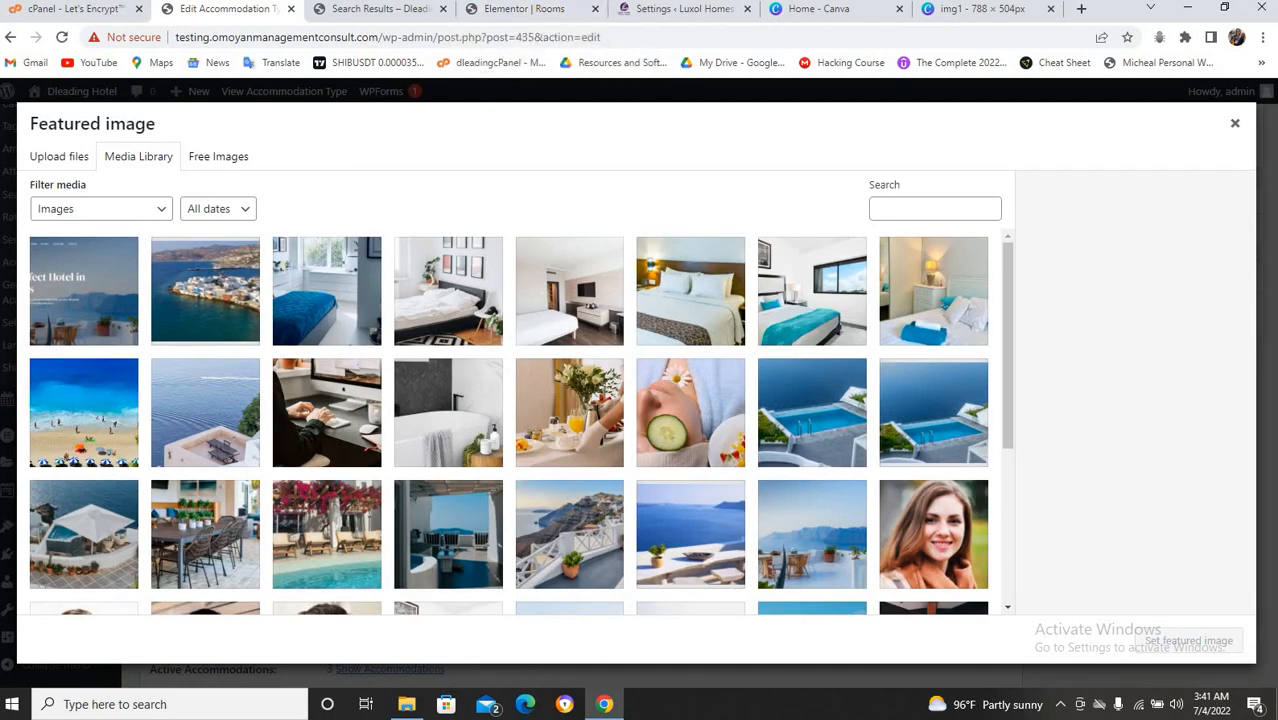
pyautogui.click(1237, 129)
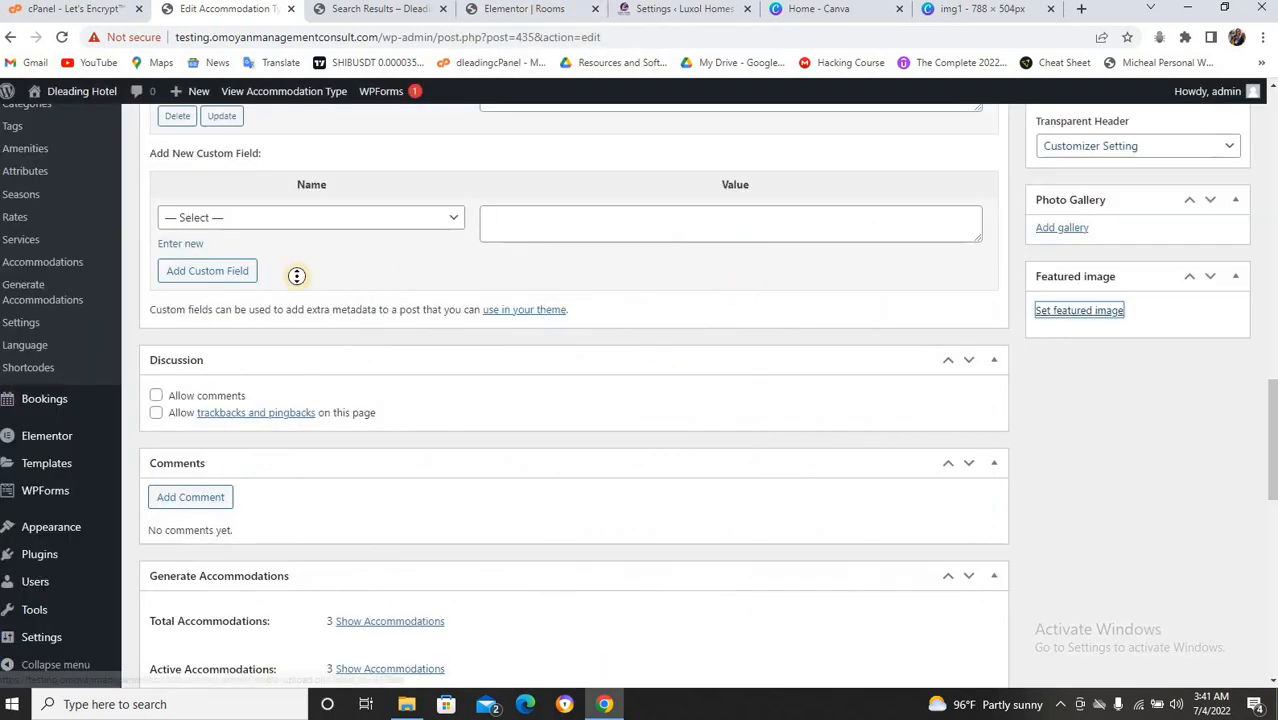
pyautogui.scroll(4, 328, 270)
pyautogui.scroll(10, 328, 270)
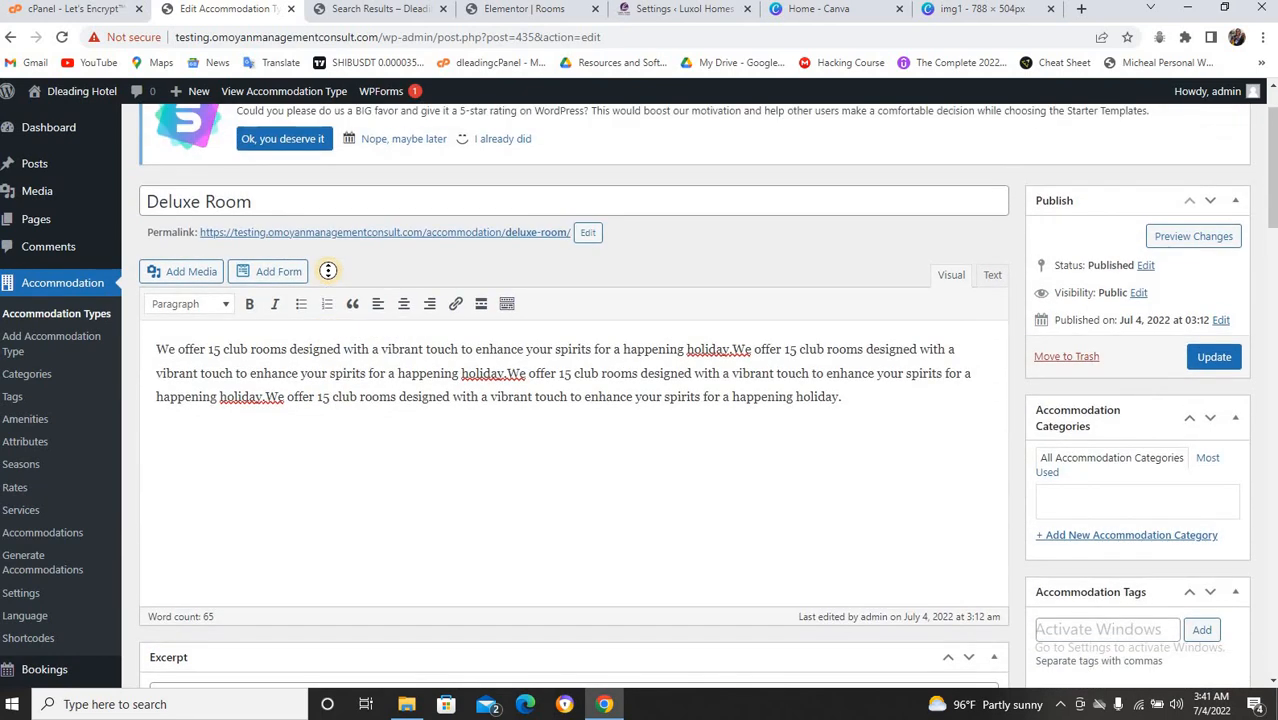
pyautogui.scroll(-9, 893, 430)
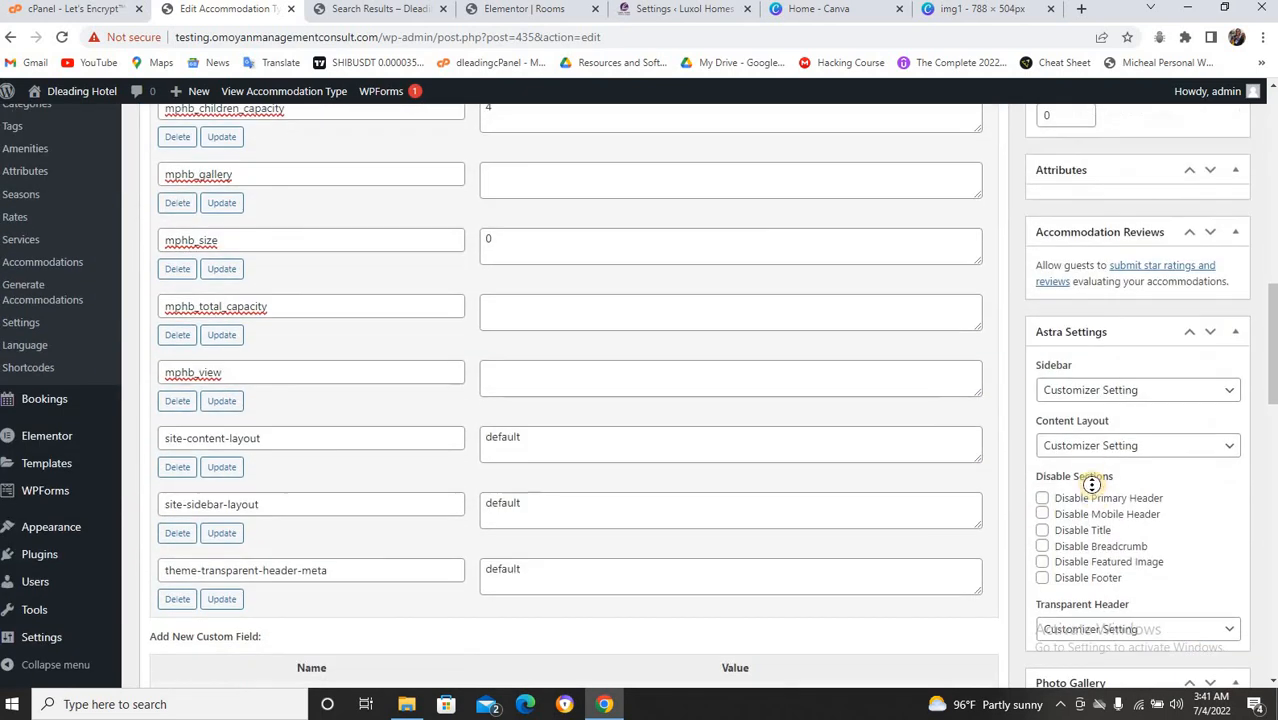
pyautogui.scroll(-2, 1096, 497)
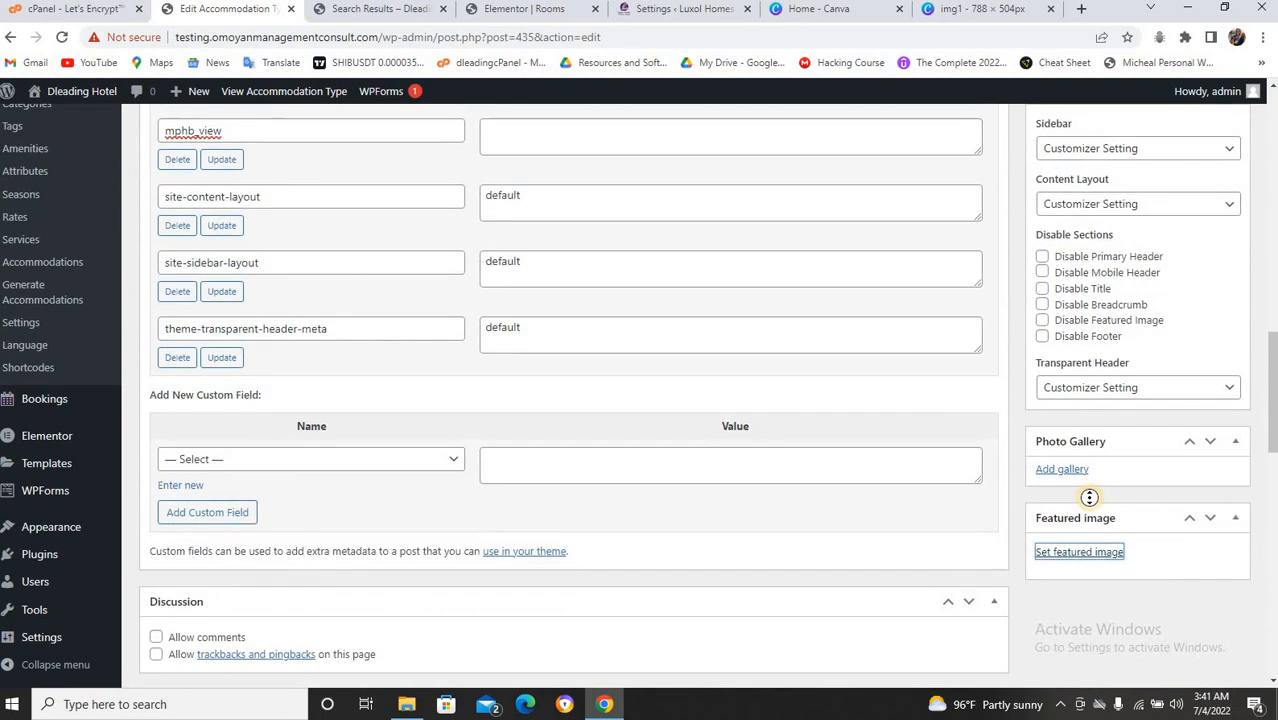
pyautogui.click(1096, 557)
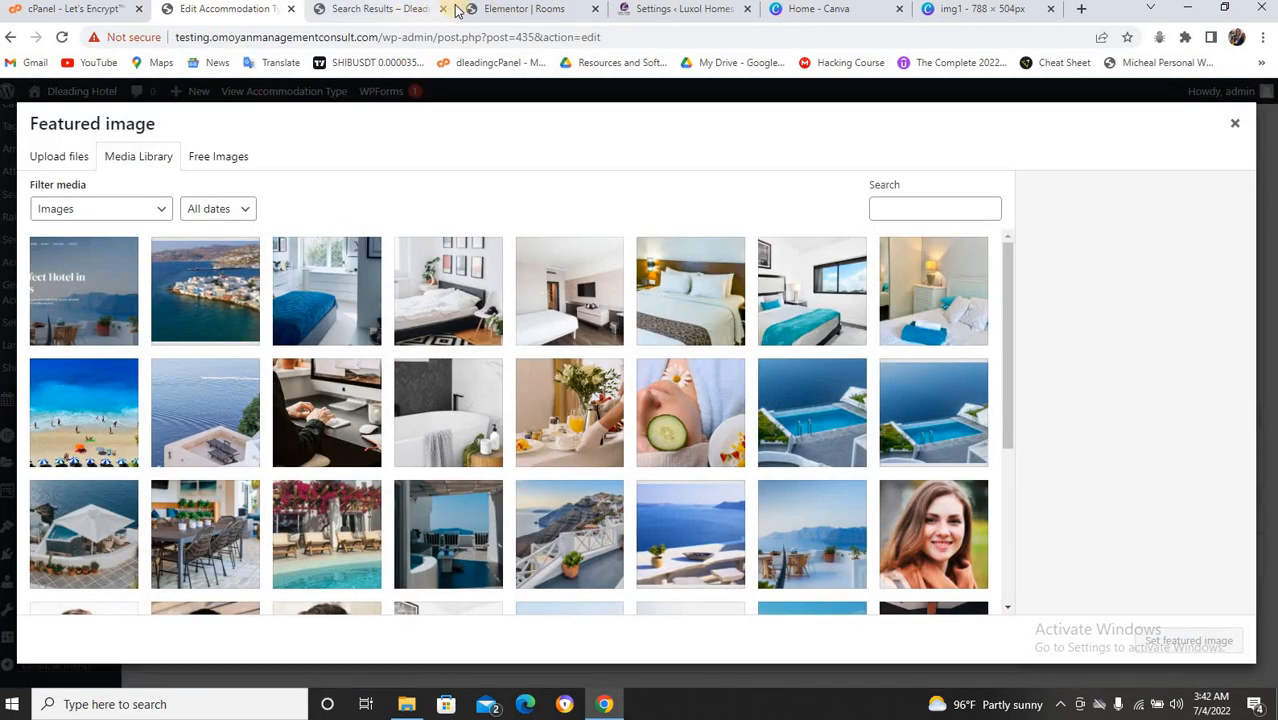
# After checking the live rooms page, set room-2.jpg as Deluxe Room's featured image.
pyautogui.click(380, 9)
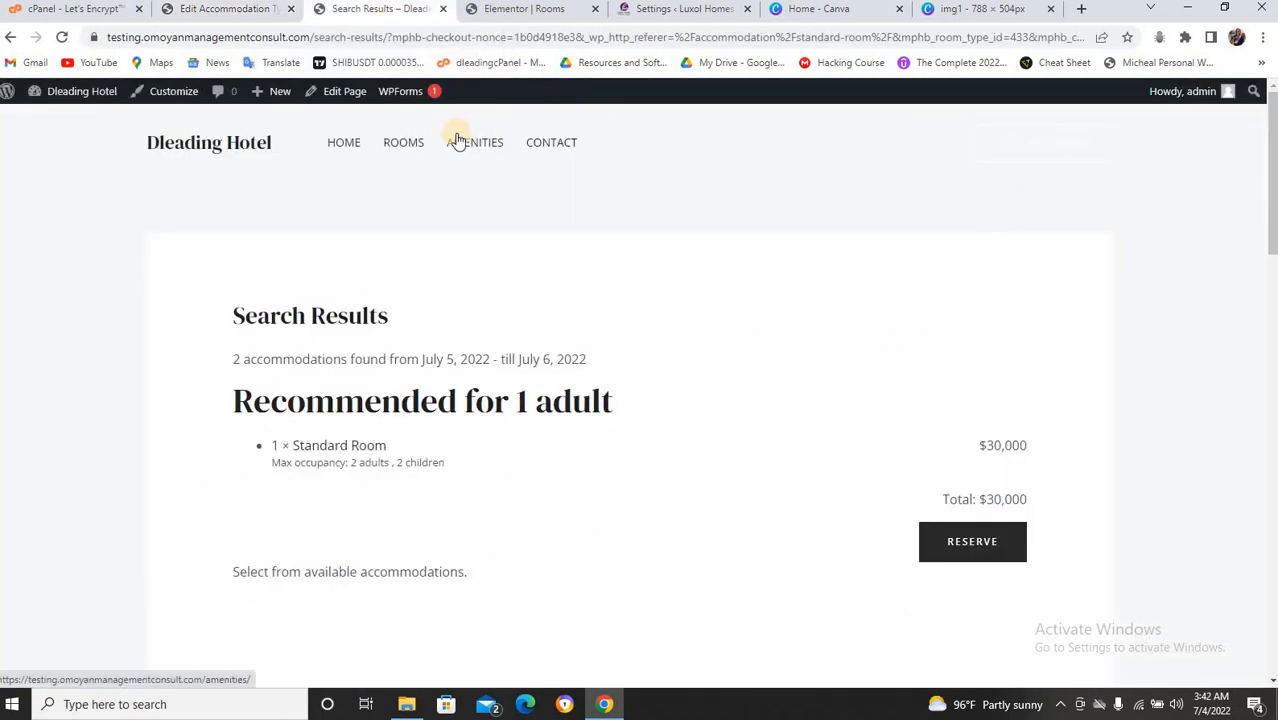
pyautogui.click(407, 143)
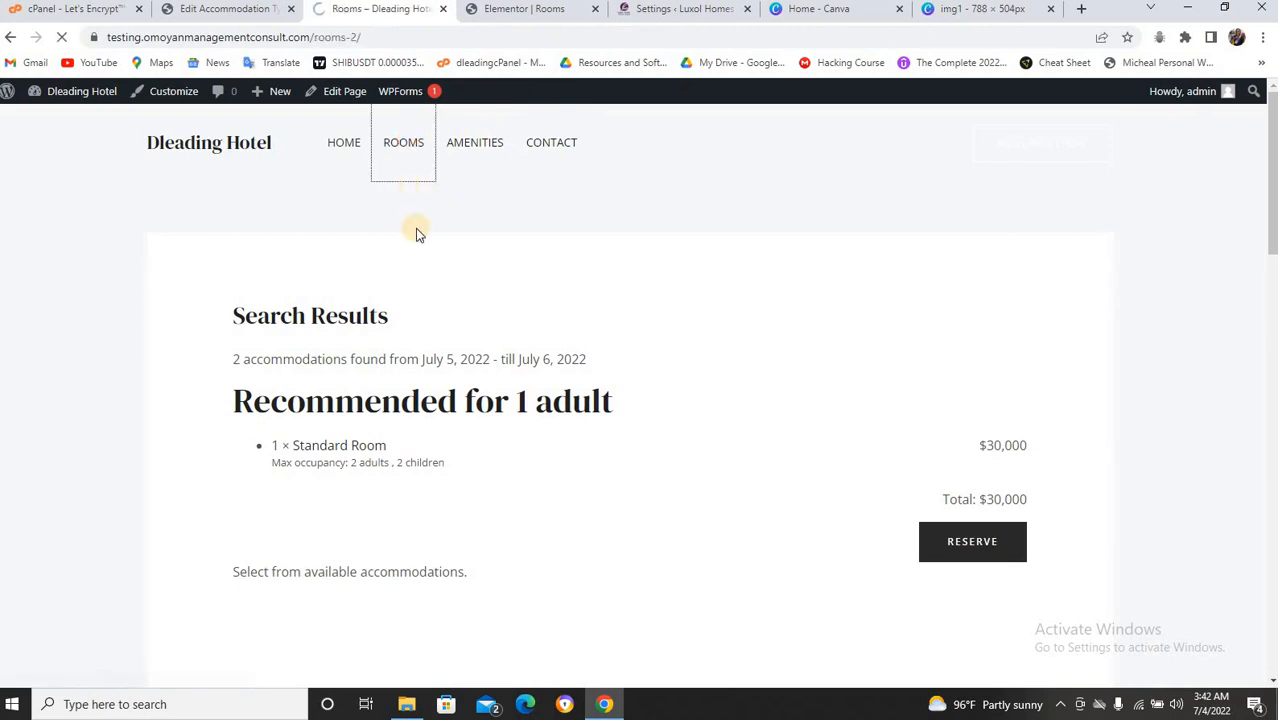
pyautogui.scroll(-5, 604, 452)
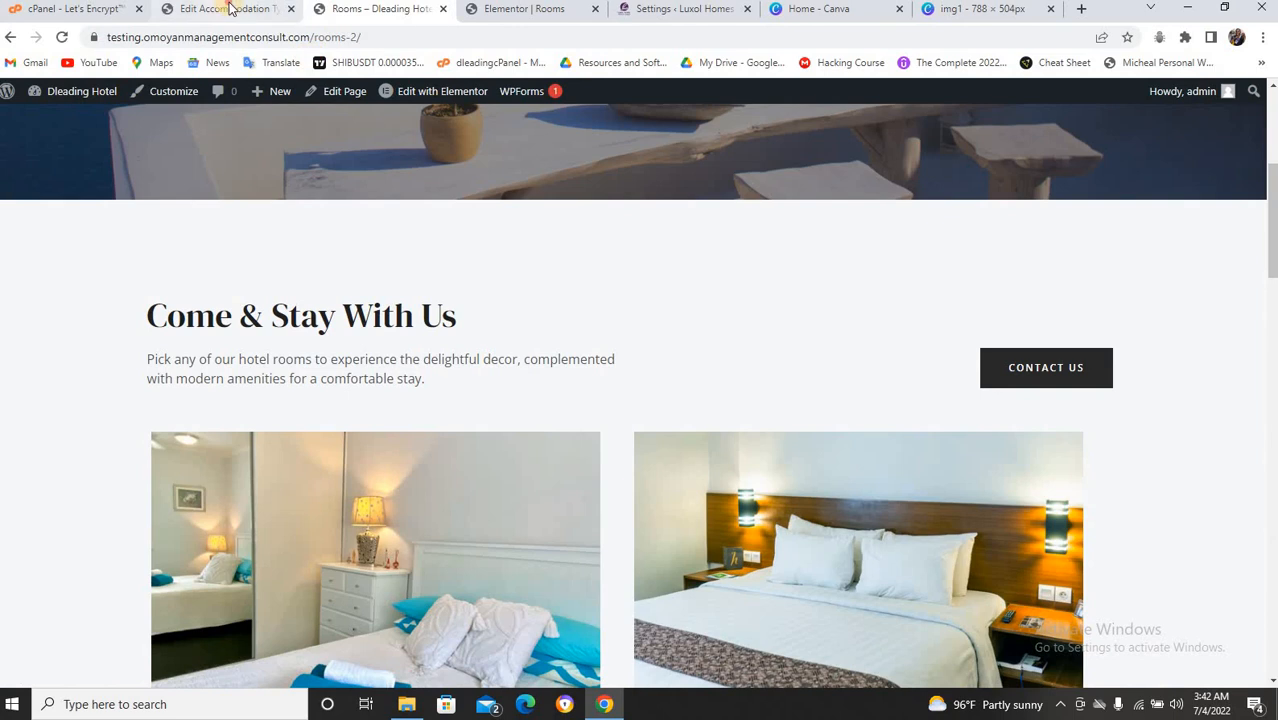
pyautogui.click(228, 9)
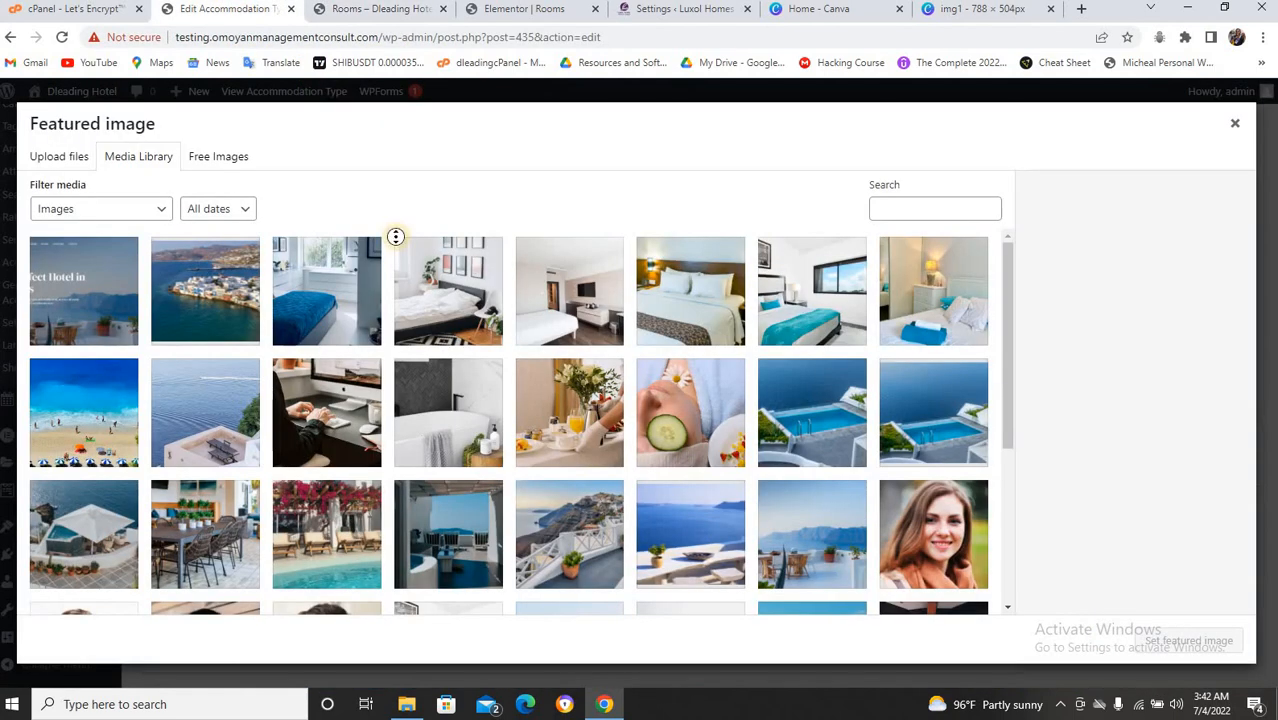
pyautogui.click(676, 315)
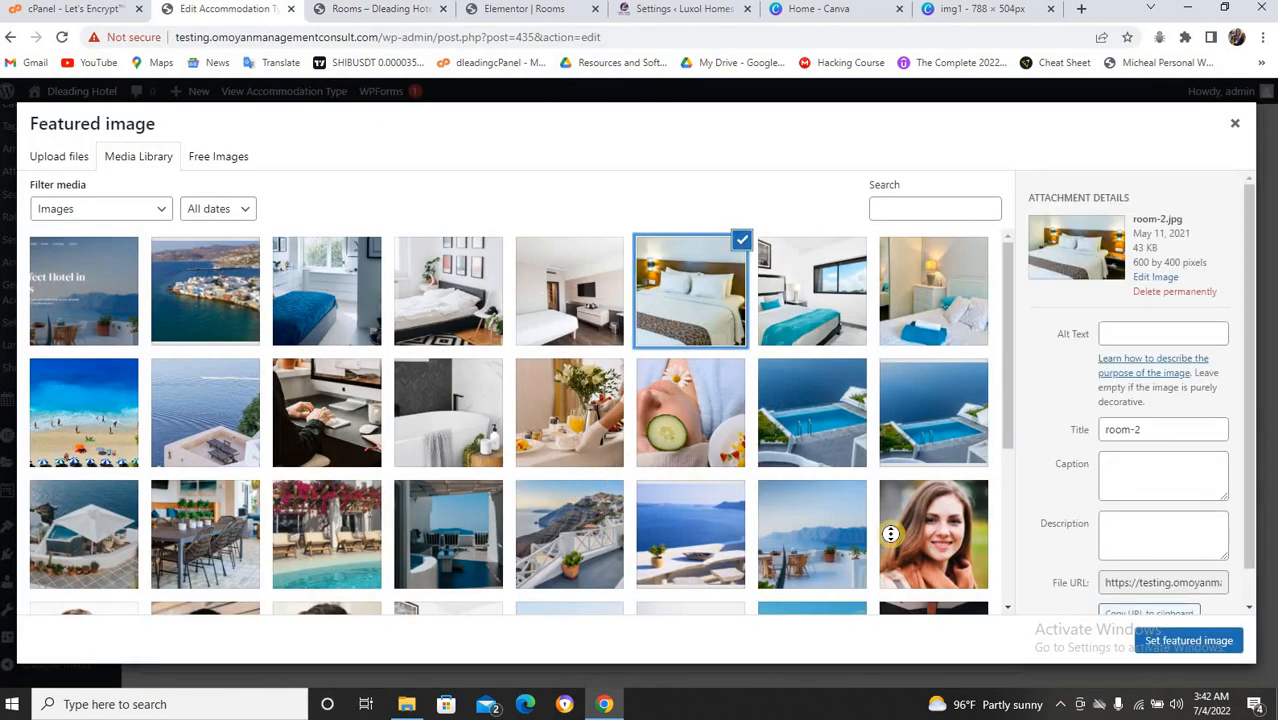
pyautogui.click(1189, 641)
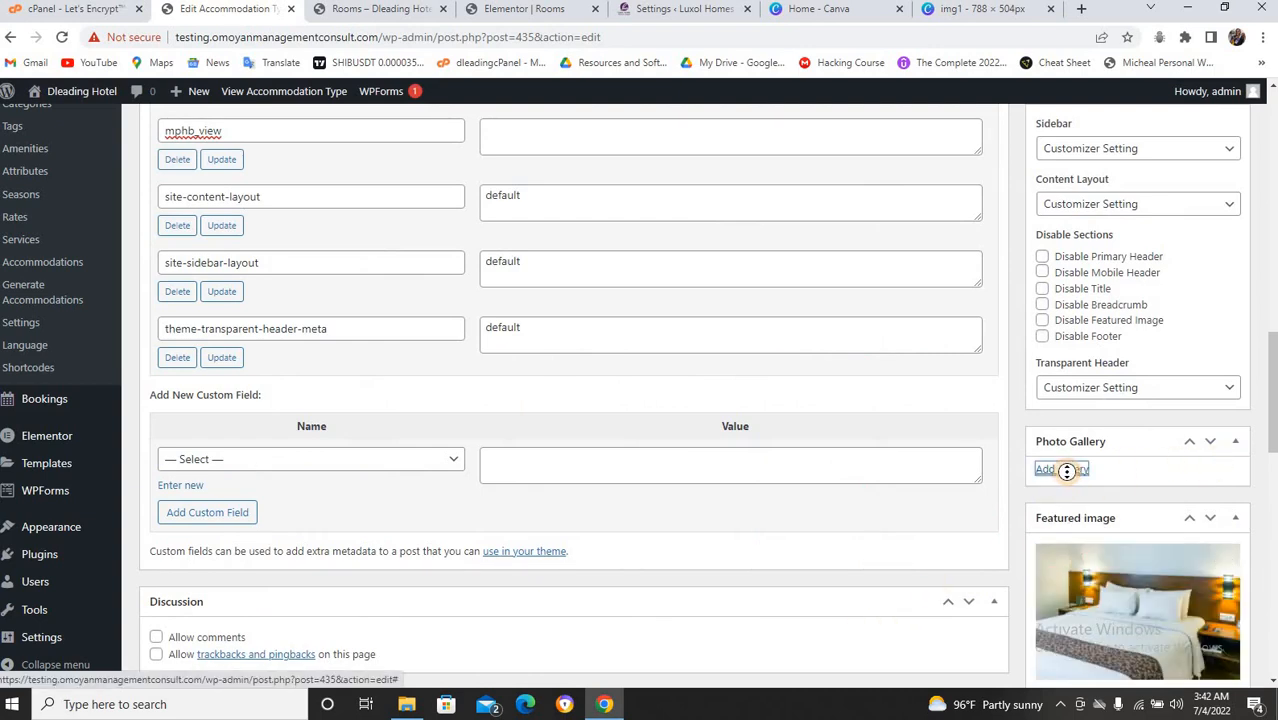
# Give Deluxe Room a gallery of the blue-bed and computer photos and update it.
pyautogui.click(1066, 471)
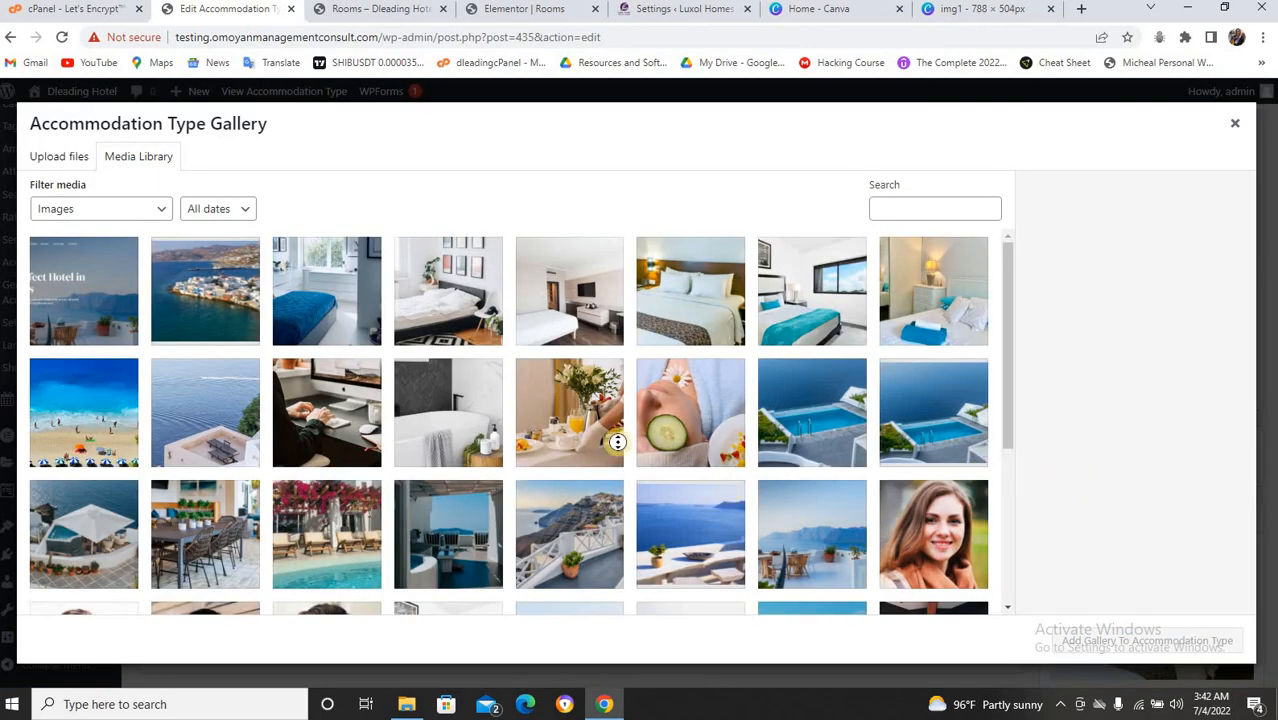
pyautogui.click(313, 300)
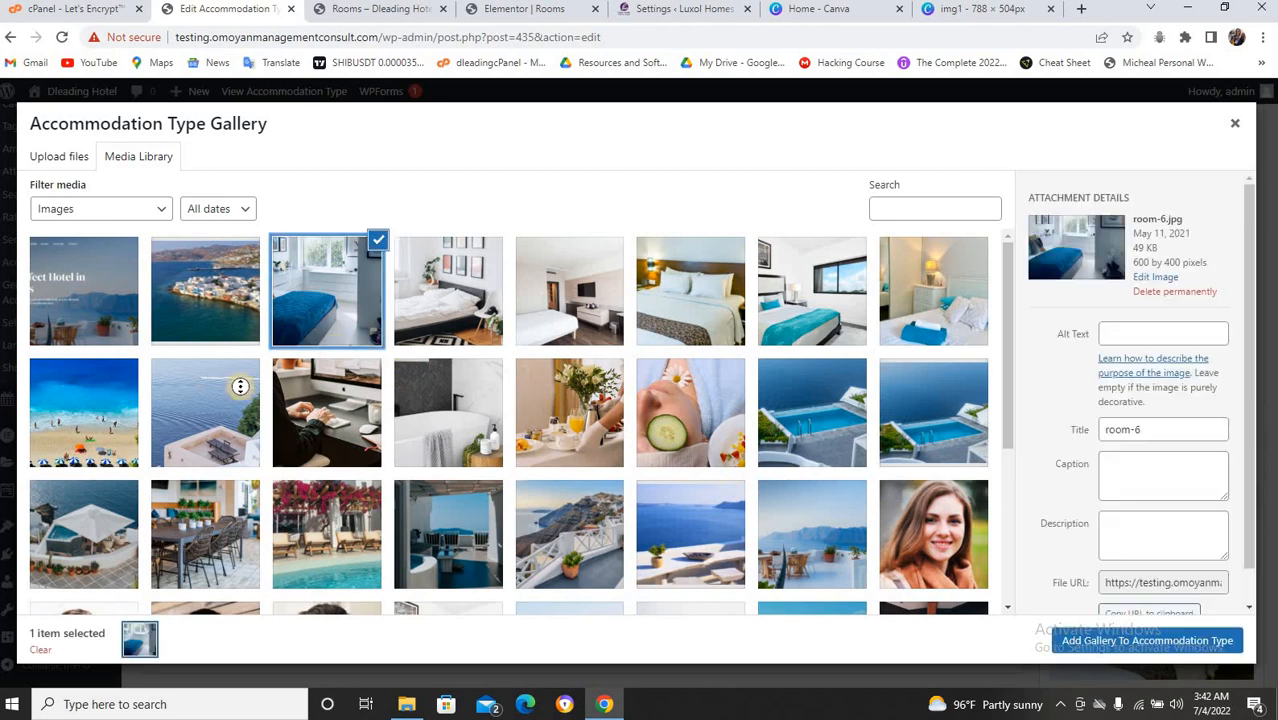
pyautogui.click(211, 406)
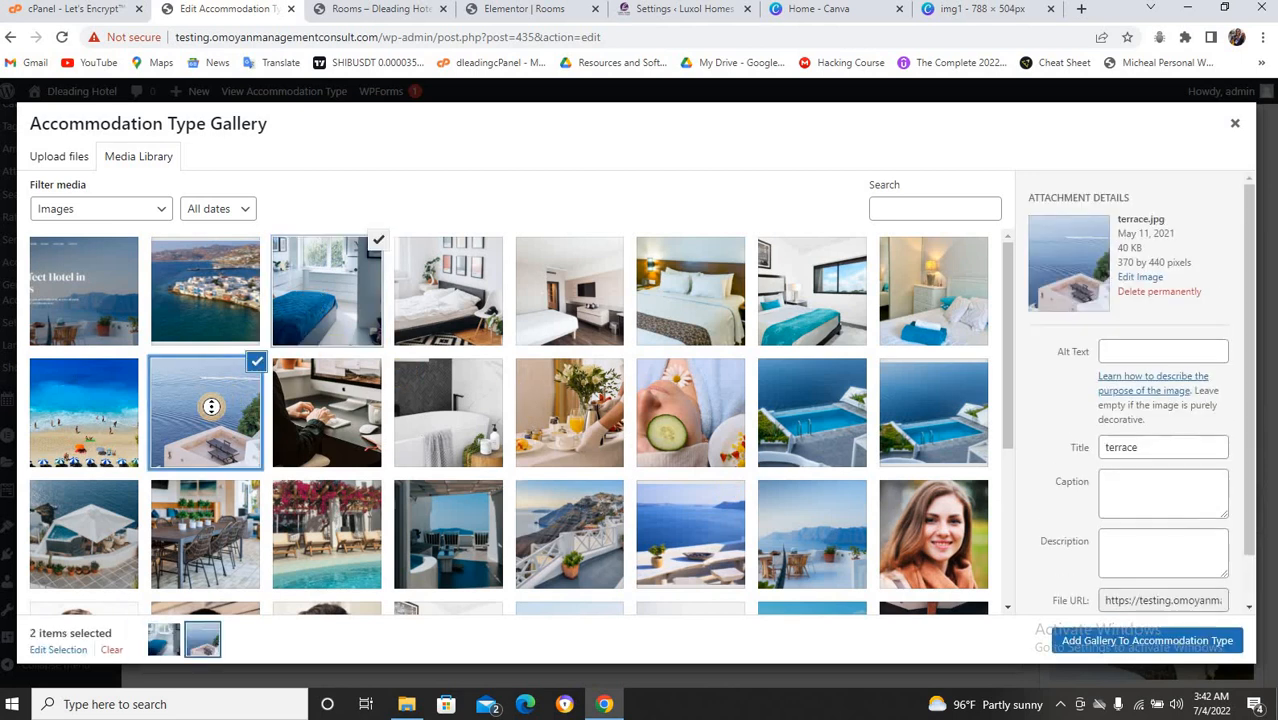
pyautogui.click(295, 398)
pyautogui.click(251, 380)
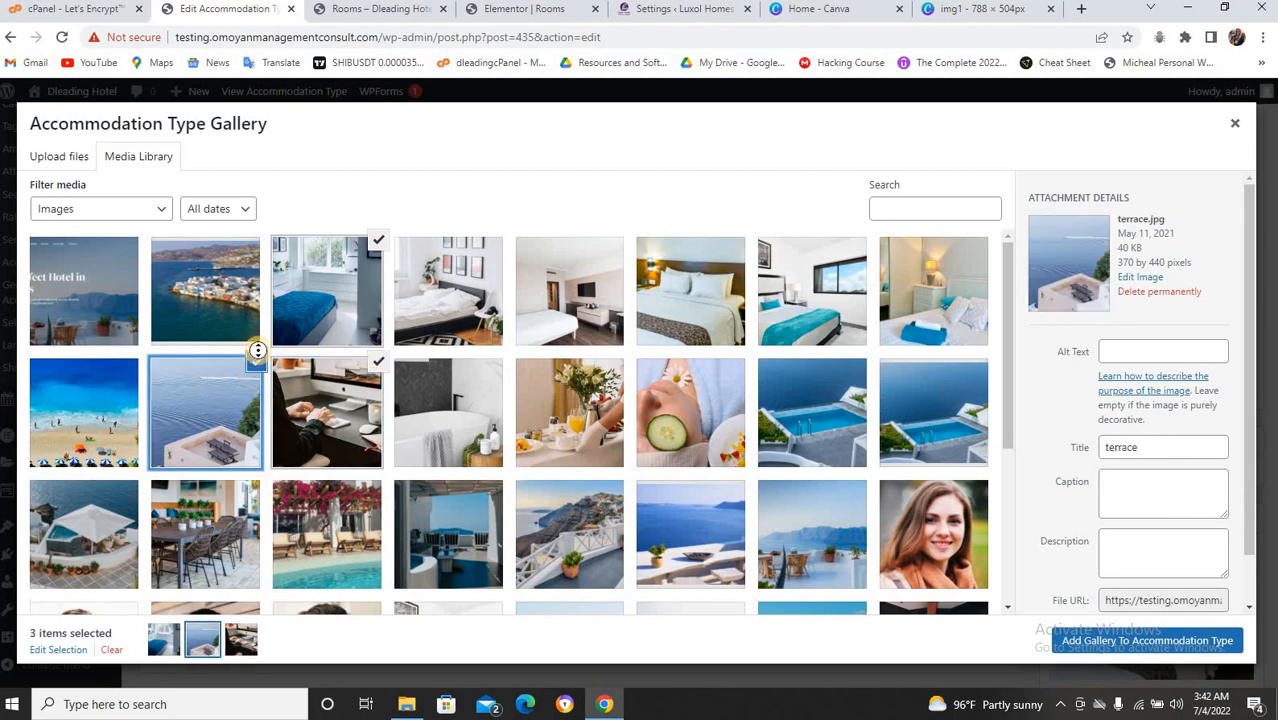
pyautogui.click(256, 360)
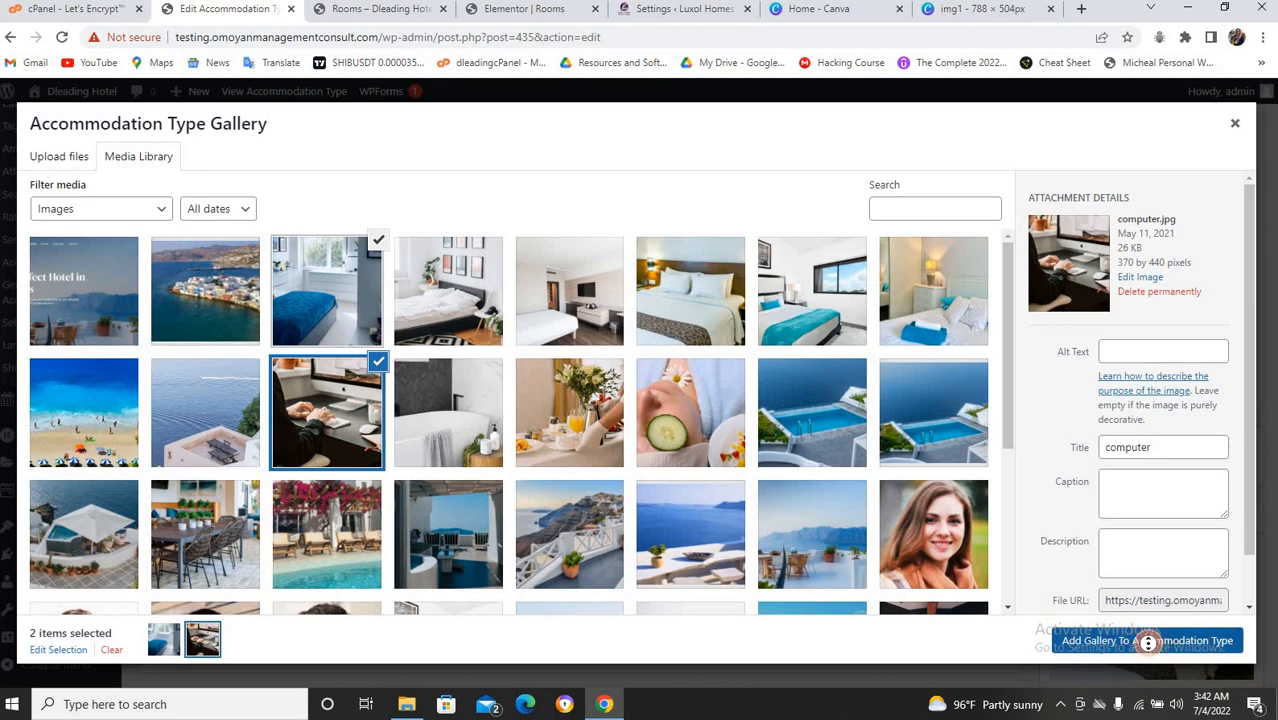
pyautogui.click(1147, 643)
pyautogui.scroll(15, 1247, 431)
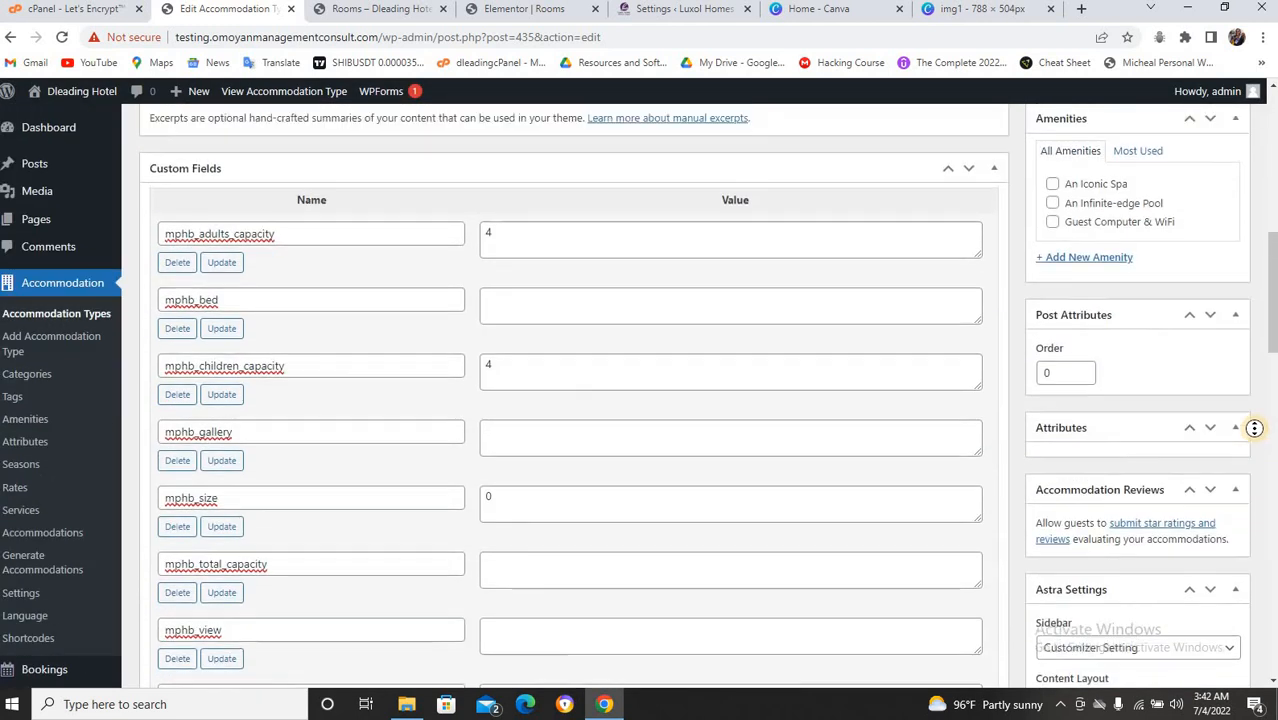
pyautogui.click(1214, 441)
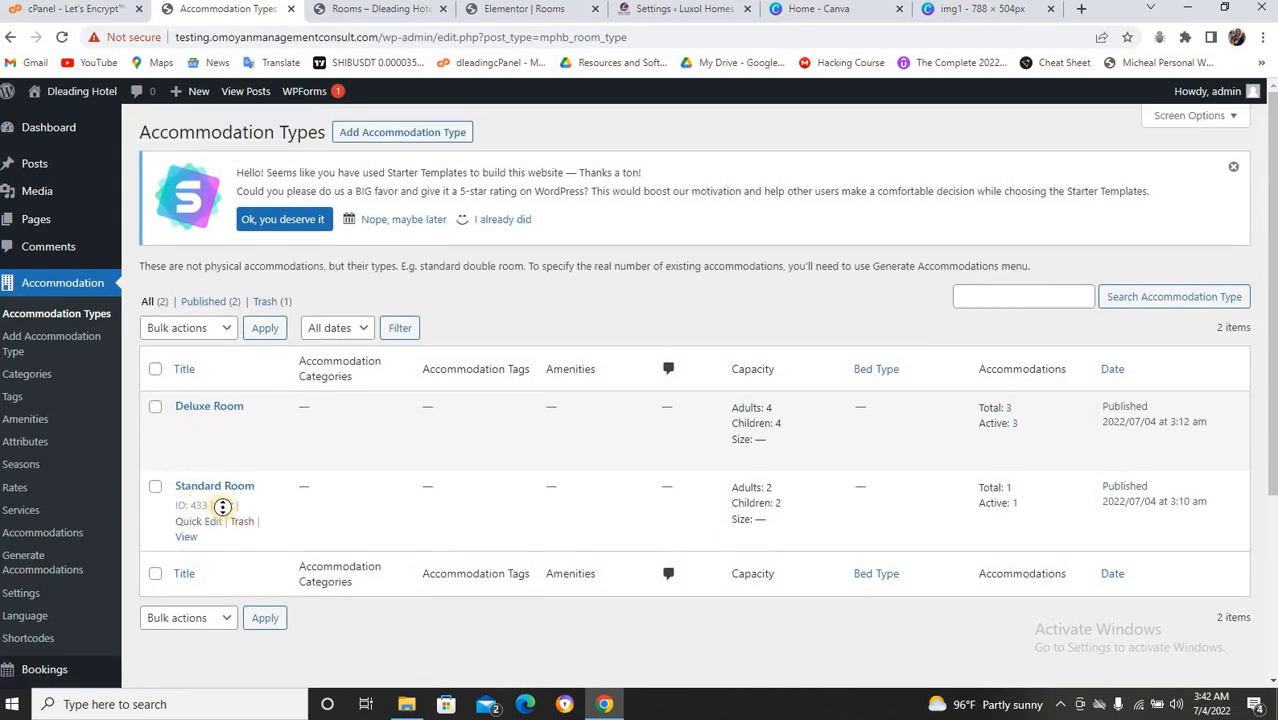
# Open Standard Room for editing, comparing it against the public rooms page.
pyautogui.click(222, 506)
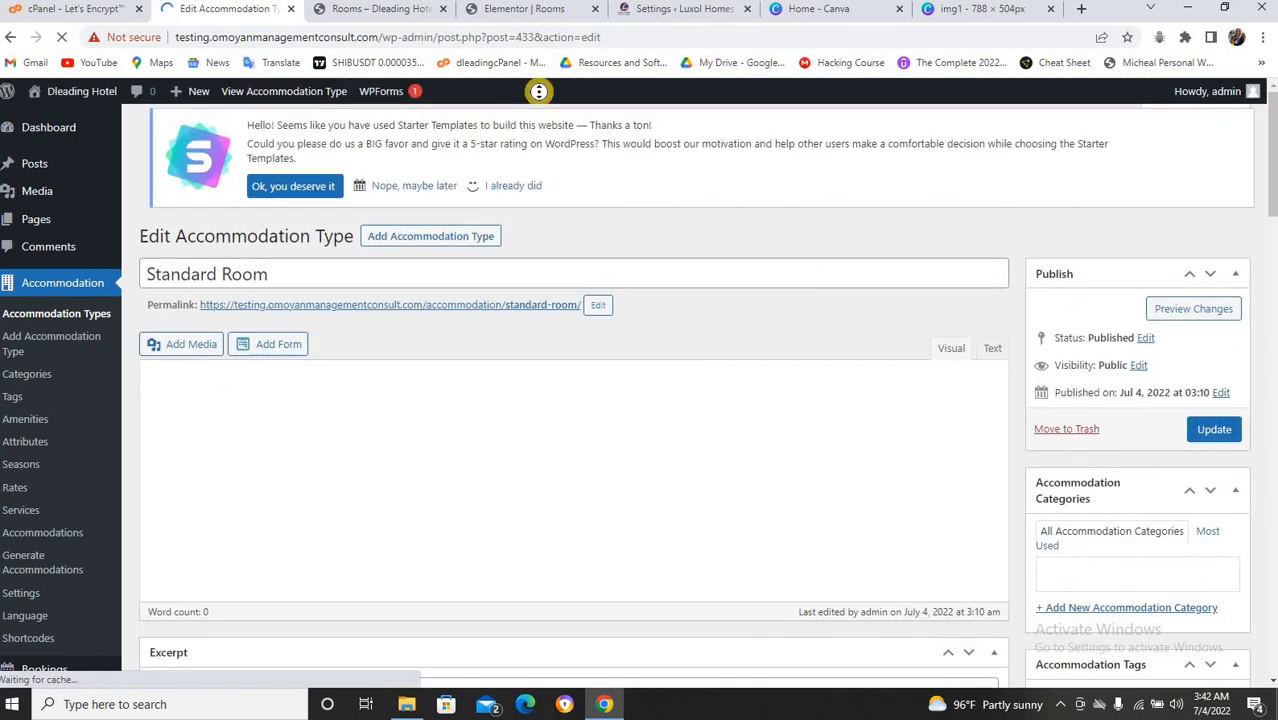
pyautogui.click(405, 10)
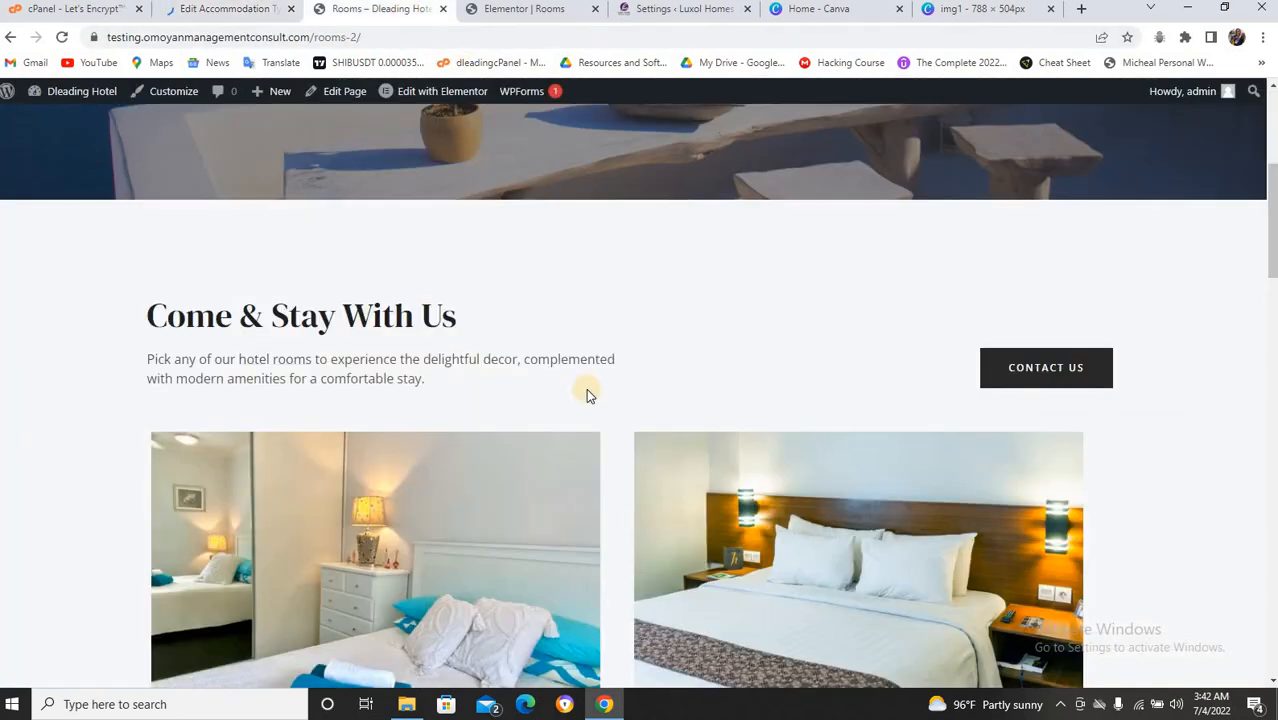
pyautogui.scroll(-3, 587, 390)
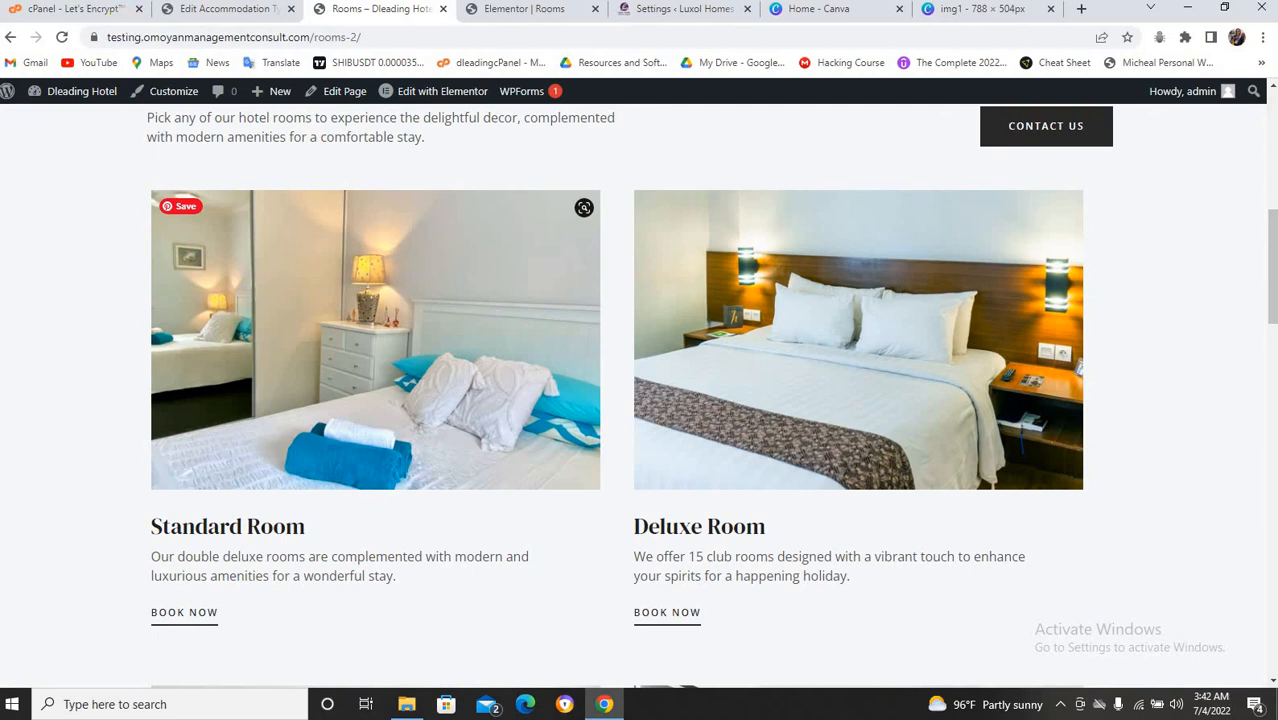
pyautogui.click(230, 9)
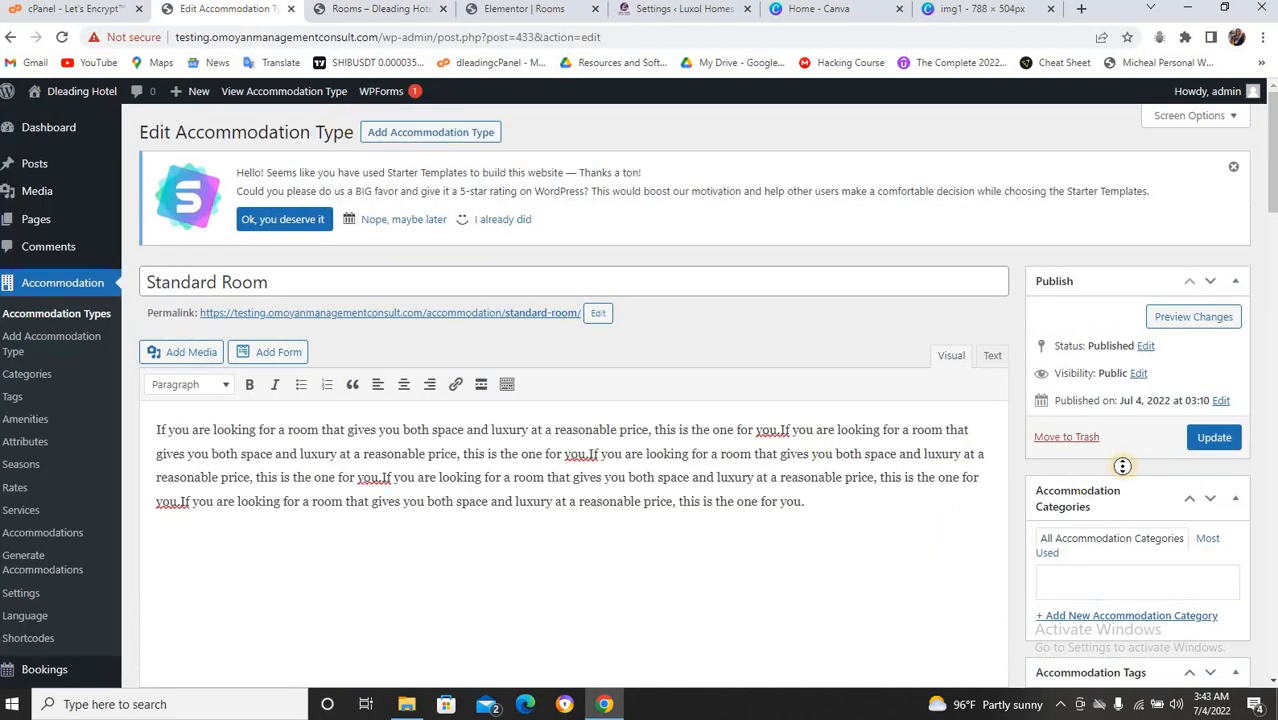
pyautogui.scroll(-15, 1122, 466)
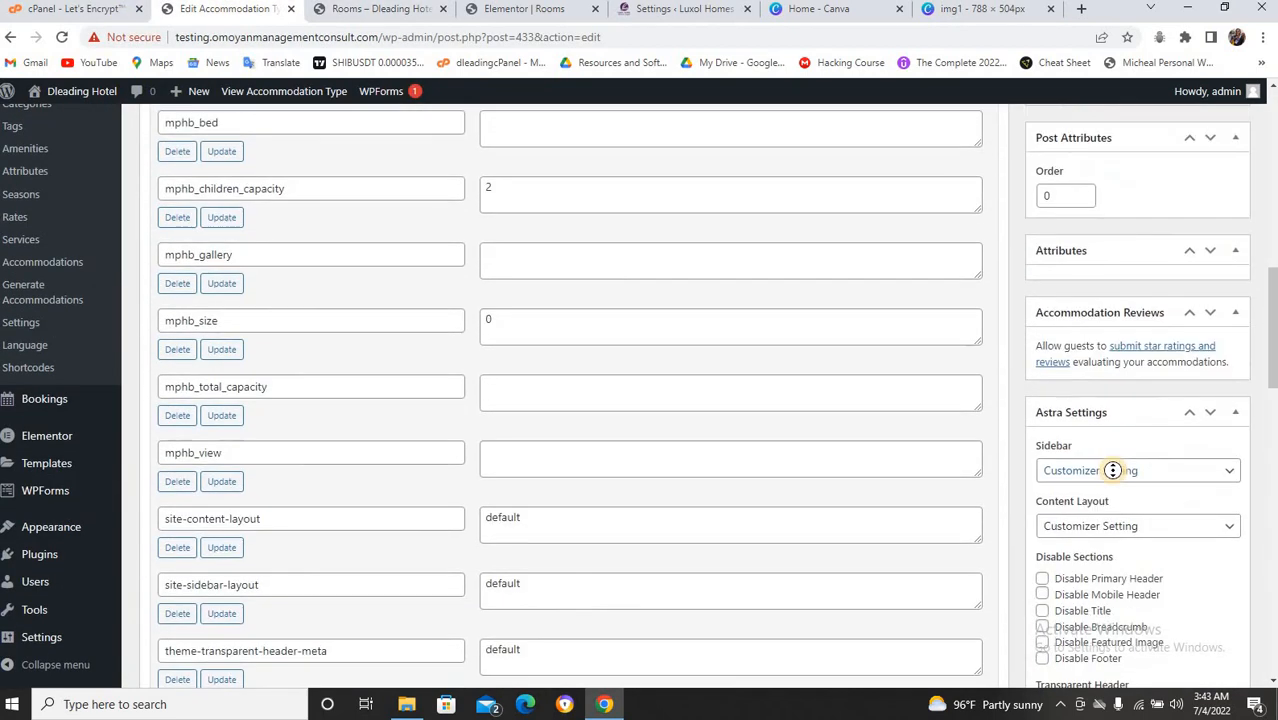
pyautogui.scroll(-5, 1112, 470)
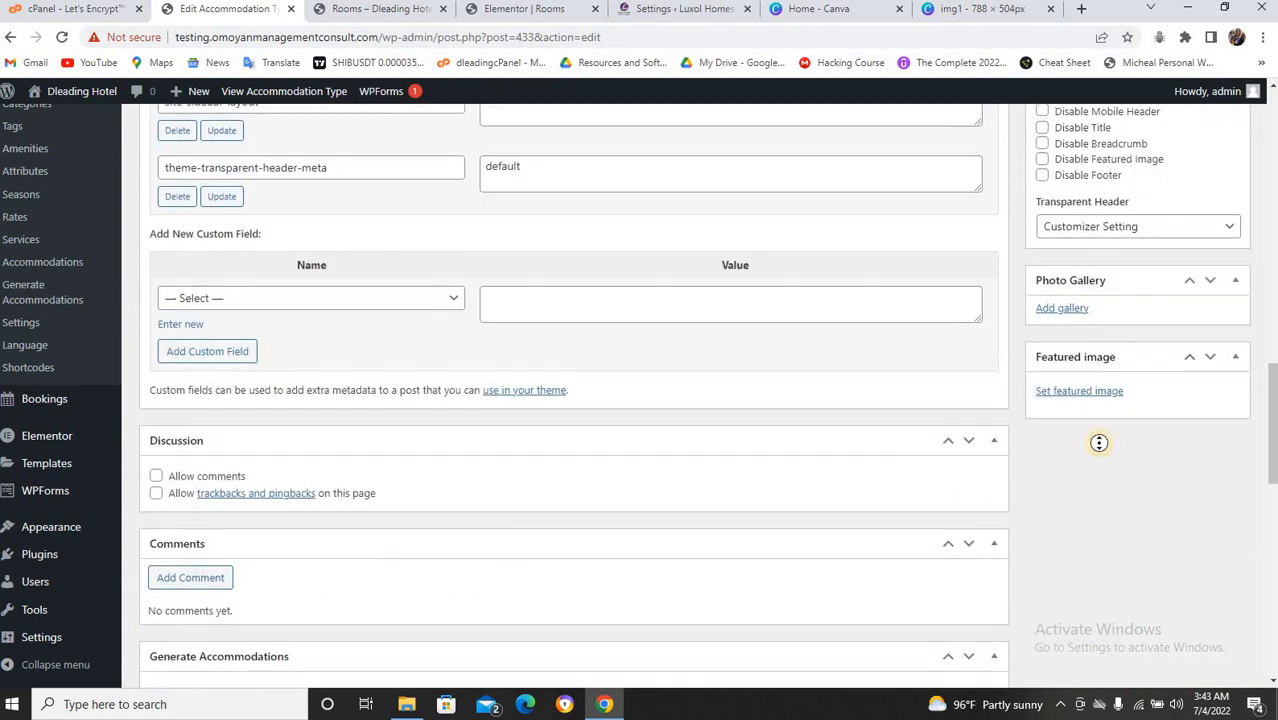
# Set room-1.jpg as the Standard Room's featured image.
pyautogui.click(1072, 391)
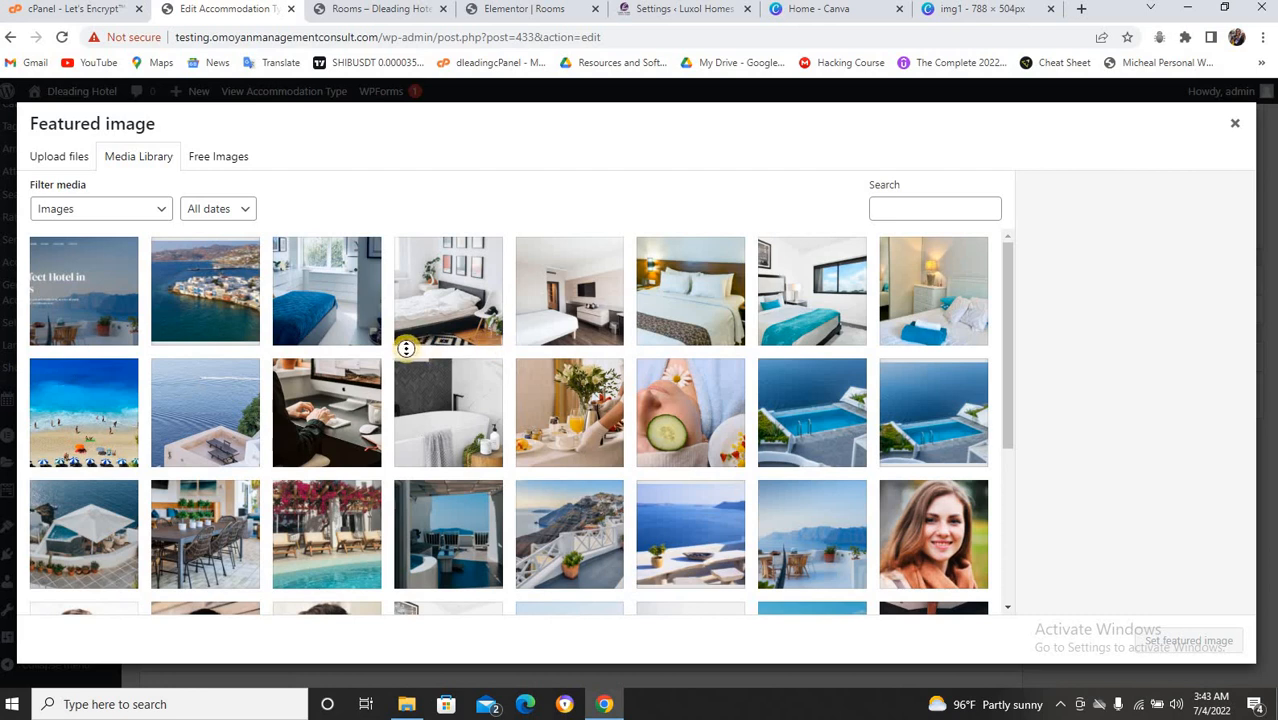
pyautogui.click(380, 11)
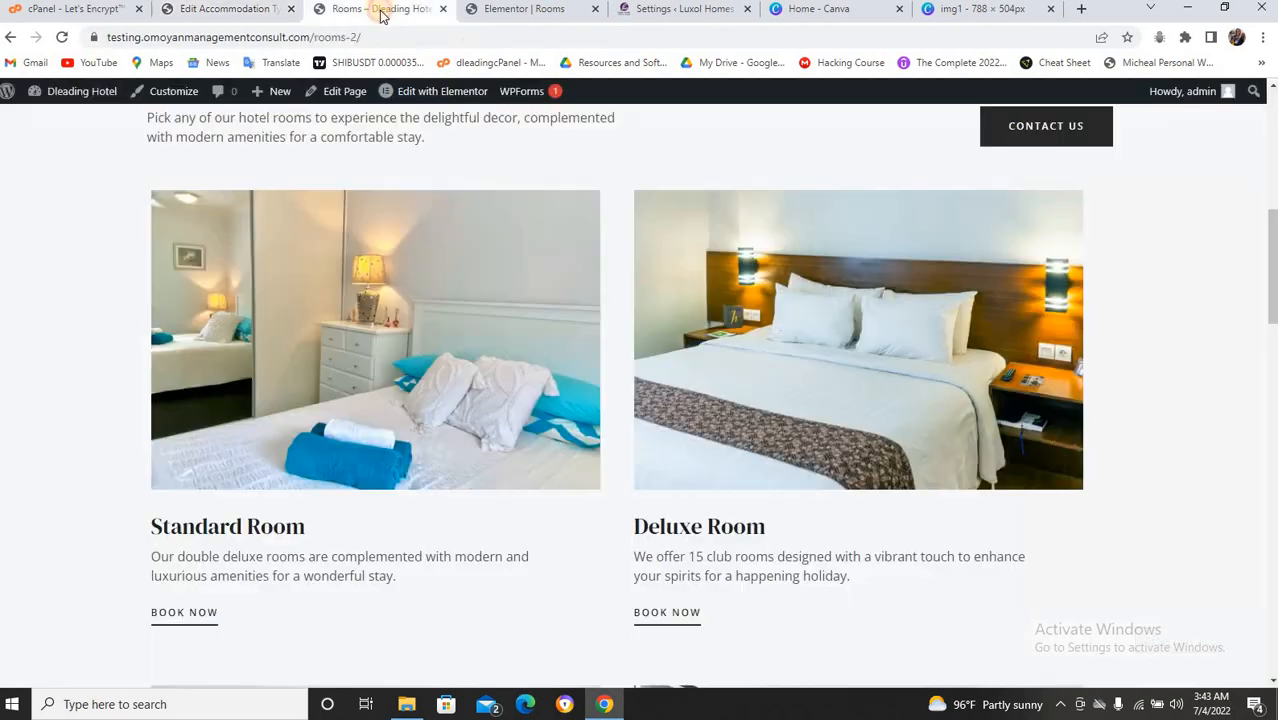
pyautogui.click(236, 12)
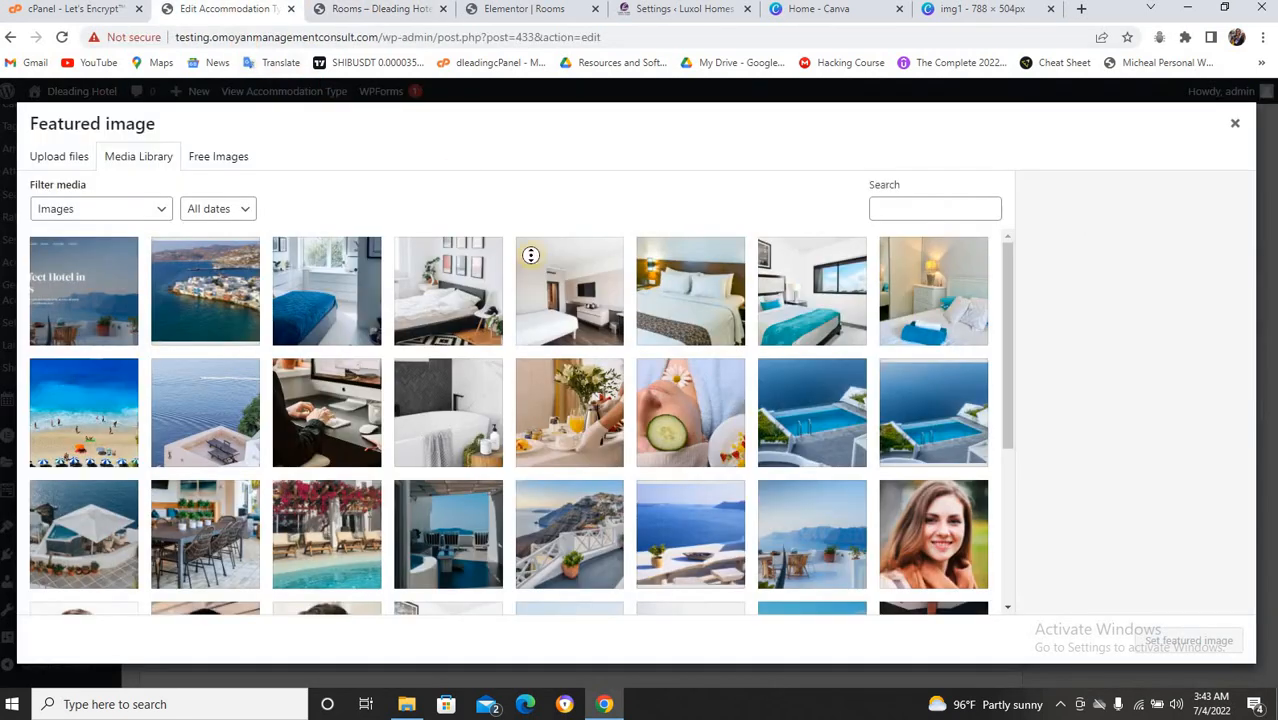
pyautogui.click(920, 326)
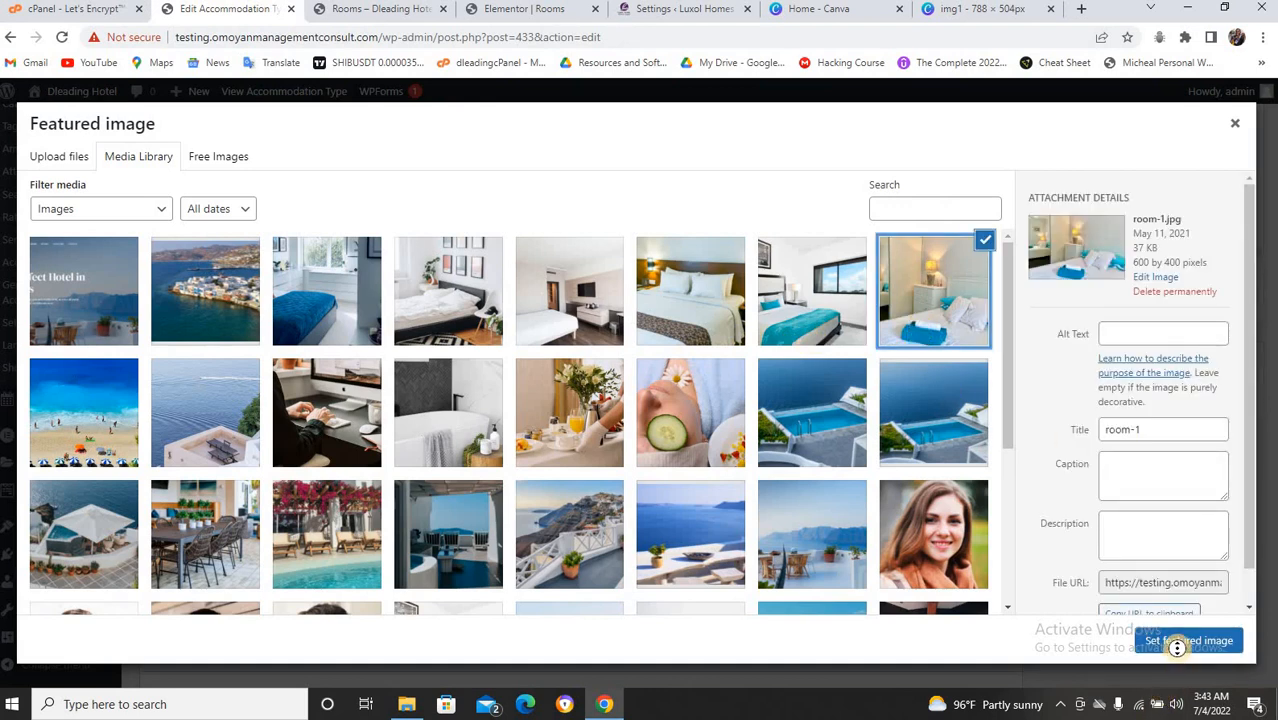
pyautogui.click(1177, 646)
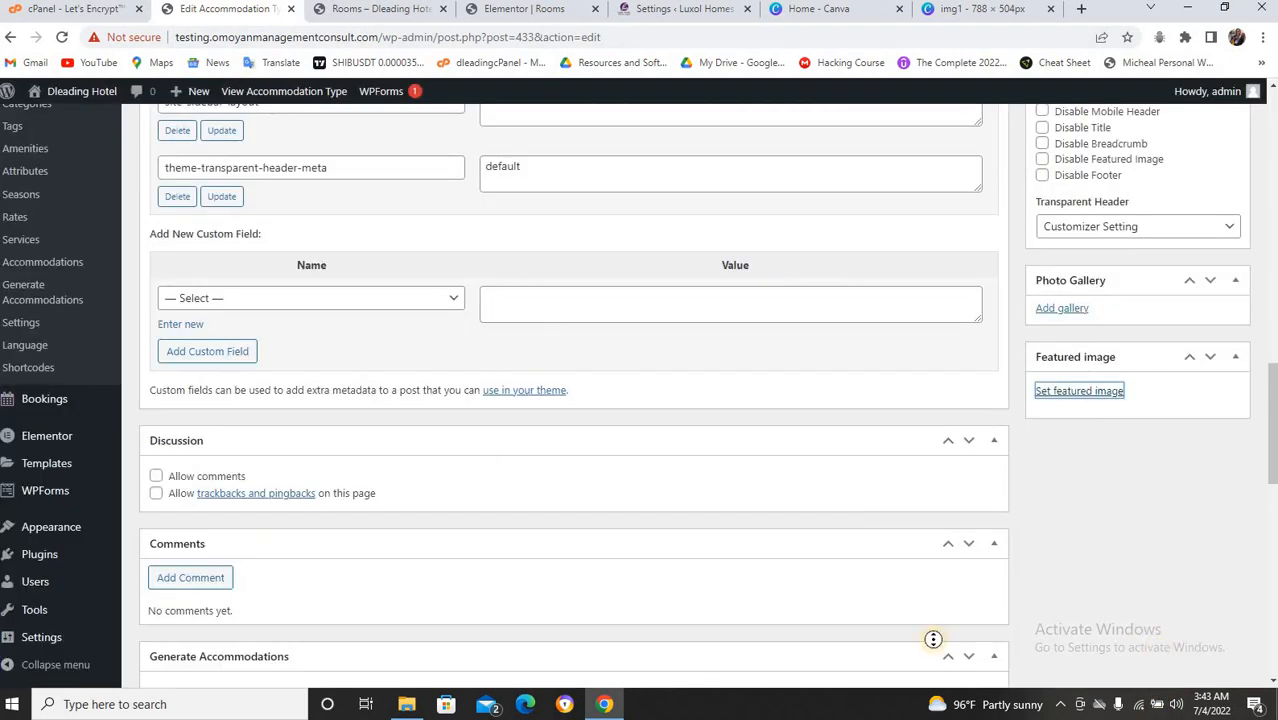
pyautogui.click(1045, 314)
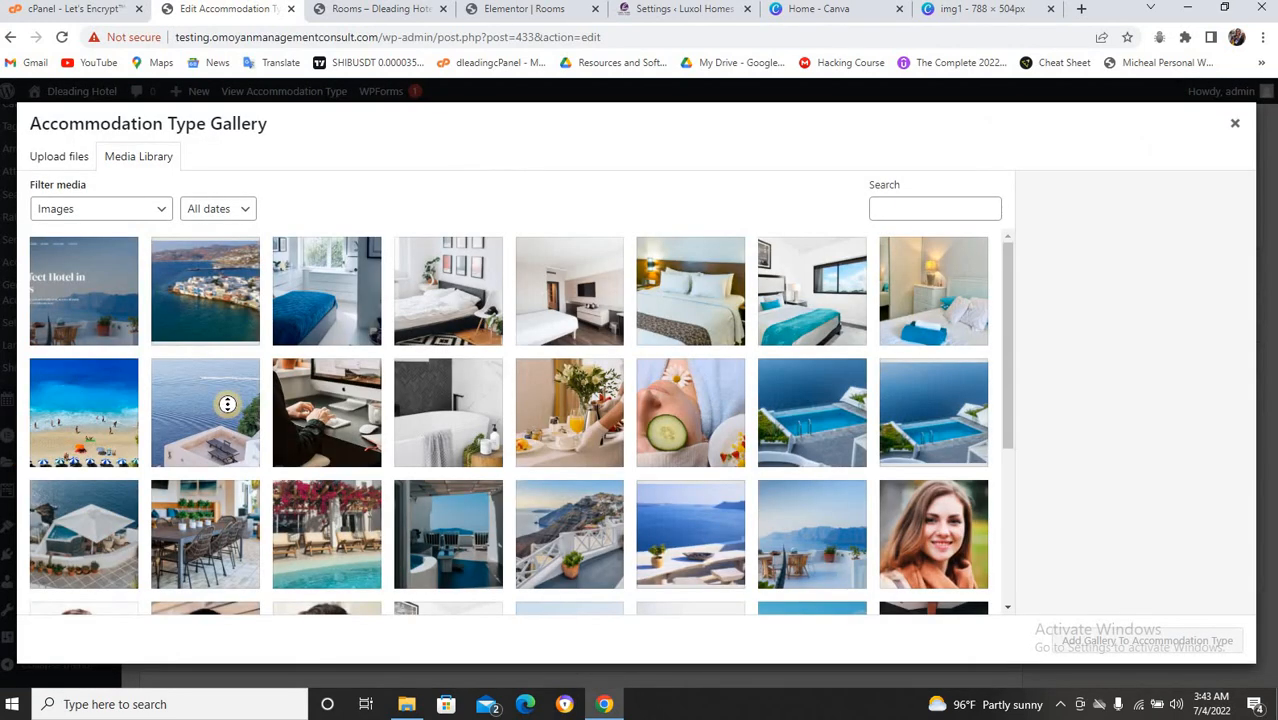
# Add the room-4 and room-5 bed photos as the Standard Room gallery.
pyautogui.click(827, 329)
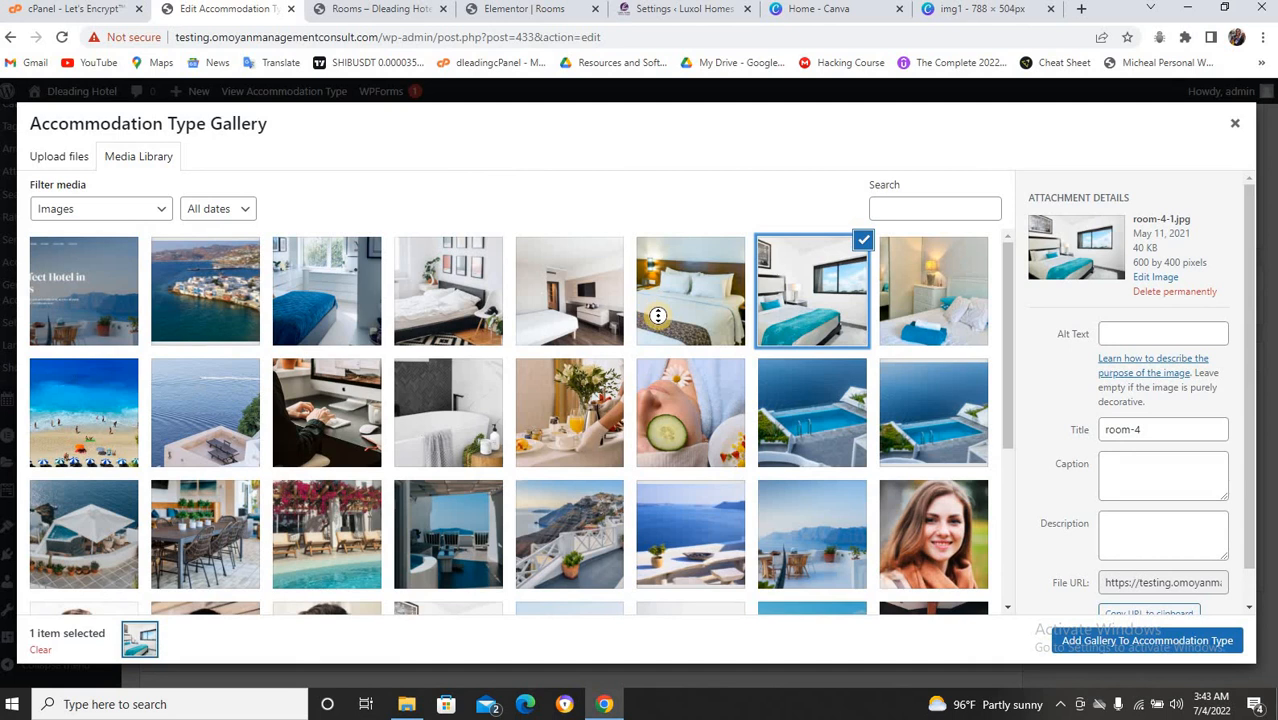
pyautogui.click(418, 320)
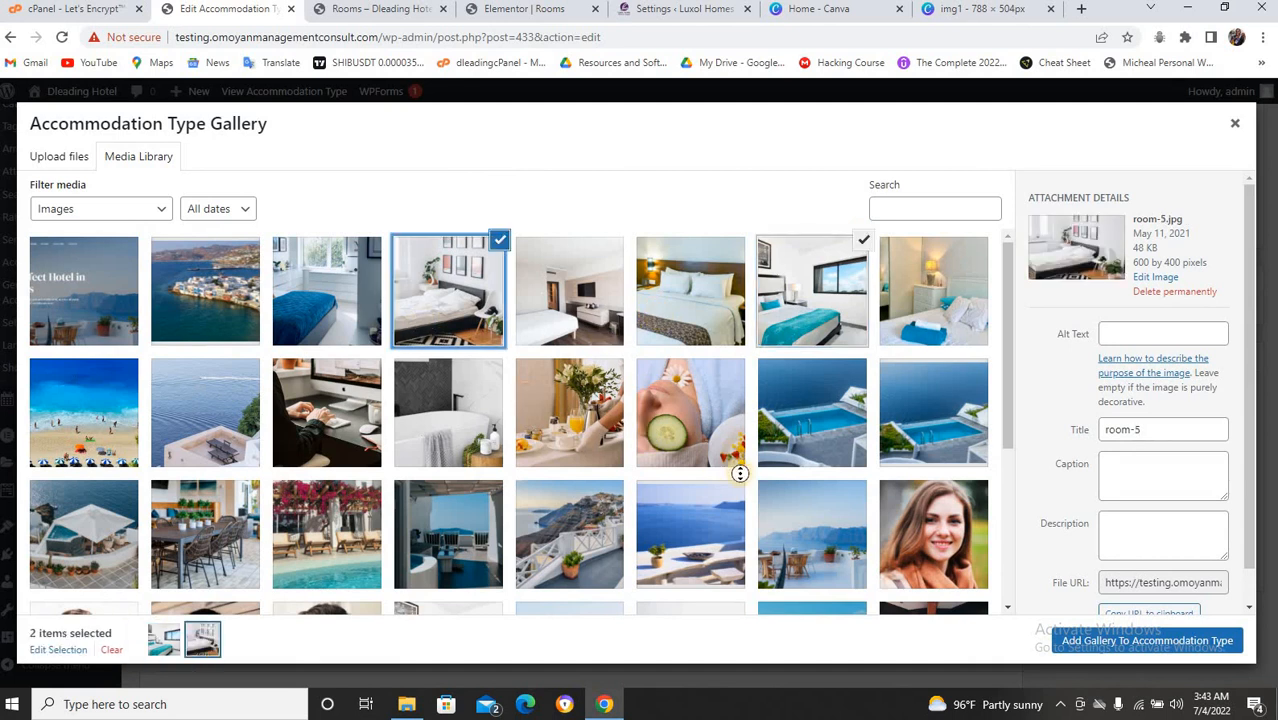
pyautogui.click(1118, 640)
pyautogui.scroll(2, 985, 569)
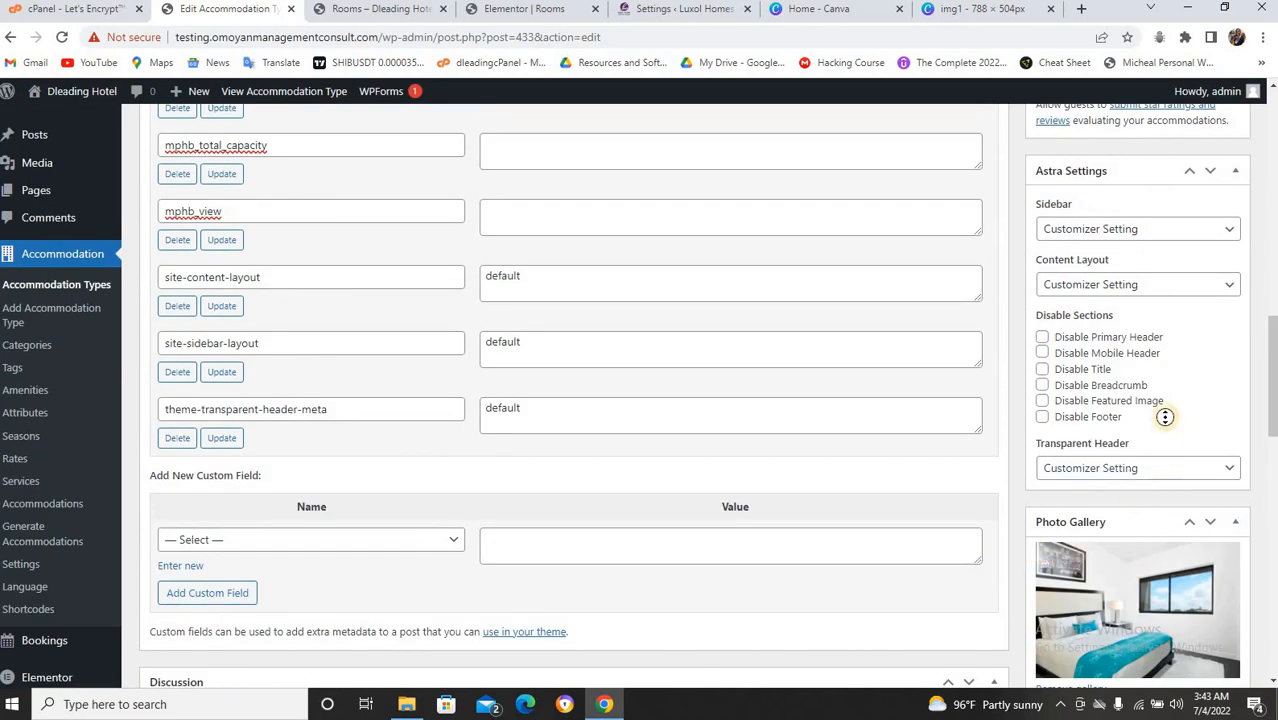
pyautogui.scroll(3, 1165, 416)
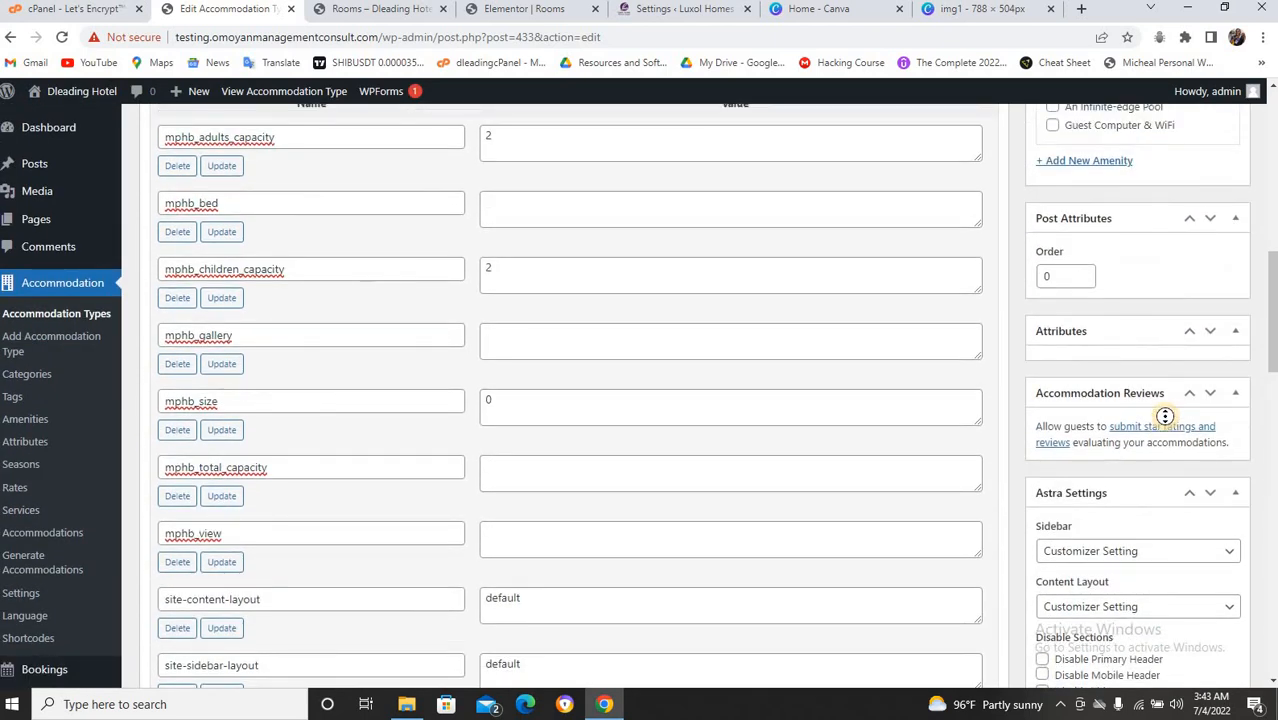
pyautogui.scroll(4, 1165, 416)
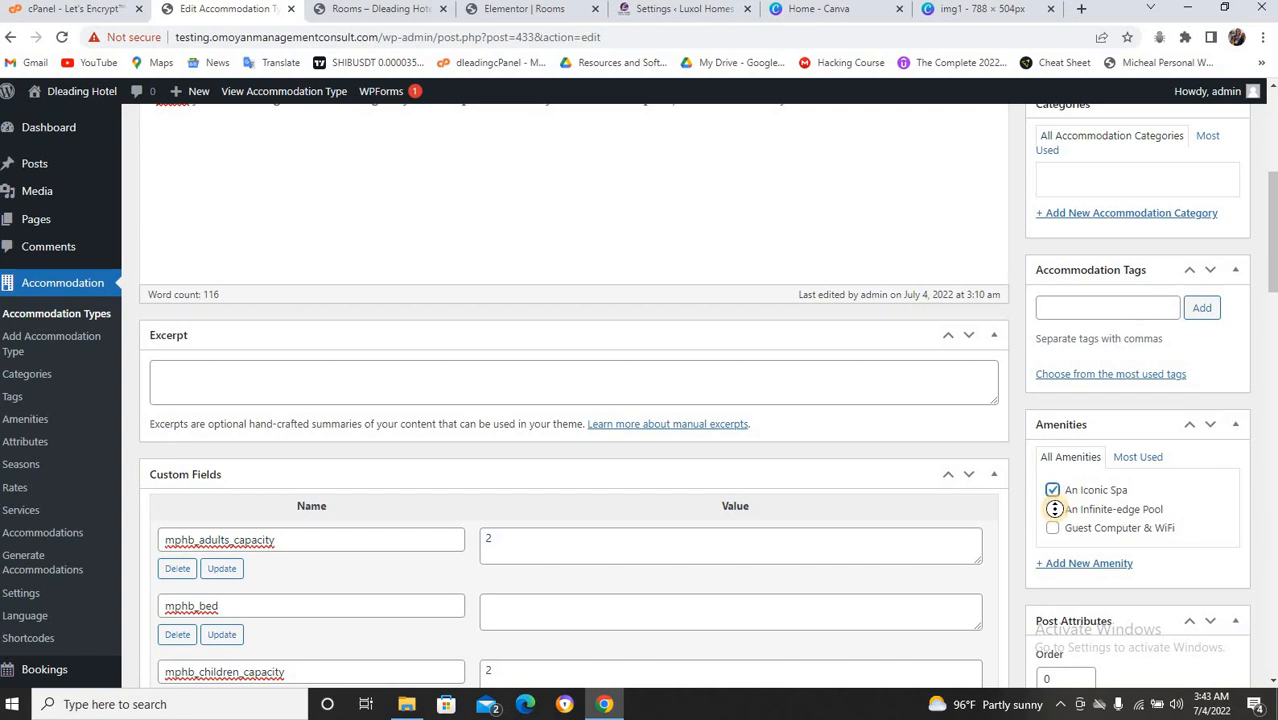
# Tick the An Infinite-edge Pool and Guest Computer & WiFi amenities for Standard Room.
pyautogui.click(1053, 509)
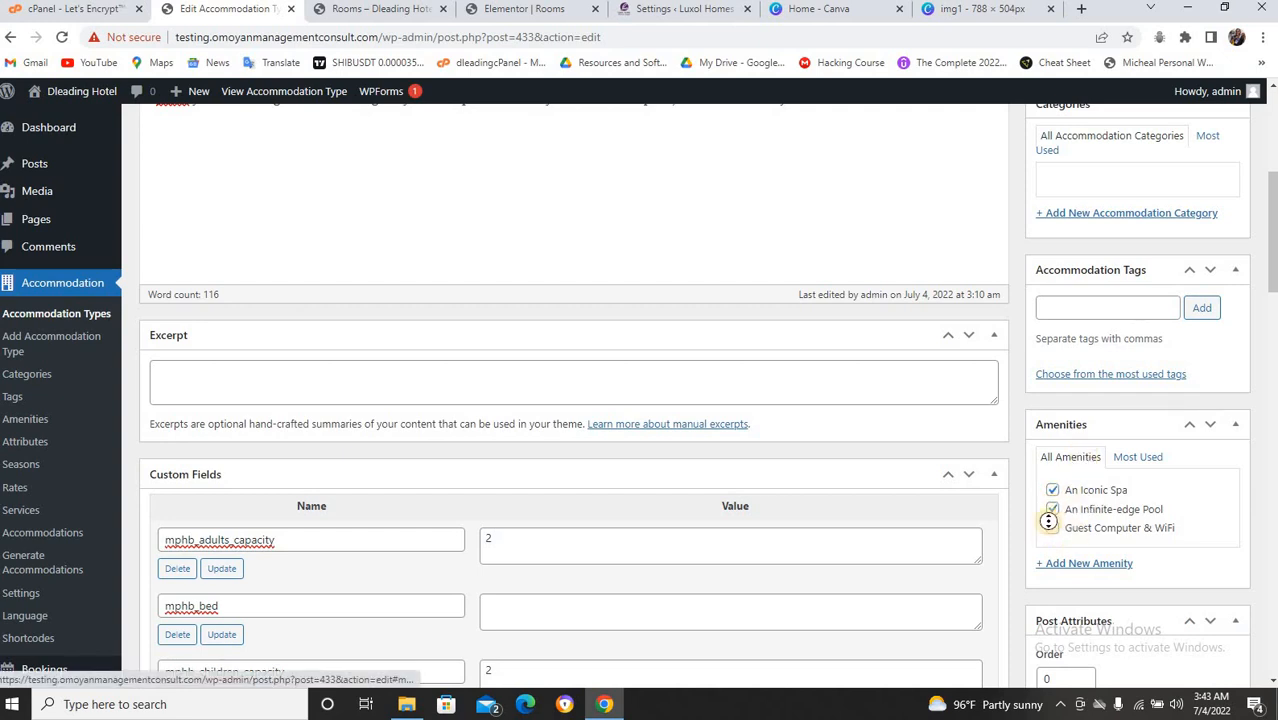
pyautogui.click(1074, 527)
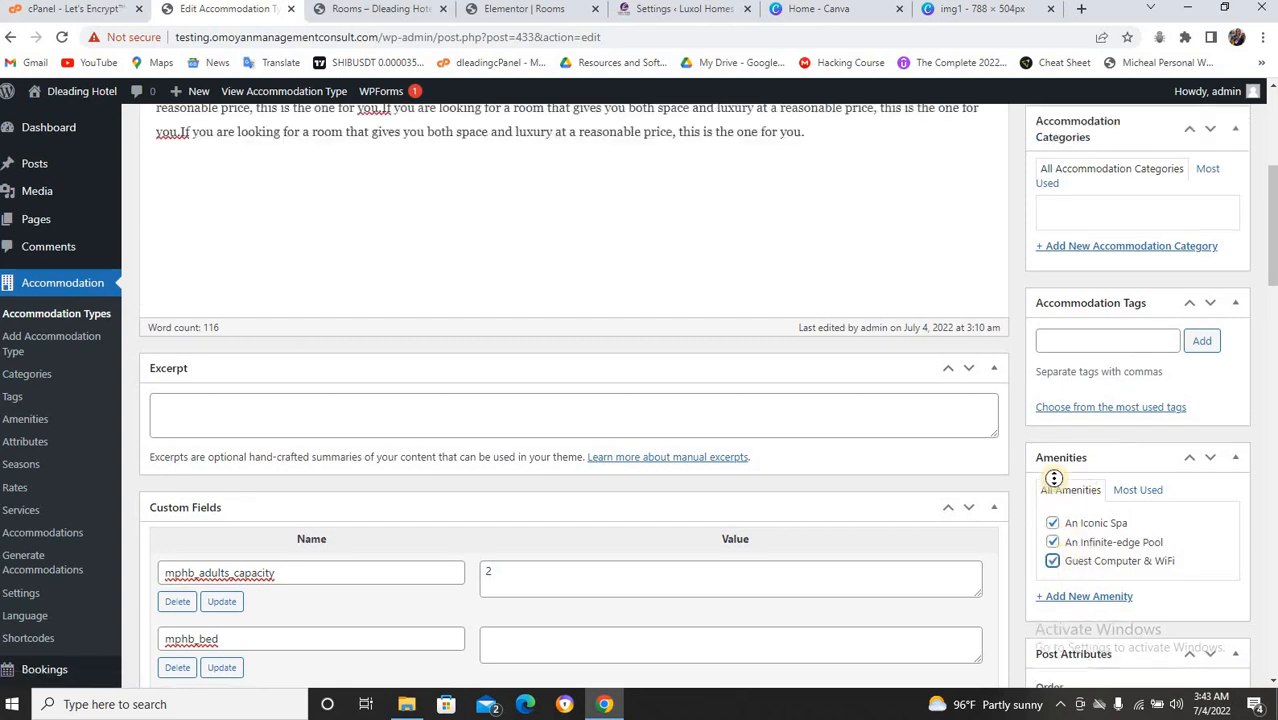
pyautogui.scroll(-4, 702, 463)
pyautogui.scroll(-9, 704, 463)
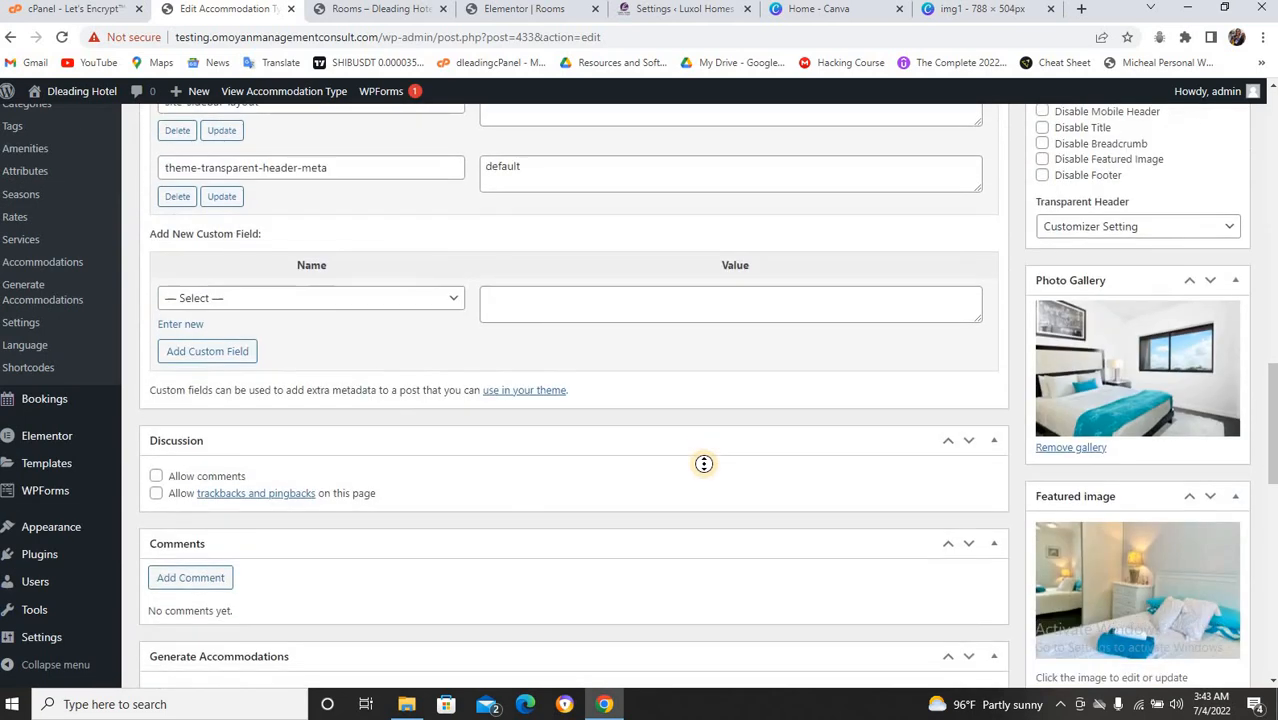
pyautogui.scroll(-3, 704, 463)
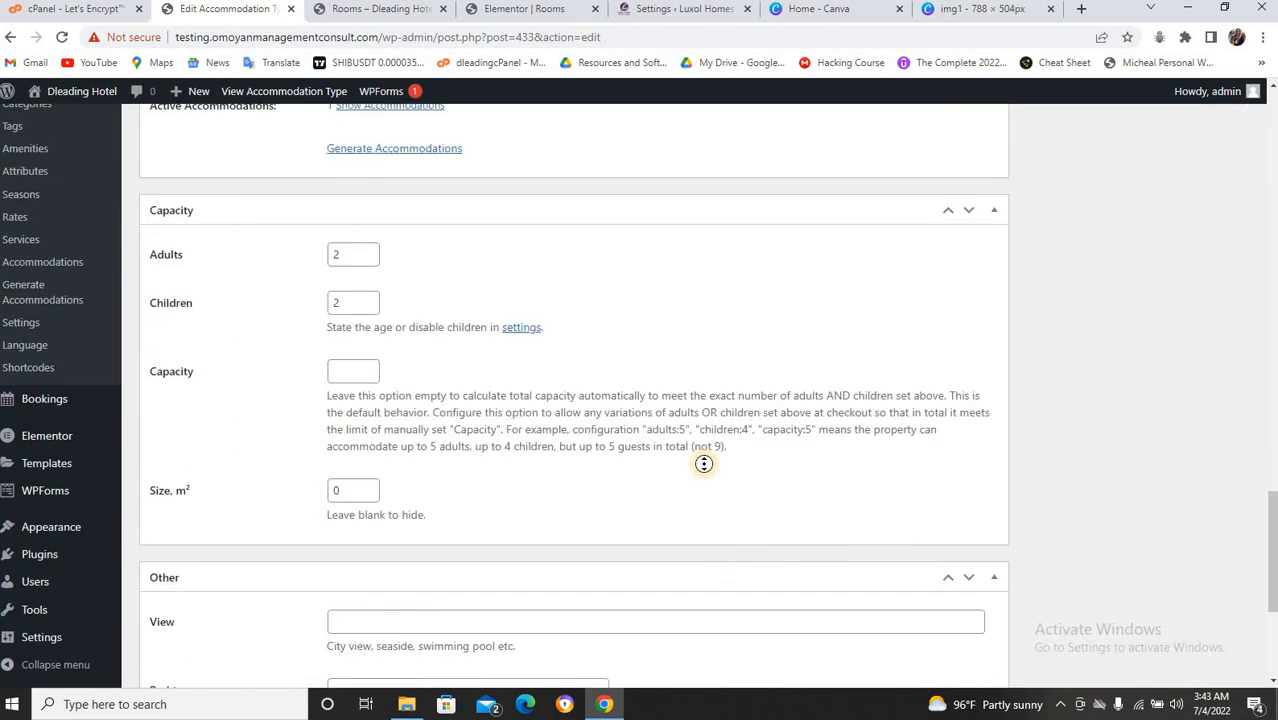
pyautogui.scroll(-3, 704, 463)
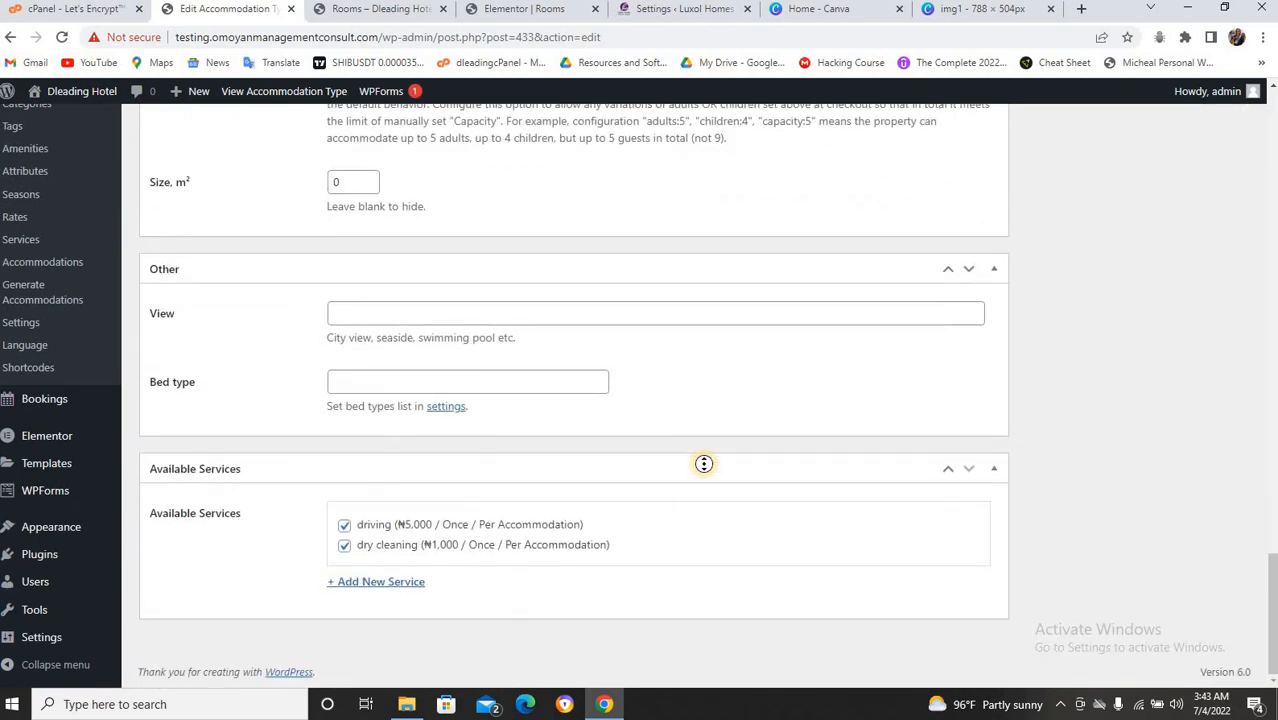
pyautogui.scroll(6, 571, 472)
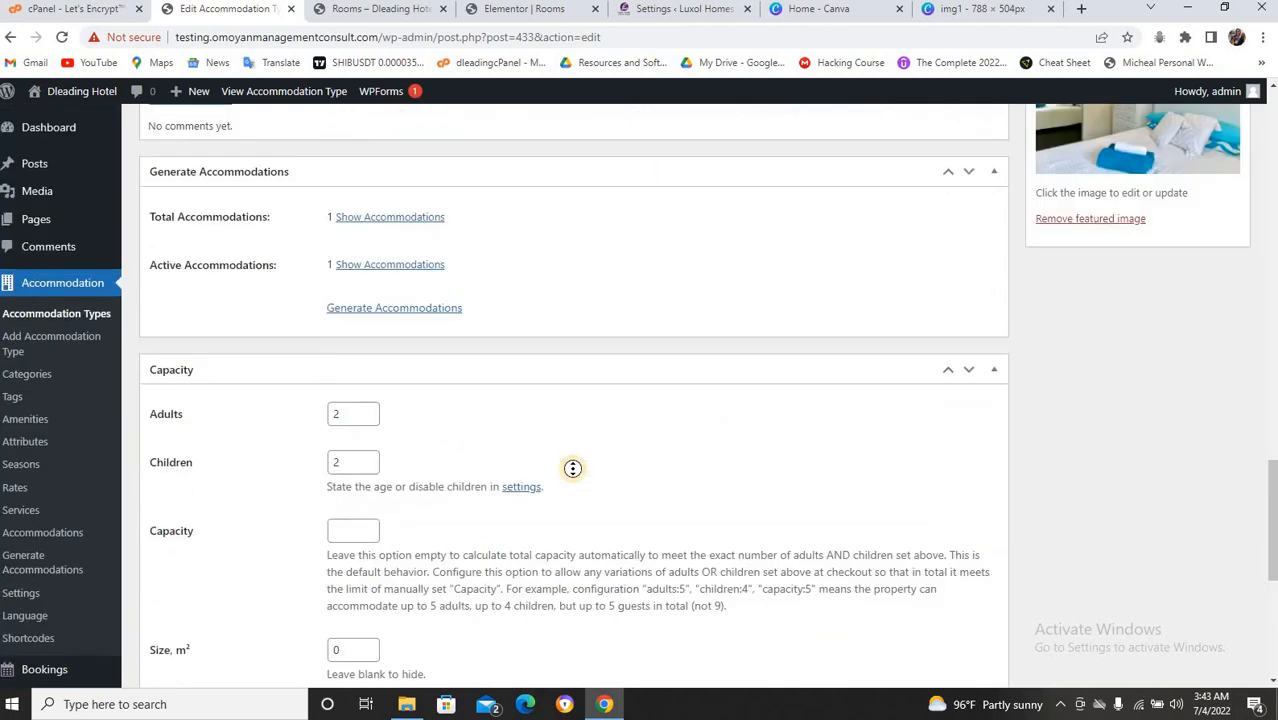
pyautogui.scroll(15, 573, 467)
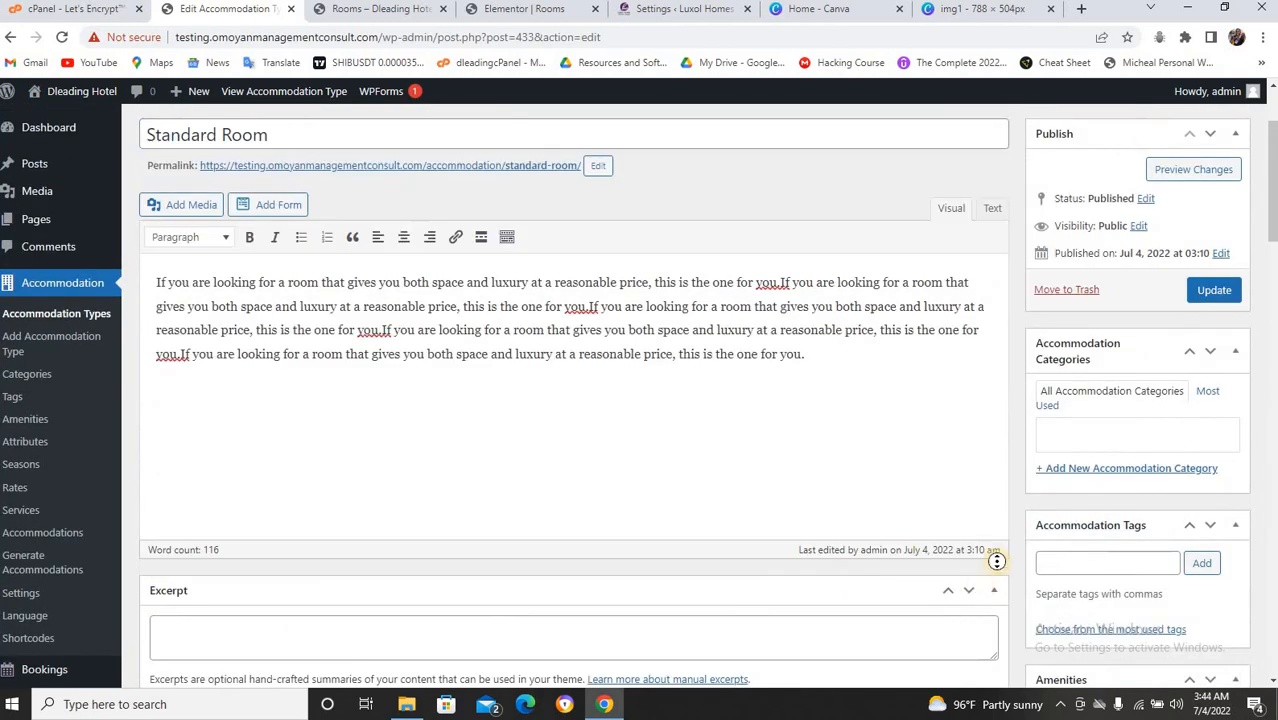
# Update Standard Room and switch to the live 'Rooms – Dleading Hotel' page.
pyautogui.scroll(2, 1046, 431)
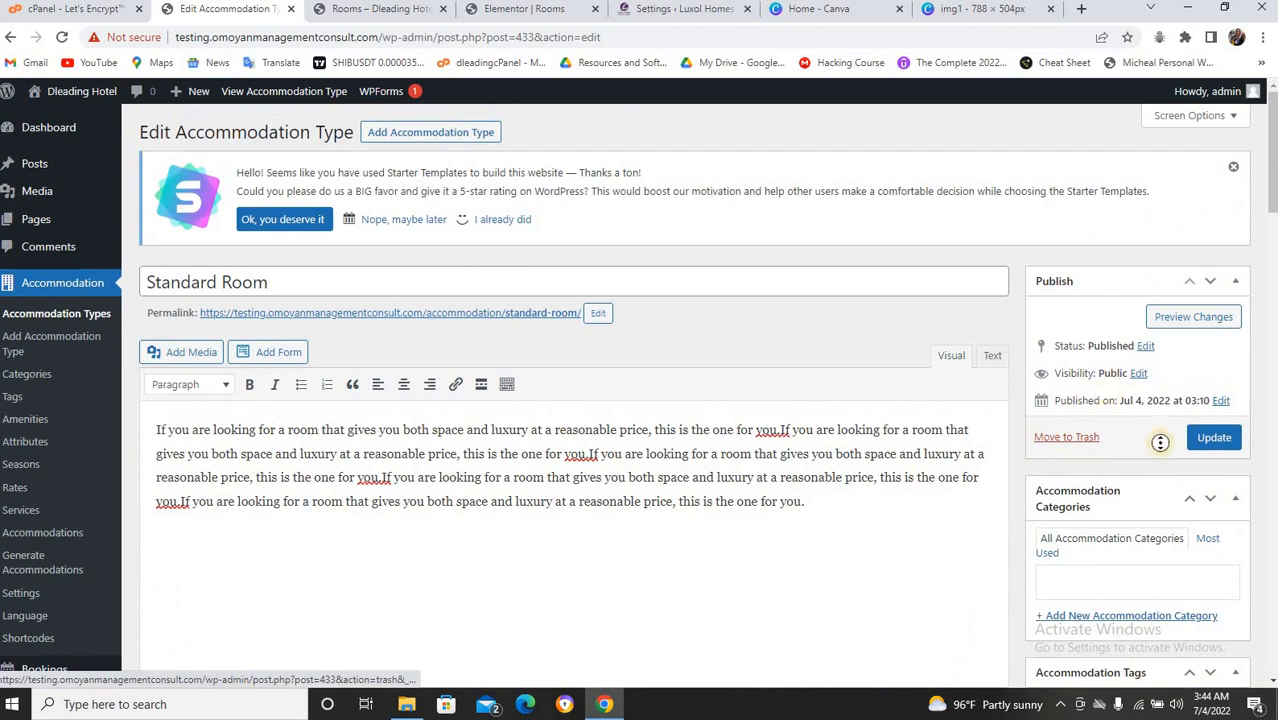
pyautogui.click(1208, 438)
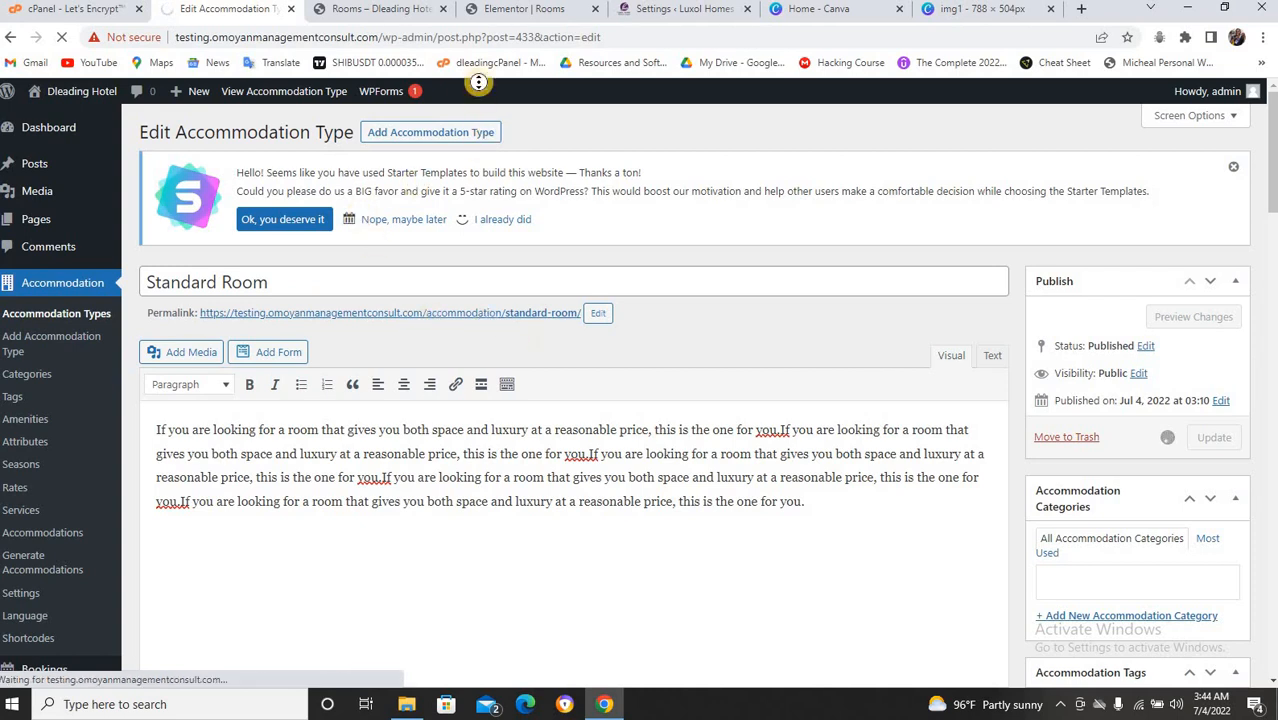
pyautogui.click(413, 14)
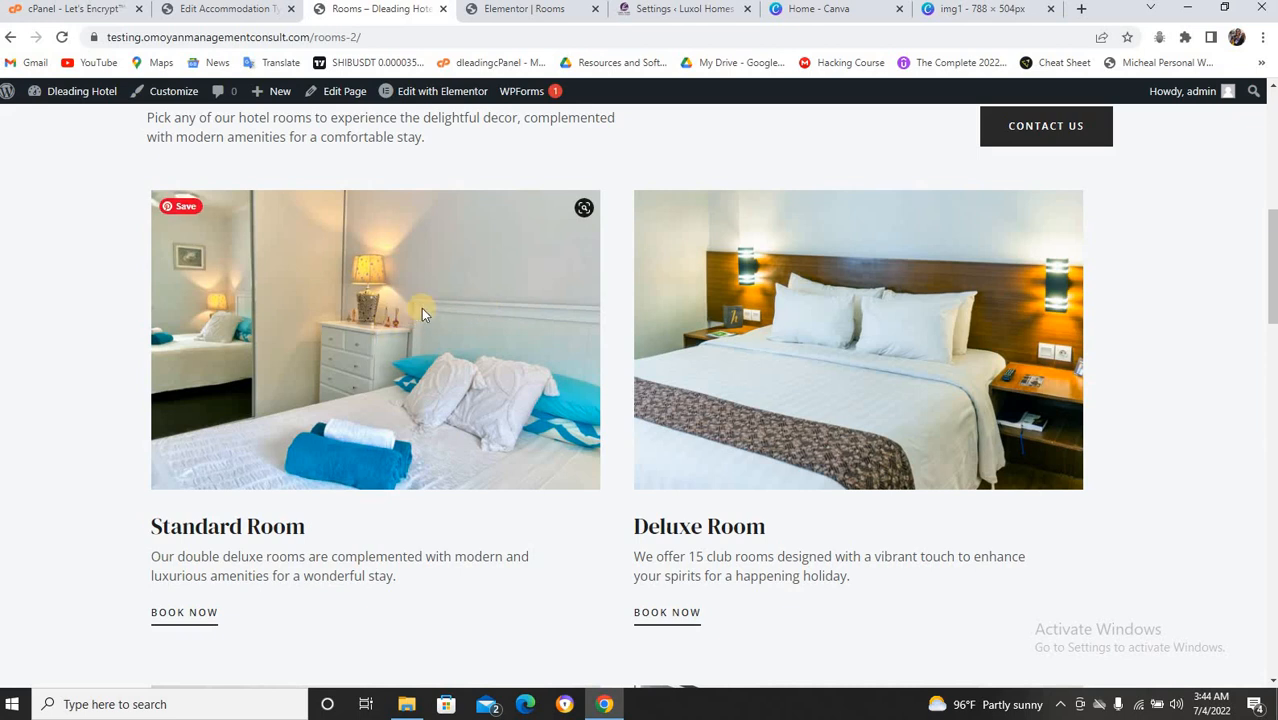
# Reload the hotel's Rooms page and go to the Standard Room booking page.
pyautogui.hotkey('ctrl', 'Tab')
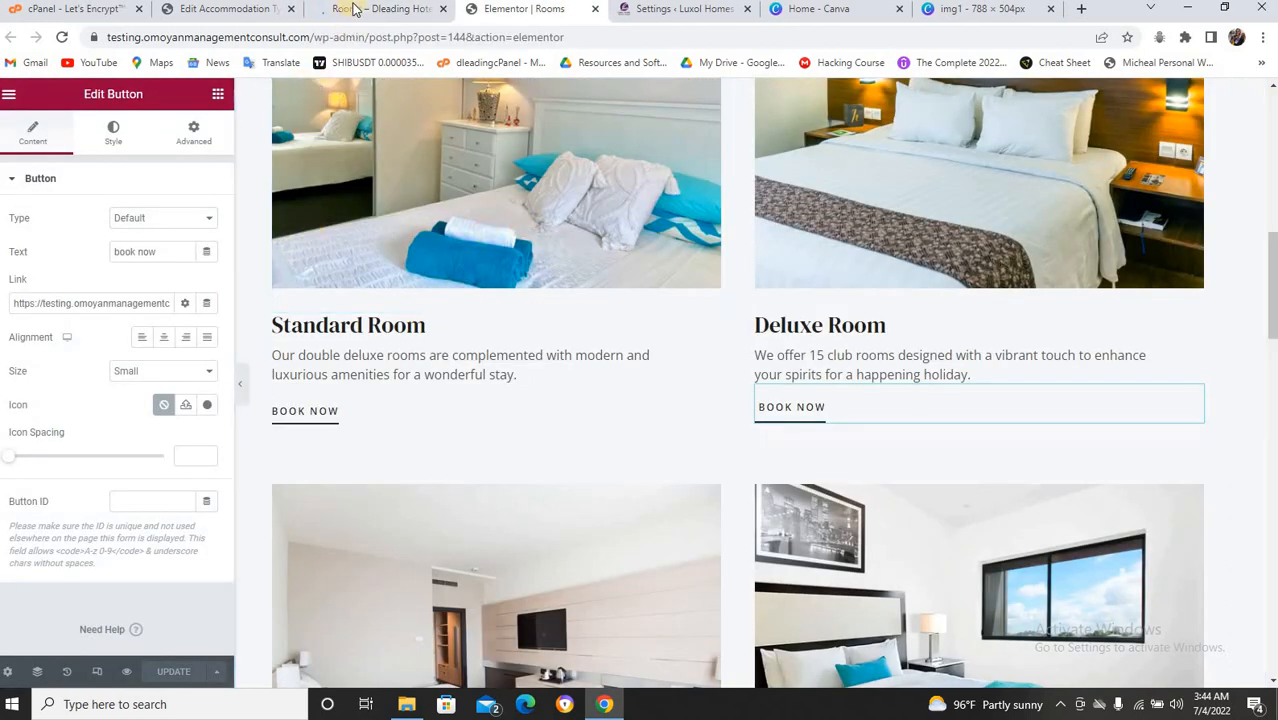
pyautogui.hotkey('ctrl', 'shift', 'Tab')
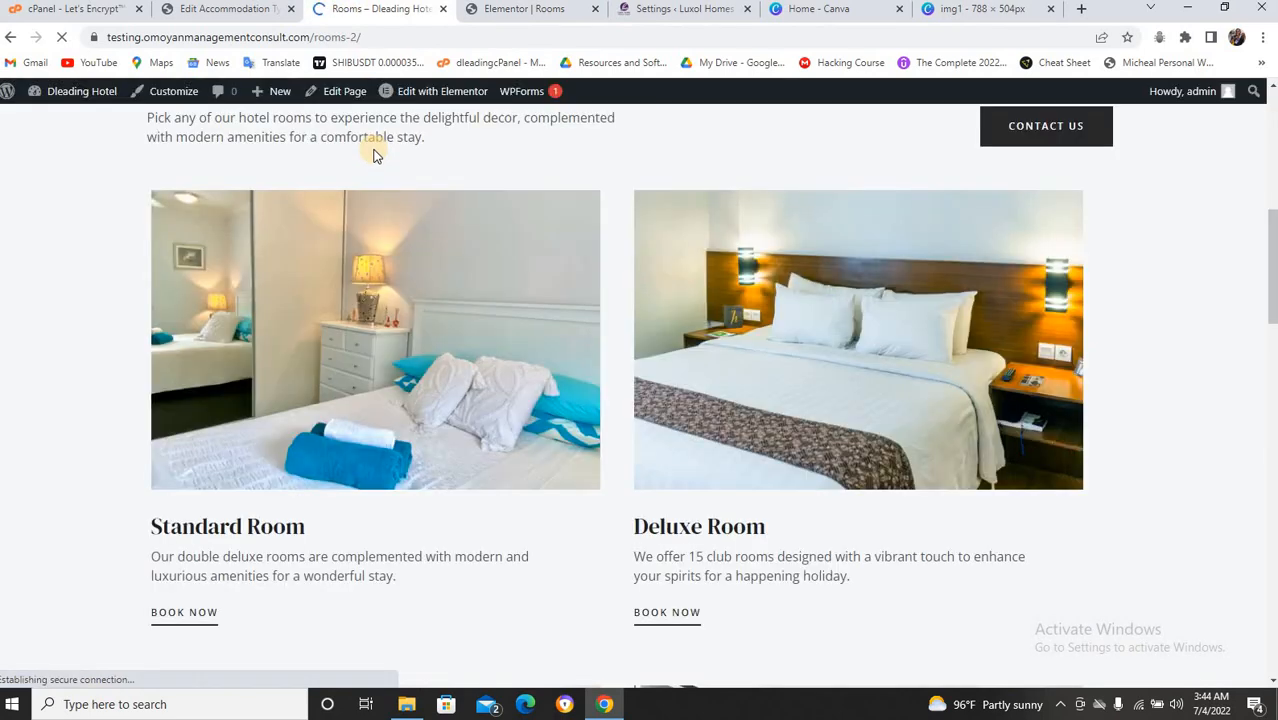
pyautogui.hotkey('ctrl', 'r')
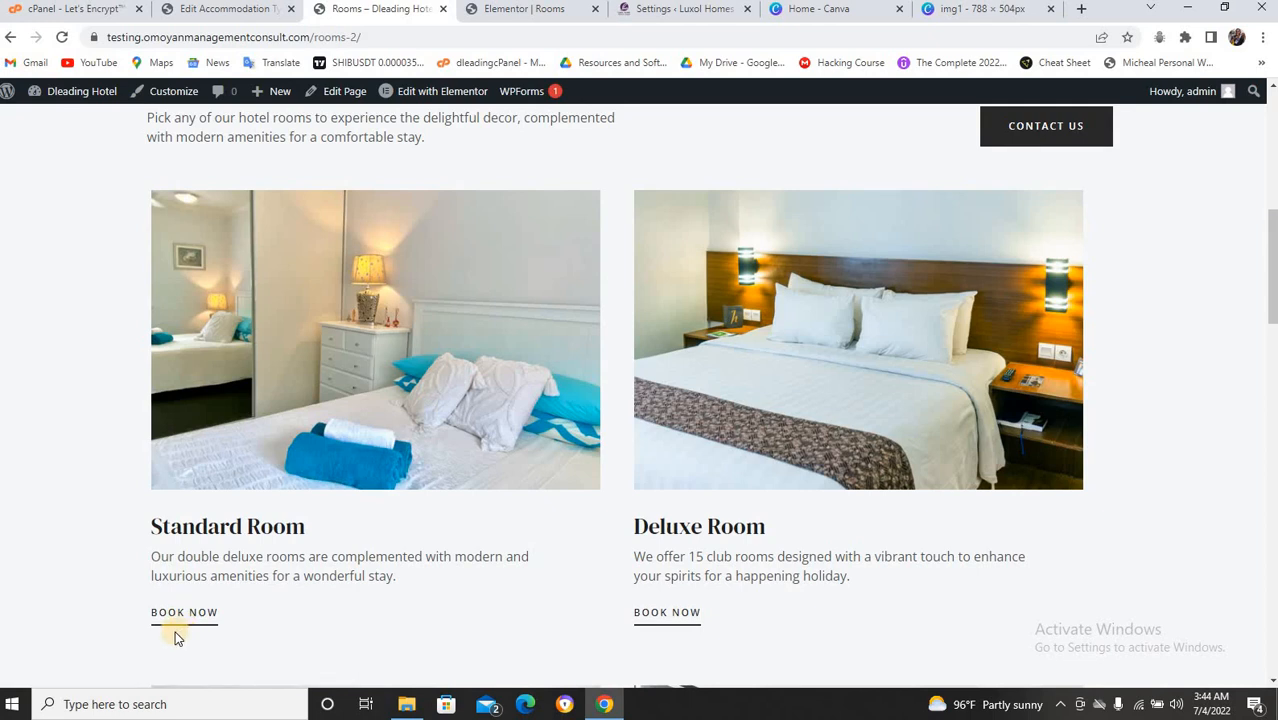
pyautogui.click(184, 614)
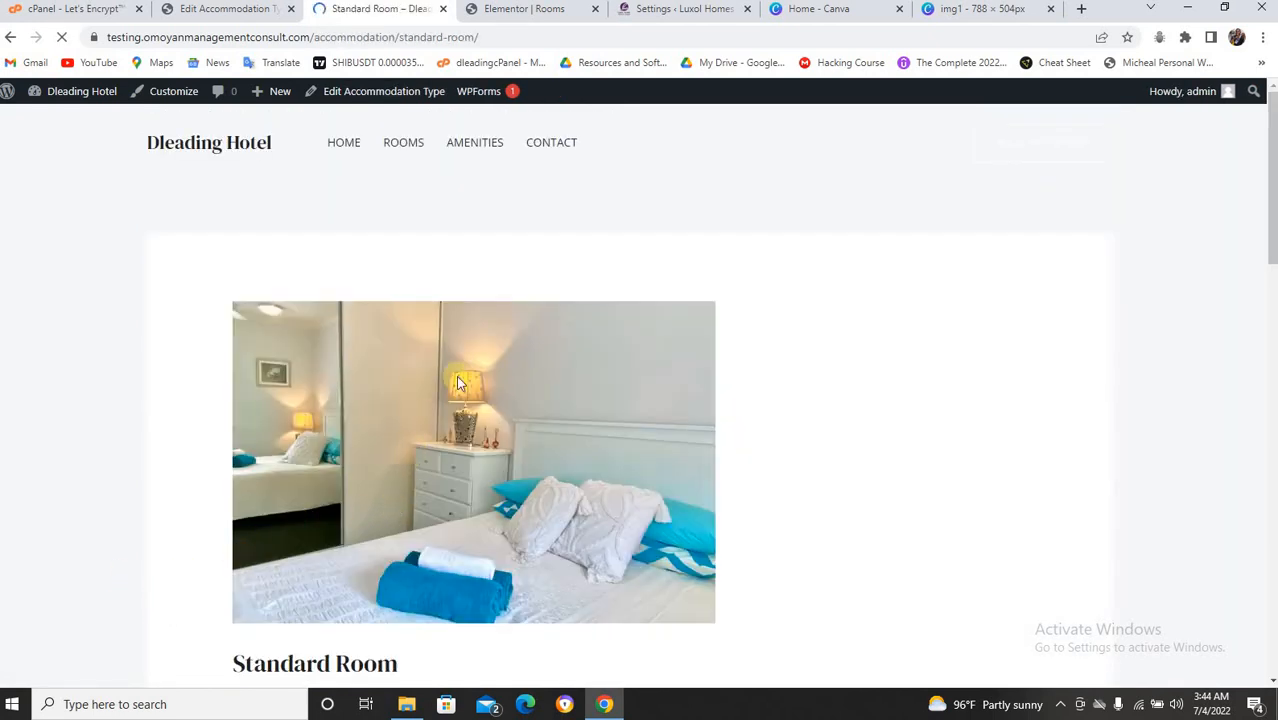
# Scroll the Standard Room page past Details to the Availability calendar and Reservation Form.
pyautogui.scroll(-3, 461, 369)
pyautogui.scroll(2, 461, 368)
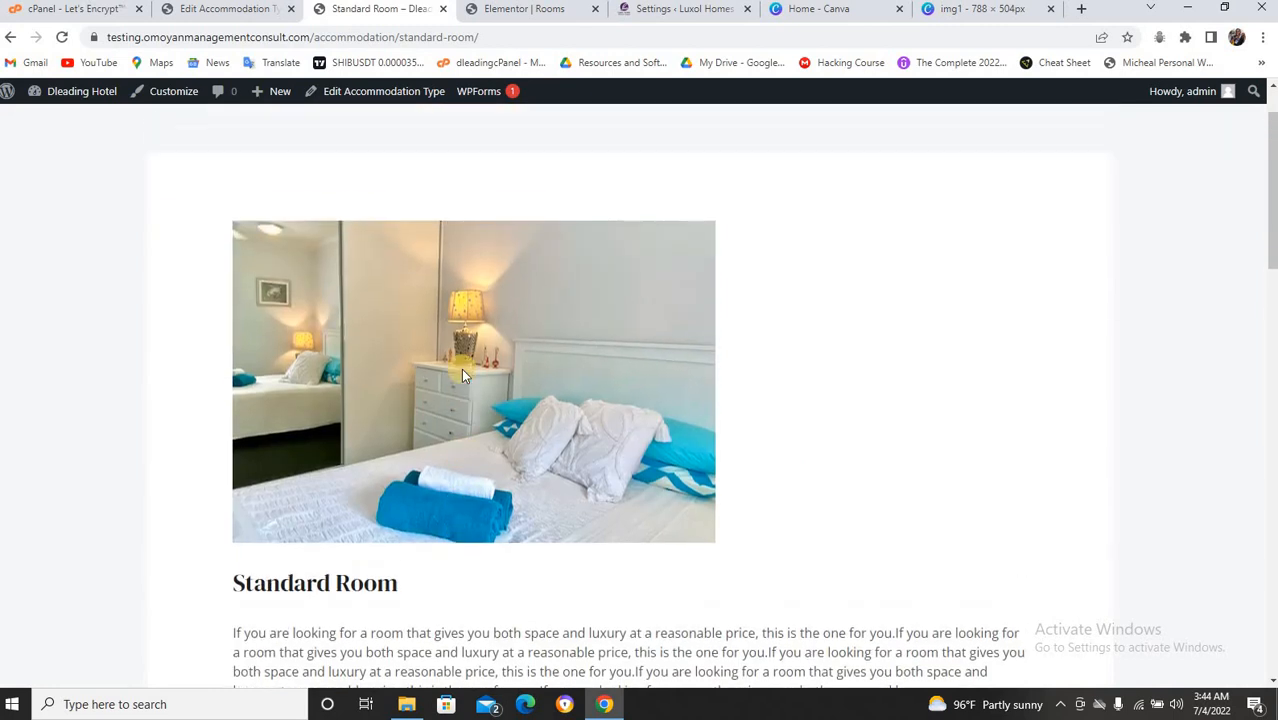
pyautogui.scroll(-4, 796, 406)
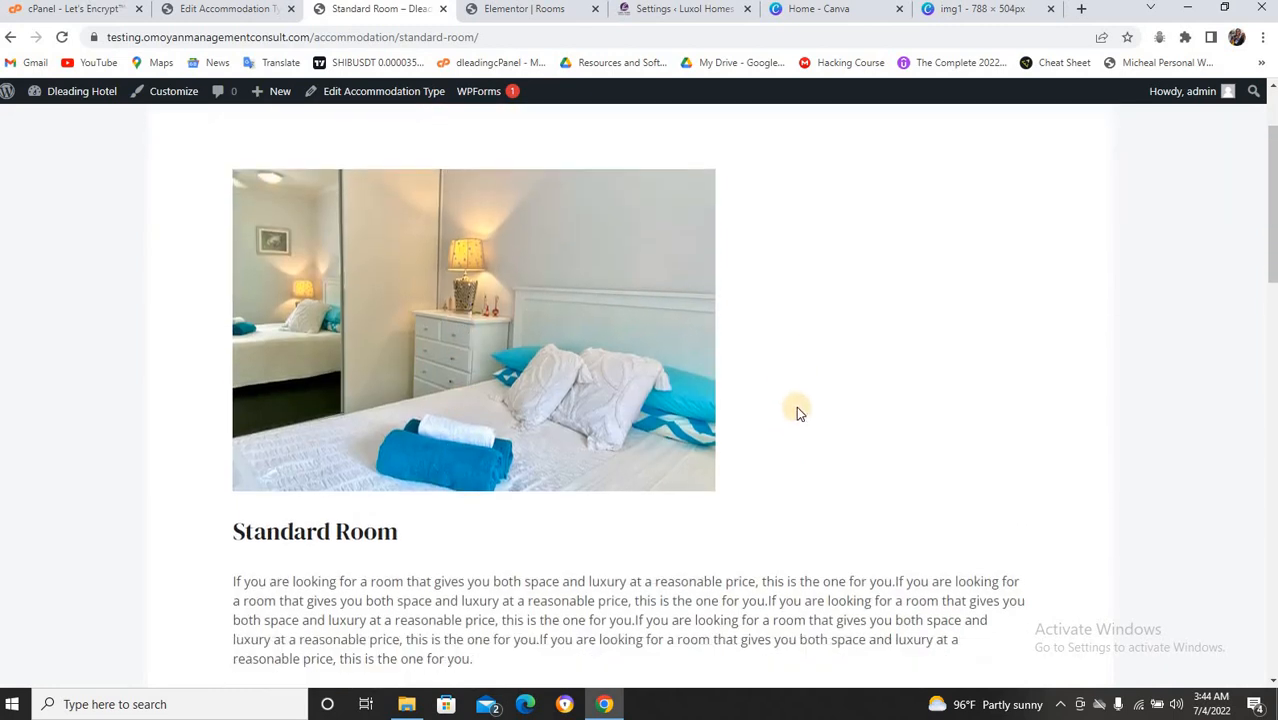
pyautogui.scroll(2, 796, 406)
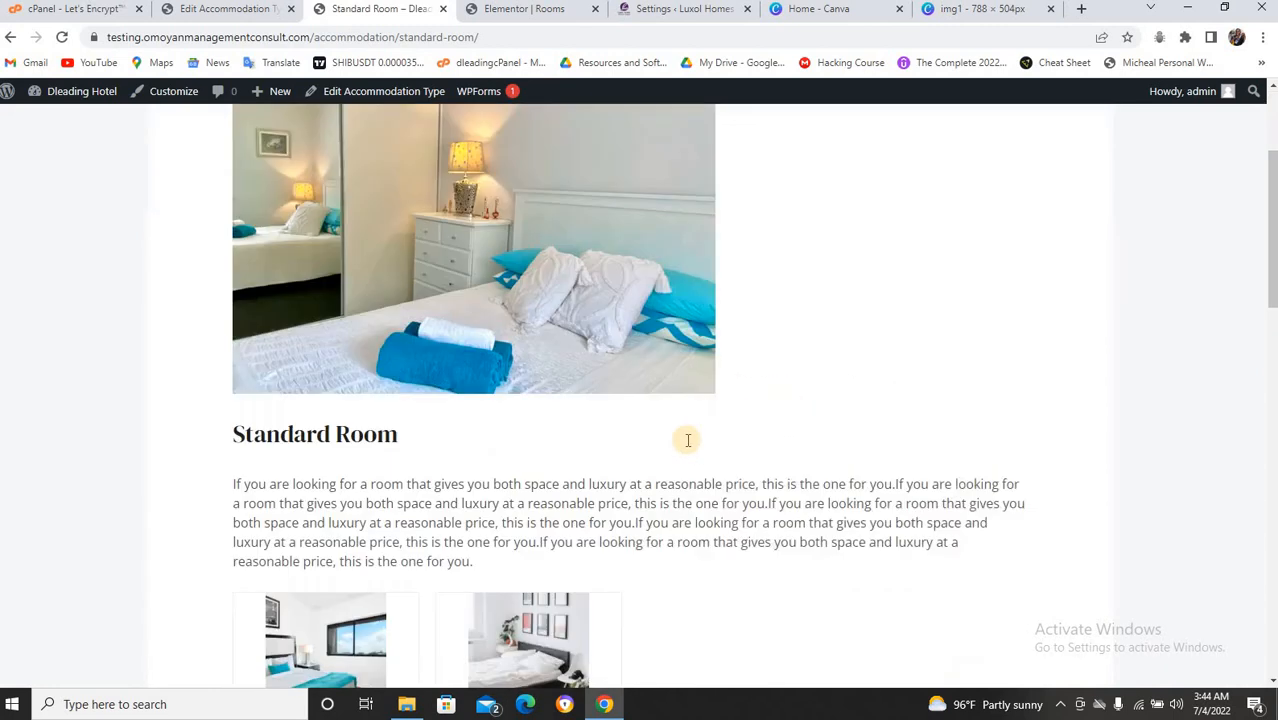
pyautogui.scroll(-1, 686, 437)
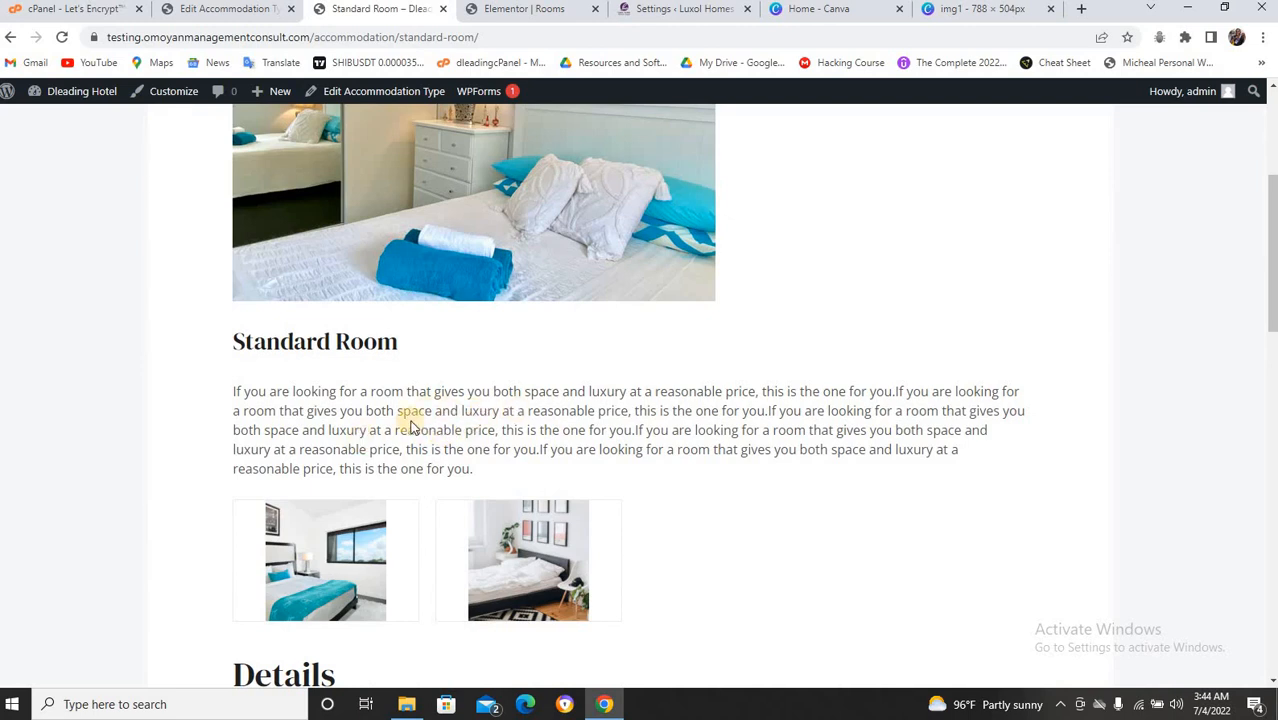
pyautogui.scroll(-4, 410, 425)
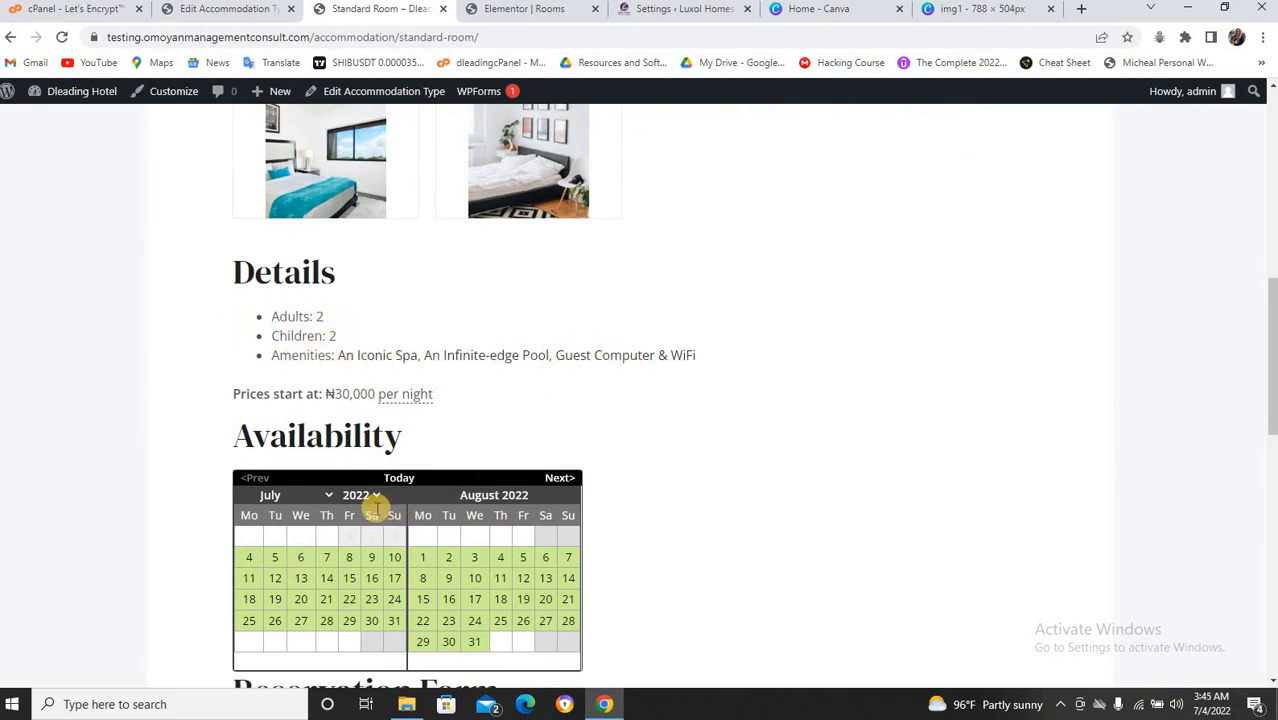
pyautogui.scroll(-1, 372, 505)
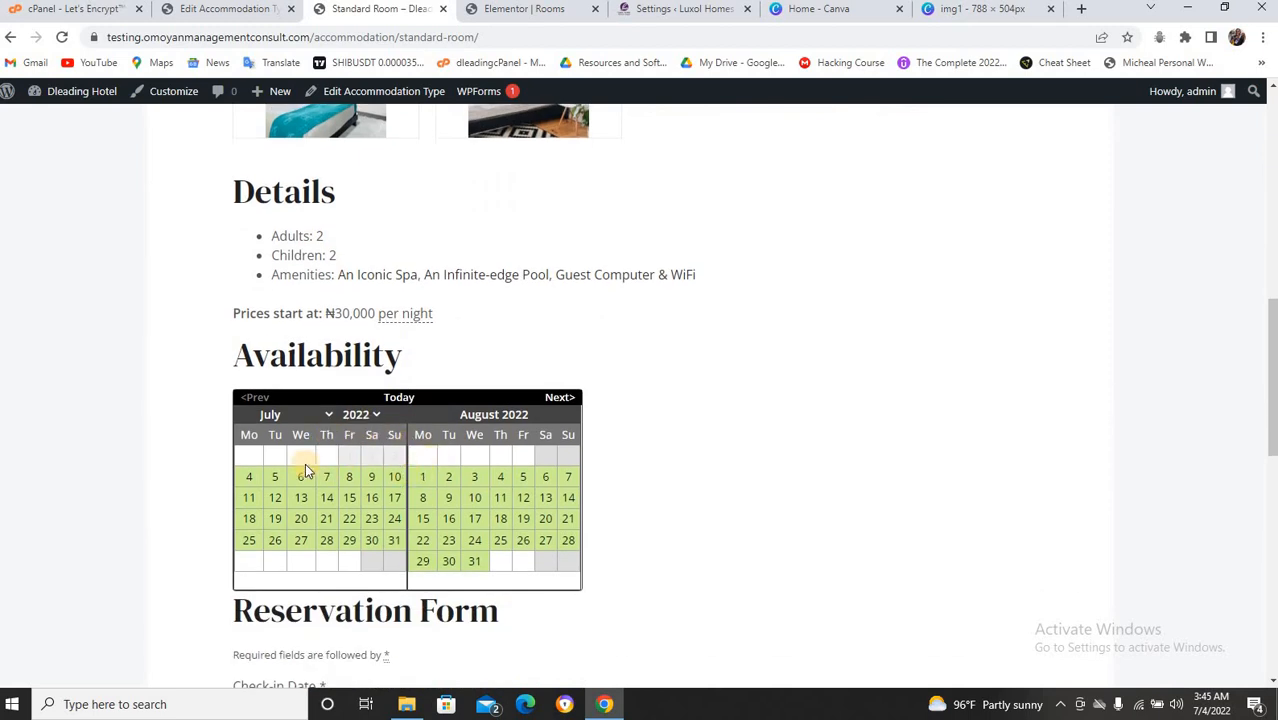
pyautogui.moveTo(252, 476)
pyautogui.scroll(-1, 268, 474)
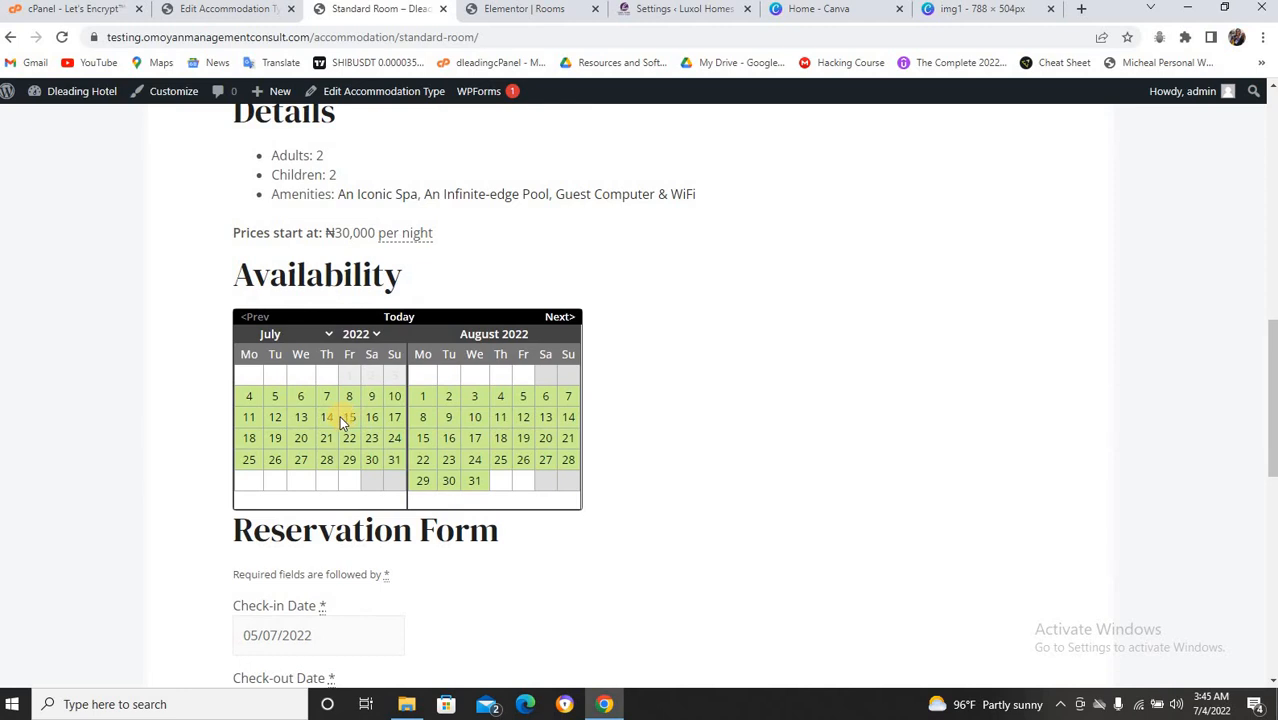
pyautogui.scroll(-3, 339, 416)
# Check Standard Room availability from July 6, 2022 for 2 adults and 1 child.
pyautogui.click(288, 394)
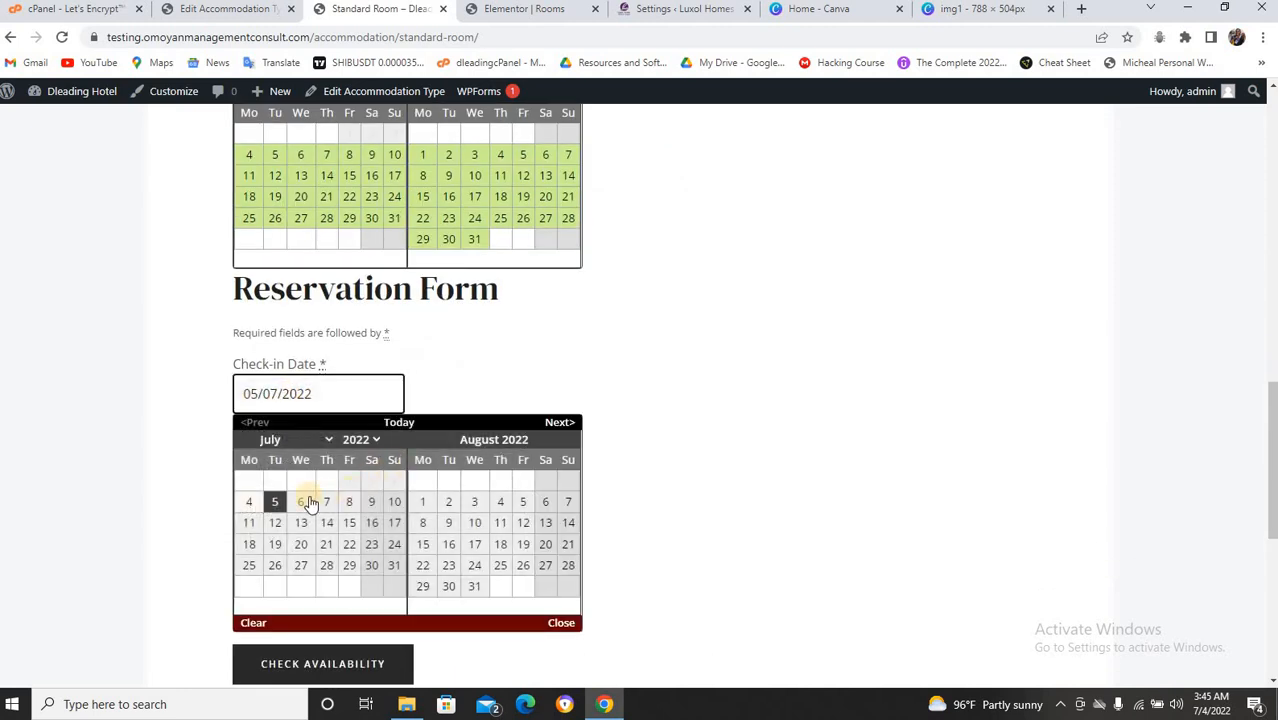
pyautogui.click(297, 502)
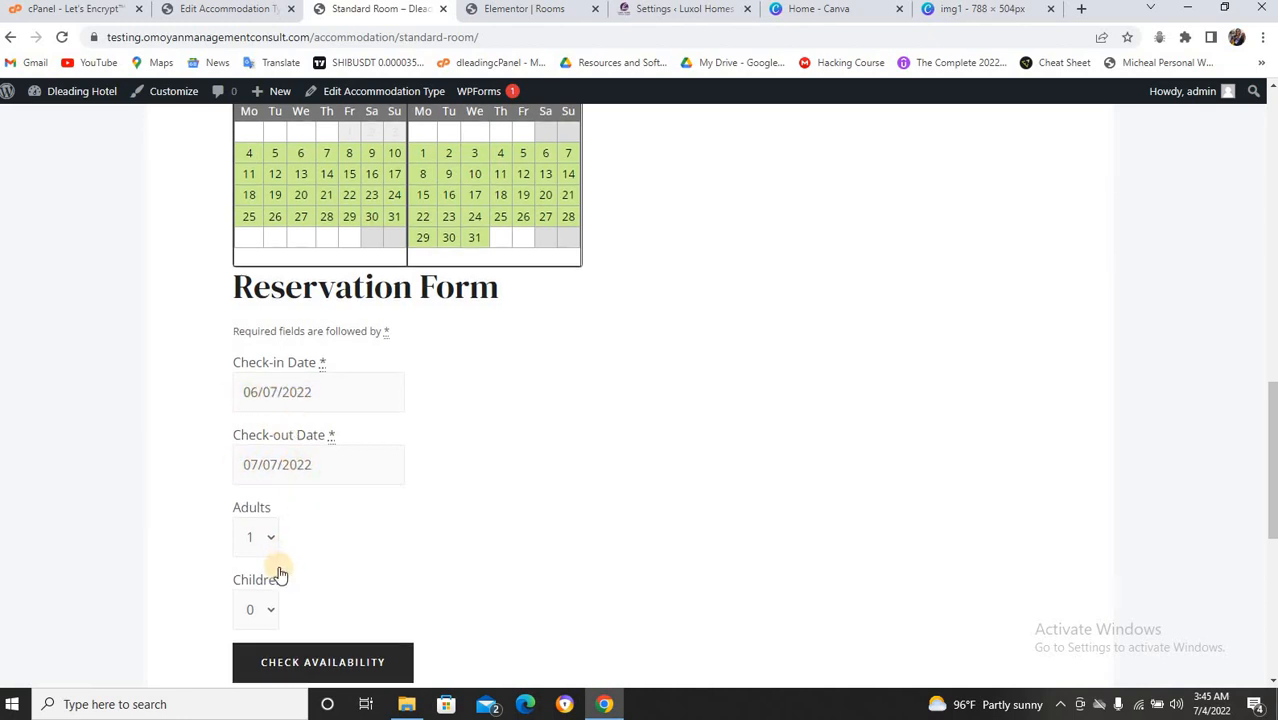
pyautogui.scroll(-1, 270, 560)
pyautogui.click(257, 458)
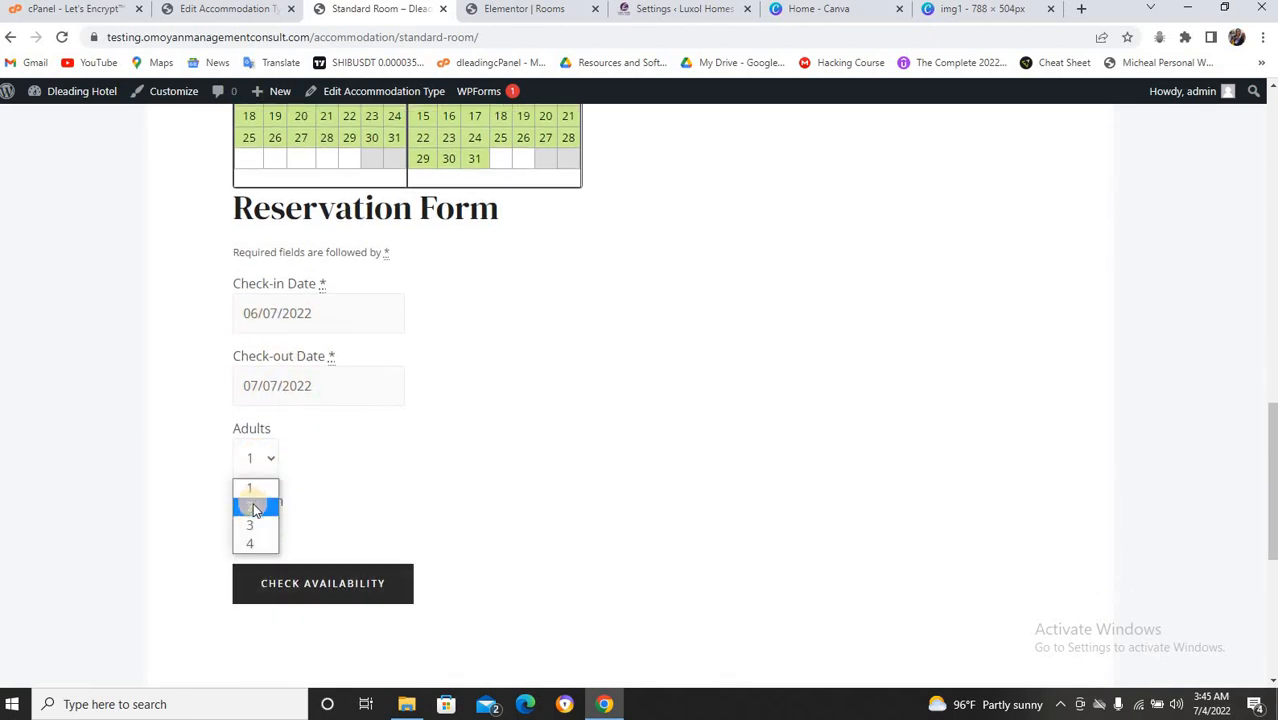
pyautogui.click(253, 505)
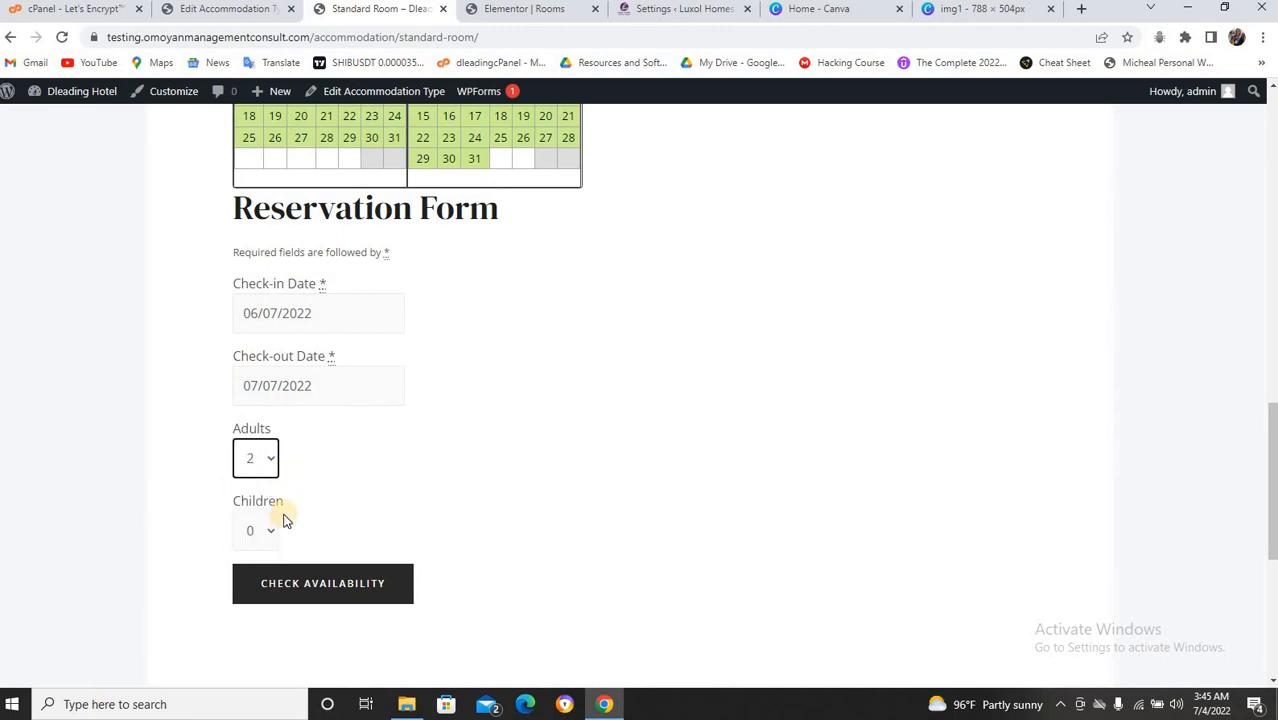
pyautogui.click(264, 530)
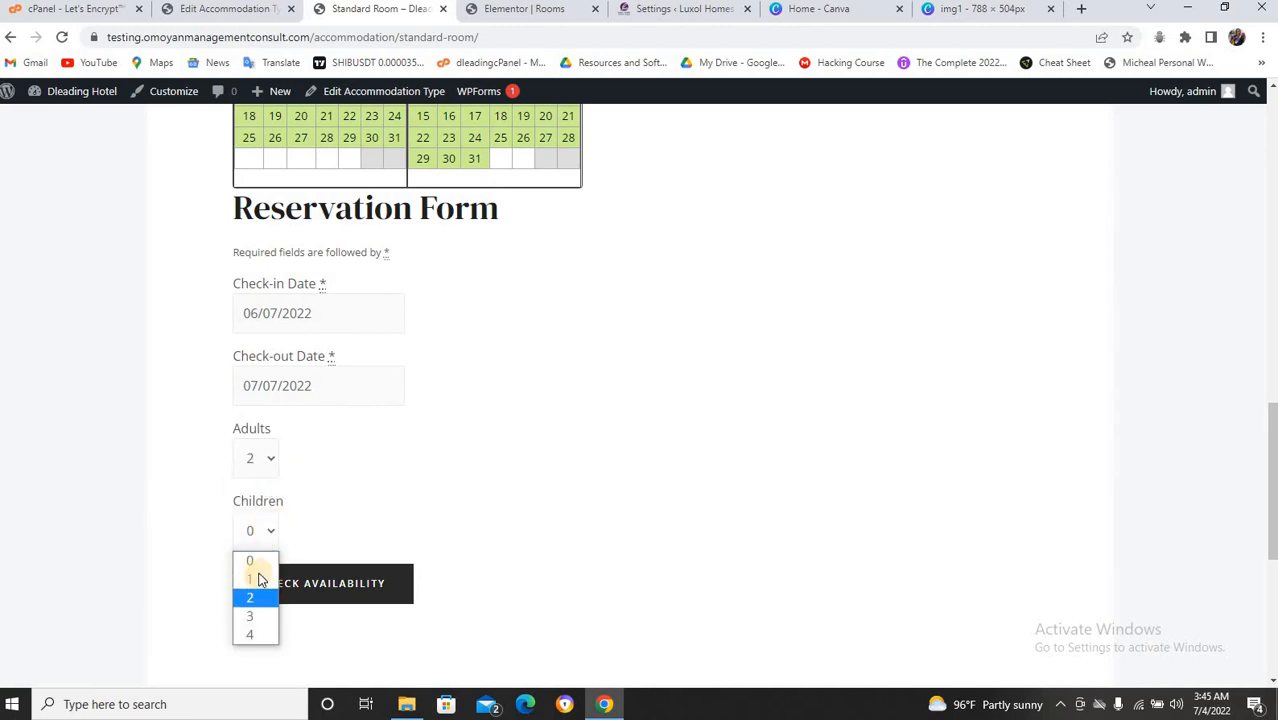
pyautogui.click(270, 579)
pyautogui.click(314, 578)
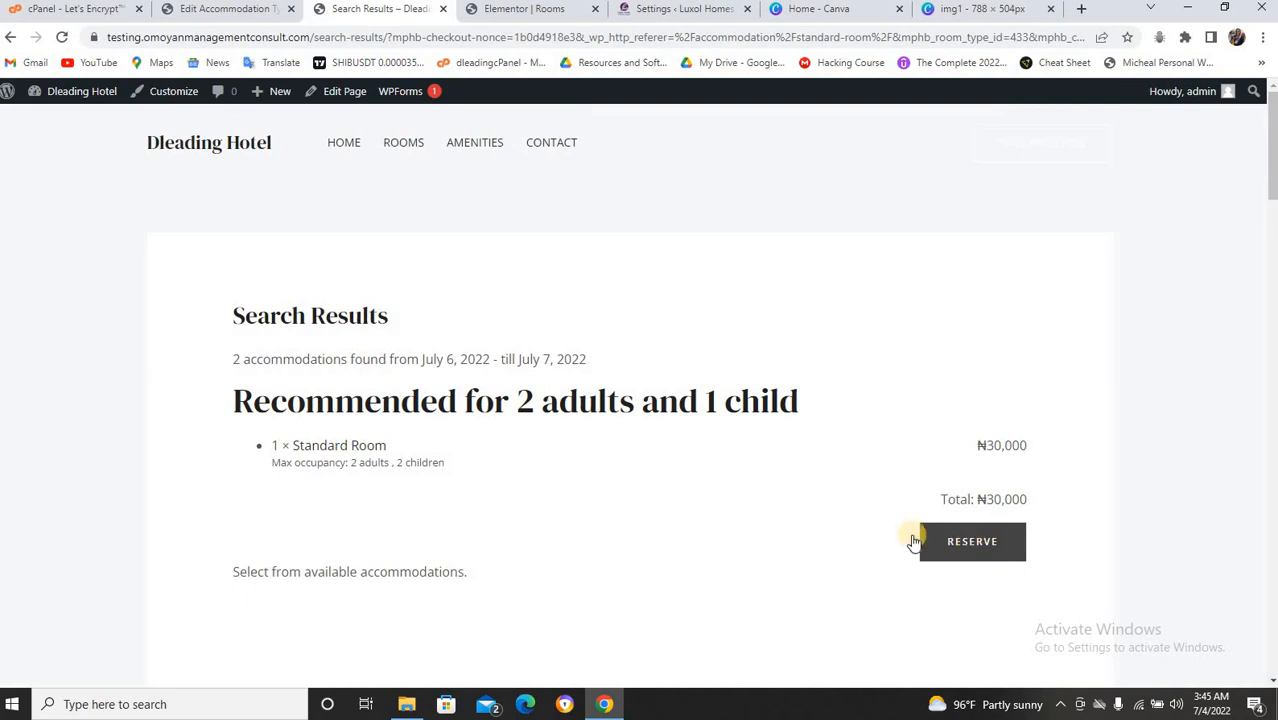
# Review the search results and reserve the recommended Standard Room at ₦30,000.
pyautogui.scroll(-3, 956, 529)
pyautogui.scroll(1, 956, 529)
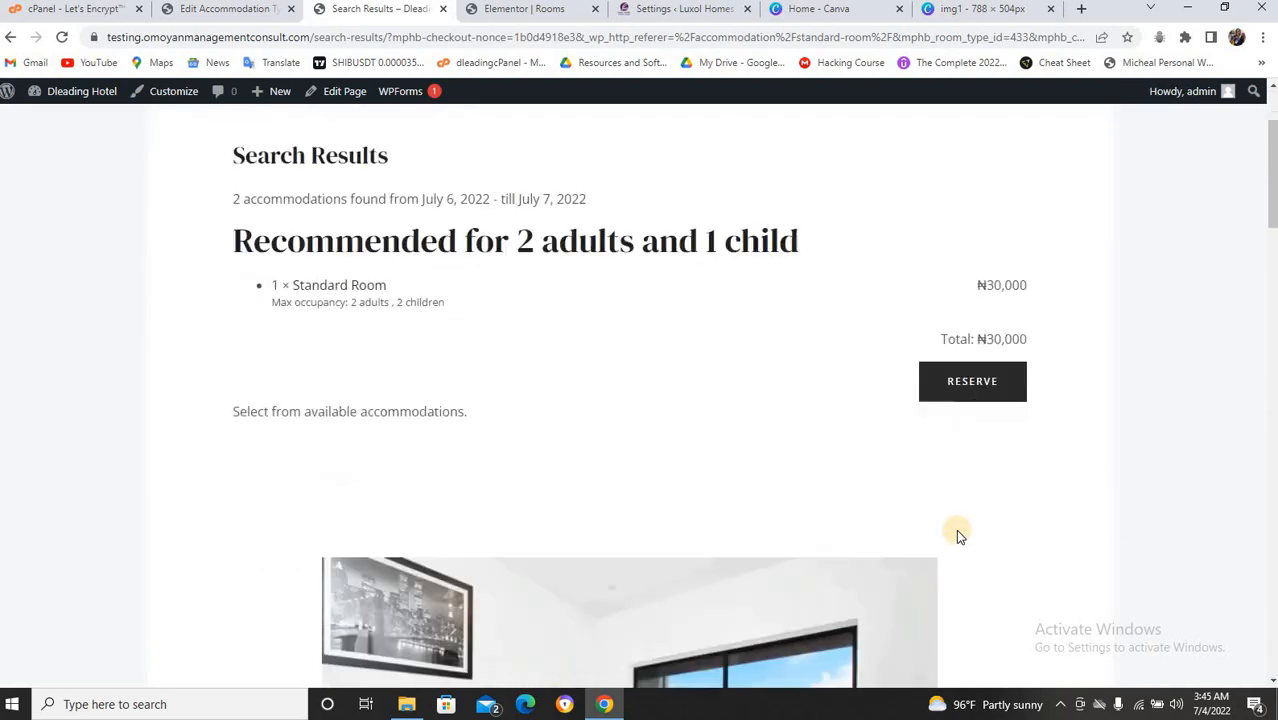
pyautogui.scroll(-6, 956, 529)
pyautogui.scroll(3, 940, 540)
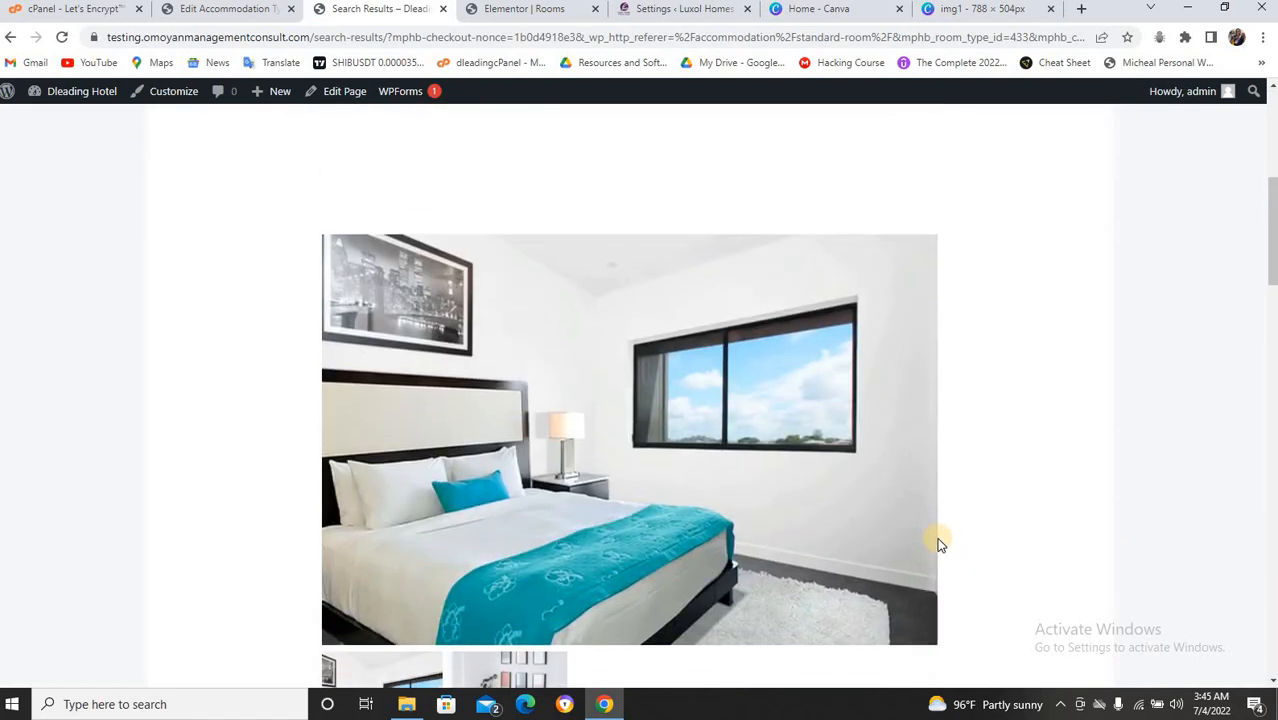
pyautogui.scroll(5, 938, 543)
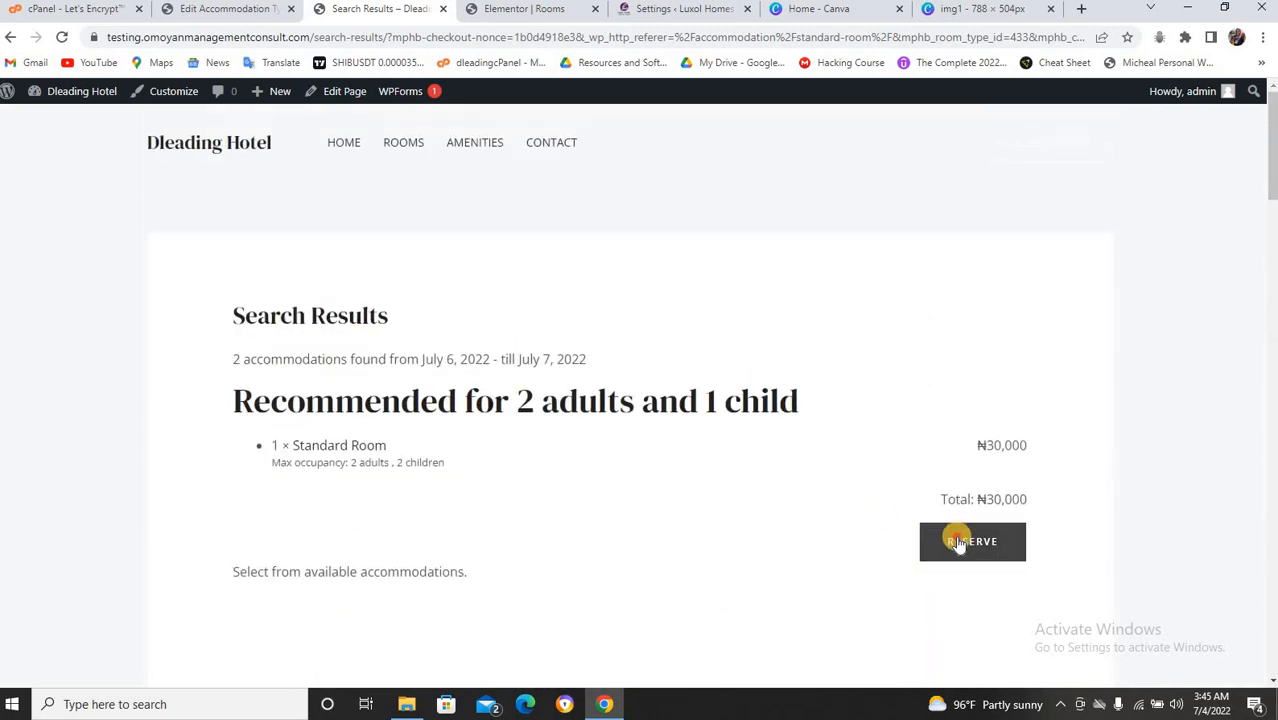
pyautogui.click(958, 544)
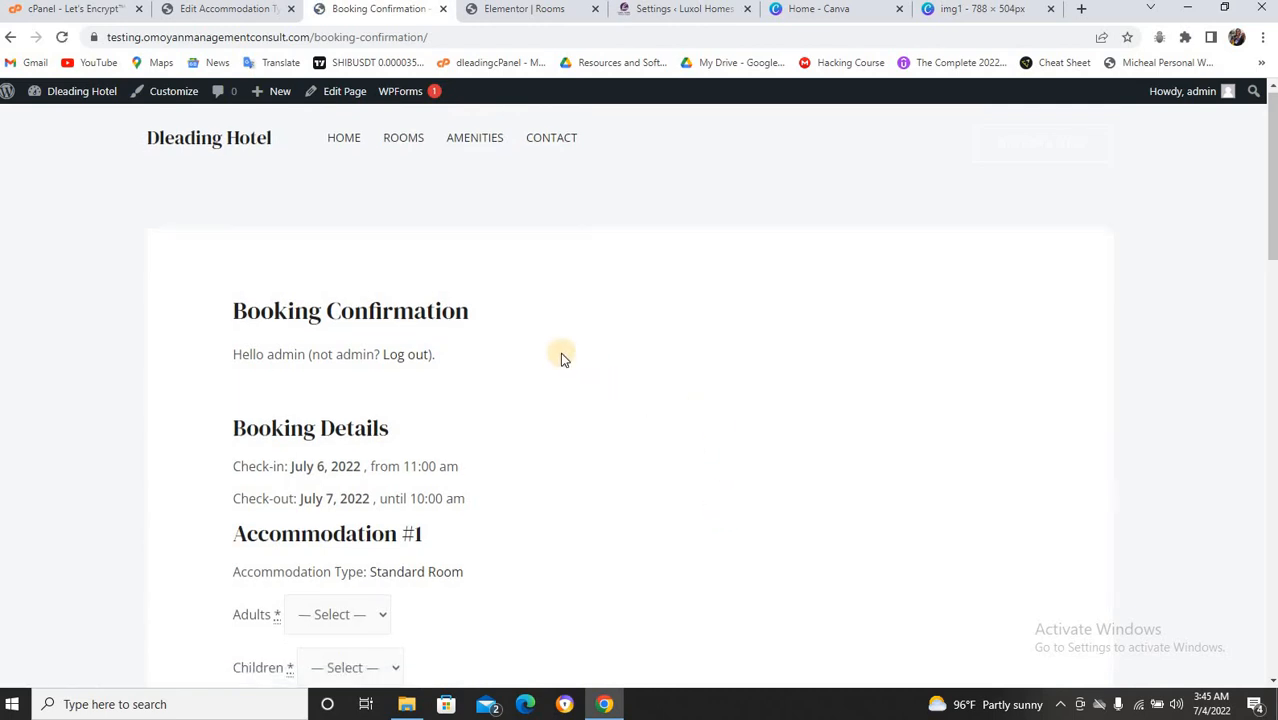
# Set the booking's guests to 2 adults and 1 child.
pyautogui.scroll(-2, 555, 358)
pyautogui.scroll(2, 543, 358)
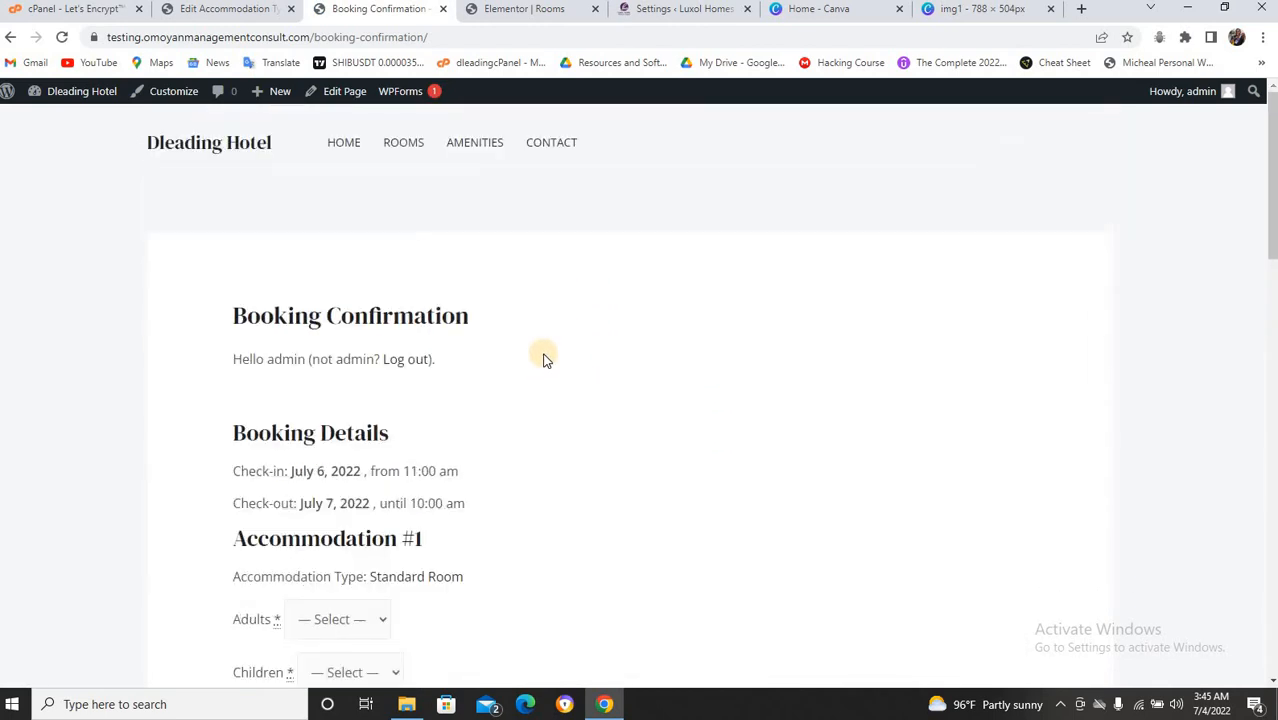
pyautogui.scroll(-2, 542, 357)
pyautogui.click(342, 388)
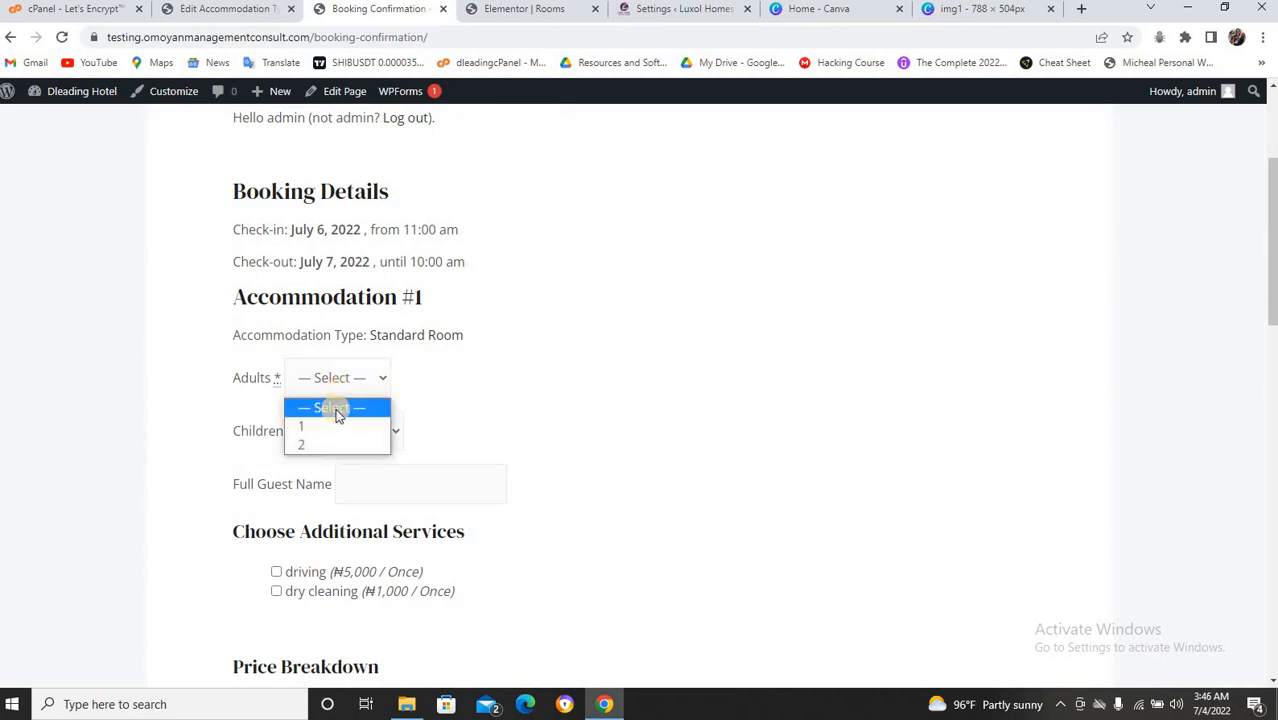
pyautogui.click(316, 442)
pyautogui.click(355, 438)
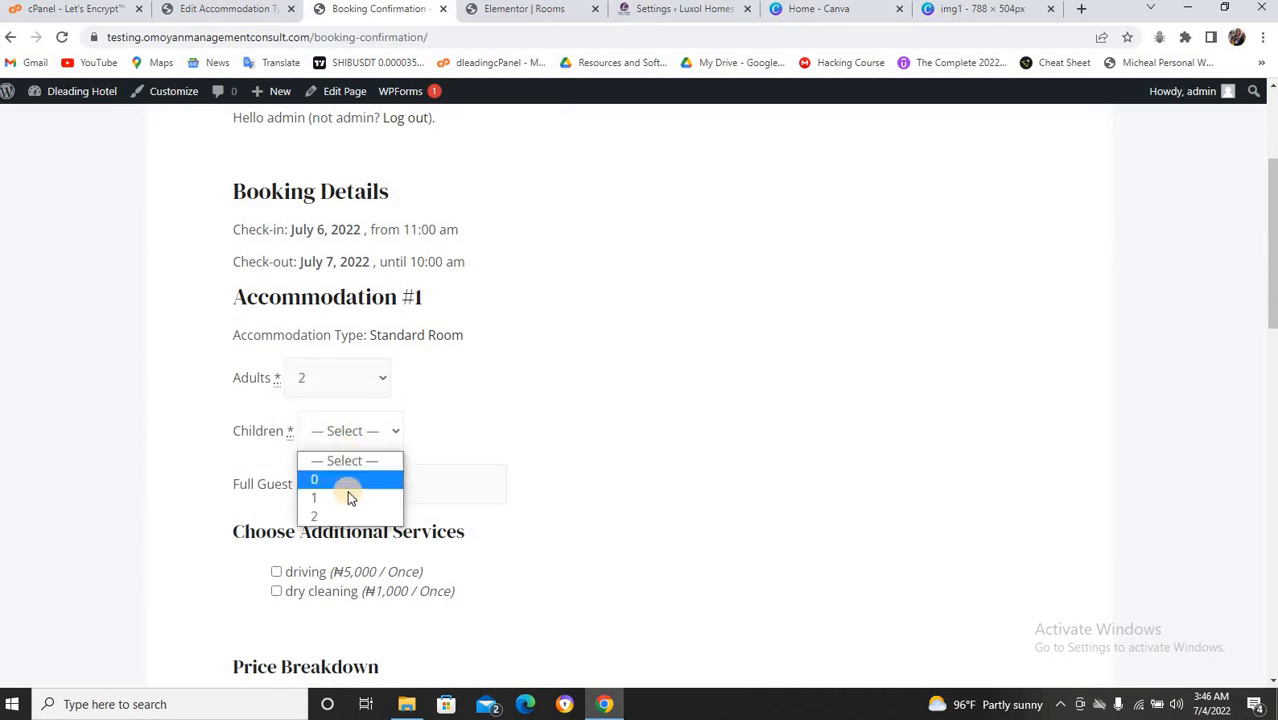
pyautogui.click(345, 499)
# Add the driving and dry cleaning services to the booking.
pyautogui.scroll(-1, 413, 390)
pyautogui.scroll(-1, 416, 395)
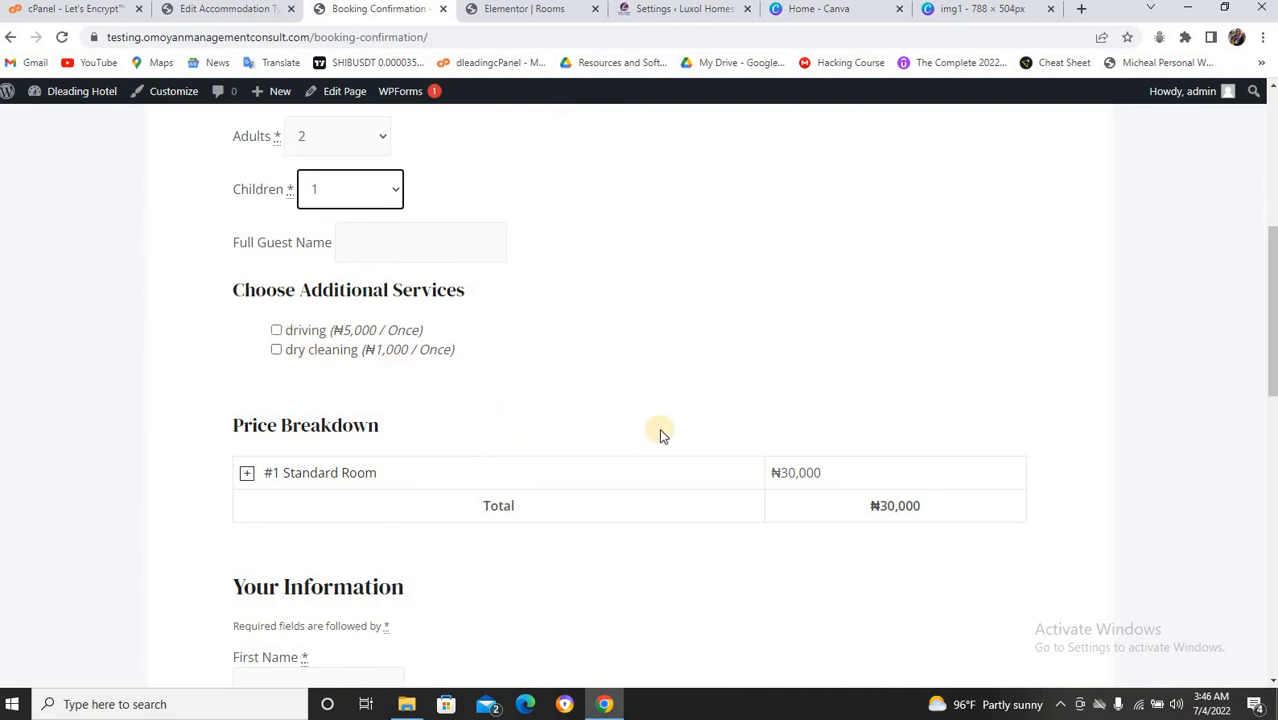
pyautogui.click(276, 330)
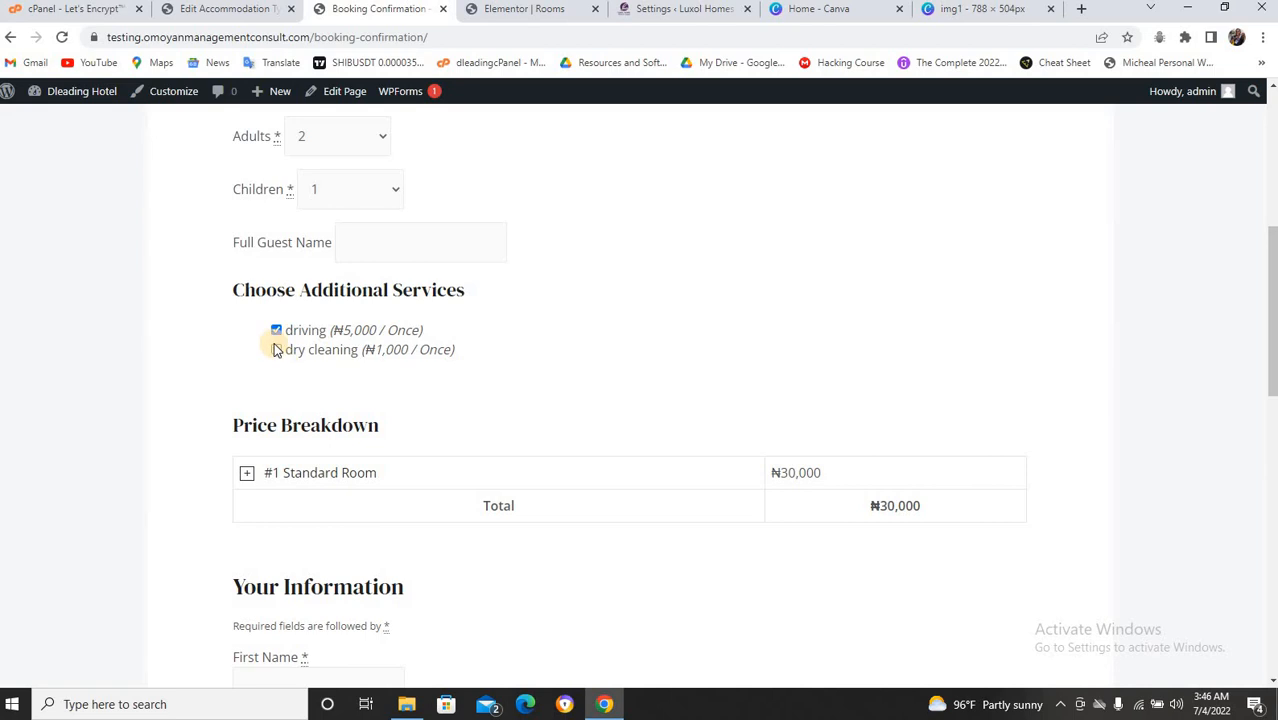
pyautogui.click(276, 349)
# Fill in the guest's full name from the saved autofill suggestion.
pyautogui.scroll(-1, 499, 360)
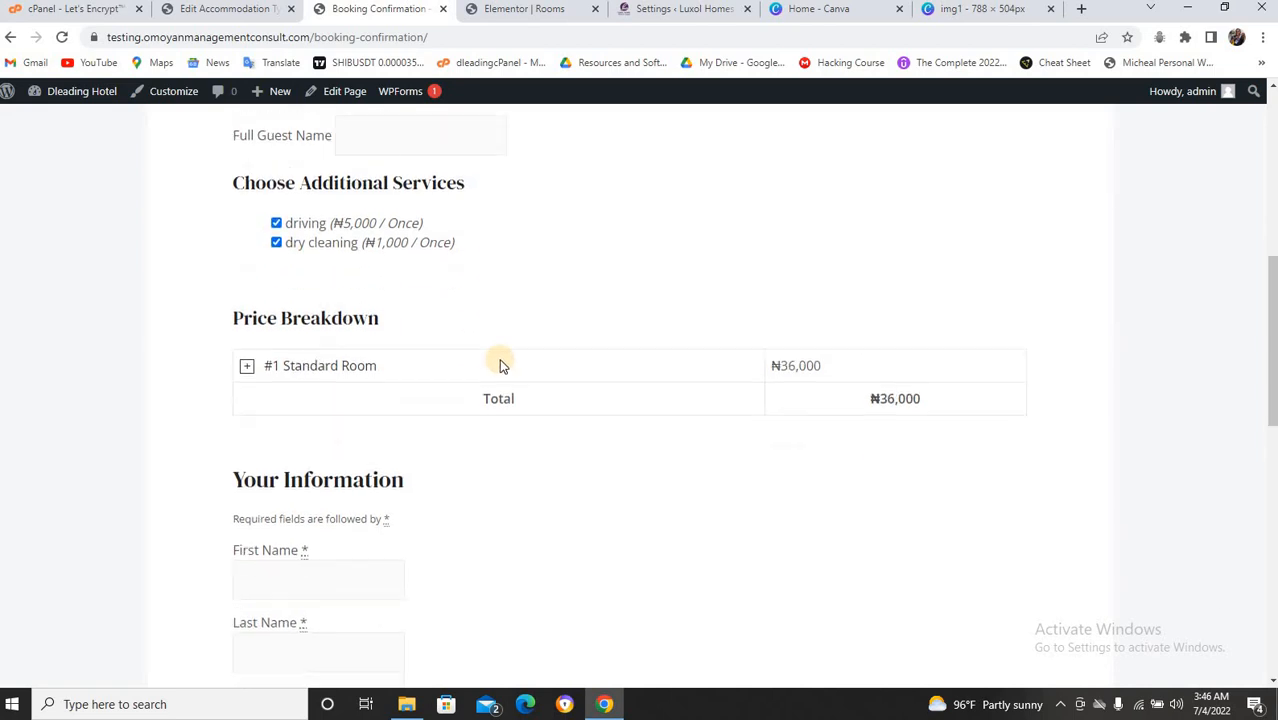
pyautogui.scroll(1, 499, 360)
pyautogui.click(378, 251)
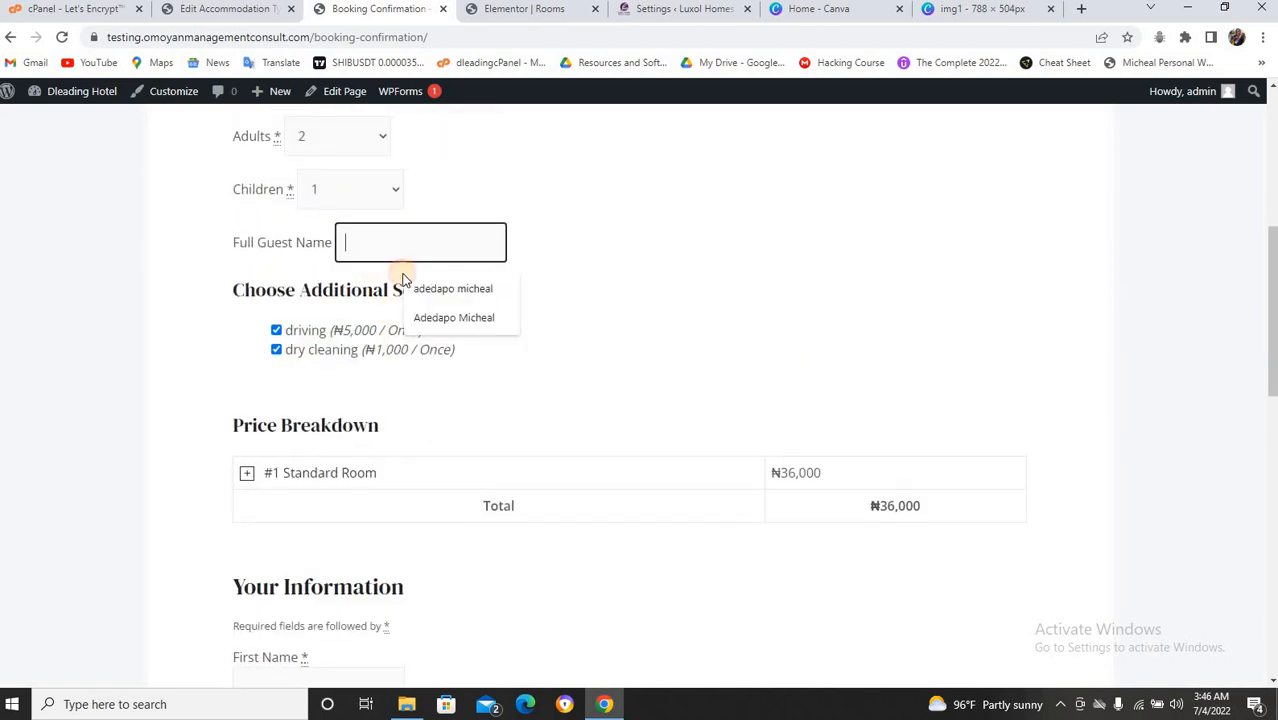
pyautogui.click(455, 318)
# Autofill the guest's first name and phone, and replace the email with the saved address.
pyautogui.scroll(-1, 427, 355)
pyautogui.scroll(-1, 427, 355)
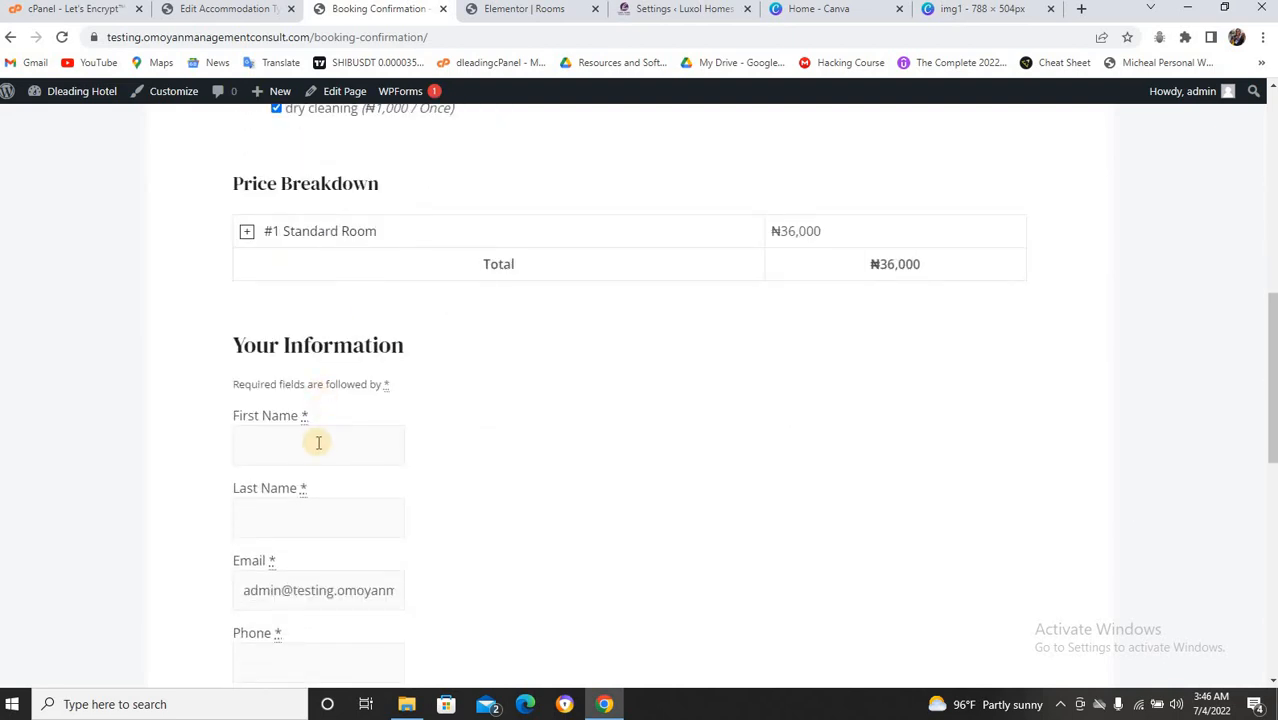
pyautogui.click(311, 447)
pyautogui.click(380, 503)
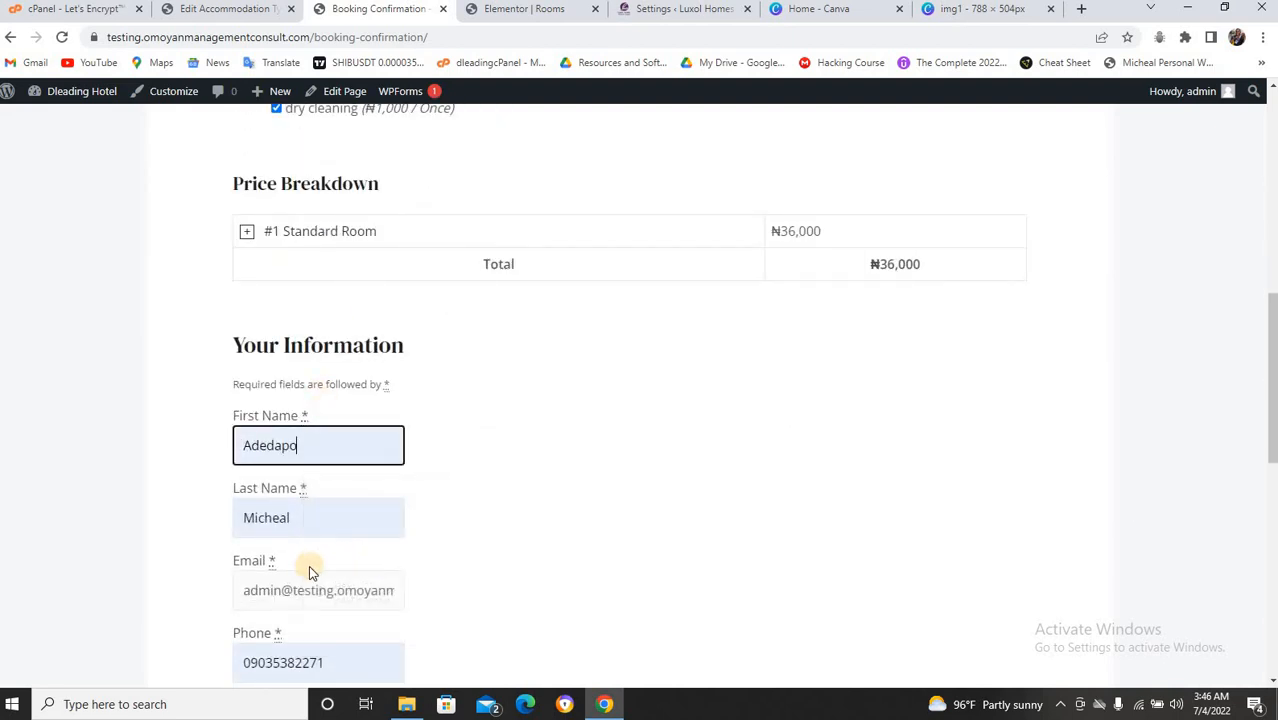
pyautogui.scroll(-1, 343, 551)
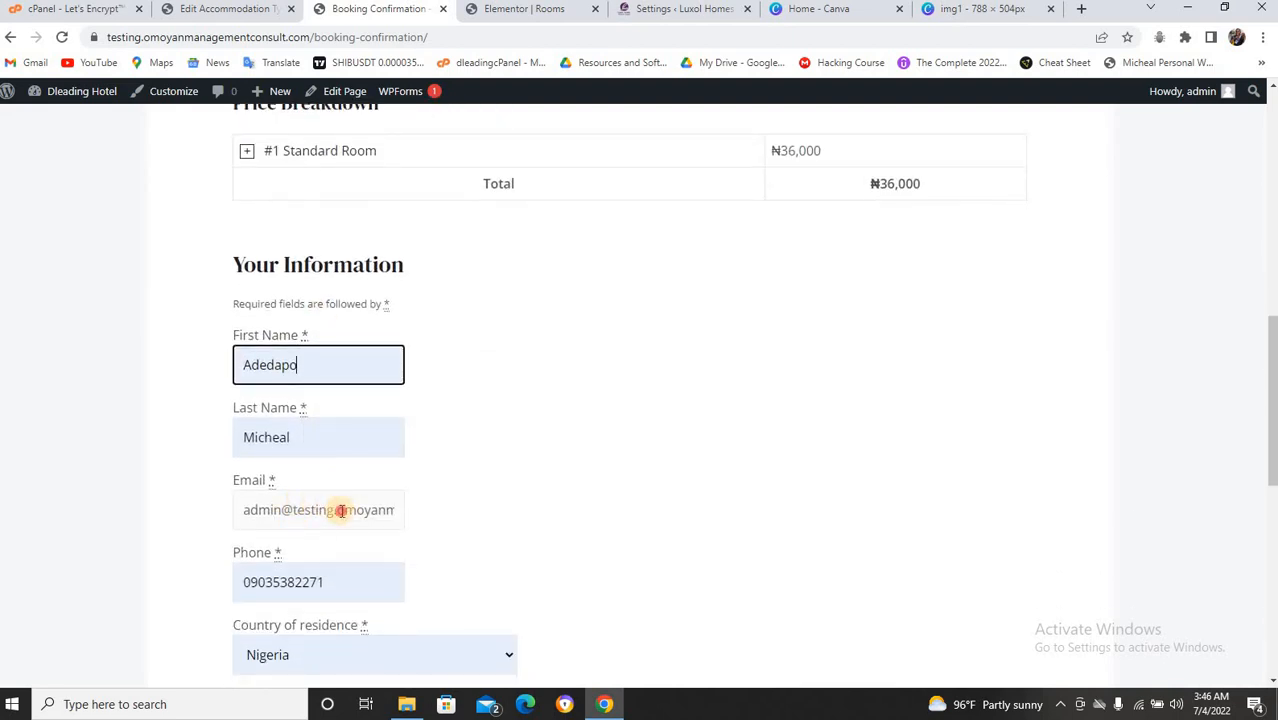
pyautogui.click(341, 510)
pyautogui.tripleClick(341, 510)
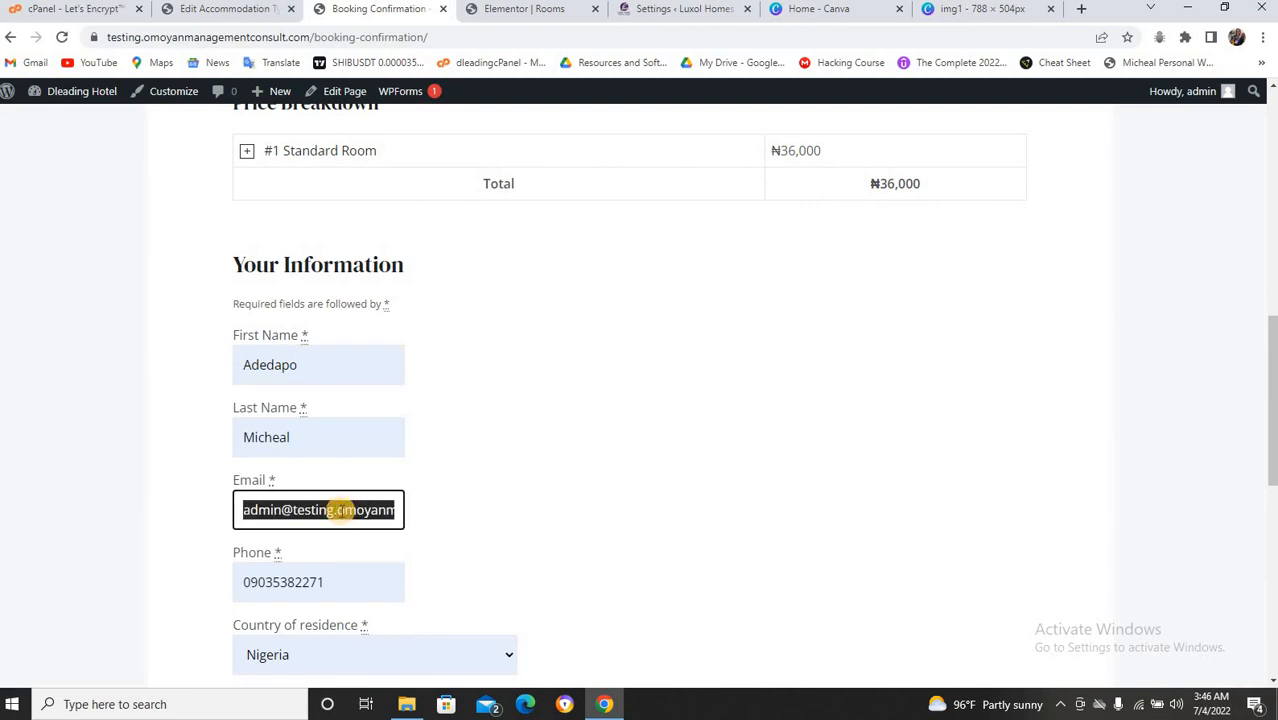
pyautogui.write('ade')
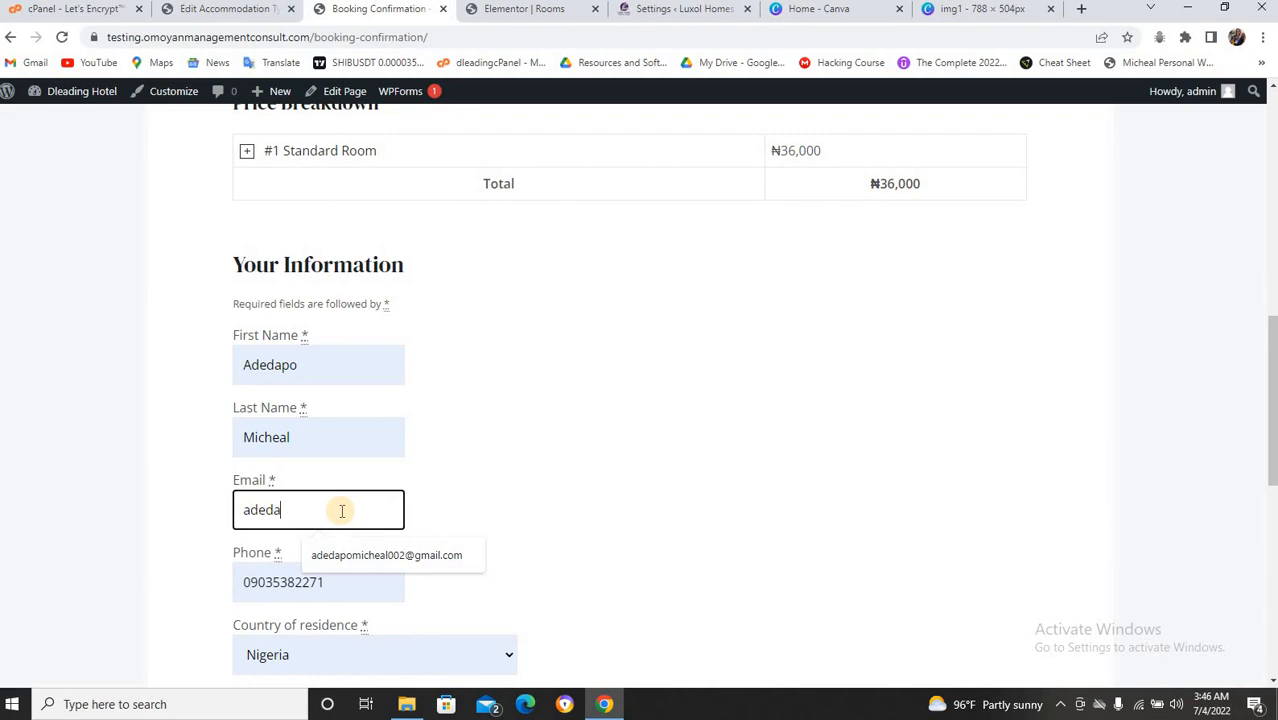
pyautogui.write('da')
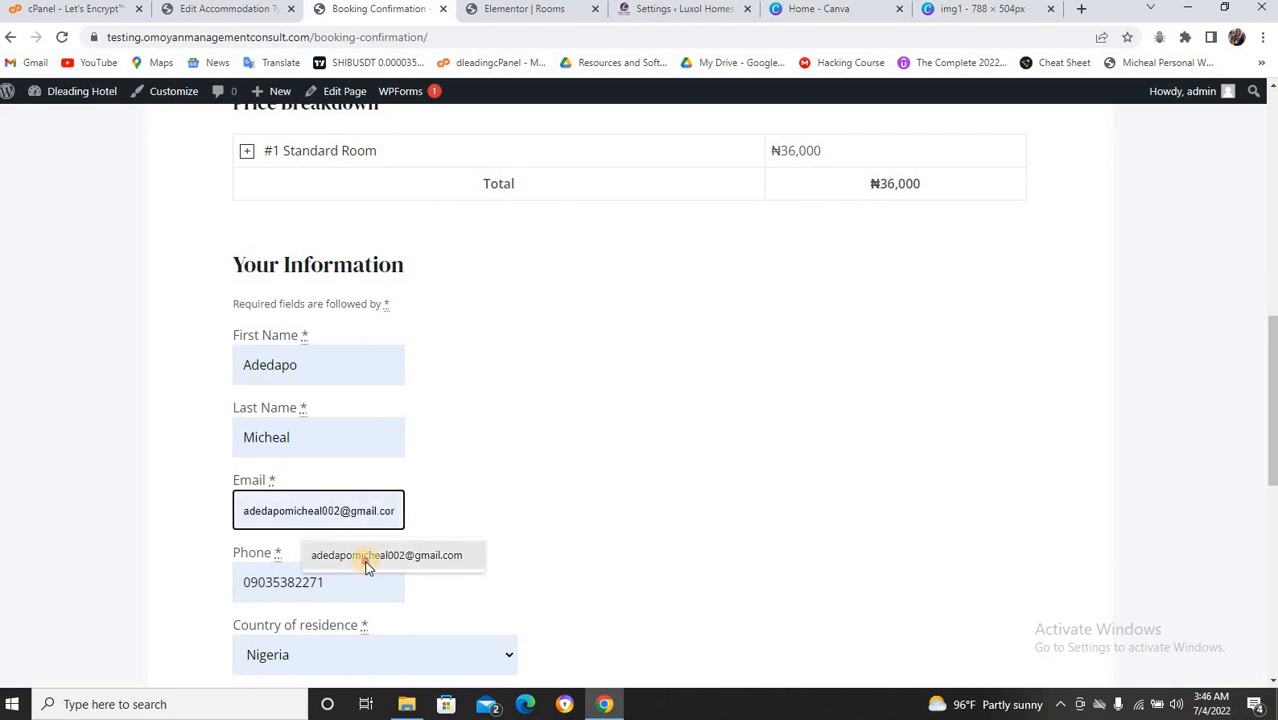
pyautogui.click(365, 556)
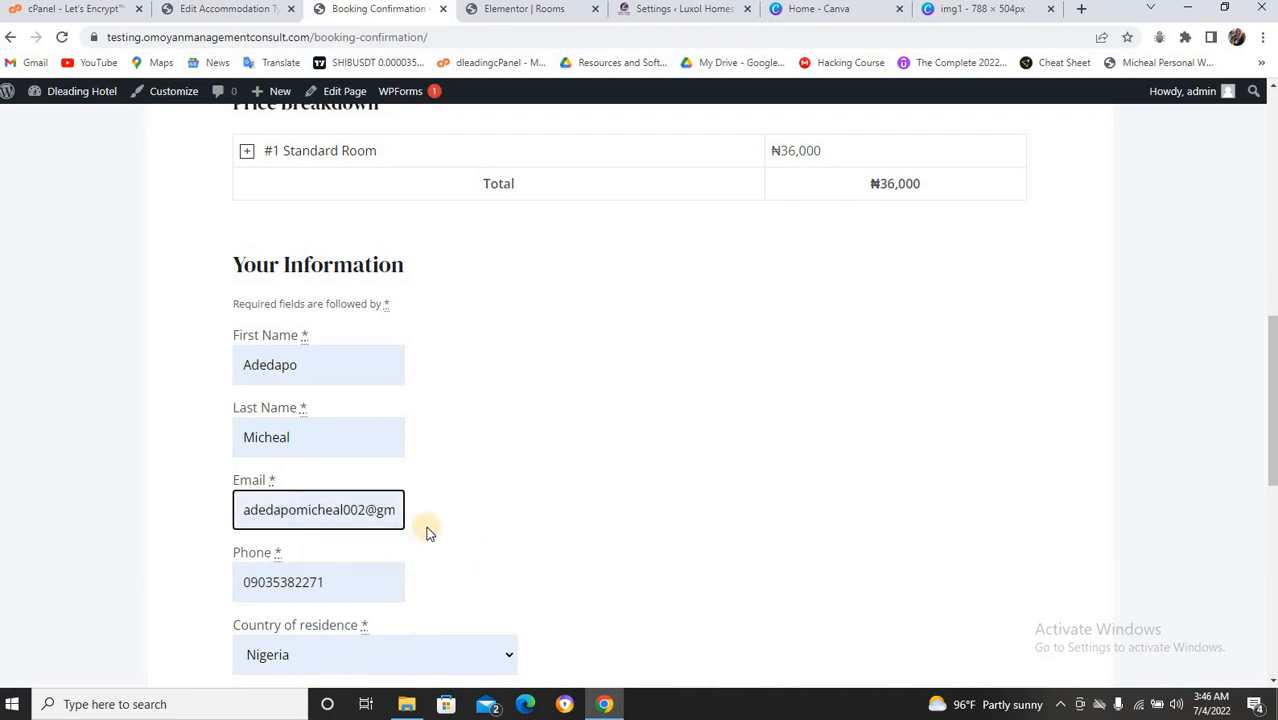
# Review the filled booking form and submit the booking request with BOOK NOW.
pyautogui.scroll(-3, 420, 530)
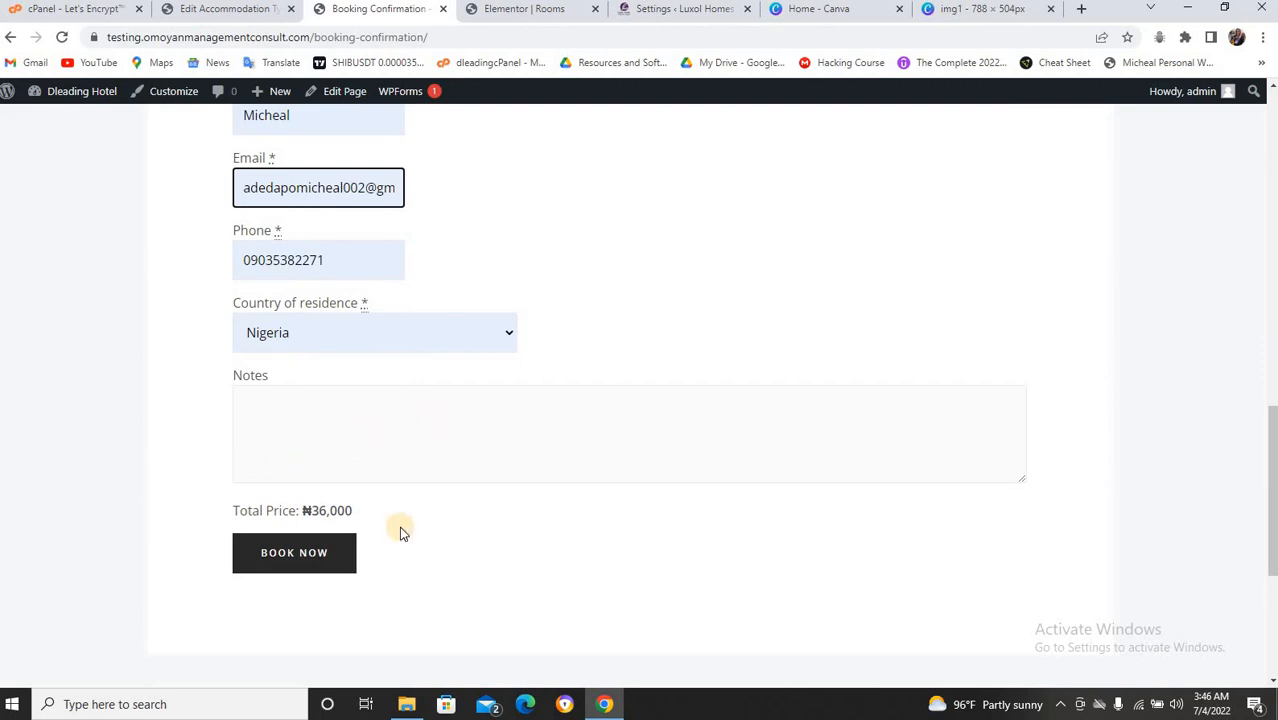
pyautogui.scroll(3, 408, 471)
pyautogui.scroll(5, 411, 470)
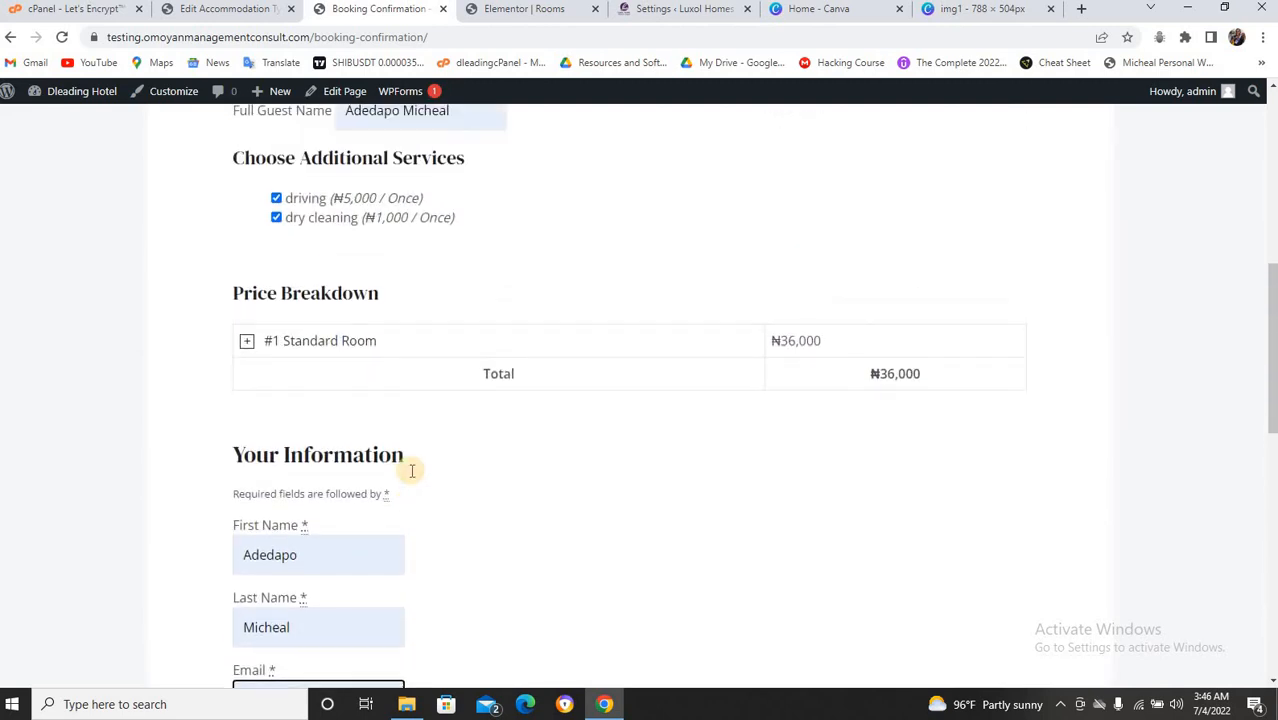
pyautogui.scroll(3, 410, 475)
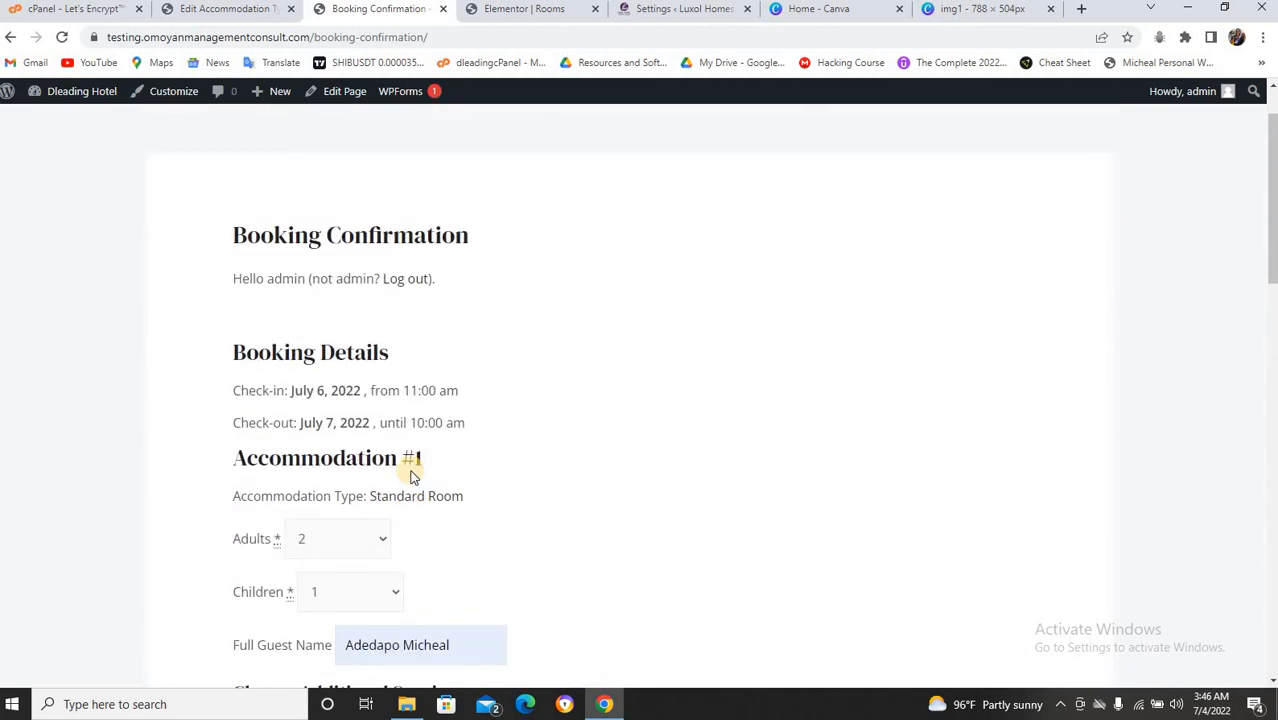
pyautogui.scroll(-4, 410, 475)
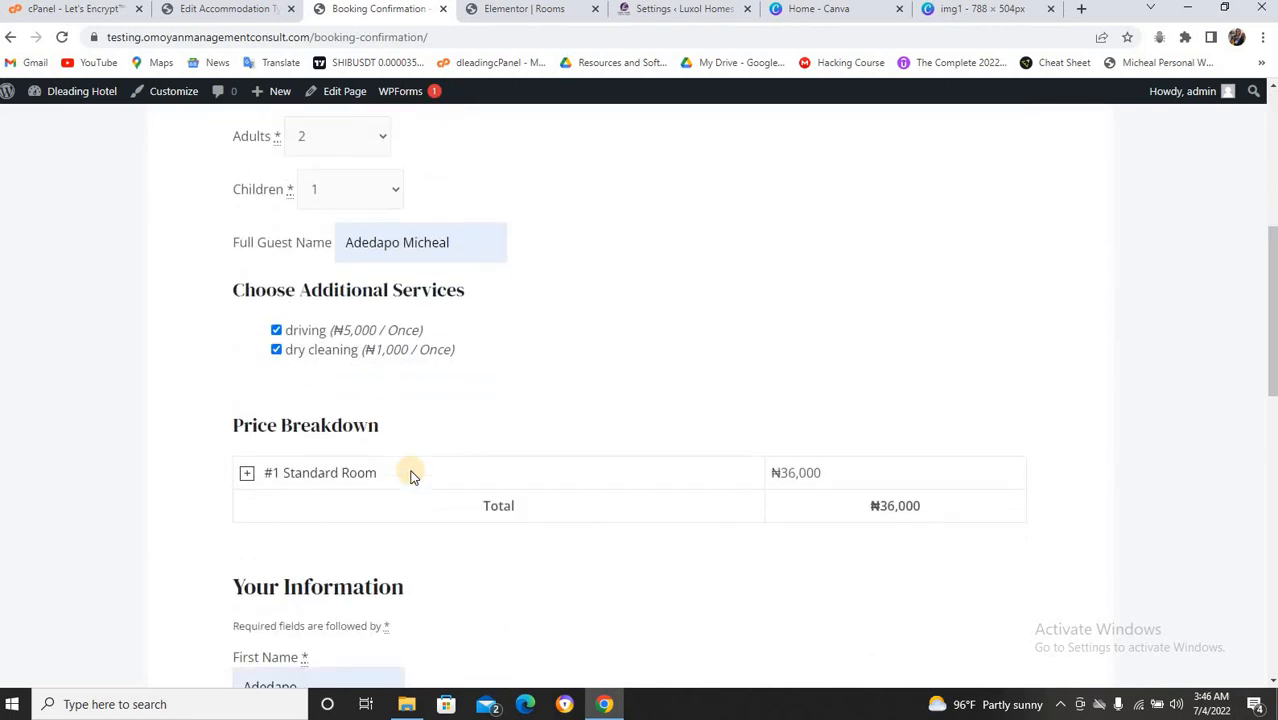
pyautogui.scroll(3, 410, 475)
pyautogui.scroll(2, 411, 475)
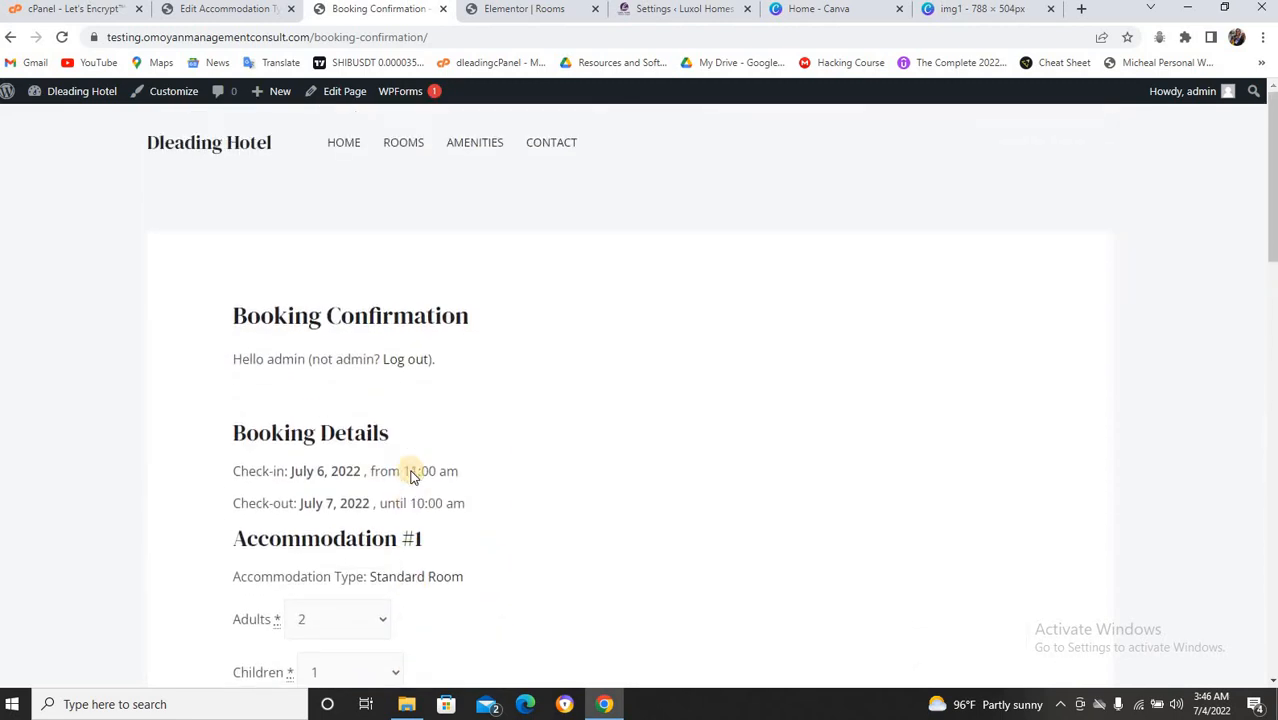
pyautogui.scroll(-3, 414, 472)
pyautogui.scroll(3, 512, 419)
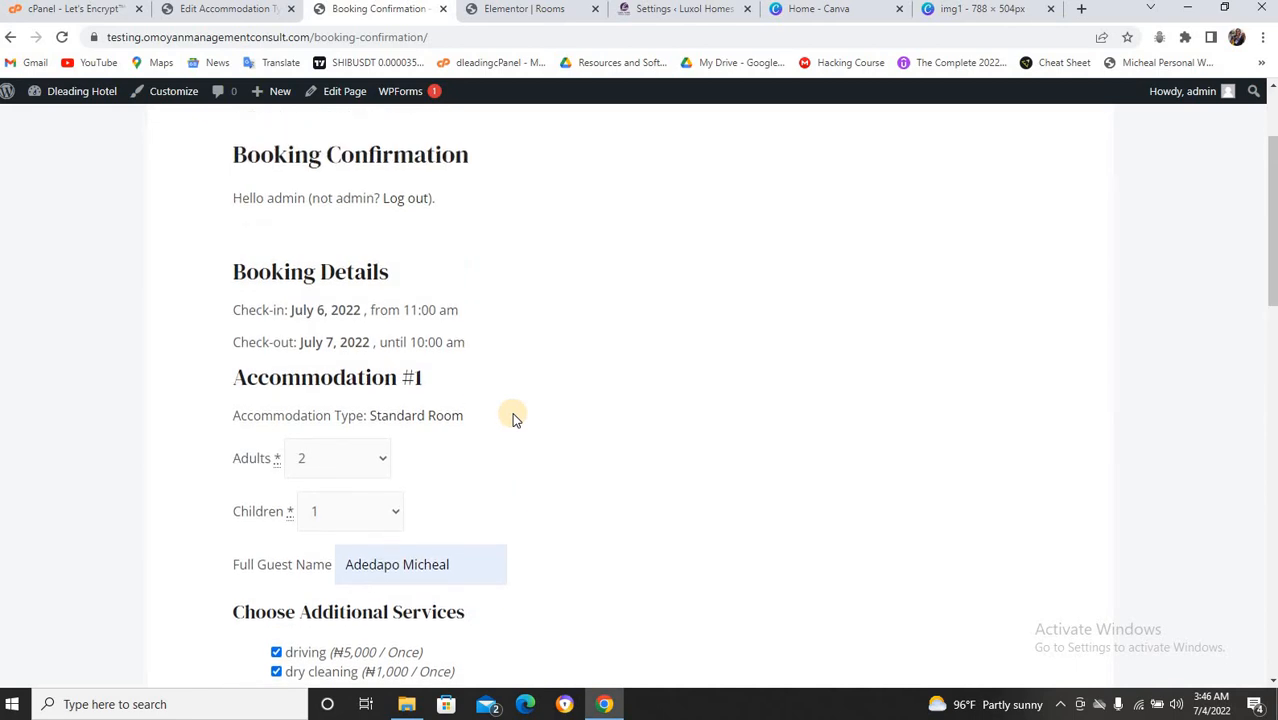
pyautogui.scroll(-3, 512, 419)
pyautogui.scroll(-3, 510, 419)
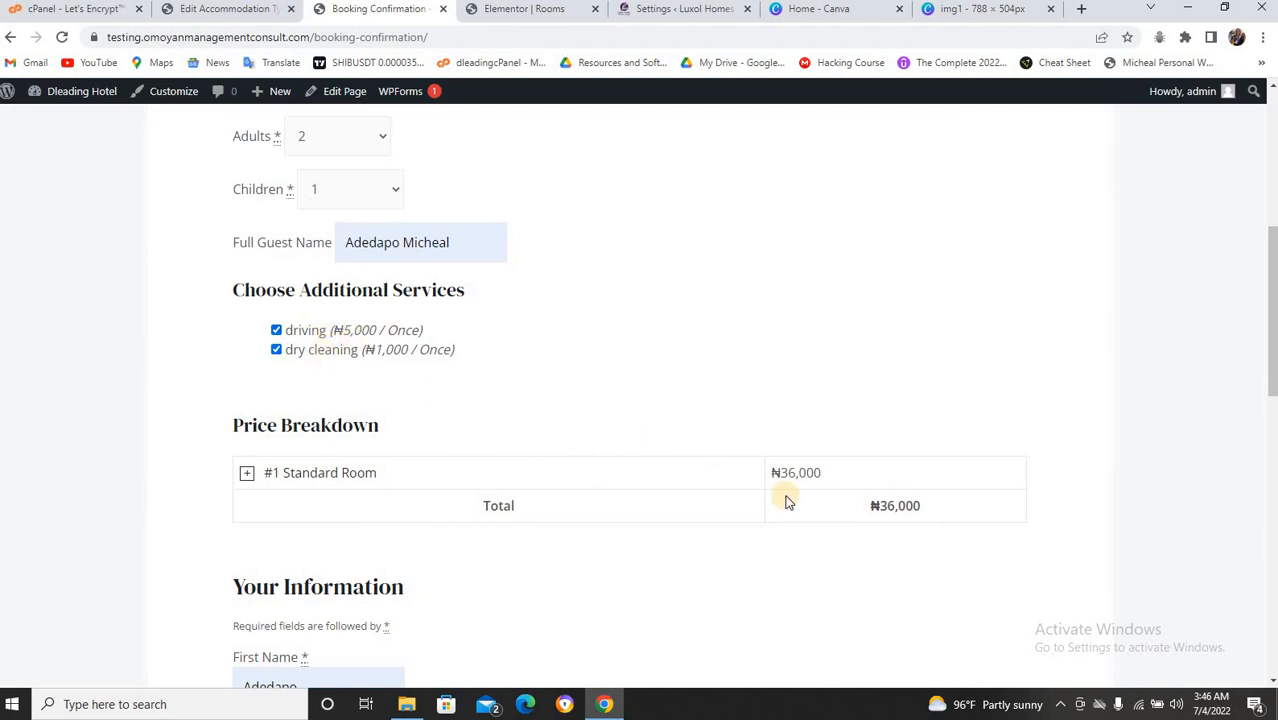
pyautogui.scroll(-9, 615, 546)
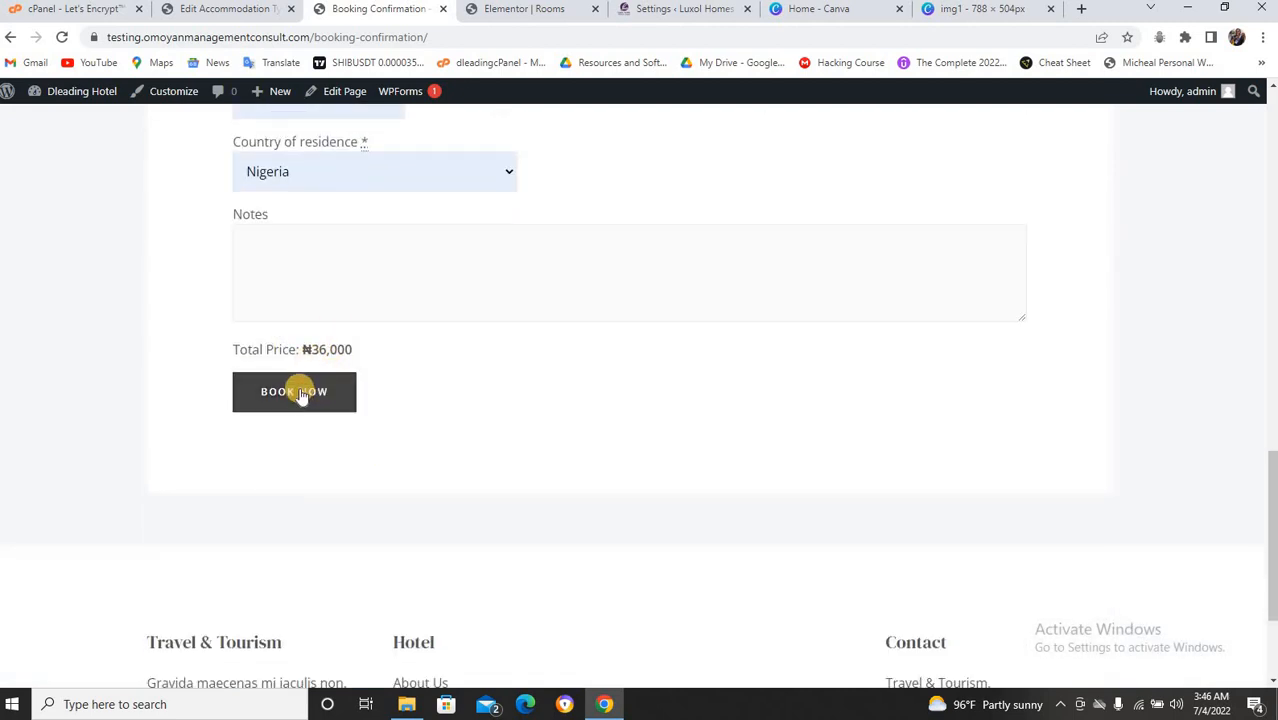
pyautogui.click(301, 392)
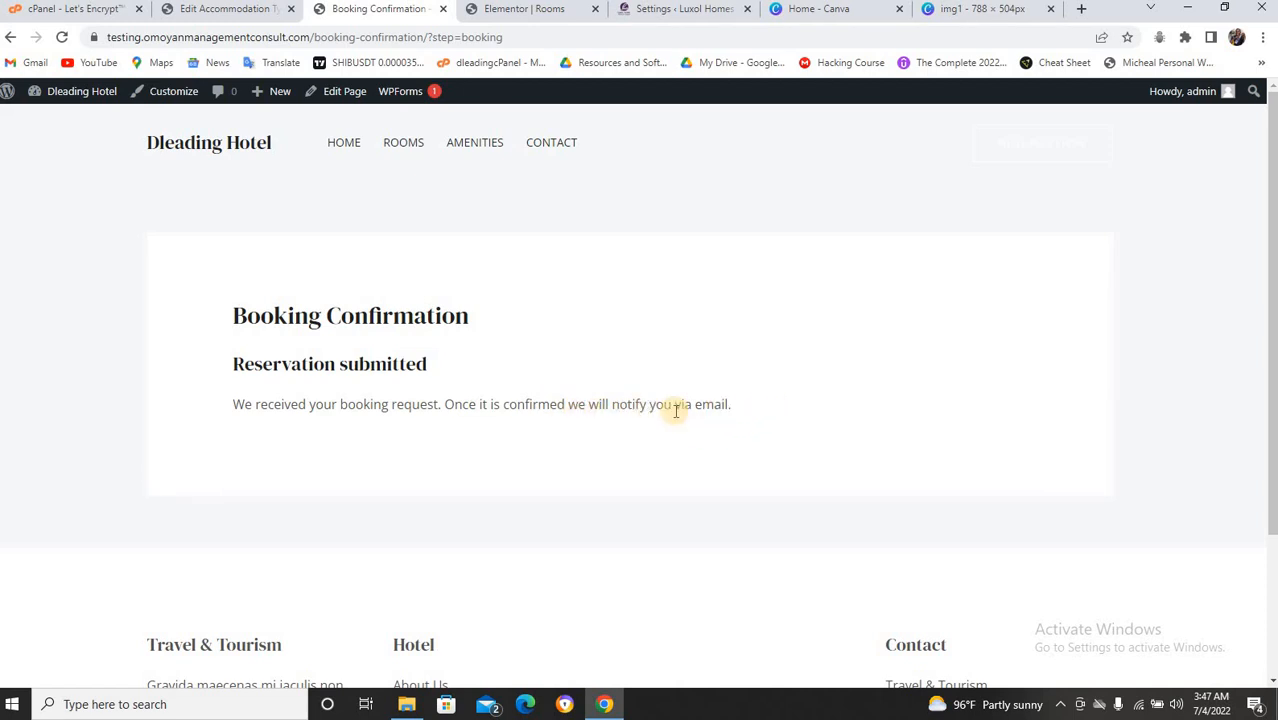
# Check the reservation-received message, then return to the WordPress admin editor.
pyautogui.scroll(-2, 775, 378)
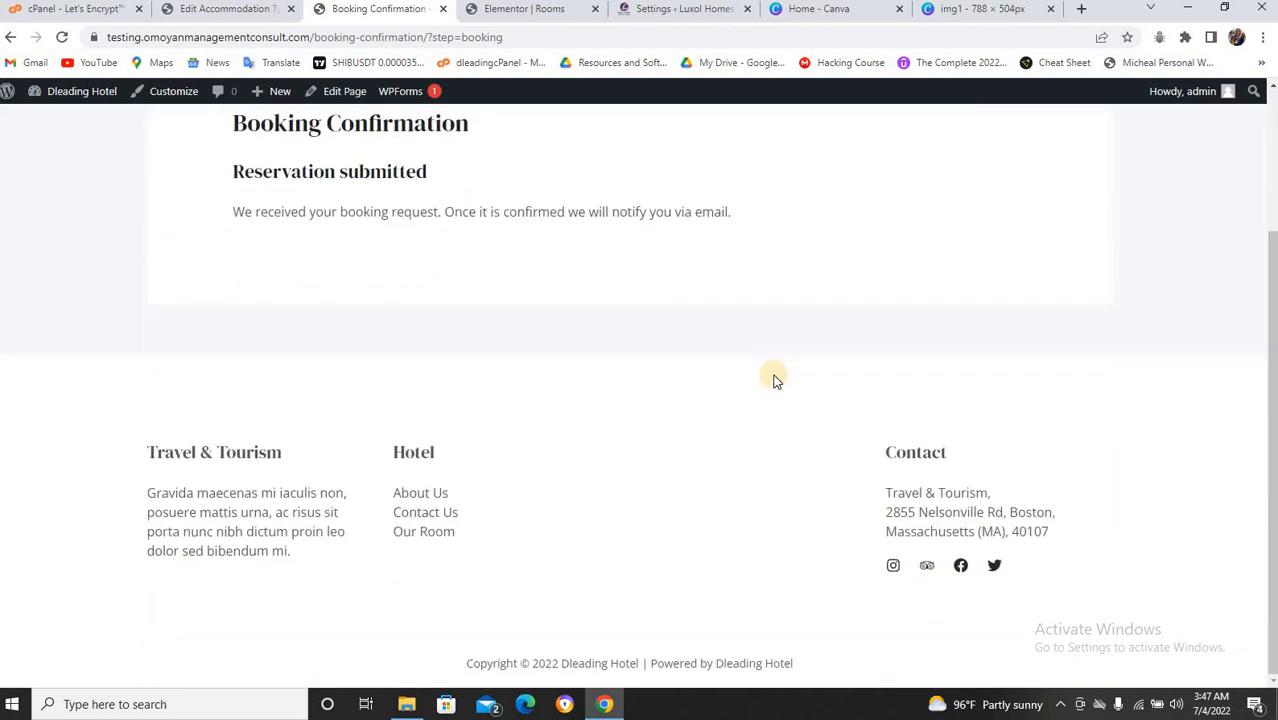
pyautogui.scroll(2, 775, 378)
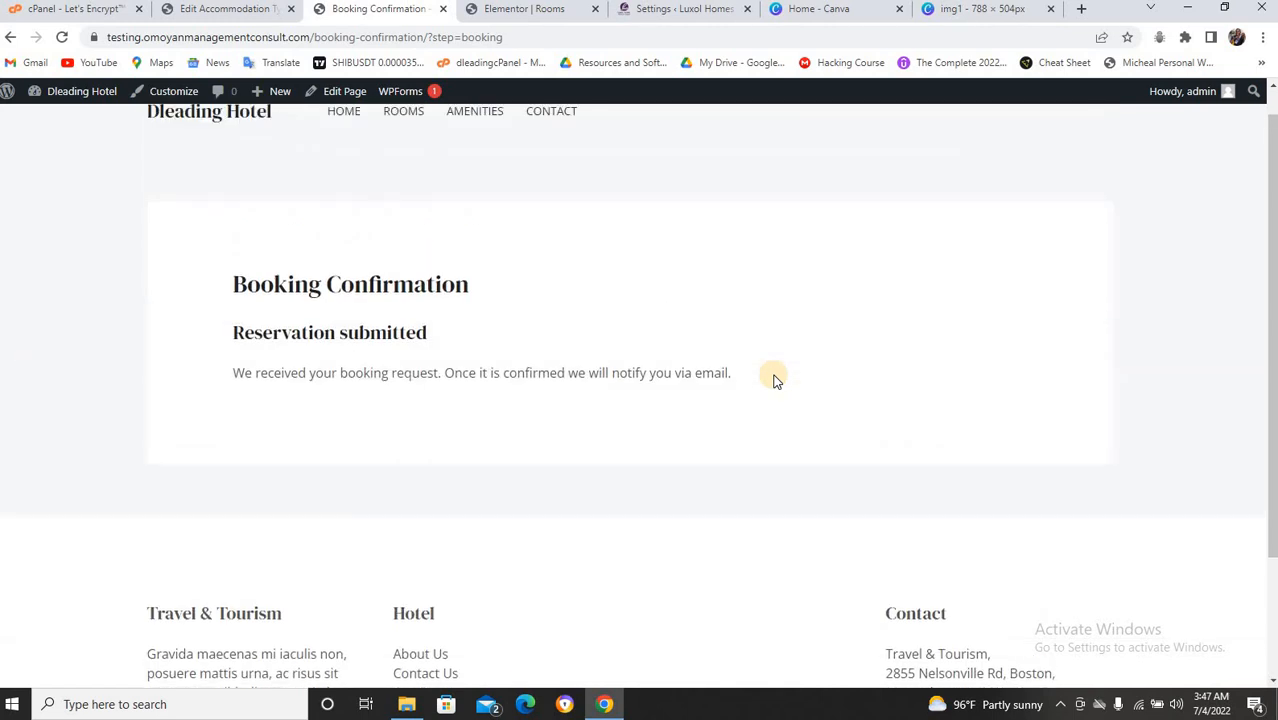
pyautogui.click(228, 9)
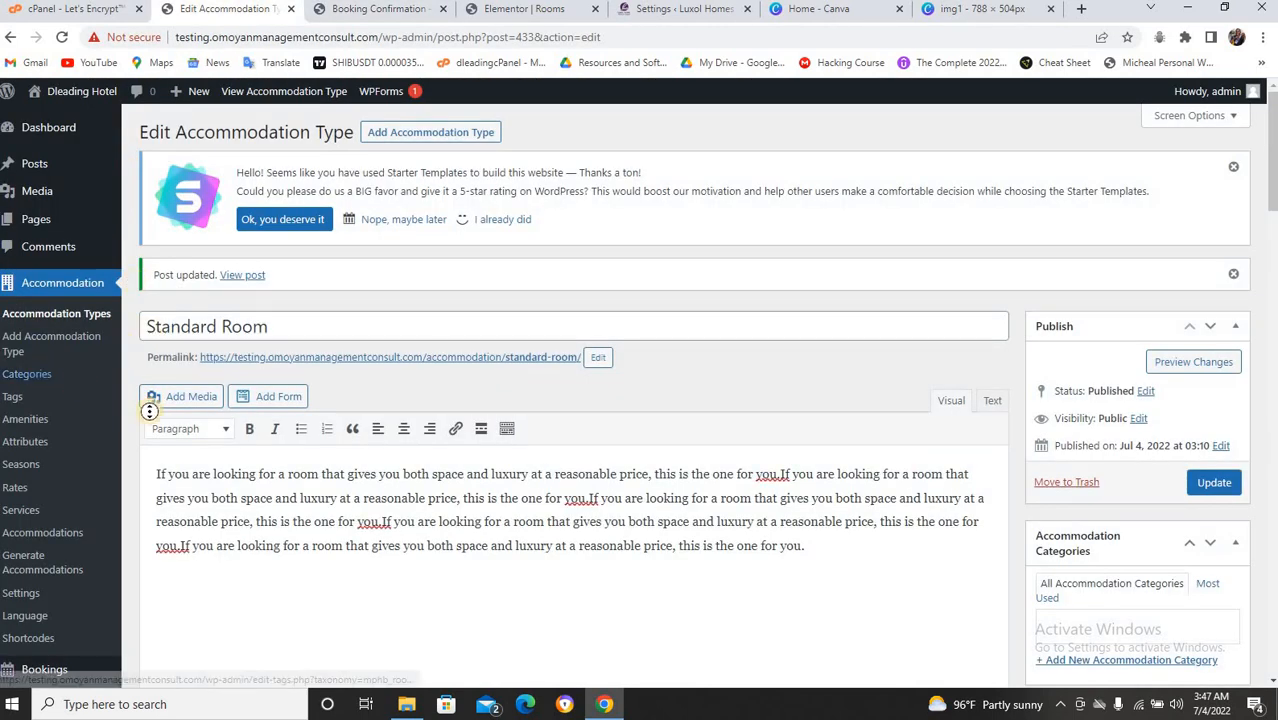
# Open booking #446 from the All Bookings list for editing.
pyautogui.scroll(-4, 28, 447)
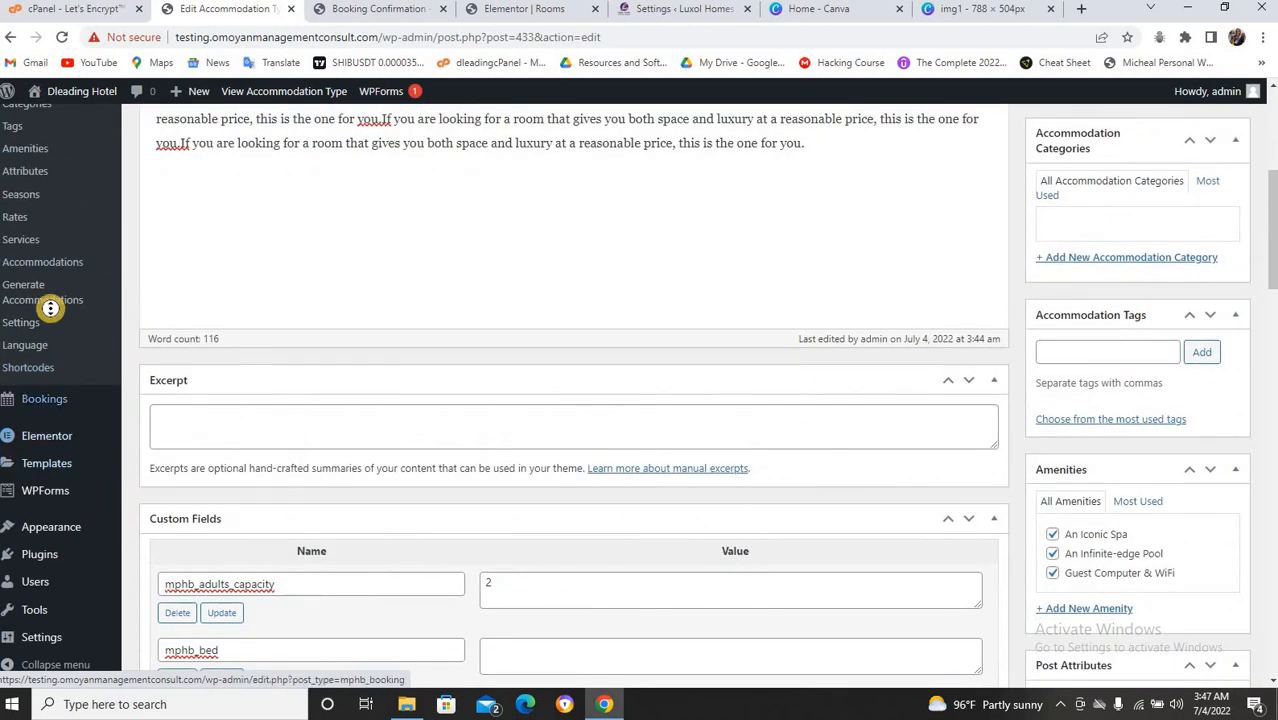
pyautogui.moveTo(61, 401)
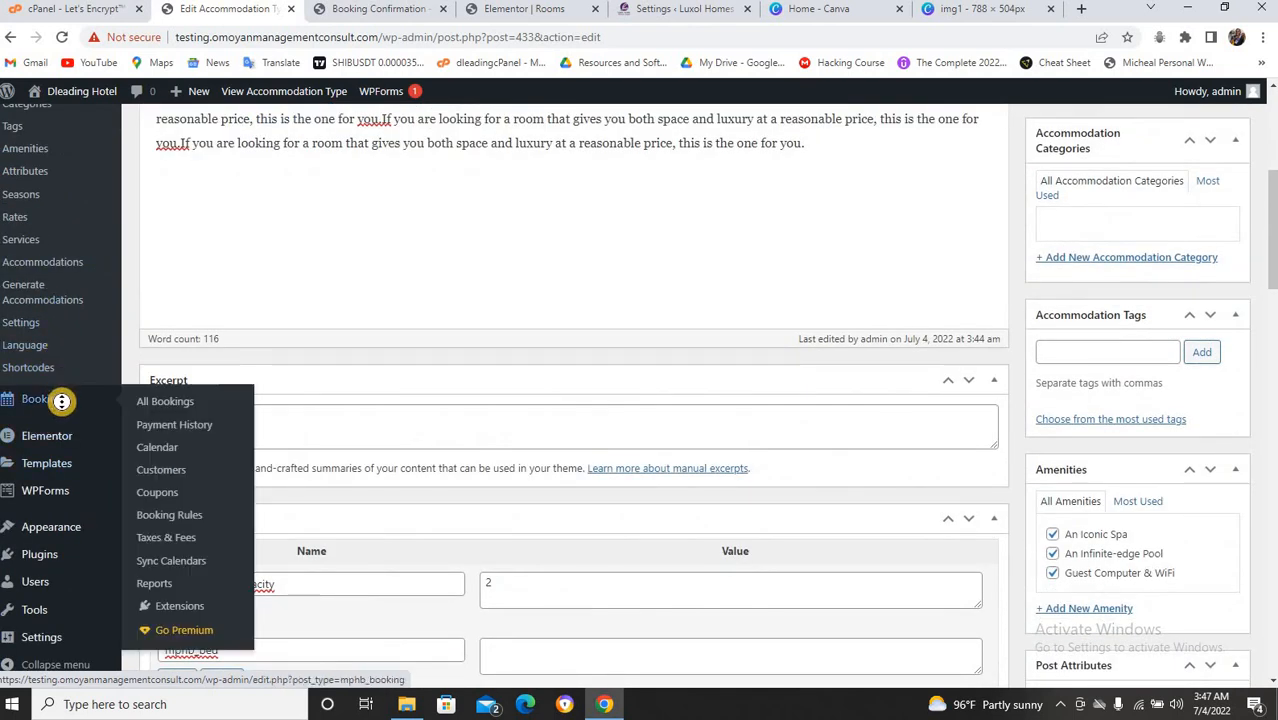
pyautogui.click(180, 410)
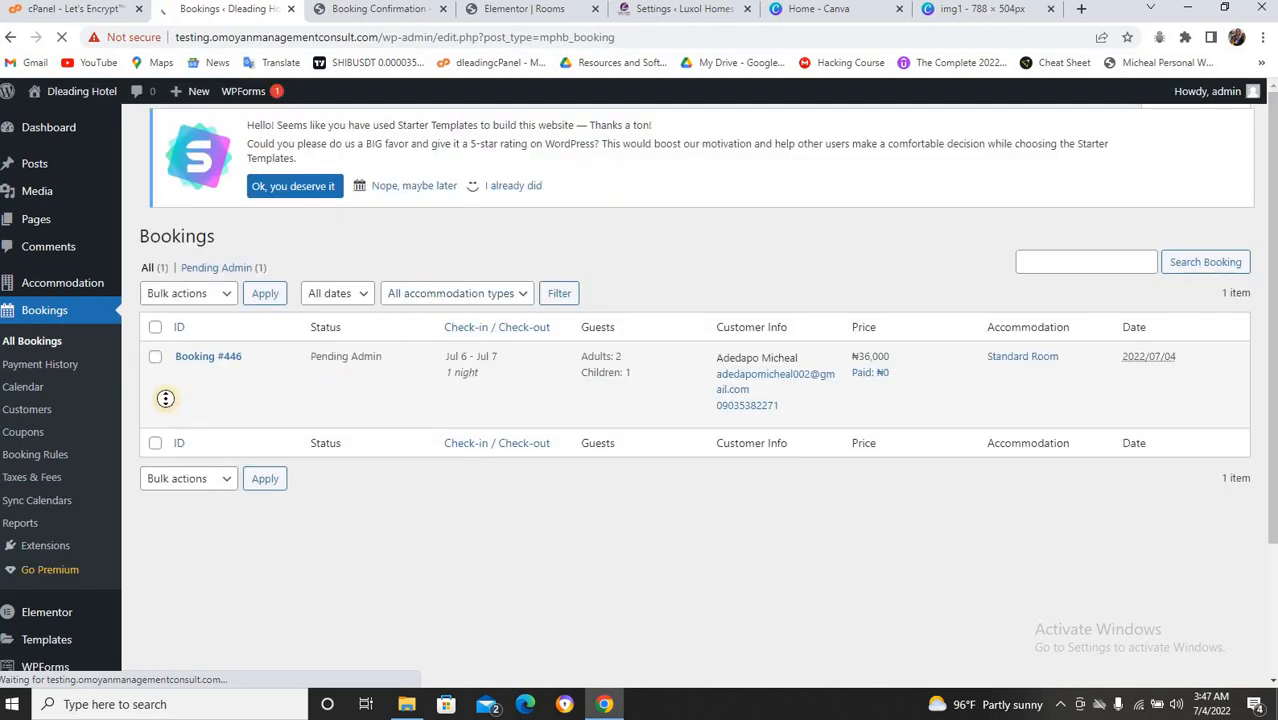
pyautogui.moveTo(212, 410)
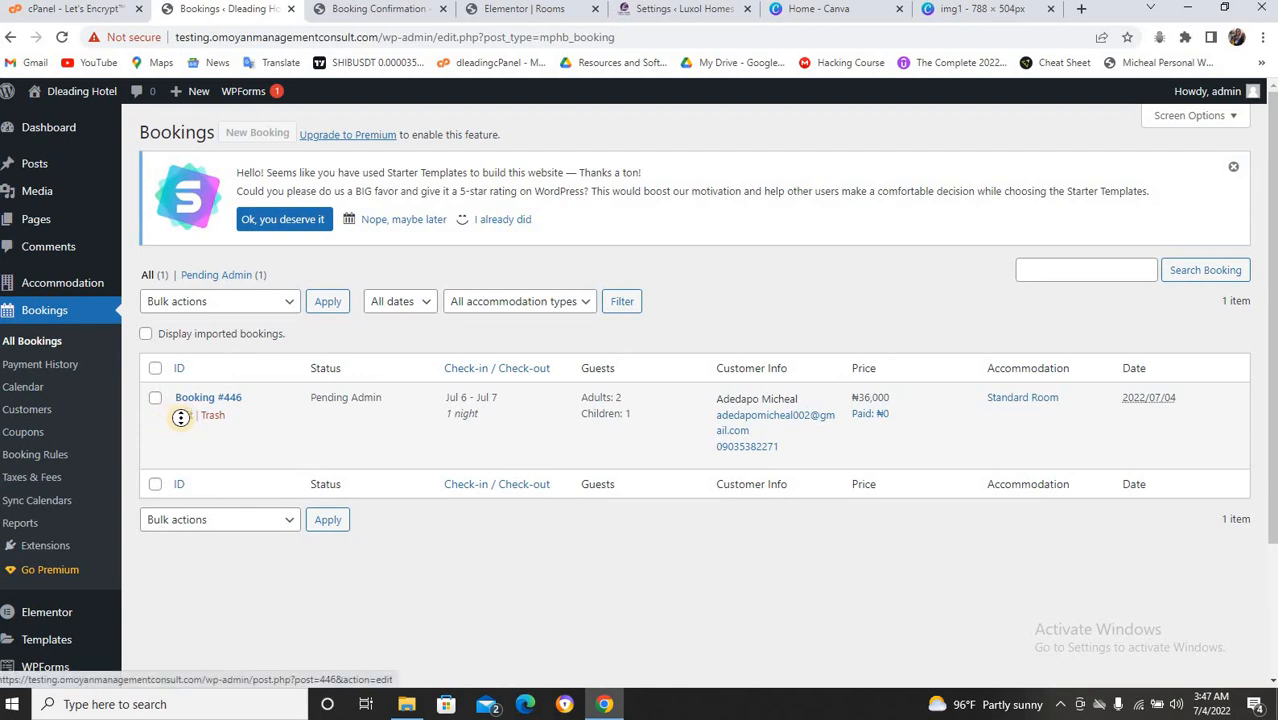
pyautogui.click(240, 410)
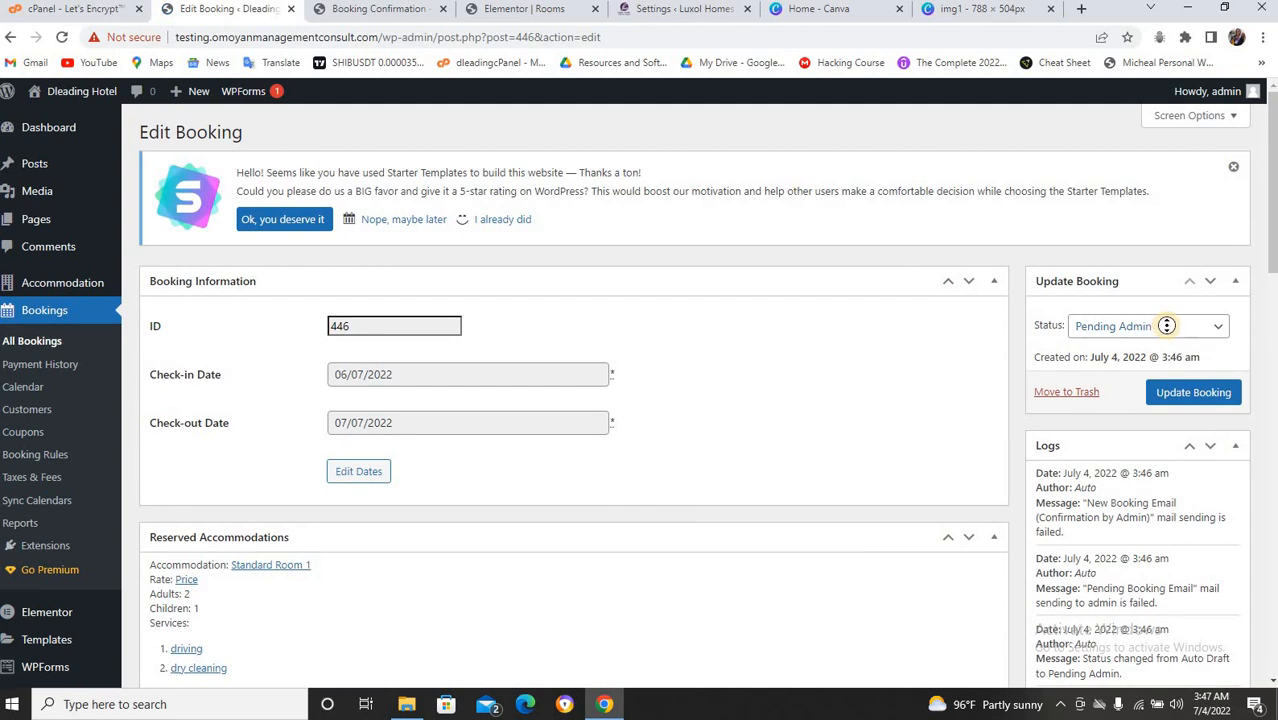
# Change booking 446's status to Confirmed and save it with Update Booking.
pyautogui.scroll(-1, 406, 574)
pyautogui.scroll(-5, 344, 565)
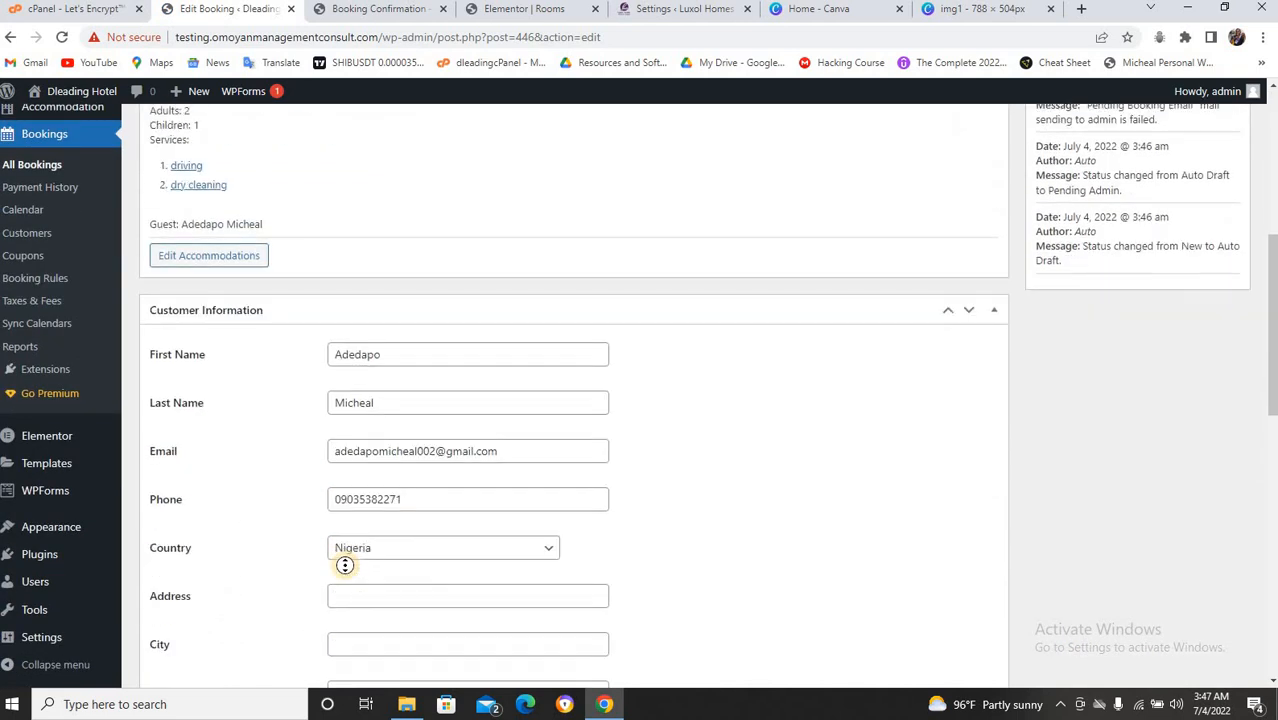
pyautogui.scroll(5, 344, 565)
pyautogui.scroll(3, 344, 565)
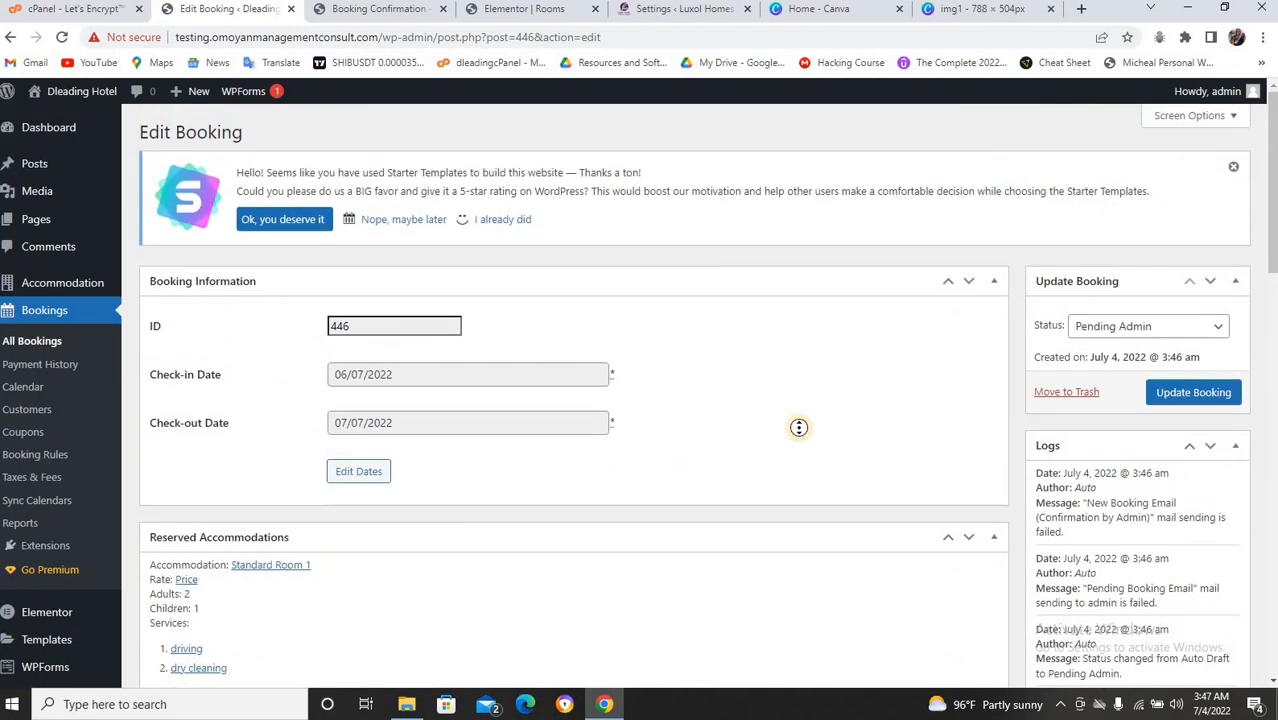
pyautogui.click(1177, 327)
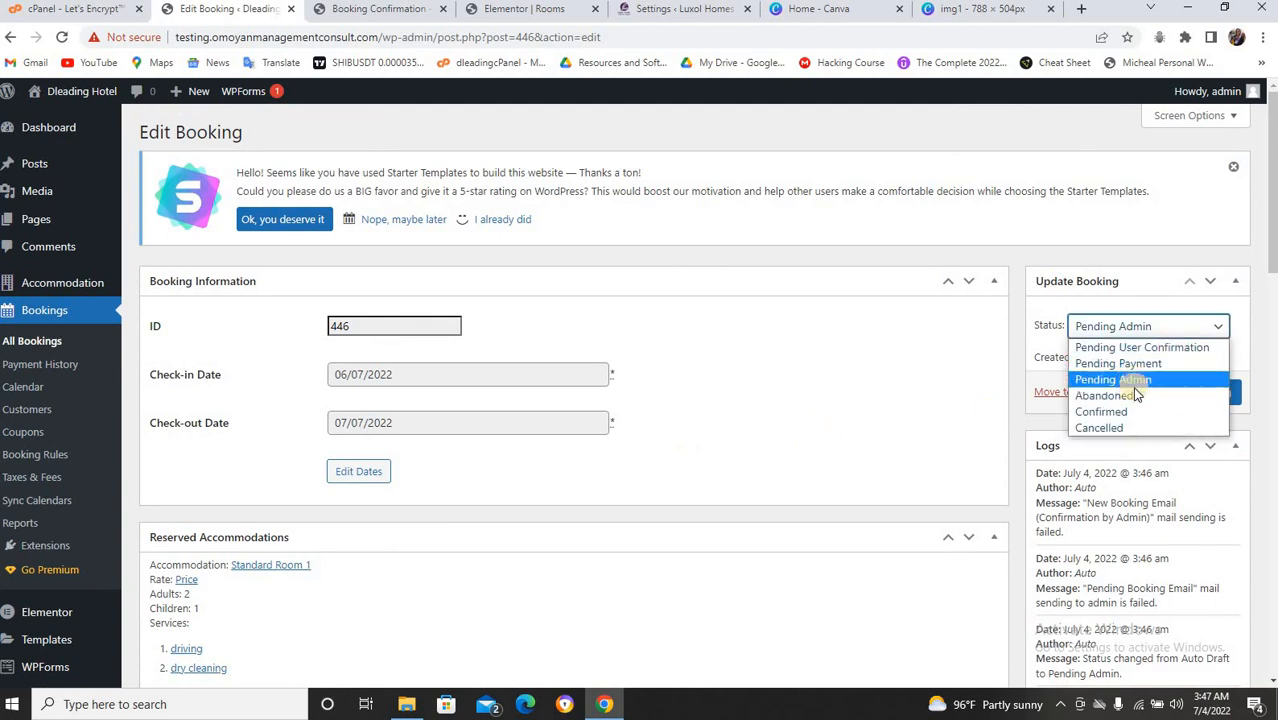
pyautogui.click(1138, 411)
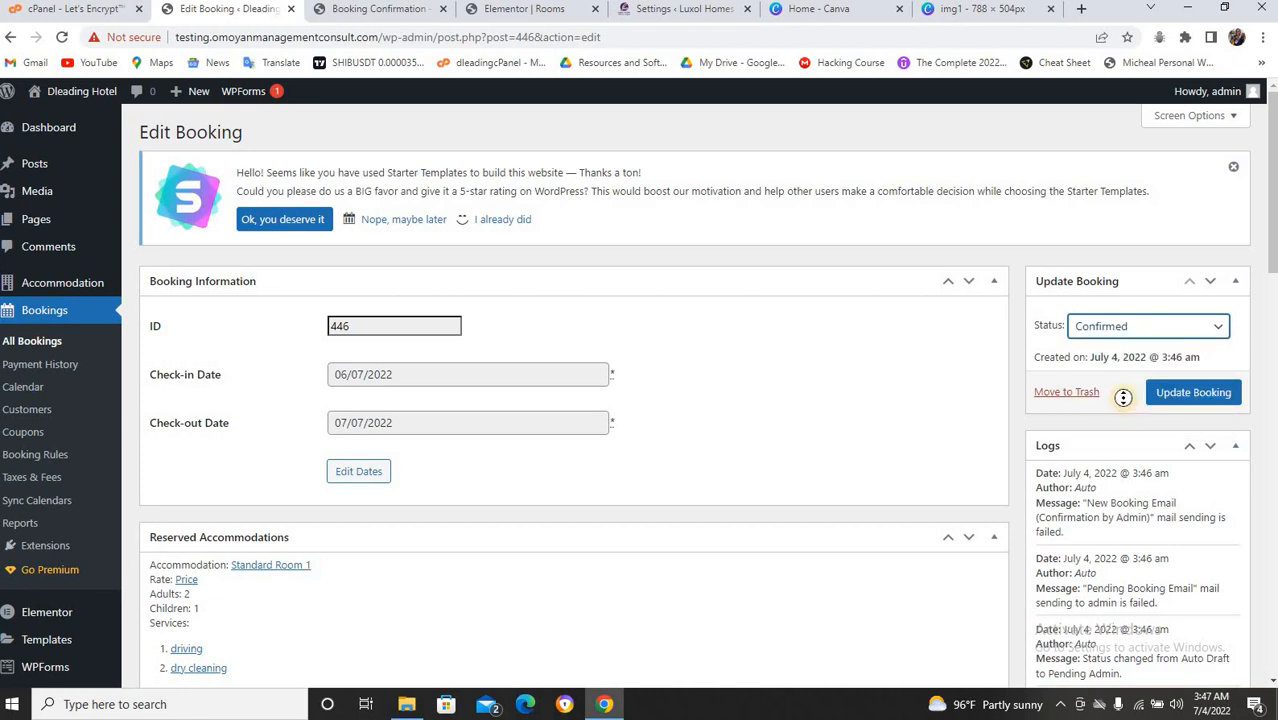
pyautogui.click(1182, 396)
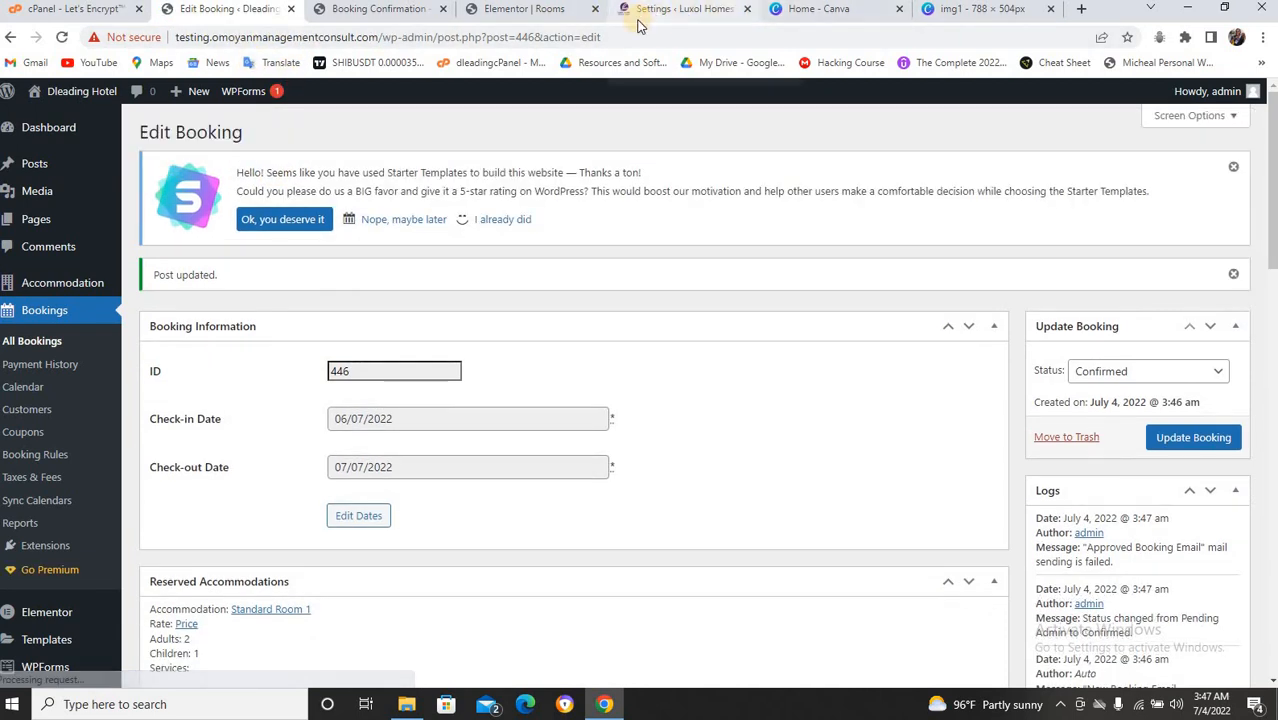
pyautogui.click(845, 8)
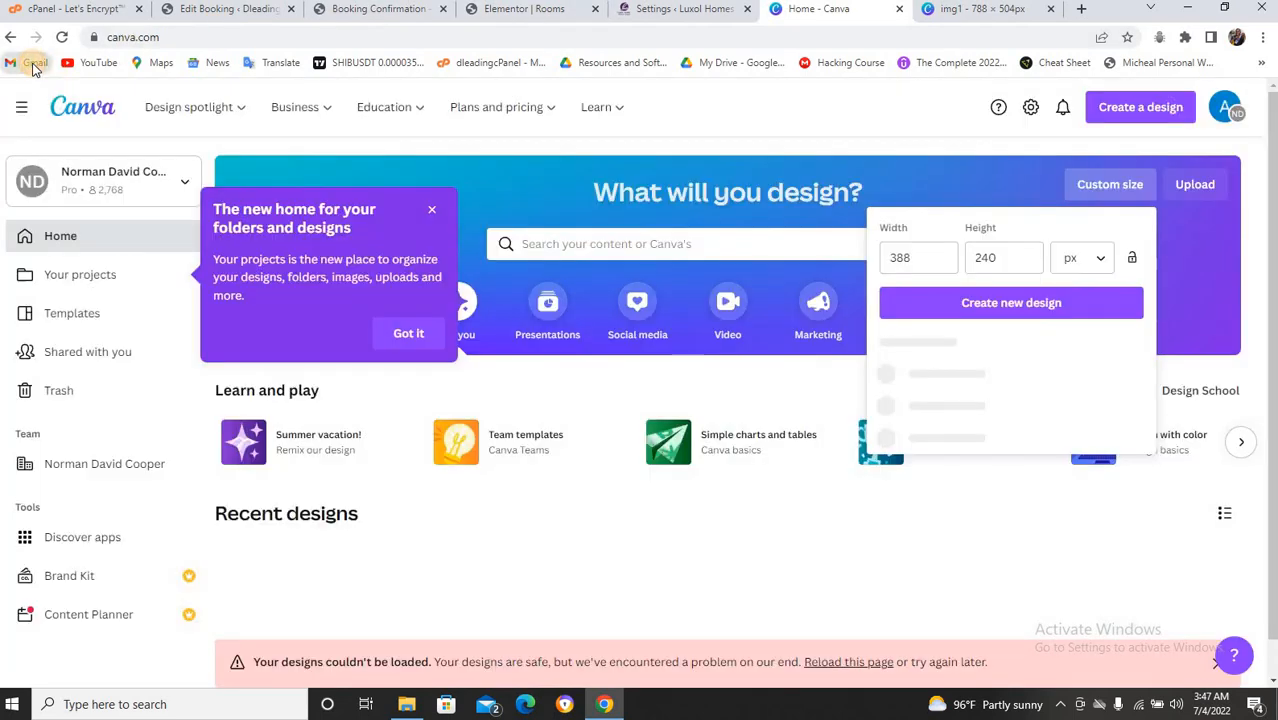
# Look in Gmail for the approval email, then open the hotel's Rooms page.
pyautogui.click(33, 64)
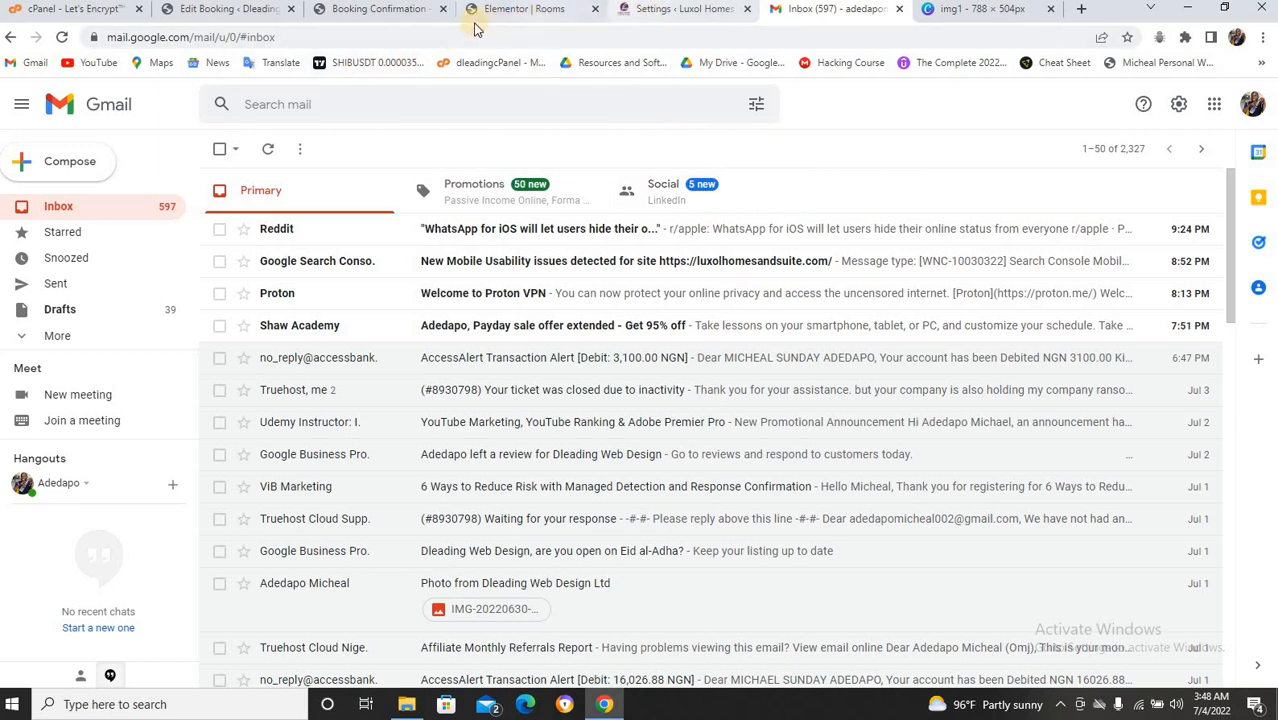
pyautogui.click(403, 14)
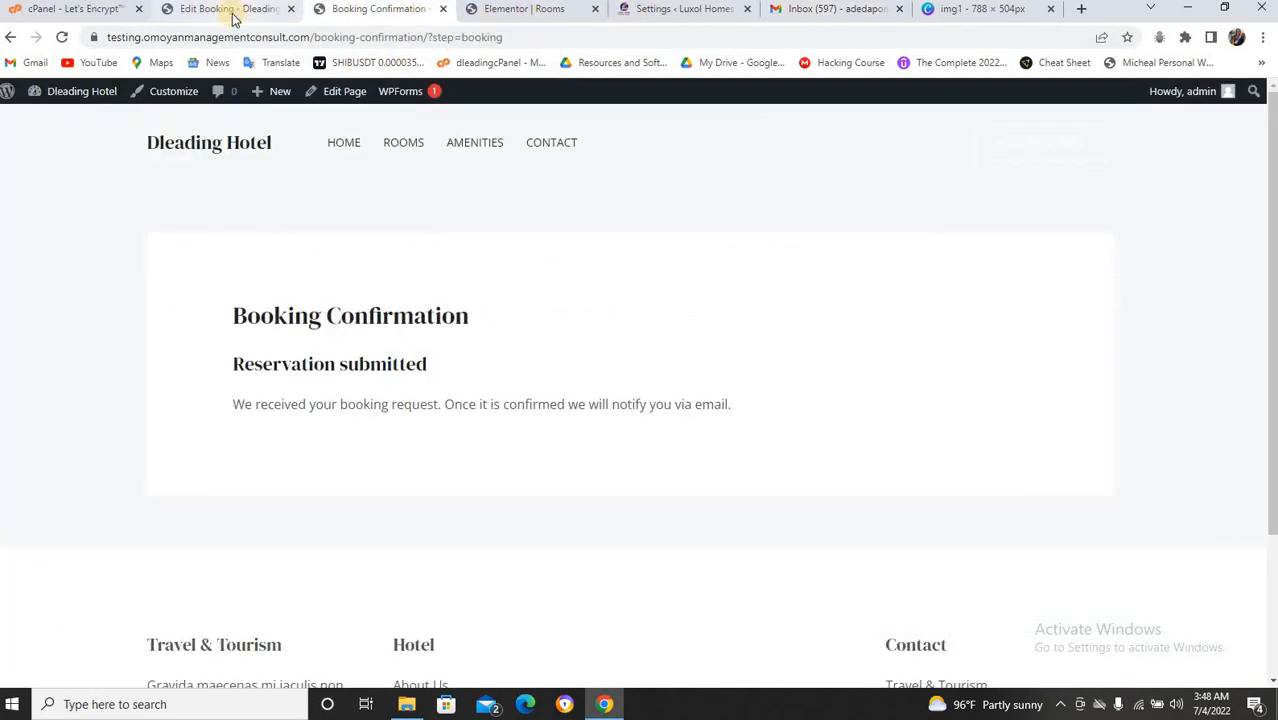
pyautogui.click(233, 17)
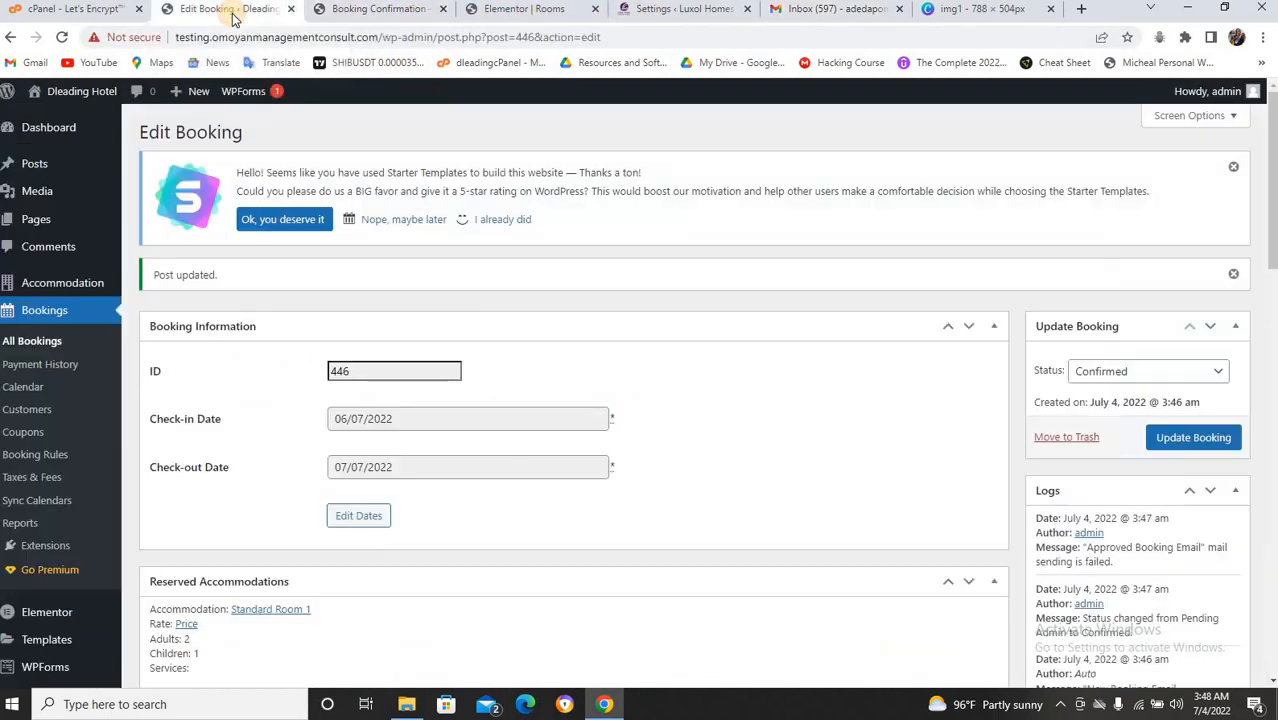
pyautogui.click(397, 12)
pyautogui.click(400, 146)
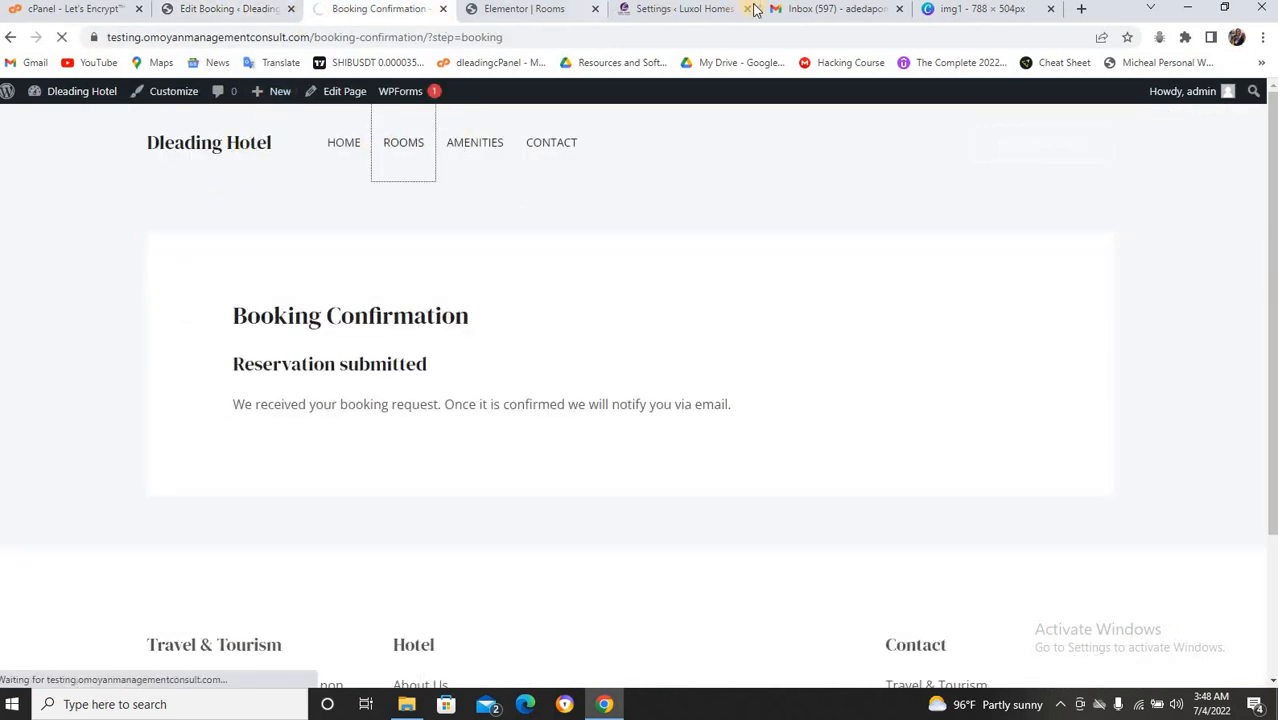
# Recheck the Gmail inbox, then return to booking 446's edit page.
pyautogui.click(800, 9)
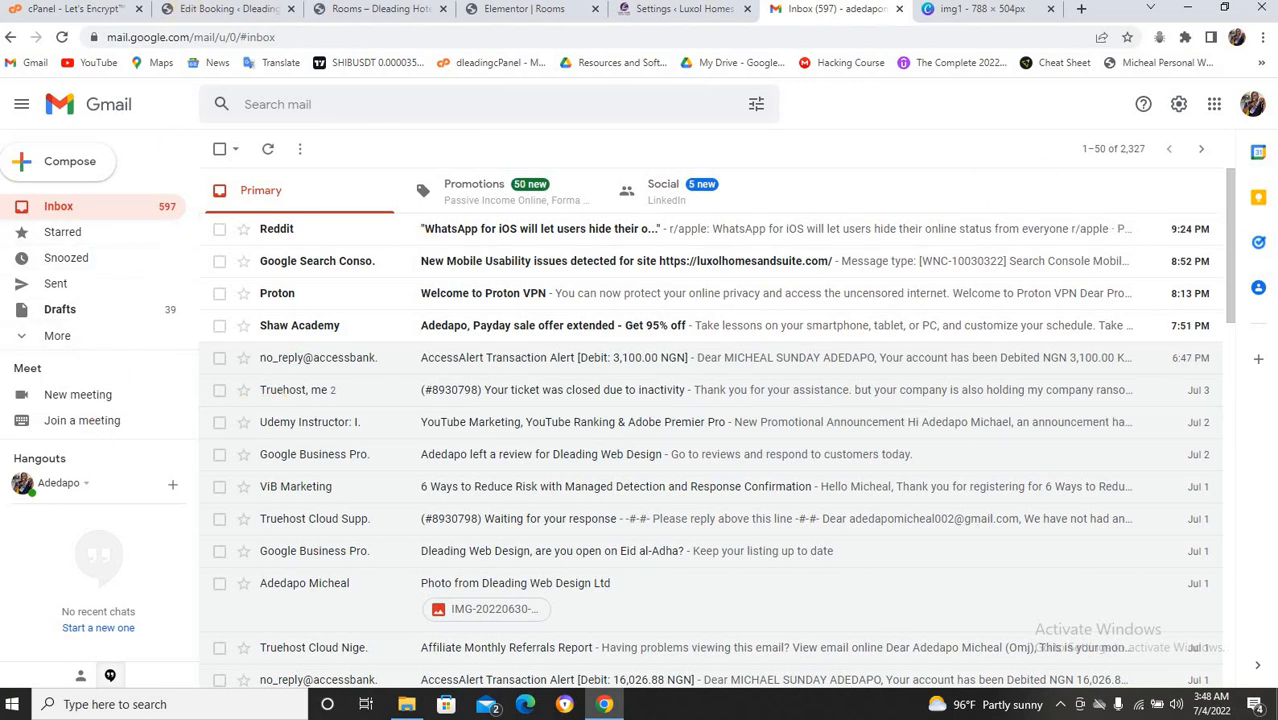
pyautogui.click(228, 9)
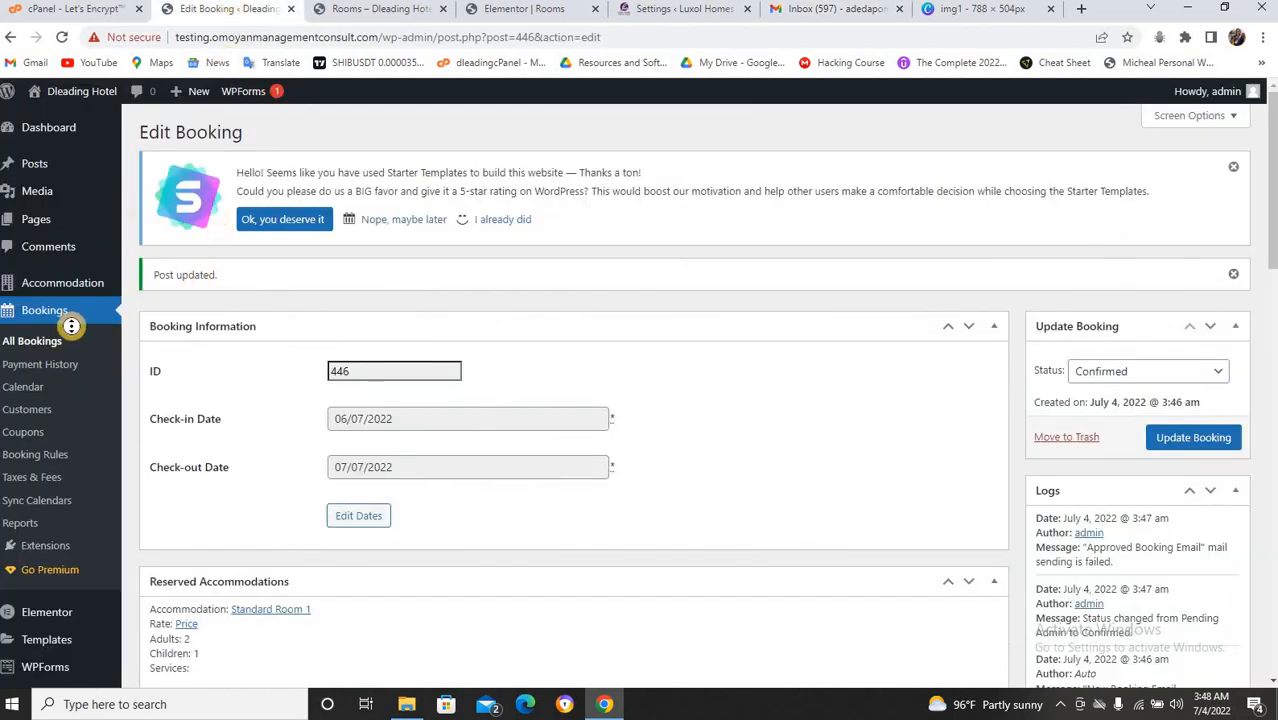
pyautogui.moveTo(93, 294)
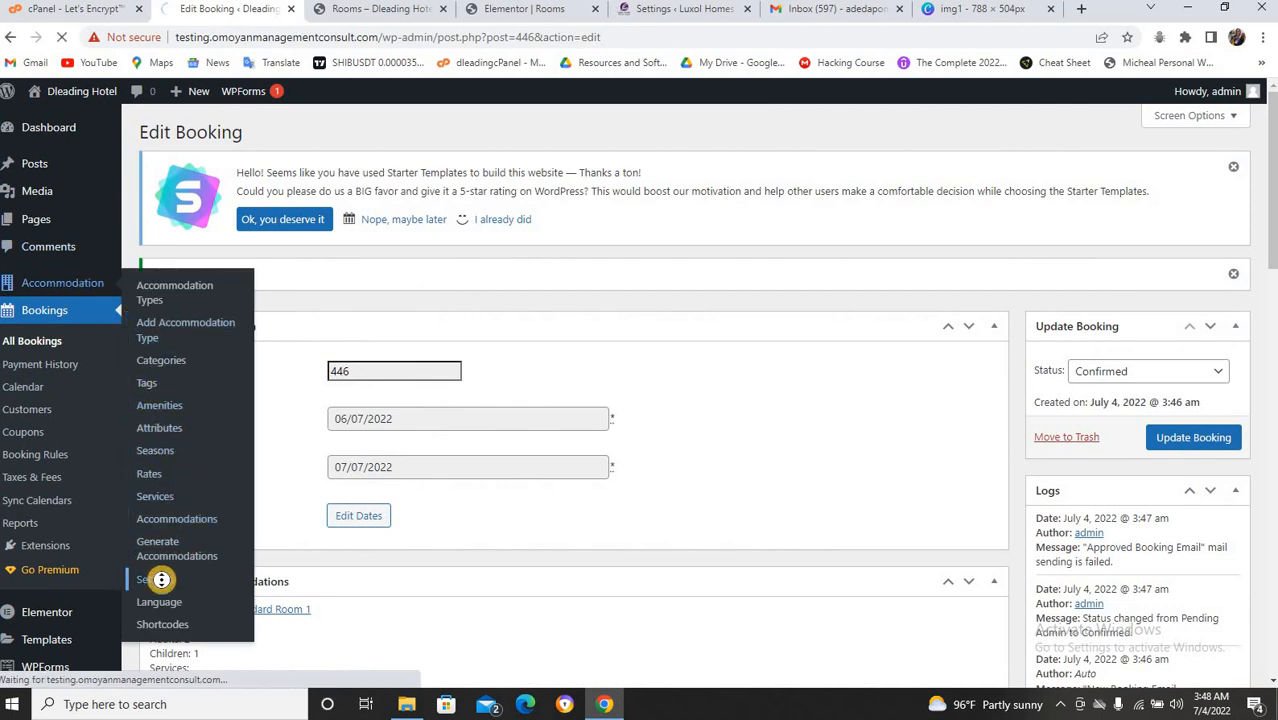
# Open Accommodation Settings and set Confirmation Mode to By customer via email.
pyautogui.click(165, 580)
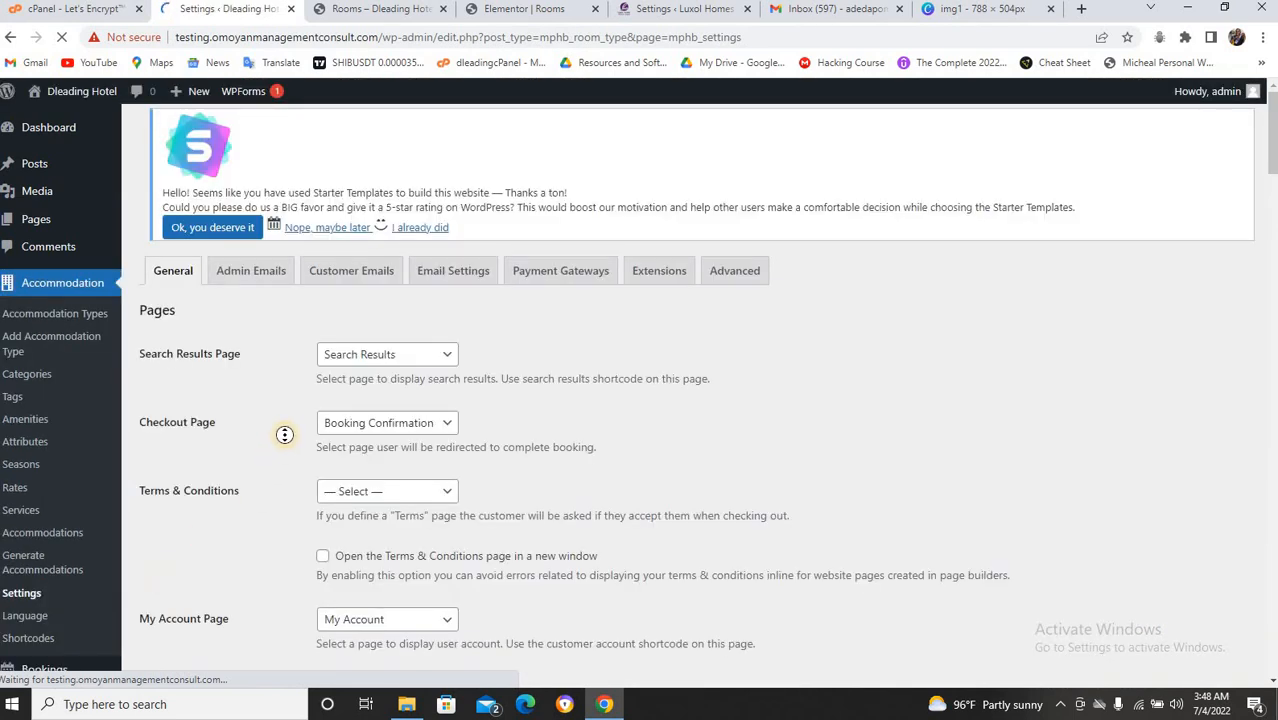
pyautogui.scroll(-1, 338, 345)
pyautogui.scroll(-3, 339, 340)
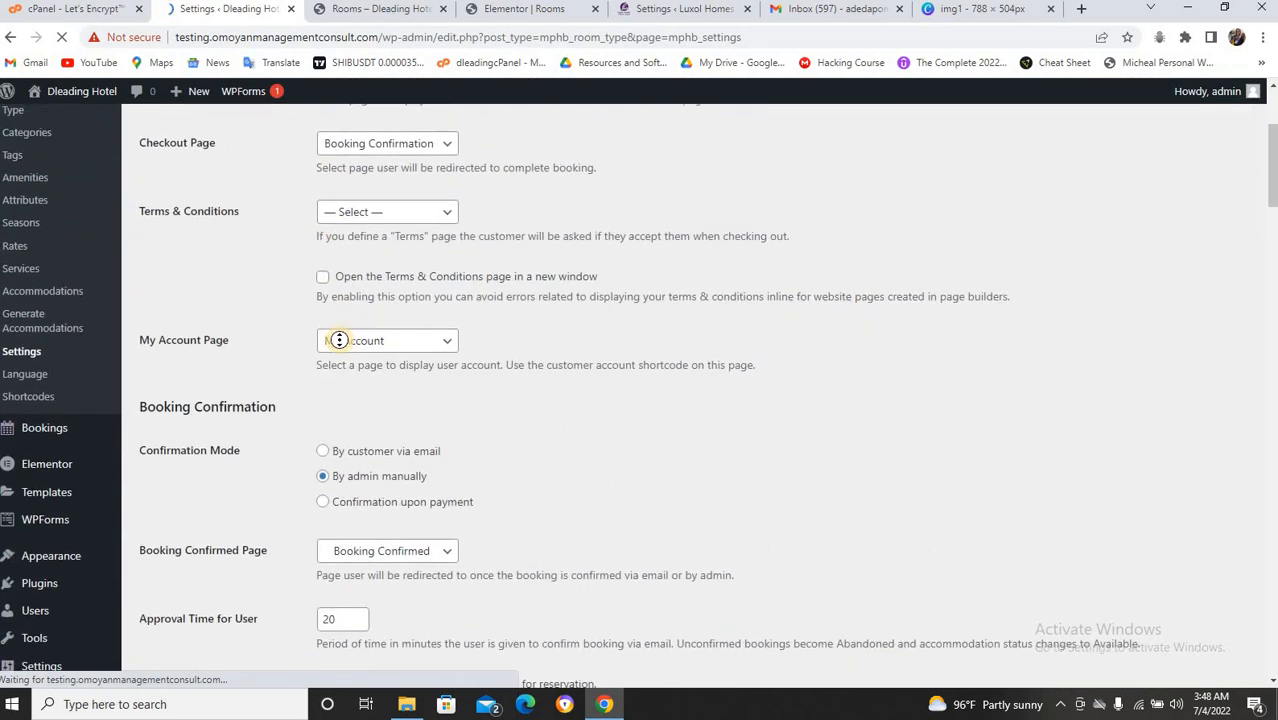
pyautogui.scroll(-1, 309, 367)
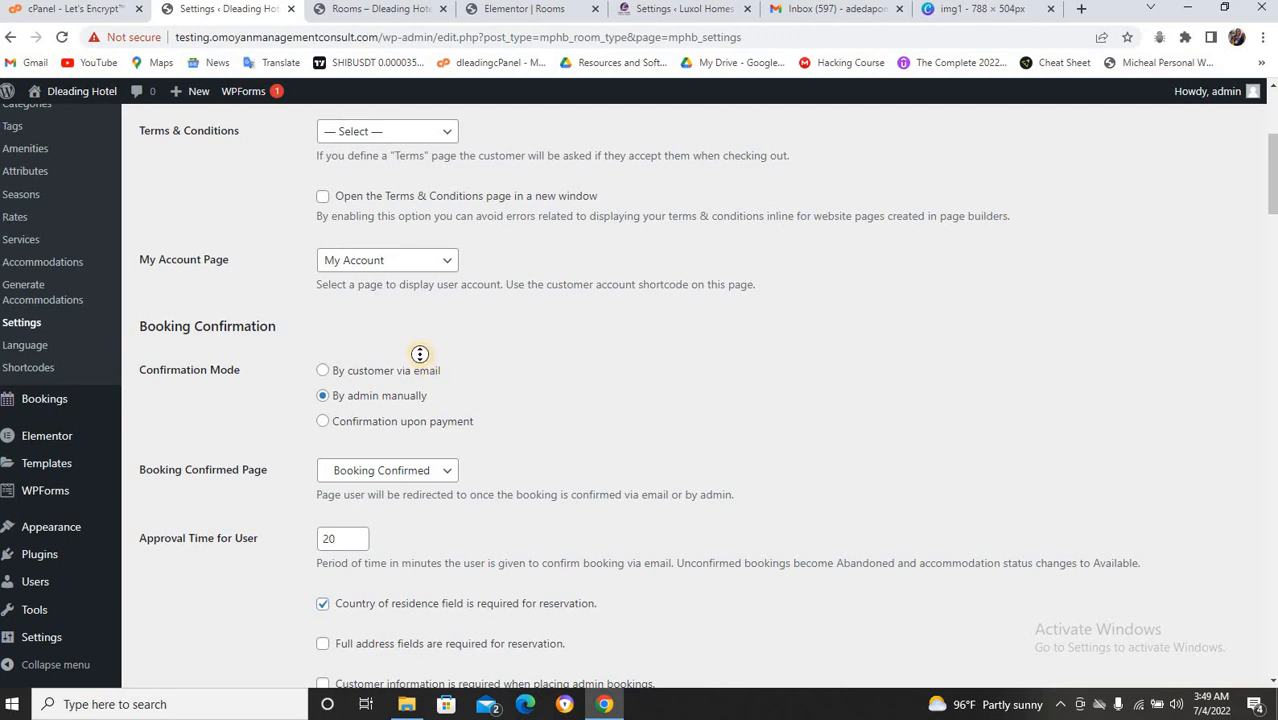
pyautogui.click(321, 371)
# Scroll through the General Settings page to review the remaining booking options.
pyautogui.scroll(3, 454, 346)
pyautogui.scroll(-2, 454, 346)
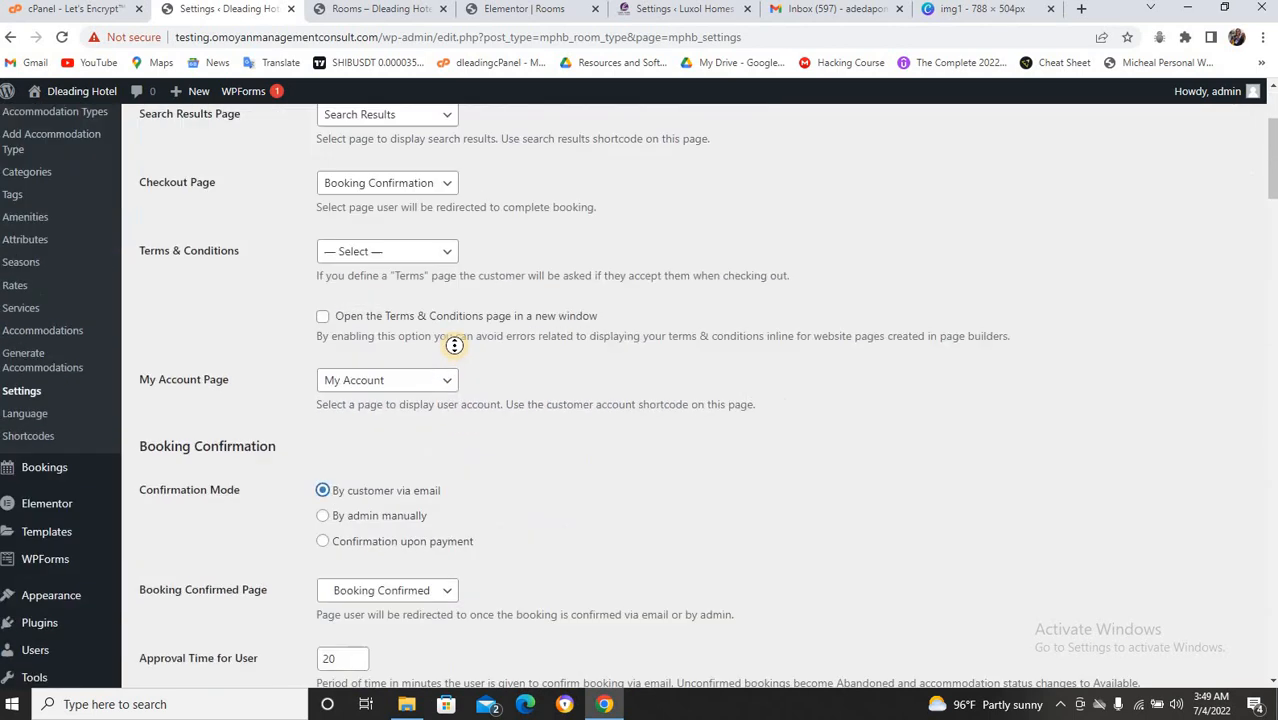
pyautogui.scroll(-5, 454, 346)
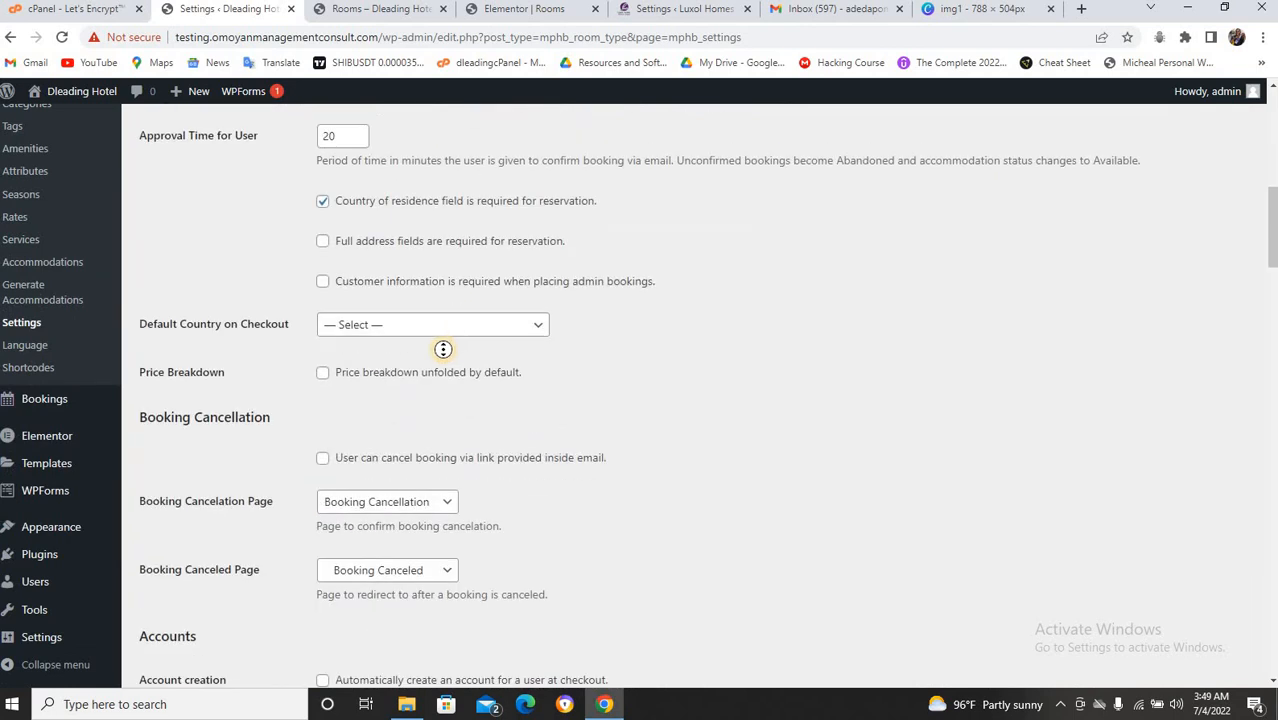
pyautogui.scroll(3, 443, 349)
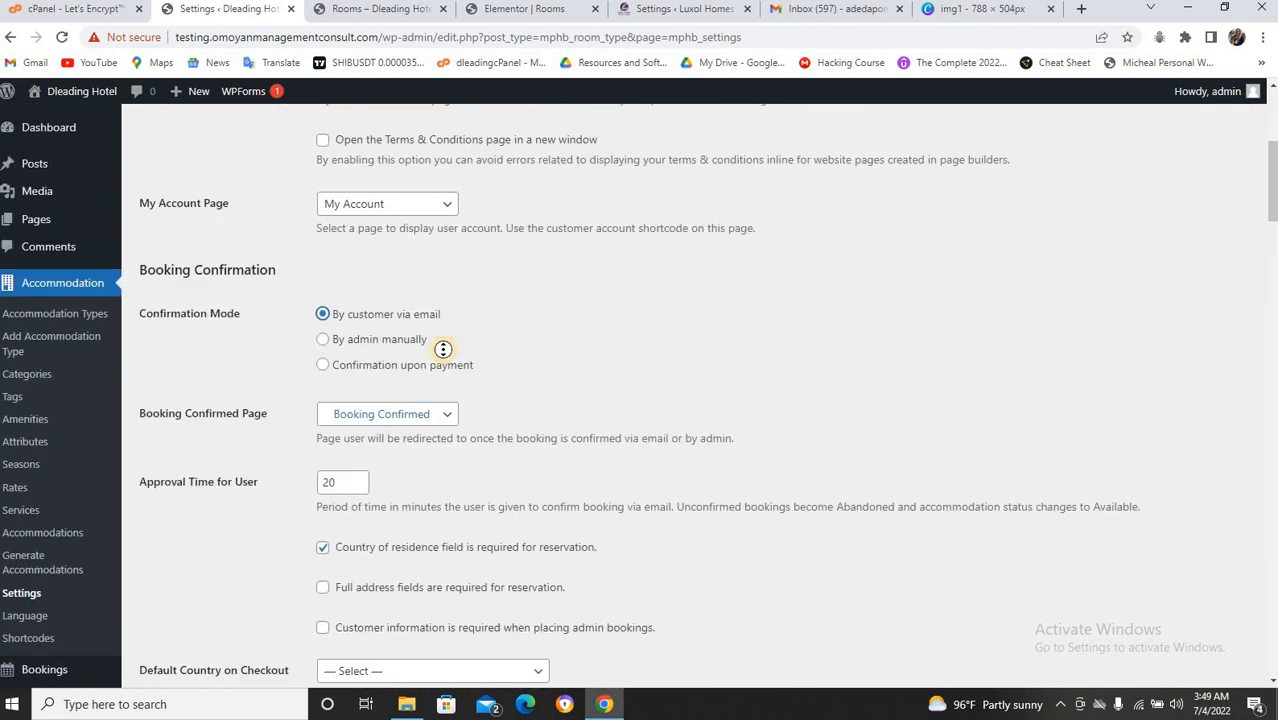
pyautogui.scroll(-9, 440, 350)
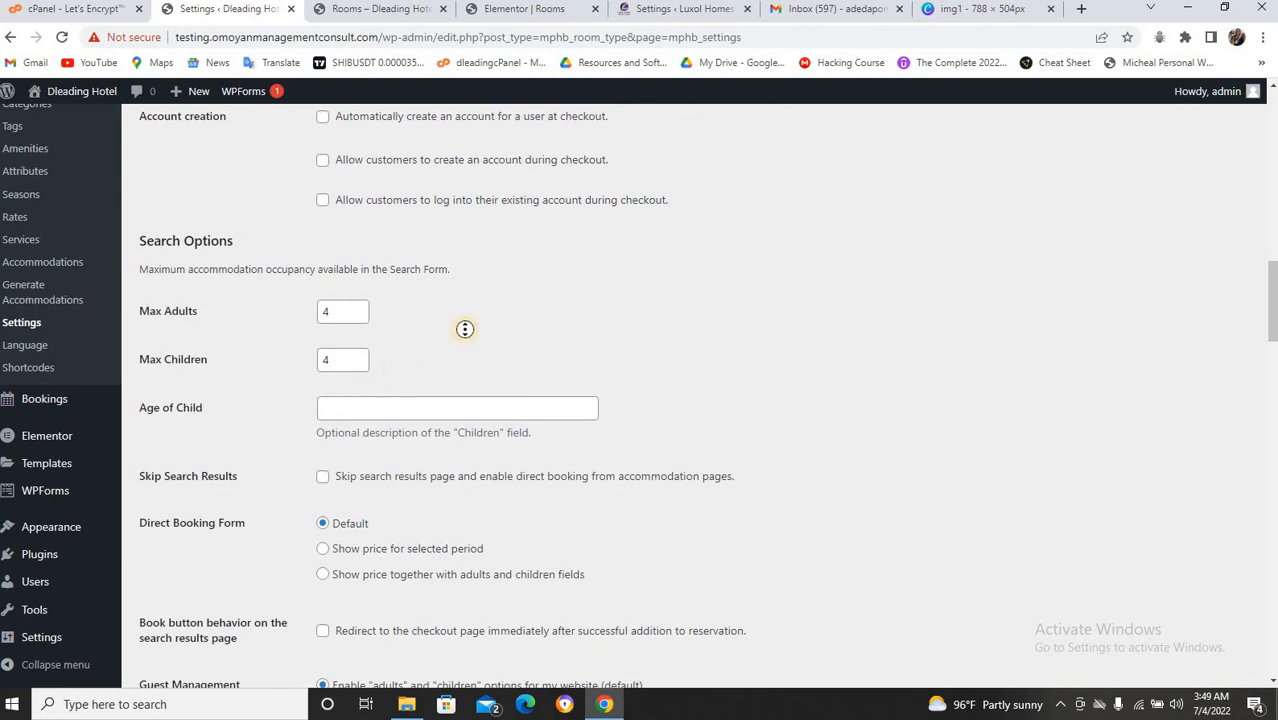
pyautogui.scroll(6, 465, 329)
pyautogui.scroll(1, 465, 329)
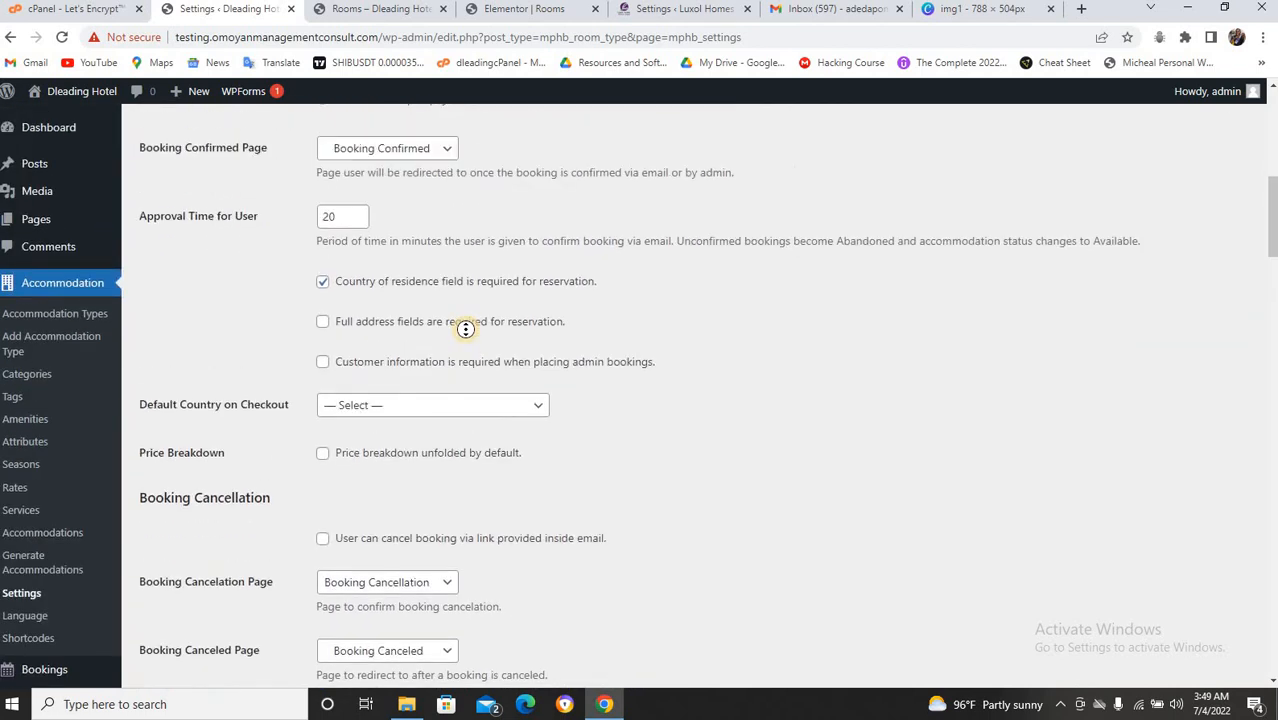
pyautogui.scroll(-5, 481, 376)
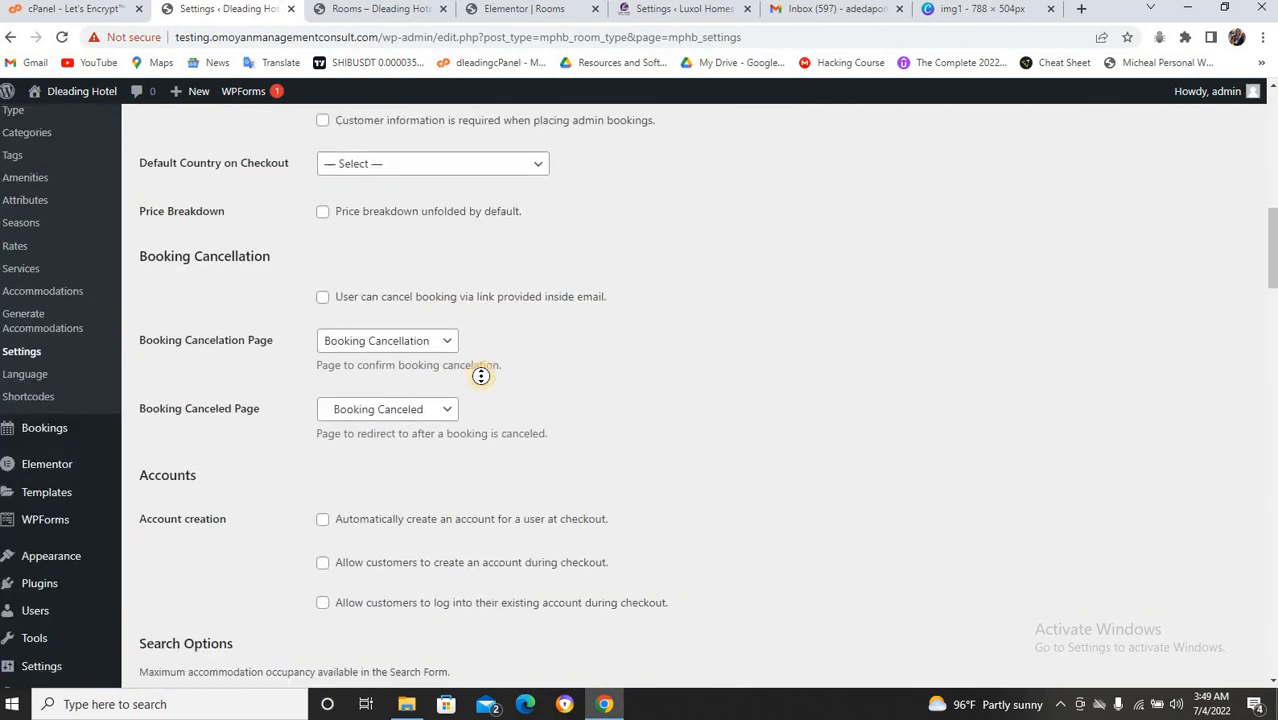
pyautogui.scroll(-6, 453, 358)
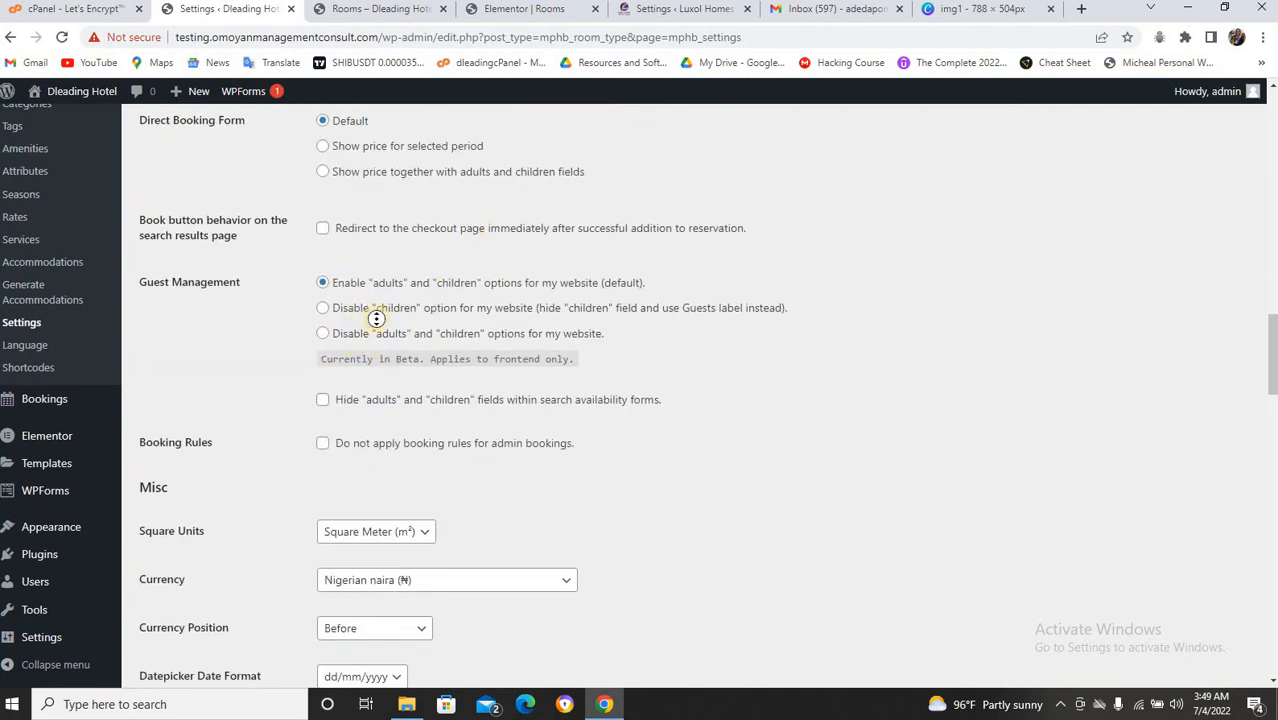
pyautogui.scroll(7, 357, 342)
pyautogui.scroll(3, 376, 319)
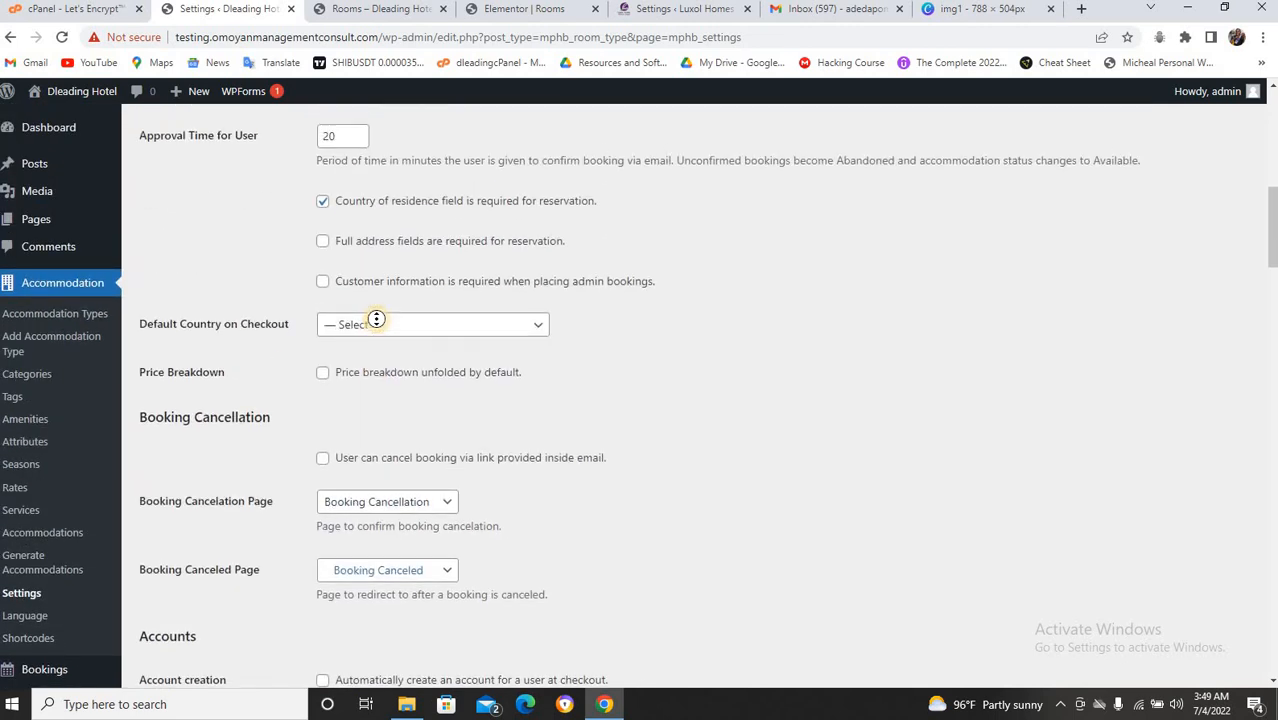
pyautogui.scroll(3, 318, 323)
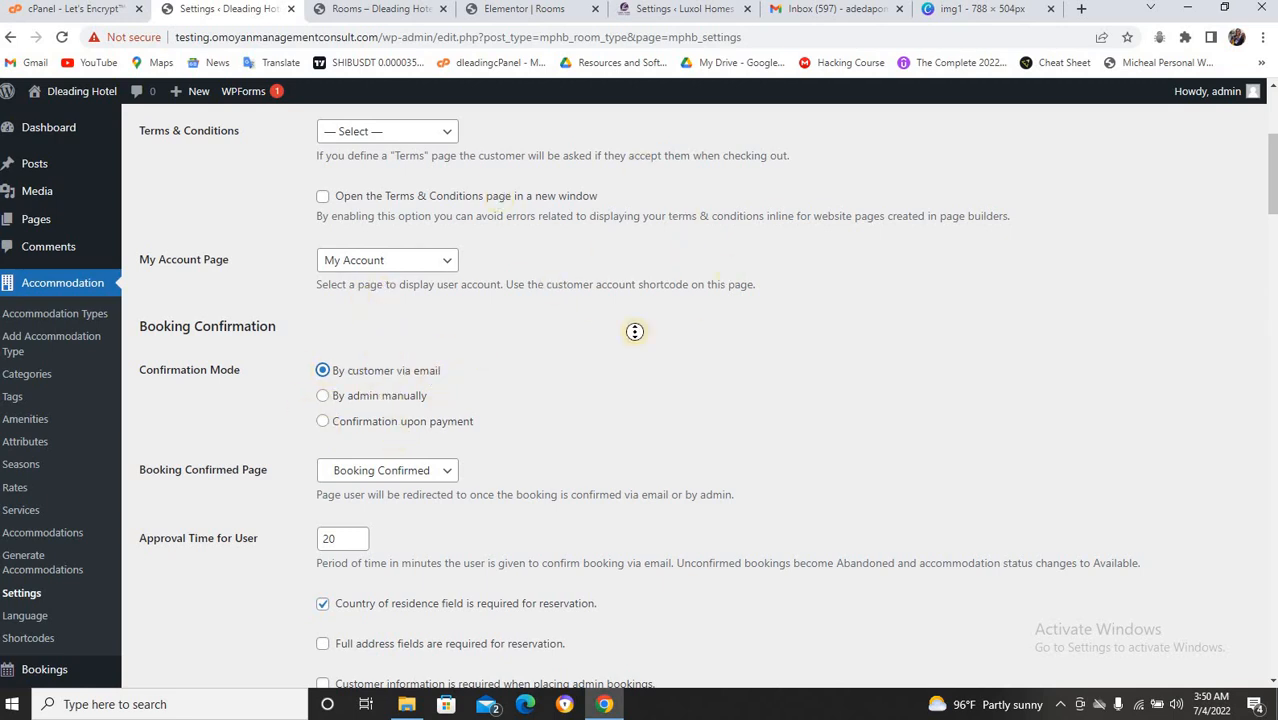
# Reload Gmail and search the Spam folder for the booking email.
pyautogui.click(836, 10)
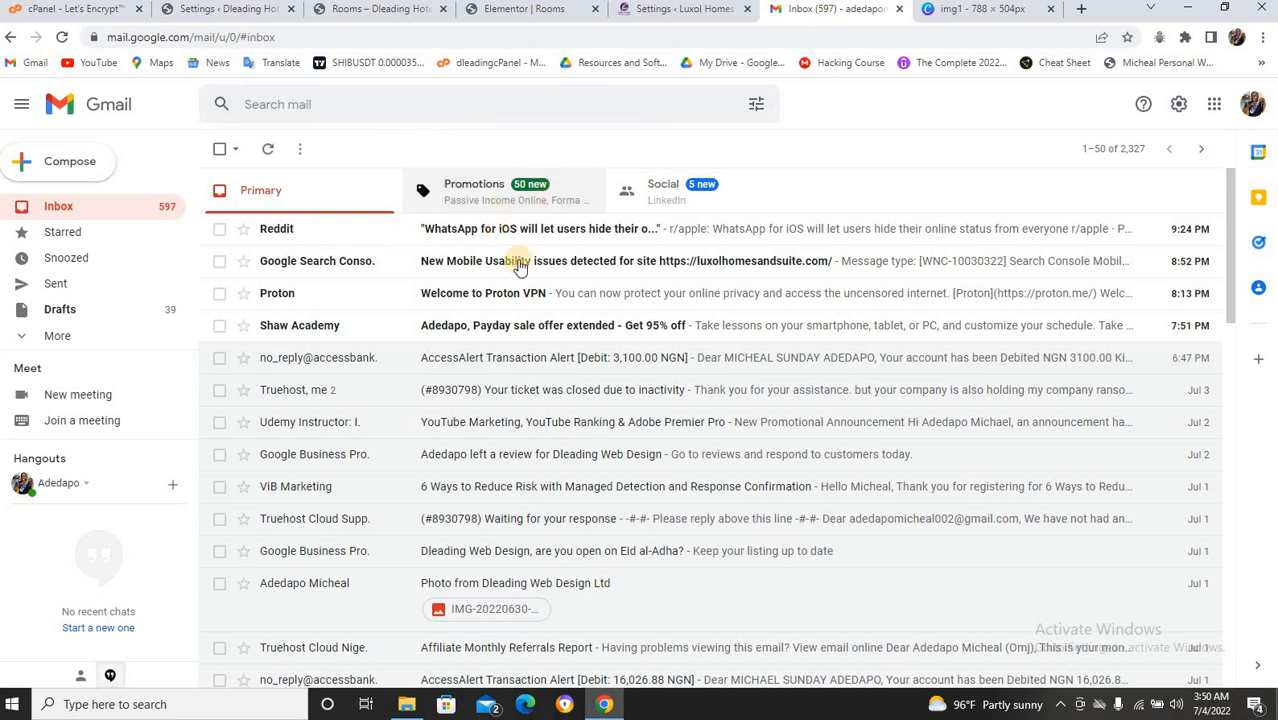
pyautogui.press('F5')
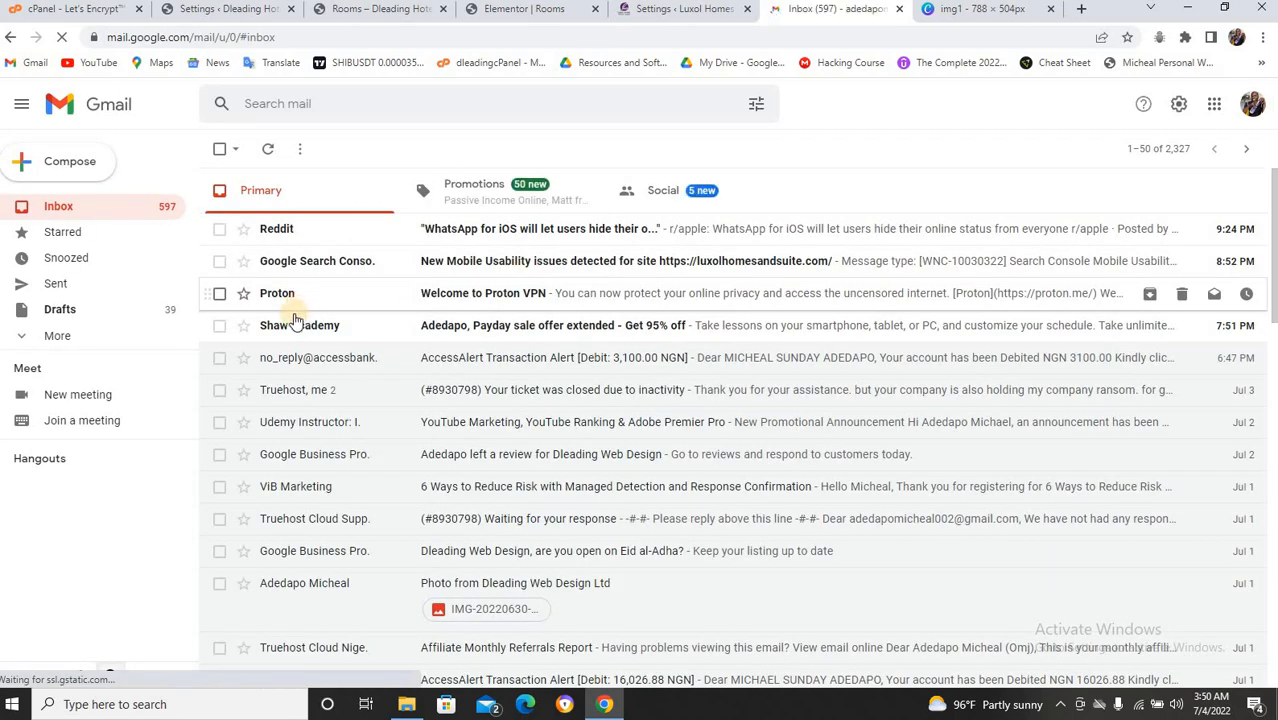
pyautogui.click(78, 340)
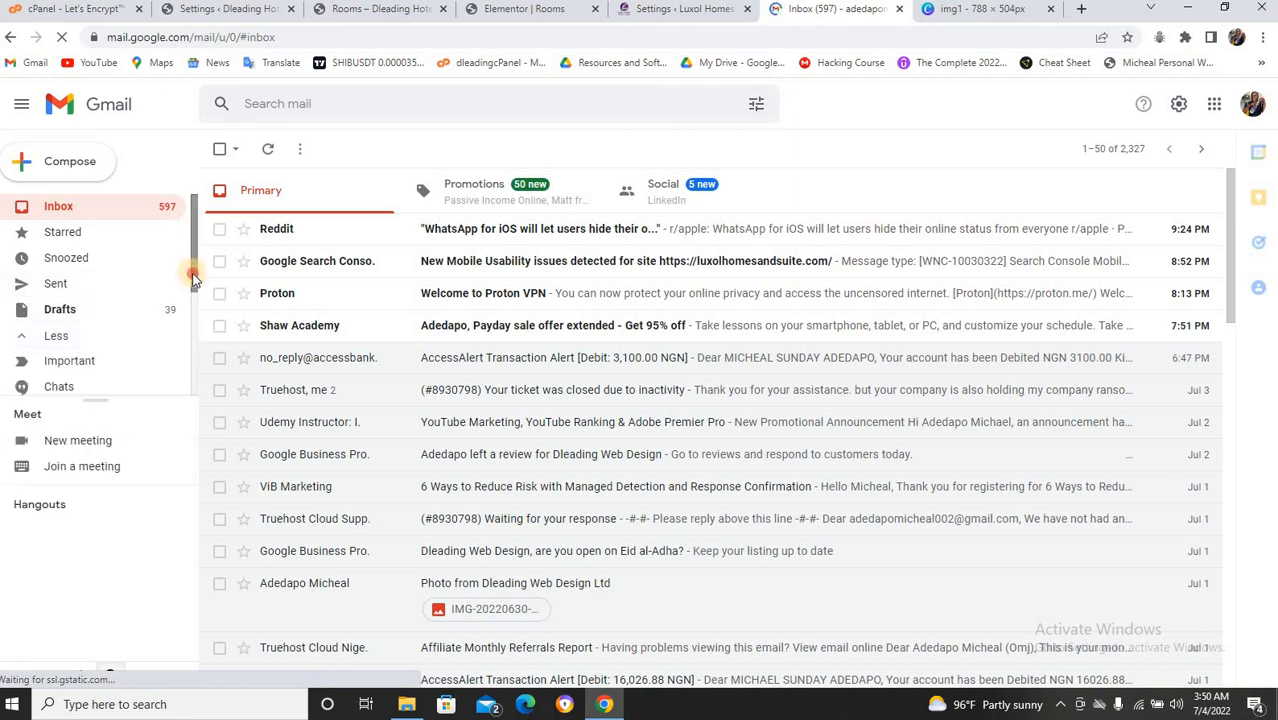
pyautogui.scroll(-1, 195, 287)
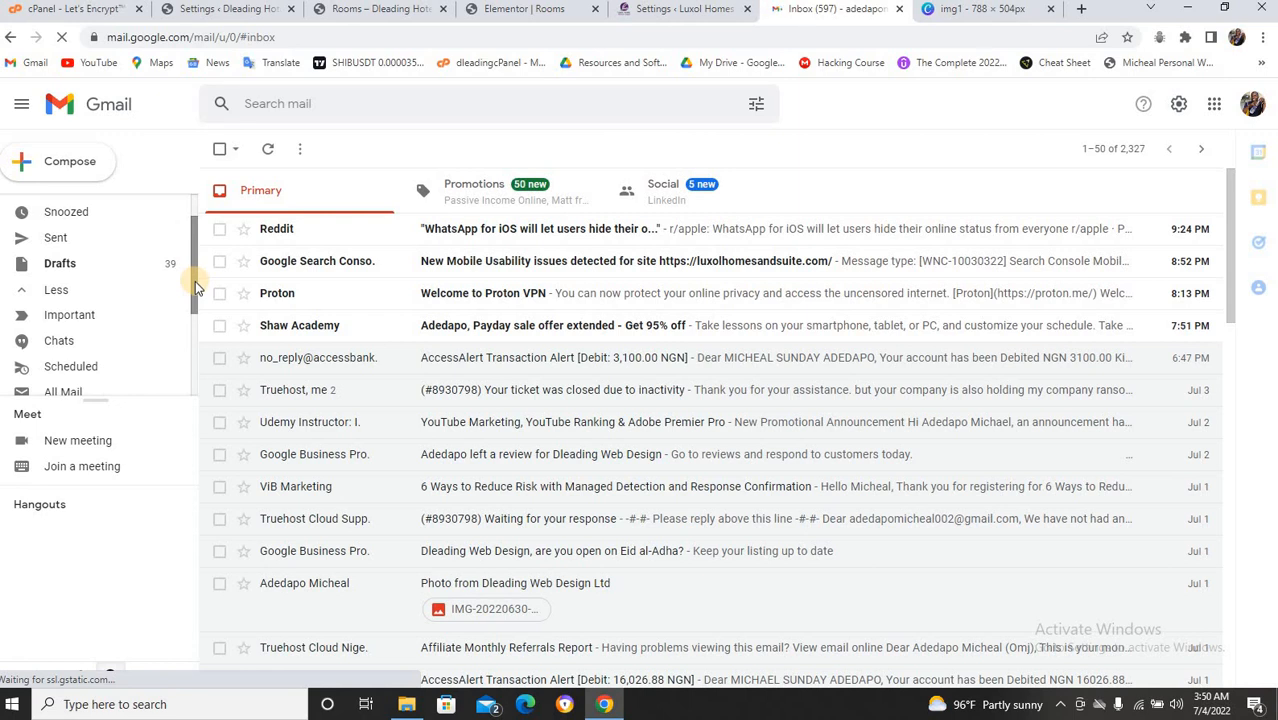
pyautogui.moveTo(195, 281); pyautogui.dragTo(195, 323)
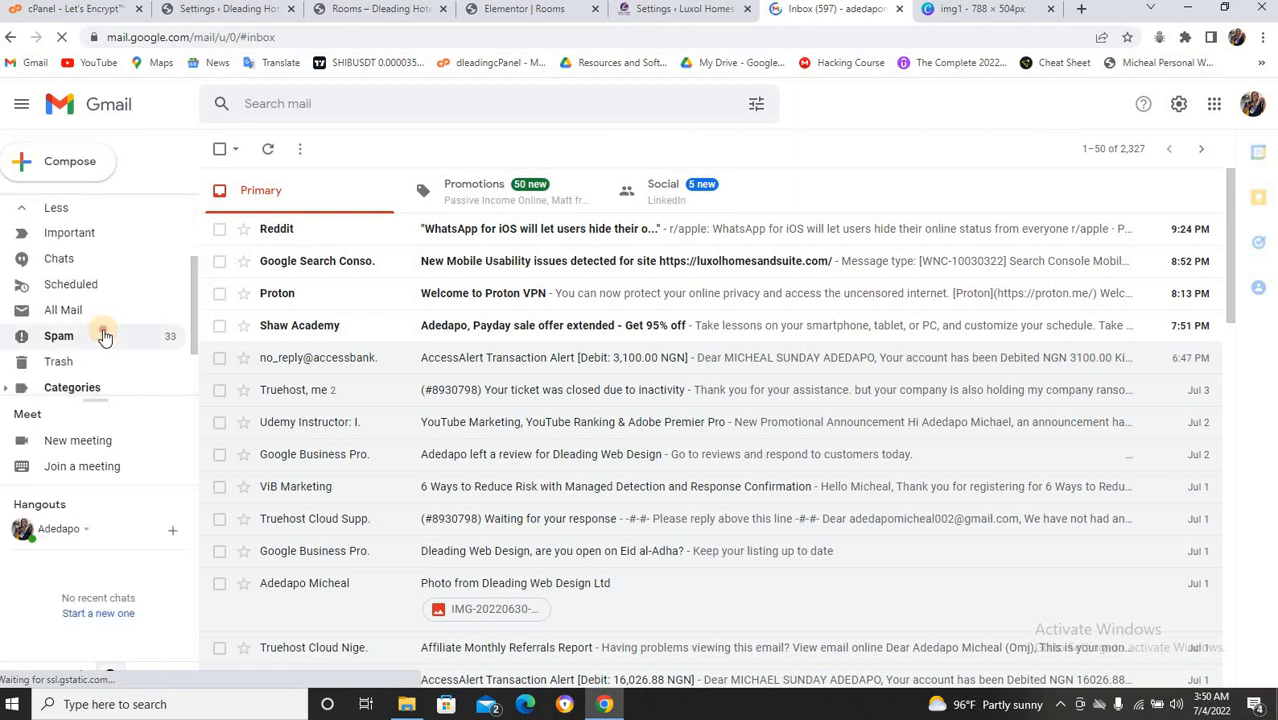
pyautogui.click(104, 336)
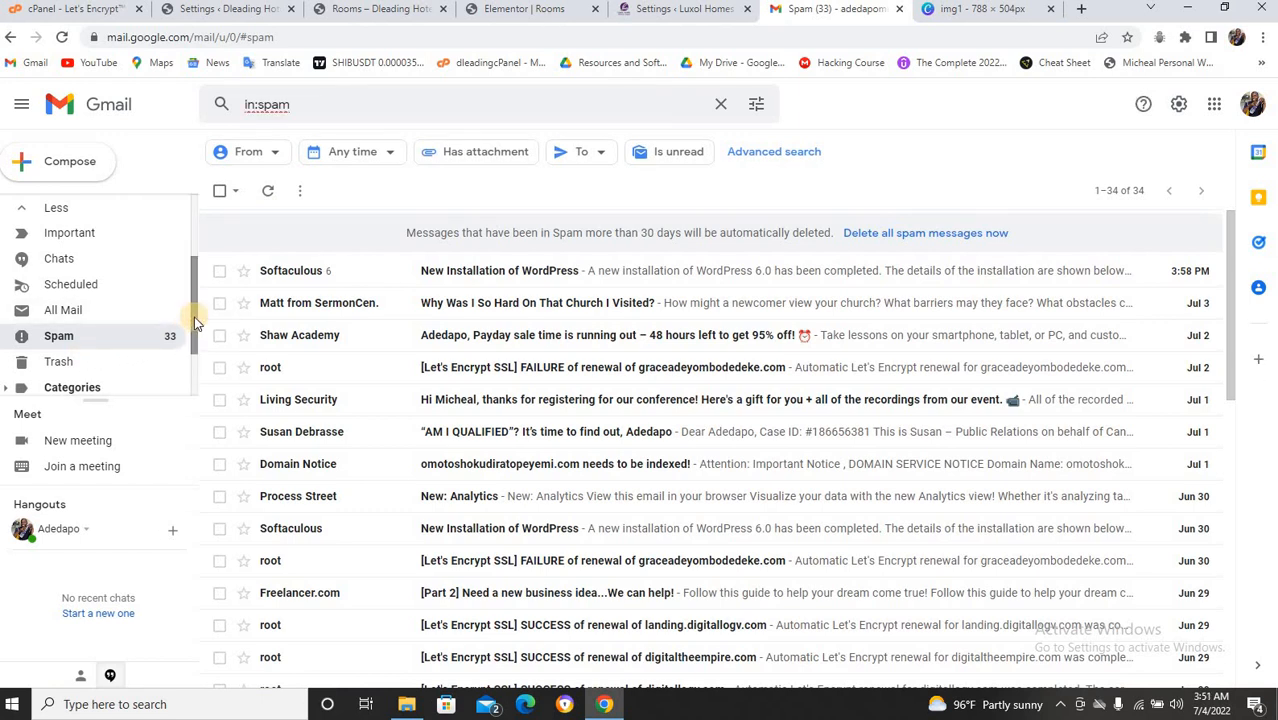
# Refresh the Gmail inbox until the Dleading Hotel Booking #450 email appears.
pyautogui.scroll(2, 193, 262)
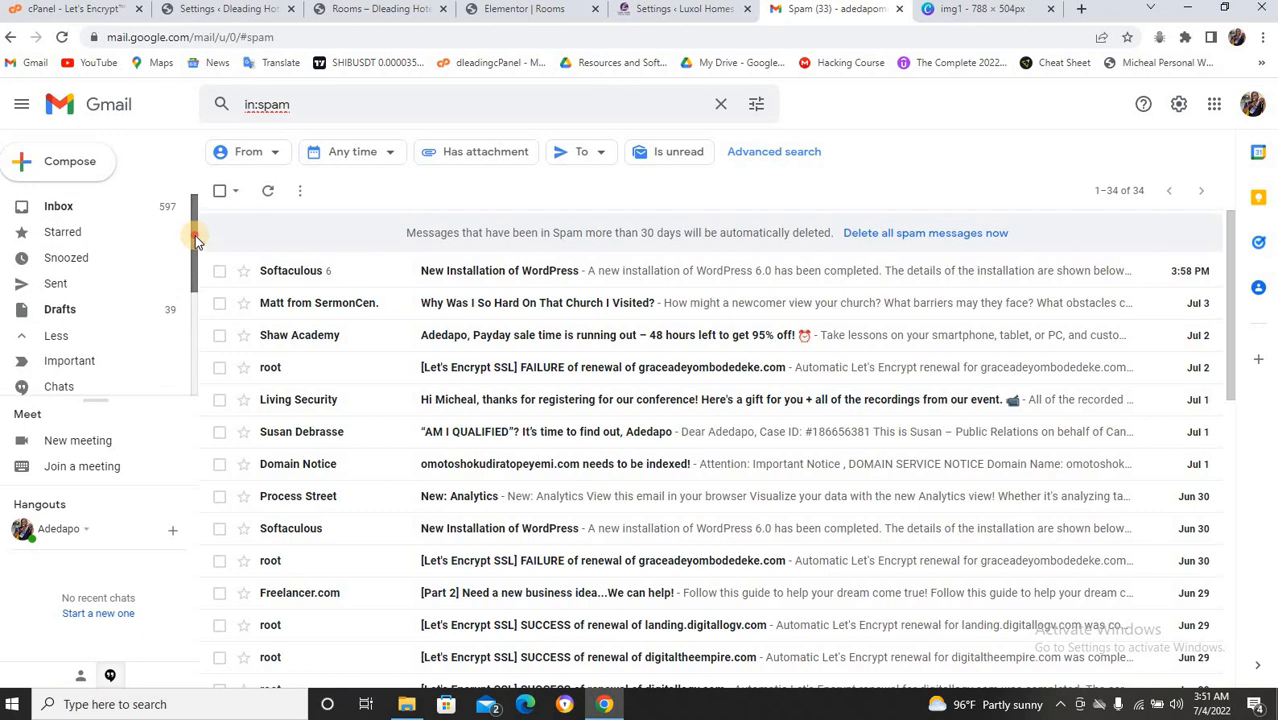
pyautogui.click(56, 206)
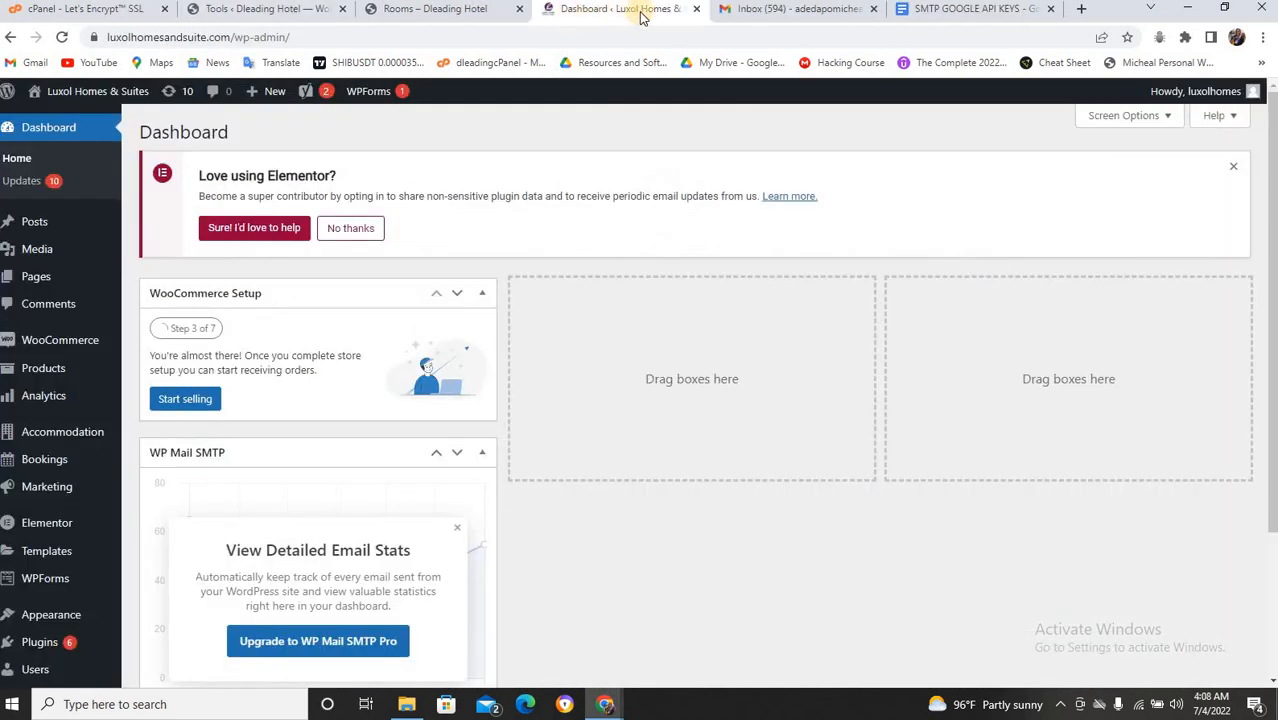
pyautogui.click(775, 10)
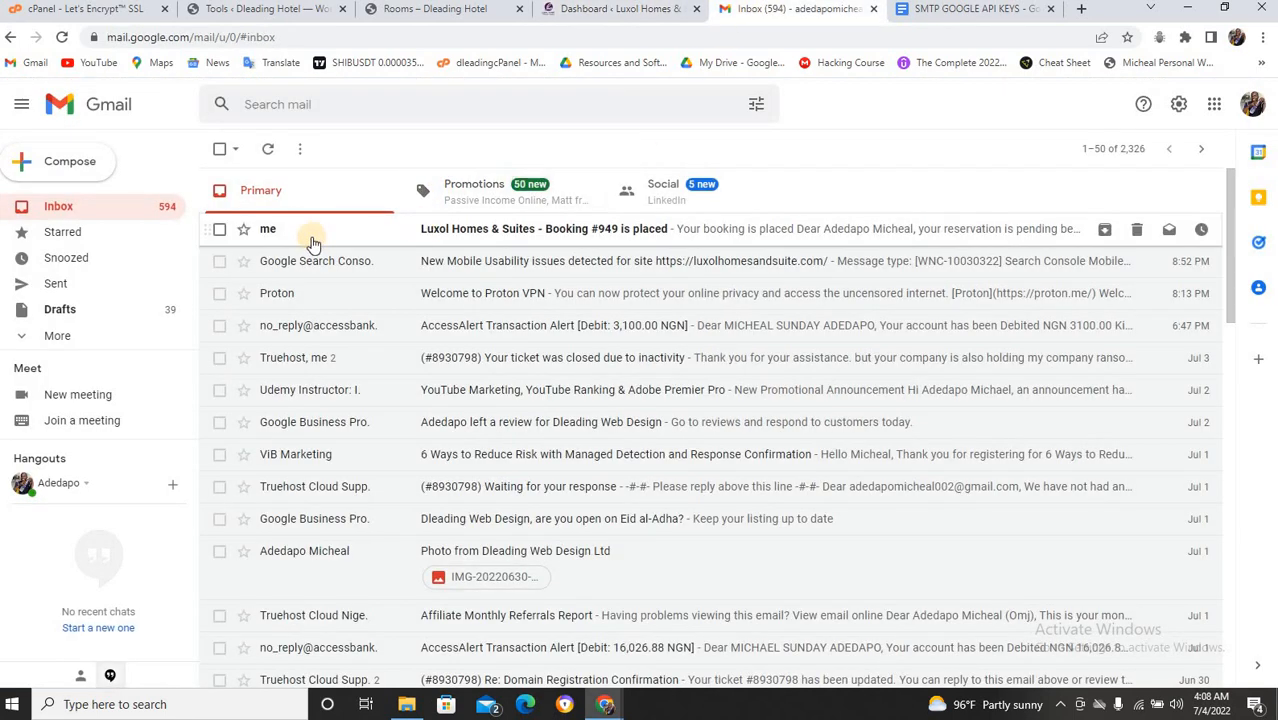
pyautogui.click(265, 150)
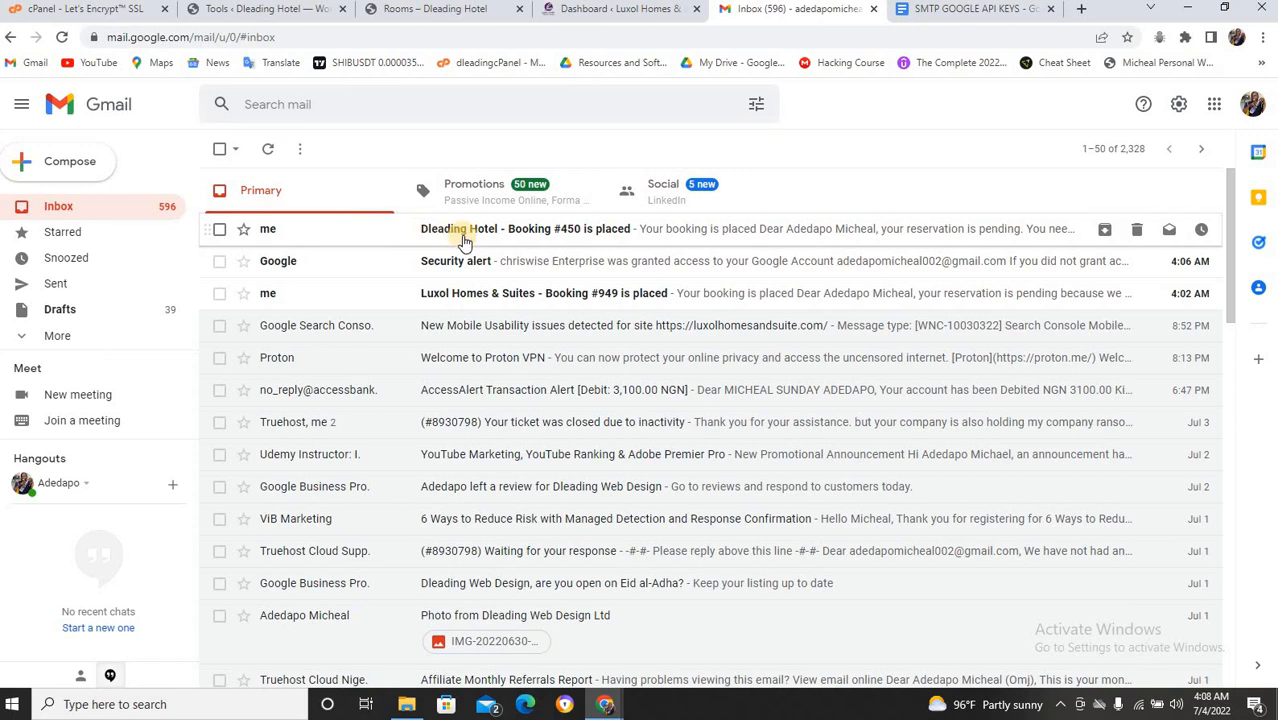
pyautogui.click(257, 10)
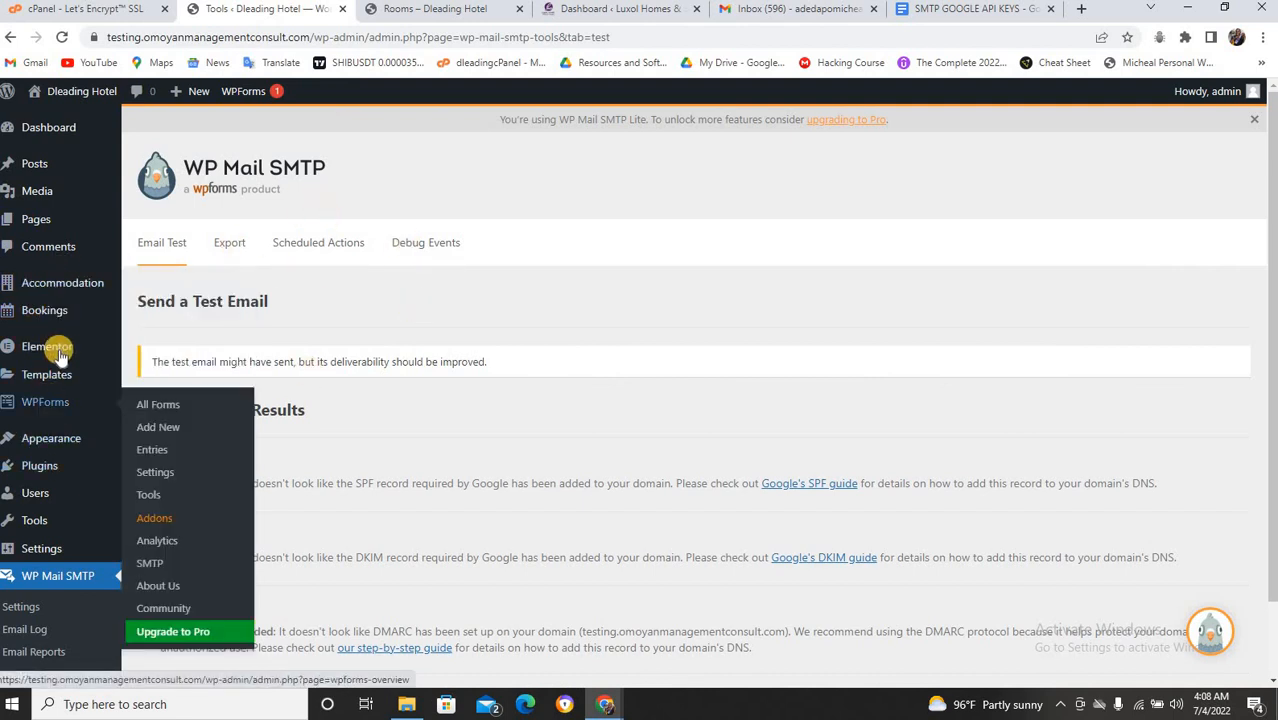
# Open All Bookings in a new tab to see pending Booking #450, then return to WP Mail SMTP.
pyautogui.moveTo(50, 312)
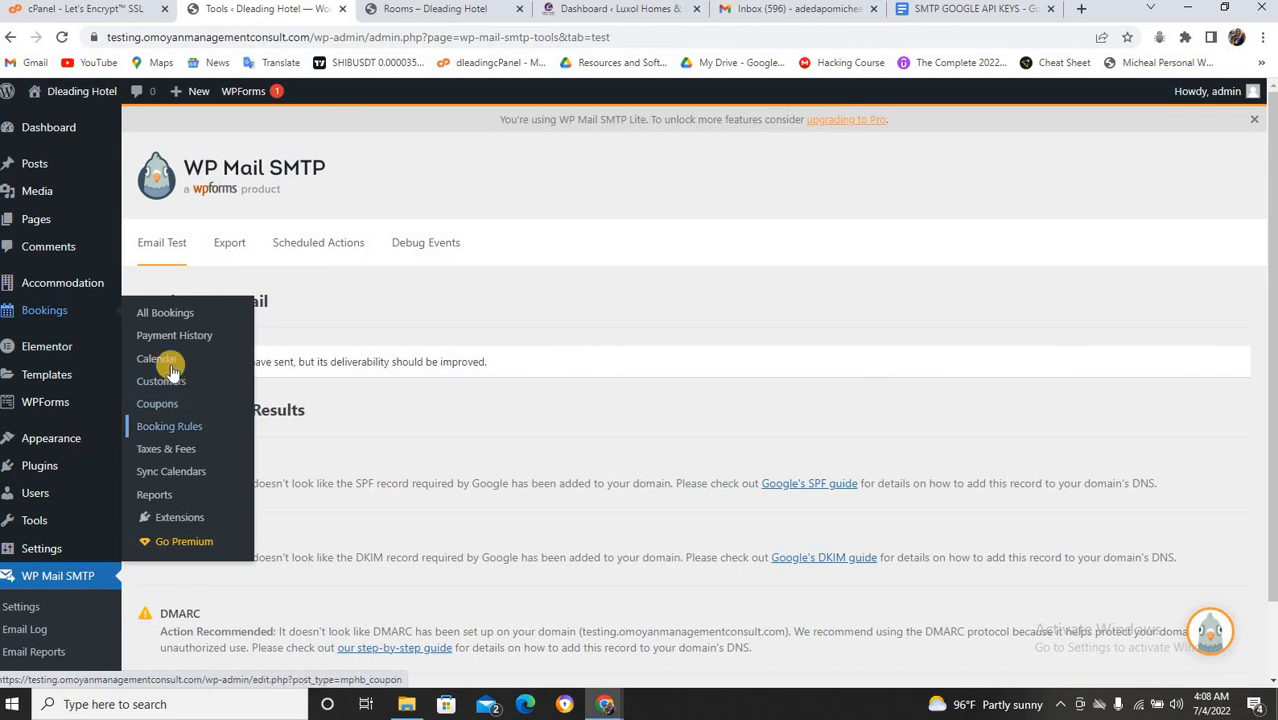
pyautogui.rightClick(181, 323)
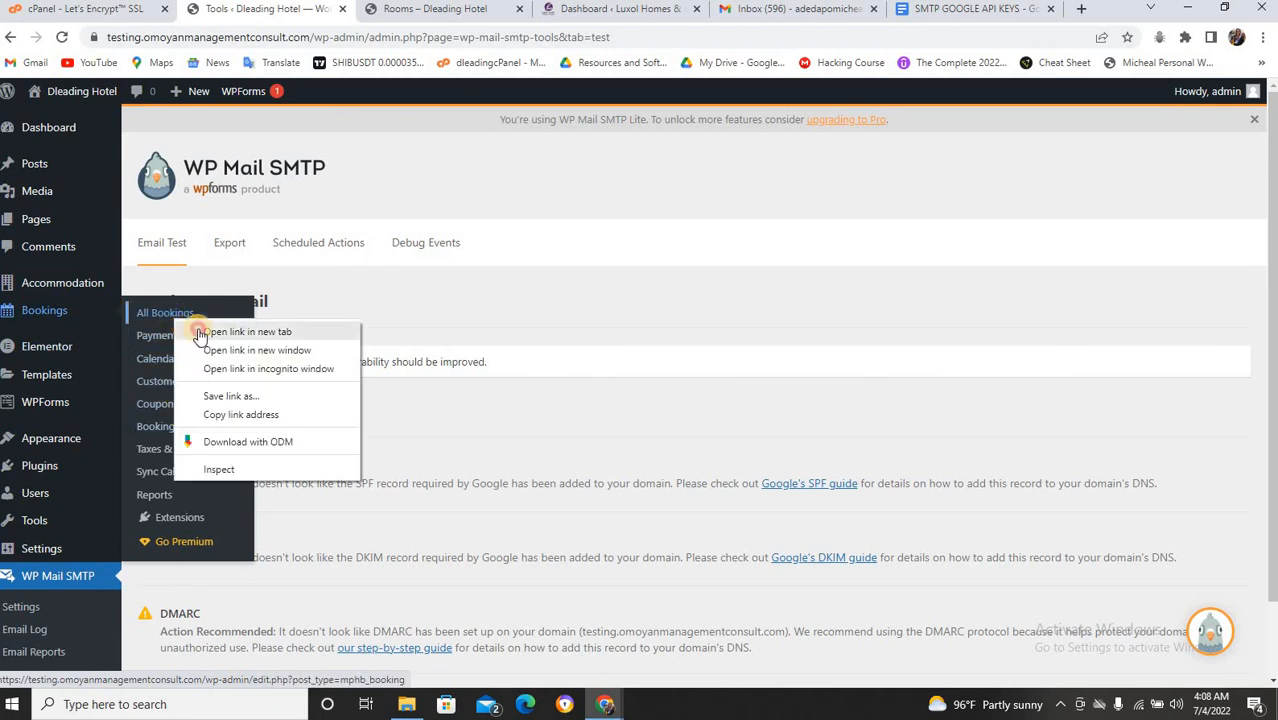
pyautogui.click(200, 331)
pyautogui.click(346, 18)
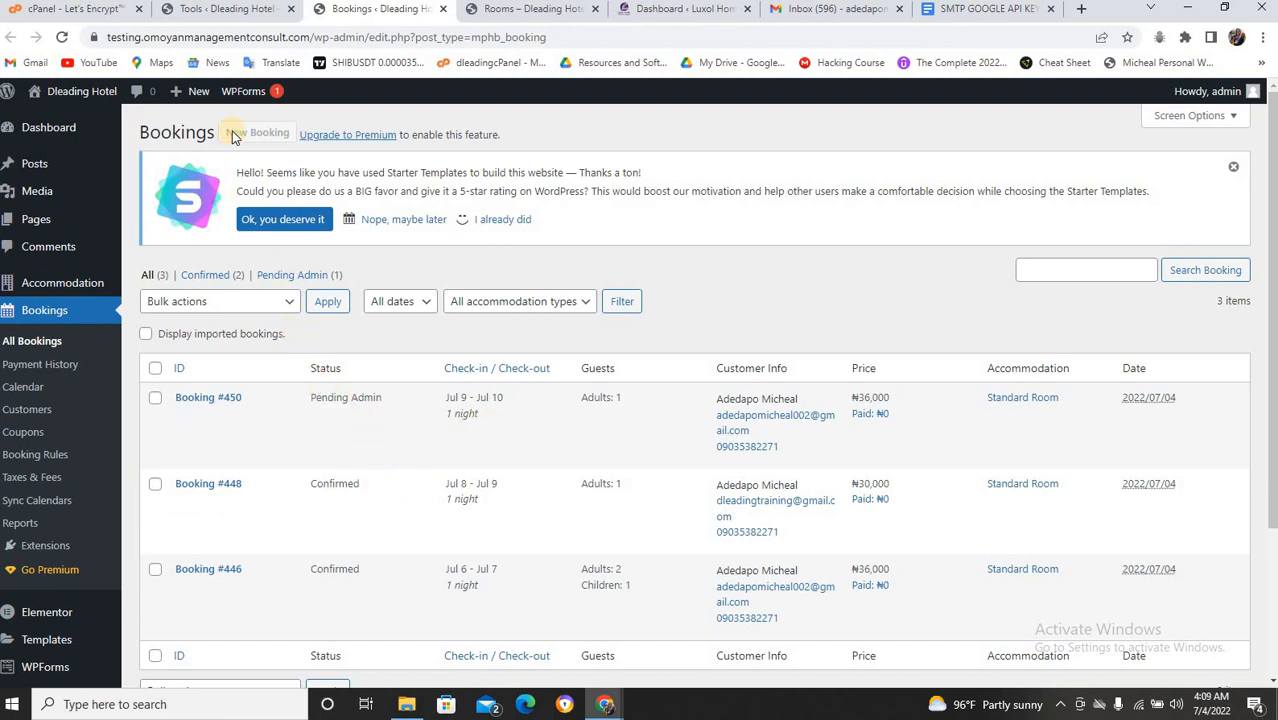
pyautogui.click(227, 12)
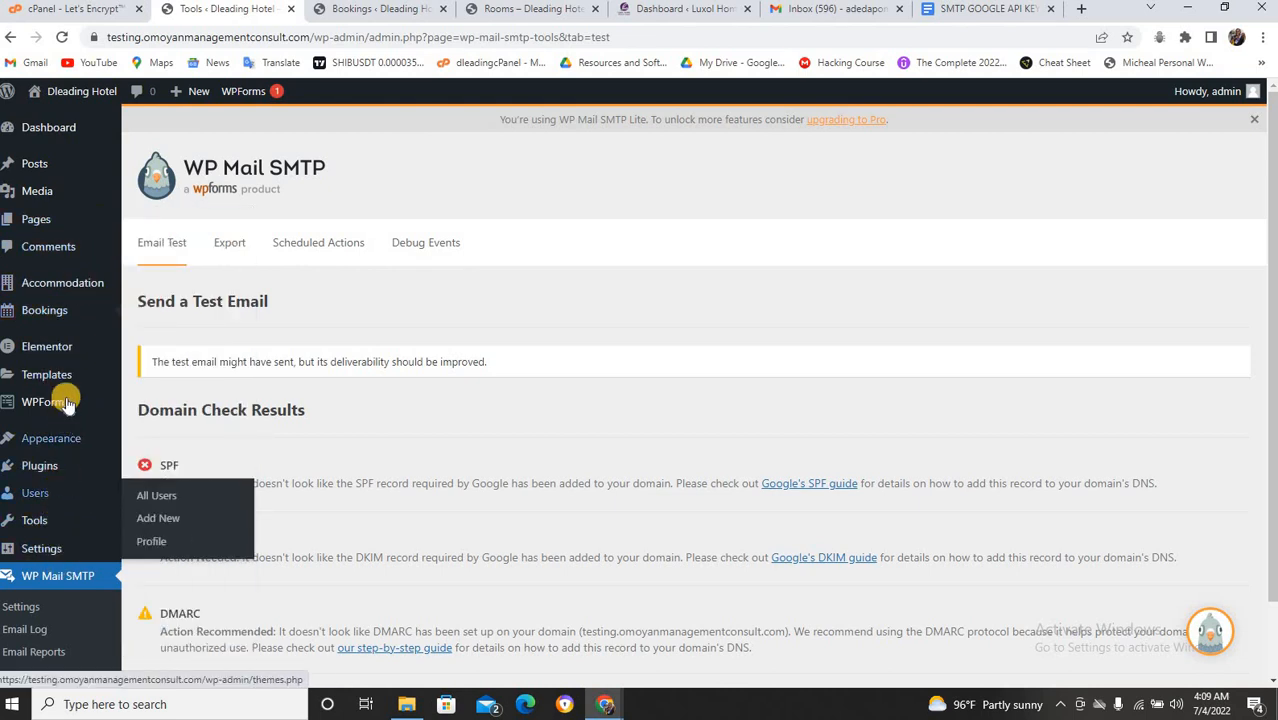
# Review the WP Mail SMTP Email Test results flagging SPF, DKIM and DMARC records.
pyautogui.moveTo(55, 402)
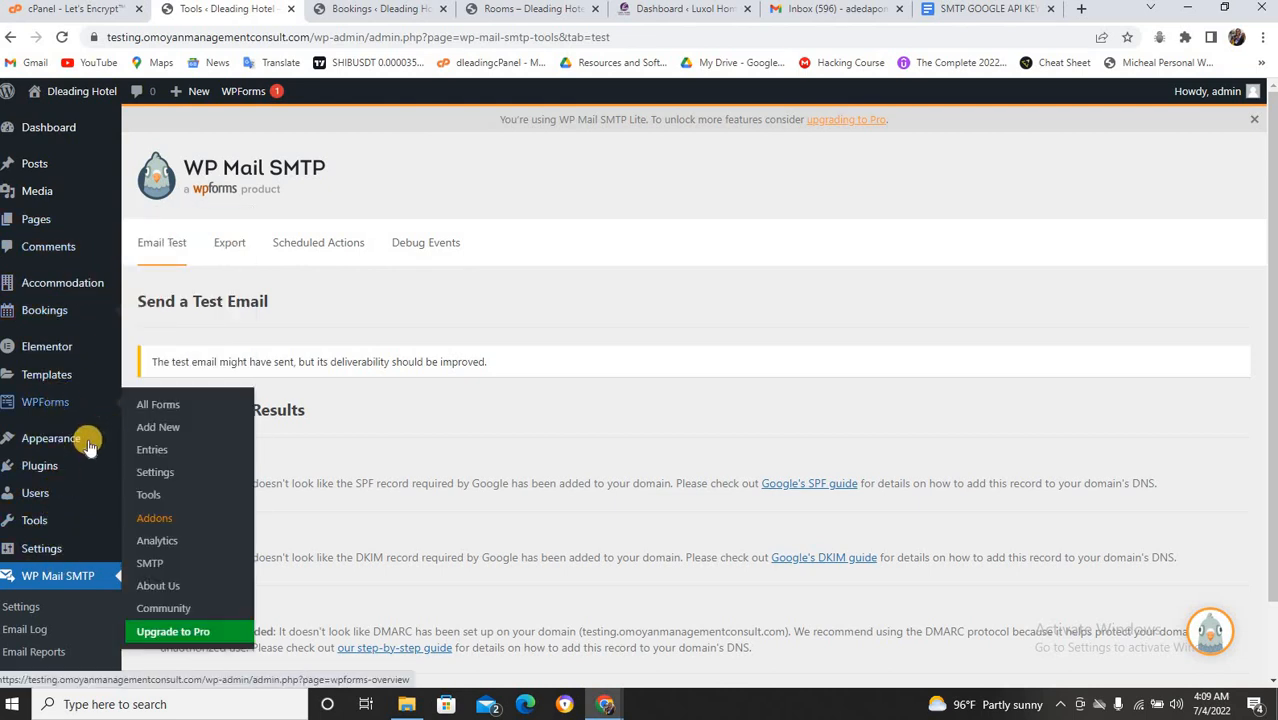
pyautogui.moveTo(60, 440)
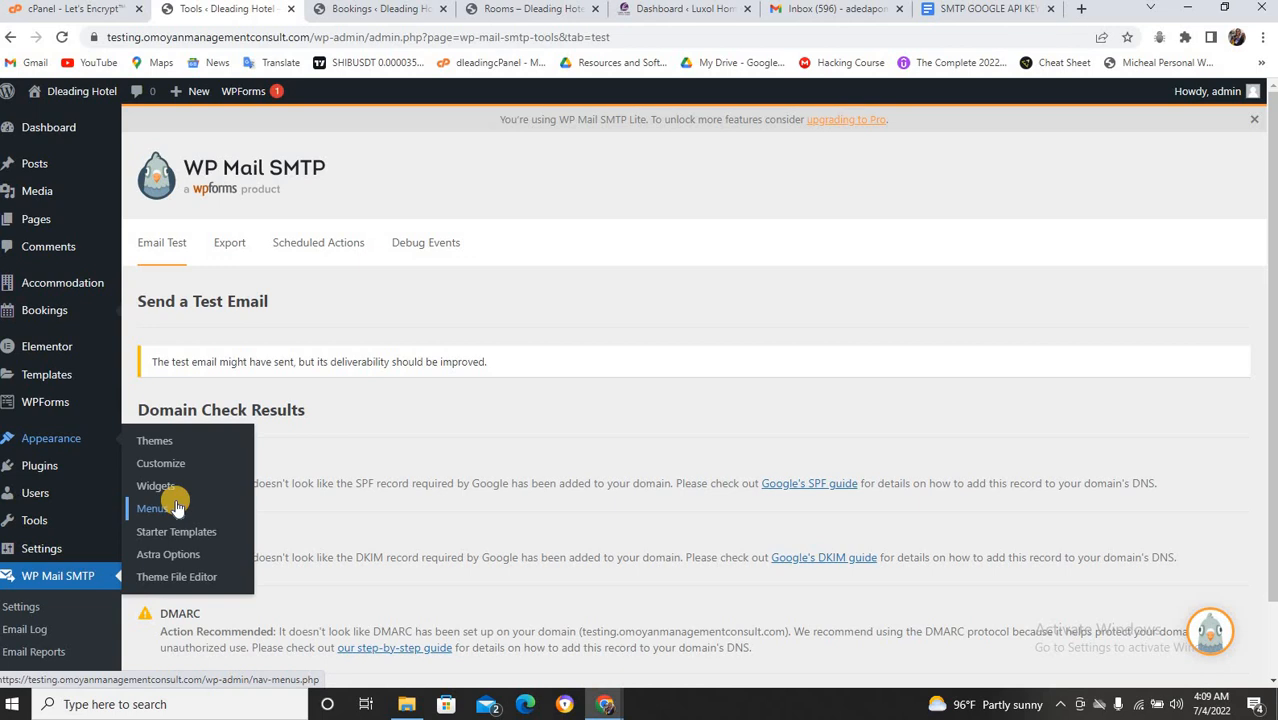
pyautogui.moveTo(85, 418)
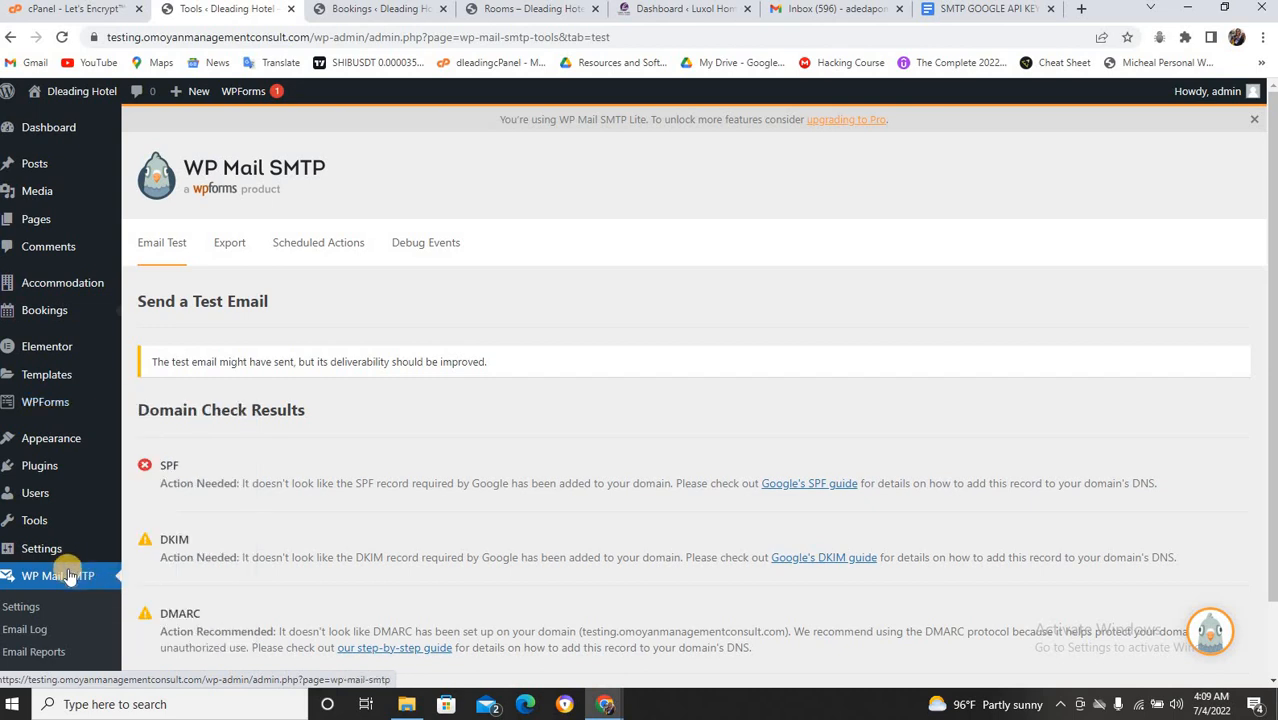
pyautogui.moveTo(115, 557)
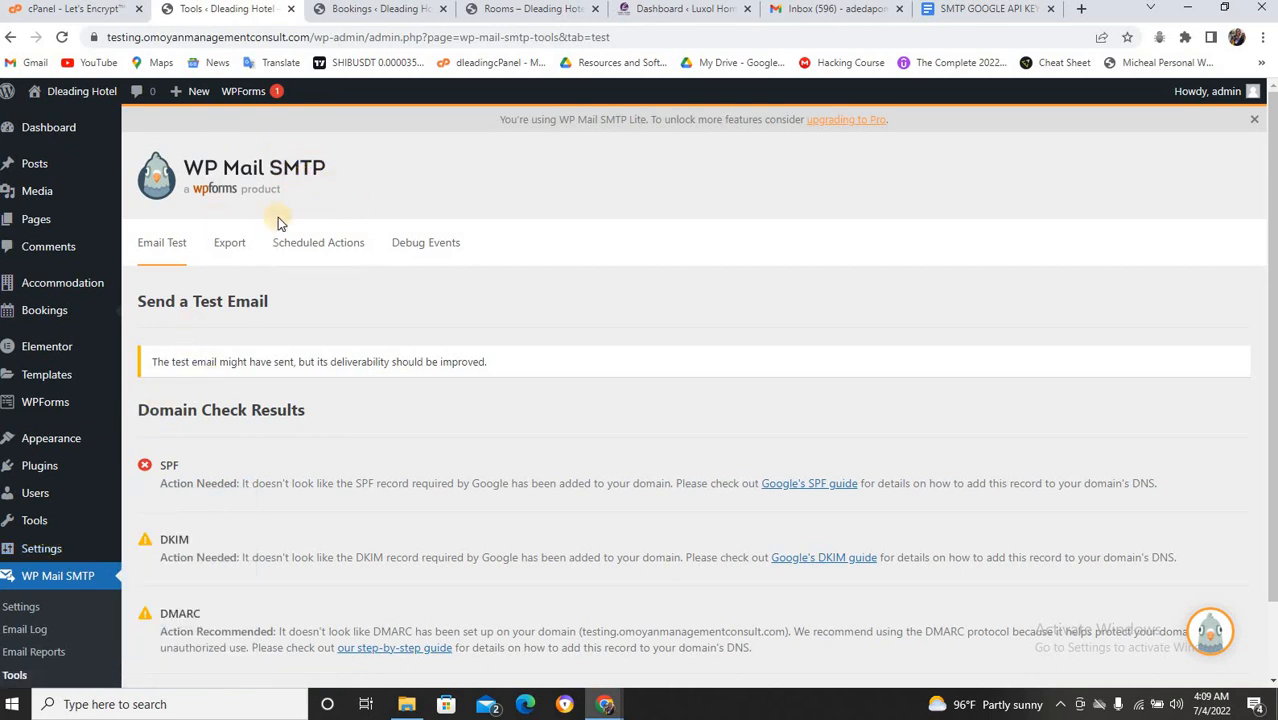
# Search Add New plugins for 'smtp', then switch to the SMTP GOOGLE API KEYS document.
pyautogui.moveTo(50, 465)
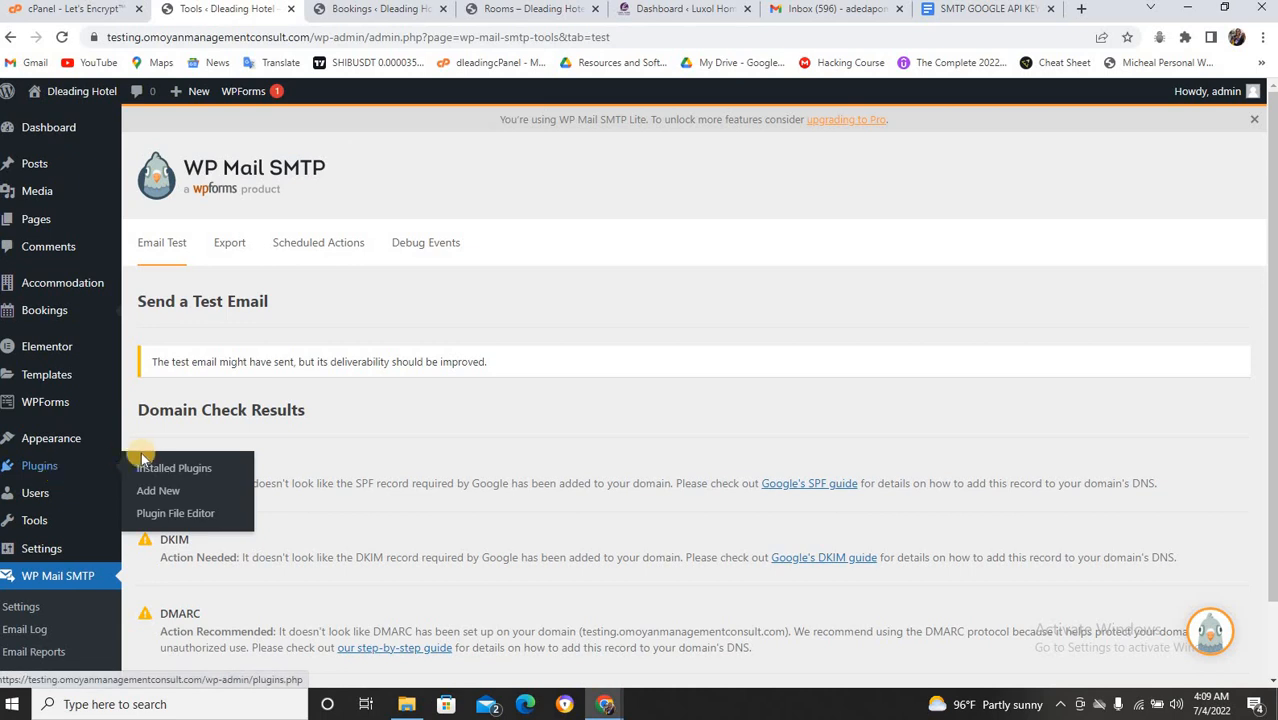
pyautogui.click(152, 492)
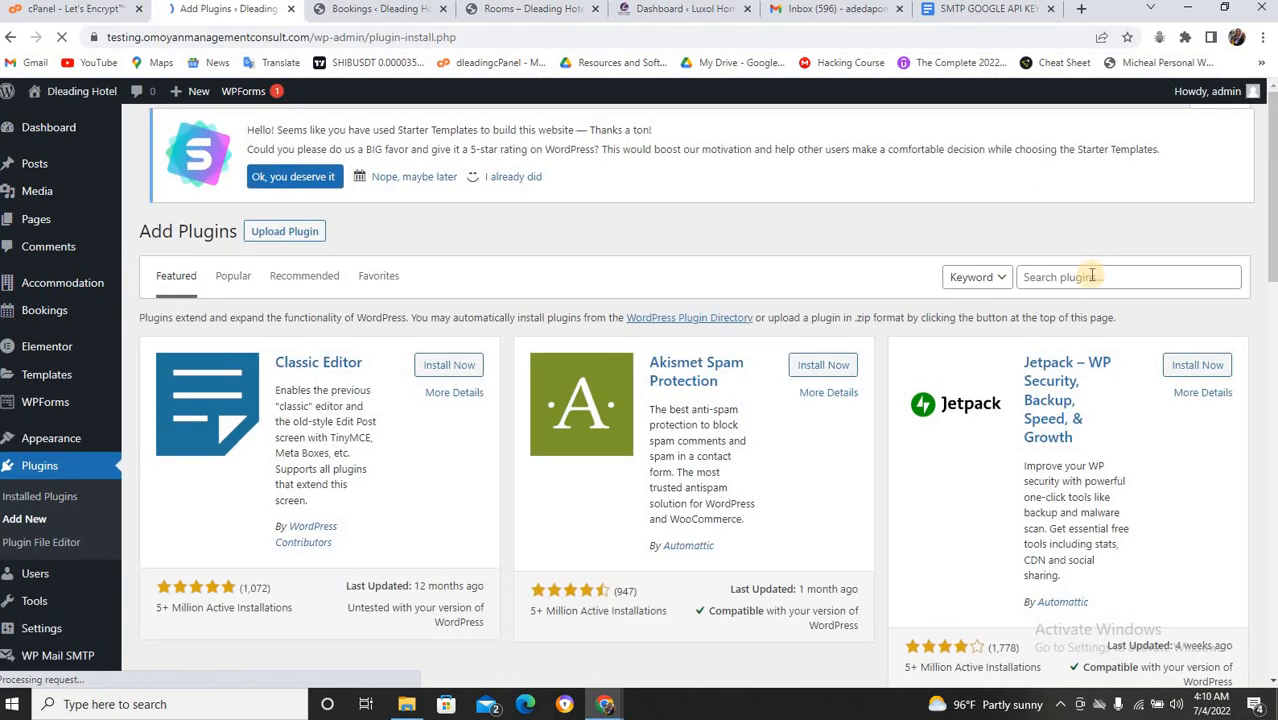
pyautogui.click(1092, 276)
pyautogui.write('smt')
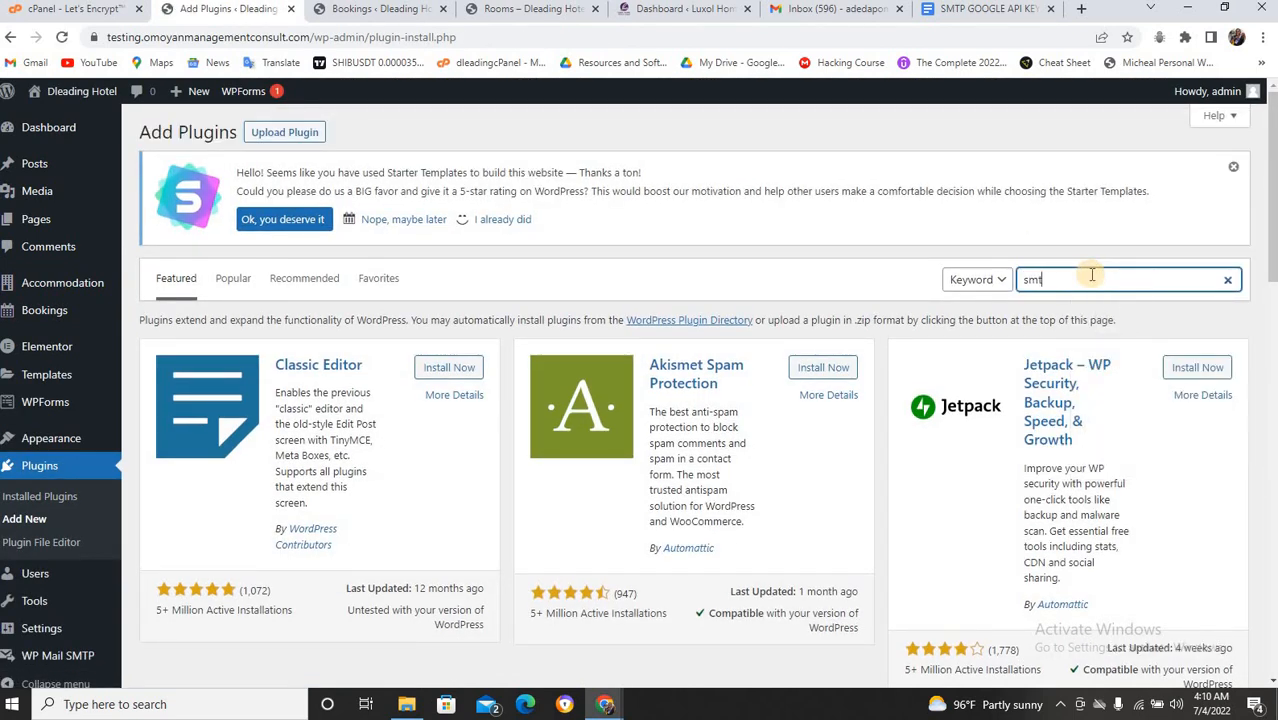
pyautogui.write('p')
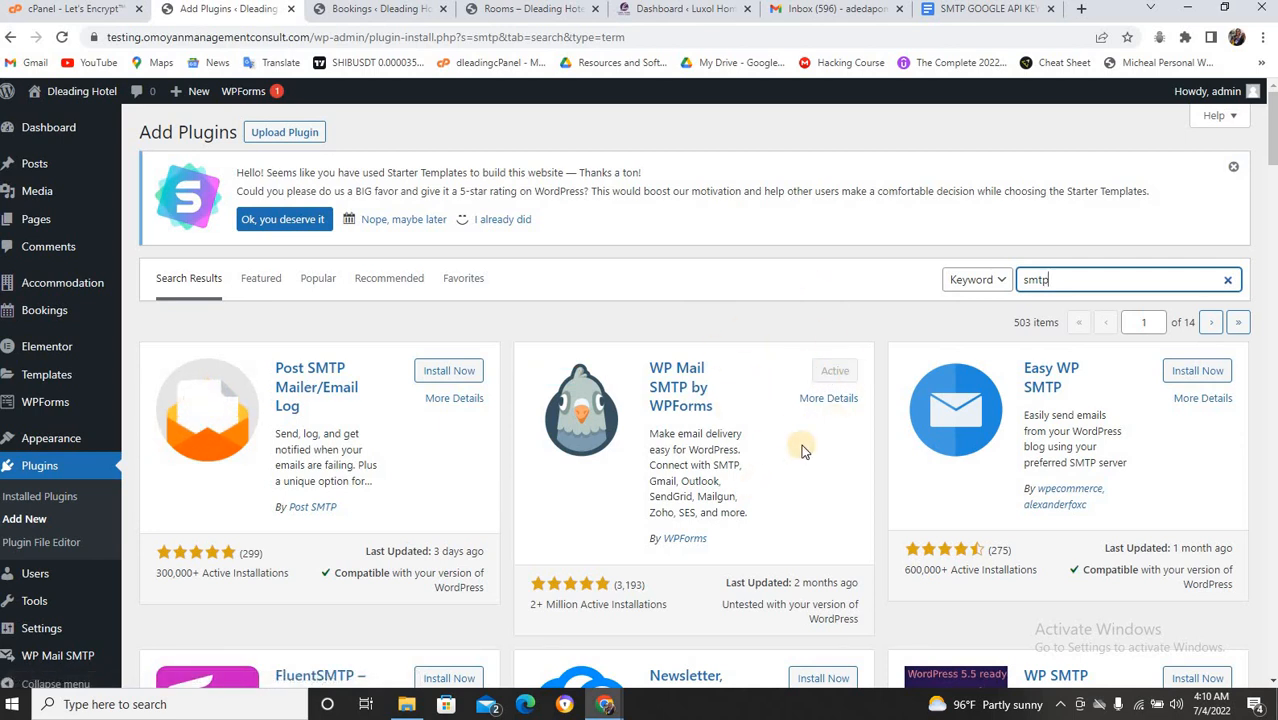
pyautogui.click(981, 9)
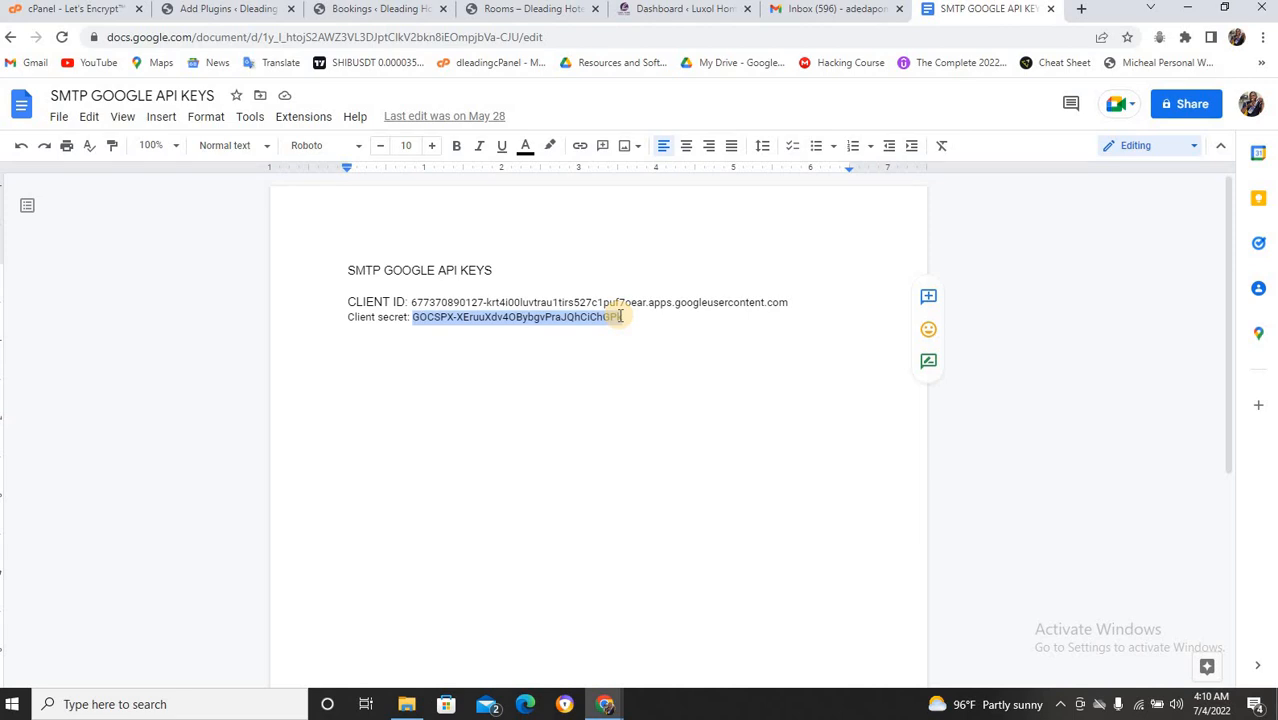
# Close the SMTP GOOGLE API KEYS document and load YouTube in a new tab.
pyautogui.click(483, 8)
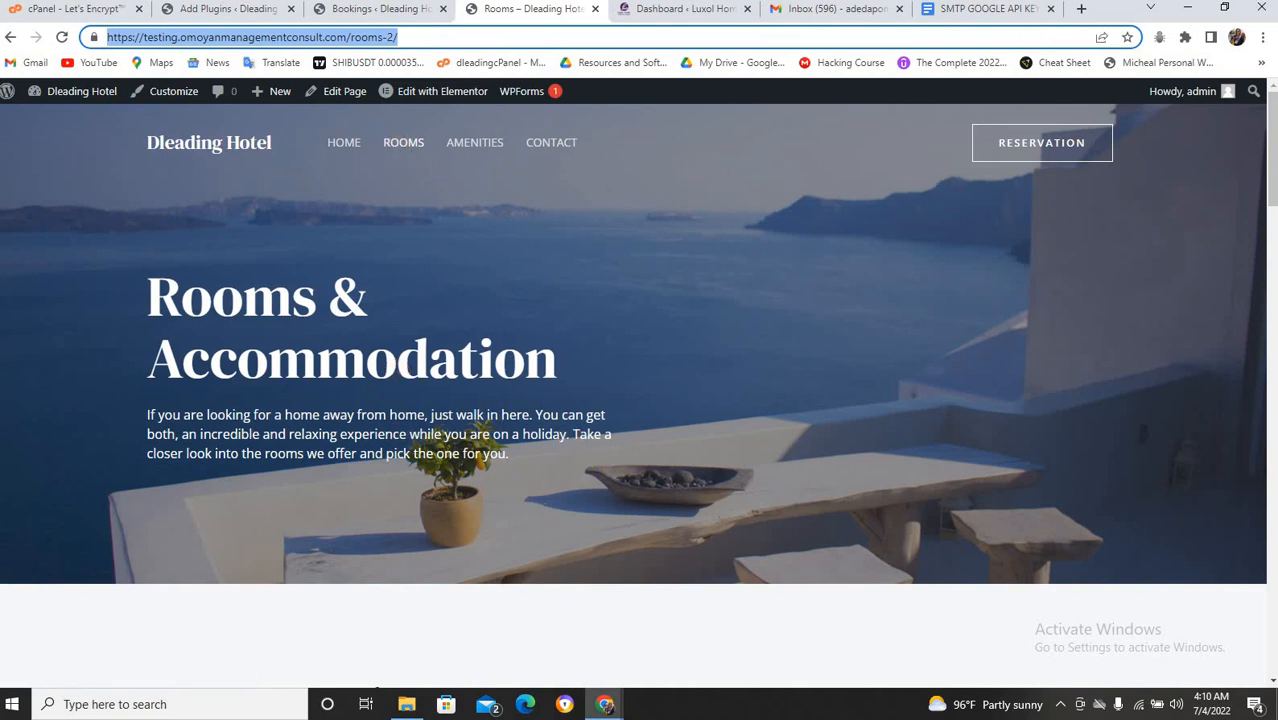
pyautogui.click(1050, 9)
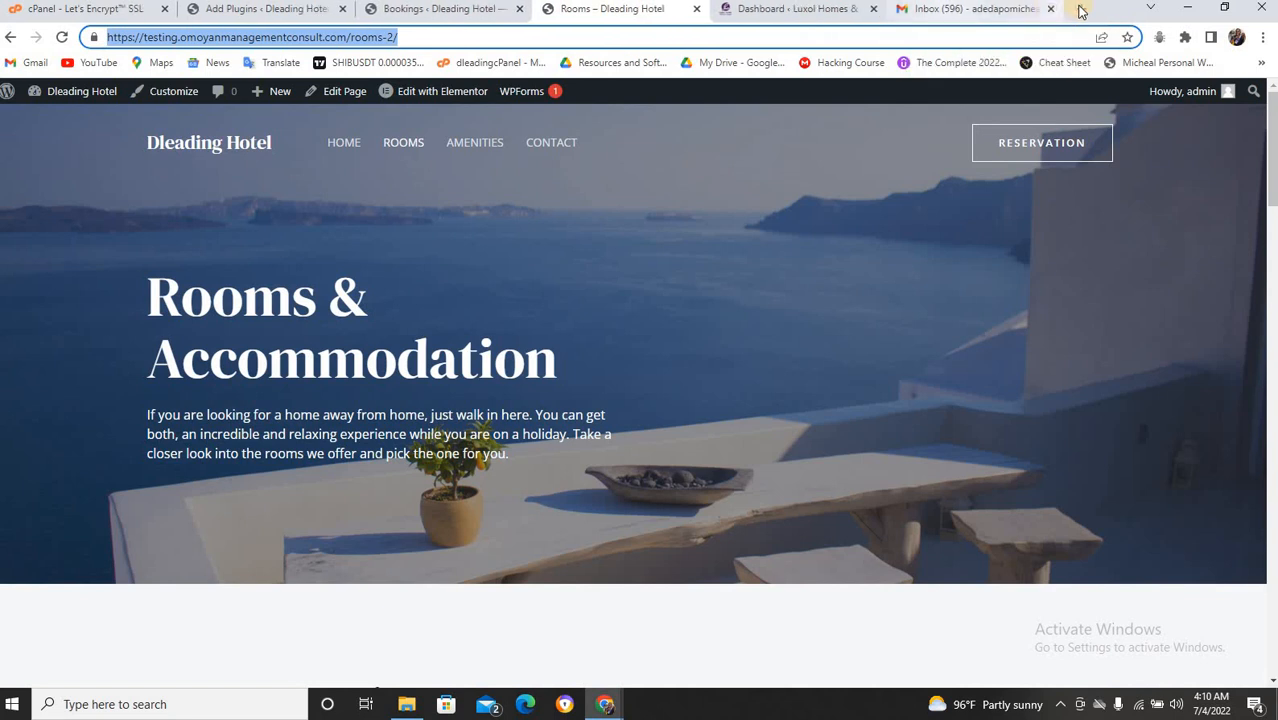
pyautogui.hotkey('ctrl', 't')
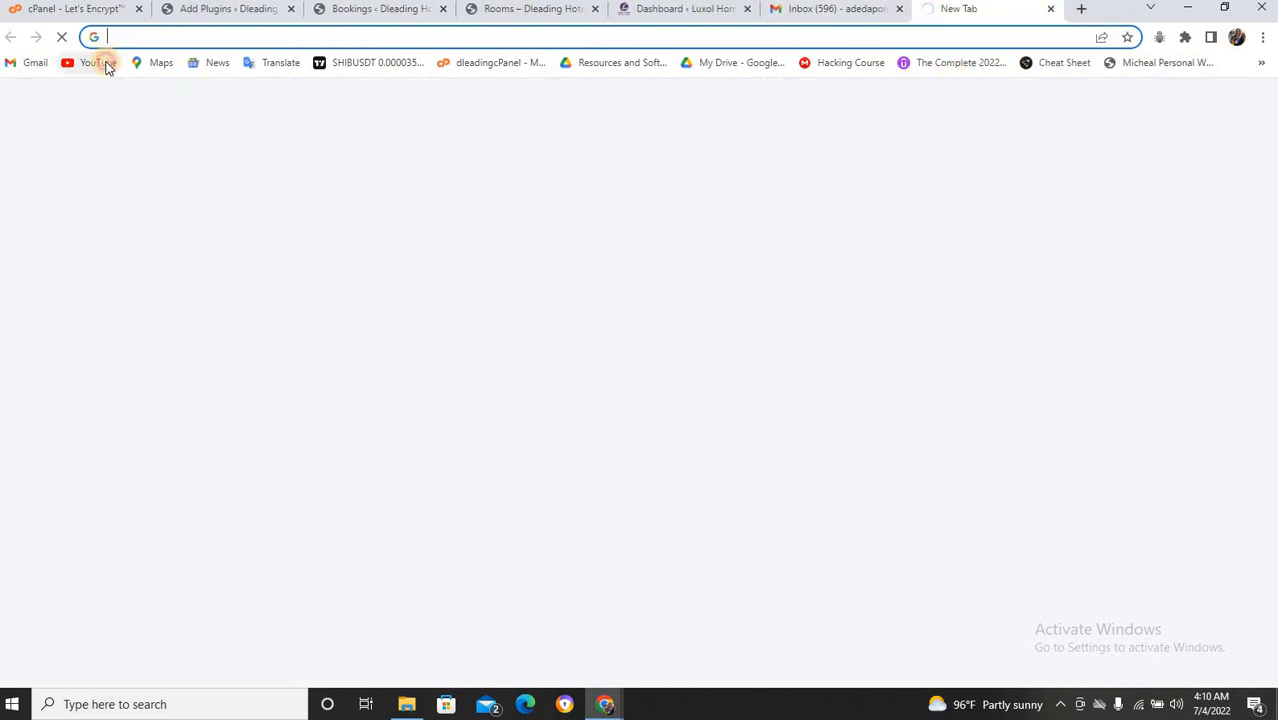
pyautogui.click(104, 62)
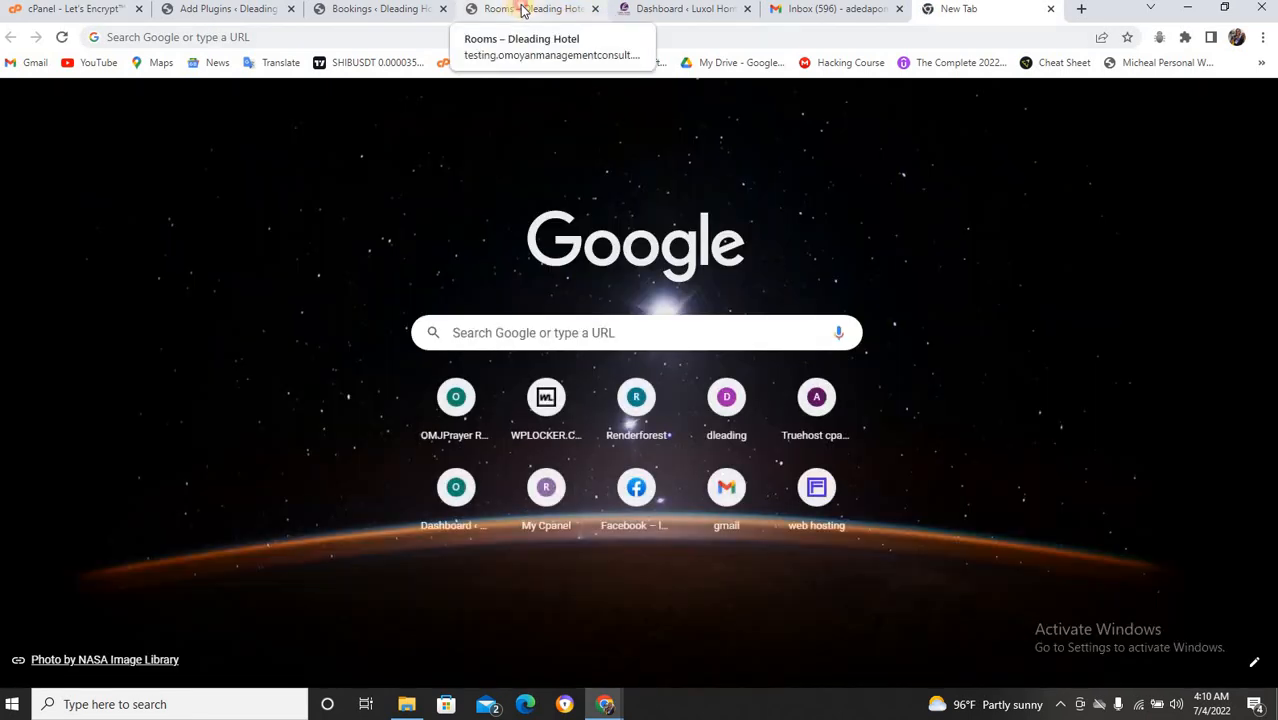
# Go to the hotel's Rooms page and open the Standard Room booking page.
pyautogui.click(516, 9)
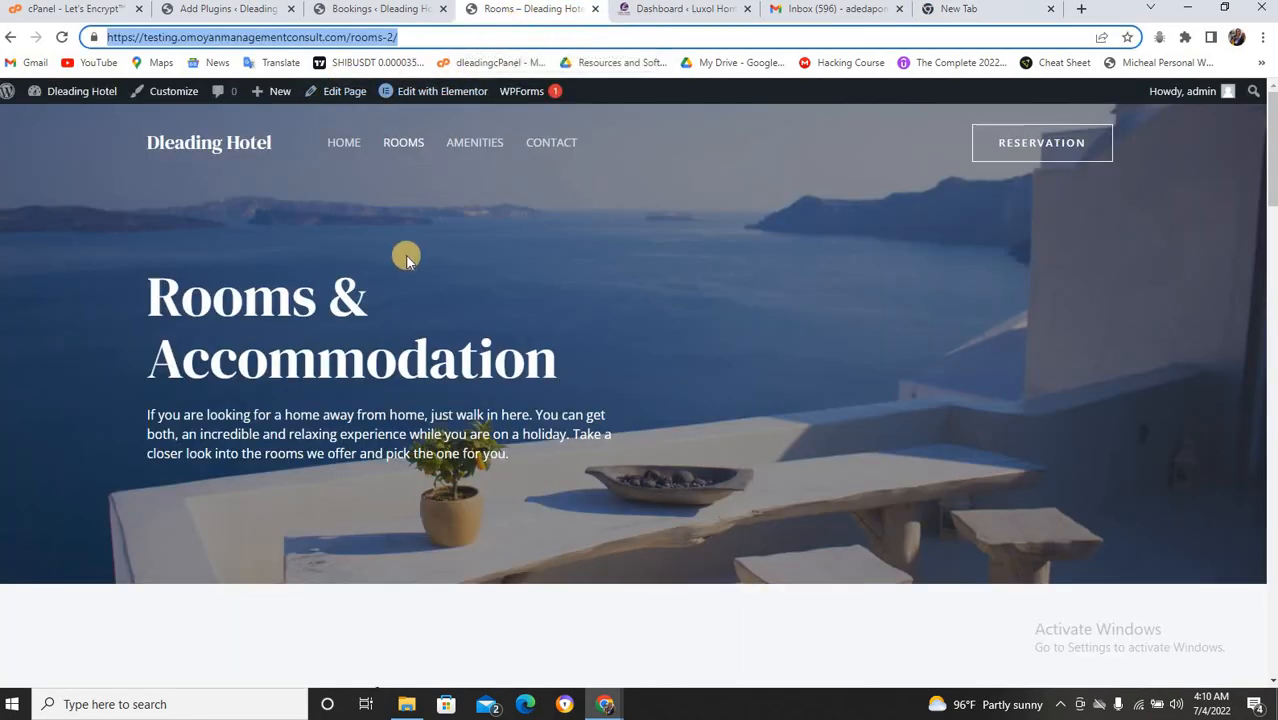
pyautogui.scroll(-5, 404, 257)
pyautogui.scroll(-3, 316, 385)
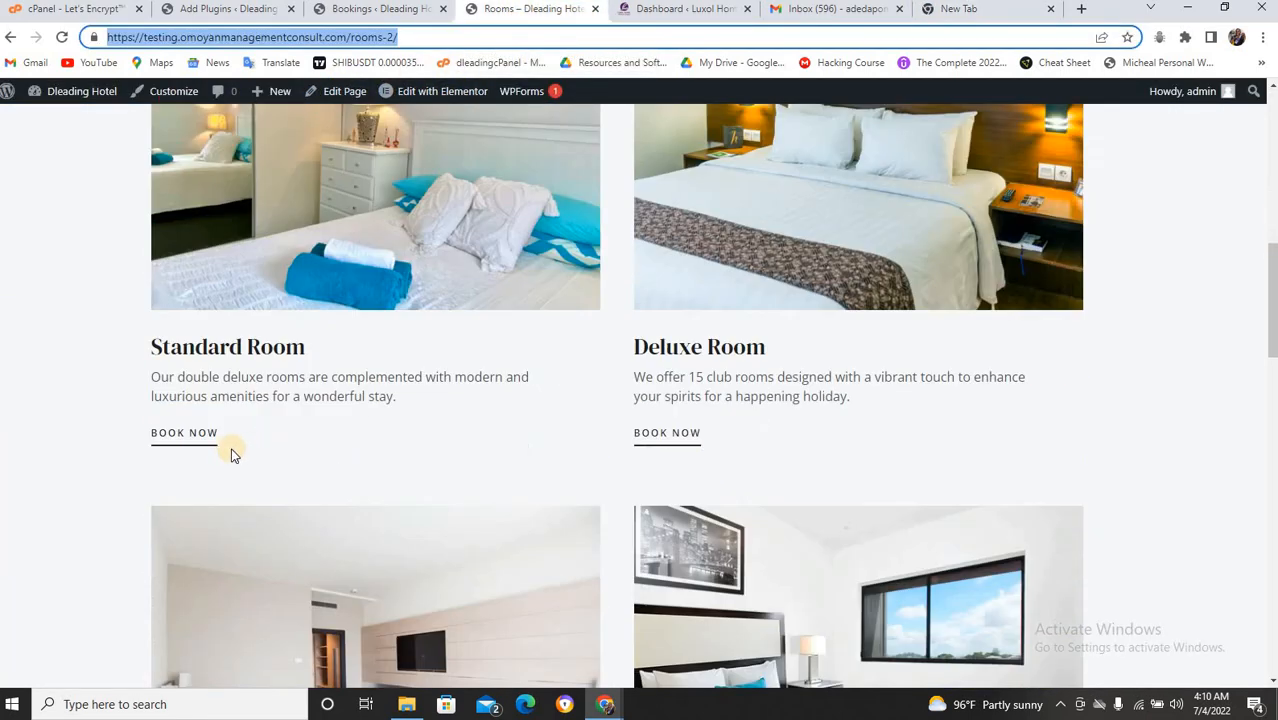
pyautogui.click(195, 436)
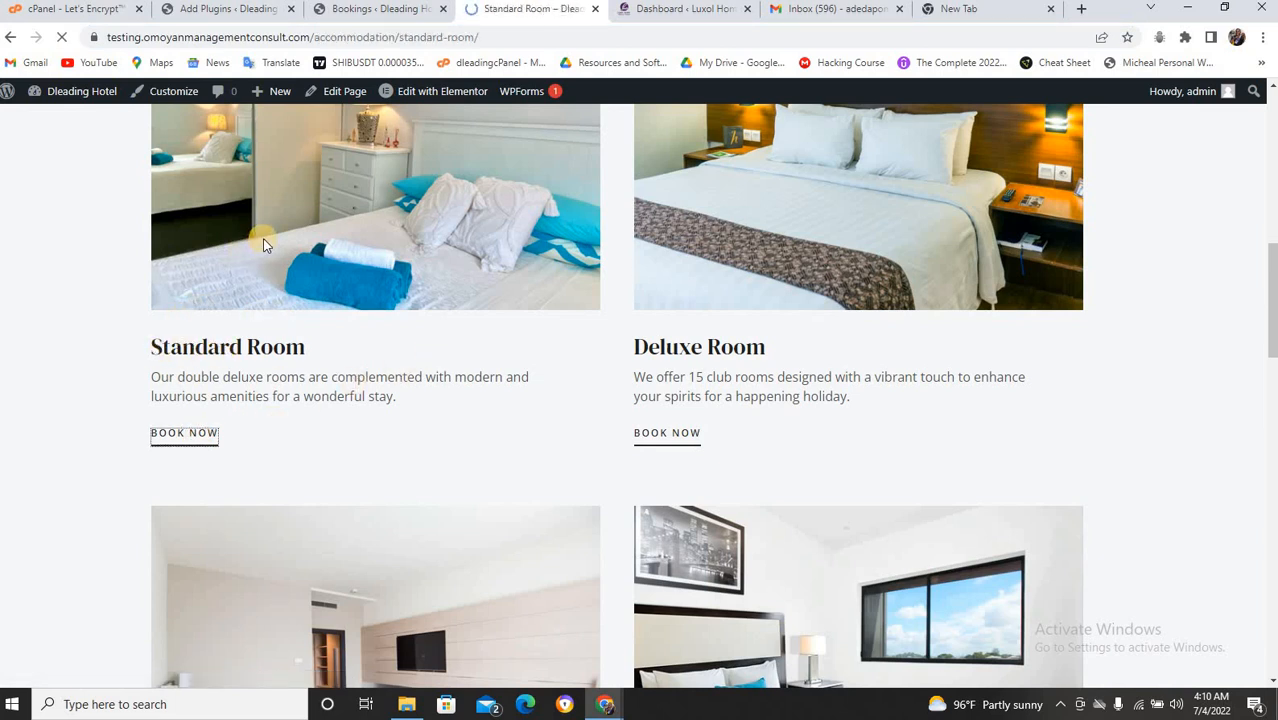
# Set the stay to July 7–8, 2022 and search for available rooms.
pyautogui.scroll(-3, 314, 219)
pyautogui.scroll(-9, 314, 219)
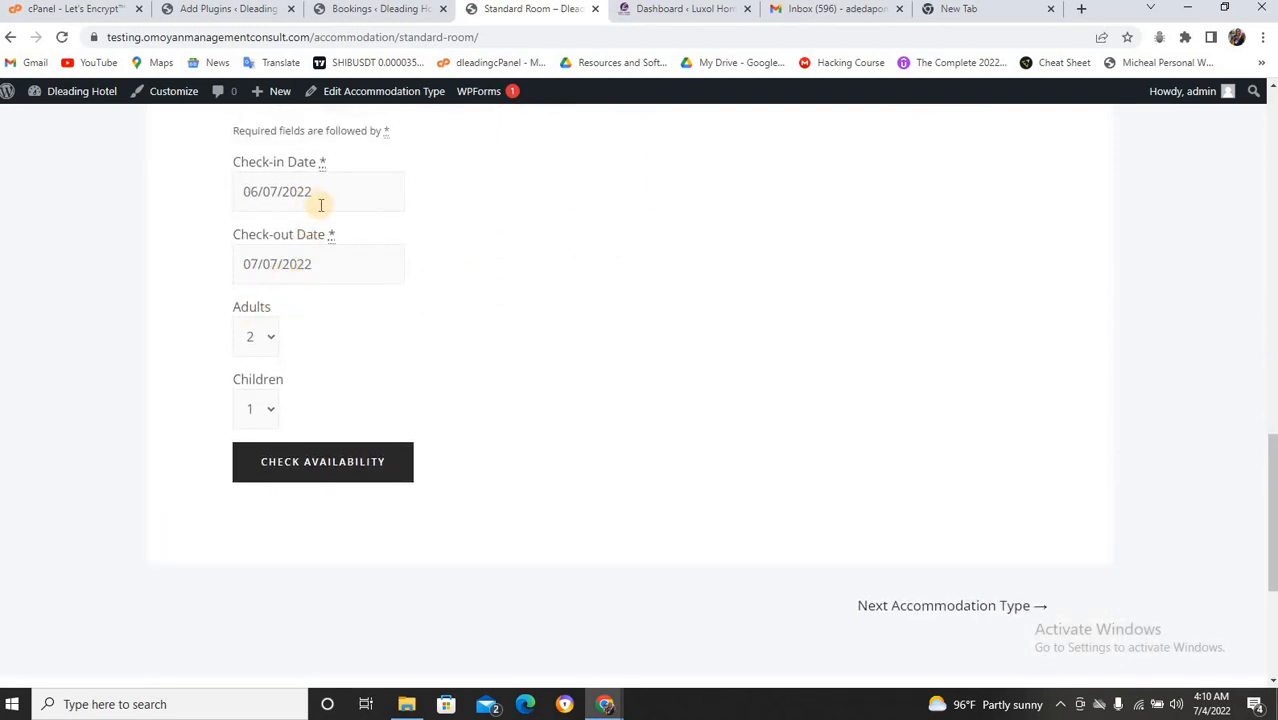
pyautogui.click(323, 197)
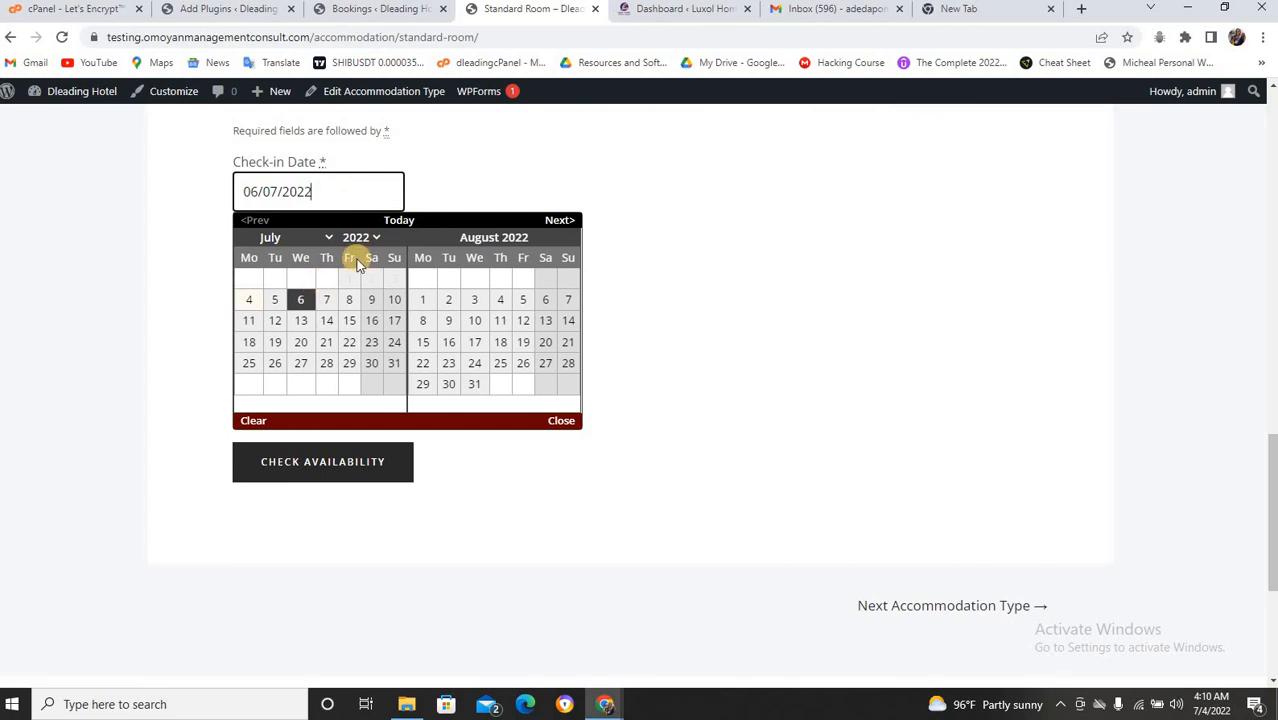
pyautogui.scroll(3, 373, 238)
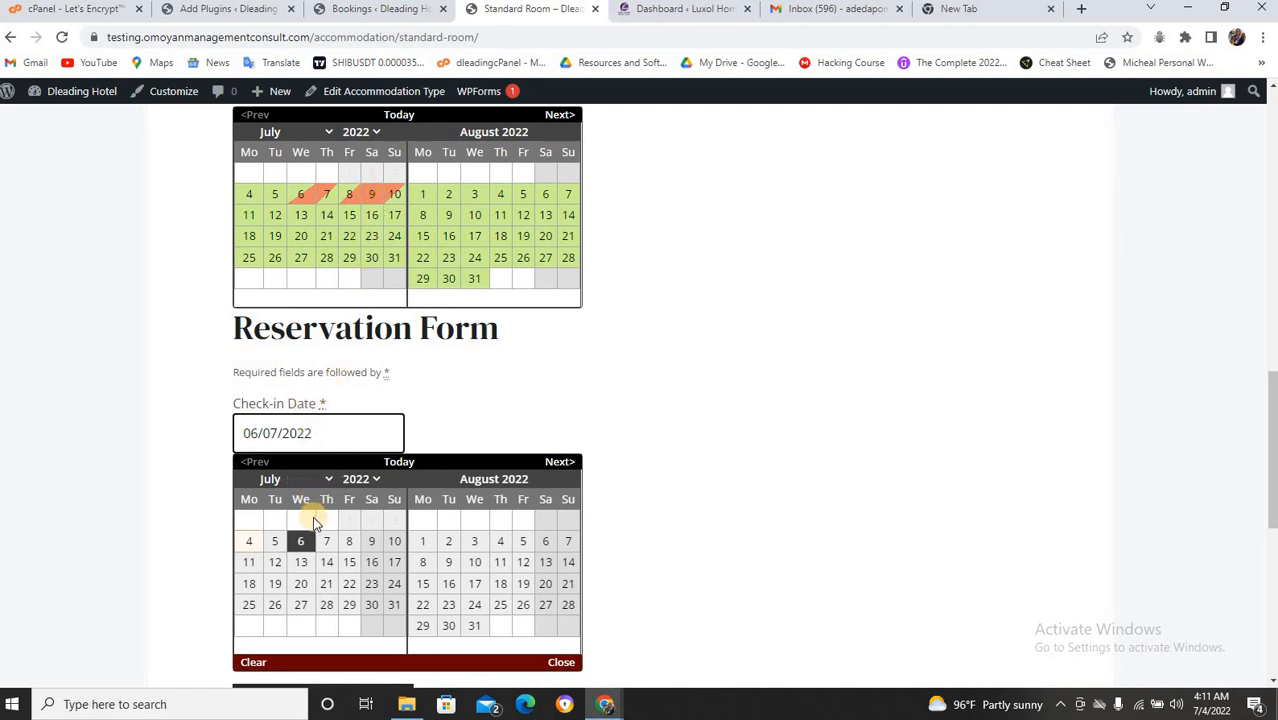
pyautogui.click(331, 547)
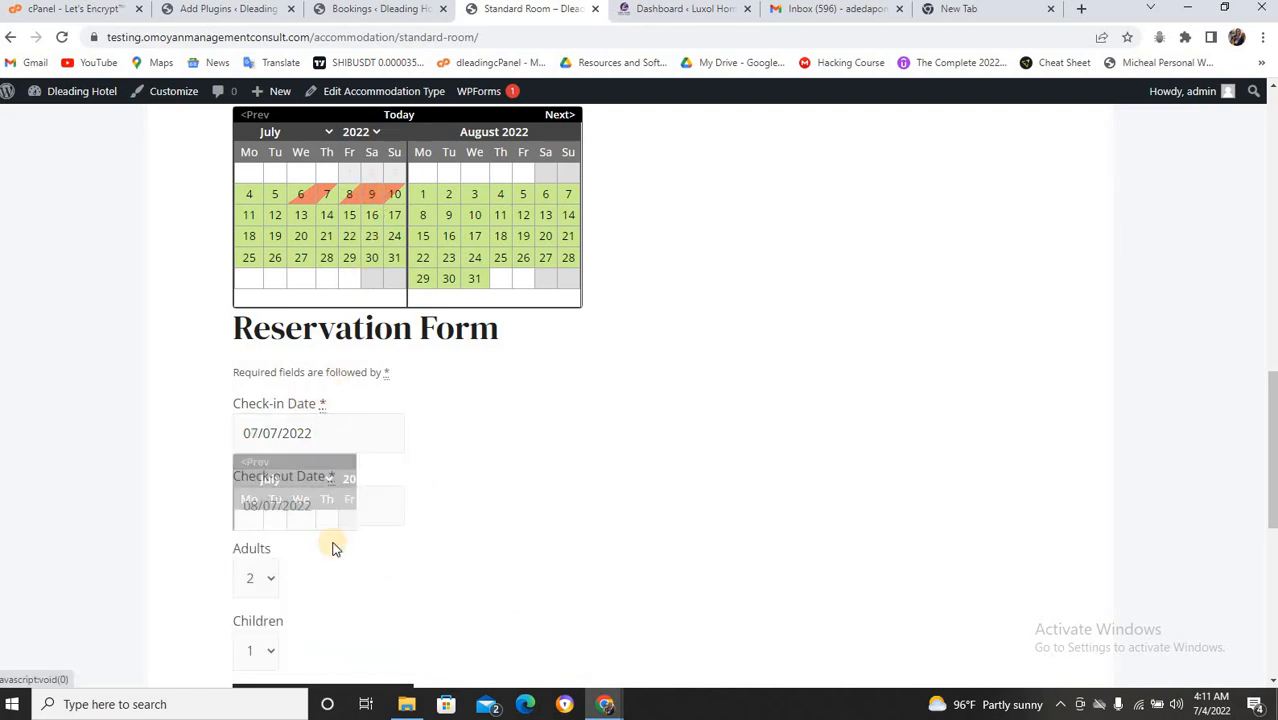
pyautogui.scroll(-1, 355, 526)
pyautogui.scroll(-2, 355, 526)
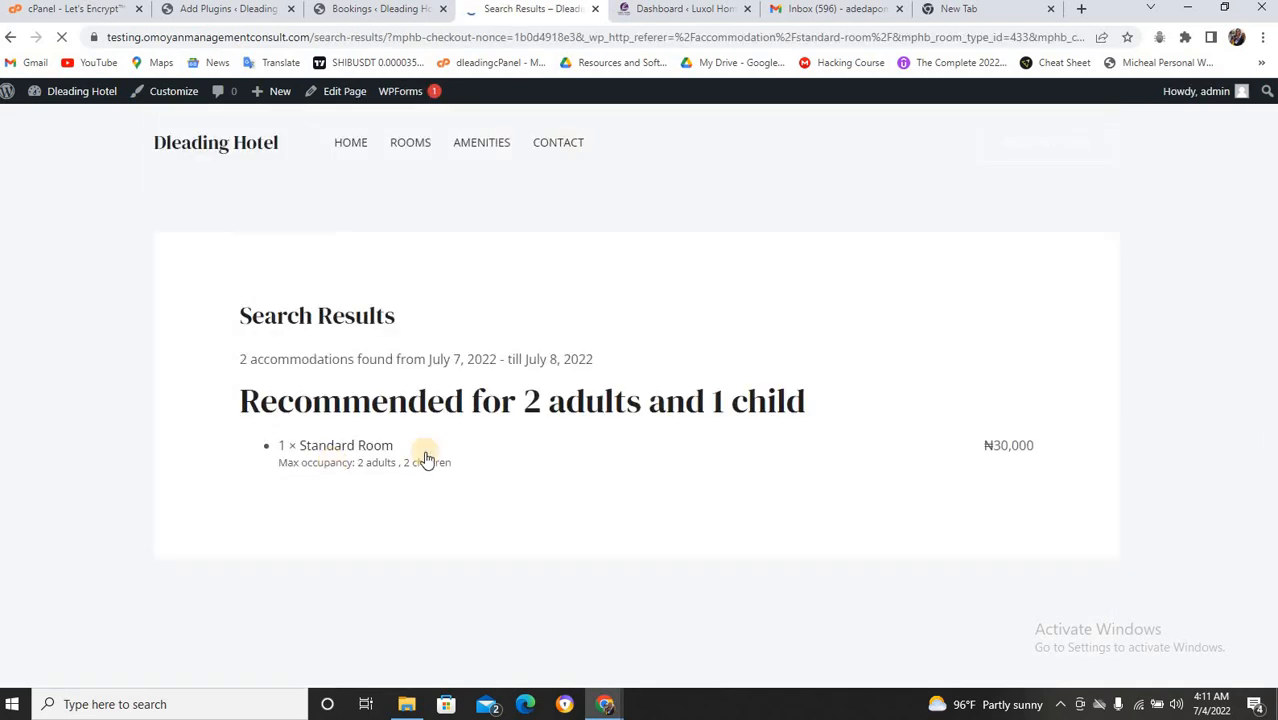
# Reserve the Standard Room for 1 adult and 0 children, adding guest name and driving service.
pyautogui.click(951, 549)
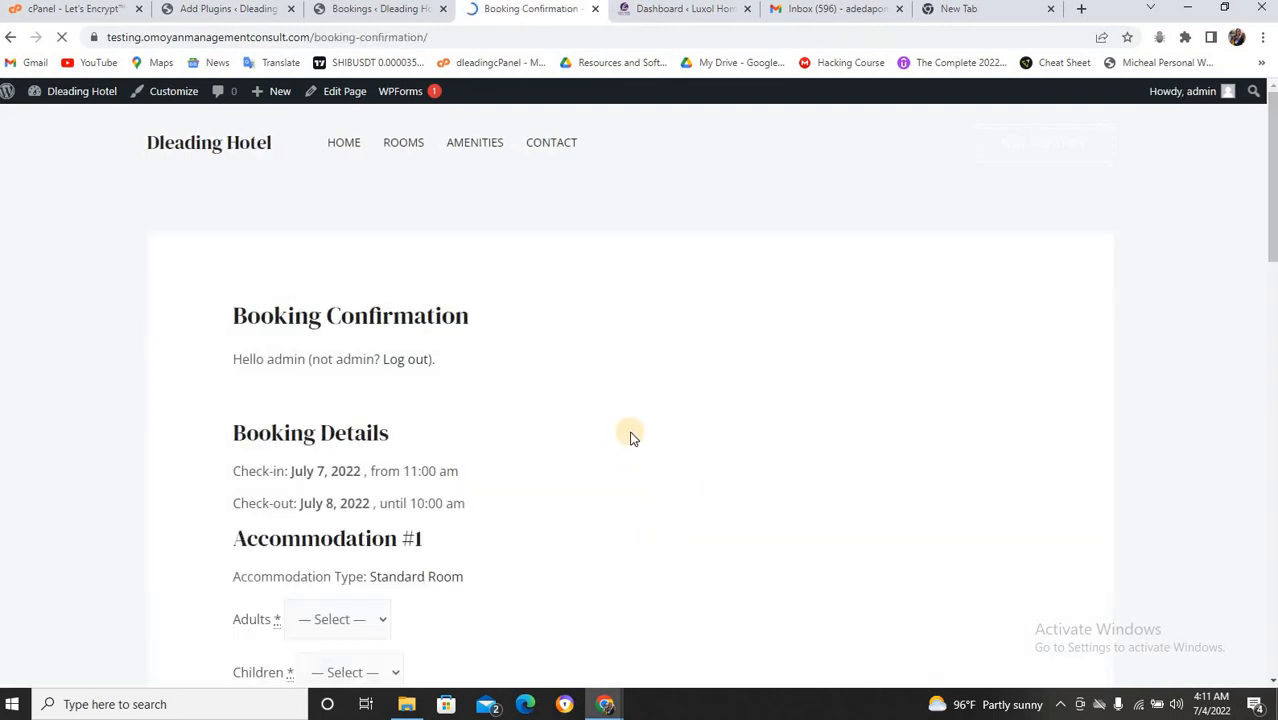
pyautogui.scroll(-2, 614, 442)
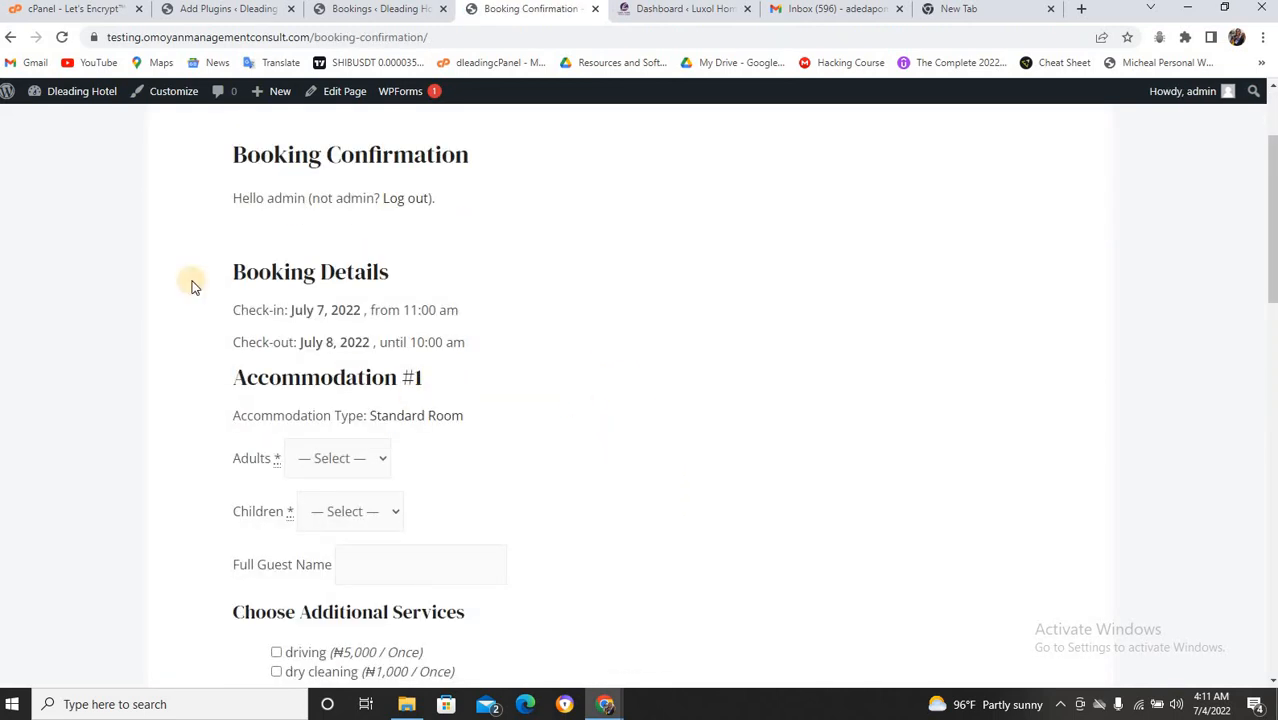
pyautogui.scroll(-1, 297, 195)
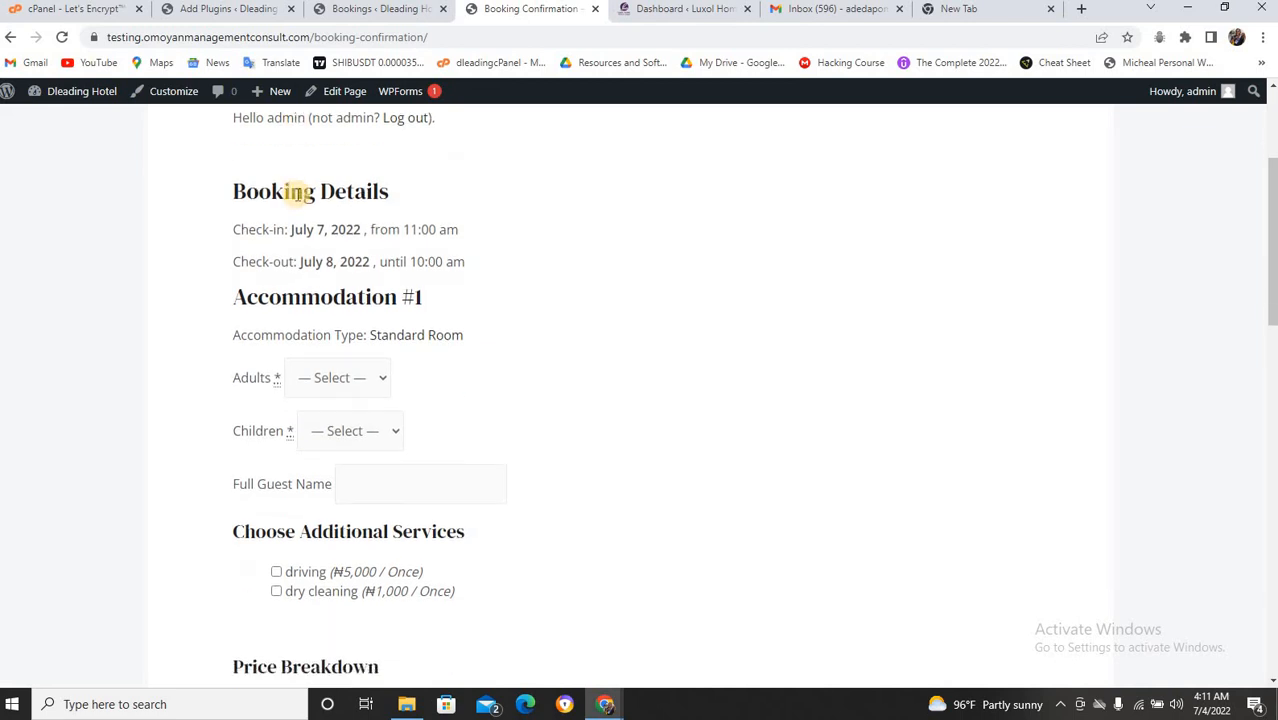
pyautogui.scroll(1, 296, 220)
pyautogui.click(372, 298)
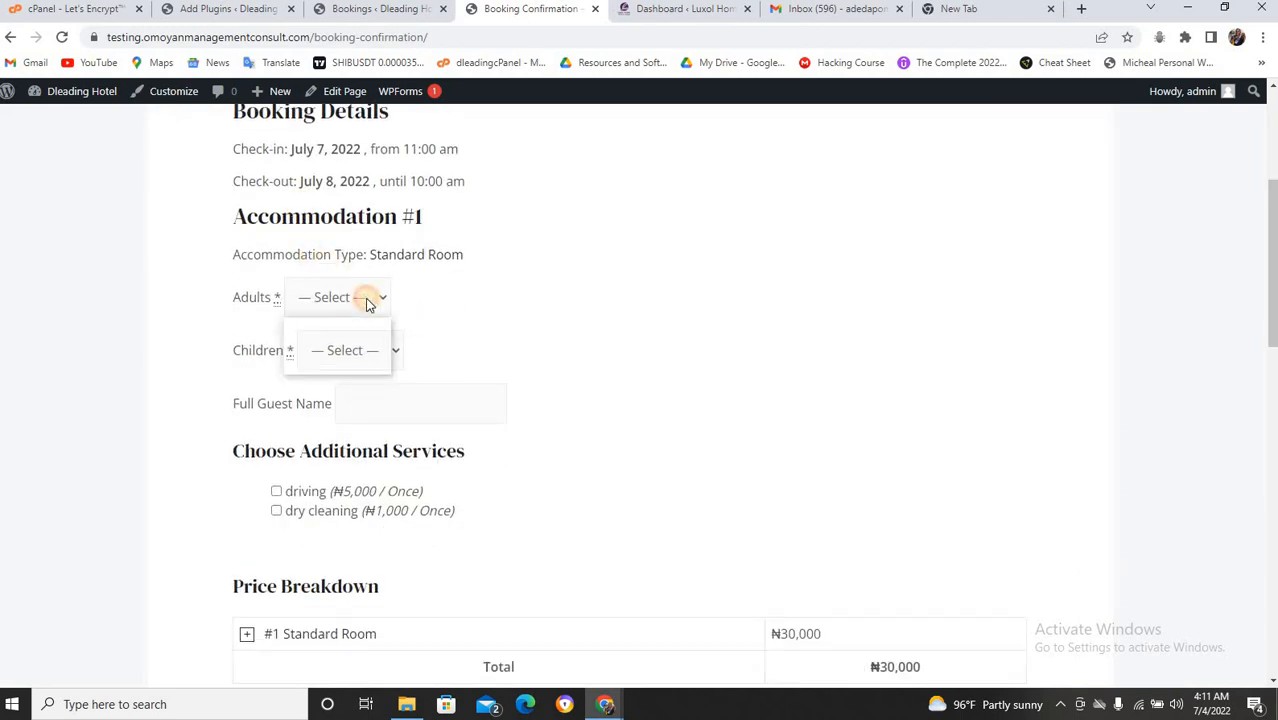
pyautogui.click(358, 344)
pyautogui.click(364, 360)
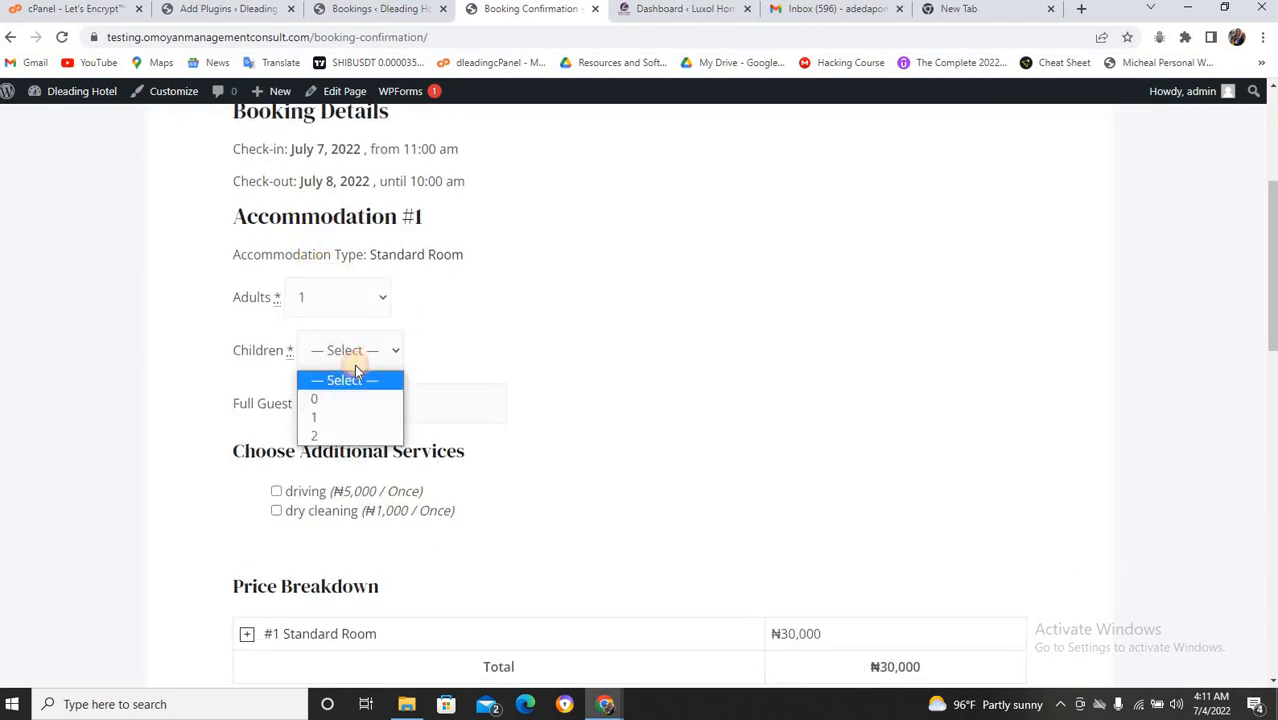
pyautogui.click(357, 398)
pyautogui.click(373, 409)
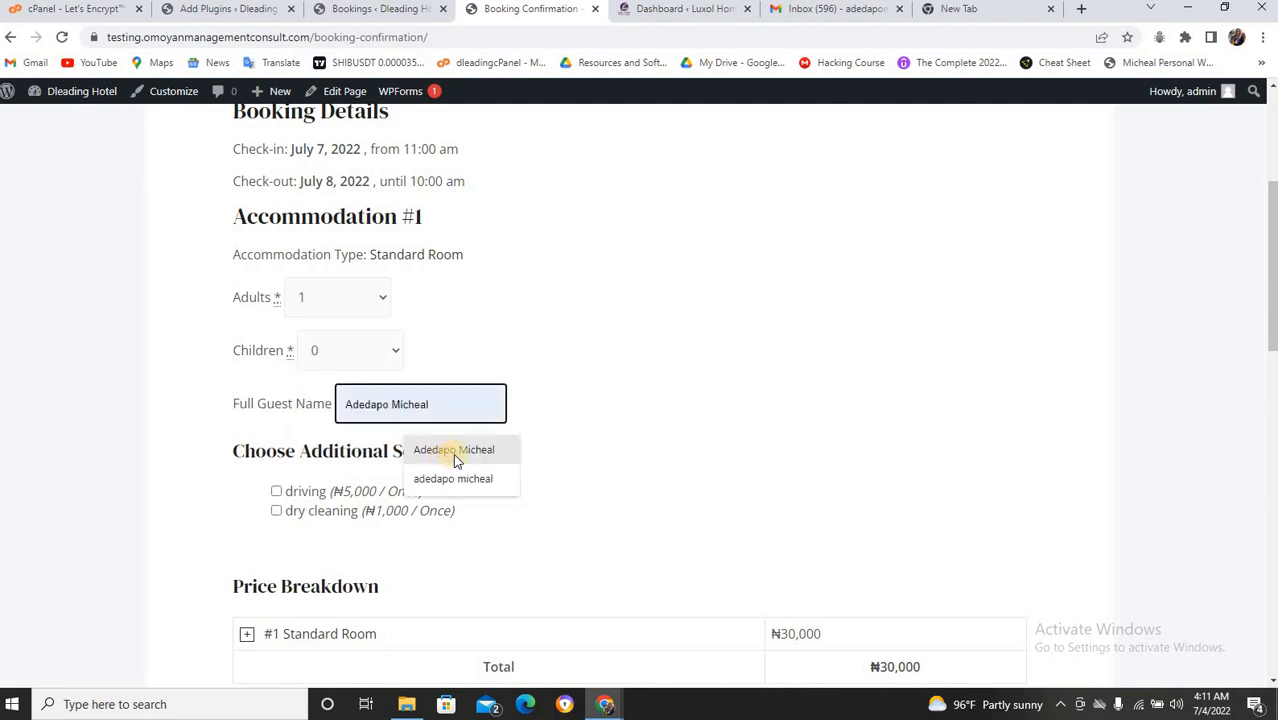
pyautogui.click(455, 451)
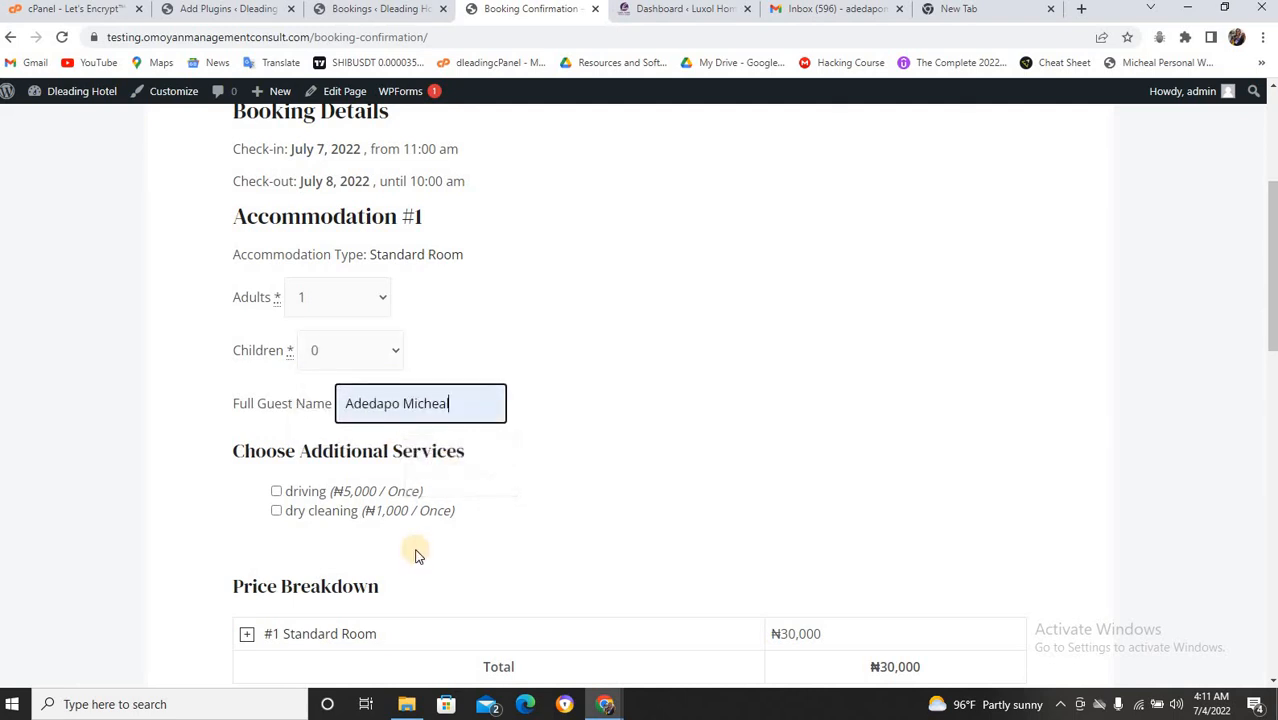
pyautogui.click(276, 491)
pyautogui.click(276, 510)
# Fill in the guest's name, phone and e-mail under Your Information.
pyautogui.scroll(-2, 199, 470)
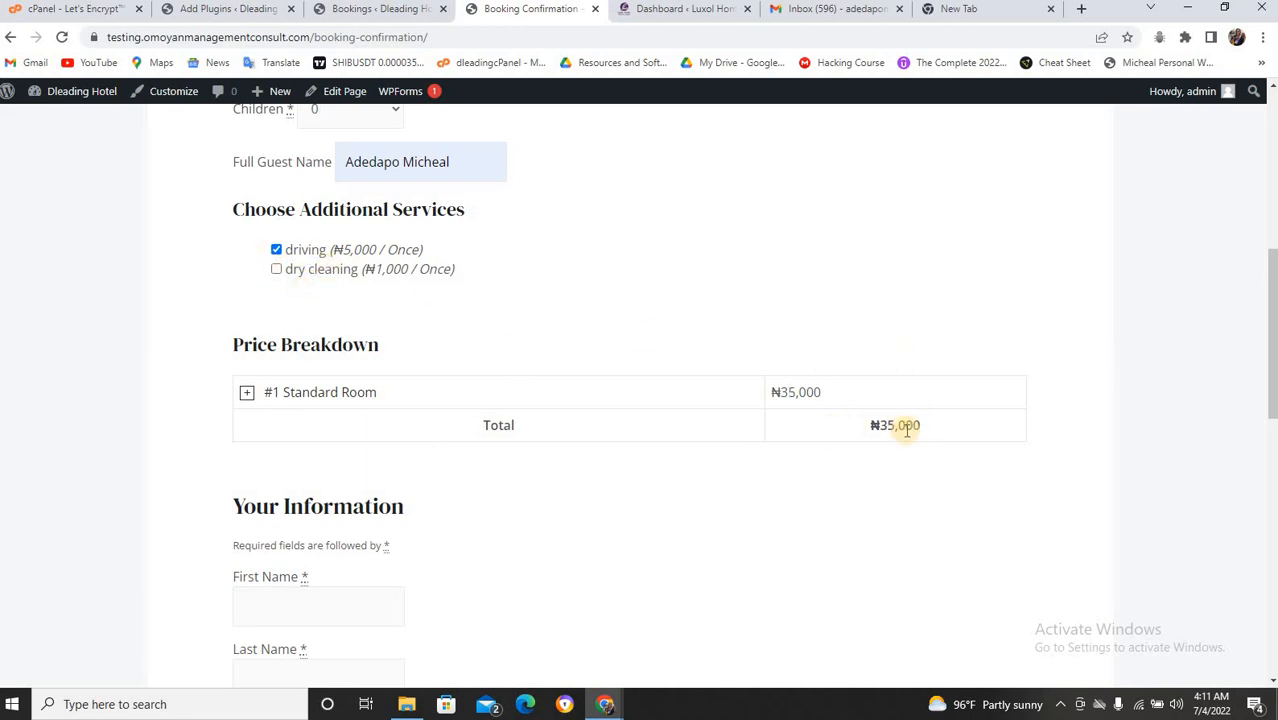
pyautogui.scroll(-3, 434, 398)
pyautogui.click(300, 368)
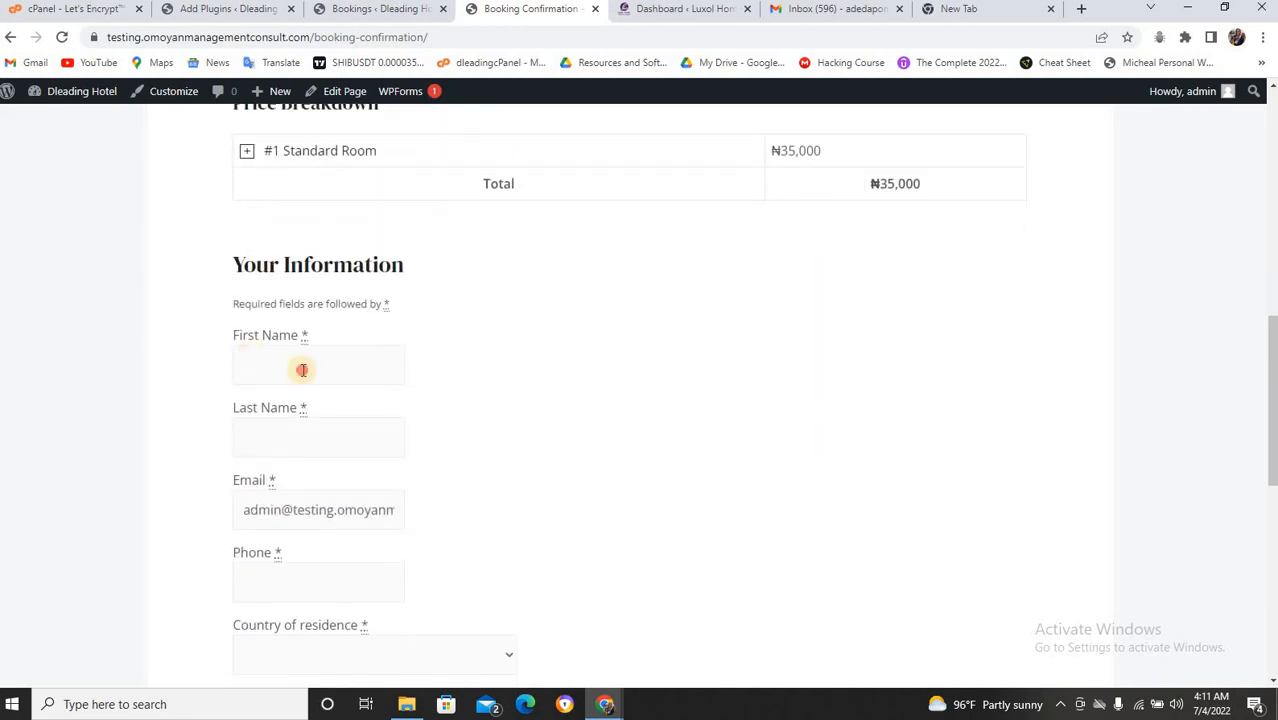
pyautogui.click(384, 428)
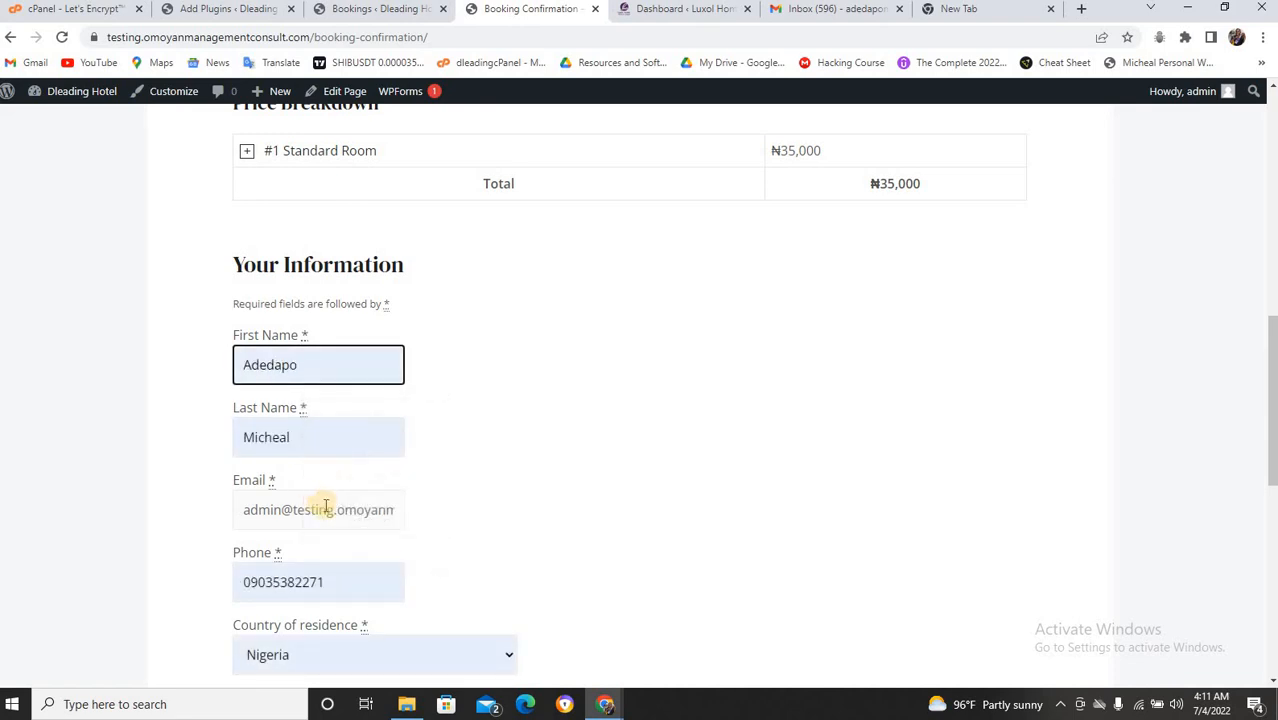
pyautogui.click(325, 508)
pyautogui.tripleClick(314, 507)
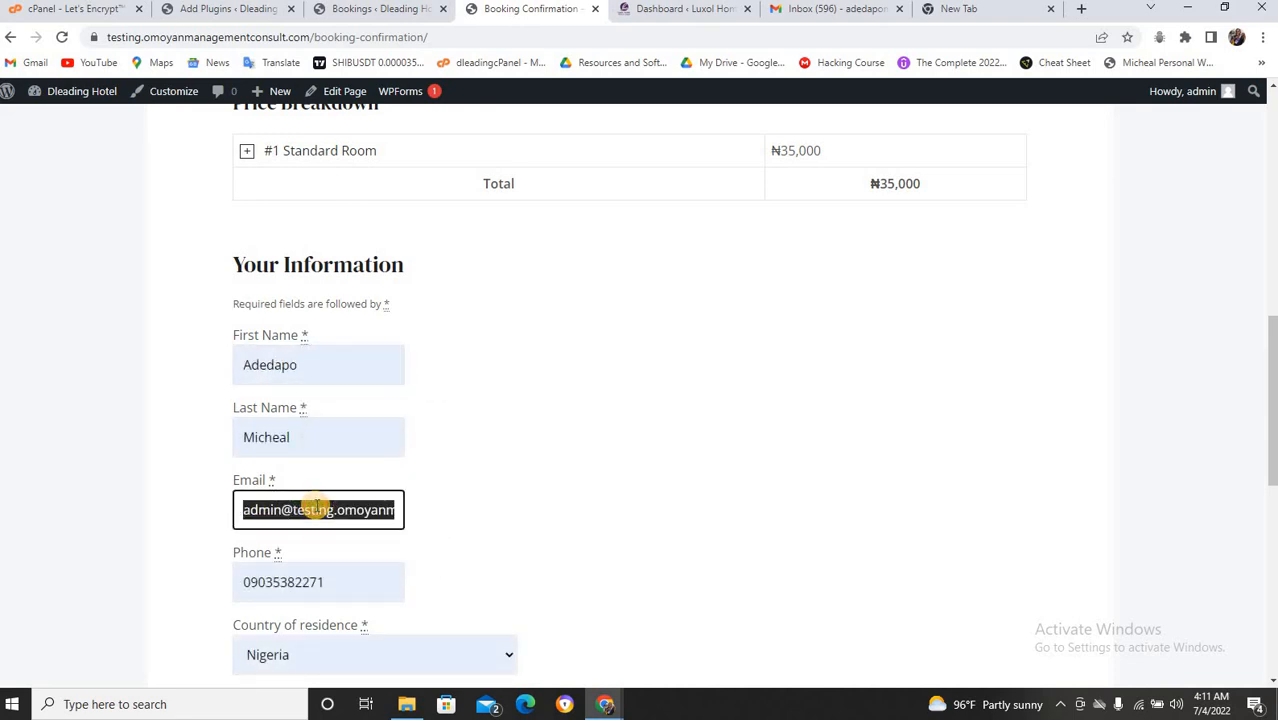
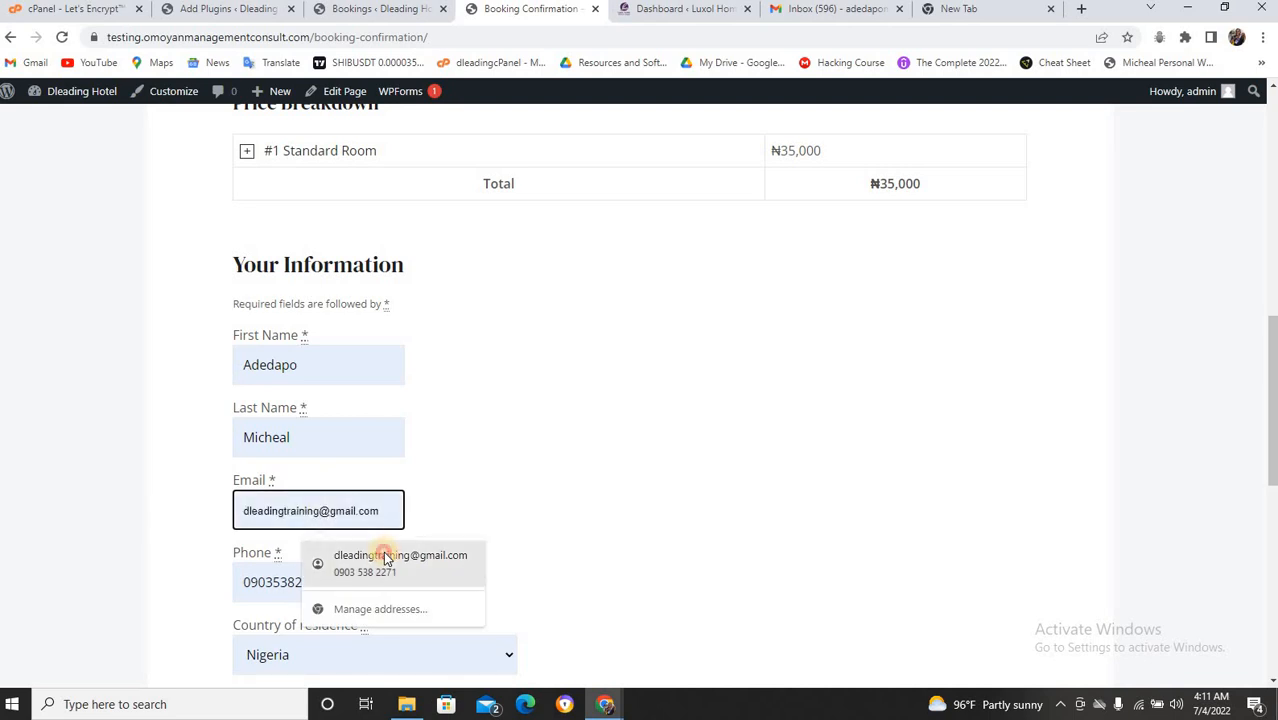
pyautogui.click(384, 555)
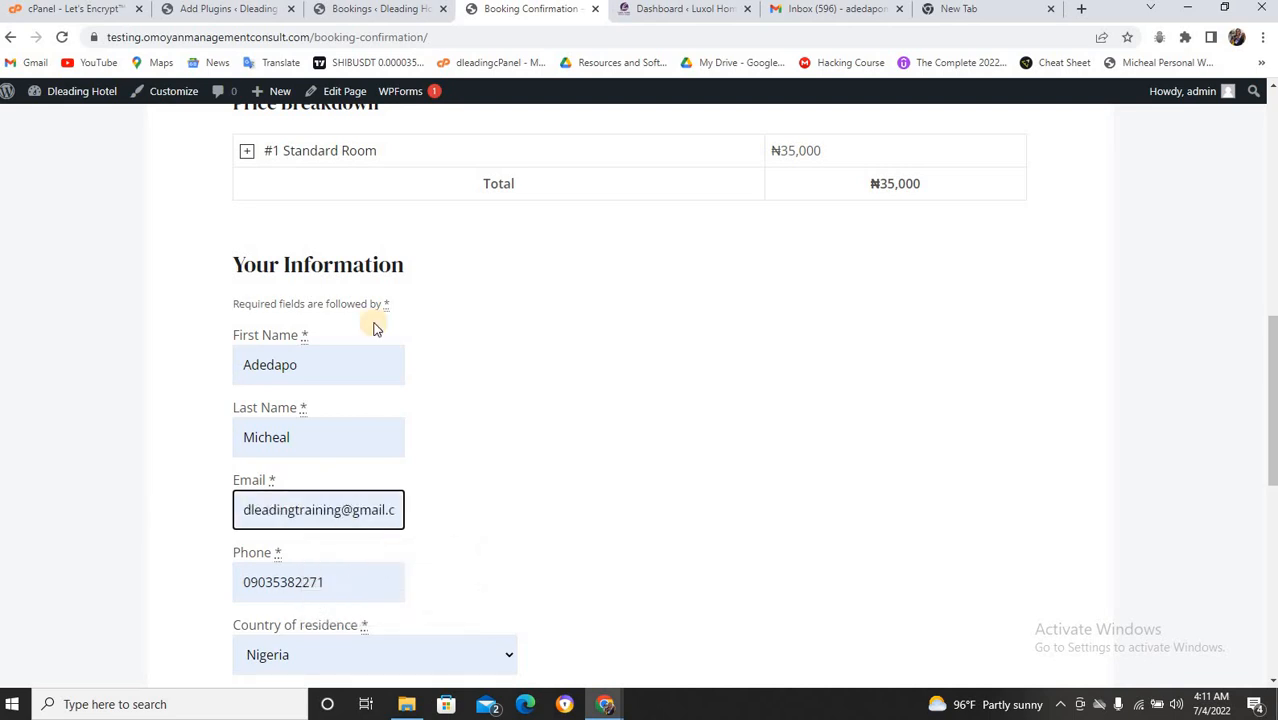
# Submit the ₦35,000 booking with Book Now, then switch to the Gmail inbox.
pyautogui.scroll(-2, 422, 340)
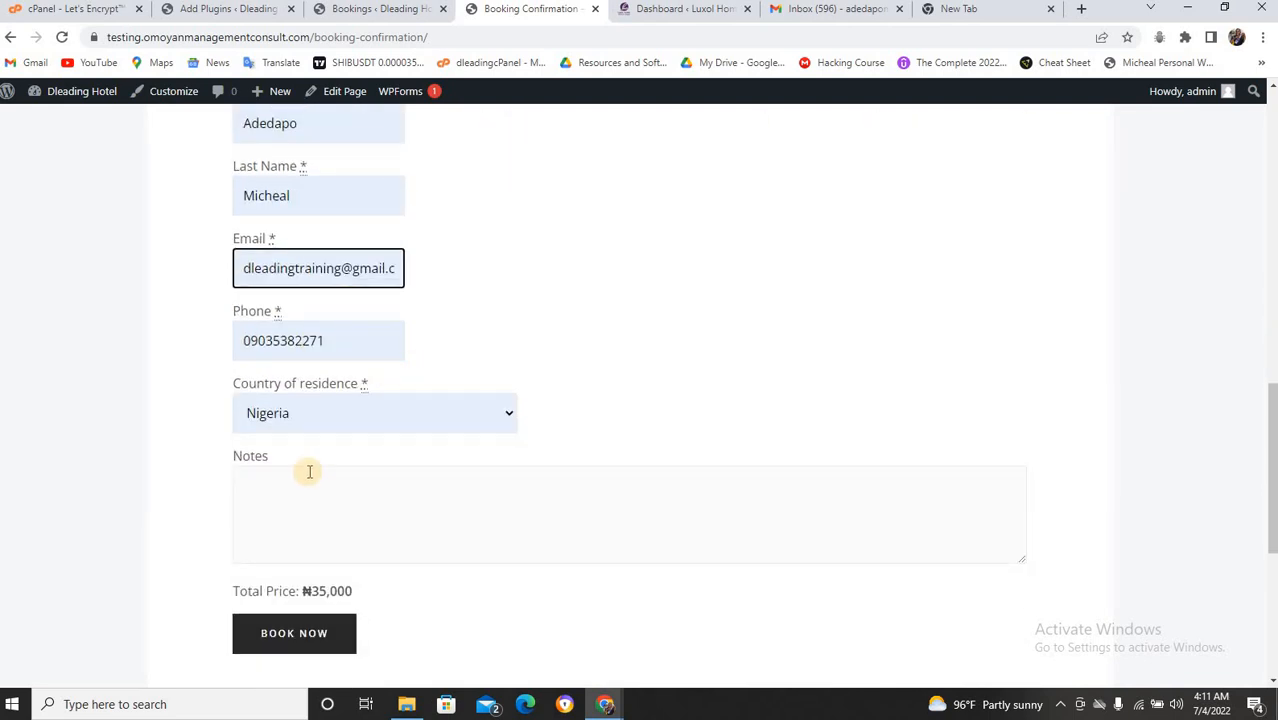
pyautogui.scroll(-2, 300, 470)
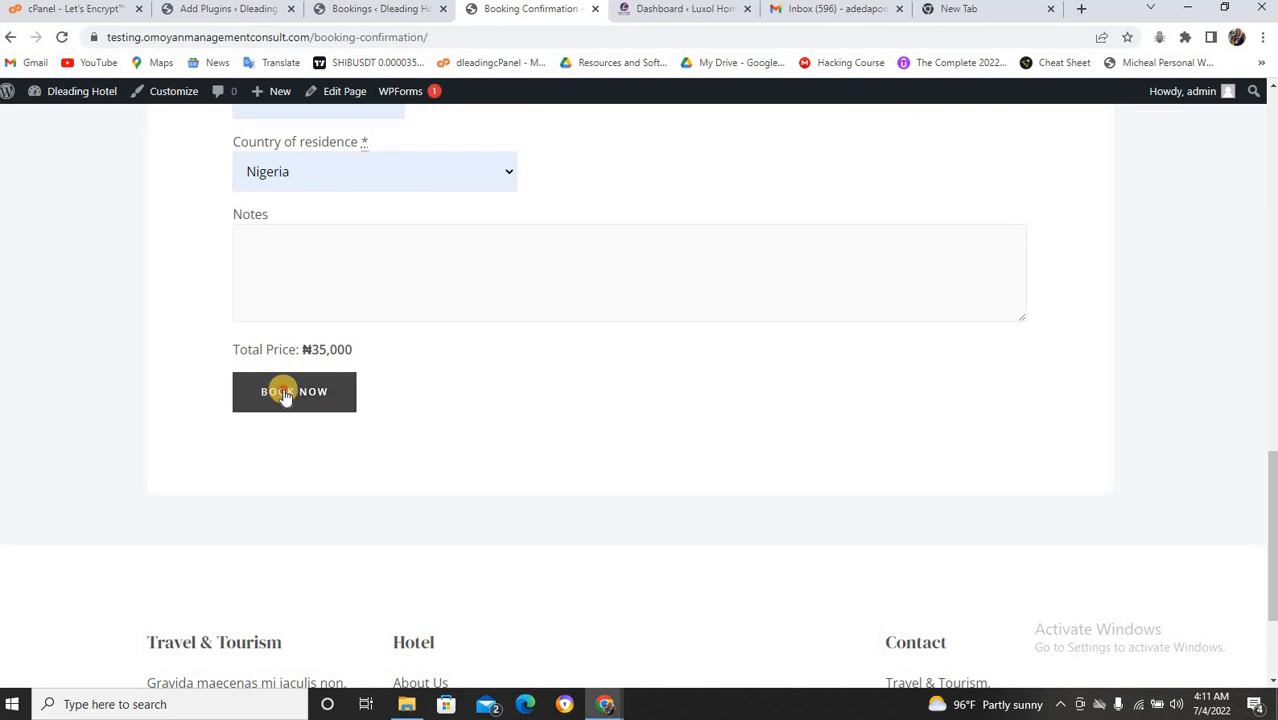
pyautogui.click(285, 393)
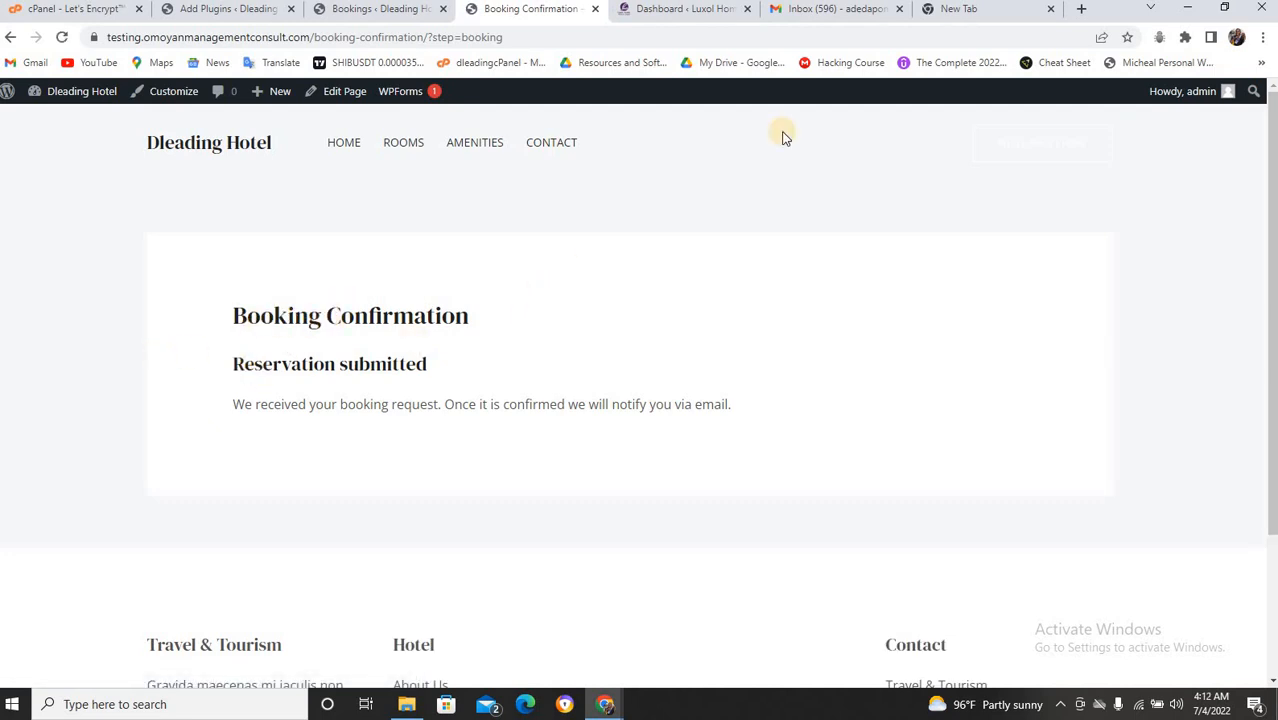
pyautogui.click(873, 10)
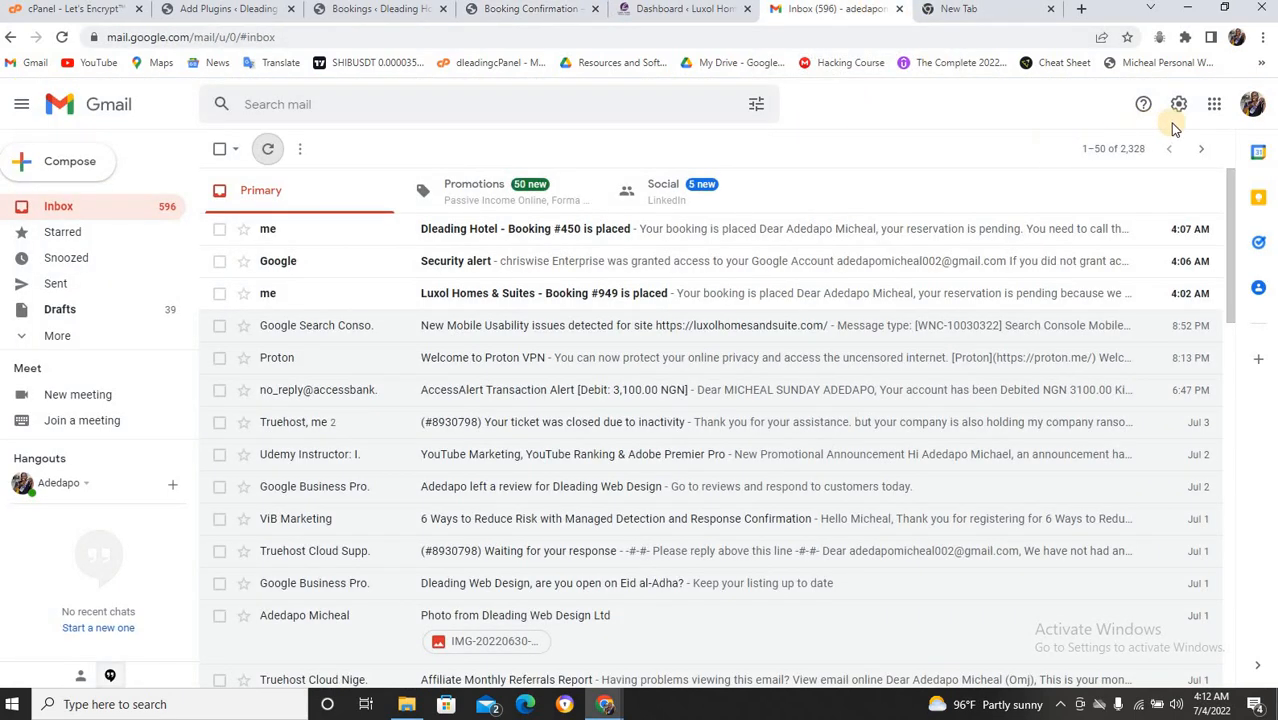
# Switch to the second Gmail account and open the 'Booking #452 is placed' email.
pyautogui.rightClick(1250, 106)
pyautogui.click(1003, 120)
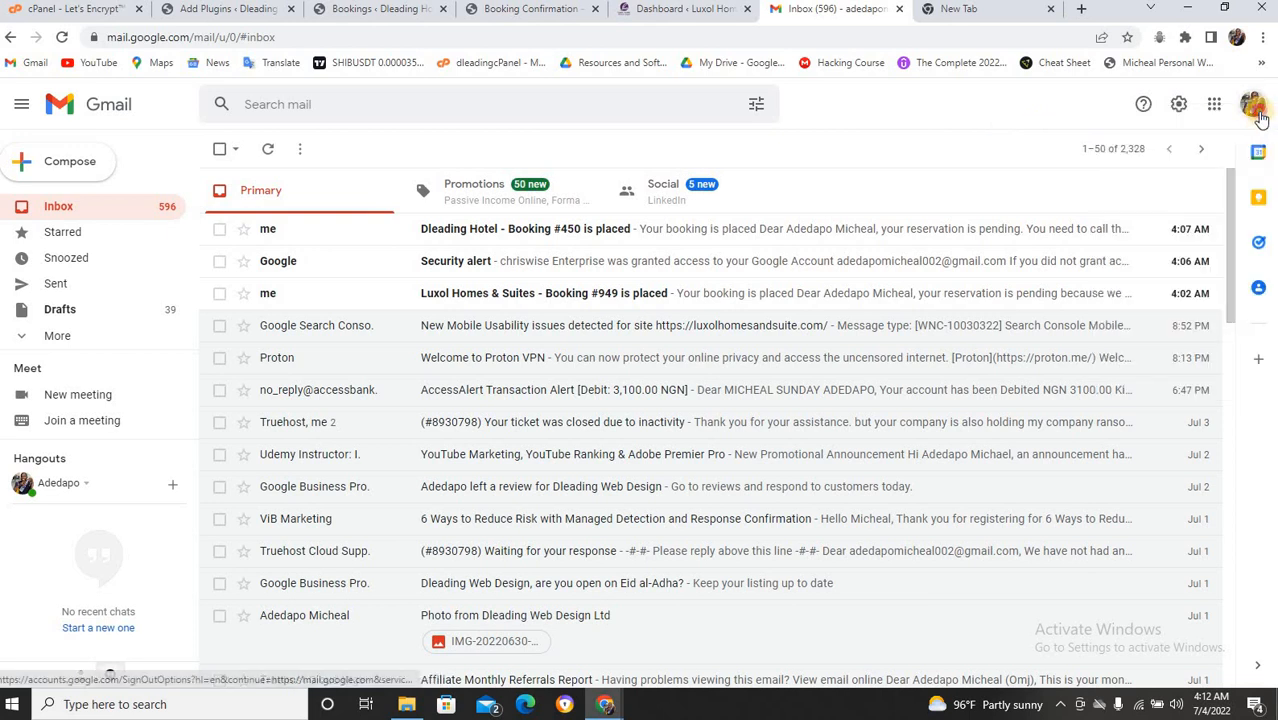
pyautogui.click(1251, 104)
pyautogui.click(1110, 340)
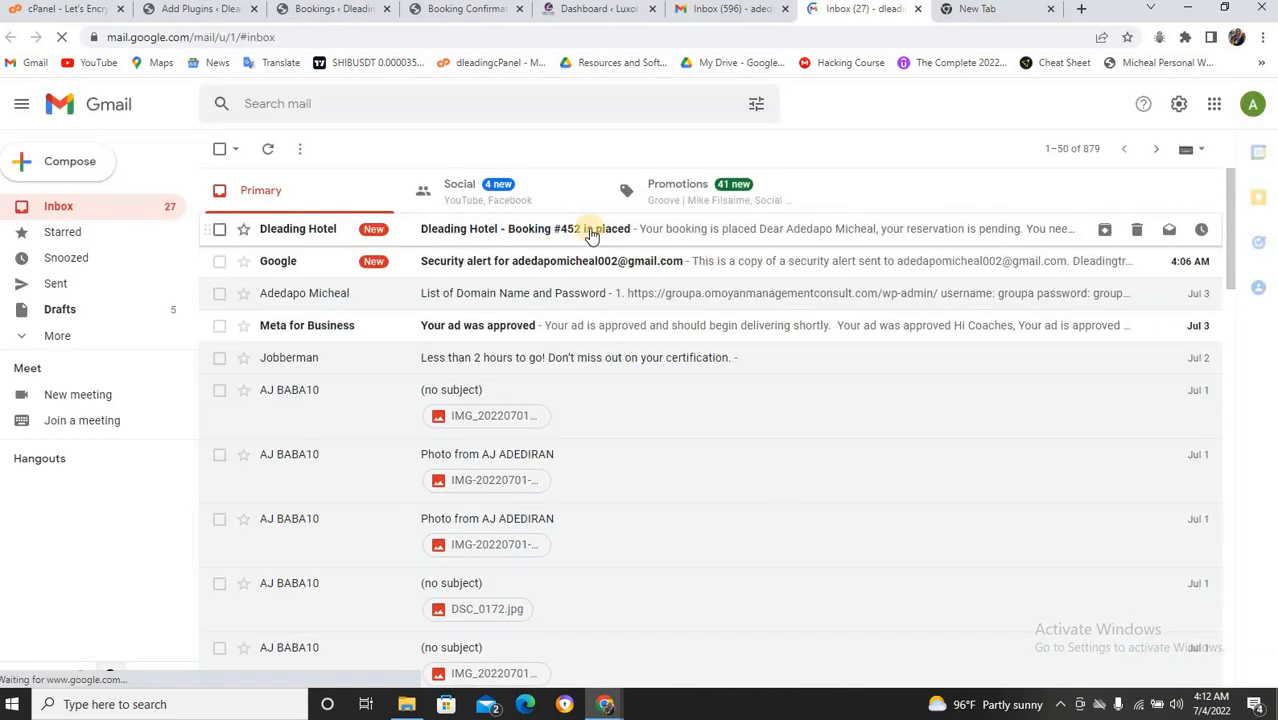
pyautogui.click(591, 234)
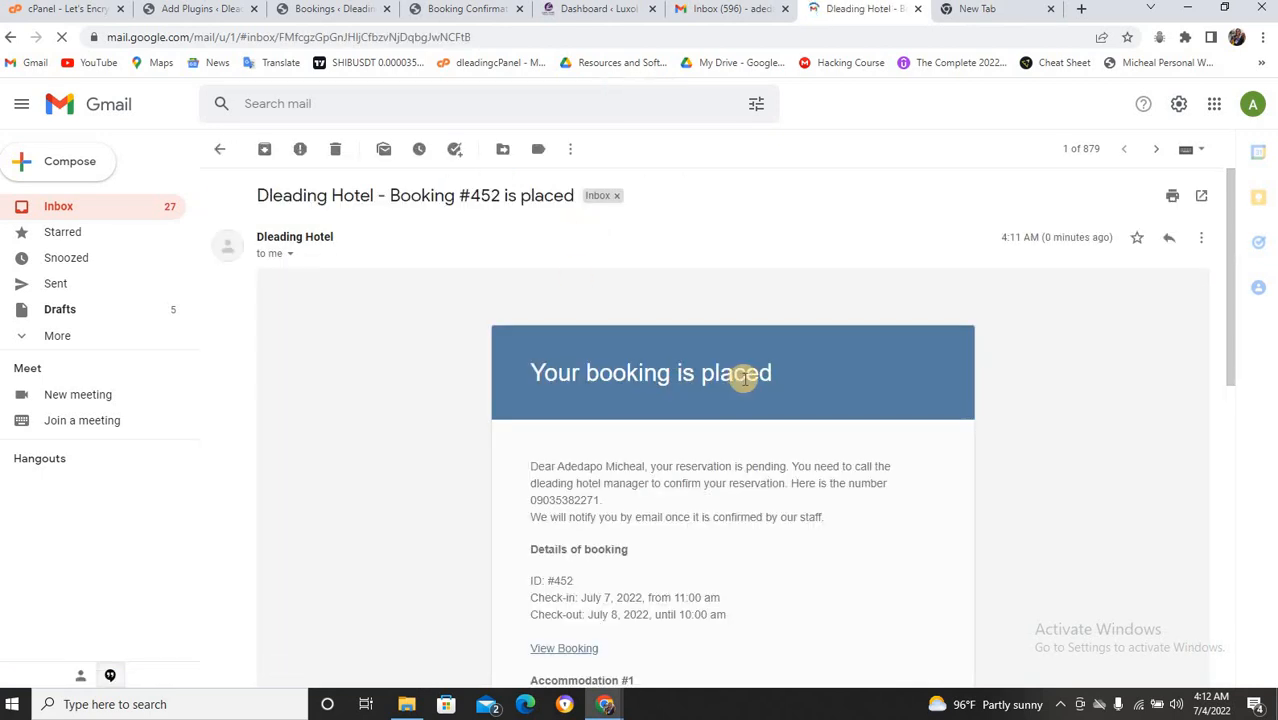
pyautogui.scroll(-2, 688, 355)
pyautogui.scroll(2, 648, 300)
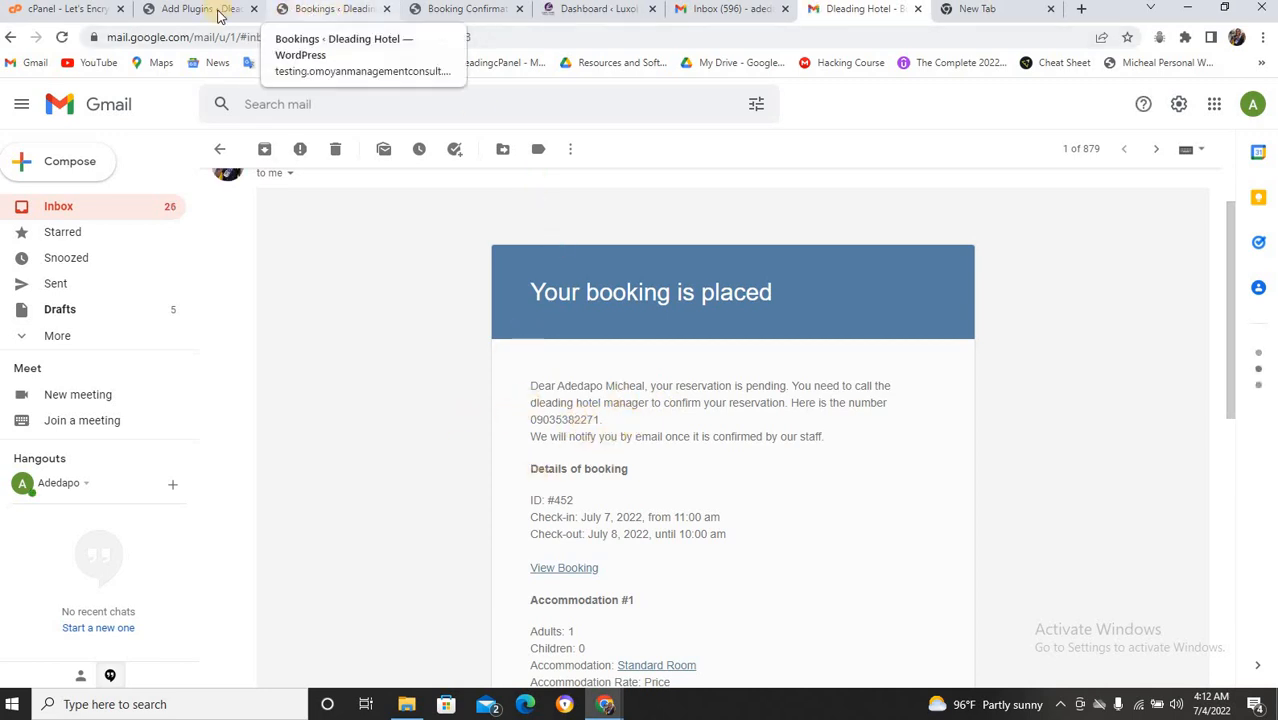
# Open Booking #452 from All Bookings, set its status to Confirmed and update it.
pyautogui.click(224, 14)
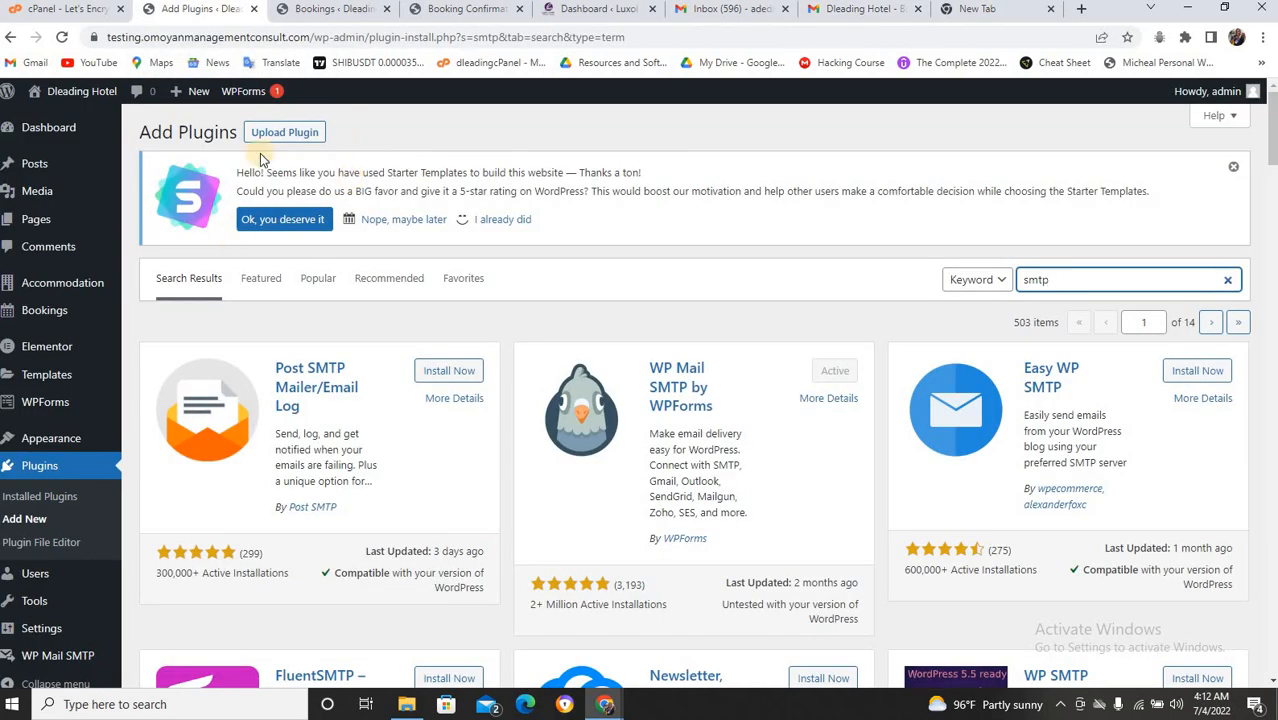
pyautogui.moveTo(94, 310)
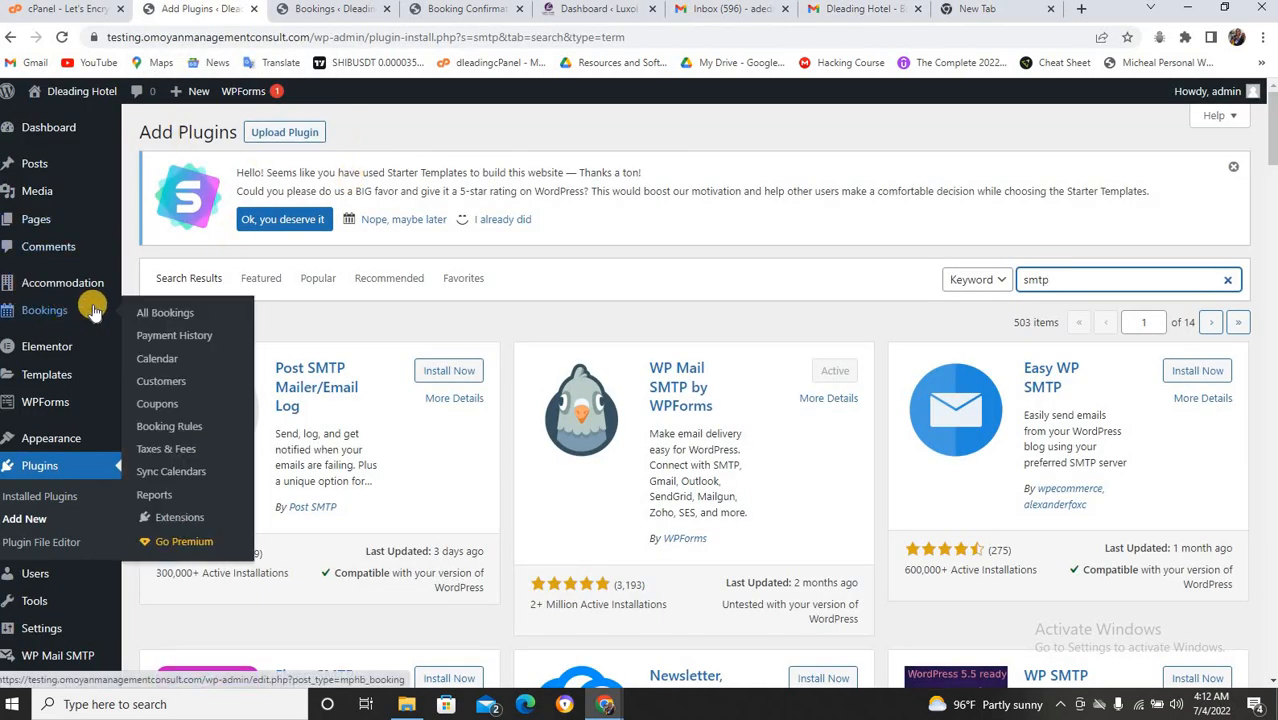
pyautogui.click(167, 318)
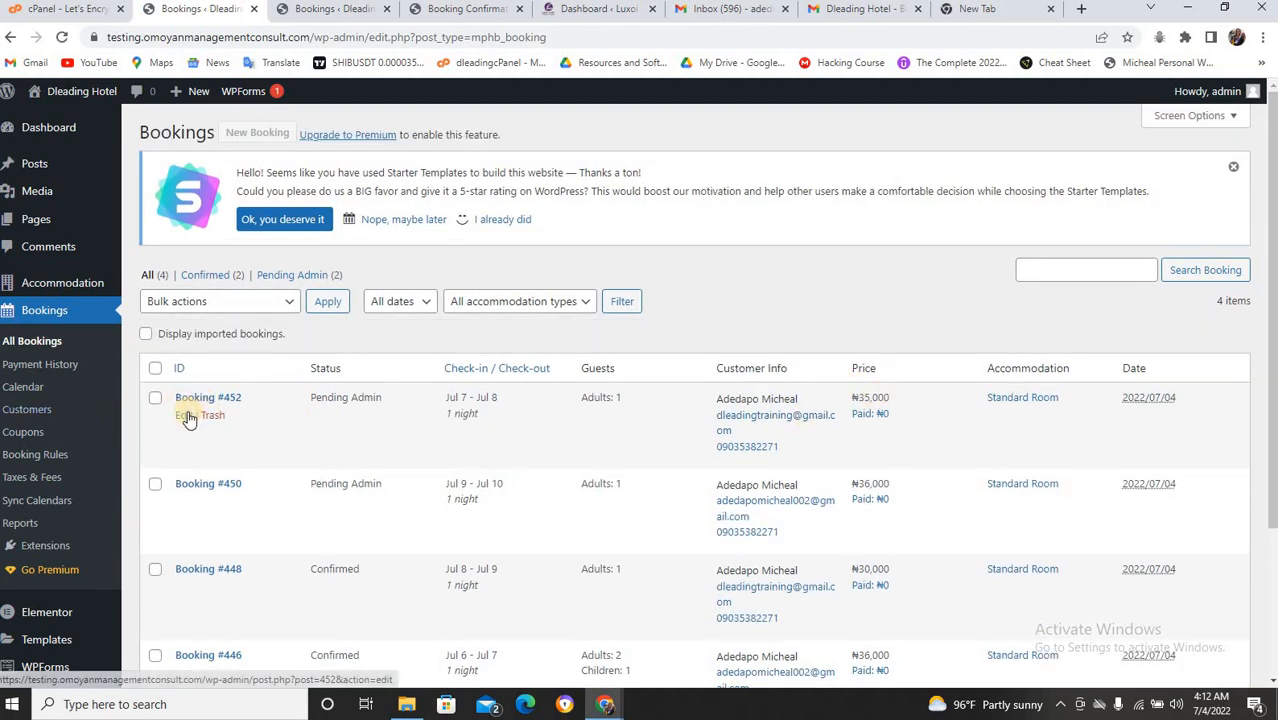
pyautogui.click(186, 414)
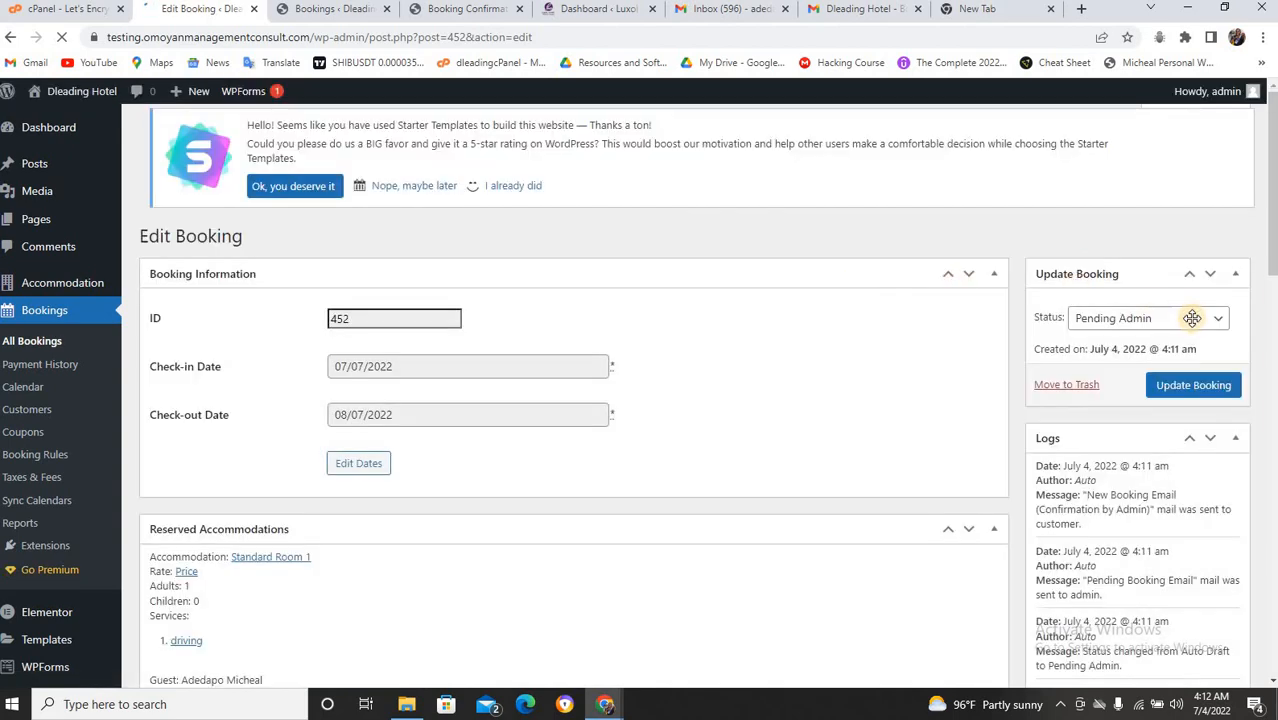
pyautogui.click(1193, 318)
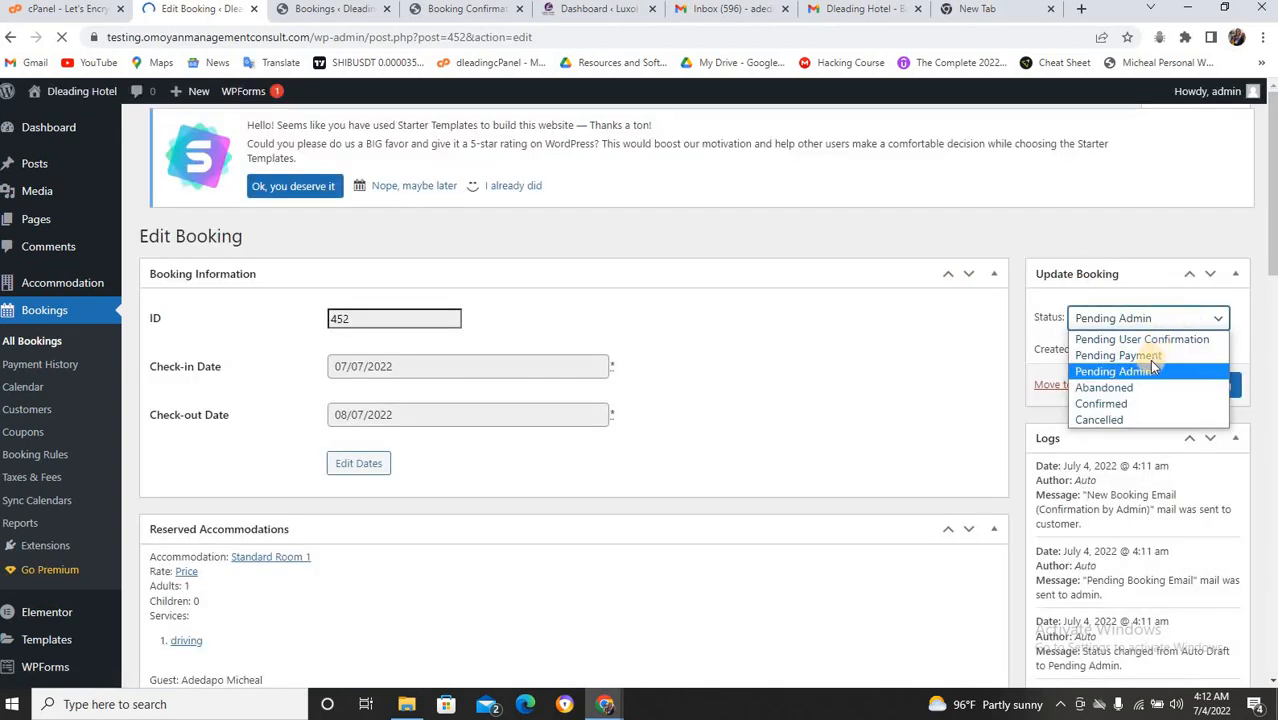
pyautogui.click(1104, 412)
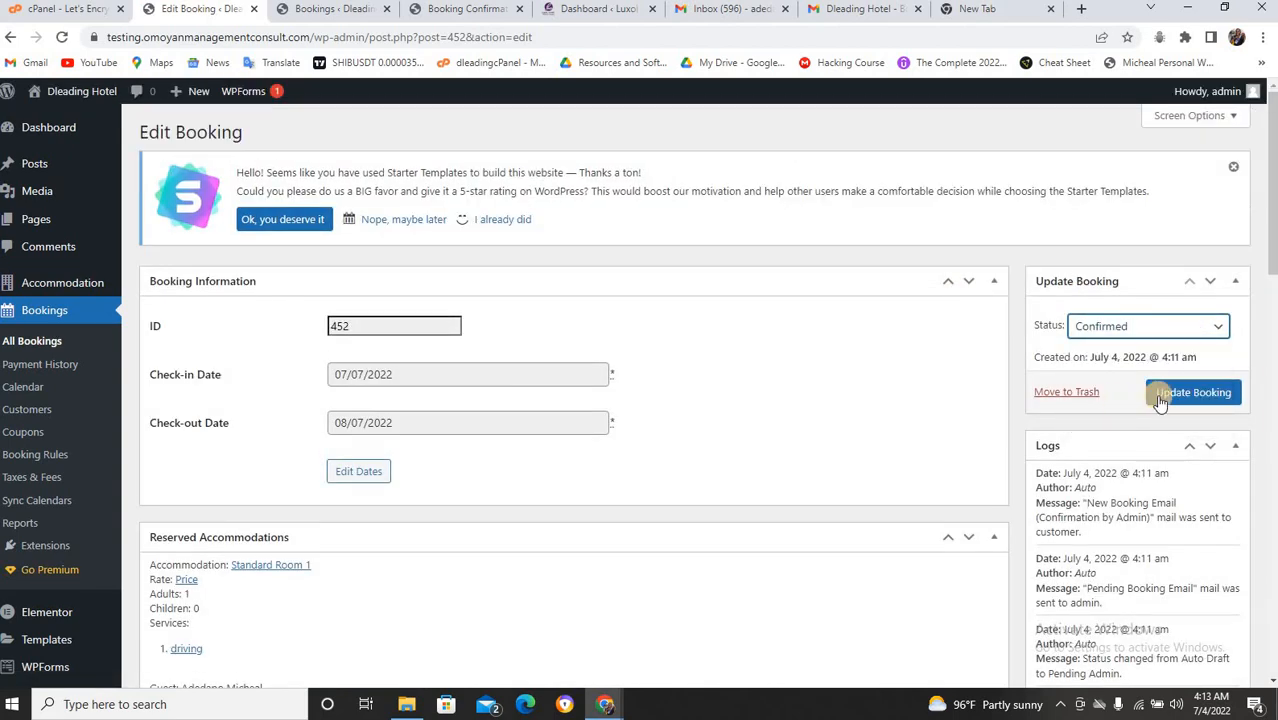
pyautogui.click(1168, 393)
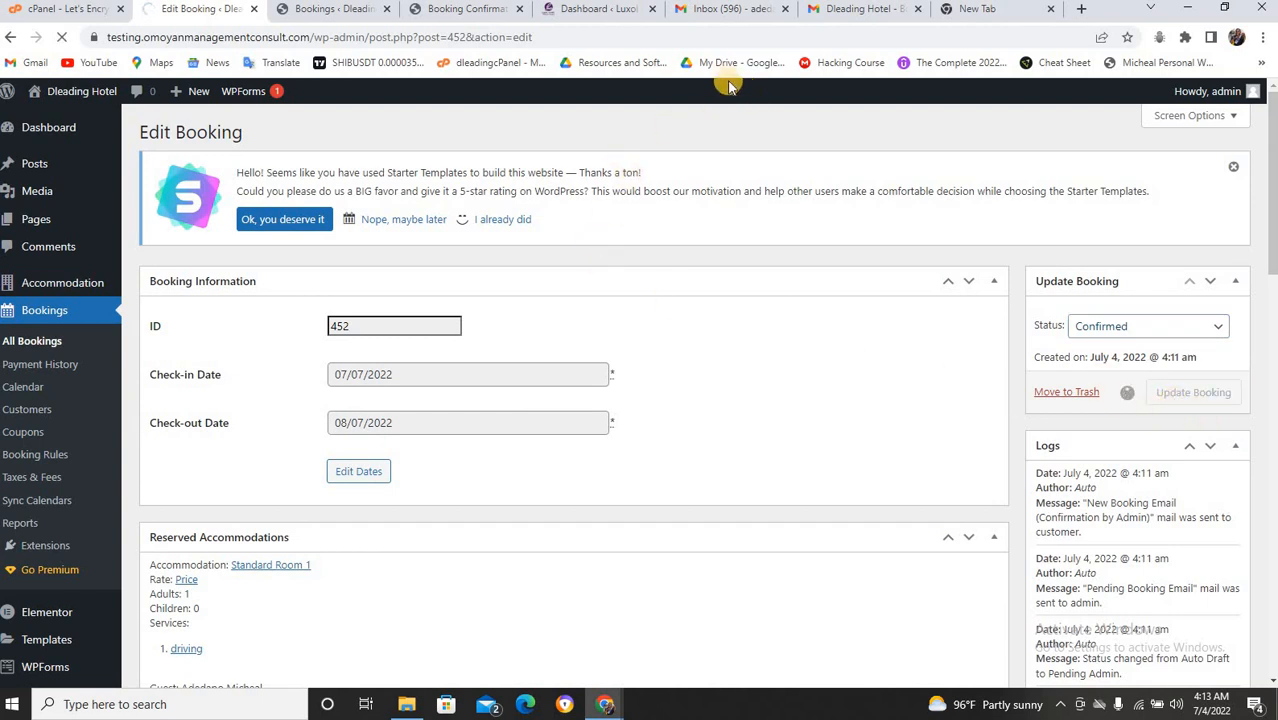
# Open and read the 'Your booking #452 is approved' email in Gmail.
pyautogui.click(845, 12)
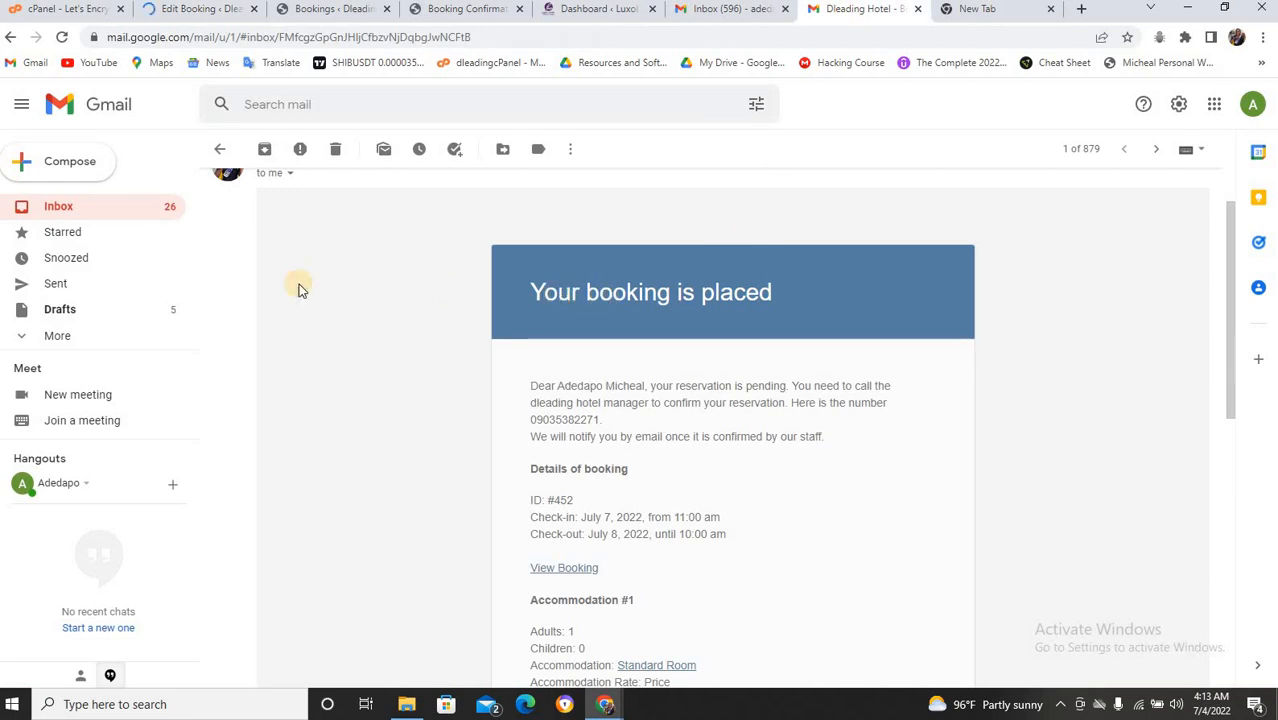
pyautogui.click(54, 210)
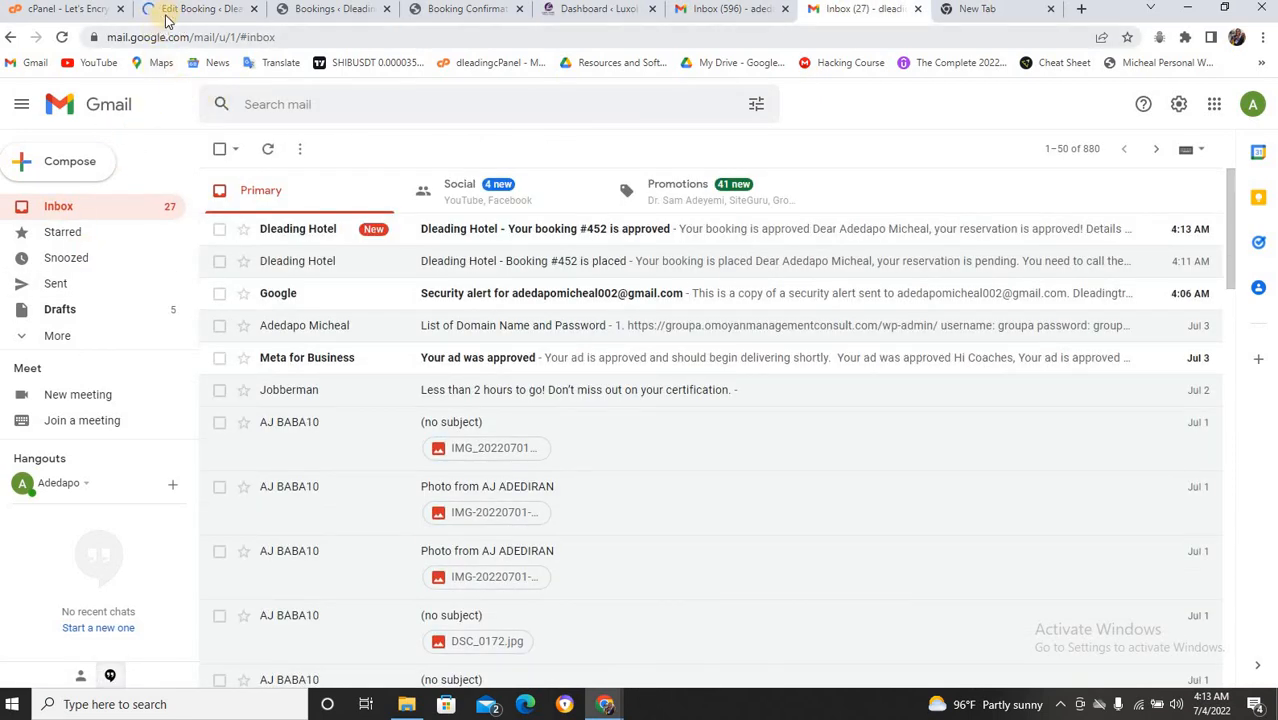
pyautogui.click(474, 240)
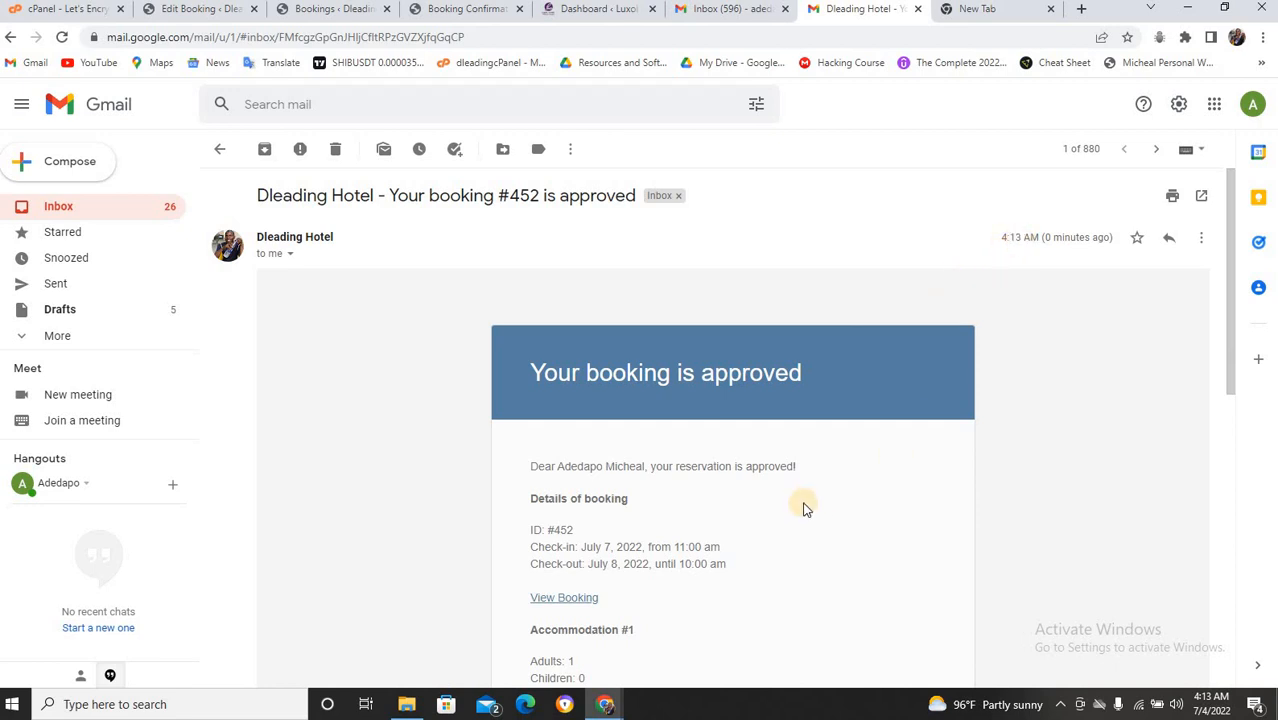
pyautogui.scroll(-3, 799, 505)
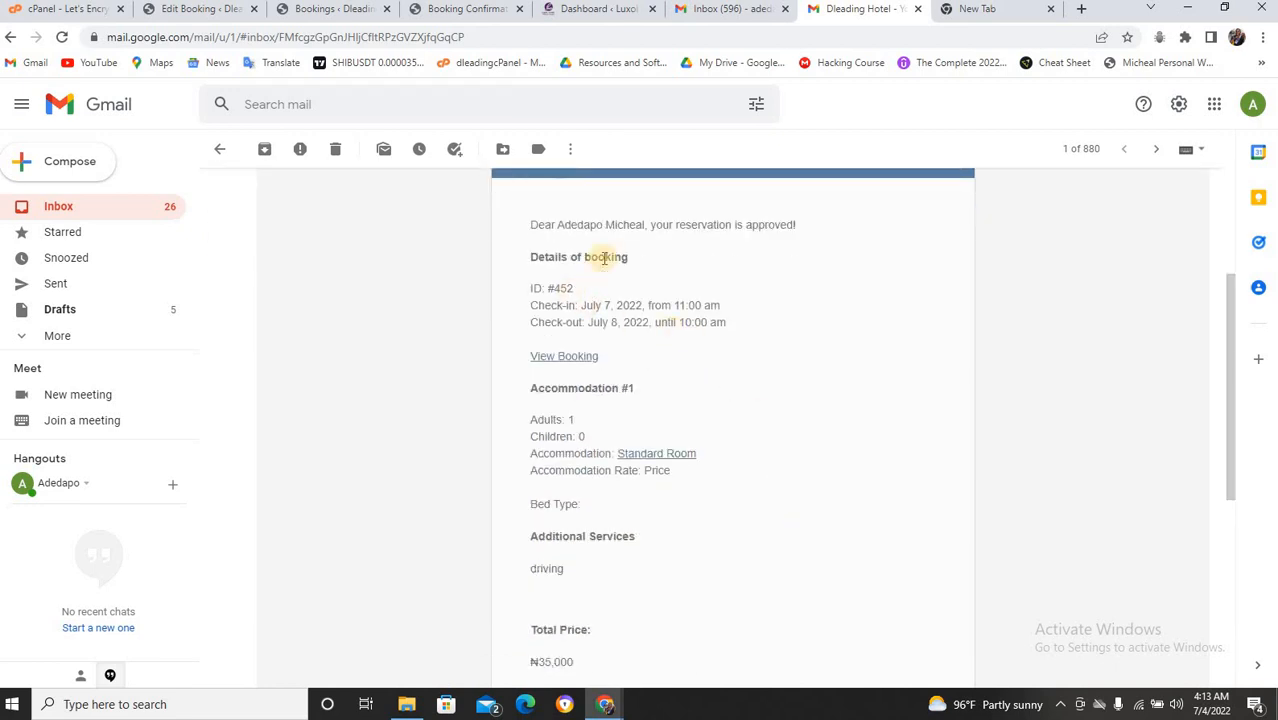
# Open the earlier Booking #452 placed email, then return to the Booking Confirmation page.
pyautogui.click(87, 207)
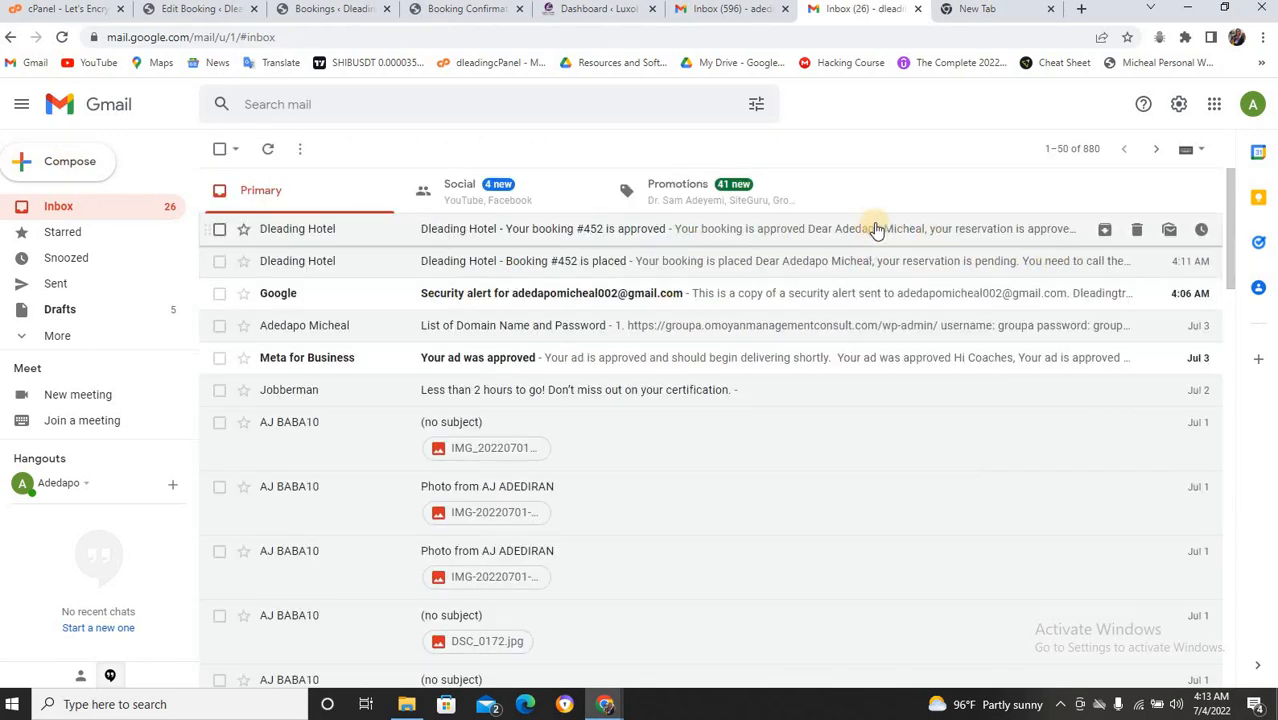
pyautogui.click(956, 262)
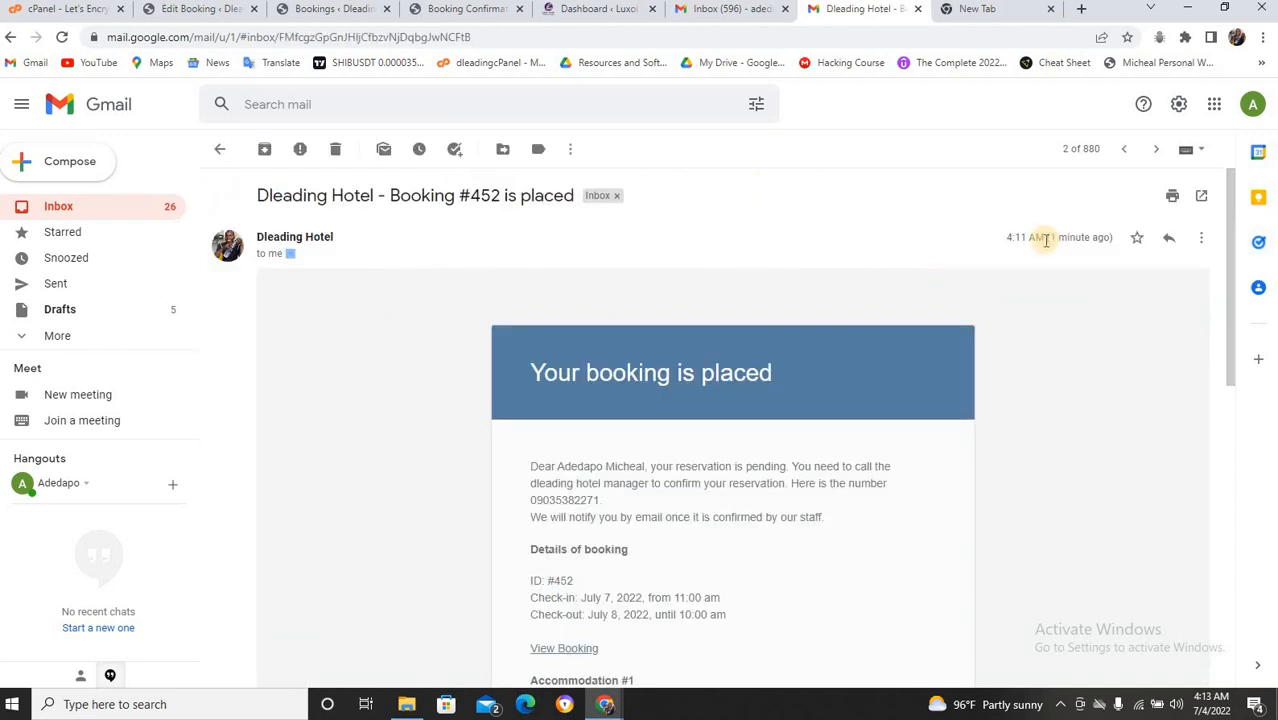
pyautogui.click(434, 12)
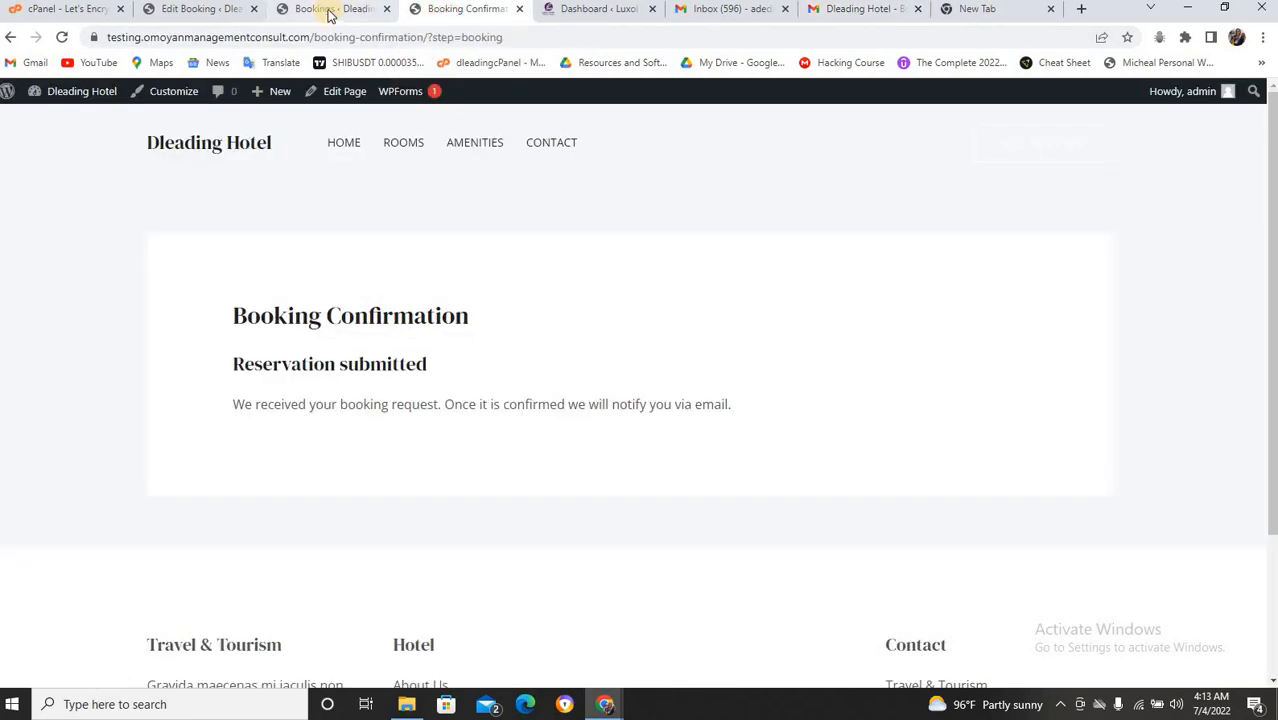
# Load YouTube in a new tab and go to your channel.
pyautogui.click(942, 12)
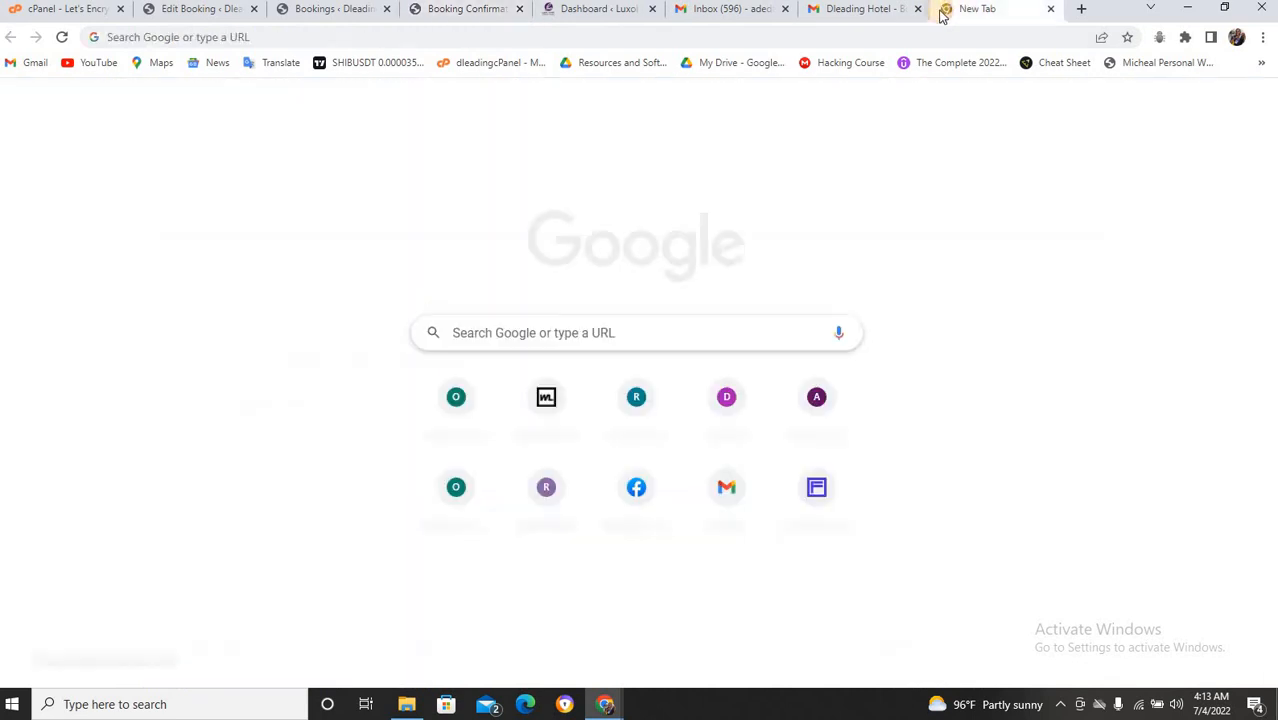
pyautogui.click(72, 62)
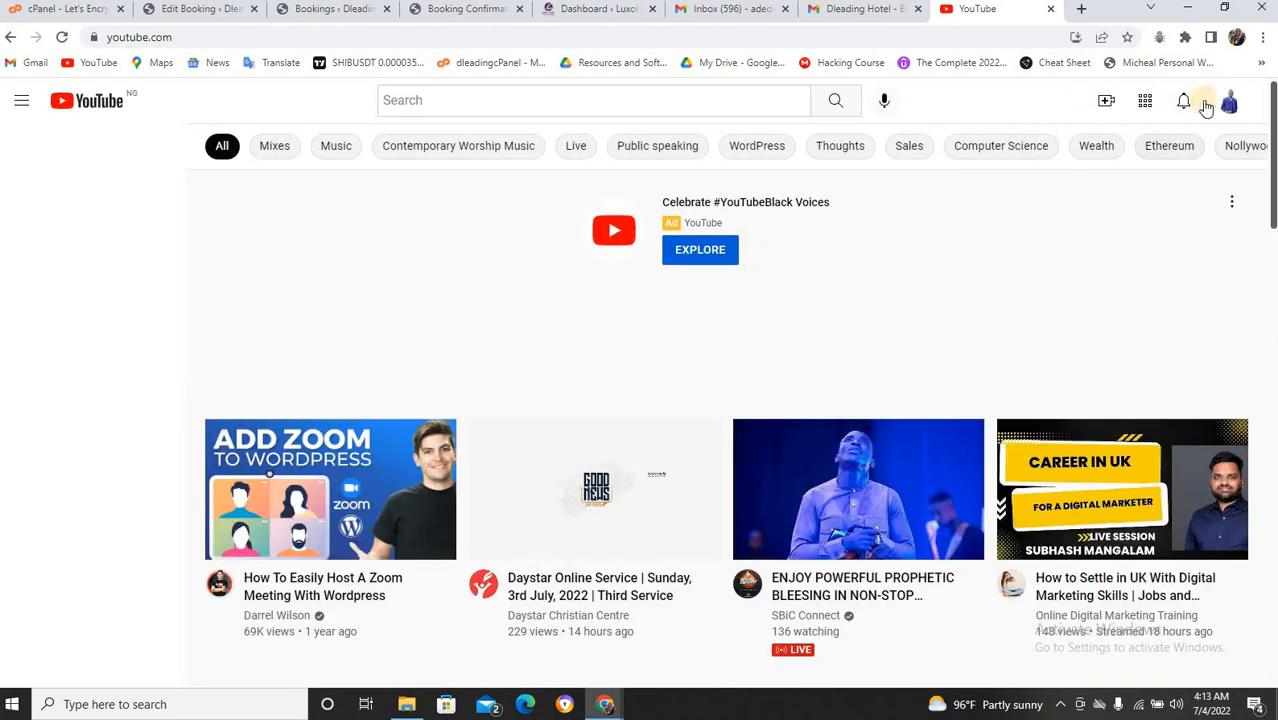
pyautogui.click(1229, 102)
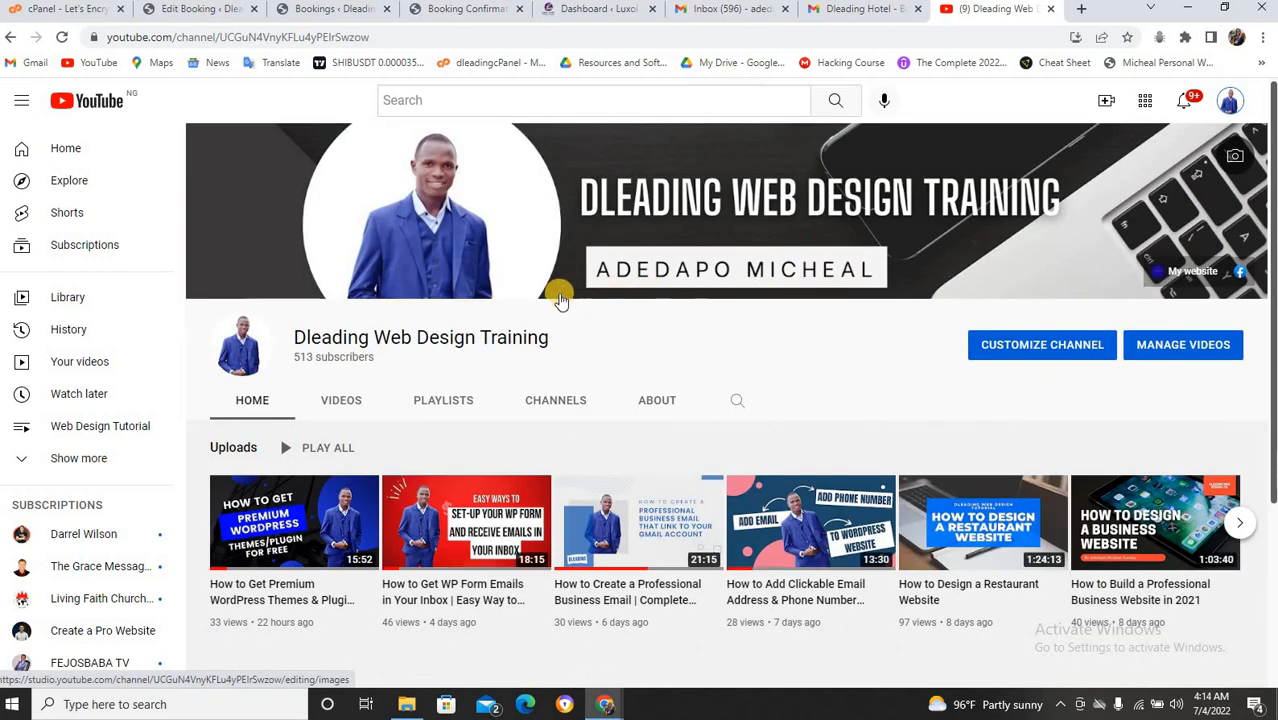
pyautogui.scroll(-1, 553, 310)
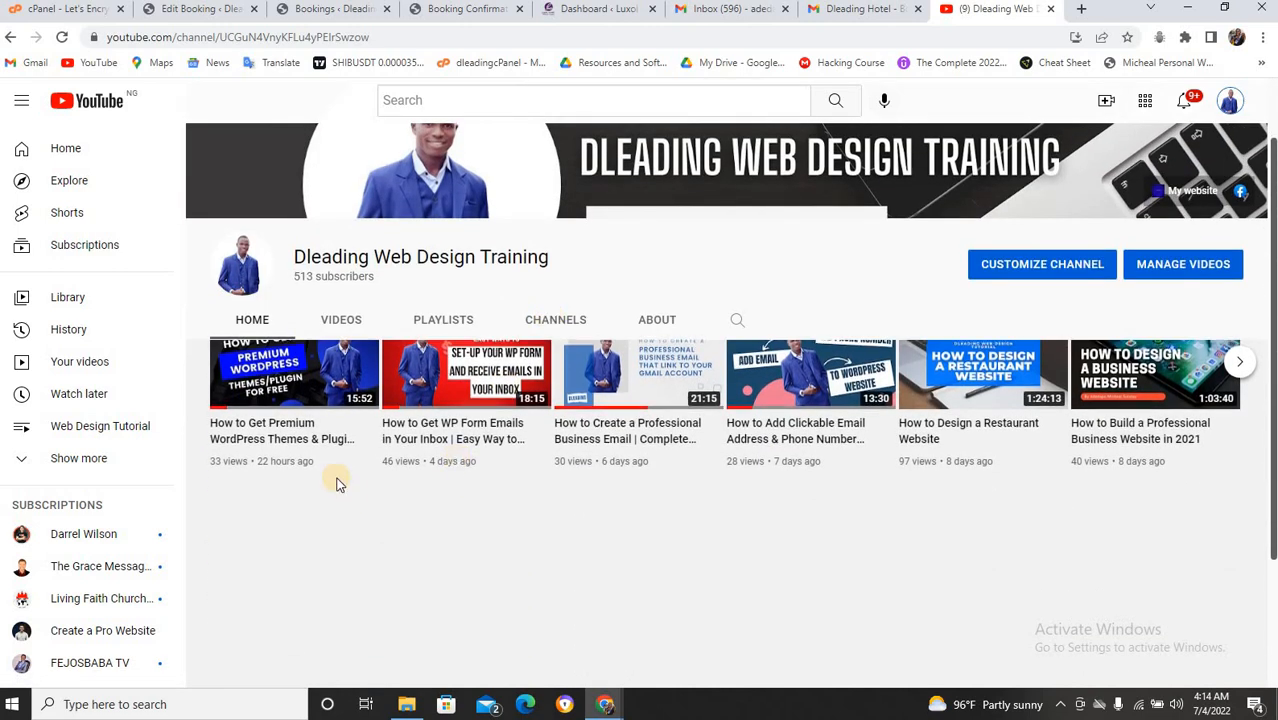
pyautogui.scroll(1, 325, 416)
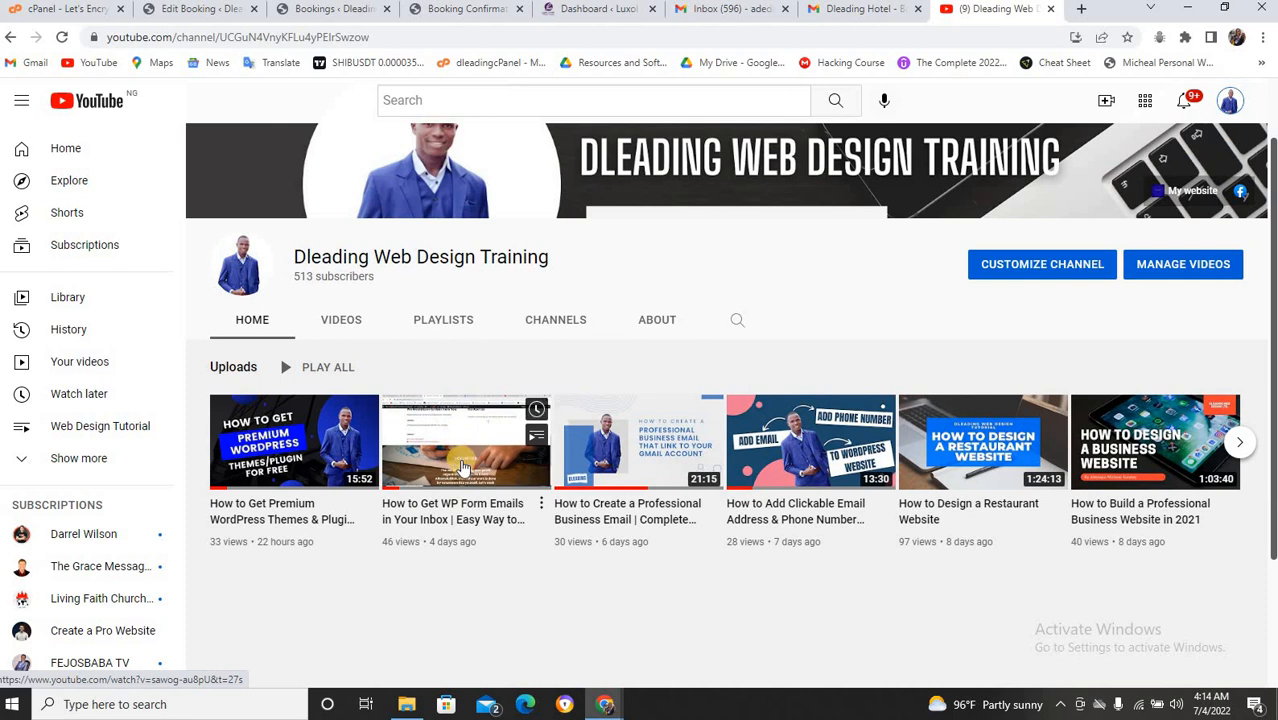
# Play and pause the How to Get WP Form Emails video, expand its description, then return to WordPress.
pyautogui.click(391, 485)
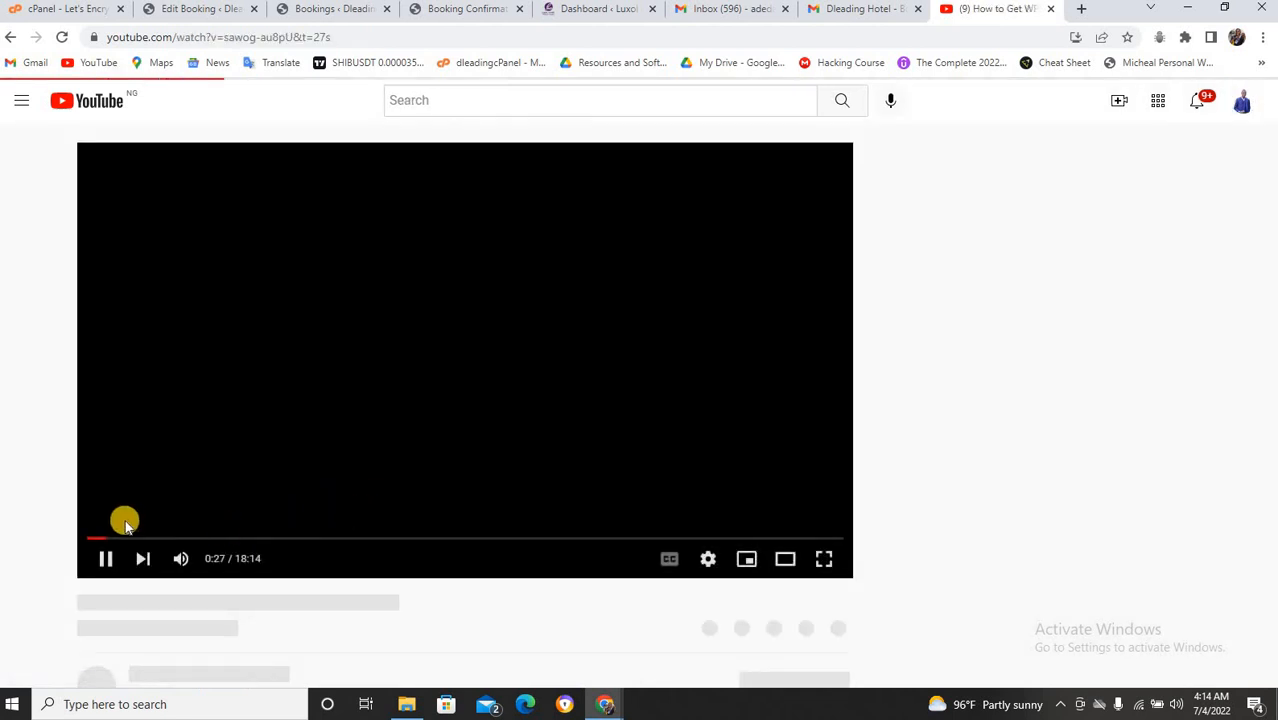
pyautogui.scroll(-1, 133, 490)
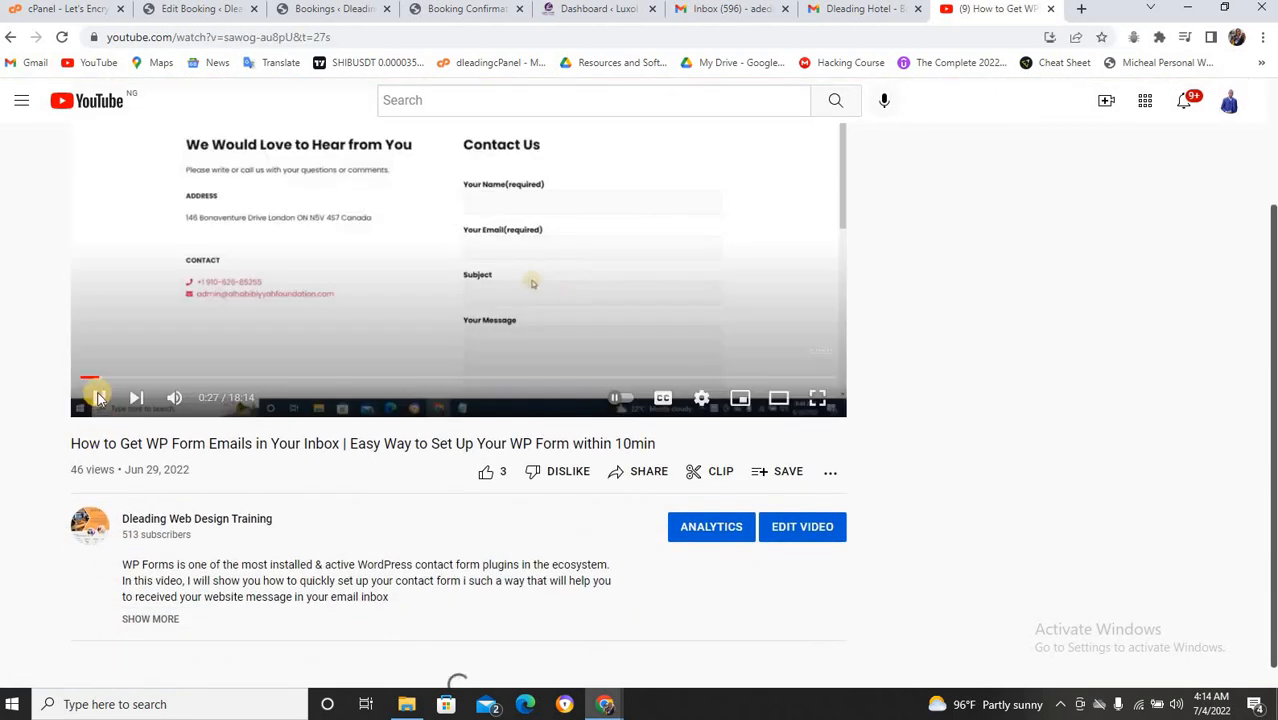
pyautogui.click(99, 398)
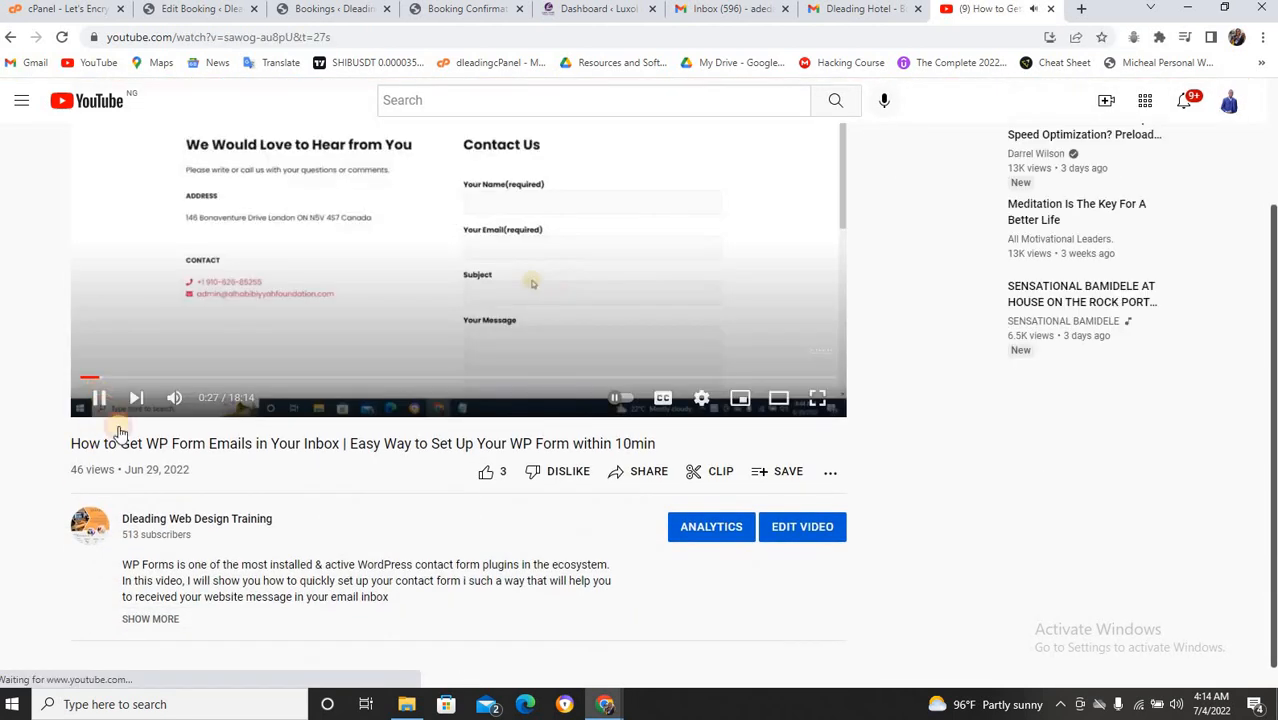
pyautogui.click(146, 620)
pyautogui.scroll(-1, 151, 548)
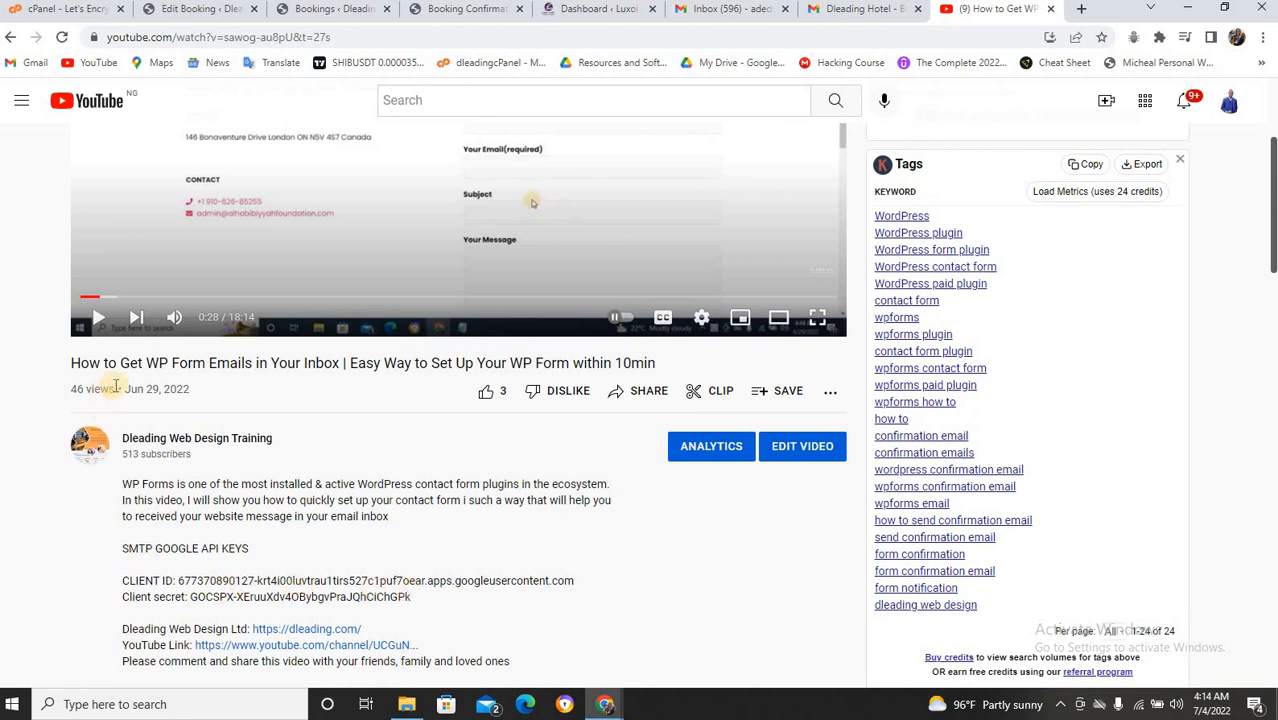
pyautogui.scroll(2, 208, 302)
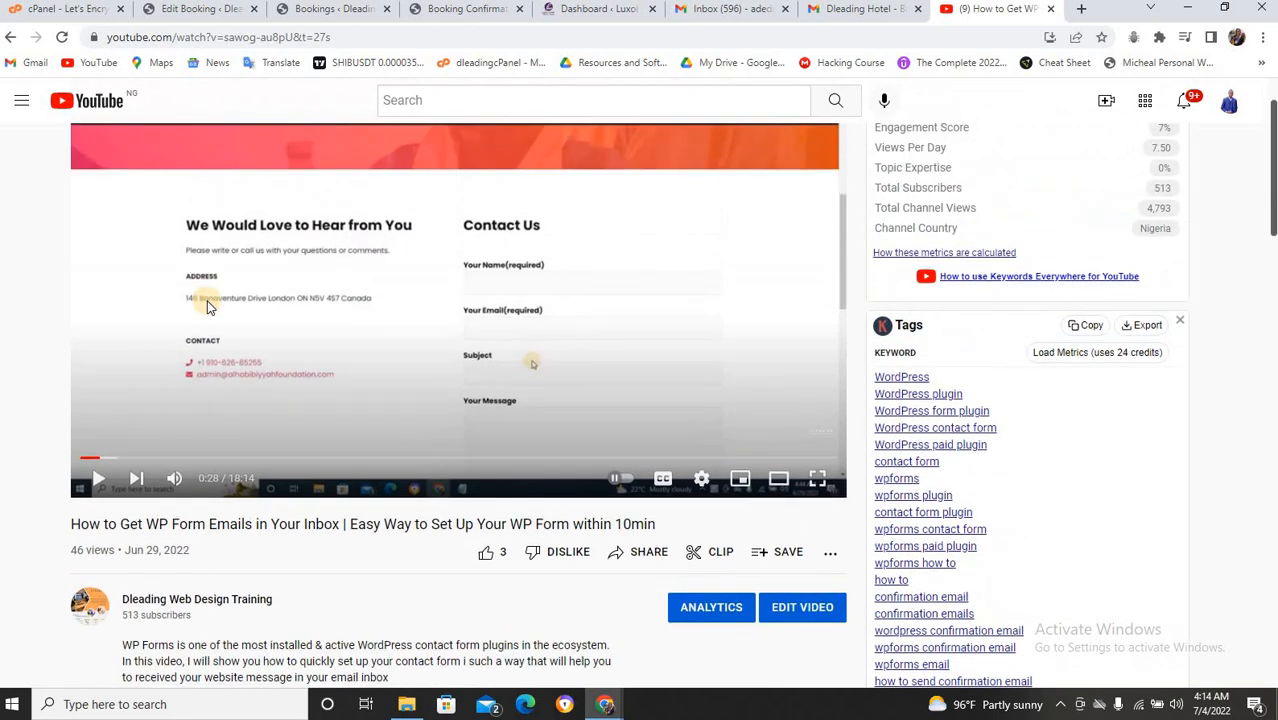
pyautogui.scroll(1, 208, 305)
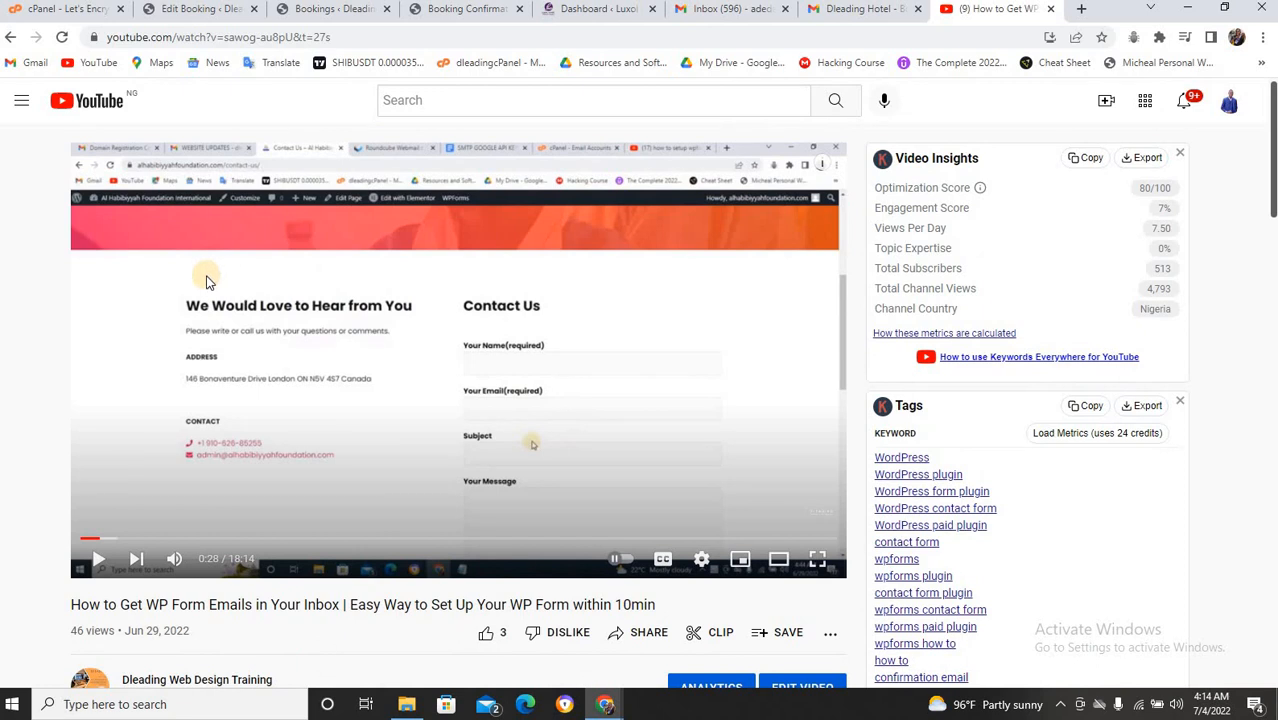
pyautogui.click(572, 9)
pyautogui.click(465, 9)
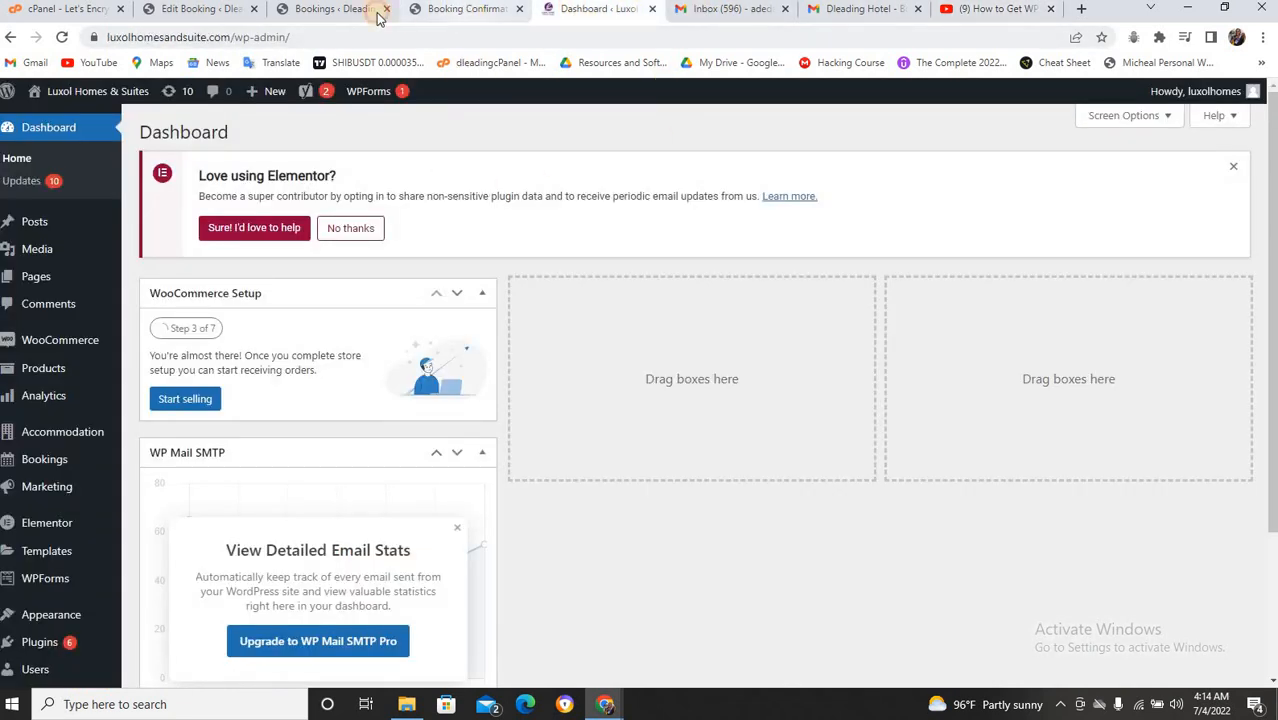
# Review the Bookings list (#450 pending approval, #448 and #446 confirmed), then return to the YouTube video.
pyautogui.click(341, 9)
pyautogui.click(432, 10)
pyautogui.click(326, 8)
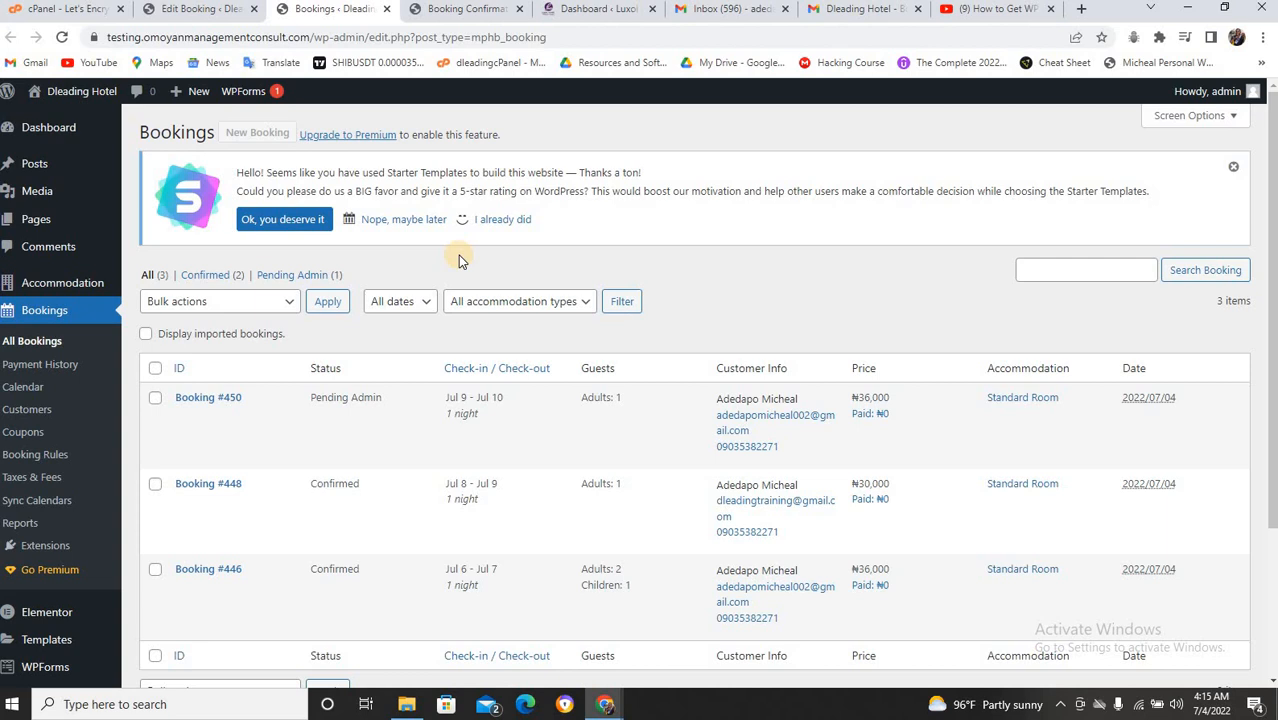
pyautogui.click(962, 10)
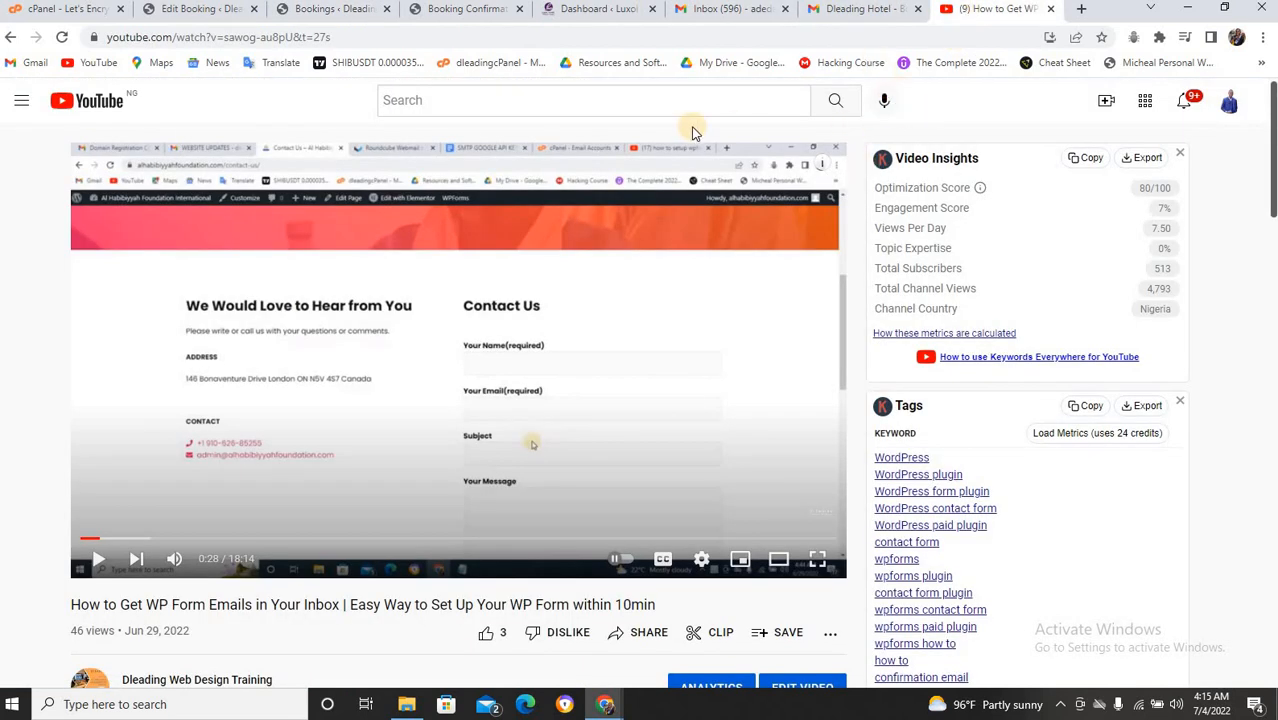
# Return to the Dleading Web Design Training channel, browse its Uploads row, then reopen the Reservation submitted page.
pyautogui.click(10, 39)
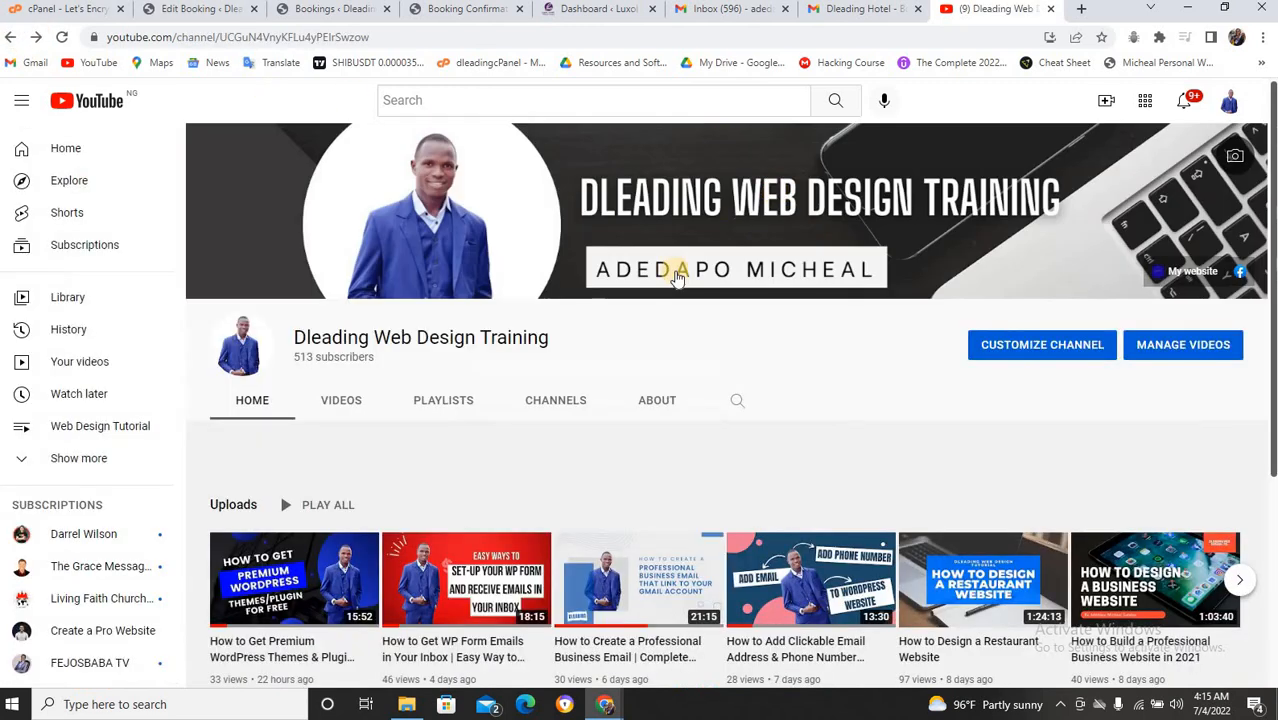
pyautogui.moveTo(330, 570)
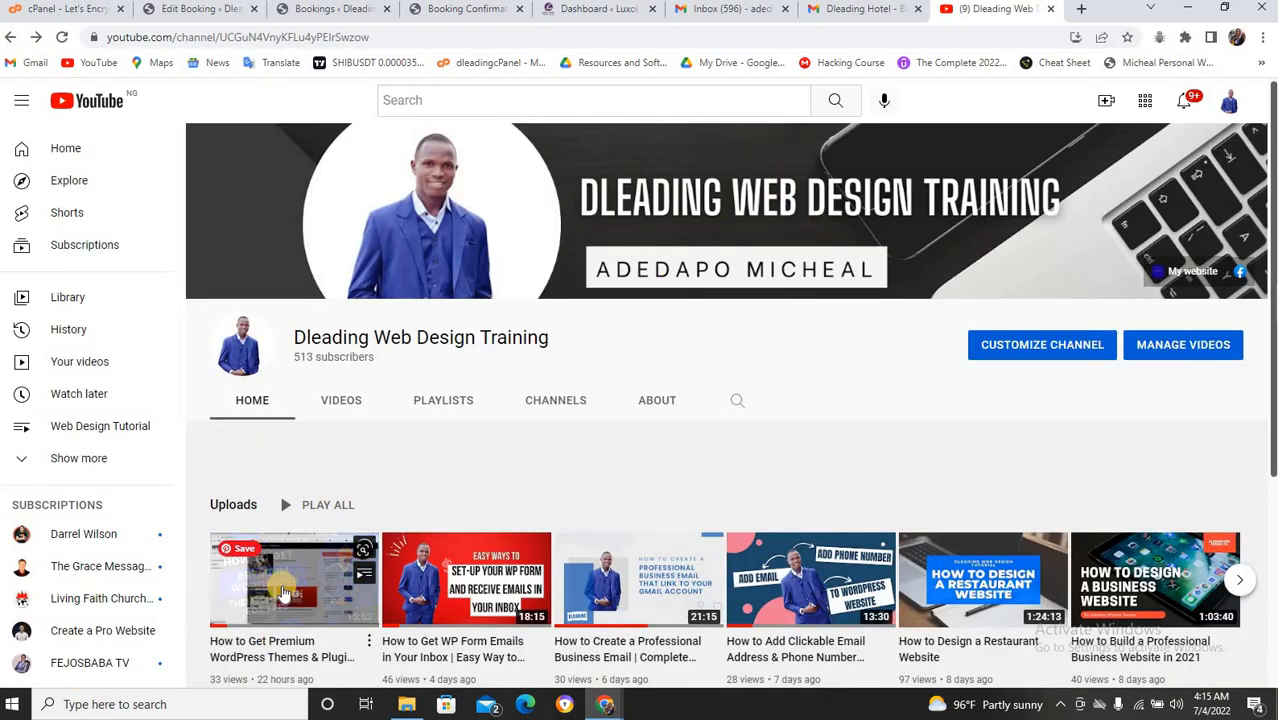
pyautogui.scroll(-2, 330, 570)
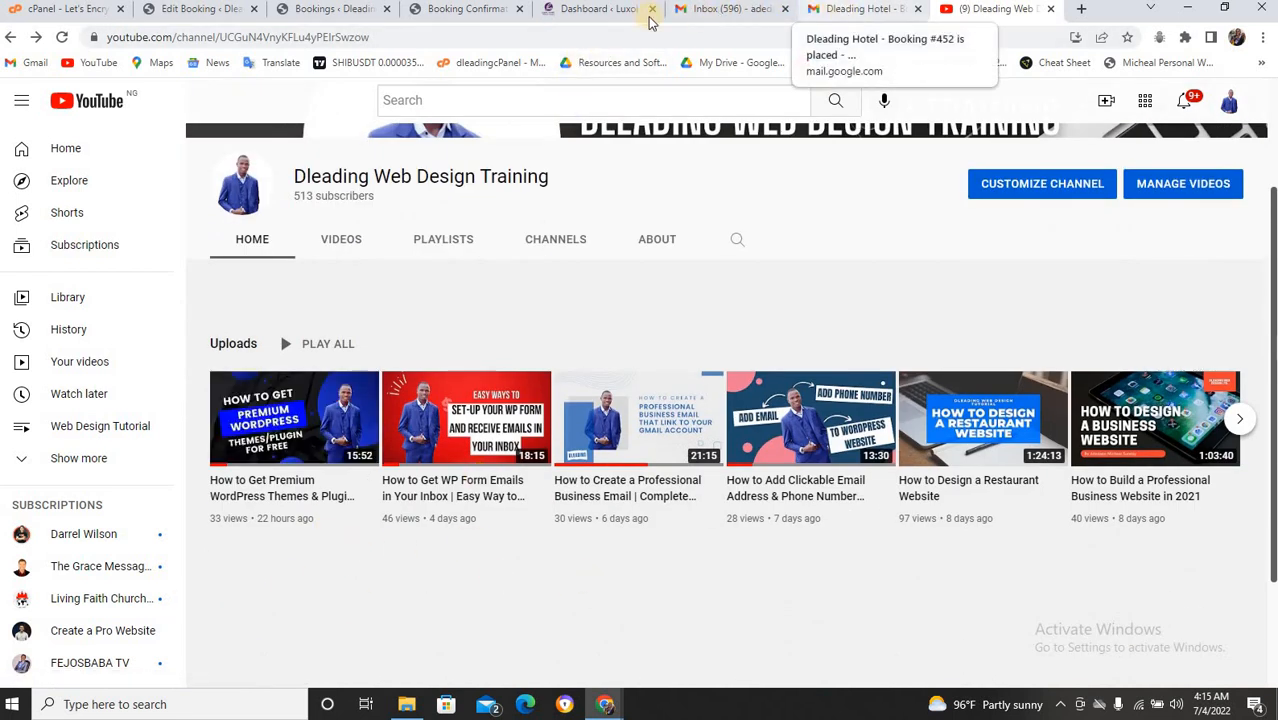
pyautogui.click(465, 9)
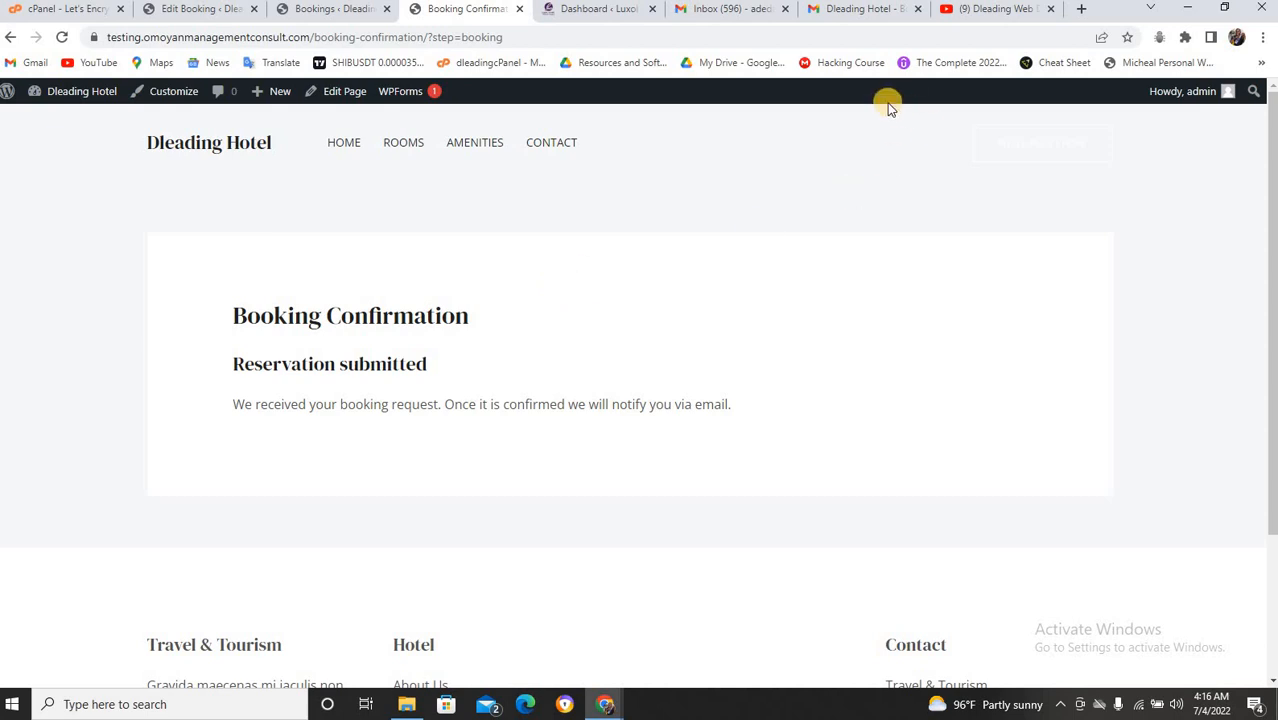
# Scroll back to the top of the YouTube channel page, then view the other account's Gmail inbox with the booking emails.
pyautogui.click(978, 10)
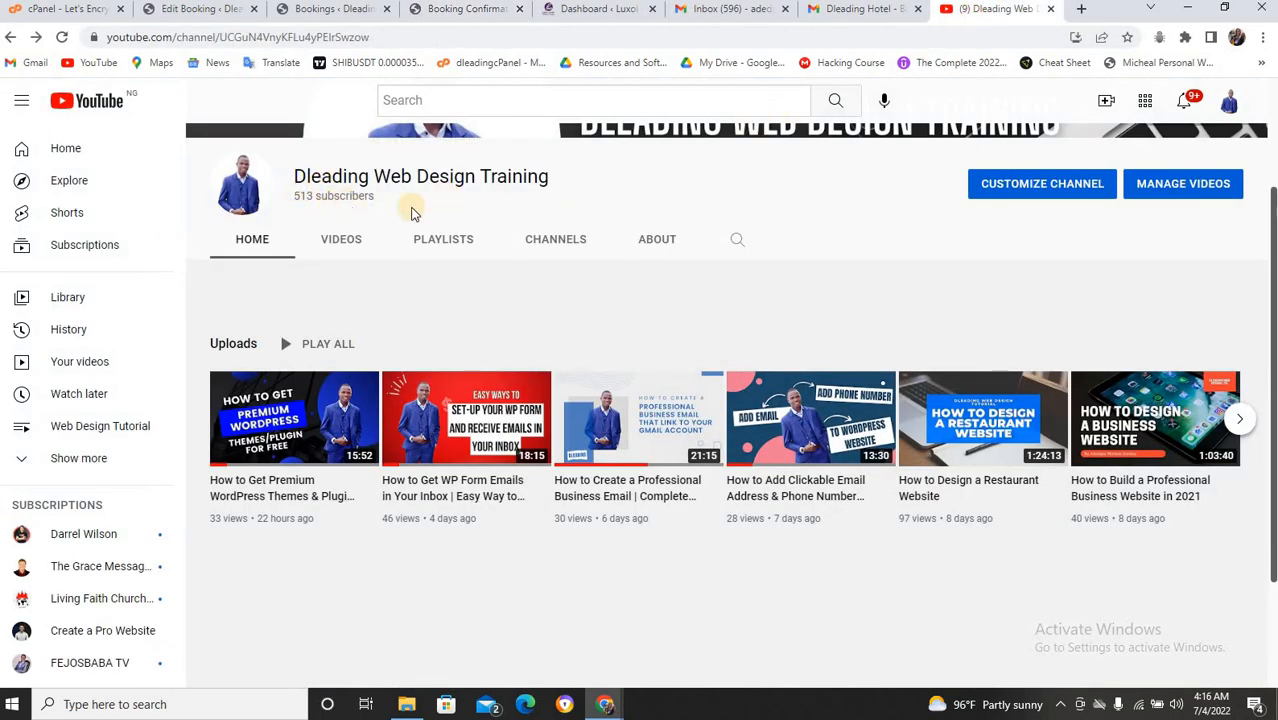
pyautogui.scroll(2, 450, 205)
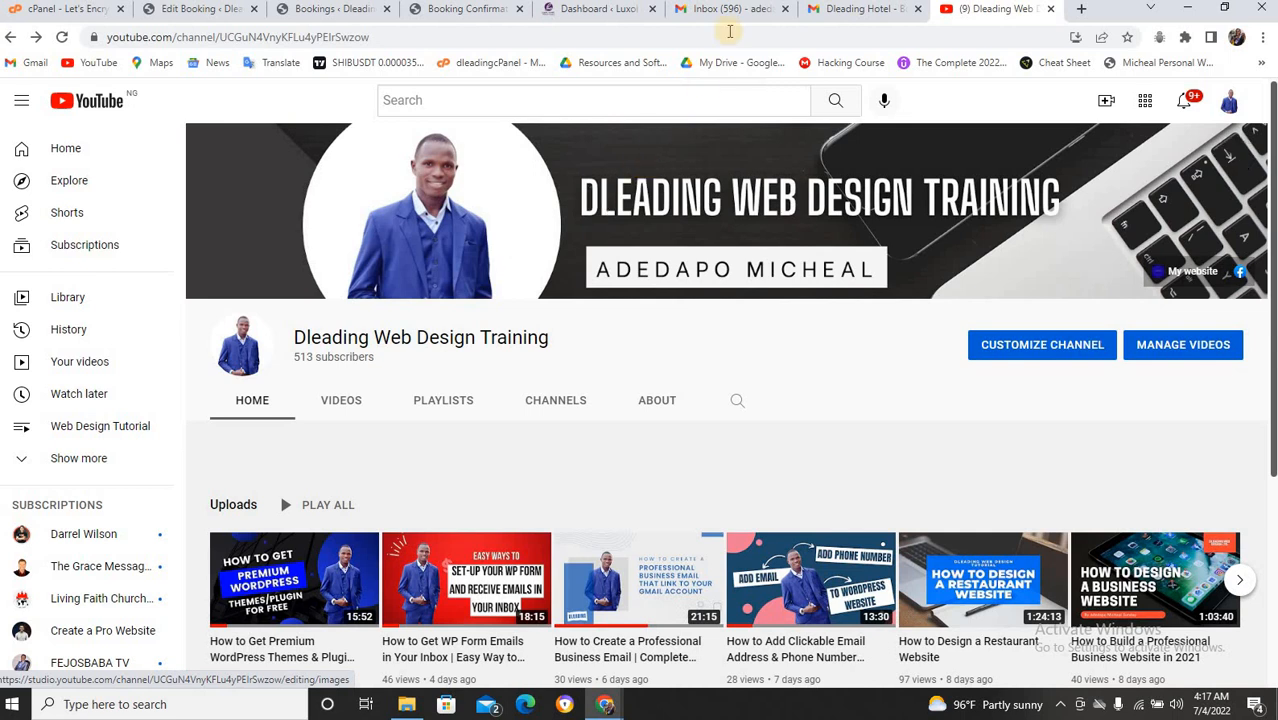
pyautogui.click(738, 18)
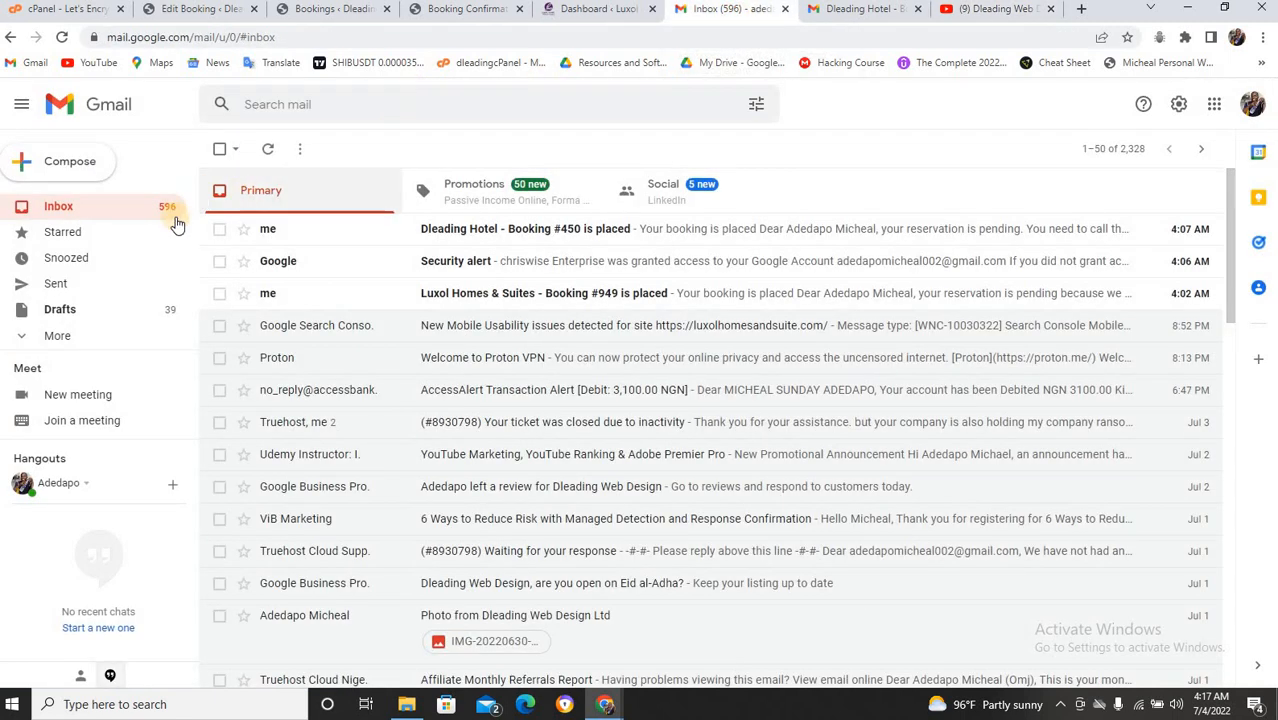